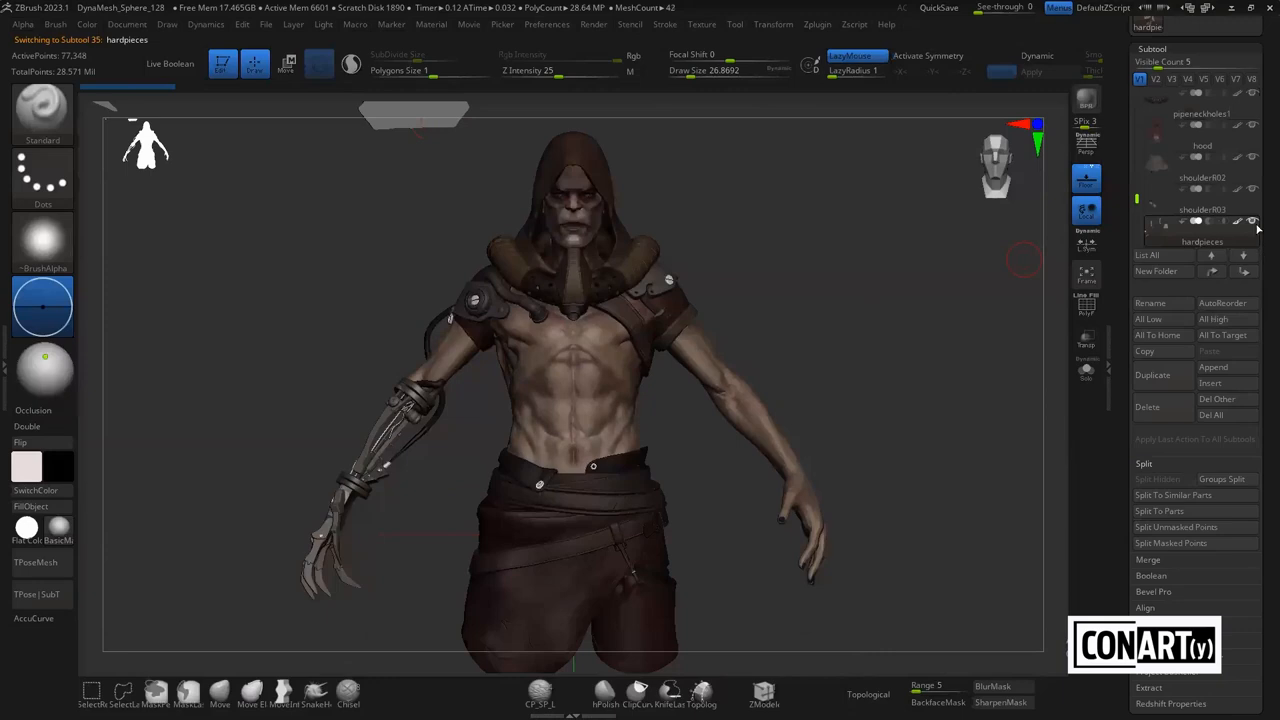
# Select the torso1 subtool and examine the sculpted character's upper body and clothing from the front
pyautogui.keyDown('alt'); pyautogui.click(538, 344); pyautogui.keyUp('alt')
pyautogui.keyDown('alt'); pyautogui.moveTo(781, 249); pyautogui.dragTo(807, 417); pyautogui.keyUp('alt')
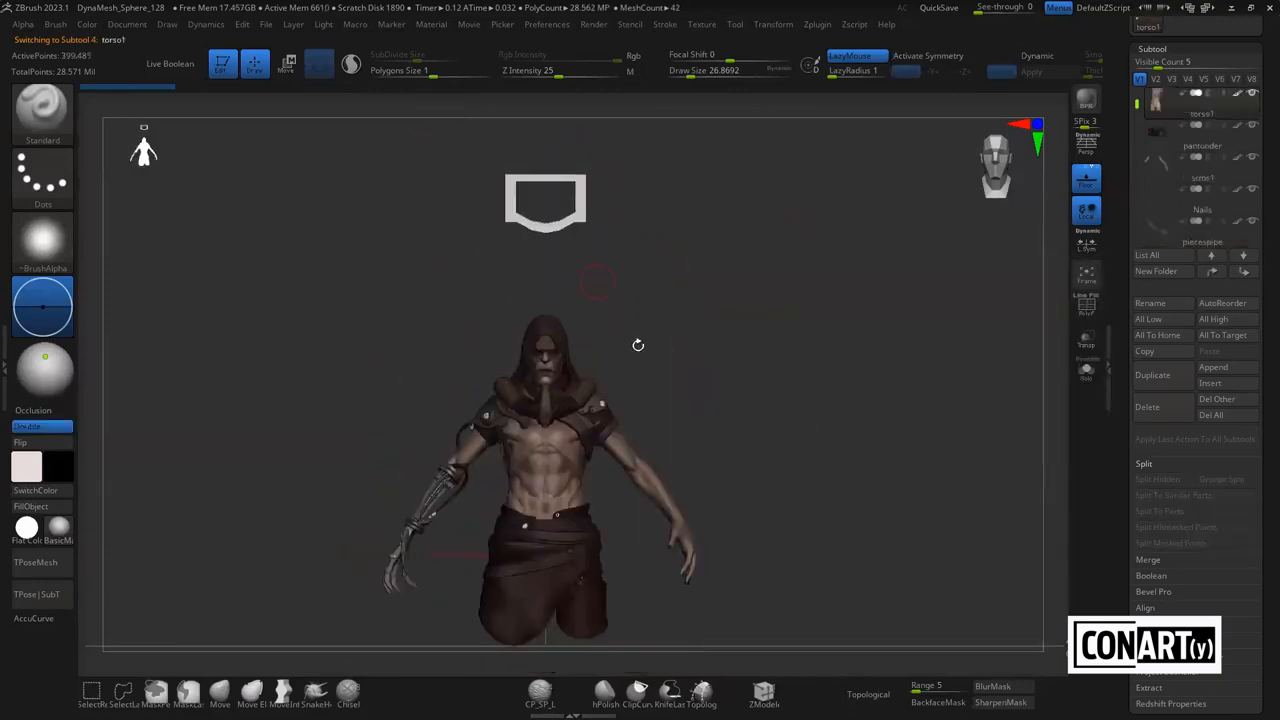
pyautogui.keyDown('alt'); pyautogui.moveTo(666, 376); pyautogui.dragTo(759, 240); pyautogui.keyUp('alt')
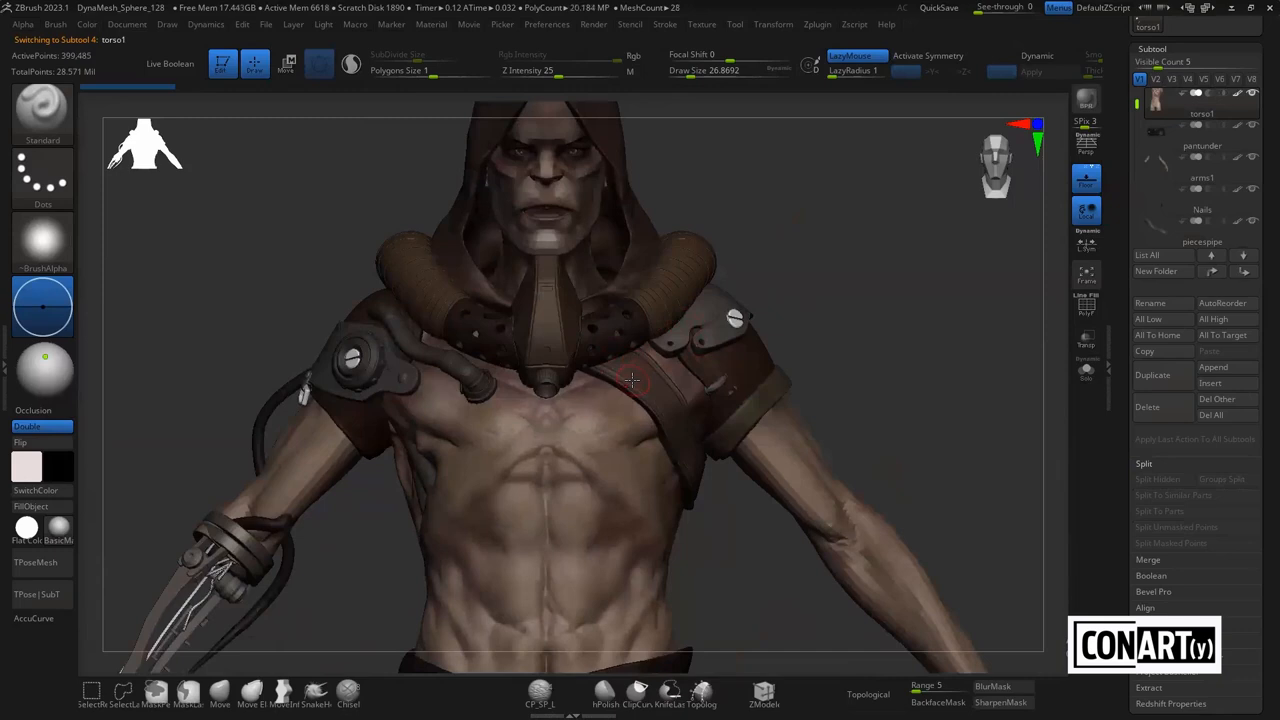
pyautogui.moveTo(918, 309); pyautogui.dragTo(830, 309)
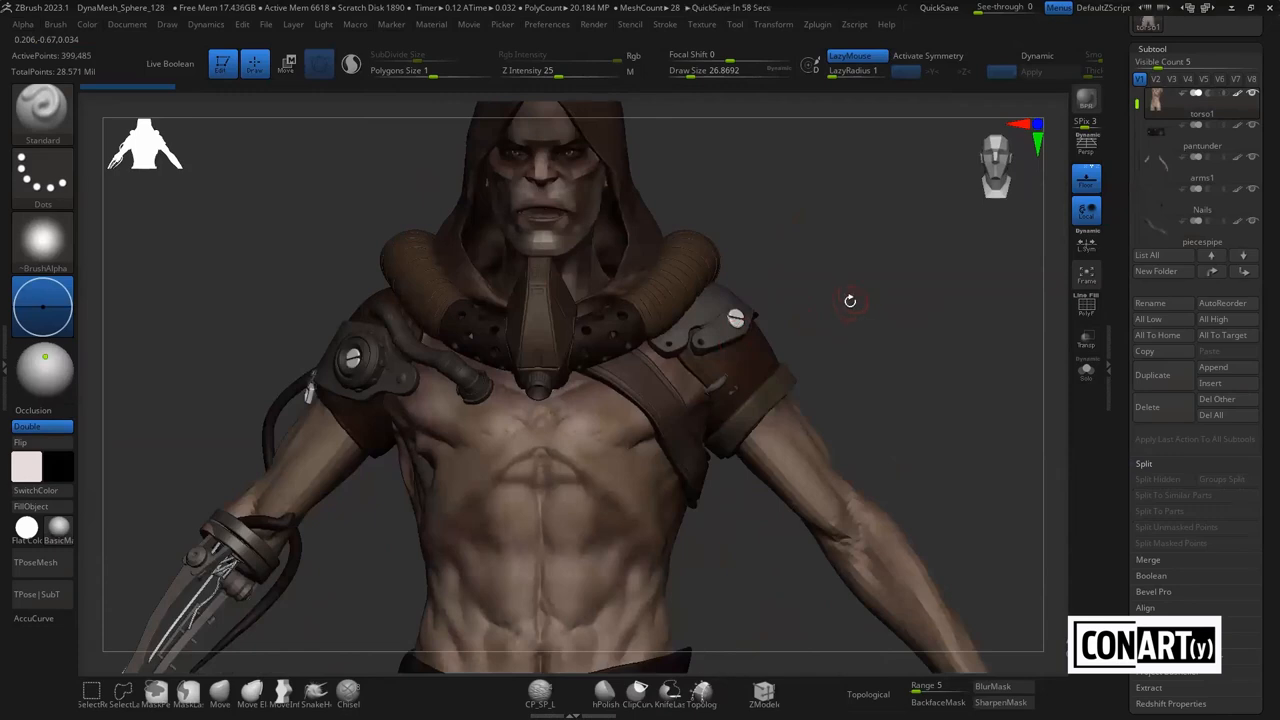
pyautogui.moveTo(843, 290); pyautogui.dragTo(794, 329)
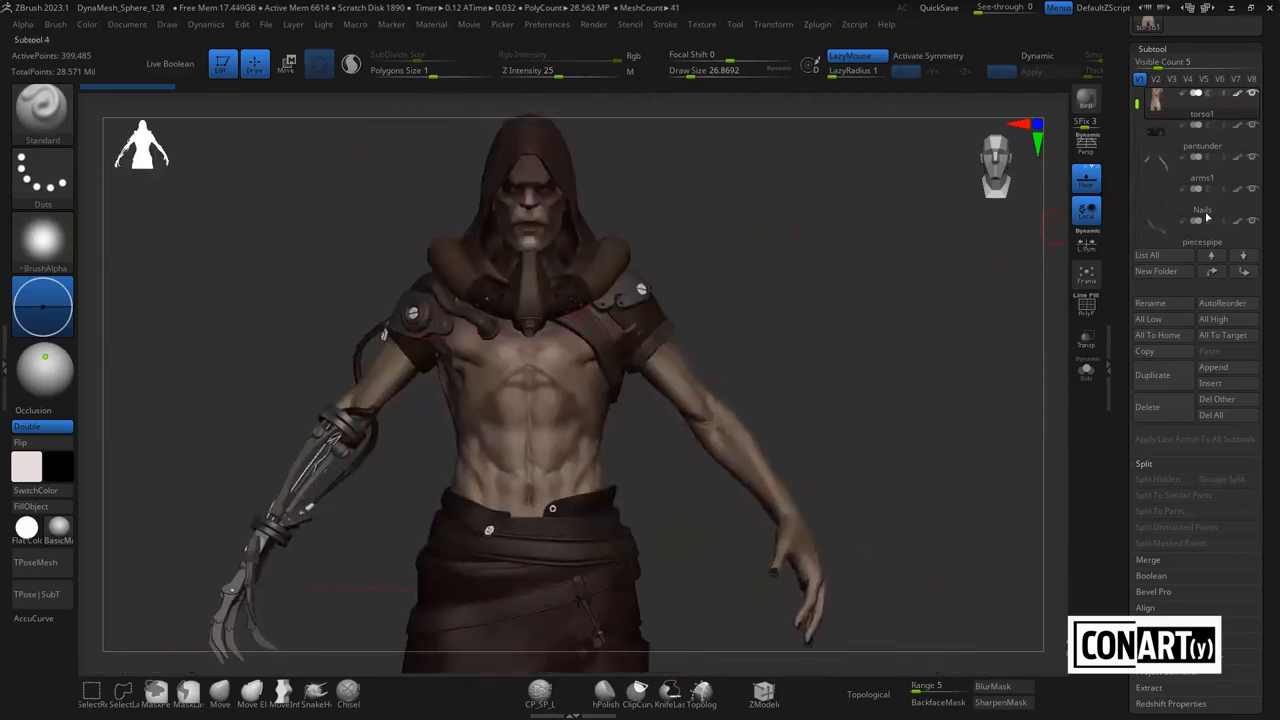
# Select the Nails subtool and frame it to examine the fingers and nails up close
pyautogui.click(1170, 203)
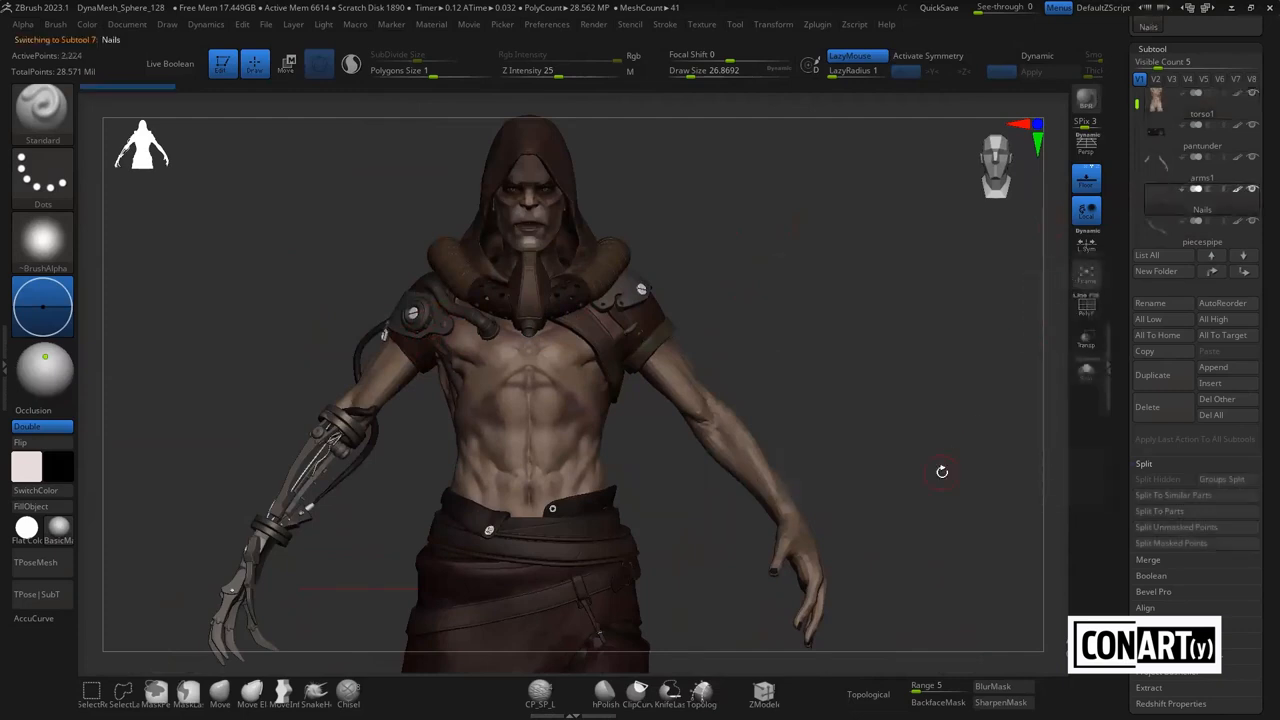
pyautogui.press('f')
pyautogui.press('f')
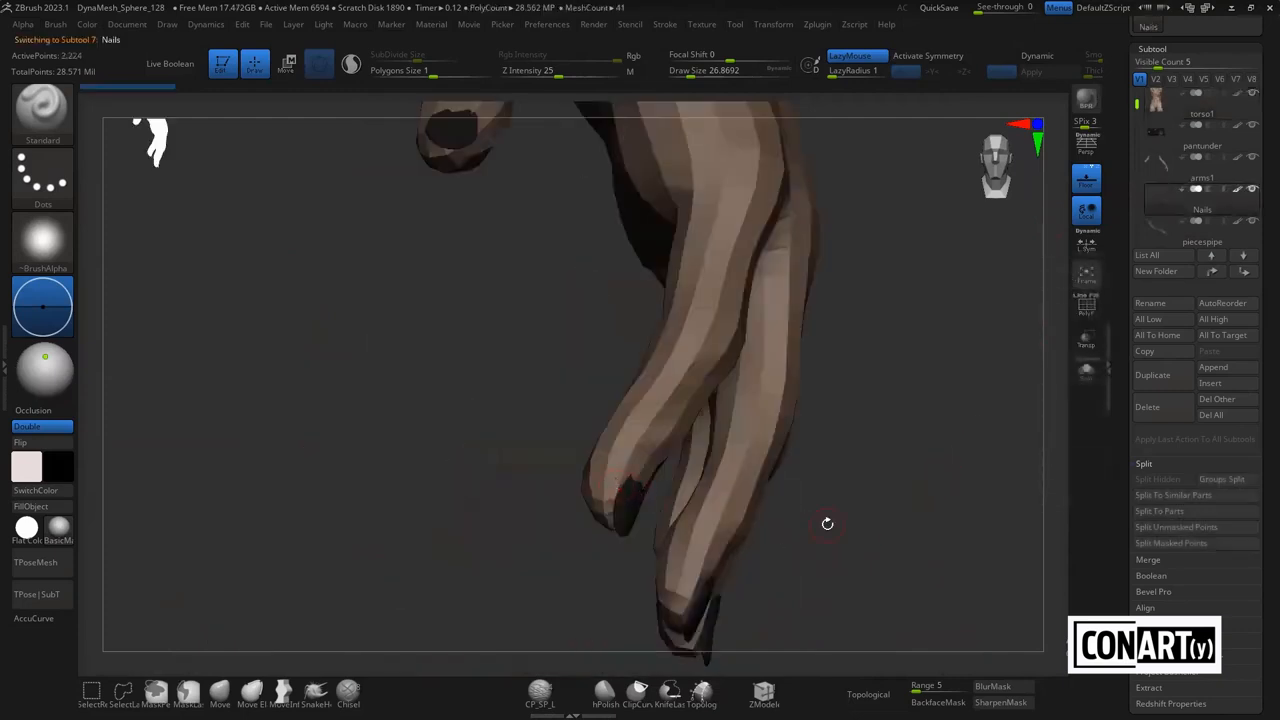
pyautogui.press('f')
pyautogui.press('f')
pyautogui.moveTo(946, 366); pyautogui.dragTo(832, 289)
pyautogui.keyDown('alt'); pyautogui.moveTo(854, 363); pyautogui.dragTo(950, 315); pyautogui.keyUp('alt')
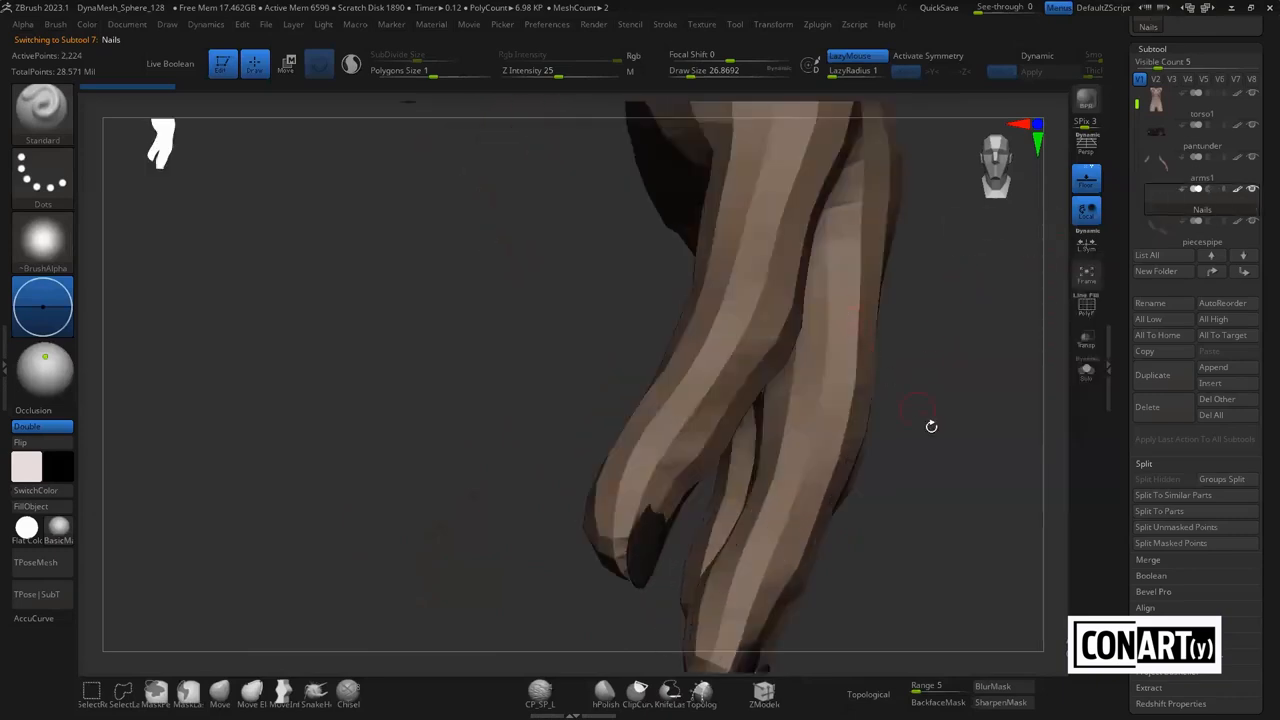
# Select the arms1 subtool and inspect the hand, the arms and the full figure
pyautogui.moveTo(931, 426); pyautogui.dragTo(876, 301)
pyautogui.keyDown('alt'); pyautogui.moveTo(806, 242); pyautogui.dragTo(700, 400); pyautogui.keyUp('alt')
pyautogui.keyDown('alt'); pyautogui.click(669, 316); pyautogui.keyUp('alt')
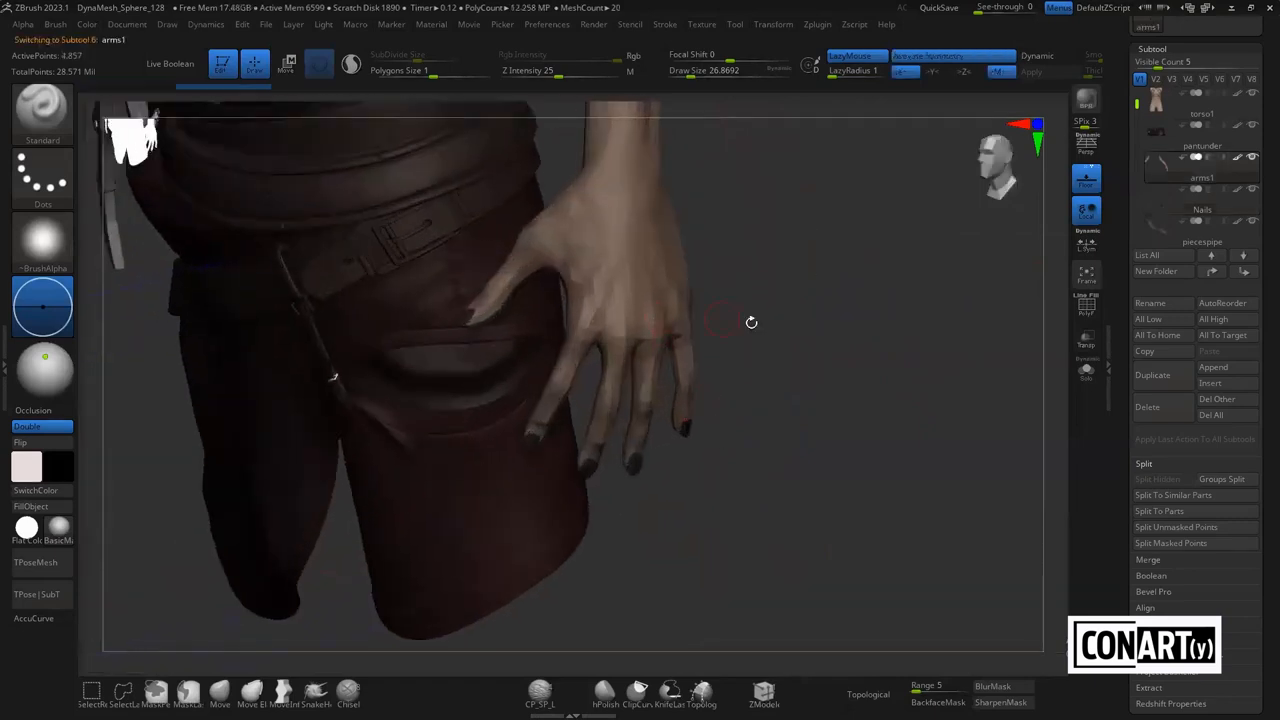
pyautogui.moveTo(768, 359); pyautogui.dragTo(803, 269)
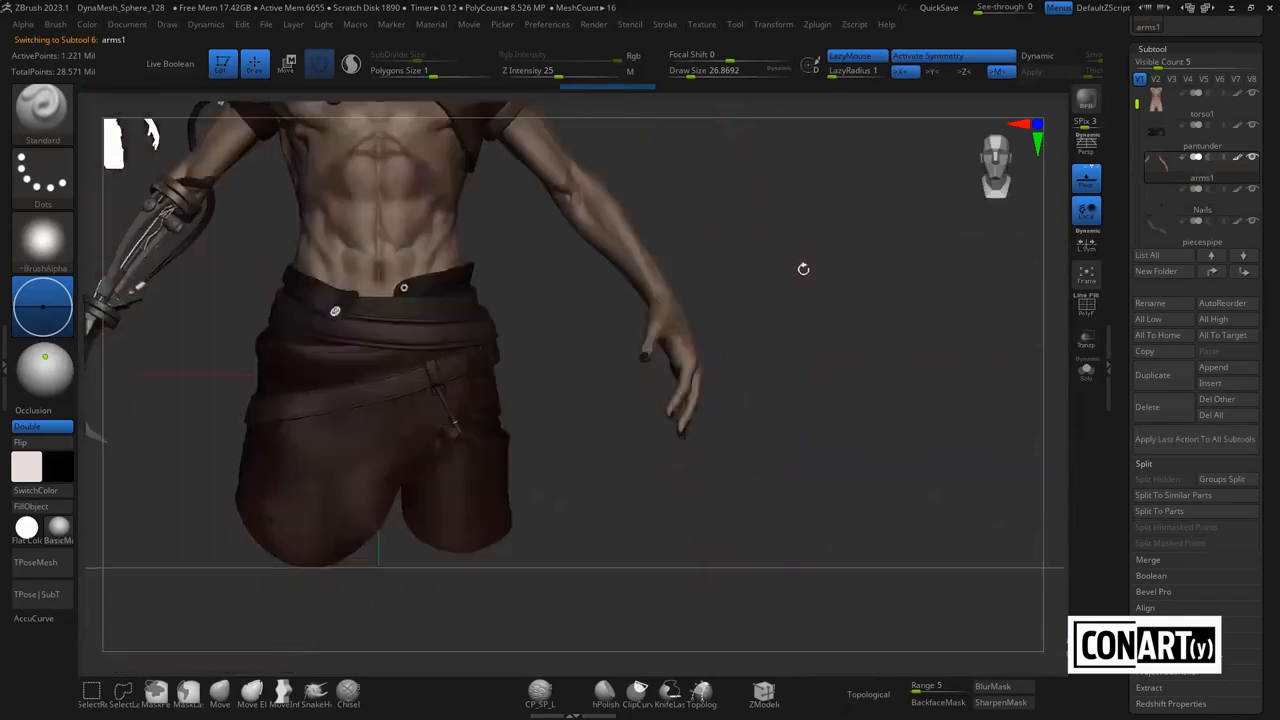
pyautogui.keyDown('alt'); pyautogui.moveTo(507, 239); pyautogui.dragTo(649, 449); pyautogui.keyUp('alt')
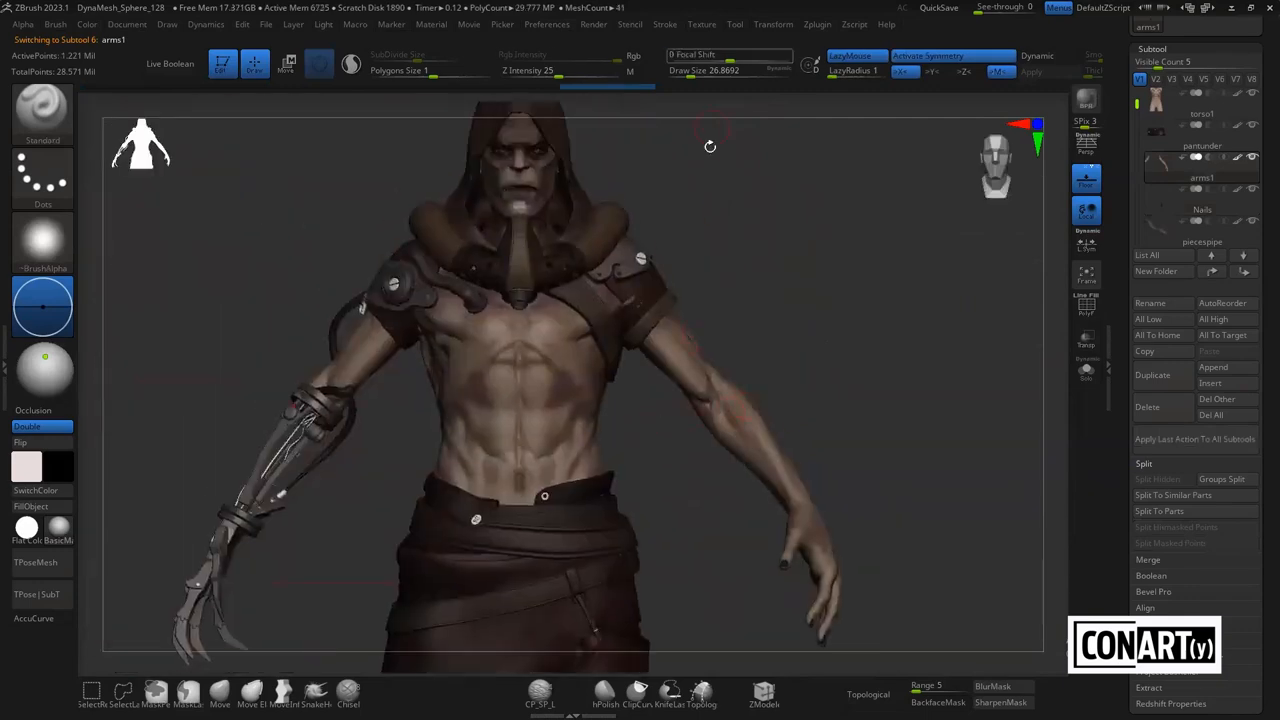
pyautogui.keyDown('alt'); pyautogui.moveTo(819, 403); pyautogui.dragTo(747, 265); pyautogui.keyUp('alt')
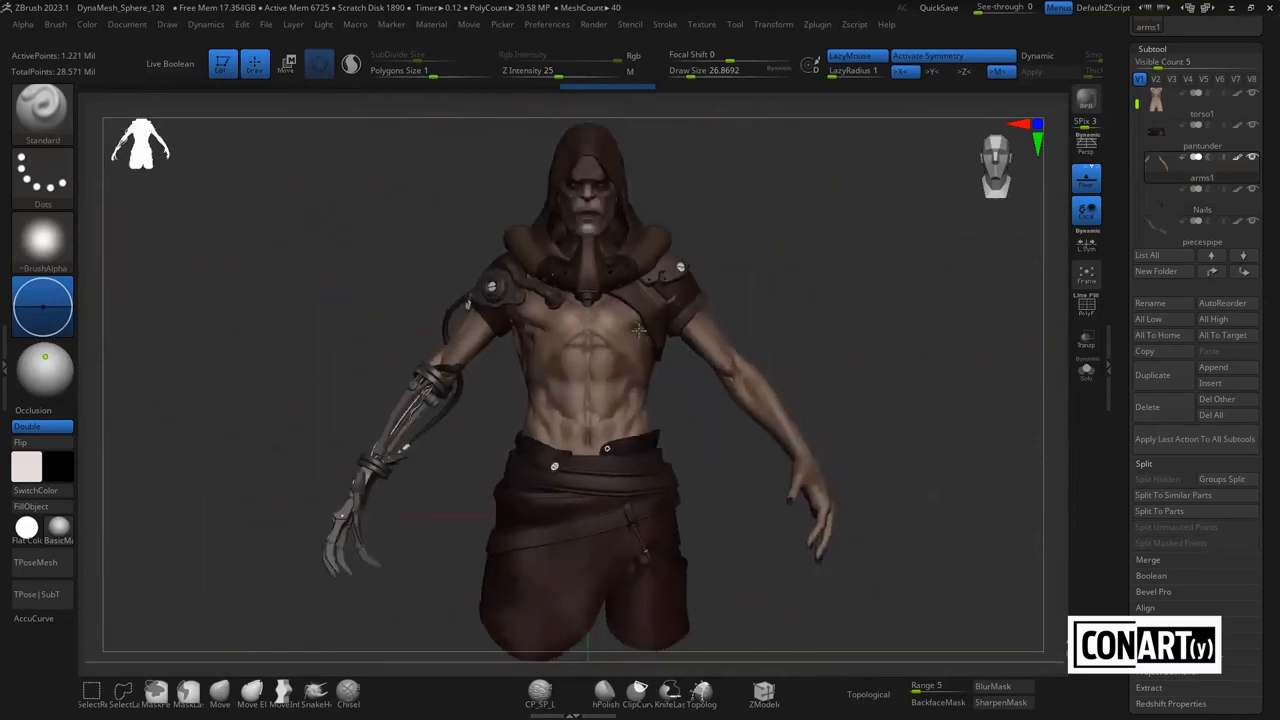
pyautogui.keyDown('alt'); pyautogui.moveTo(669, 525); pyautogui.dragTo(655, 549); pyautogui.keyUp('alt')
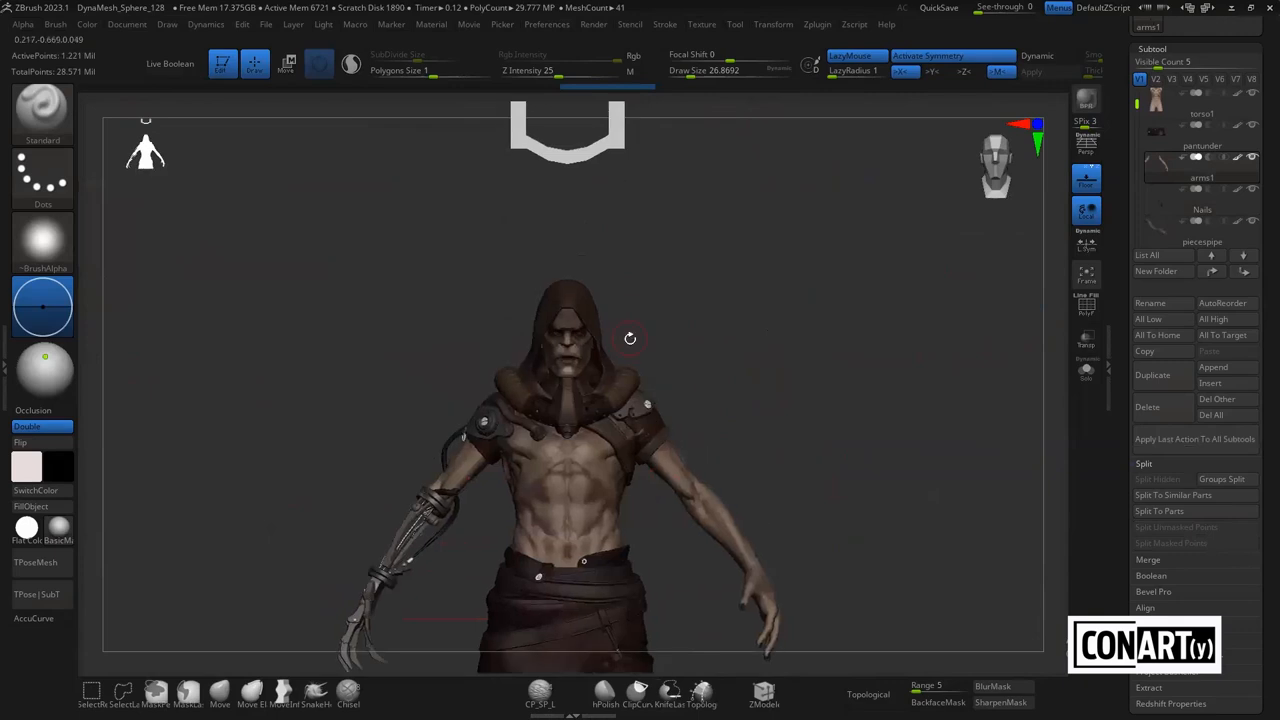
# Select the hood subtool and rename it hood_high
pyautogui.keyDown('alt'); pyautogui.click(584, 293); pyautogui.keyUp('alt')
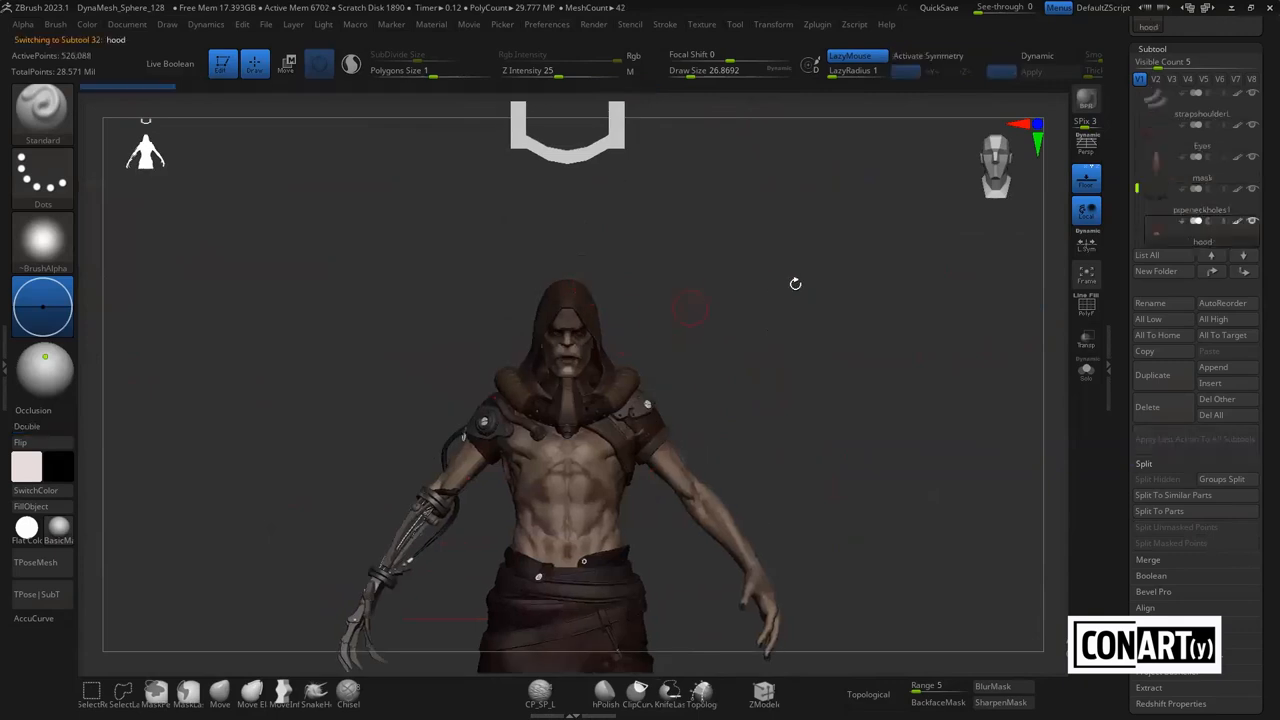
pyautogui.click(1150, 303)
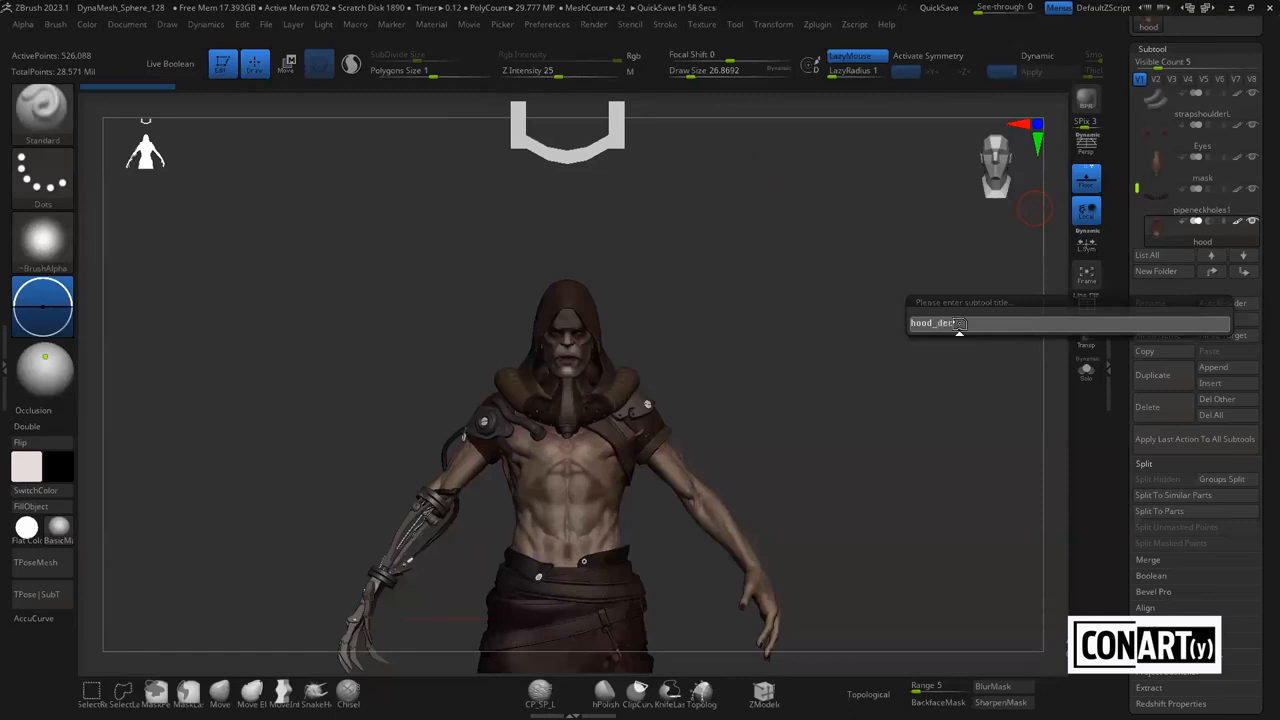
pyautogui.press('BackSpace')
pyautogui.press('BackSpace')
pyautogui.write('gh')
pyautogui.press('Return')
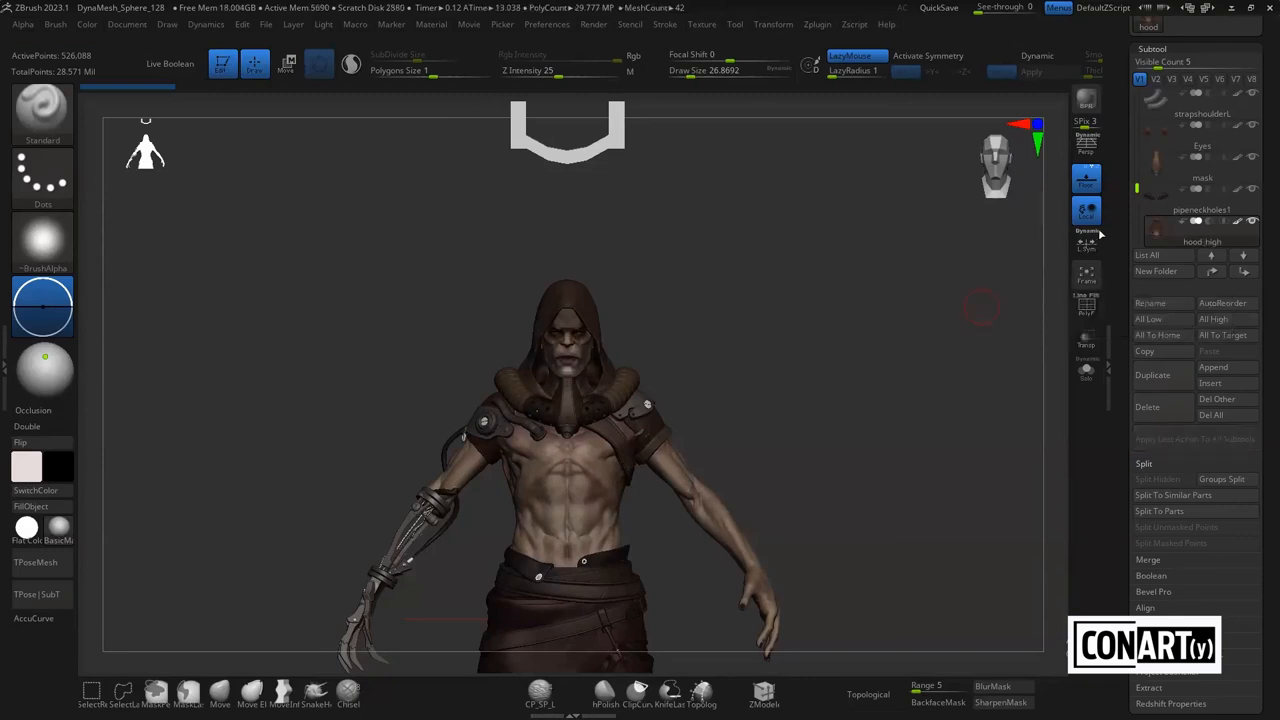
# Display the hood's wireframe to check its polygon density from the front and side, and hide the wireframe again
pyautogui.hotkey('shift', 'f')
pyautogui.keyDown('alt'); pyautogui.moveTo(809, 354); pyautogui.dragTo(735, 354); pyautogui.keyUp('alt')
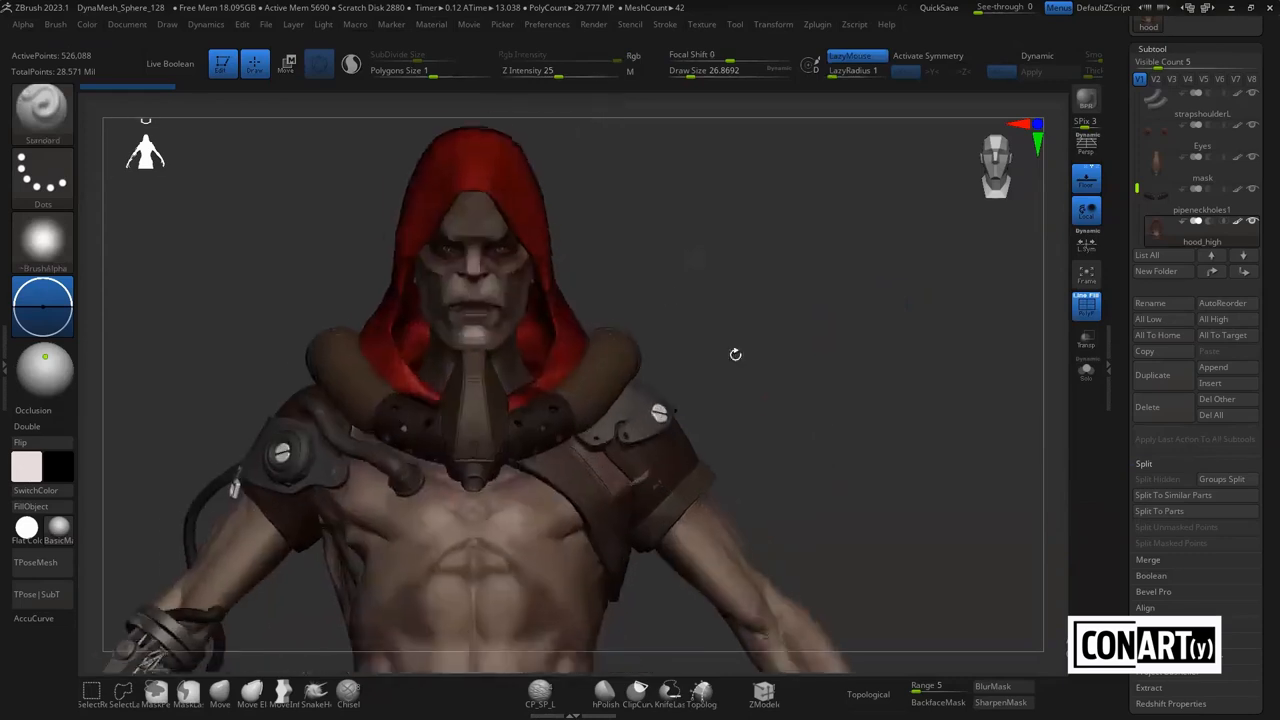
pyautogui.keyDown('alt'); pyautogui.moveTo(852, 384); pyautogui.dragTo(1020, 469); pyautogui.keyUp('alt')
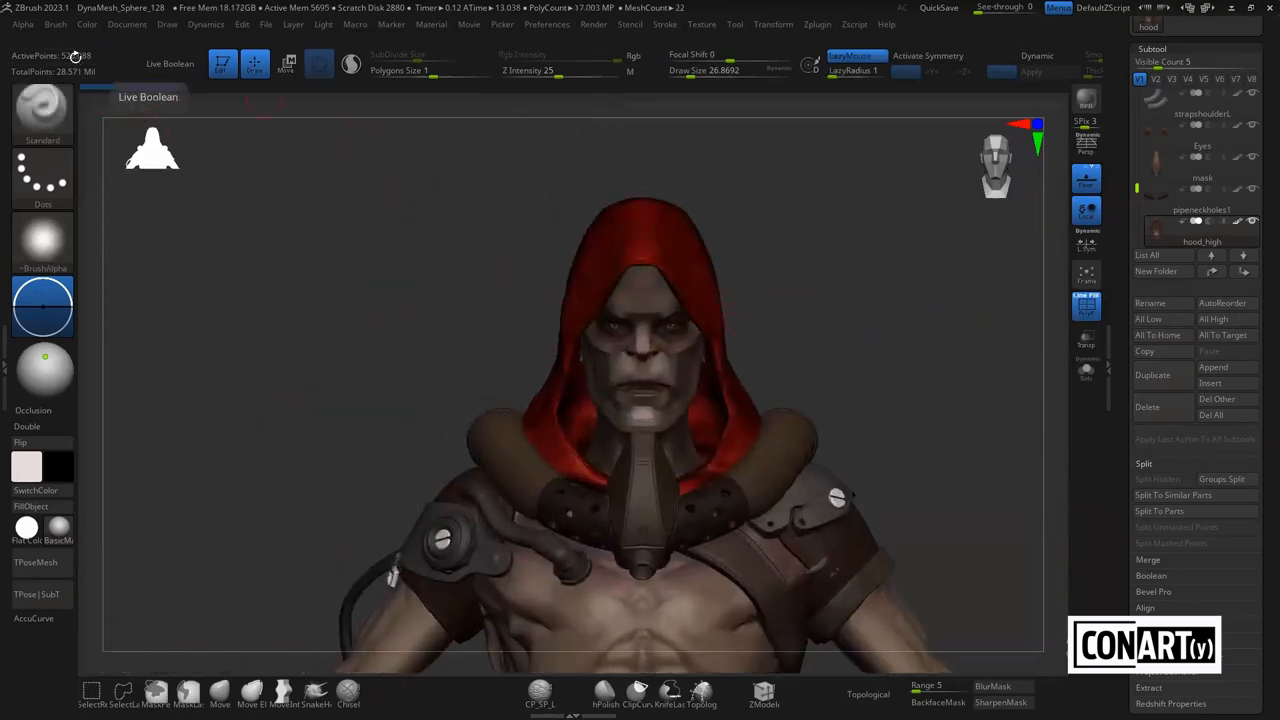
pyautogui.moveTo(934, 311); pyautogui.dragTo(900, 320)
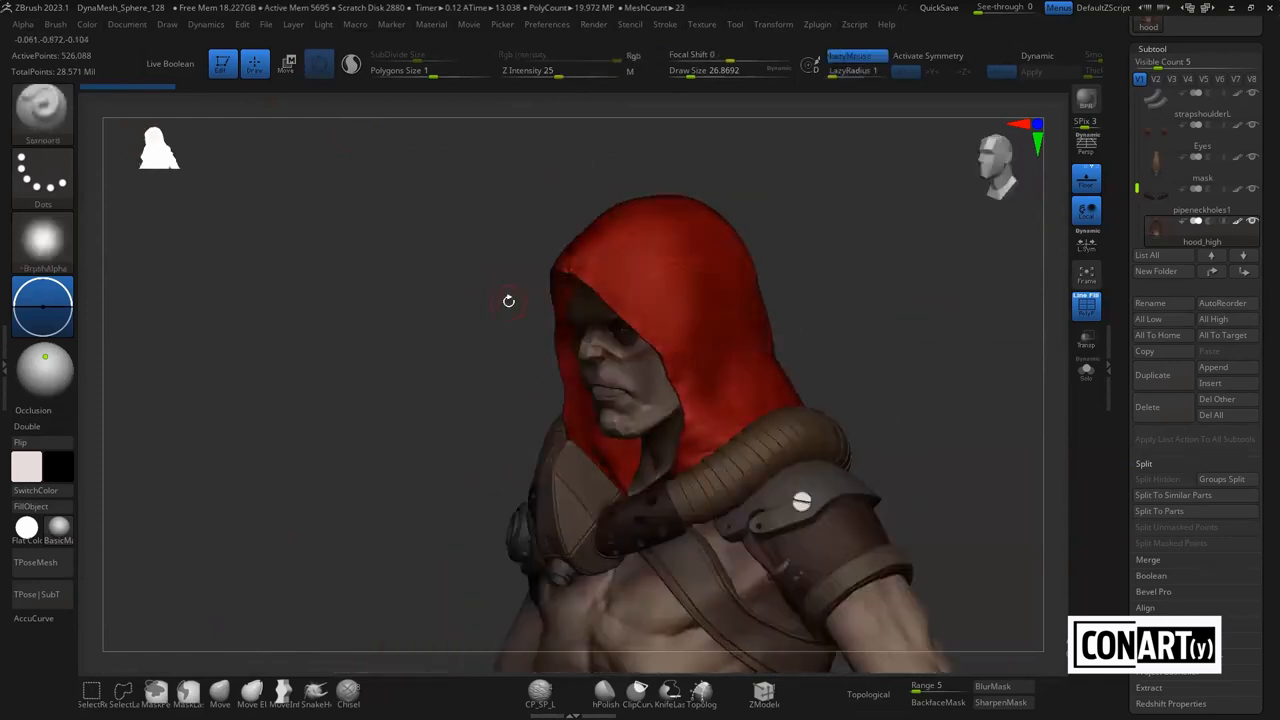
pyautogui.press('shift')
pyautogui.hotkey('shift', 'f')
pyautogui.moveTo(840, 394)
pyautogui.keyDown('alt'); pyautogui.mouseDown()
pyautogui.moveTo(813, 247)
pyautogui.moveTo(743, 254)
pyautogui.moveTo(826, 251)
pyautogui.moveTo(939, 341)
pyautogui.moveTo(763, 251)
pyautogui.moveTo(768, 317)
pyautogui.mouseUp(); pyautogui.keyUp('alt')
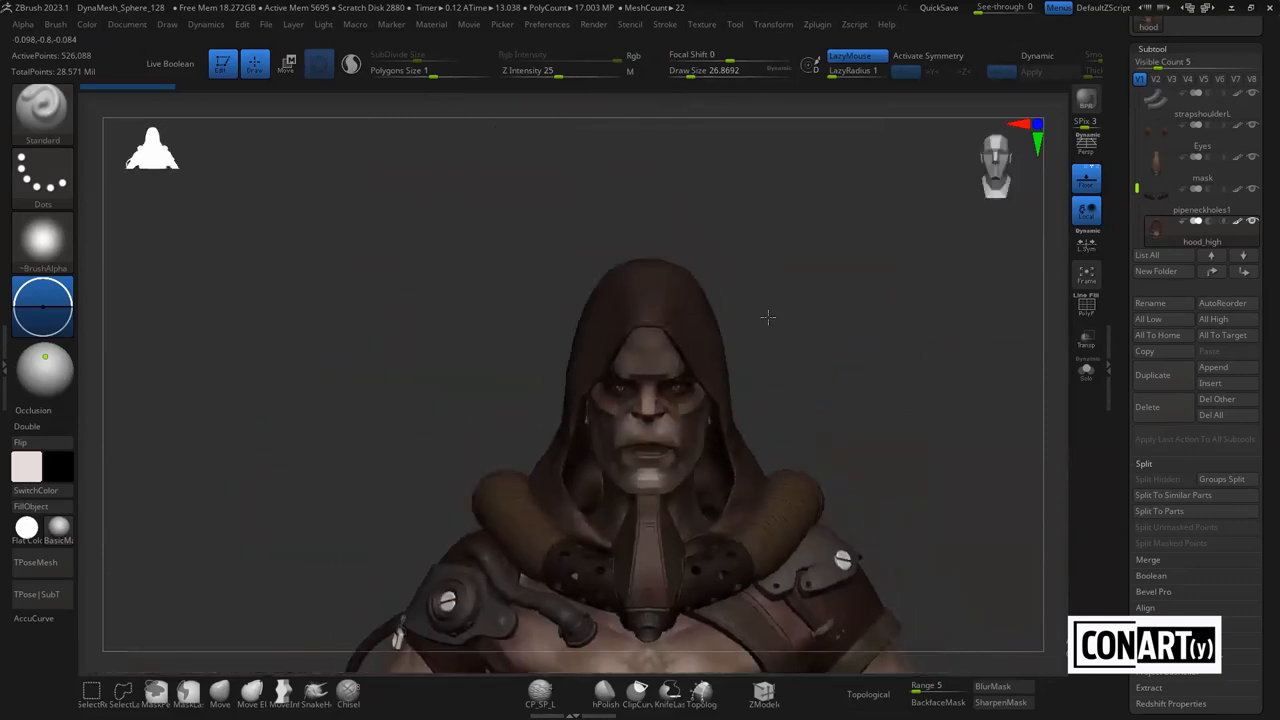
# Open the Decimation Master settings
pyautogui.click(815, 25)
pyautogui.click(851, 178)
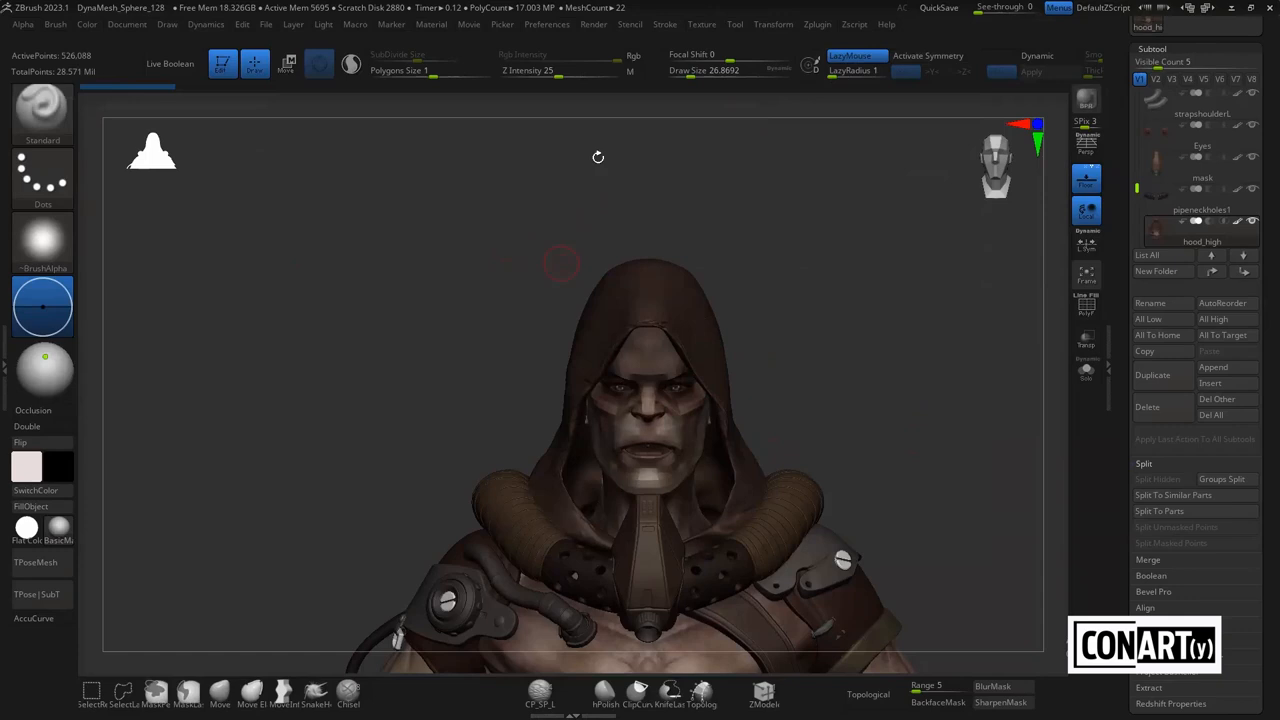
pyautogui.click(822, 24)
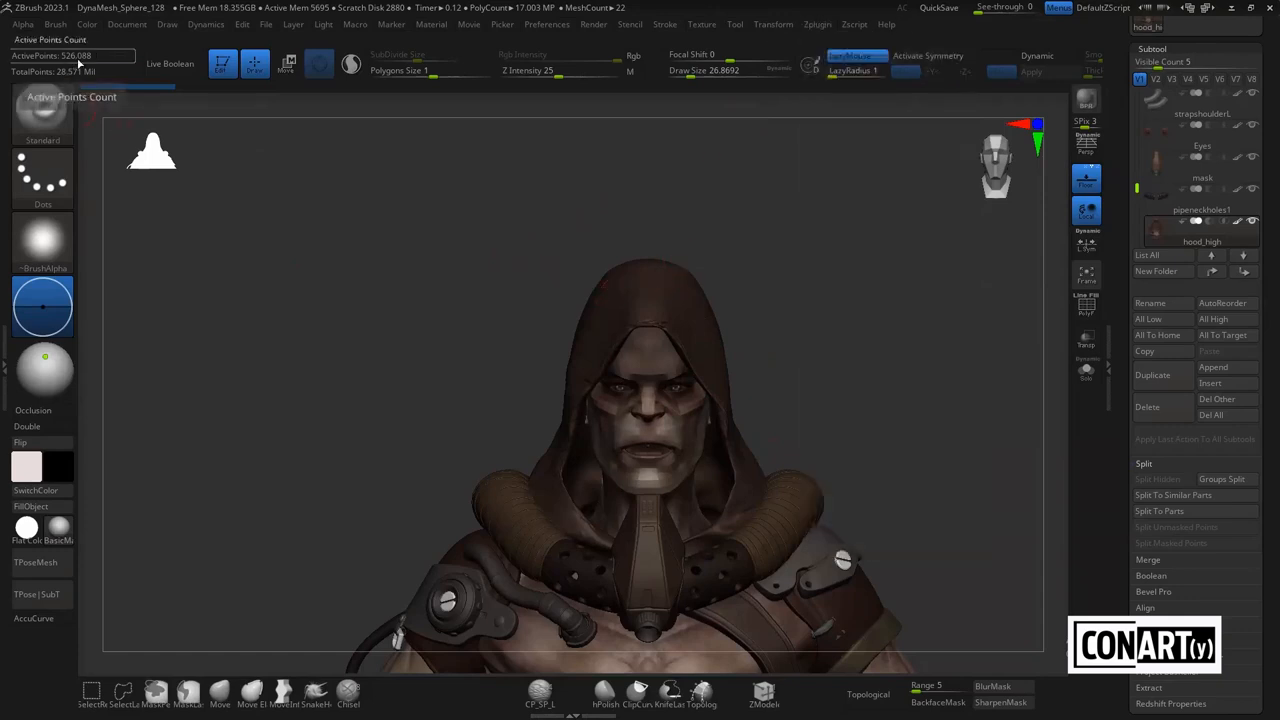
pyautogui.click(827, 28)
pyautogui.click(863, 161)
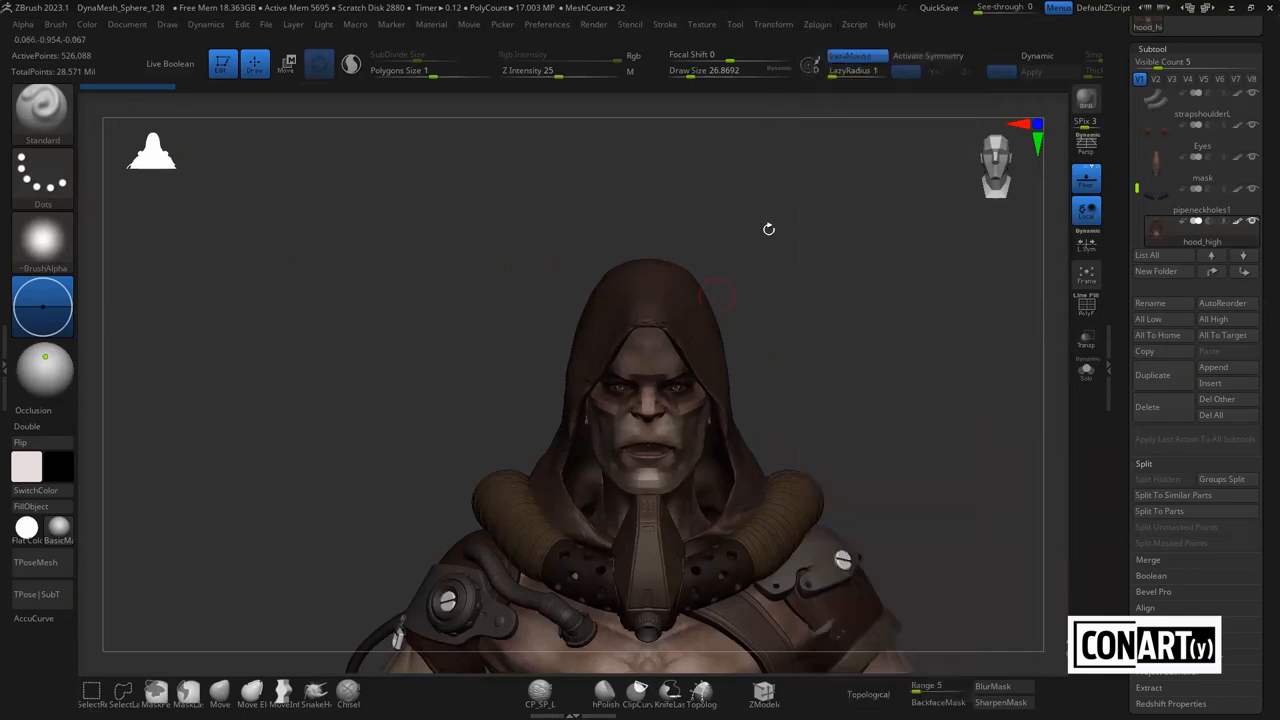
pyautogui.click(830, 32)
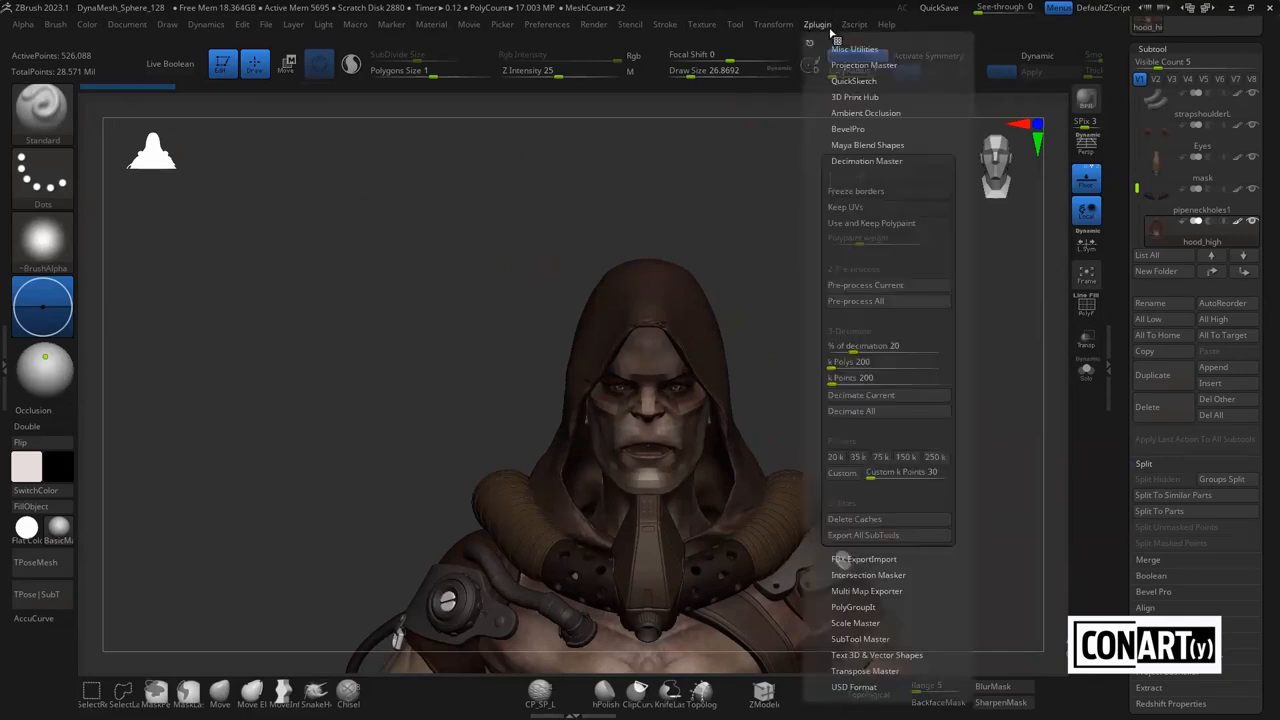
# Duplicate the hood_high subtool and isolate the copy by hiding all other subtools
pyautogui.click(1162, 383)
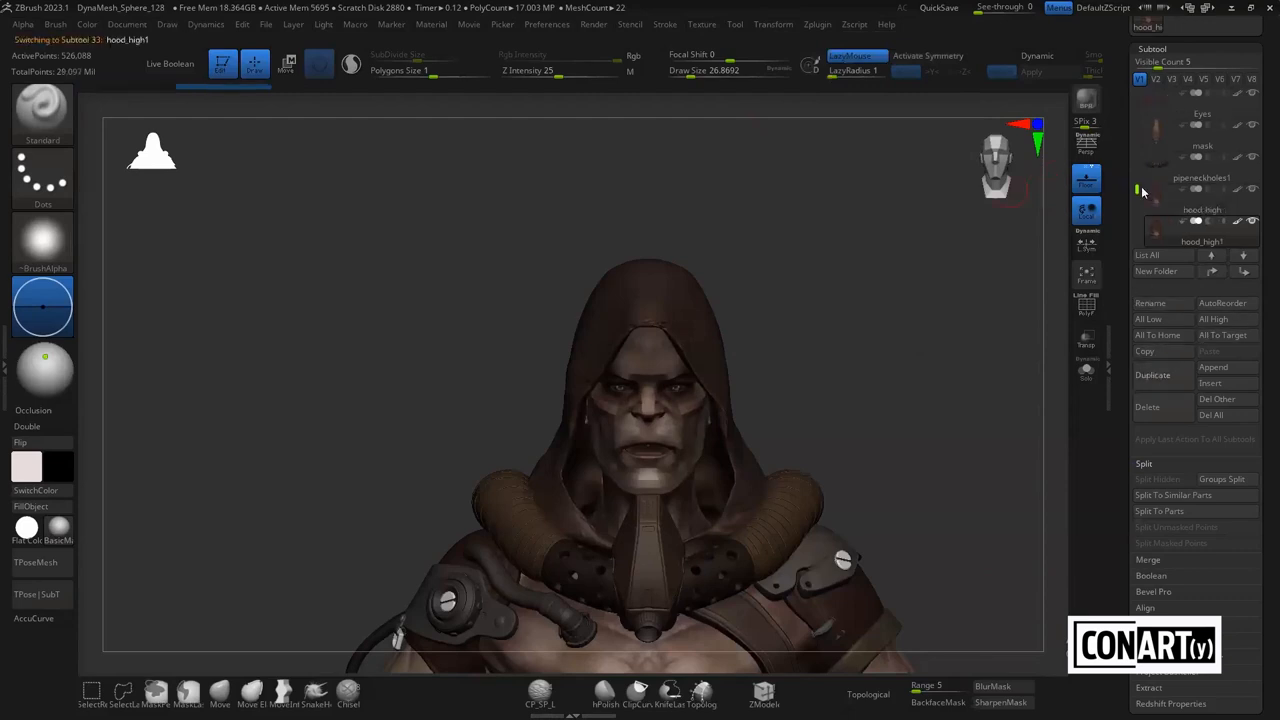
pyautogui.press('shift')
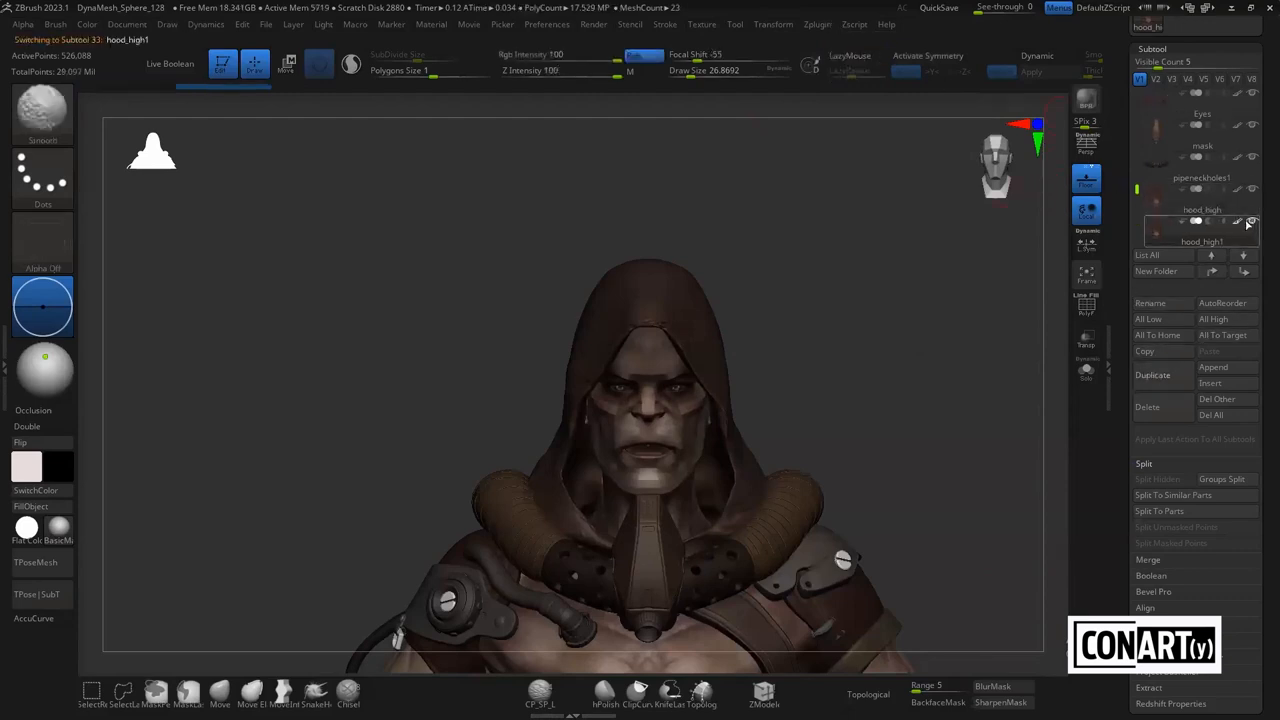
pyautogui.keyDown('shift'); pyautogui.click(1250, 221); pyautogui.keyUp('shift')
# Pre-process the duplicated hood for decimation with Decimation Master
pyautogui.click(830, 28)
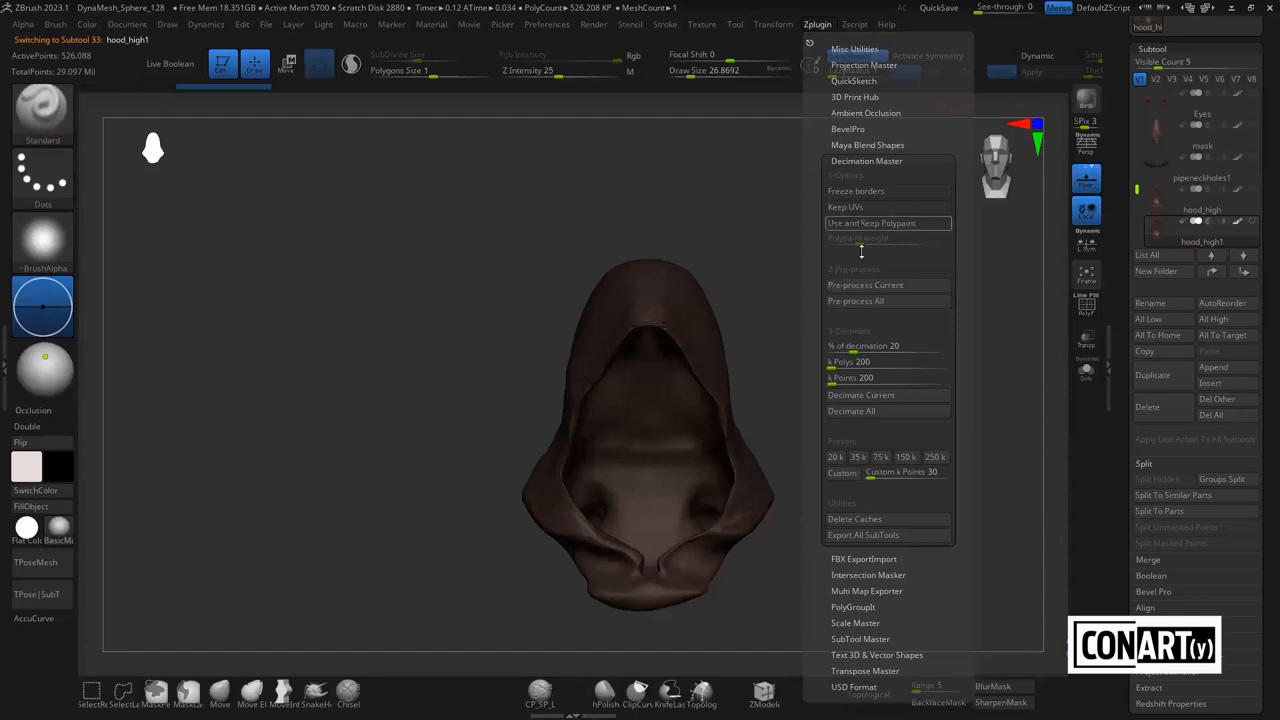
pyautogui.click(858, 287)
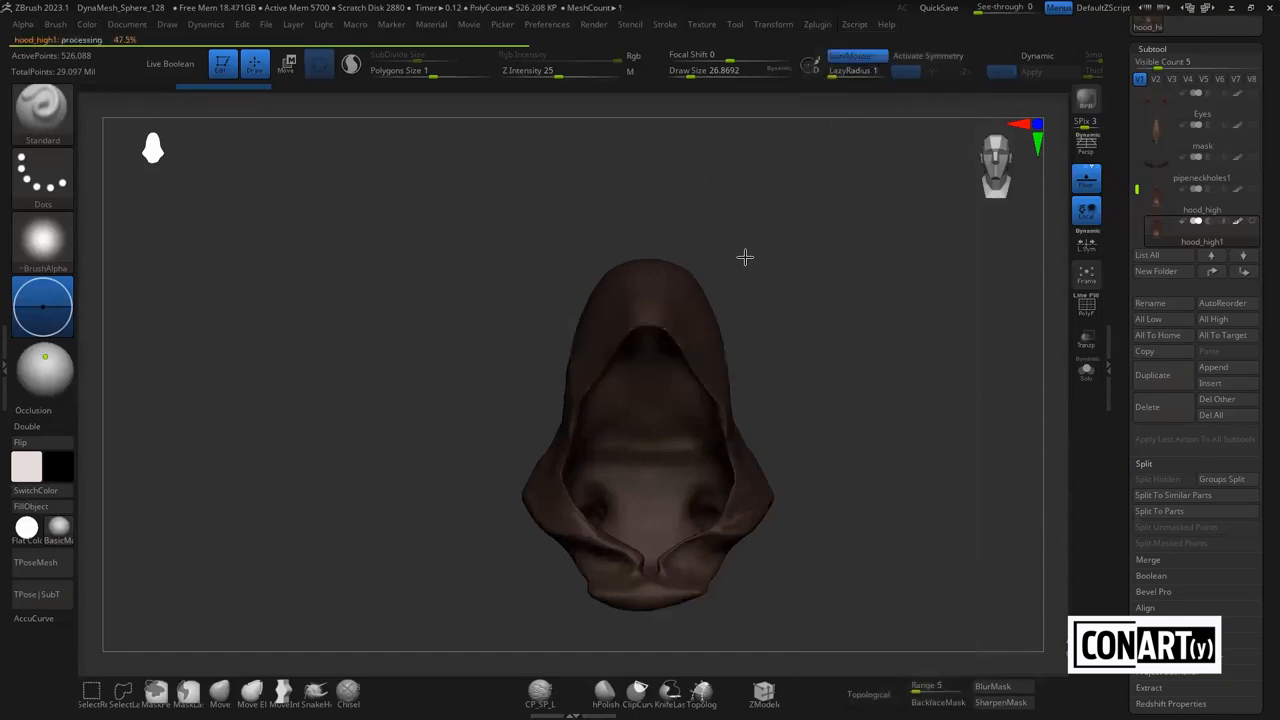
pyautogui.click(814, 27)
pyautogui.press('shift')
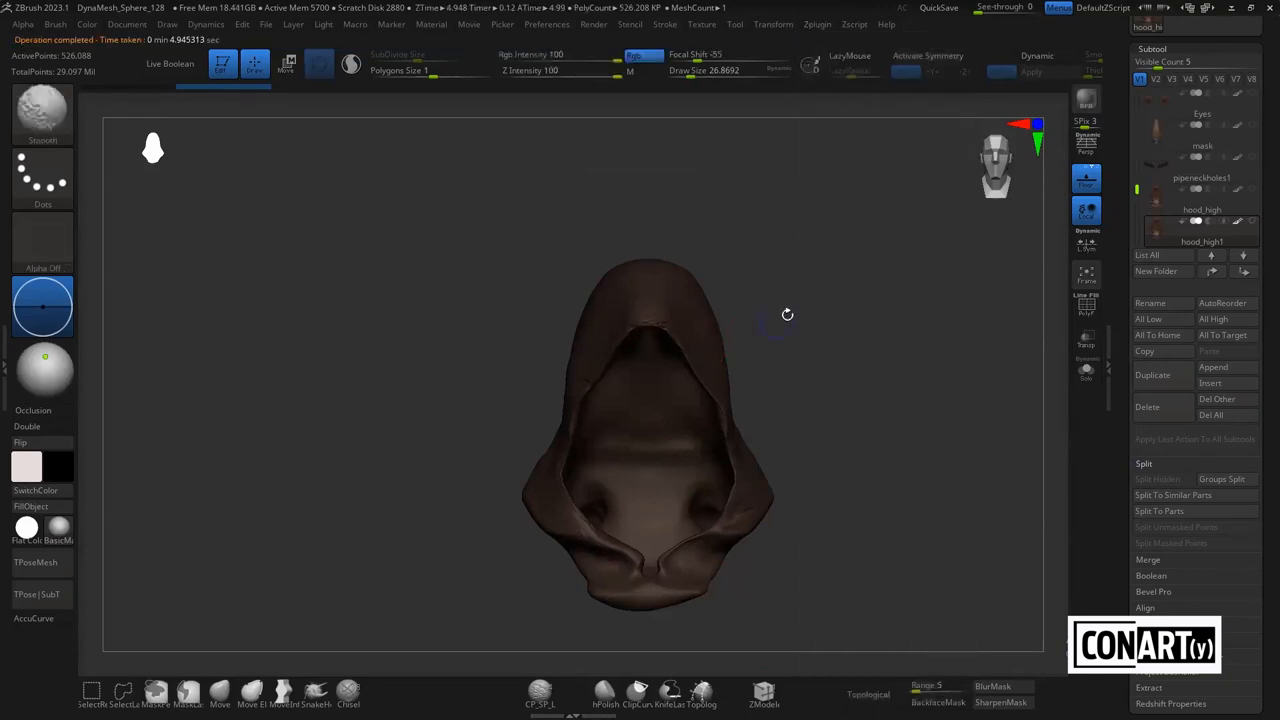
# Show the duplicated hood's wireframe and turn off its polypaint display, viewing the mesh from the side
pyautogui.click(1078, 312)
pyautogui.click(1236, 222)
pyautogui.moveTo(903, 362); pyautogui.dragTo(522, 378)
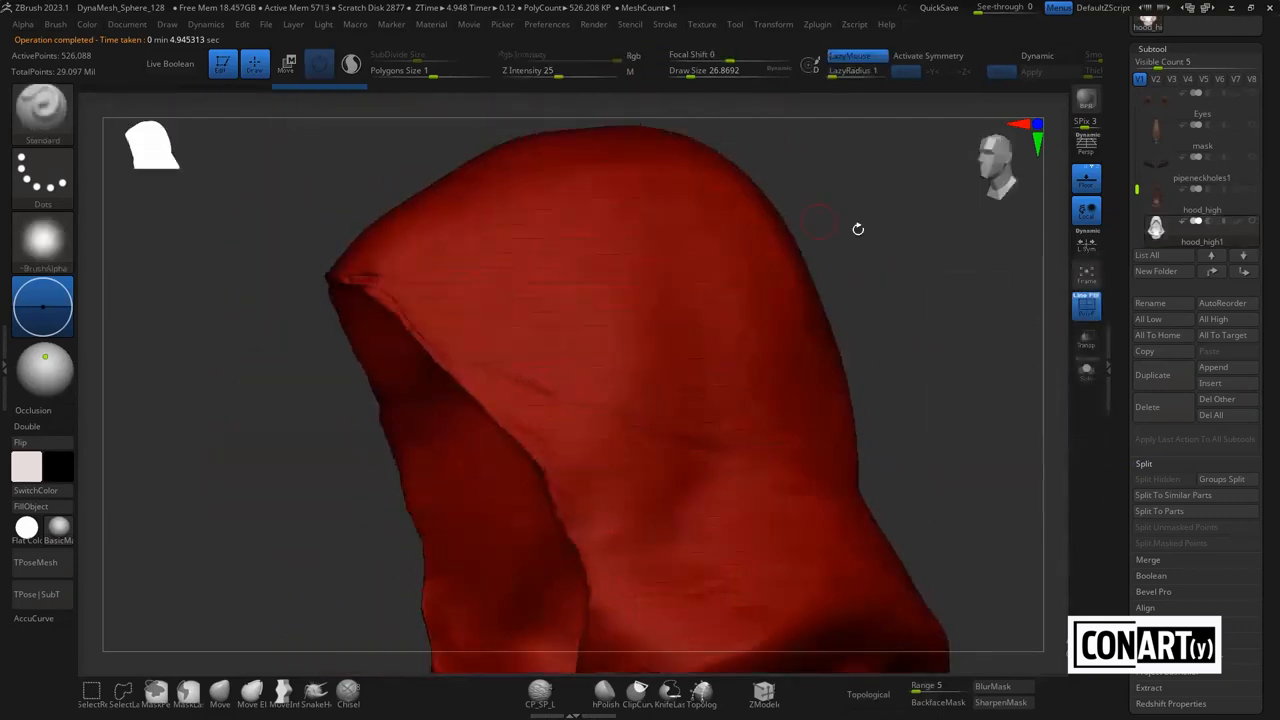
# Decimate the duplicated hood to 50% with Decimation Master
pyautogui.click(817, 24)
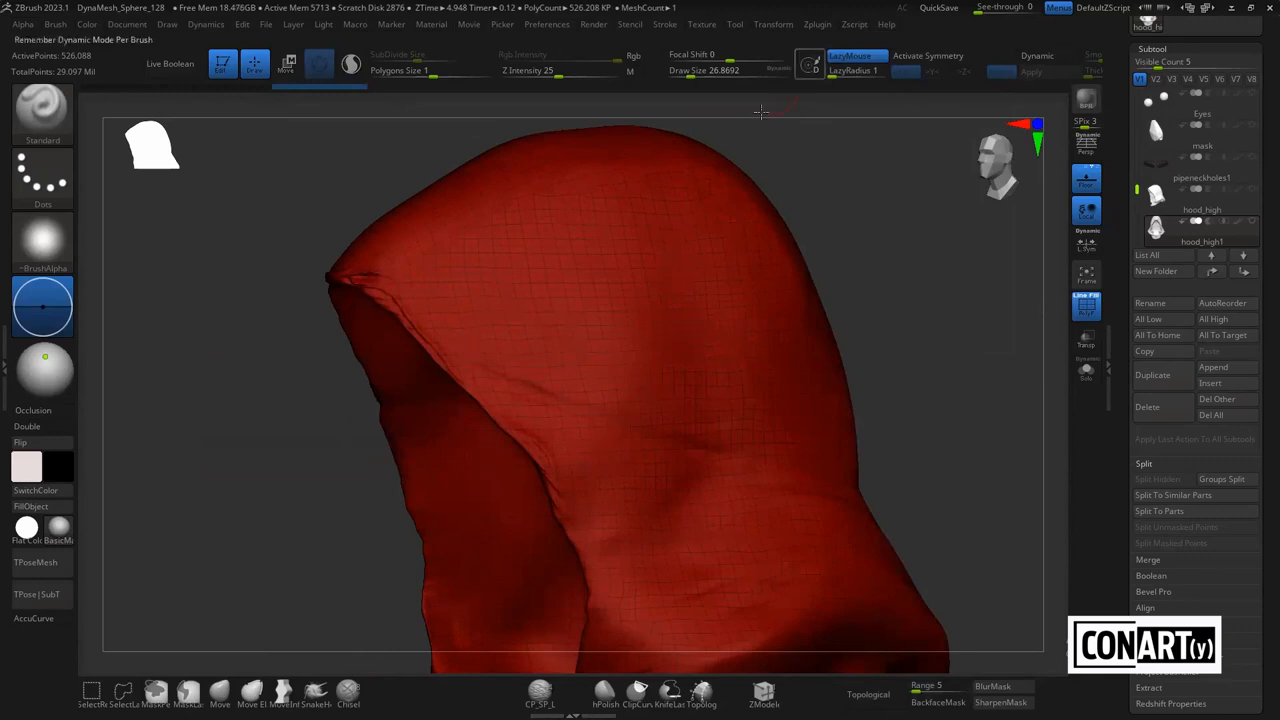
pyautogui.click(822, 26)
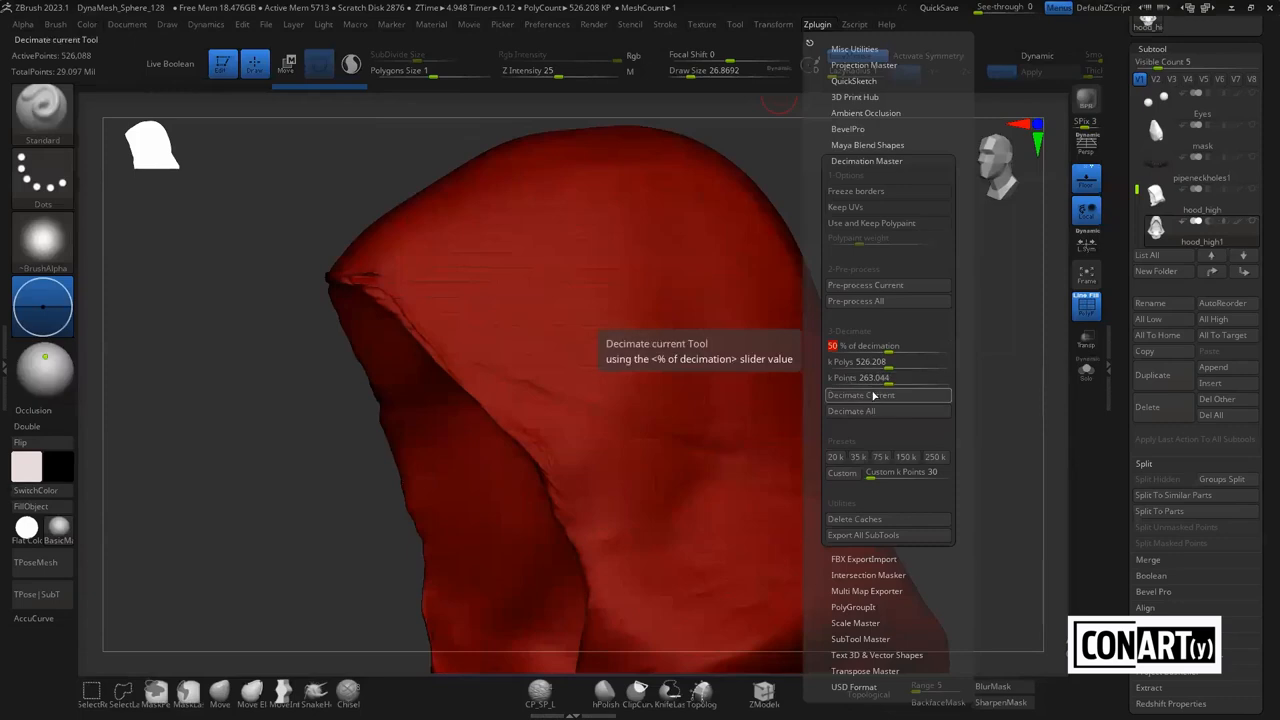
pyautogui.click(873, 397)
# Swap the main and secondary colours, and make the original hood_high subtool visible and active
pyautogui.moveTo(880, 327); pyautogui.dragTo(889, 323)
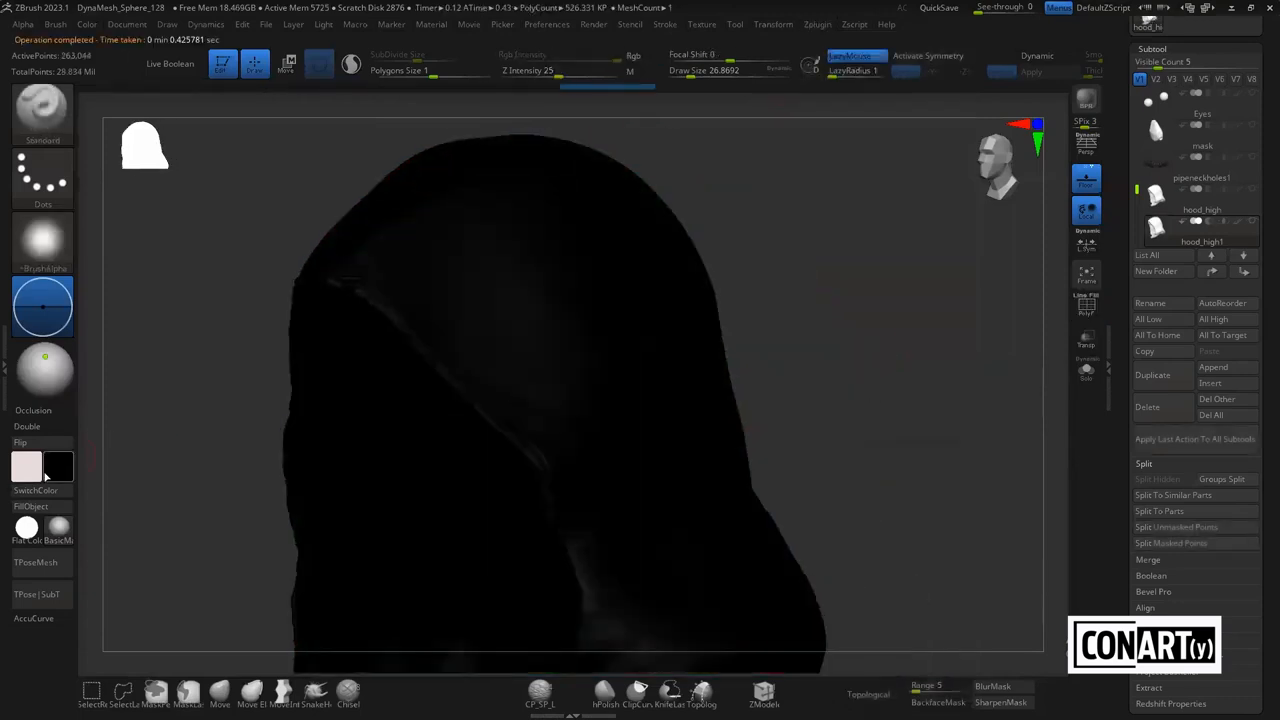
pyautogui.press('v')
pyautogui.moveTo(809, 313); pyautogui.dragTo(1062, 250)
pyautogui.click(1254, 190)
pyautogui.click(1183, 207)
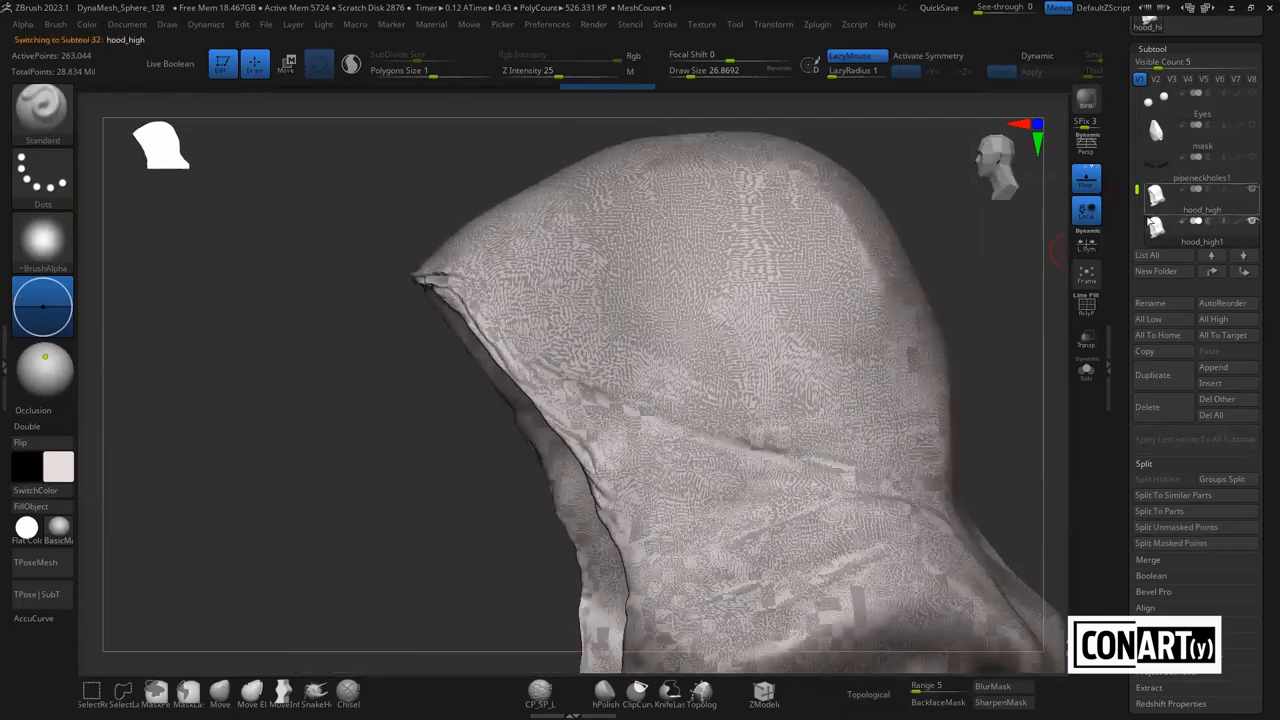
# Move the original hood in front of the decimated copy so both stand side by side for comparison
pyautogui.press('w')
pyautogui.moveTo(109, 434)
pyautogui.mouseDown()
pyautogui.moveTo(63, 436)
pyautogui.moveTo(114, 436)
pyautogui.mouseUp()
pyautogui.moveTo(511, 455); pyautogui.dragTo(870, 358)
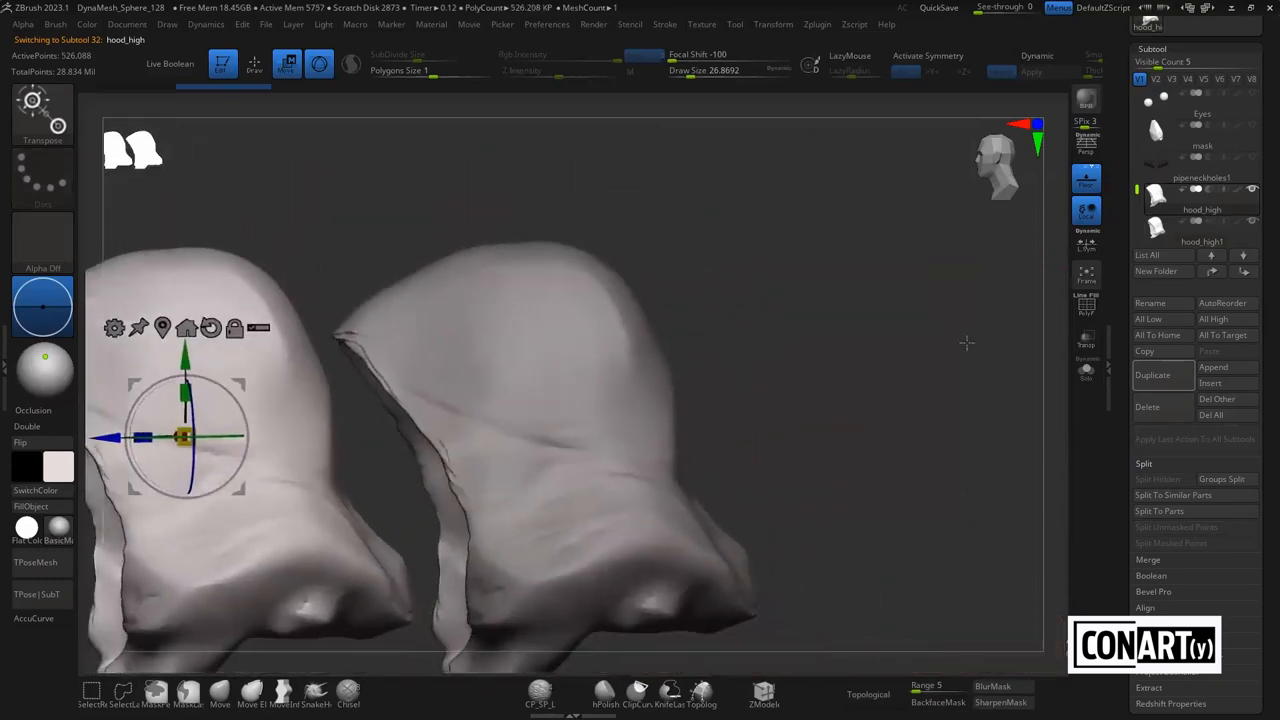
pyautogui.keyDown('alt'); pyautogui.moveTo(765, 420); pyautogui.dragTo(903, 380); pyautogui.keyUp('alt')
pyautogui.keyDown('ctrl'); pyautogui.moveTo(889, 414); pyautogui.dragTo(889, 460, button='right'); pyautogui.keyUp('ctrl')
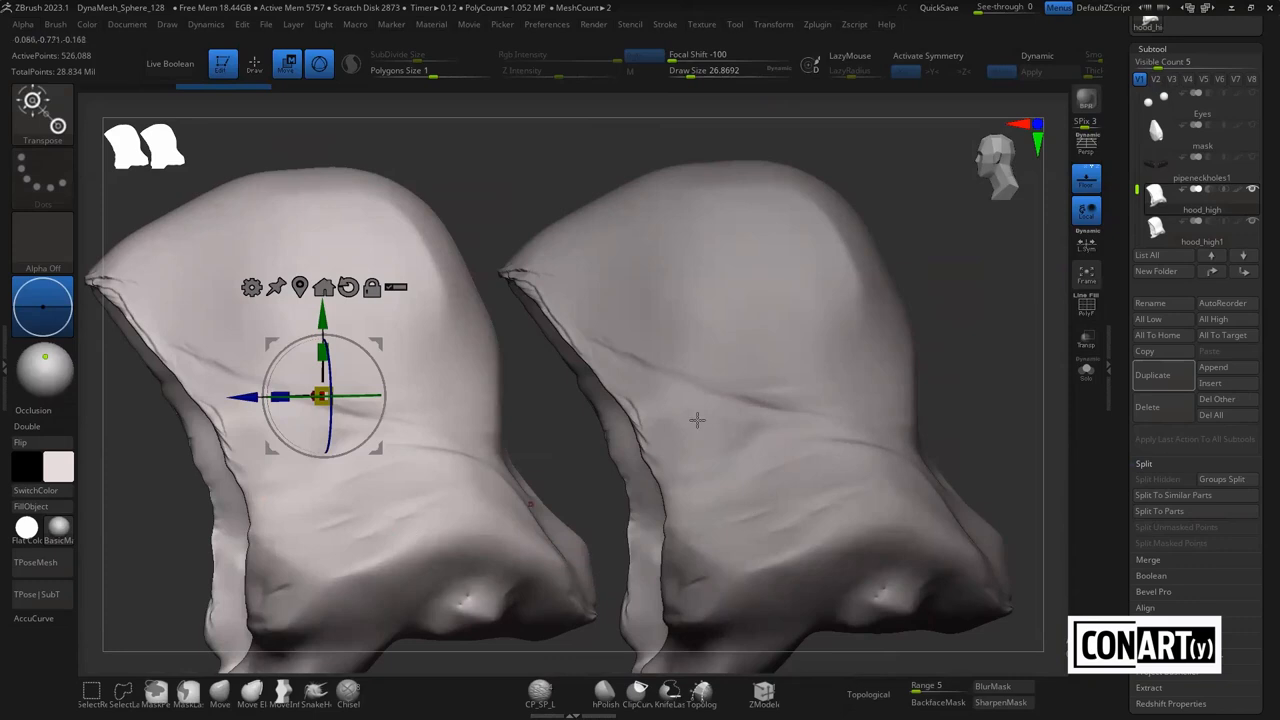
# Activate the decimated hood_high1 subtool and start exporting the selected subtool as FBX, cancelling before saving
pyautogui.keyDown('alt'); pyautogui.click(711, 369); pyautogui.keyUp('alt')
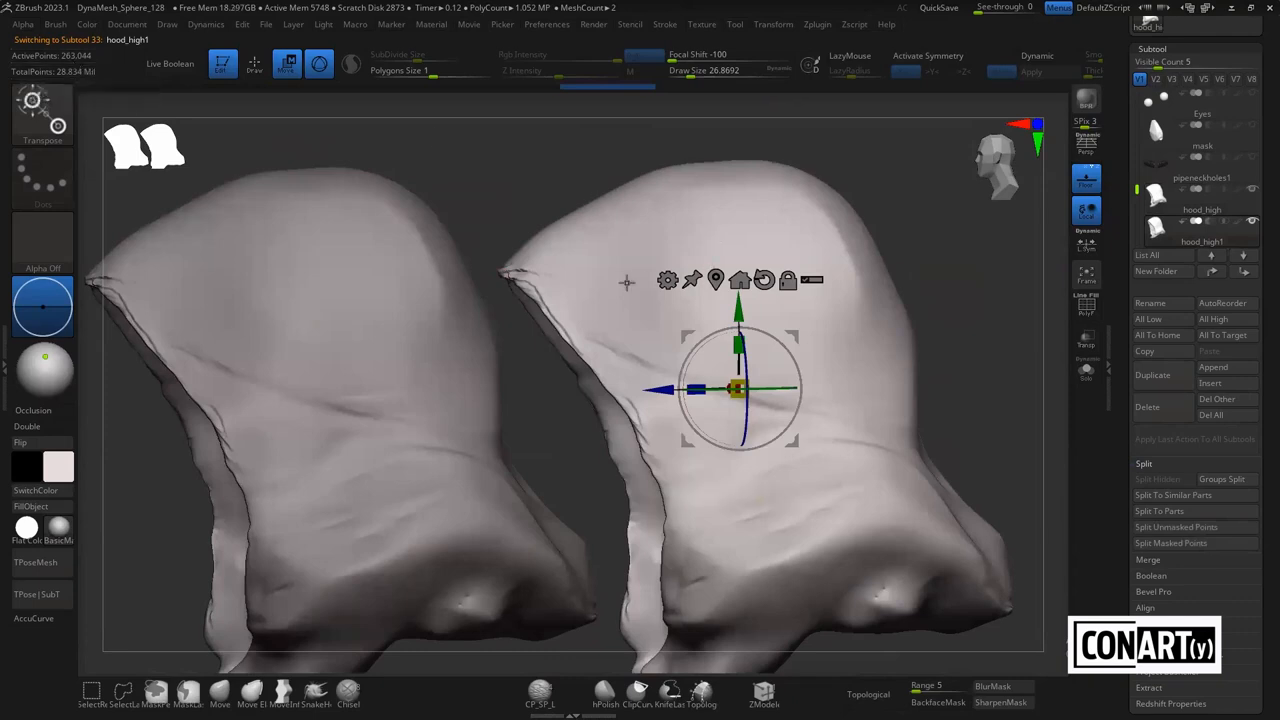
pyautogui.moveTo(524, 178); pyautogui.dragTo(813, 241)
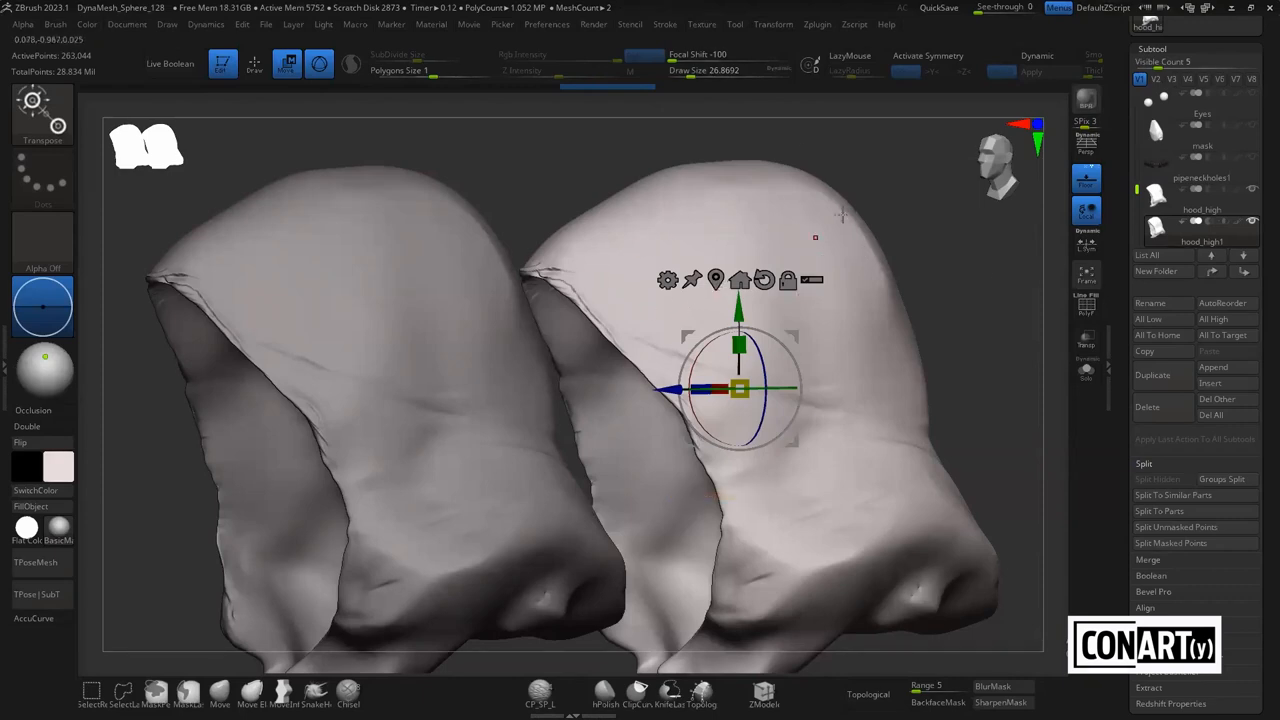
pyautogui.click(816, 24)
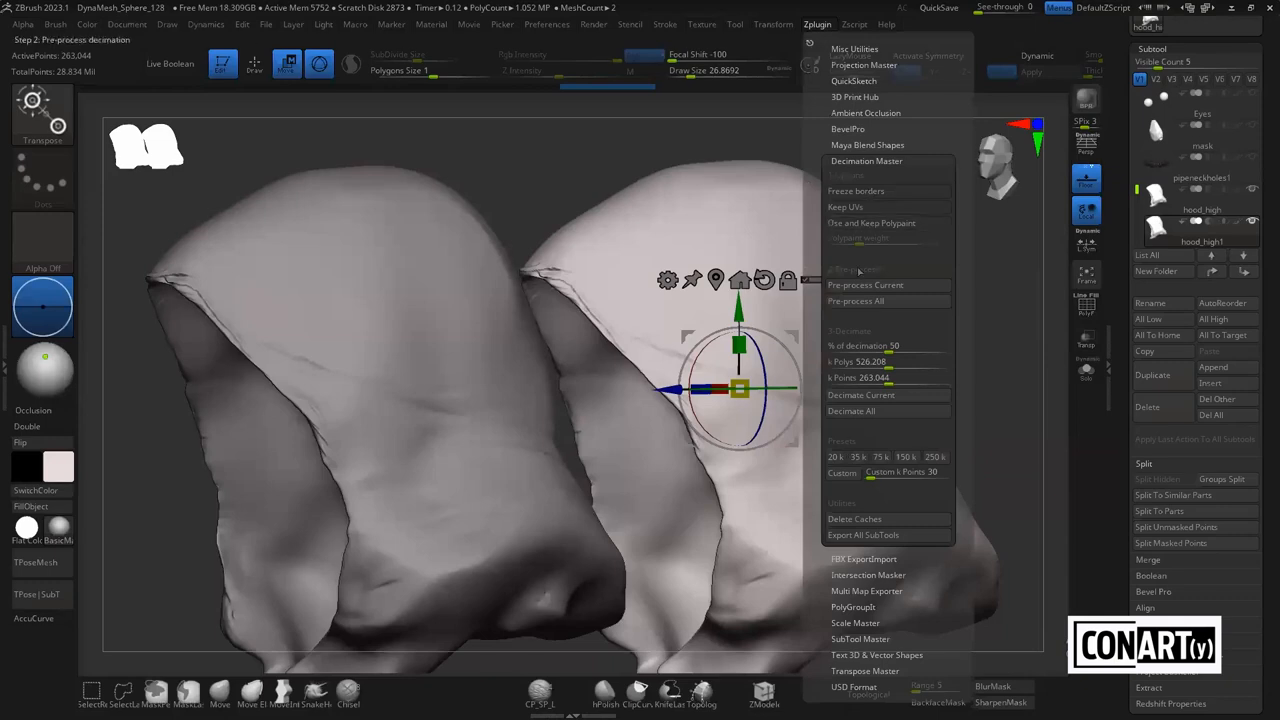
pyautogui.click(862, 161)
pyautogui.click(859, 177)
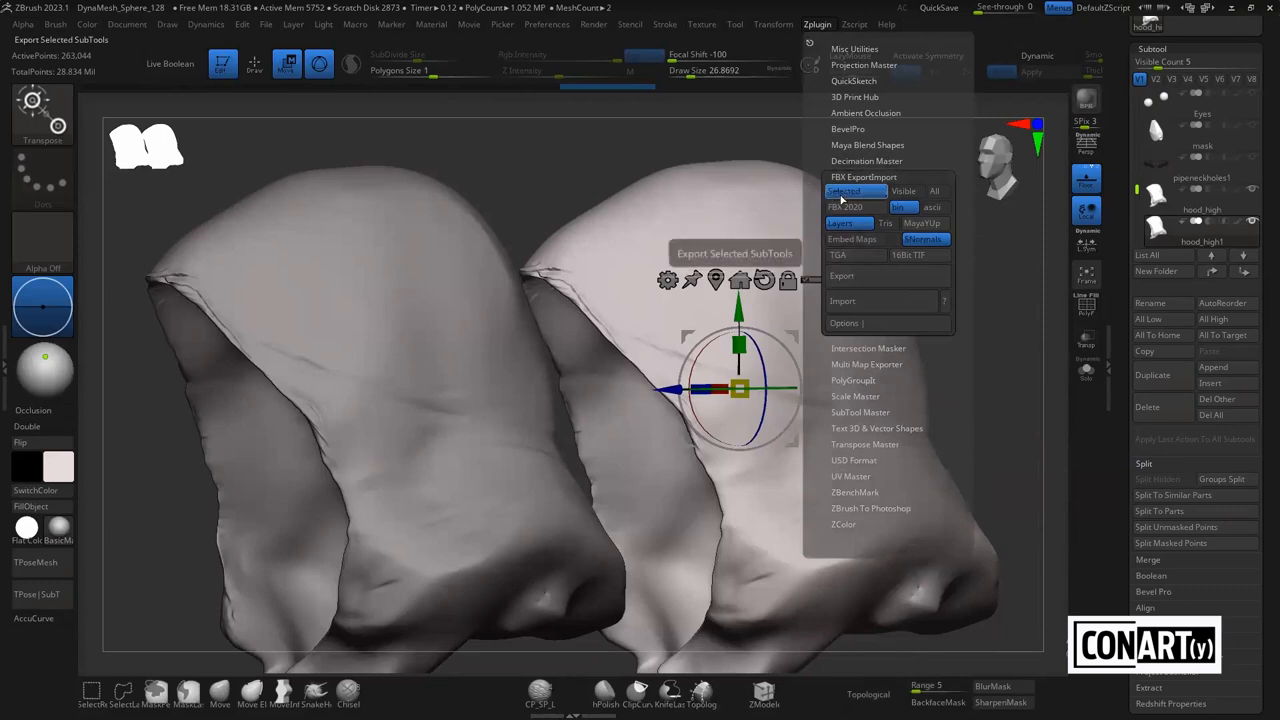
pyautogui.click(857, 276)
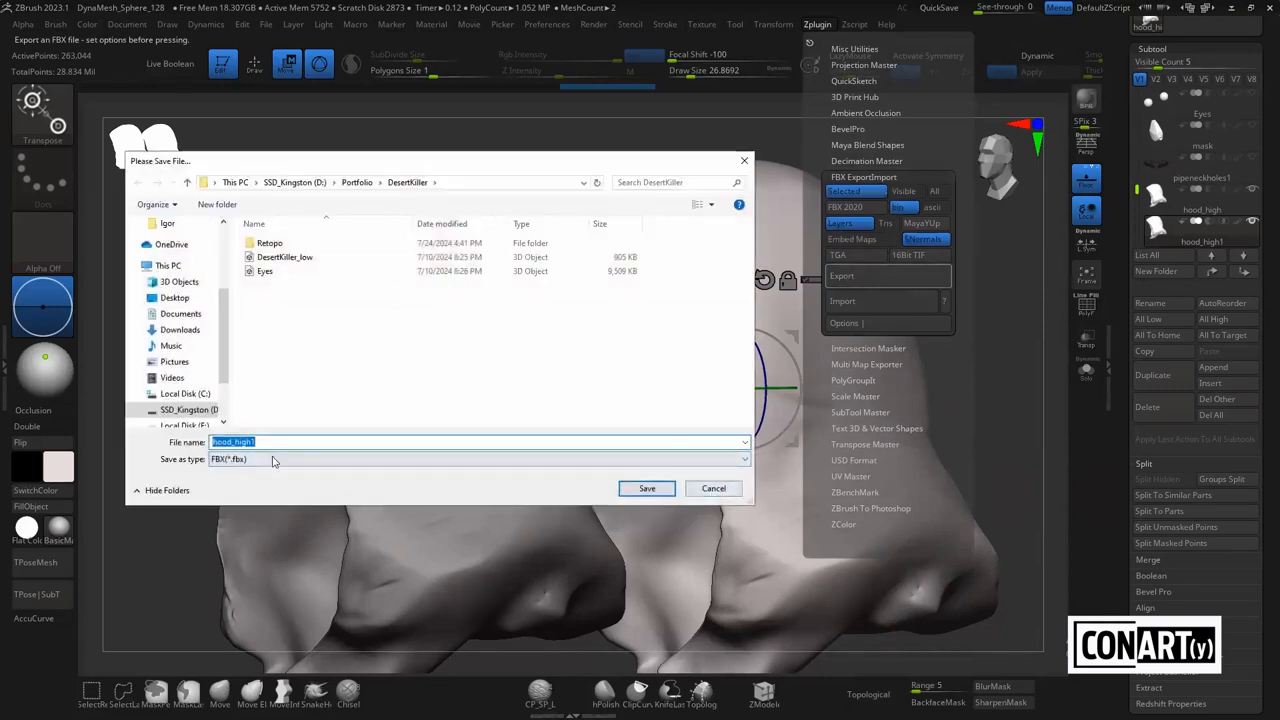
pyautogui.click(713, 488)
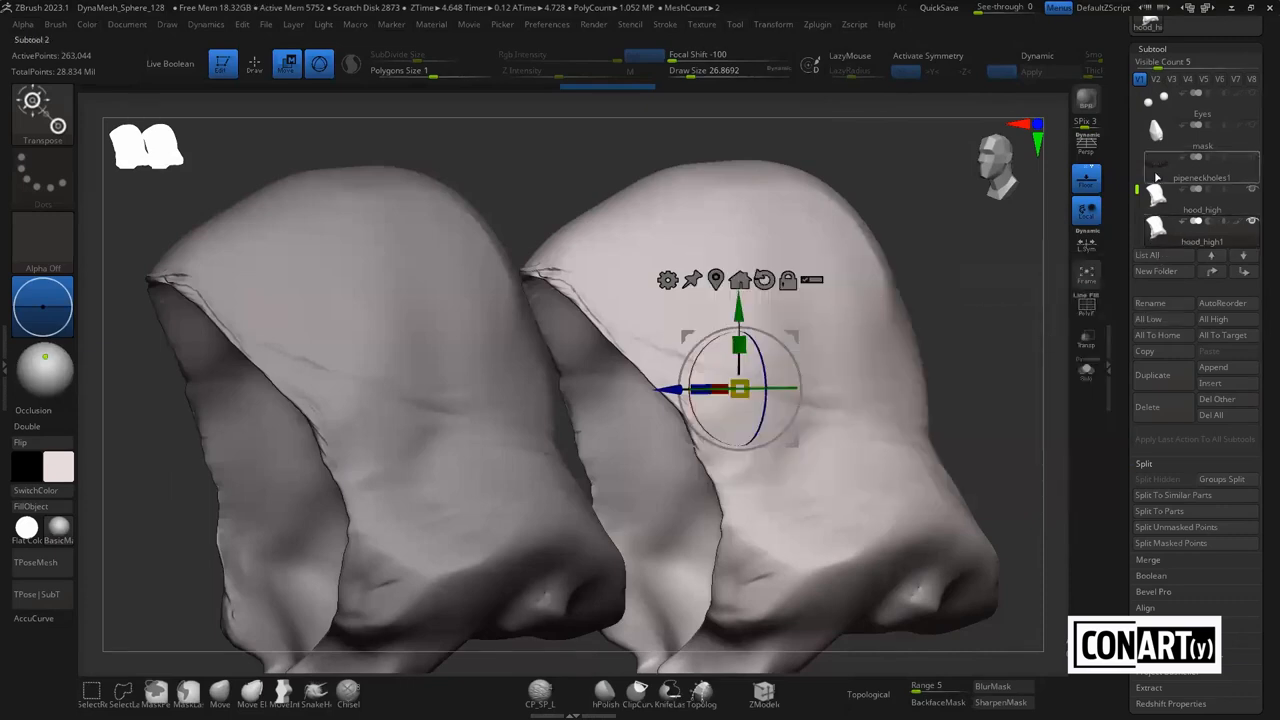
# Undo the original hood_high's move and polypaint changes, and make the hood_high1 copy active in front view
pyautogui.click(1165, 200)
pyautogui.hotkey('ctrl', 'z')
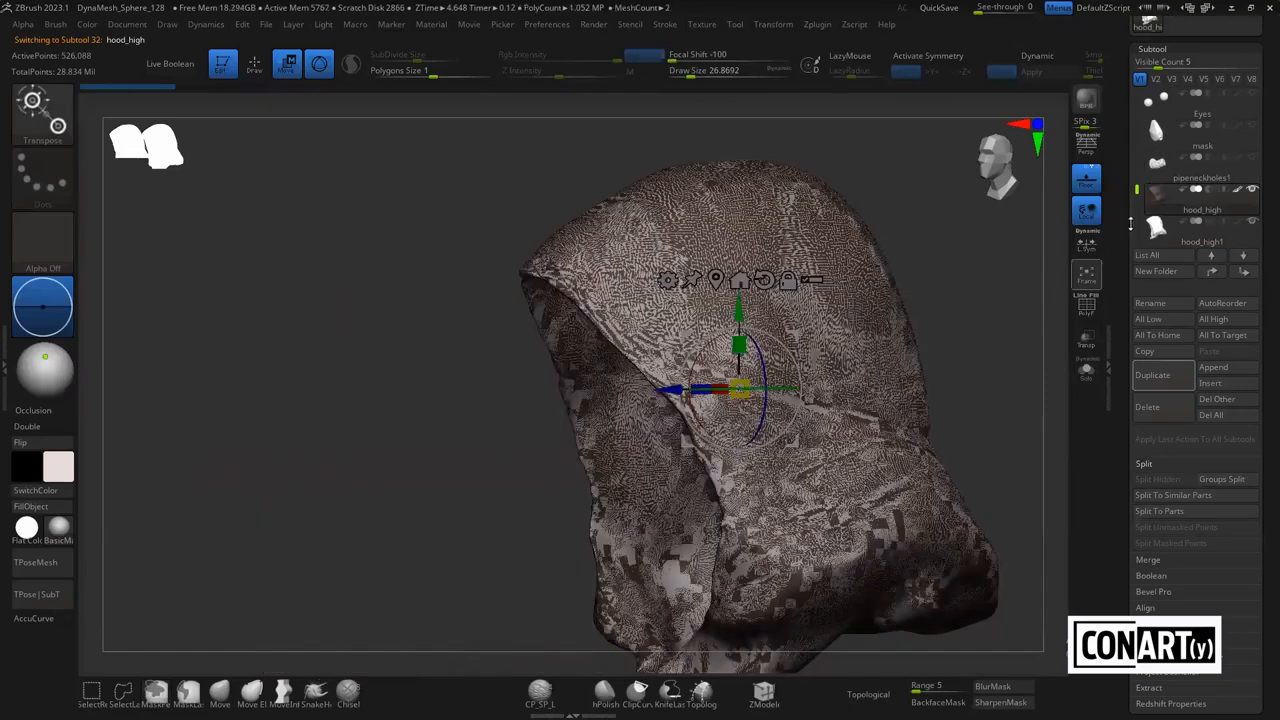
pyautogui.click(1217, 222)
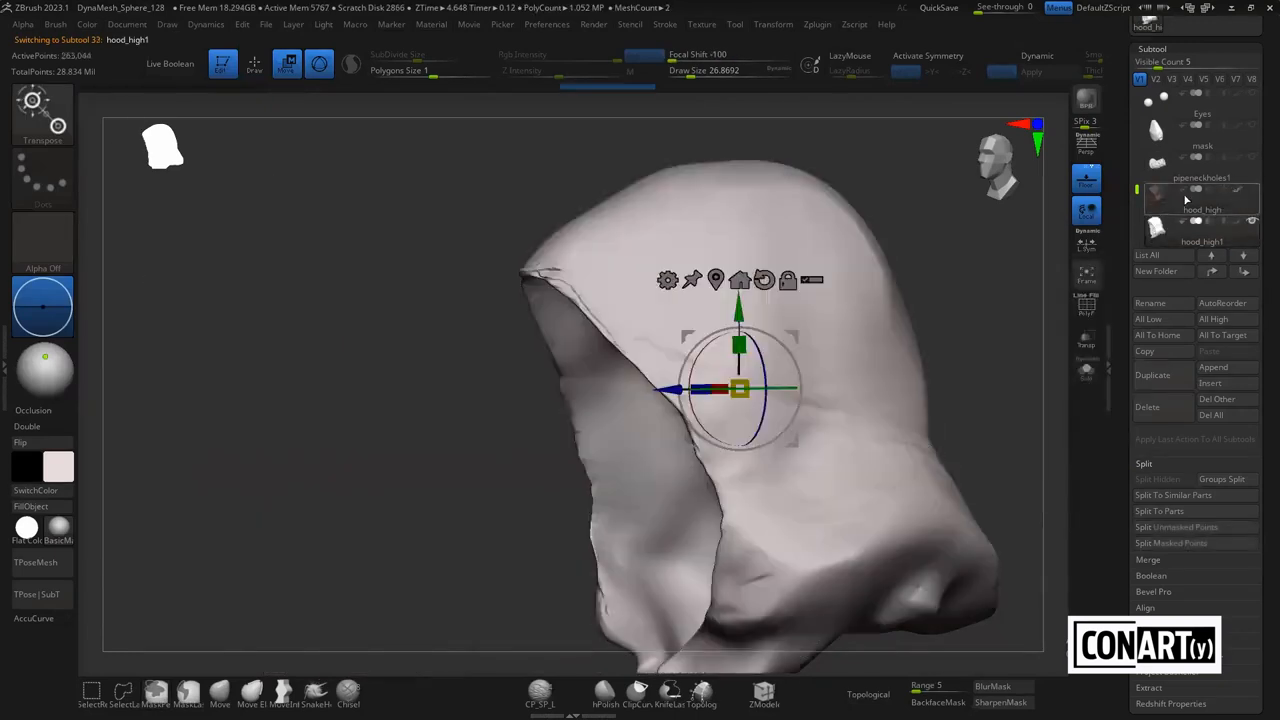
pyautogui.keyDown('shift'); pyautogui.moveTo(980, 284); pyautogui.dragTo(867, 315); pyautogui.keyUp('shift')
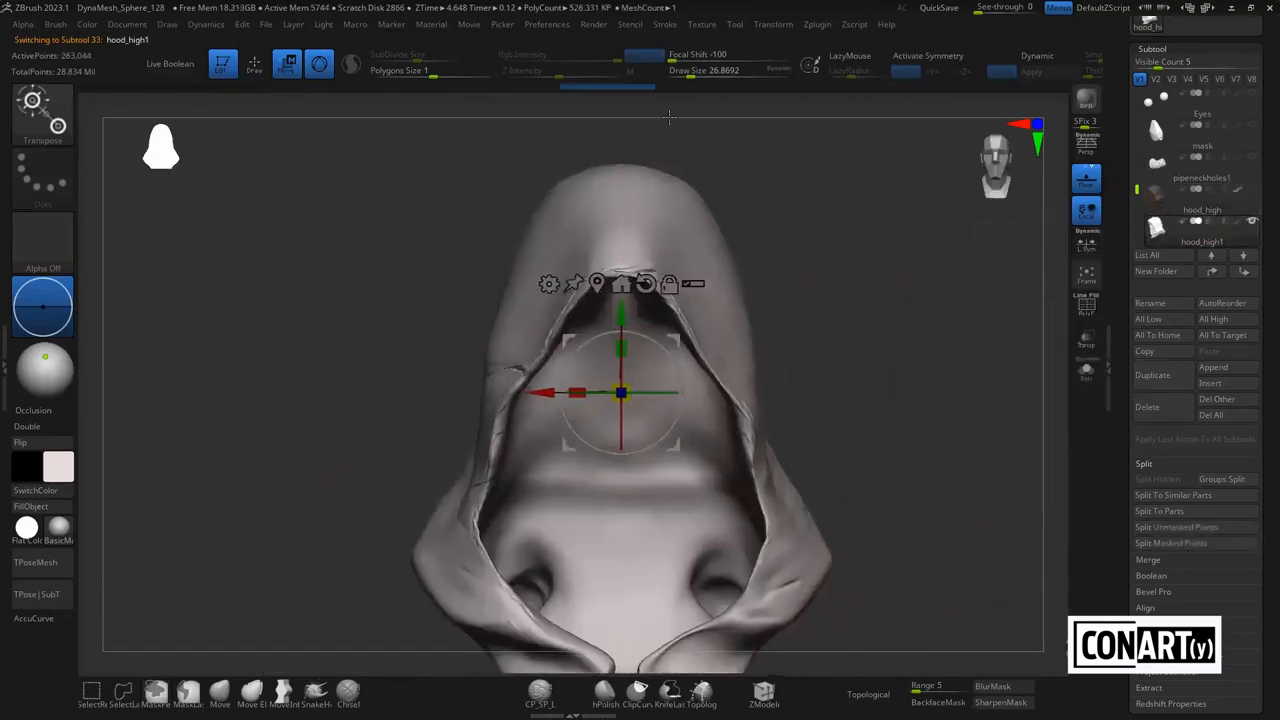
# Start an FBX export of hood_high1 and create a new folder inside Portfolio's DesertKiller folder, deleting that folder again
pyautogui.click(817, 24)
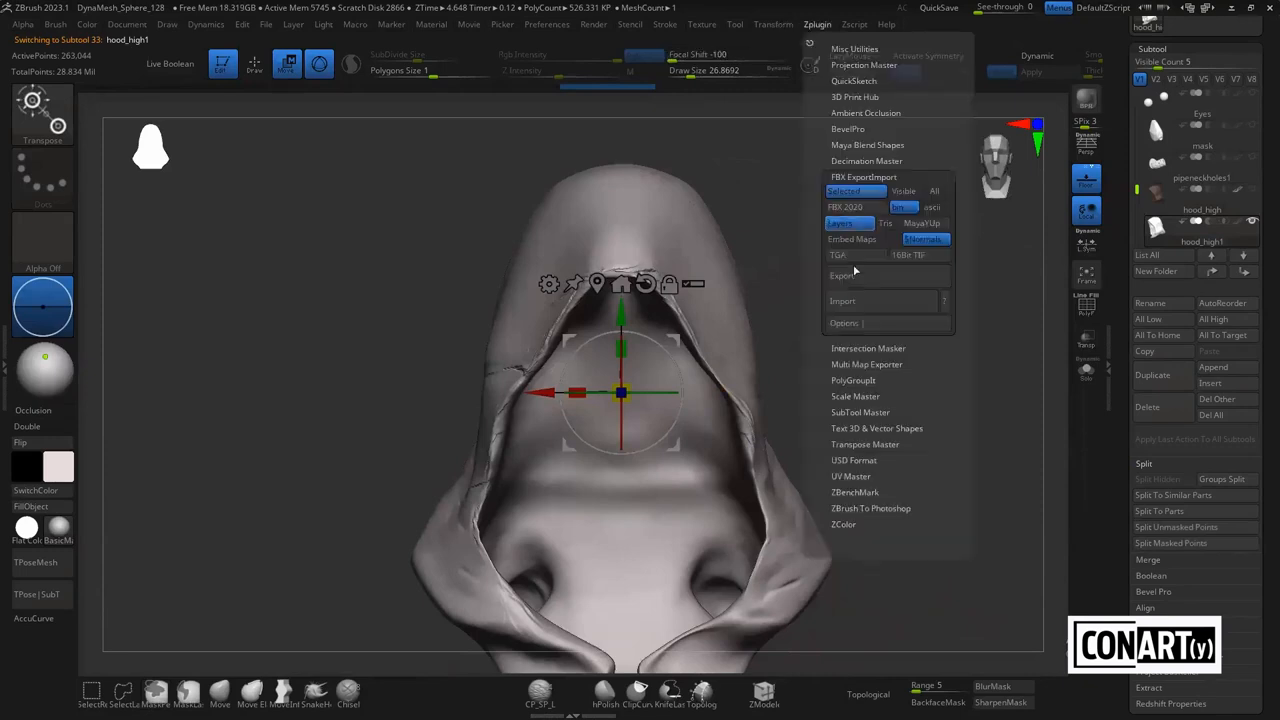
pyautogui.click(842, 275)
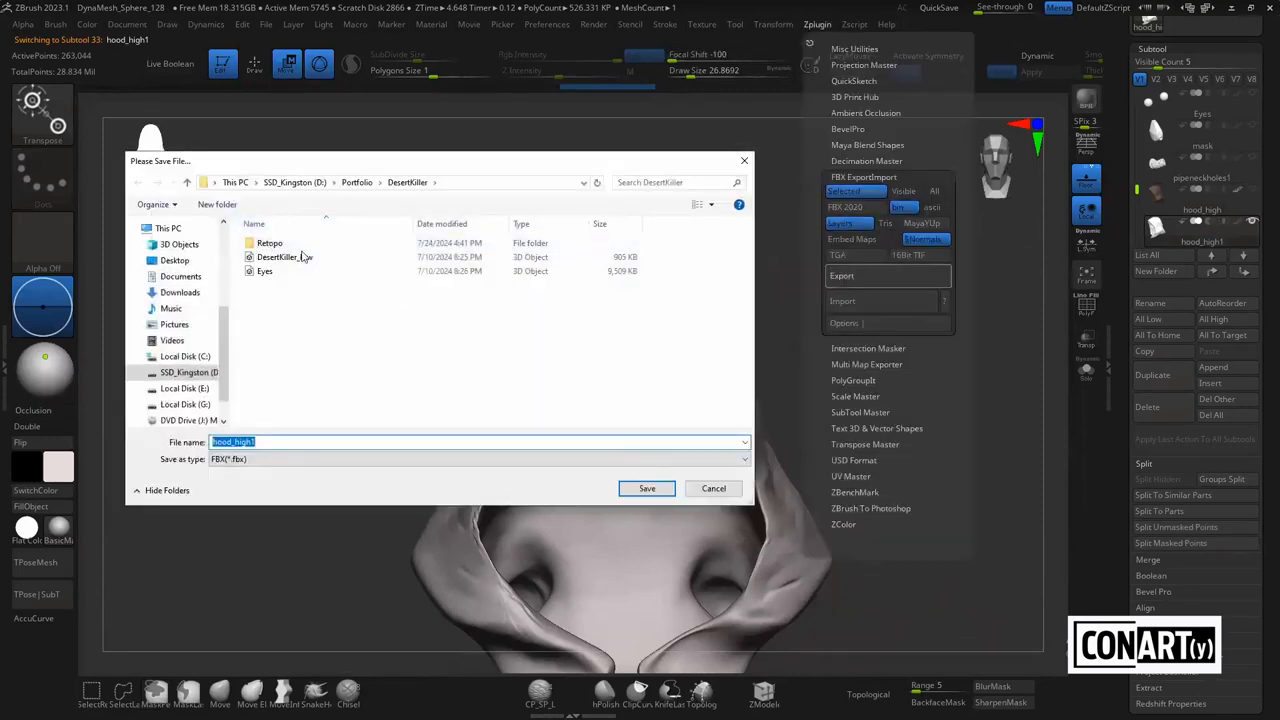
pyautogui.press('Right')
pyautogui.rightClick(322, 284)
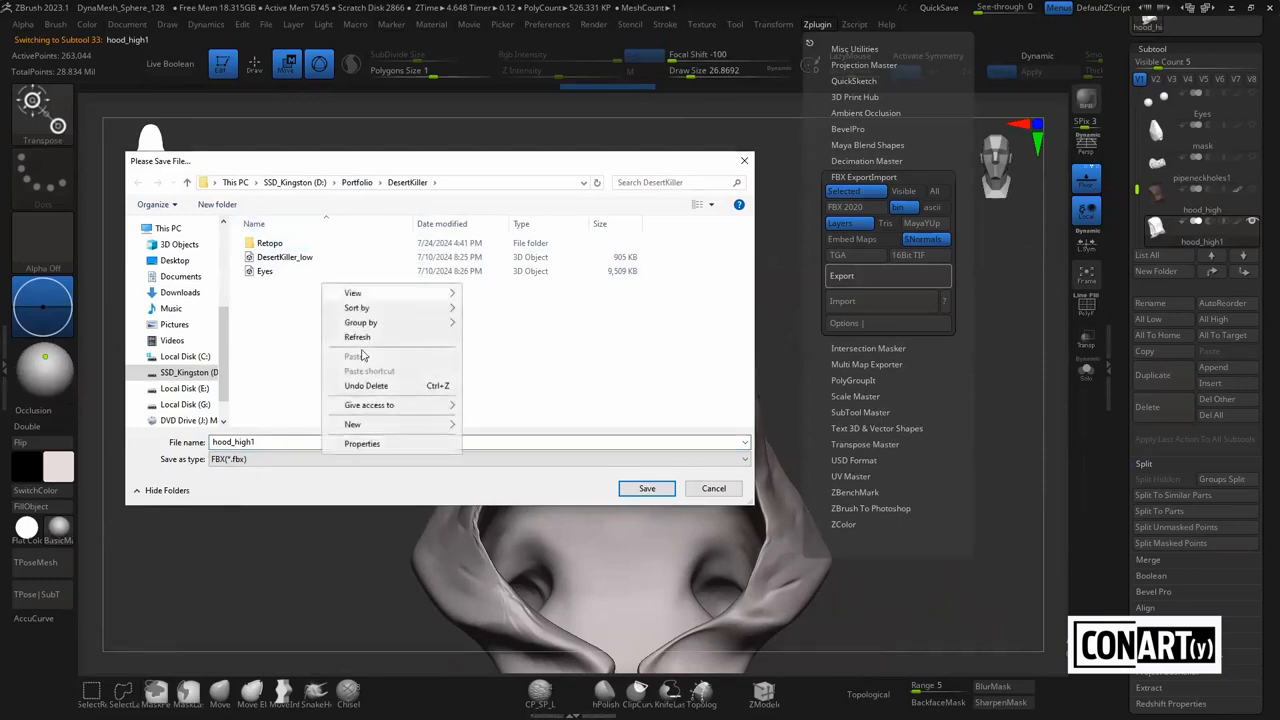
pyautogui.click(488, 424)
pyautogui.click(343, 314)
pyautogui.click(285, 246)
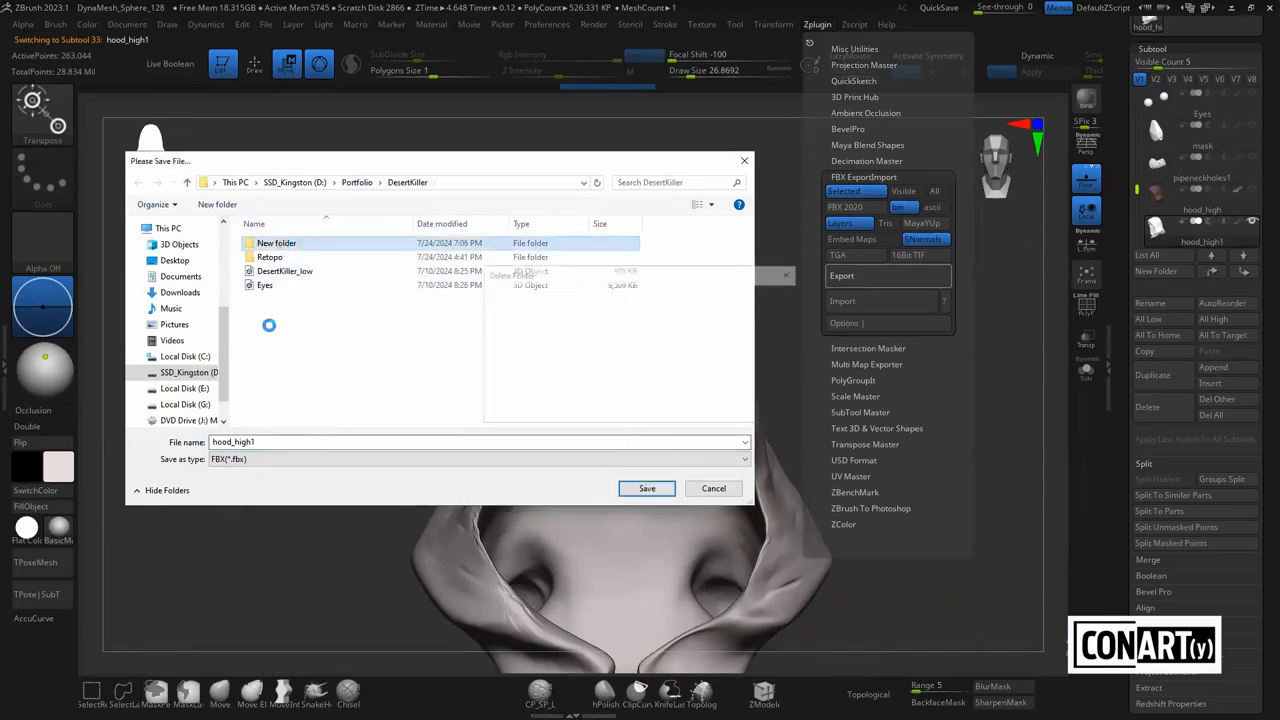
pyautogui.press('Delete')
# Browse to Workshop_Fevereiro_2024 > DesertKiller > high on the G: drive and examine the exported high-poly files there
pyautogui.scroll(-1, 200, 370)
pyautogui.click(205, 367)
pyautogui.scroll(-3, 300, 340)
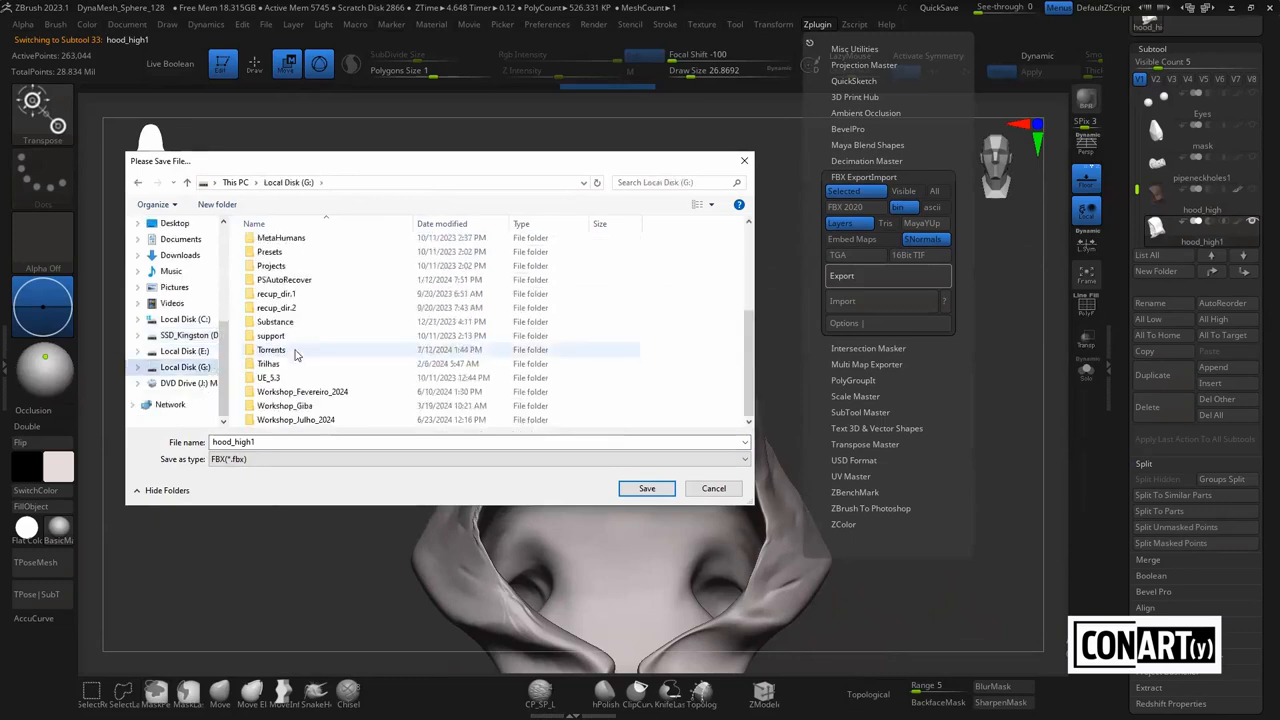
pyautogui.doubleClick(300, 392)
pyautogui.doubleClick(276, 271)
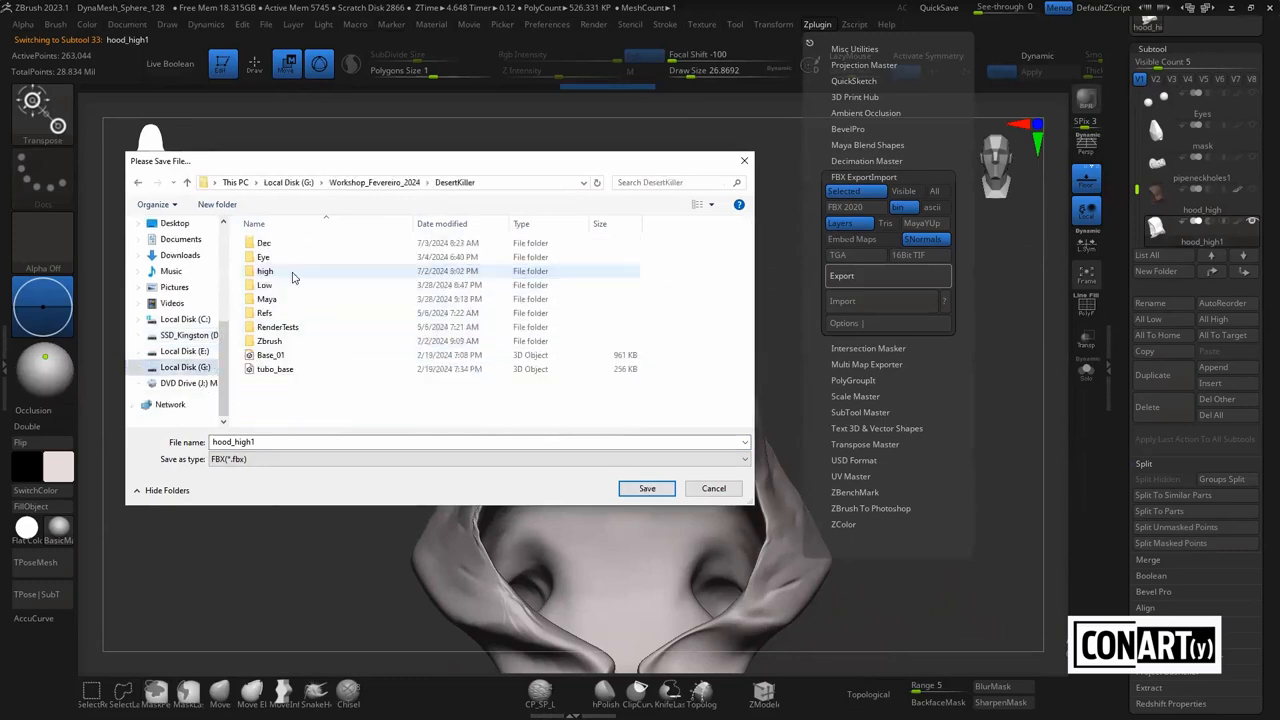
pyautogui.click(276, 273)
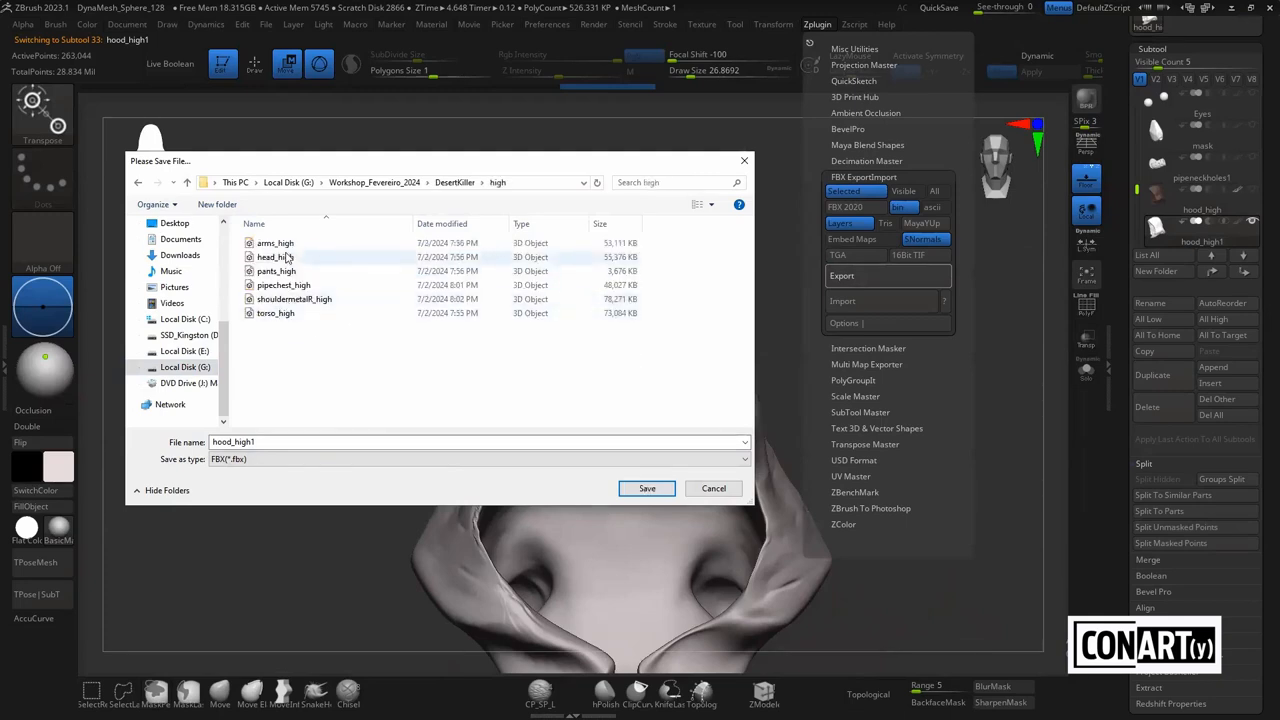
pyautogui.click(286, 243)
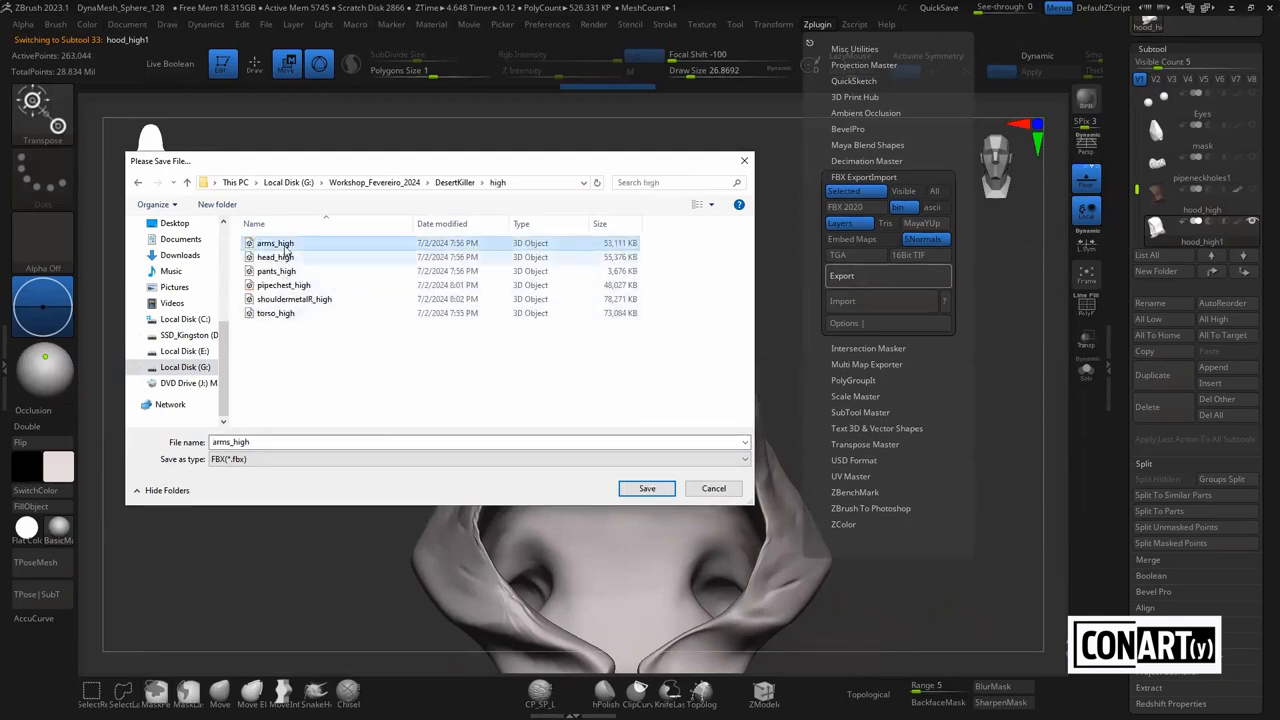
pyautogui.click(276, 313)
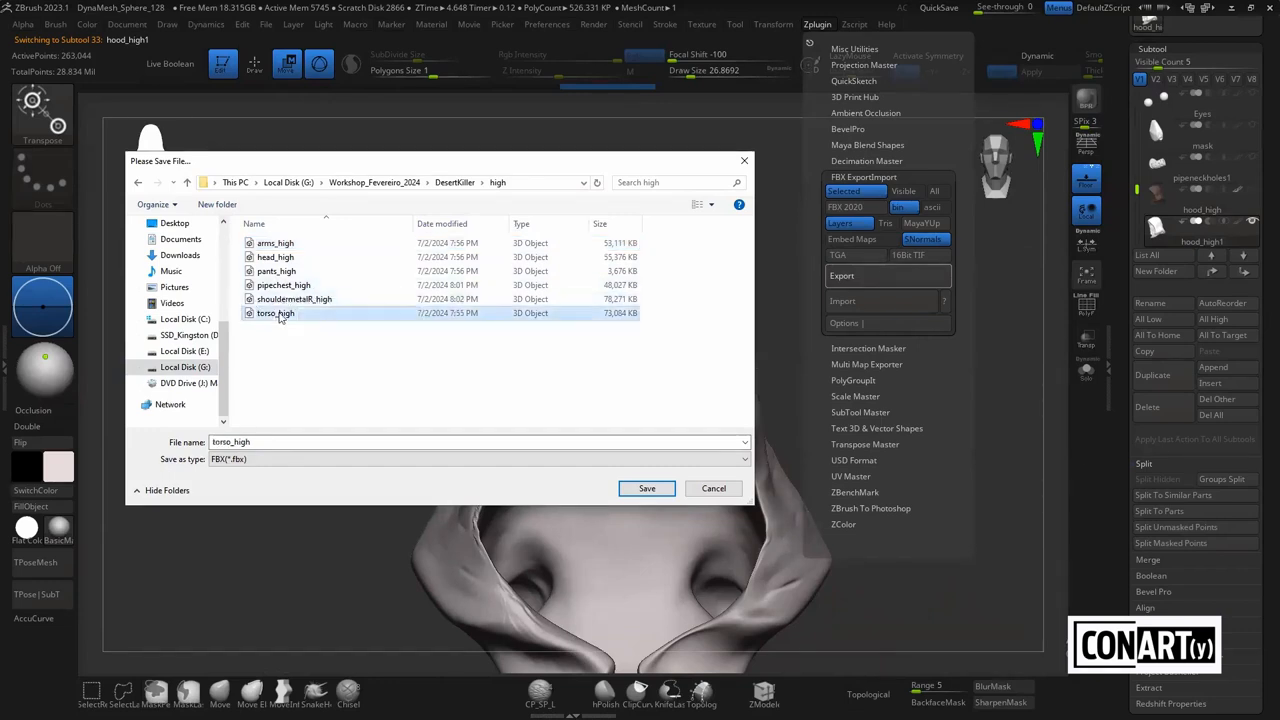
# Examine the files in DesertKiller's Dec folder and close the export dialog without saving
pyautogui.press('BackSpace')
pyautogui.doubleClick(266, 243)
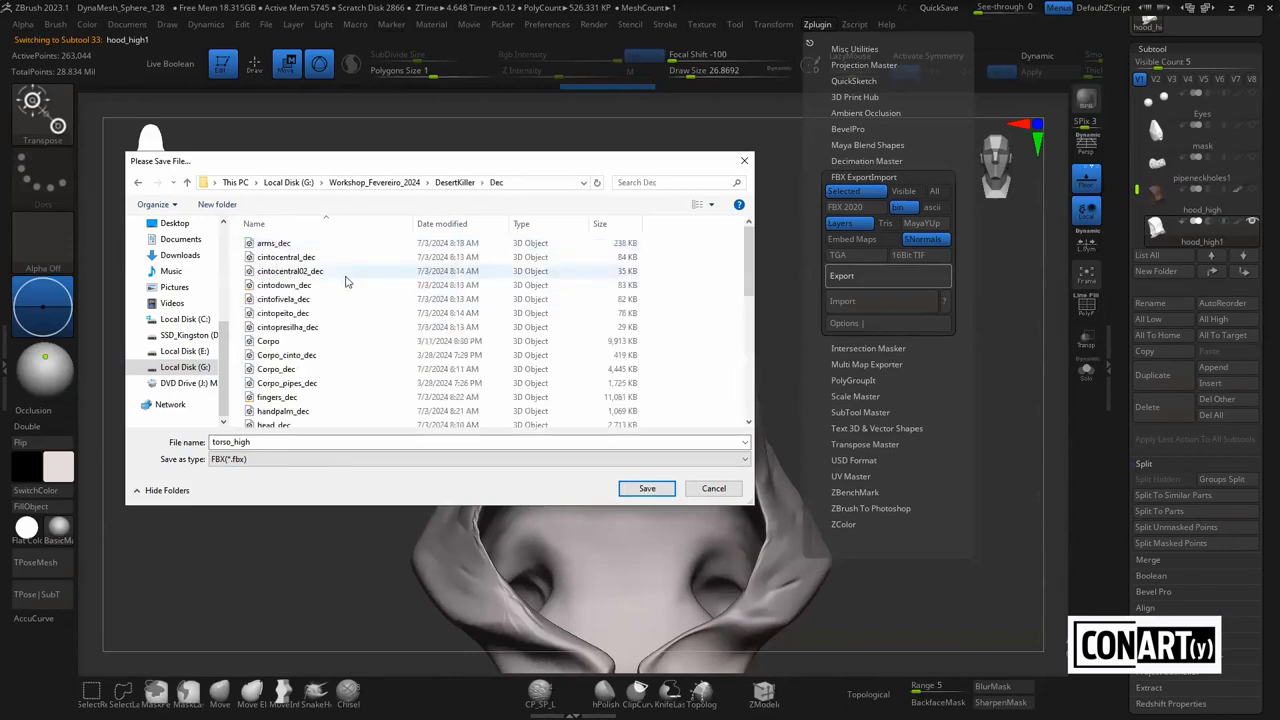
pyautogui.scroll(-10, 345, 282)
pyautogui.scroll(8, 345, 282)
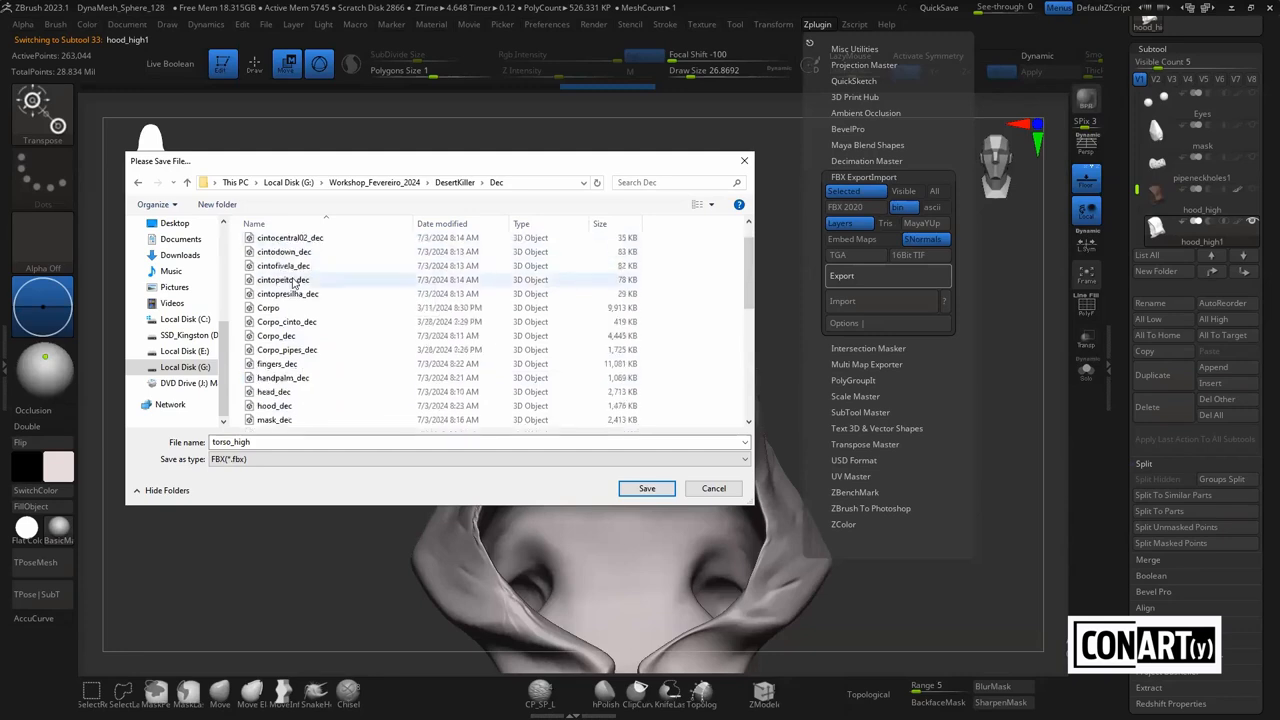
pyautogui.scroll(-5, 293, 283)
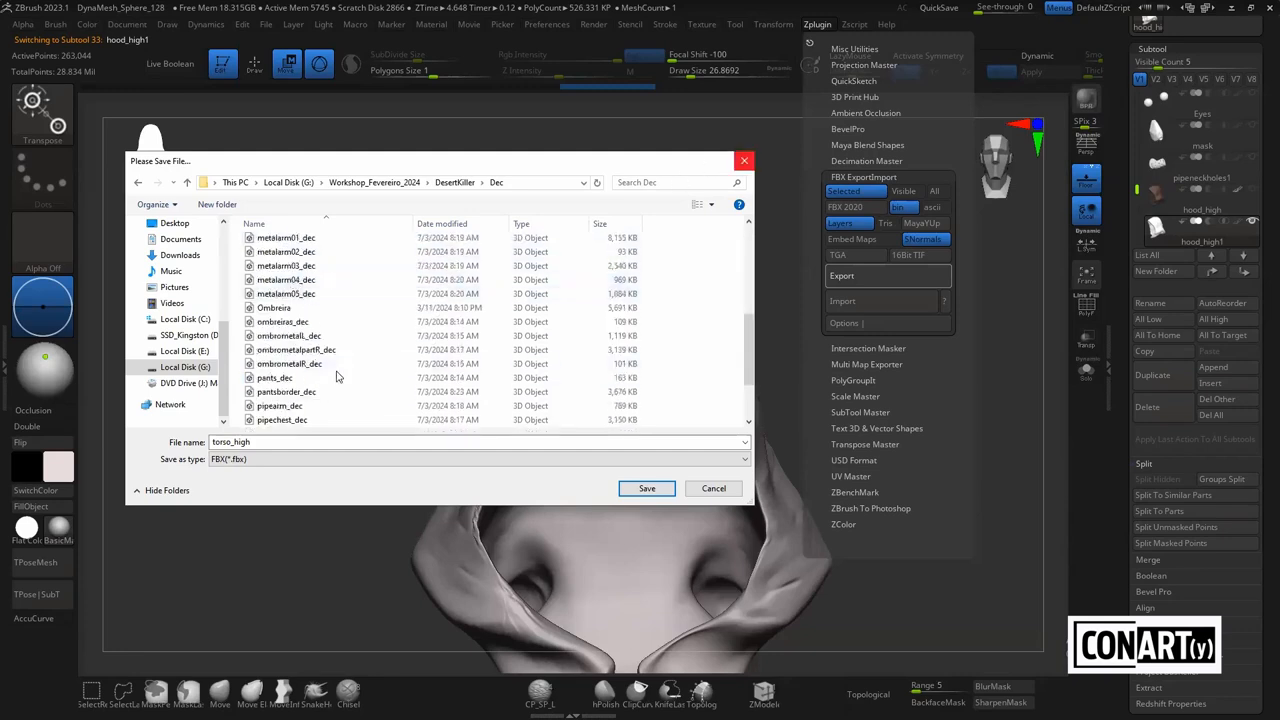
pyautogui.scroll(4, 336, 377)
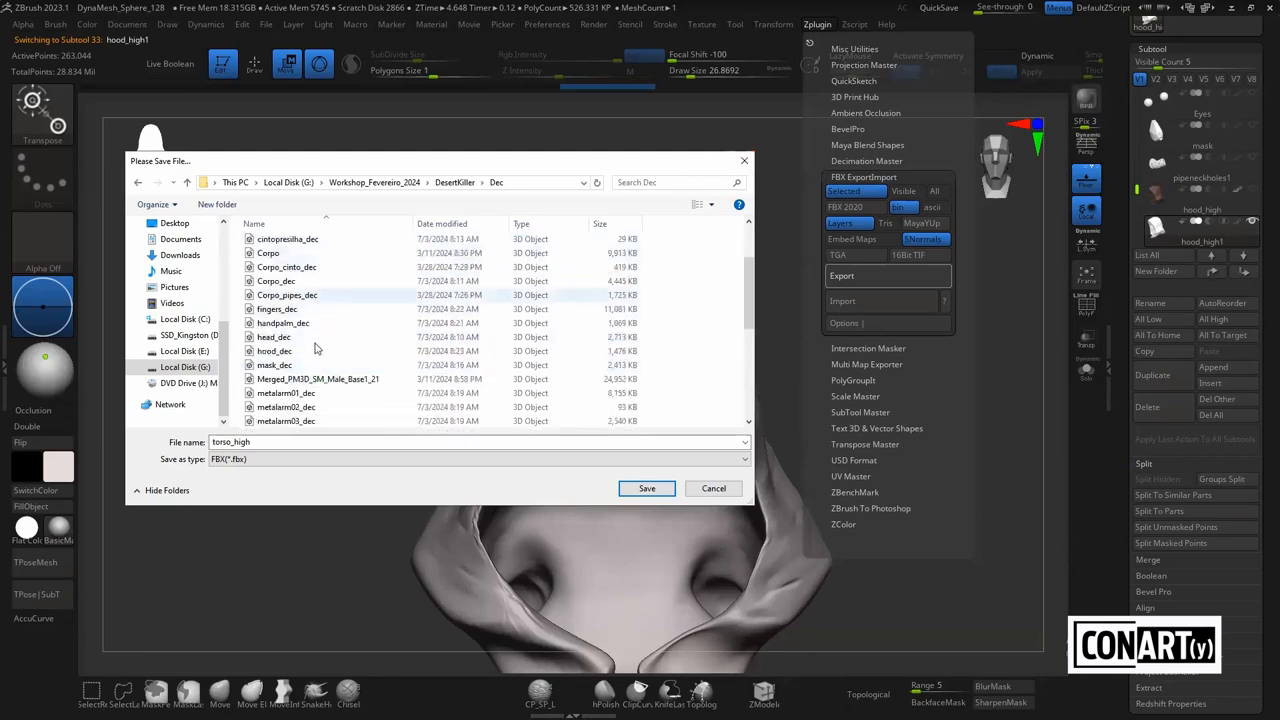
pyautogui.scroll(-1, 316, 345)
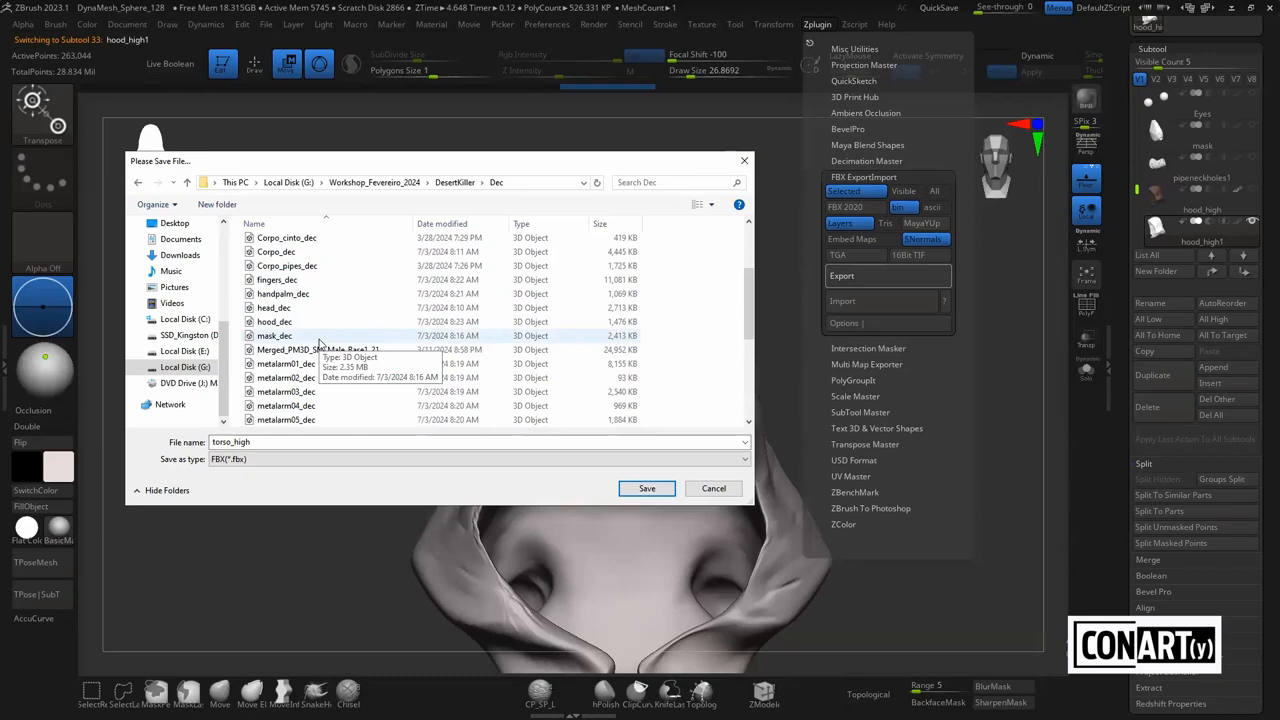
pyautogui.click(745, 162)
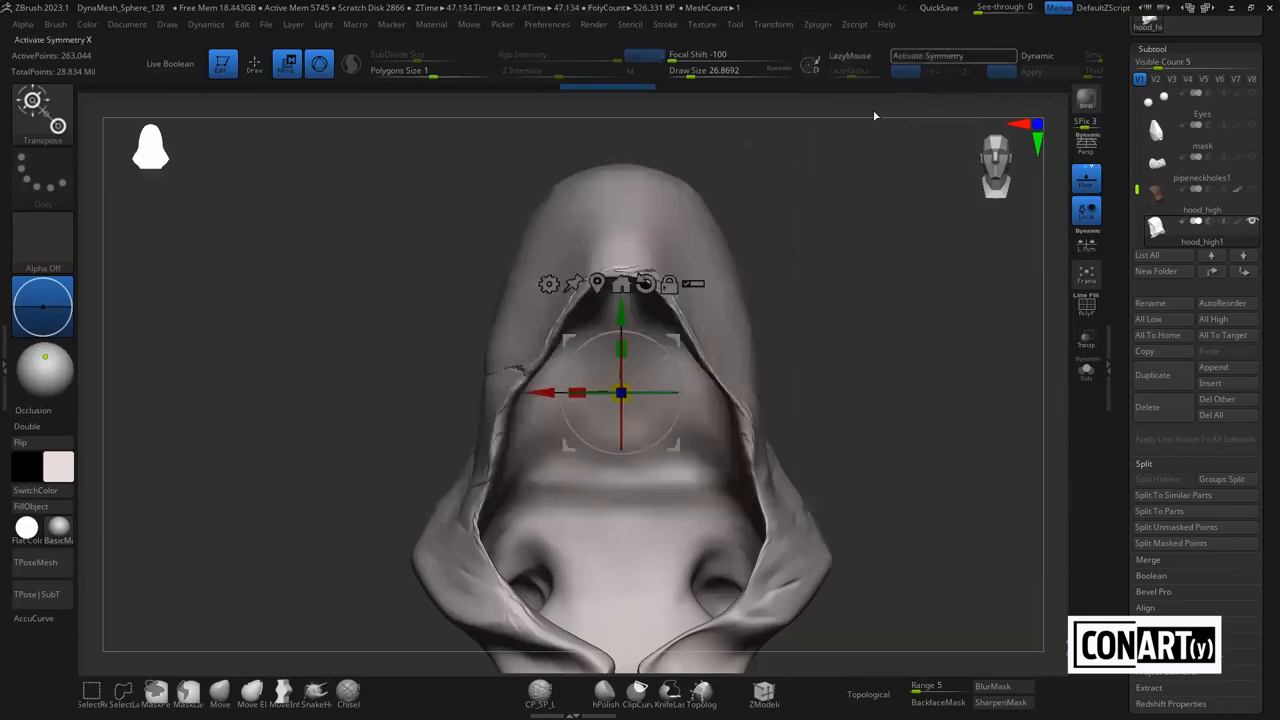
# Delete the decimated hood_high1 subtool and duplicate the original hood_high for a fresh copy
pyautogui.moveTo(814, 274); pyautogui.dragTo(816, 302)
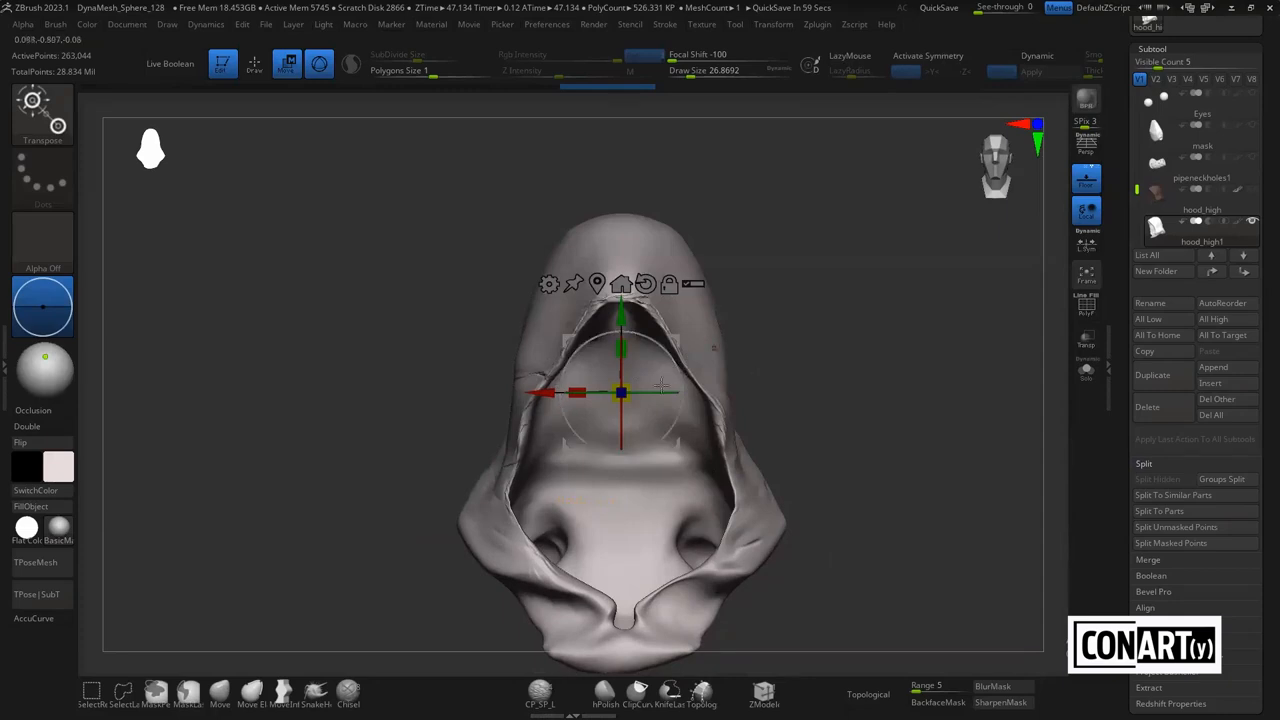
pyautogui.moveTo(743, 328); pyautogui.dragTo(860, 311)
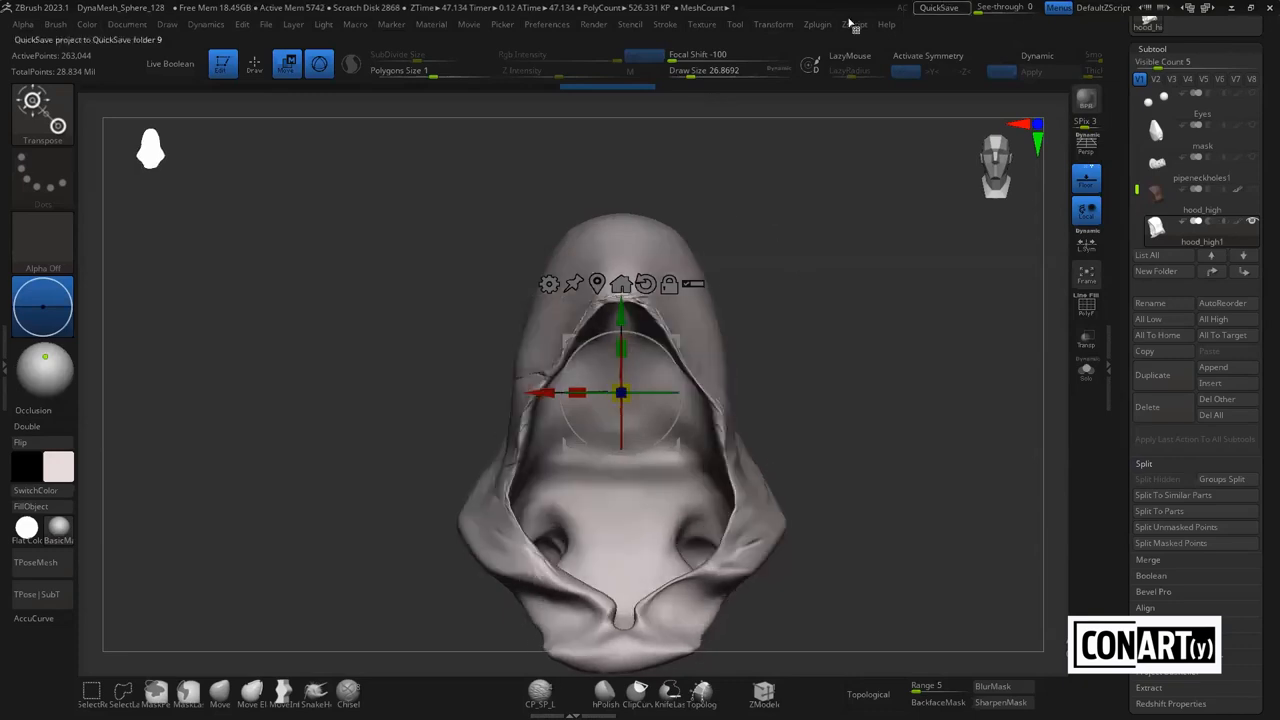
pyautogui.click(828, 24)
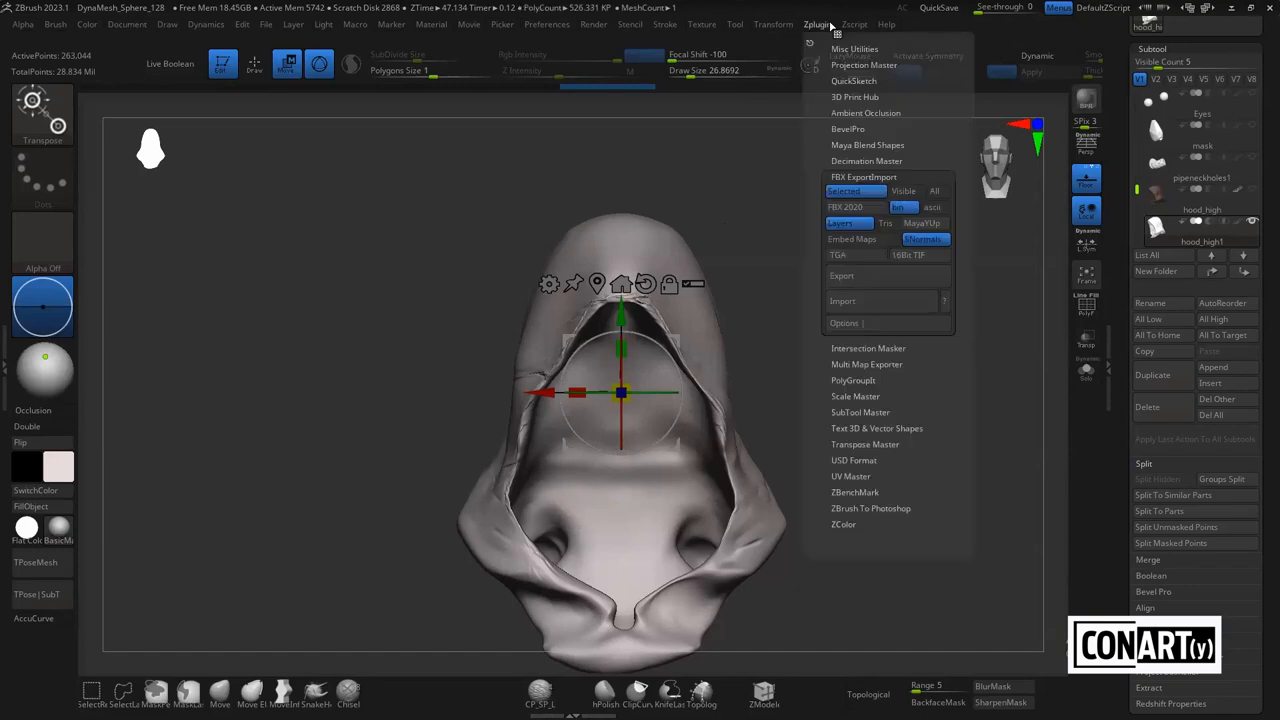
pyautogui.click(852, 160)
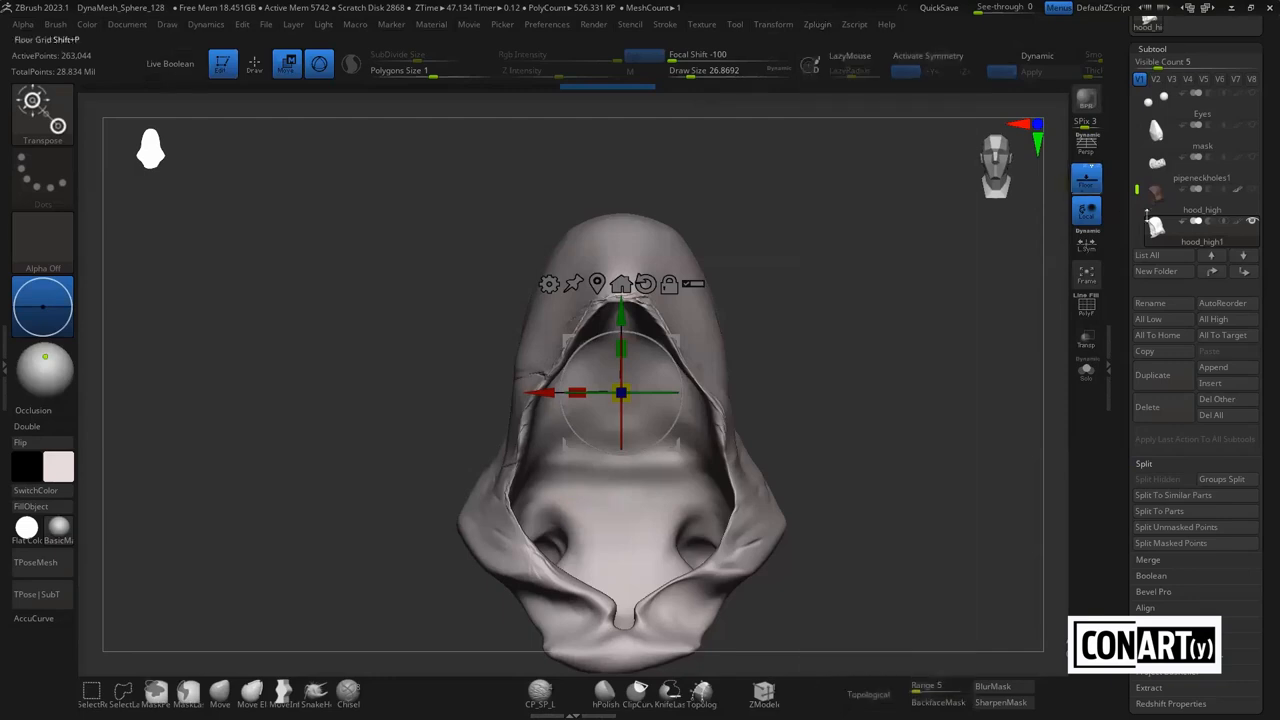
pyautogui.click(1147, 407)
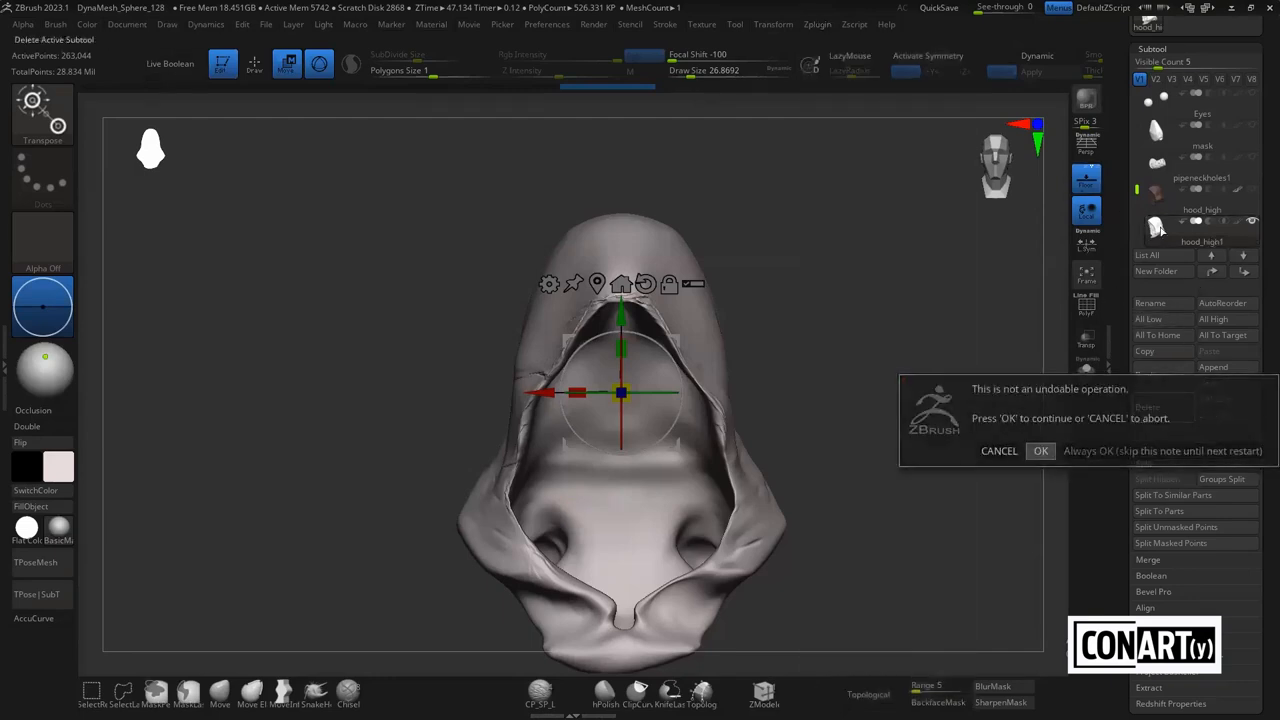
pyautogui.click(1042, 451)
pyautogui.click(1152, 372)
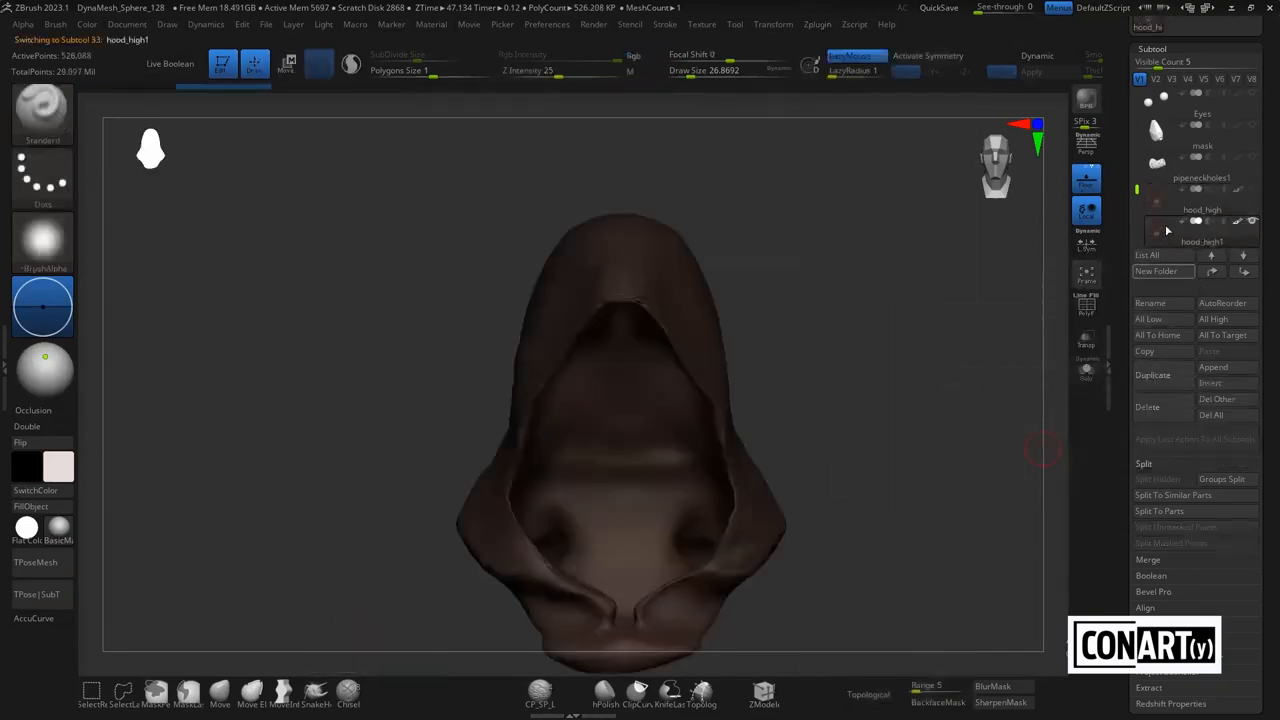
# Pre-process the new hood copy in Decimation Master and decimate it to about 26,000 points, viewing the result up close
pyautogui.click(818, 24)
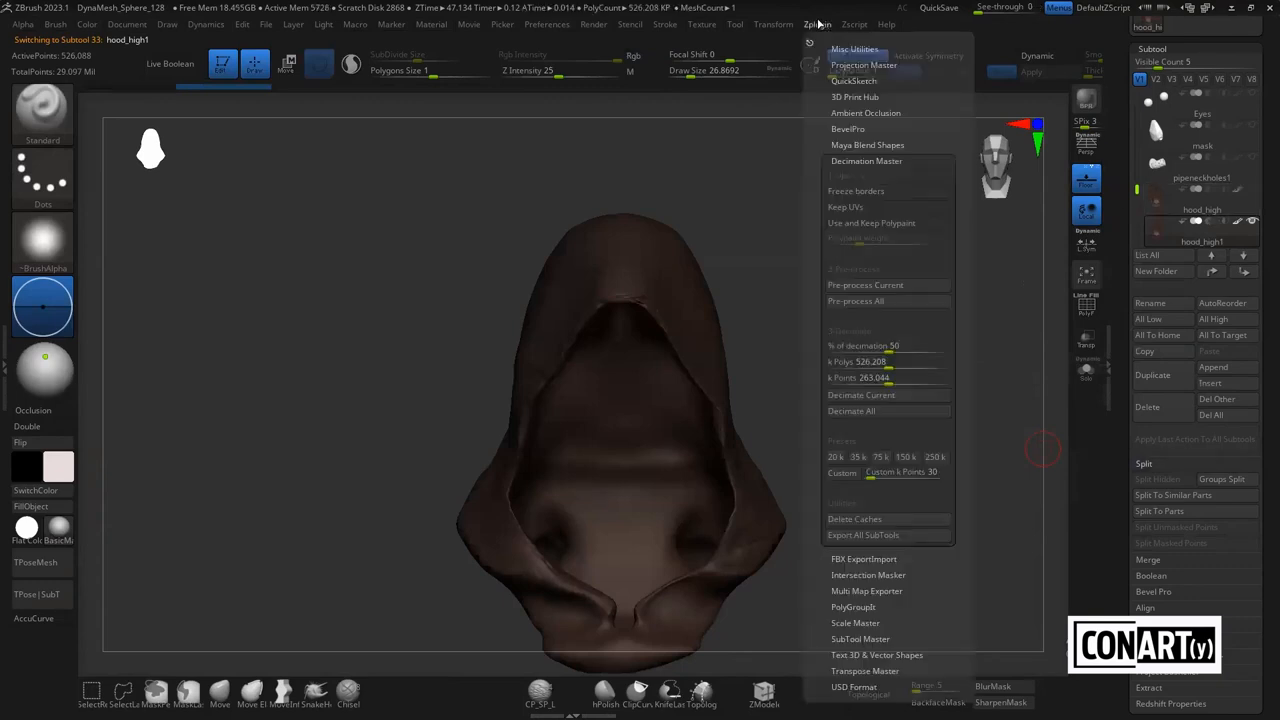
pyautogui.click(858, 285)
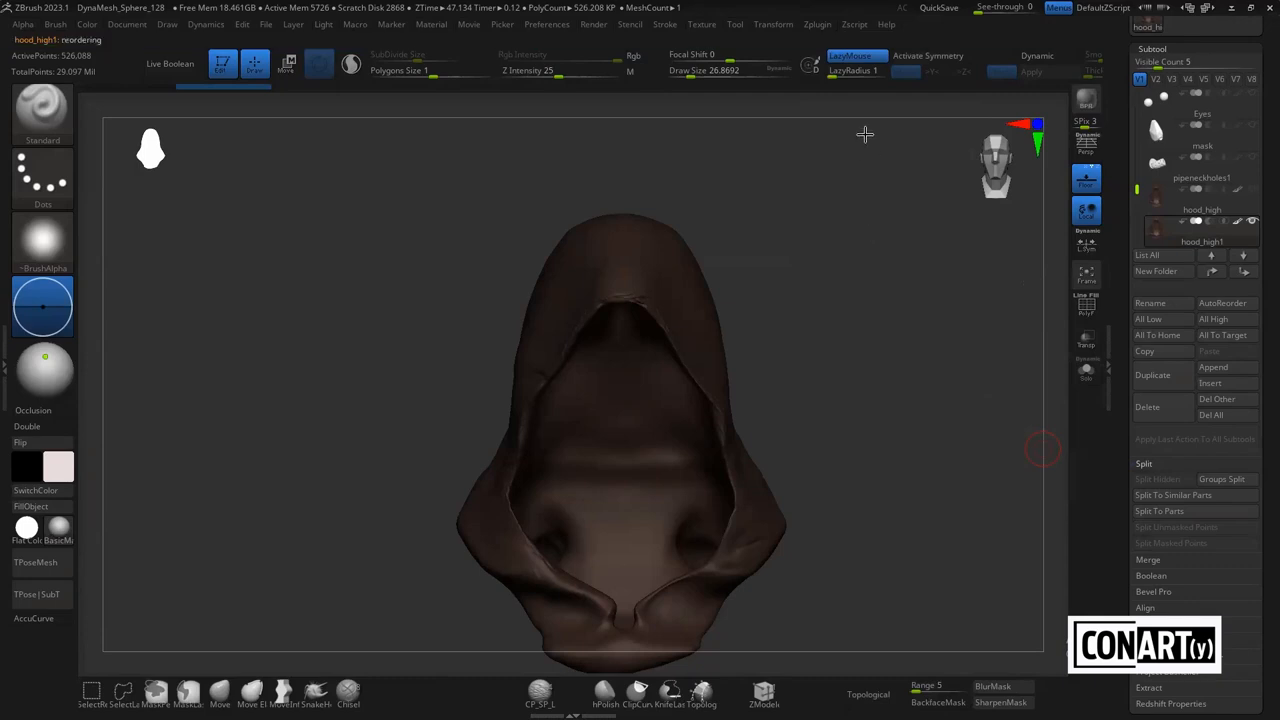
pyautogui.click(818, 25)
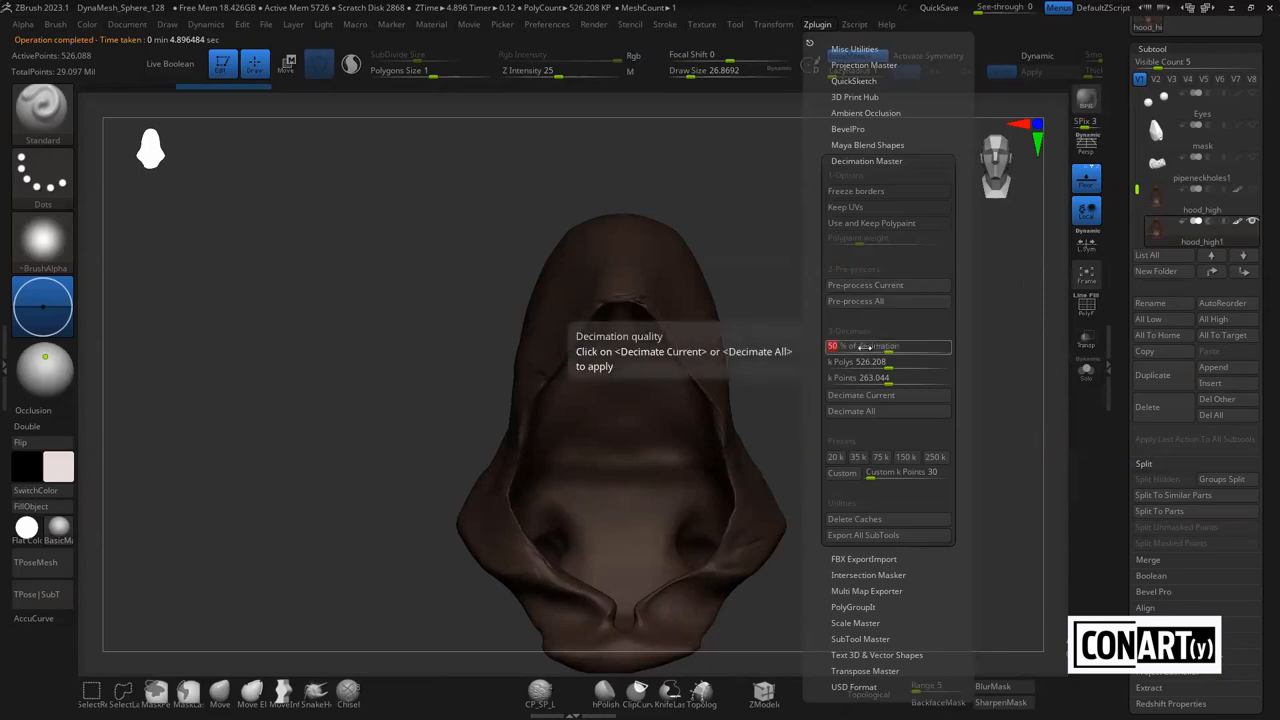
pyautogui.press('Return')
pyautogui.click(861, 394)
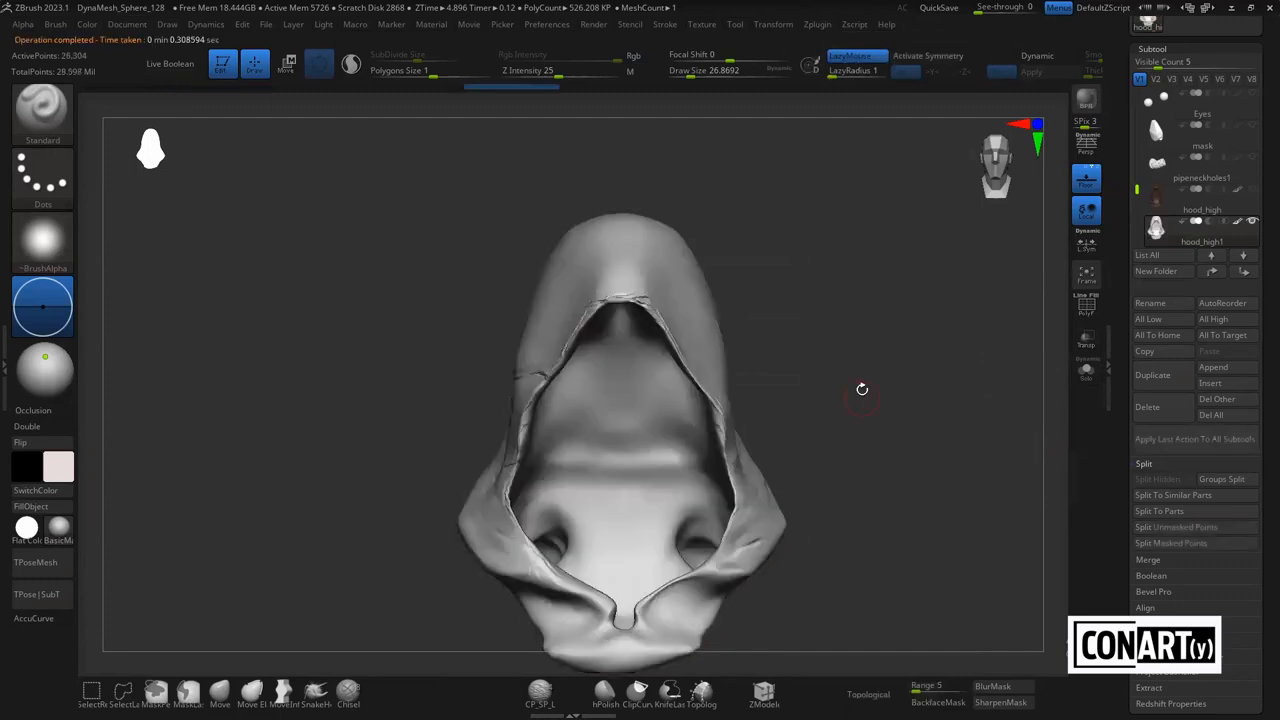
pyautogui.keyDown('ctrl'); pyautogui.moveTo(834, 389); pyautogui.dragTo(573, 389, button='right'); pyautogui.keyUp('ctrl')
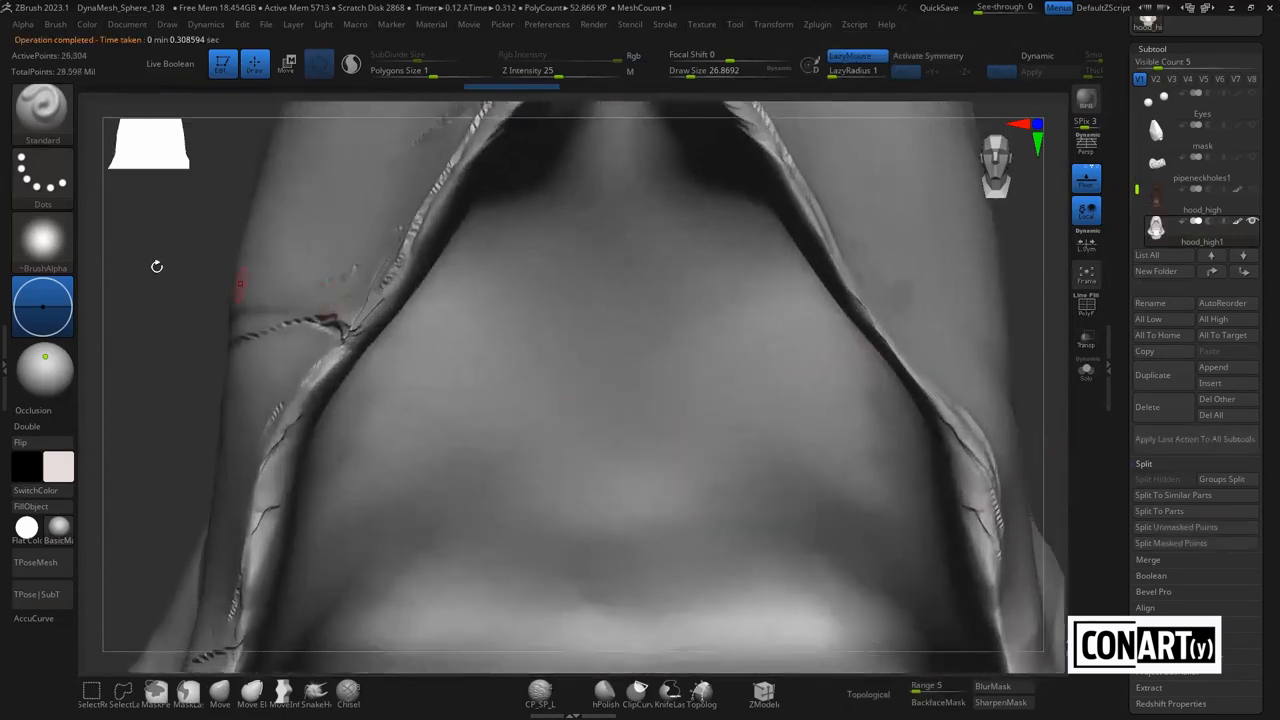
# Examine the decimated hood_high1 with and without its wireframe, checking the seam, the opening's edge and the overall shape
pyautogui.moveTo(157, 266); pyautogui.dragTo(276, 252, button='right')
pyautogui.moveTo(198, 257); pyautogui.dragTo(433, 294, button='right')
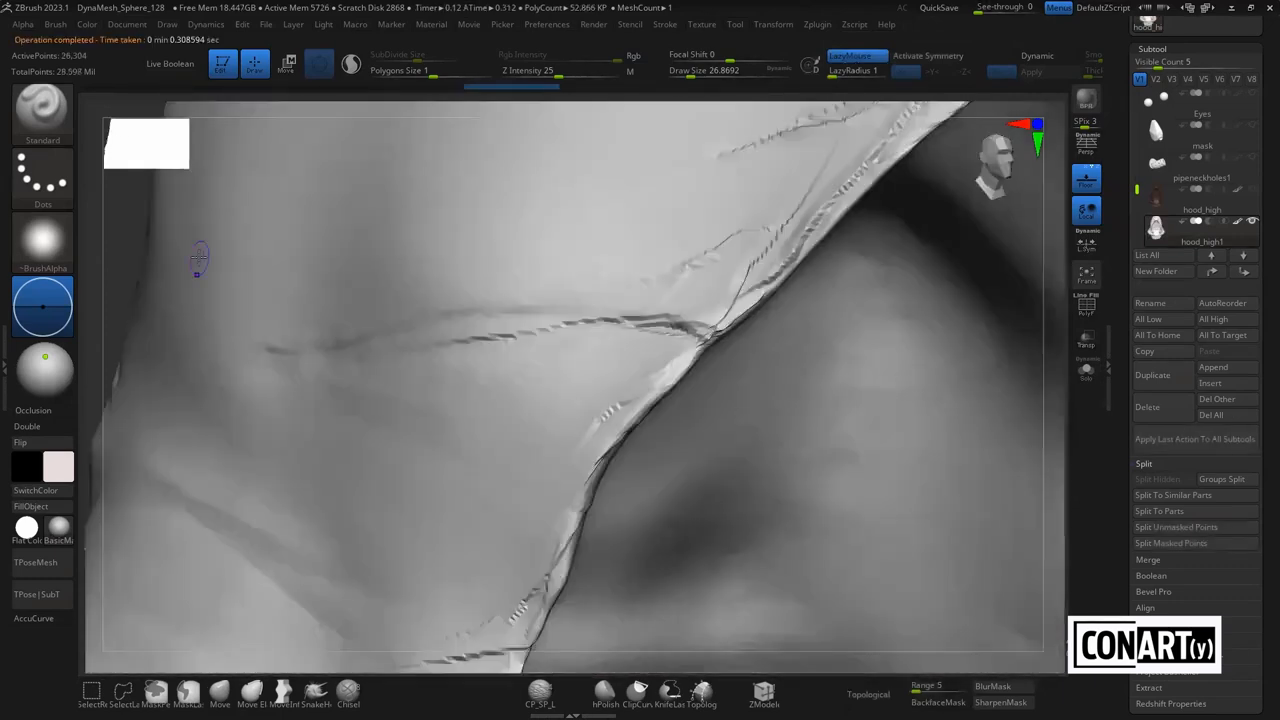
pyautogui.hotkey('shift', 'f')
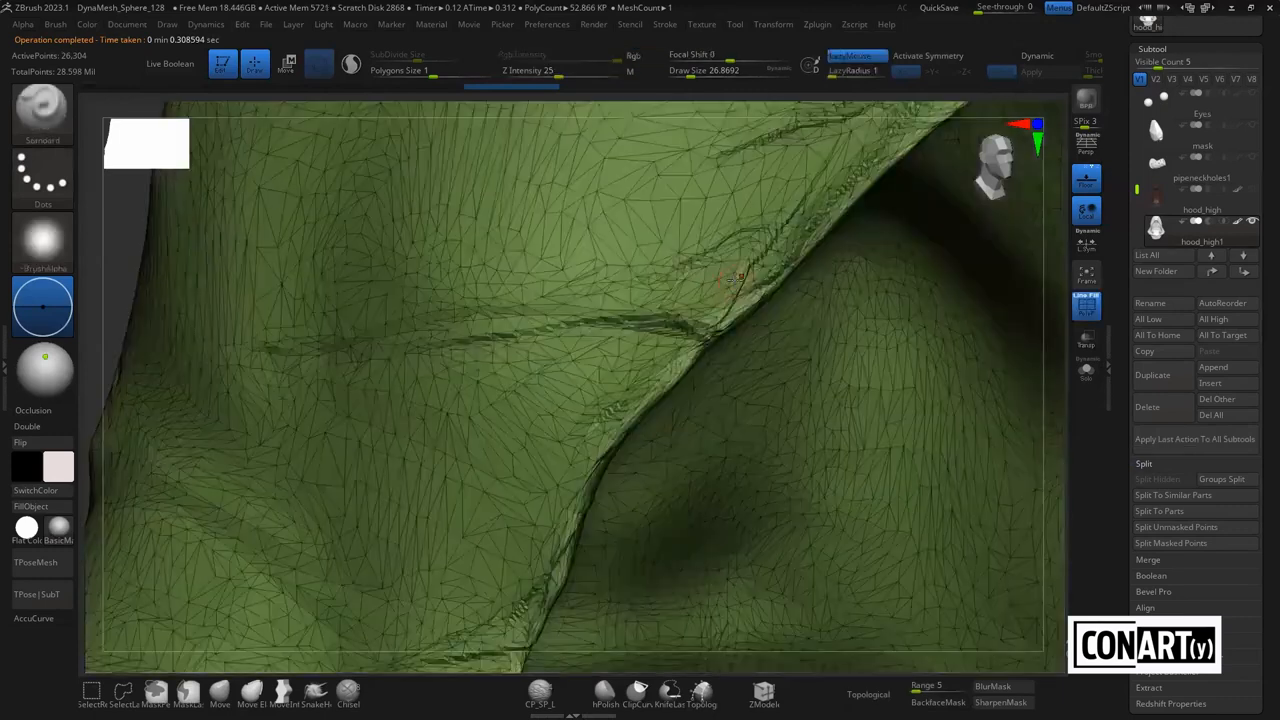
pyautogui.hotkey('shift', 'f')
pyautogui.press('f')
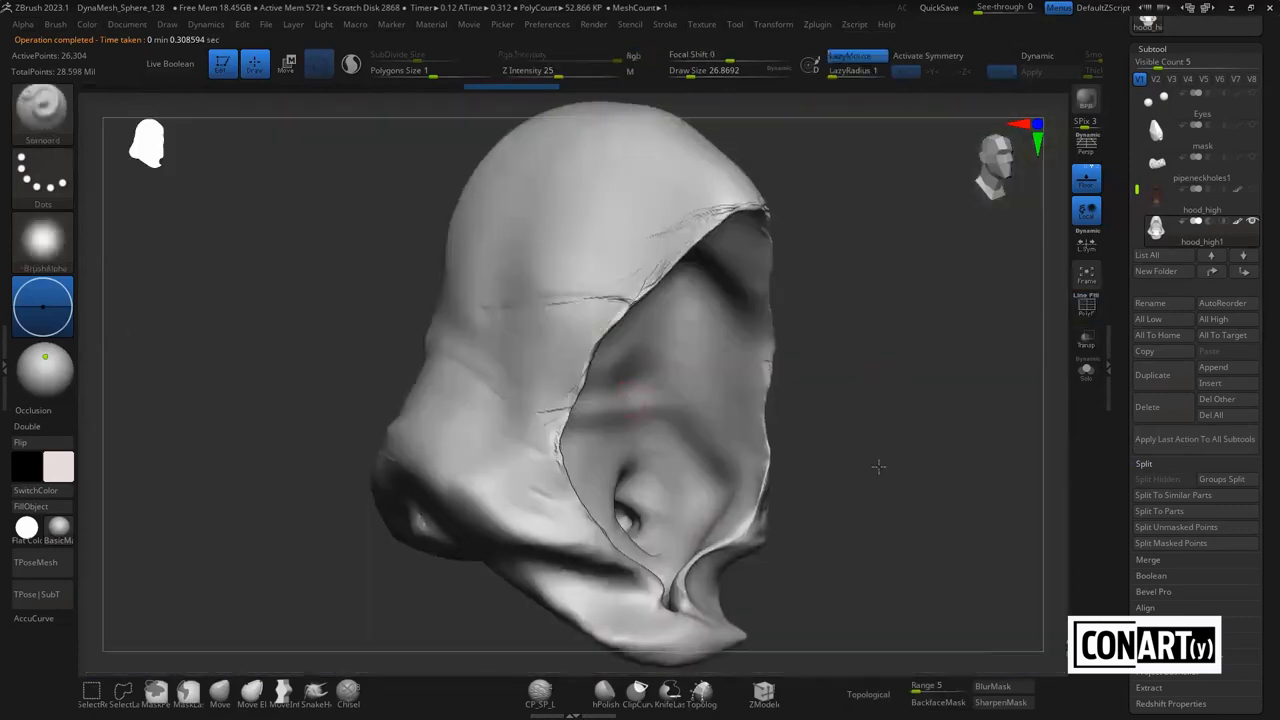
pyautogui.keyDown('ctrl'); pyautogui.moveTo(878, 466); pyautogui.dragTo(833, 291, button='right'); pyautogui.keyUp('ctrl')
pyautogui.keyDown('alt'); pyautogui.moveTo(925, 341); pyautogui.dragTo(841, 479, button='right'); pyautogui.keyUp('alt')
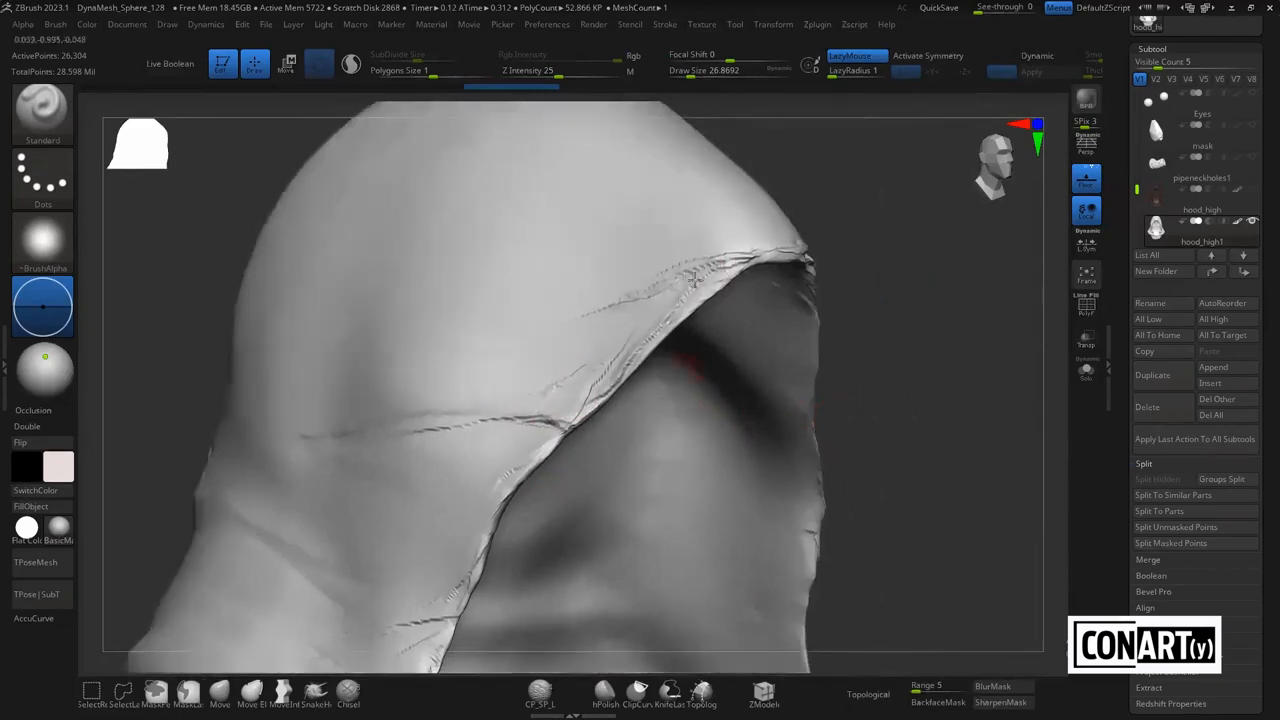
pyautogui.keyDown('shift'); pyautogui.moveTo(934, 311); pyautogui.dragTo(785, 358, button='right'); pyautogui.keyUp('shift')
pyautogui.keyDown('alt'); pyautogui.moveTo(701, 401); pyautogui.dragTo(523, 354, button='right'); pyautogui.keyUp('alt')
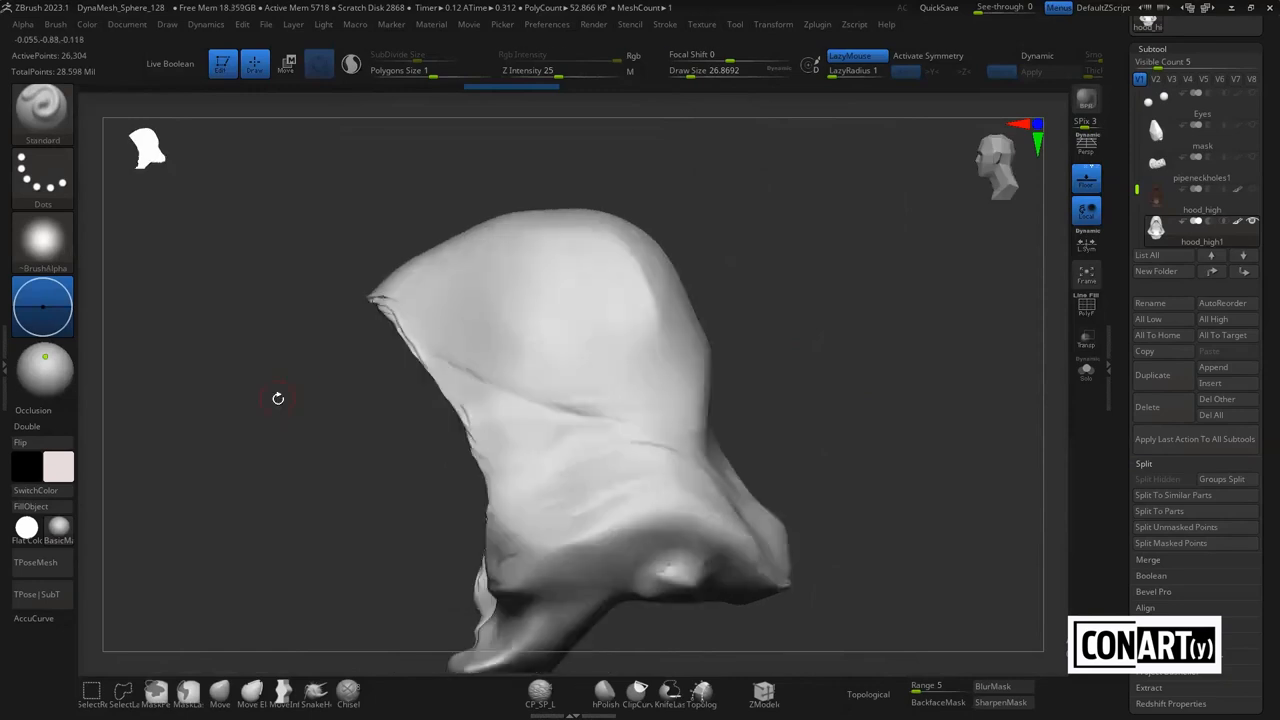
# Turn off polypaint on hood_high1 and hood_high, swap the main colour to black and apply a different MatCap material
pyautogui.press('v')
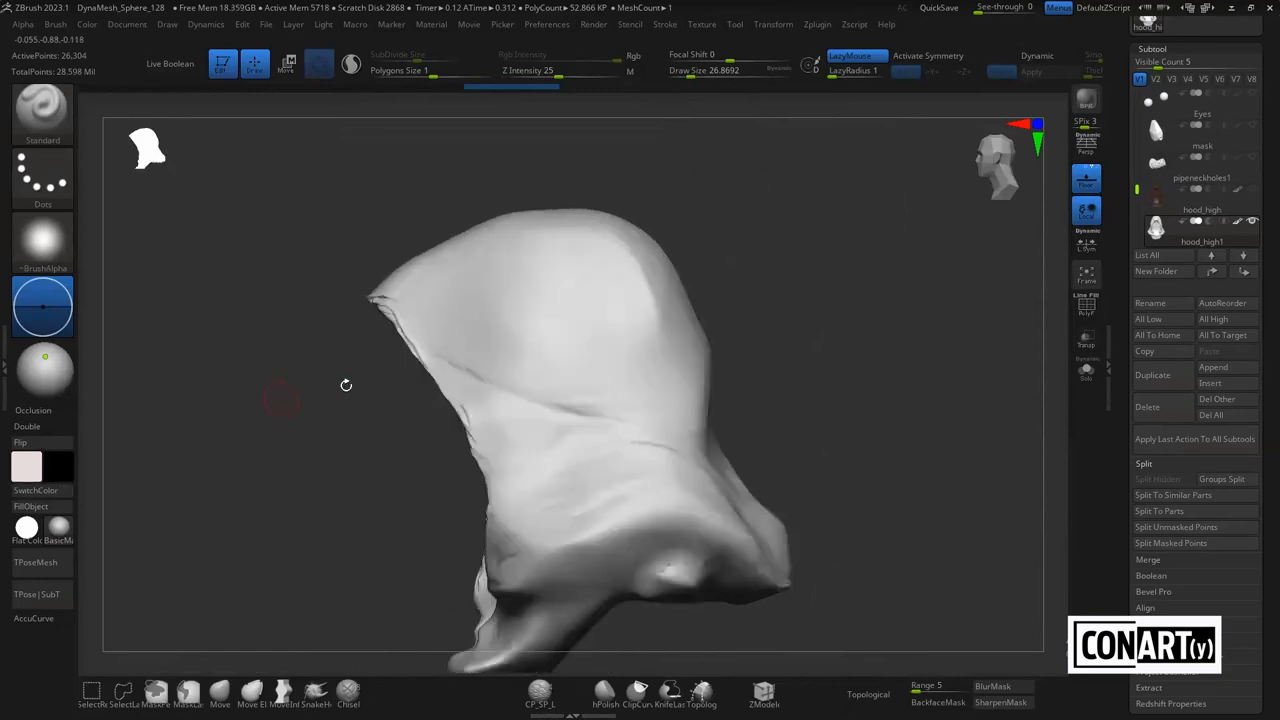
pyautogui.click(1237, 221)
pyautogui.click(1237, 191)
pyautogui.keyDown('ctrl'); pyautogui.moveTo(874, 397); pyautogui.dragTo(832, 360, button='right'); pyautogui.keyUp('ctrl')
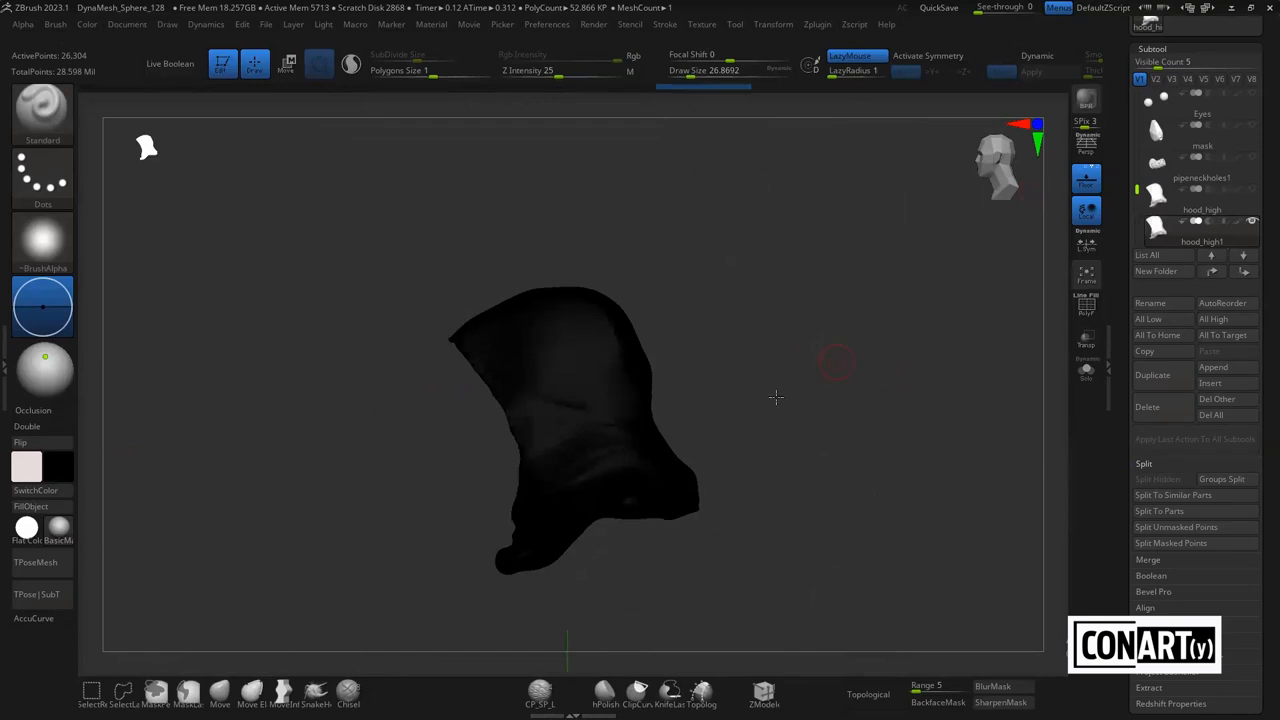
pyautogui.press('w')
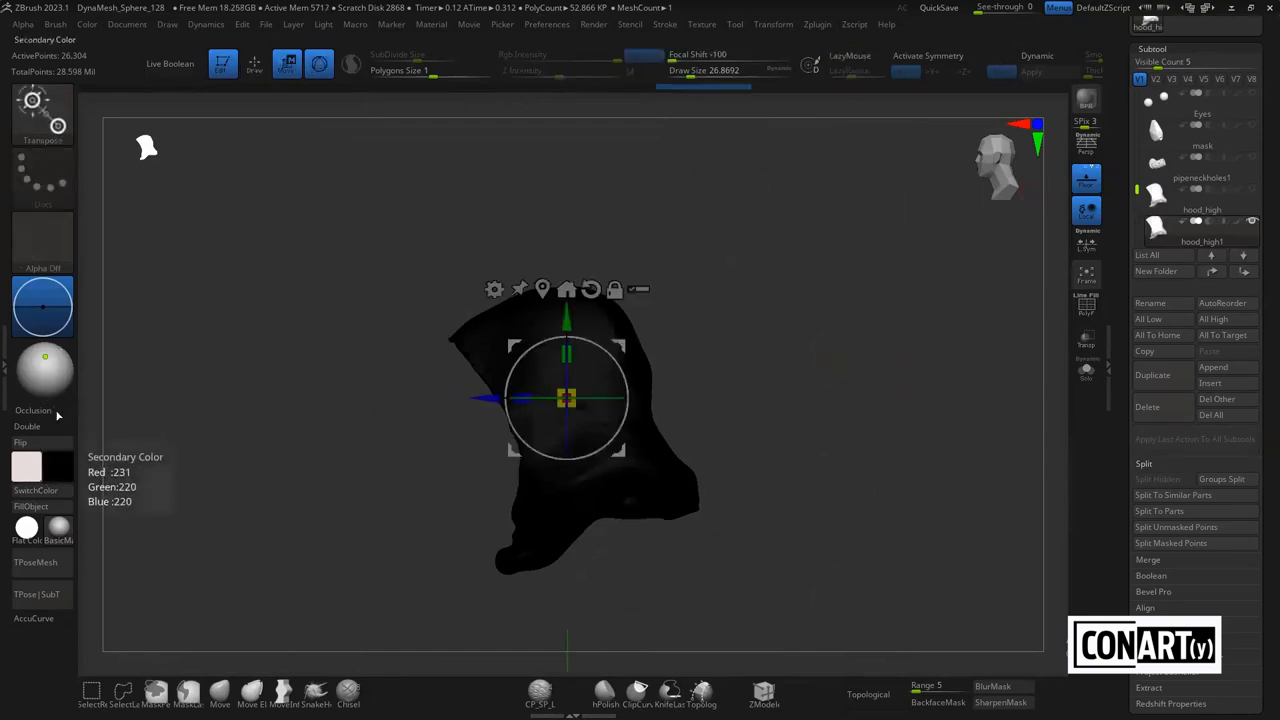
pyautogui.click(58, 527)
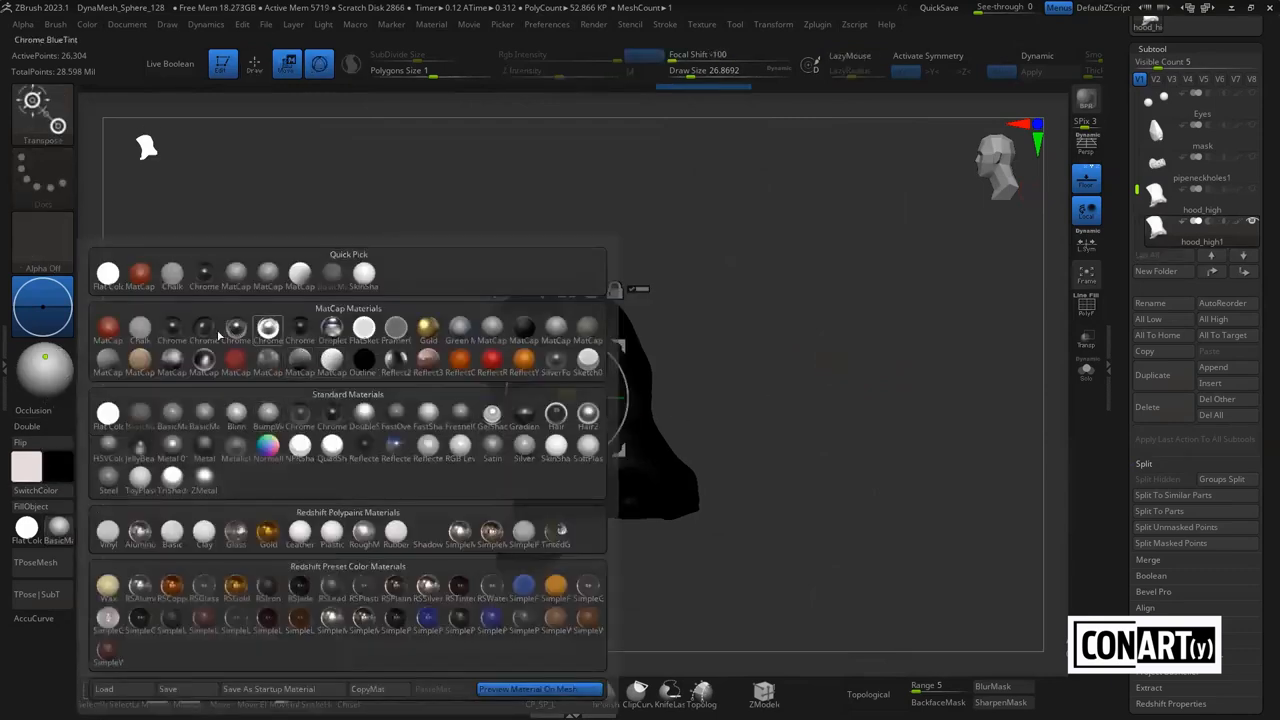
pyautogui.click(332, 328)
# Move hood_high1 beside hood_high to compare their silhouettes, undo the move, hide hood_high and swap back to the light colour
pyautogui.moveTo(485, 399); pyautogui.dragTo(253, 399)
pyautogui.press('q')
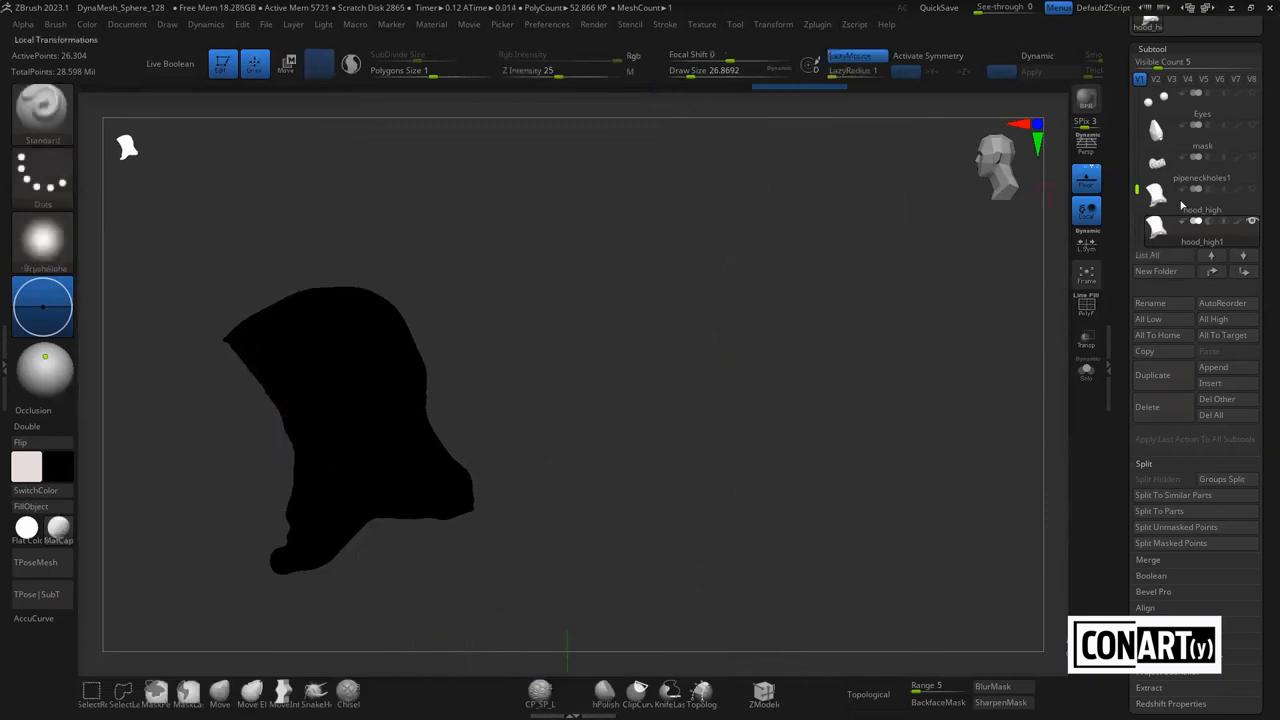
pyautogui.click(1252, 188)
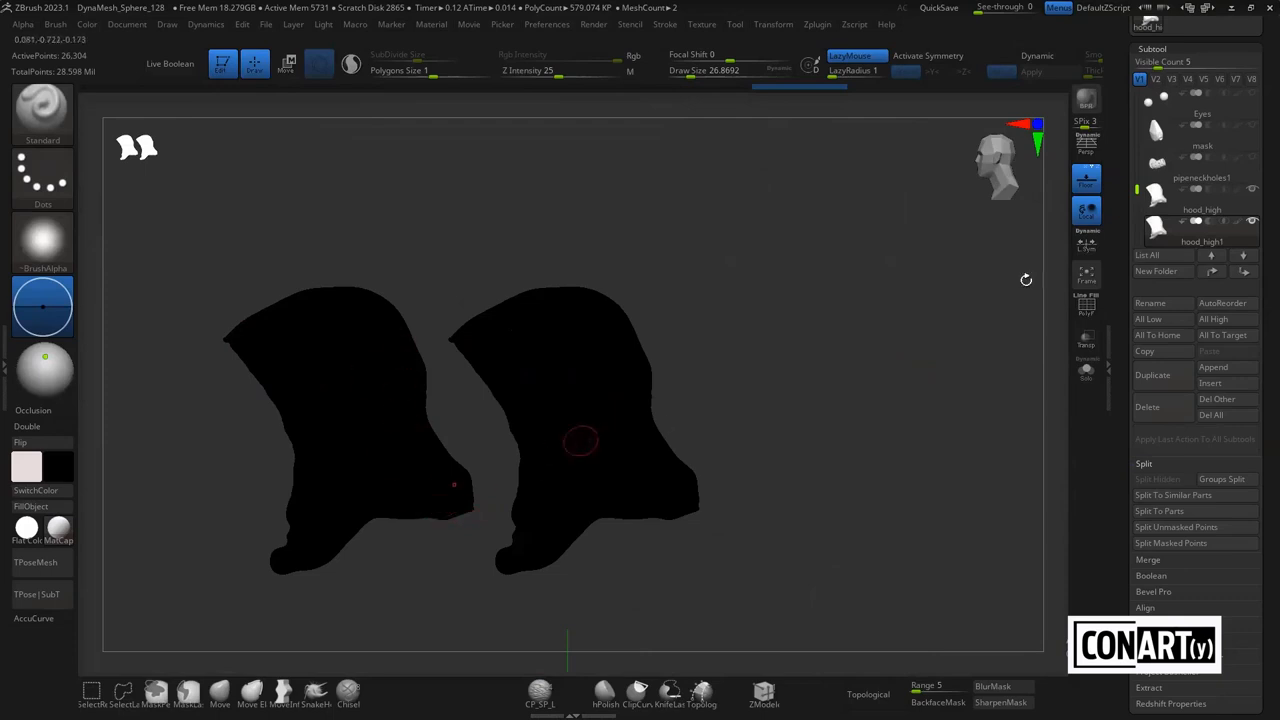
pyautogui.moveTo(1158, 228)
pyautogui.hotkey('ctrl', 'z')
pyautogui.click(1250, 189)
pyautogui.press('v')
# Examine the decimated hood_high1 from below and from the front
pyautogui.moveTo(280, 463); pyautogui.dragTo(362, 620)
pyautogui.keyDown('alt'); pyautogui.moveTo(346, 218); pyautogui.dragTo(340, 633); pyautogui.keyUp('alt')
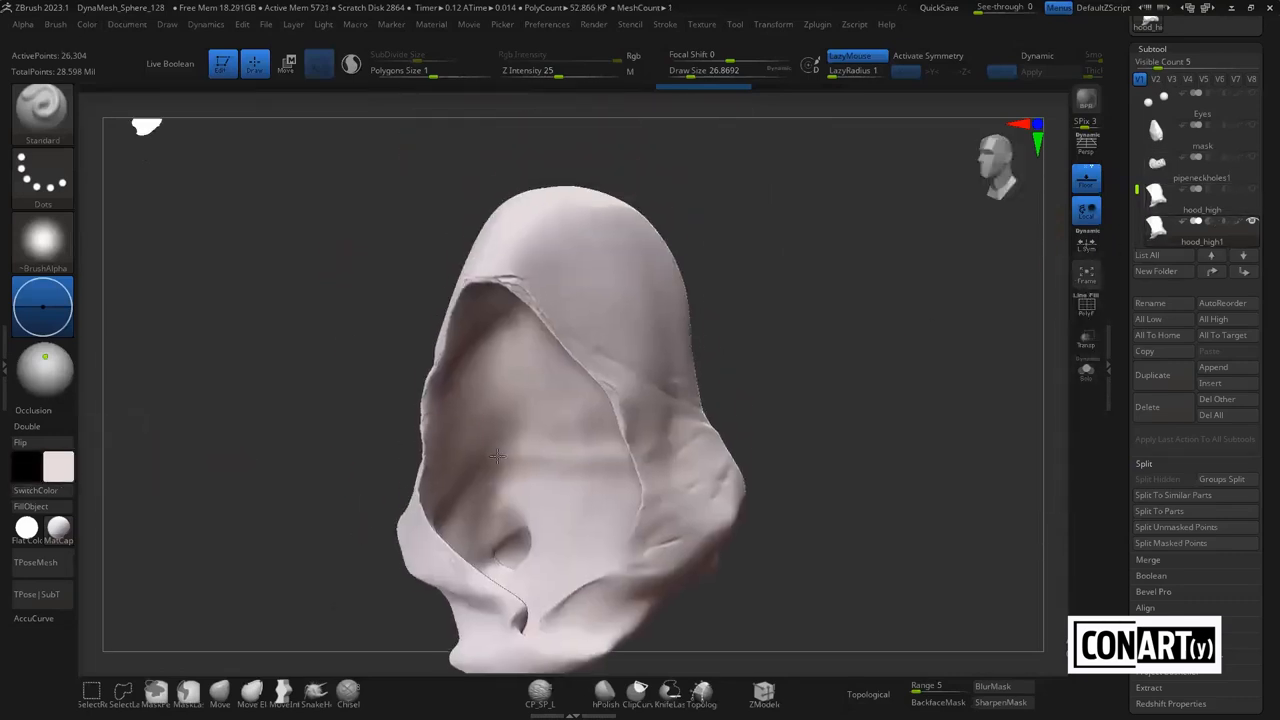
pyautogui.keyDown('alt'); pyautogui.moveTo(799, 297); pyautogui.dragTo(751, 409); pyautogui.keyUp('alt')
pyautogui.keyDown('alt'); pyautogui.moveTo(744, 457); pyautogui.dragTo(757, 171); pyautogui.keyUp('alt')
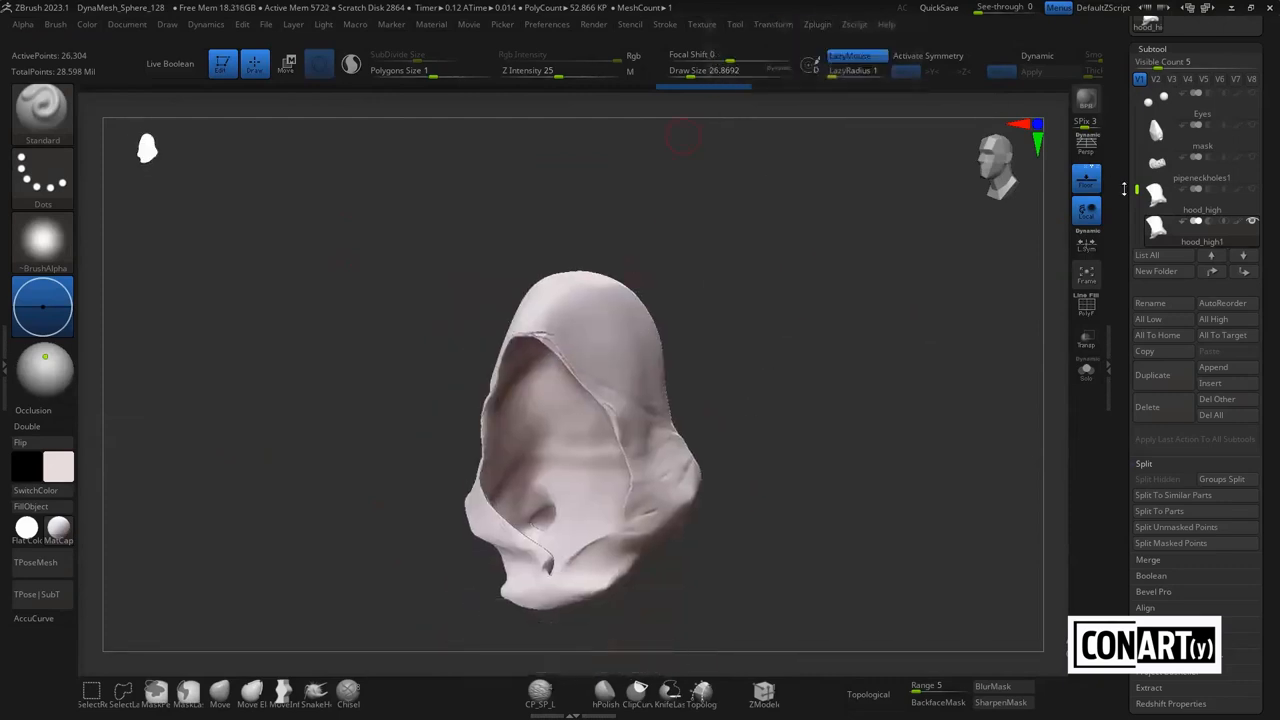
pyautogui.moveTo(1140, 178); pyautogui.dragTo(1144, 147)
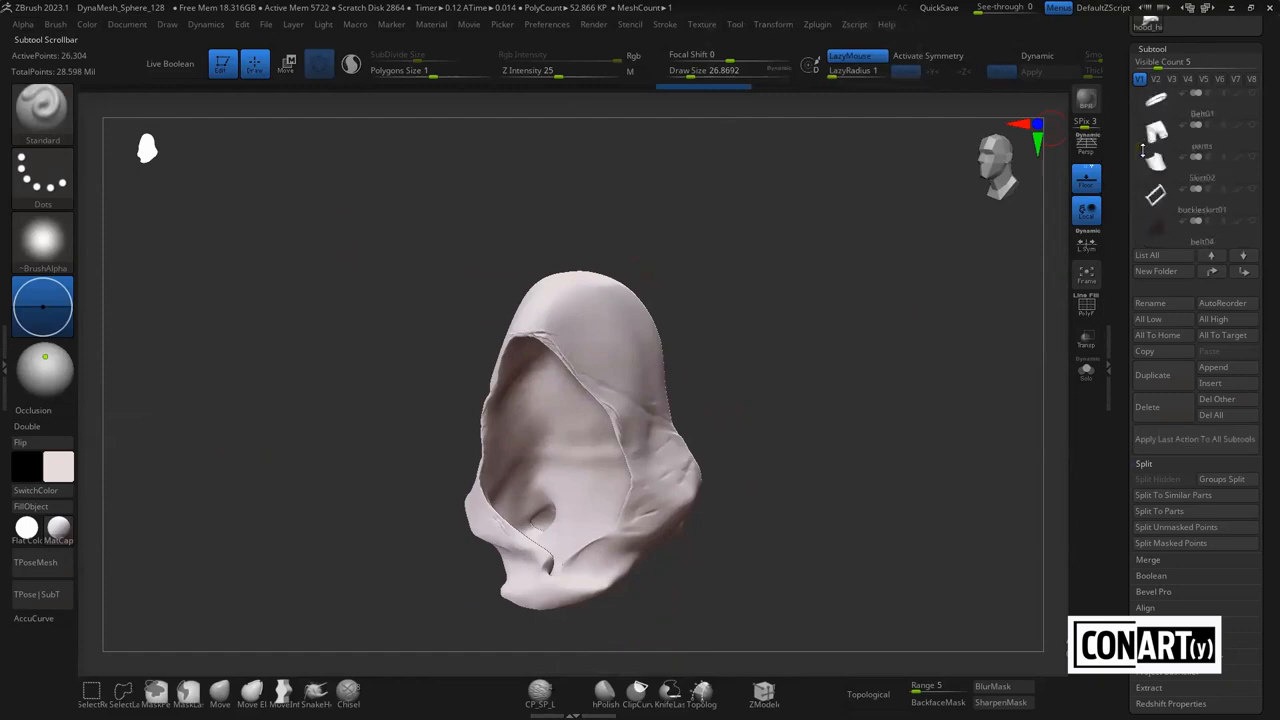
pyautogui.keyDown('ctrl'); pyautogui.moveTo(886, 337); pyautogui.dragTo(894, 286, button='right'); pyautogui.keyUp('ctrl')
pyautogui.press('f')
pyautogui.moveTo(843, 354); pyautogui.dragTo(832, 377, button='right')
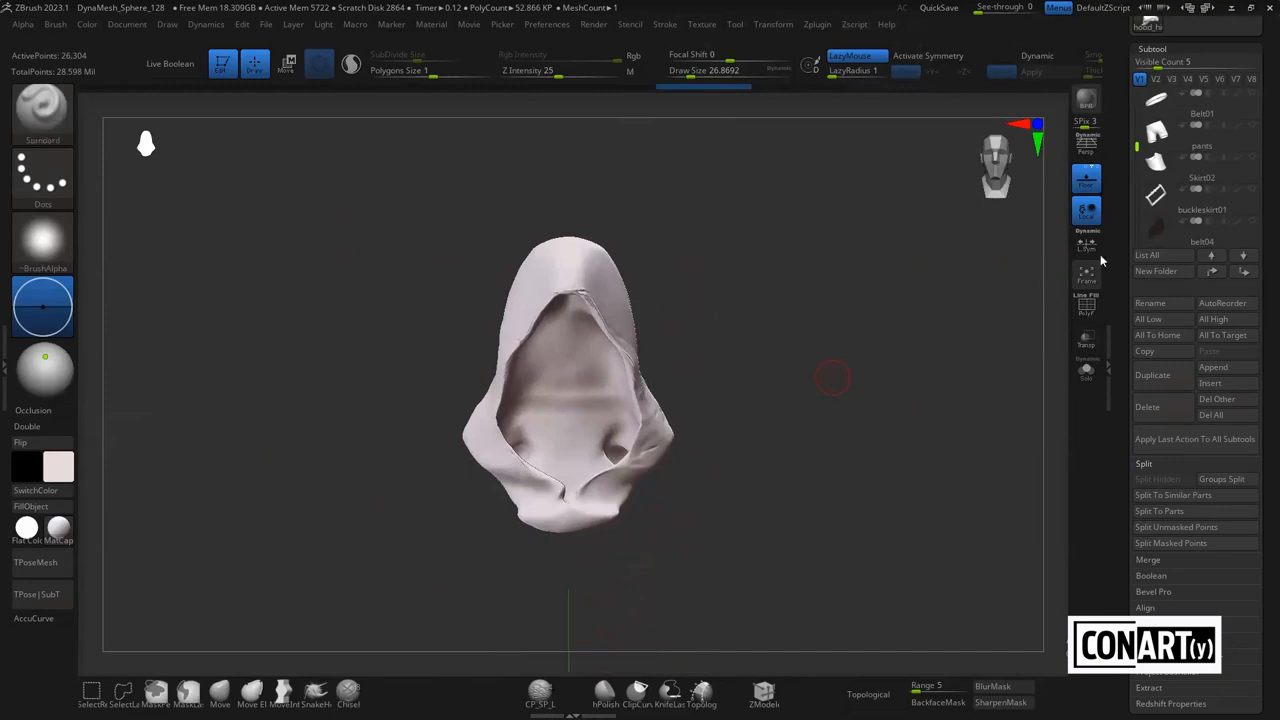
# Make all of the character's subtools visible
pyautogui.moveTo(1140, 145); pyautogui.dragTo(1140, 94)
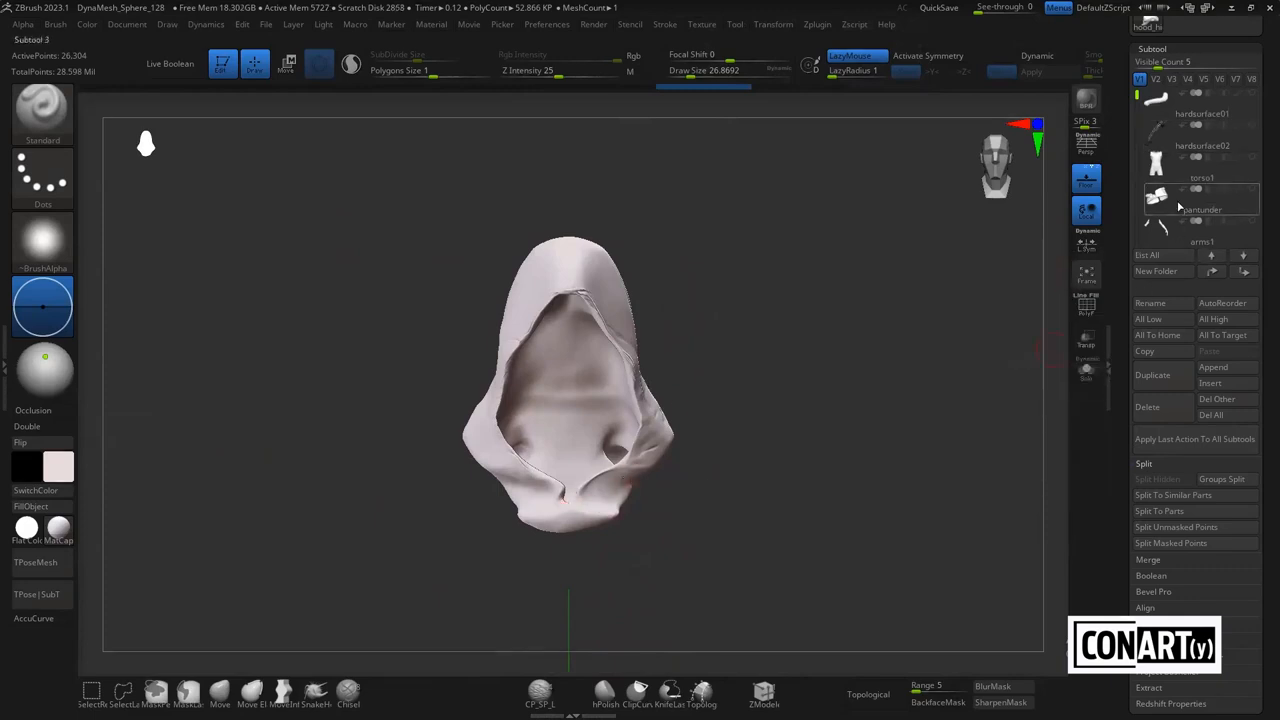
pyautogui.scroll(5, 1160, 150)
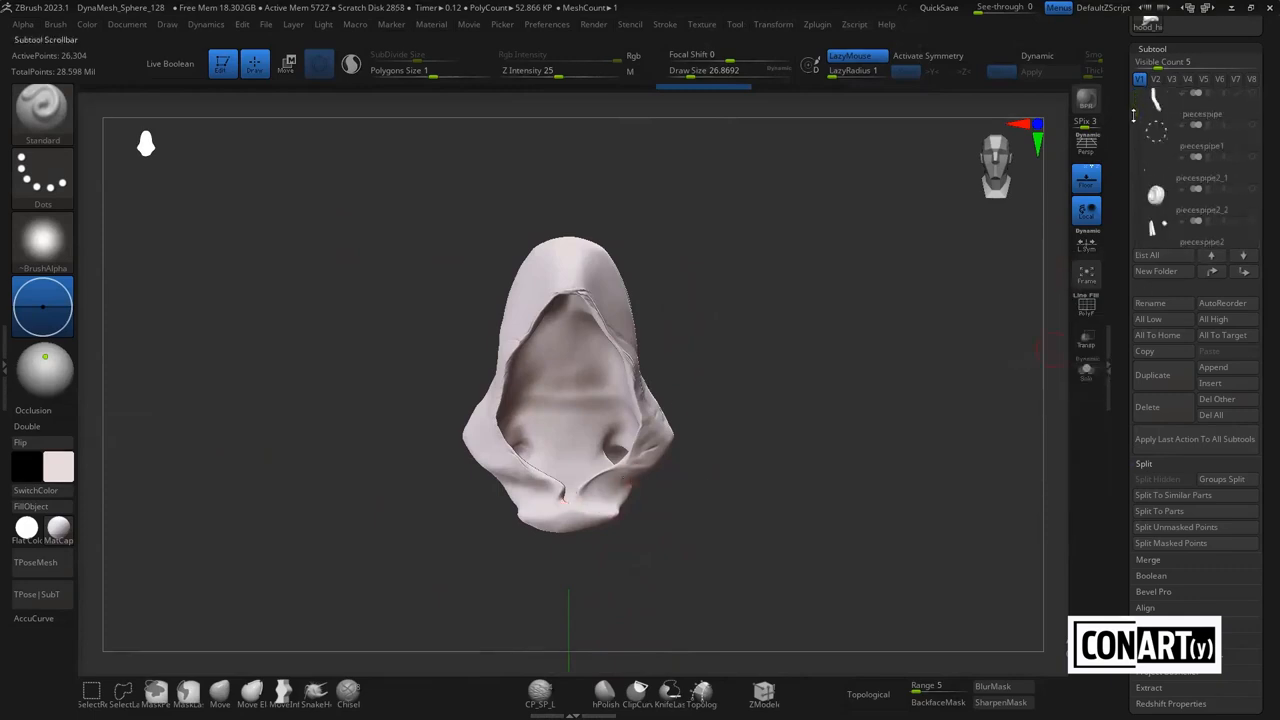
pyautogui.moveTo(1137, 114); pyautogui.dragTo(1137, 126)
pyautogui.keyDown('shift'); pyautogui.click(1246, 125); pyautogui.keyUp('shift')
# Select the Belt03 subtool, show its polyframe and lower it to its lowest subdivision level
pyautogui.moveTo(855, 504)
pyautogui.keyDown('alt'); pyautogui.mouseDown()
pyautogui.moveTo(815, 311)
pyautogui.moveTo(709, 368)
pyautogui.mouseUp(); pyautogui.keyUp('alt')
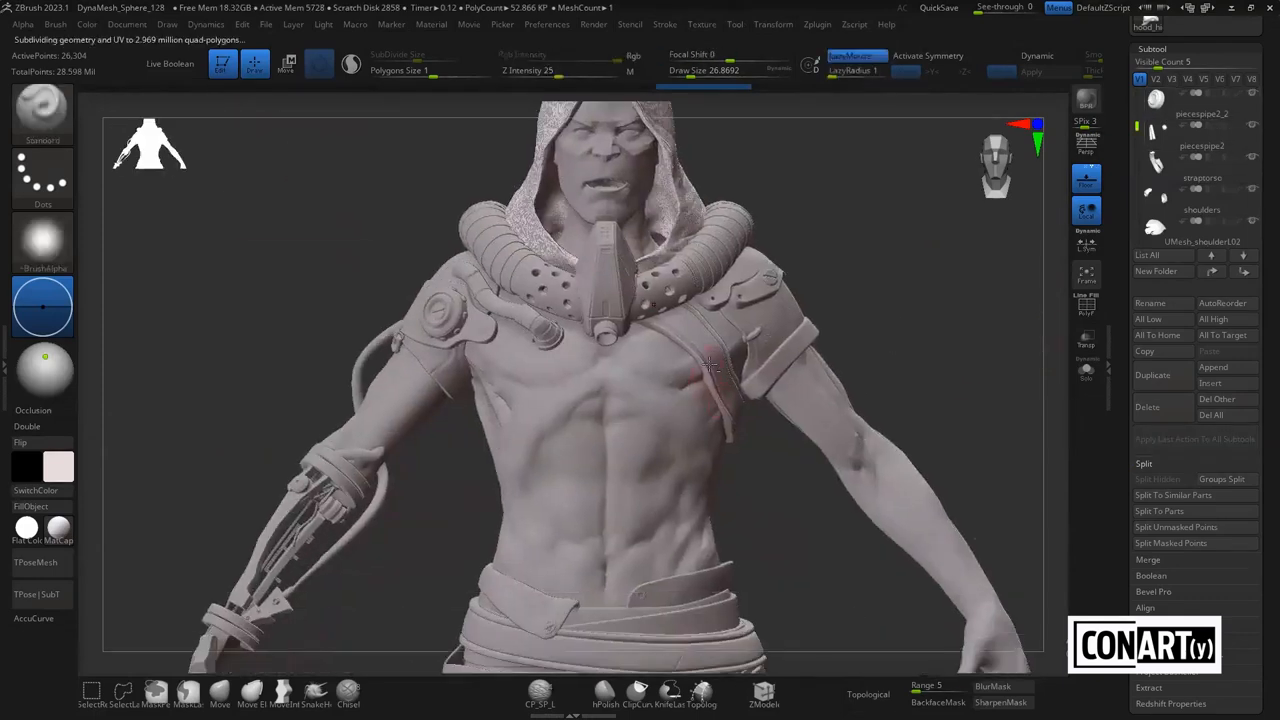
pyautogui.keyDown('alt'); pyautogui.moveTo(765, 481); pyautogui.dragTo(765, 200); pyautogui.keyUp('alt')
pyautogui.keyDown('alt'); pyautogui.click(697, 373); pyautogui.keyUp('alt')
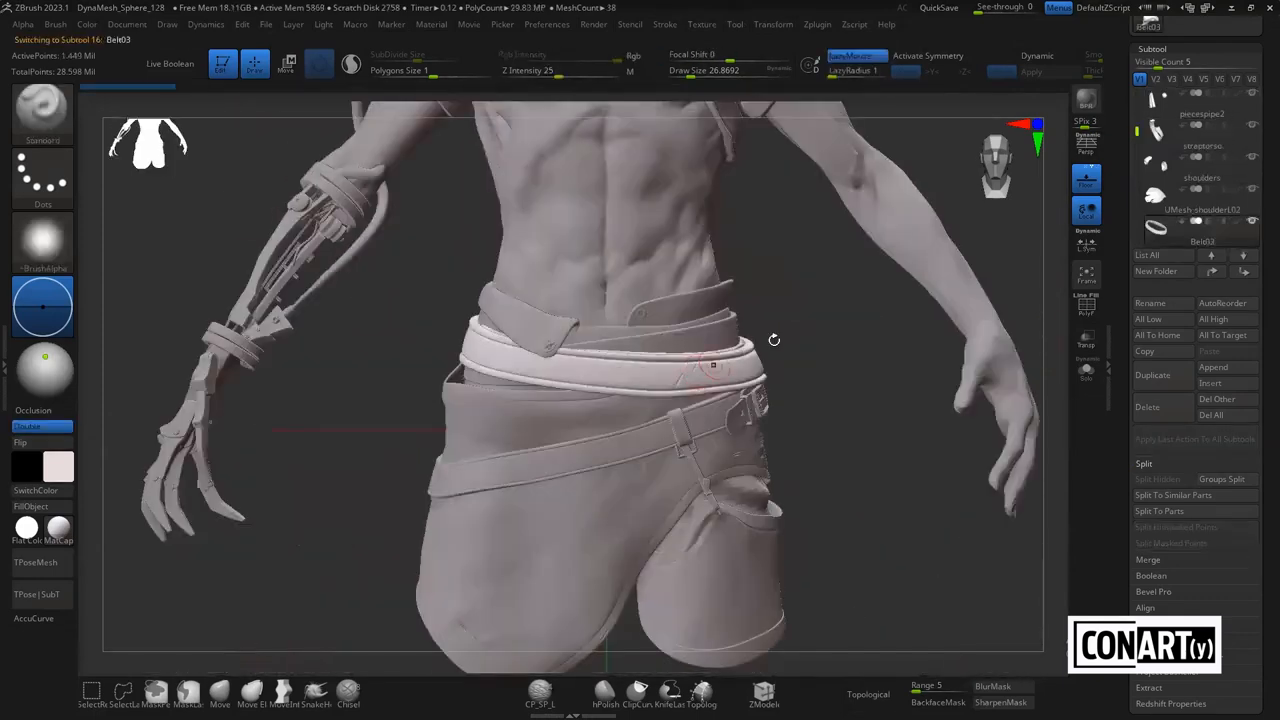
pyautogui.hotkey('shift', 'f')
pyautogui.keyDown('alt'); pyautogui.moveTo(830, 375); pyautogui.dragTo(851, 503); pyautogui.keyUp('alt')
pyautogui.keyDown('alt'); pyautogui.moveTo(926, 415); pyautogui.dragTo(907, 207); pyautogui.keyUp('alt')
pyautogui.keyDown('alt'); pyautogui.moveTo(974, 635); pyautogui.dragTo(960, 343); pyautogui.keyUp('alt')
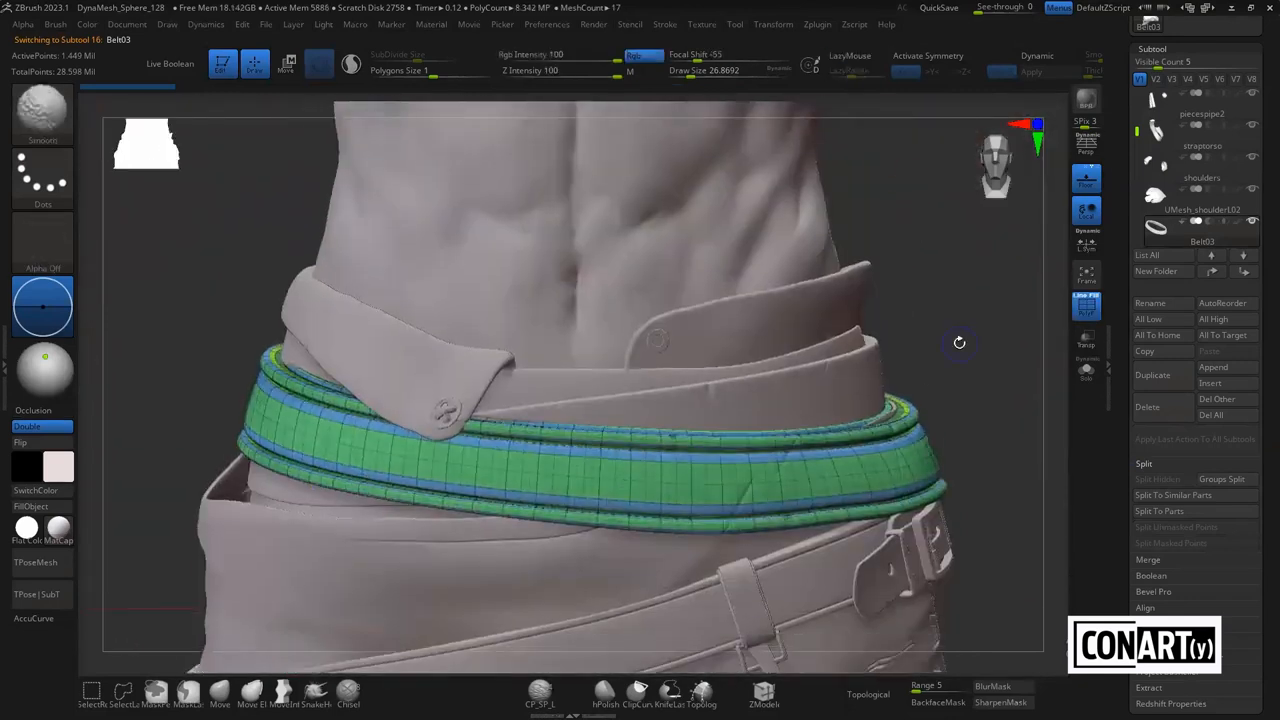
pyautogui.keyDown('ctrl'); pyautogui.moveTo(953, 366); pyautogui.dragTo(942, 556, button='right'); pyautogui.keyUp('ctrl')
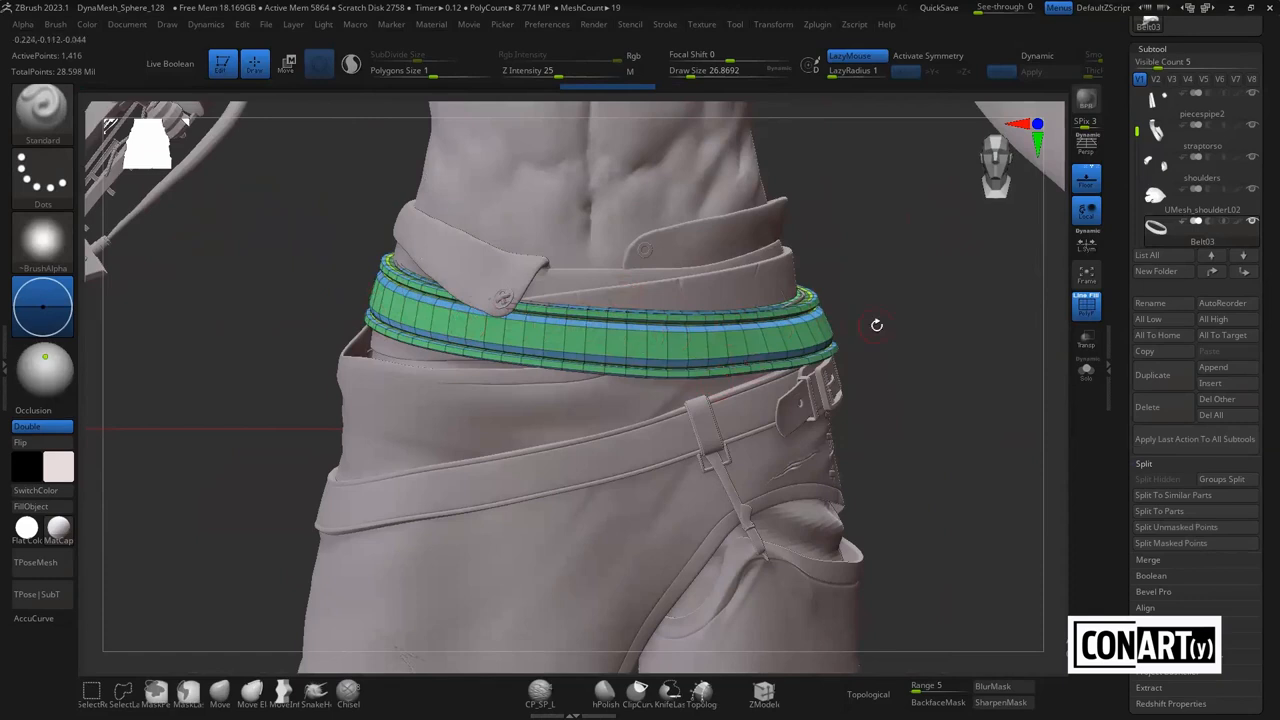
# Try to export only the selected Belt03 subtool as an FBX file to the Portfolio > DesertKiller folder
pyautogui.click(816, 24)
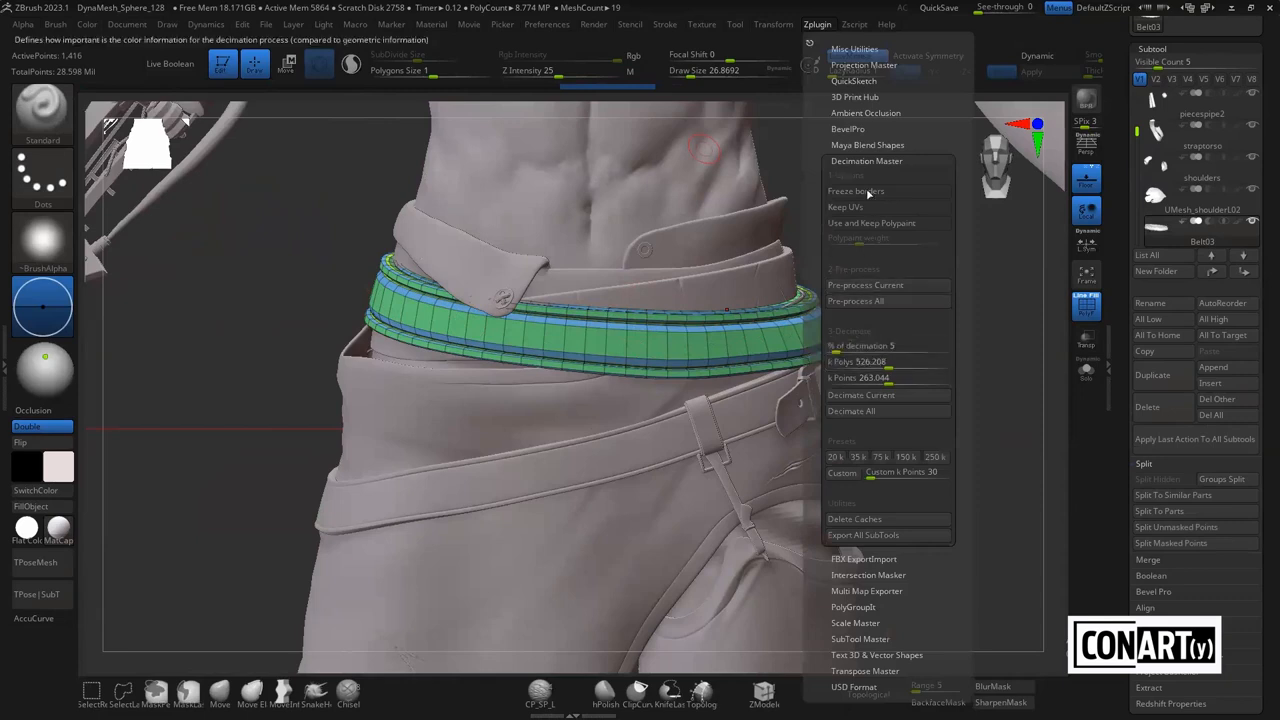
pyautogui.click(864, 163)
pyautogui.click(861, 177)
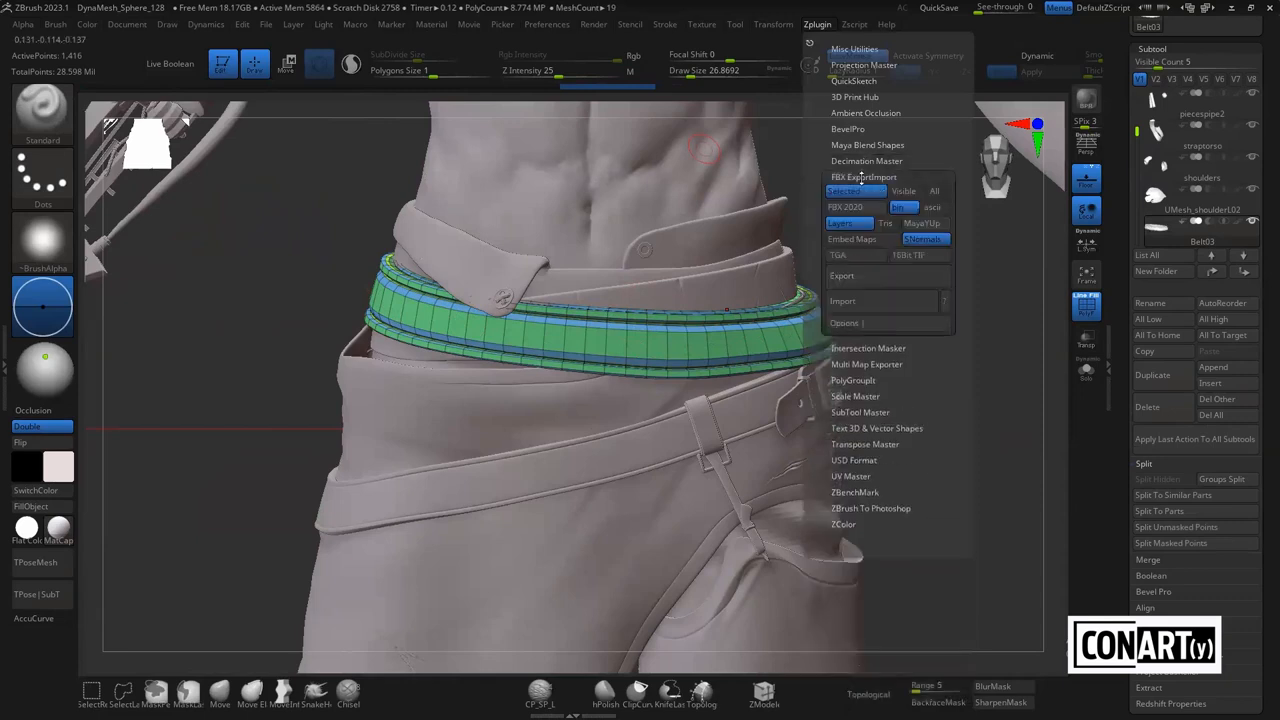
pyautogui.click(877, 273)
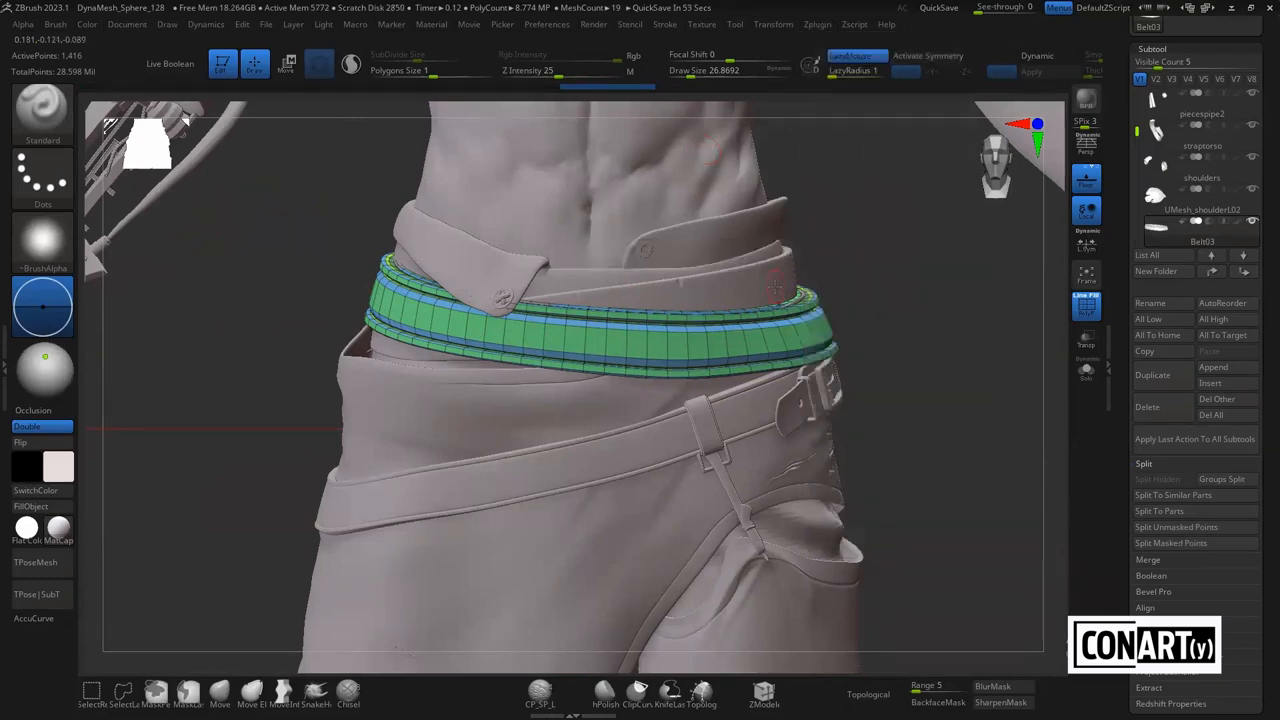
pyautogui.click(822, 25)
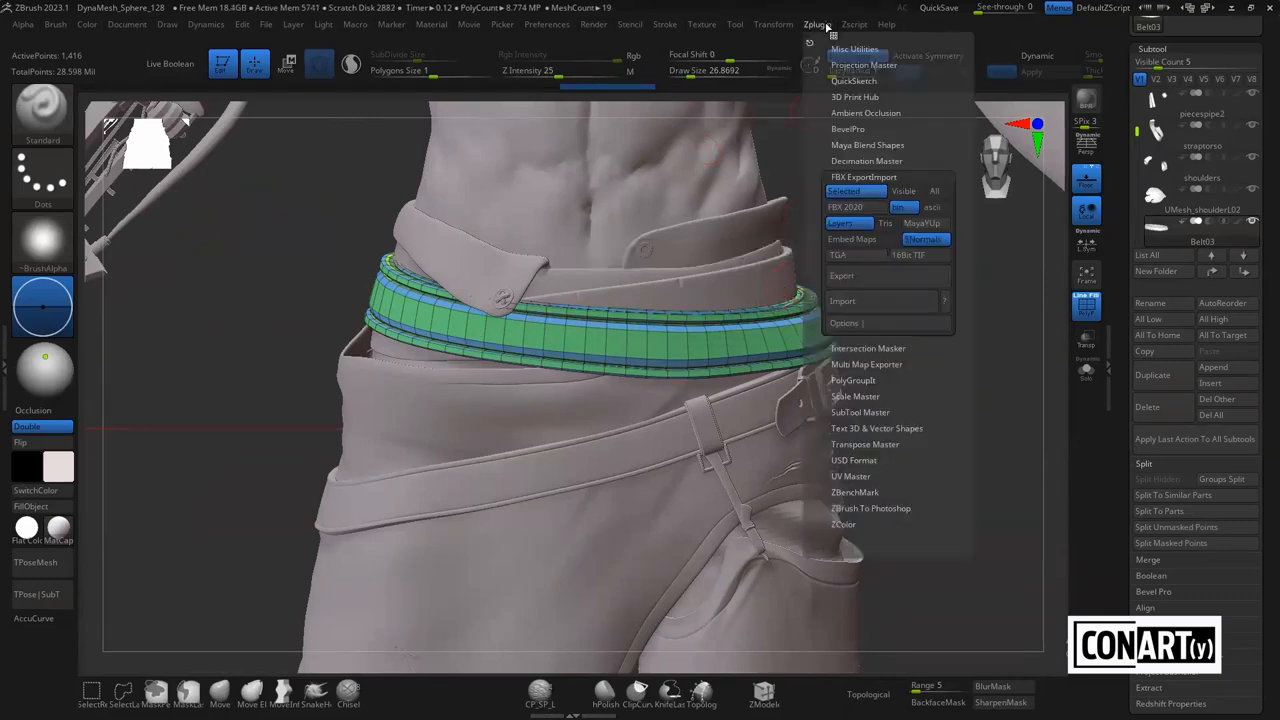
pyautogui.click(859, 279)
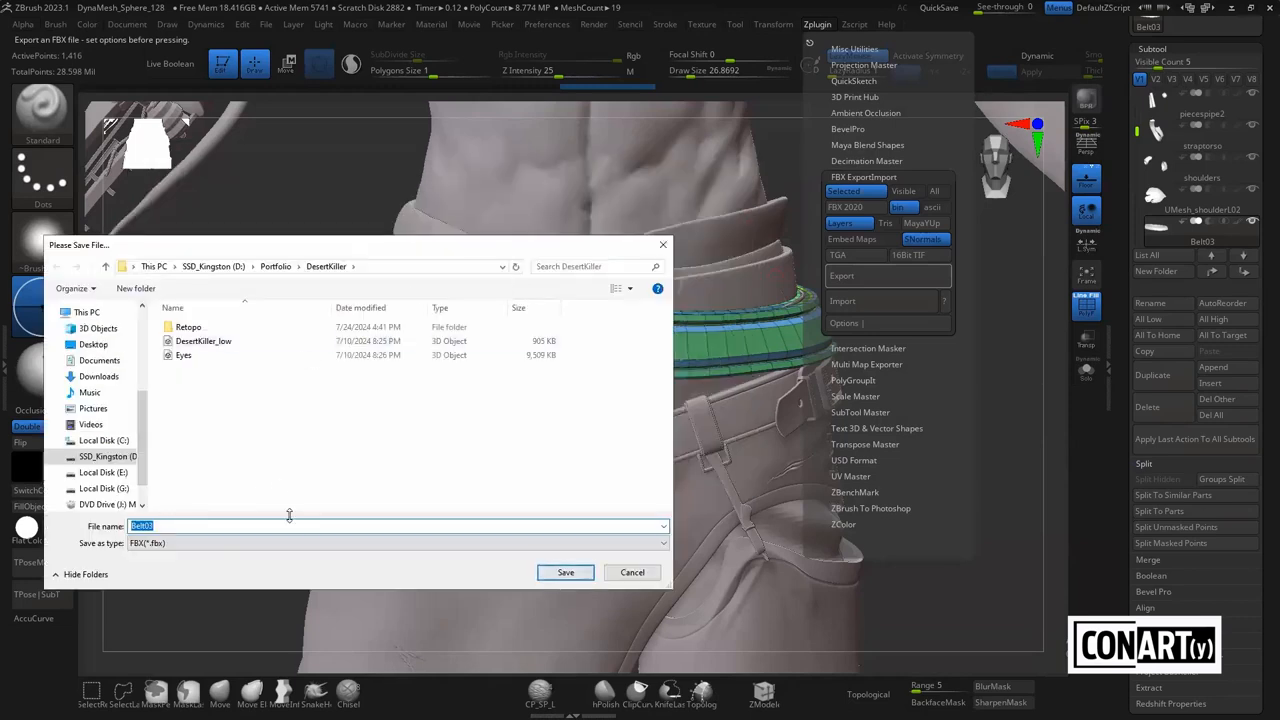
pyautogui.write('B')
pyautogui.press('Return')
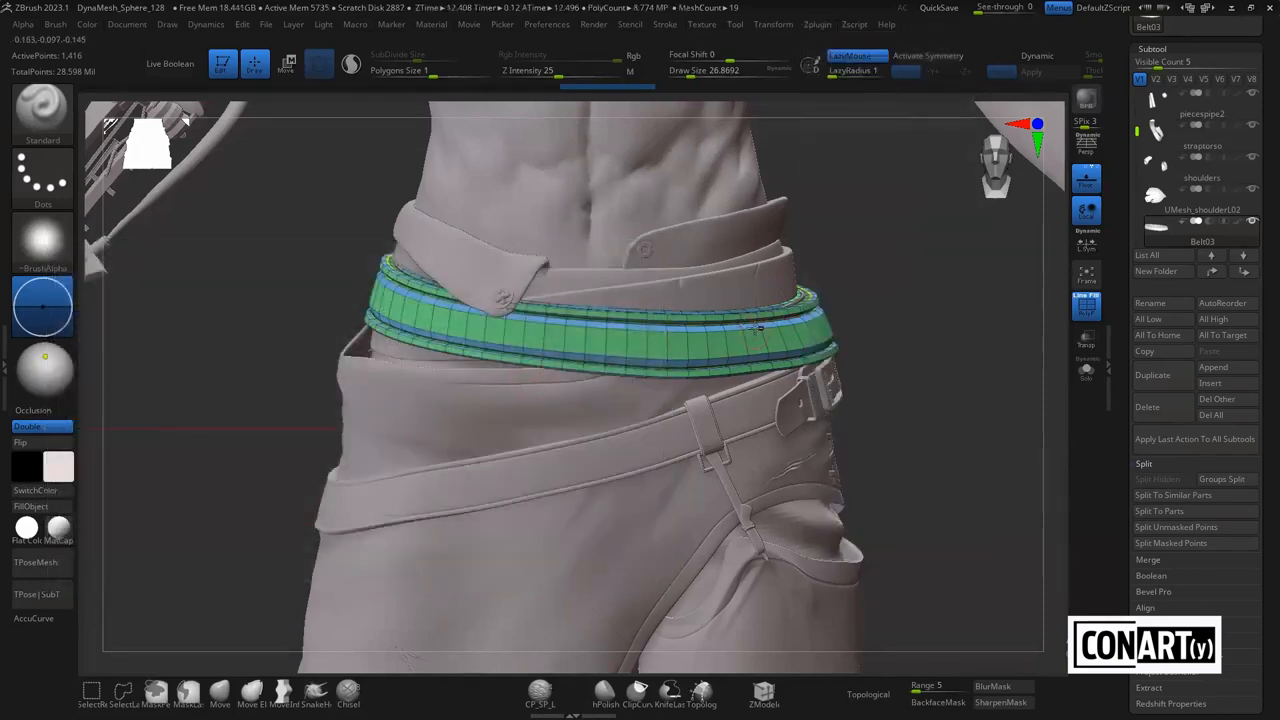
# Export the selected Belt03 subtool as an FBX file named Belt_lowba in Portfolio > DesertKiller
pyautogui.click(817, 25)
pyautogui.click(853, 279)
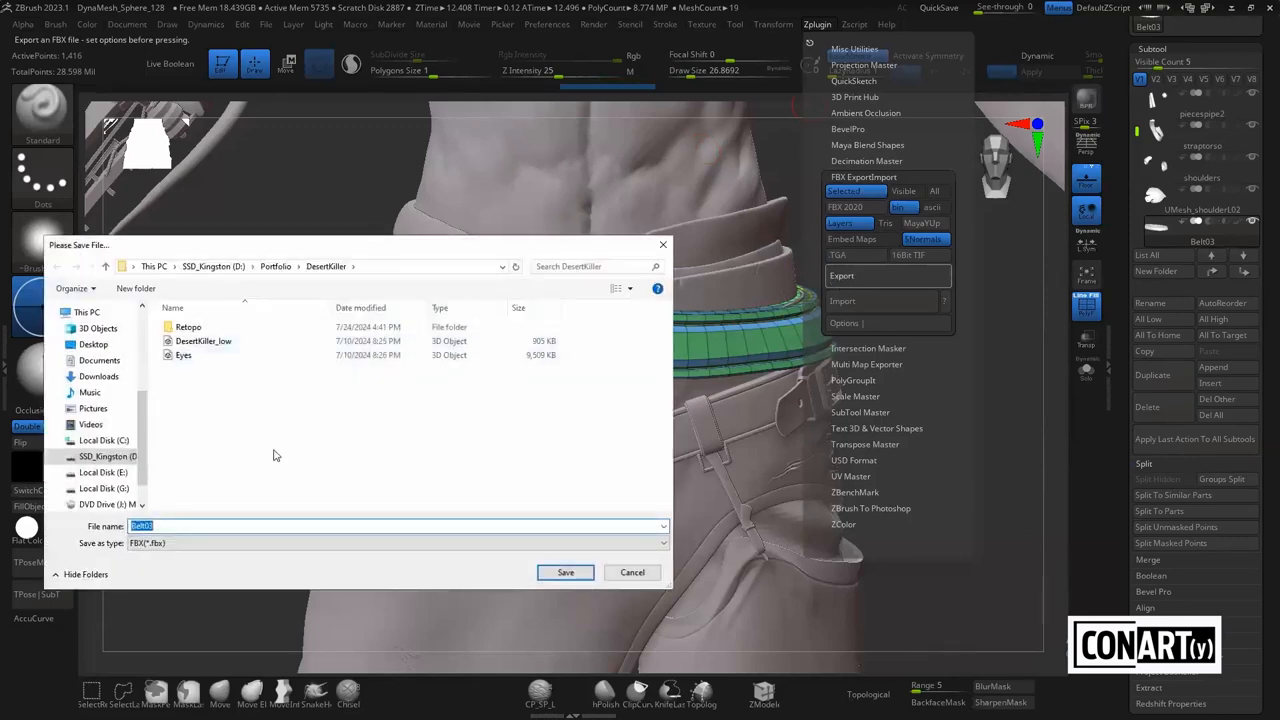
pyautogui.write('Belt_lowba')
pyautogui.press('Return')
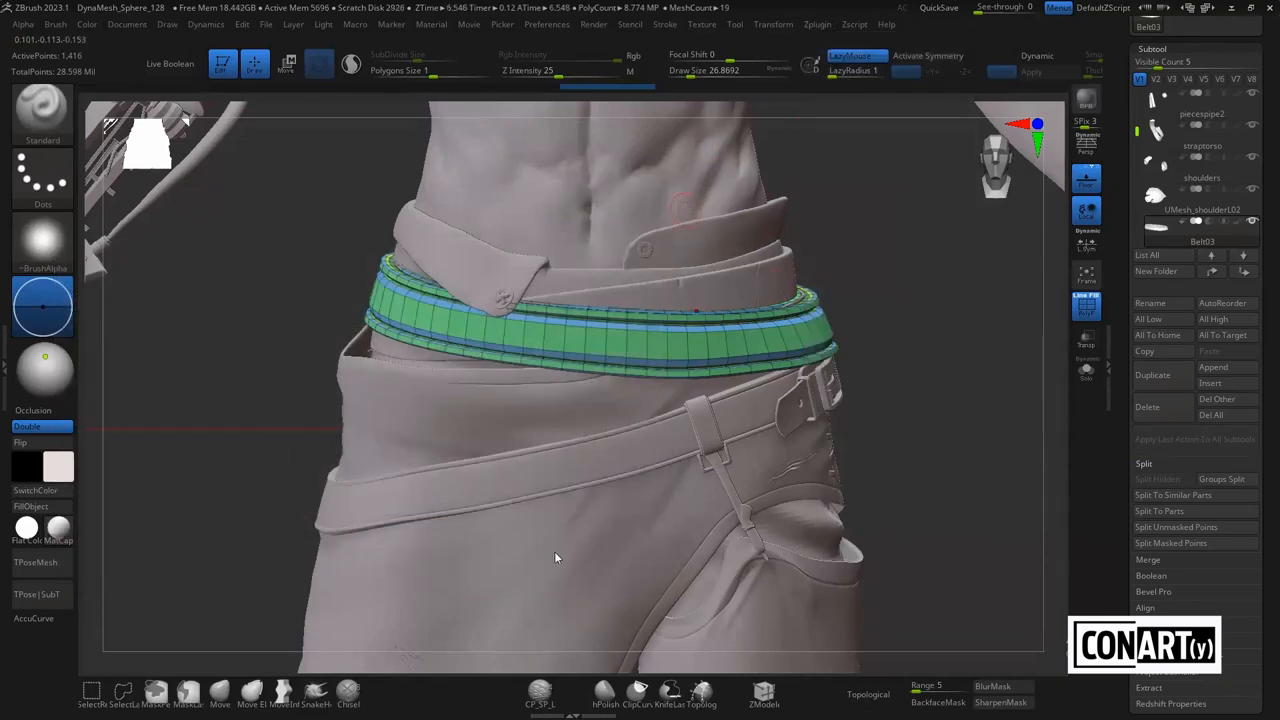
# Switch to Maya's DesertKiller scene and open the file import dialog
pyautogui.hotkey('alt', 'Tab')
pyautogui.click(626, 452)
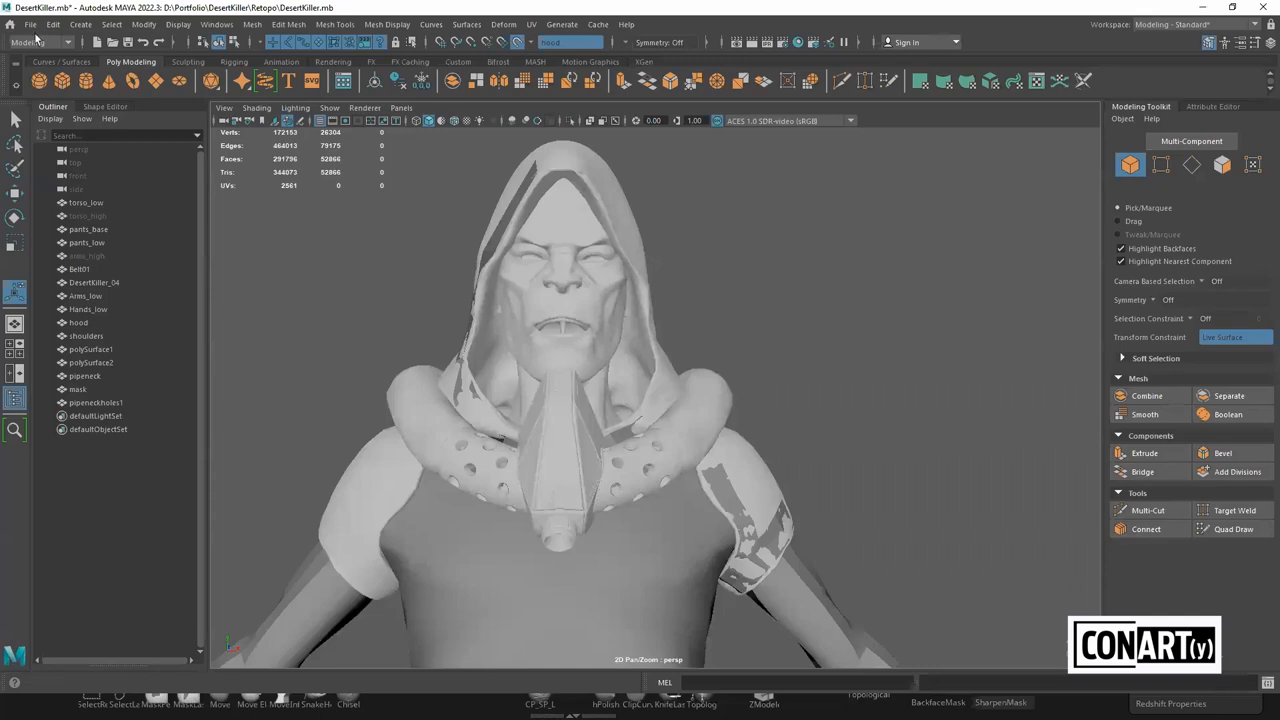
pyautogui.click(31, 24)
pyautogui.click(58, 174)
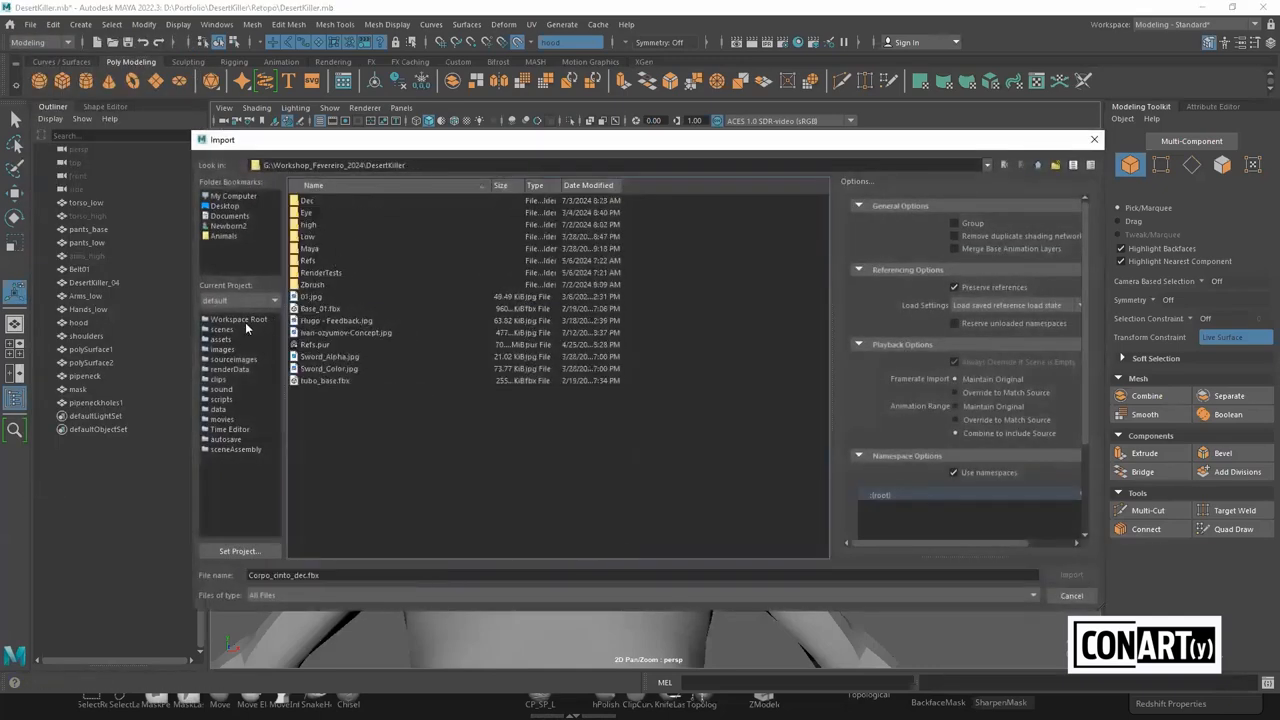
# Import Belt_lowbase.fbx from the D:\Portfolio\DesertKiller folder into the scene
pyautogui.click(238, 234)
pyautogui.click(354, 262)
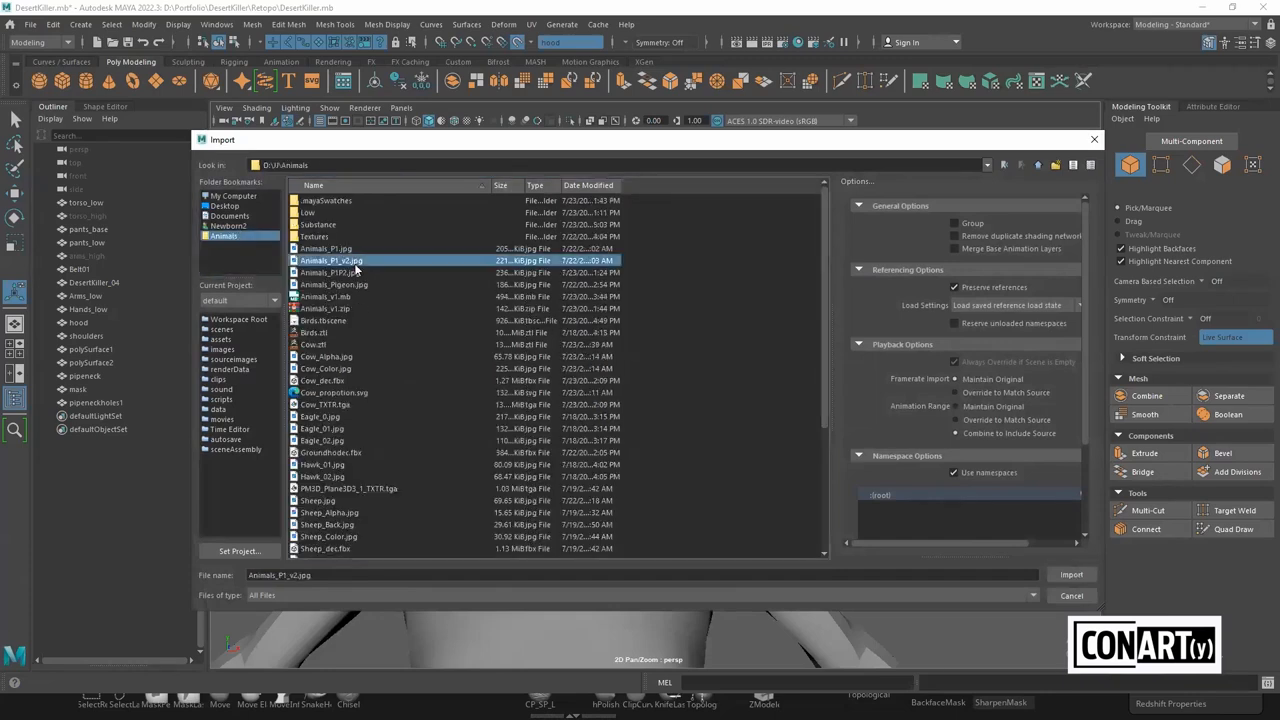
pyautogui.press('BackSpace')
pyautogui.press('BackSpace')
pyautogui.scroll(-5, 340, 340)
pyautogui.doubleClick(335, 407)
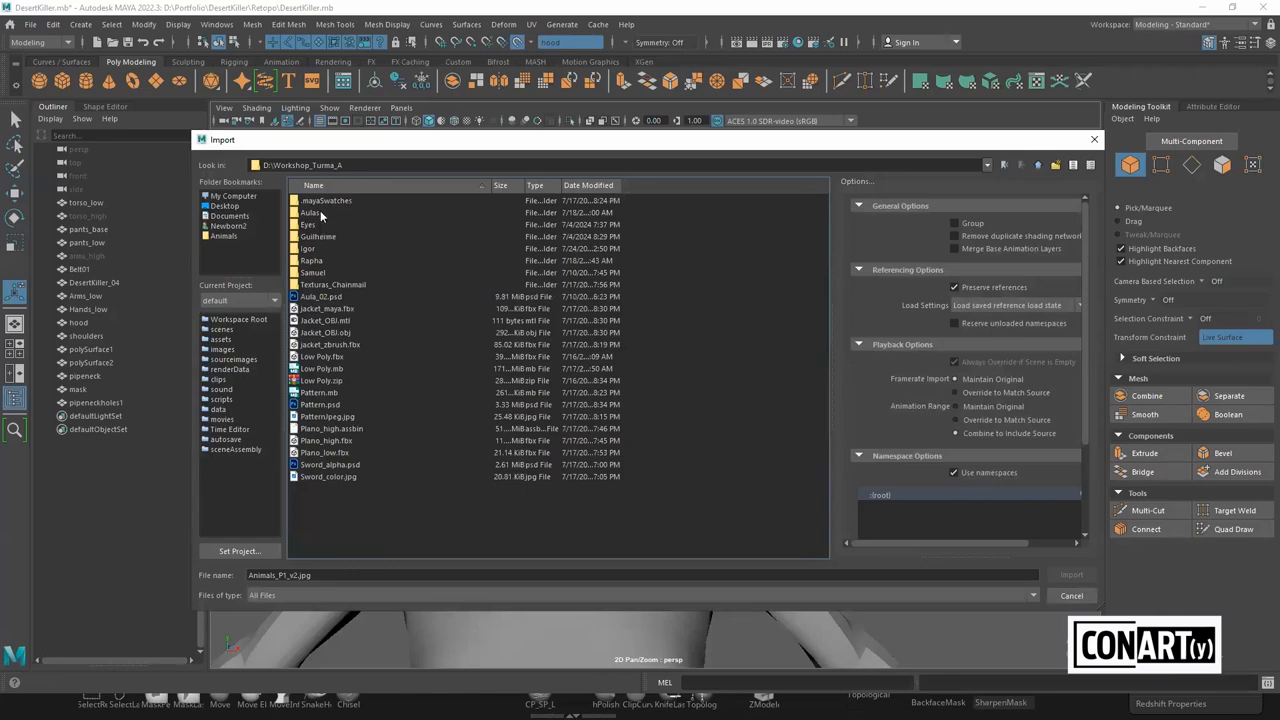
pyautogui.press('BackSpace')
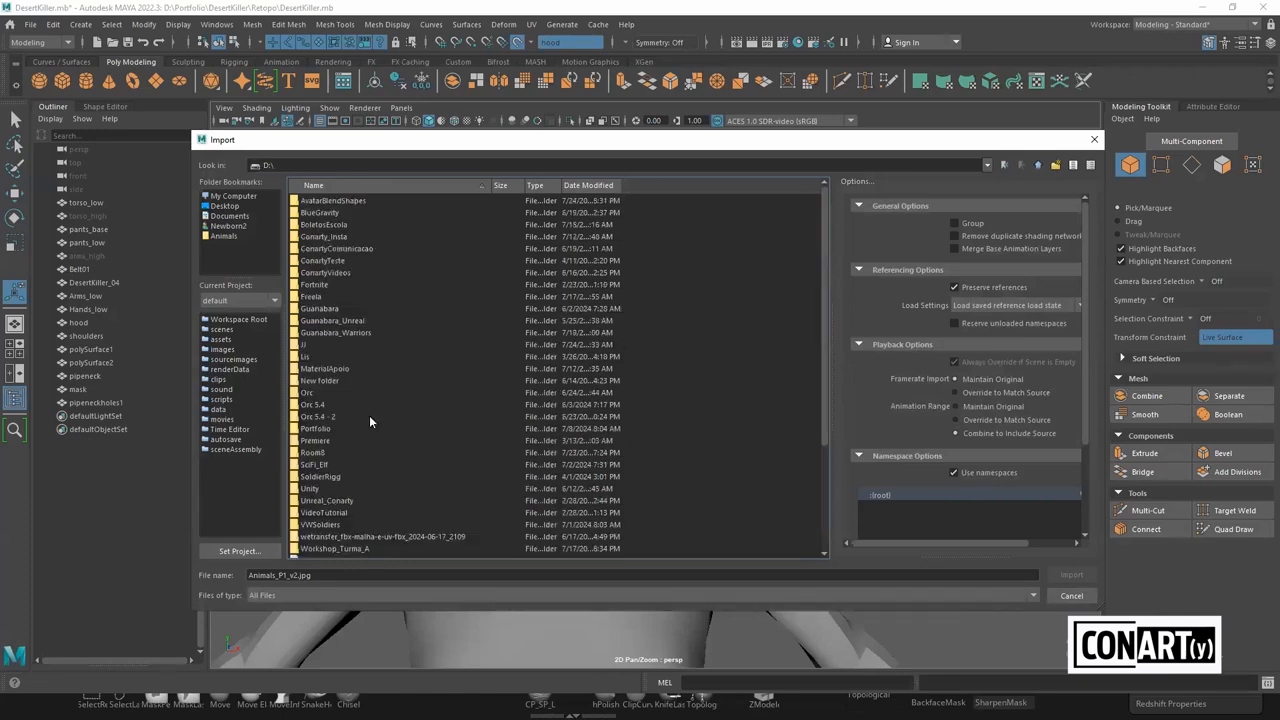
pyautogui.doubleClick(324, 287)
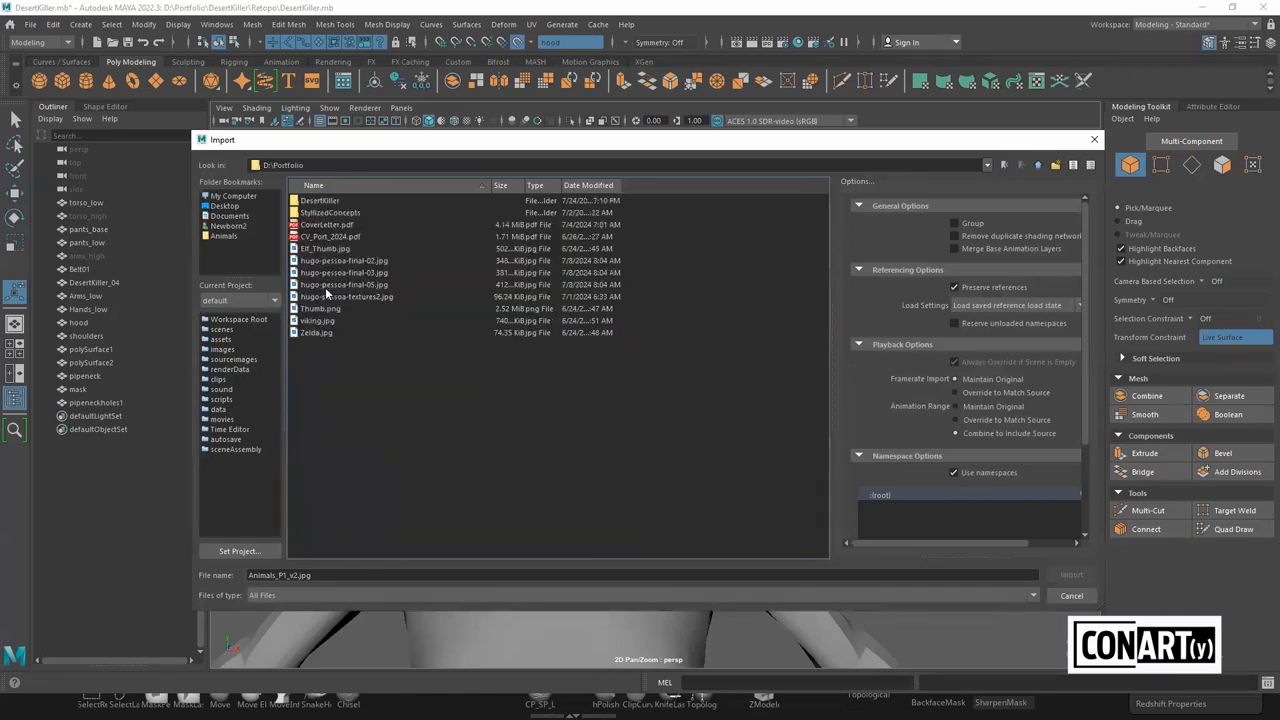
pyautogui.doubleClick(341, 203)
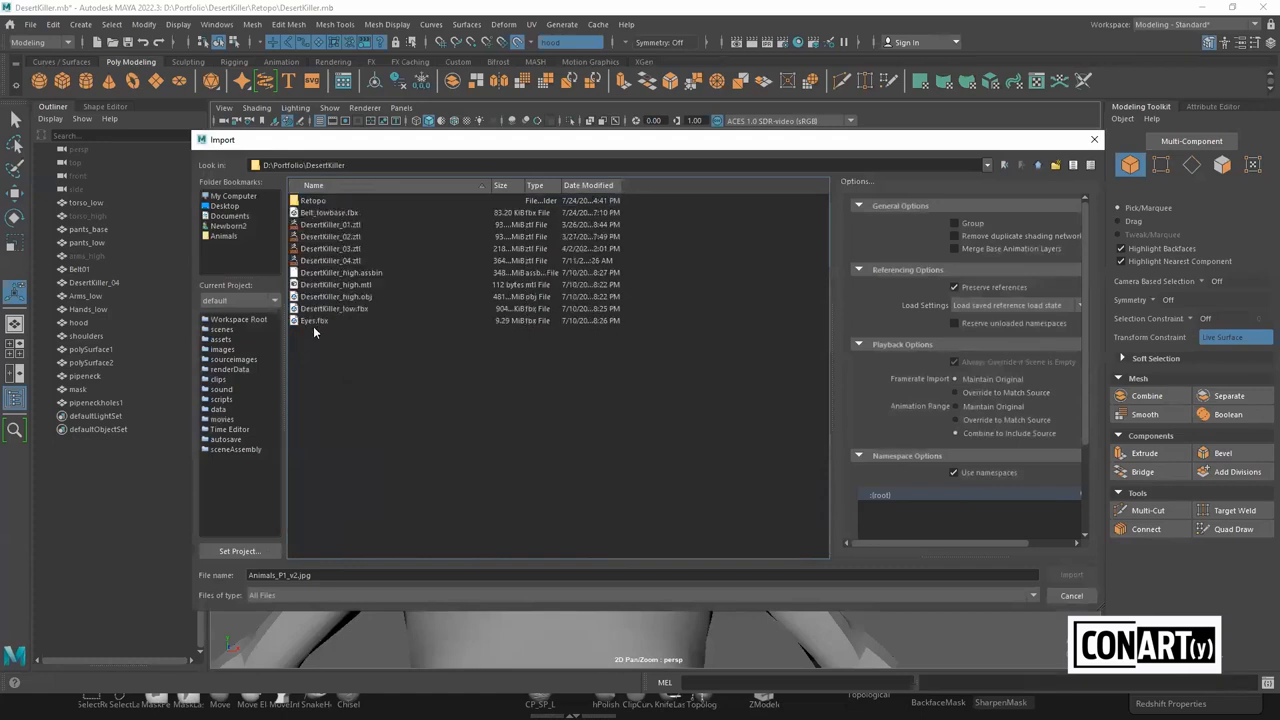
pyautogui.doubleClick(330, 213)
# Select the imported Belt03 mesh at the character's waist and frame its side close up
pyautogui.scroll(-5, 660, 488)
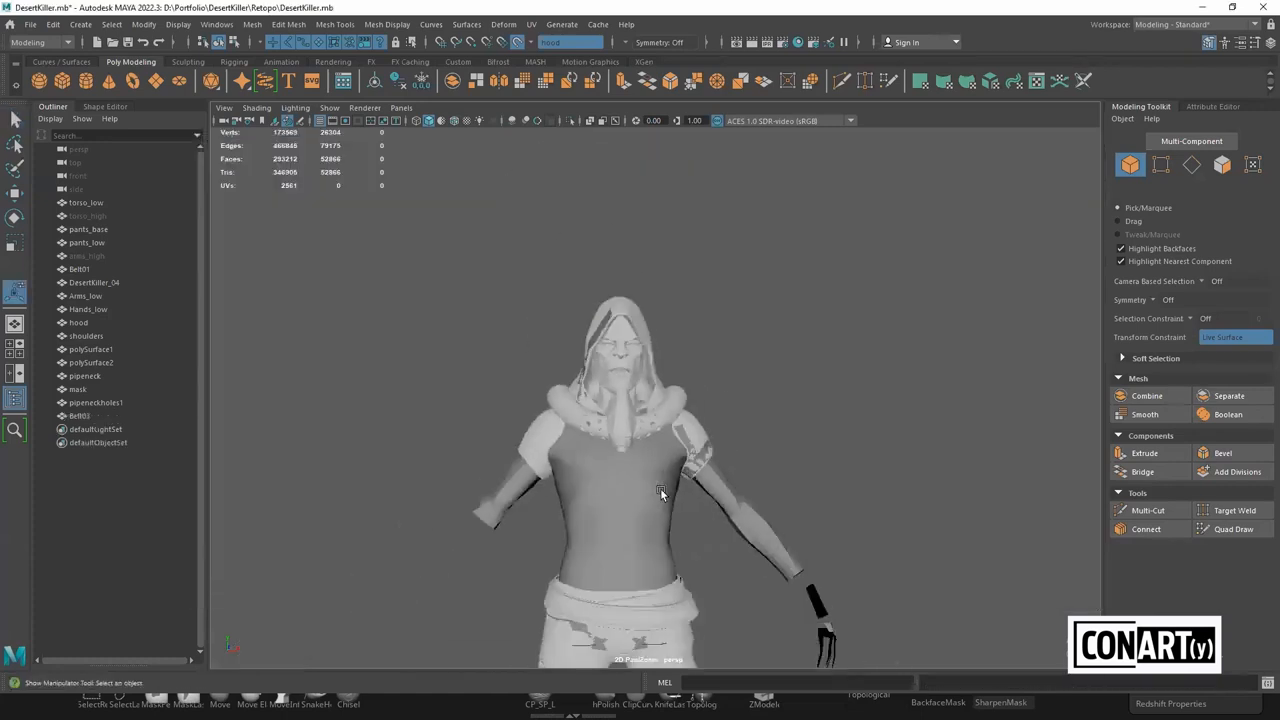
pyautogui.click(642, 627)
pyautogui.press('f')
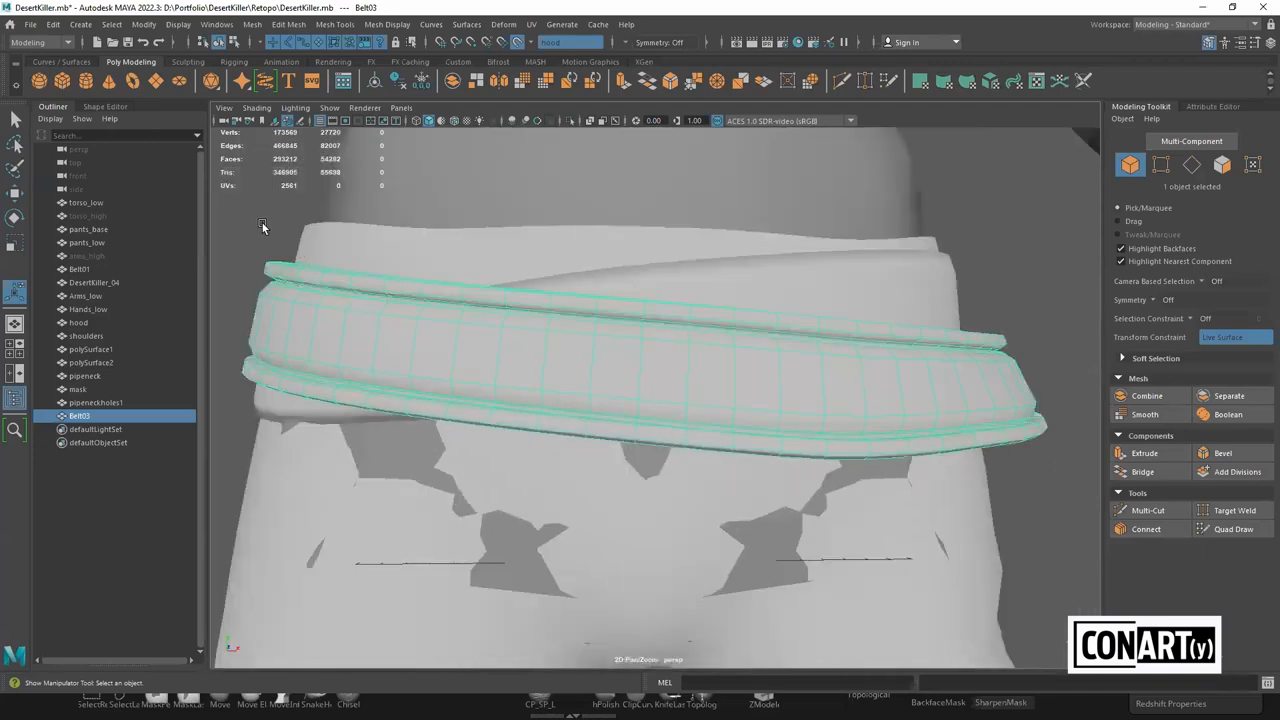
pyautogui.scroll(3, 280, 280)
pyautogui.keyDown('alt'); pyautogui.moveTo(286, 280); pyautogui.dragTo(470, 323); pyautogui.keyUp('alt')
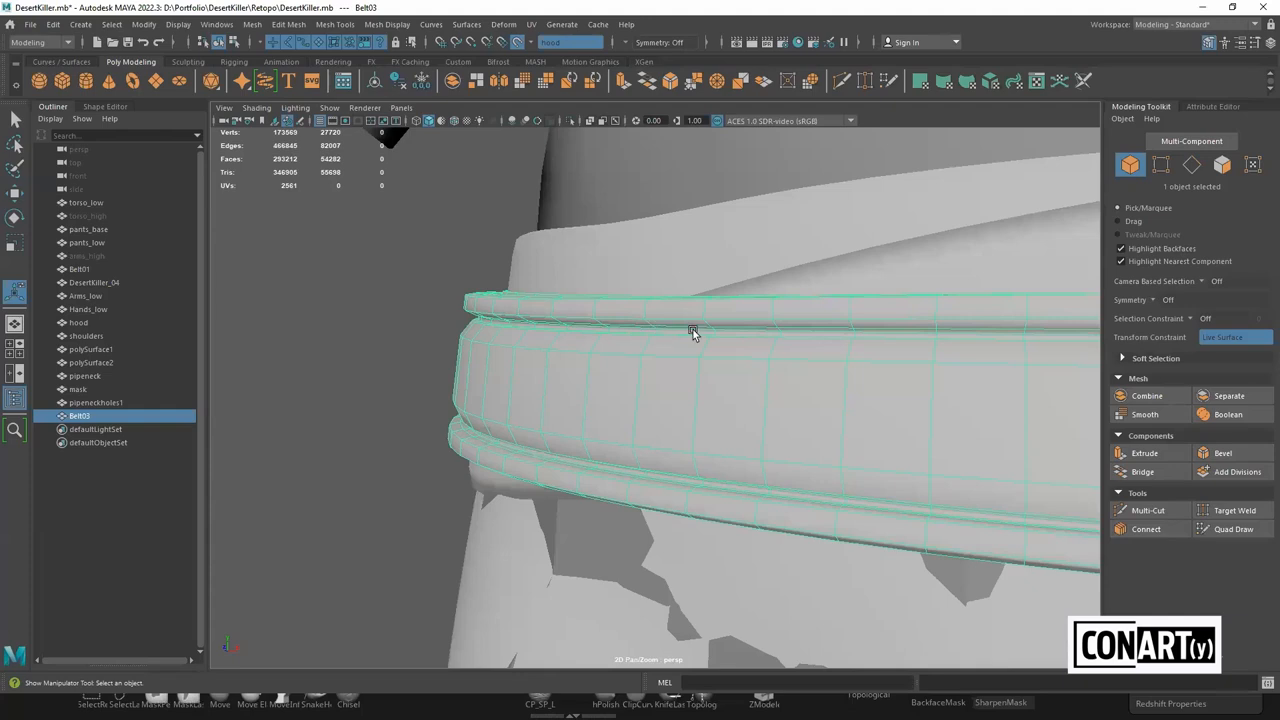
# Select the edge loops forming the grooves and raised borders along Belt03's upper and lower sides and delete them
pyautogui.moveTo(412, 351); pyautogui.dragTo(414, 297, button='right')
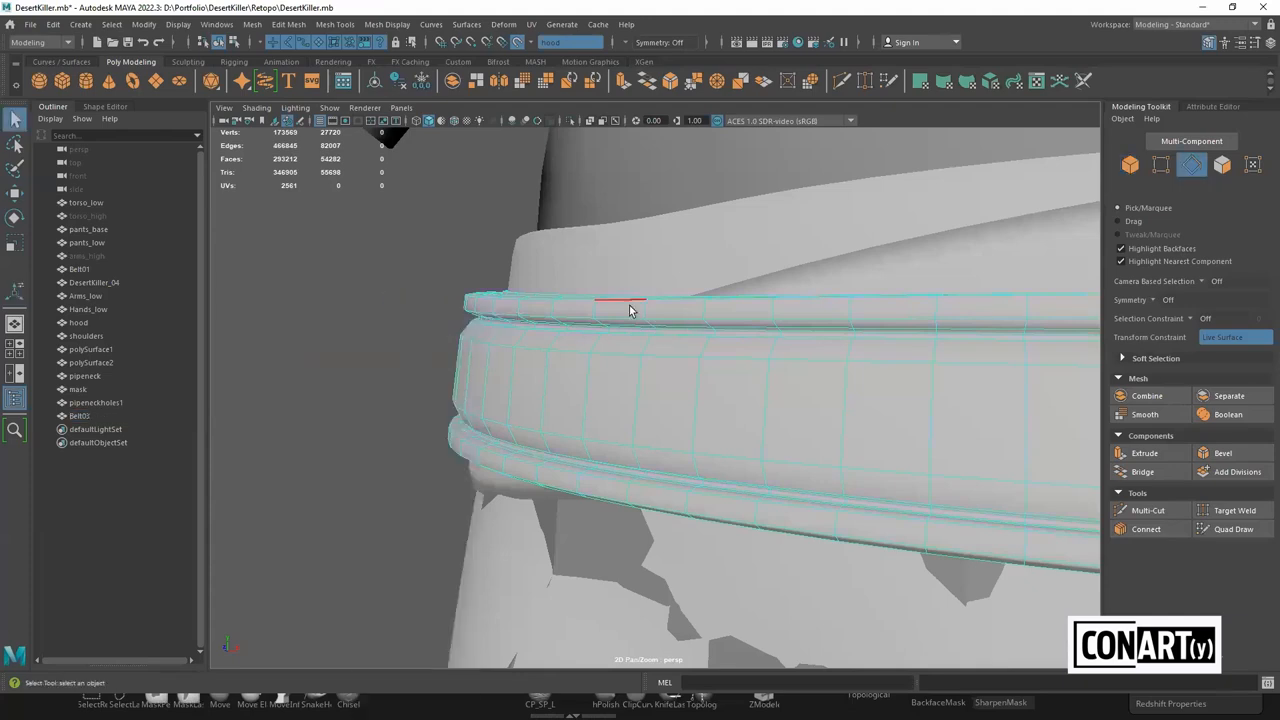
pyautogui.scroll(3, 610, 305)
pyautogui.doubleClick(591, 299)
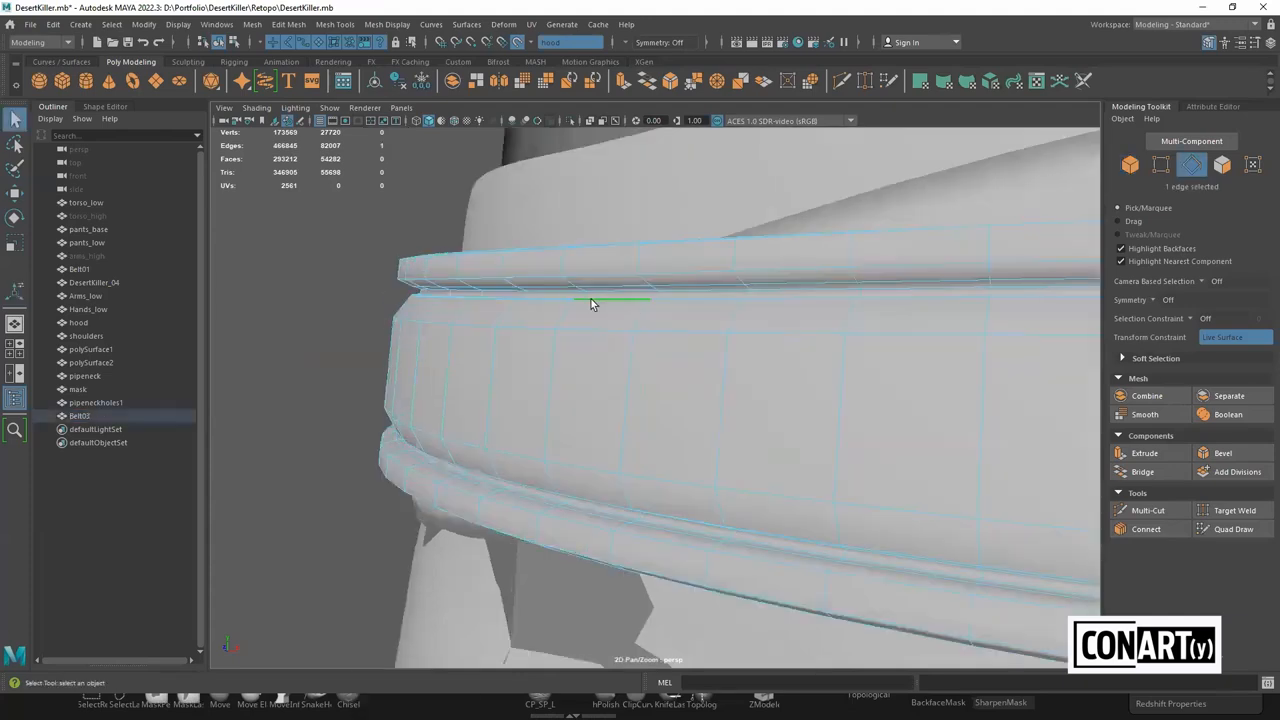
pyautogui.keyDown('shift'); pyautogui.doubleClick(594, 497); pyautogui.keyUp('shift')
pyautogui.keyDown('alt'); pyautogui.moveTo(634, 314); pyautogui.dragTo(488, 408); pyautogui.keyUp('alt')
pyautogui.keyDown('shift'); pyautogui.doubleClick(460, 452); pyautogui.keyUp('shift')
pyautogui.keyDown('alt'); pyautogui.moveTo(525, 288); pyautogui.dragTo(540, 266, button='middle'); pyautogui.keyUp('alt')
pyautogui.keyDown('alt'); pyautogui.moveTo(540, 266); pyautogui.dragTo(557, 329); pyautogui.keyUp('alt')
pyautogui.keyDown('shift'); pyautogui.doubleClick(558, 323); pyautogui.keyUp('shift')
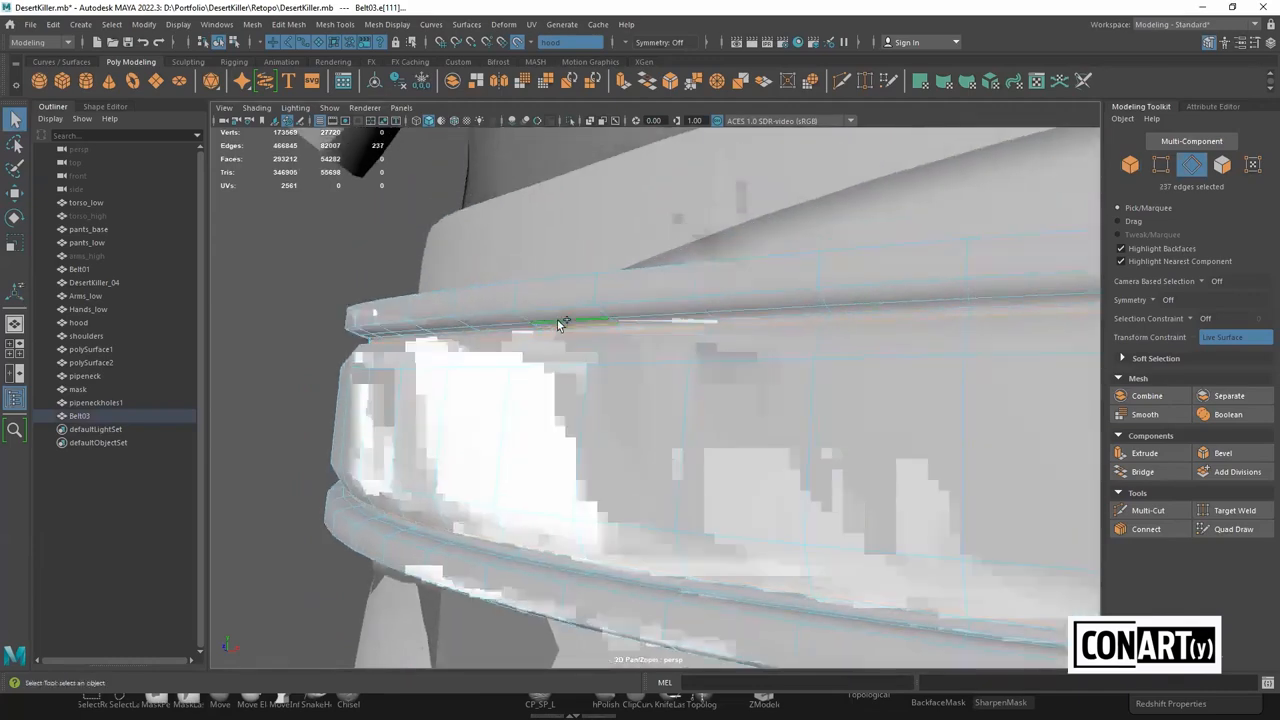
pyautogui.keyDown('shift'); pyautogui.doubleClick(494, 549); pyautogui.keyUp('shift')
pyautogui.keyDown('shift'); pyautogui.doubleClick(483, 555); pyautogui.keyUp('shift')
pyautogui.keyDown('alt'); pyautogui.moveTo(483, 555); pyautogui.dragTo(548, 437); pyautogui.keyUp('alt')
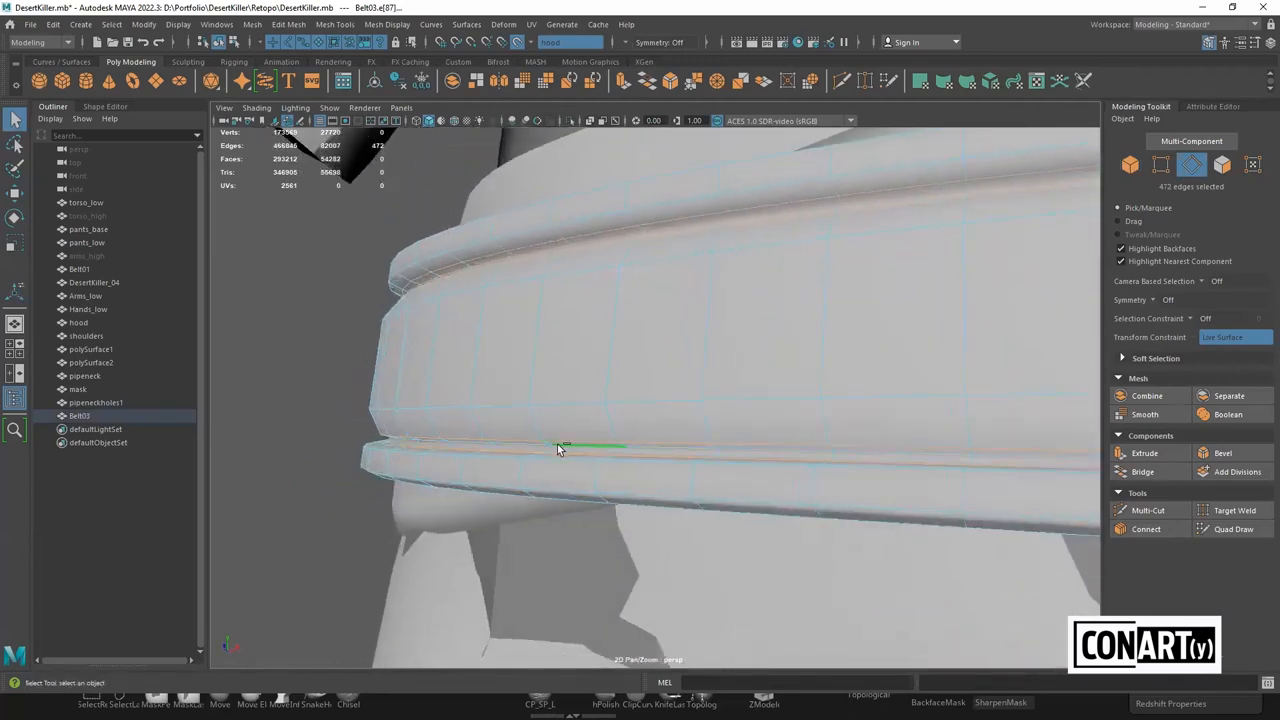
pyautogui.press('Delete')
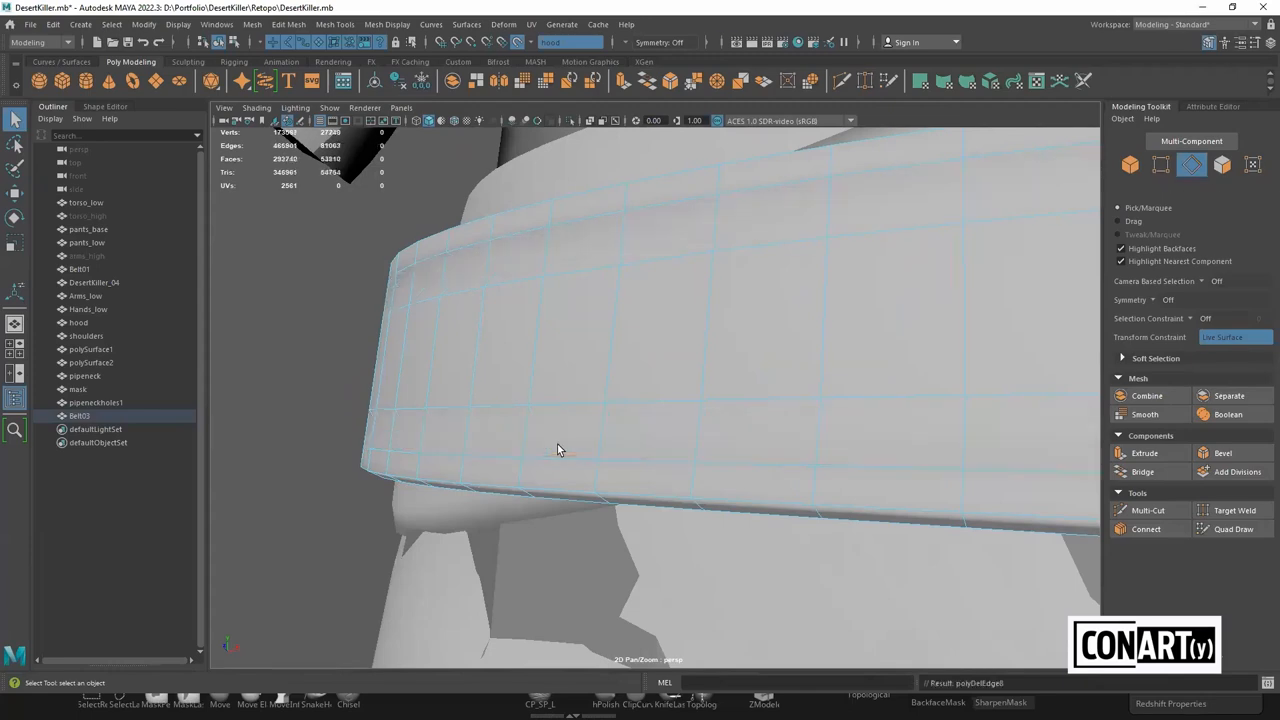
# Delete the redundant edge loops near Belt03's lower border and along its upper rim
pyautogui.moveTo(557, 449)
pyautogui.keyDown('alt'); pyautogui.mouseDown()
pyautogui.moveTo(600, 434)
pyautogui.moveTo(548, 471)
pyautogui.mouseUp(); pyautogui.keyUp('alt')
pyautogui.doubleClick(548, 471)
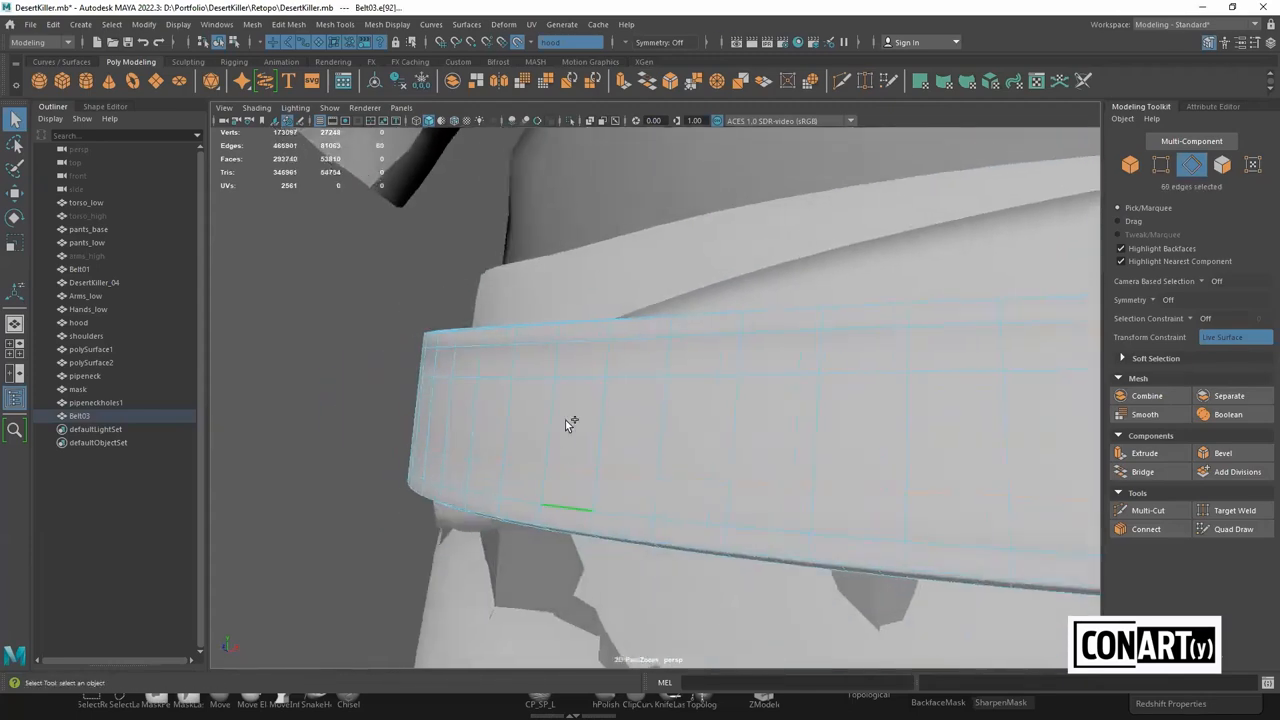
pyautogui.press('Delete')
pyautogui.keyDown('alt'); pyautogui.moveTo(585, 342); pyautogui.dragTo(492, 460); pyautogui.keyUp('alt')
pyautogui.scroll(2, 457, 558)
pyautogui.keyDown('alt'); pyautogui.moveTo(457, 558); pyautogui.dragTo(612, 496, button='middle'); pyautogui.keyUp('alt')
pyautogui.scroll(4, 542, 532)
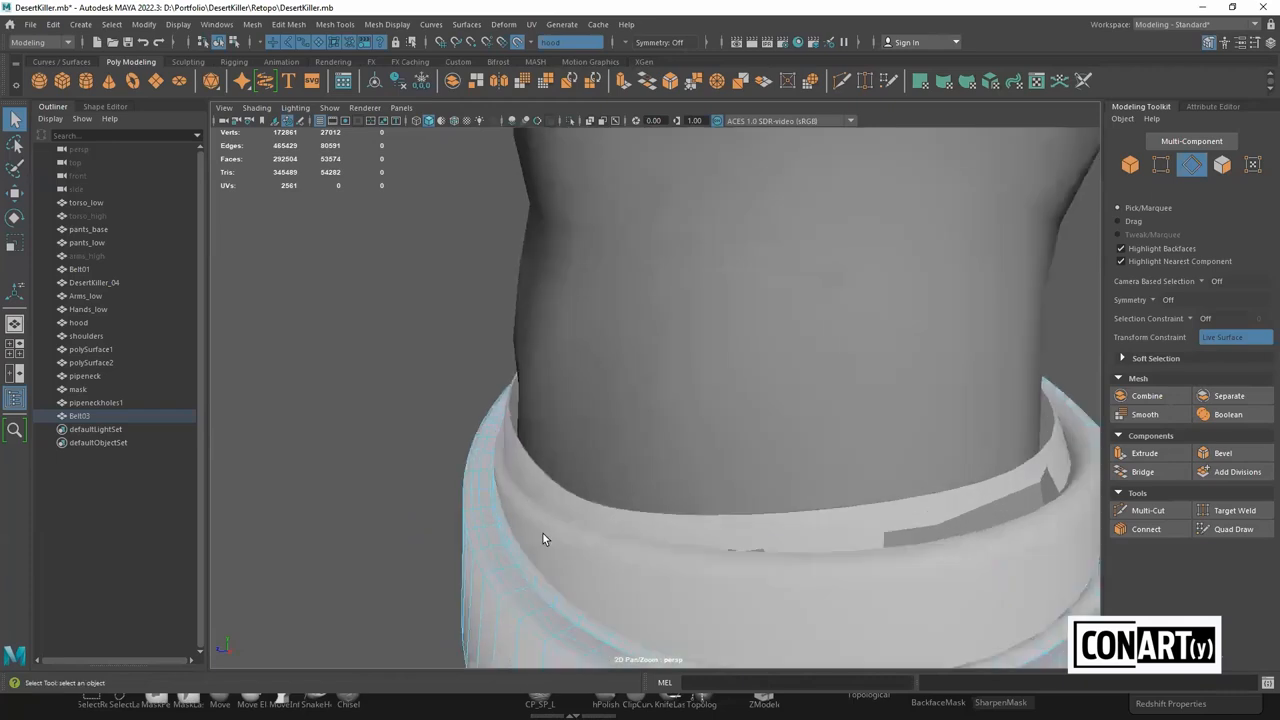
pyautogui.doubleClick(492, 555)
pyautogui.press('Delete')
# Delete three more redundant edge loops around the rim of Belt03, one after another
pyautogui.keyDown('alt'); pyautogui.moveTo(536, 528); pyautogui.dragTo(560, 473); pyautogui.keyUp('alt')
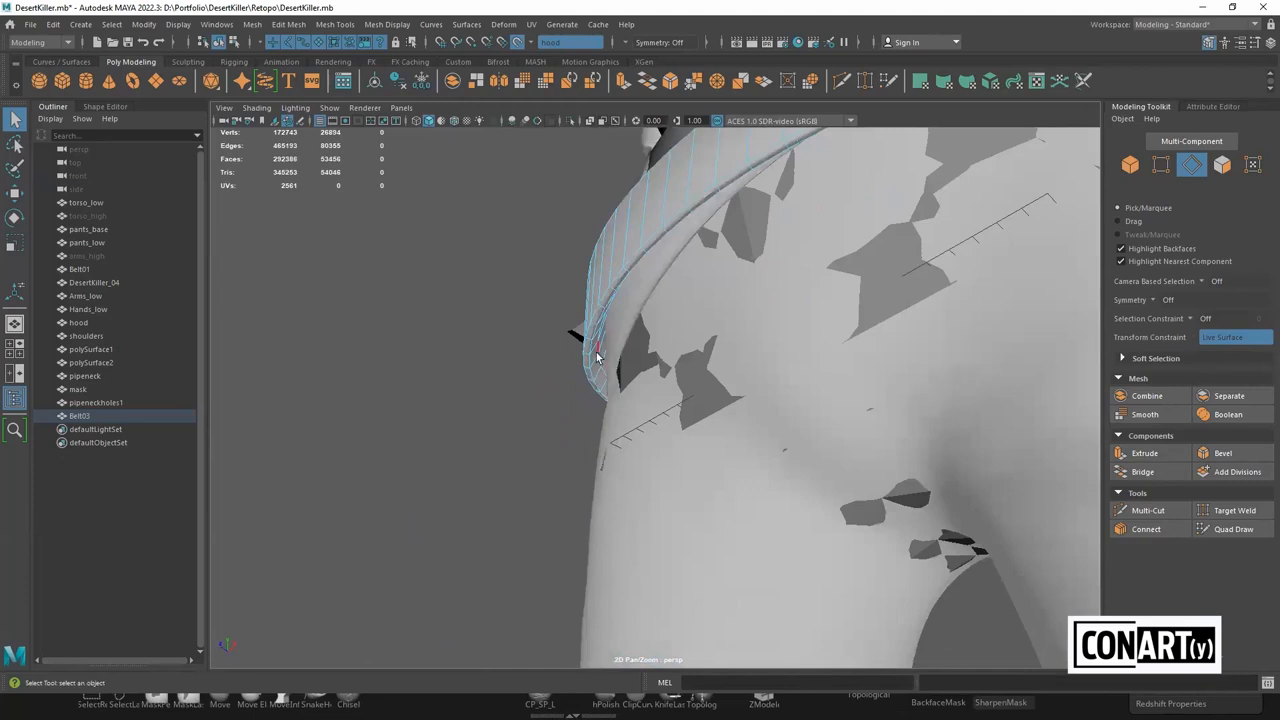
pyautogui.keyDown('alt'); pyautogui.moveTo(591, 347); pyautogui.dragTo(609, 491); pyautogui.keyUp('alt')
pyautogui.doubleClick(609, 490)
pyautogui.press('Delete')
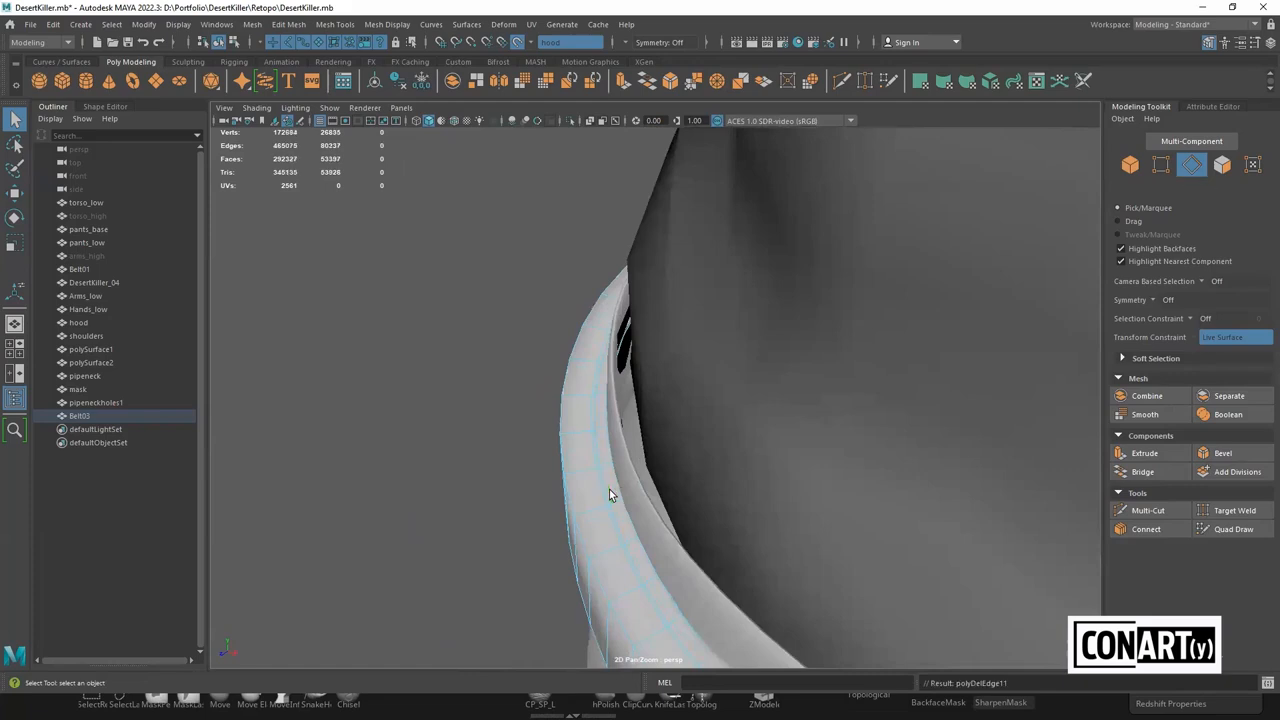
pyautogui.doubleClick(609, 490)
pyautogui.press('Delete')
pyautogui.doubleClick(603, 497)
pyautogui.press('Delete')
# Delete another redundant edge loop on Belt03 as seen from underneath
pyautogui.keyDown('alt'); pyautogui.moveTo(603, 495); pyautogui.dragTo(776, 377); pyautogui.keyUp('alt')
pyautogui.scroll(3, 776, 377)
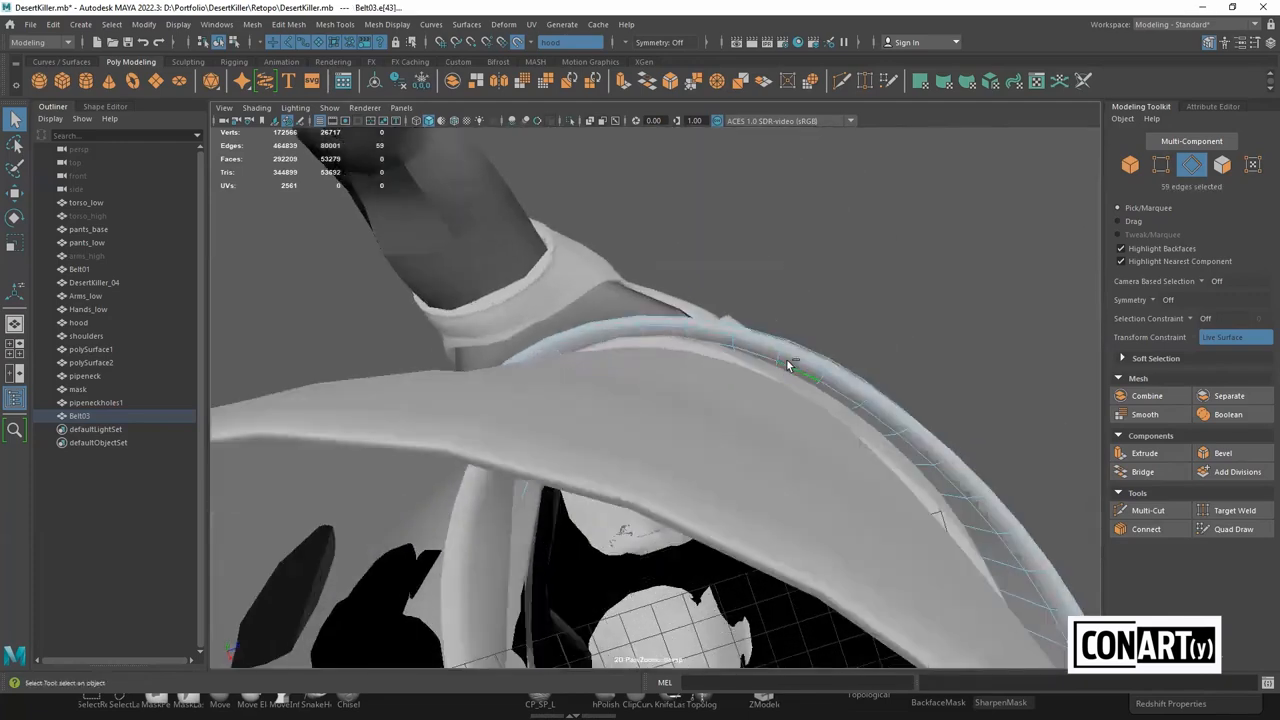
pyautogui.doubleClick(787, 362)
pyautogui.press('Delete')
# Select an inner edge loop of Belt03 and examine how the belt sits around the waist from the front and below
pyautogui.keyDown('alt'); pyautogui.moveTo(773, 366); pyautogui.dragTo(784, 348); pyautogui.keyUp('alt')
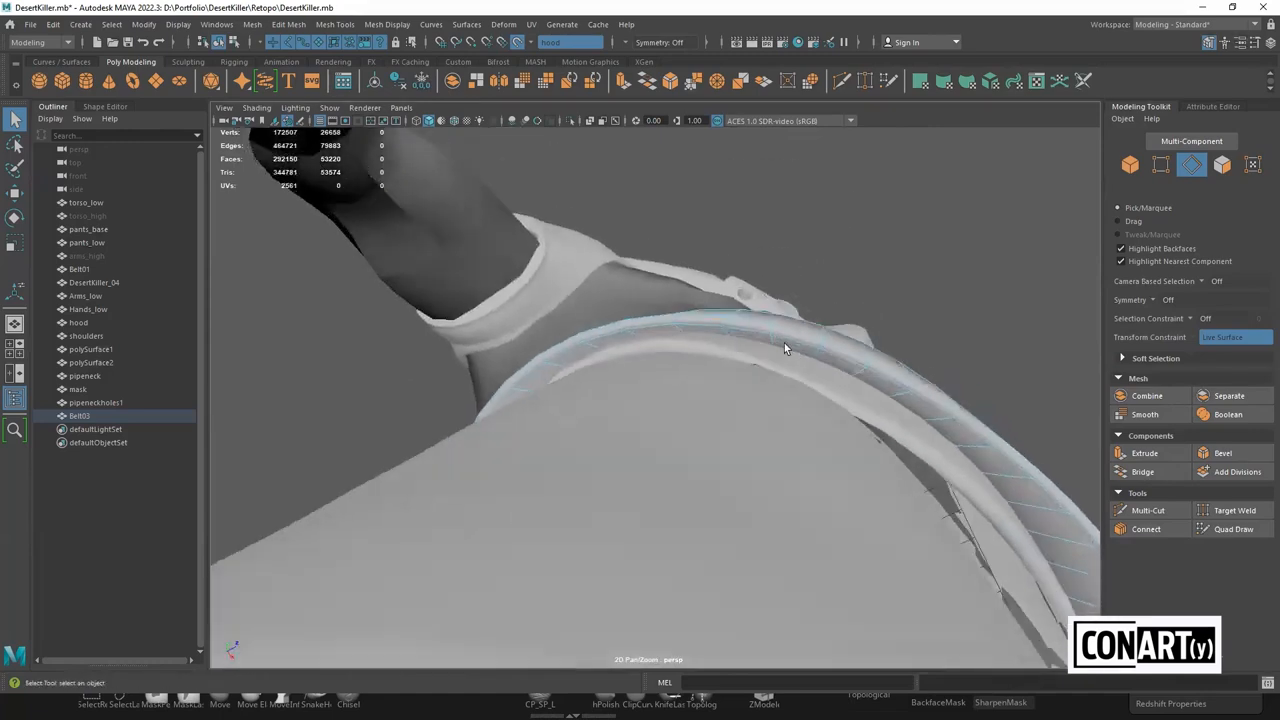
pyautogui.doubleClick(788, 341)
pyautogui.press('r')
pyautogui.keyDown('alt'); pyautogui.moveTo(846, 391); pyautogui.dragTo(799, 404); pyautogui.keyUp('alt')
pyautogui.scroll(-8, 799, 404)
pyautogui.press('w')
pyautogui.keyDown('alt'); pyautogui.moveTo(879, 359); pyautogui.dragTo(788, 393); pyautogui.keyUp('alt')
pyautogui.keyDown('alt'); pyautogui.moveTo(645, 412); pyautogui.dragTo(812, 420); pyautogui.keyUp('alt')
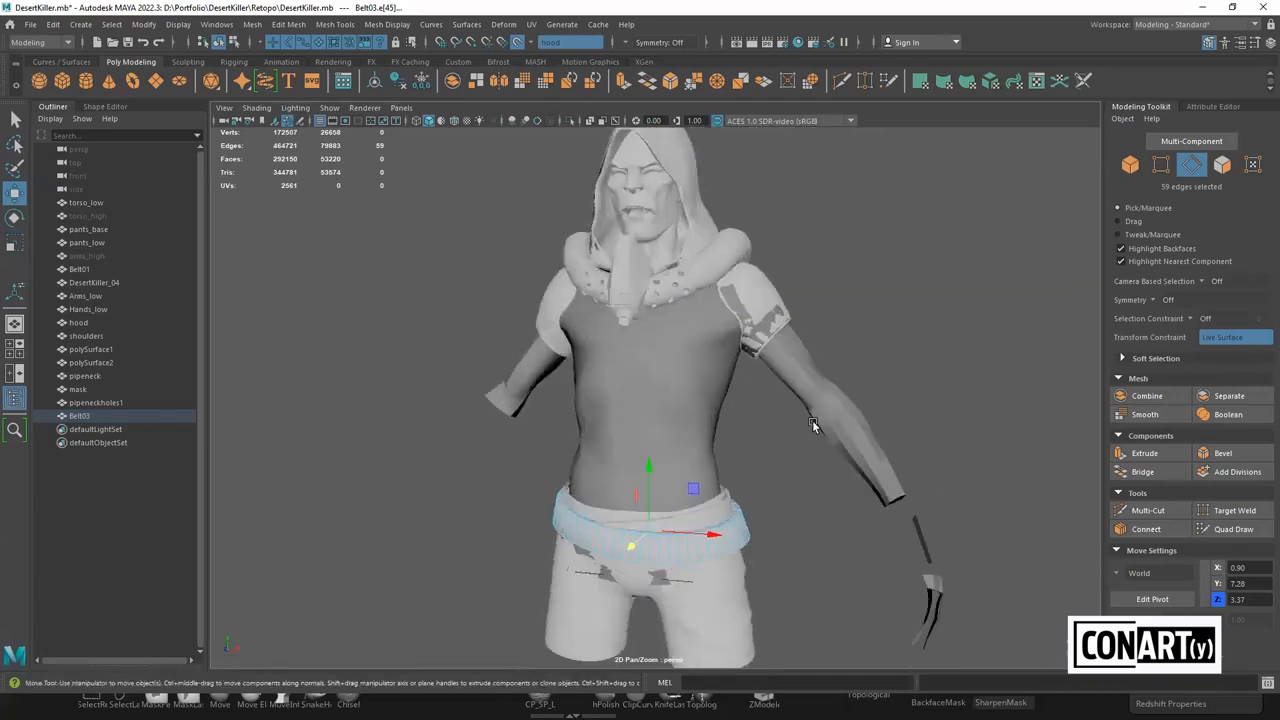
pyautogui.keyDown('alt'); pyautogui.moveTo(742, 420); pyautogui.dragTo(572, 498); pyautogui.keyUp('alt')
pyautogui.keyDown('alt'); pyautogui.moveTo(454, 497); pyautogui.dragTo(540, 502); pyautogui.keyUp('alt')
pyautogui.keyDown('alt'); pyautogui.moveTo(723, 540); pyautogui.dragTo(737, 446, button='middle'); pyautogui.keyUp('alt')
pyautogui.scroll(1, 742, 446)
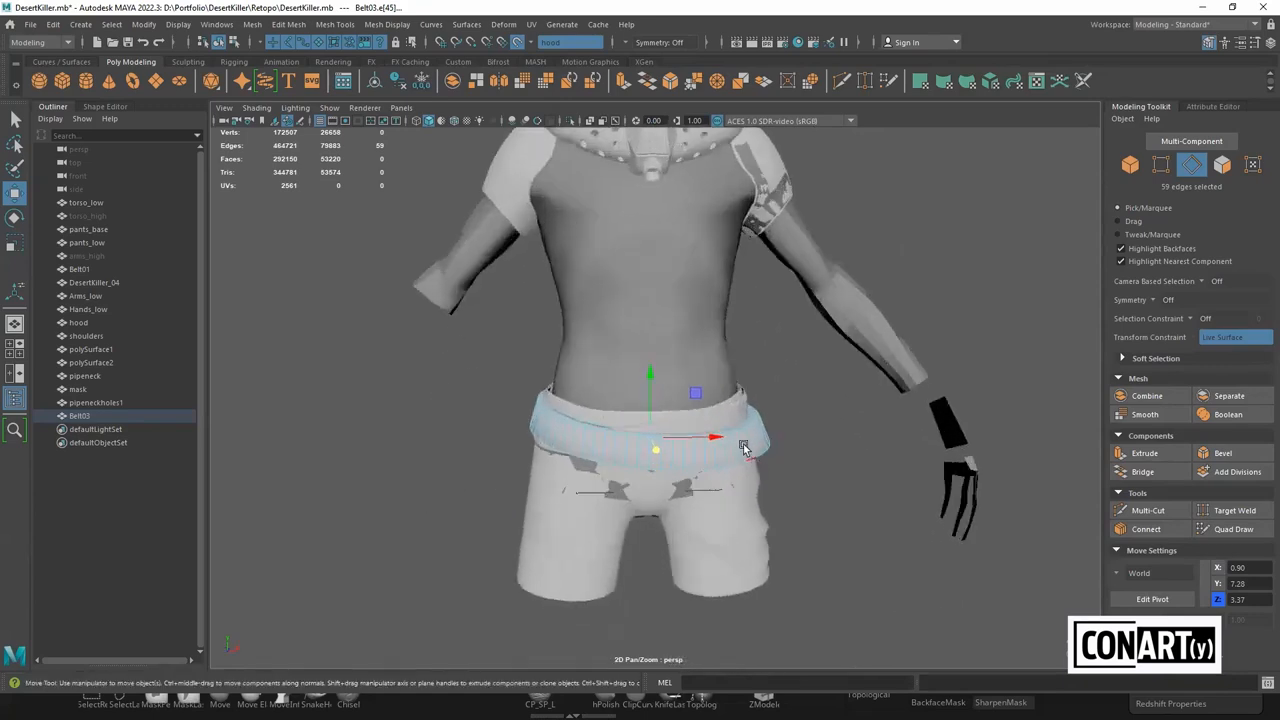
pyautogui.scroll(-2, 743, 447)
pyautogui.keyDown('alt'); pyautogui.moveTo(830, 412); pyautogui.dragTo(800, 354); pyautogui.keyUp('alt')
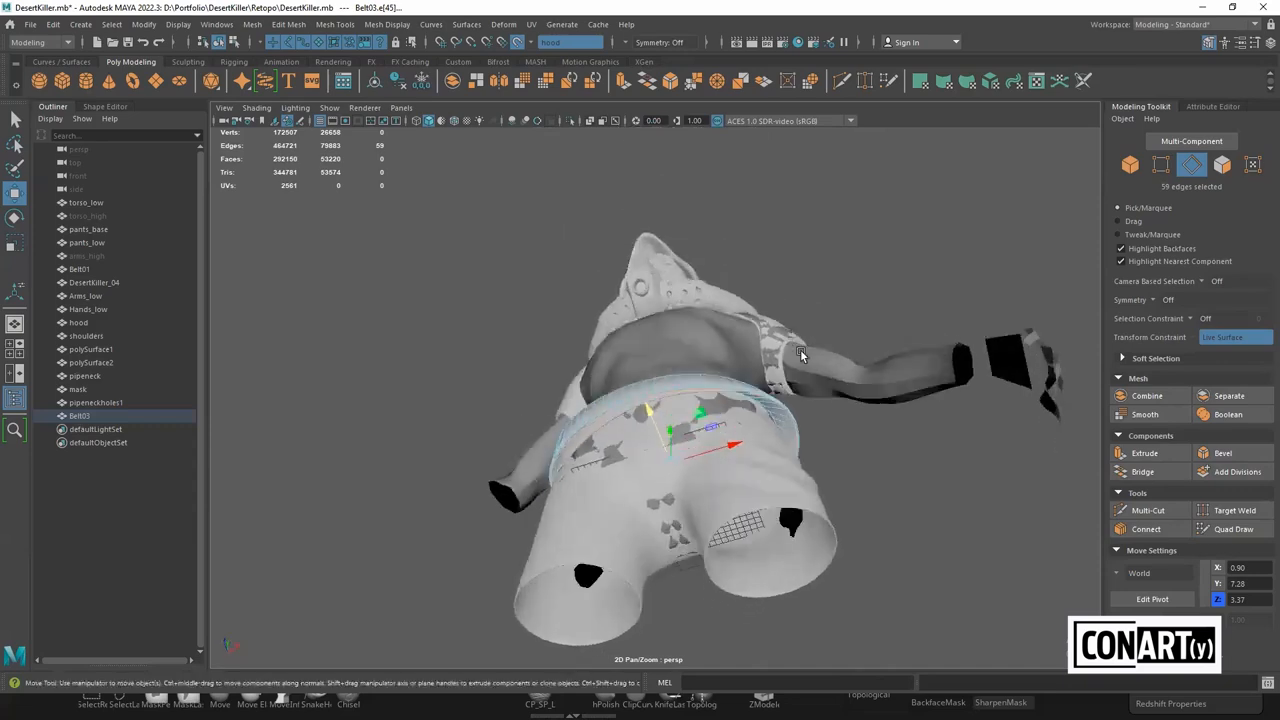
pyautogui.scroll(3, 809, 348)
pyautogui.keyDown('alt'); pyautogui.moveTo(822, 404); pyautogui.dragTo(763, 458); pyautogui.keyUp('alt')
# Switch to ZBrush and examine from several angles which parts of Belt03 are hidden against the body and neighbouring belts
pyautogui.hotkey('alt', 'Tab')
pyautogui.hotkey('alt', 'Tab')
pyautogui.hotkey('alt', 'Tab')
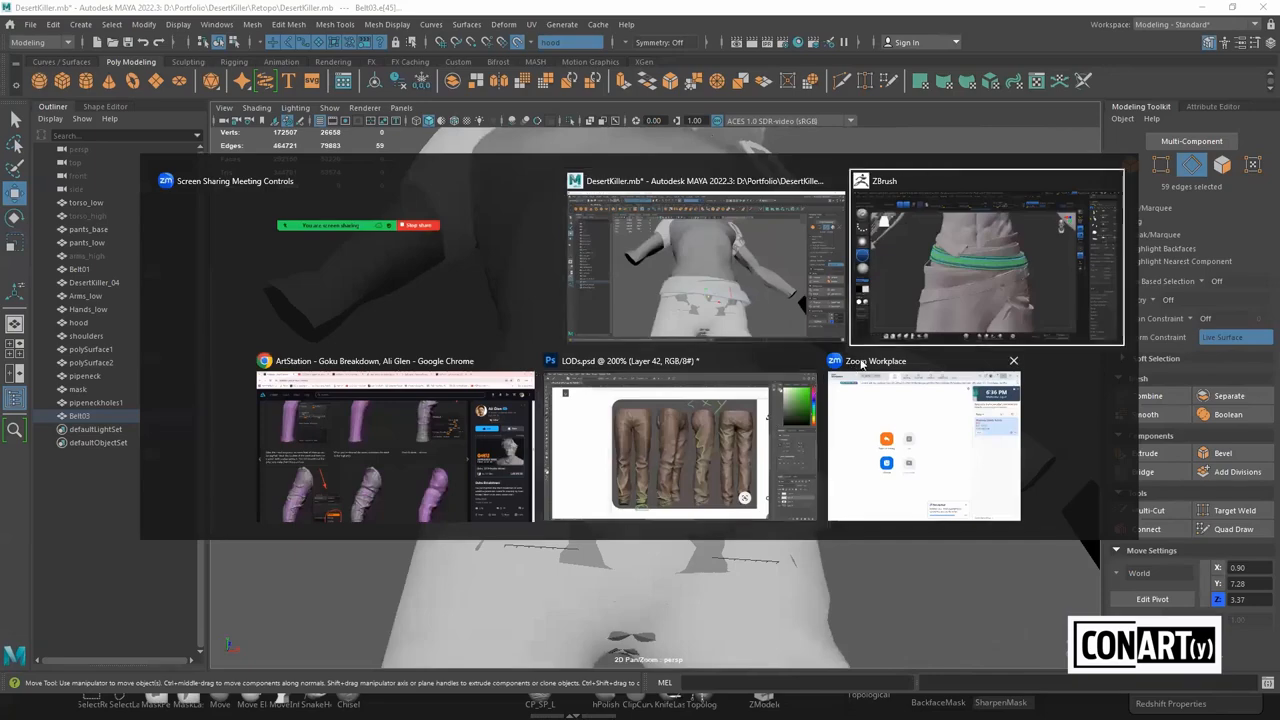
pyautogui.click(960, 289)
pyautogui.moveTo(894, 440); pyautogui.dragTo(880, 215)
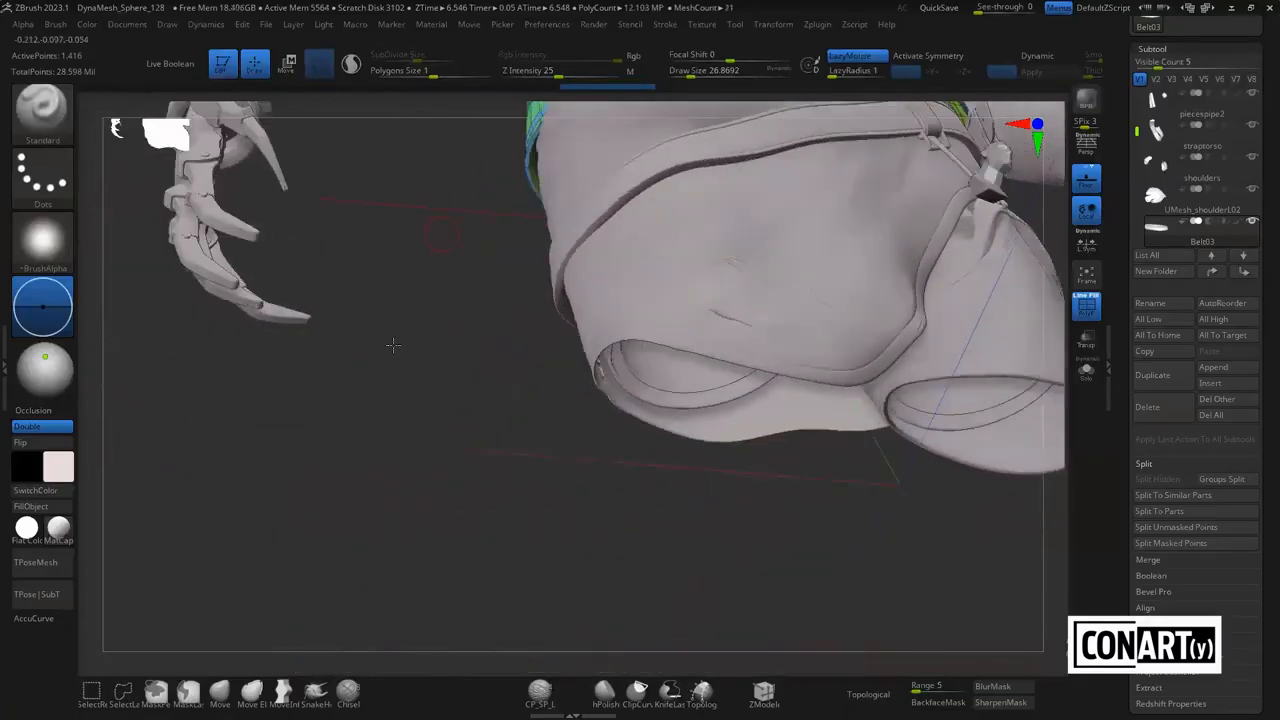
pyautogui.keyDown('alt'); pyautogui.moveTo(391, 343); pyautogui.dragTo(400, 389); pyautogui.keyUp('alt')
pyautogui.moveTo(917, 232); pyautogui.dragTo(885, 268)
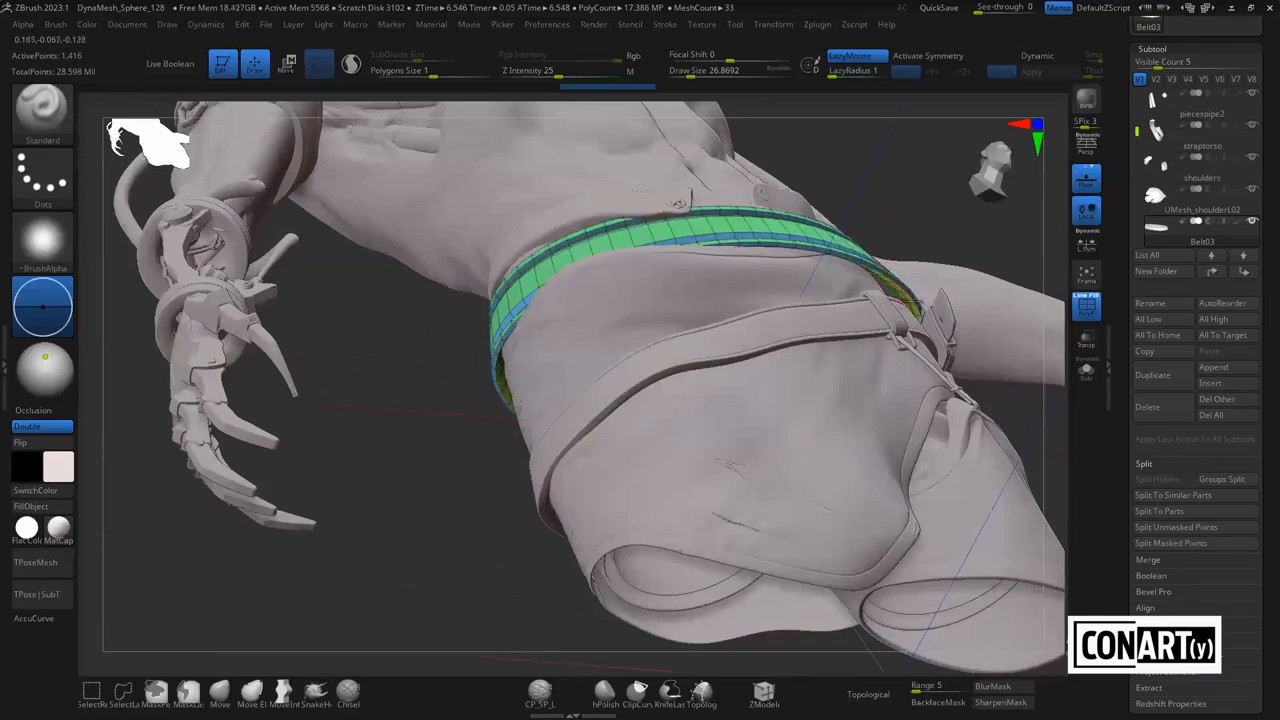
pyautogui.moveTo(1000, 414); pyautogui.dragTo(950, 342)
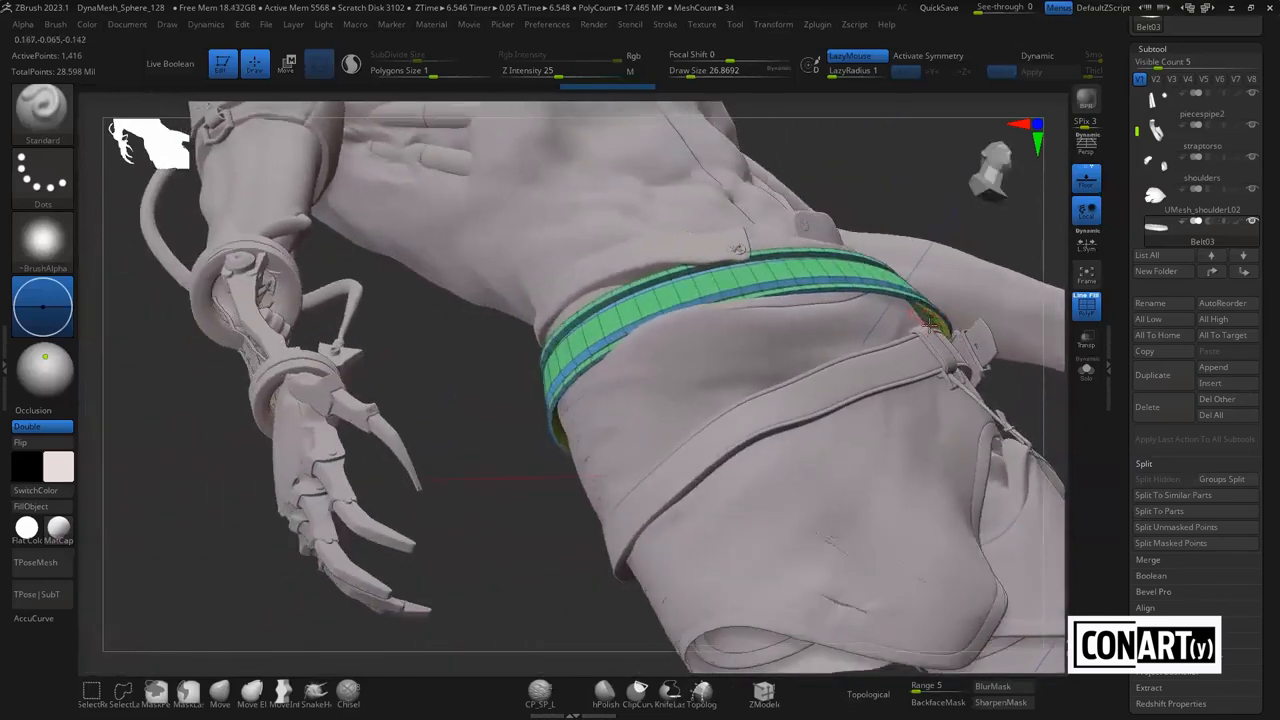
pyautogui.moveTo(948, 226); pyautogui.dragTo(787, 462)
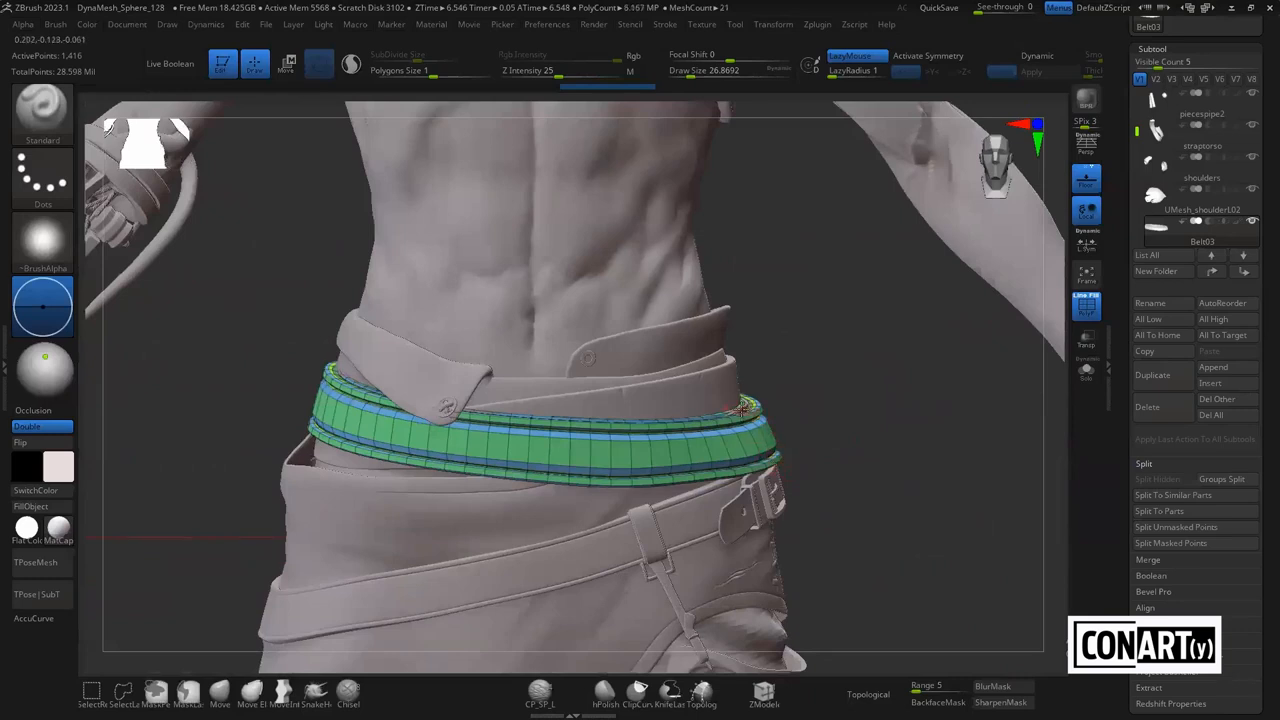
pyautogui.press('b')
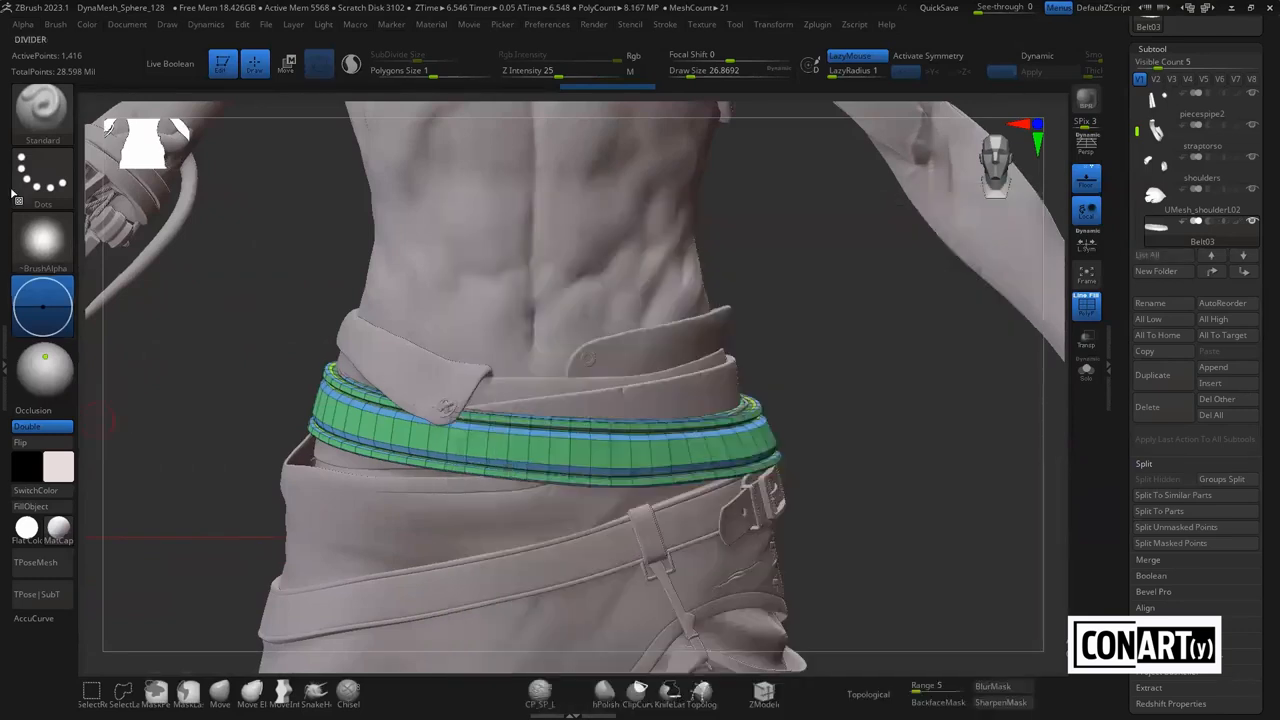
pyautogui.click(48, 126)
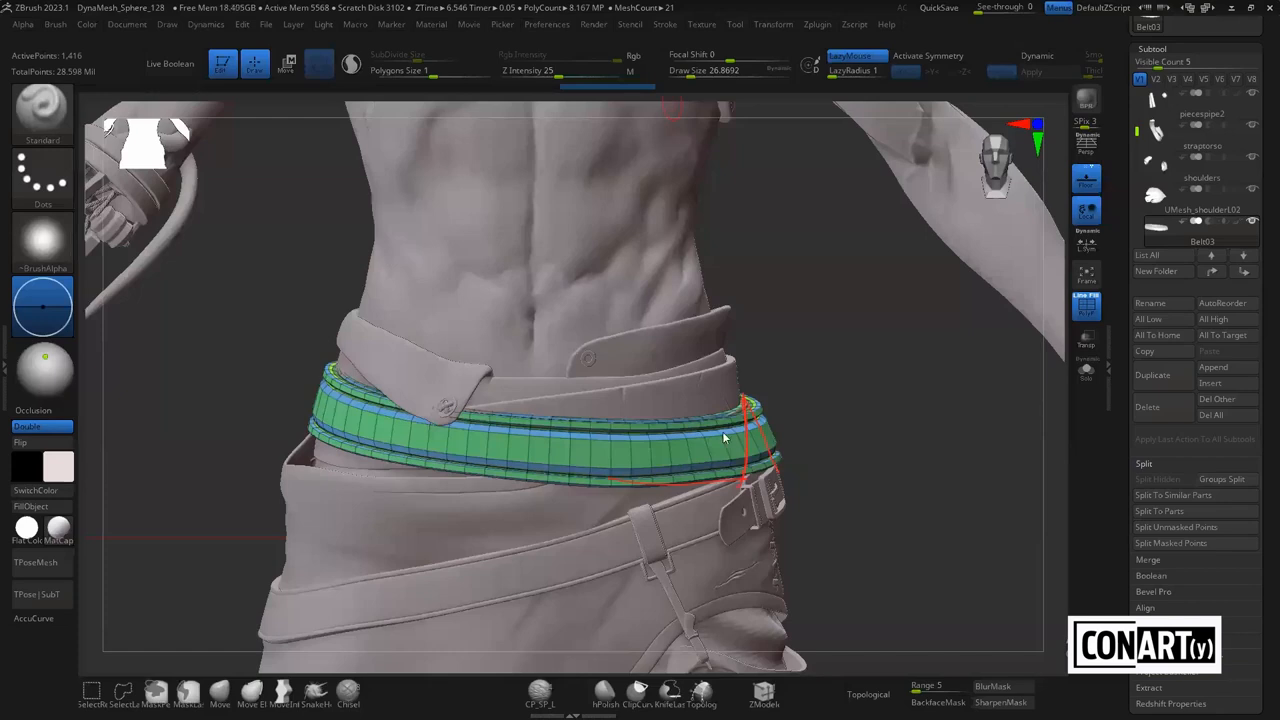
pyautogui.moveTo(868, 420); pyautogui.dragTo(797, 418)
# Switch back to Maya and delete a hidden loop of faces on the inner side of Belt03
pyautogui.hotkey('alt', 'Tab')
pyautogui.moveTo(833, 488); pyautogui.dragTo(826, 372, button='right')
pyautogui.click(822, 496)
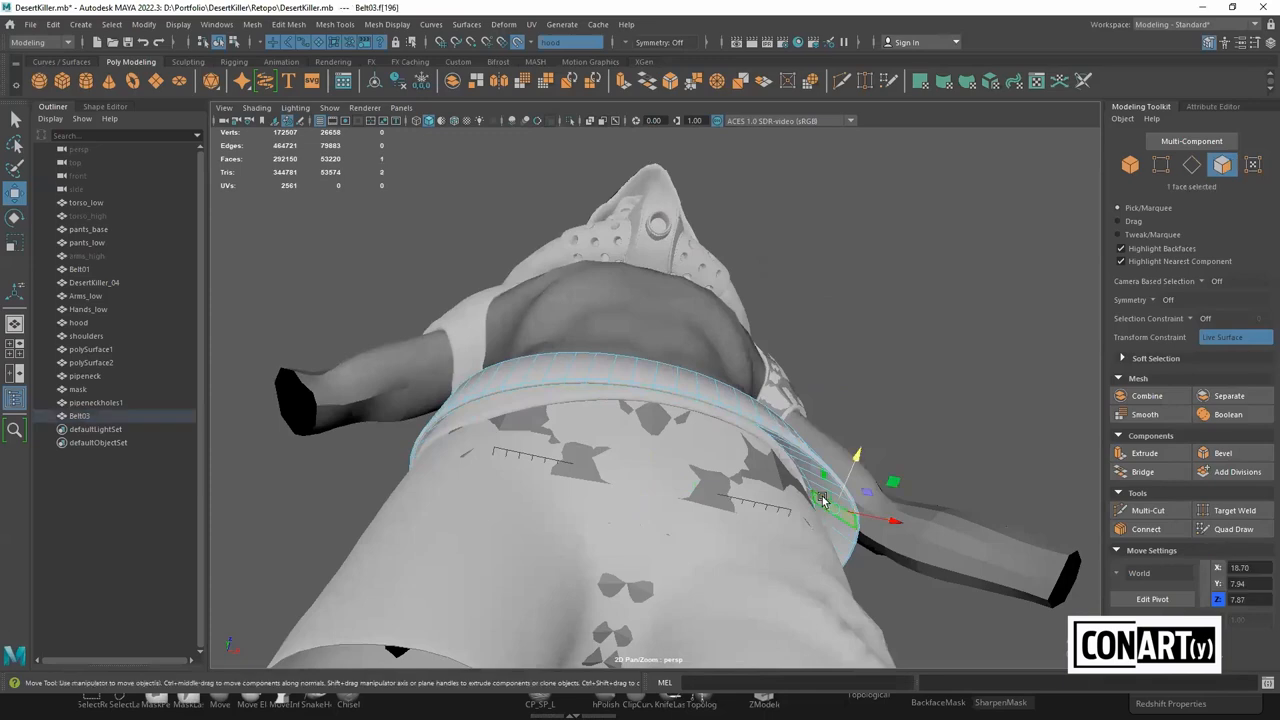
pyautogui.scroll(1, 848, 508)
pyautogui.keyDown('alt'); pyautogui.moveTo(871, 520); pyautogui.dragTo(779, 429, button='middle'); pyautogui.keyUp('alt')
pyautogui.keyDown('shift'); pyautogui.doubleClick(766, 422); pyautogui.keyUp('shift')
pyautogui.press('Delete')
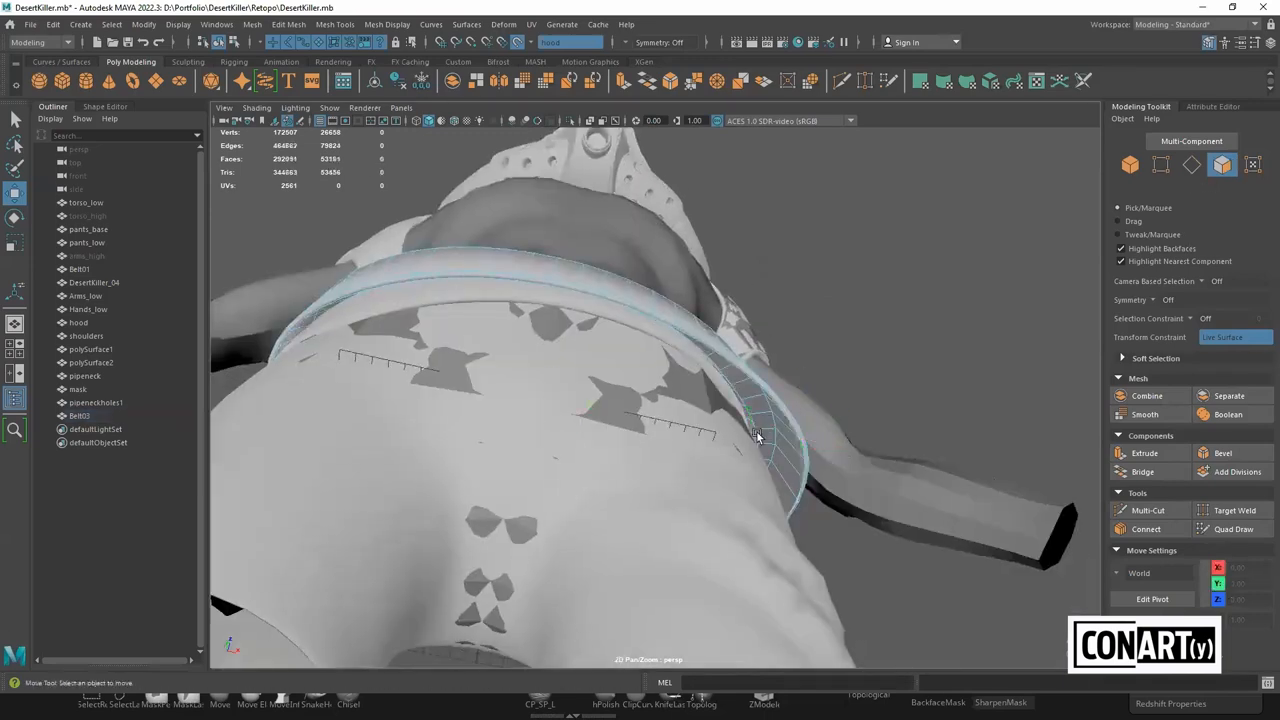
# Display the scene in wireframe and delete a second loop of faces on Belt03's inner side
pyautogui.click(755, 438)
pyautogui.scroll(3, 755, 438)
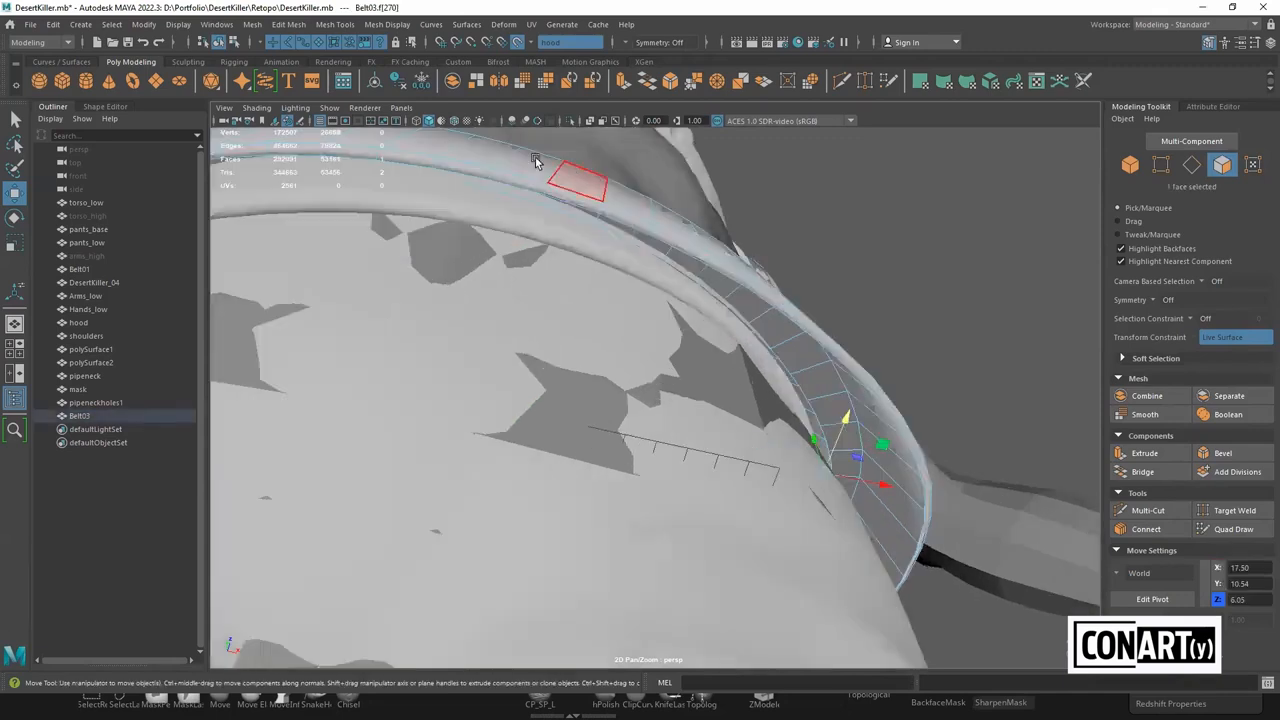
pyautogui.press('4')
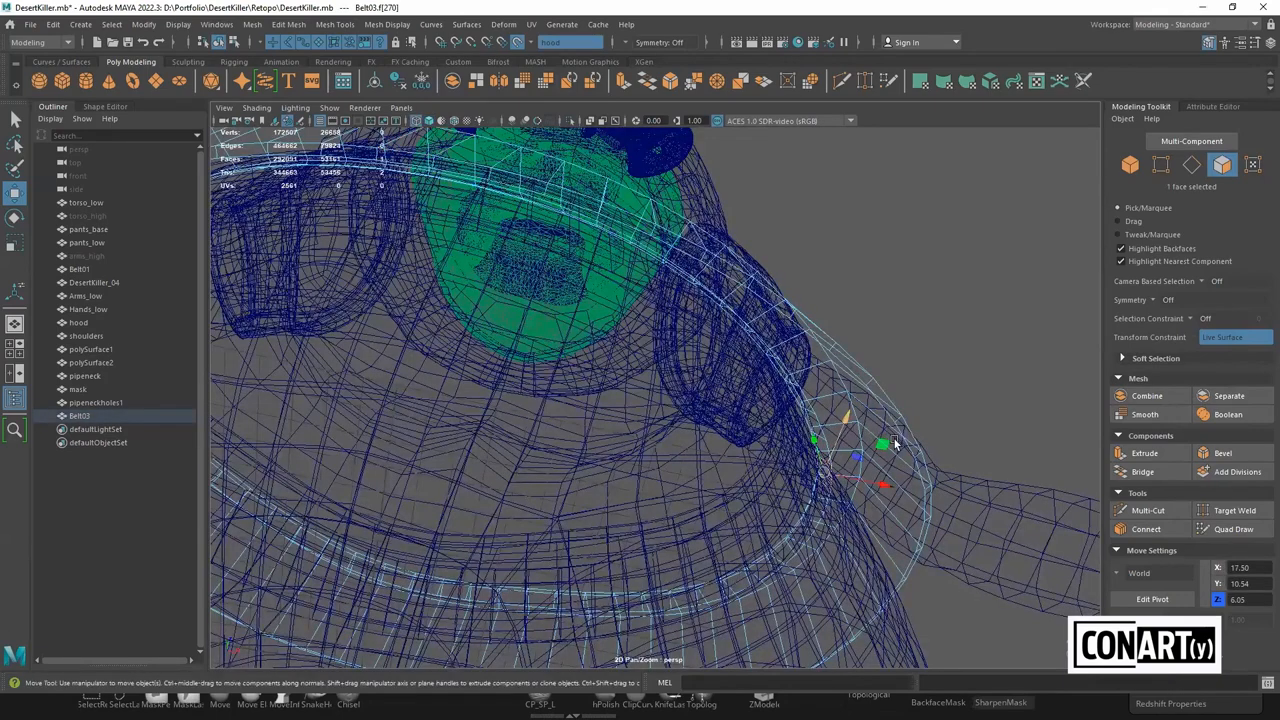
pyautogui.keyDown('alt'); pyautogui.moveTo(821, 517); pyautogui.dragTo(622, 477); pyautogui.keyUp('alt')
pyautogui.scroll(3, 709, 411)
pyautogui.scroll(-1, 688, 465)
pyautogui.keyDown('shift'); pyautogui.doubleClick(727, 446); pyautogui.keyUp('shift')
pyautogui.press('Delete')
# Restore the shaded display and select an edge loop on Belt03
pyautogui.keyDown('alt'); pyautogui.moveTo(708, 508); pyautogui.dragTo(511, 34); pyautogui.keyUp('alt')
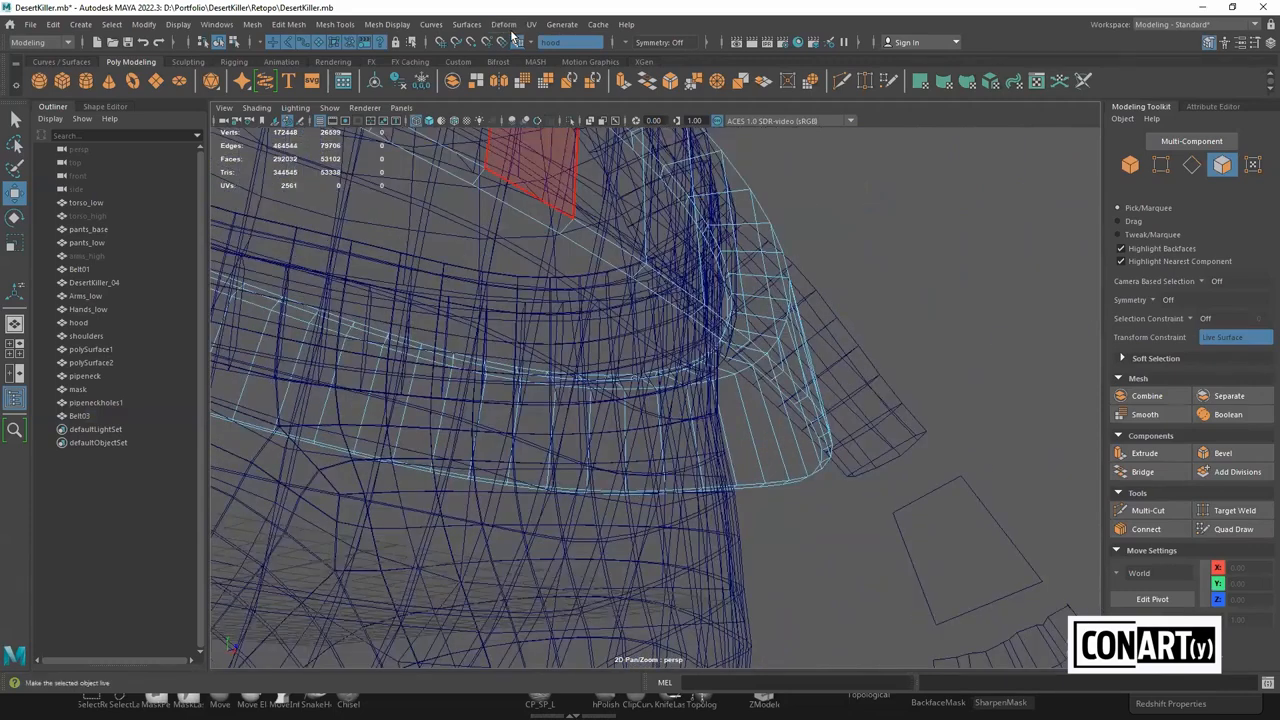
pyautogui.press('5')
pyautogui.moveTo(812, 378)
pyautogui.keyDown('alt'); pyautogui.mouseDown()
pyautogui.moveTo(746, 360)
pyautogui.moveTo(857, 283)
pyautogui.mouseUp(); pyautogui.keyUp('alt')
pyautogui.moveTo(857, 283); pyautogui.dragTo(880, 266, button='right')
pyautogui.keyDown('alt'); pyautogui.moveTo(881, 342); pyautogui.dragTo(820, 240); pyautogui.keyUp('alt')
pyautogui.moveTo(820, 240); pyautogui.dragTo(820, 197, button='right')
pyautogui.doubleClick(738, 302)
# Select a face on Belt03's inner side and examine the gap between the belt and the body from several angles
pyautogui.keyDown('alt'); pyautogui.moveTo(826, 345); pyautogui.dragTo(393, 340); pyautogui.keyUp('alt')
pyautogui.moveTo(393, 340); pyautogui.dragTo(527, 402, button='right')
pyautogui.click(557, 406)
pyautogui.keyDown('alt'); pyautogui.moveTo(516, 424); pyautogui.dragTo(880, 256); pyautogui.keyUp('alt')
pyautogui.scroll(4, 742, 426)
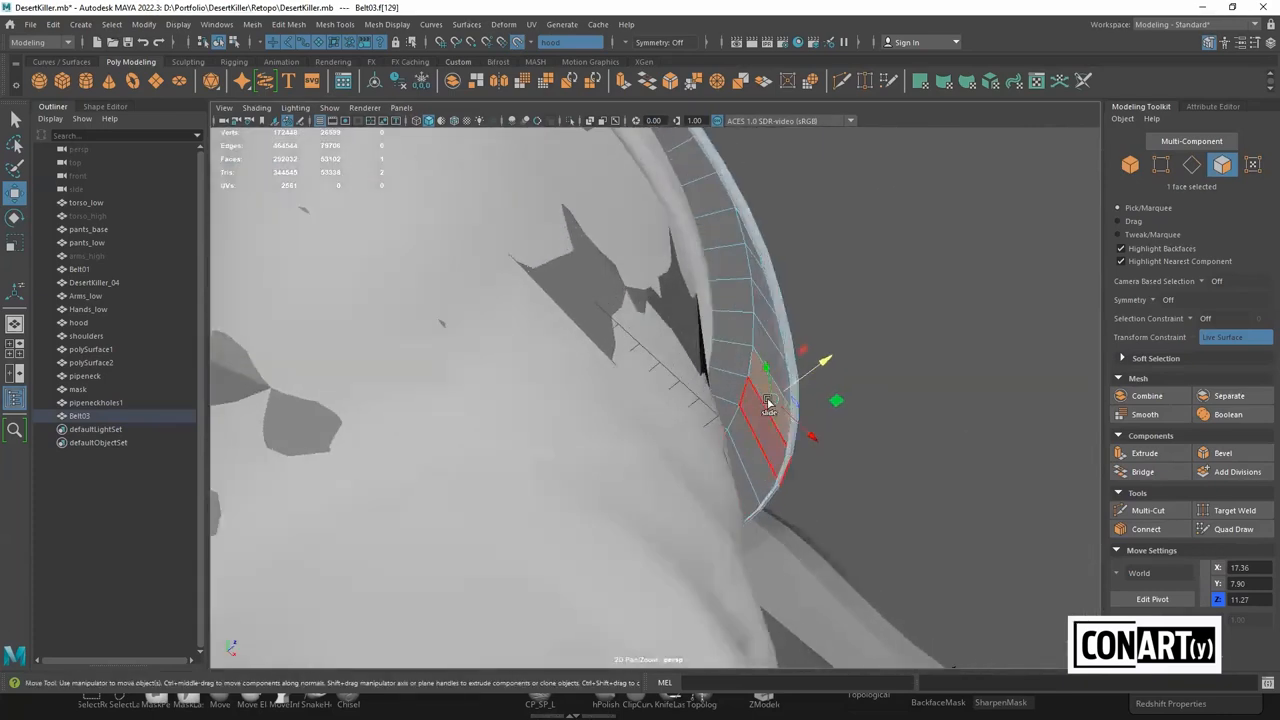
pyautogui.keyDown('alt'); pyautogui.moveTo(811, 443); pyautogui.dragTo(771, 394); pyautogui.keyUp('alt')
pyautogui.keyDown('alt'); pyautogui.moveTo(862, 400); pyautogui.dragTo(766, 383); pyautogui.keyUp('alt')
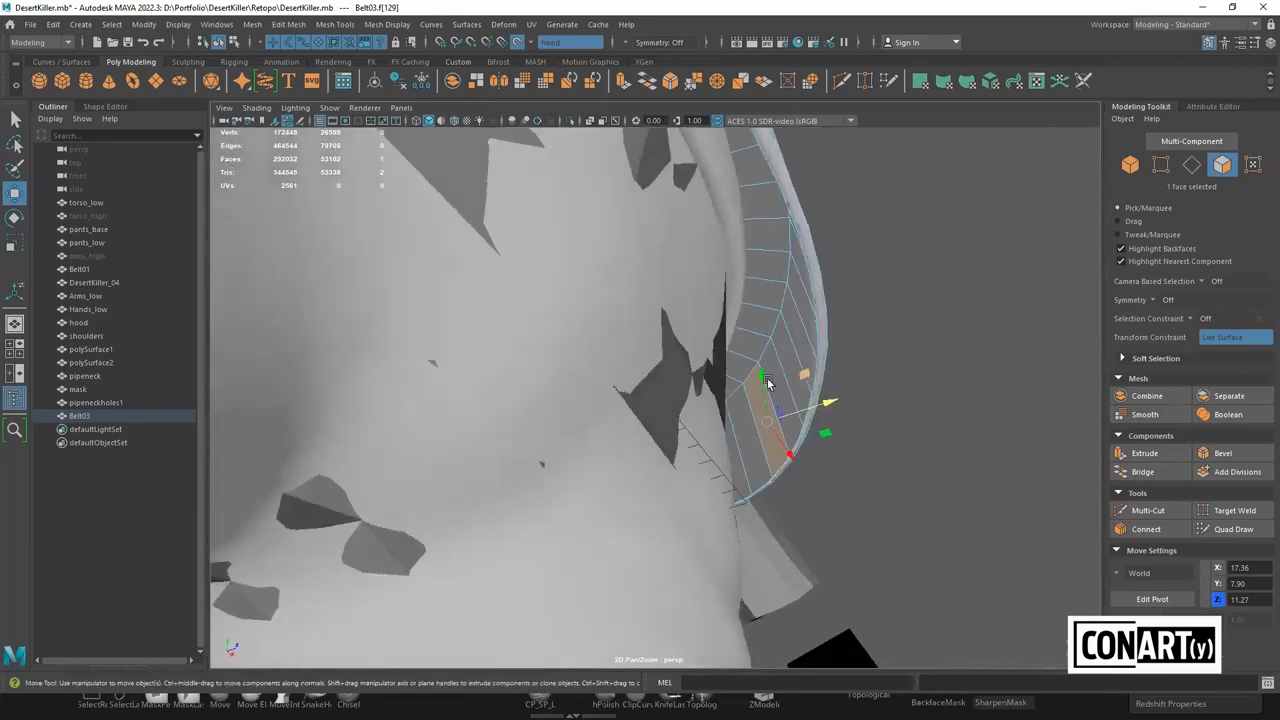
pyautogui.keyDown('alt'); pyautogui.moveTo(894, 357); pyautogui.dragTo(755, 332); pyautogui.keyUp('alt')
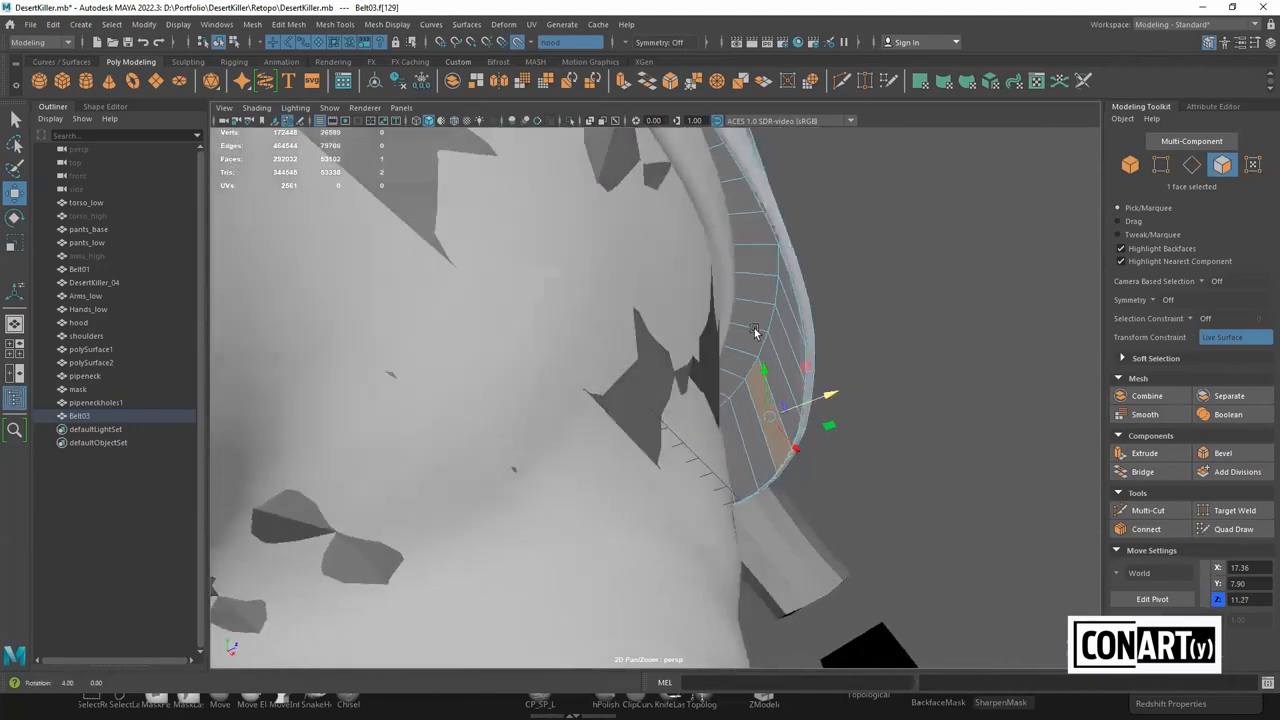
pyautogui.keyDown('alt'); pyautogui.moveTo(883, 330); pyautogui.dragTo(768, 407); pyautogui.keyUp('alt')
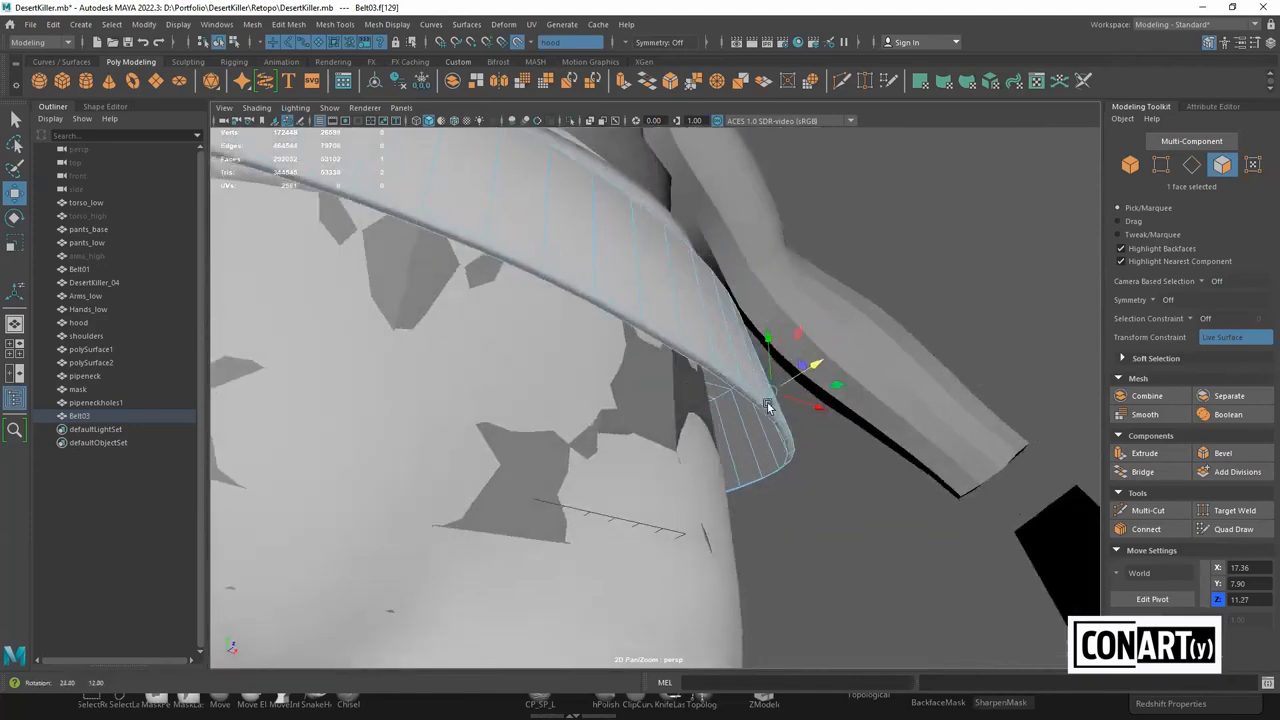
pyautogui.keyDown('alt'); pyautogui.moveTo(750, 523); pyautogui.dragTo(757, 440); pyautogui.keyUp('alt')
pyautogui.keyDown('alt'); pyautogui.moveTo(811, 517); pyautogui.dragTo(651, 504); pyautogui.keyUp('alt')
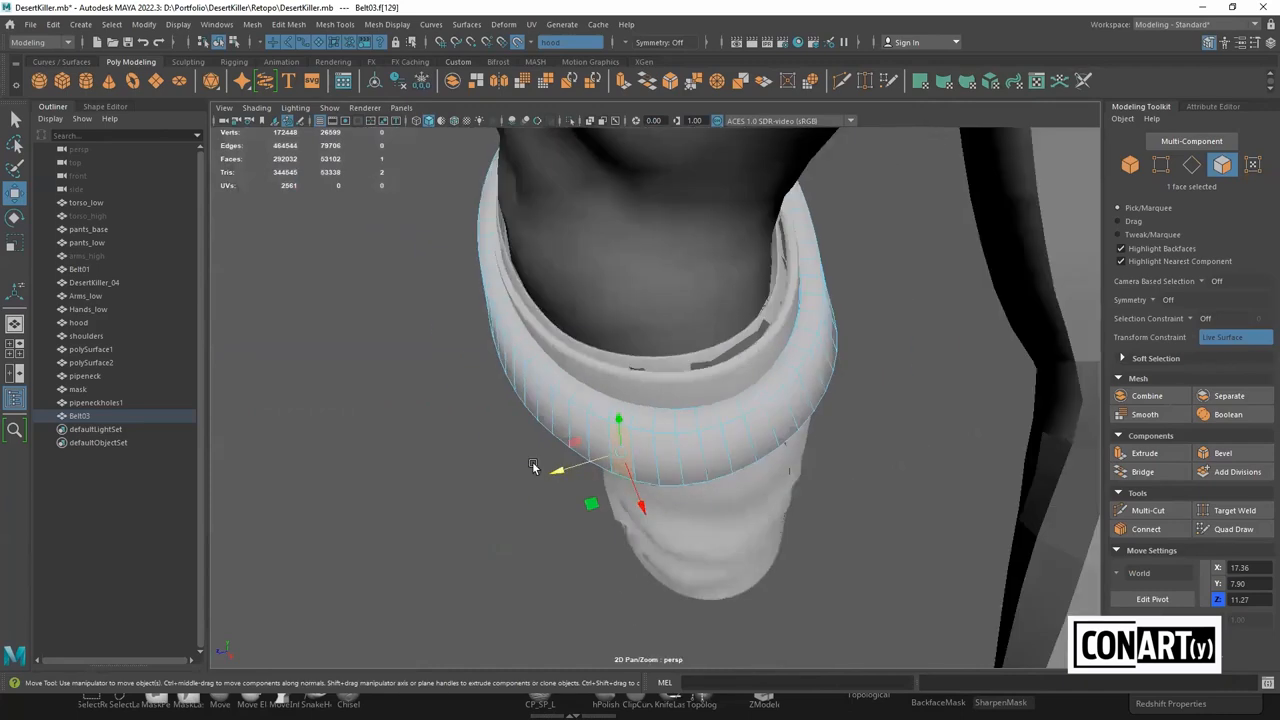
pyautogui.keyDown('alt'); pyautogui.moveTo(492, 498); pyautogui.dragTo(595, 438); pyautogui.keyUp('alt')
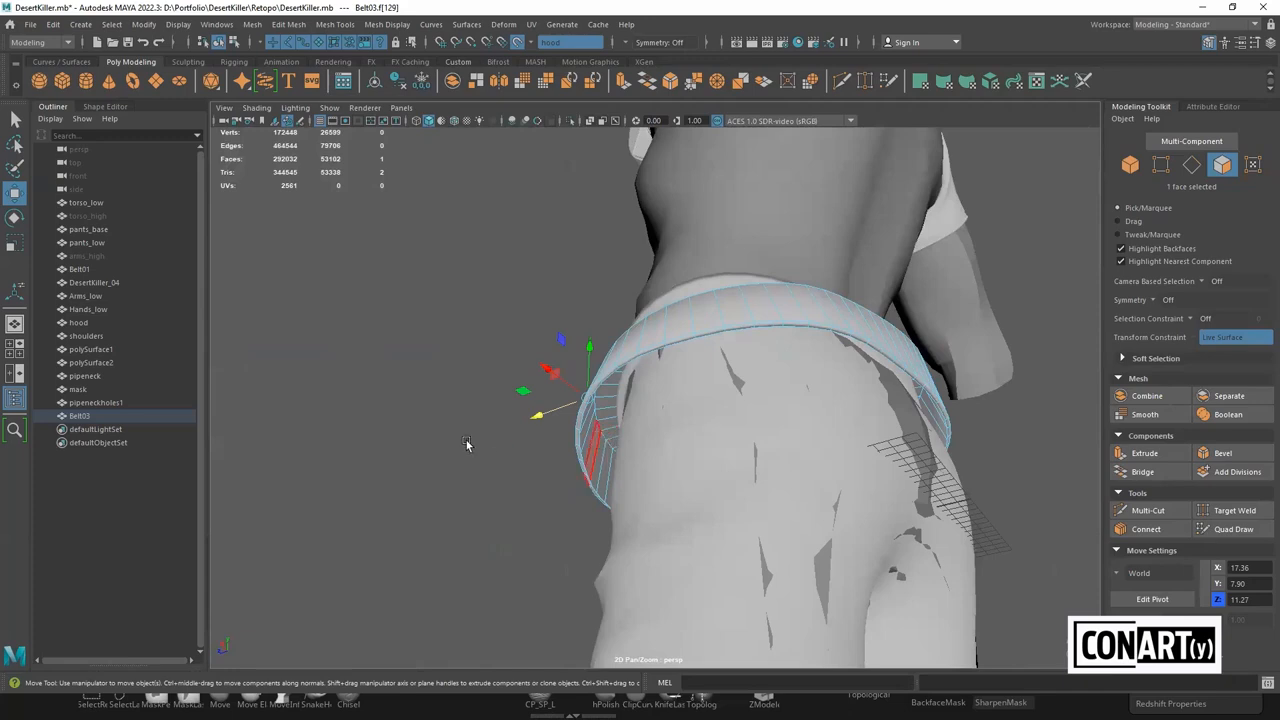
pyautogui.keyDown('alt'); pyautogui.moveTo(500, 449); pyautogui.dragTo(760, 429); pyautogui.keyUp('alt')
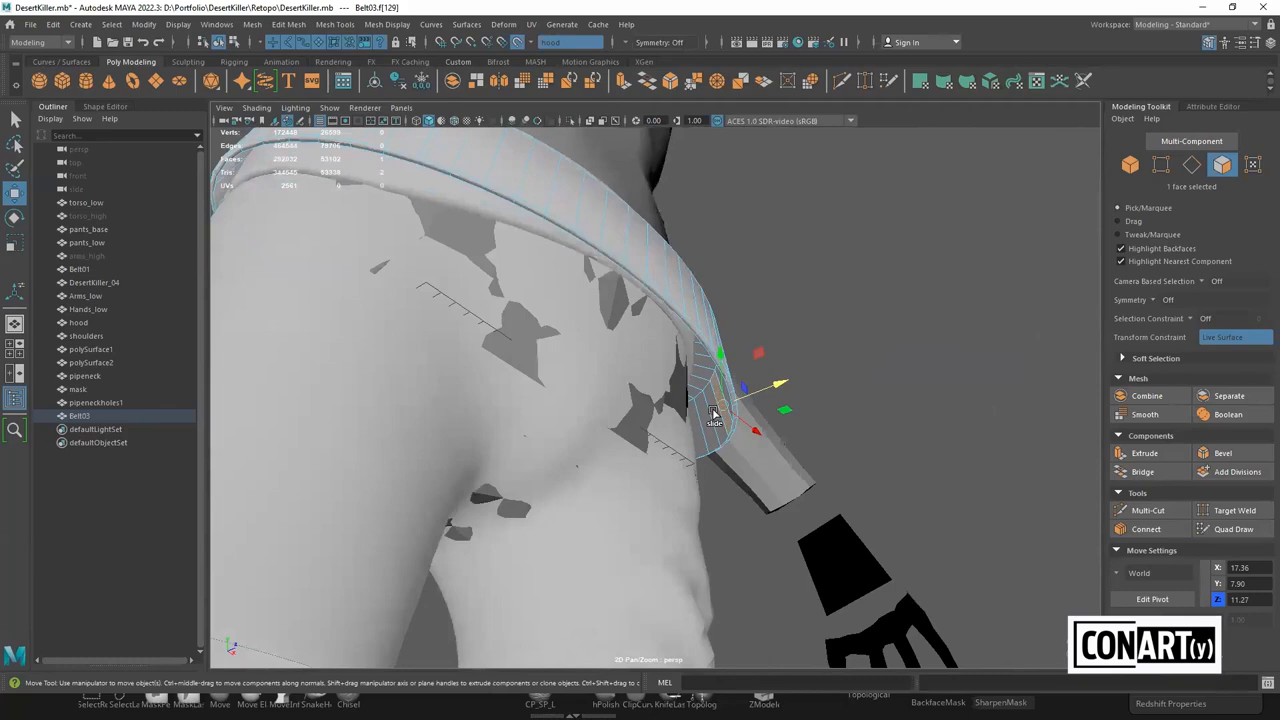
pyautogui.keyDown('alt'); pyautogui.moveTo(714, 418); pyautogui.dragTo(796, 389); pyautogui.keyUp('alt')
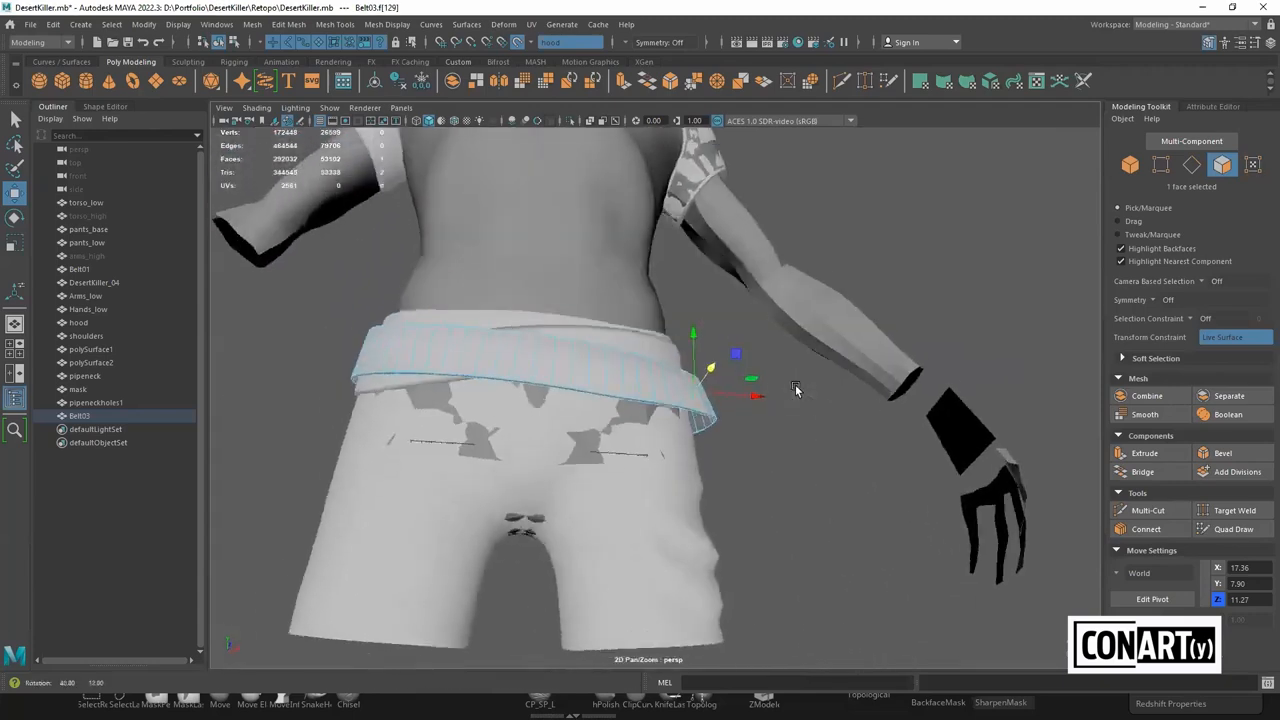
# Examine how Belt03 reads on the whole character from a distance and from the front
pyautogui.scroll(-8, 756, 420)
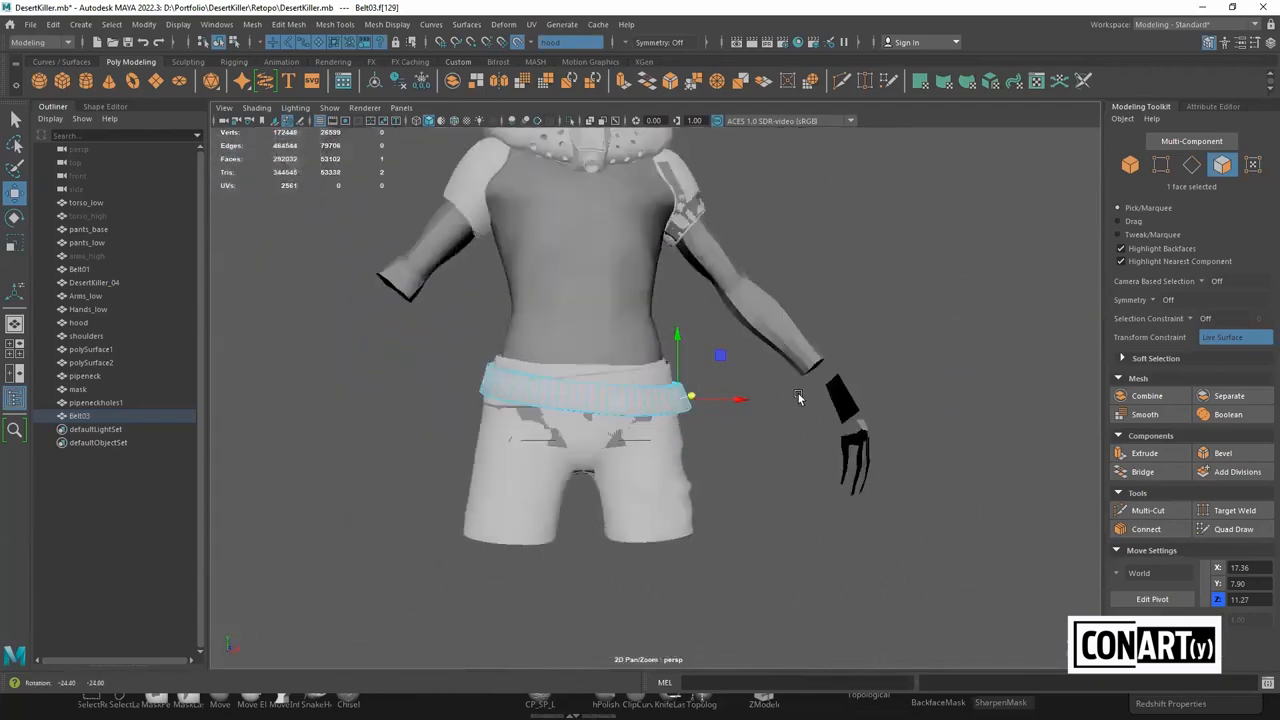
pyautogui.scroll(2, 798, 393)
pyautogui.scroll(-2, 798, 393)
pyautogui.keyDown('alt'); pyautogui.moveTo(826, 425); pyautogui.dragTo(769, 454); pyautogui.keyUp('alt')
pyautogui.scroll(3, 736, 453)
pyautogui.keyDown('alt'); pyautogui.moveTo(769, 454); pyautogui.dragTo(808, 543, button='middle'); pyautogui.keyUp('alt')
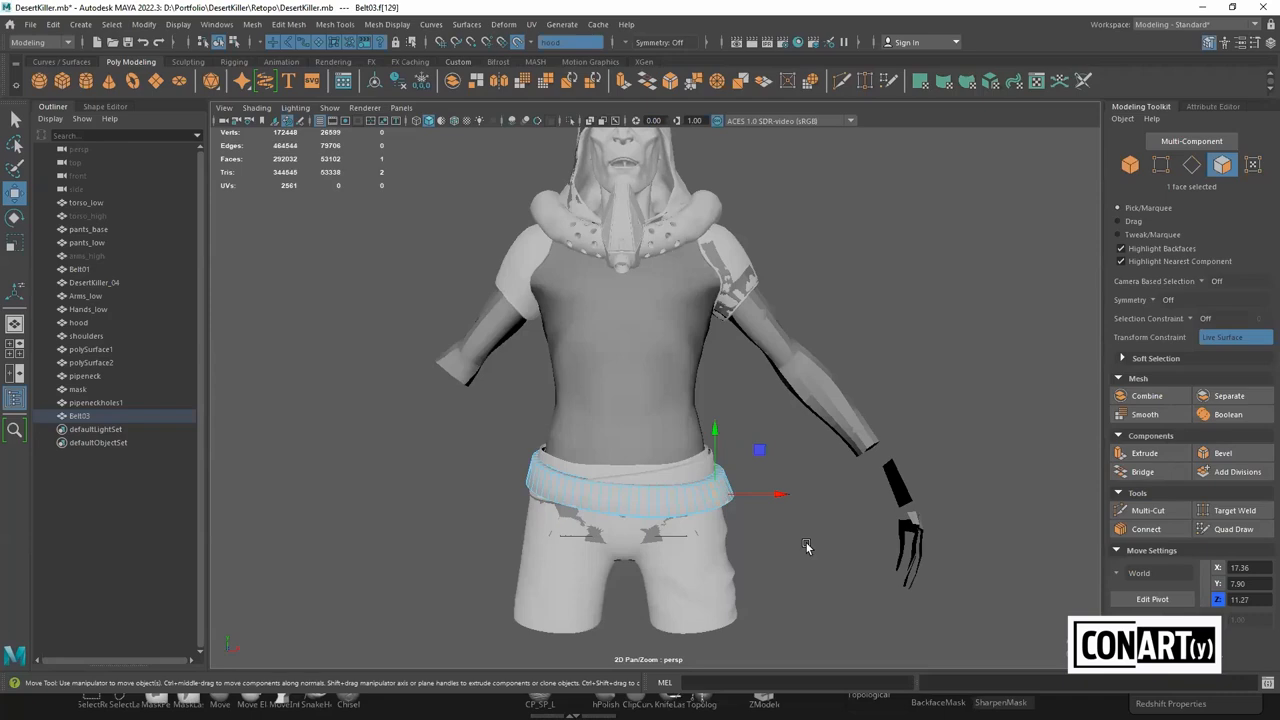
pyautogui.keyDown('alt'); pyautogui.moveTo(807, 547); pyautogui.dragTo(822, 501); pyautogui.keyUp('alt')
pyautogui.keyDown('alt'); pyautogui.moveTo(822, 501); pyautogui.dragTo(807, 563, button='right'); pyautogui.keyUp('alt')
pyautogui.keyDown('alt'); pyautogui.moveTo(807, 563); pyautogui.dragTo(825, 515); pyautogui.keyUp('alt')
pyautogui.scroll(-4, 835, 518)
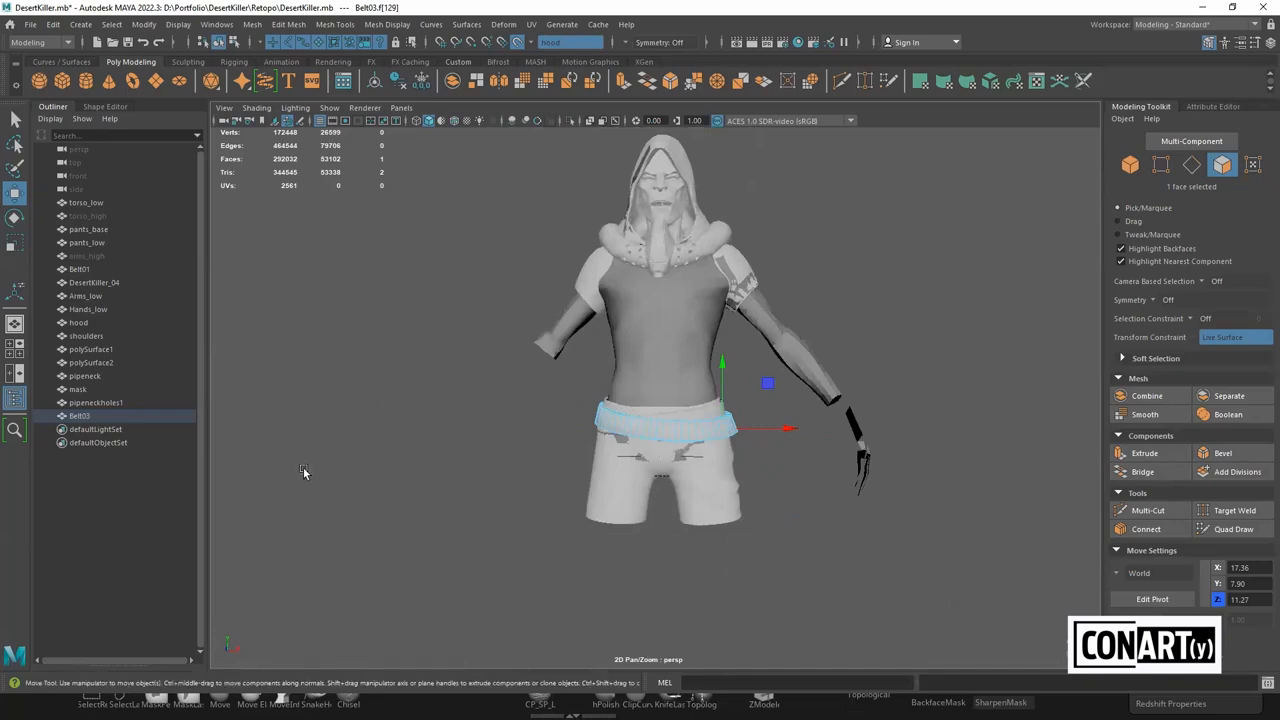
# Select Belt03 as an object, frame it and set it to edge selection with one front edge picked
pyautogui.click(79, 415)
pyautogui.press('f')
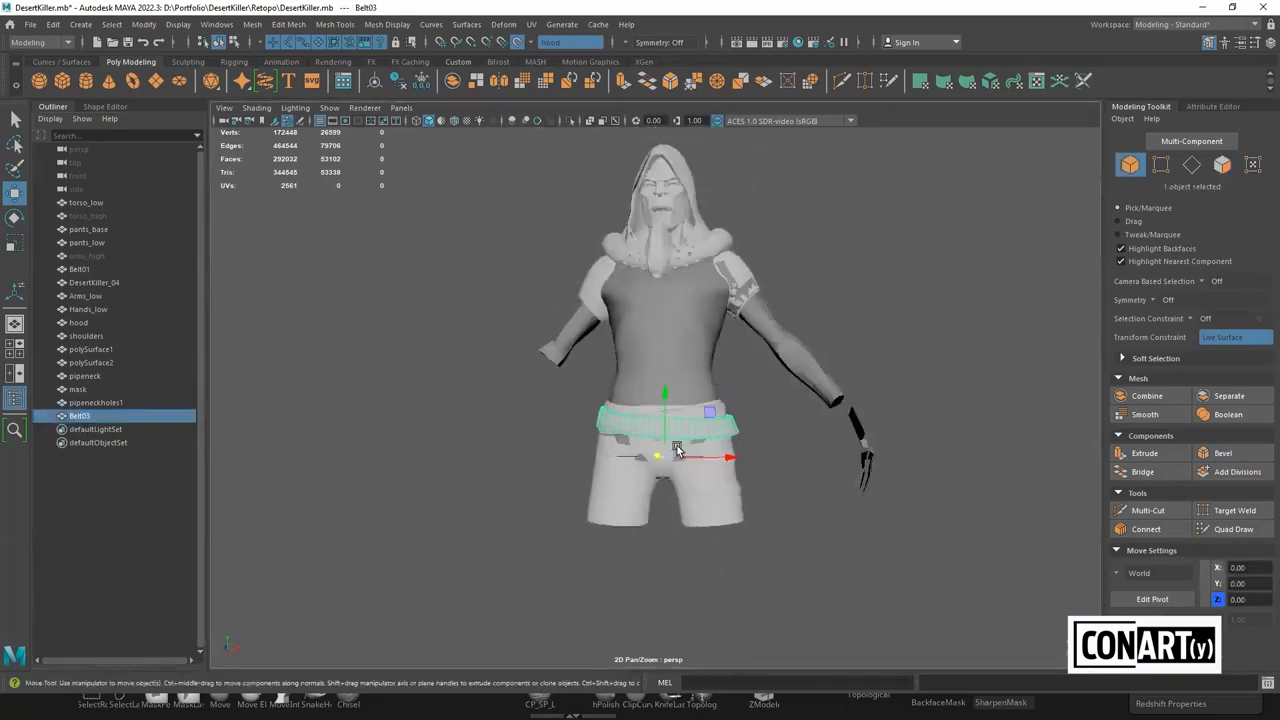
pyautogui.moveTo(329, 340); pyautogui.dragTo(328, 302, button='right')
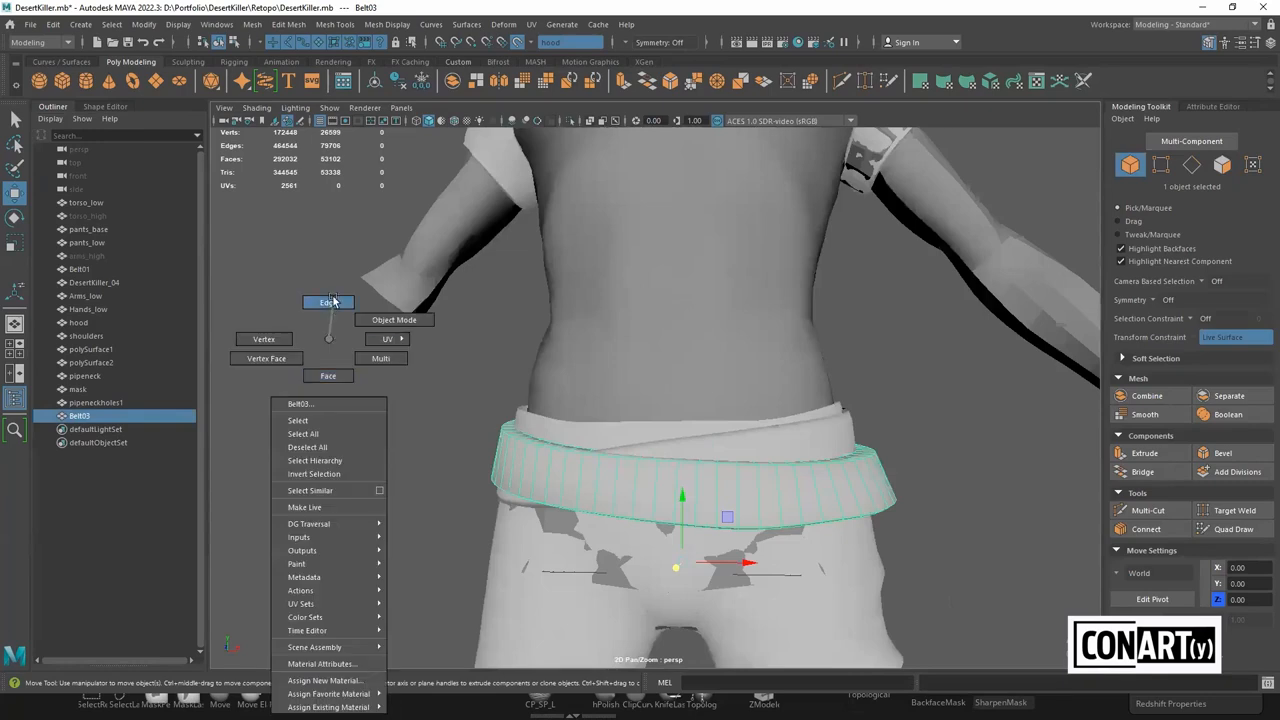
pyautogui.scroll(3, 520, 517)
pyautogui.doubleClick(537, 519)
pyautogui.click(537, 519)
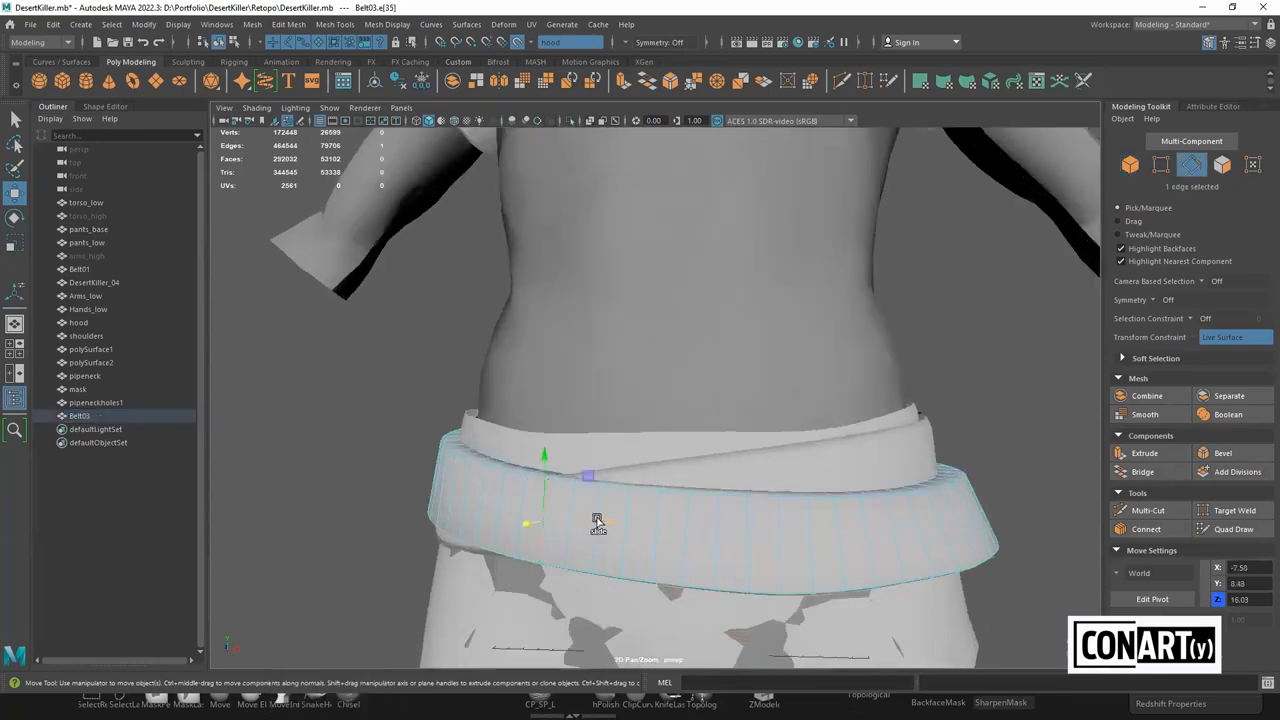
# Select alternate vertical edge loops across the front of Belt03 and delete them
pyautogui.moveTo(586, 517)
pyautogui.keyDown('alt'); pyautogui.mouseDown()
pyautogui.moveTo(579, 546)
pyautogui.moveTo(570, 540)
pyautogui.moveTo(643, 457)
pyautogui.moveTo(622, 500)
pyautogui.moveTo(586, 523)
pyautogui.mouseUp(); pyautogui.keyUp('alt')
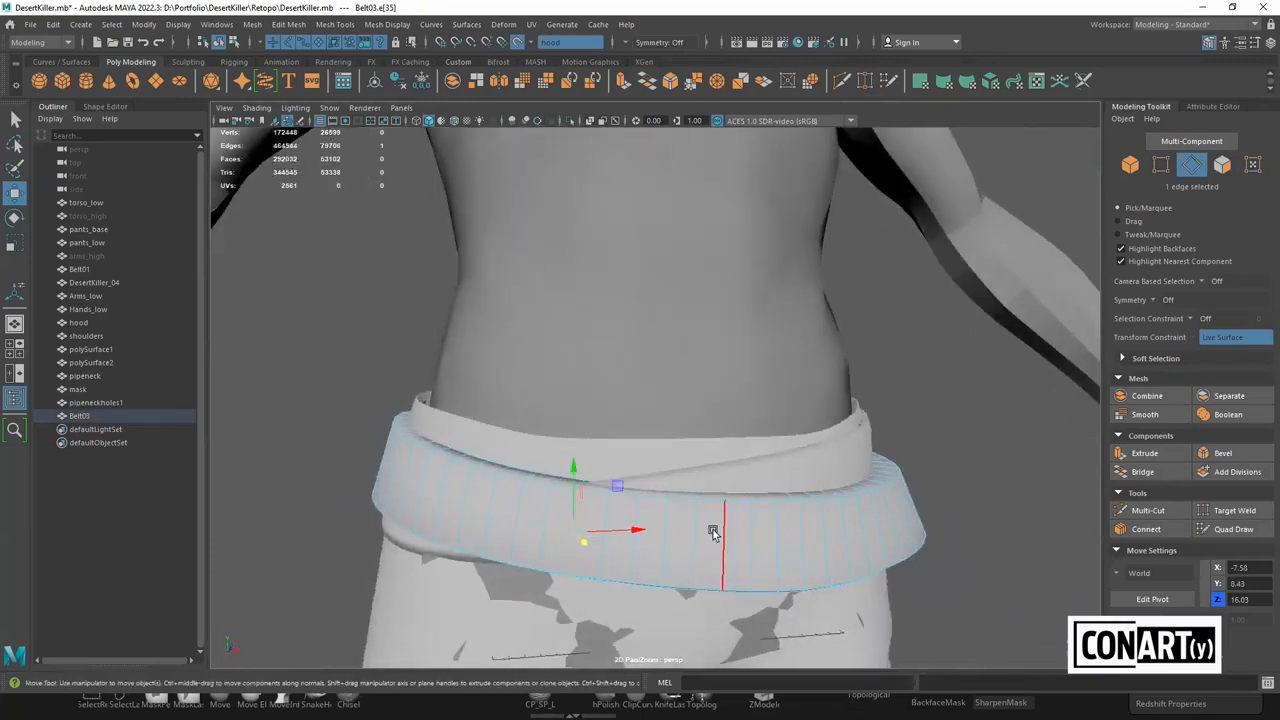
pyautogui.keyDown('alt'); pyautogui.moveTo(651, 509); pyautogui.dragTo(626, 502); pyautogui.keyUp('alt')
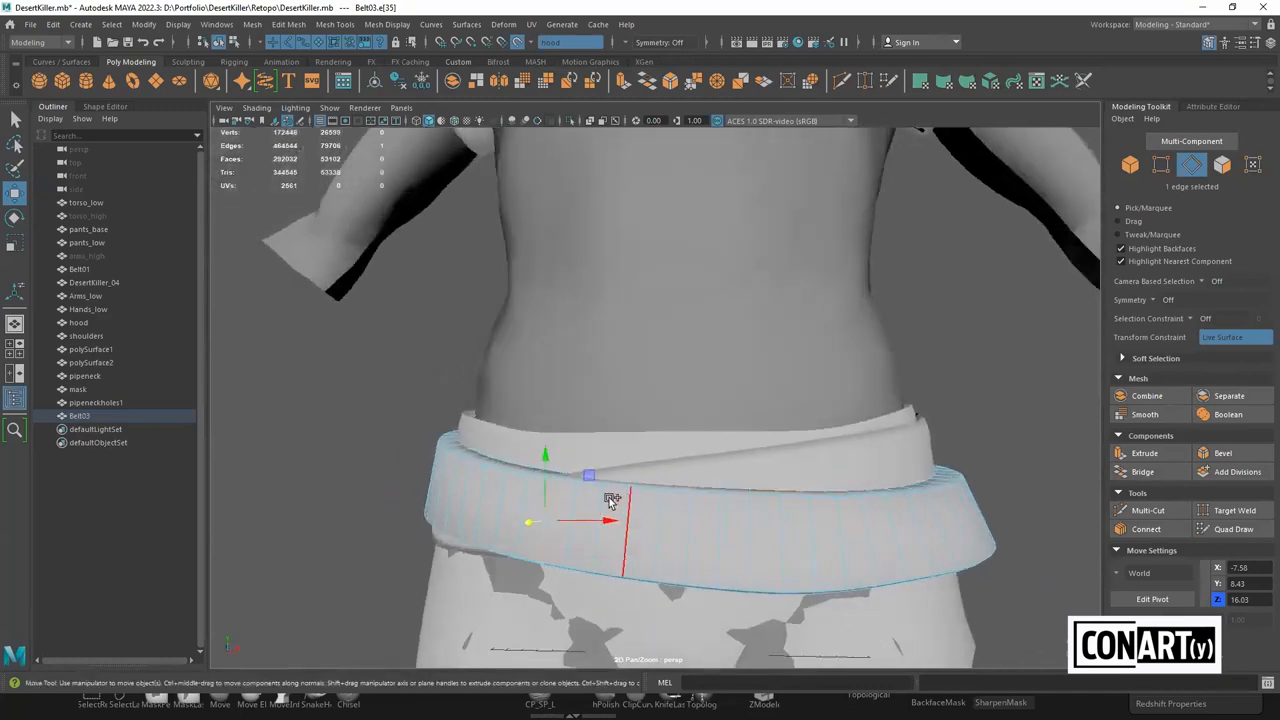
pyautogui.keyDown('shift'); pyautogui.click(602, 505); pyautogui.keyUp('shift')
pyautogui.keyDown('shift'); pyautogui.click(571, 508); pyautogui.keyUp('shift')
pyautogui.doubleClick(551, 512)
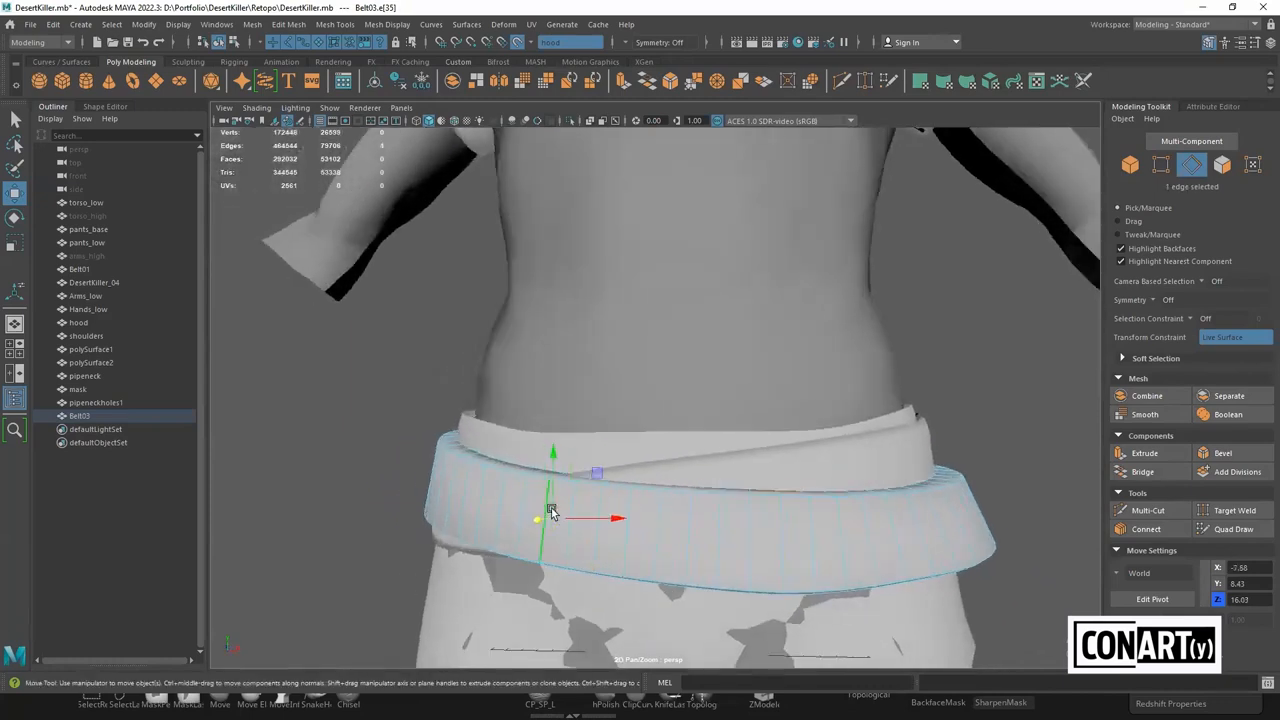
pyautogui.keyDown('shift'); pyautogui.doubleClick(600, 551); pyautogui.keyUp('shift')
pyautogui.keyDown('shift'); pyautogui.doubleClick(663, 559); pyautogui.keyUp('shift')
pyautogui.keyDown('shift'); pyautogui.doubleClick(781, 549); pyautogui.keyUp('shift')
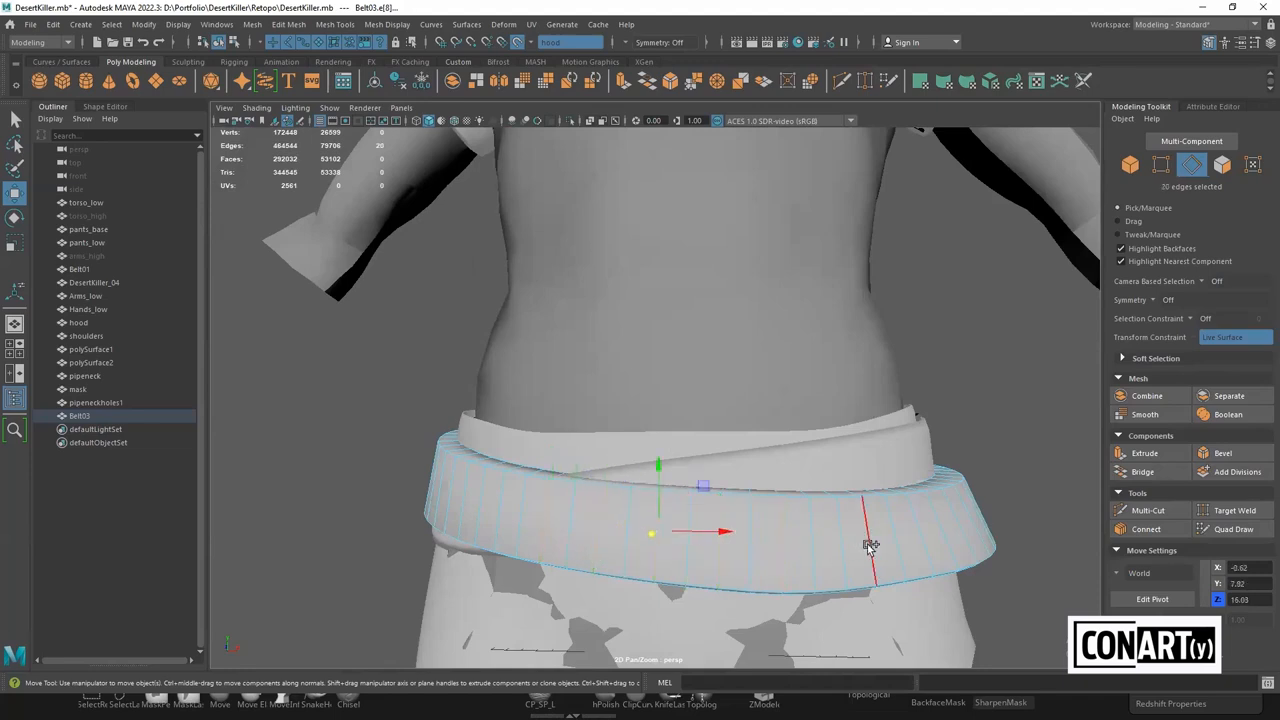
pyautogui.keyDown('shift'); pyautogui.doubleClick(940, 528); pyautogui.keyUp('shift')
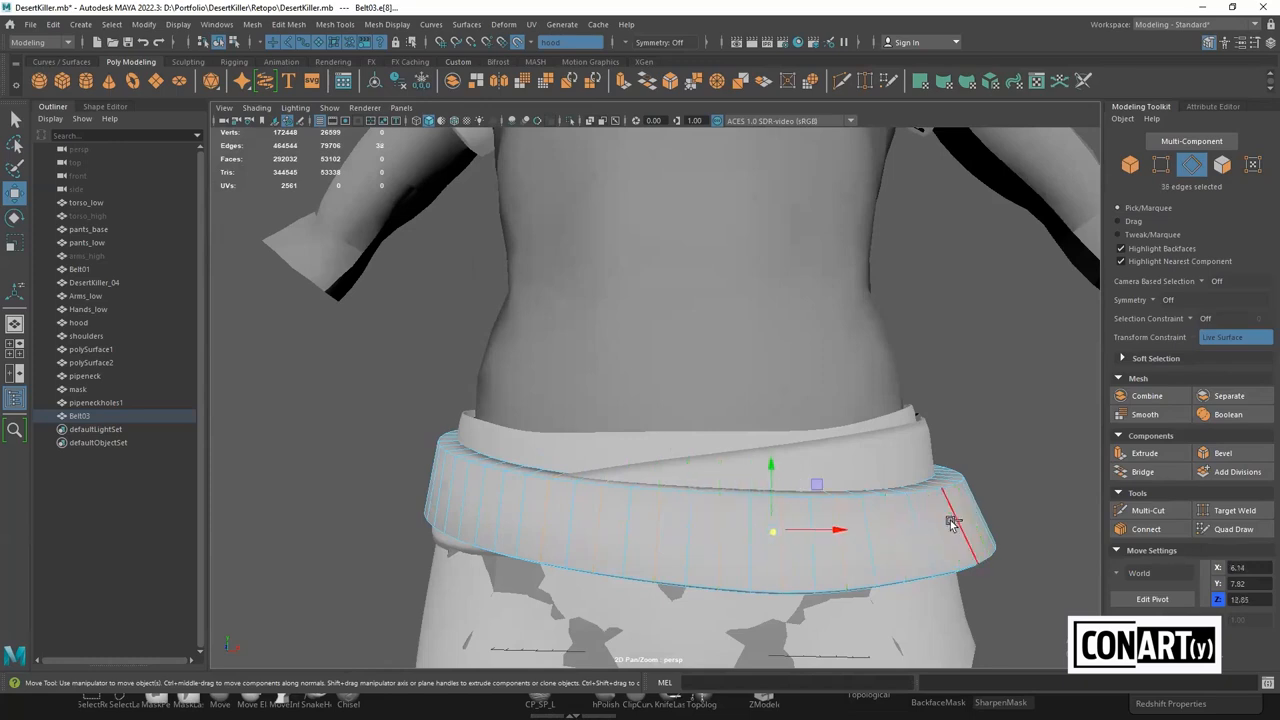
pyautogui.hotkey('ctrl', 'Delete')
pyautogui.keyDown('alt'); pyautogui.moveTo(931, 529); pyautogui.dragTo(907, 540); pyautogui.keyUp('alt')
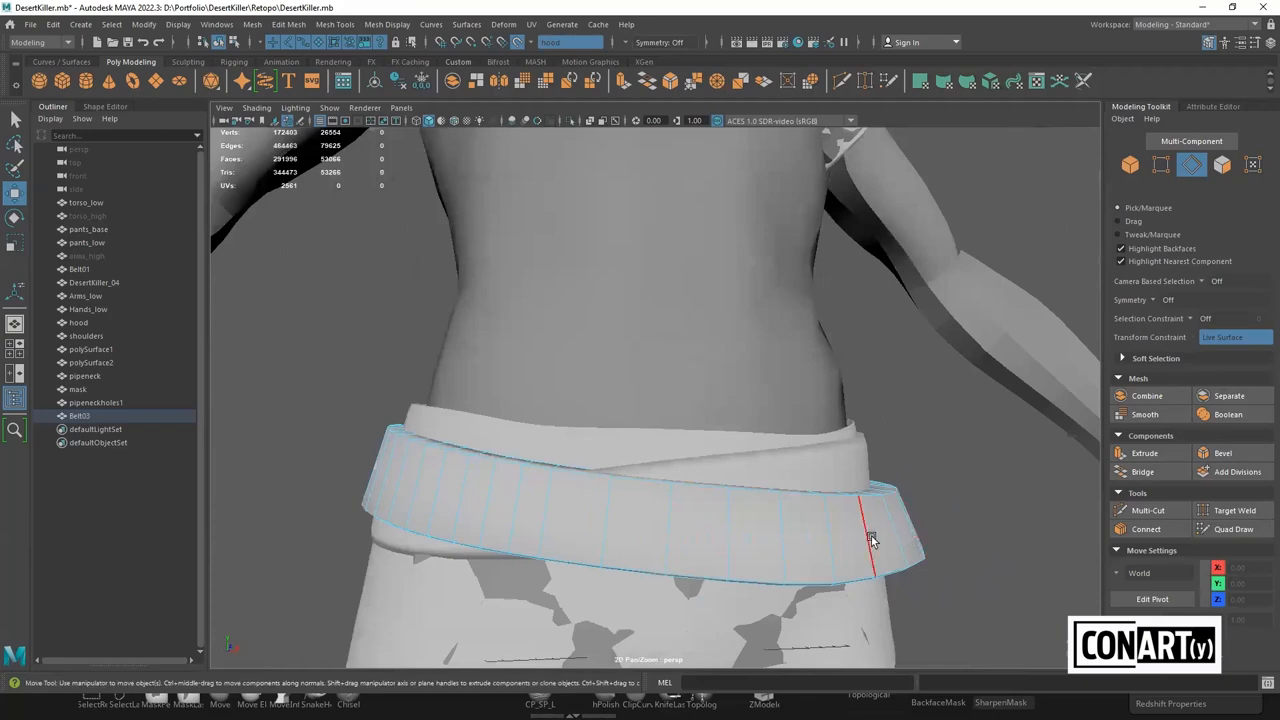
# Select Belt03's ring of vertical edges and connect it with one segment at 0.50 slide
pyautogui.doubleClick(542, 513)
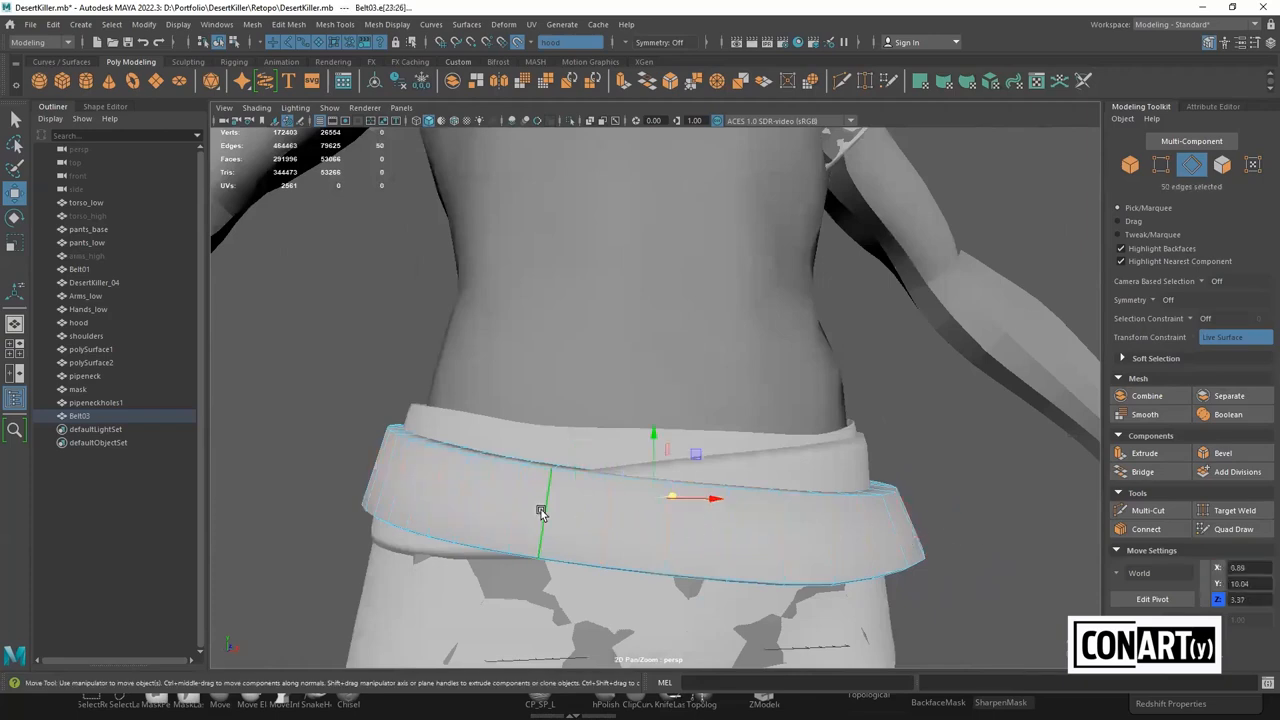
pyautogui.click(1146, 529)
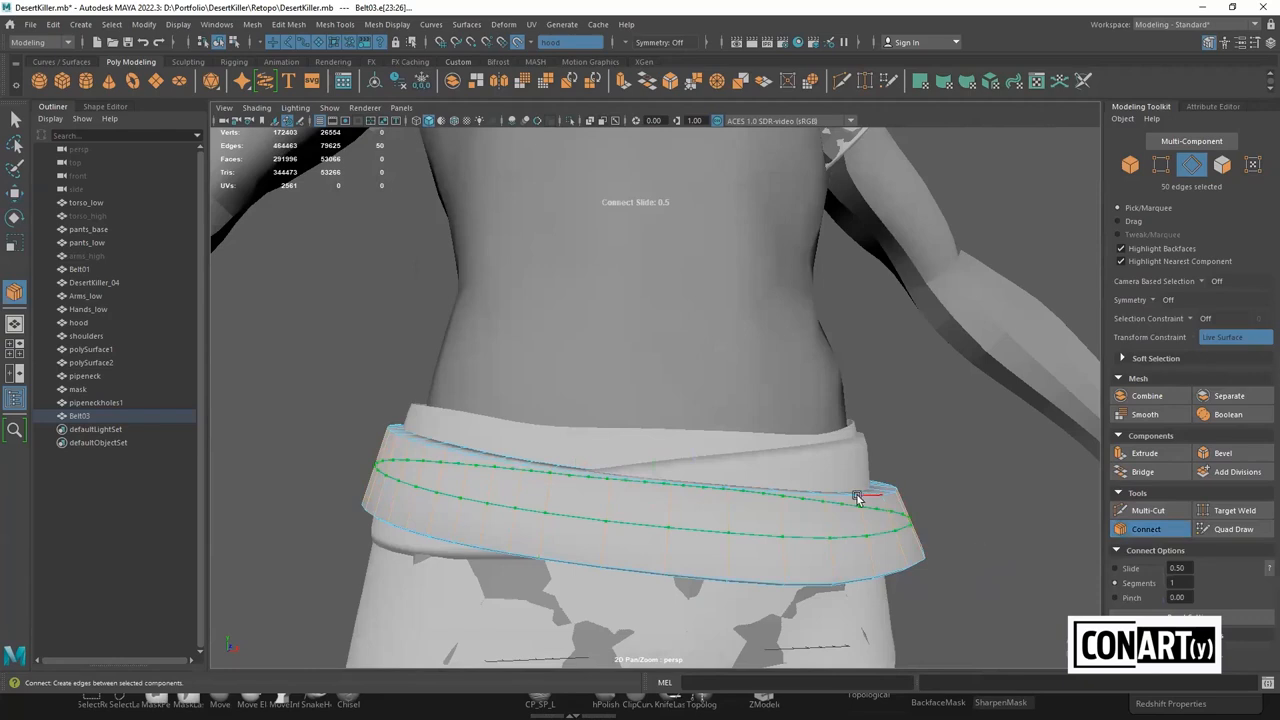
pyautogui.press('w')
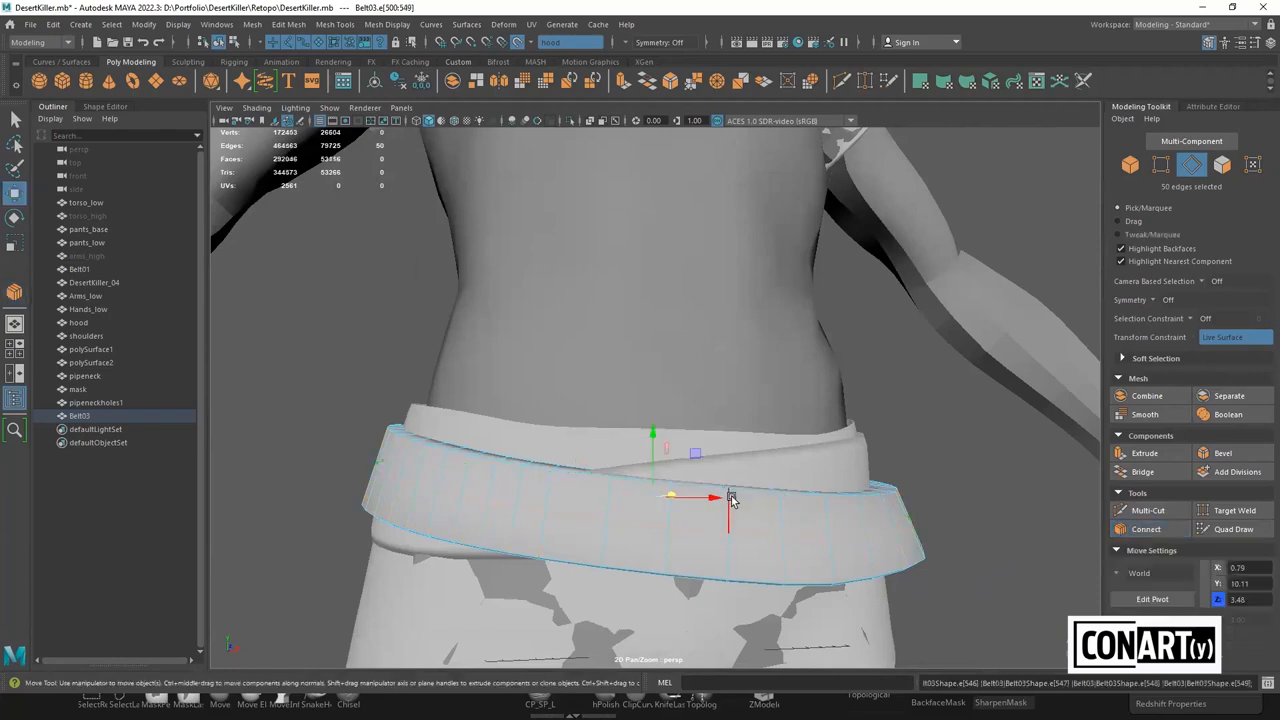
# Try hiding every object except Belt03, and undo that together with the connected edge loop
pyautogui.click(317, 334)
pyautogui.click(92, 402)
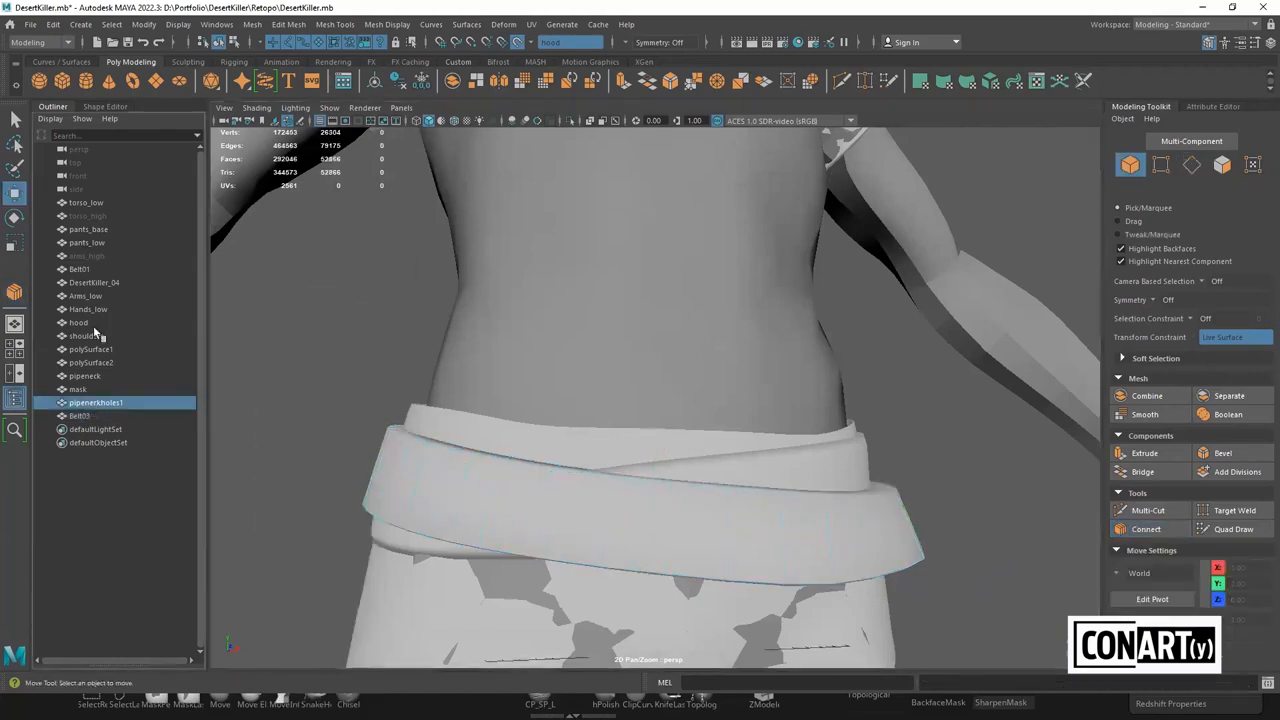
pyautogui.keyDown('shift'); pyautogui.click(98, 204); pyautogui.keyUp('shift')
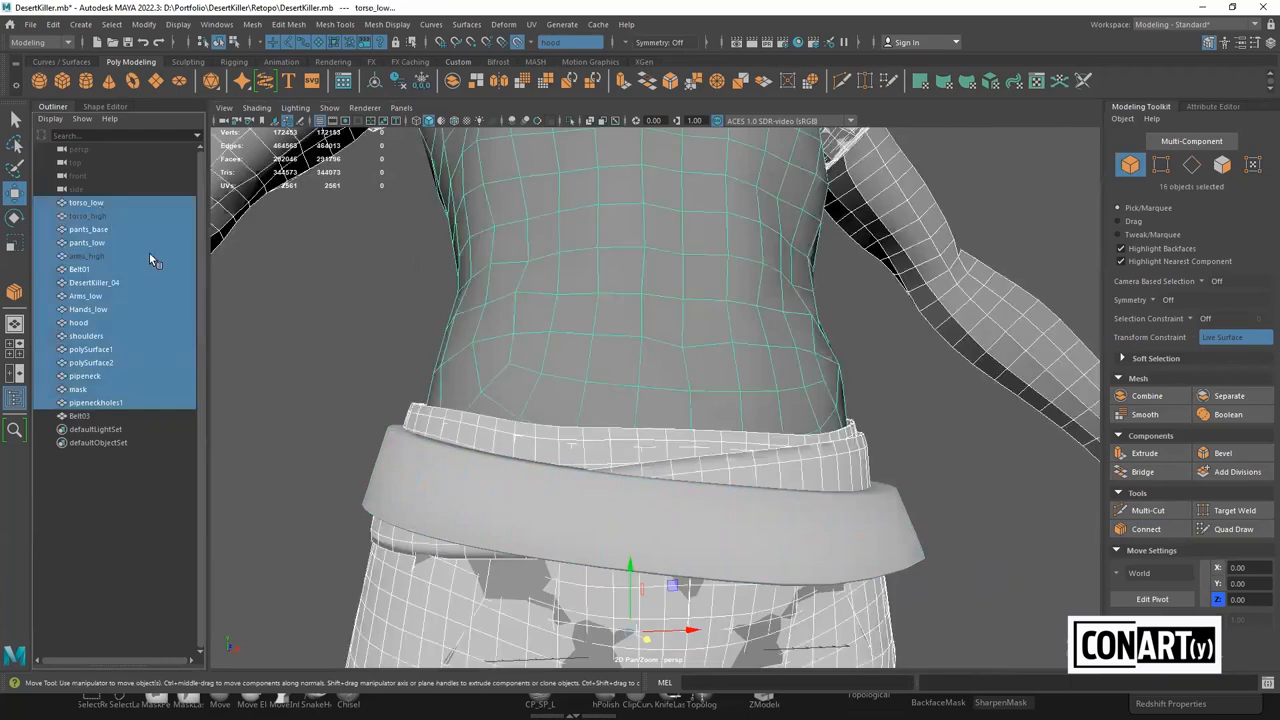
pyautogui.hotkey('ctrl', 'h')
pyautogui.hotkey('ctrl', 'z')
pyautogui.hotkey('ctrl', 'z')
pyautogui.hotkey('ctrl', 'z')
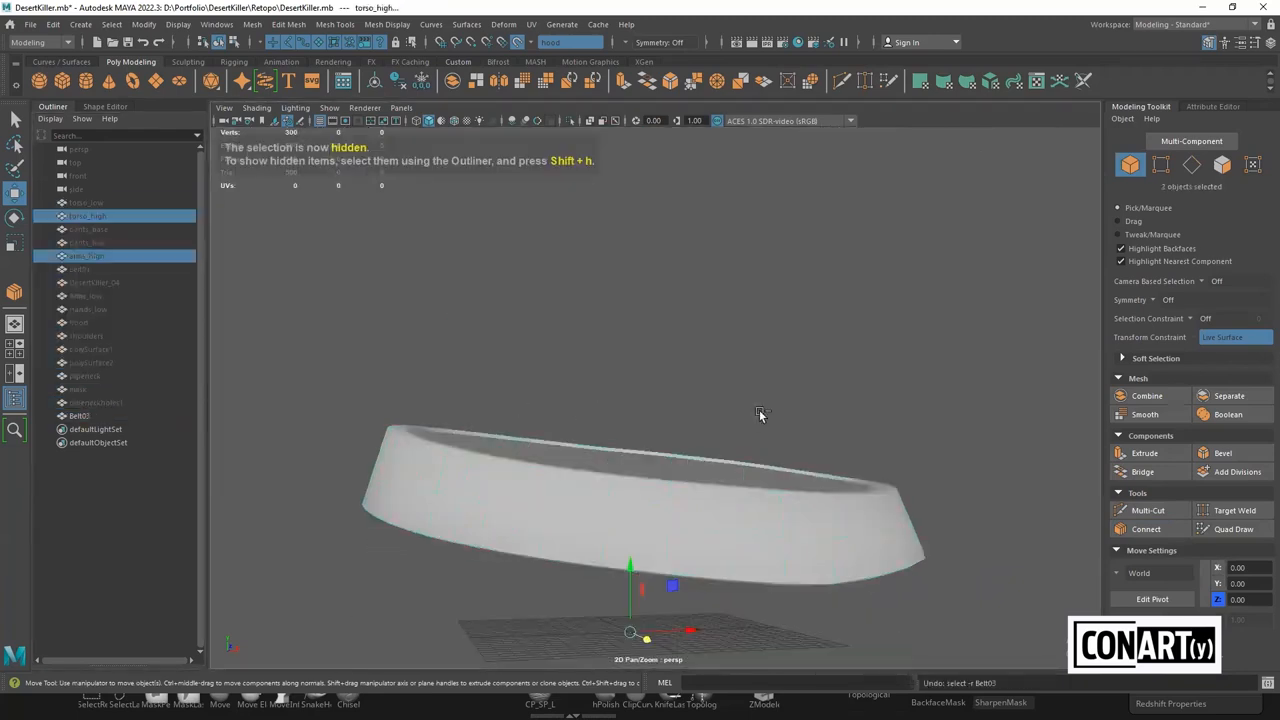
pyautogui.hotkey('ctrl', 'z')
pyautogui.hotkey('ctrl', 'z')
pyautogui.hotkey('ctrl', 'z')
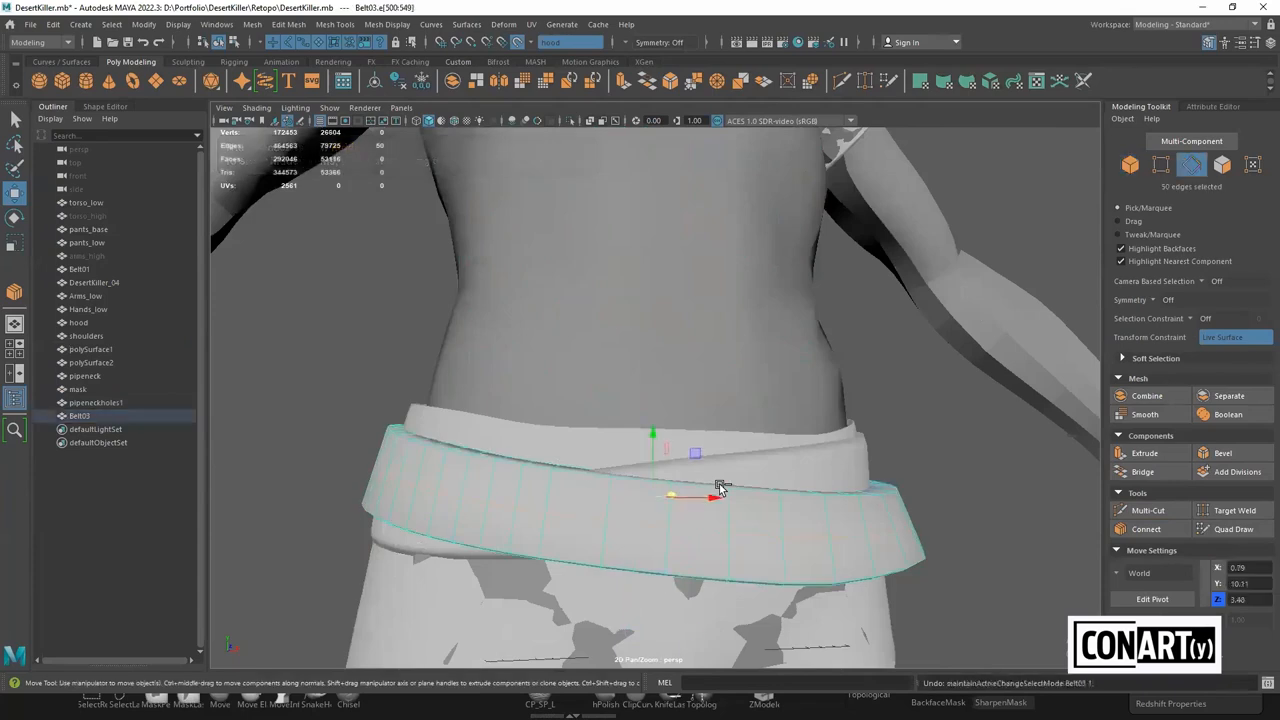
# Hide all objects from torso_low through pipeneckholes1, leaving only Belt03 displayed
pyautogui.click(133, 400)
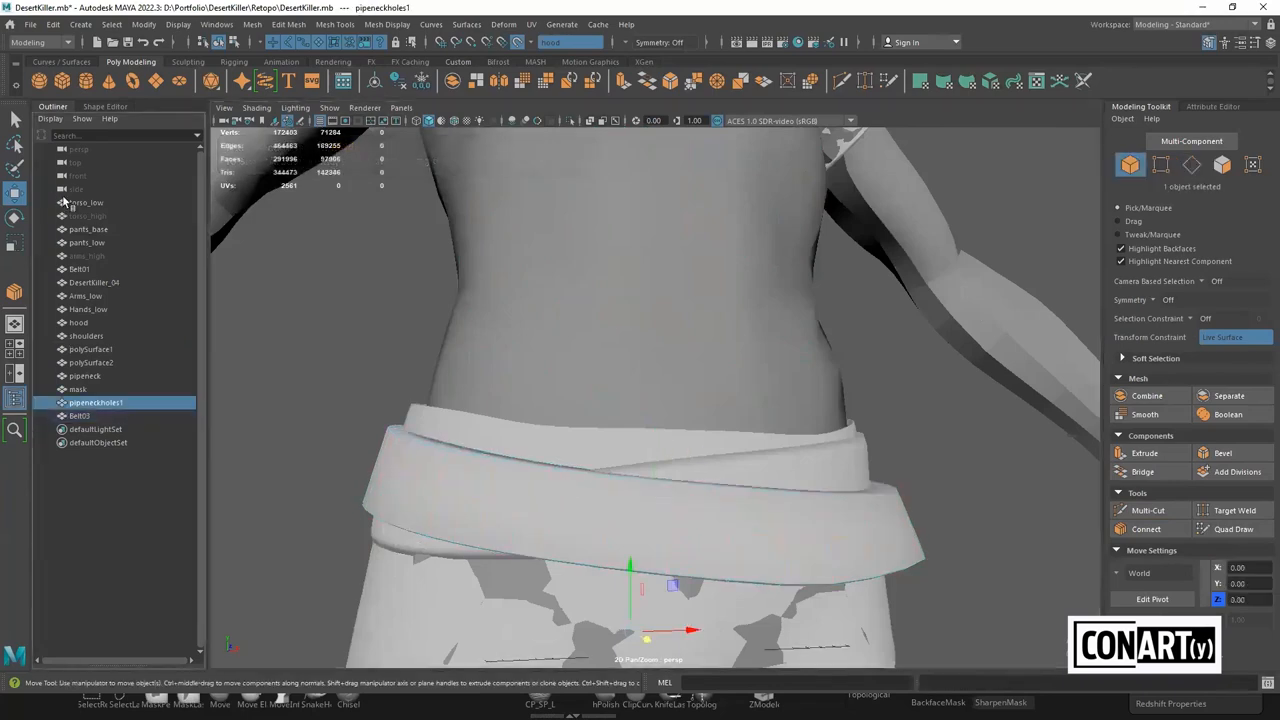
pyautogui.keyDown('shift'); pyautogui.click(64, 203); pyautogui.keyUp('shift')
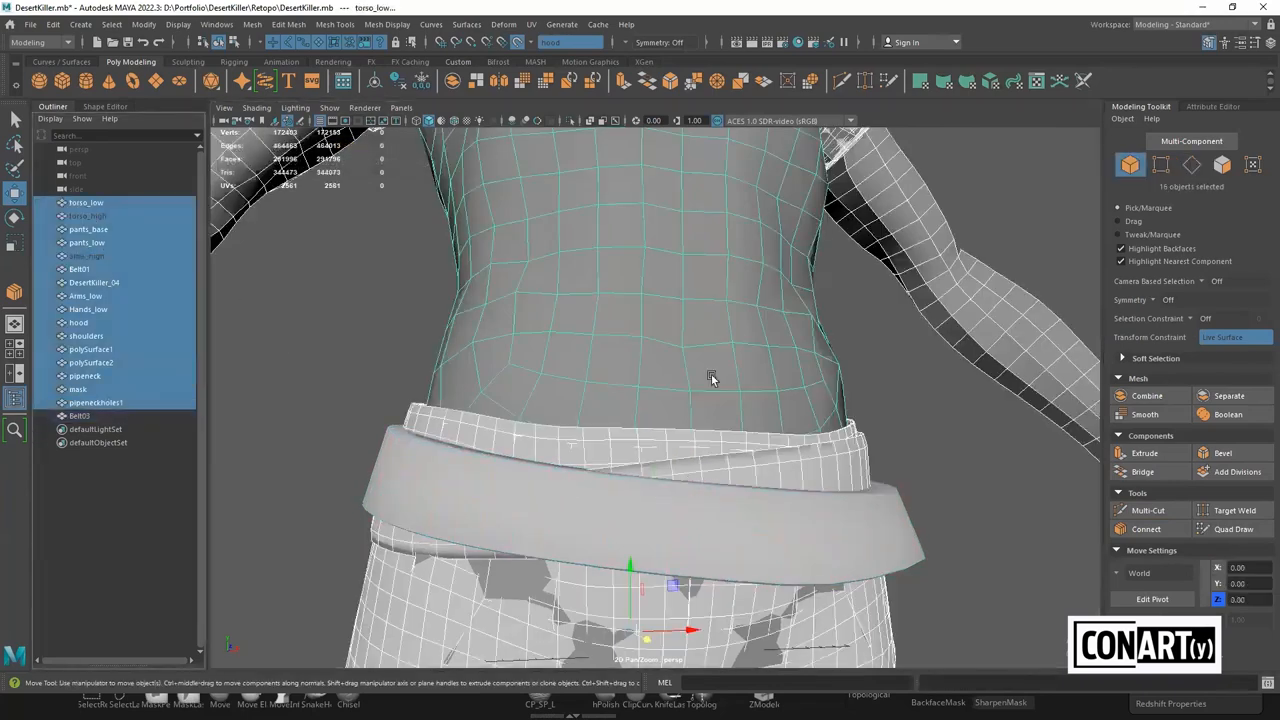
pyautogui.hotkey('ctrl', 'h')
pyautogui.keyDown('alt'); pyautogui.moveTo(369, 234); pyautogui.dragTo(362, 258, button='middle'); pyautogui.keyUp('alt')
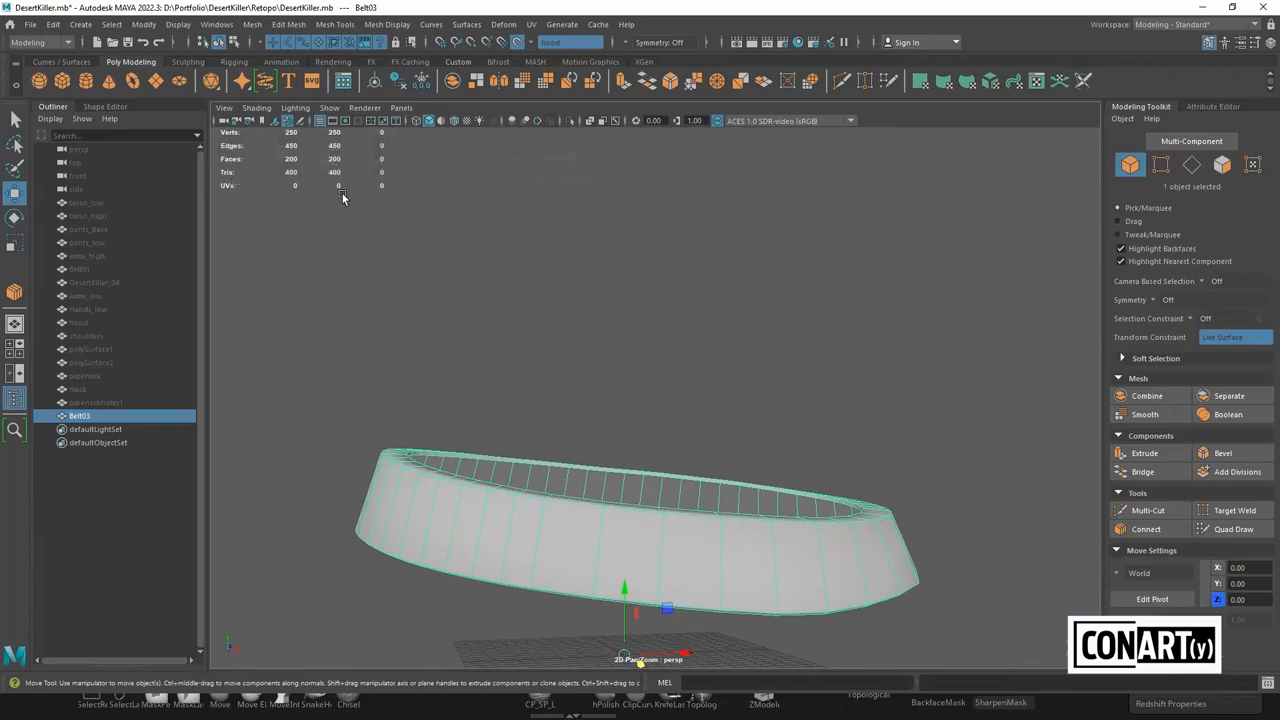
pyautogui.keyDown('alt'); pyautogui.moveTo(656, 472); pyautogui.dragTo(658, 410, button='middle'); pyautogui.keyUp('alt')
pyautogui.scroll(-1, 638, 301)
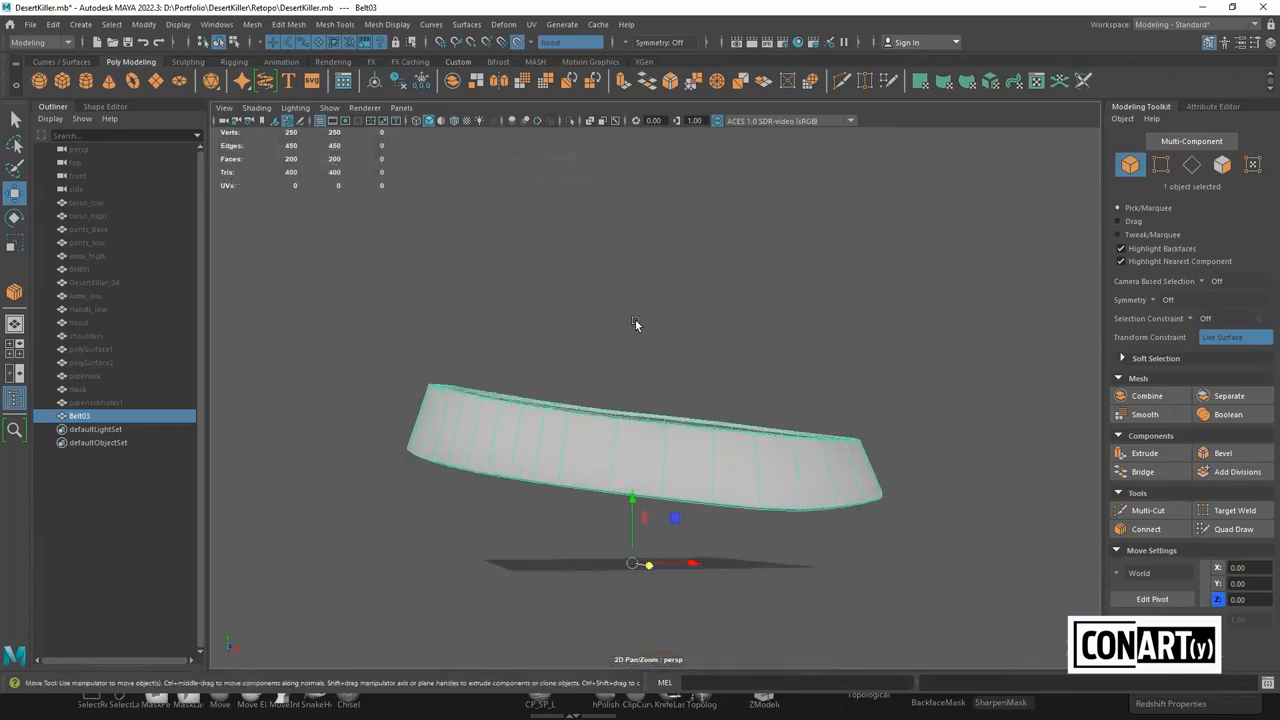
# Add an edge loop around the middle of the isolated Belt03 by connecting its ring of vertical edges
pyautogui.moveTo(602, 457); pyautogui.dragTo(603, 459, button='right')
pyautogui.click(605, 459)
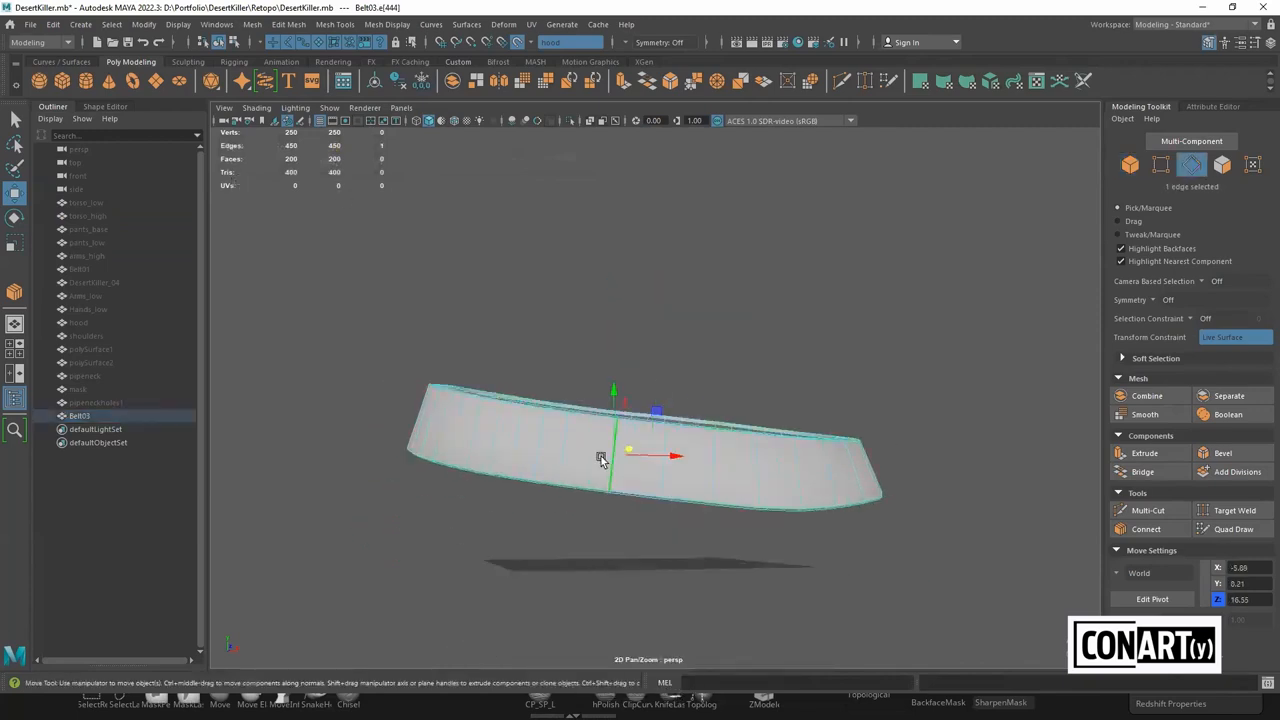
pyautogui.keyDown('shift'); pyautogui.doubleClick(570, 456); pyautogui.keyUp('shift')
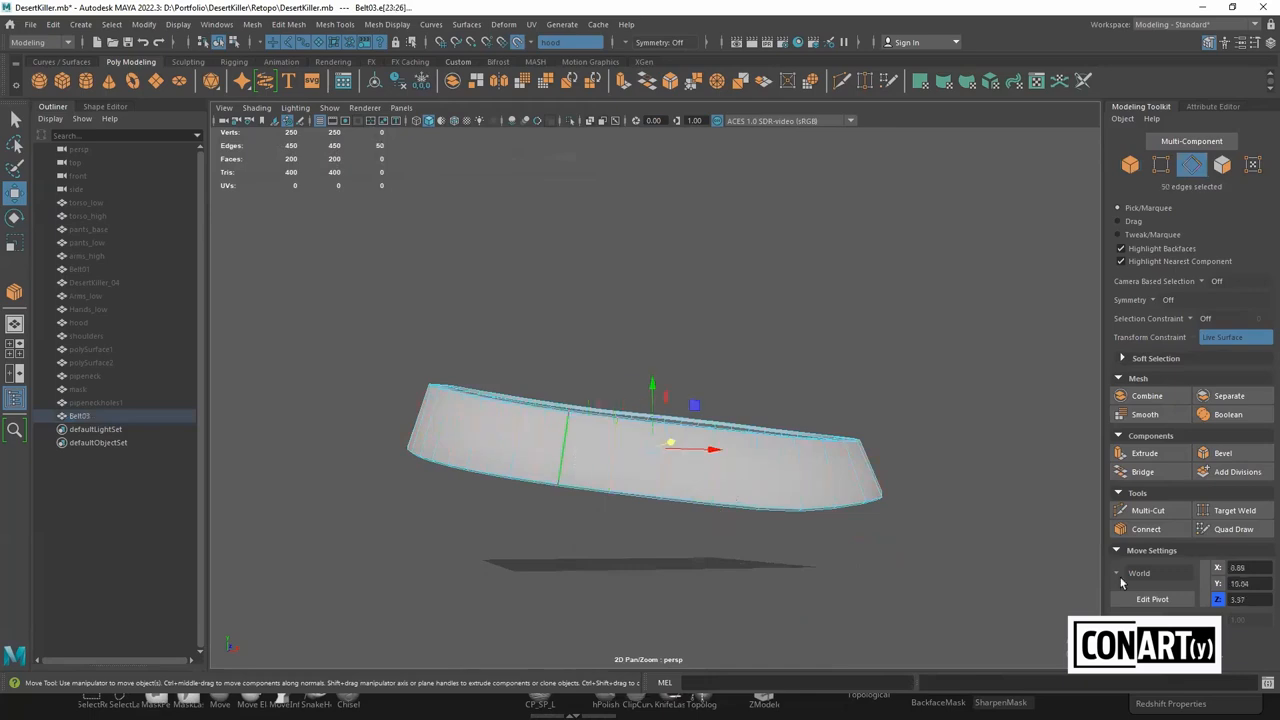
pyautogui.click(1150, 528)
pyautogui.press('w')
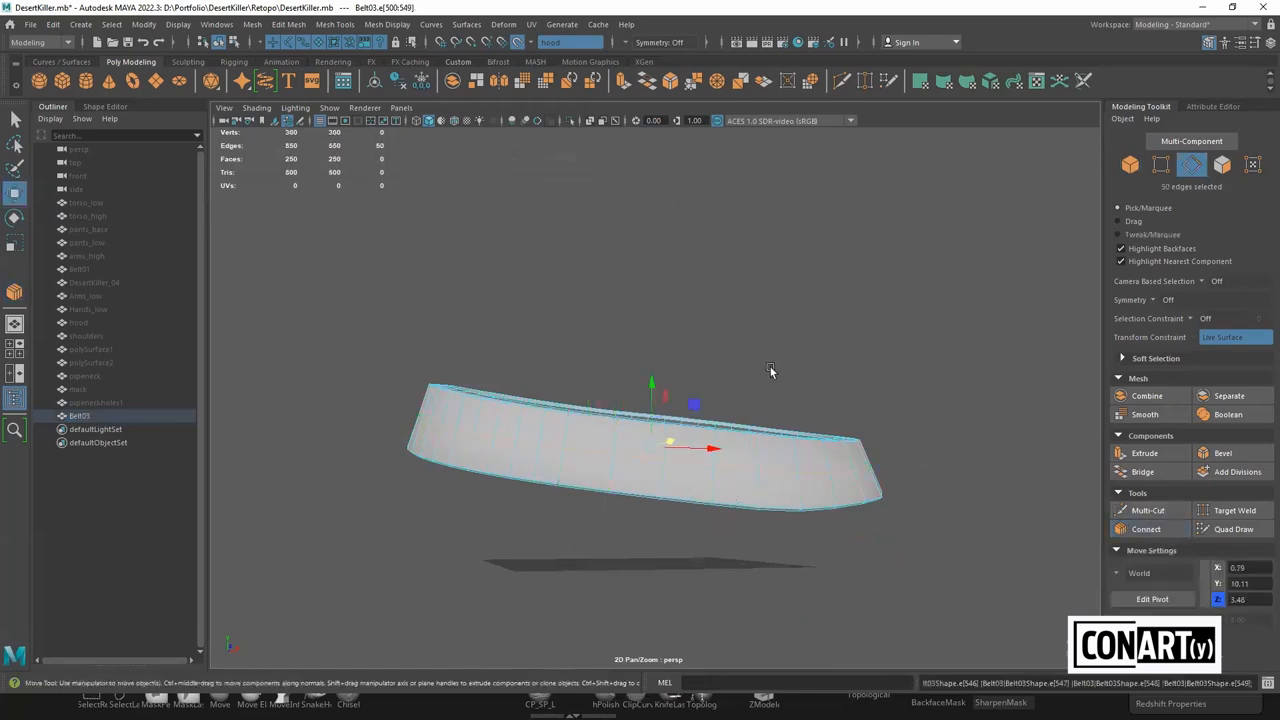
pyautogui.keyDown('alt'); pyautogui.moveTo(746, 369); pyautogui.dragTo(740, 369); pyautogui.keyUp('alt')
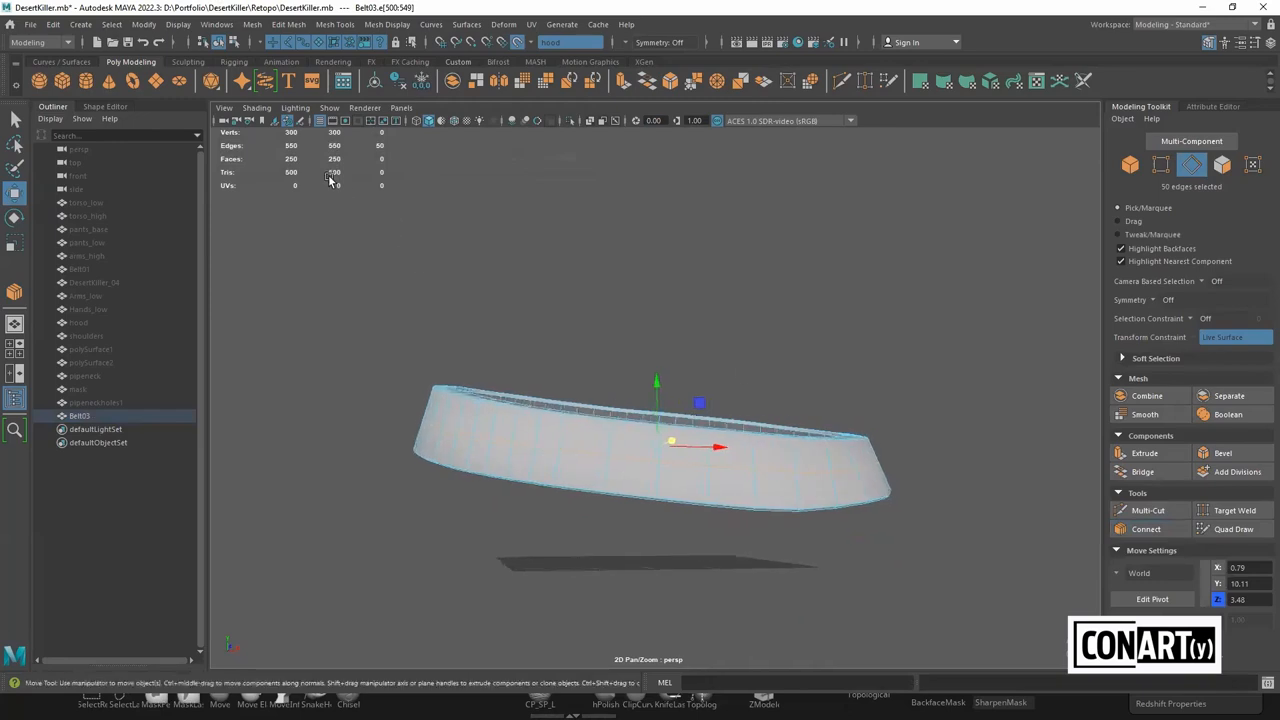
# Delete the edge loop running around the middle of Belt03
pyautogui.keyDown('alt'); pyautogui.moveTo(750, 507); pyautogui.dragTo(662, 478); pyautogui.keyUp('alt')
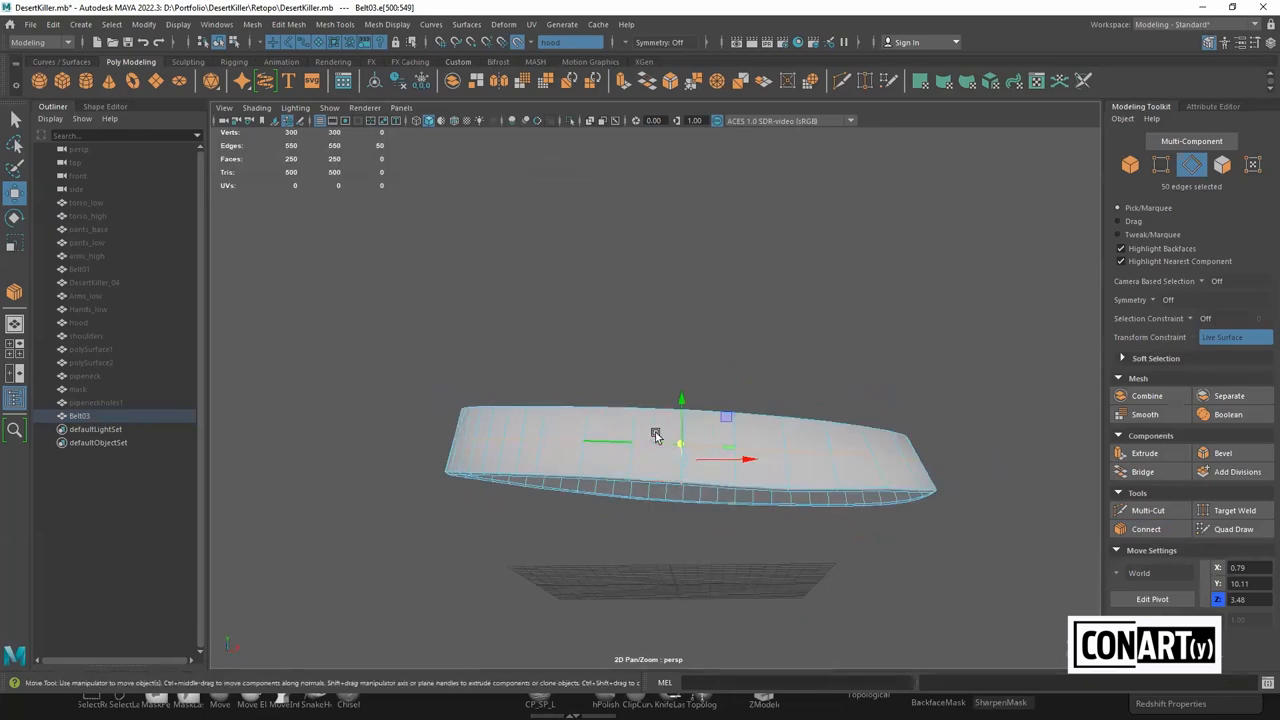
pyautogui.keyDown('alt'); pyautogui.moveTo(655, 435); pyautogui.dragTo(652, 453); pyautogui.keyUp('alt')
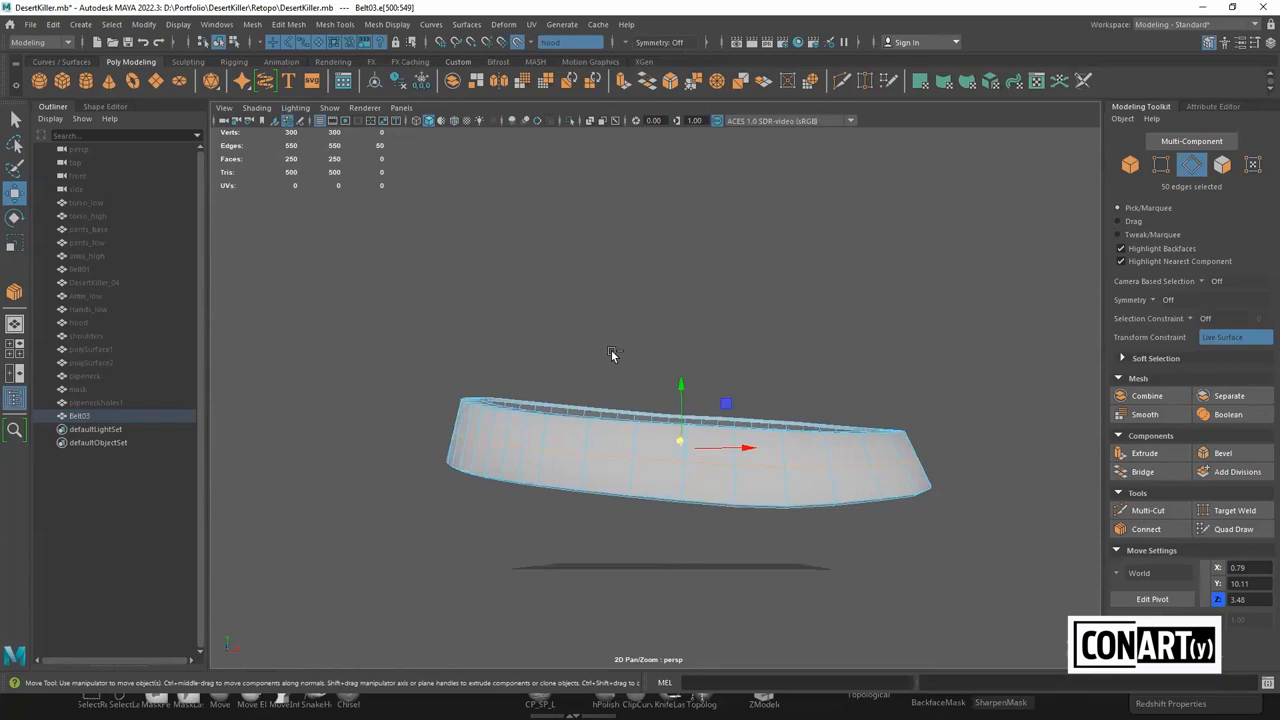
pyautogui.hotkey('ctrl', 'Delete')
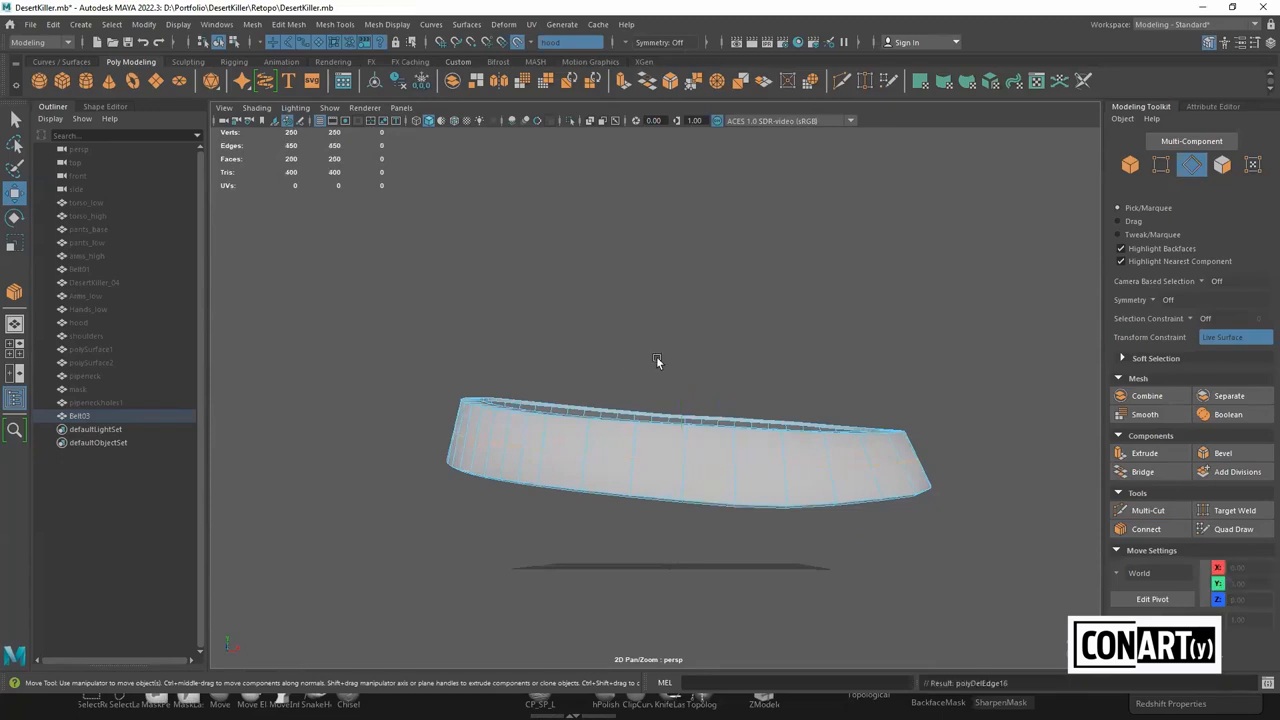
# Try deleting the edge loop along the inner side of Belt03's upper rim
pyautogui.keyDown('alt'); pyautogui.moveTo(600, 340); pyautogui.dragTo(562, 409); pyautogui.keyUp('alt')
pyautogui.scroll(5, 500, 398)
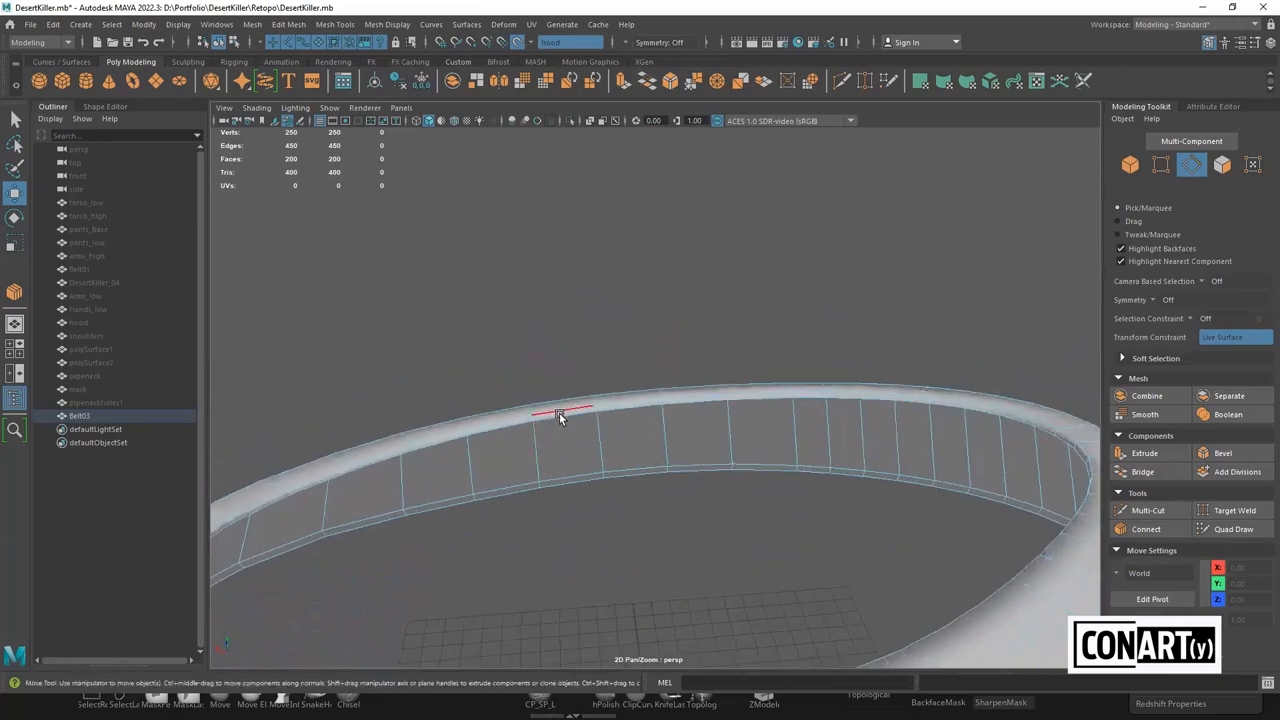
pyautogui.doubleClick(554, 420)
pyautogui.keyDown('alt'); pyautogui.moveTo(654, 429); pyautogui.dragTo(700, 423); pyautogui.keyUp('alt')
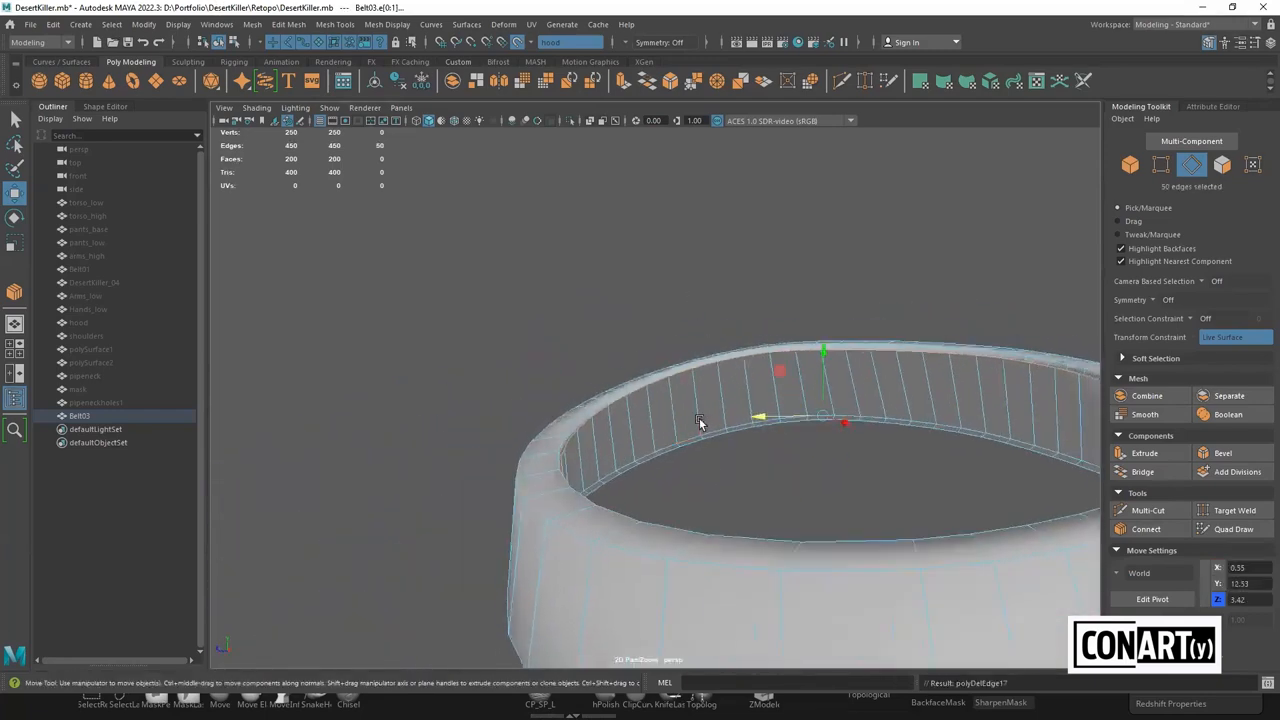
pyautogui.hotkey('ctrl', 'Delete')
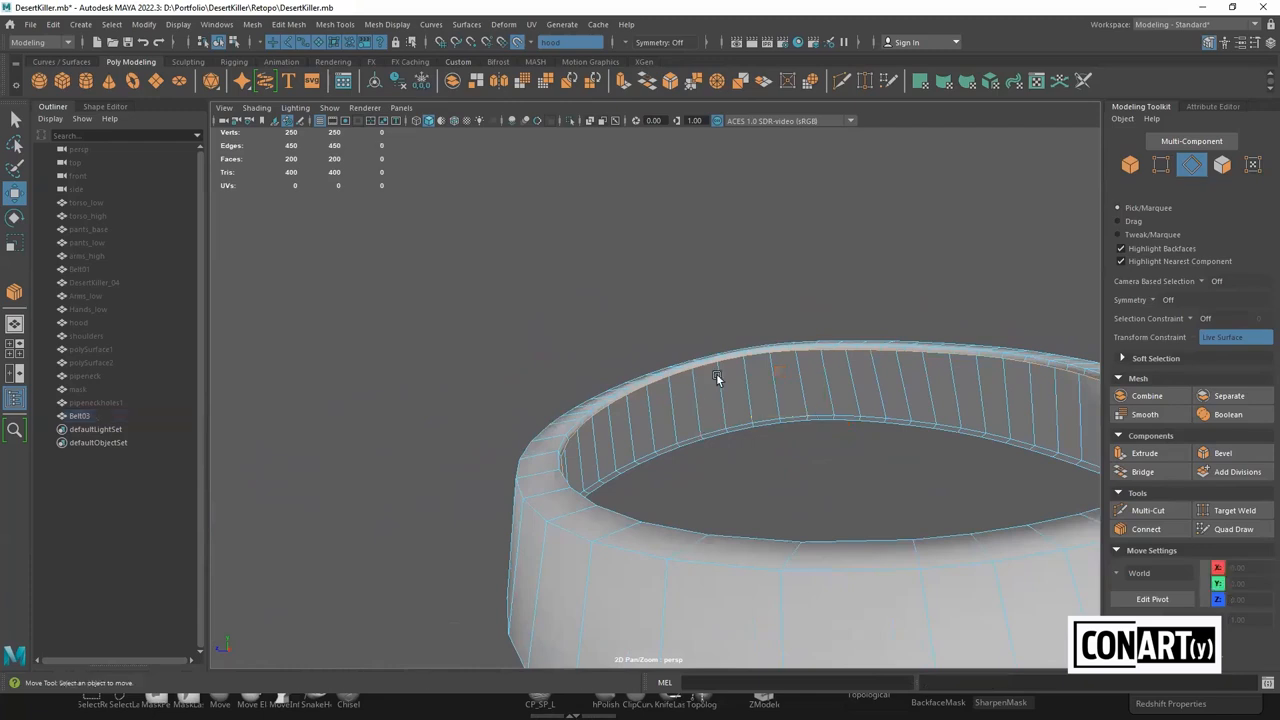
# Delete the hidden ring of faces on the inner side of Belt03's upper rim
pyautogui.rightClick(732, 389)
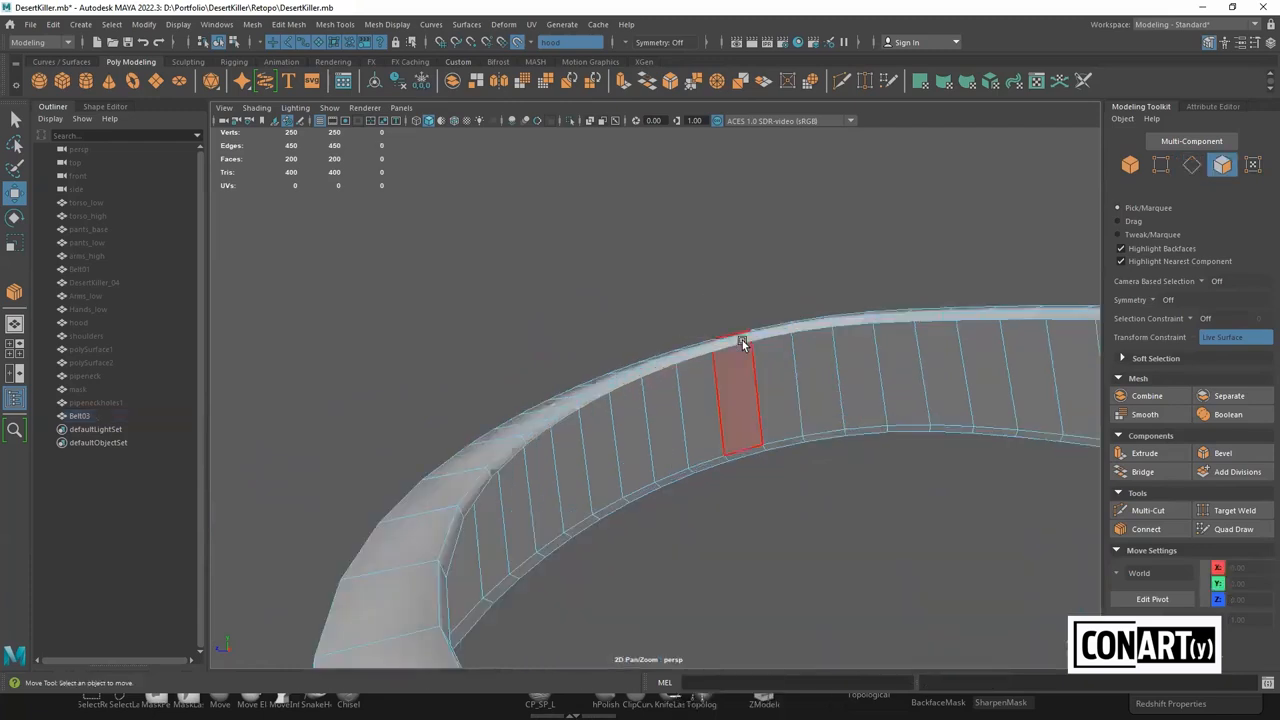
pyautogui.click(776, 334)
pyautogui.doubleClick(775, 330)
pyautogui.press('Delete')
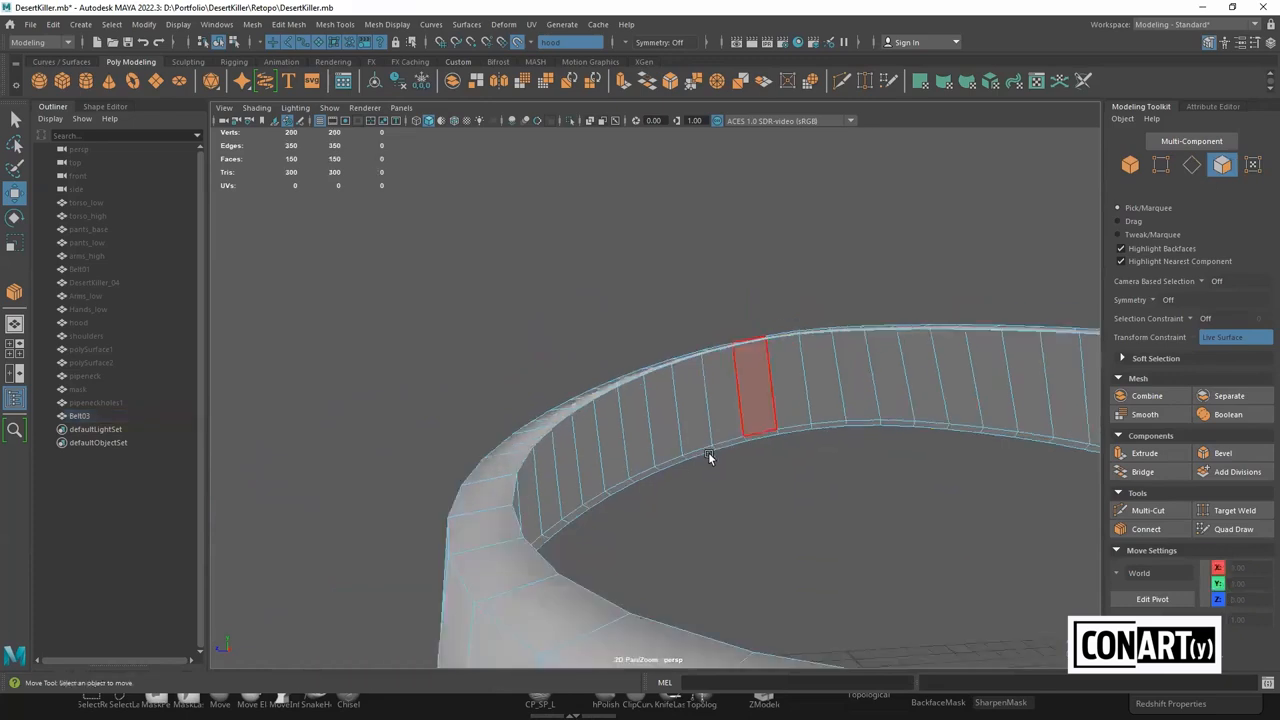
pyautogui.keyDown('alt'); pyautogui.moveTo(709, 457); pyautogui.dragTo(617, 361); pyautogui.keyUp('alt')
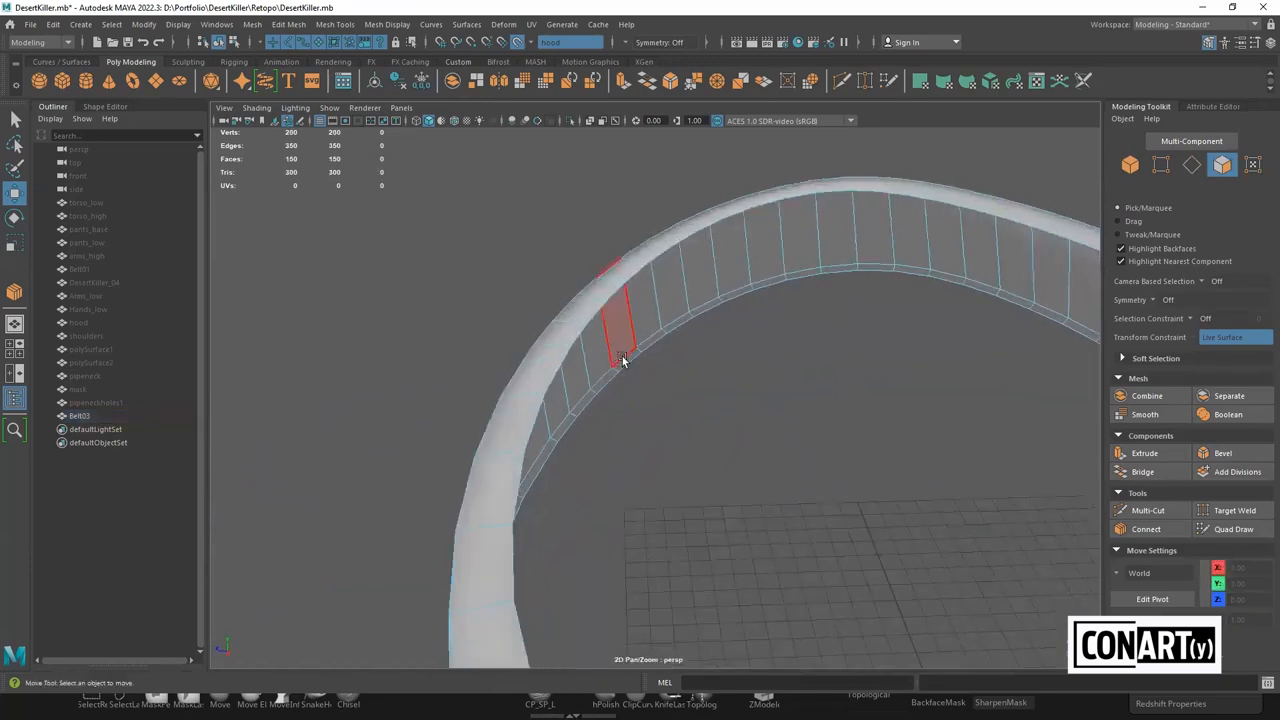
pyautogui.click(623, 360)
pyautogui.click(637, 353)
pyautogui.doubleClick(647, 345)
# Scale the inner edge loop of Belt03's lower rim inward to about 0.86, with surface snapping turned off
pyautogui.keyDown('alt'); pyautogui.moveTo(657, 443); pyautogui.dragTo(895, 472); pyautogui.keyUp('alt')
pyautogui.moveTo(897, 338); pyautogui.dragTo(909, 307, button='right')
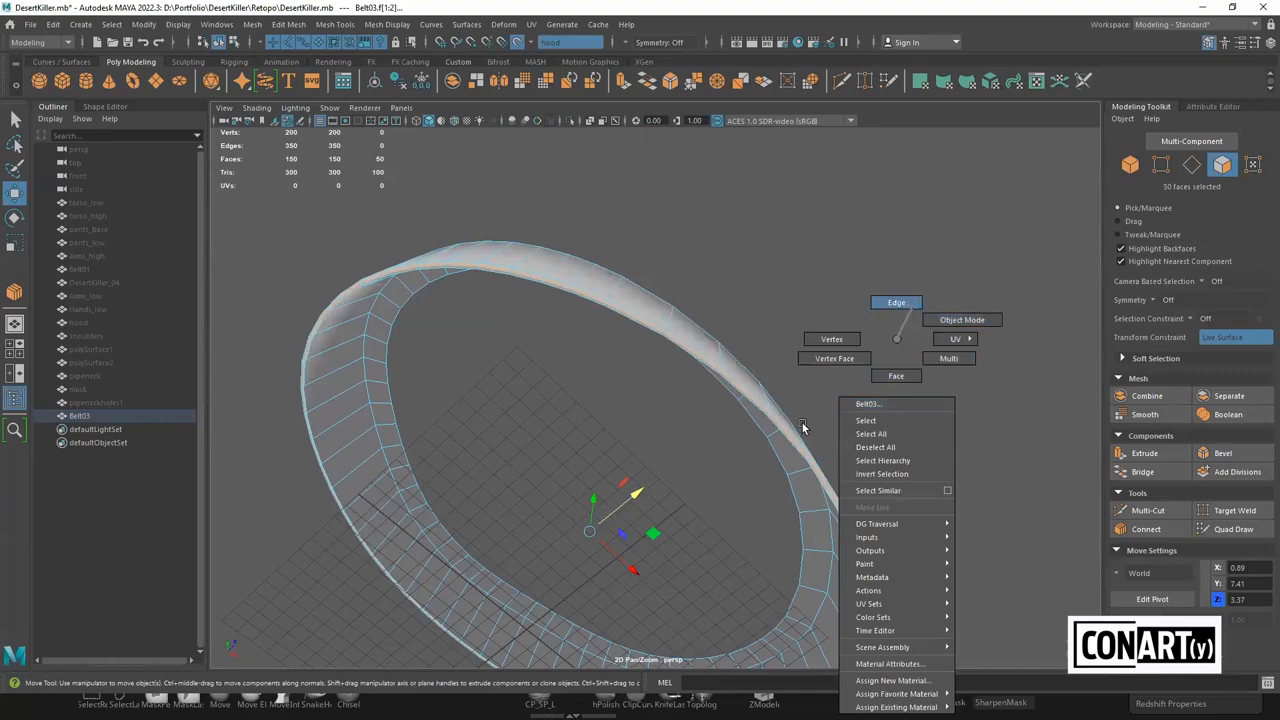
pyautogui.press('r')
pyautogui.moveTo(580, 533); pyautogui.dragTo(600, 528)
pyautogui.hotkey('ctrl', 'z')
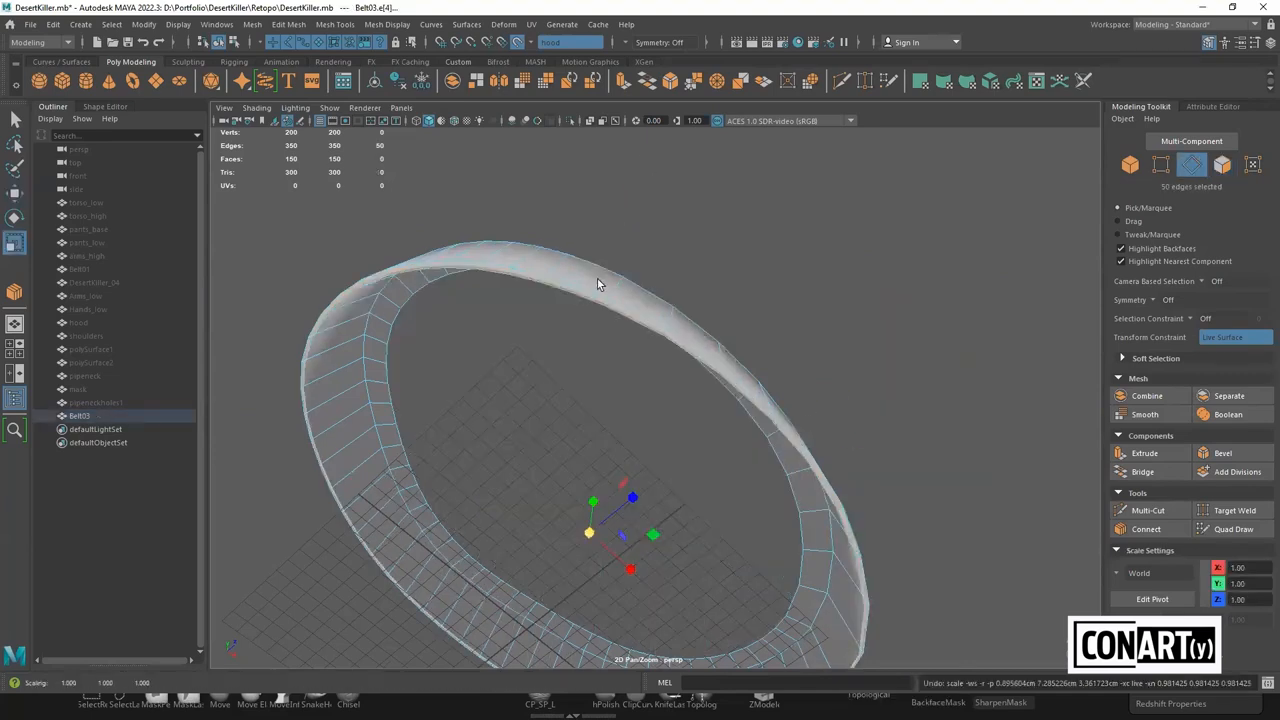
pyautogui.moveTo(588, 533)
pyautogui.mouseDown()
pyautogui.moveTo(560, 541)
pyautogui.moveTo(572, 541)
pyautogui.mouseUp()
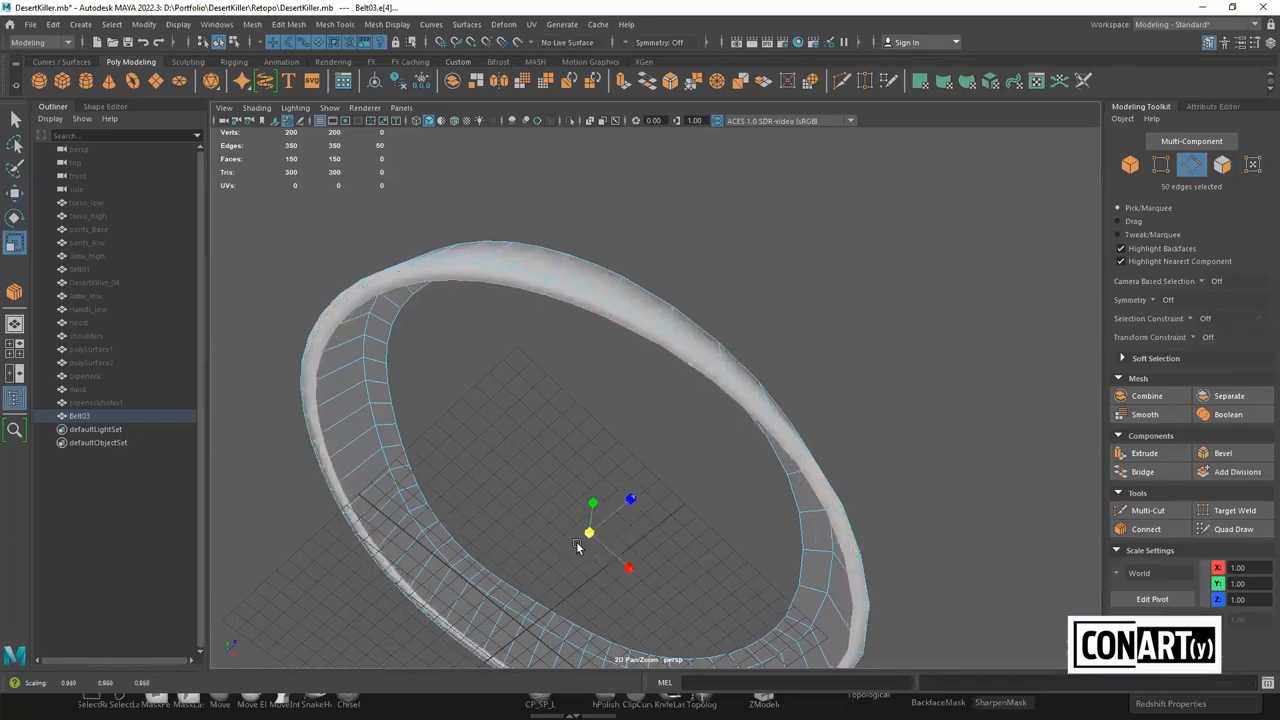
pyautogui.keyDown('alt'); pyautogui.moveTo(660, 505); pyautogui.dragTo(768, 346); pyautogui.keyUp('alt')
pyautogui.click(770, 372)
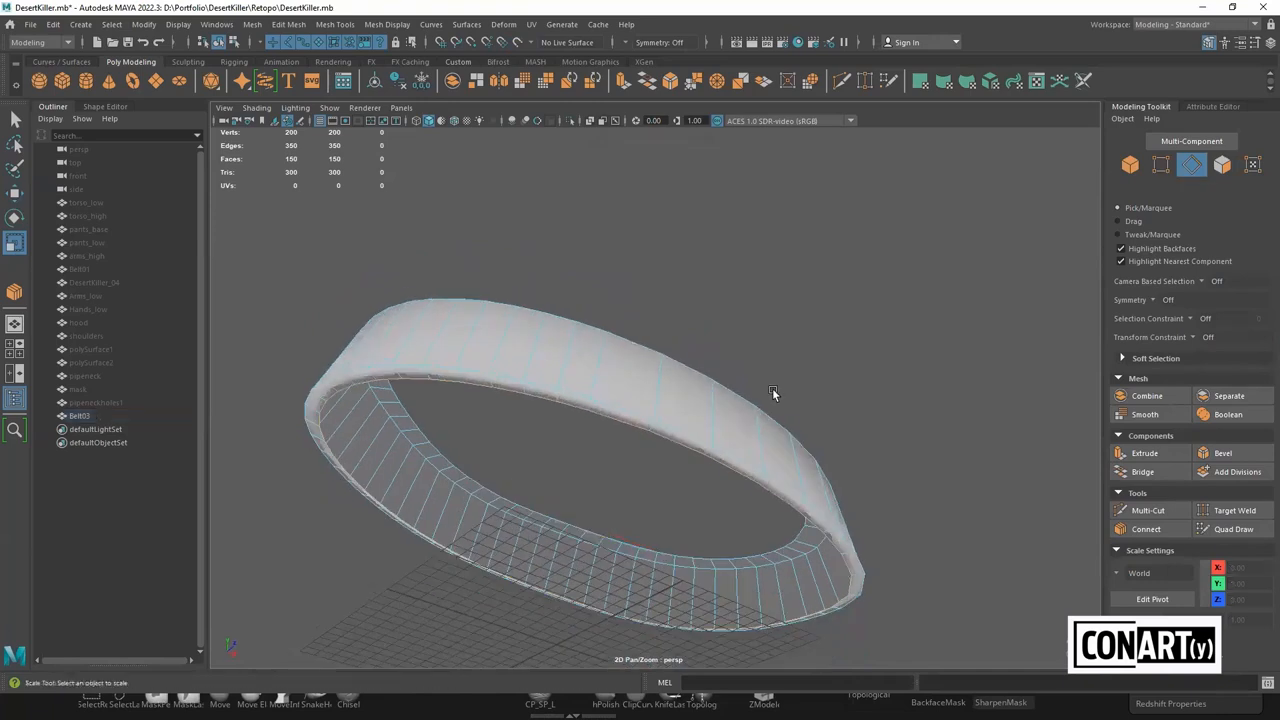
# Try extruding the inner edge loop of Belt03's lower rim upward, and undo the extrusion
pyautogui.scroll(-3, 800, 420)
pyautogui.keyDown('alt'); pyautogui.moveTo(814, 440); pyautogui.dragTo(867, 326); pyautogui.keyUp('alt')
pyautogui.scroll(6, 867, 326)
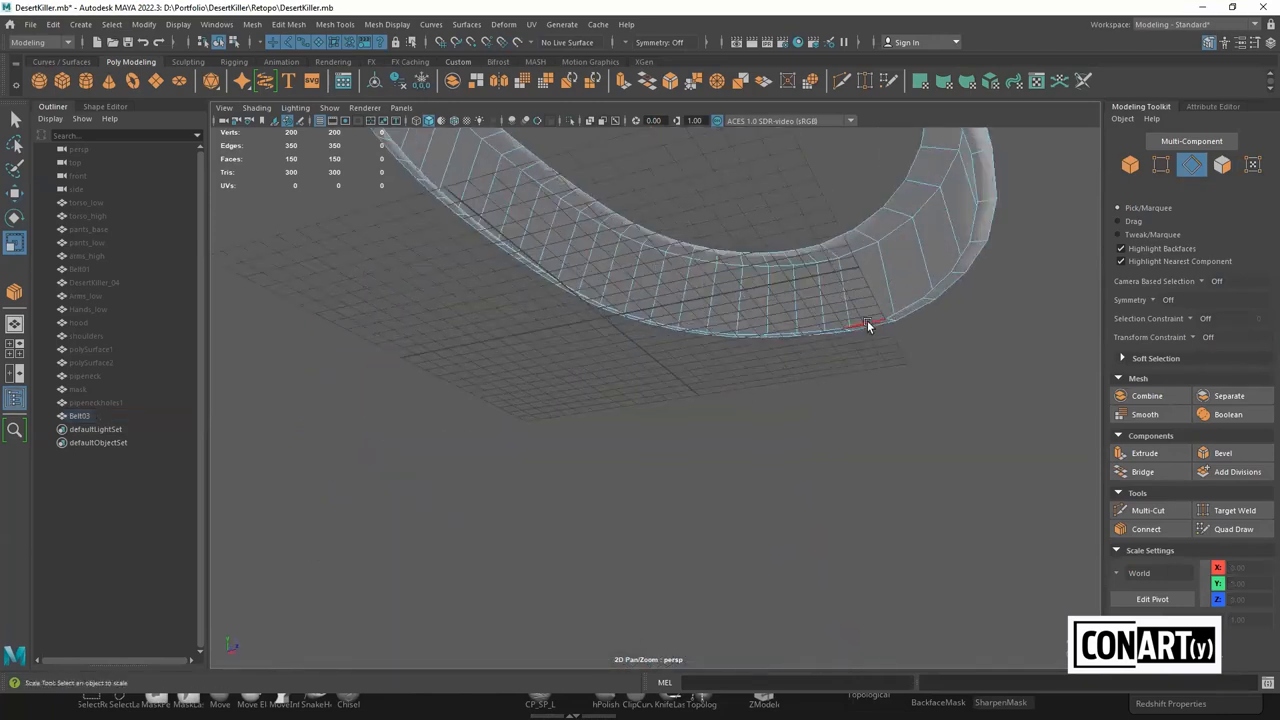
pyautogui.doubleClick(867, 326)
pyautogui.keyDown('alt'); pyautogui.moveTo(830, 390); pyautogui.dragTo(803, 398); pyautogui.keyUp('alt')
pyautogui.keyDown('alt'); pyautogui.moveTo(710, 293); pyautogui.dragTo(734, 424, button='middle'); pyautogui.keyUp('alt')
pyautogui.press('w')
pyautogui.keyDown('shift'); pyautogui.moveTo(696, 268); pyautogui.dragTo(699, 236); pyautogui.keyUp('shift')
pyautogui.keyDown('alt'); pyautogui.moveTo(705, 398); pyautogui.dragTo(756, 426); pyautogui.keyUp('alt')
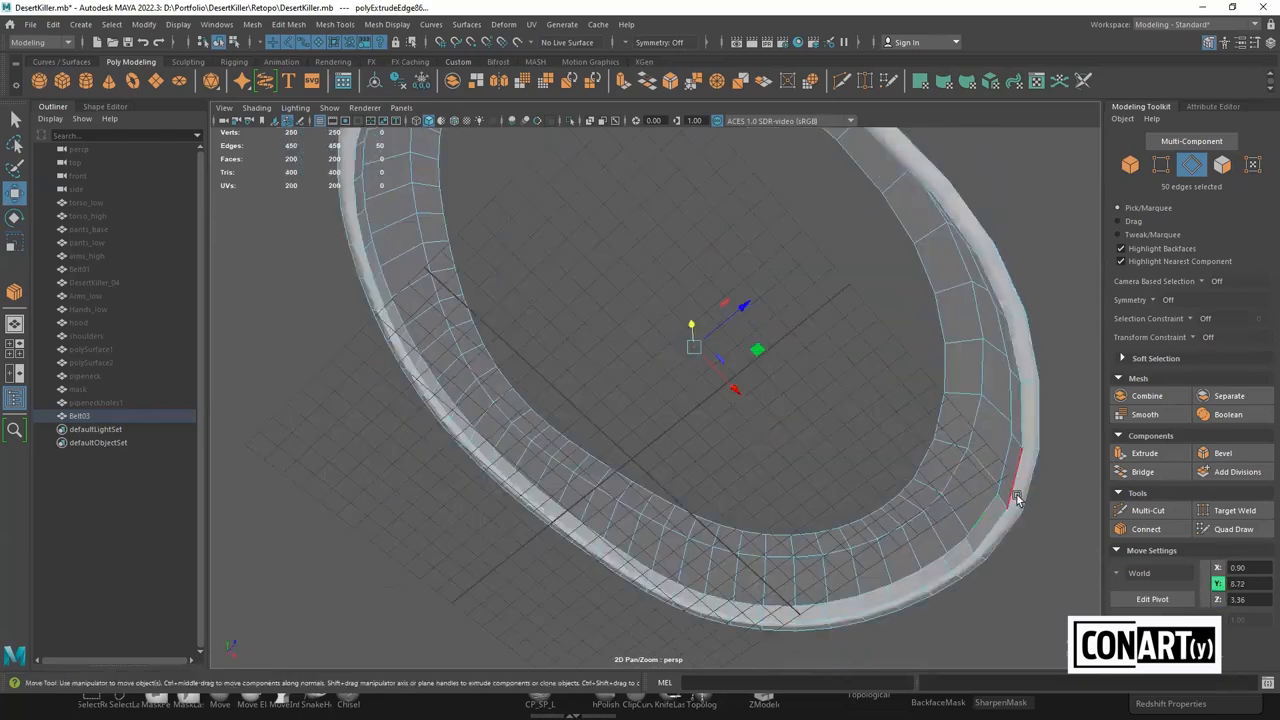
pyautogui.hotkey('ctrl', 'z')
# Delete roughly every second vertical edge loop all the way around Belt03
pyautogui.scroll(-3, 971, 374)
pyautogui.keyDown('alt'); pyautogui.moveTo(888, 455); pyautogui.dragTo(767, 245); pyautogui.keyUp('alt')
pyautogui.scroll(-2, 826, 445)
pyautogui.scroll(2, 767, 245)
pyautogui.moveTo(760, 206); pyautogui.dragTo(777, 160, button='right')
pyautogui.keyDown('alt'); pyautogui.moveTo(777, 190); pyautogui.dragTo(795, 298); pyautogui.keyUp('alt')
pyautogui.doubleClick(733, 378)
pyautogui.keyDown('shift'); pyautogui.doubleClick(687, 383); pyautogui.keyUp('shift')
pyautogui.keyDown('shift'); pyautogui.doubleClick(645, 376); pyautogui.keyUp('shift')
pyautogui.keyDown('alt'); pyautogui.moveTo(620, 438); pyautogui.dragTo(590, 409); pyautogui.keyUp('alt')
pyautogui.keyDown('shift'); pyautogui.doubleClick(666, 411); pyautogui.keyUp('shift')
pyautogui.keyDown('shift'); pyautogui.doubleClick(637, 396); pyautogui.keyUp('shift')
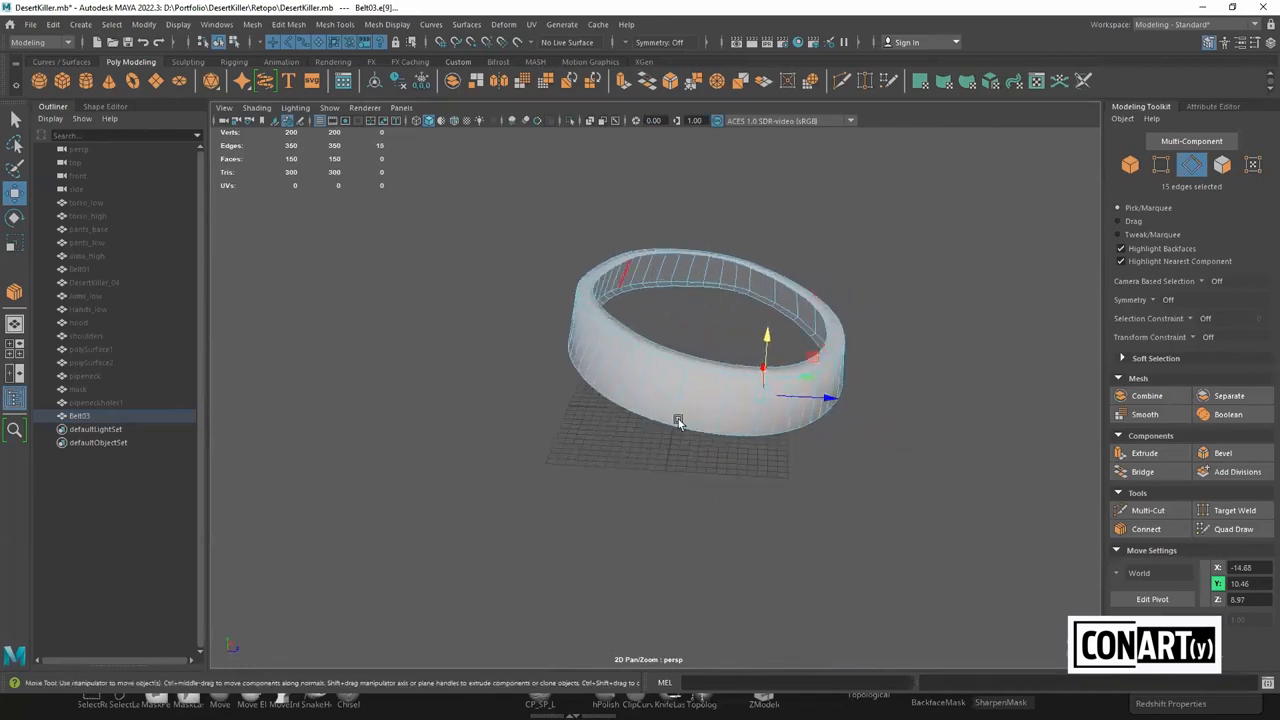
pyautogui.keyDown('shift'); pyautogui.doubleClick(659, 387); pyautogui.keyUp('shift')
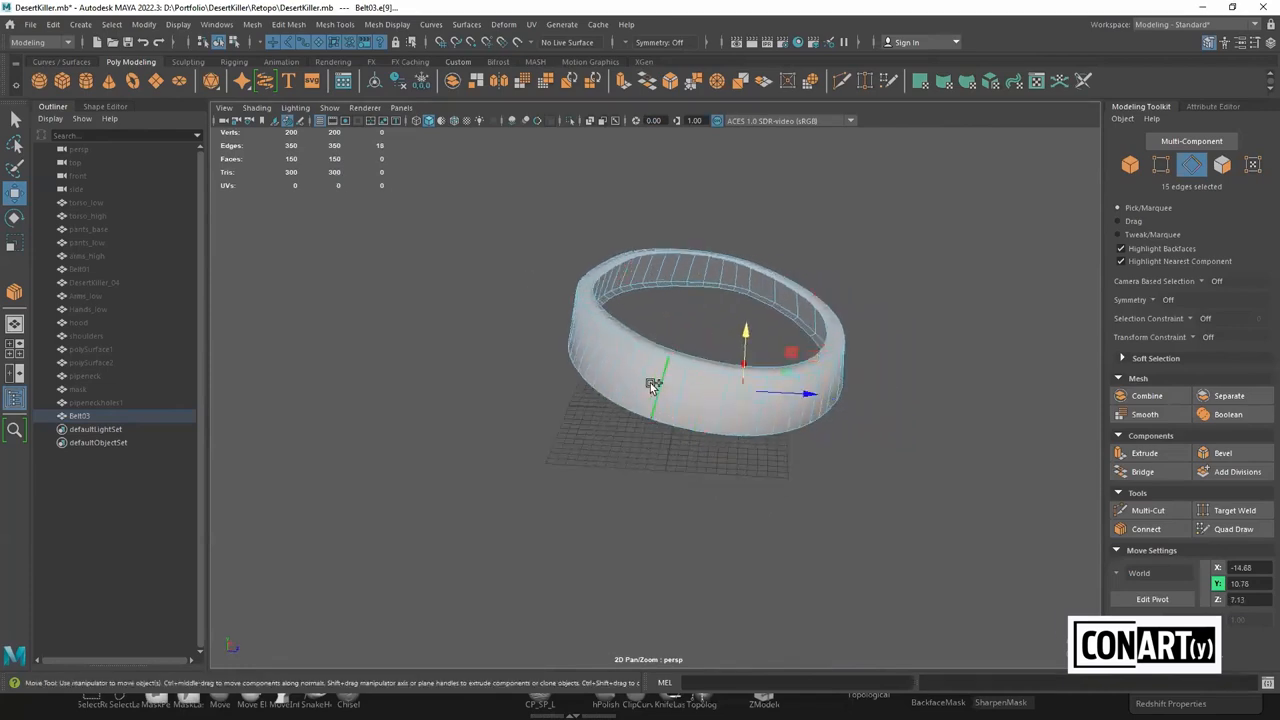
pyautogui.keyDown('shift'); pyautogui.doubleClick(632, 383); pyautogui.keyUp('shift')
pyautogui.keyDown('alt'); pyautogui.moveTo(634, 430); pyautogui.dragTo(637, 386); pyautogui.keyUp('alt')
pyautogui.keyDown('shift'); pyautogui.doubleClick(636, 386); pyautogui.keyUp('shift')
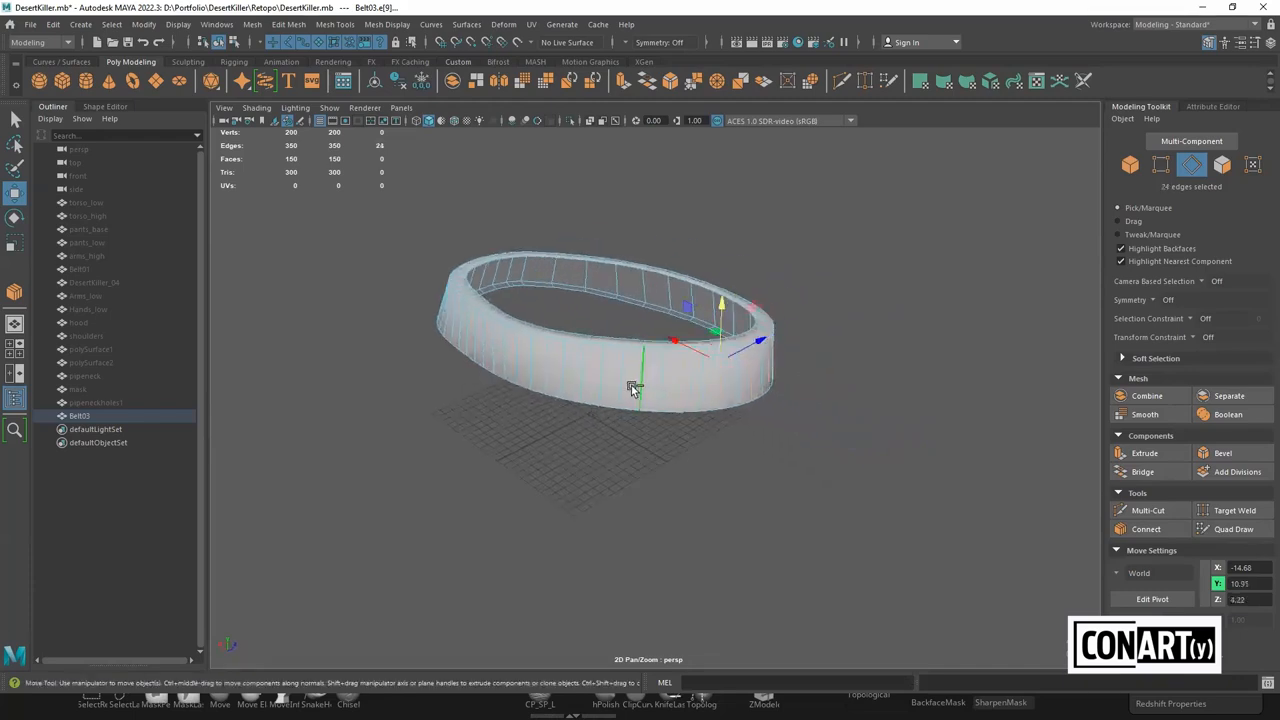
pyautogui.keyDown('shift'); pyautogui.doubleClick(598, 387); pyautogui.keyUp('shift')
pyautogui.keyDown('shift'); pyautogui.doubleClick(565, 375); pyautogui.keyUp('shift')
pyautogui.keyDown('shift'); pyautogui.doubleClick(528, 369); pyautogui.keyUp('shift')
pyautogui.keyDown('shift'); pyautogui.doubleClick(504, 362); pyautogui.keyUp('shift')
pyautogui.keyDown('alt'); pyautogui.moveTo(469, 411); pyautogui.dragTo(590, 425); pyautogui.keyUp('alt')
pyautogui.keyDown('shift'); pyautogui.doubleClick(505, 441); pyautogui.keyUp('shift')
pyautogui.keyDown('shift'); pyautogui.doubleClick(473, 445); pyautogui.keyUp('shift')
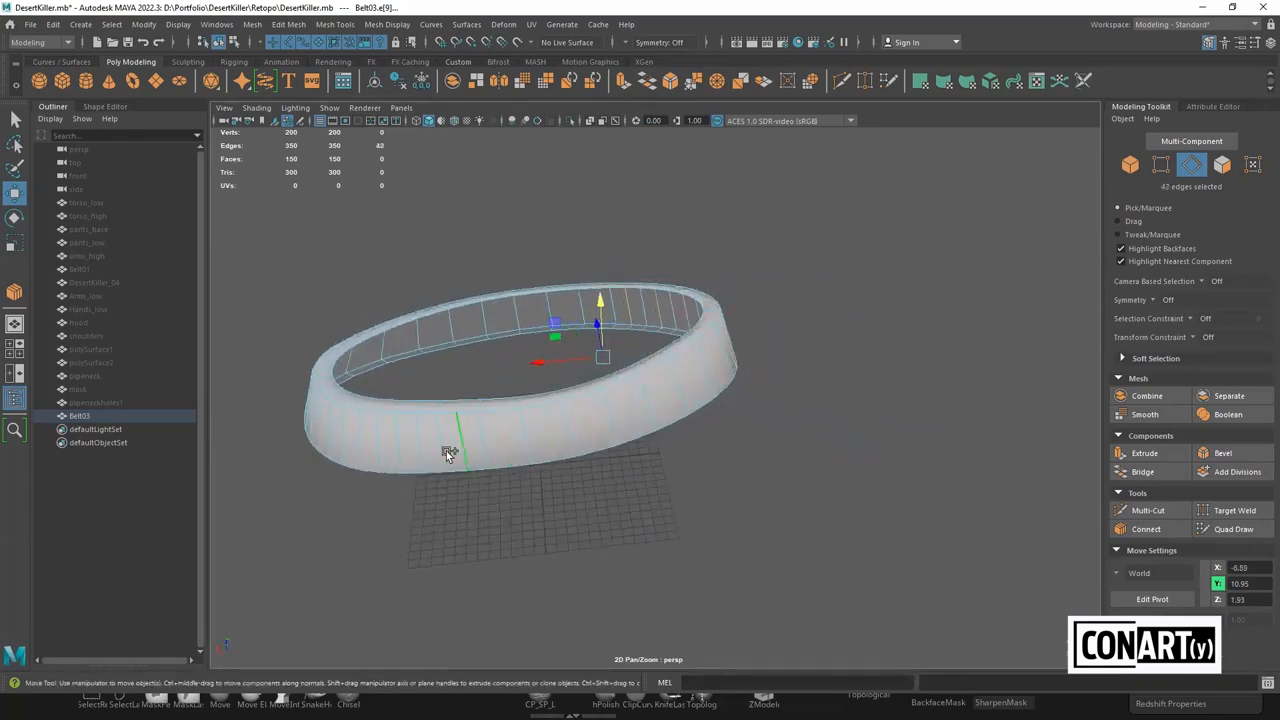
pyautogui.keyDown('shift'); pyautogui.doubleClick(427, 453); pyautogui.keyUp('shift')
pyautogui.keyDown('alt'); pyautogui.moveTo(362, 533); pyautogui.dragTo(569, 531); pyautogui.keyUp('alt')
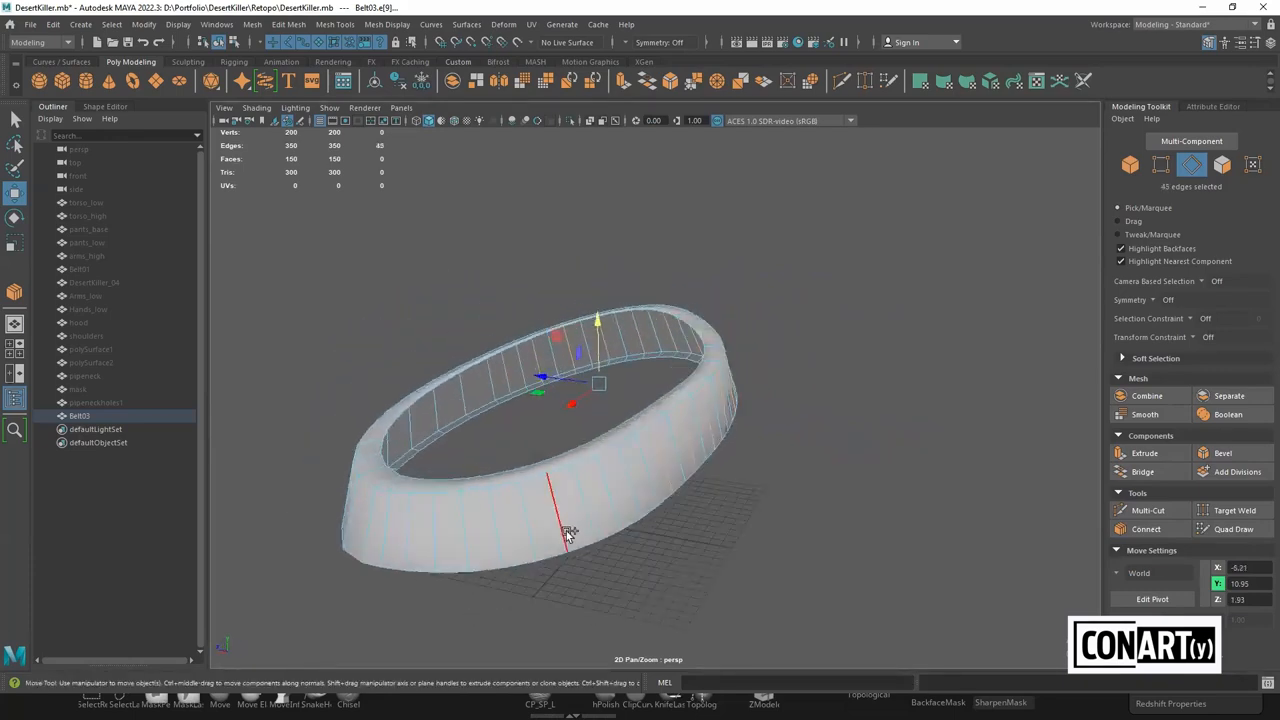
pyautogui.keyDown('shift'); pyautogui.doubleClick(621, 493); pyautogui.keyUp('shift')
pyautogui.keyDown('shift'); pyautogui.doubleClick(590, 517); pyautogui.keyUp('shift')
pyautogui.keyDown('shift'); pyautogui.doubleClick(528, 530); pyautogui.keyUp('shift')
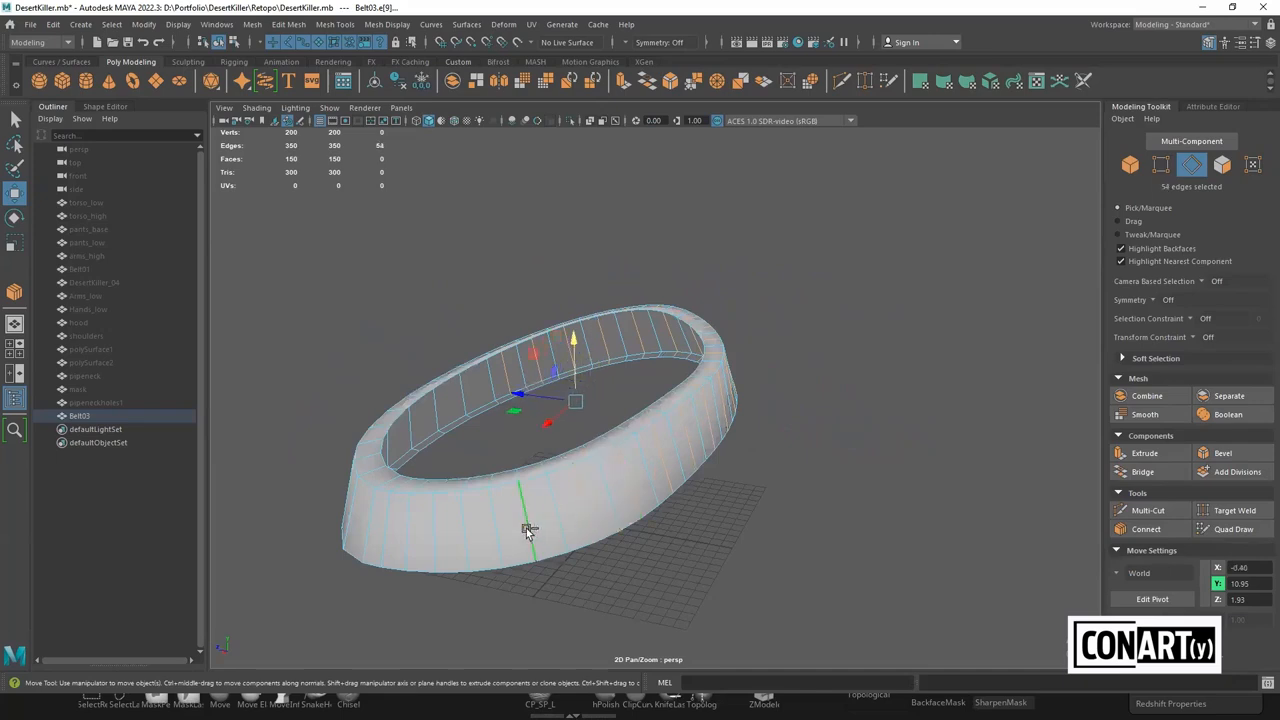
pyautogui.keyDown('shift'); pyautogui.doubleClick(474, 533); pyautogui.keyUp('shift')
pyautogui.keyDown('alt'); pyautogui.moveTo(474, 533); pyautogui.dragTo(614, 500); pyautogui.keyUp('alt')
pyautogui.keyDown('shift'); pyautogui.doubleClick(565, 520); pyautogui.keyUp('shift')
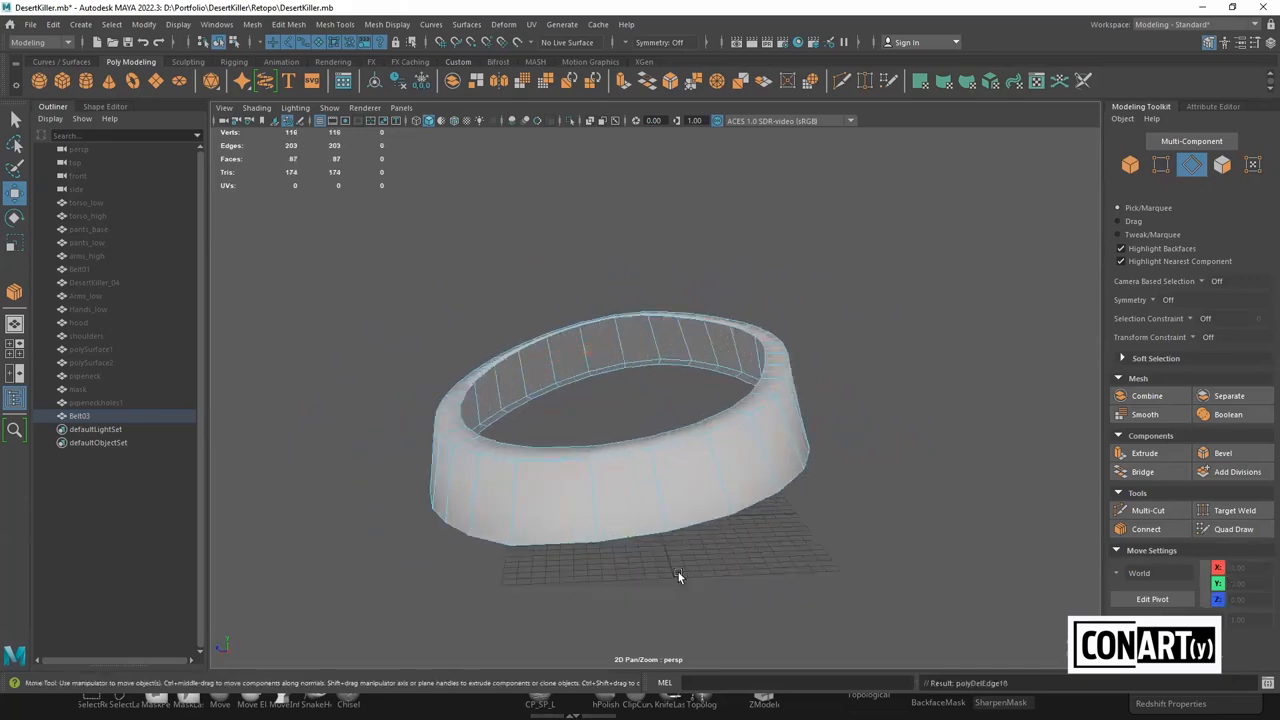
pyautogui.hotkey('ctrl', 'Delete')
# Return to object mode, select Belt03, and examine its silhouette and polygon count from several angles
pyautogui.scroll(-2, 688, 547)
pyautogui.keyDown('alt'); pyautogui.moveTo(688, 547); pyautogui.dragTo(570, 359); pyautogui.keyUp('alt')
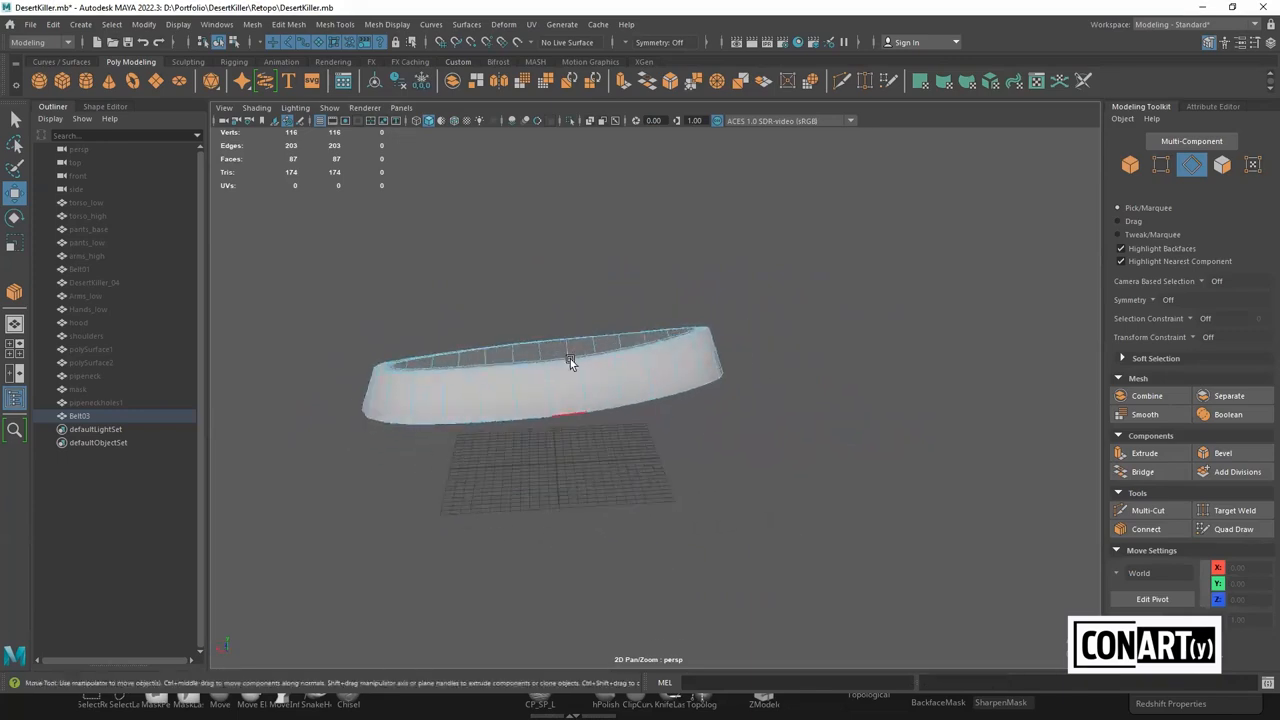
pyautogui.moveTo(607, 274); pyautogui.dragTo(652, 250, button='right')
pyautogui.keyDown('alt'); pyautogui.moveTo(720, 303); pyautogui.dragTo(778, 295); pyautogui.keyUp('alt')
pyautogui.keyDown('alt'); pyautogui.moveTo(857, 289); pyautogui.dragTo(643, 323); pyautogui.keyUp('alt')
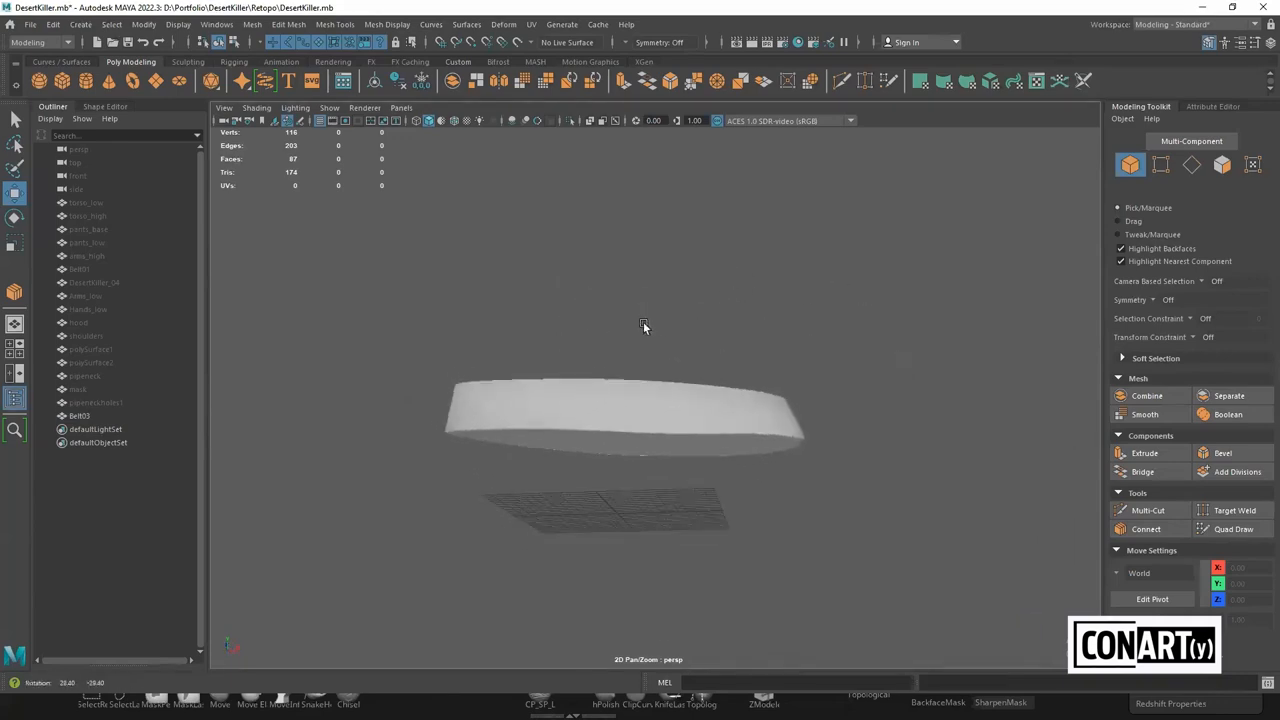
pyautogui.click(657, 407)
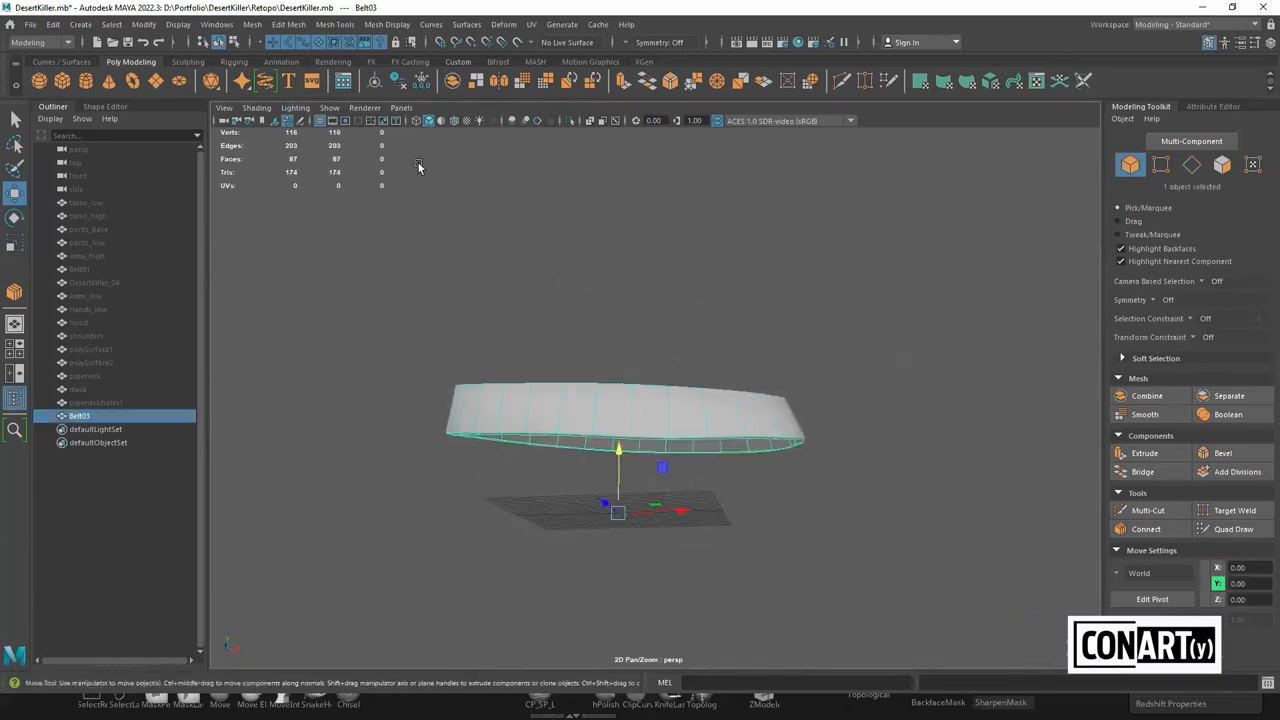
pyautogui.keyDown('alt'); pyautogui.moveTo(697, 378); pyautogui.dragTo(734, 397); pyautogui.keyUp('alt')
pyautogui.click(798, 369)
pyautogui.scroll(-4, 798, 369)
pyautogui.click(694, 410)
pyautogui.keyDown('alt'); pyautogui.moveTo(759, 348); pyautogui.dragTo(359, 339); pyautogui.keyUp('alt')
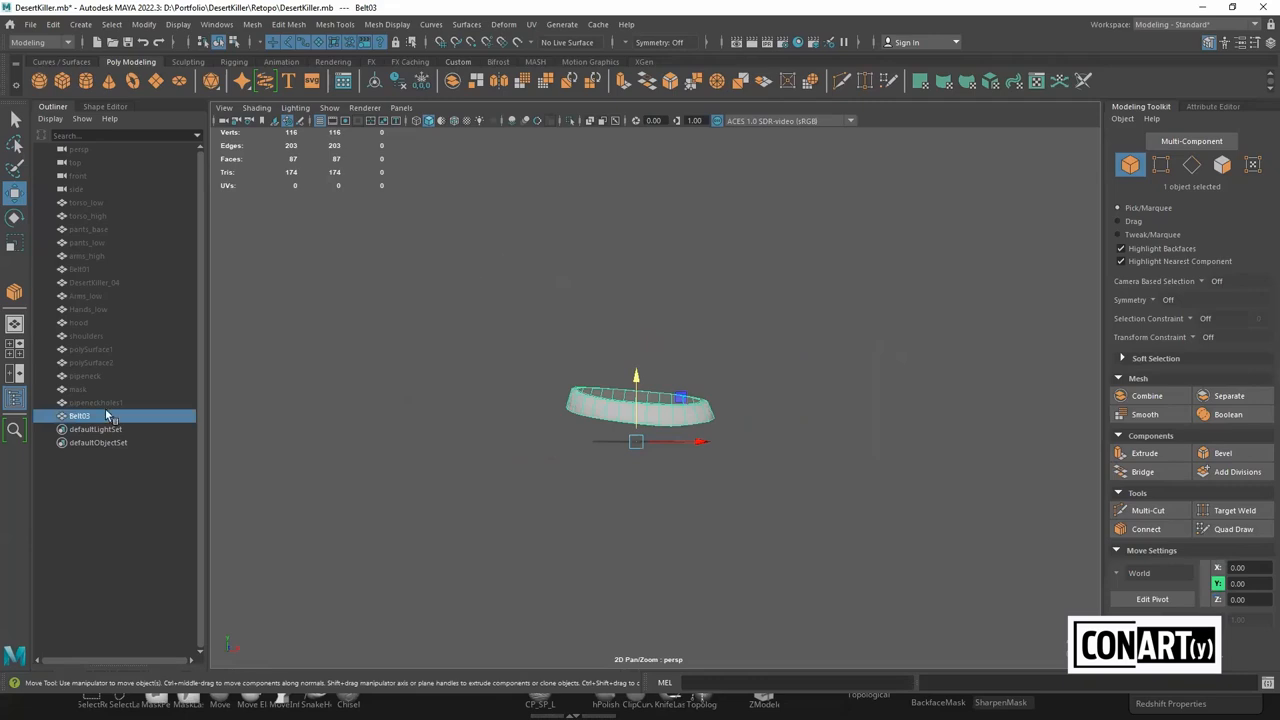
# Unhide torso_low and pants_low so they display together with Belt03
pyautogui.click(101, 202)
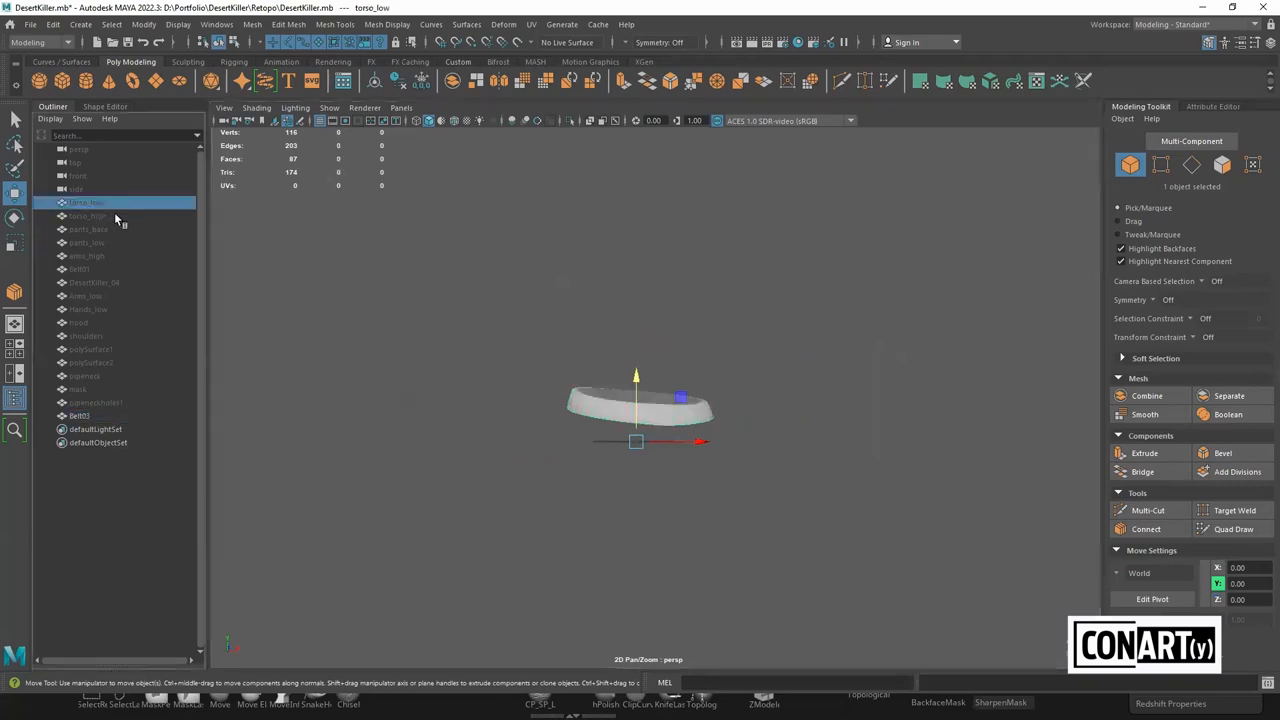
pyautogui.hotkey('shift', 'h')
pyautogui.moveTo(742, 399)
pyautogui.keyDown('alt'); pyautogui.mouseDown()
pyautogui.moveTo(780, 391)
pyautogui.moveTo(744, 397)
pyautogui.mouseUp(); pyautogui.keyUp('alt')
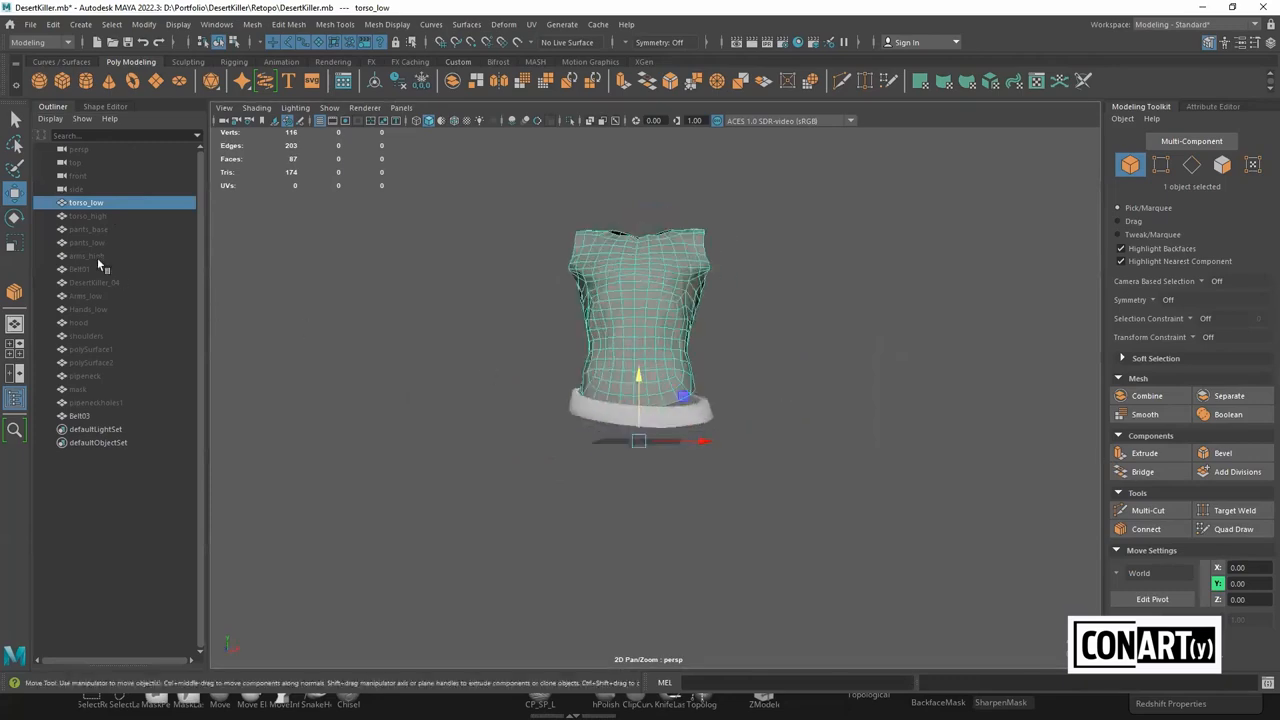
pyautogui.click(98, 243)
pyautogui.hotkey('shift', 'h')
pyautogui.keyDown('alt'); pyautogui.moveTo(766, 417); pyautogui.dragTo(788, 403); pyautogui.keyUp('alt')
pyautogui.scroll(5, 788, 403)
pyautogui.keyDown('alt'); pyautogui.moveTo(855, 480); pyautogui.dragTo(718, 449); pyautogui.keyUp('alt')
pyautogui.scroll(3, 718, 449)
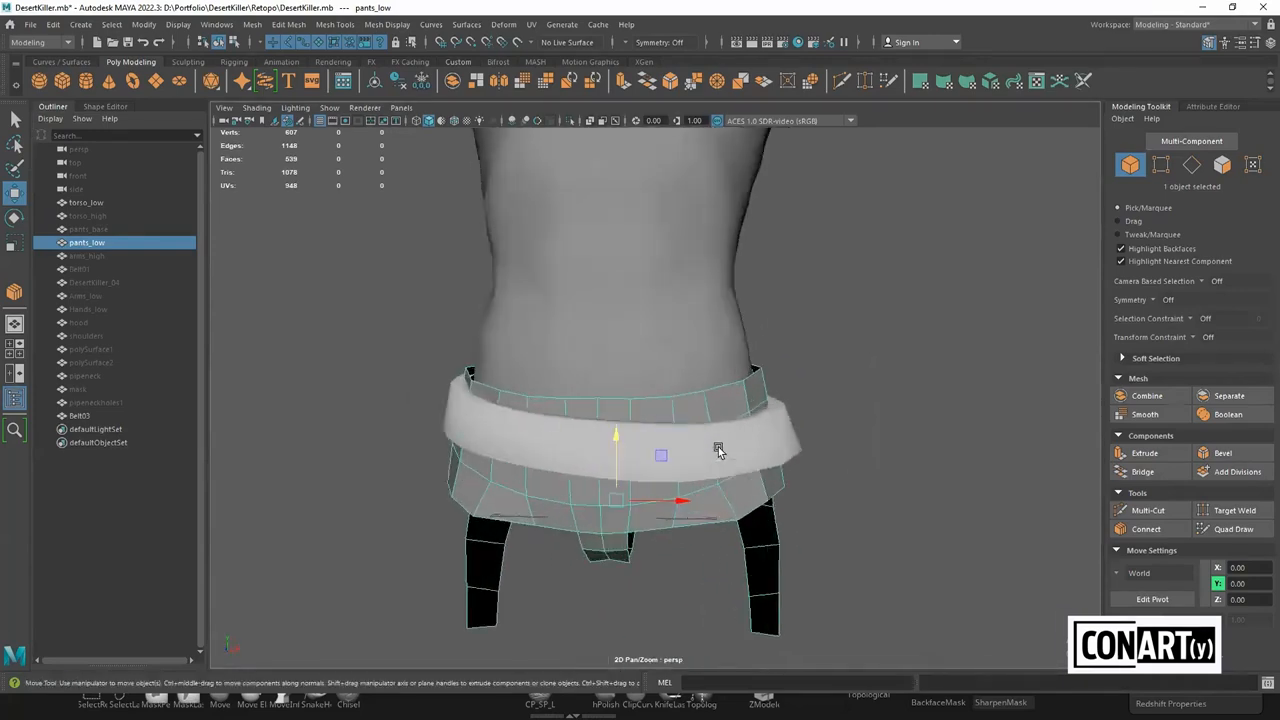
# Delete the ring of pants_low faces that runs around the waist beneath Belt03
pyautogui.click(718, 451)
pyautogui.keyDown('alt'); pyautogui.moveTo(797, 444); pyautogui.dragTo(786, 443); pyautogui.keyUp('alt')
pyautogui.keyDown('shift'); pyautogui.click(714, 491); pyautogui.keyUp('shift')
pyautogui.keyDown('alt'); pyautogui.moveTo(862, 460); pyautogui.dragTo(356, 471); pyautogui.keyUp('alt')
pyautogui.keyDown('alt'); pyautogui.moveTo(356, 471); pyautogui.dragTo(515, 453, button='right'); pyautogui.keyUp('alt')
pyautogui.keyDown('alt'); pyautogui.moveTo(617, 448); pyautogui.dragTo(877, 331); pyautogui.keyUp('alt')
pyautogui.moveTo(880, 333); pyautogui.dragTo(872, 365, button='right')
pyautogui.keyDown('alt'); pyautogui.moveTo(872, 365); pyautogui.dragTo(749, 468); pyautogui.keyUp('alt')
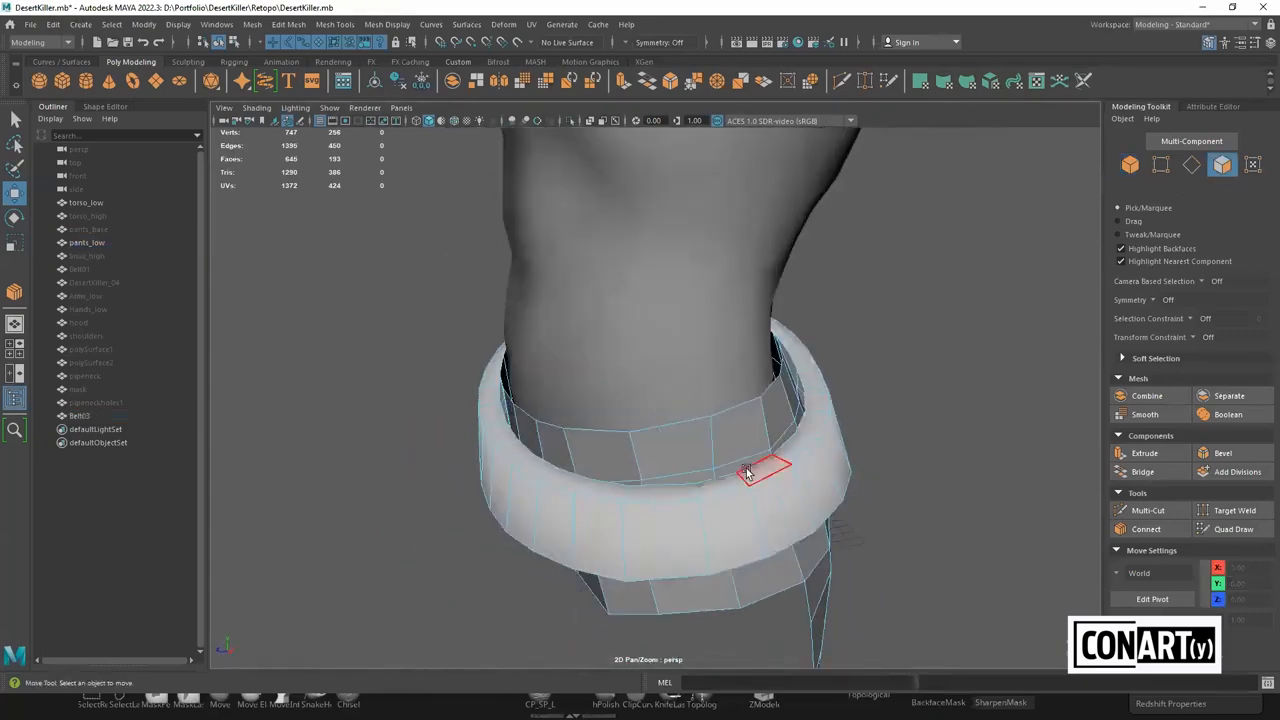
pyautogui.click(692, 479)
pyautogui.keyDown('shift'); pyautogui.doubleClick(692, 479); pyautogui.keyUp('shift')
pyautogui.keyDown('alt'); pyautogui.moveTo(591, 509); pyautogui.dragTo(694, 497); pyautogui.keyUp('alt')
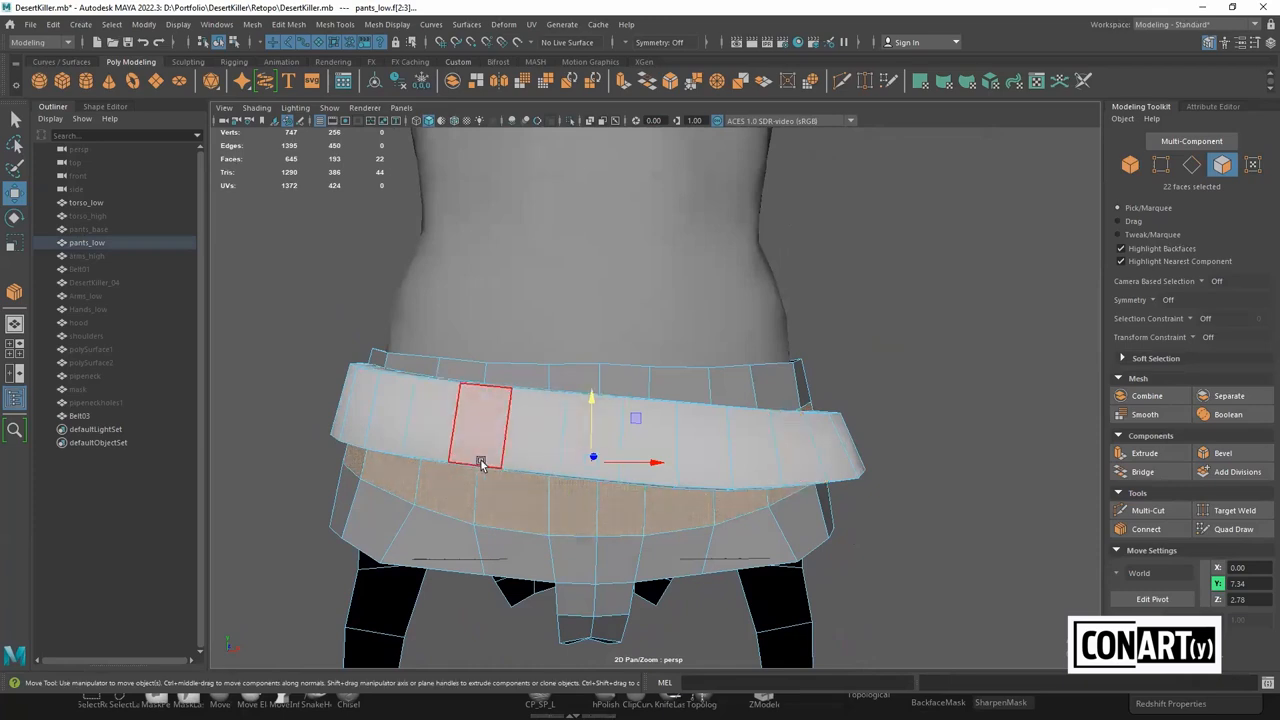
pyautogui.scroll(-2, 491, 463)
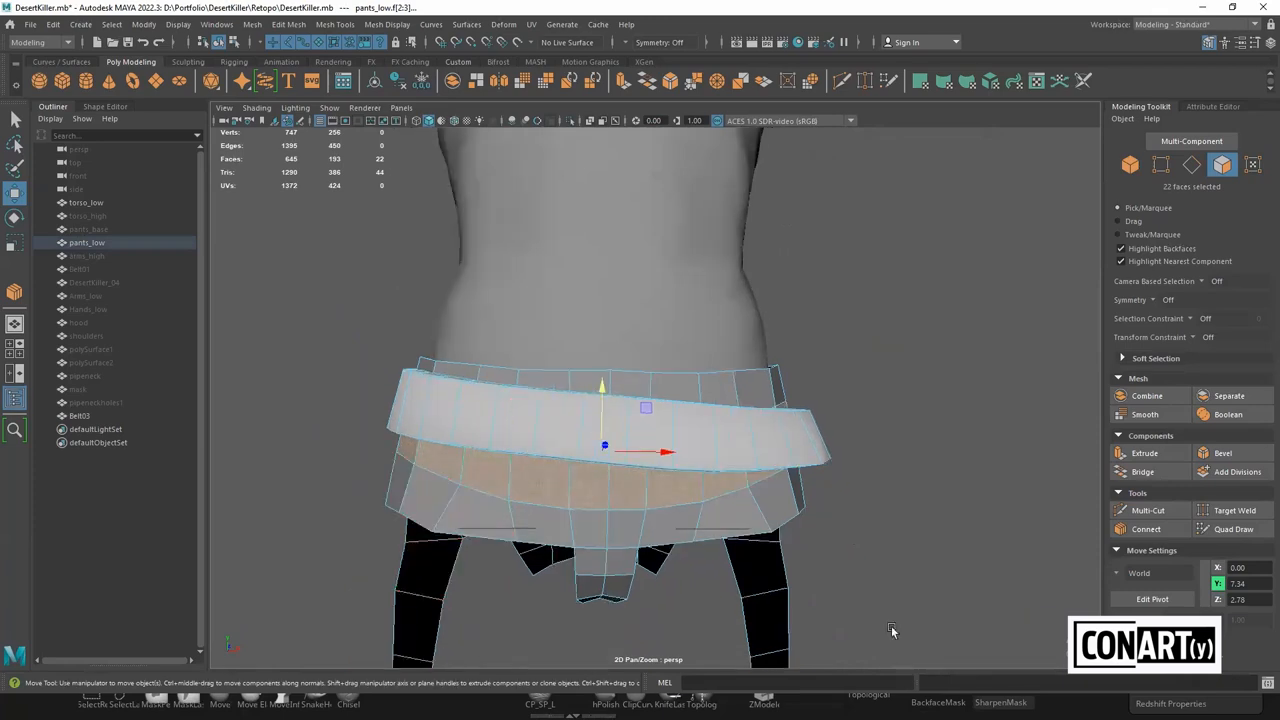
pyautogui.press('Delete')
# Delete the detached lower section of pants_low below Belt03, including the leg strips
pyautogui.keyDown('alt'); pyautogui.moveTo(884, 513); pyautogui.dragTo(660, 521); pyautogui.keyUp('alt')
pyautogui.doubleClick(679, 470)
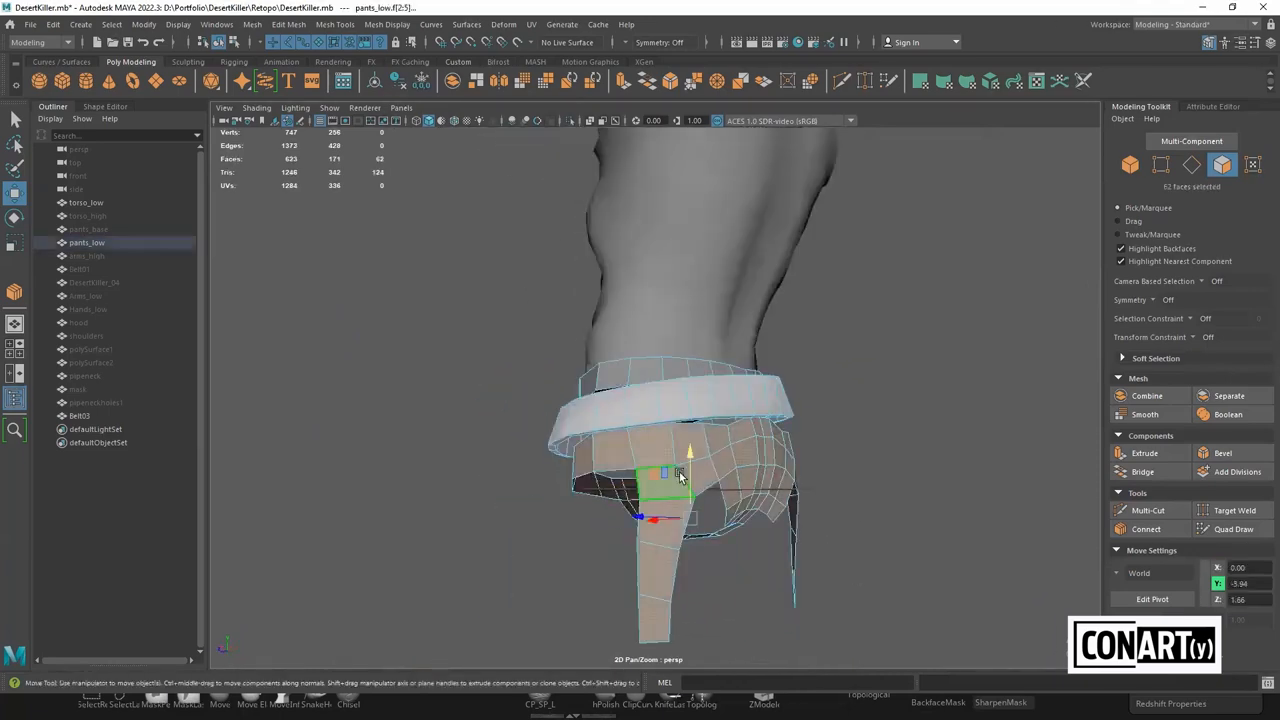
pyautogui.press('Delete')
pyautogui.keyDown('alt'); pyautogui.moveTo(679, 476); pyautogui.dragTo(803, 493); pyautogui.keyUp('alt')
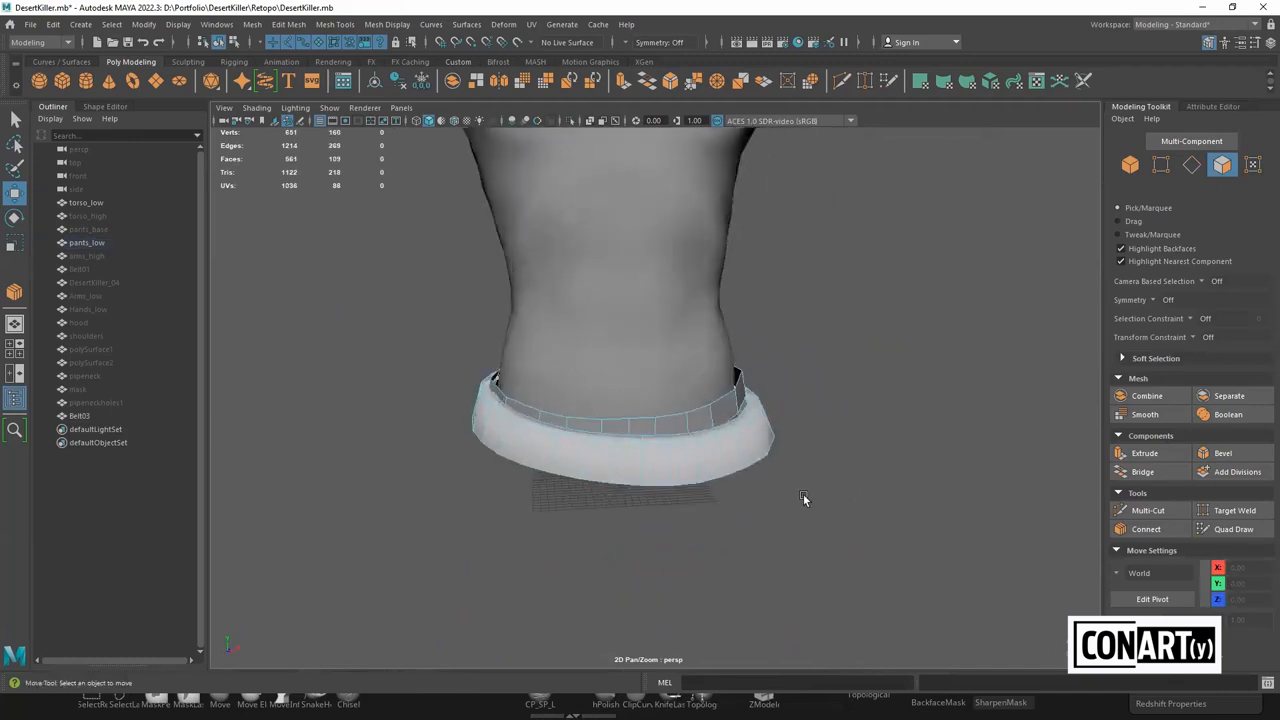
# Check the belt on the ZBrush sculpt, return to Maya and undo the pants_low face deletions around Belt03
pyautogui.doubleClick(735, 410)
pyautogui.keyDown('alt'); pyautogui.moveTo(651, 400); pyautogui.dragTo(600, 386); pyautogui.keyUp('alt')
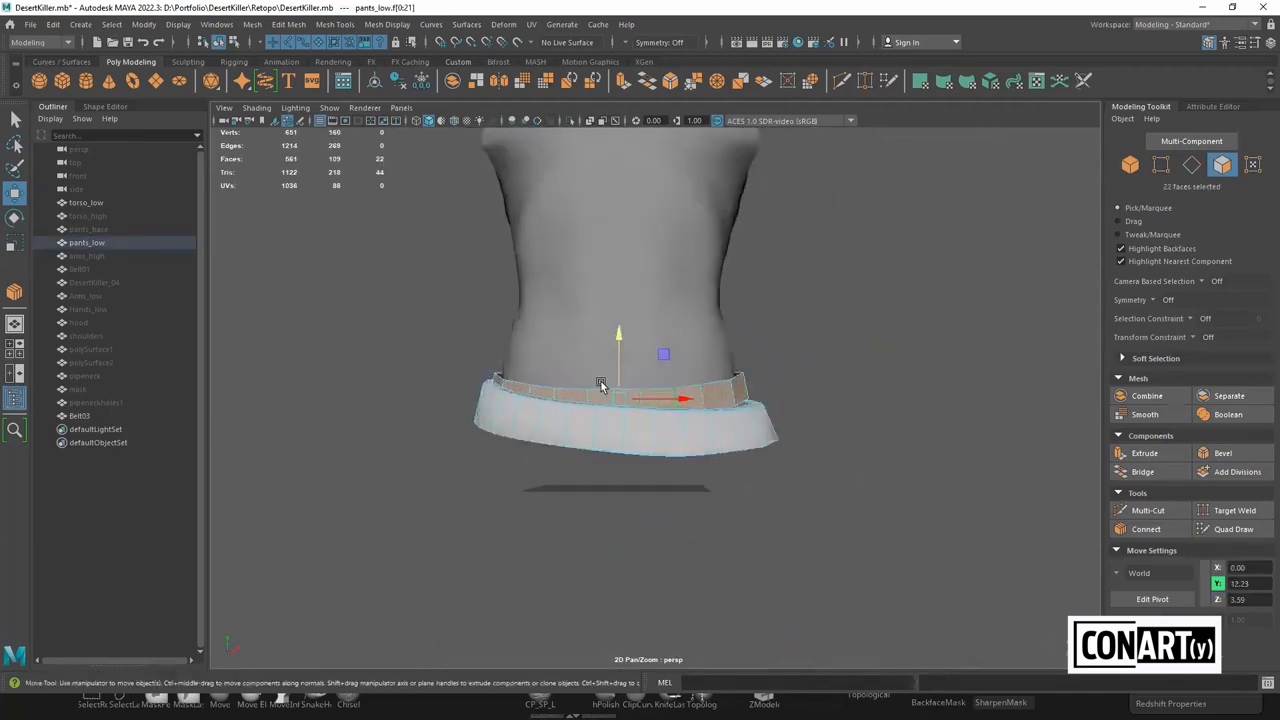
pyautogui.hotkey('alt', 'Tab')
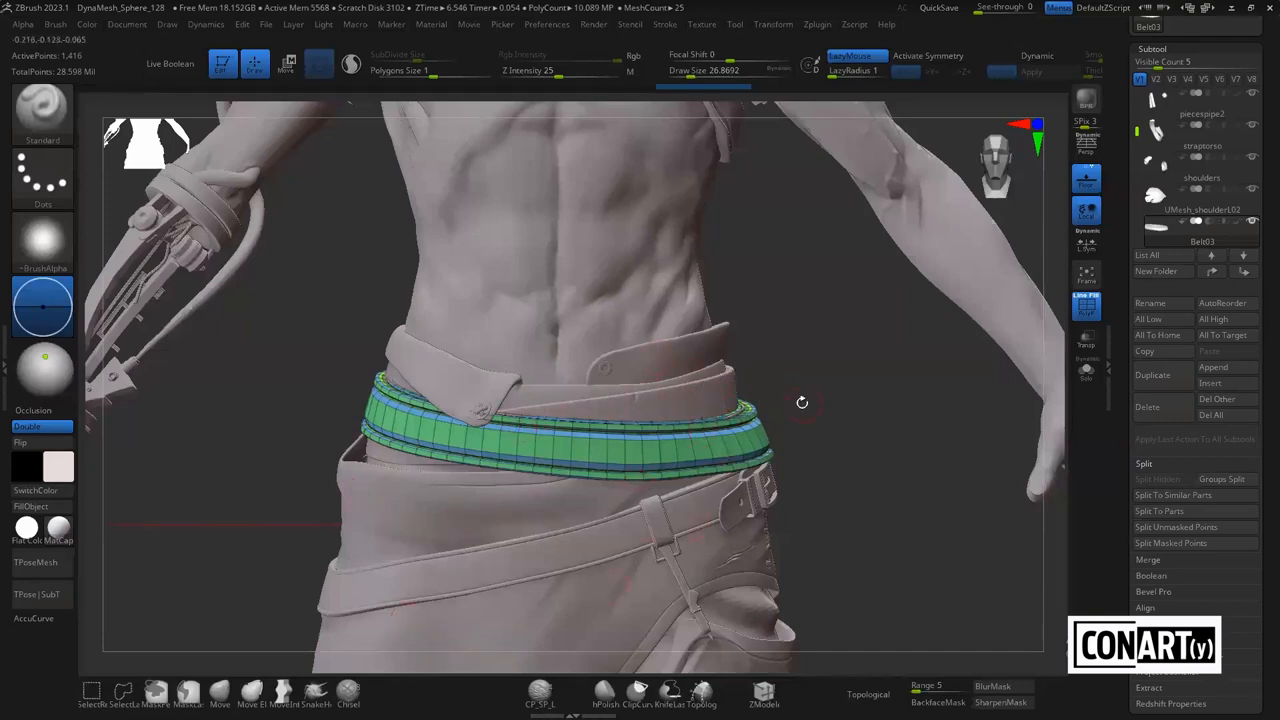
pyautogui.hotkey('alt', 'Tab')
pyautogui.hotkey('ctrl', 'z')
pyautogui.hotkey('ctrl', 'z')
pyautogui.hotkey('ctrl', 'z')
pyautogui.hotkey('ctrl', 'z')
pyautogui.hotkey('ctrl', 'z')
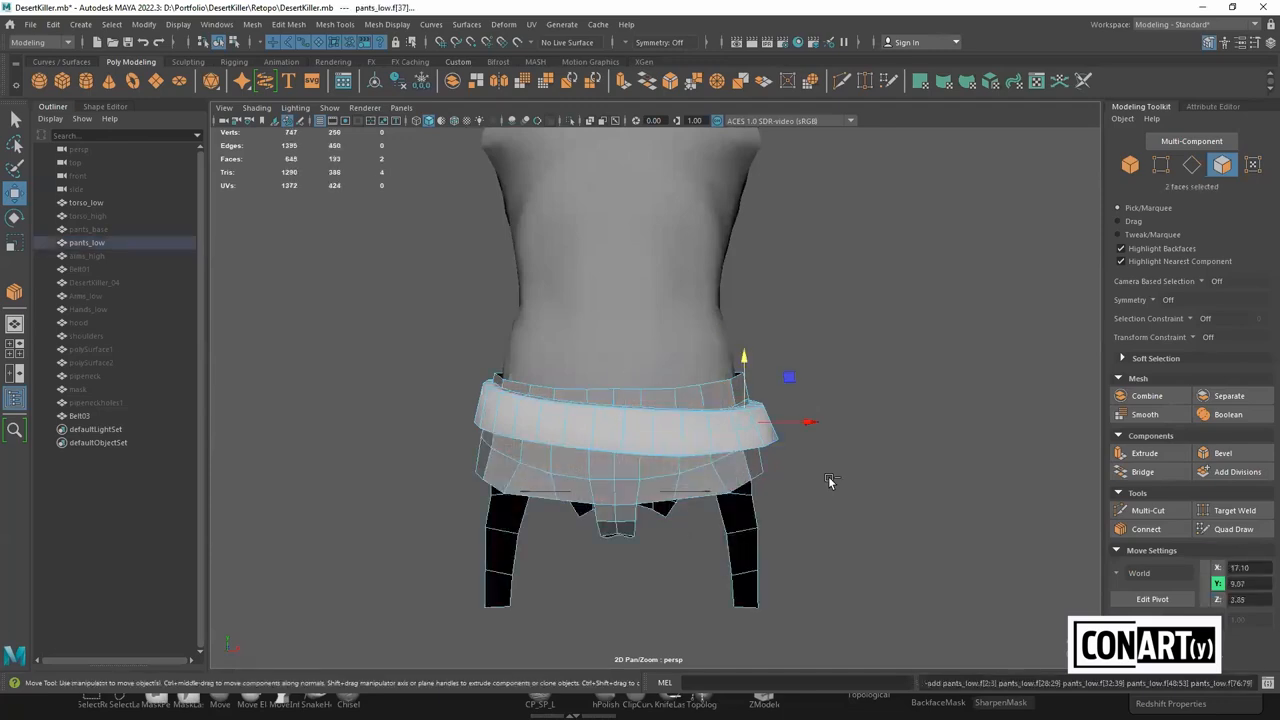
# Return pants_low and Belt03 to object mode and clear the selection
pyautogui.click(840, 482)
pyautogui.scroll(-3, 891, 403)
pyautogui.keyDown('alt'); pyautogui.moveTo(891, 403); pyautogui.dragTo(810, 357); pyautogui.keyUp('alt')
pyautogui.moveTo(810, 342); pyautogui.dragTo(888, 320, button='right')
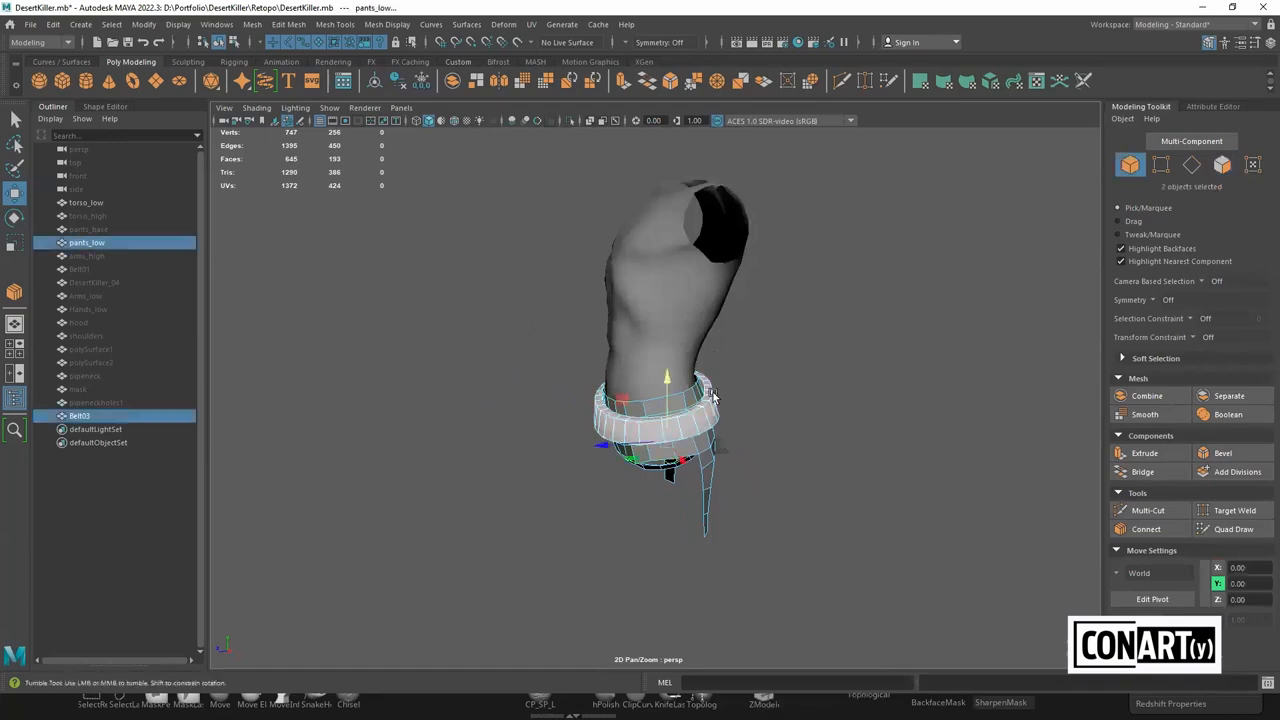
pyautogui.keyDown('alt'); pyautogui.moveTo(712, 397); pyautogui.dragTo(824, 385); pyautogui.keyUp('alt')
pyautogui.click(824, 385)
pyautogui.scroll(-3, 890, 421)
pyautogui.keyDown('alt'); pyautogui.moveTo(890, 421); pyautogui.dragTo(840, 430); pyautogui.keyUp('alt')
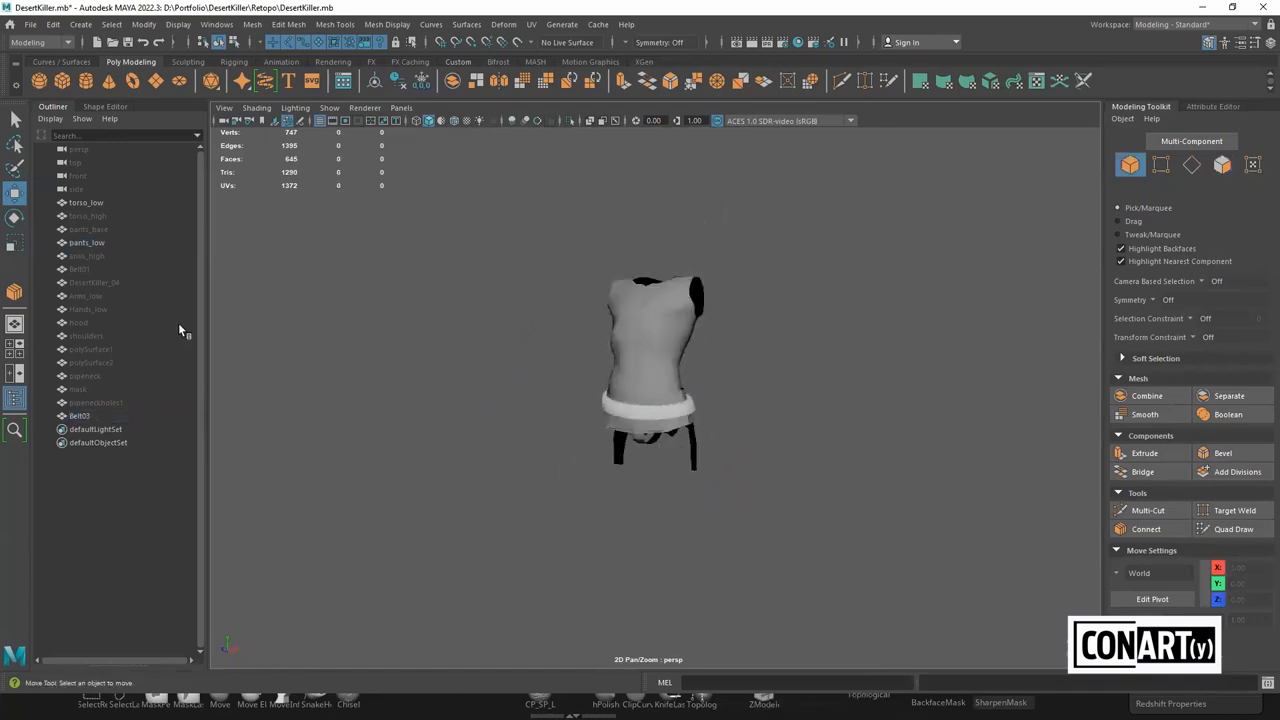
# Unhide every mesh from torso_low through pipeneckholes1 so the whole character is displayed
pyautogui.click(86, 203)
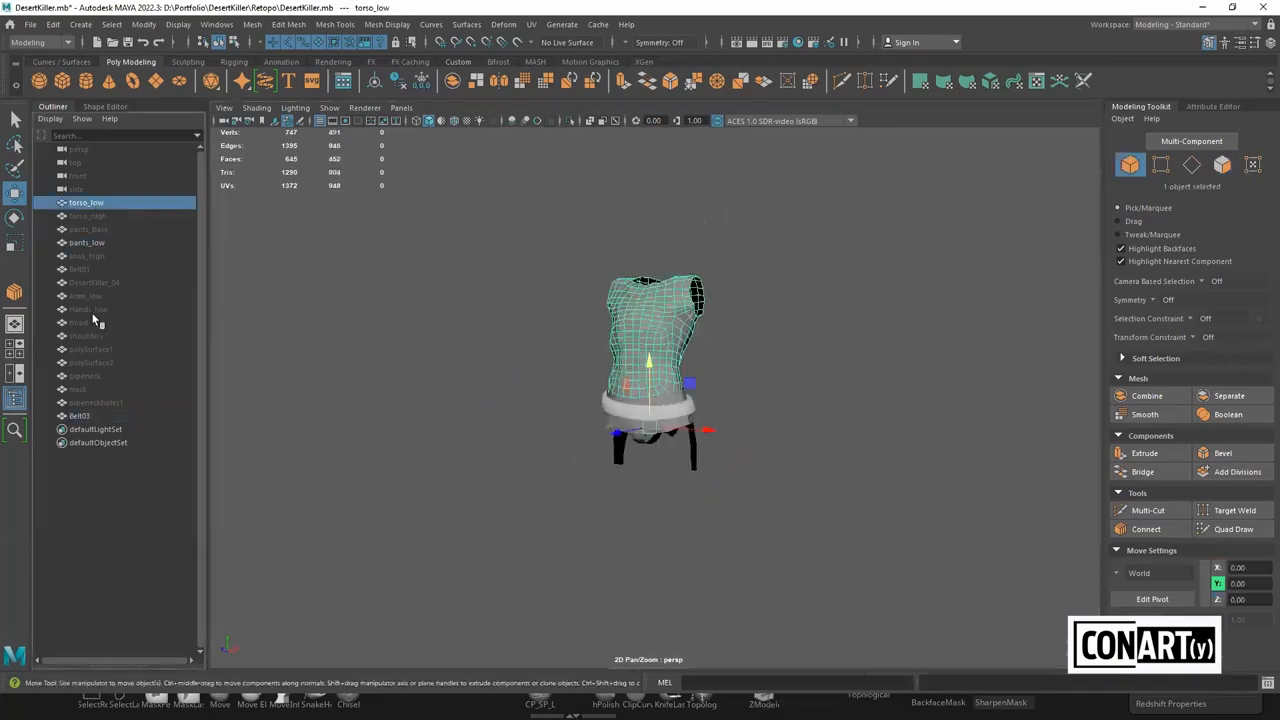
pyautogui.keyDown('shift'); pyautogui.click(92, 404); pyautogui.keyUp('shift')
pyautogui.hotkey('shift', 'h')
pyautogui.click(476, 433)
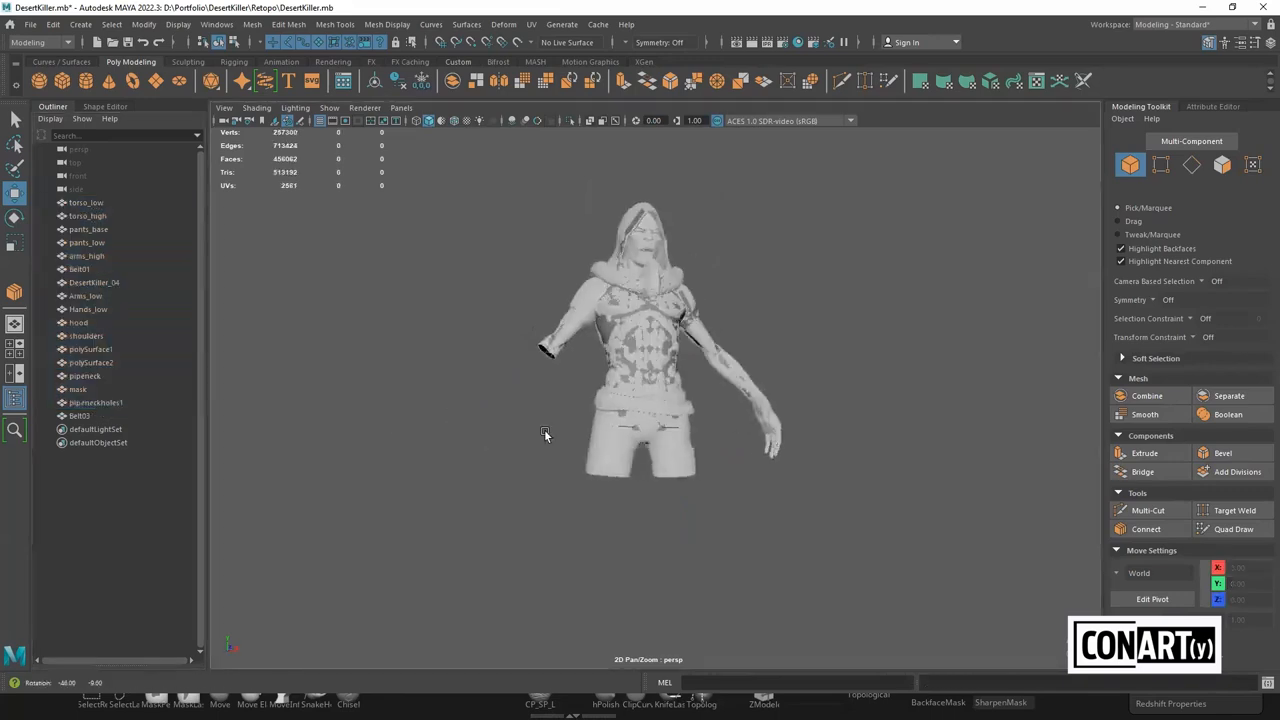
pyautogui.keyDown('alt'); pyautogui.moveTo(658, 368); pyautogui.dragTo(622, 387); pyautogui.keyUp('alt')
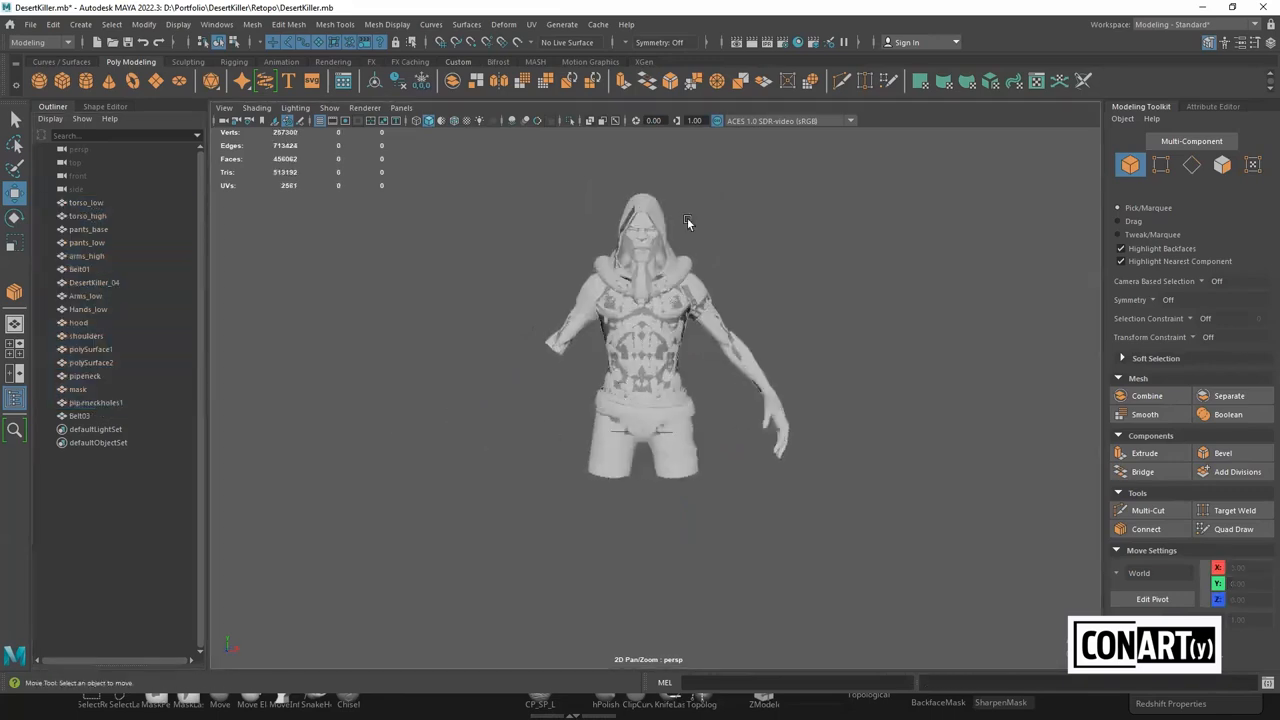
pyautogui.scroll(2, 690, 232)
pyautogui.scroll(4, 690, 227)
# Hide all meshes except the DesertKiller_04 head and select it for a closer view
pyautogui.click(678, 357)
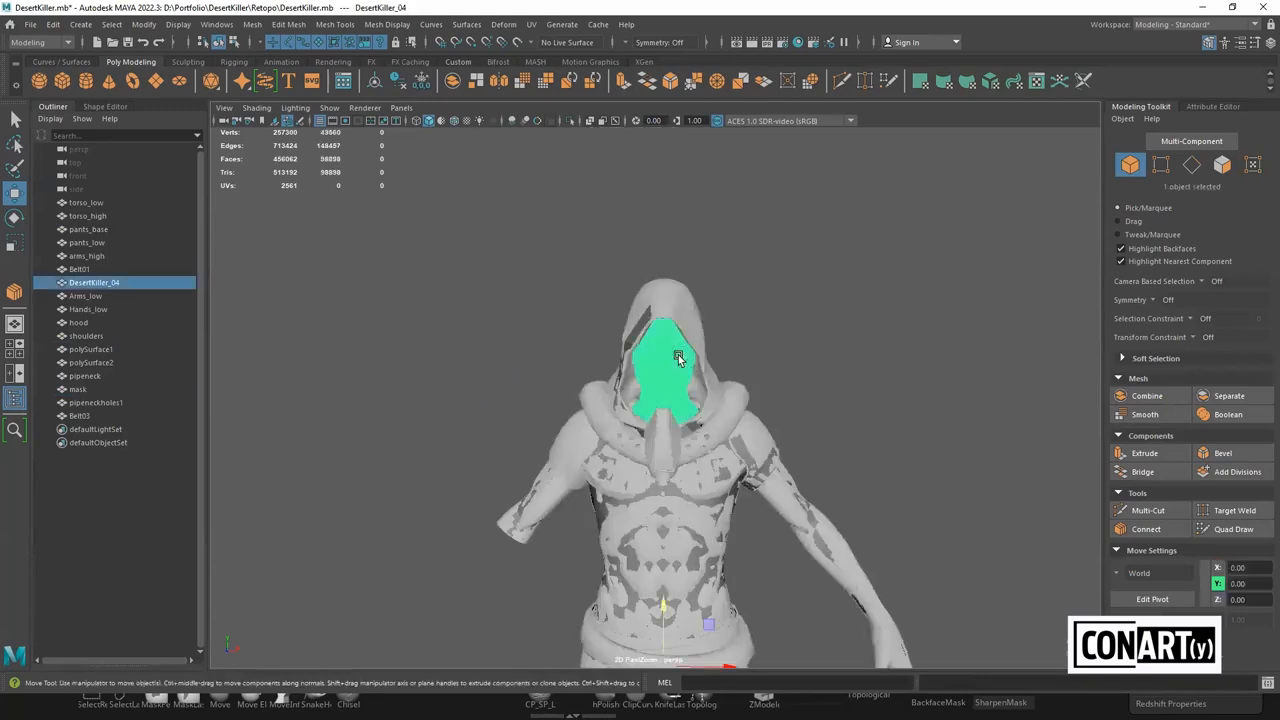
pyautogui.click(114, 295)
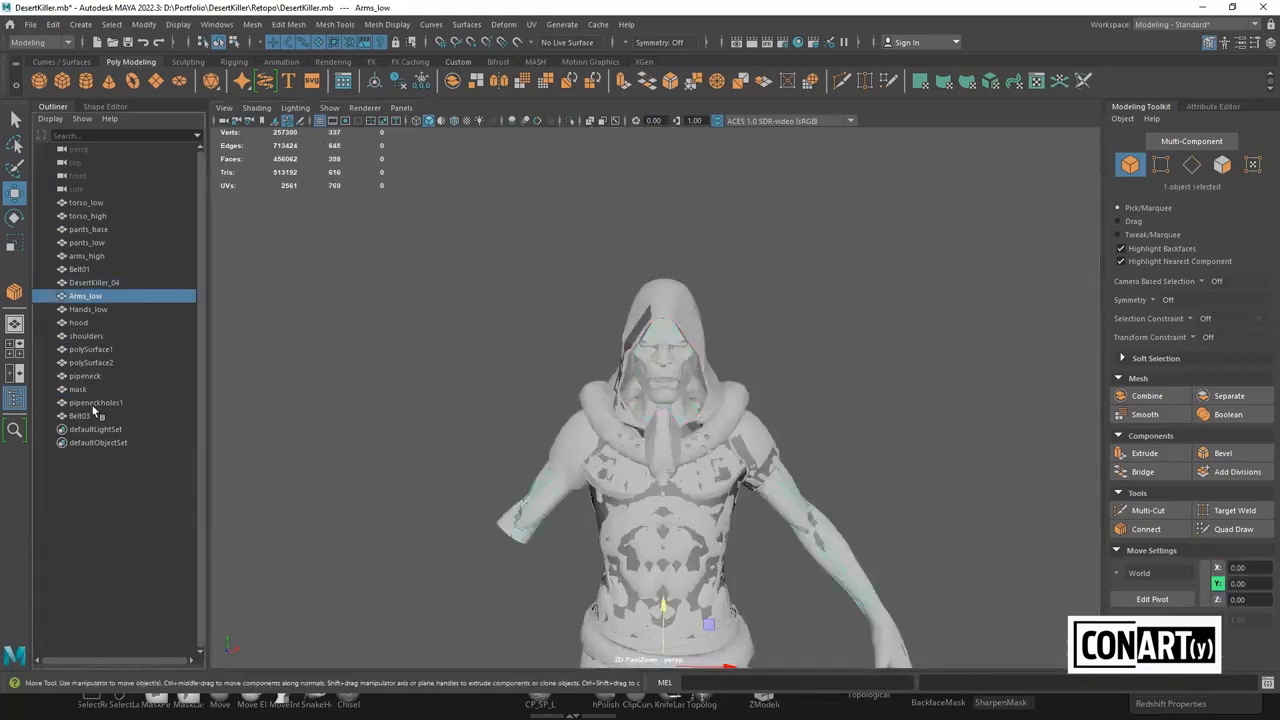
pyautogui.keyDown('shift'); pyautogui.click(88, 415); pyautogui.keyUp('shift')
pyautogui.hotkey('ctrl', 'h')
pyautogui.click(89, 268)
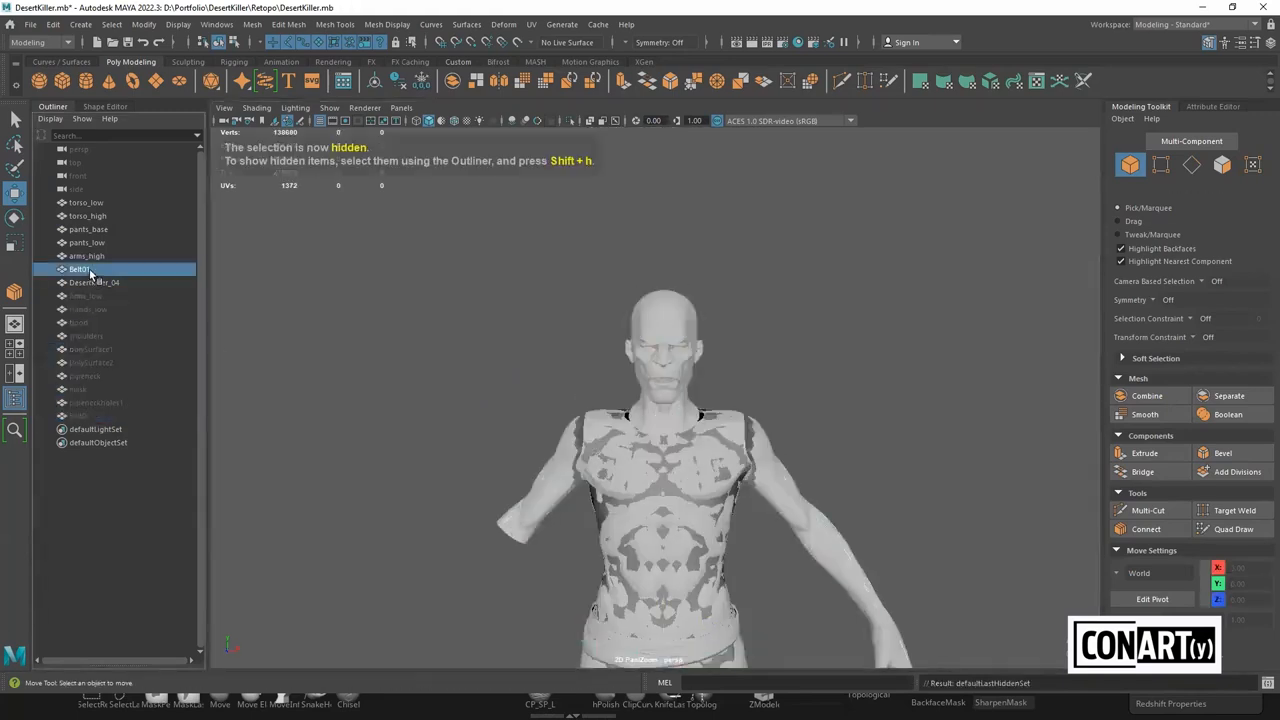
pyautogui.keyDown('shift'); pyautogui.click(86, 202); pyautogui.keyUp('shift')
pyautogui.hotkey('ctrl', 'h')
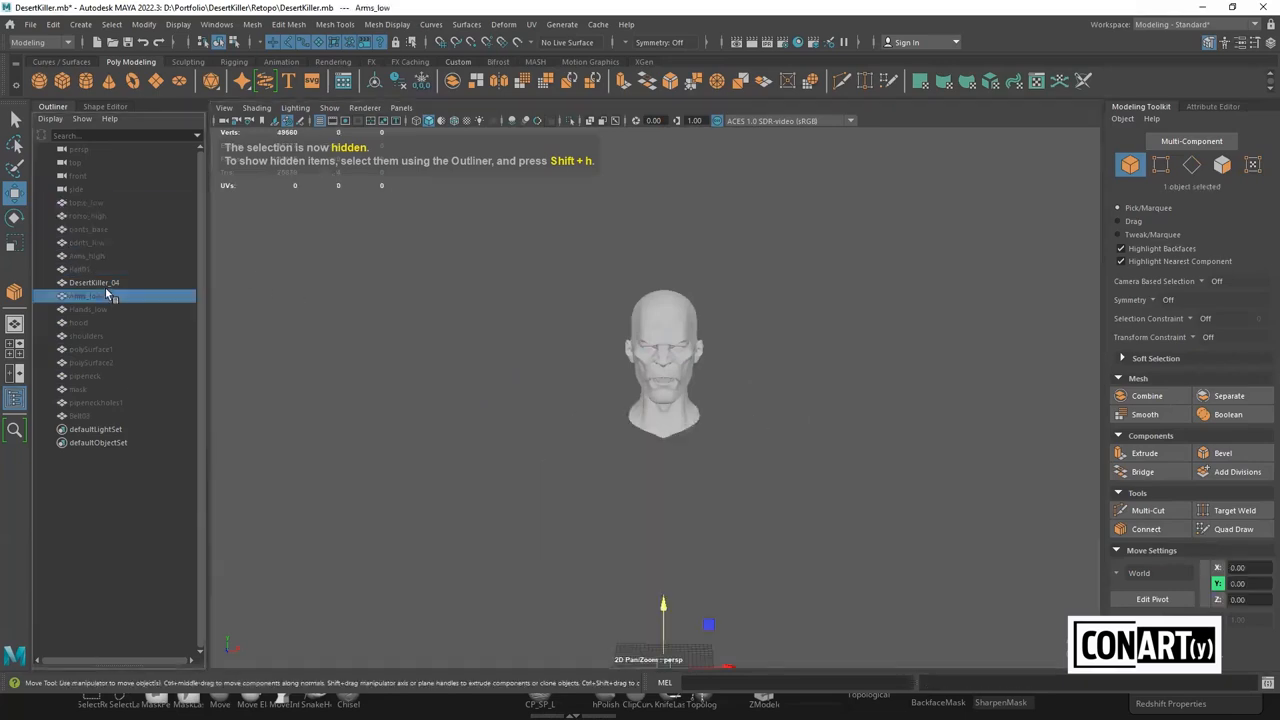
pyautogui.click(94, 283)
pyautogui.keyDown('alt'); pyautogui.moveTo(546, 417); pyautogui.dragTo(631, 400); pyautogui.keyUp('alt')
pyautogui.scroll(3, 671, 494)
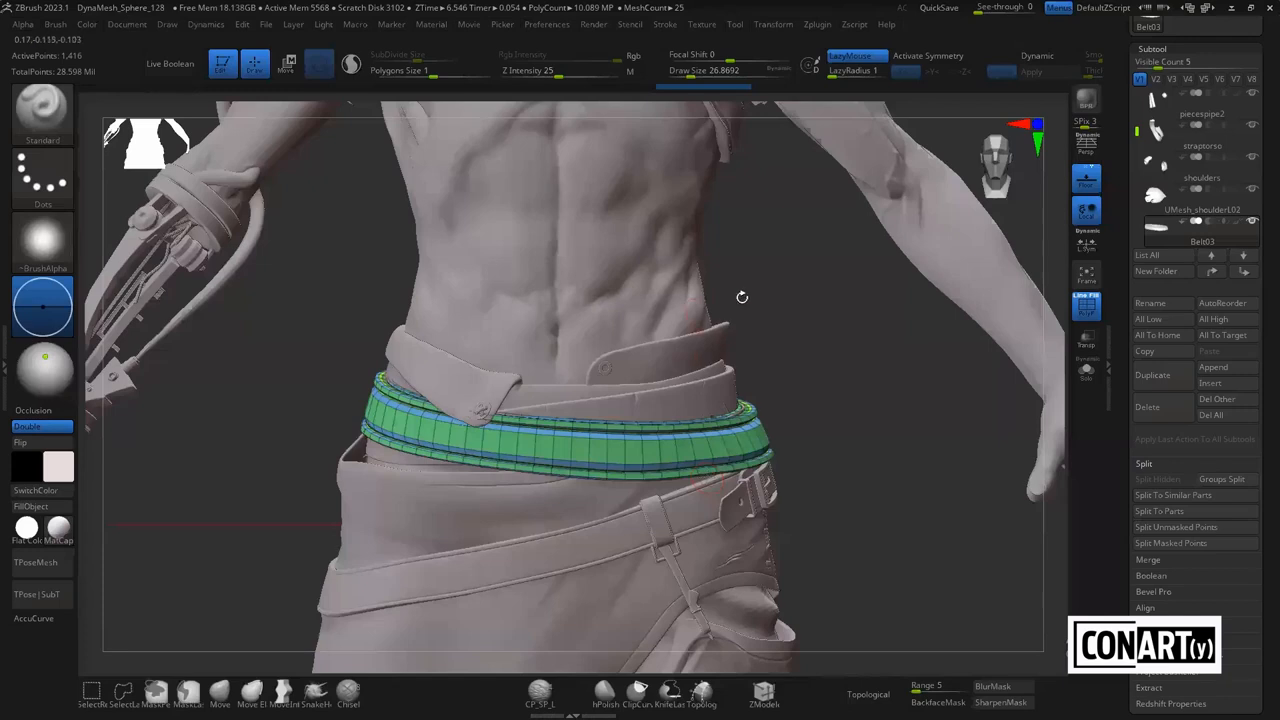
# Switch to ZBrush, make the DesertKiller_04 head subtool active and raise it to subdivision level 5
pyautogui.keyDown('alt'); pyautogui.moveTo(829, 380); pyautogui.dragTo(850, 640); pyautogui.keyUp('alt')
pyautogui.keyDown('alt'); pyautogui.moveTo(874, 251); pyautogui.dragTo(749, 463); pyautogui.keyUp('alt')
pyautogui.keyDown('alt'); pyautogui.click(617, 402); pyautogui.keyUp('alt')
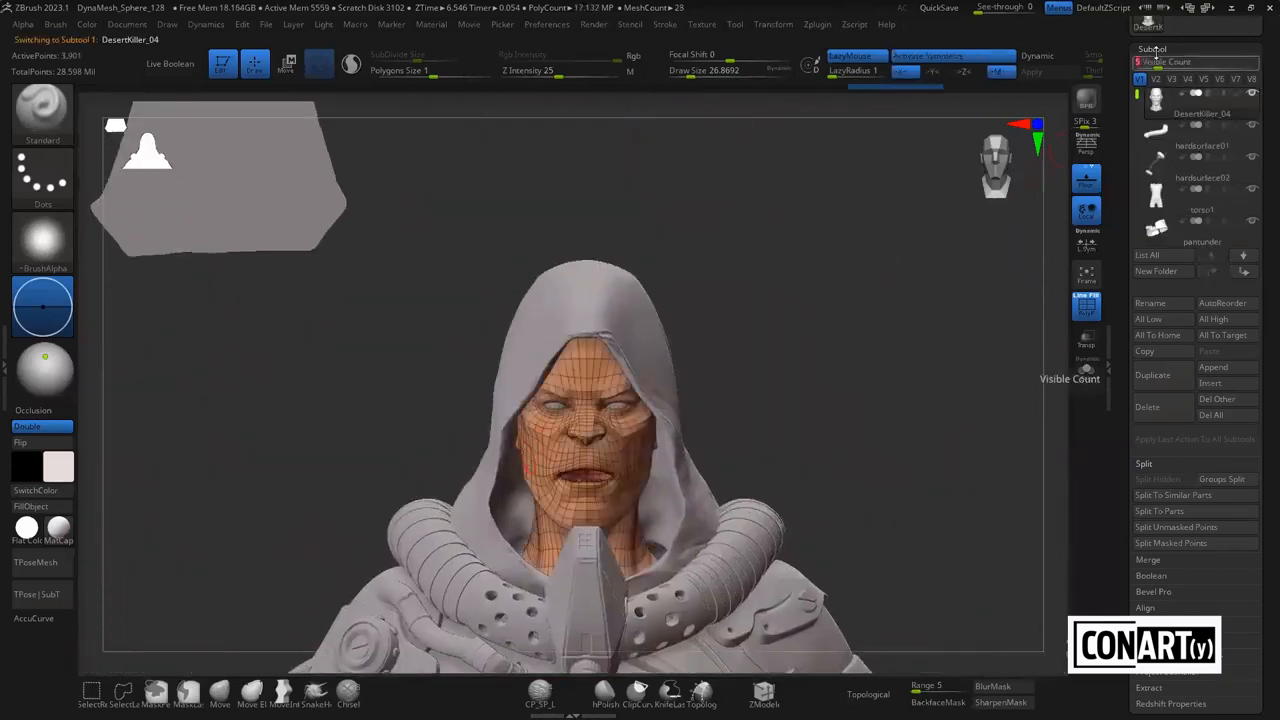
pyautogui.click(1154, 52)
pyautogui.click(1156, 64)
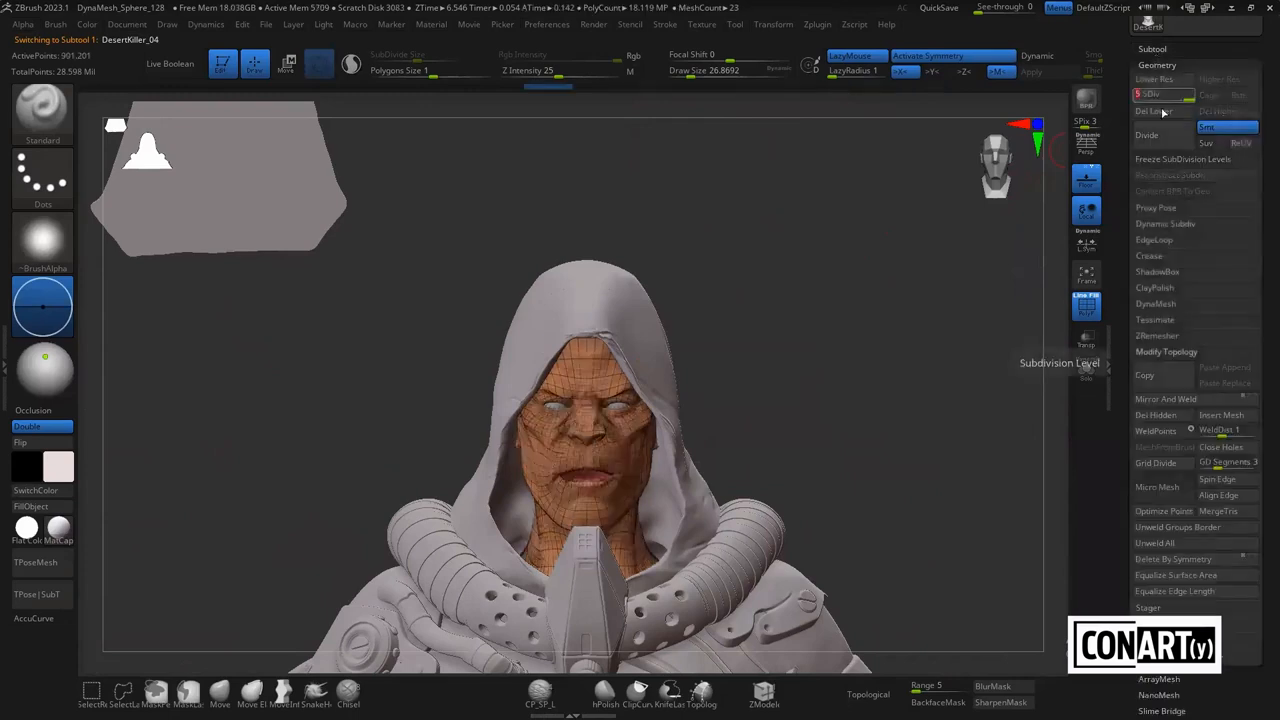
pyautogui.click(1157, 64)
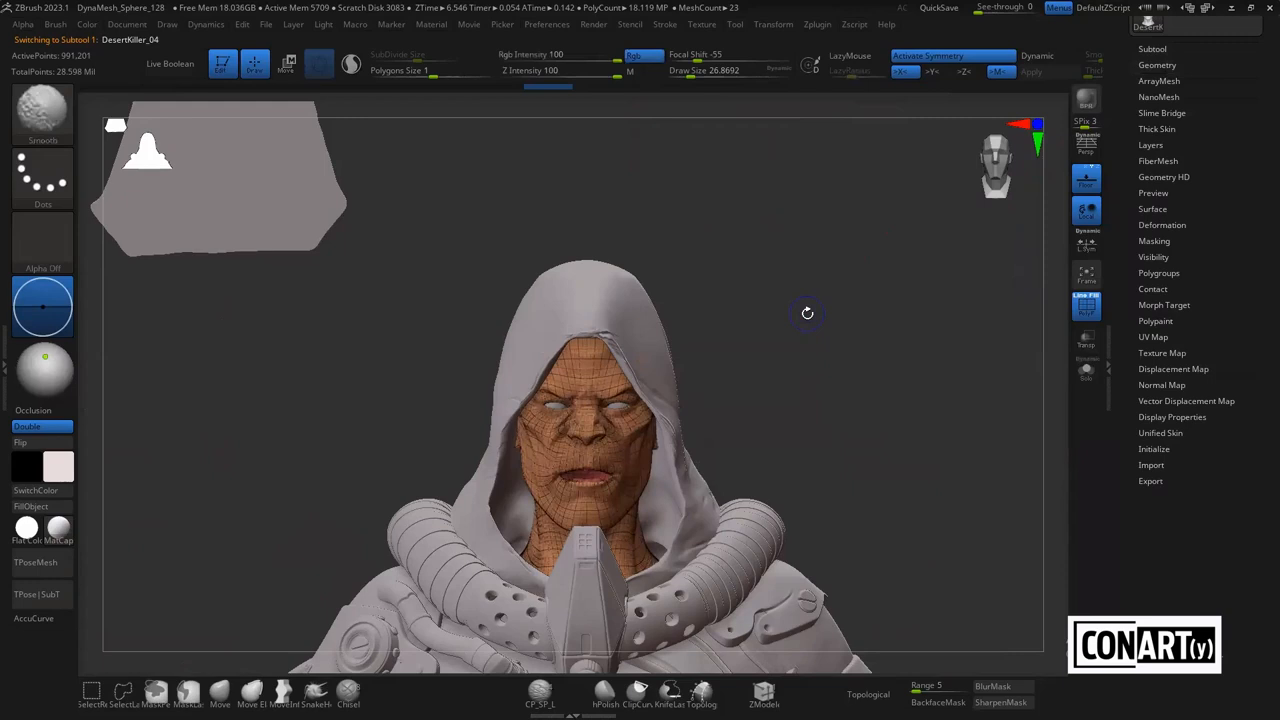
# Turn off the wireframe display and examine the hooded head's high-poly sculpt from several angles and distances
pyautogui.hotkey('shift', 'f')
pyautogui.keyDown('alt'); pyautogui.moveTo(783, 363); pyautogui.dragTo(119, 126); pyautogui.keyUp('alt')
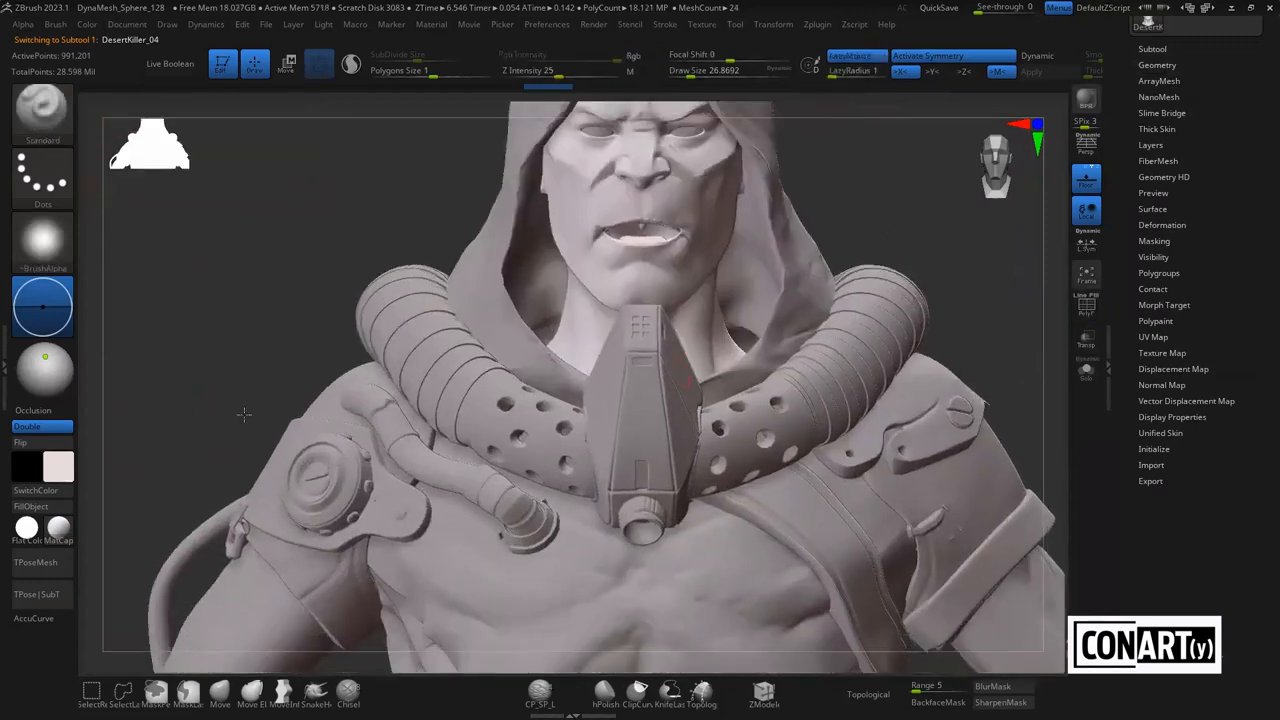
pyautogui.keyDown('alt'); pyautogui.moveTo(244, 414); pyautogui.dragTo(164, 669); pyautogui.keyUp('alt')
pyautogui.click(1160, 65)
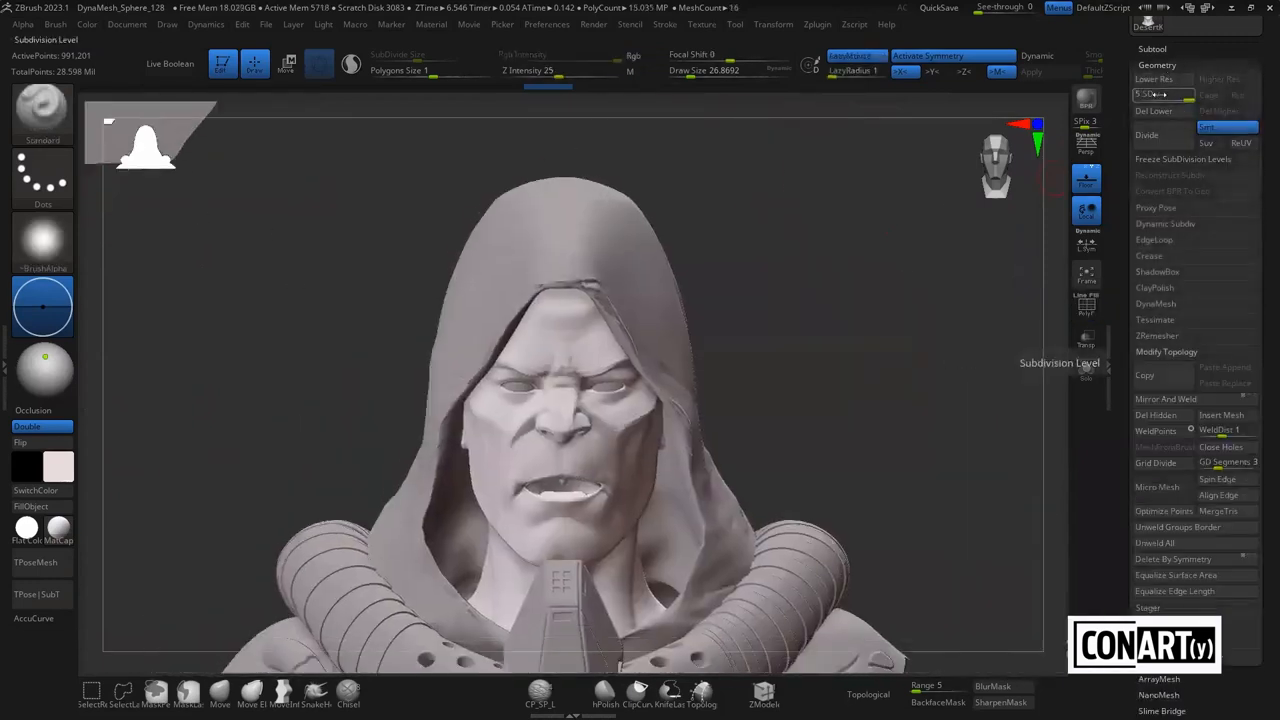
pyautogui.moveTo(797, 337); pyautogui.dragTo(704, 181)
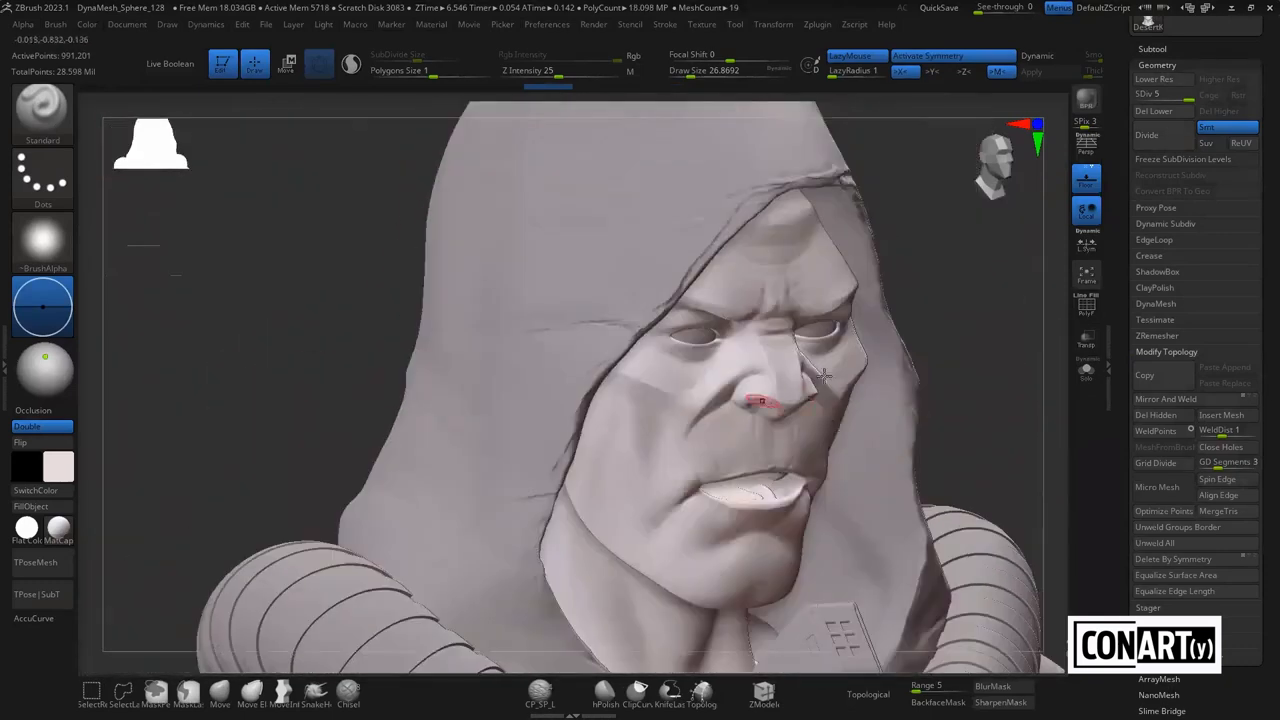
pyautogui.moveTo(1002, 317); pyautogui.dragTo(915, 274)
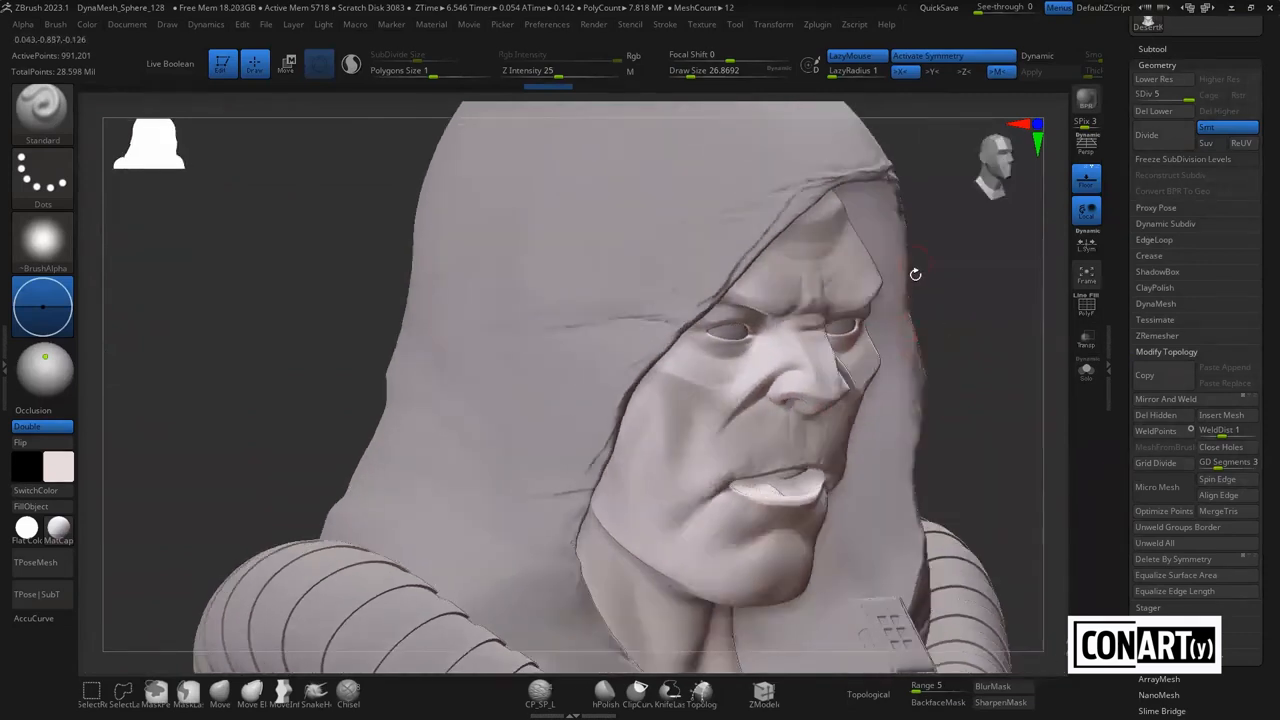
pyautogui.moveTo(973, 316); pyautogui.dragTo(967, 353)
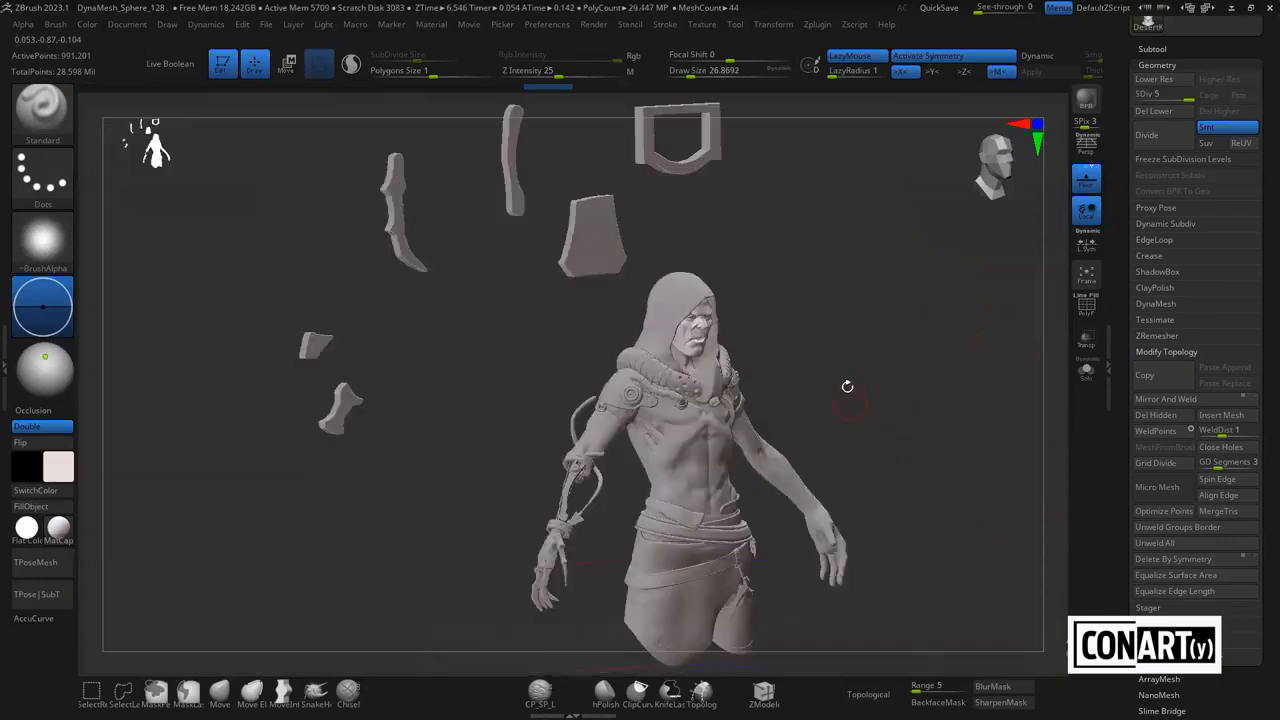
pyautogui.moveTo(846, 380); pyautogui.dragTo(831, 550)
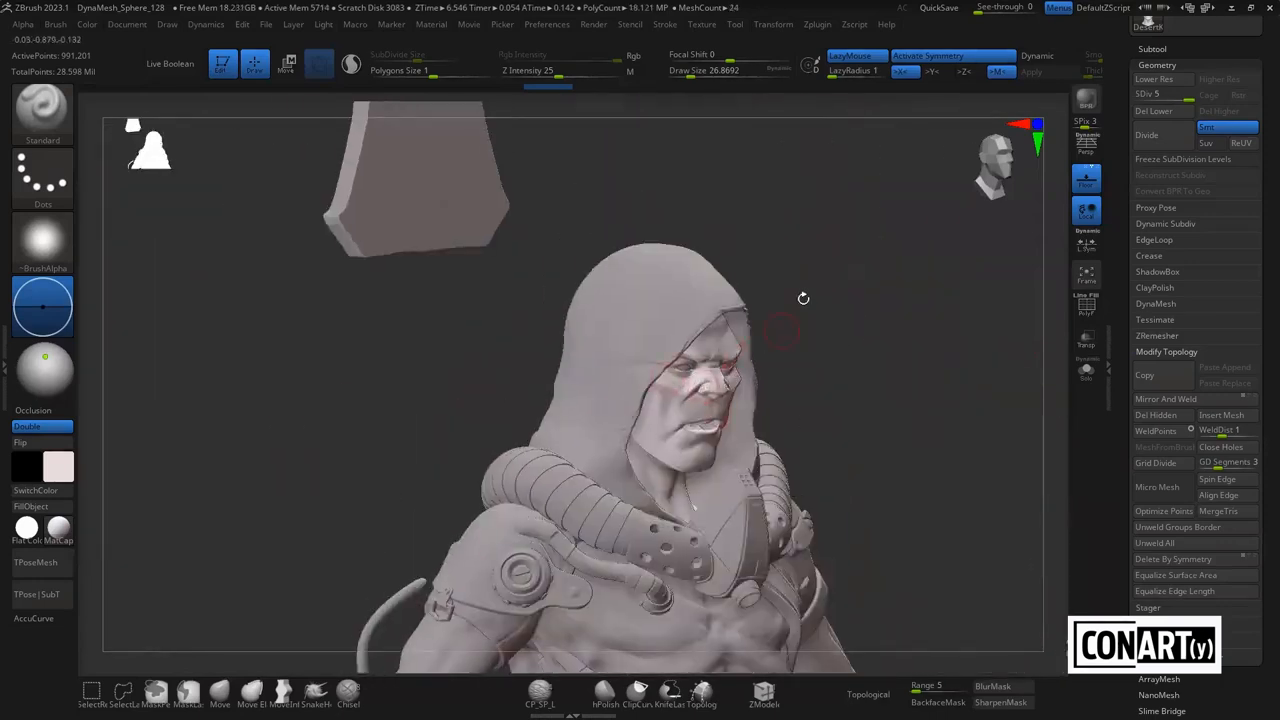
pyautogui.moveTo(811, 386); pyautogui.dragTo(722, 376)
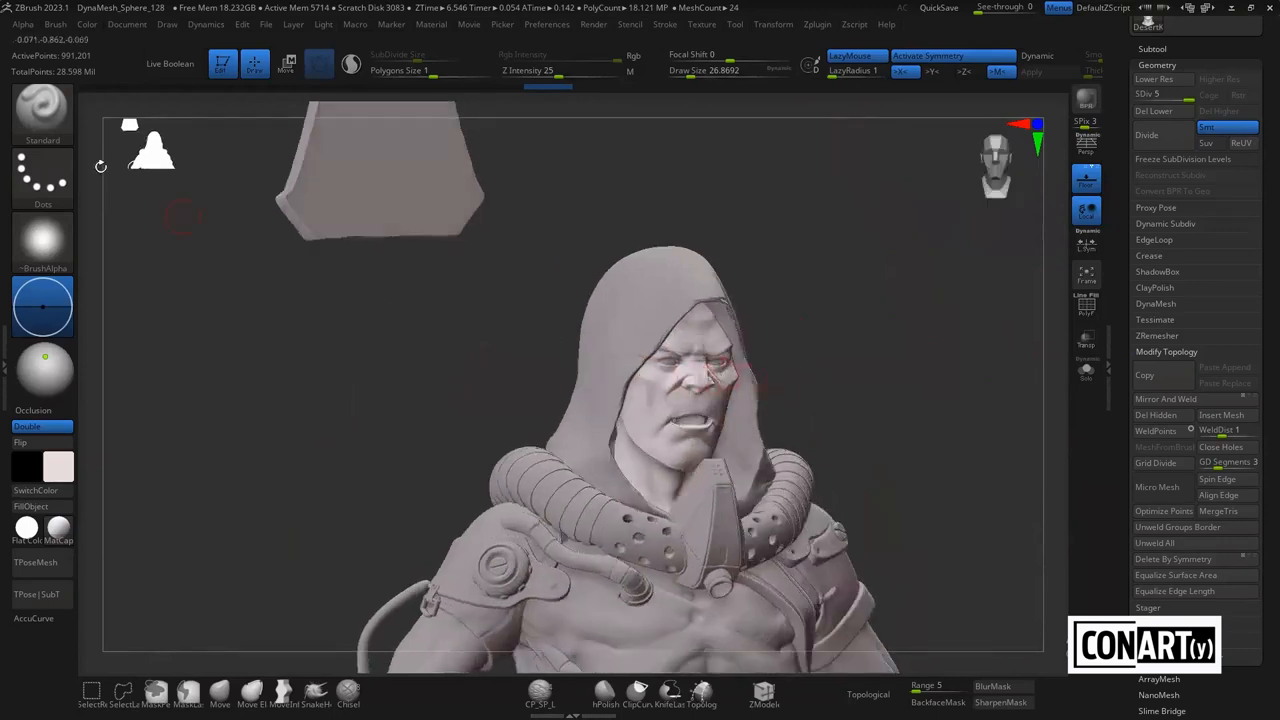
# Save a copy of the tool as DesertKiller_ExportToBake in the DesertKiller folder
pyautogui.click(818, 27)
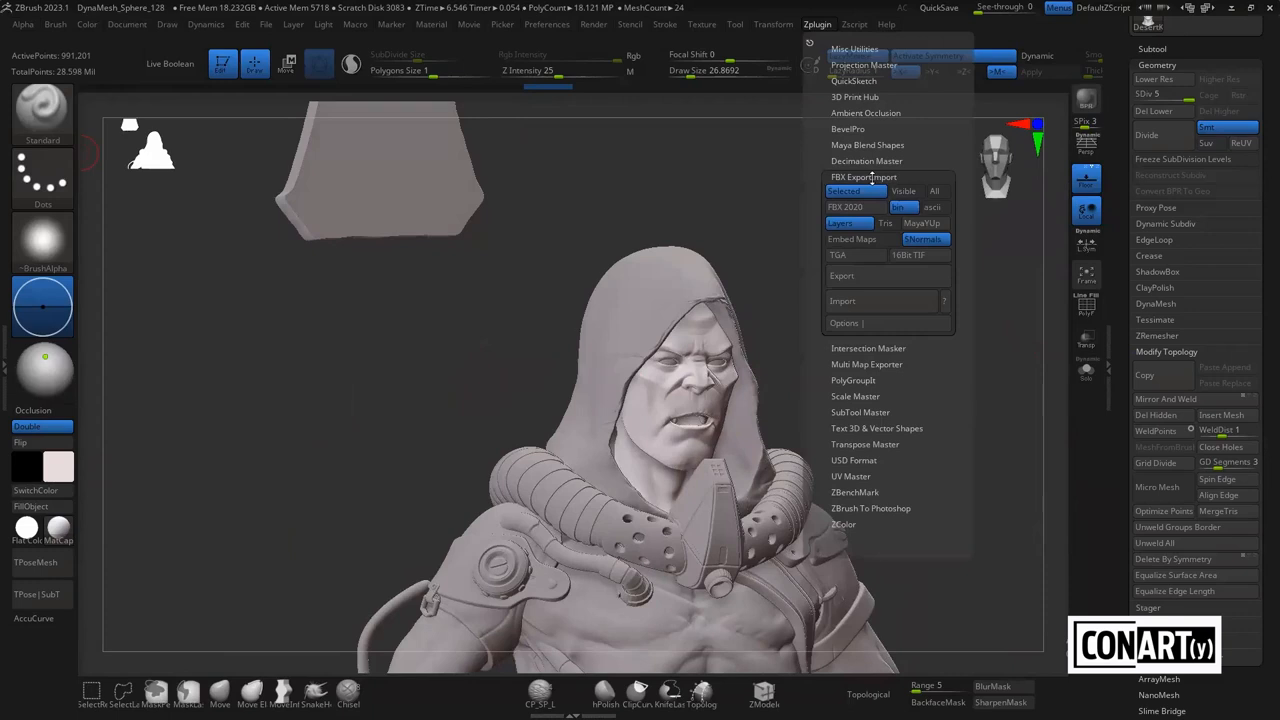
pyautogui.click(1160, 65)
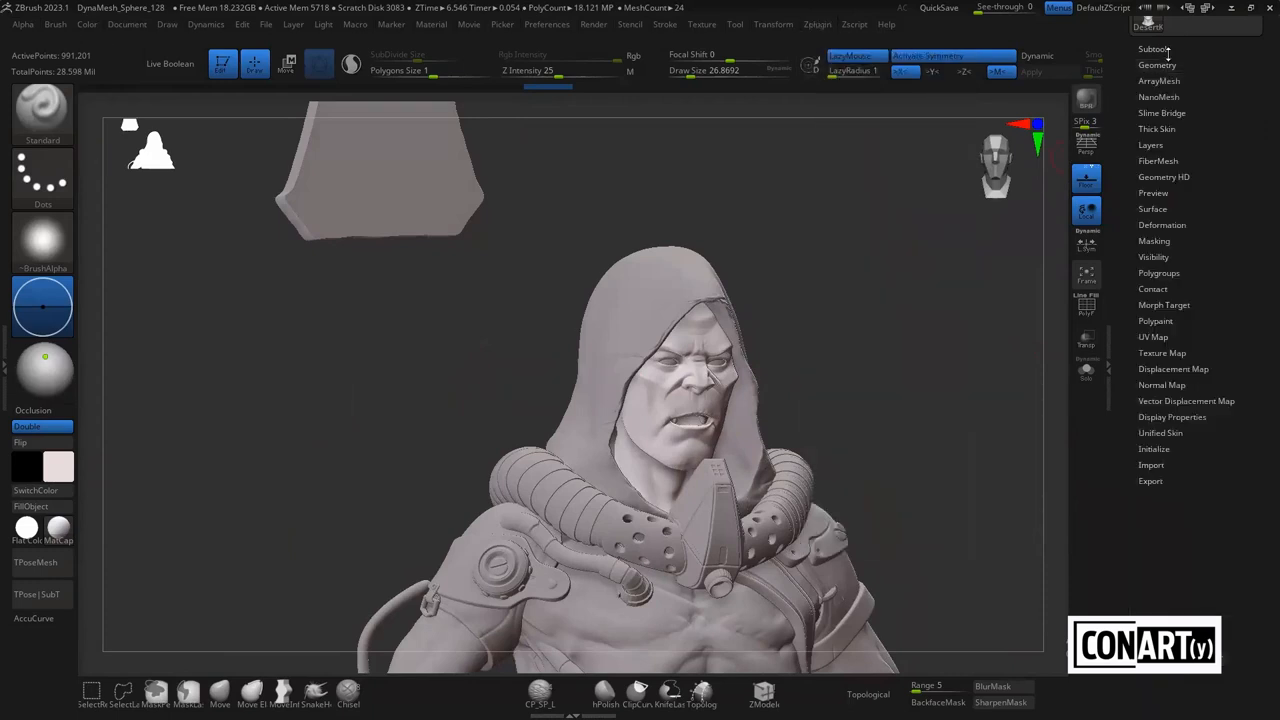
pyautogui.scroll(2, 1243, 47)
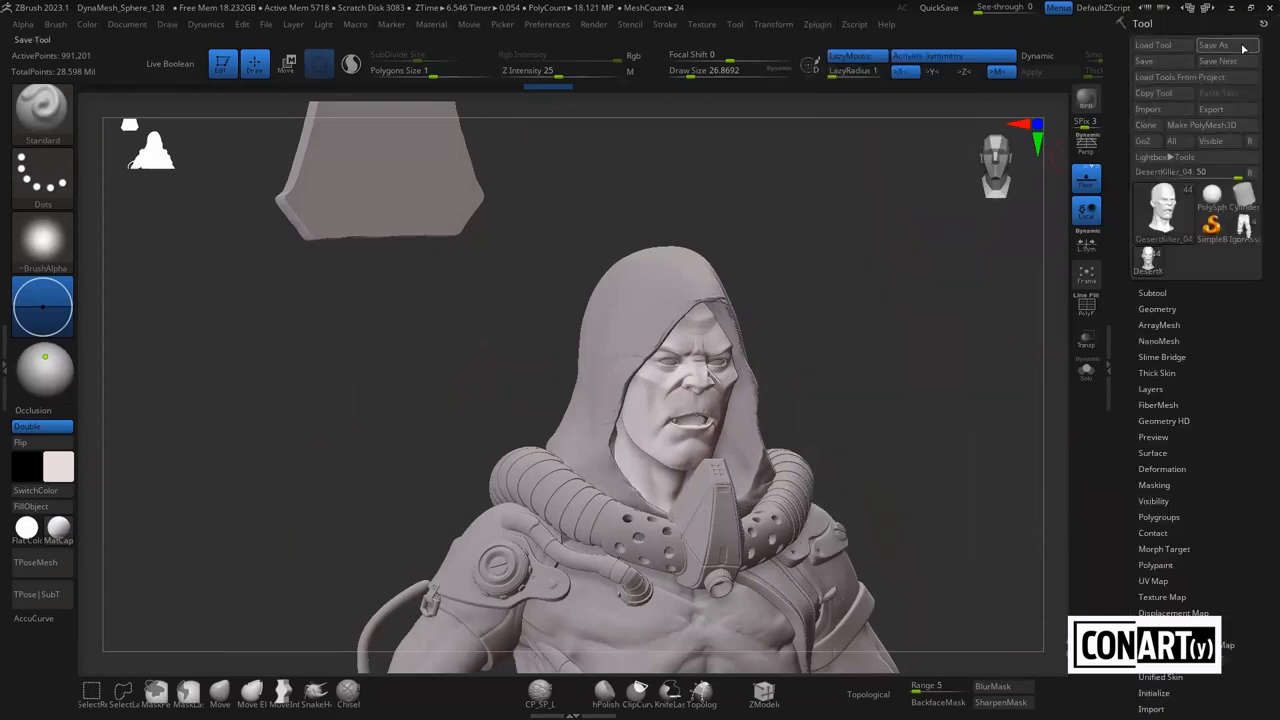
pyautogui.click(1241, 43)
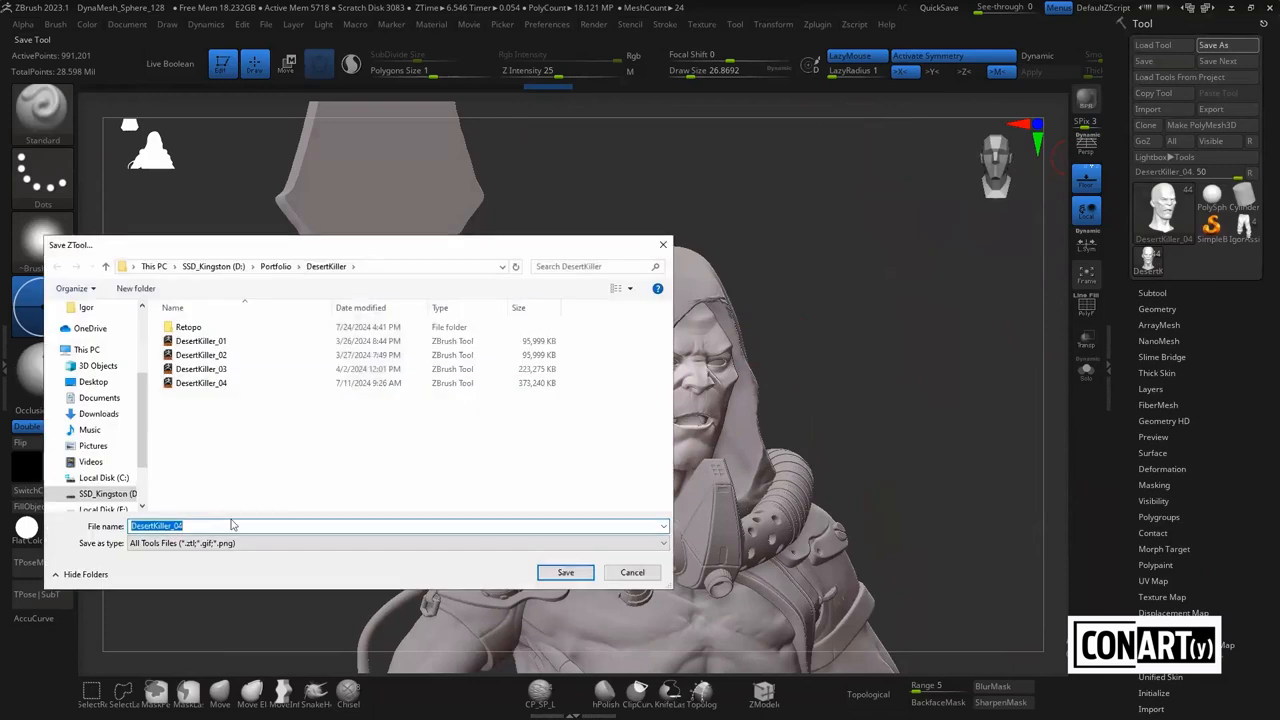
pyautogui.click(231, 525)
pyautogui.press('BackSpace')
pyautogui.press('BackSpace')
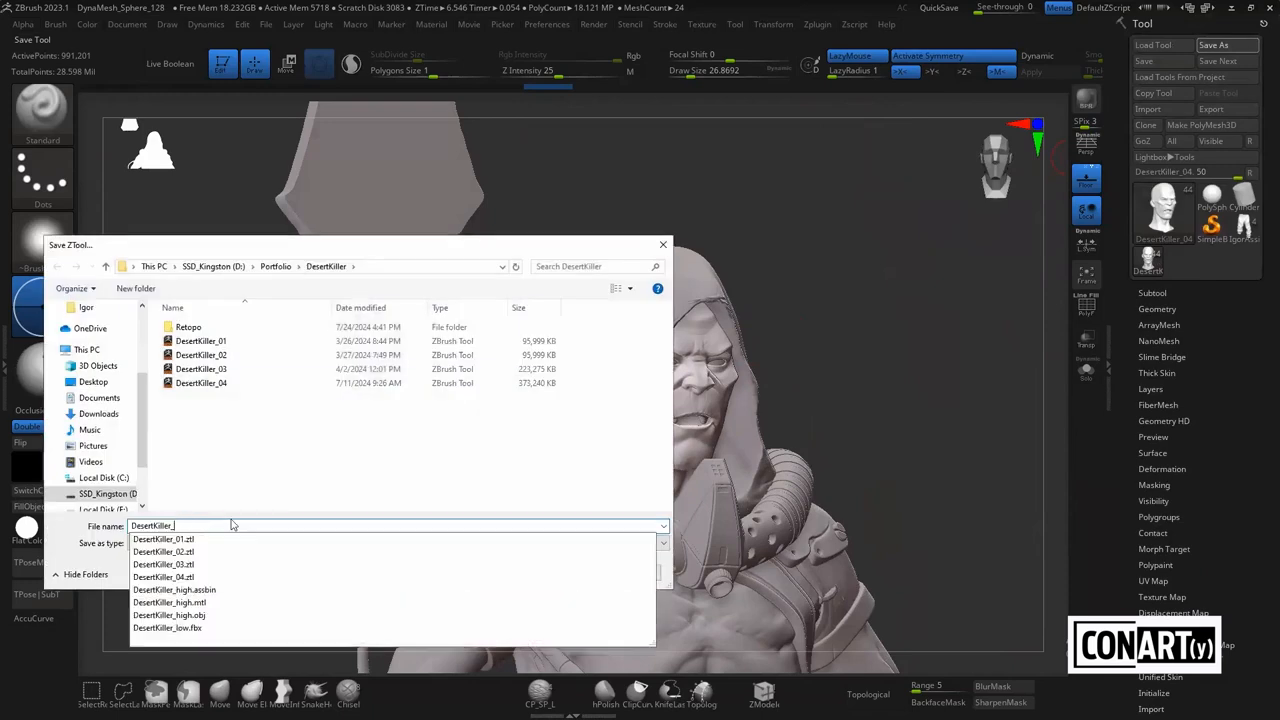
pyautogui.write('Export')
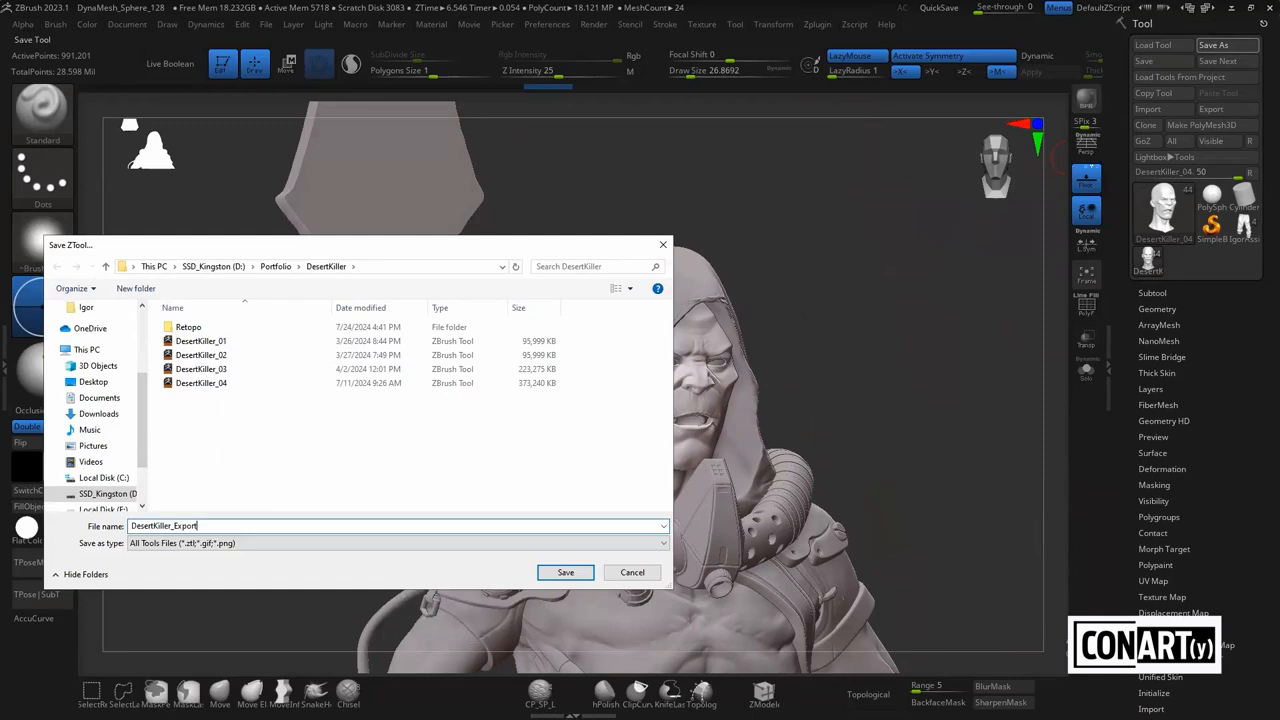
pyautogui.press('Return')
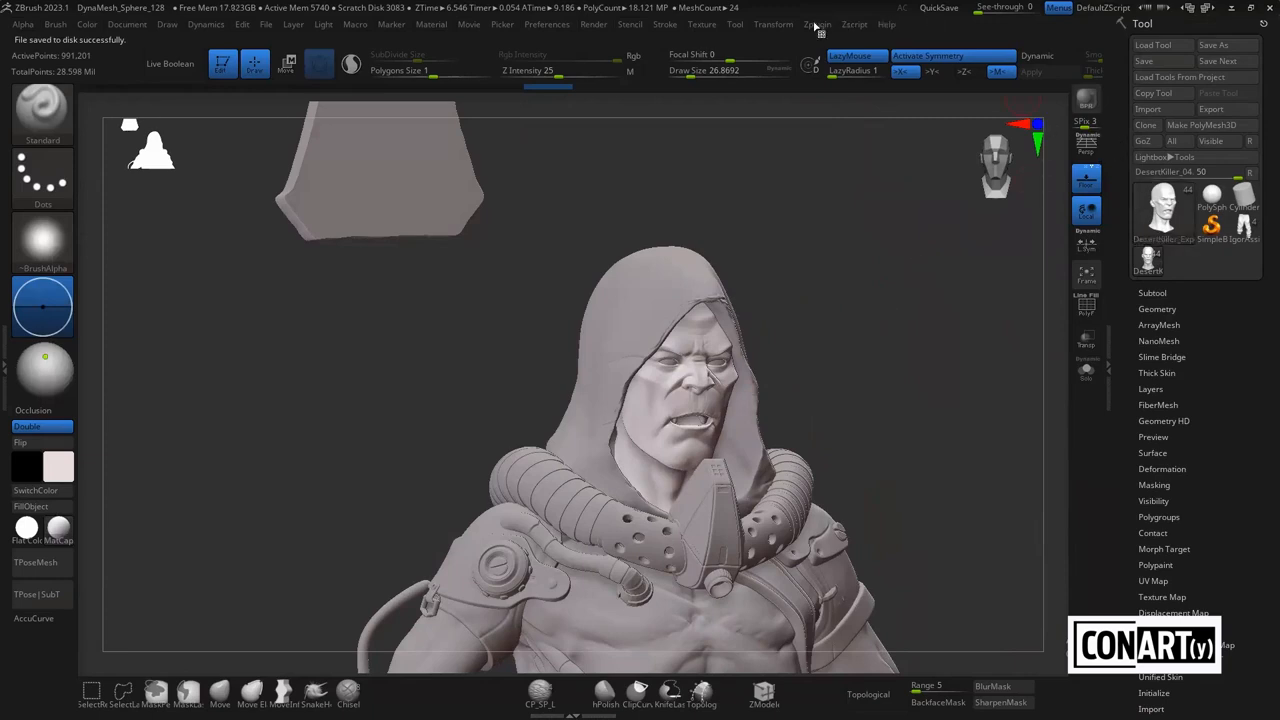
# Pre-process the head subtool in Decimation Master and decimate it to 5%
pyautogui.click(817, 24)
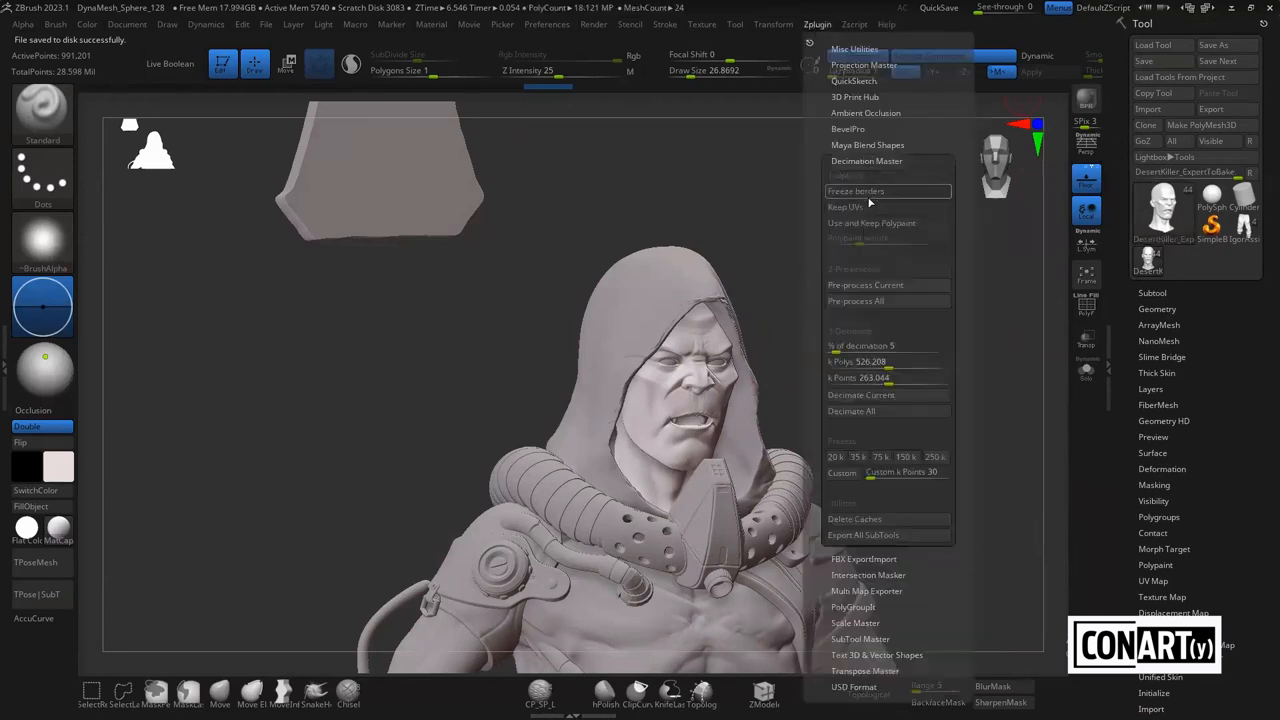
pyautogui.click(865, 285)
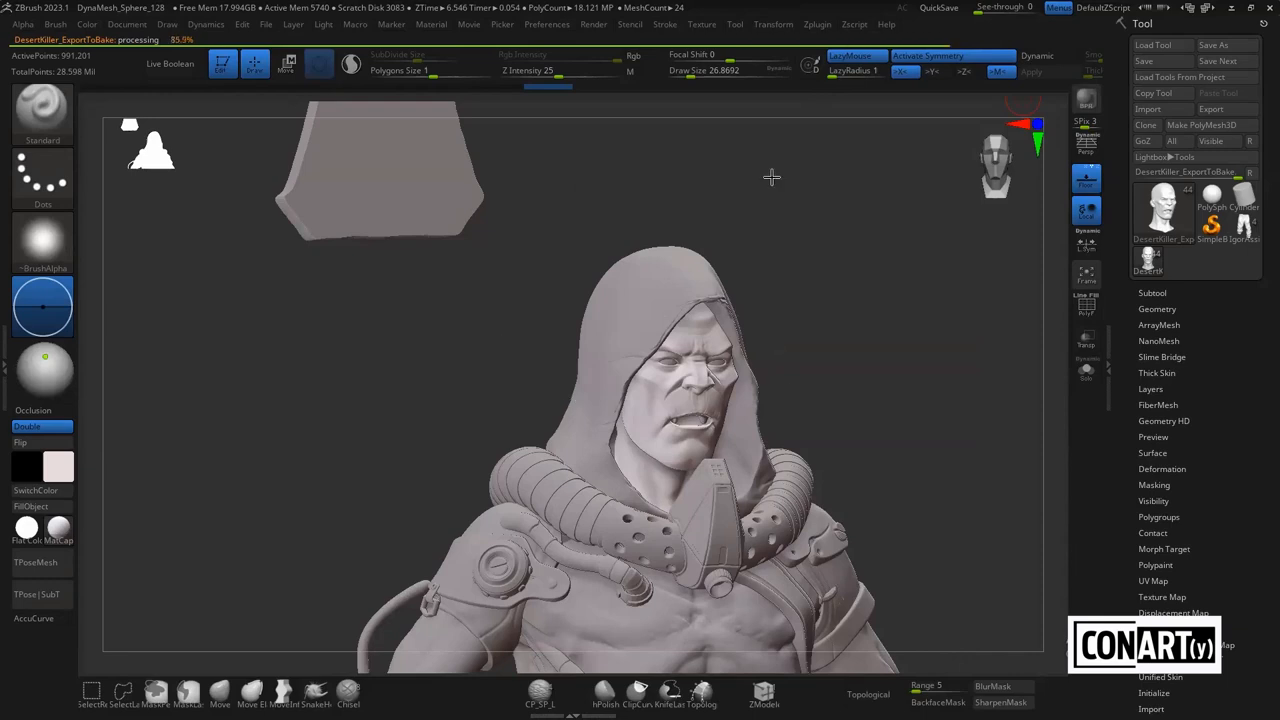
pyautogui.click(818, 25)
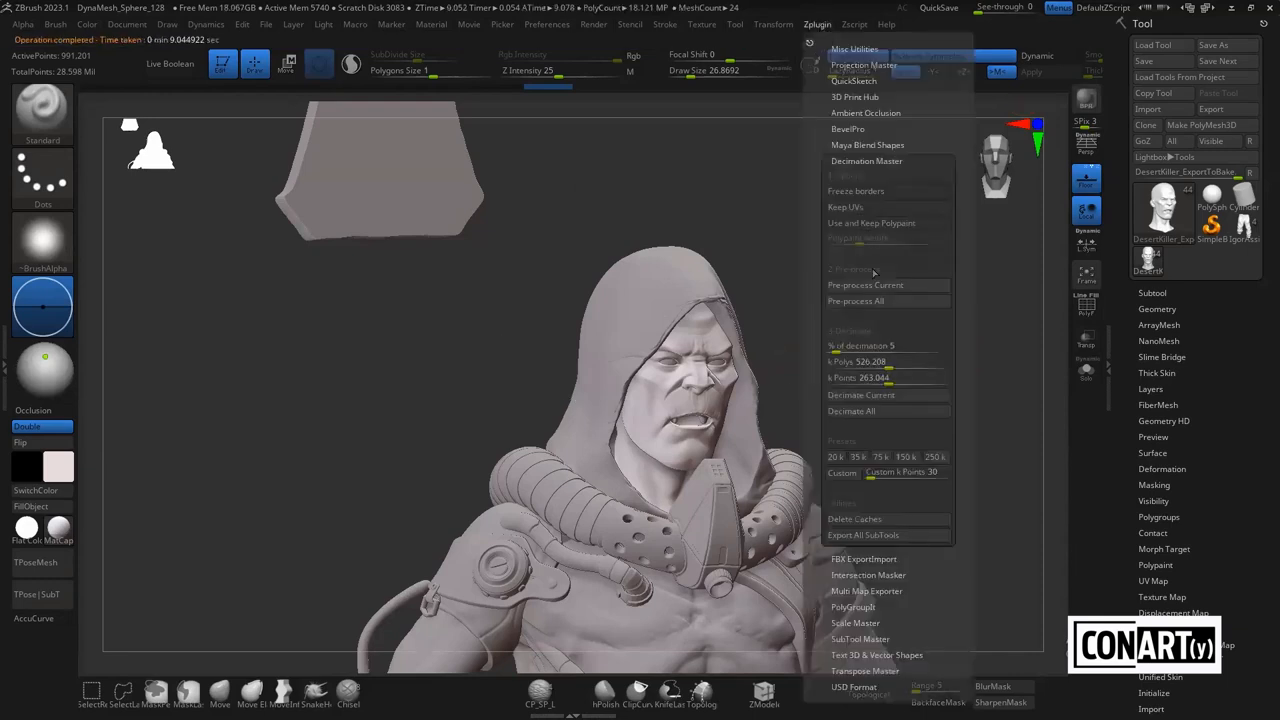
pyautogui.click(861, 395)
pyautogui.click(826, 25)
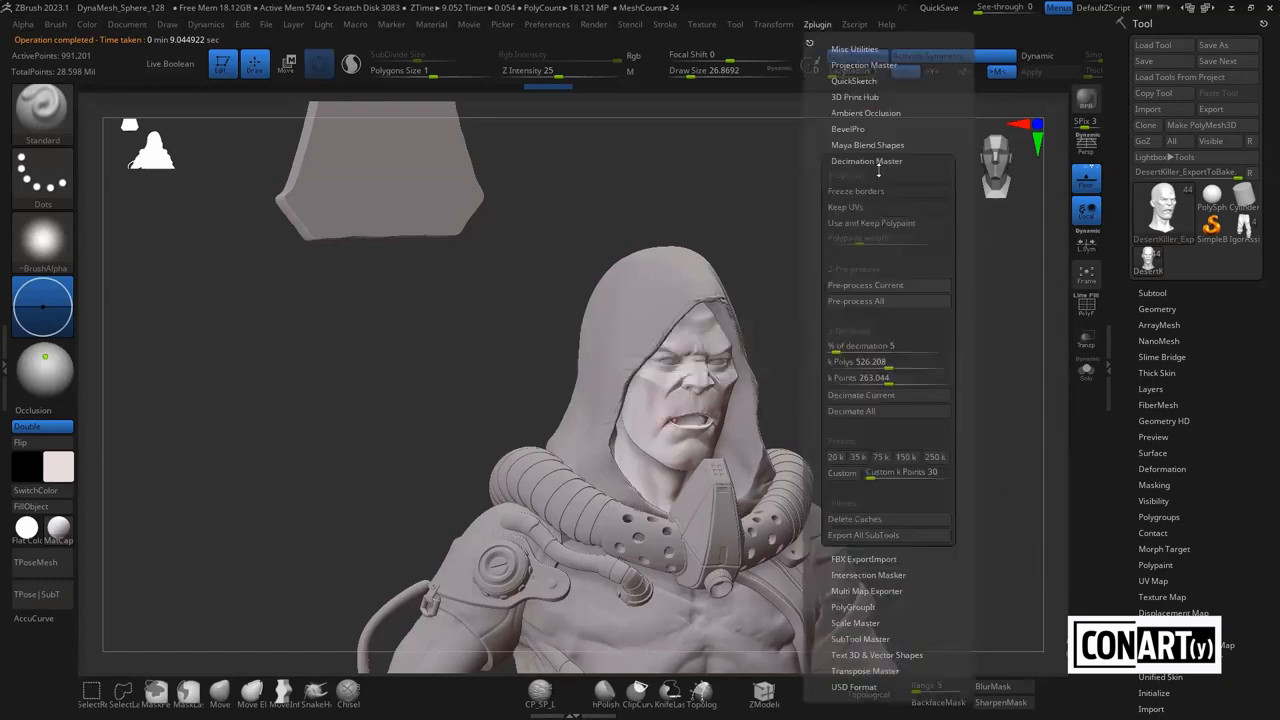
pyautogui.click(880, 390)
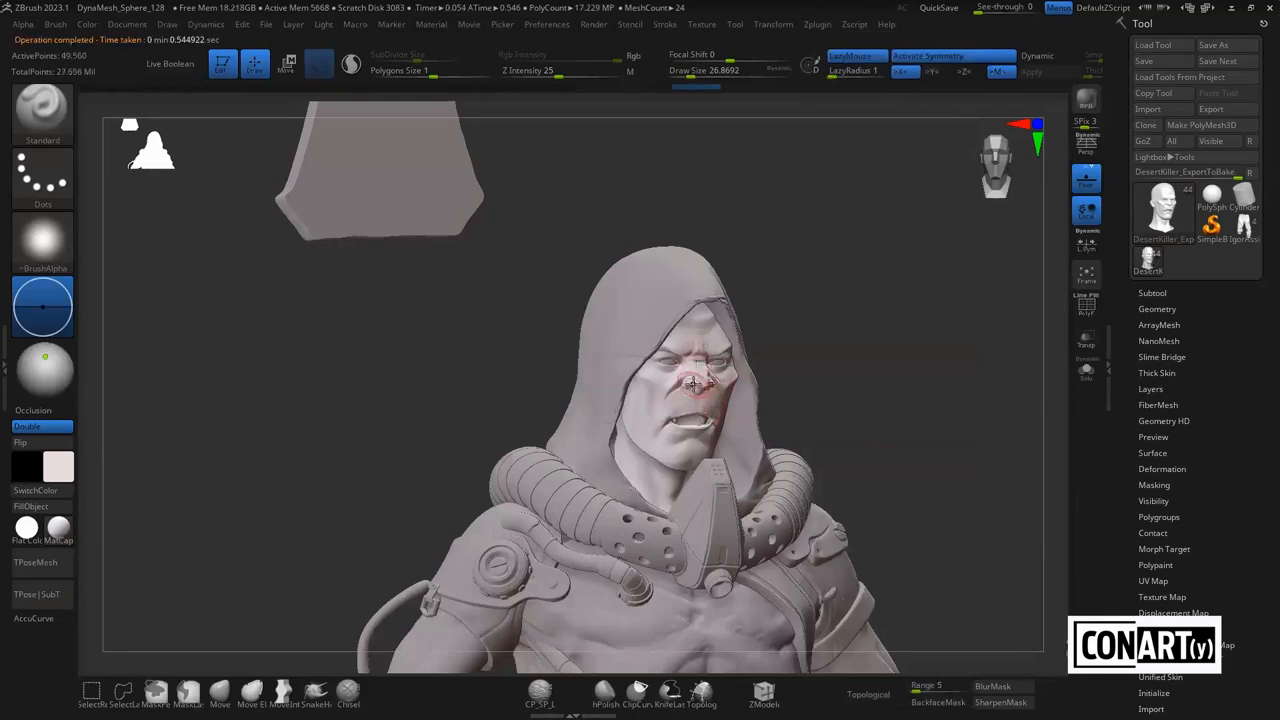
# Examine the decimated head's wireframe up close and compare the shaded face from several distances
pyautogui.hotkey('shift', 'f')
pyautogui.keyDown('alt'); pyautogui.moveTo(879, 399); pyautogui.dragTo(931, 457); pyautogui.keyUp('alt')
pyautogui.keyDown('alt'); pyautogui.moveTo(1047, 404); pyautogui.dragTo(1036, 560); pyautogui.keyUp('alt')
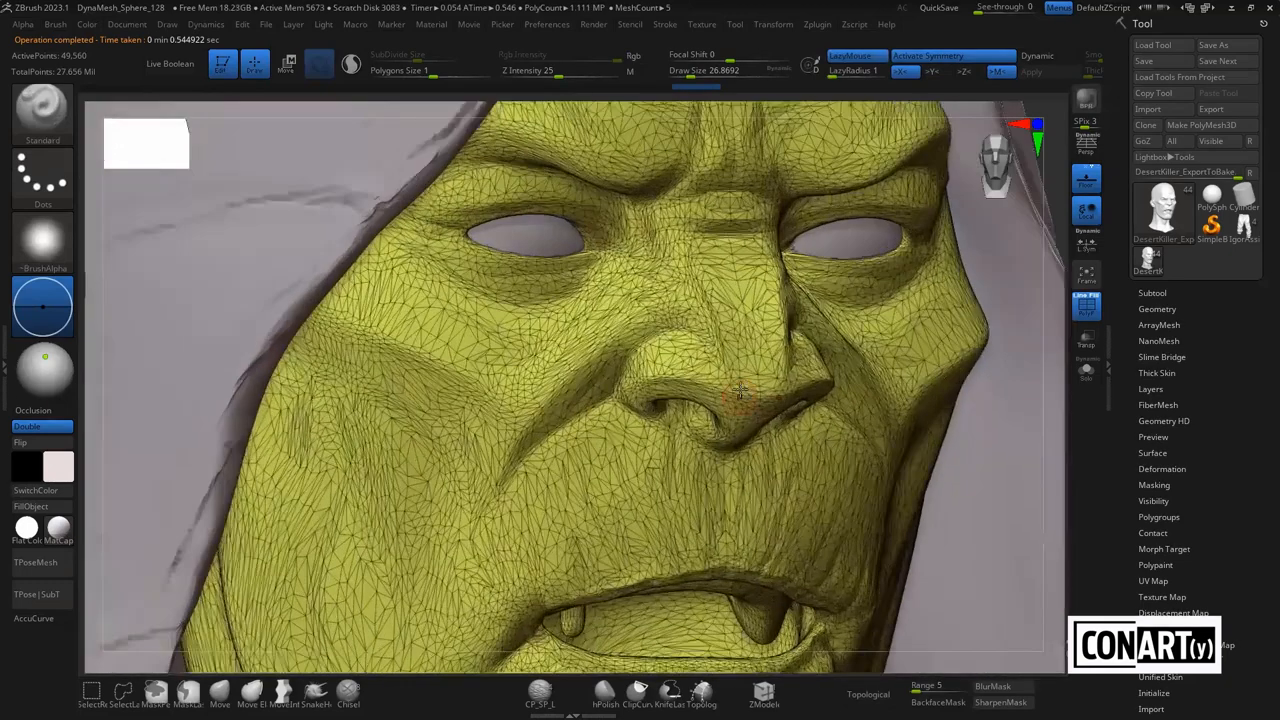
pyautogui.hotkey('shift', 'f')
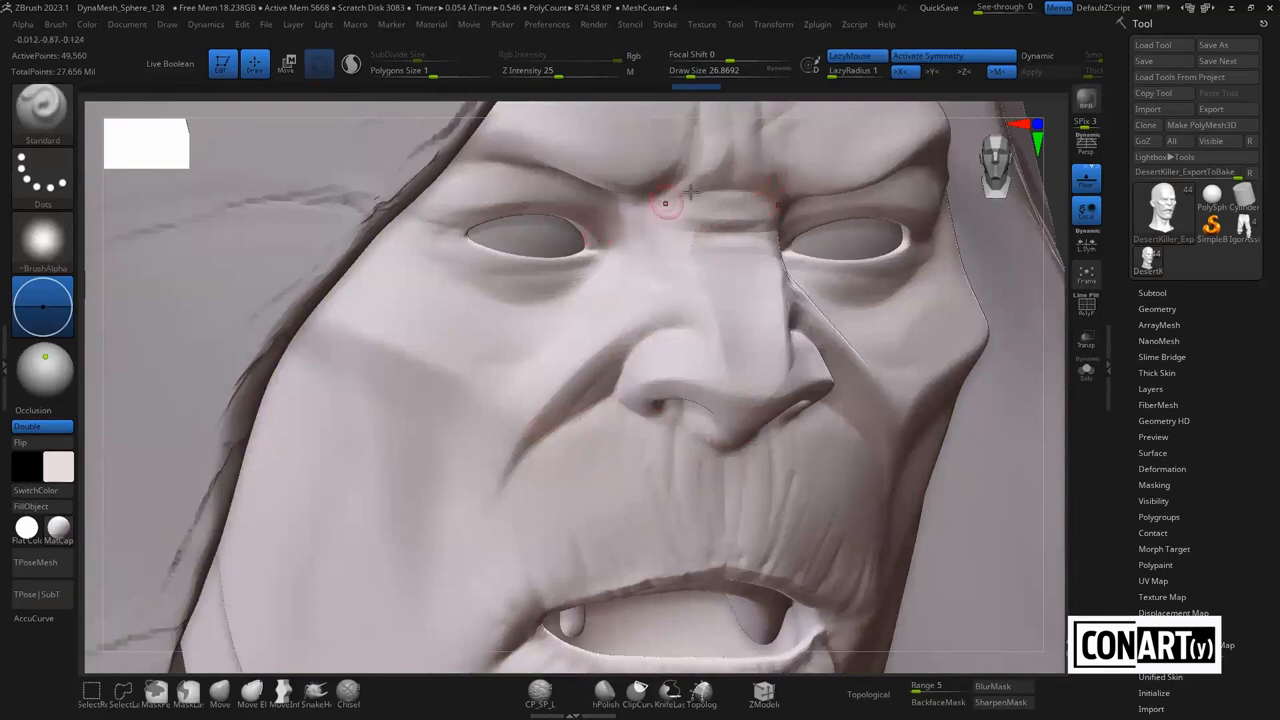
pyautogui.moveTo(603, 333); pyautogui.dragTo(880, 366, button='right')
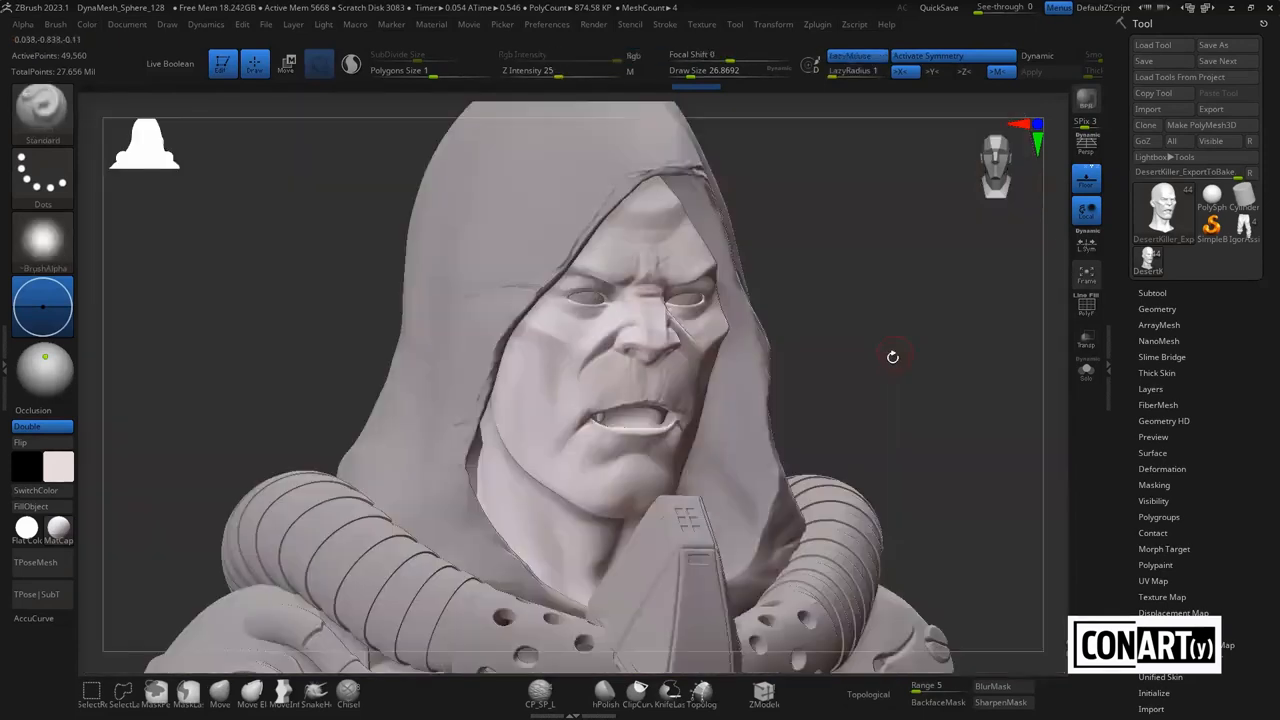
pyautogui.moveTo(891, 354); pyautogui.dragTo(844, 314, button='right')
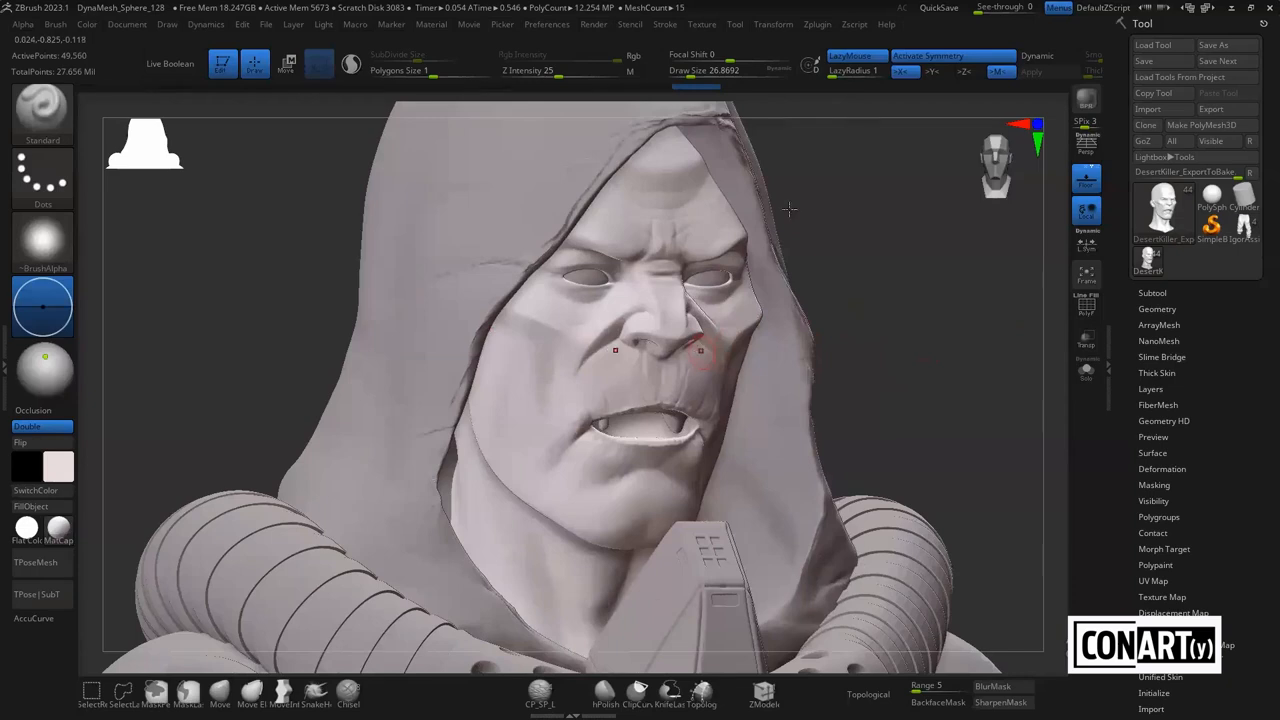
# Export only the selected decimated head subtool with FBX ExportImport
pyautogui.click(817, 24)
pyautogui.click(878, 284)
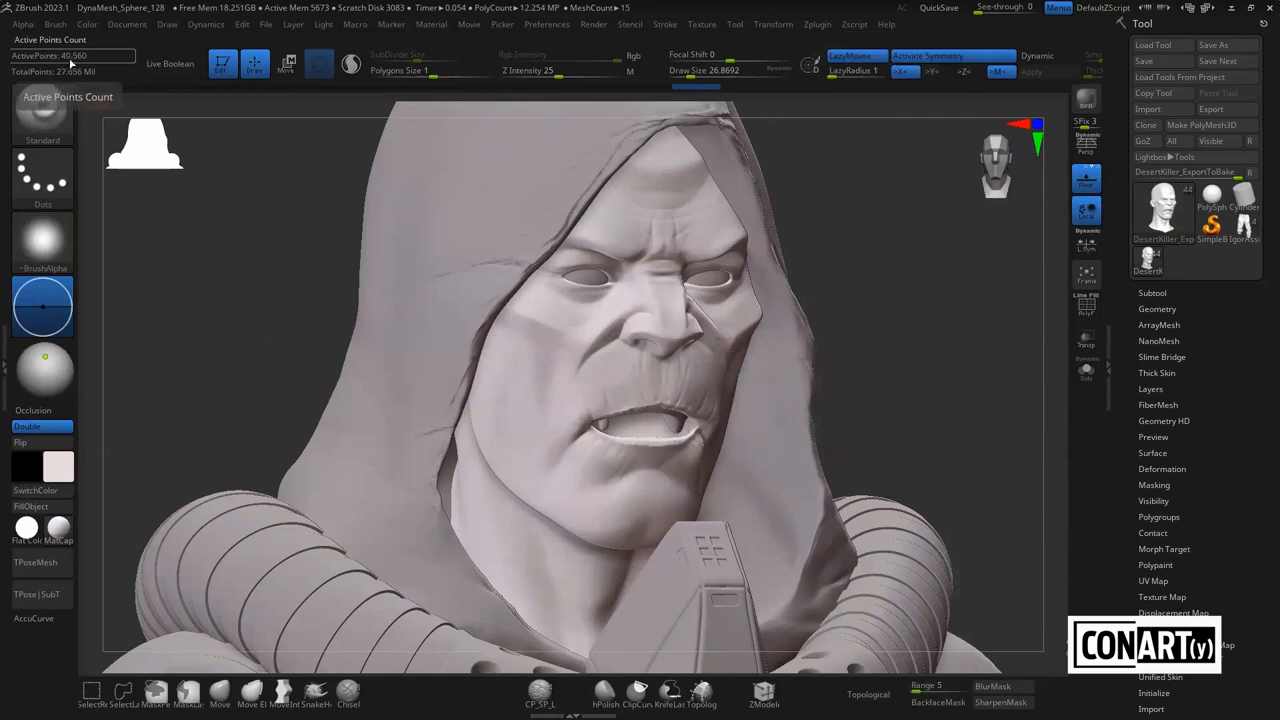
pyautogui.click(815, 25)
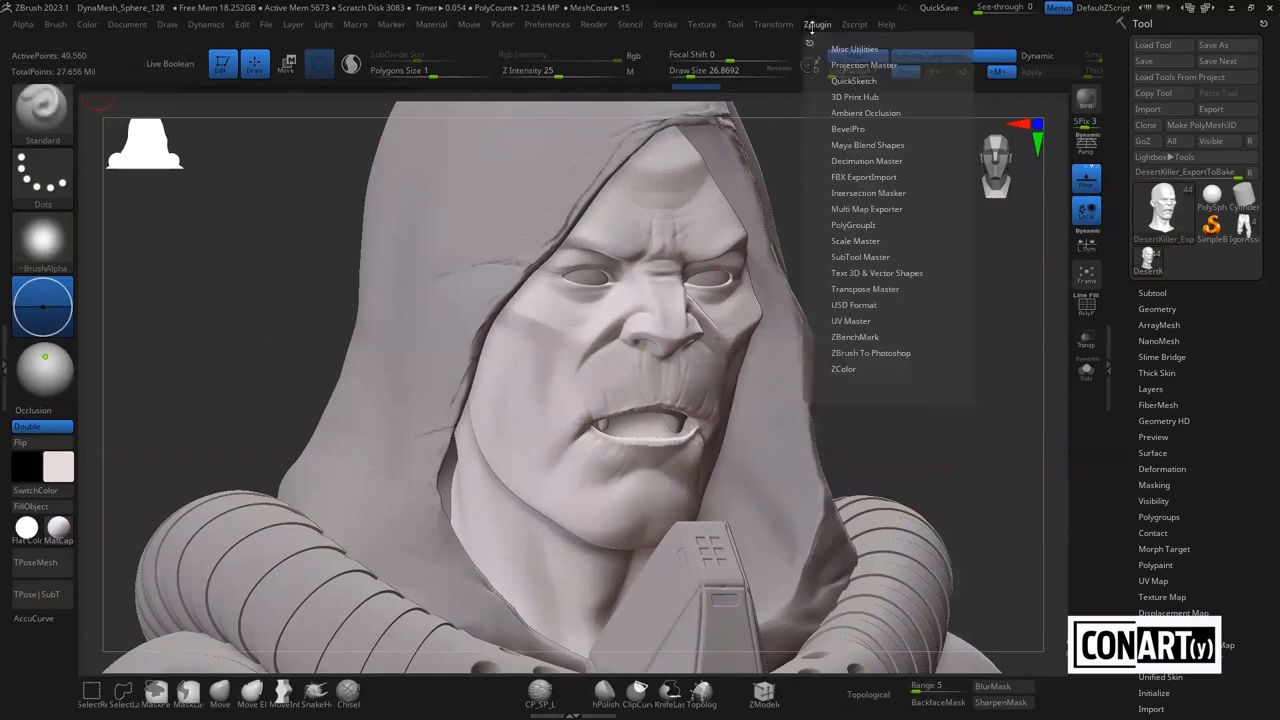
pyautogui.click(855, 176)
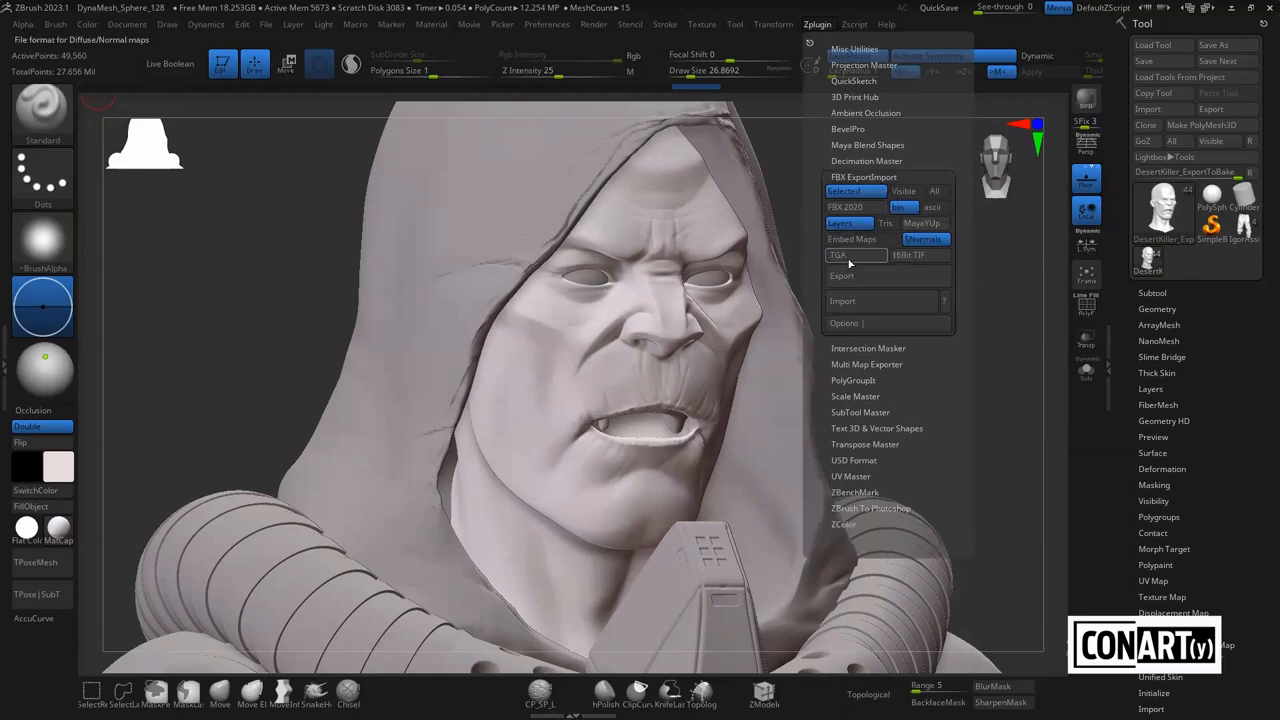
pyautogui.click(887, 275)
pyautogui.click(632, 572)
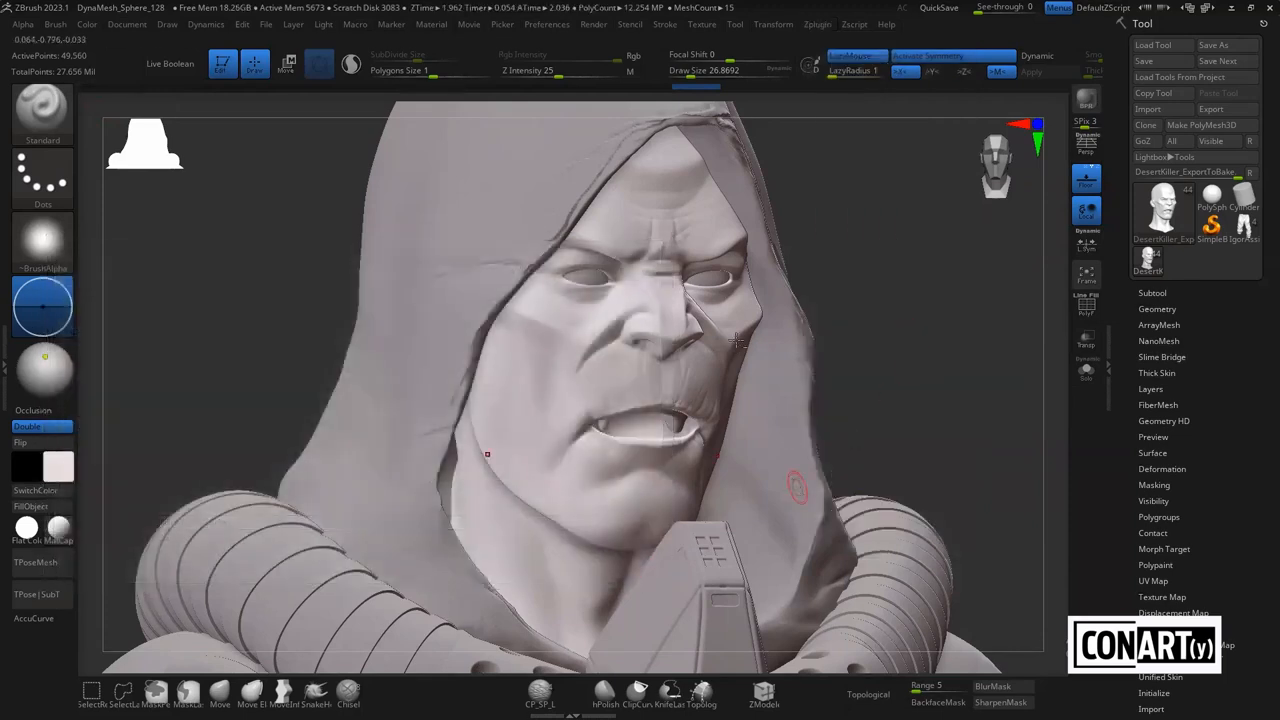
# Switch to Maya, rename the imported DesertKiller_04 head mesh as Head_dec and frame it
pyautogui.hotkey('alt', 'Tab')
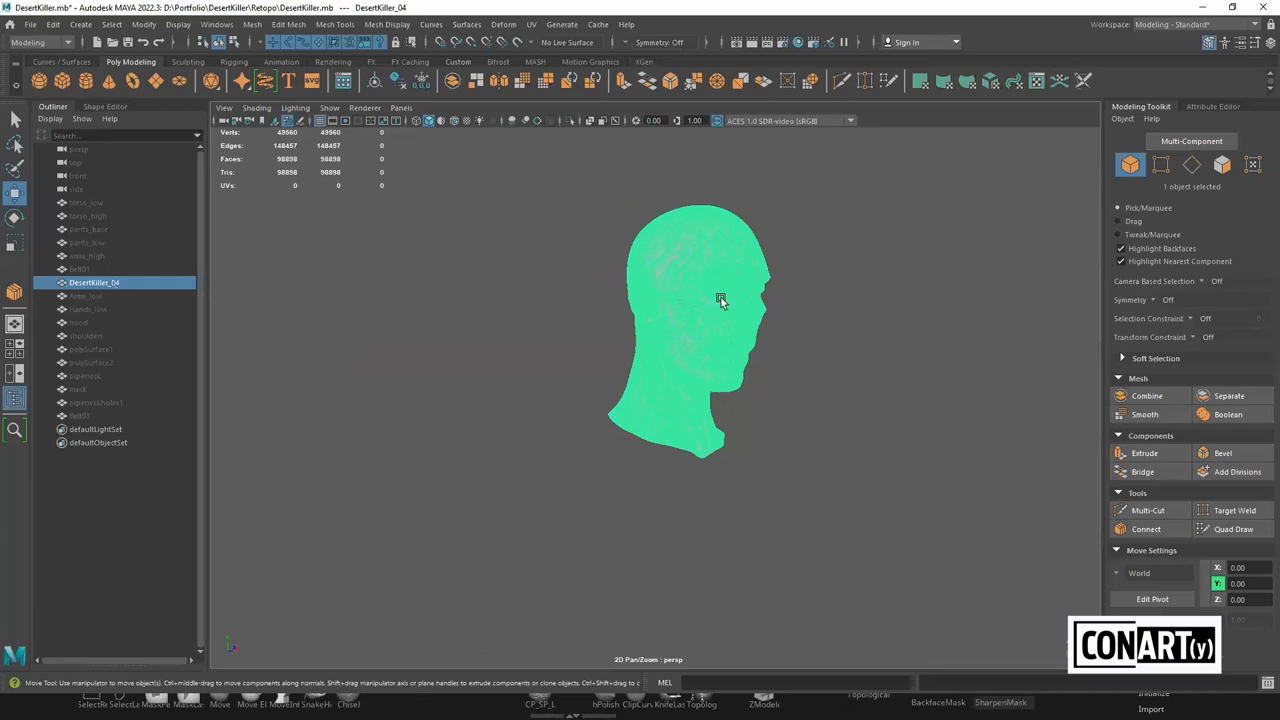
pyautogui.doubleClick(106, 283)
pyautogui.write('Head_dec')
pyautogui.press('Return')
pyautogui.keyDown('alt'); pyautogui.moveTo(789, 351); pyautogui.dragTo(596, 268); pyautogui.keyUp('alt')
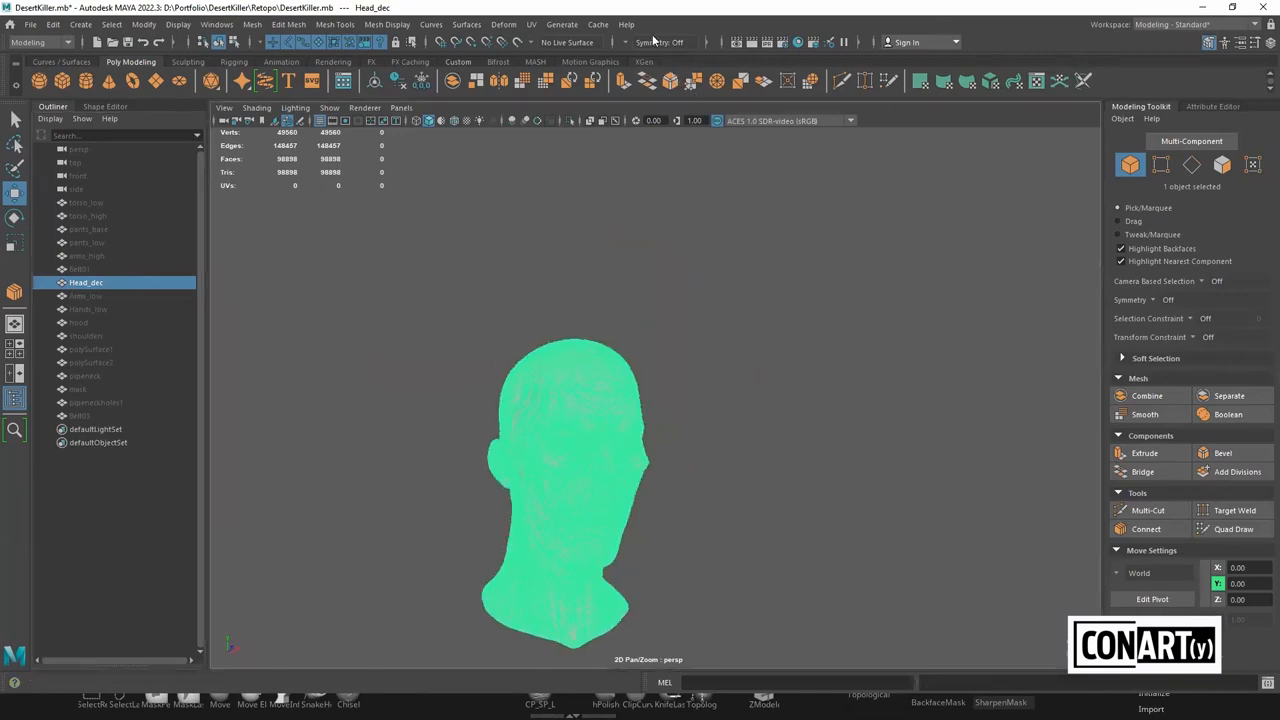
pyautogui.press('f')
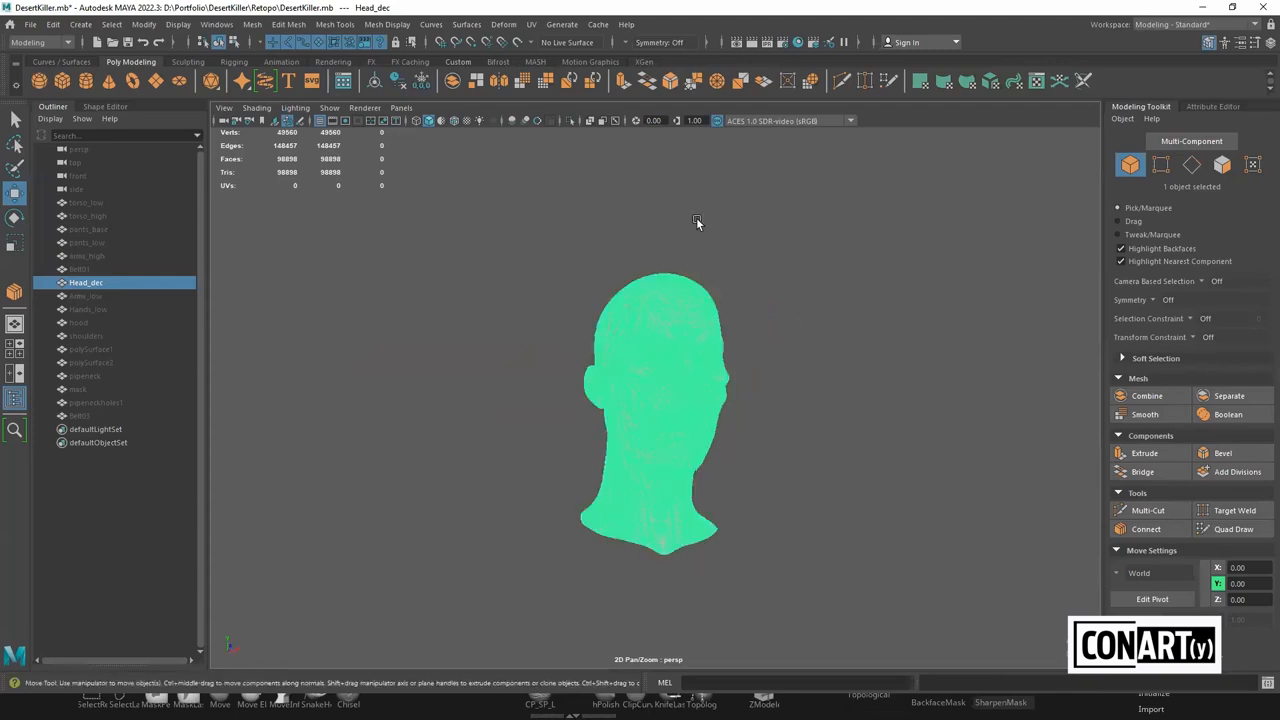
# Try making the Head_dec mesh a live surface and turn its live state off again
pyautogui.click(518, 43)
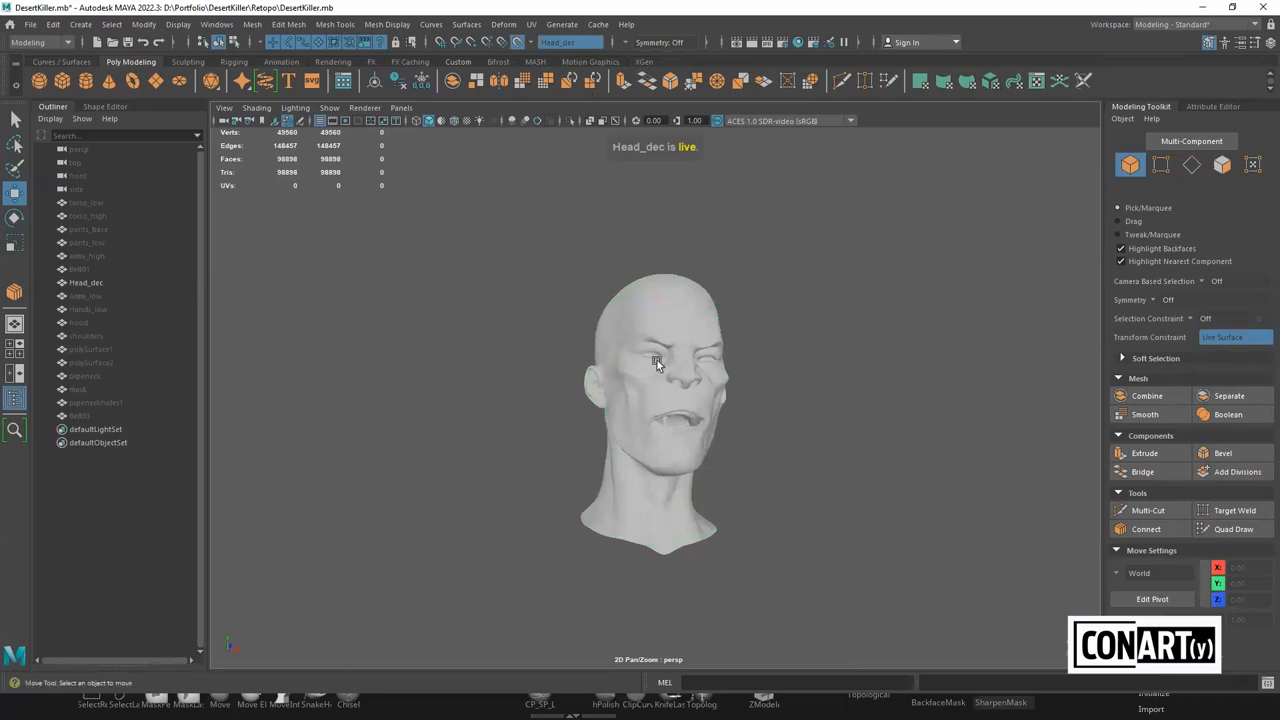
pyautogui.hotkey('ctrl', 'z')
pyautogui.moveTo(757, 314); pyautogui.dragTo(823, 294, button='right')
pyautogui.click(823, 376)
pyautogui.click(707, 414)
pyautogui.click(517, 42)
pyautogui.keyDown('alt'); pyautogui.moveTo(740, 379); pyautogui.dragTo(655, 370); pyautogui.keyUp('alt')
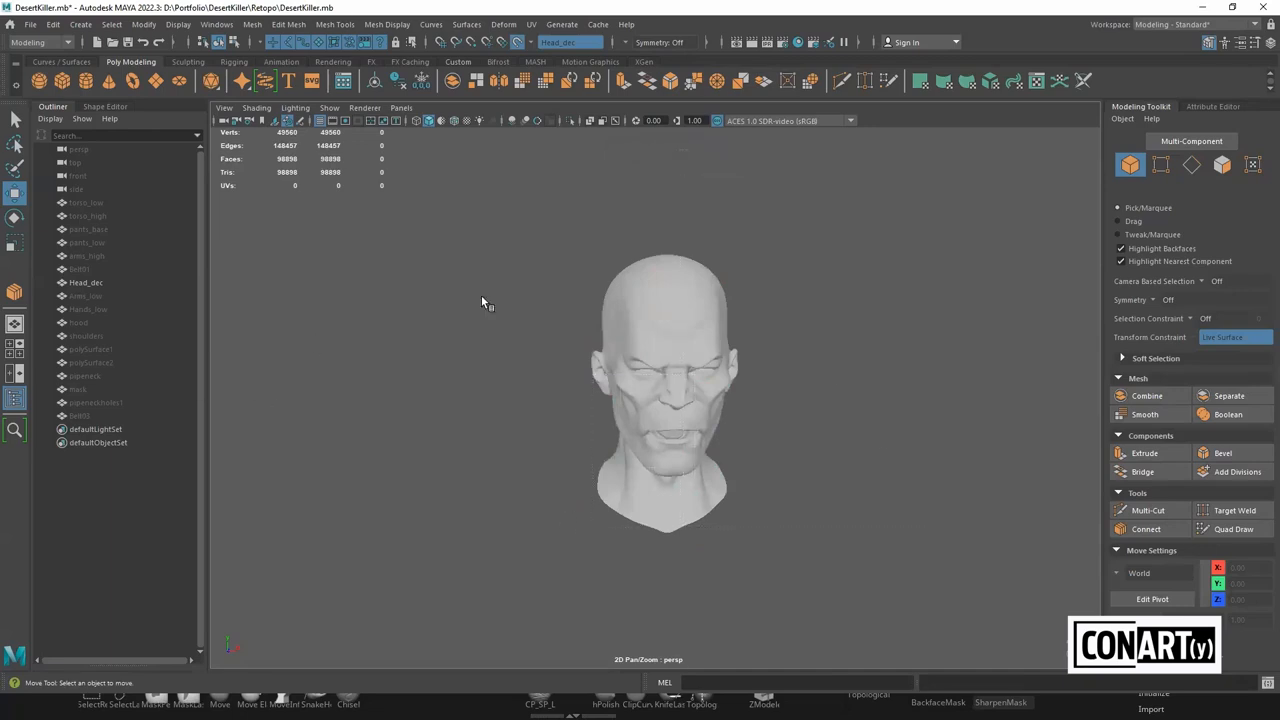
pyautogui.click(516, 42)
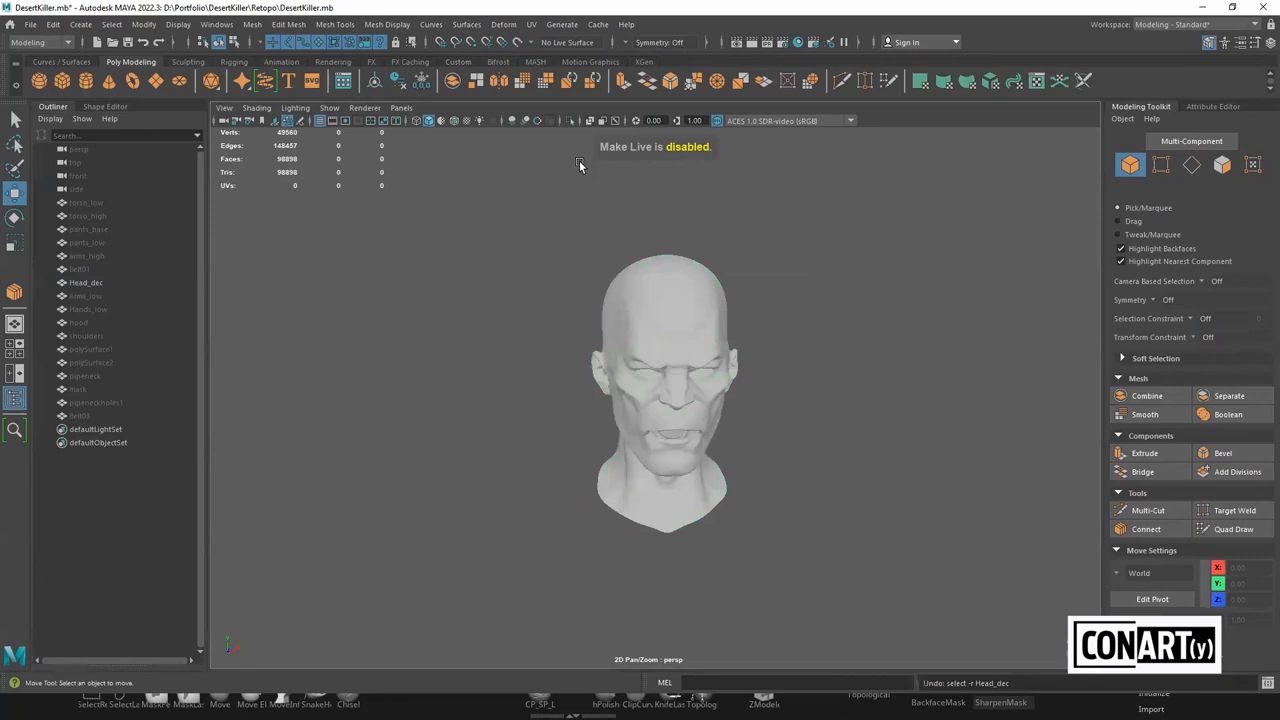
# Make the Head_dec mesh the live surface and view its face from the front
pyautogui.click(516, 42)
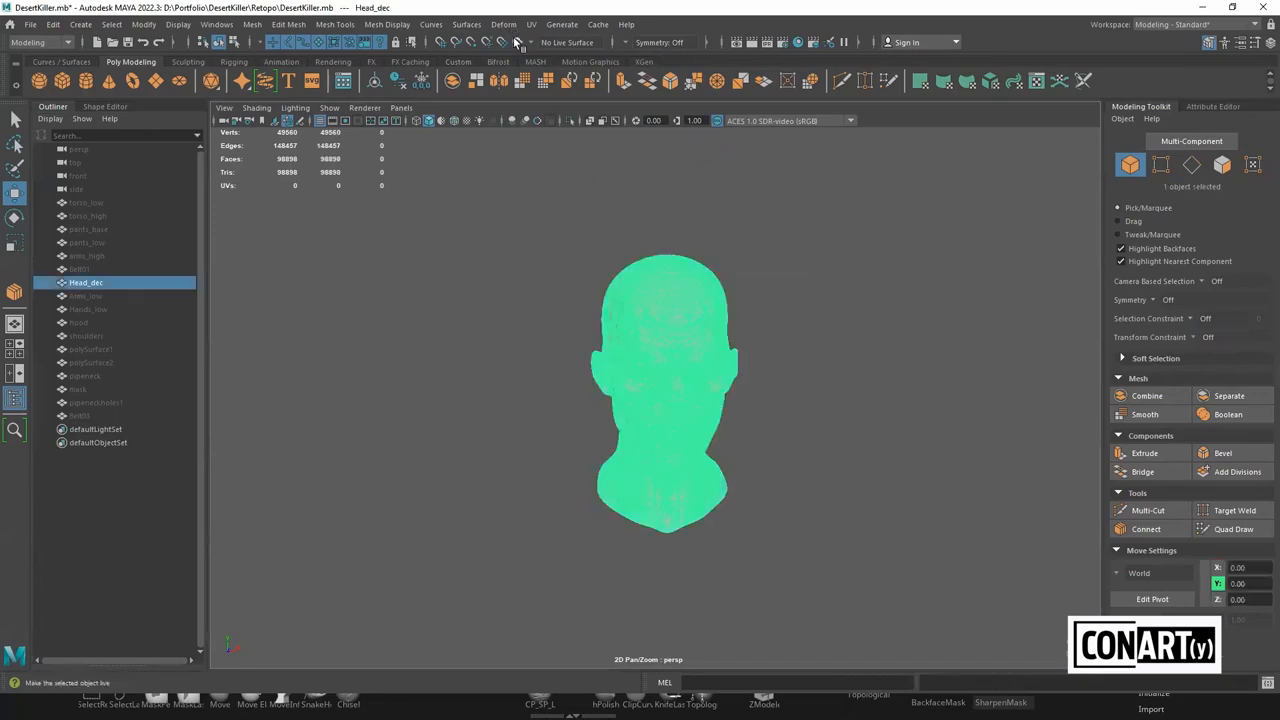
pyautogui.keyDown('alt'); pyautogui.moveTo(960, 404); pyautogui.dragTo(952, 356); pyautogui.keyUp('alt')
pyautogui.scroll(3, 846, 406)
pyautogui.keyDown('alt'); pyautogui.moveTo(846, 406); pyautogui.dragTo(840, 420); pyautogui.keyUp('alt')
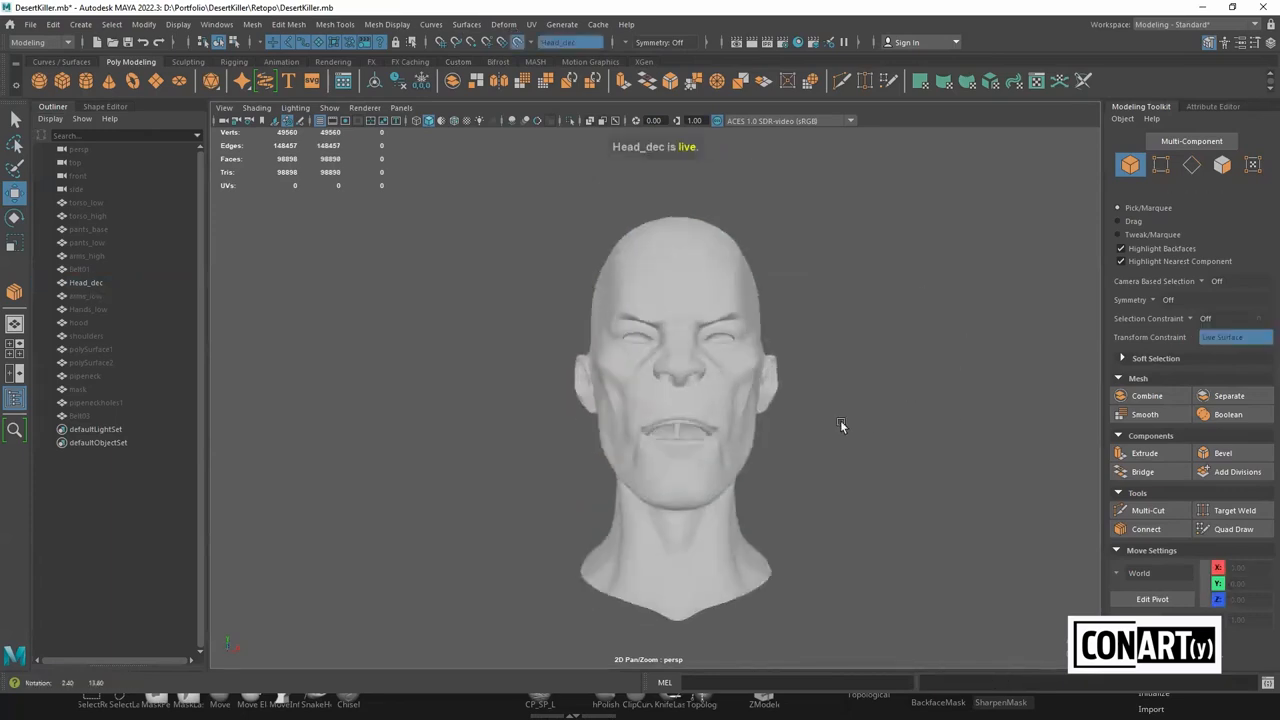
pyautogui.scroll(3, 940, 441)
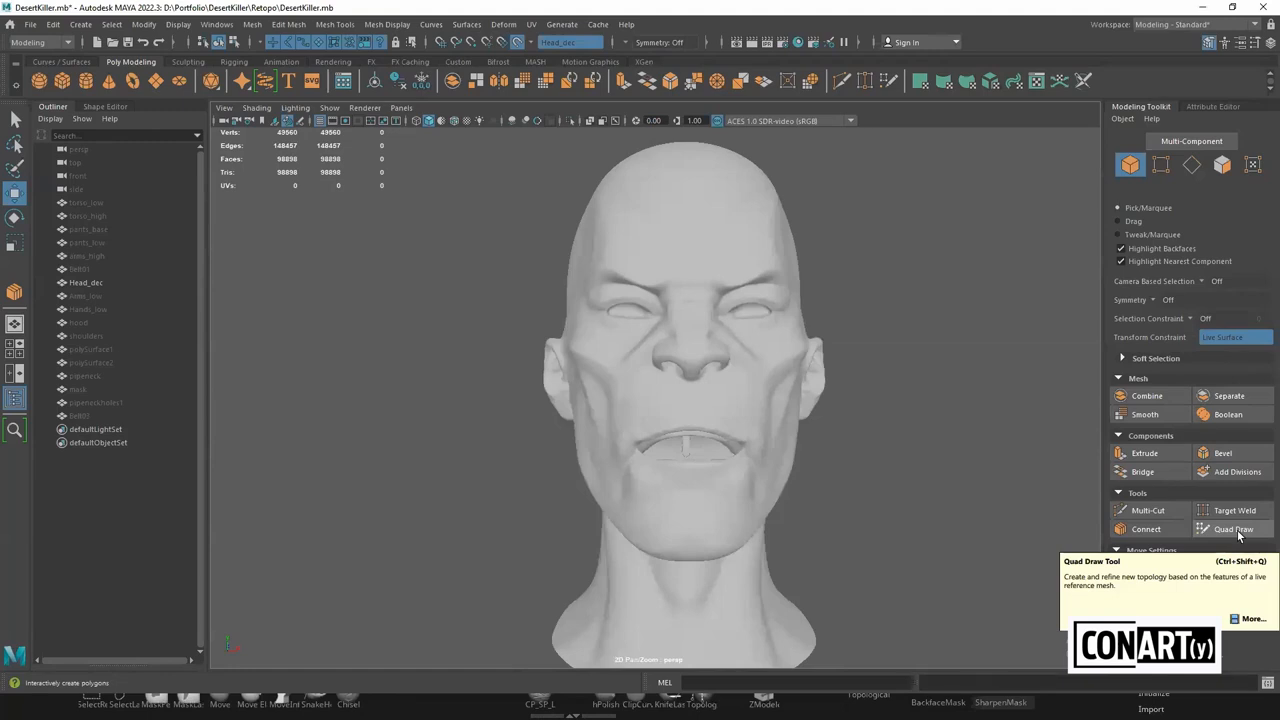
# Activate the Quad Draw tool for retopology on the live head
pyautogui.scroll(-3, 778, 461)
pyautogui.keyDown('alt'); pyautogui.moveTo(778, 461); pyautogui.dragTo(668, 387); pyautogui.keyUp('alt')
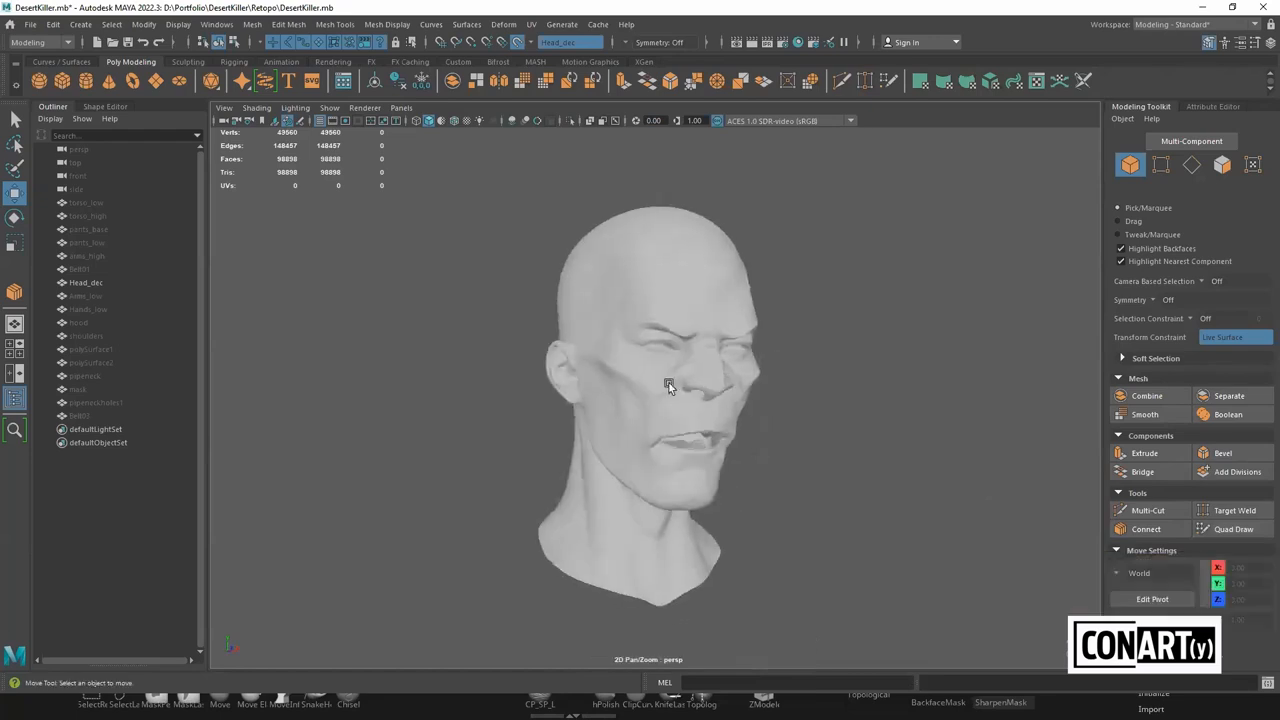
pyautogui.scroll(3, 703, 370)
pyautogui.click(1231, 529)
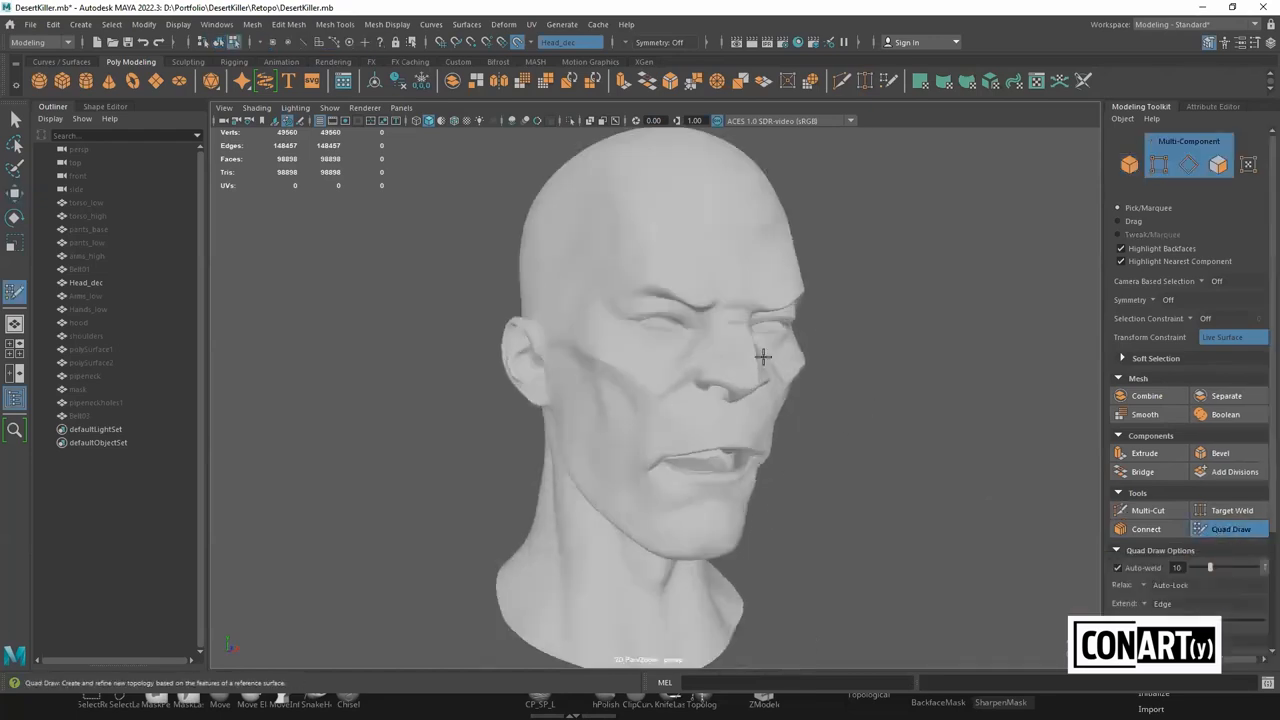
pyautogui.scroll(1, 709, 345)
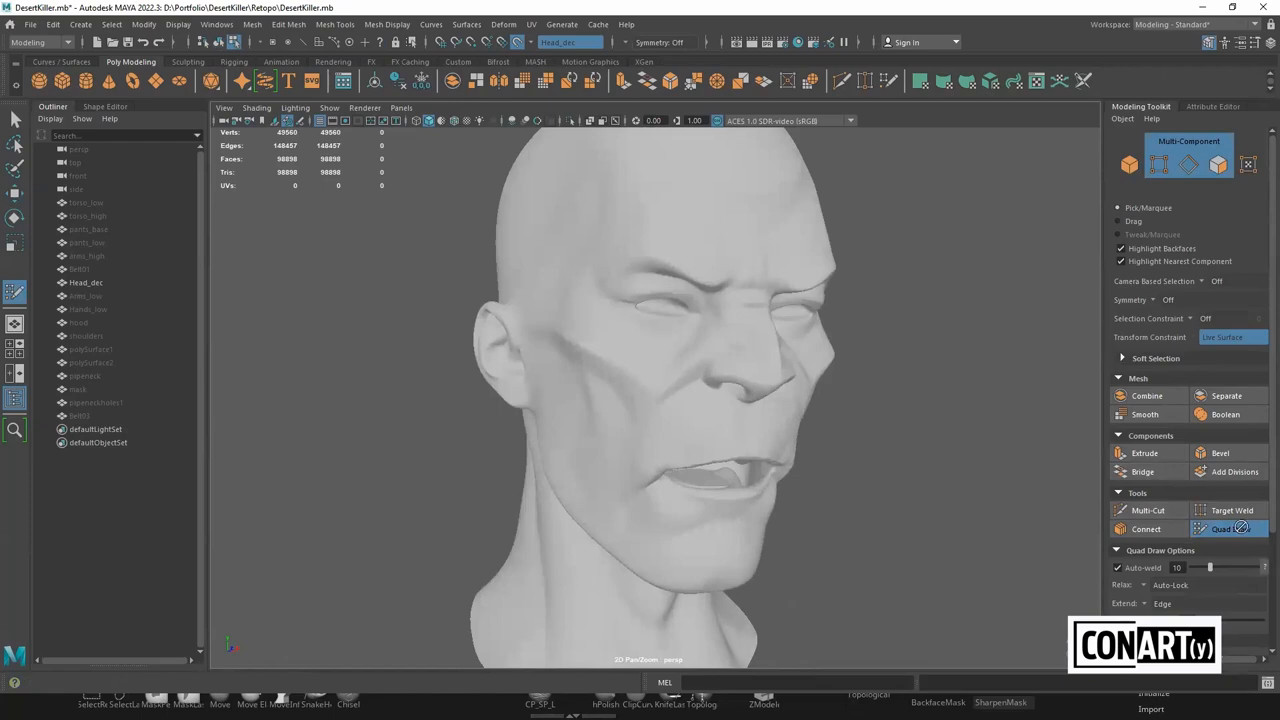
pyautogui.moveTo(821, 452)
pyautogui.keyDown('alt'); pyautogui.mouseDown()
pyautogui.moveTo(766, 460)
pyautogui.moveTo(1045, 488)
pyautogui.mouseUp(); pyautogui.keyUp('alt')
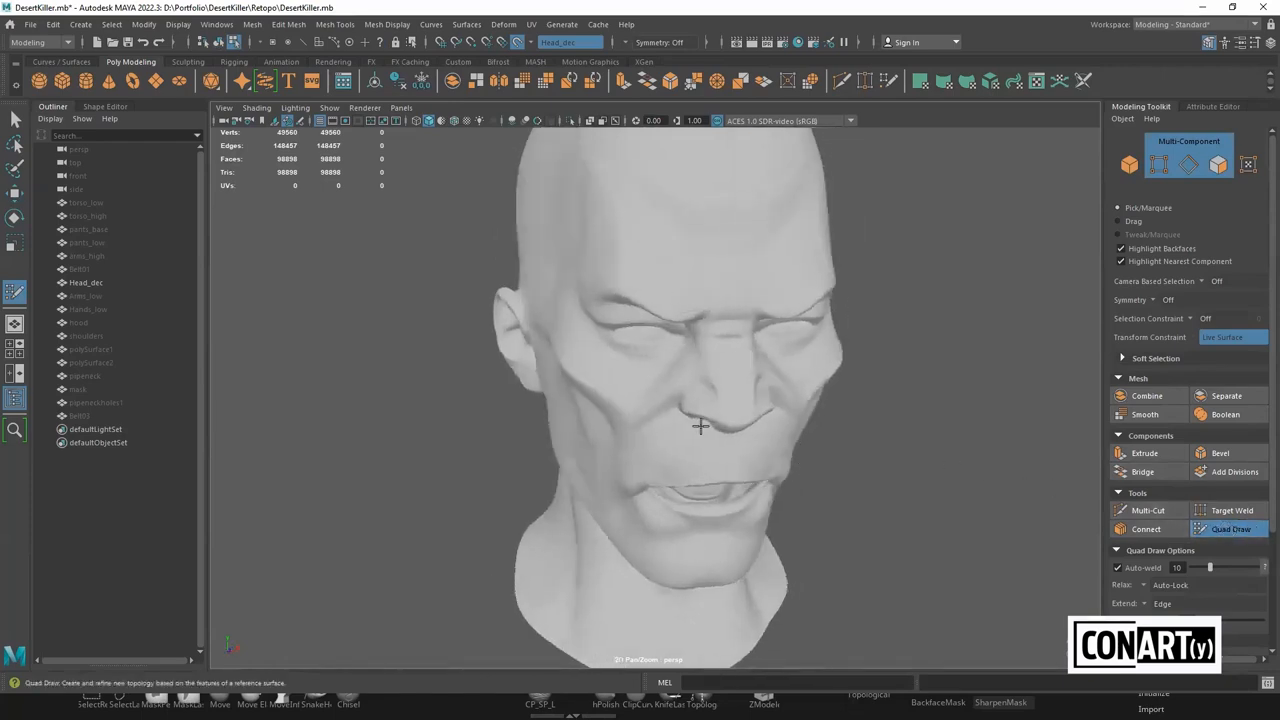
# Set the modeling symmetry to Object X
pyautogui.scroll(3, 700, 292)
pyautogui.keyDown('alt'); pyautogui.moveTo(734, 313); pyautogui.dragTo(718, 313); pyautogui.keyUp('alt')
pyautogui.click(632, 43)
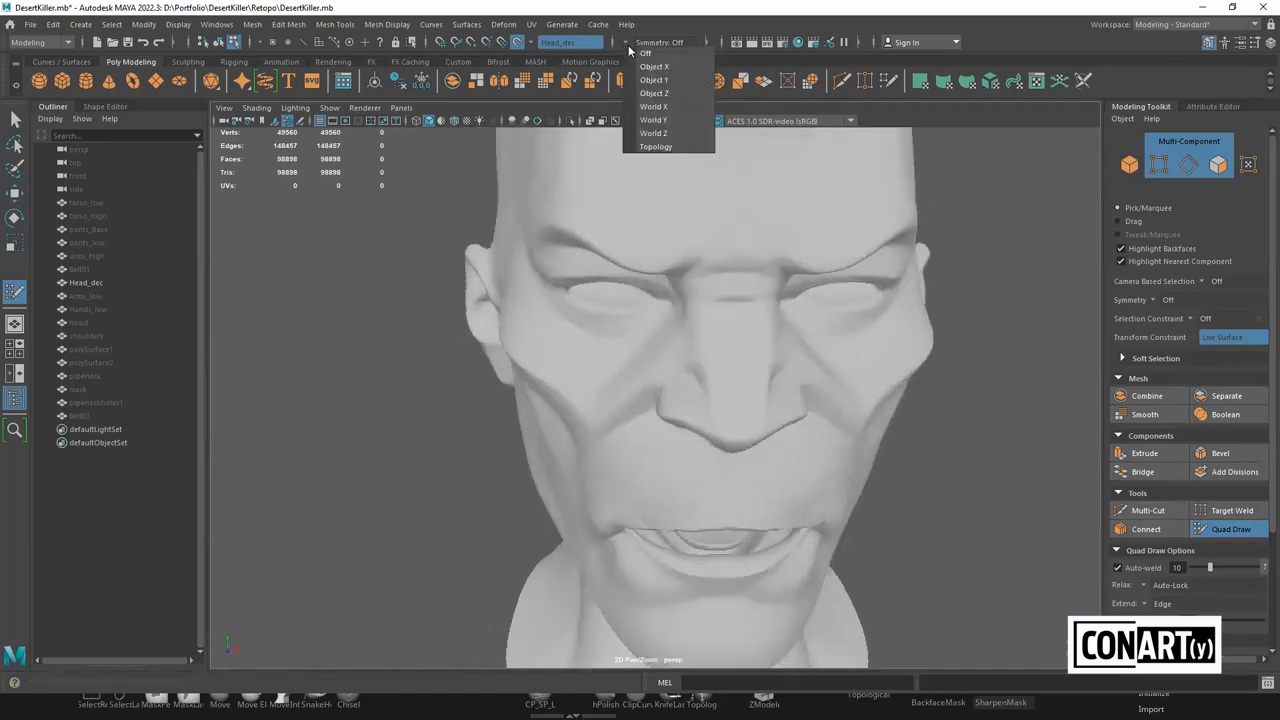
pyautogui.click(645, 67)
pyautogui.keyDown('alt'); pyautogui.moveTo(757, 329); pyautogui.dragTo(666, 190); pyautogui.keyUp('alt')
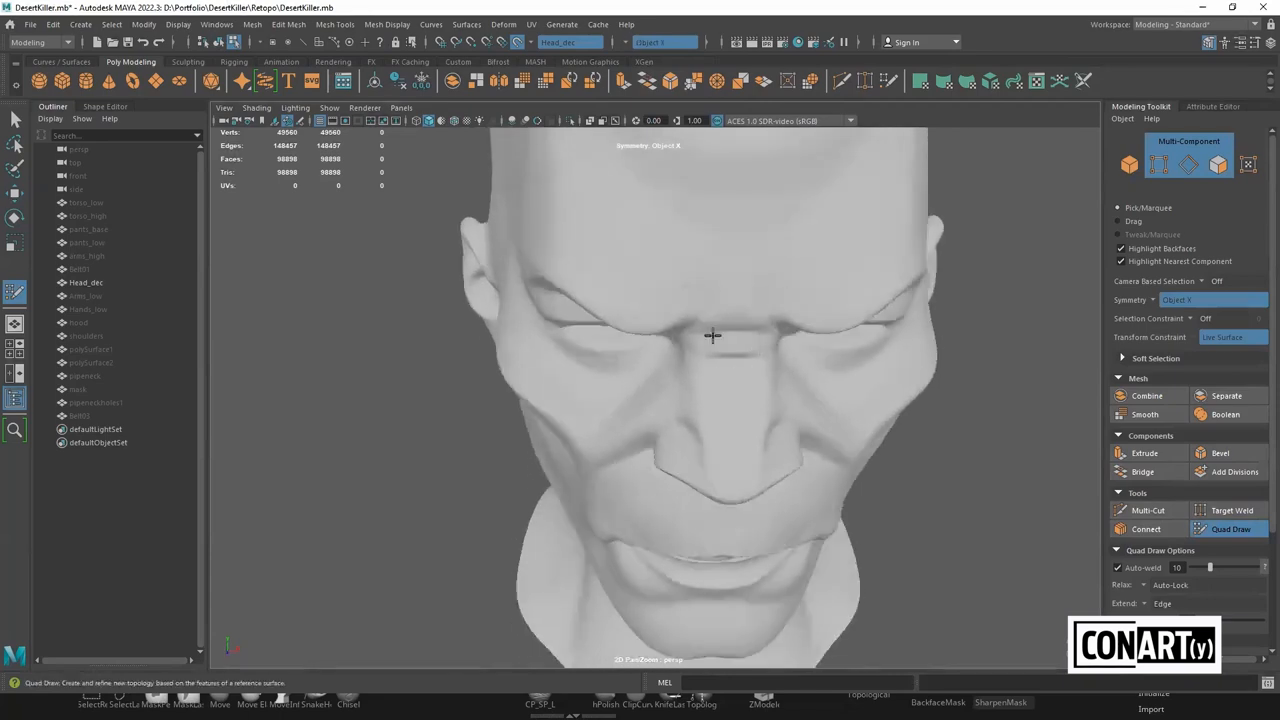
# Place four Quad Draw points on the cheek below the eye and fill them with a mirrored quad
pyautogui.keyDown('alt'); pyautogui.moveTo(737, 354); pyautogui.dragTo(902, 430); pyautogui.keyUp('alt')
pyautogui.scroll(-5, 760, 397)
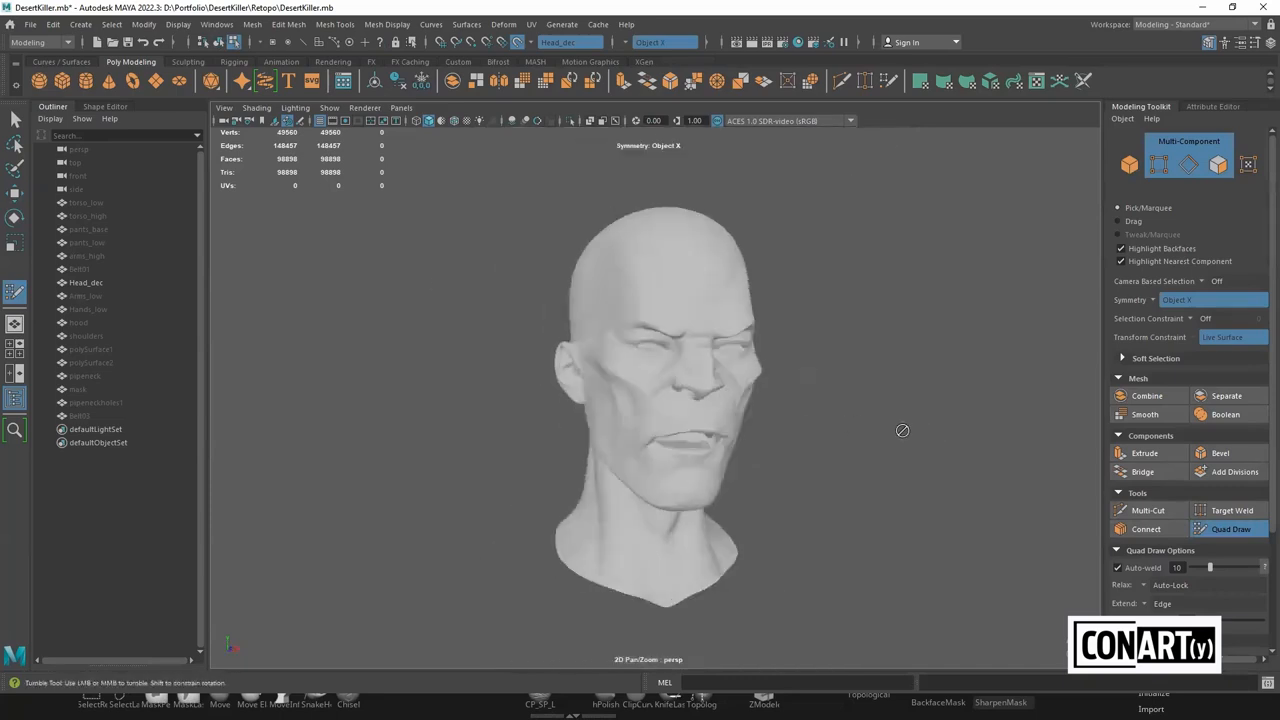
pyautogui.scroll(4, 743, 371)
pyautogui.scroll(1, 739, 359)
pyautogui.click(636, 381)
pyautogui.click(606, 357)
pyautogui.click(655, 341)
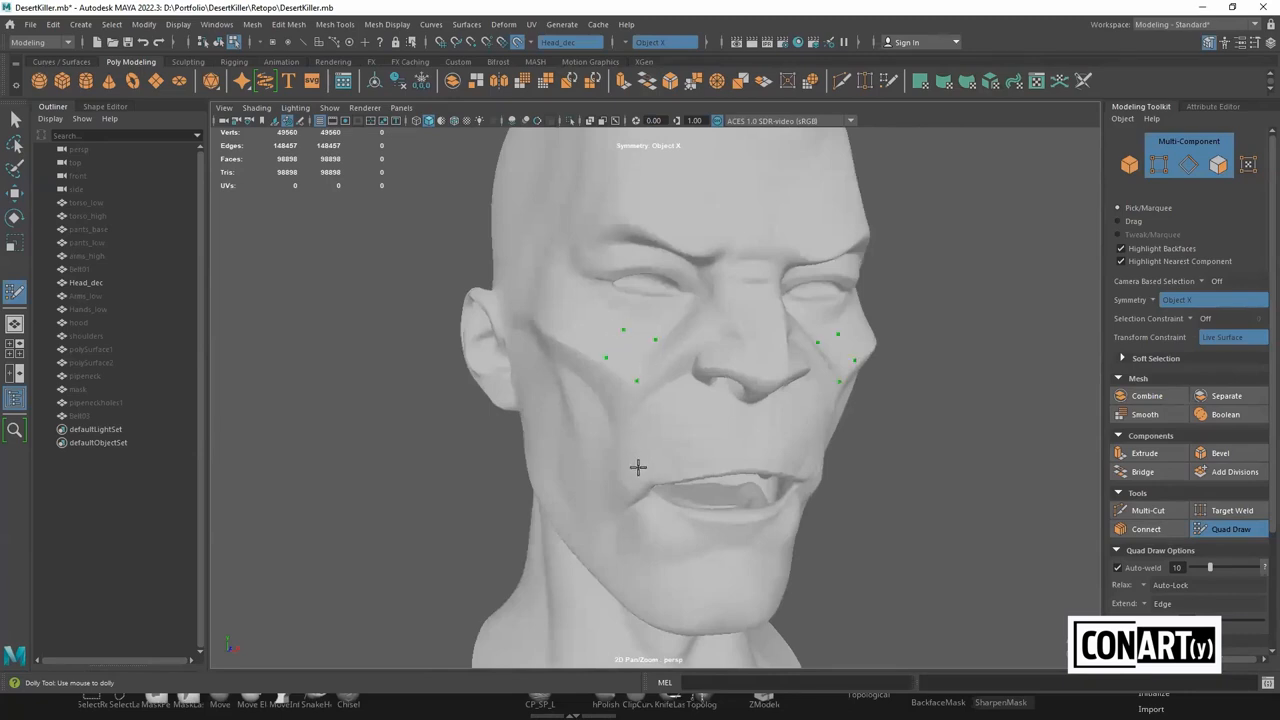
pyautogui.keyDown('shift'); pyautogui.click(633, 347); pyautogui.keyUp('shift')
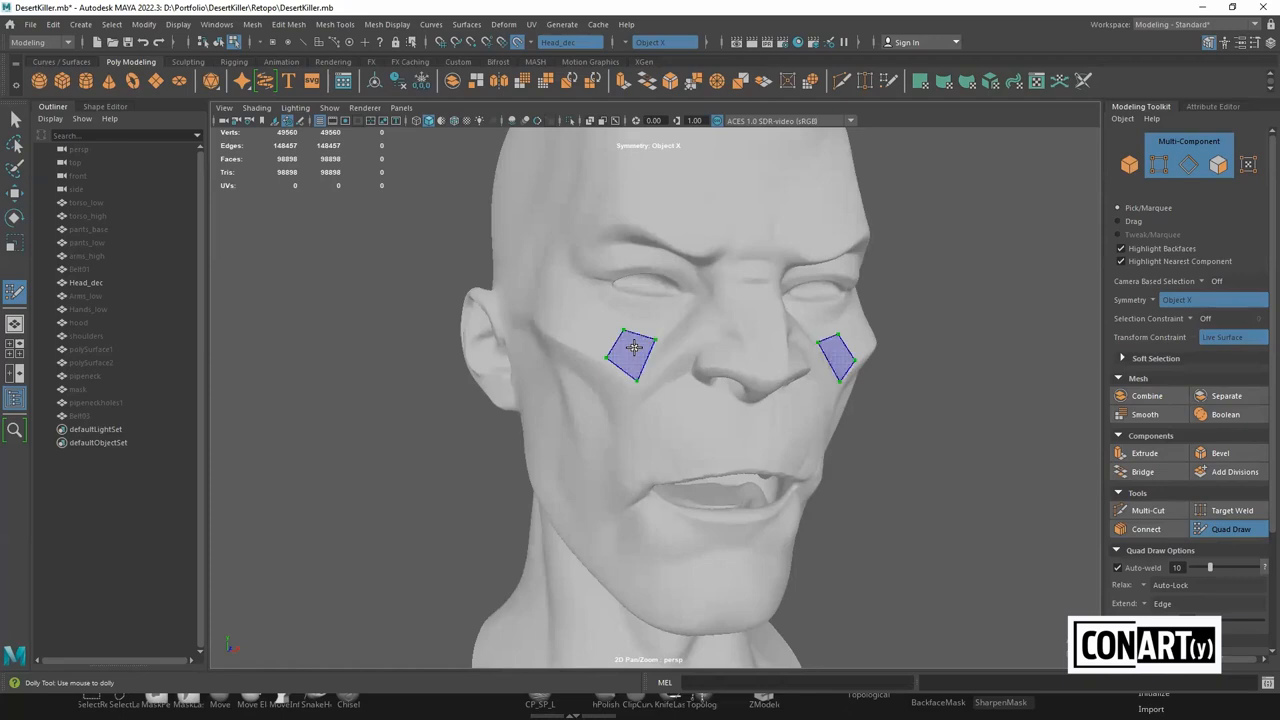
# Reshape the cheek quad's corners and add a second quad beside it toward the ear
pyautogui.moveTo(686, 434)
pyautogui.keyDown('alt'); pyautogui.mouseDown()
pyautogui.moveTo(731, 443)
pyautogui.moveTo(668, 436)
pyautogui.mouseUp(); pyautogui.keyUp('alt')
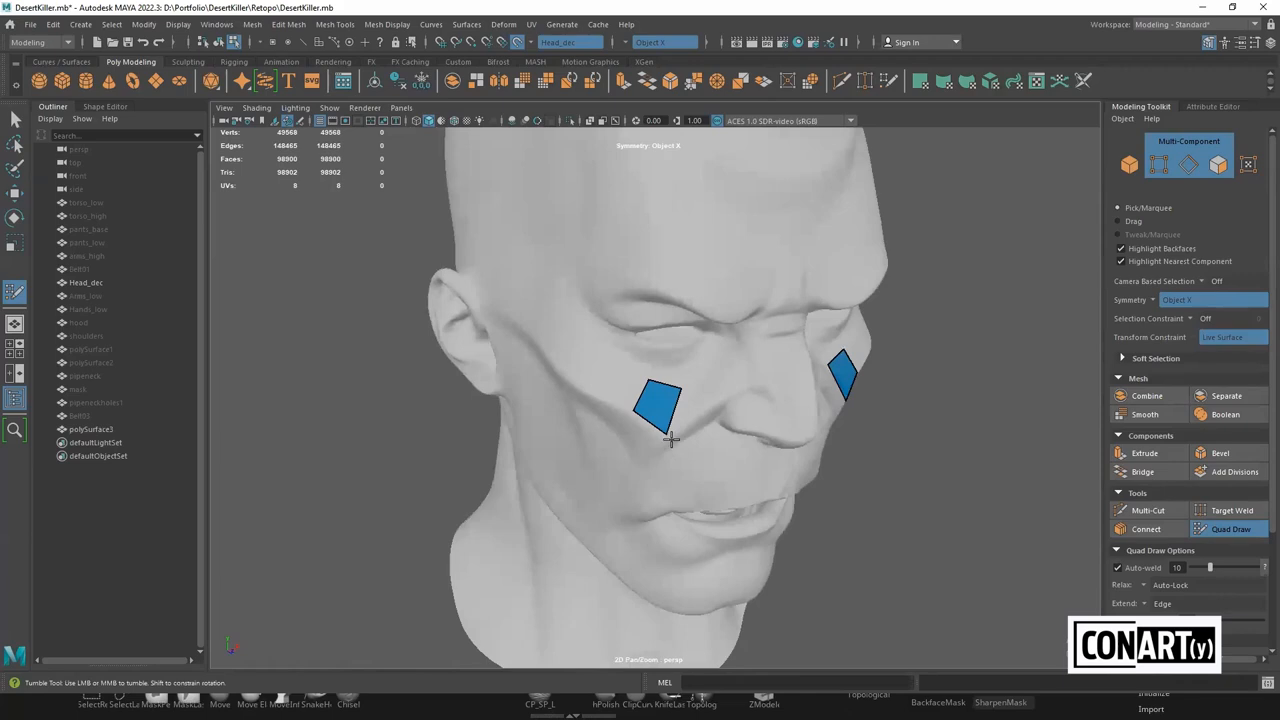
pyautogui.moveTo(674, 386); pyautogui.dragTo(652, 423)
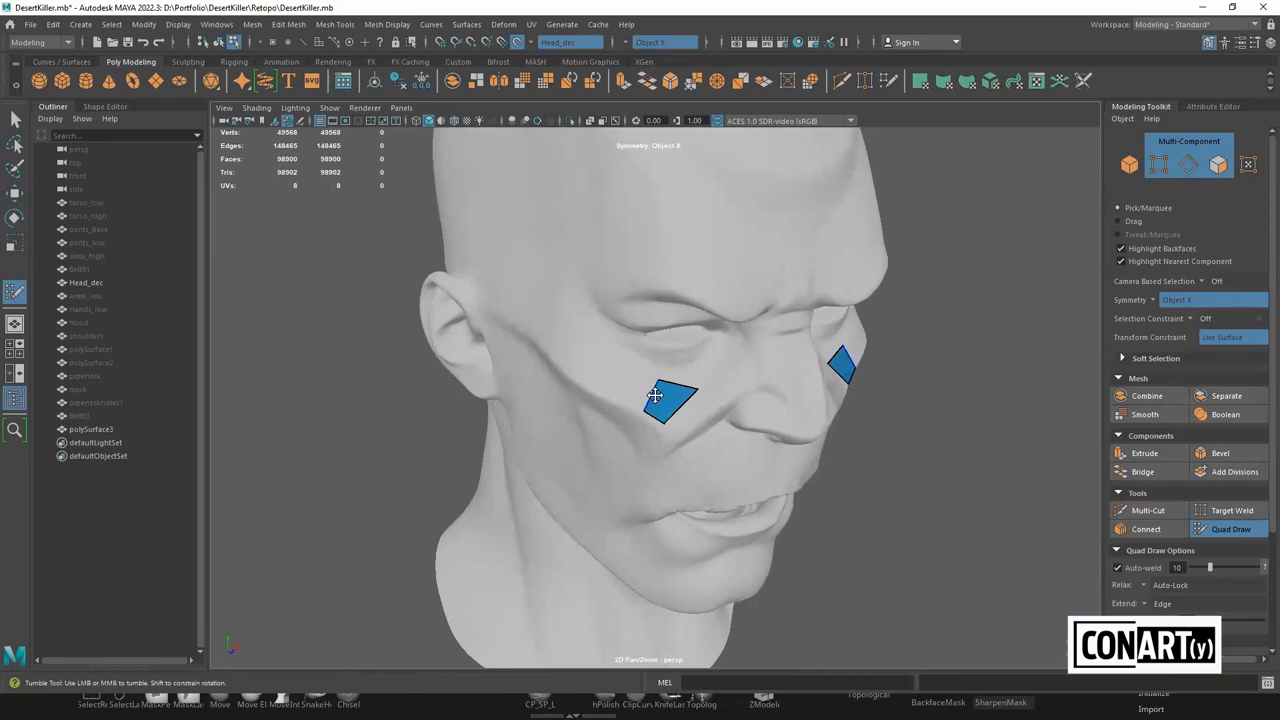
pyautogui.moveTo(653, 398)
pyautogui.mouseDown()
pyautogui.moveTo(606, 378)
pyautogui.moveTo(642, 380)
pyautogui.mouseUp()
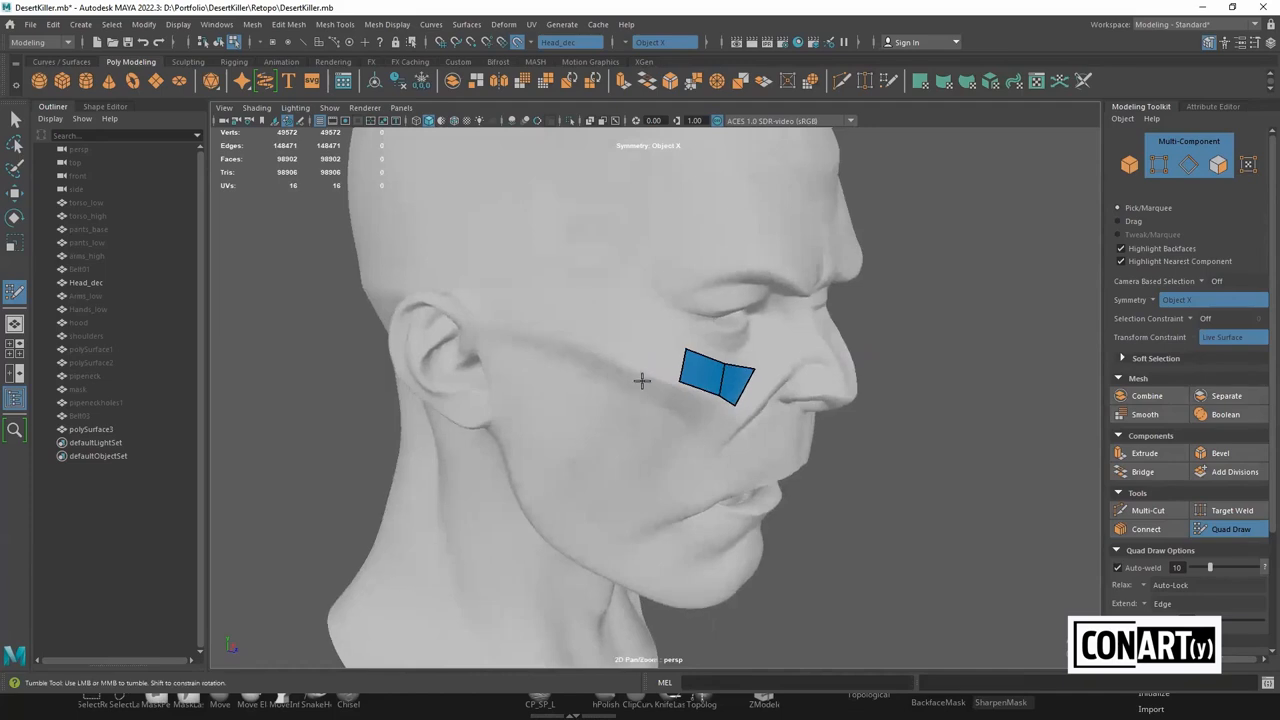
# Place further points along the cheekbone and fill two more quads, continuing the strip toward the ear
pyautogui.click(639, 371)
pyautogui.keyDown('shift'); pyautogui.click(662, 361); pyautogui.keyUp('shift')
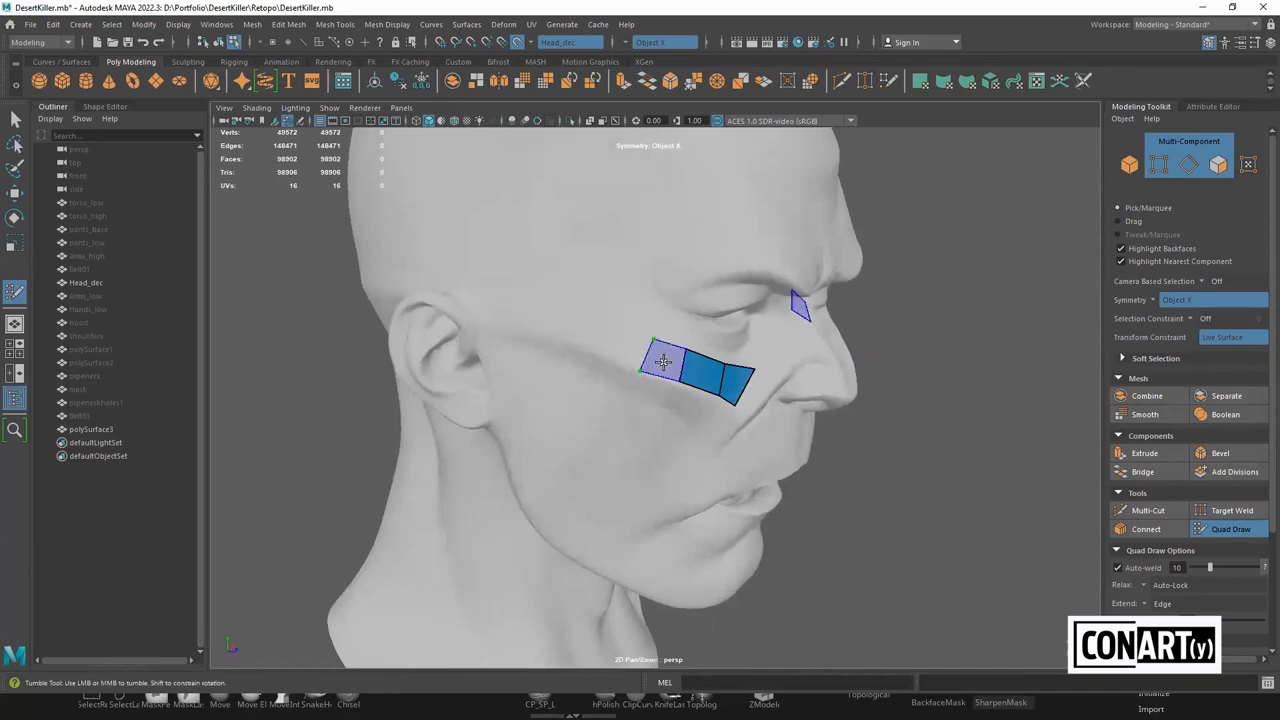
pyautogui.hotkey('ctrl', 'z')
pyautogui.click(653, 340)
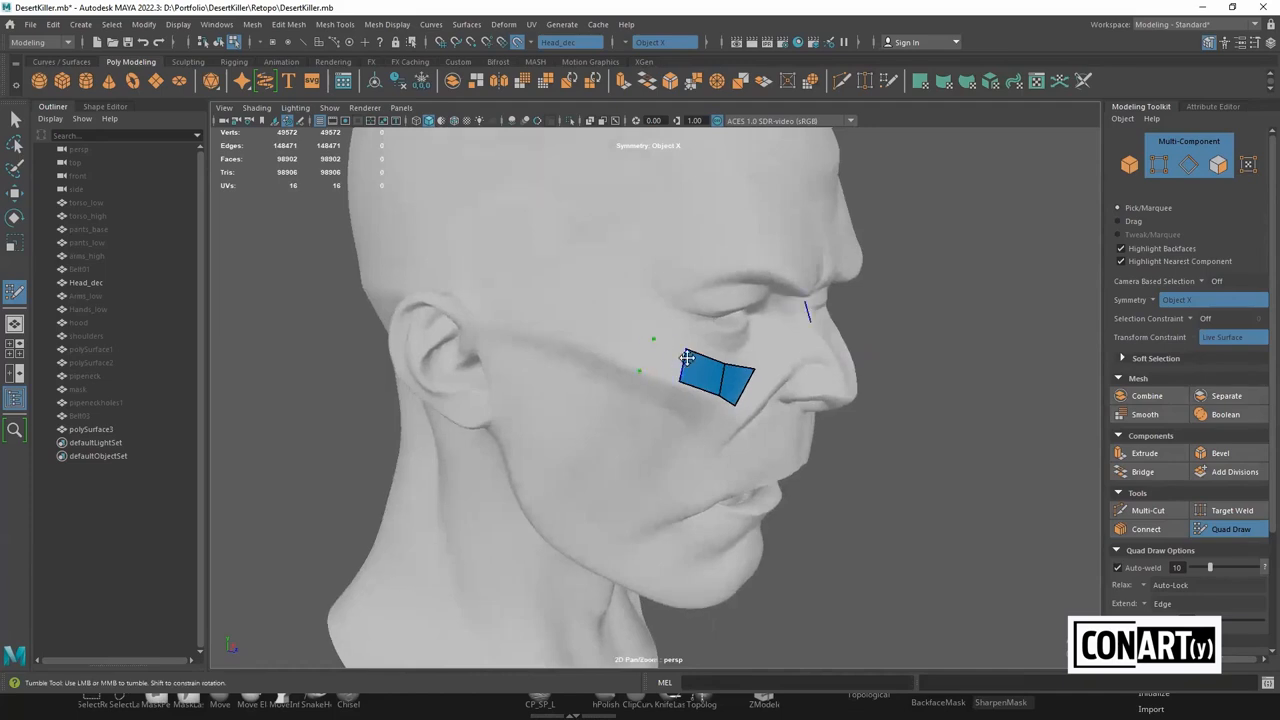
pyautogui.keyDown('shift'); pyautogui.click(668, 377); pyautogui.keyUp('shift')
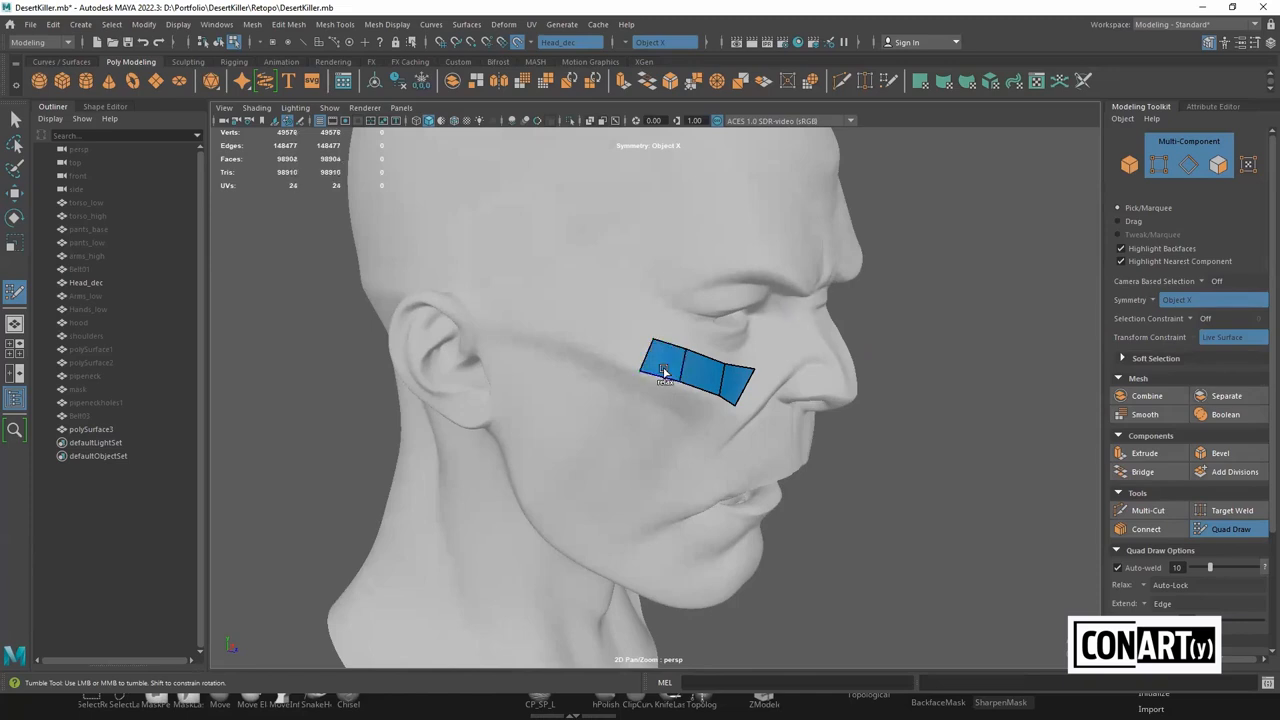
pyautogui.keyDown('shift'); pyautogui.click(618, 340); pyautogui.keyUp('shift')
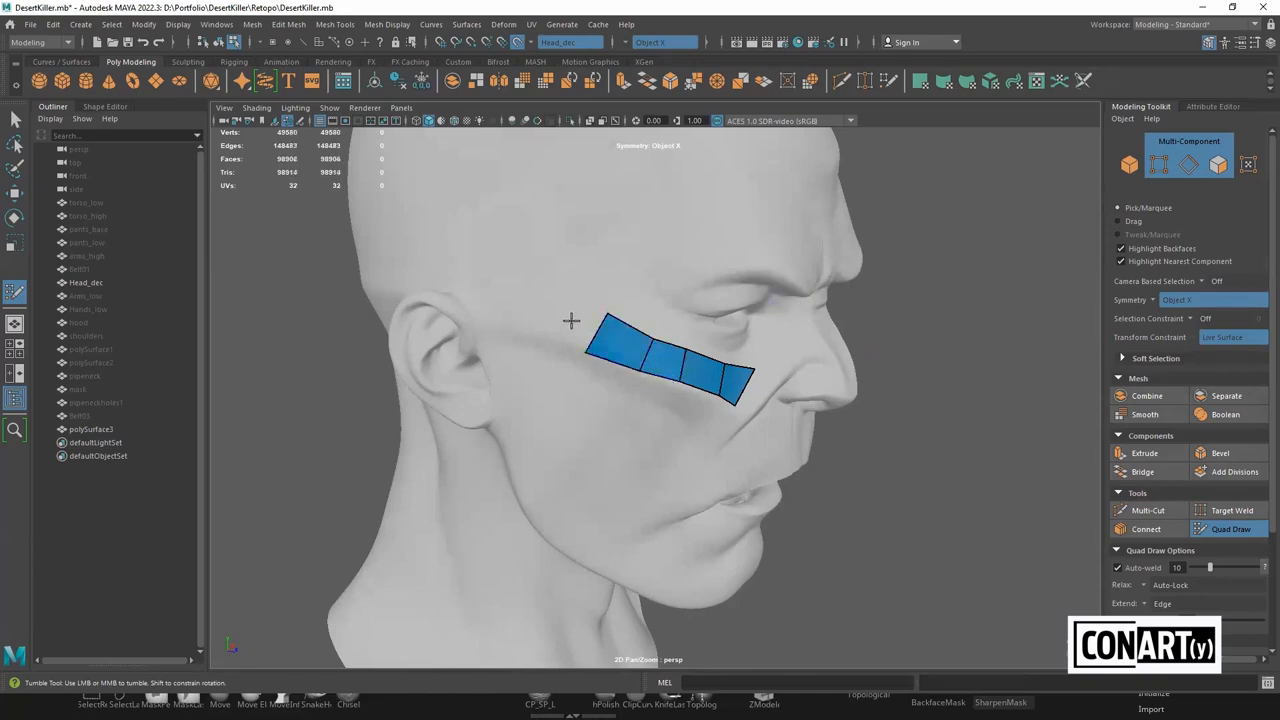
# Set Quad Draw's Extend mode to Loop, try extending the cheek strip's edges and undo the extensions
pyautogui.keyDown('alt'); pyautogui.moveTo(651, 337); pyautogui.dragTo(628, 372); pyautogui.keyUp('alt')
pyautogui.scroll(-3, 1150, 483)
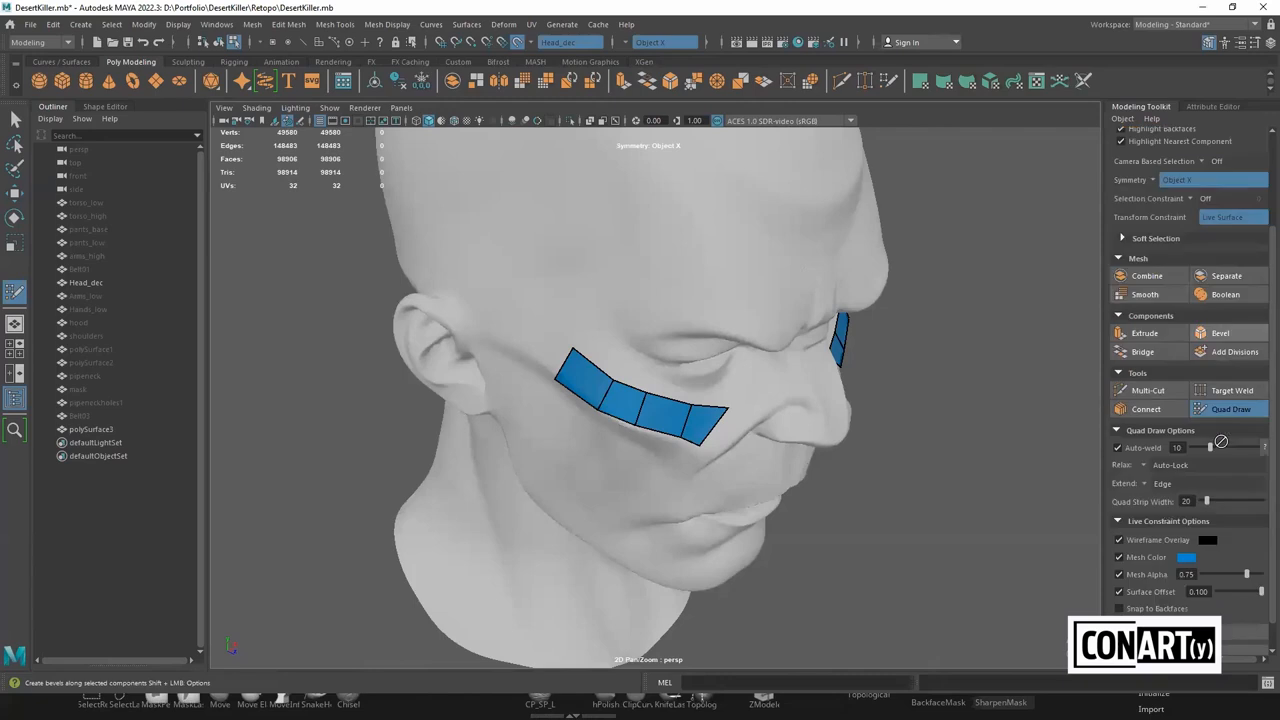
pyautogui.click(1149, 483)
pyautogui.click(1205, 506)
pyautogui.moveTo(618, 424)
pyautogui.keyDown('ctrl'); pyautogui.keyDown('shift'); pyautogui.mouseDown()
pyautogui.moveTo(600, 455)
pyautogui.moveTo(609, 437)
pyautogui.mouseUp(); pyautogui.keyUp('shift'); pyautogui.keyUp('ctrl')
pyautogui.hotkey('ctrl', 'z')
pyautogui.moveTo(626, 389); pyautogui.dragTo(643, 373)
pyautogui.hotkey('ctrl', 'z')
pyautogui.moveTo(566, 362); pyautogui.dragTo(603, 340)
pyautogui.hotkey('ctrl', 'z')
pyautogui.hotkey('ctrl', 'z')
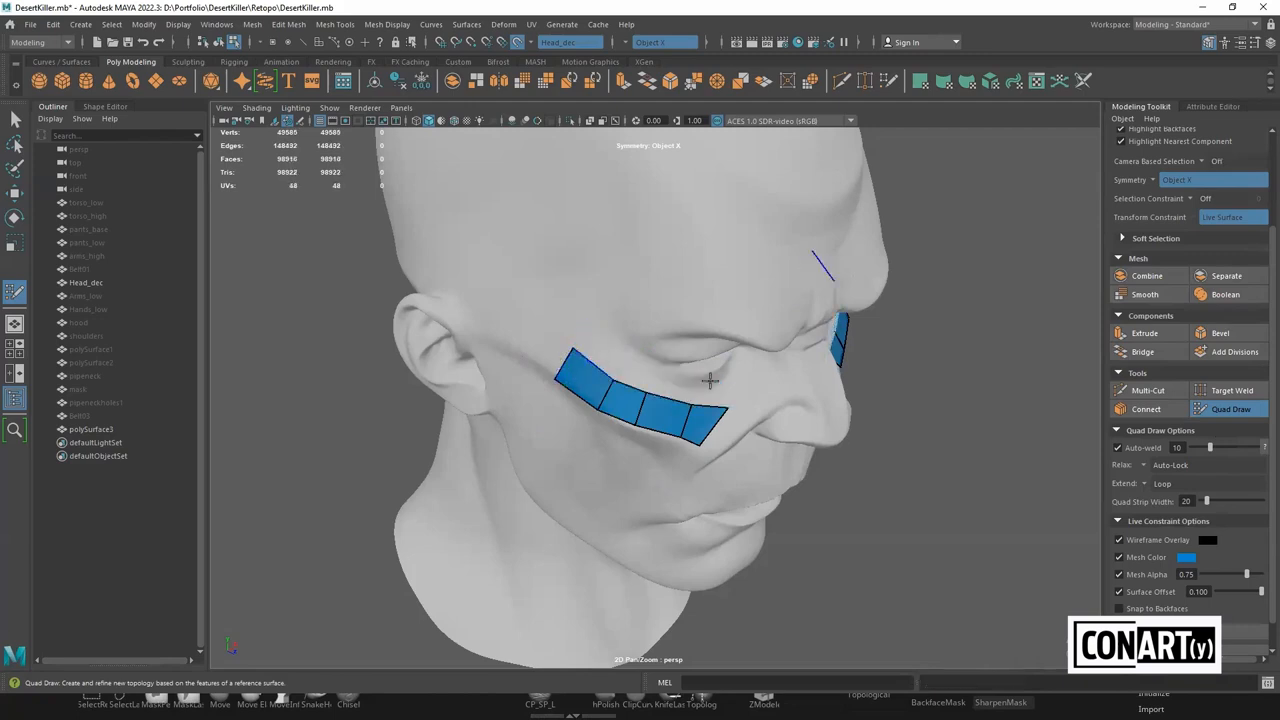
# Set Quad Draw's Extend mode to Edge, try extending one edge of the cheek strip and undo it
pyautogui.click(1146, 479)
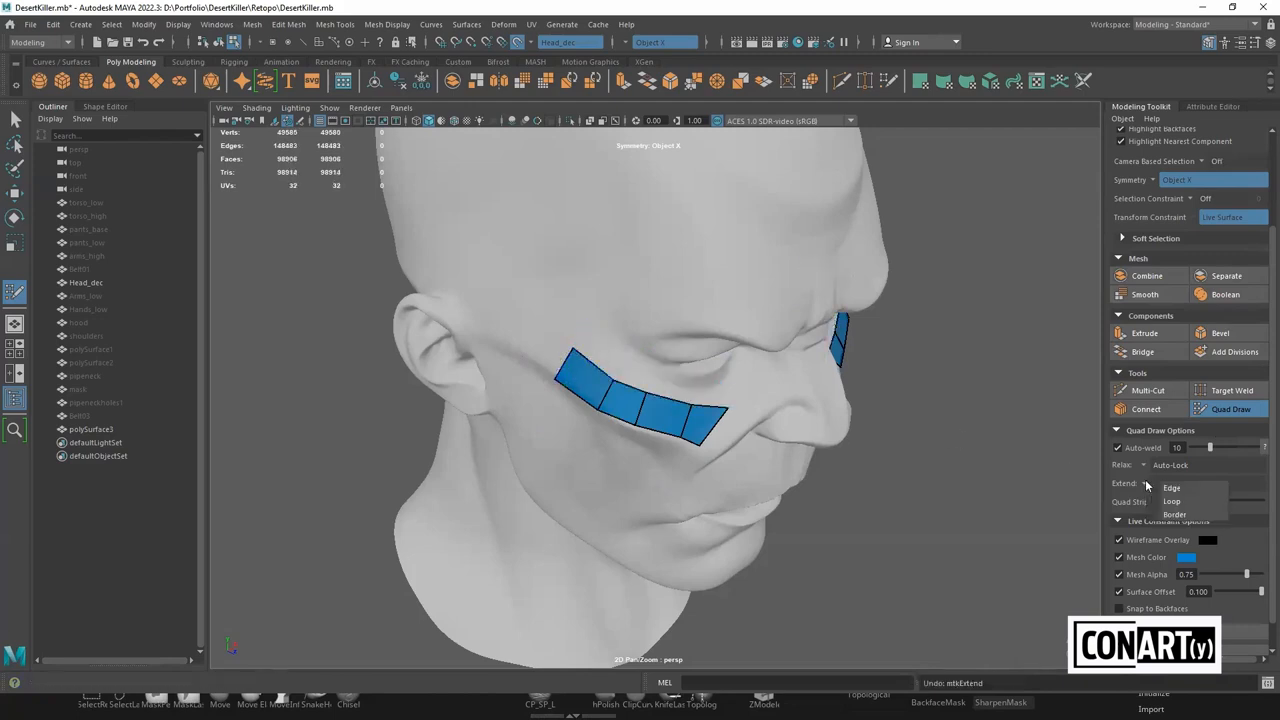
pyautogui.click(1170, 489)
pyautogui.moveTo(668, 404); pyautogui.dragTo(640, 376)
pyautogui.hotkey('ctrl', 'z')
pyautogui.keyDown('alt'); pyautogui.moveTo(694, 460); pyautogui.dragTo(689, 449); pyautogui.keyUp('alt')
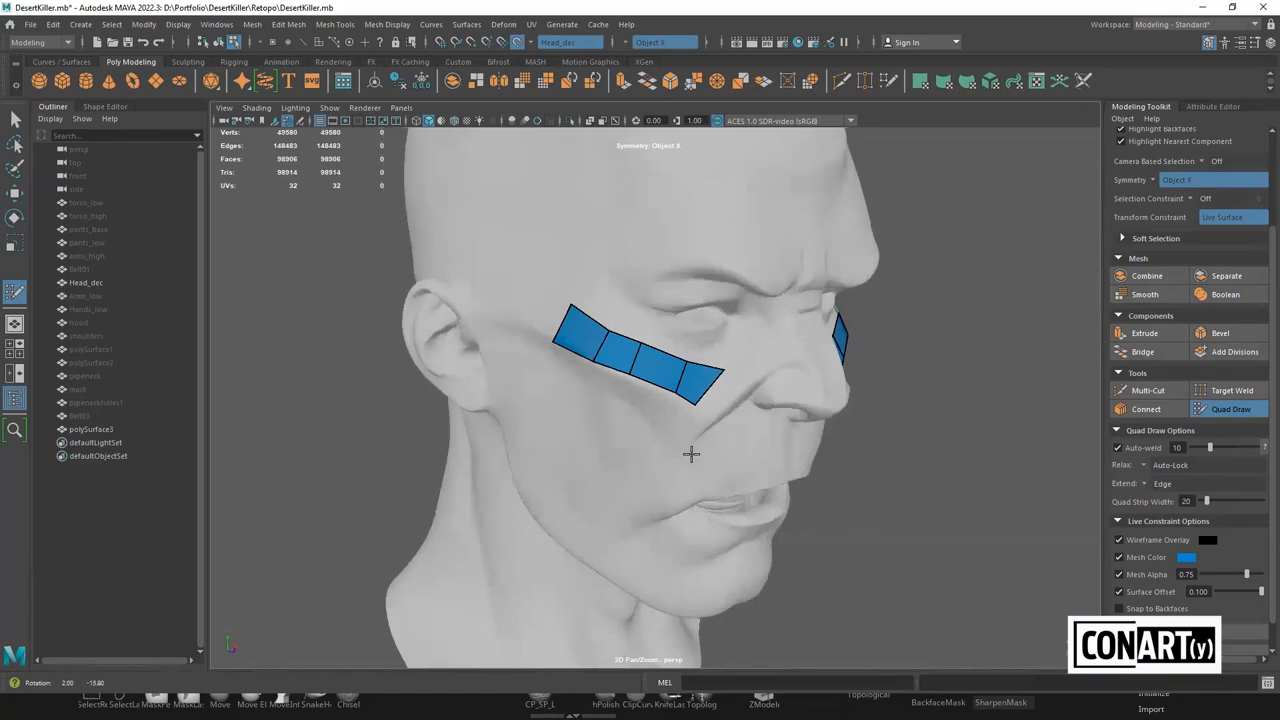
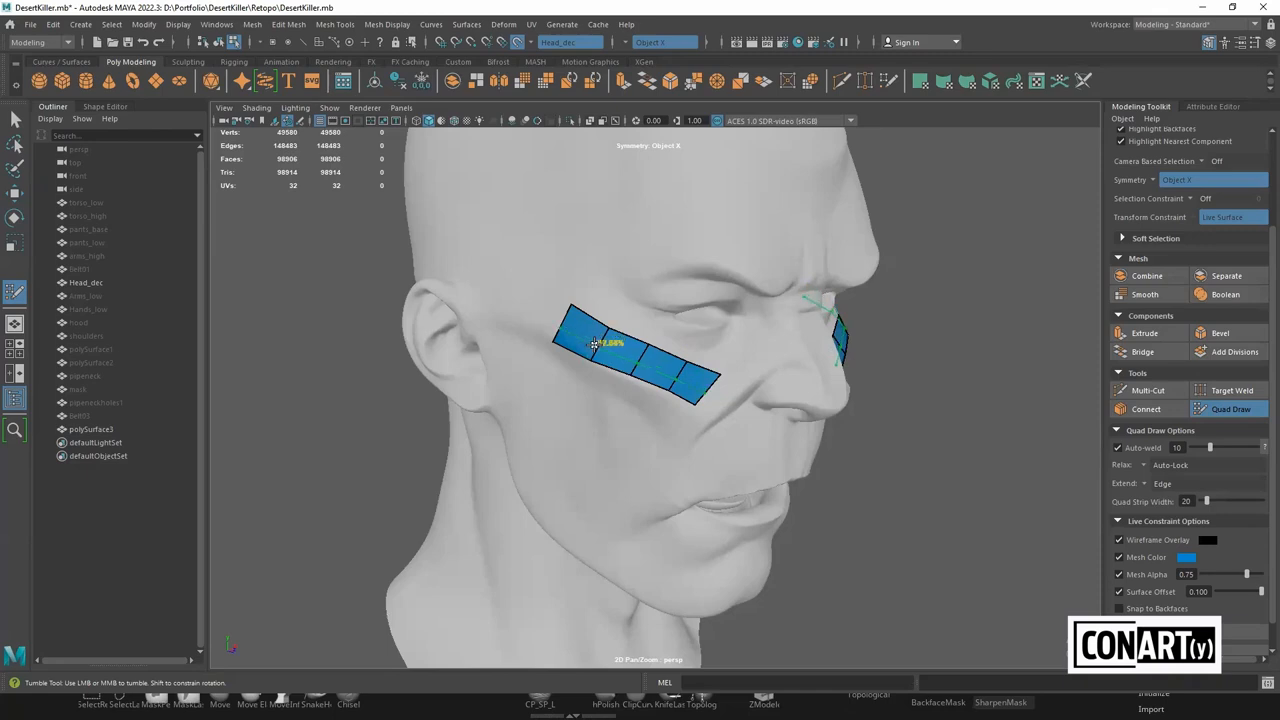
# Try a lengthwise edge loop through the middle of the cheekbone quad strip, check it from the front and undo it
pyautogui.keyDown('ctrl'); pyautogui.click(595, 341); pyautogui.keyUp('ctrl')
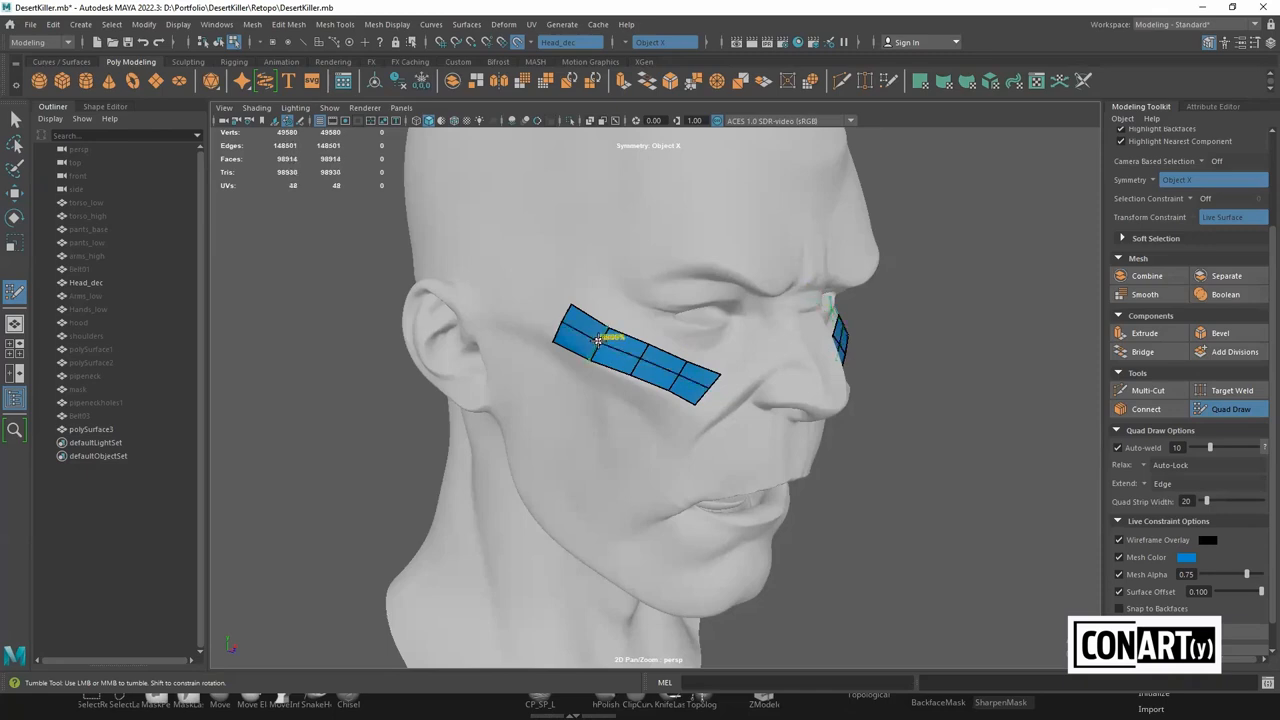
pyautogui.keyDown('alt'); pyautogui.moveTo(709, 400); pyautogui.dragTo(491, 314); pyautogui.keyUp('alt')
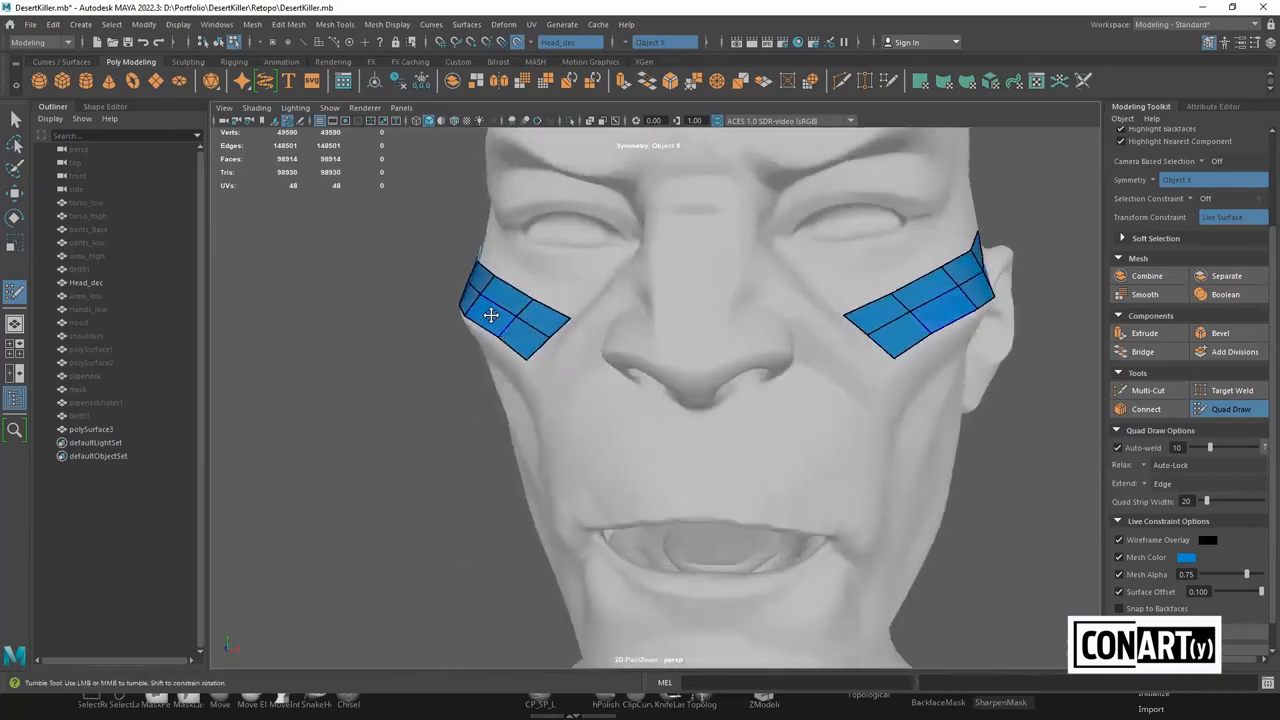
pyautogui.hotkey('ctrl', 'z')
pyautogui.keyDown('alt'); pyautogui.moveTo(437, 354); pyautogui.dragTo(427, 273); pyautogui.keyUp('alt')
pyautogui.scroll(3, 460, 322)
pyautogui.keyDown('ctrl'); pyautogui.click(416, 254); pyautogui.keyUp('ctrl')
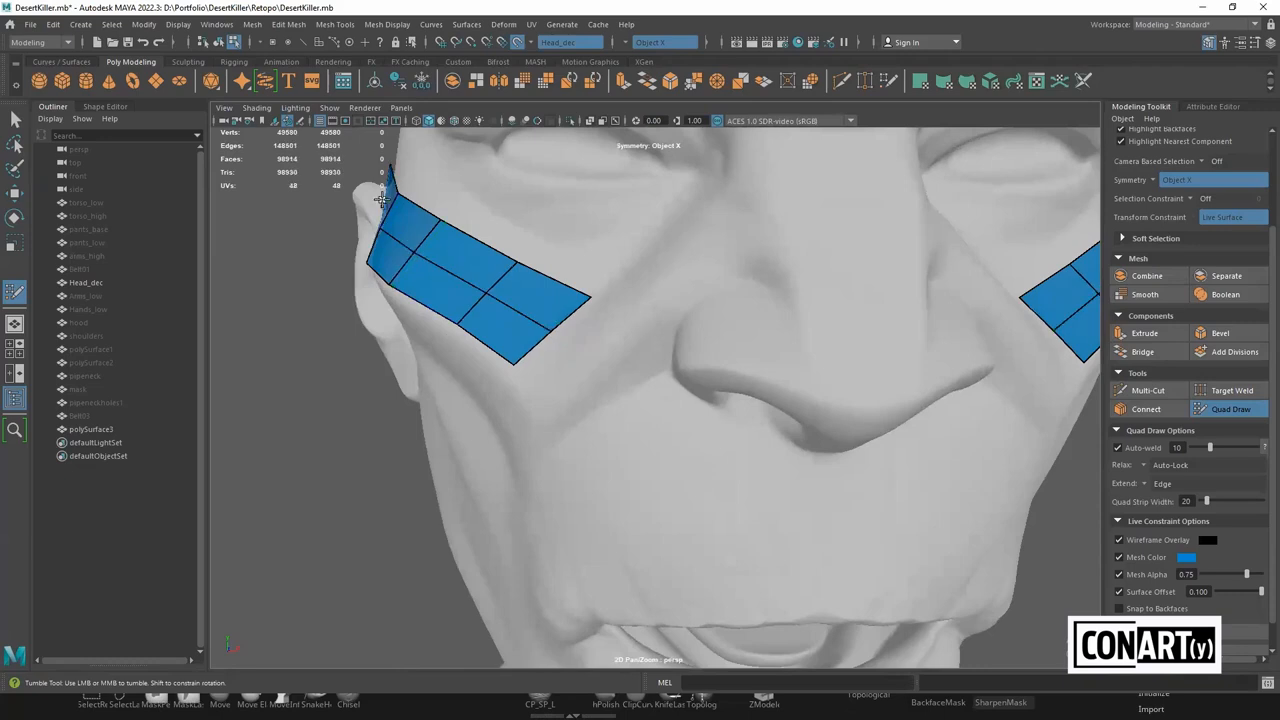
pyautogui.keyDown('alt'); pyautogui.moveTo(371, 234); pyautogui.dragTo(406, 236); pyautogui.keyUp('alt')
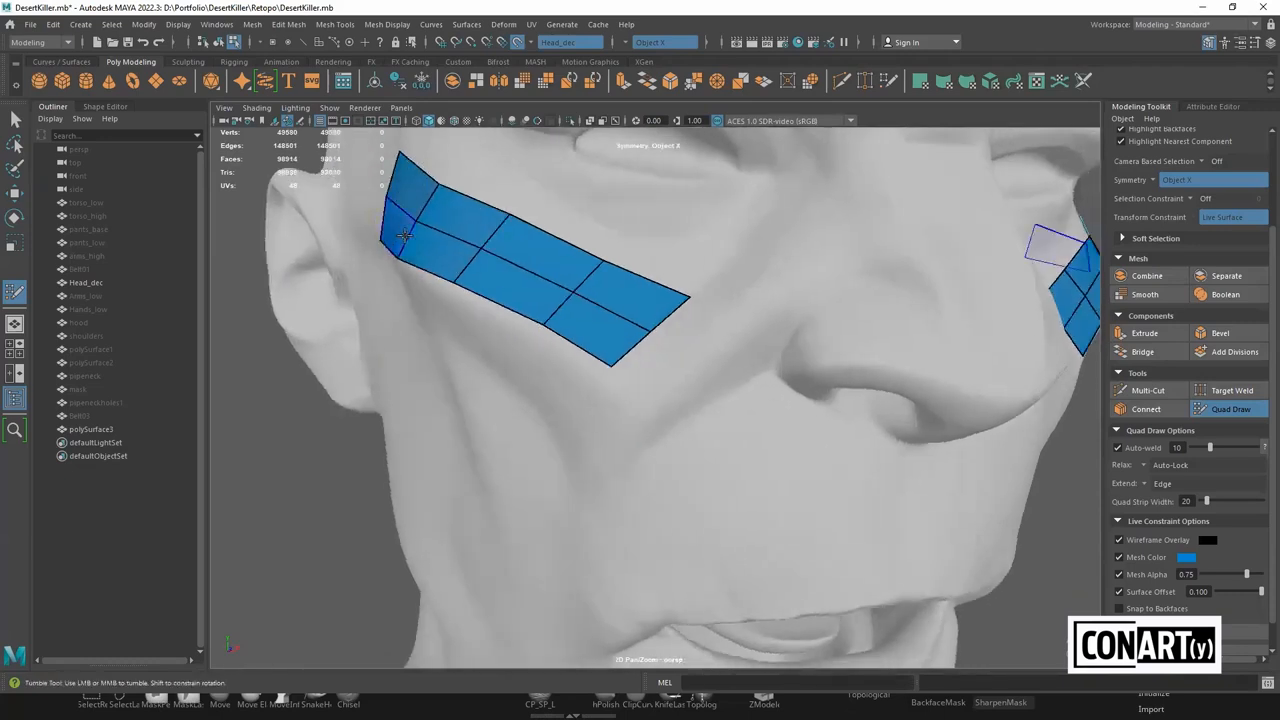
pyautogui.scroll(-3, 408, 238)
pyautogui.keyDown('alt'); pyautogui.moveTo(465, 265); pyautogui.dragTo(433, 273); pyautogui.keyUp('alt')
pyautogui.hotkey('ctrl', 'z')
# Check the strip's fit against the cheekbone up close and set the live constraint's surface offset to 0.000
pyautogui.scroll(3, 451, 343)
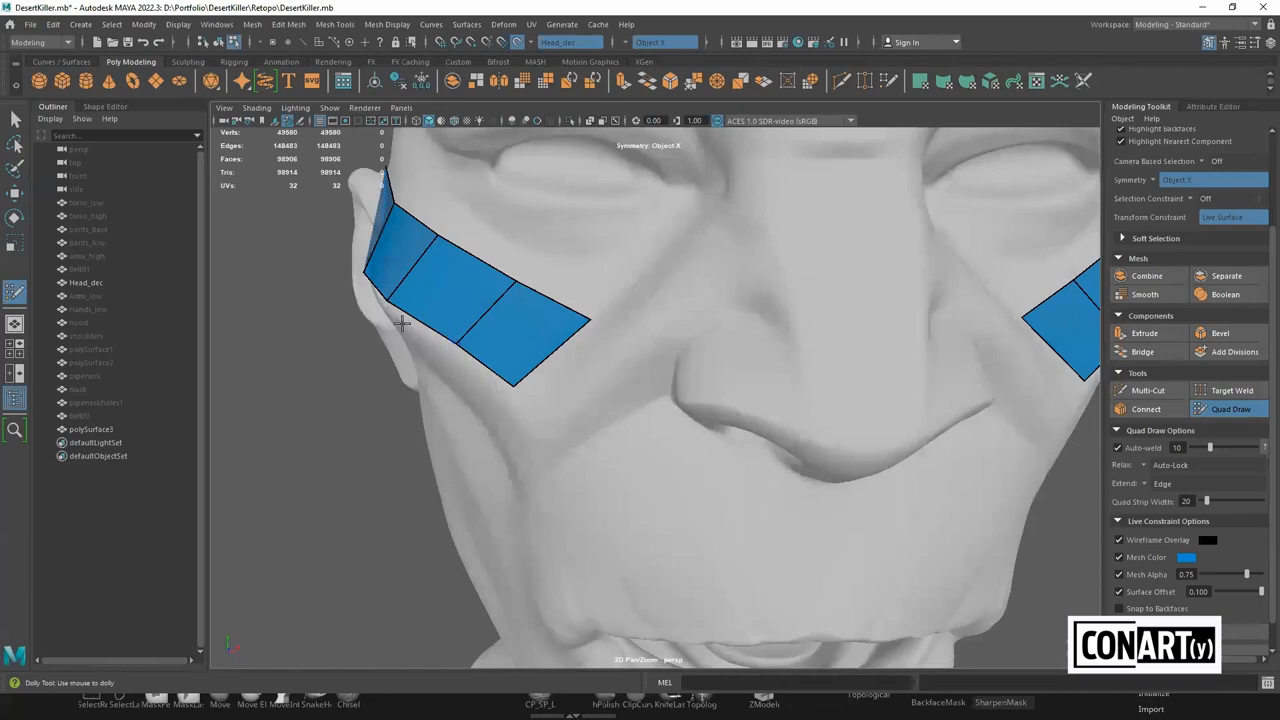
pyautogui.keyDown('alt'); pyautogui.moveTo(403, 323); pyautogui.dragTo(508, 375, button='middle'); pyautogui.keyUp('alt')
pyautogui.scroll(3, 508, 375)
pyautogui.scroll(2, 508, 375)
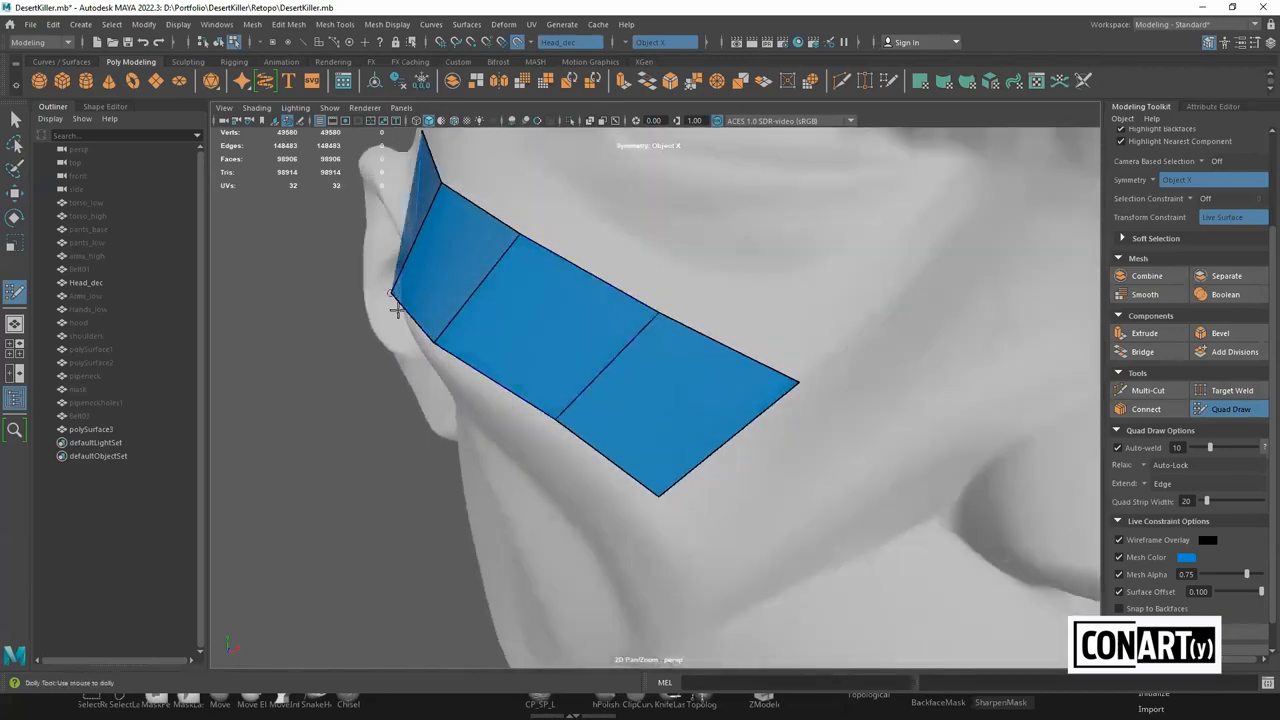
pyautogui.keyDown('alt'); pyautogui.moveTo(401, 285); pyautogui.dragTo(395, 237); pyautogui.keyUp('alt')
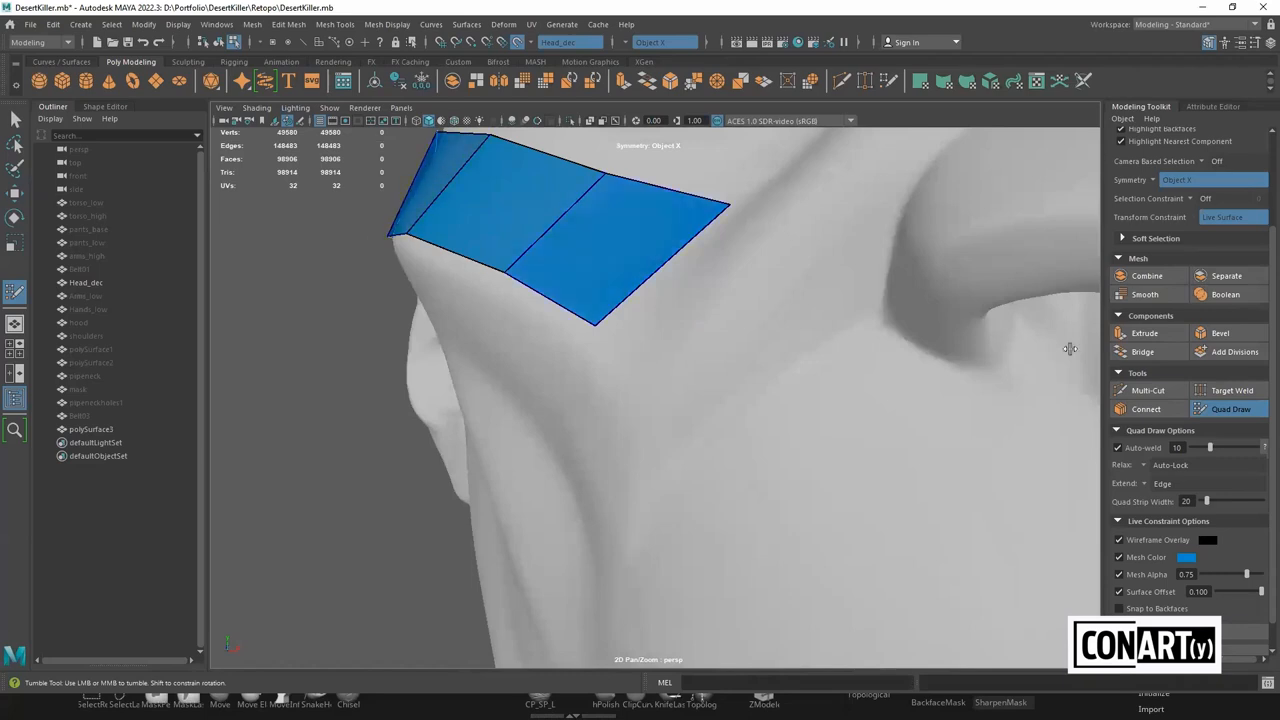
pyautogui.scroll(-1, 1210, 520)
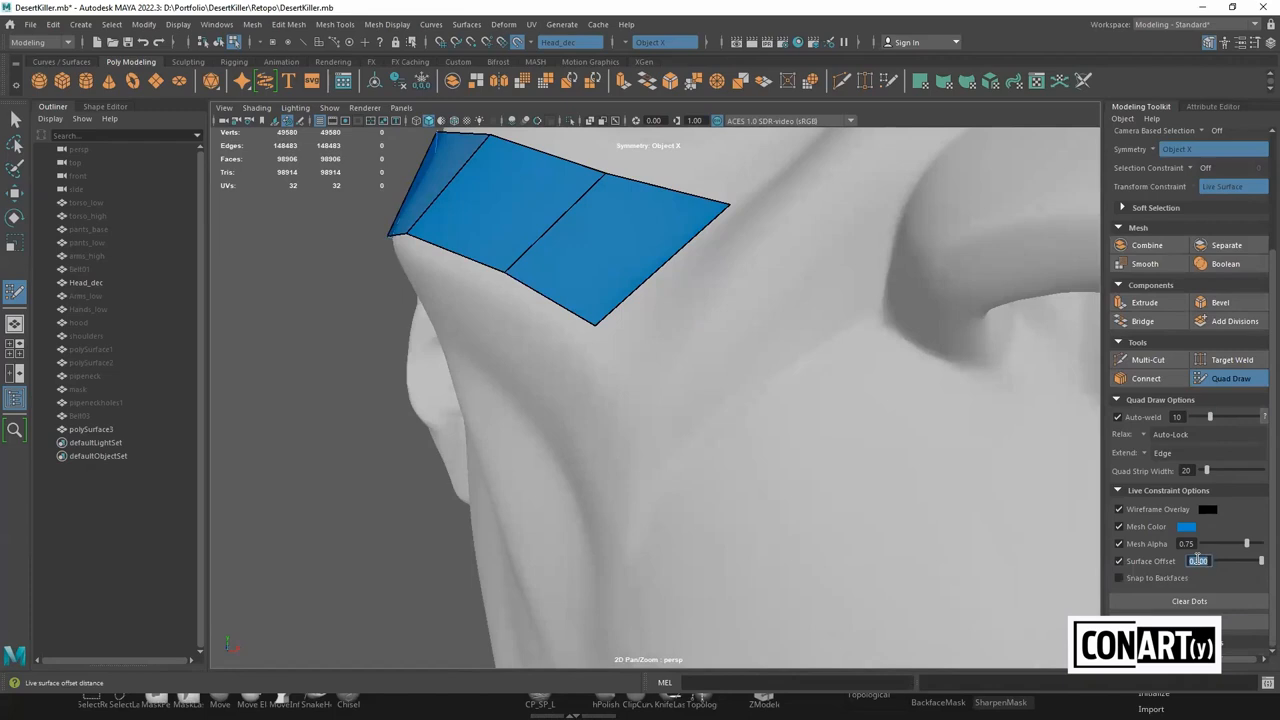
# Delete the quads of the cheekbone strip down to the single quad nearest the ear
pyautogui.keyDown('alt'); pyautogui.moveTo(704, 410); pyautogui.dragTo(740, 606, button='middle'); pyautogui.keyUp('alt')
pyautogui.keyDown('ctrl'); pyautogui.keyDown('shift'); pyautogui.click(650, 350); pyautogui.keyUp('shift'); pyautogui.keyUp('ctrl')
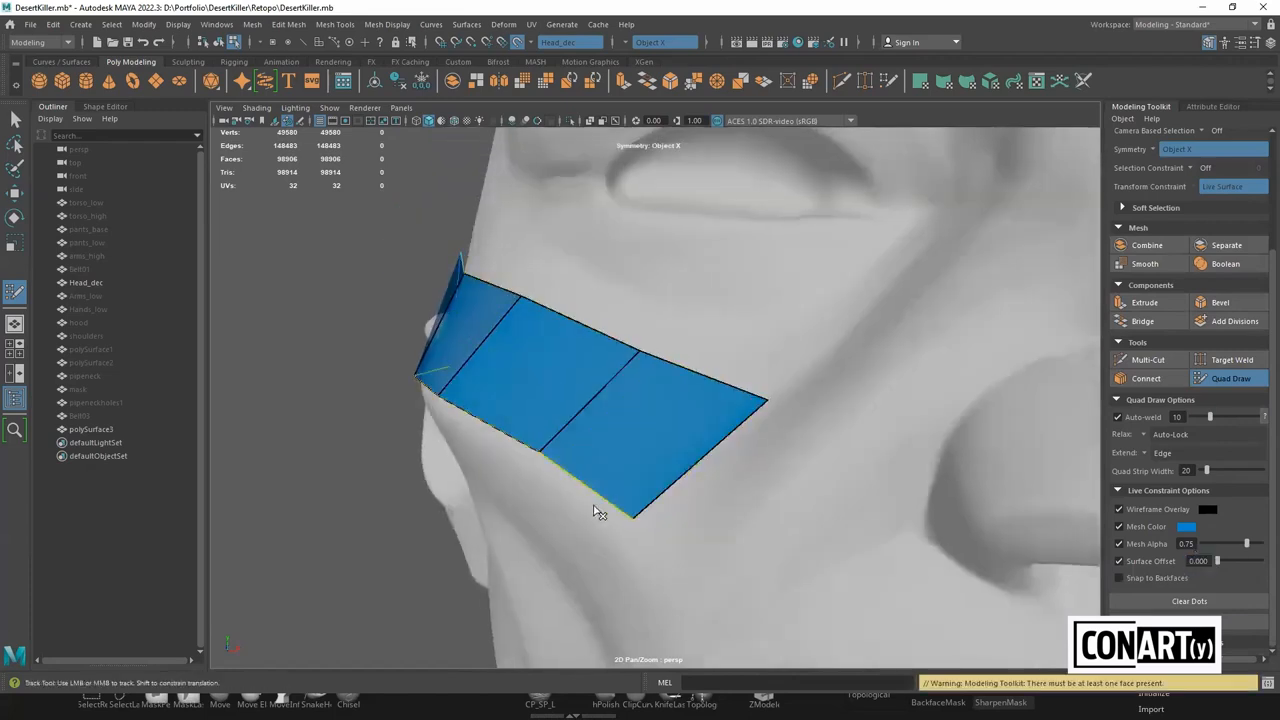
pyautogui.keyDown('ctrl'); pyautogui.keyDown('shift'); pyautogui.click(614, 440); pyautogui.keyUp('shift'); pyautogui.keyUp('ctrl')
pyautogui.keyDown('ctrl'); pyautogui.keyDown('shift'); pyautogui.click(548, 388); pyautogui.keyUp('shift'); pyautogui.keyUp('ctrl')
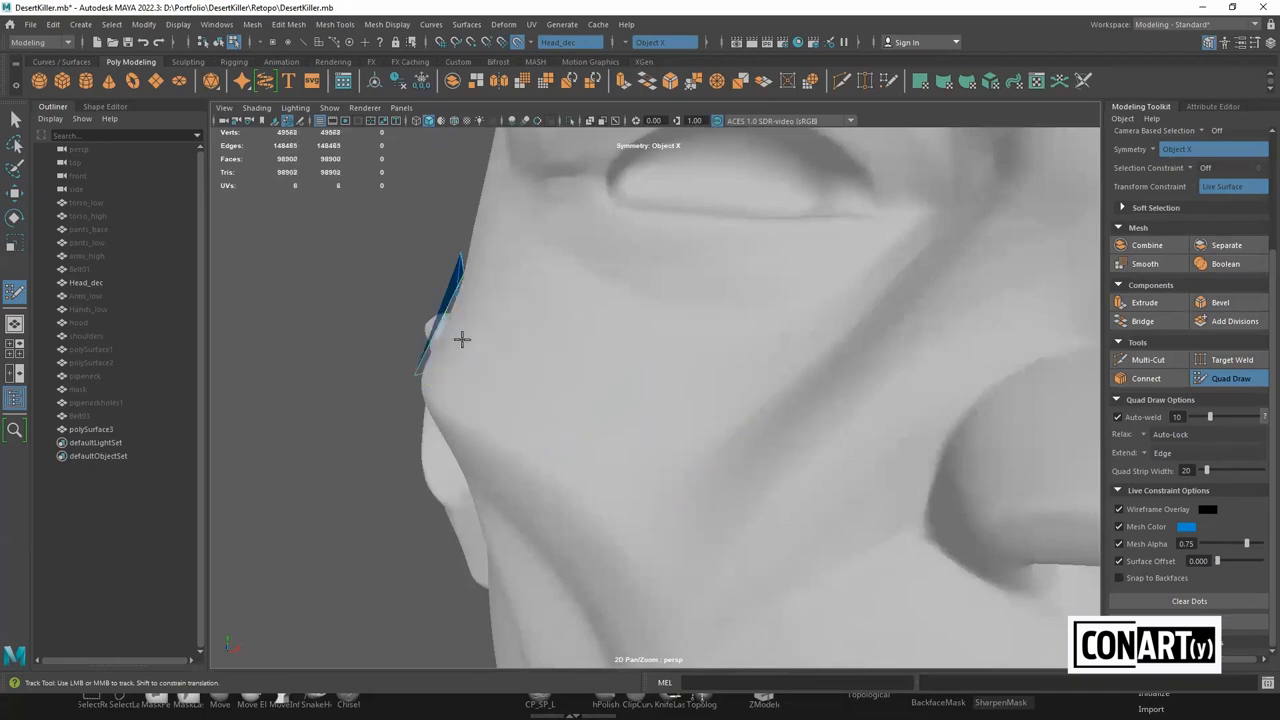
pyautogui.keyDown('alt'); pyautogui.moveTo(457, 337); pyautogui.dragTo(557, 394); pyautogui.keyUp('alt')
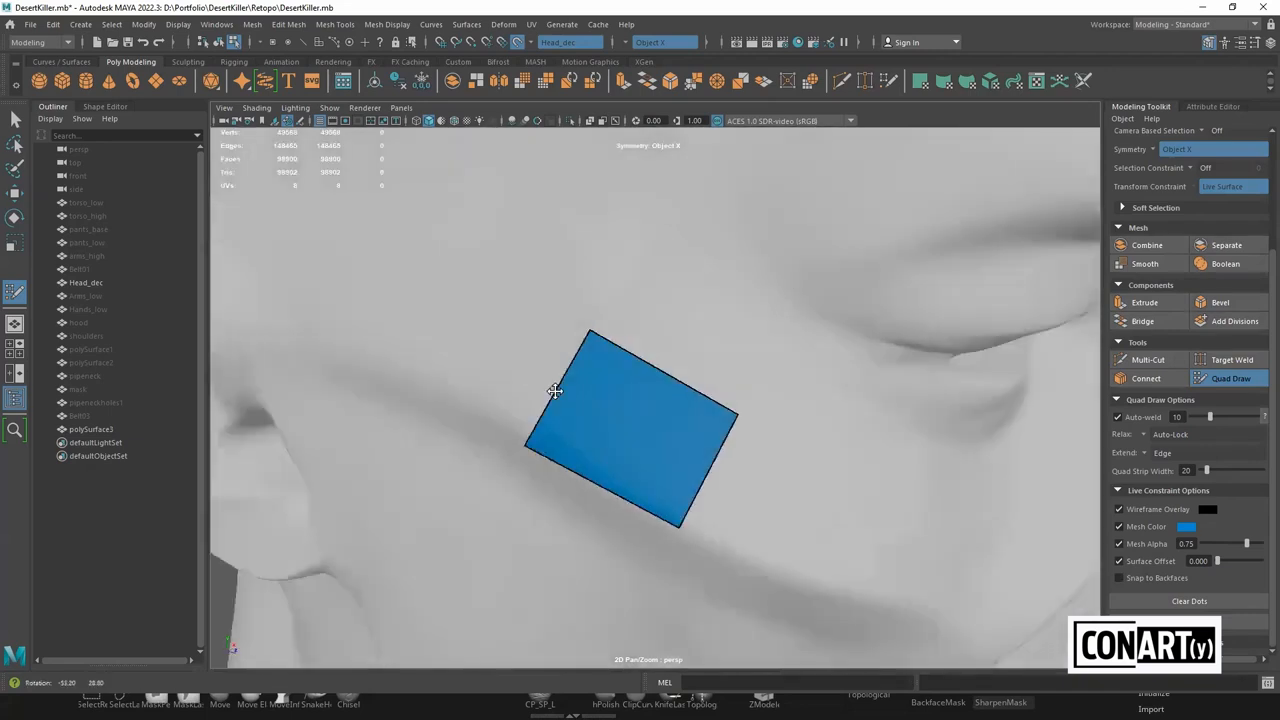
pyautogui.keyDown('ctrl'); pyautogui.keyDown('shift'); pyautogui.click(658, 428); pyautogui.keyUp('shift'); pyautogui.keyUp('ctrl')
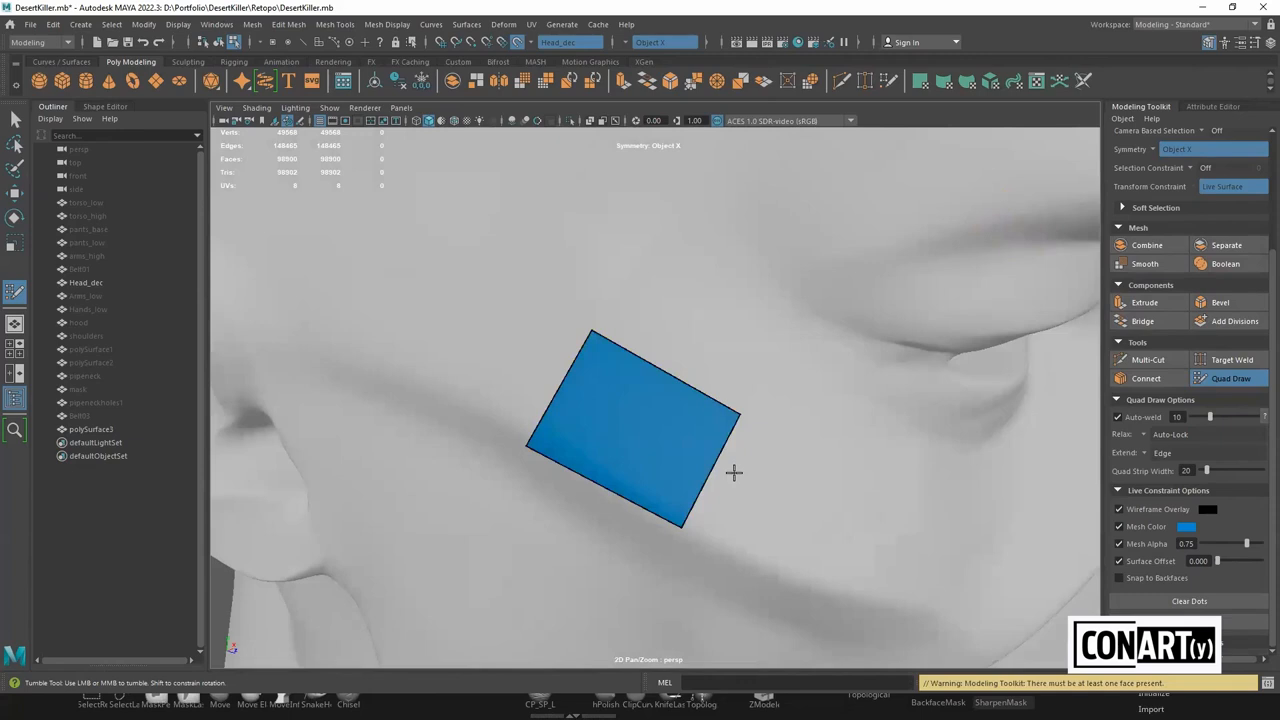
# Reposition the corner vertices of the remaining quad to even out its shape on the cheekbone near the ear
pyautogui.keyDown('alt'); pyautogui.moveTo(733, 472); pyautogui.dragTo(661, 430); pyautogui.keyUp('alt')
pyautogui.moveTo(584, 298); pyautogui.dragTo(592, 310)
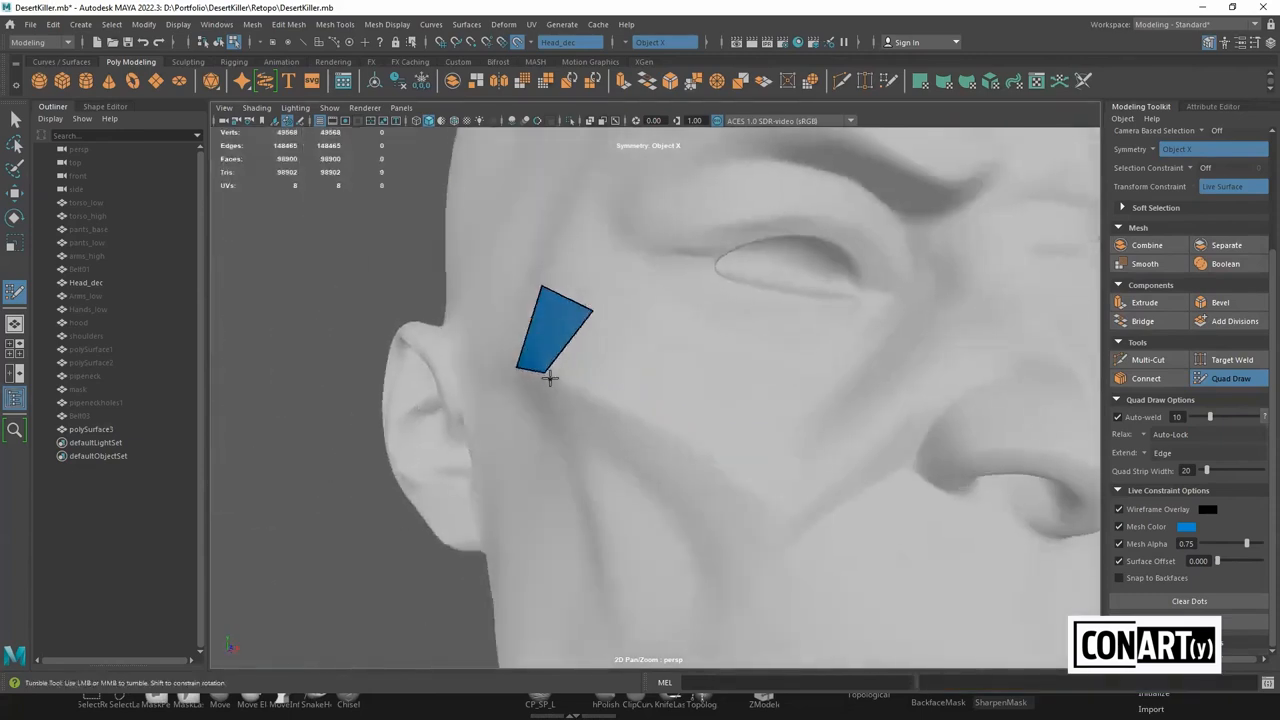
pyautogui.moveTo(542, 371); pyautogui.dragTo(554, 374)
pyautogui.moveTo(541, 288); pyautogui.dragTo(547, 286)
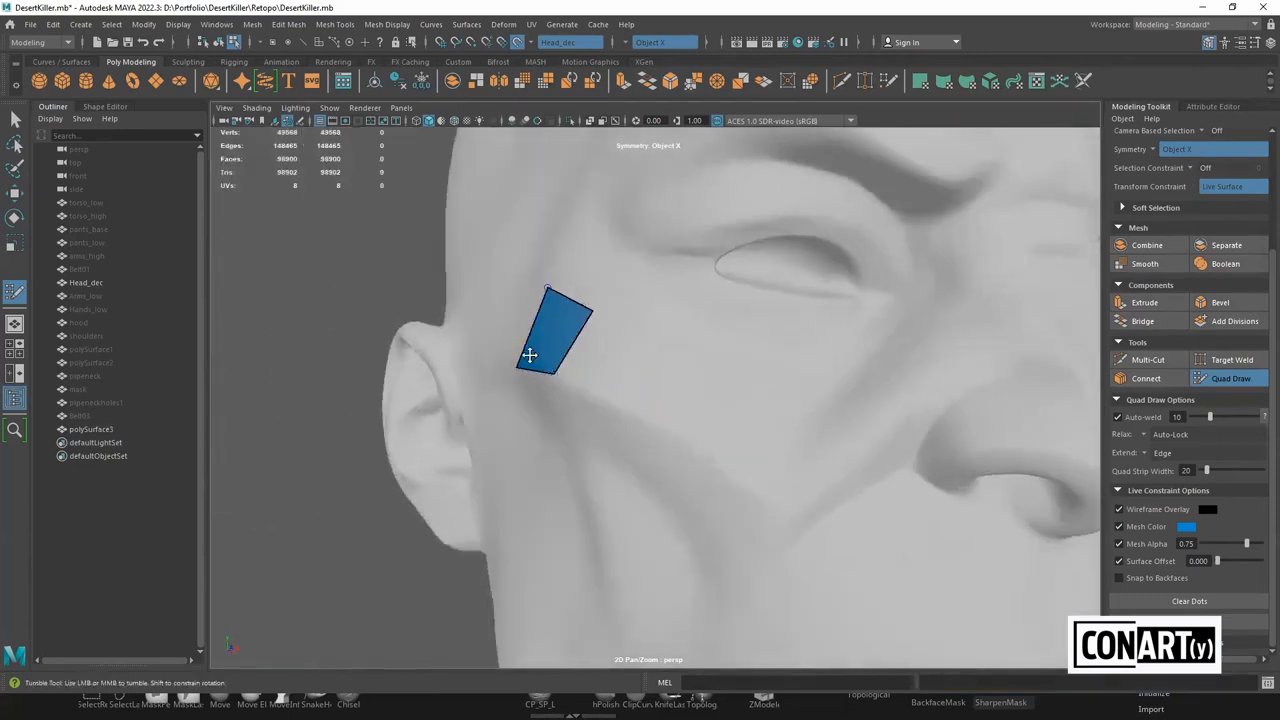
pyautogui.moveTo(517, 366); pyautogui.dragTo(564, 396)
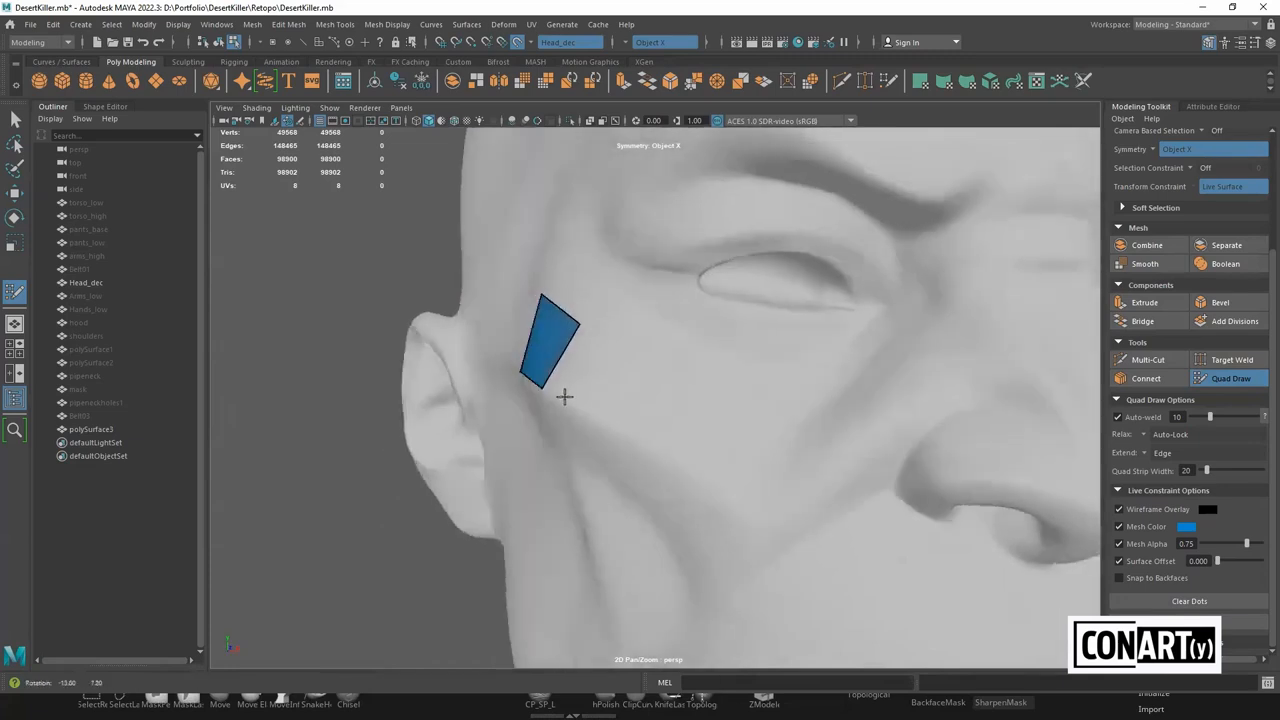
# Extend the remaining quad along the cheekbone toward the nose with two more quads and check them from several angles
pyautogui.keyDown('shift'); pyautogui.click(650, 342); pyautogui.keyUp('shift')
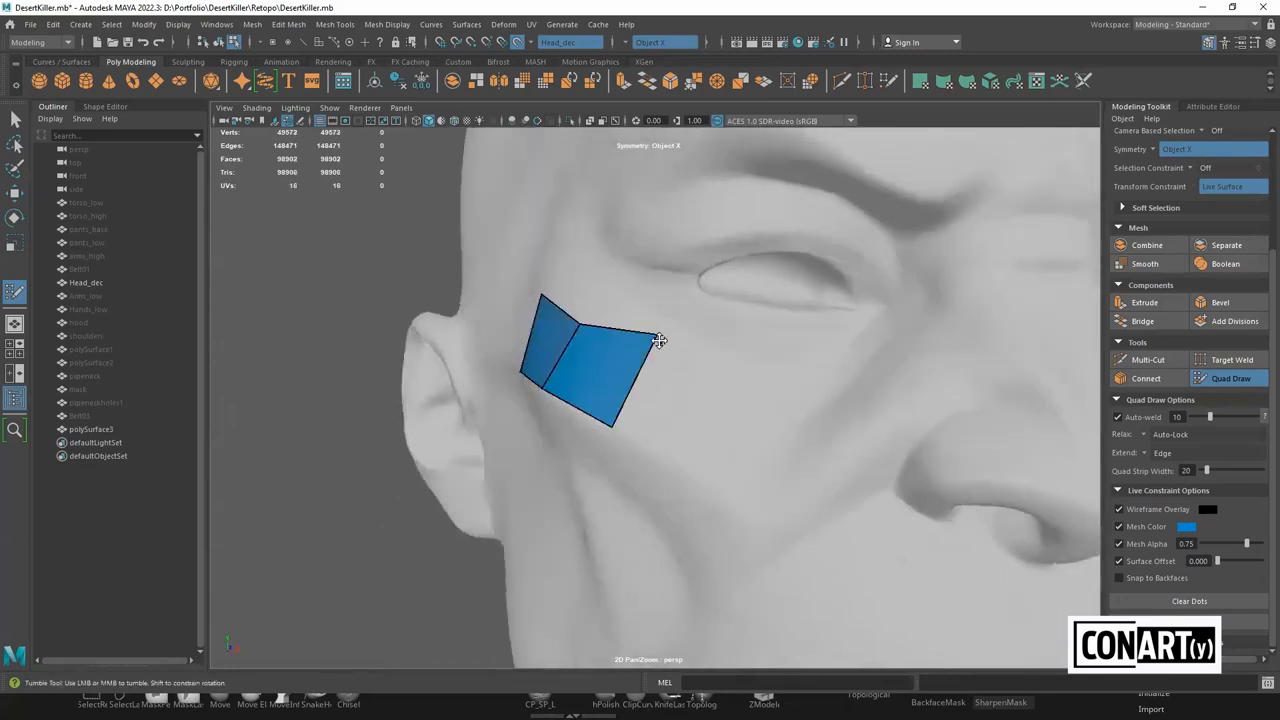
pyautogui.click(751, 390)
pyautogui.keyDown('shift'); pyautogui.click(714, 431); pyautogui.keyUp('shift')
pyautogui.keyDown('alt'); pyautogui.moveTo(714, 431); pyautogui.dragTo(669, 426); pyautogui.keyUp('alt')
pyautogui.scroll(4, 580, 391)
pyautogui.keyDown('alt'); pyautogui.moveTo(580, 391); pyautogui.dragTo(674, 451, button='middle'); pyautogui.keyUp('alt')
pyautogui.keyDown('alt'); pyautogui.moveTo(674, 451); pyautogui.dragTo(819, 400); pyautogui.keyUp('alt')
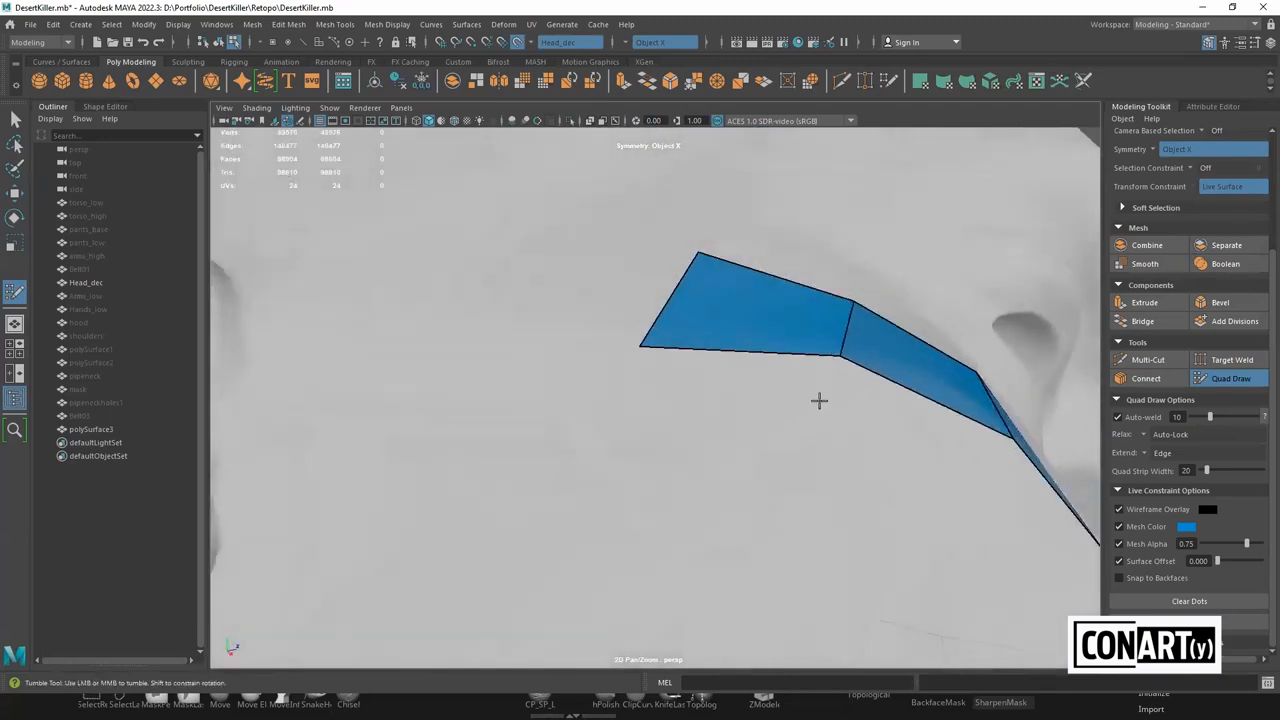
pyautogui.keyDown('alt'); pyautogui.moveTo(845, 358); pyautogui.dragTo(720, 369); pyautogui.keyUp('alt')
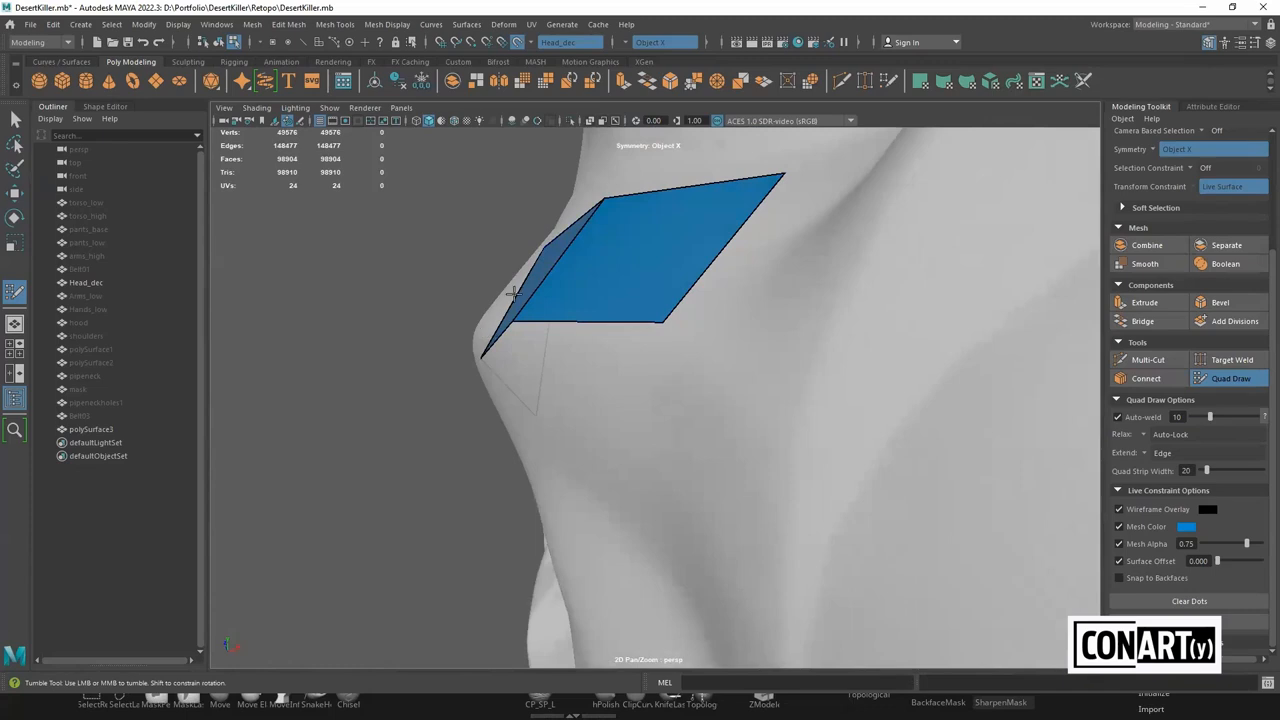
pyautogui.keyDown('alt'); pyautogui.moveTo(561, 236); pyautogui.dragTo(820, 400); pyautogui.keyUp('alt')
pyautogui.keyDown('alt'); pyautogui.moveTo(820, 400); pyautogui.dragTo(779, 436, button='right'); pyautogui.keyUp('alt')
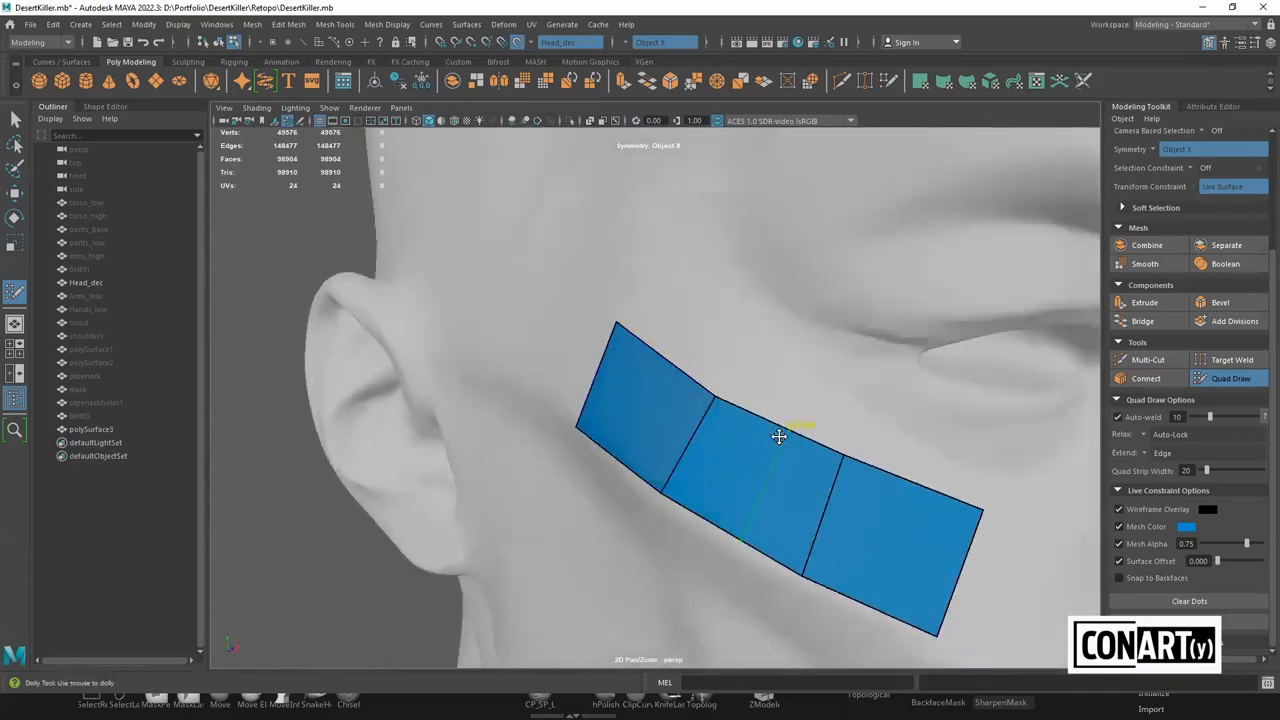
# Try a crosswise edge loop through the middle quad of the cheekbone strip and remove it
pyautogui.keyDown('ctrl'); pyautogui.click(779, 436); pyautogui.keyUp('ctrl')
pyautogui.moveTo(776, 436)
pyautogui.keyDown('alt'); pyautogui.mouseDown()
pyautogui.moveTo(666, 451)
pyautogui.moveTo(691, 471)
pyautogui.moveTo(737, 466)
pyautogui.mouseUp(); pyautogui.keyUp('alt')
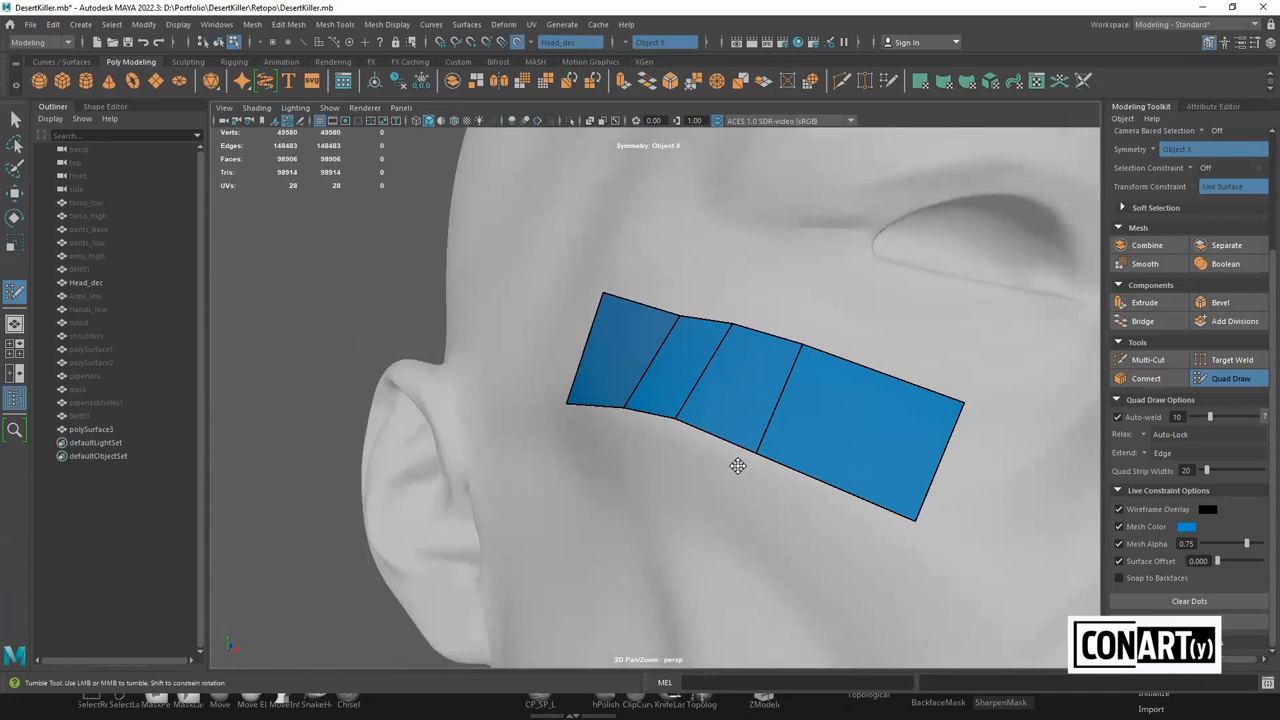
pyautogui.keyDown('alt'); pyautogui.moveTo(737, 466); pyautogui.dragTo(692, 460); pyautogui.keyUp('alt')
pyautogui.keyDown('ctrl'); pyautogui.keyDown('shift'); pyautogui.click(613, 368); pyautogui.keyUp('shift'); pyautogui.keyUp('ctrl')
# Leave Quad Draw, disable the live surface and hide Head_dec to examine the polySurface3 strip on its own
pyautogui.moveTo(608, 434)
pyautogui.keyDown('alt'); pyautogui.mouseDown()
pyautogui.moveTo(557, 390)
pyautogui.moveTo(520, 414)
pyautogui.mouseUp(); pyautogui.keyUp('alt')
pyautogui.press('w')
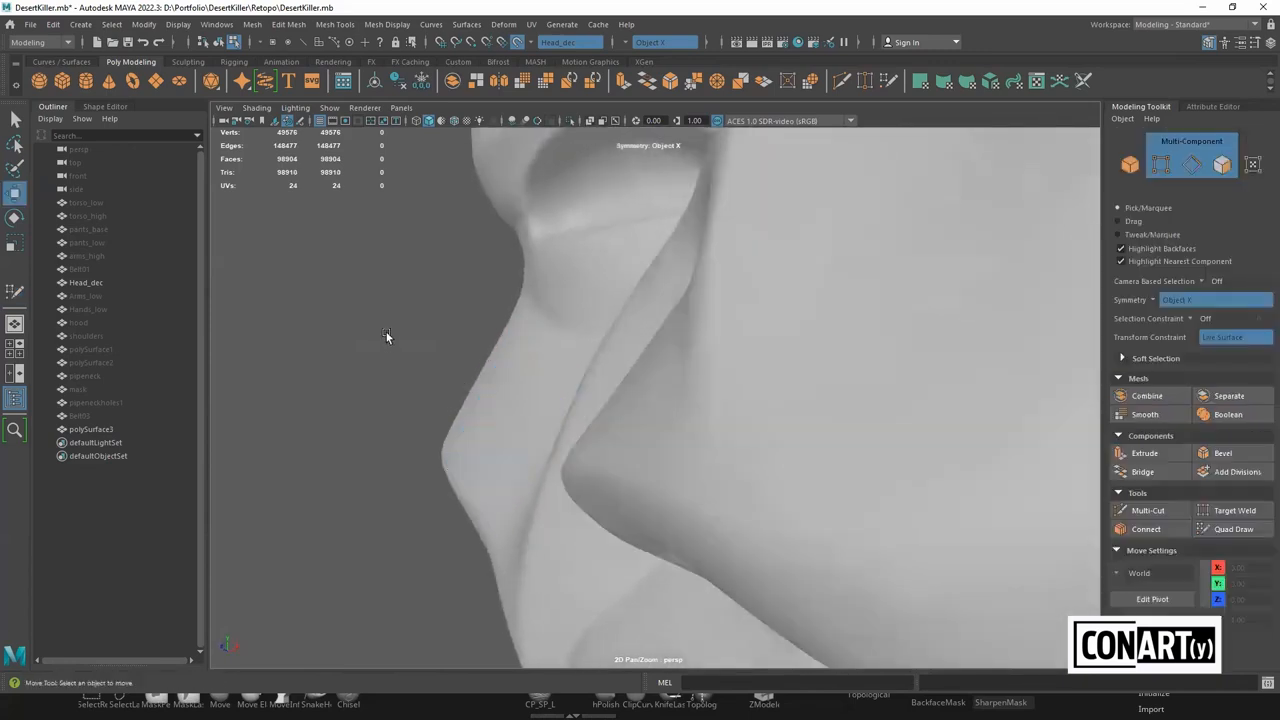
pyautogui.press('F8')
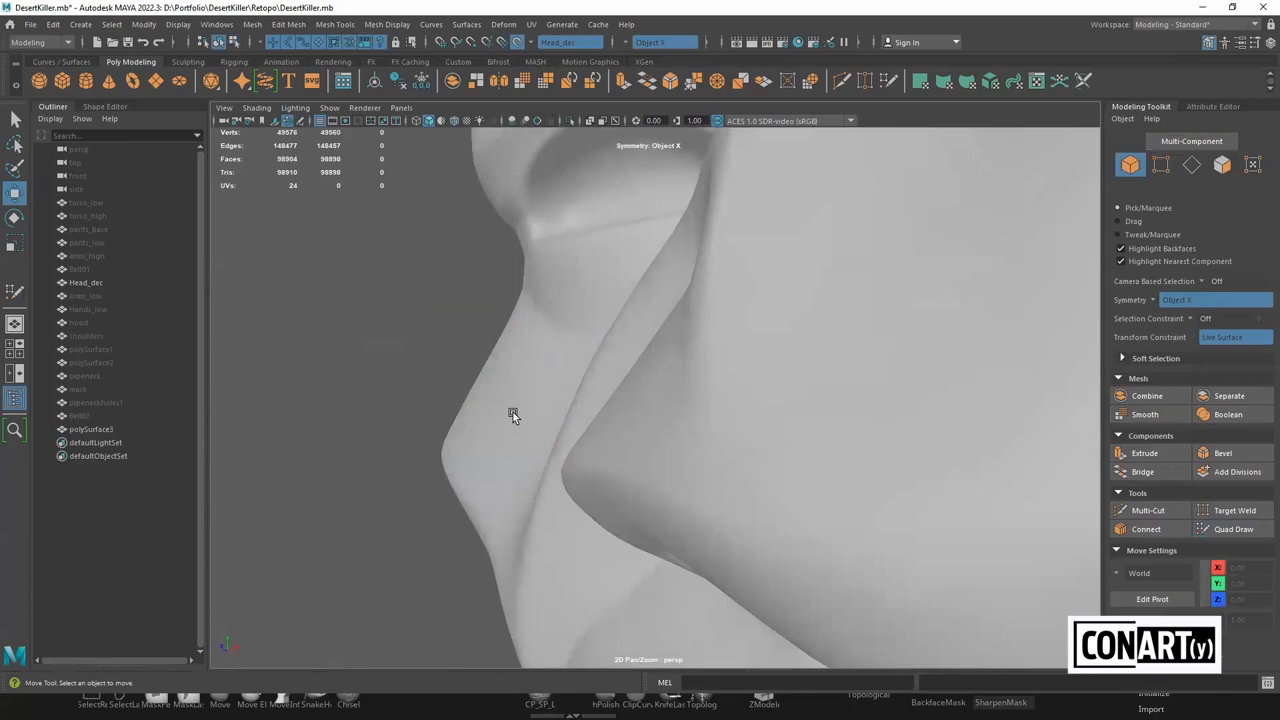
pyautogui.click(619, 325)
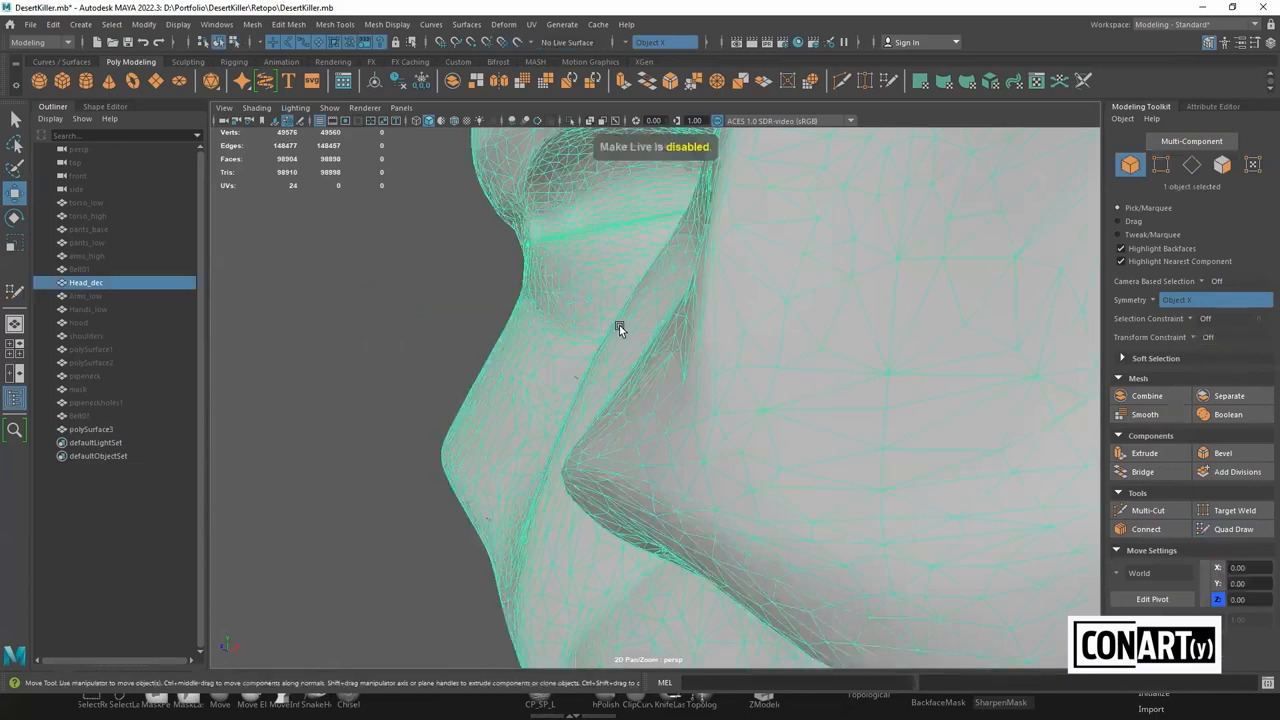
pyautogui.hotkey('ctrl', 'h')
pyautogui.click(479, 457)
pyautogui.keyDown('alt'); pyautogui.moveTo(479, 457); pyautogui.dragTo(519, 382); pyautogui.keyUp('alt')
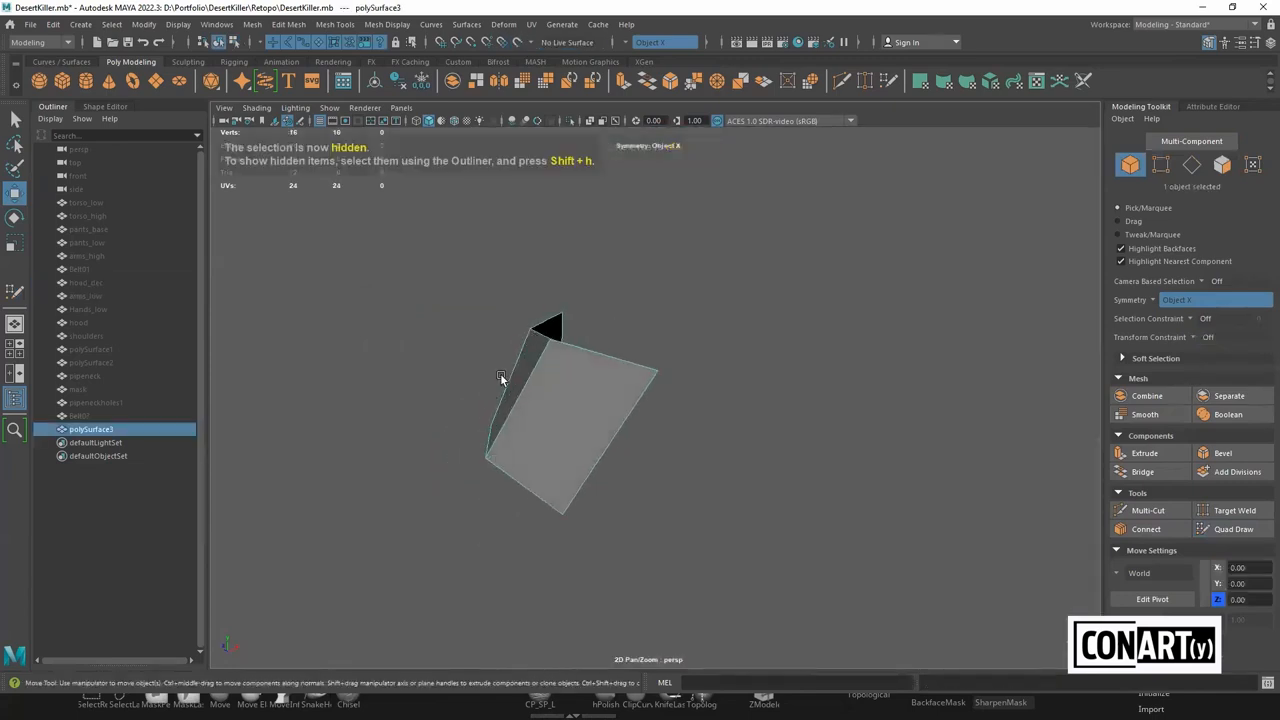
pyautogui.keyDown('alt'); pyautogui.moveTo(482, 430); pyautogui.dragTo(520, 417); pyautogui.keyUp('alt')
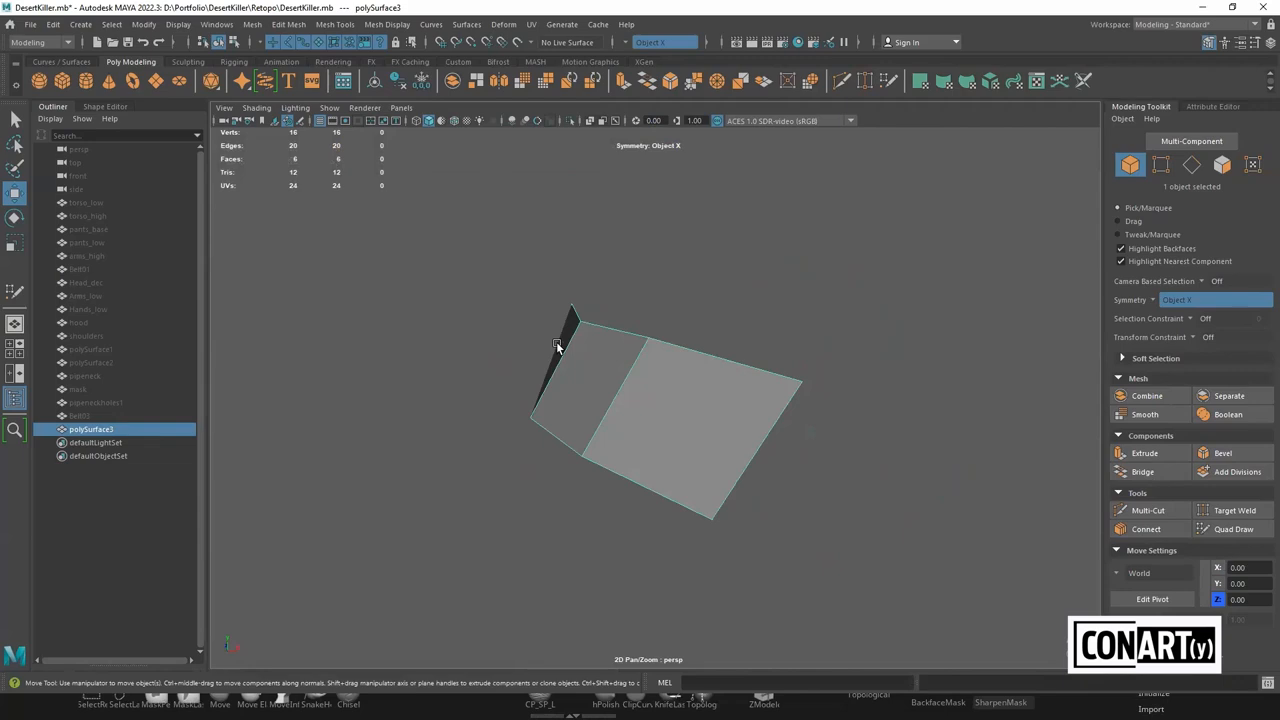
pyautogui.click(811, 334)
pyautogui.click(581, 418)
# Show Head_dec again, make it live and resume Quad Draw on polySurface3
pyautogui.click(132, 415)
pyautogui.click(98, 283)
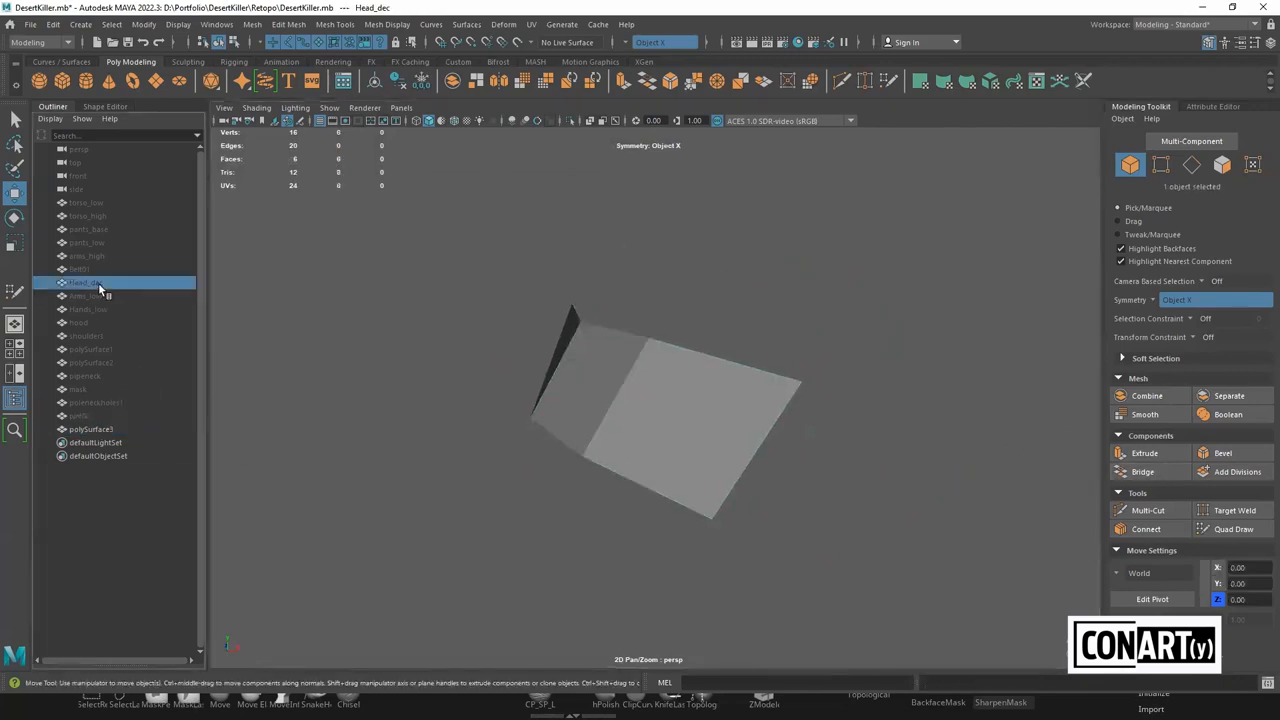
pyautogui.hotkey('shift', 'h')
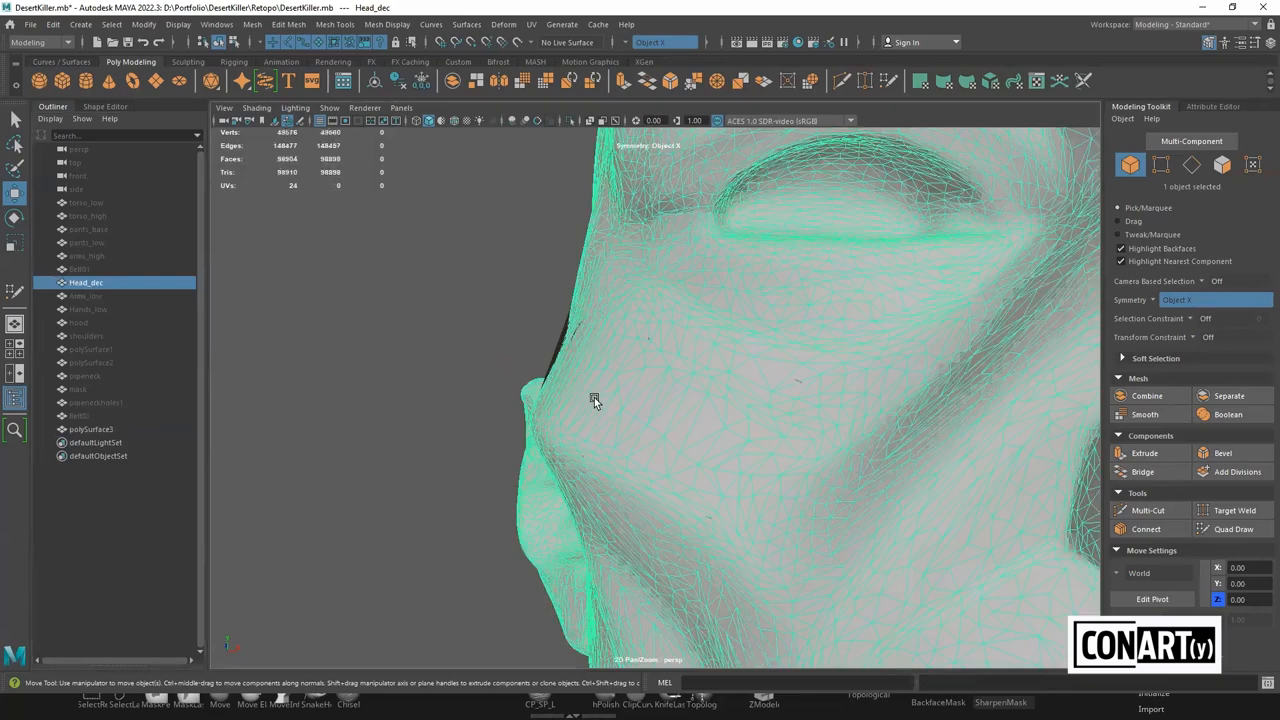
pyautogui.click(517, 43)
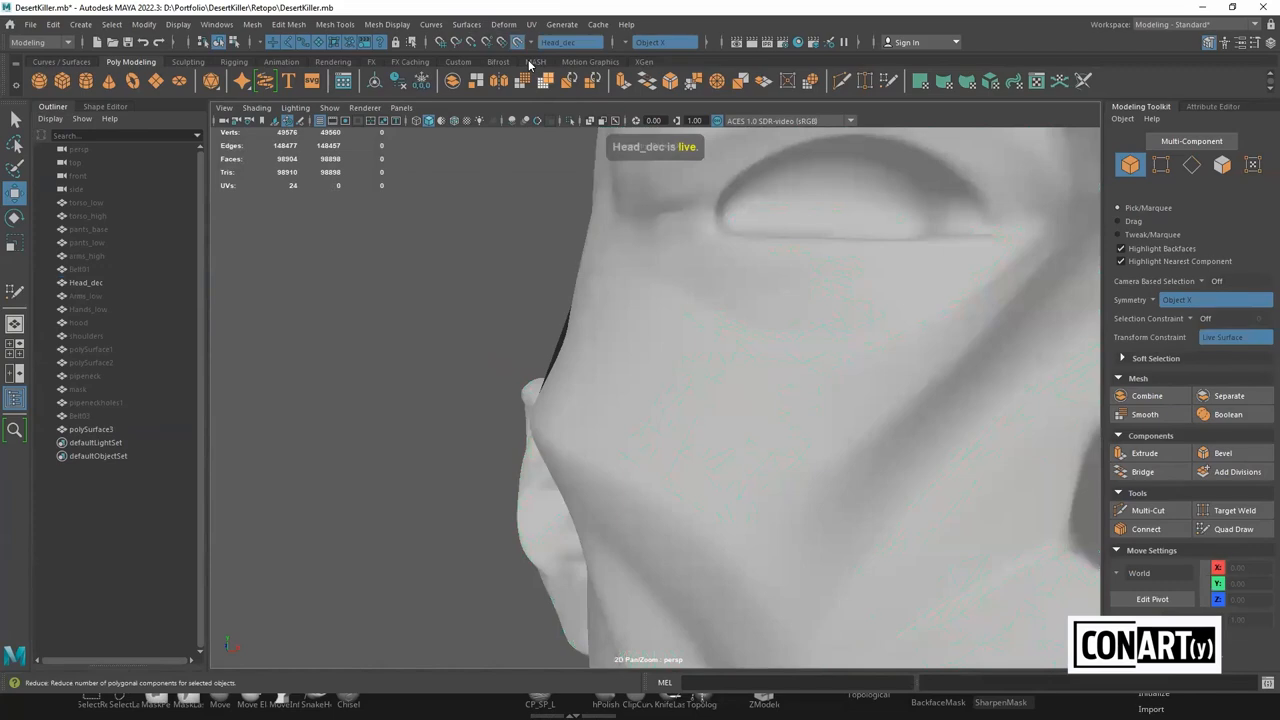
pyautogui.click(556, 347)
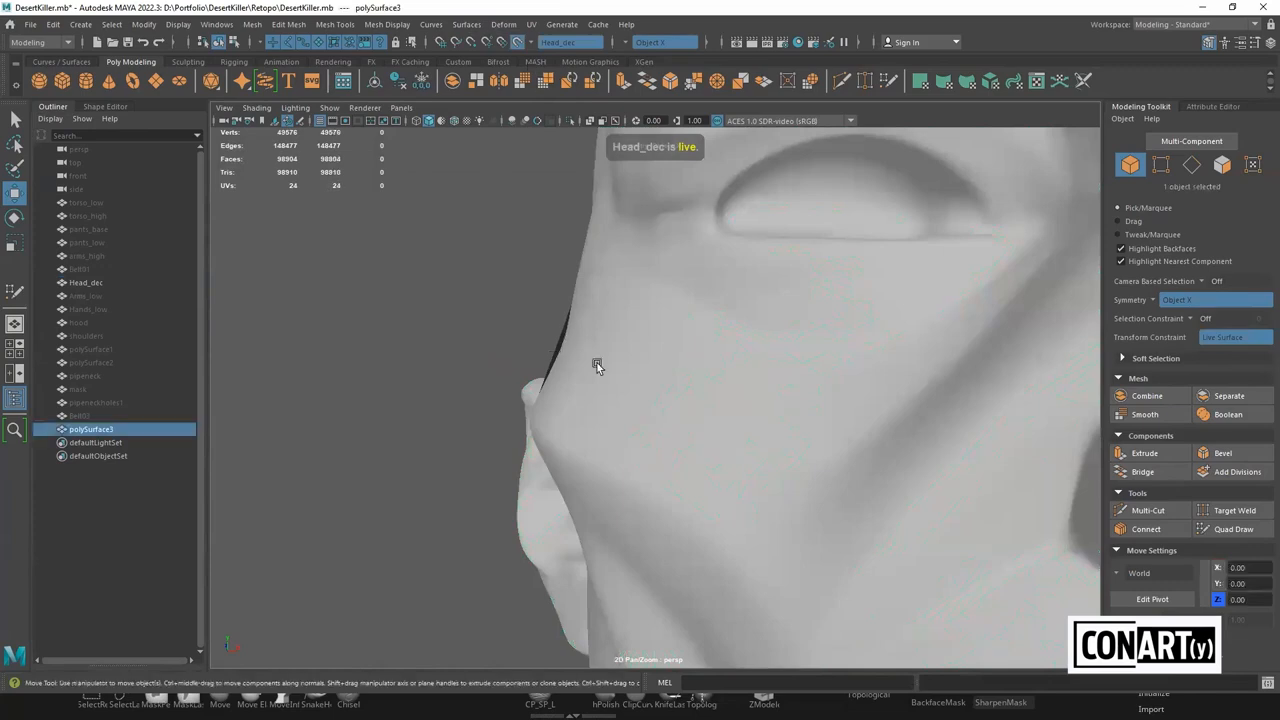
pyautogui.click(1232, 531)
# Insert a crosswise edge loop in the strip's middle quad and delete the quads down to the one nearest the ear
pyautogui.moveTo(560, 340)
pyautogui.keyDown('alt'); pyautogui.mouseDown()
pyautogui.moveTo(574, 363)
pyautogui.moveTo(709, 401)
pyautogui.moveTo(590, 388)
pyautogui.moveTo(671, 397)
pyautogui.mouseUp(); pyautogui.keyUp('alt')
pyautogui.keyDown('ctrl'); pyautogui.click(683, 416); pyautogui.keyUp('ctrl')
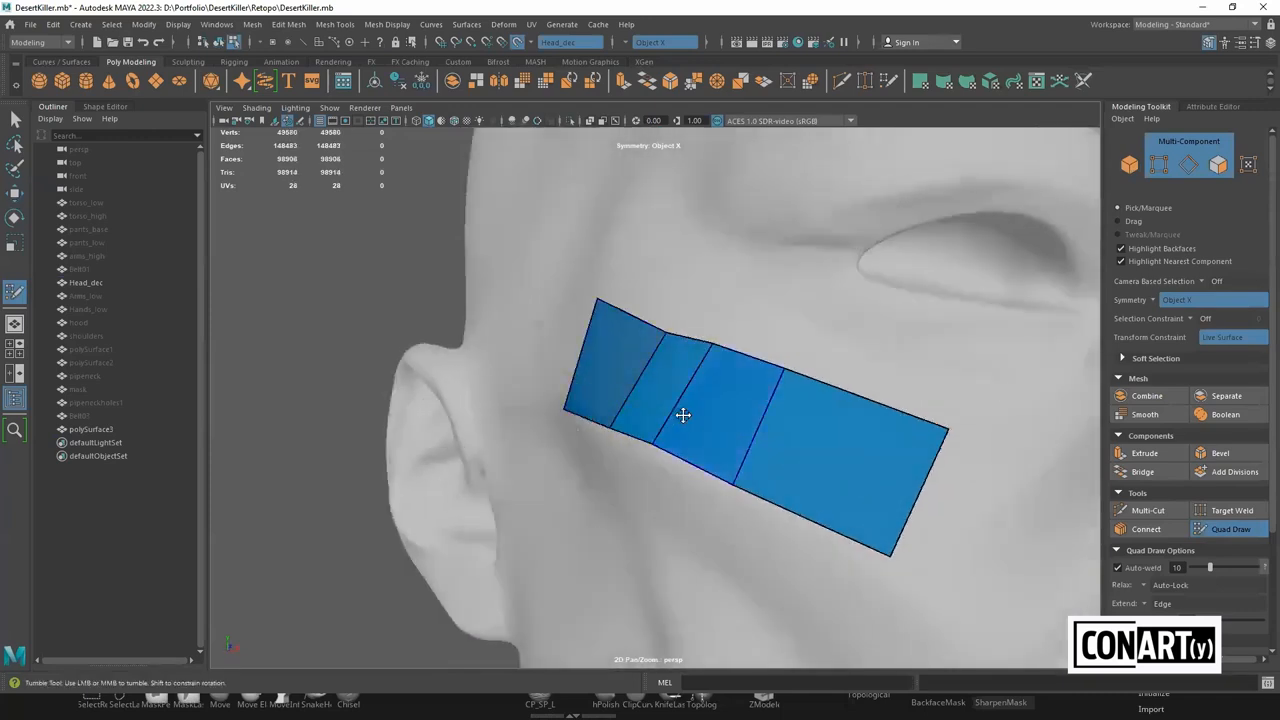
pyautogui.keyDown('alt'); pyautogui.moveTo(683, 417); pyautogui.dragTo(786, 423, button='right'); pyautogui.keyUp('alt')
pyautogui.keyDown('ctrl'); pyautogui.keyDown('shift'); pyautogui.click(752, 434); pyautogui.keyUp('shift'); pyautogui.keyUp('ctrl')
pyautogui.keyDown('ctrl'); pyautogui.keyDown('shift'); pyautogui.click(706, 409); pyautogui.keyUp('shift'); pyautogui.keyUp('ctrl')
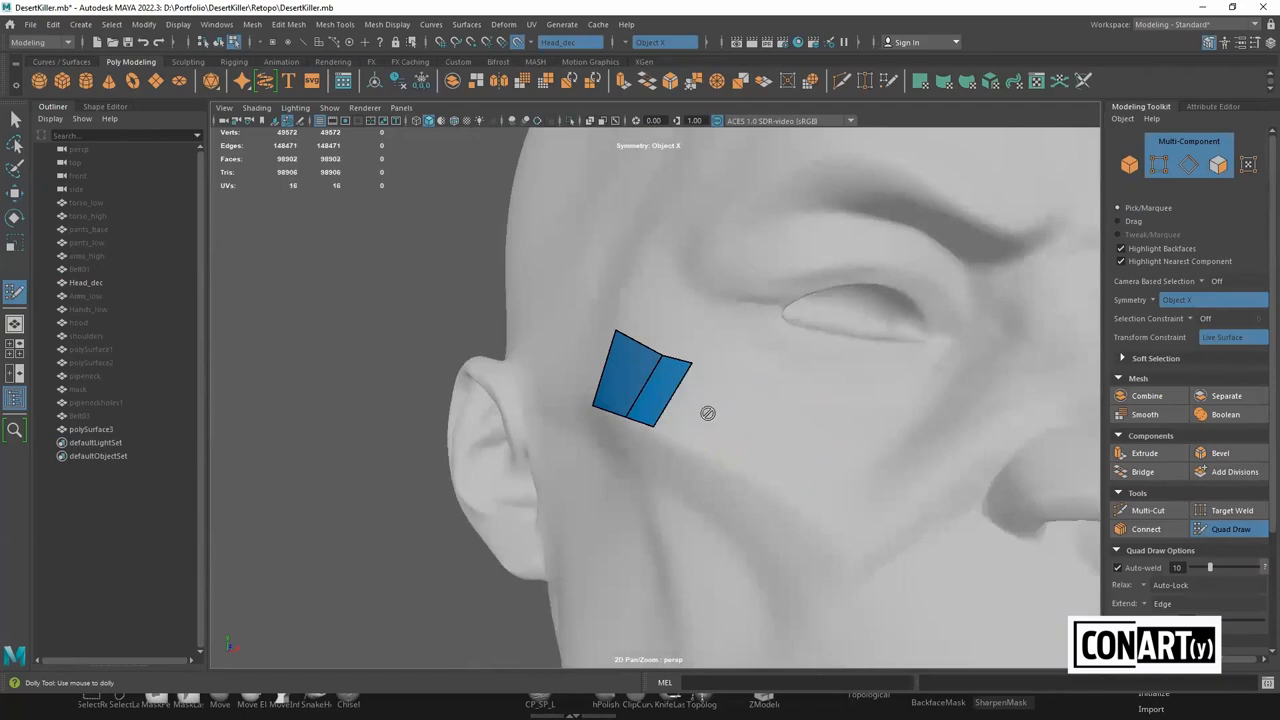
pyautogui.keyDown('ctrl'); pyautogui.keyDown('shift'); pyautogui.click(668, 395); pyautogui.keyUp('shift'); pyautogui.keyUp('ctrl')
pyautogui.keyDown('ctrl'); pyautogui.keyDown('shift'); pyautogui.click(631, 380); pyautogui.keyUp('shift'); pyautogui.keyUp('ctrl')
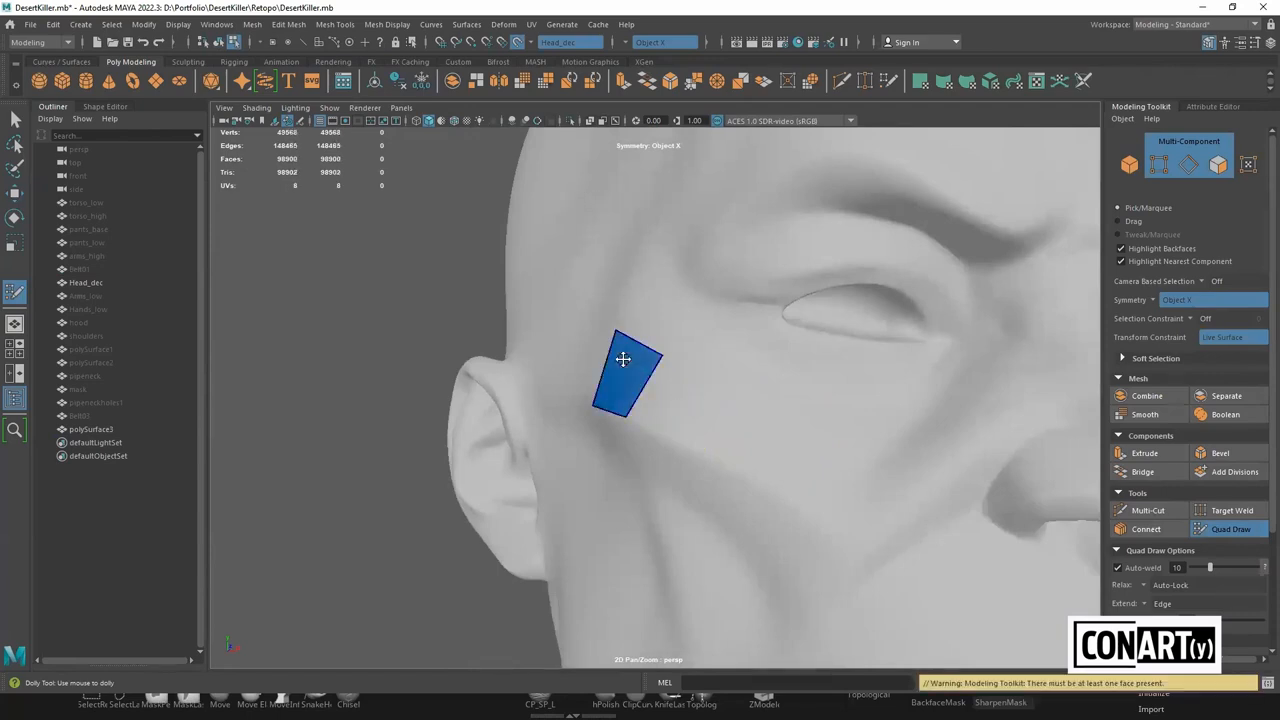
# Switch to face selection with the Move tool and delete the last cheekbone quad near the ear
pyautogui.moveTo(367, 312); pyautogui.dragTo(380, 354, button='right')
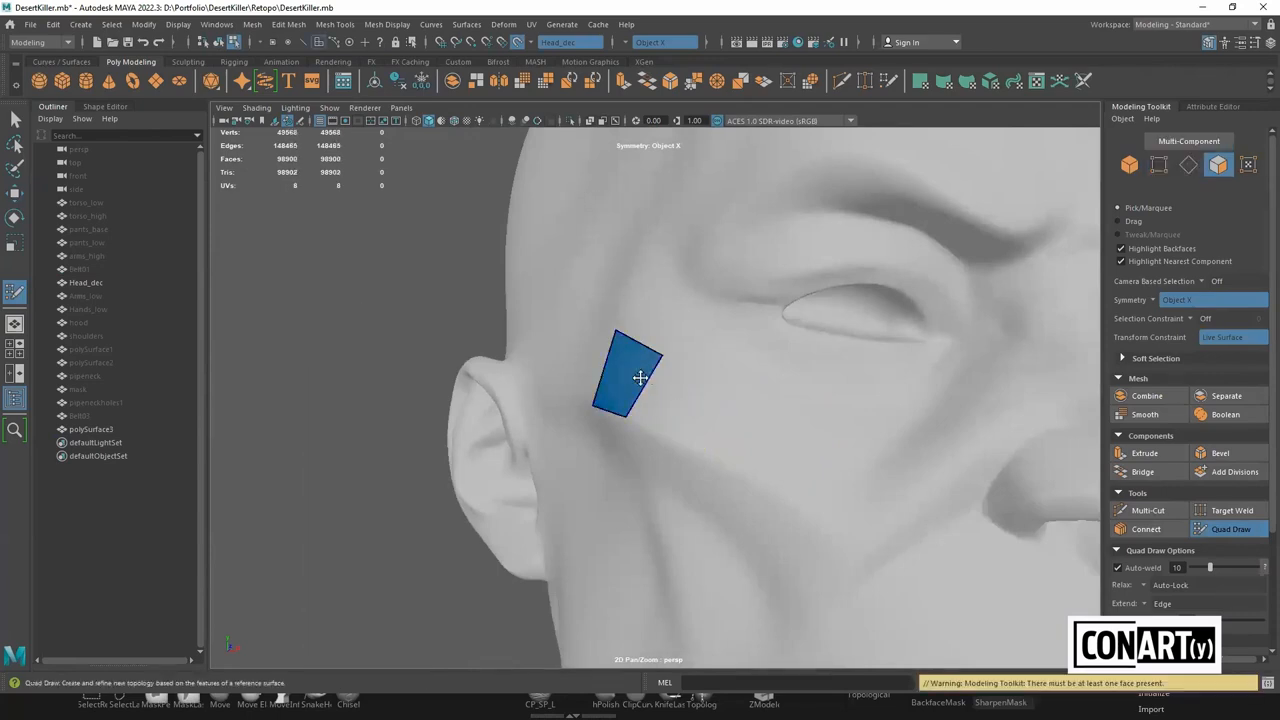
pyautogui.press('w')
pyautogui.click(630, 378)
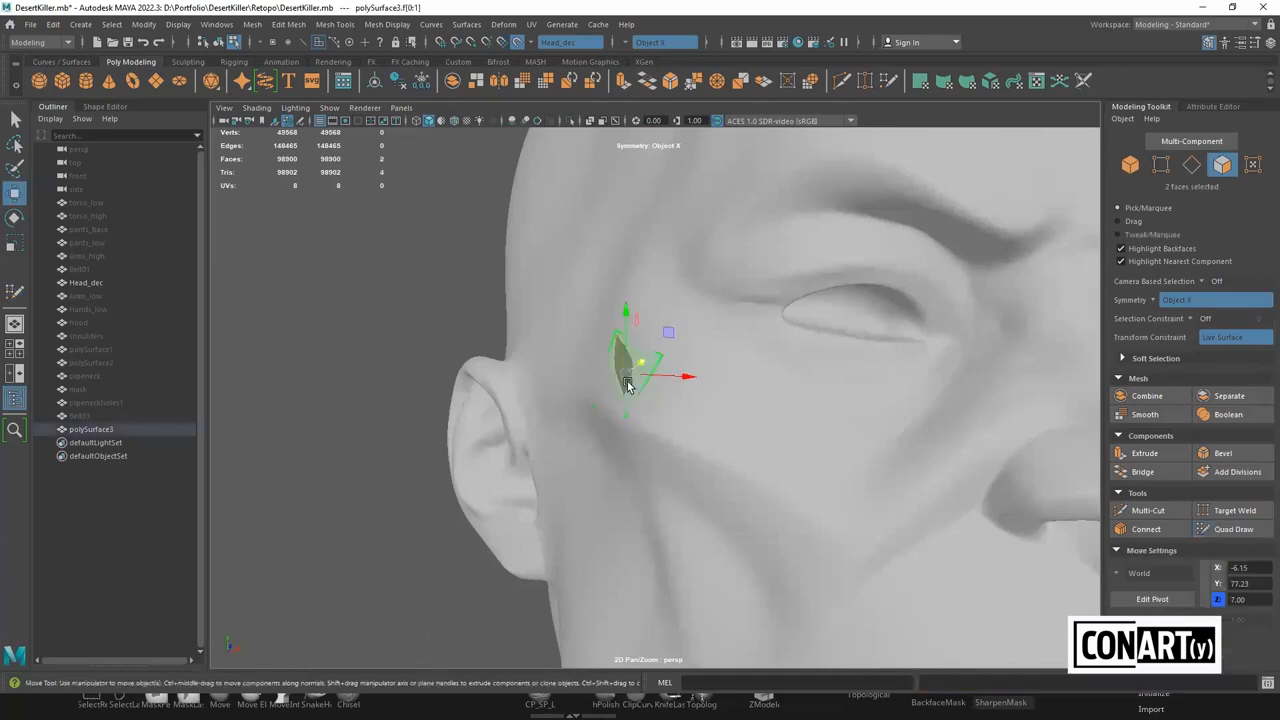
pyautogui.press('Delete')
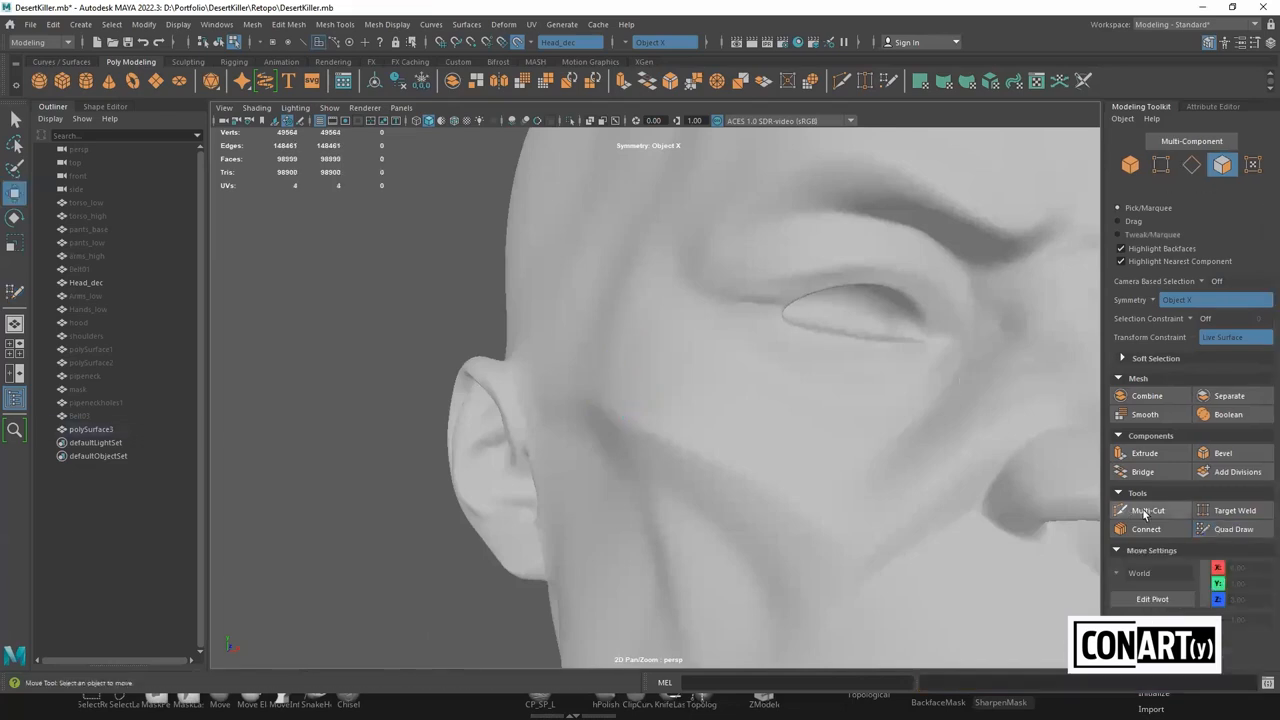
# Resume Quad Draw and try to delete the leftover mirrored quad on the opposite cheekbone
pyautogui.click(1230, 529)
pyautogui.scroll(-4, 842, 412)
pyautogui.scroll(-4, 846, 415)
pyautogui.moveTo(855, 430)
pyautogui.keyDown('alt'); pyautogui.mouseDown()
pyautogui.moveTo(843, 443)
pyautogui.moveTo(790, 430)
pyautogui.mouseUp(); pyautogui.keyUp('alt')
pyautogui.click(1205, 535)
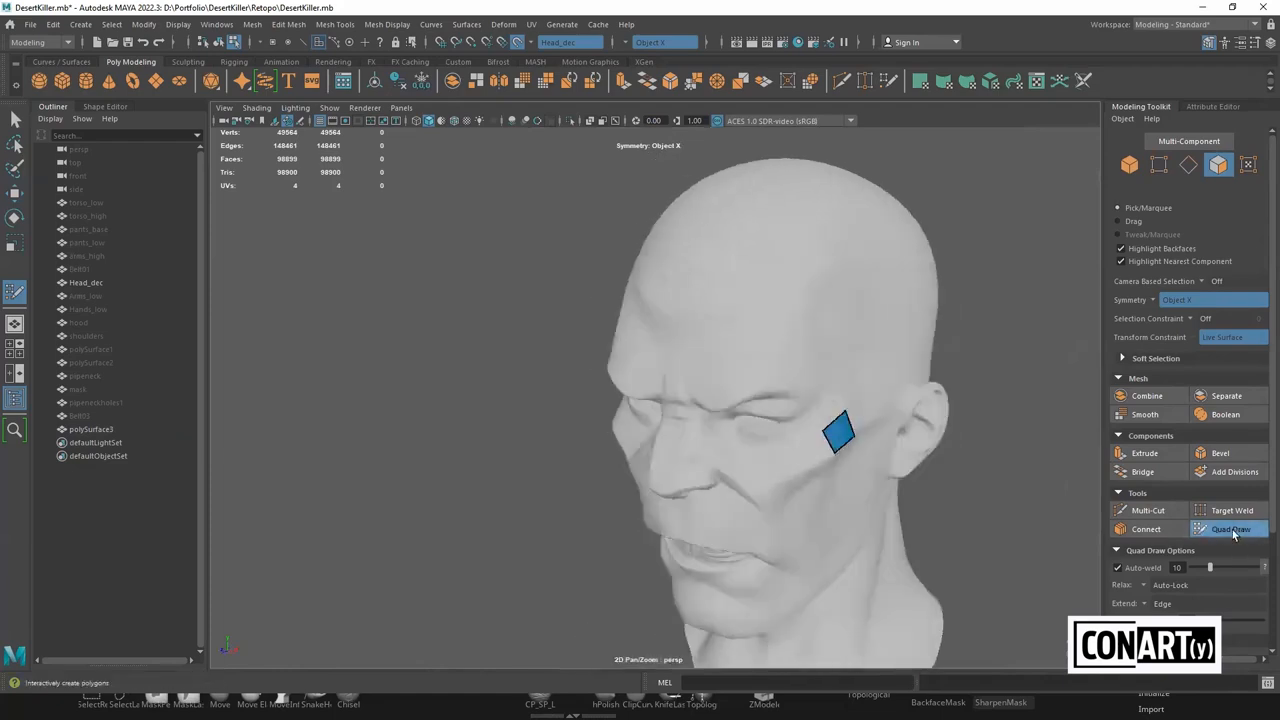
pyautogui.click(839, 431)
pyautogui.press('Delete')
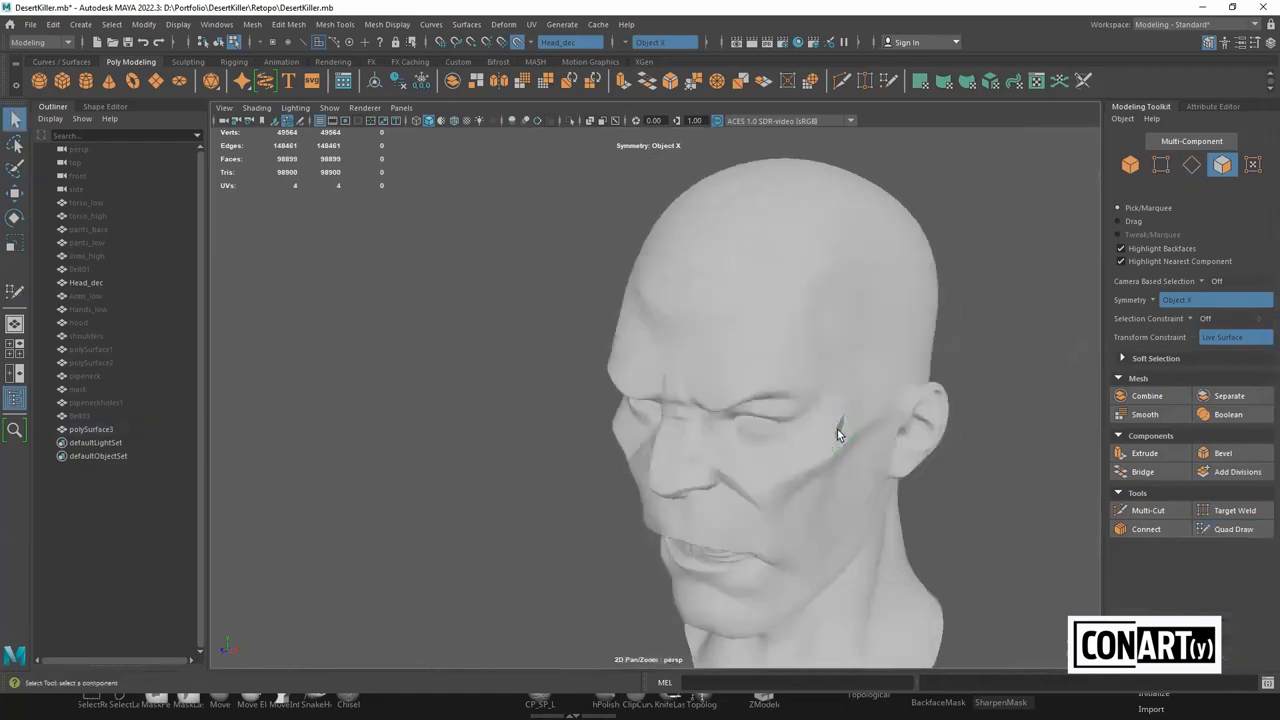
# Return to object mode, turn symmetry off and delete the leftover polySurface3 mesh on the cheekbone
pyautogui.moveTo(837, 431); pyautogui.dragTo(905, 321, button='right')
pyautogui.click(971, 337)
pyautogui.click(660, 42)
pyautogui.click(657, 53)
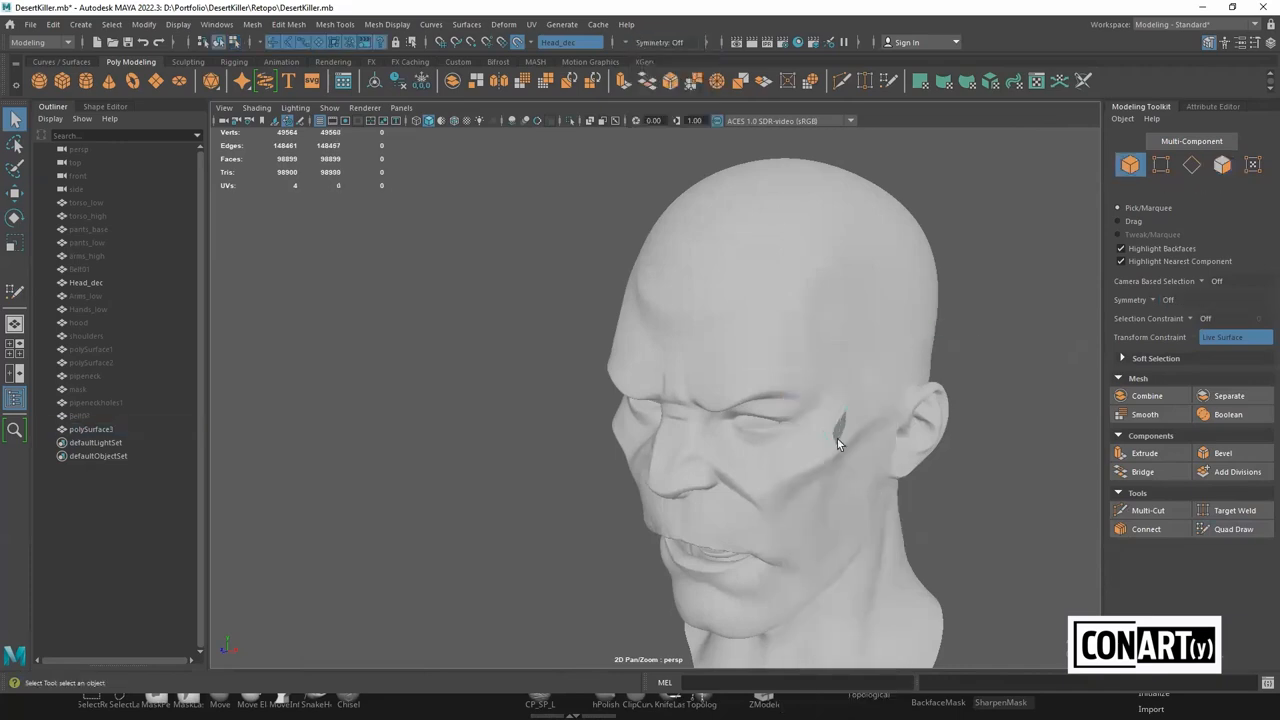
pyautogui.click(837, 436)
pyautogui.press('Delete')
pyautogui.keyDown('alt'); pyautogui.moveTo(837, 433); pyautogui.dragTo(775, 455); pyautogui.keyUp('alt')
pyautogui.keyDown('alt'); pyautogui.moveTo(775, 455); pyautogui.dragTo(711, 475, button='right'); pyautogui.keyUp('alt')
pyautogui.keyDown('alt'); pyautogui.moveTo(711, 475); pyautogui.dragTo(727, 475); pyautogui.keyUp('alt')
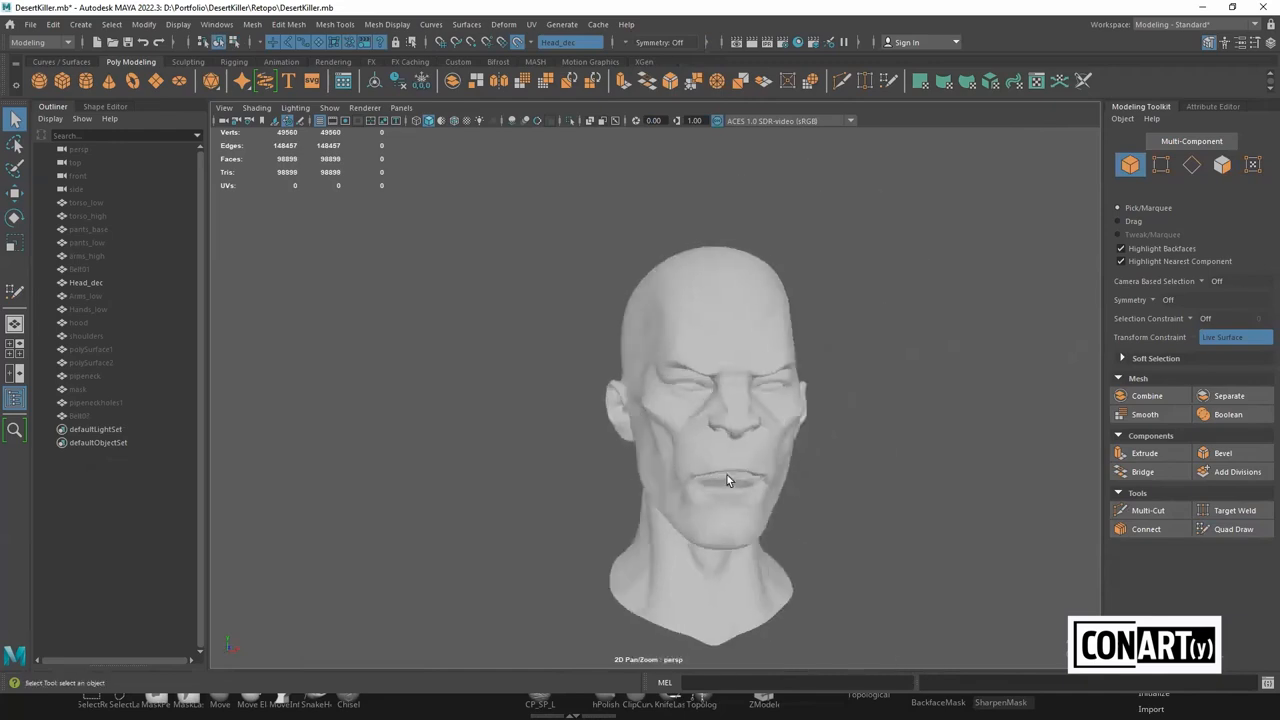
# Switch to Chrome and search Google Images for "retopologia facial"
pyautogui.hotkey('alt', 'Tab')
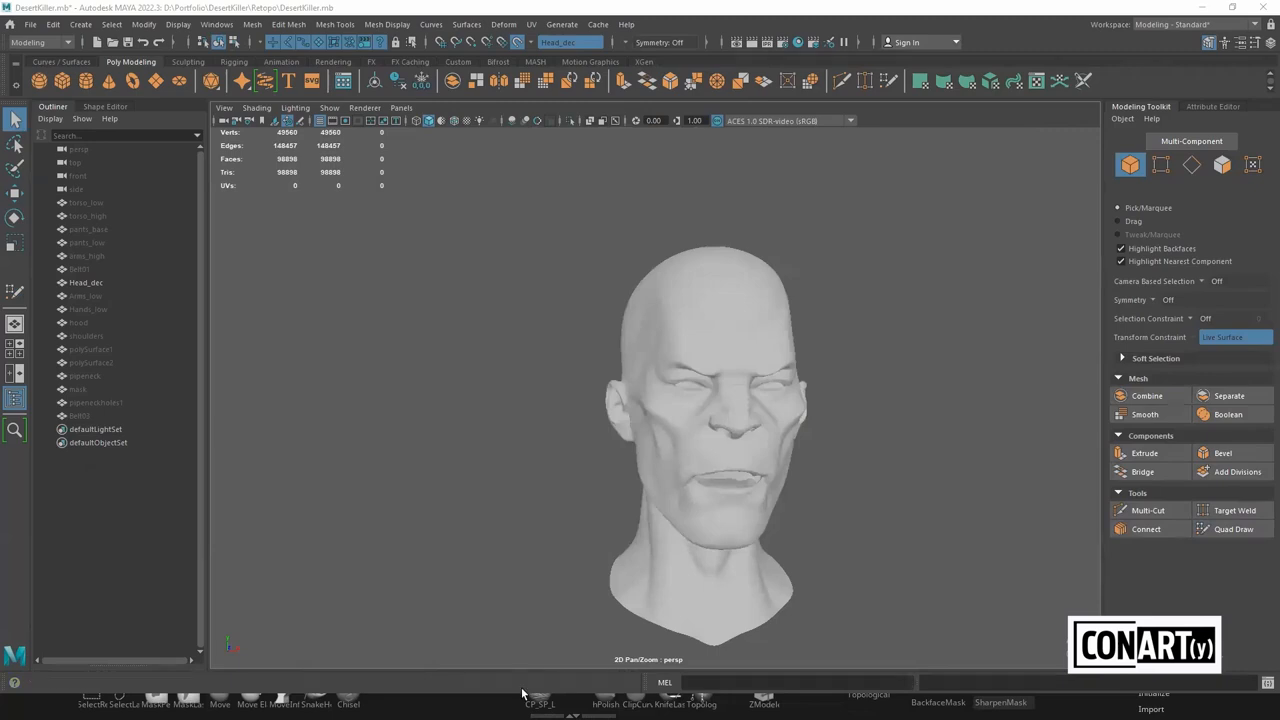
pyautogui.hotkey('alt', 'Tab')
pyautogui.click(441, 447)
pyautogui.click(460, 41)
pyautogui.write('retopolog')
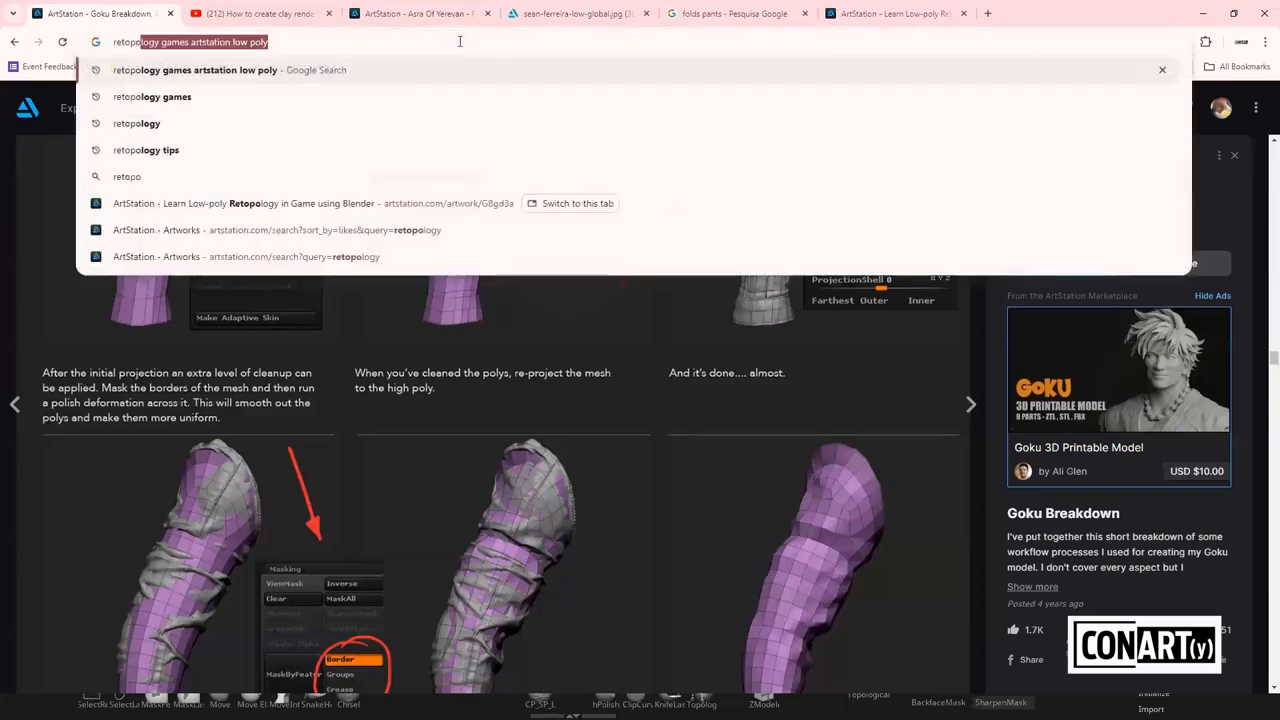
pyautogui.write('ia facial')
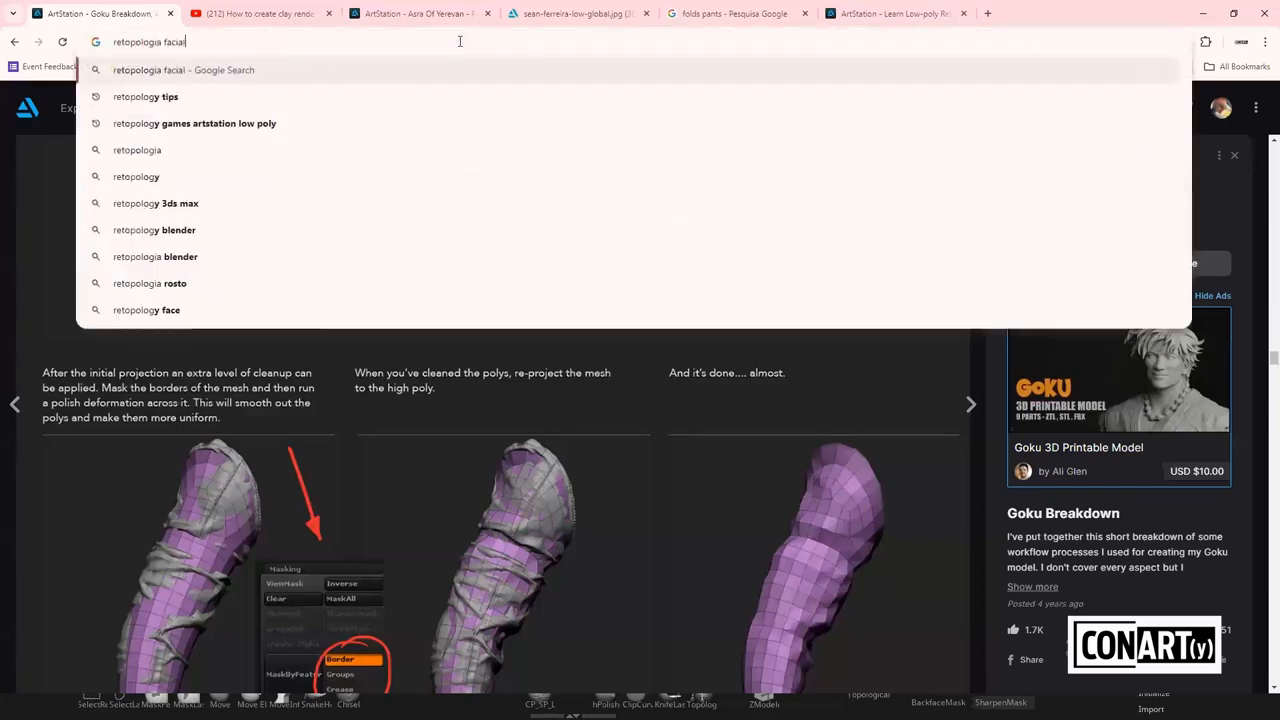
pyautogui.press('Return')
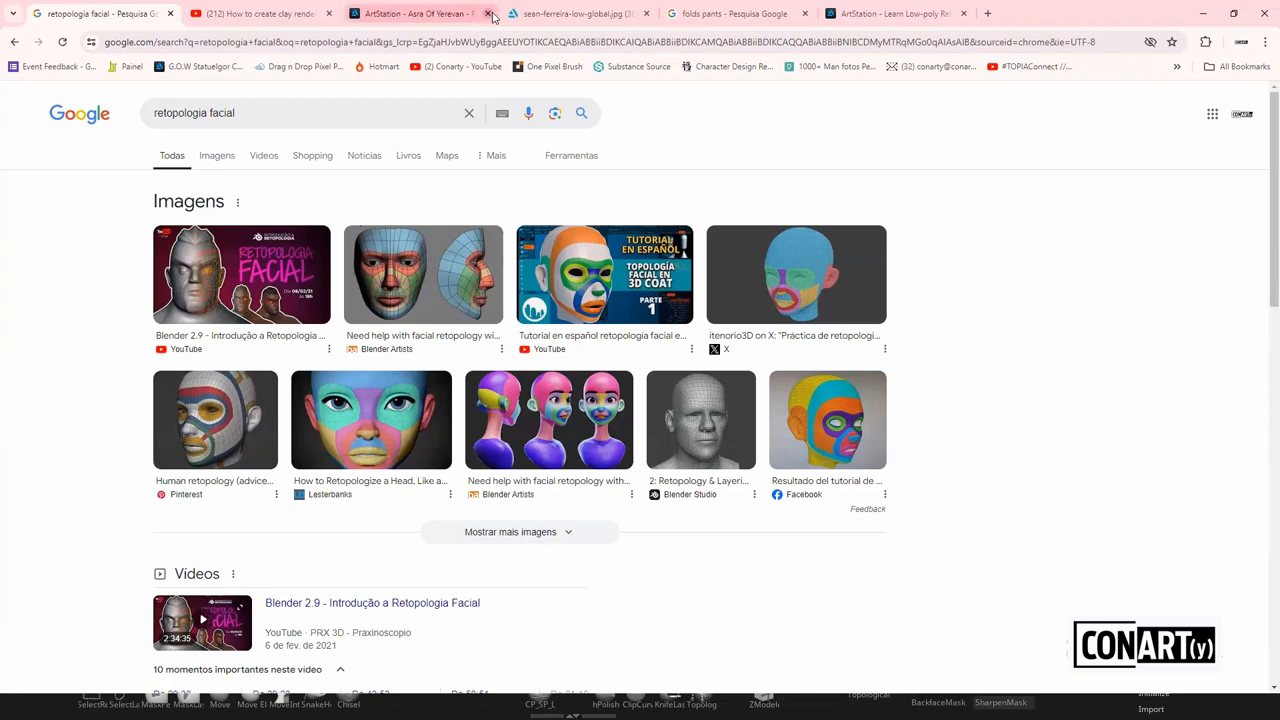
pyautogui.click(219, 157)
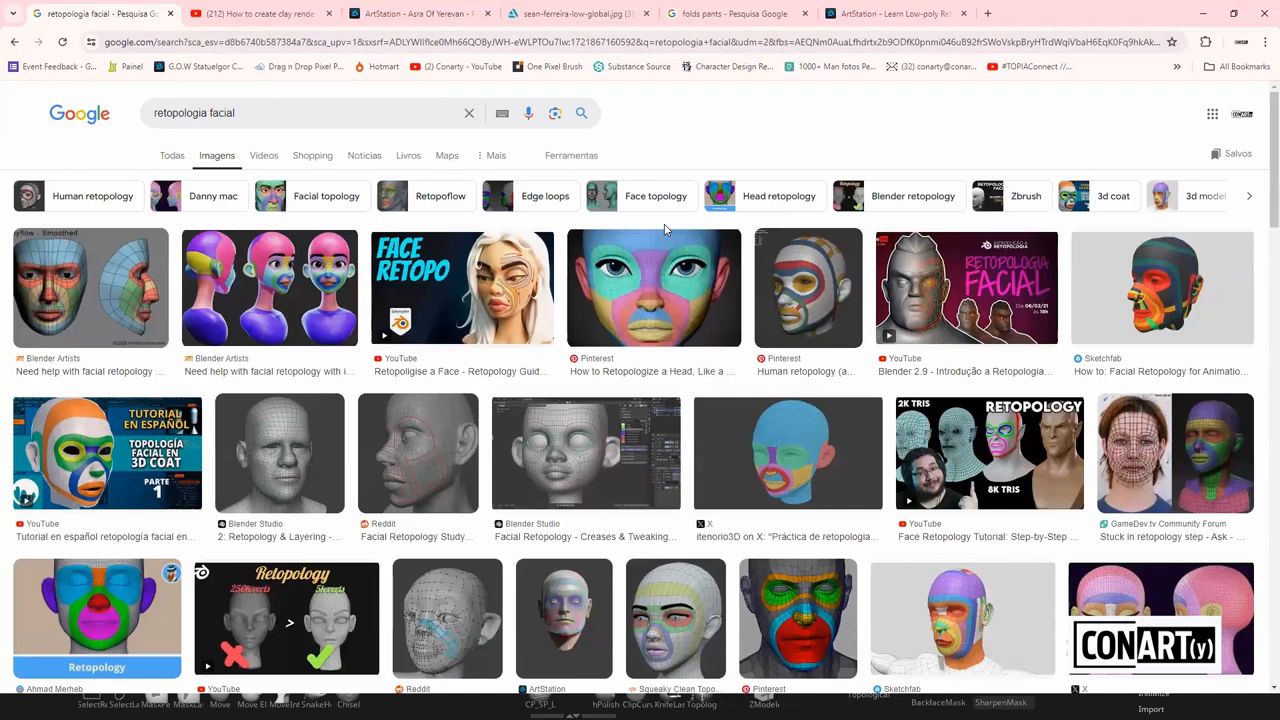
# Examine the face topology references from Pinterest and the GameDev.tv "Stuck in retopology step" image
pyautogui.click(778, 613)
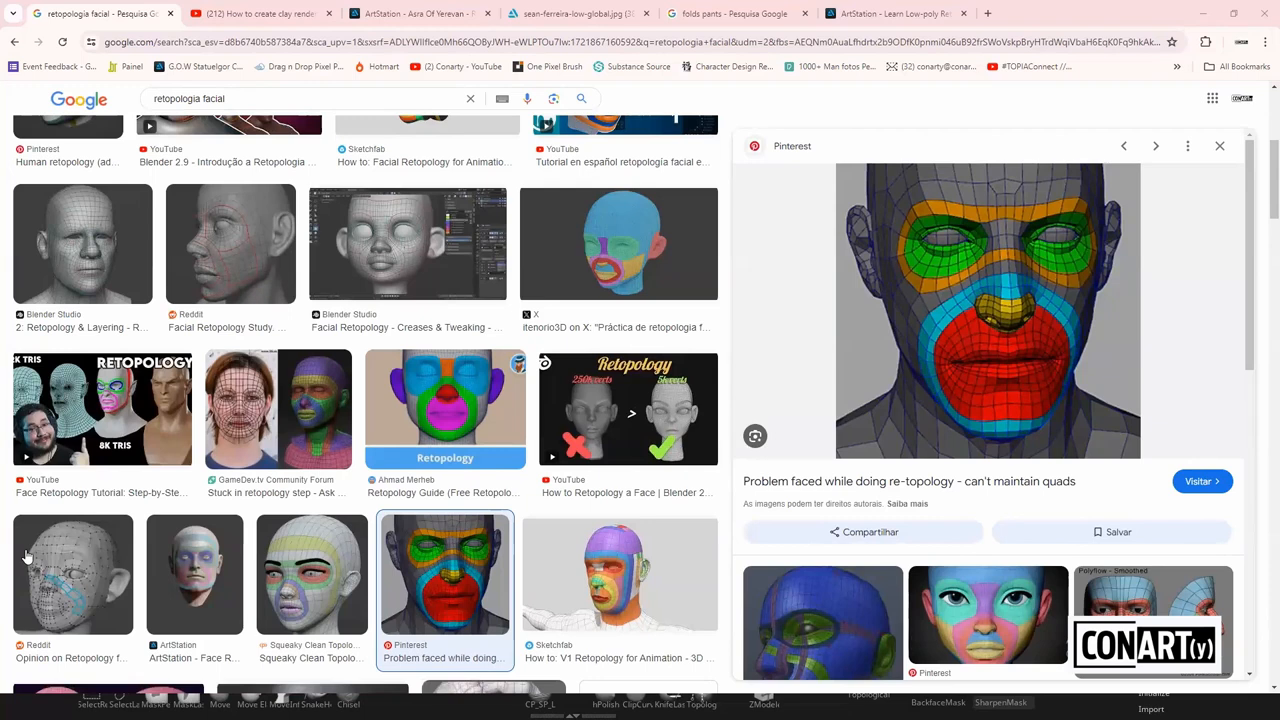
pyautogui.scroll(-3, 955, 520)
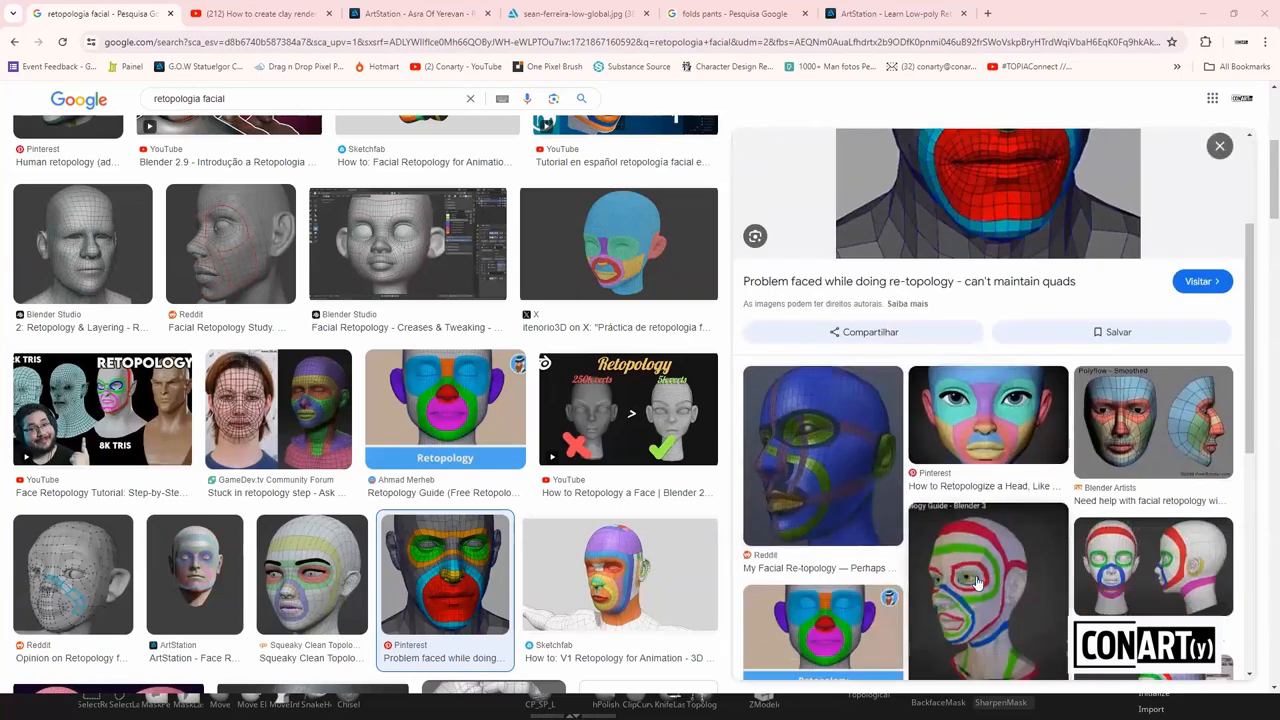
pyautogui.scroll(-3, 940, 545)
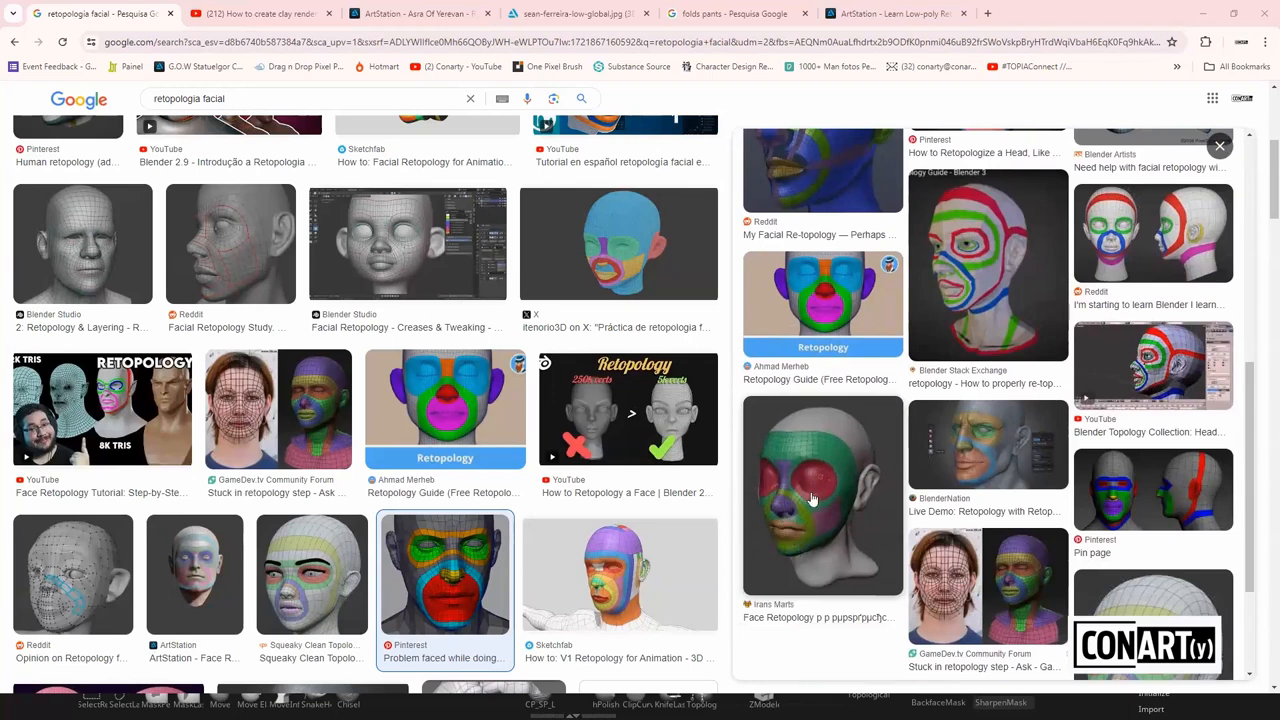
pyautogui.click(946, 592)
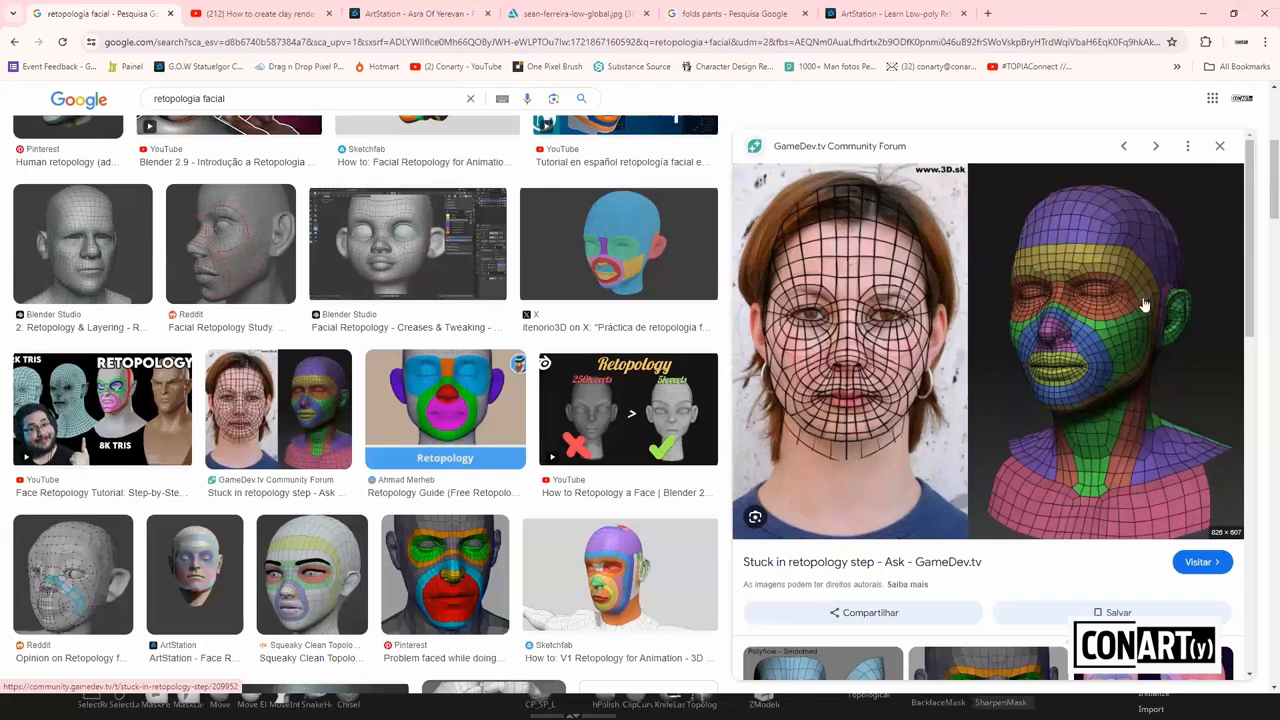
# Switch back to Maya and activate Quad Draw, with the head framed around its eye
pyautogui.hotkey('alt', 'Tab')
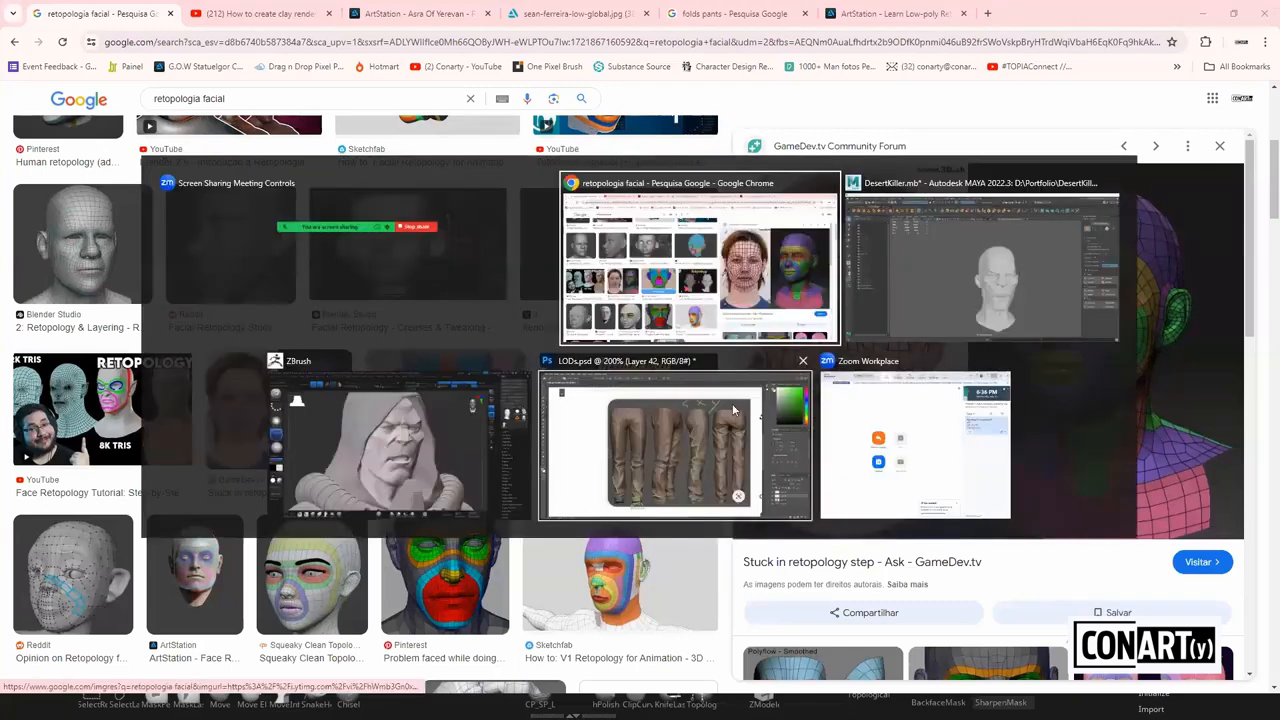
pyautogui.click(921, 260)
pyautogui.keyDown('alt'); pyautogui.moveTo(921, 265); pyautogui.dragTo(727, 392); pyautogui.keyUp('alt')
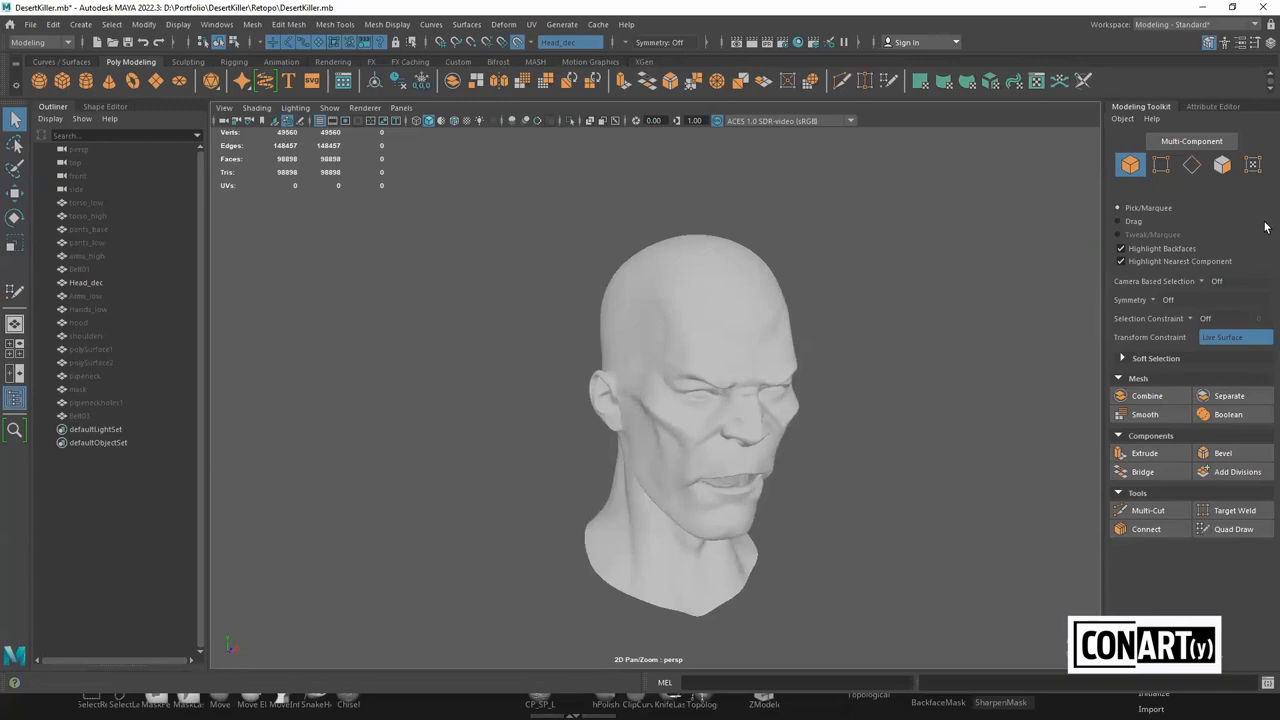
pyautogui.moveTo(841, 410)
pyautogui.keyDown('alt'); pyautogui.mouseDown()
pyautogui.moveTo(833, 309)
pyautogui.moveTo(854, 371)
pyautogui.moveTo(894, 409)
pyautogui.moveTo(874, 428)
pyautogui.moveTo(824, 428)
pyautogui.mouseUp(); pyautogui.keyUp('alt')
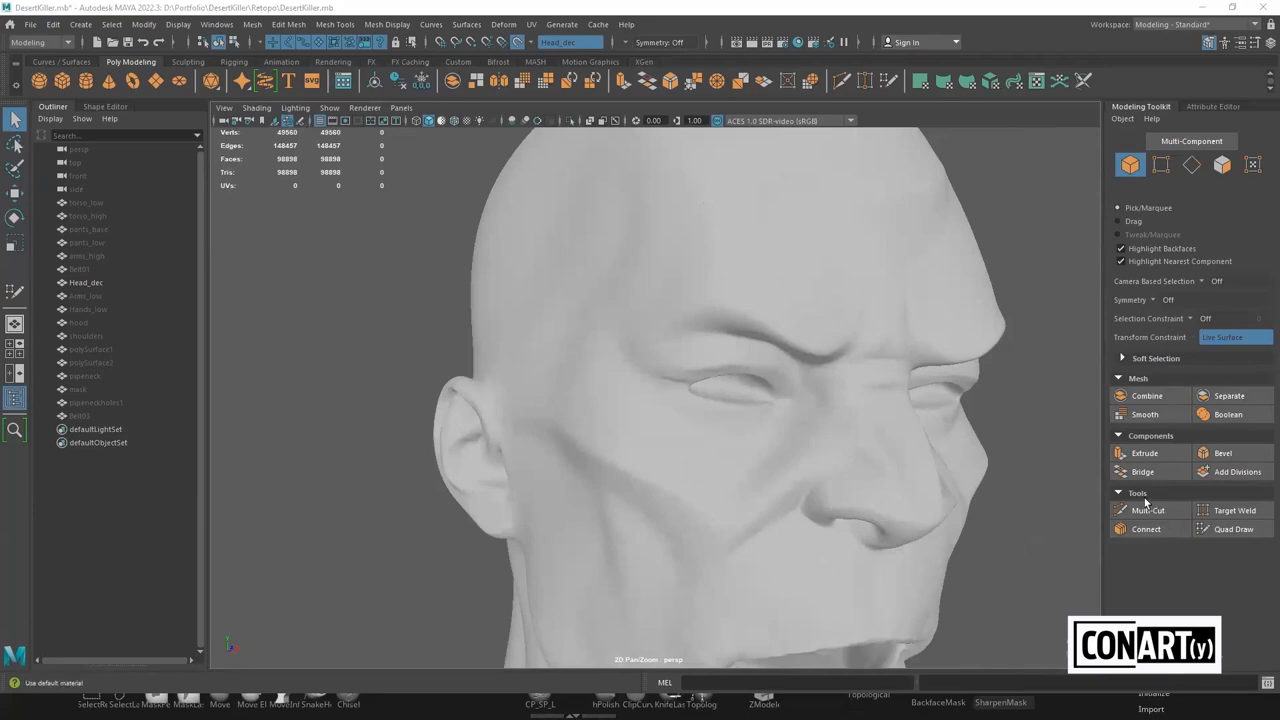
pyautogui.click(1232, 529)
pyautogui.keyDown('alt'); pyautogui.moveTo(771, 351); pyautogui.dragTo(755, 325); pyautogui.keyUp('alt')
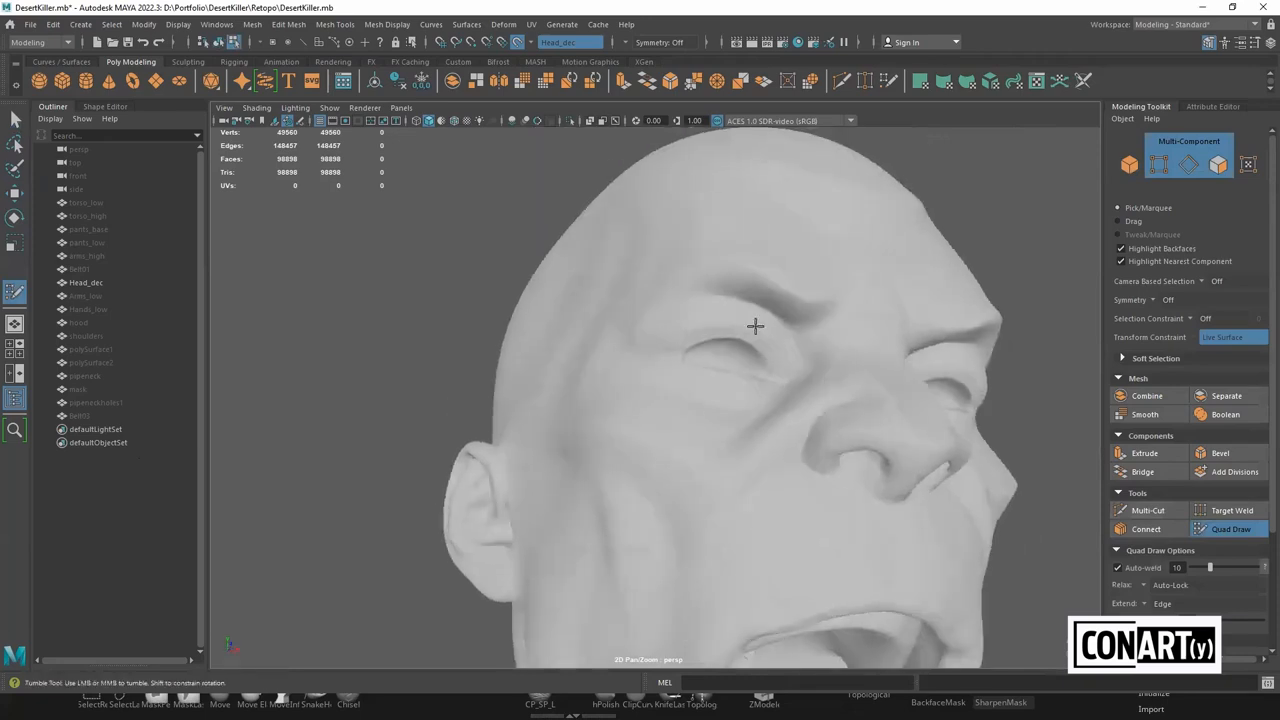
# Quad Draw three adjoining quads over the upper eyelid, from the inner corner to the outer corner
pyautogui.click(745, 342)
pyautogui.click(762, 311)
pyautogui.click(704, 295)
pyautogui.click(706, 340)
pyautogui.keyDown('shift'); pyautogui.click(731, 312); pyautogui.keyUp('shift')
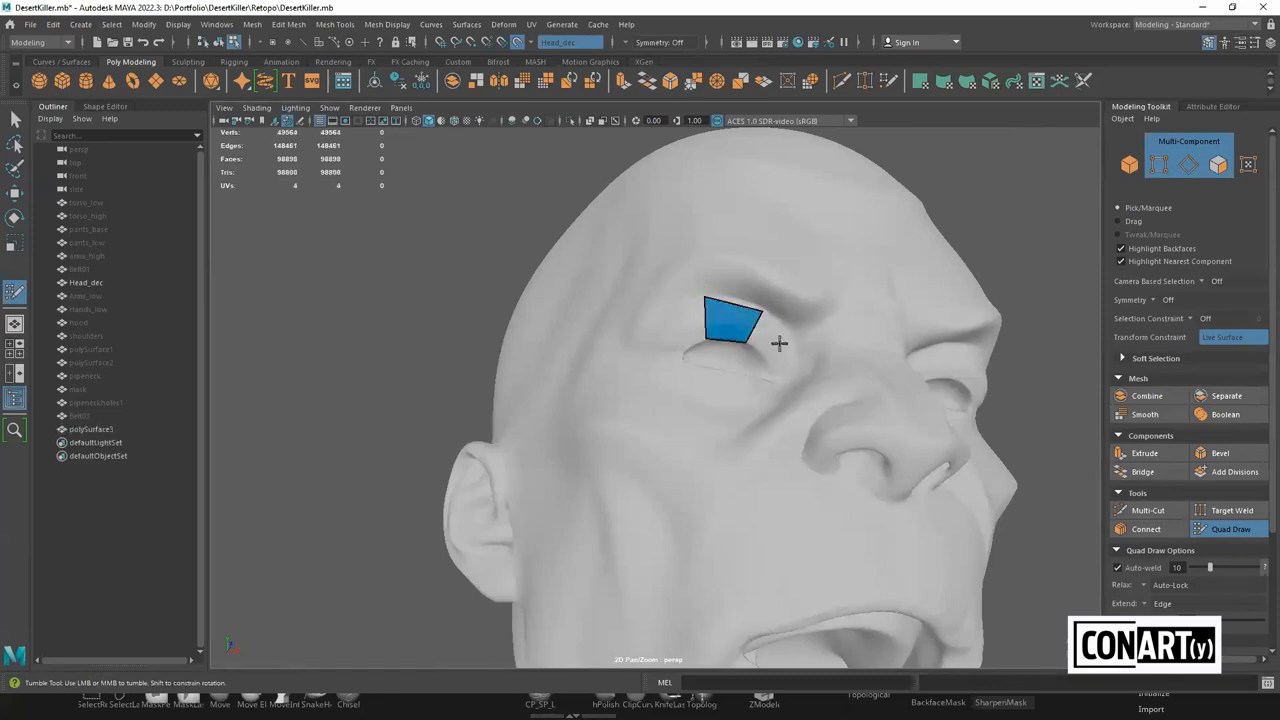
pyautogui.keyDown('shift'); pyautogui.click(770, 350); pyautogui.keyUp('shift')
pyautogui.keyDown('alt'); pyautogui.moveTo(770, 350); pyautogui.dragTo(752, 348); pyautogui.keyUp('alt')
pyautogui.click(638, 367)
pyautogui.keyDown('shift'); pyautogui.click(660, 360); pyautogui.keyUp('shift')
# Continue the eye strip with one quad around the outer corner and one along the lower eyelid
pyautogui.keyDown('alt'); pyautogui.moveTo(688, 419); pyautogui.dragTo(700, 423); pyautogui.keyUp('alt')
pyautogui.click(692, 419)
pyautogui.click(653, 440)
pyautogui.keyDown('shift'); pyautogui.click(655, 419); pyautogui.keyUp('shift')
pyautogui.click(729, 406)
pyautogui.click(729, 449)
pyautogui.keyDown('shift'); pyautogui.click(692, 440); pyautogui.keyUp('shift')
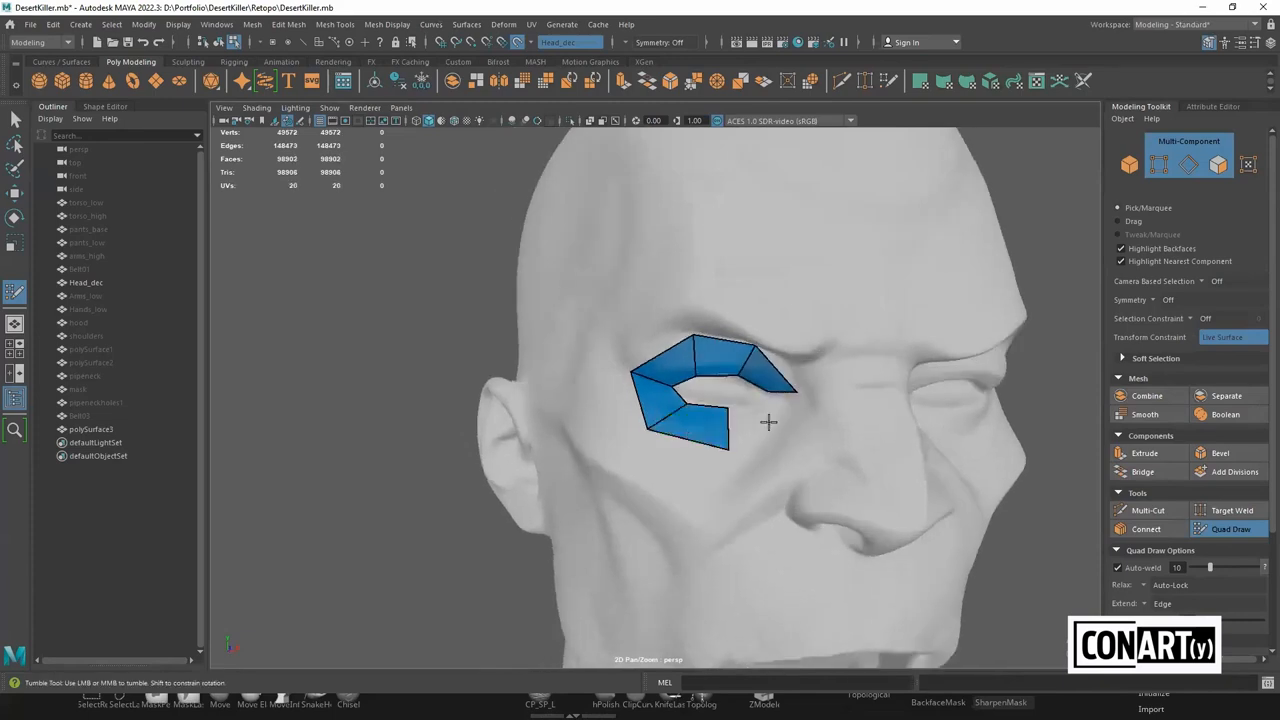
# Close the ring around the eye with two quads between the lower eyelid and the inner corner
pyautogui.keyDown('alt'); pyautogui.moveTo(757, 423); pyautogui.dragTo(766, 414); pyautogui.keyUp('alt')
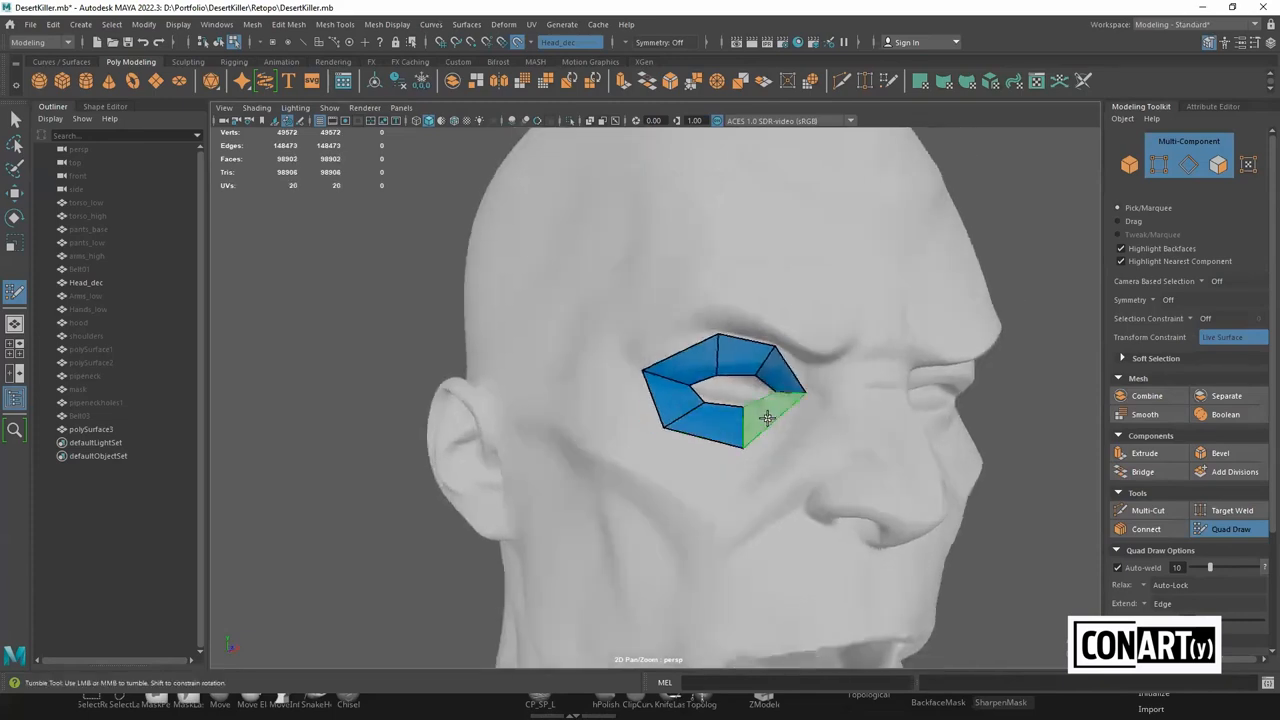
pyautogui.keyDown('shift'); pyautogui.click(731, 410); pyautogui.keyUp('shift')
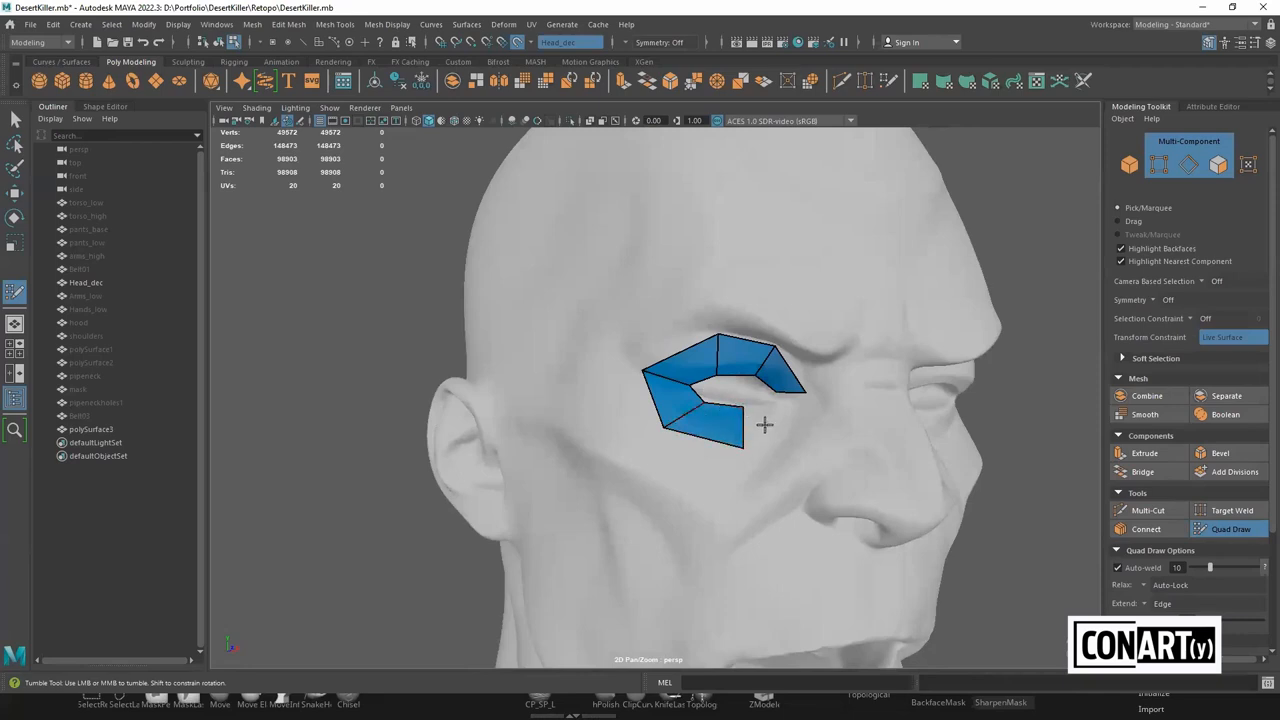
pyautogui.keyDown('alt'); pyautogui.moveTo(766, 423); pyautogui.dragTo(765, 413); pyautogui.keyUp('alt')
pyautogui.keyDown('shift'); pyautogui.click(770, 432); pyautogui.keyUp('shift')
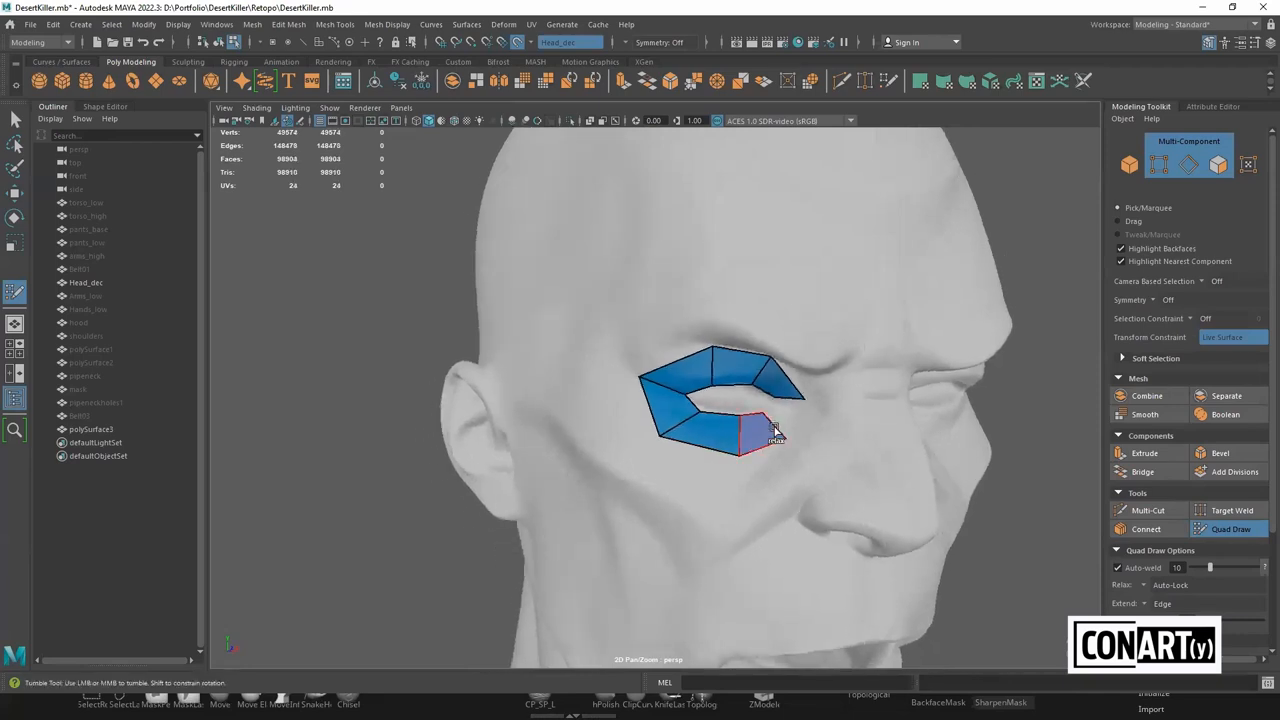
pyautogui.keyDown('shift'); pyautogui.click(789, 421); pyautogui.keyUp('shift')
pyautogui.keyDown('alt'); pyautogui.moveTo(766, 449); pyautogui.dragTo(712, 426); pyautogui.keyUp('alt')
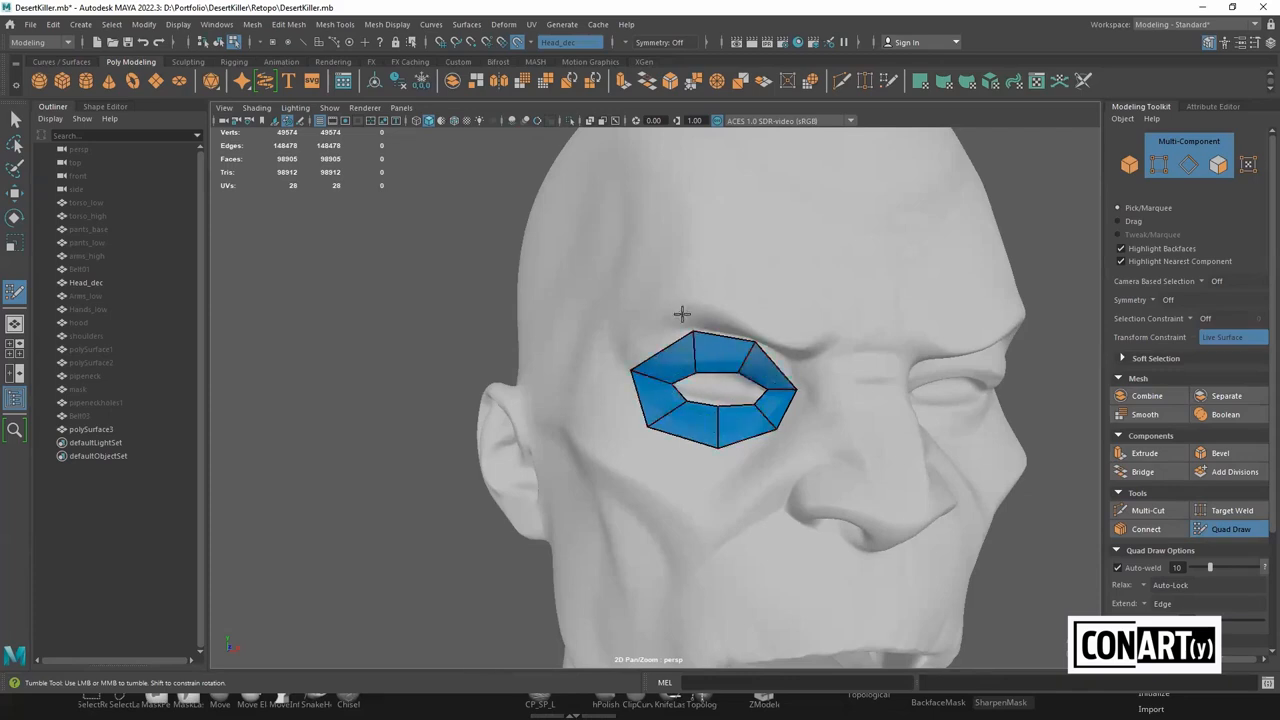
# Delete the ring's quad at the outer eye corner and fill the gap with wider quads reaching toward the ear
pyautogui.keyDown('ctrl'); pyautogui.keyDown('shift'); pyautogui.click(652, 402); pyautogui.keyUp('shift'); pyautogui.keyUp('ctrl')
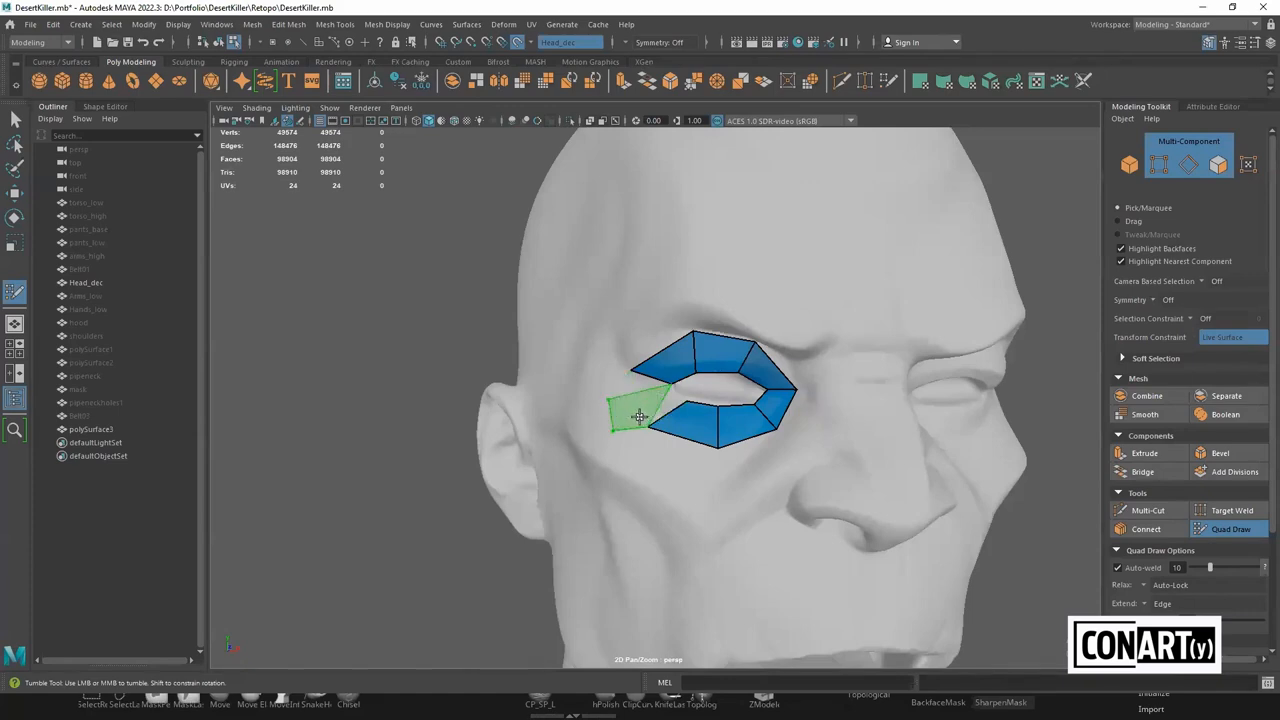
pyautogui.keyDown('shift'); pyautogui.click(636, 420); pyautogui.keyUp('shift')
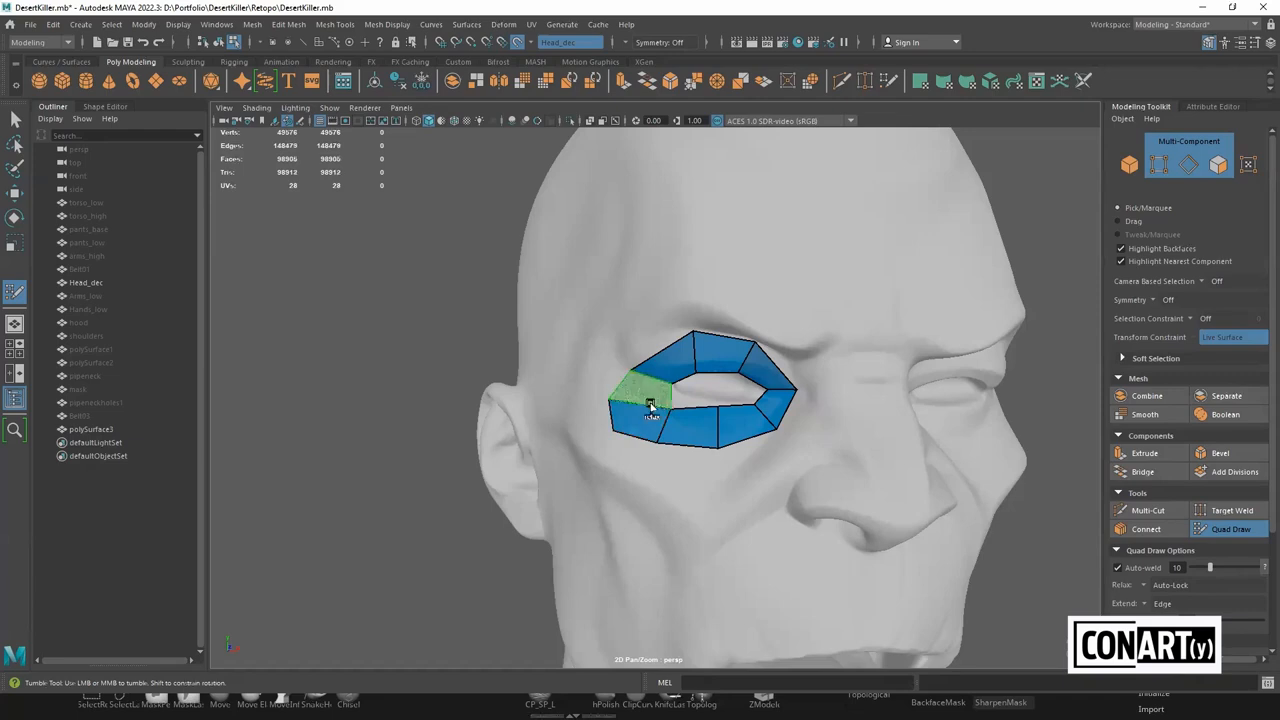
pyautogui.keyDown('shift'); pyautogui.click(656, 400); pyautogui.keyUp('shift')
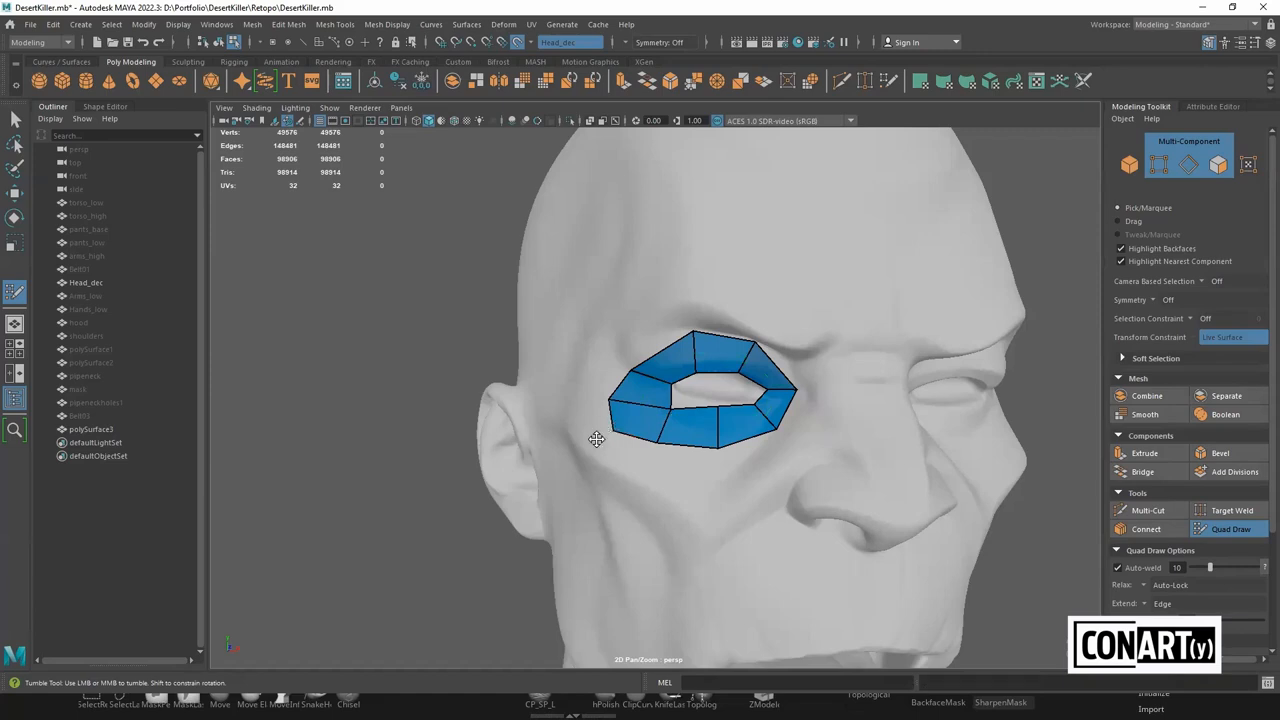
pyautogui.hotkey('ctrl', 'z')
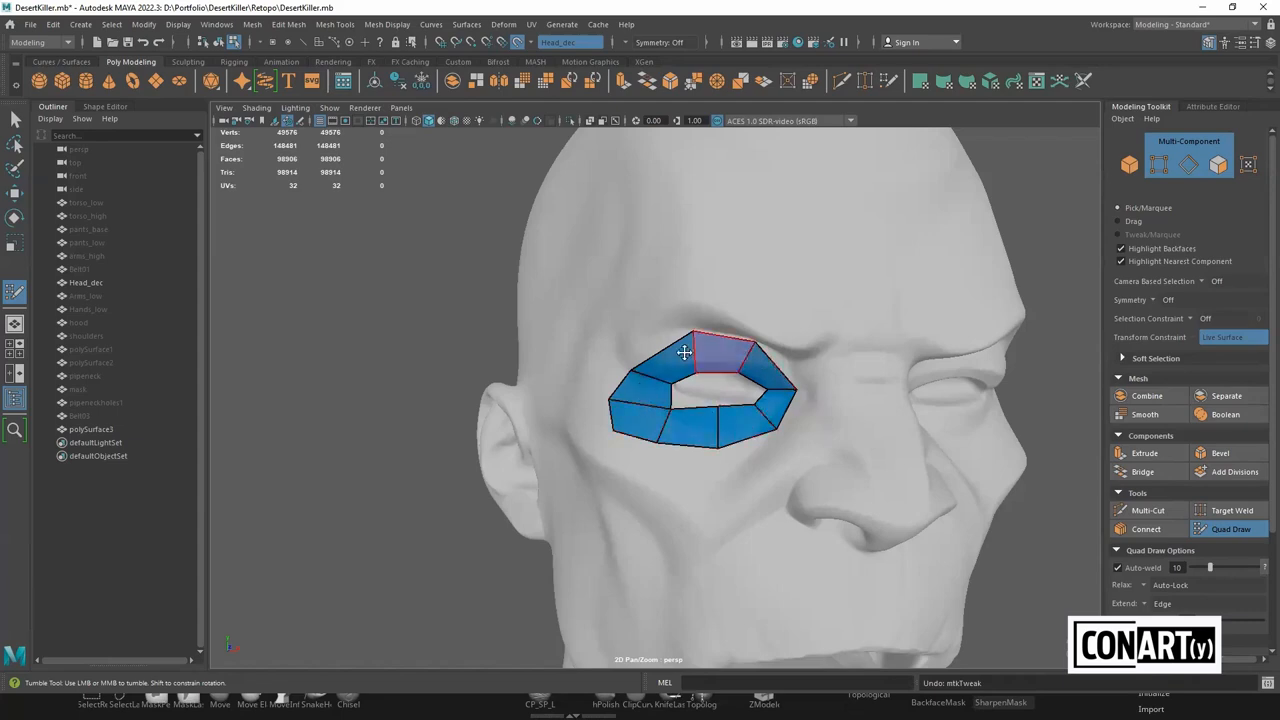
pyautogui.press('ctrl')
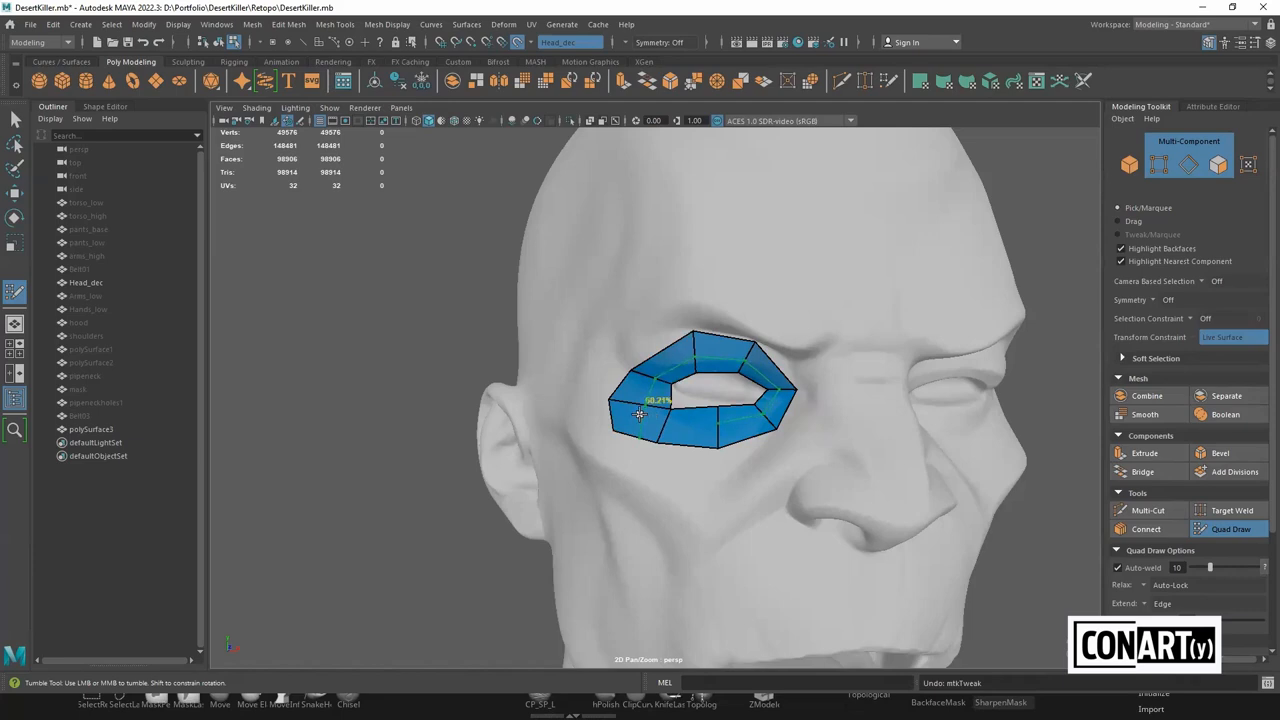
# Undo the outer-corner rework back to the original closed ring of quads around the eye
pyautogui.hotkey('ctrl', 'z')
pyautogui.hotkey('ctrl', 'z')
pyautogui.hotkey('ctrl', 'z')
pyautogui.hotkey('ctrl', 'z')
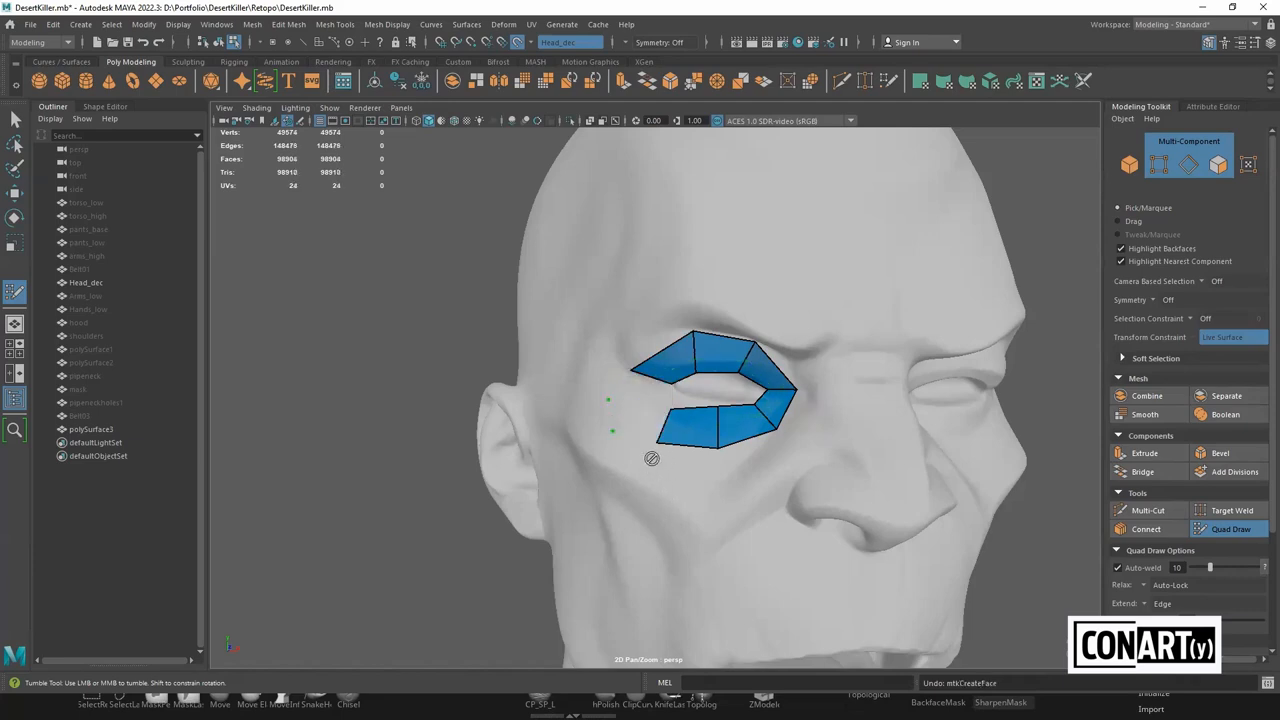
pyautogui.hotkey('ctrl', 'z')
pyautogui.hotkey('ctrl', 'z')
pyautogui.hotkey('ctrl', 'z')
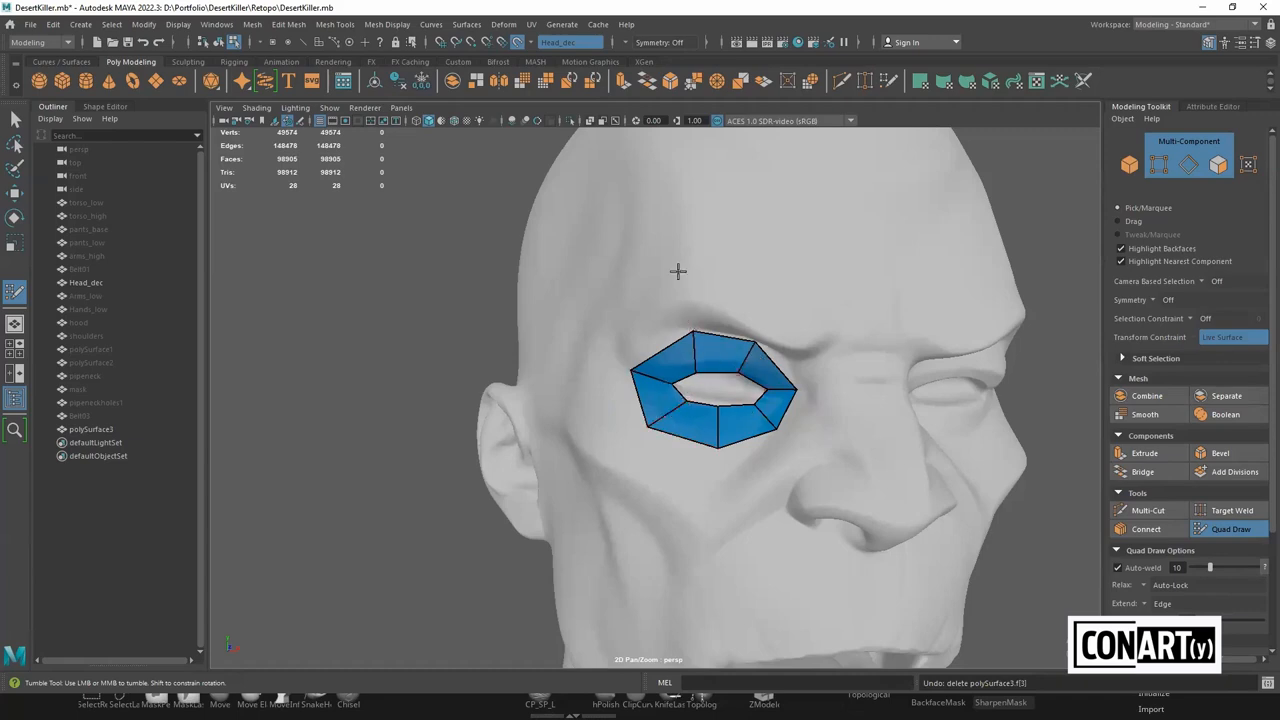
# Reshape the eye ring by moving its upper and outer vertices toward the brow and temple
pyautogui.moveTo(693, 331); pyautogui.dragTo(690, 319)
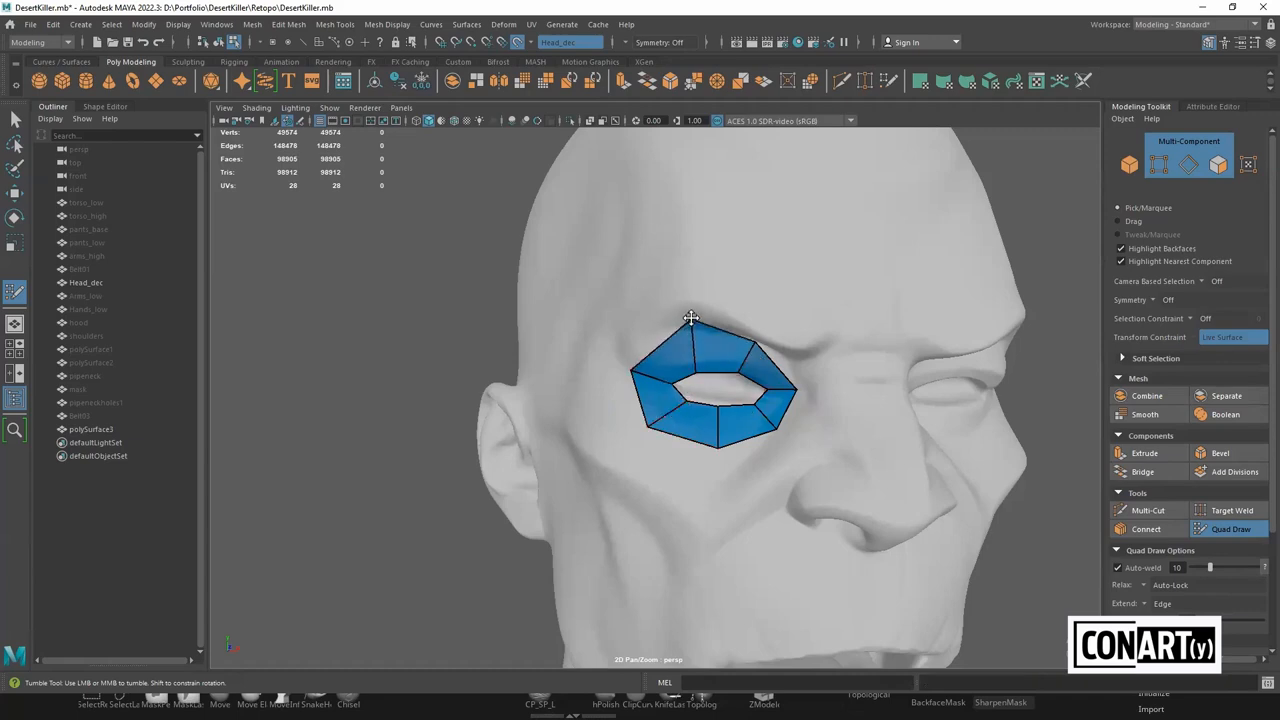
pyautogui.moveTo(636, 365); pyautogui.dragTo(623, 359)
pyautogui.moveTo(752, 341); pyautogui.dragTo(670, 381)
pyautogui.moveTo(767, 389); pyautogui.dragTo(721, 404)
pyautogui.moveTo(686, 401); pyautogui.dragTo(688, 401)
pyautogui.moveTo(770, 483)
pyautogui.keyDown('alt'); pyautogui.mouseDown()
pyautogui.moveTo(783, 534)
pyautogui.moveTo(759, 467)
pyautogui.mouseUp(); pyautogui.keyUp('alt')
pyautogui.keyDown('alt'); pyautogui.moveTo(697, 380); pyautogui.dragTo(640, 370); pyautogui.keyUp('alt')
# Undo the vertex moves and all quads drawn around the eye
pyautogui.hotkey('ctrl', 'z')
pyautogui.hotkey('ctrl', 'z')
pyautogui.hotkey('ctrl', 'z')
pyautogui.hotkey('ctrl', 'z')
pyautogui.hotkey('ctrl', 'z')
pyautogui.hotkey('ctrl', 'z')
pyautogui.hotkey('ctrl', 'z')
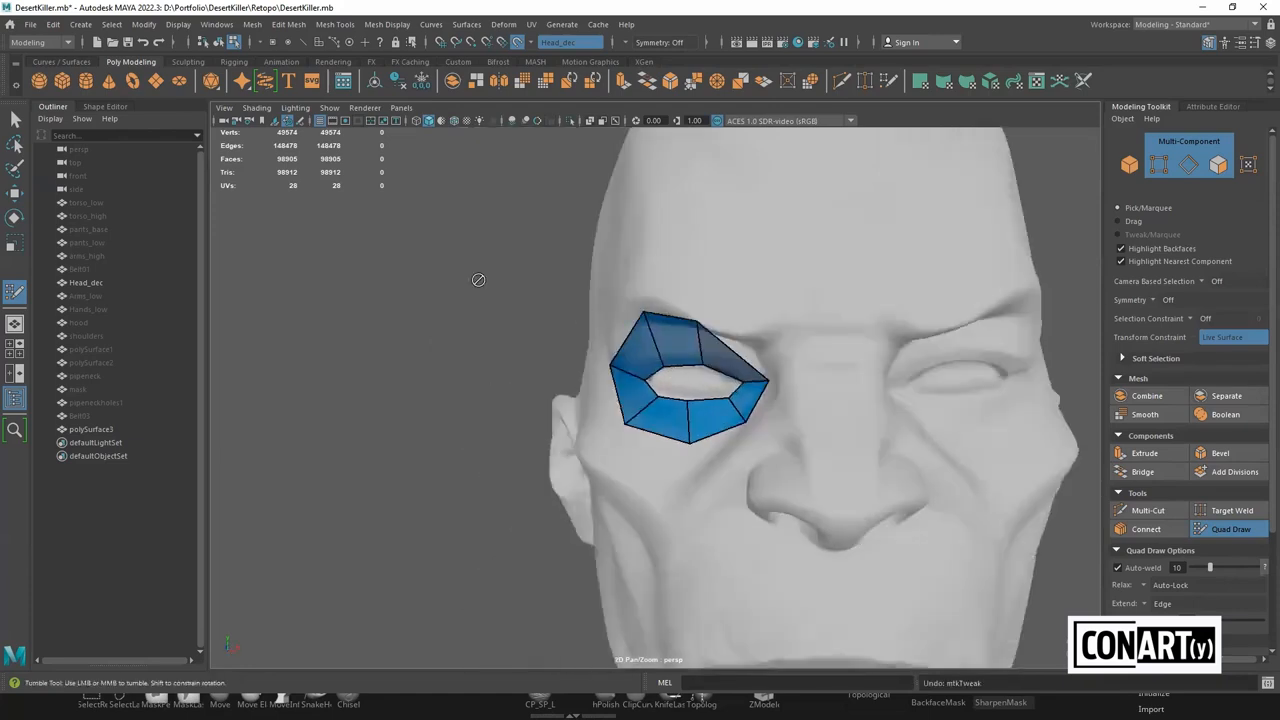
pyautogui.hotkey('ctrl', 'z')
pyautogui.hotkey('ctrl', 'z')
pyautogui.hotkey('ctrl', 'z')
pyautogui.hotkey('ctrl', 'z')
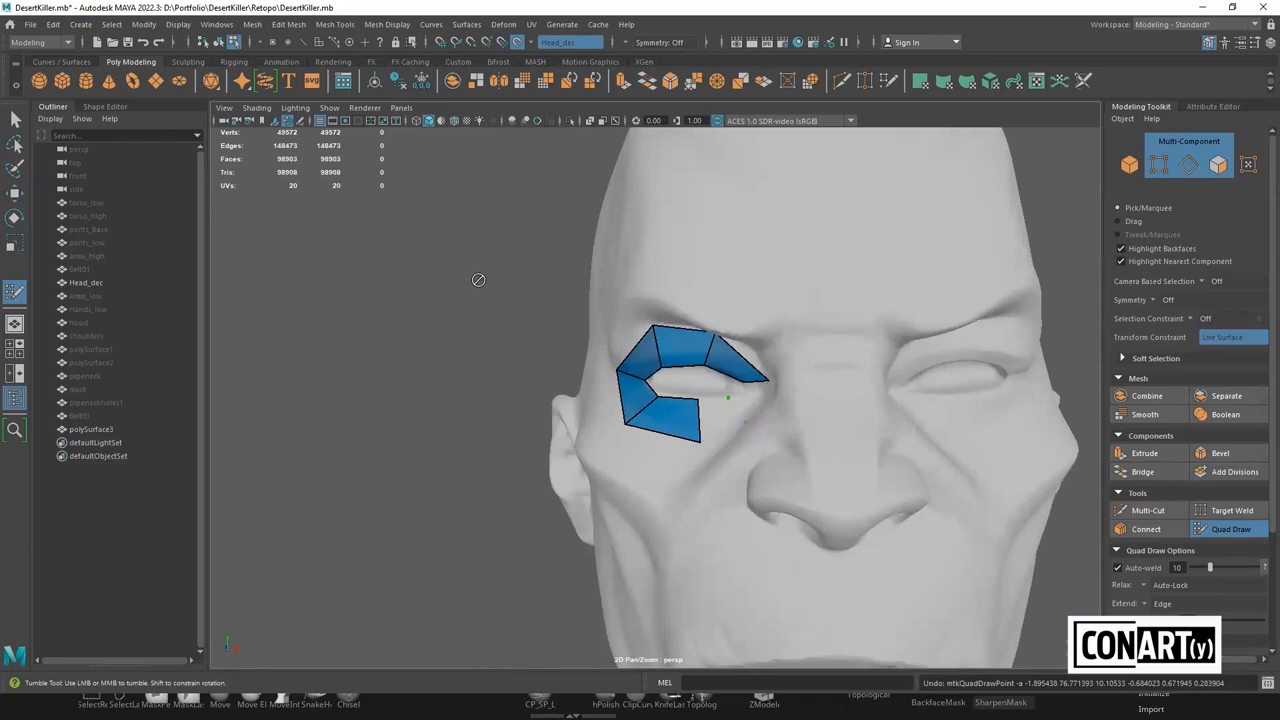
pyautogui.hotkey('ctrl', 'z')
pyautogui.hotkey('ctrl', 'z')
pyautogui.hotkey('ctrl', 'z')
pyautogui.hotkey('ctrl', 'z')
pyautogui.hotkey('ctrl', 'z')
pyautogui.hotkey('ctrl', 'z')
pyautogui.hotkey('ctrl', 'z')
pyautogui.hotkey('ctrl', 'z')
pyautogui.hotkey('ctrl', 'z')
pyautogui.hotkey('ctrl', 'z')
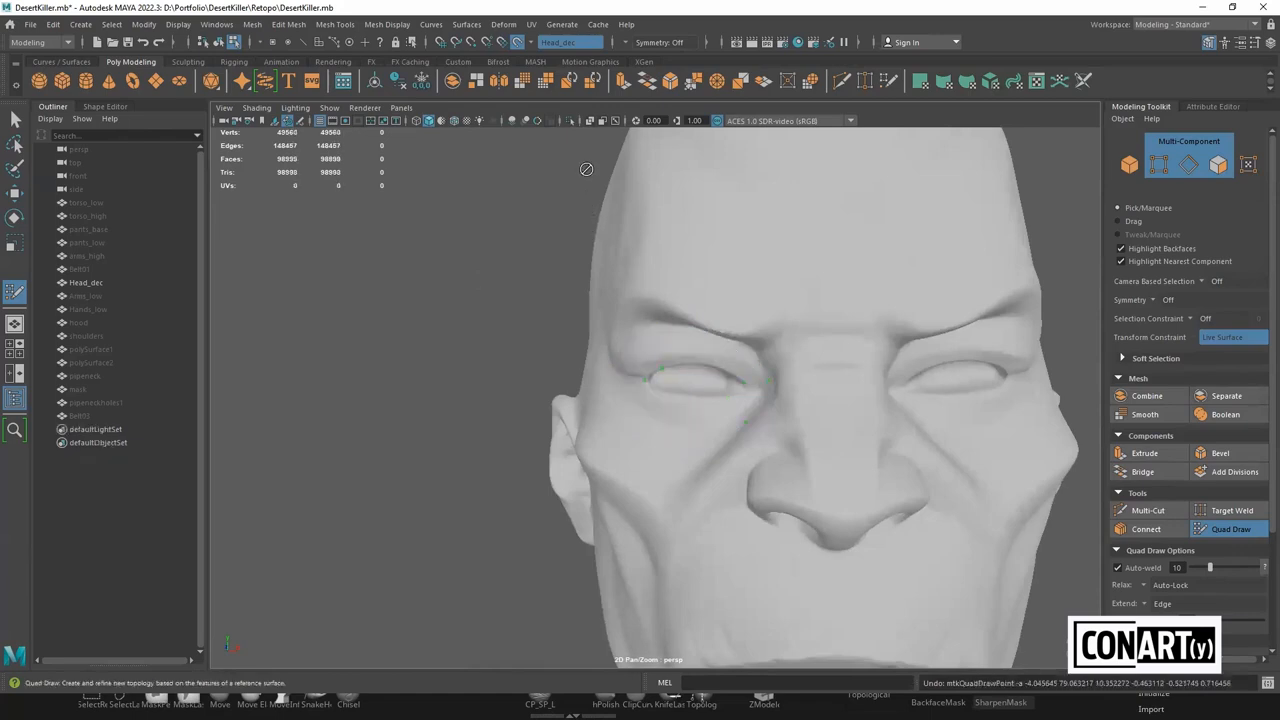
# Set symmetry to Object X for Quad Draw
pyautogui.click(648, 42)
pyautogui.click(663, 65)
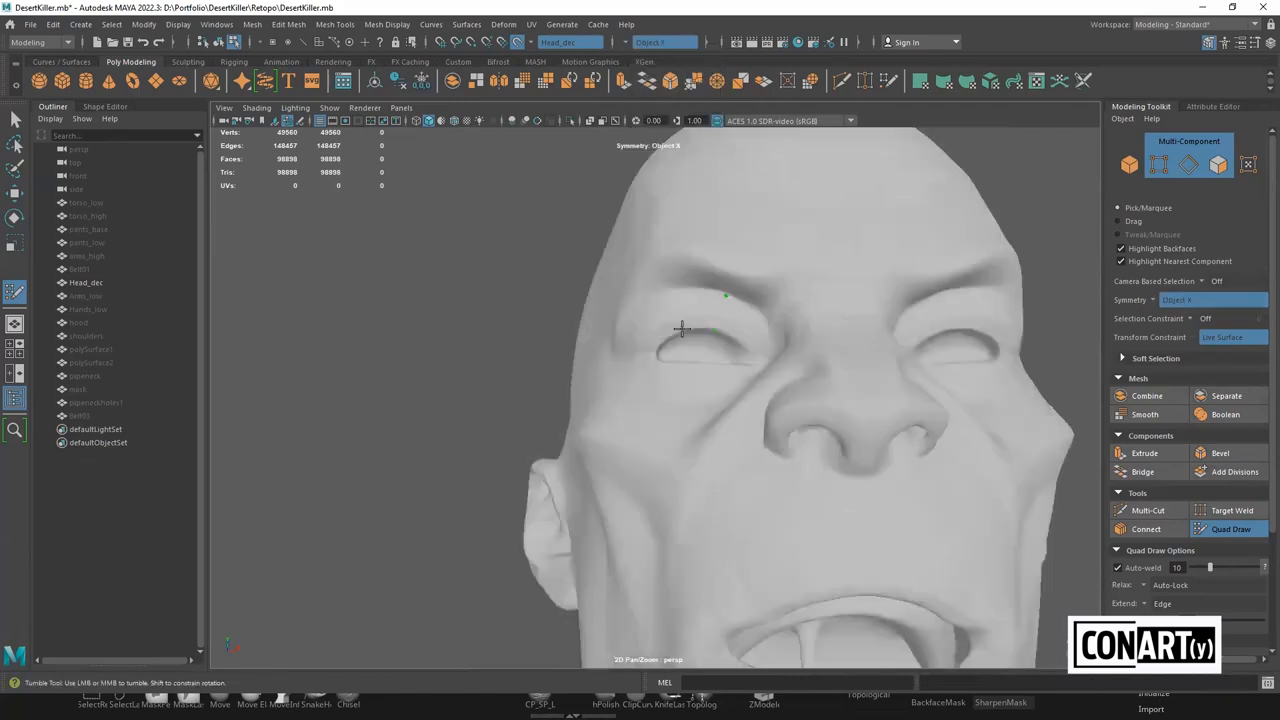
# Undo the misplaced points above the eye
pyautogui.hotkey('ctrl', 'z')
pyautogui.hotkey('ctrl', 'z')
pyautogui.hotkey('ctrl', 'z')
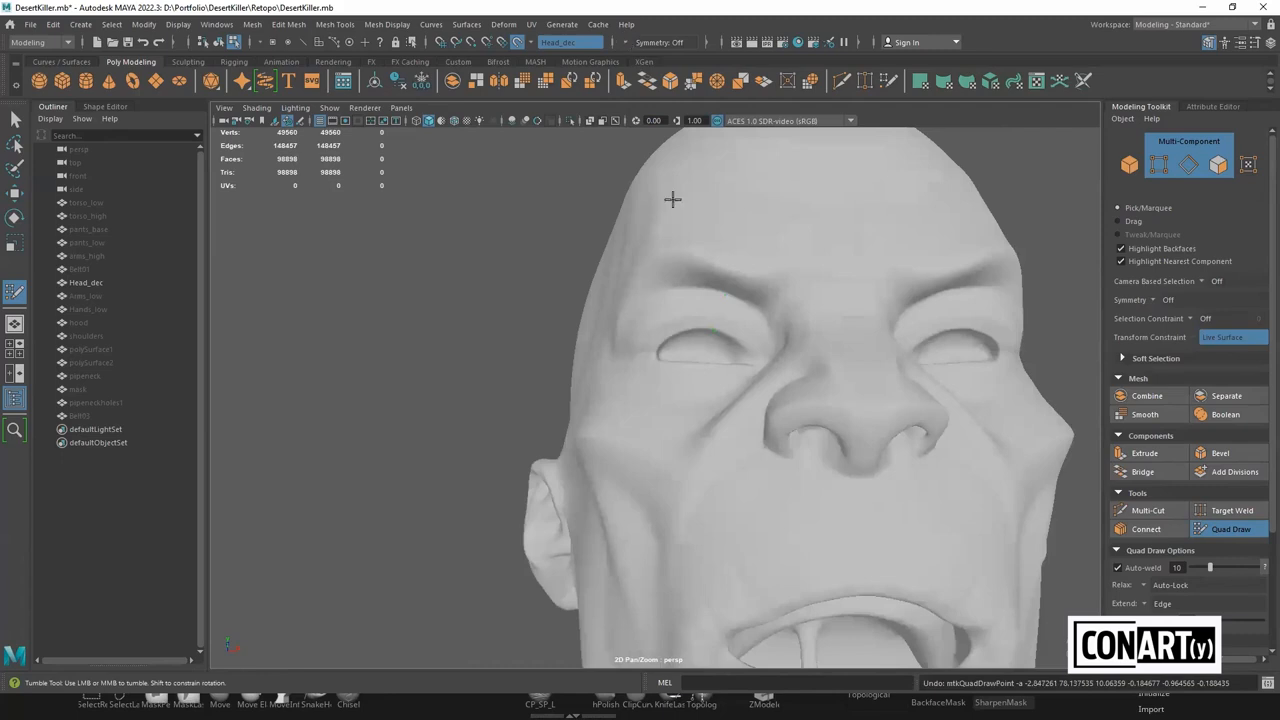
# Draw symmetrical quads along the upper eyelid and around the inner eye corner
pyautogui.click(669, 296)
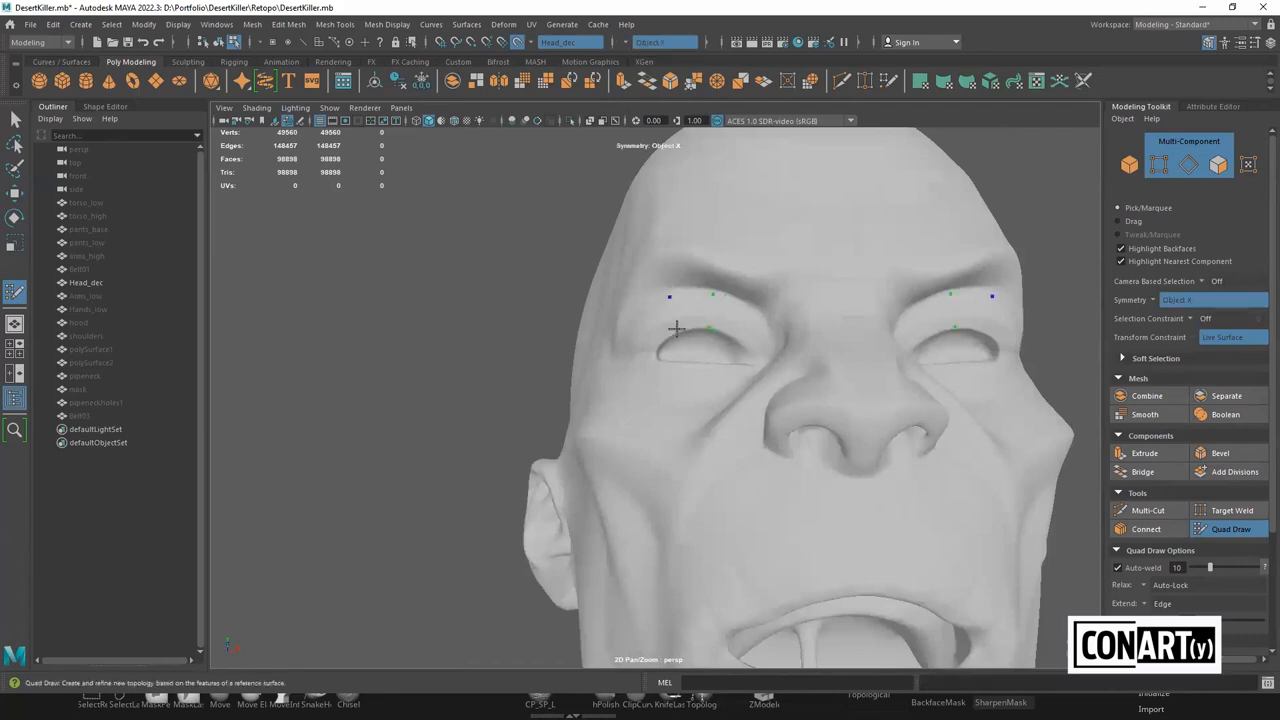
pyautogui.click(676, 329)
pyautogui.keyDown('shift'); pyautogui.click(690, 312); pyautogui.keyUp('shift')
pyautogui.moveTo(676, 315)
pyautogui.mouseDown()
pyautogui.moveTo(713, 285)
pyautogui.moveTo(714, 325)
pyautogui.moveTo(764, 409)
pyautogui.mouseUp()
pyautogui.click(747, 341)
pyautogui.click(769, 306)
pyautogui.keyDown('shift'); pyautogui.click(743, 323); pyautogui.keyUp('shift')
pyautogui.click(762, 407)
pyautogui.click(795, 413)
pyautogui.keyDown('shift'); pyautogui.click(775, 400); pyautogui.keyUp('shift')
# Close the eye ring with quads along the lower eyelid and around the outer corner
pyautogui.click(736, 415)
pyautogui.click(743, 446)
pyautogui.keyDown('shift'); pyautogui.click(757, 428); pyautogui.keyUp('shift')
pyautogui.click(671, 431)
pyautogui.click(681, 411)
pyautogui.keyDown('shift'); pyautogui.click(693, 426); pyautogui.keyUp('shift')
pyautogui.click(637, 387)
pyautogui.keyDown('shift'); pyautogui.click(660, 370); pyautogui.keyUp('shift')
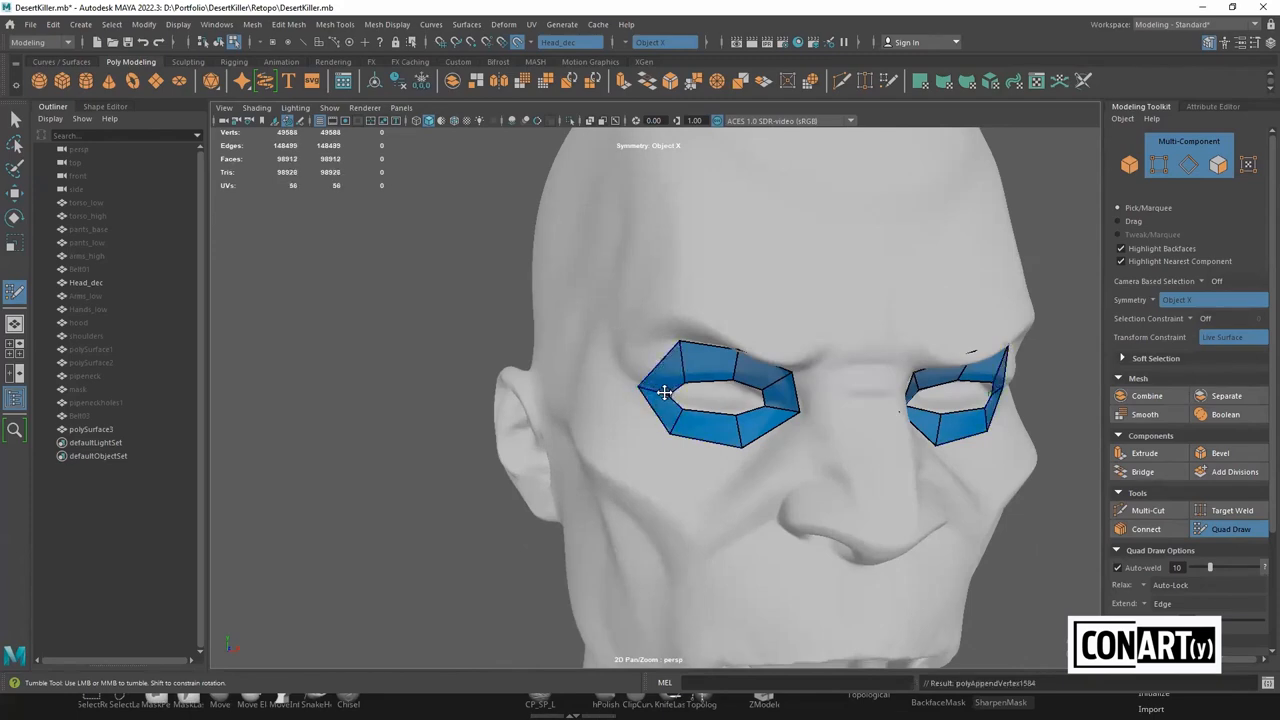
# Draw a strip of quads from the upper cheek beside the nostril across the nose to the centreline
pyautogui.keyDown('alt'); pyautogui.moveTo(663, 393); pyautogui.dragTo(738, 336); pyautogui.keyUp('alt')
pyautogui.keyDown('alt'); pyautogui.moveTo(738, 388); pyautogui.dragTo(746, 512); pyautogui.keyUp('alt')
pyautogui.click(702, 495)
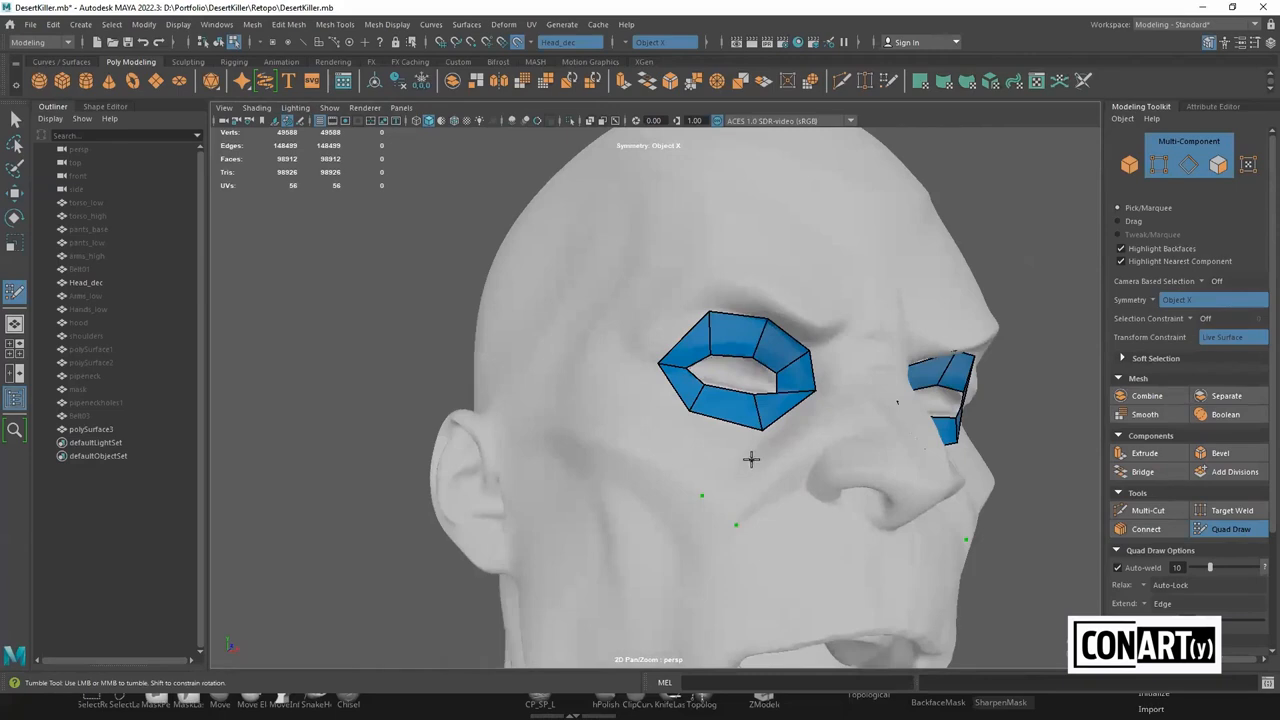
pyautogui.keyDown('shift'); pyautogui.click(740, 500); pyautogui.keyUp('shift')
pyautogui.keyDown('alt'); pyautogui.moveTo(766, 517); pyautogui.dragTo(800, 509); pyautogui.keyUp('alt')
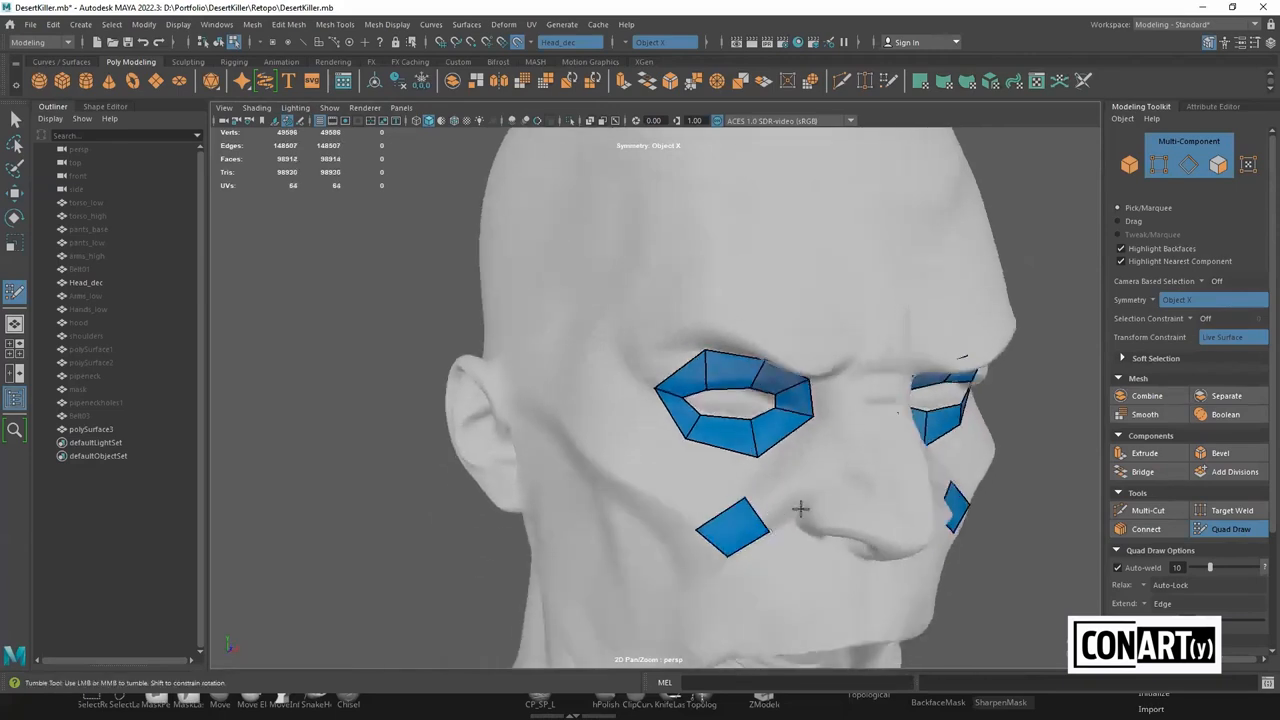
pyautogui.keyDown('shift'); pyautogui.click(808, 478); pyautogui.keyUp('shift')
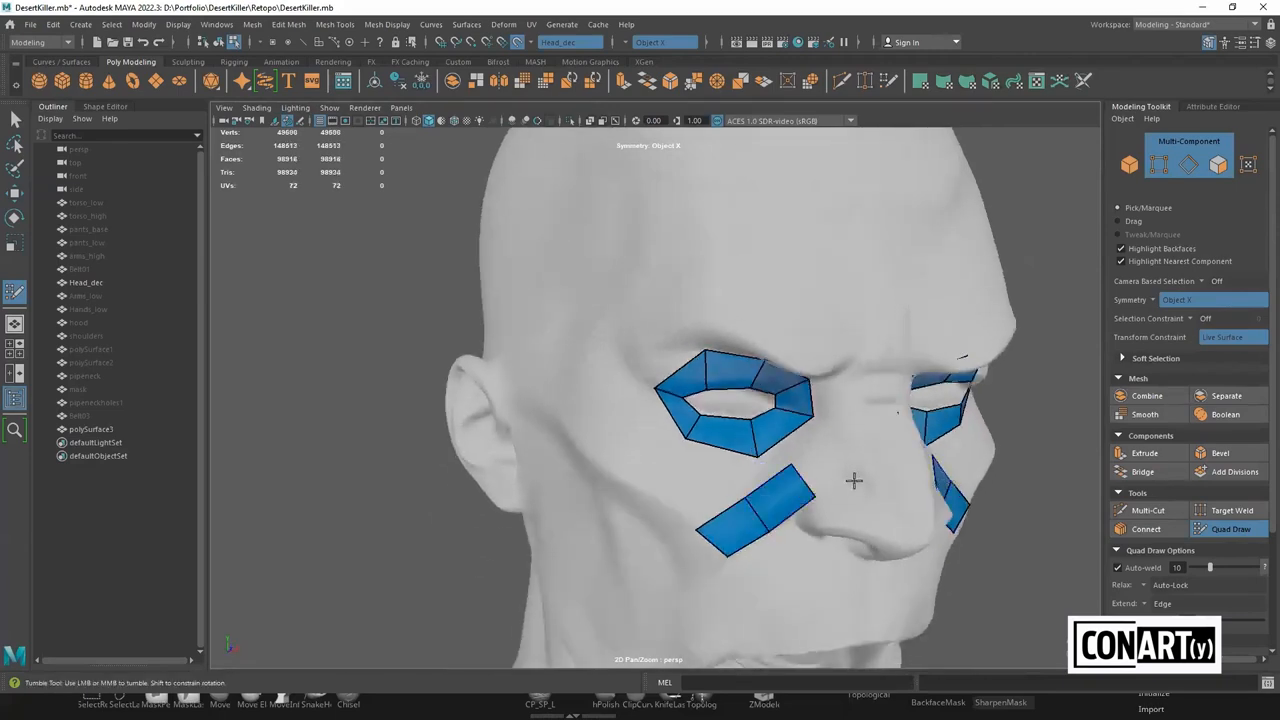
pyautogui.keyDown('shift'); pyautogui.click(828, 465); pyautogui.keyUp('shift')
pyautogui.keyDown('alt'); pyautogui.moveTo(800, 466); pyautogui.dragTo(826, 463); pyautogui.keyUp('alt')
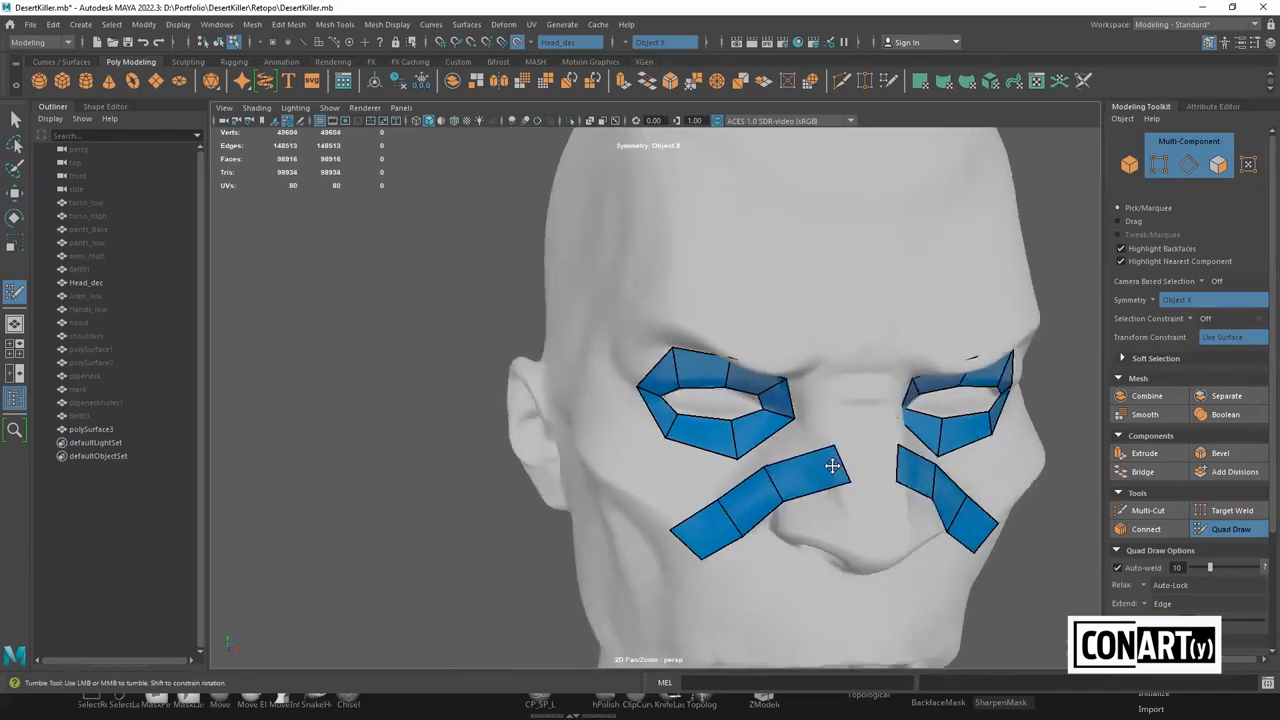
pyautogui.keyDown('shift'); pyautogui.click(868, 458); pyautogui.keyUp('shift')
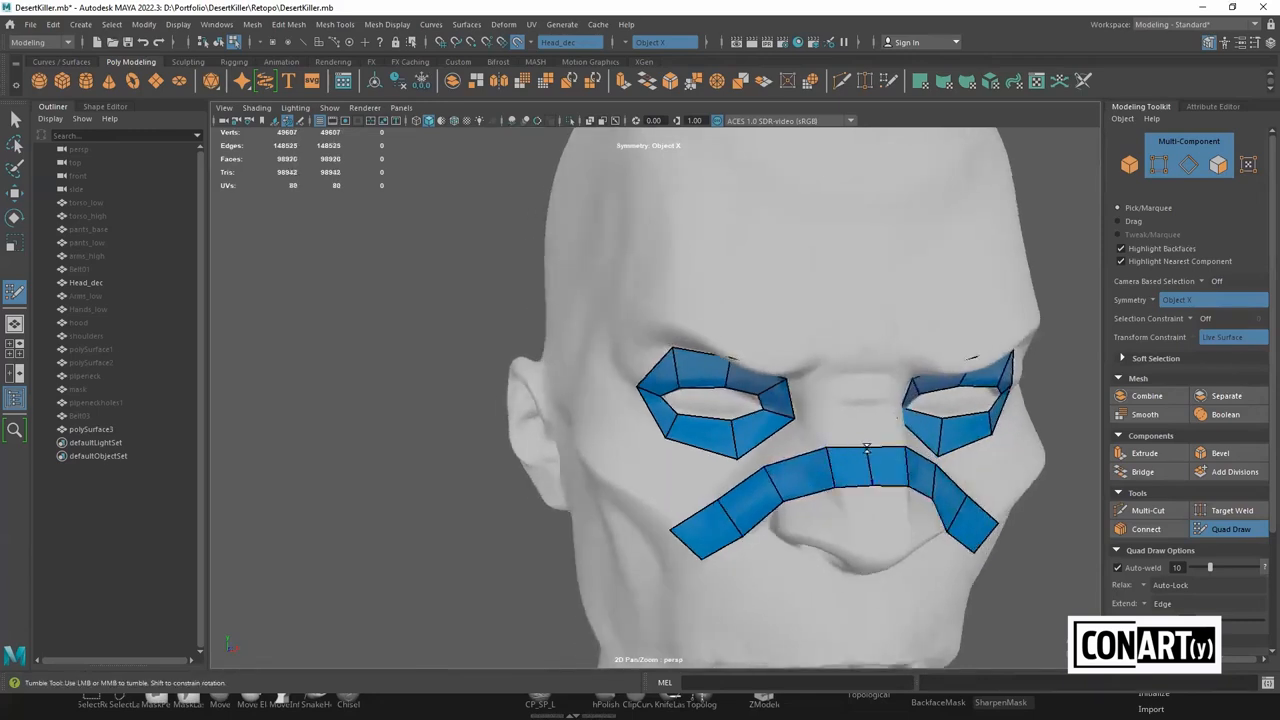
# Extend the strip down the cheek and along the jaw, joining both sides under the mouth at the chin
pyautogui.keyDown('alt'); pyautogui.moveTo(794, 489); pyautogui.dragTo(820, 467); pyautogui.keyUp('alt')
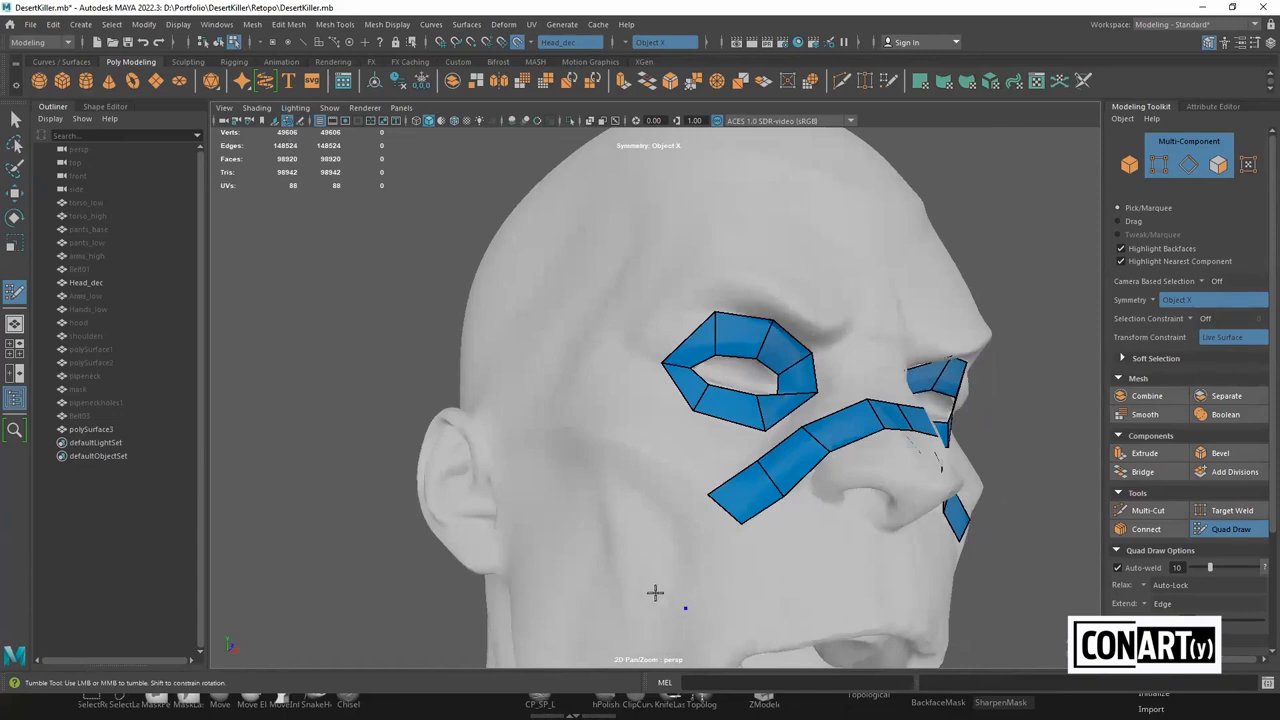
pyautogui.keyDown('shift'); pyautogui.click(690, 530); pyautogui.keyUp('shift')
pyautogui.scroll(-3, 702, 499)
pyautogui.keyDown('alt'); pyautogui.moveTo(694, 518); pyautogui.dragTo(692, 434, button='middle'); pyautogui.keyUp('alt')
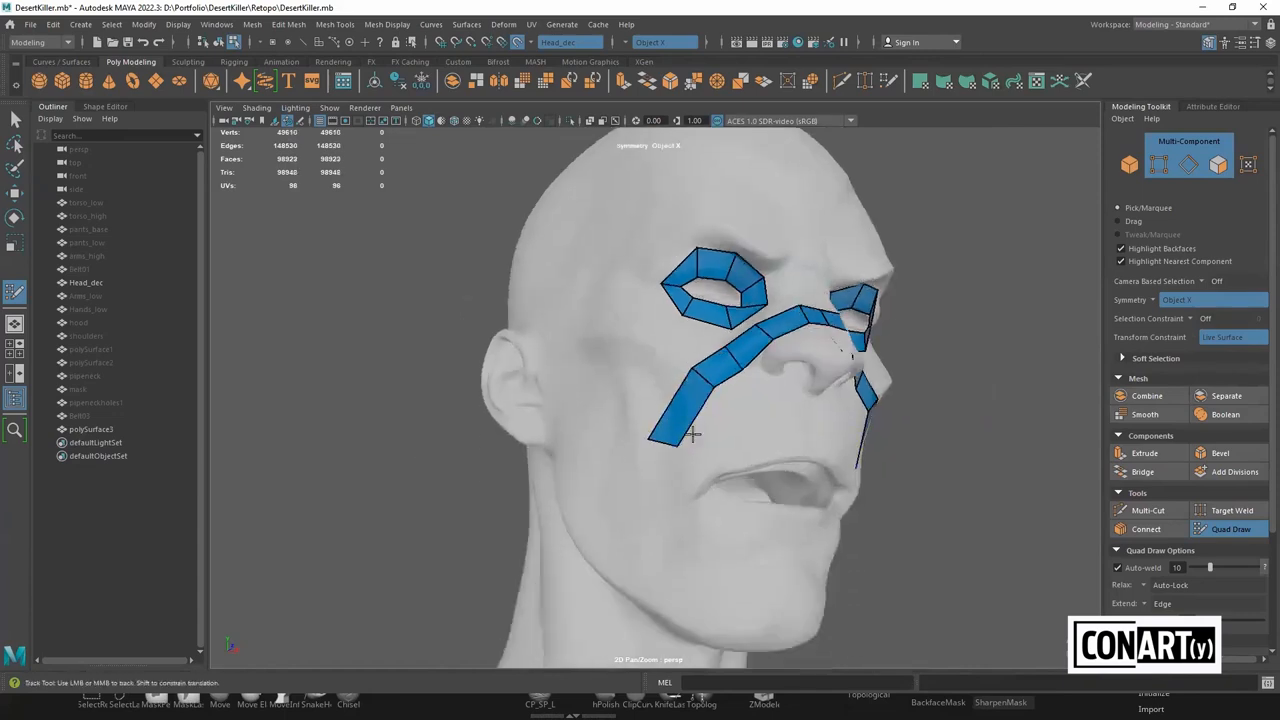
pyautogui.keyDown('shift'); pyautogui.click(658, 516); pyautogui.keyUp('shift')
pyautogui.keyDown('shift'); pyautogui.click(680, 598); pyautogui.keyUp('shift')
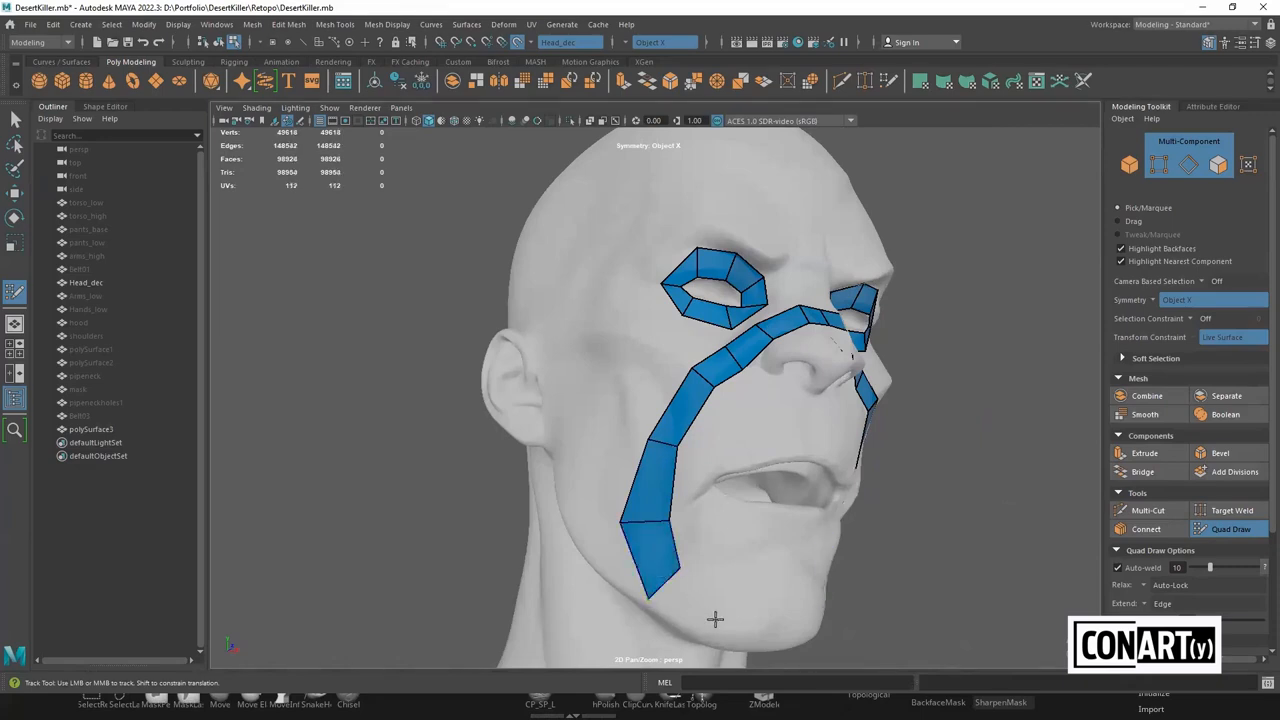
pyautogui.keyDown('shift'); pyautogui.click(715, 630); pyautogui.keyUp('shift')
pyautogui.moveTo(715, 630)
pyautogui.keyDown('alt'); pyautogui.mouseDown()
pyautogui.moveTo(737, 623)
pyautogui.moveTo(717, 608)
pyautogui.mouseUp(); pyautogui.keyUp('alt')
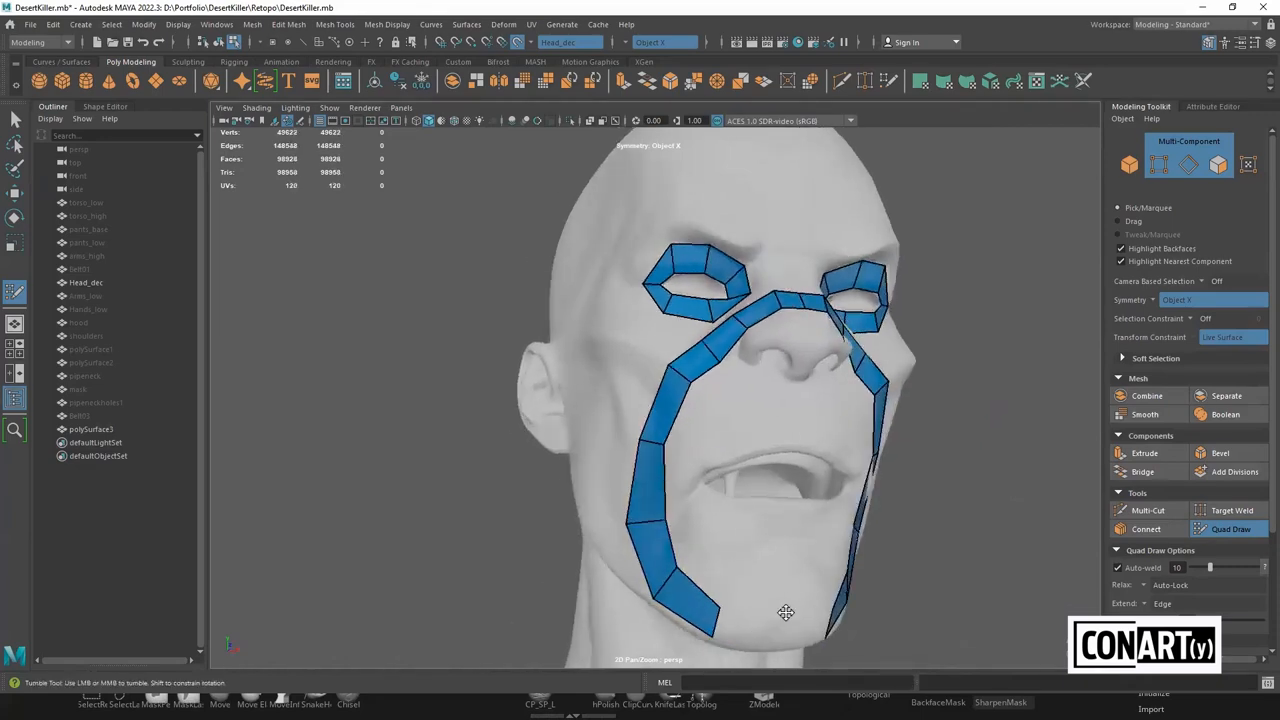
pyautogui.keyDown('shift'); pyautogui.click(751, 628); pyautogui.keyUp('shift')
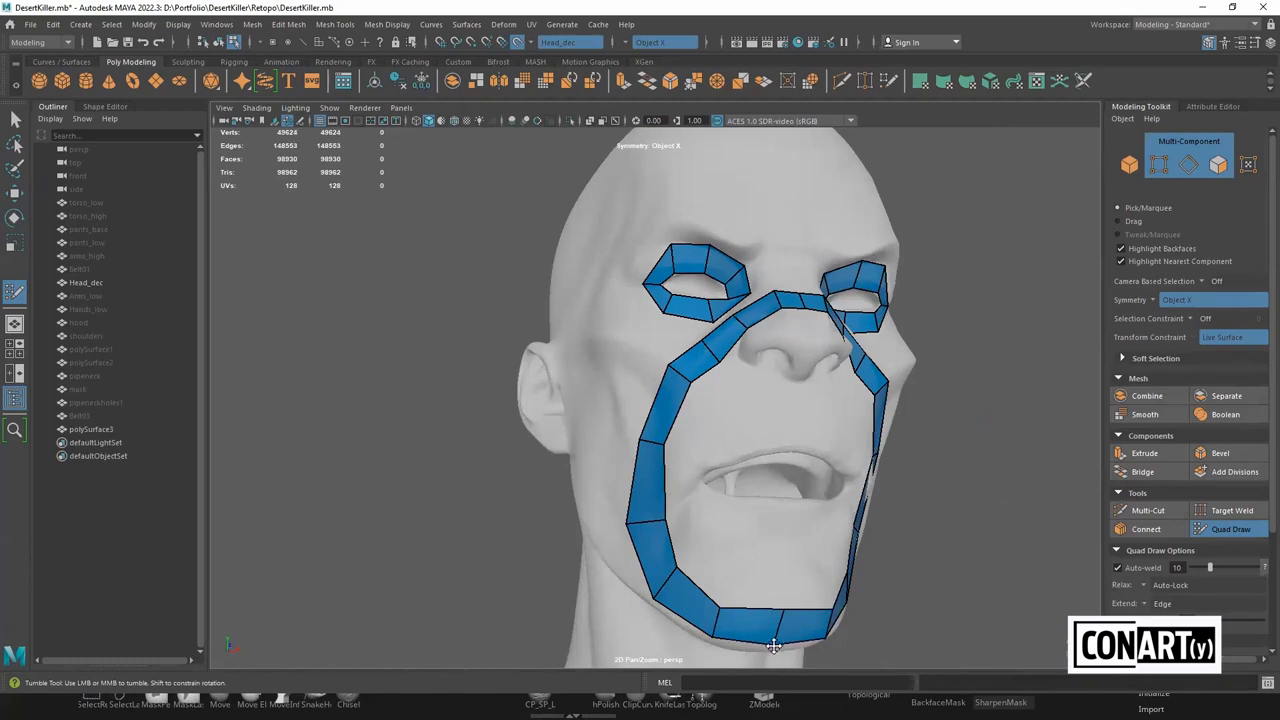
# Draw a closed symmetrical loop of quads around the mouth, following the upper lip, corners and lower lip
pyautogui.keyDown('alt'); pyautogui.moveTo(667, 405); pyautogui.dragTo(695, 435); pyautogui.keyUp('alt')
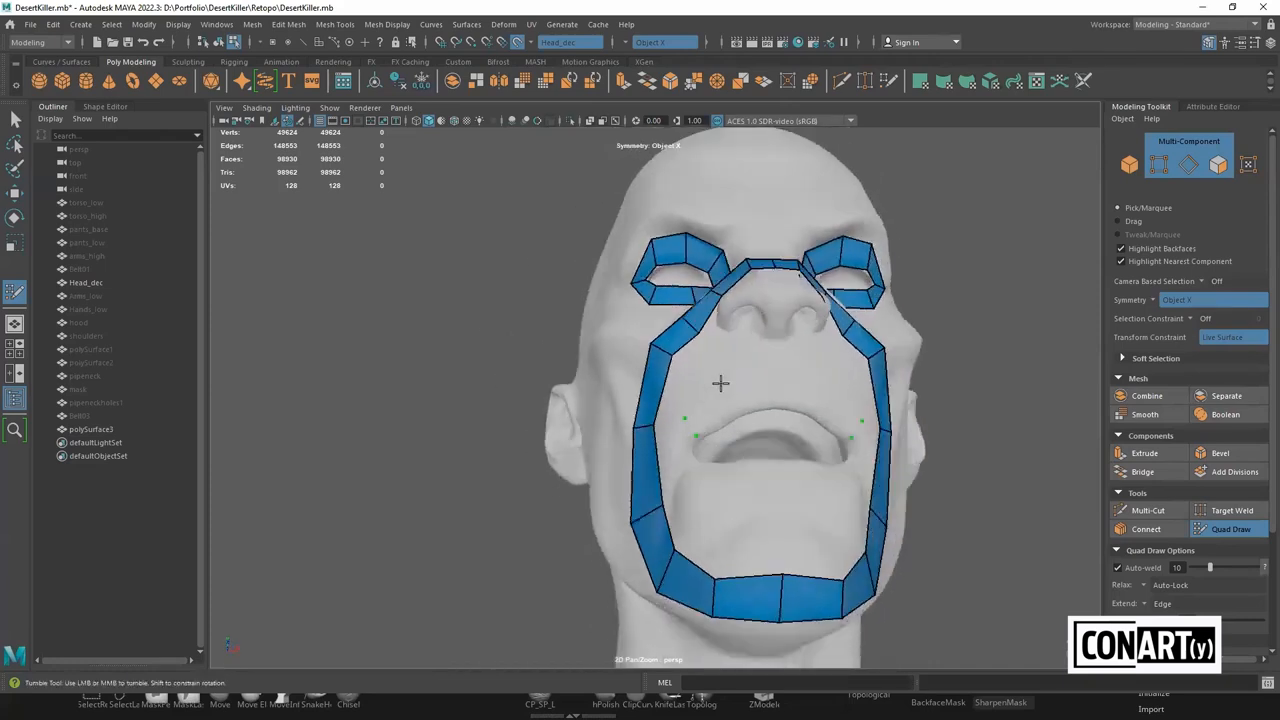
pyautogui.keyDown('shift'); pyautogui.click(731, 403); pyautogui.keyUp('shift')
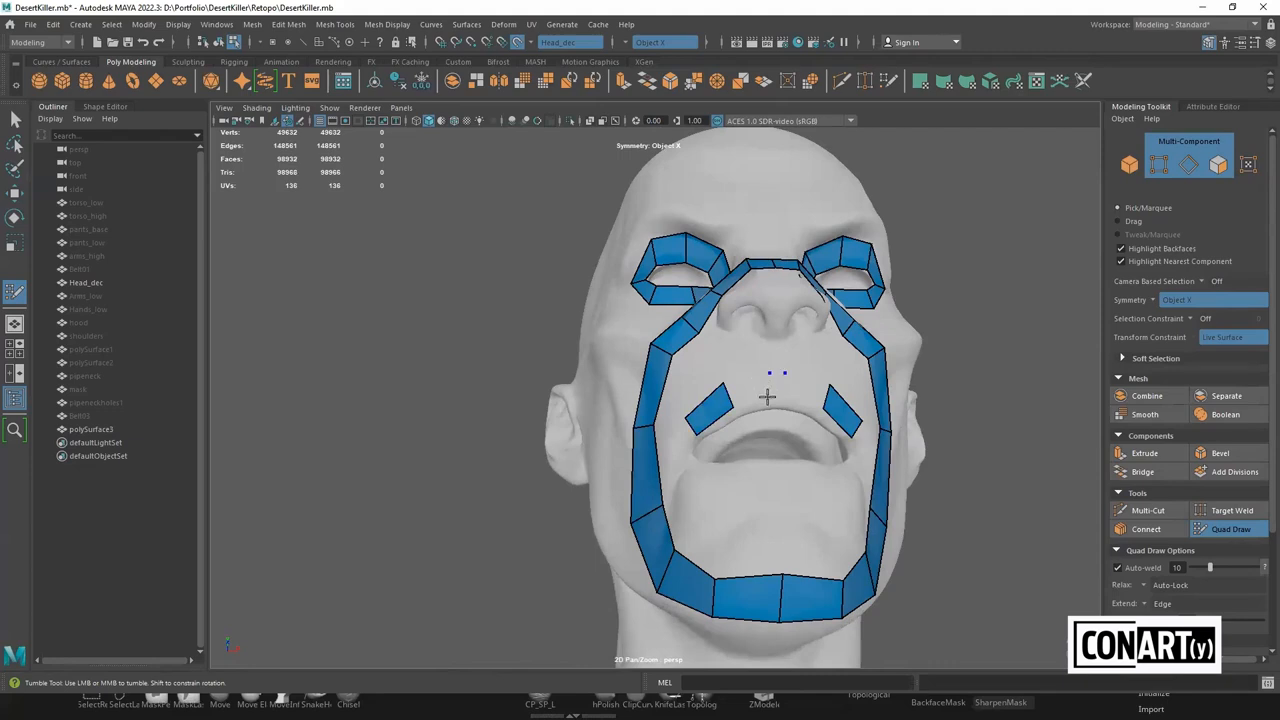
pyautogui.keyDown('shift'); pyautogui.click(766, 397); pyautogui.keyUp('shift')
pyautogui.moveTo(766, 371); pyautogui.dragTo(778, 375)
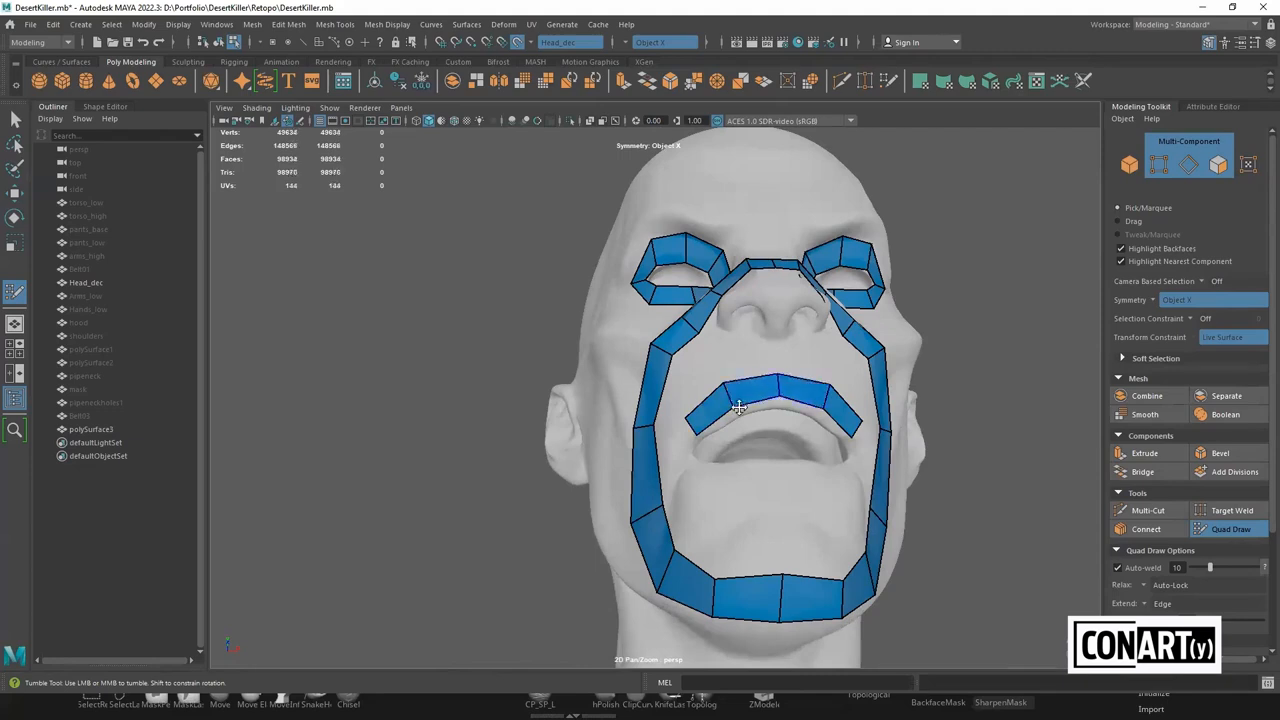
pyautogui.keyDown('shift'); pyautogui.click(680, 441); pyautogui.keyUp('shift')
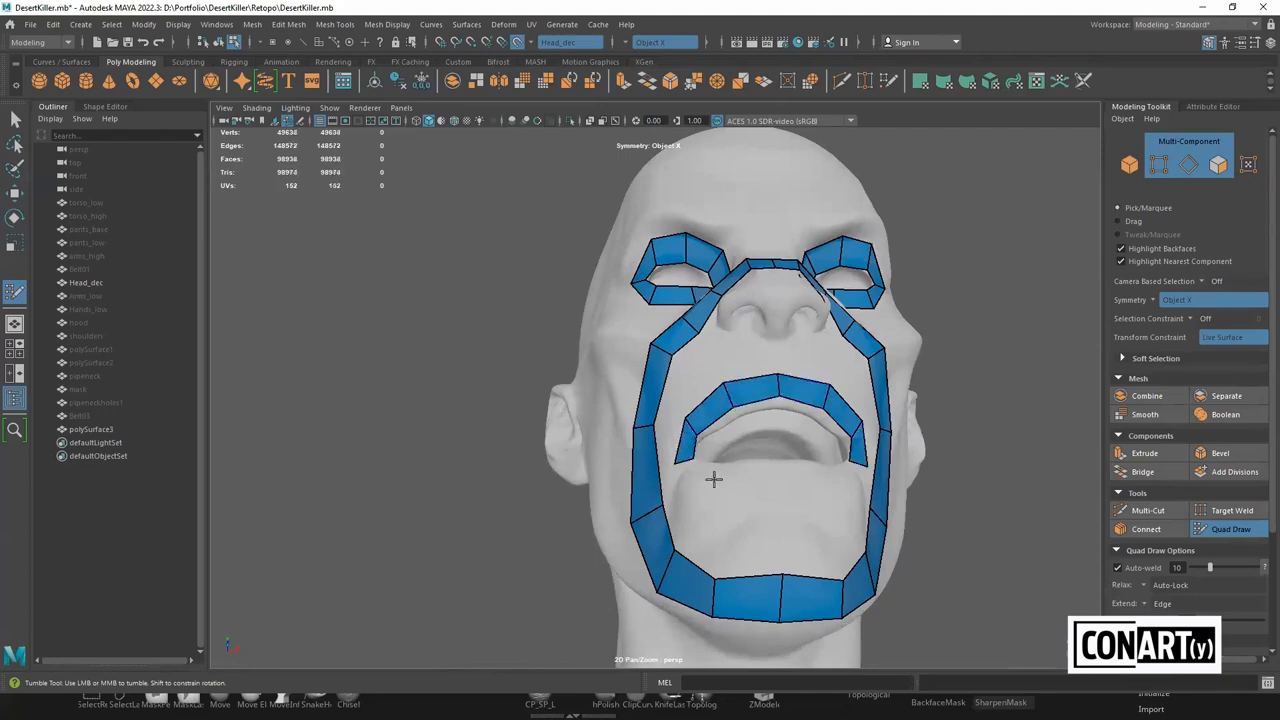
pyautogui.keyDown('alt'); pyautogui.moveTo(713, 479); pyautogui.dragTo(700, 485); pyautogui.keyUp('alt')
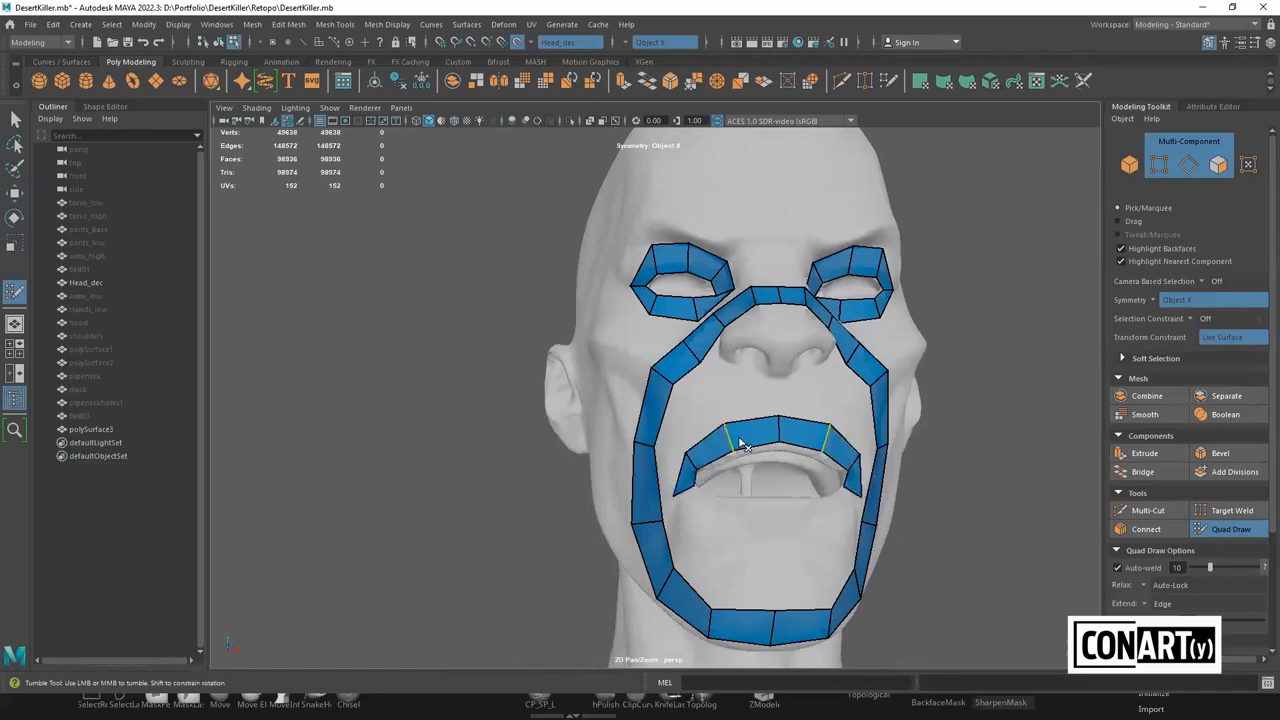
pyautogui.keyDown('shift'); pyautogui.click(709, 509); pyautogui.keyUp('shift')
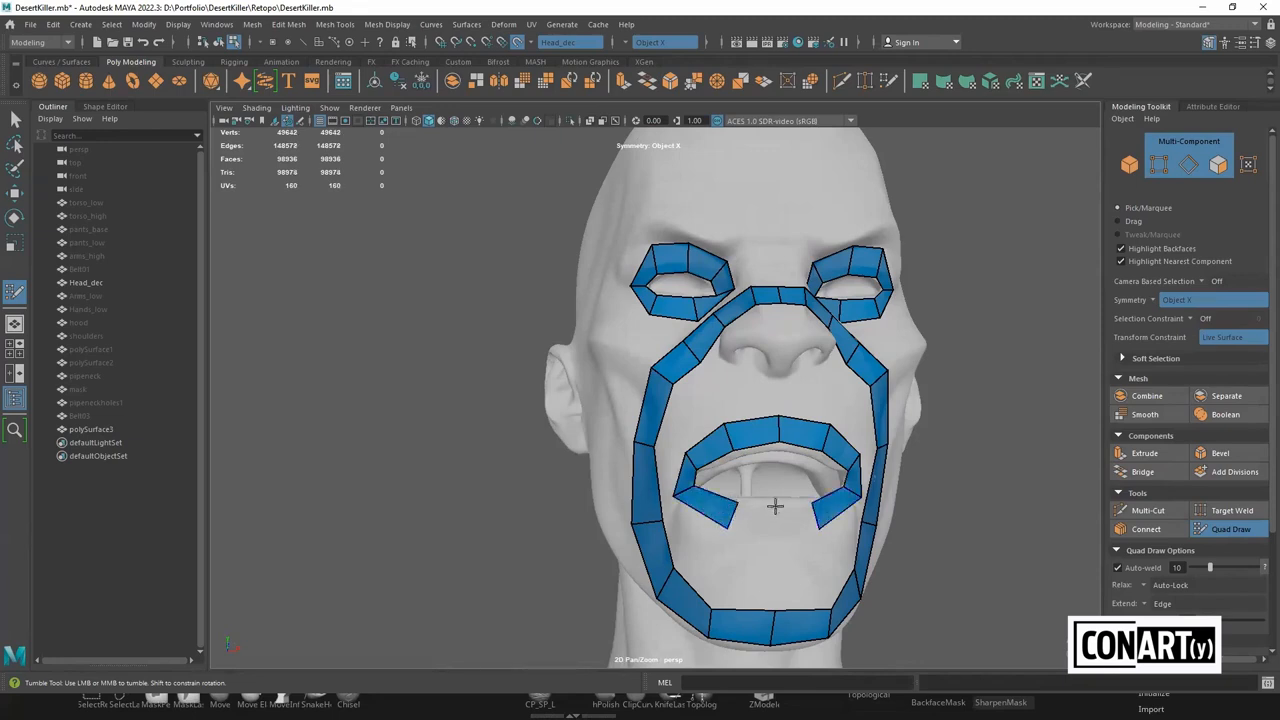
pyautogui.keyDown('shift'); pyautogui.click(760, 520); pyautogui.keyUp('shift')
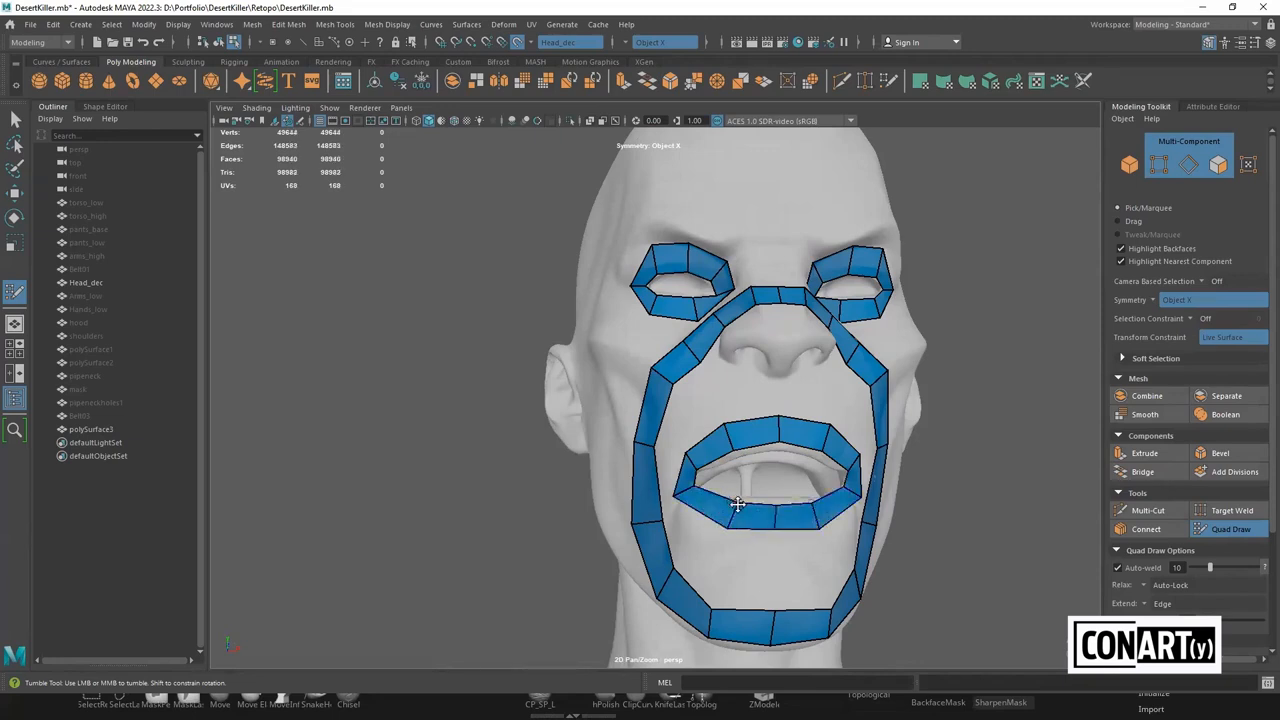
# Try to close the mouth loop by moving the lower lip's inner vertices up to the upper lip
pyautogui.moveTo(737, 505); pyautogui.dragTo(737, 452)
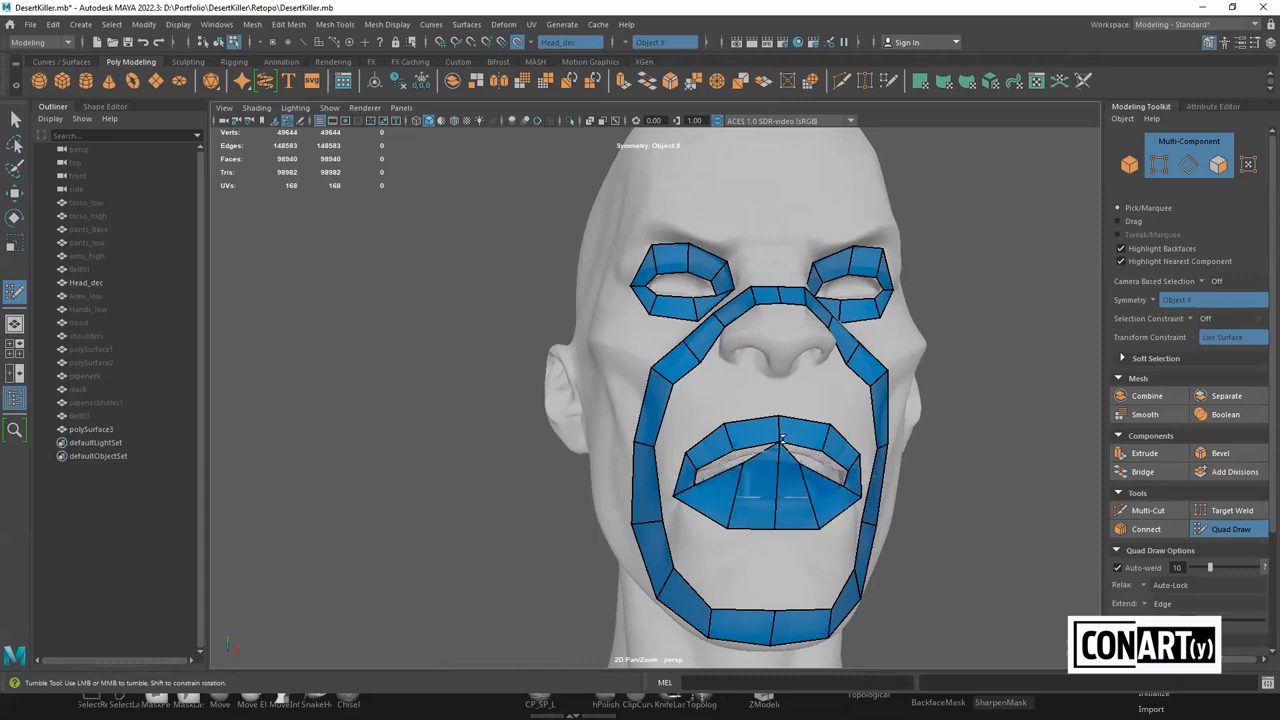
pyautogui.hotkey('ctrl', 'z')
pyautogui.keyDown('alt'); pyautogui.moveTo(713, 515); pyautogui.dragTo(706, 503); pyautogui.keyUp('alt')
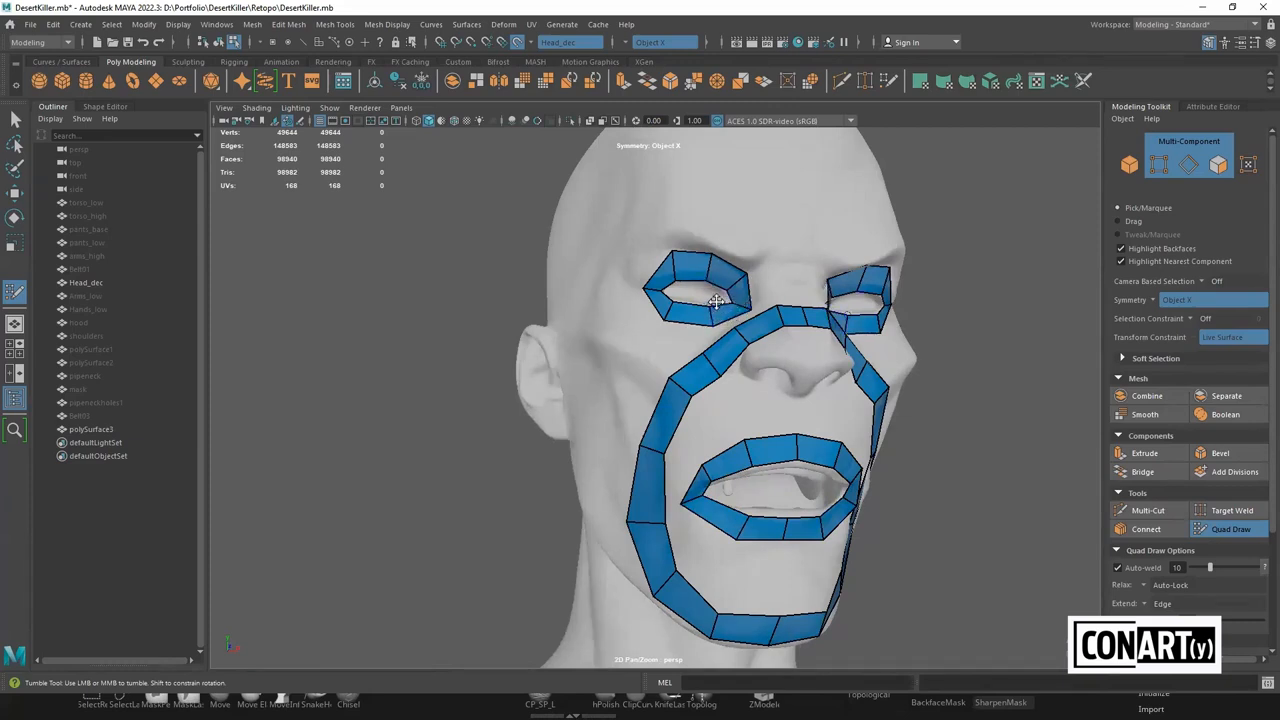
pyautogui.keyDown('alt'); pyautogui.moveTo(690, 378); pyautogui.dragTo(741, 383); pyautogui.keyUp('alt')
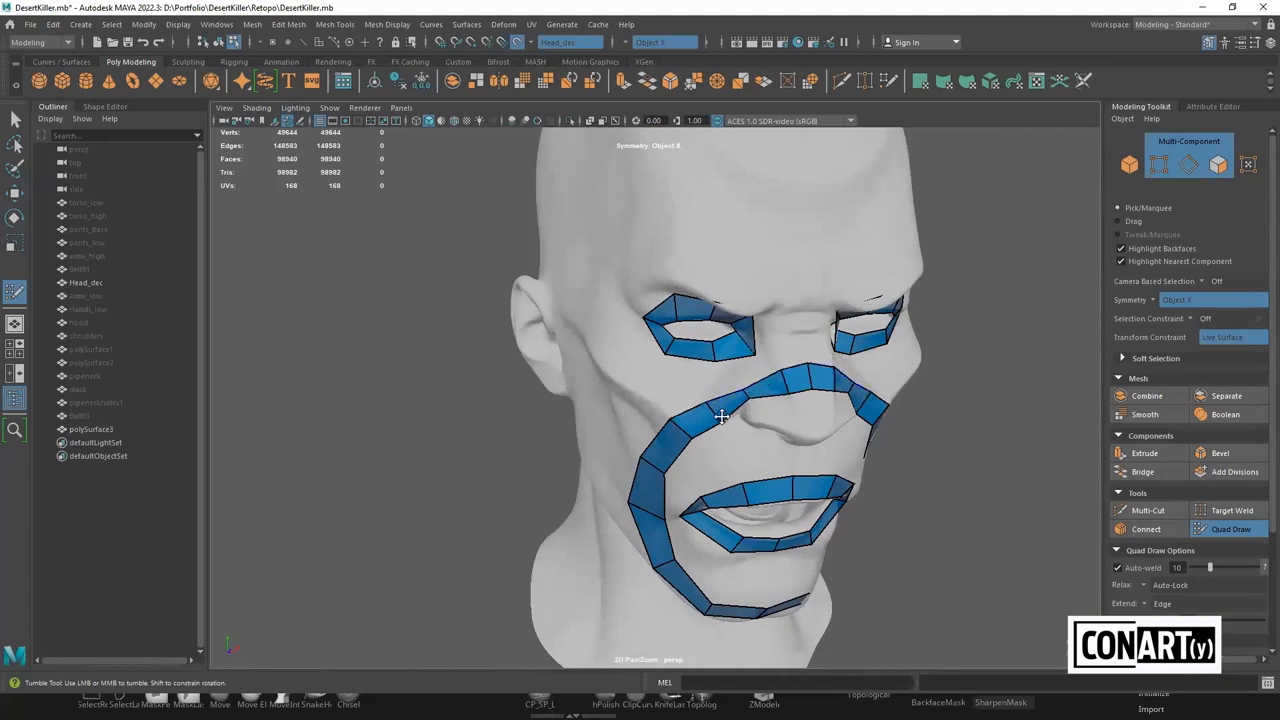
# Draw a strip of quads along the brow from above the eye ring to the forehead centreline
pyautogui.moveTo(733, 370)
pyautogui.keyDown('alt'); pyautogui.mouseDown()
pyautogui.moveTo(641, 253)
pyautogui.moveTo(734, 291)
pyautogui.moveTo(724, 236)
pyautogui.mouseUp(); pyautogui.keyUp('alt')
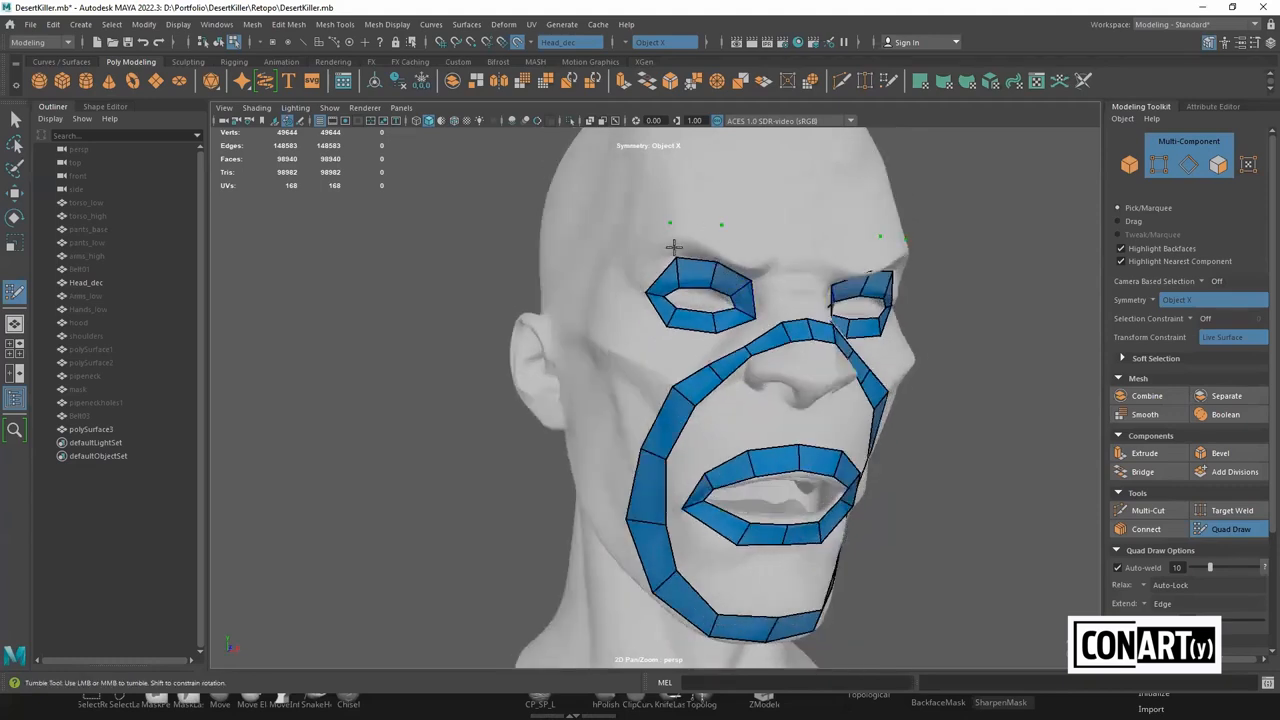
pyautogui.keyDown('shift'); pyautogui.click(697, 242); pyautogui.keyUp('shift')
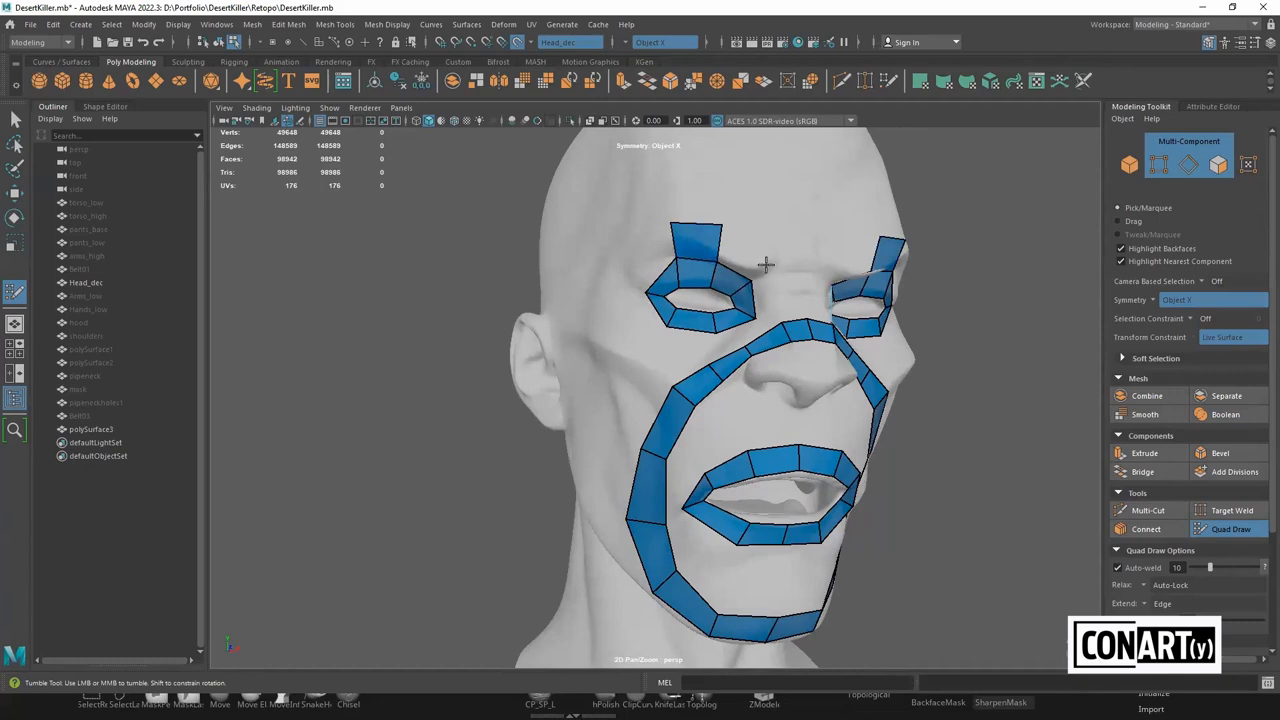
pyautogui.keyDown('shift'); pyautogui.click(746, 261); pyautogui.keyUp('shift')
pyautogui.hotkey('ctrl', 'z')
pyautogui.keyDown('shift'); pyautogui.click(748, 240); pyautogui.keyUp('shift')
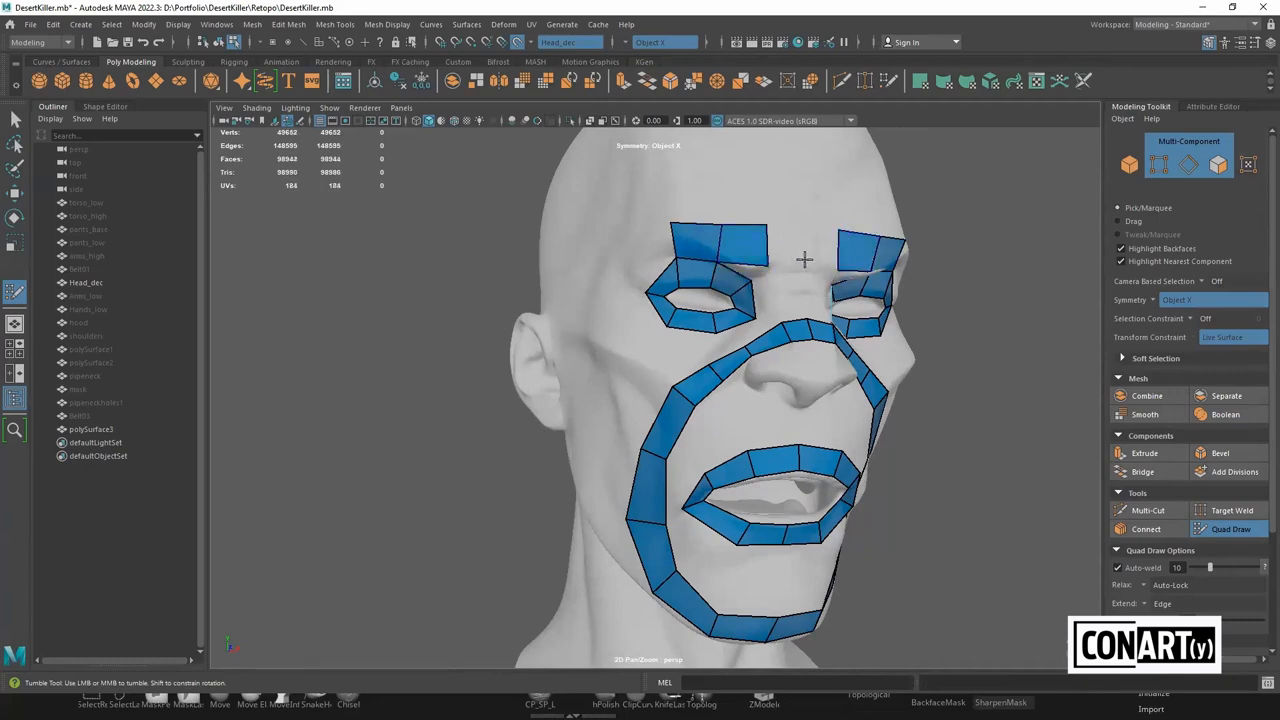
pyautogui.keyDown('shift'); pyautogui.click(800, 242); pyautogui.keyUp('shift')
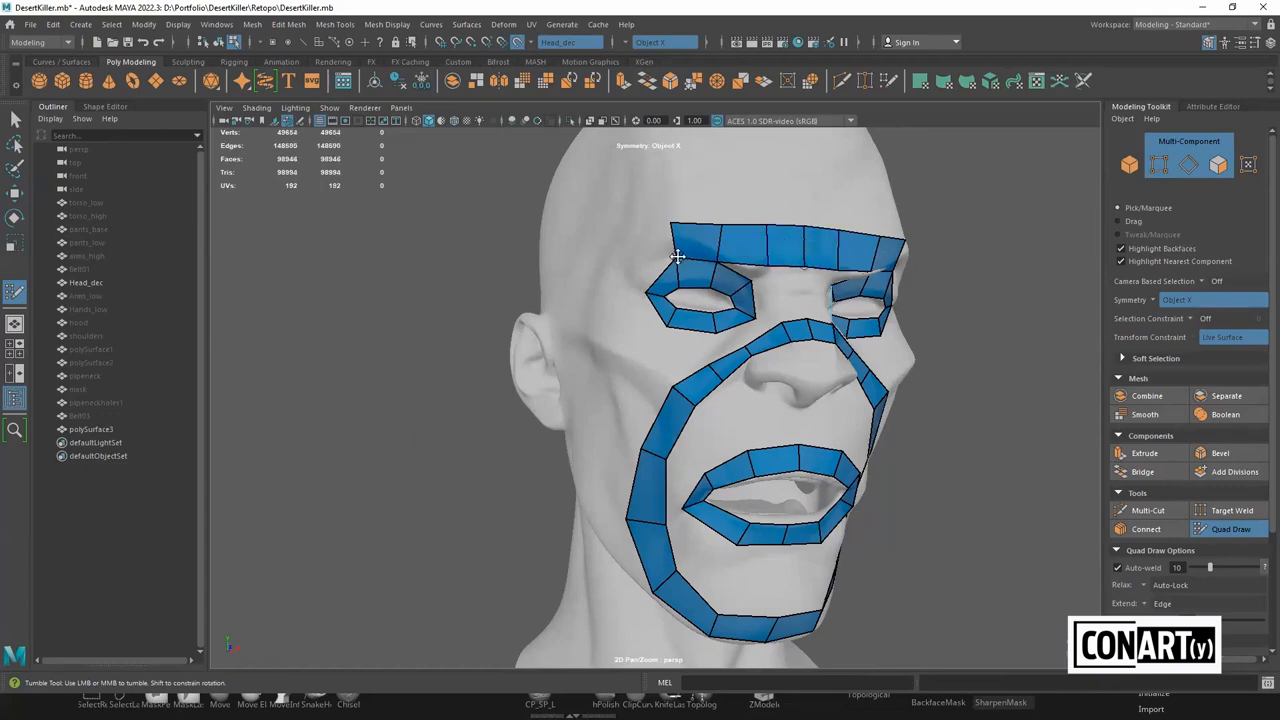
# Continue the brow strip with quads around the eye's outer corner and below the lower eyelid
pyautogui.keyDown('alt'); pyautogui.moveTo(677, 263); pyautogui.dragTo(667, 259); pyautogui.keyUp('alt')
pyautogui.keyDown('shift'); pyautogui.click(656, 253); pyautogui.keyUp('shift')
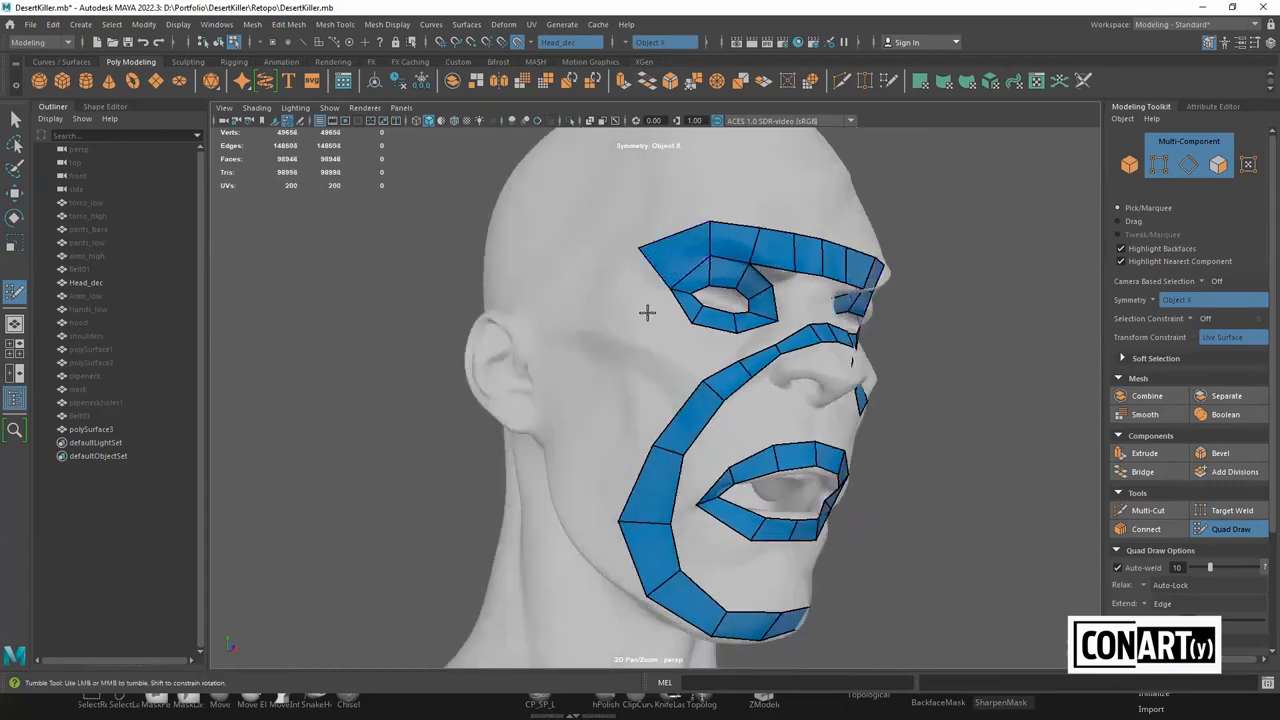
pyautogui.click(632, 331)
pyautogui.keyDown('shift'); pyautogui.click(642, 310); pyautogui.keyUp('shift')
pyautogui.moveTo(645, 254); pyautogui.dragTo(633, 279)
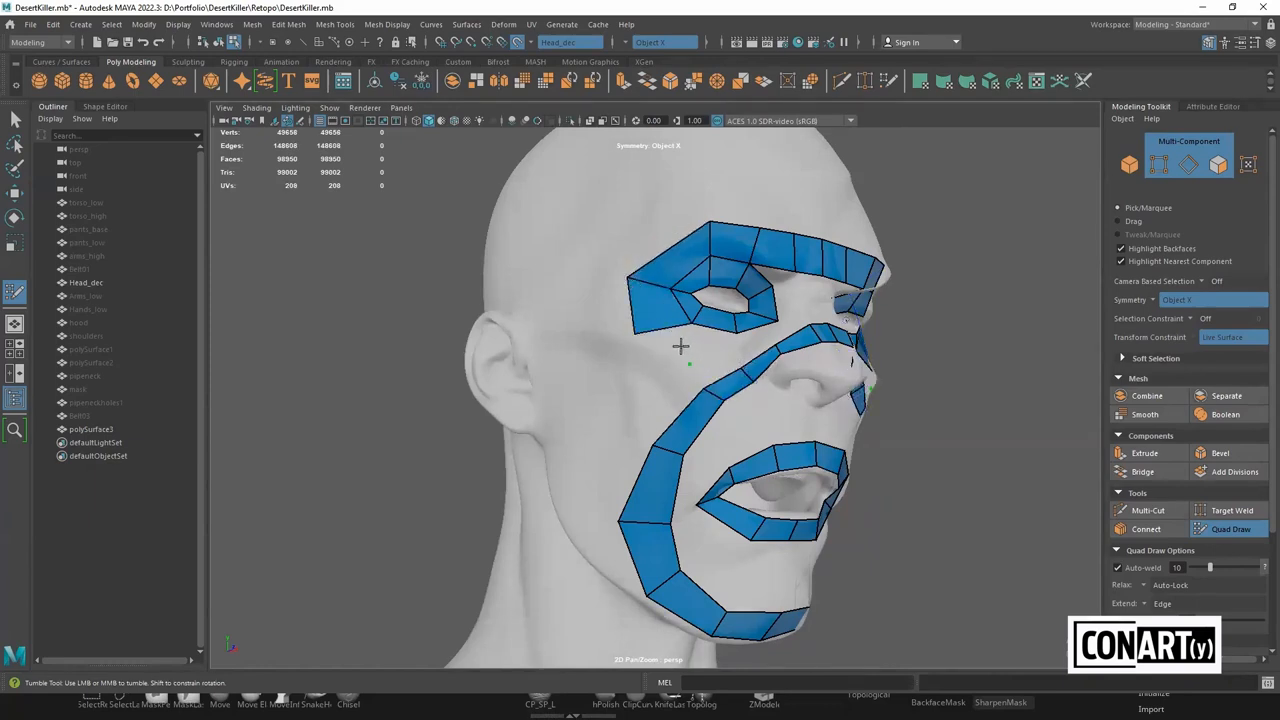
pyautogui.keyDown('shift'); pyautogui.click(676, 345); pyautogui.keyUp('shift')
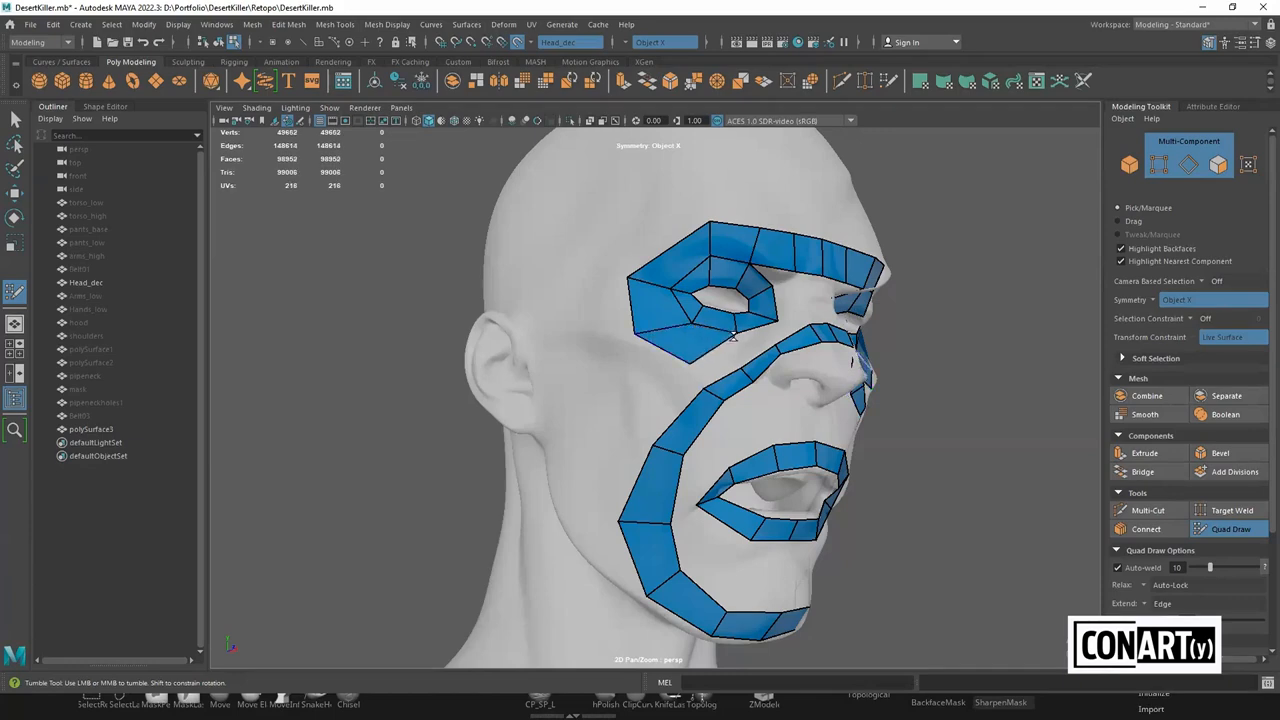
# Fill the quads beneath the inner eye corner and carry the strip across the nose bridge to the centreline
pyautogui.keyDown('alt'); pyautogui.moveTo(687, 362); pyautogui.dragTo(726, 378); pyautogui.keyUp('alt')
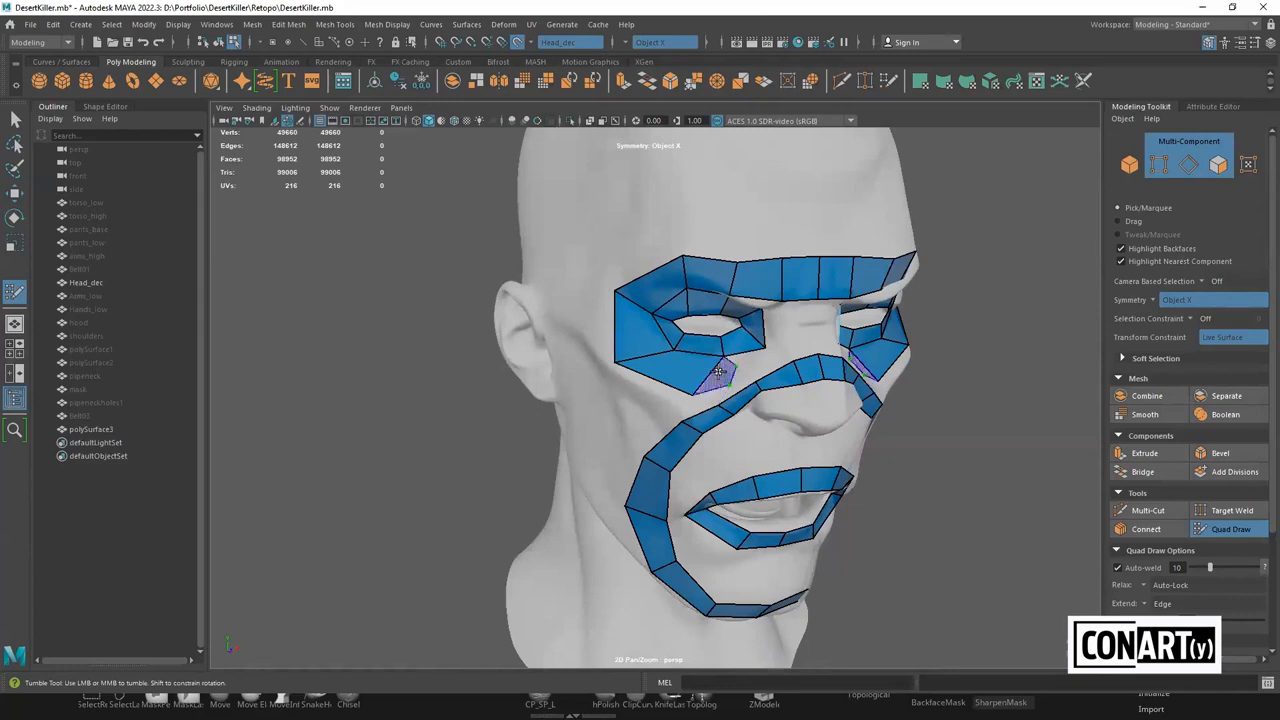
pyautogui.hotkey('ctrl', 'z')
pyautogui.keyDown('shift'); pyautogui.click(729, 369); pyautogui.keyUp('shift')
pyautogui.hotkey('ctrl', 'z')
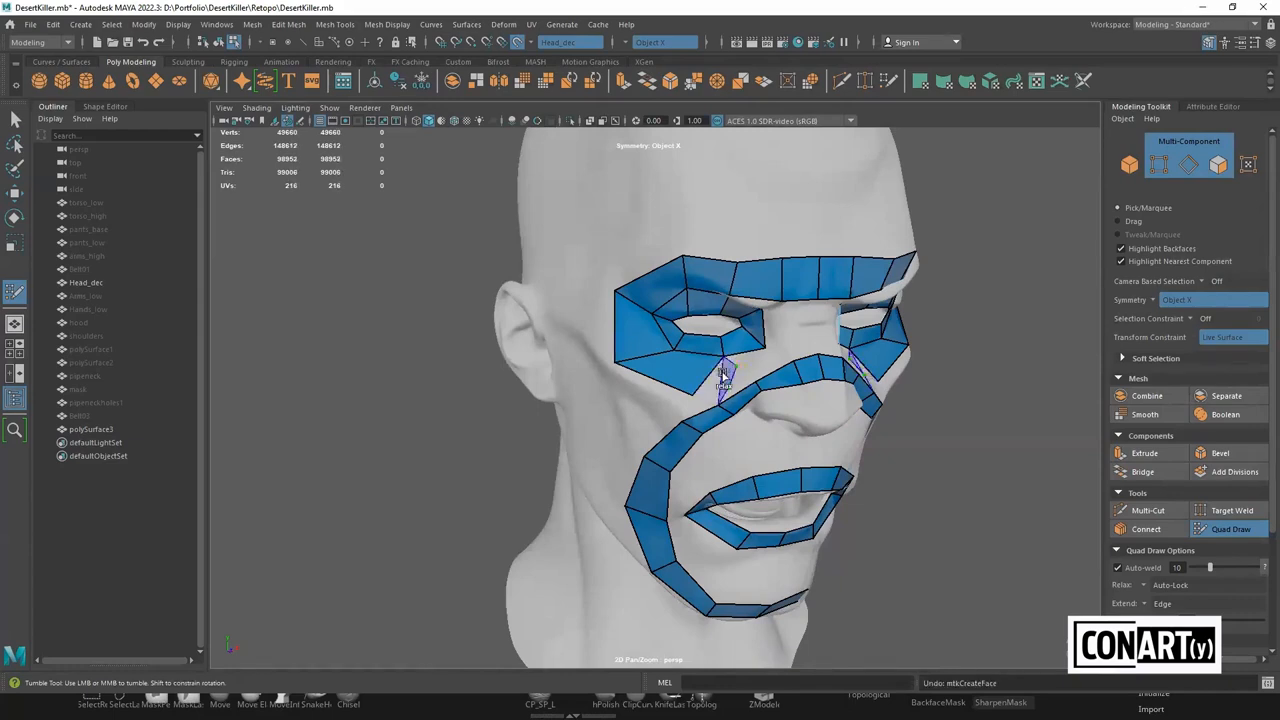
pyautogui.keyDown('shift'); pyautogui.click(720, 372); pyautogui.keyUp('shift')
pyautogui.keyDown('shift'); pyautogui.moveTo(720, 372); pyautogui.dragTo(720, 377); pyautogui.keyUp('shift')
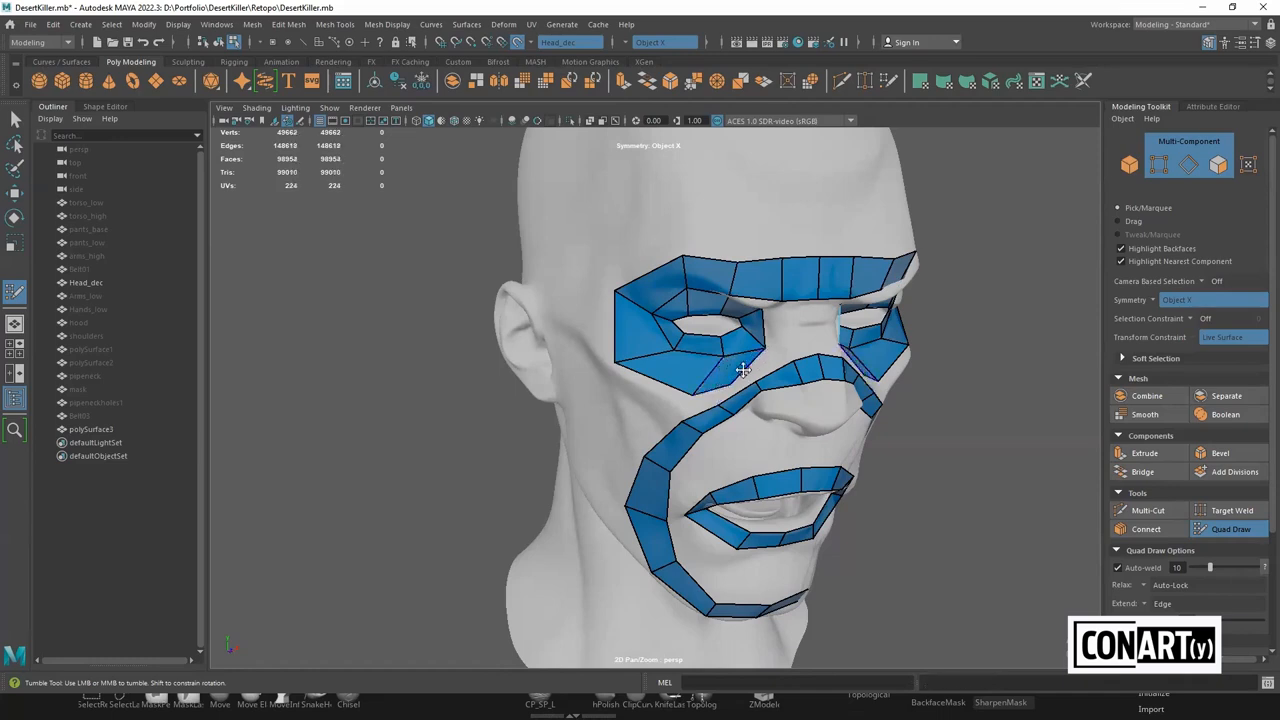
pyautogui.moveTo(770, 357)
pyautogui.mouseDown()
pyautogui.moveTo(809, 334)
pyautogui.moveTo(778, 357)
pyautogui.mouseUp()
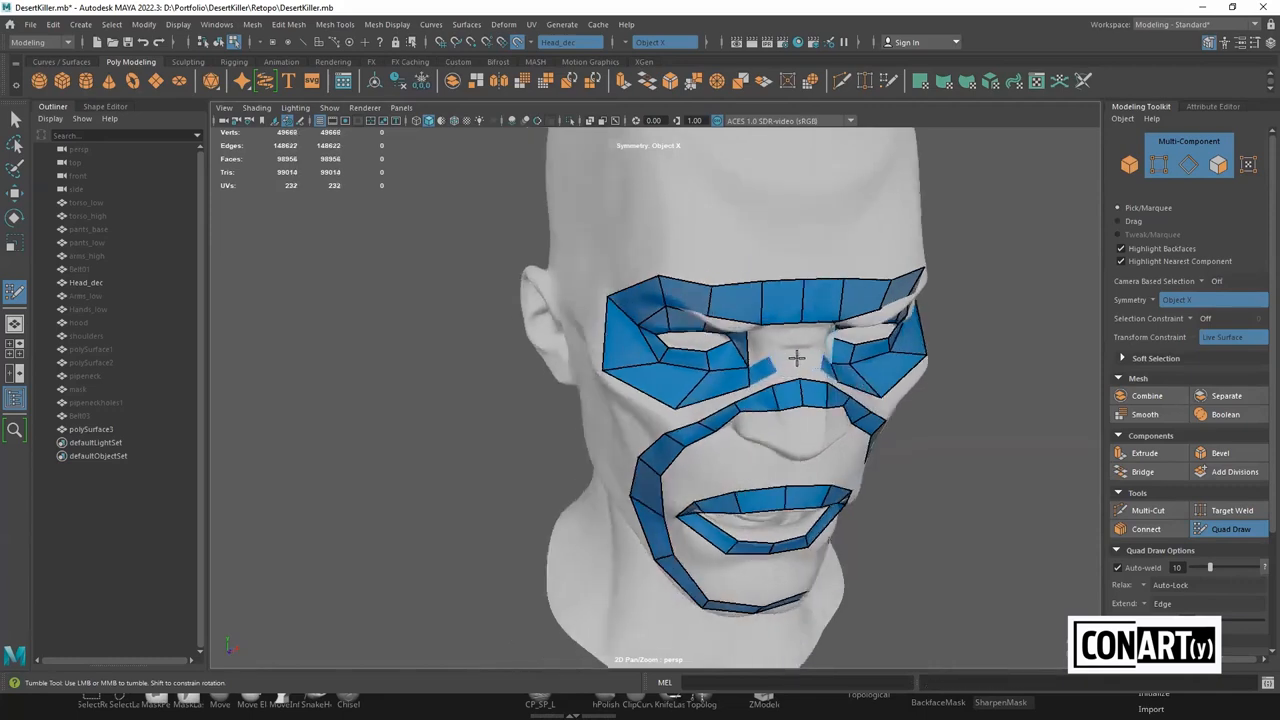
pyautogui.keyDown('shift'); pyautogui.click(792, 362); pyautogui.keyUp('shift')
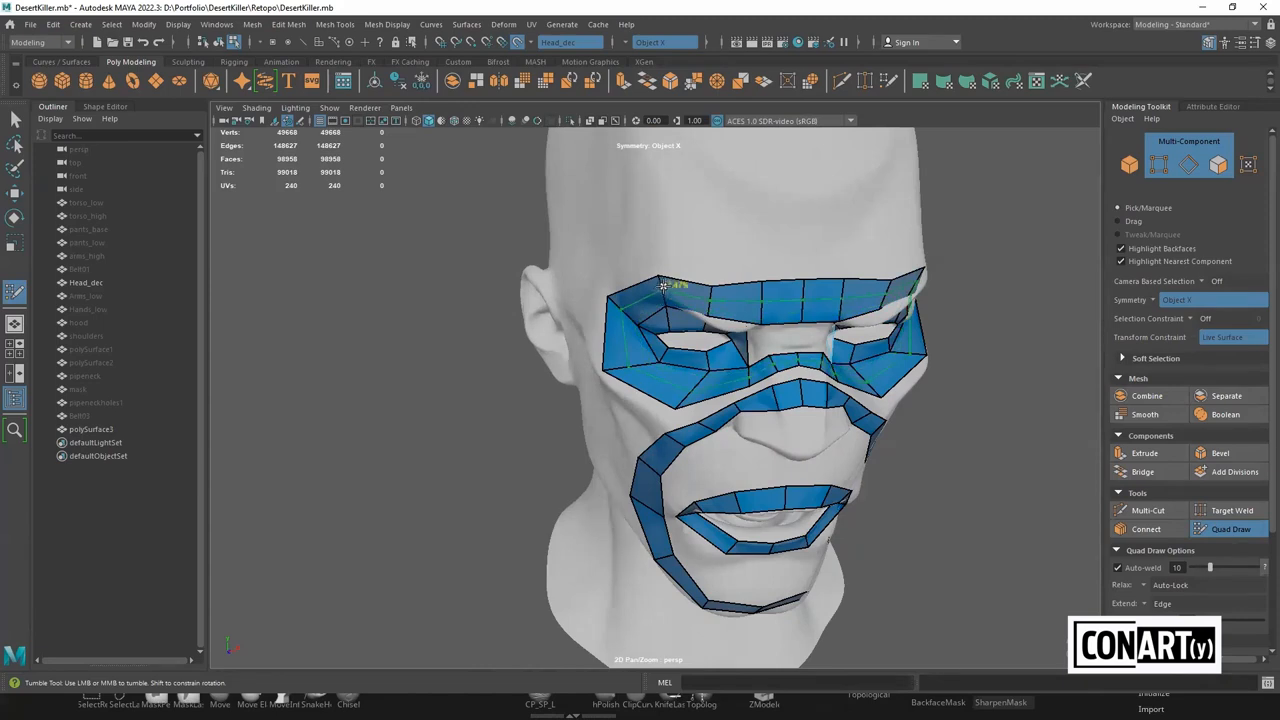
# Rework the quads between the inner eye corner and the brow, deleting misplaced faces and filling the upper eyelid gap again
pyautogui.keyDown('alt'); pyautogui.moveTo(663, 287); pyautogui.dragTo(775, 273); pyautogui.keyUp('alt')
pyautogui.keyDown('shift'); pyautogui.click(762, 291); pyautogui.keyUp('shift')
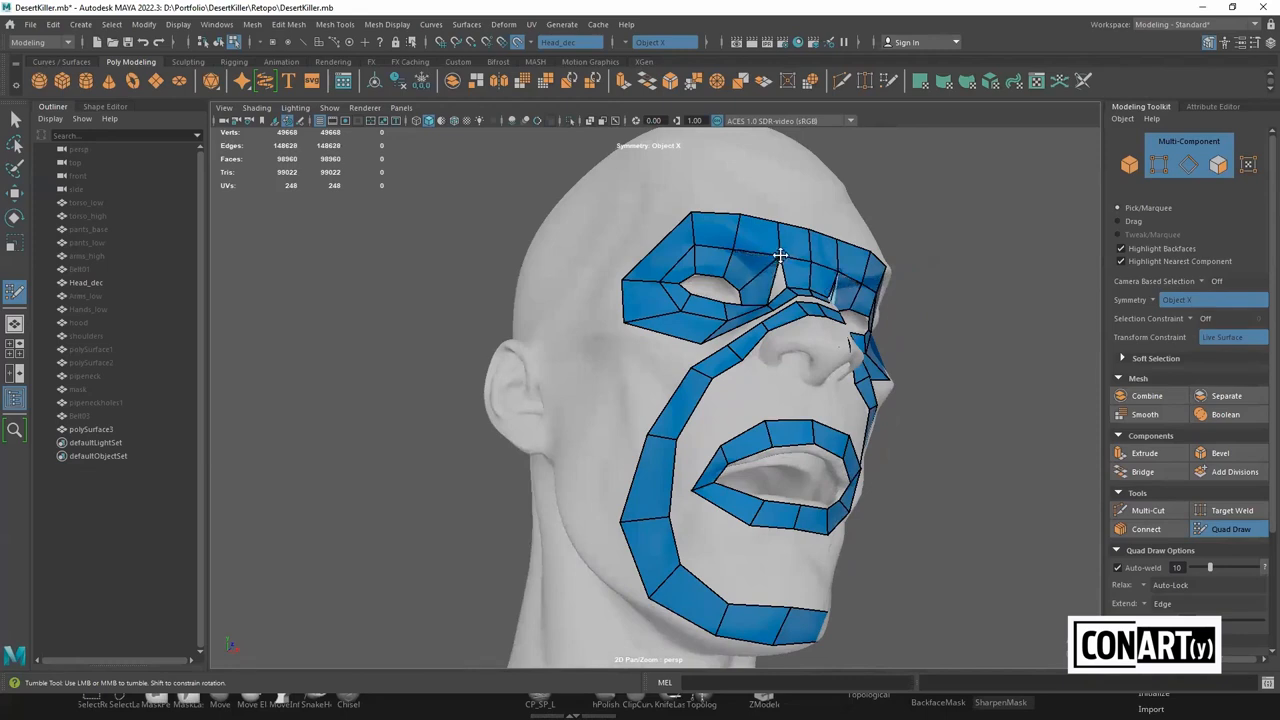
pyautogui.moveTo(772, 260)
pyautogui.keyDown('alt'); pyautogui.mouseDown()
pyautogui.moveTo(789, 327)
pyautogui.moveTo(780, 289)
pyautogui.moveTo(764, 284)
pyautogui.mouseUp(); pyautogui.keyUp('alt')
pyautogui.keyDown('ctrl'); pyautogui.keyDown('shift'); pyautogui.click(768, 316); pyautogui.keyUp('shift'); pyautogui.keyUp('ctrl')
pyautogui.keyDown('ctrl'); pyautogui.keyDown('shift'); pyautogui.click(764, 284); pyautogui.keyUp('shift'); pyautogui.keyUp('ctrl')
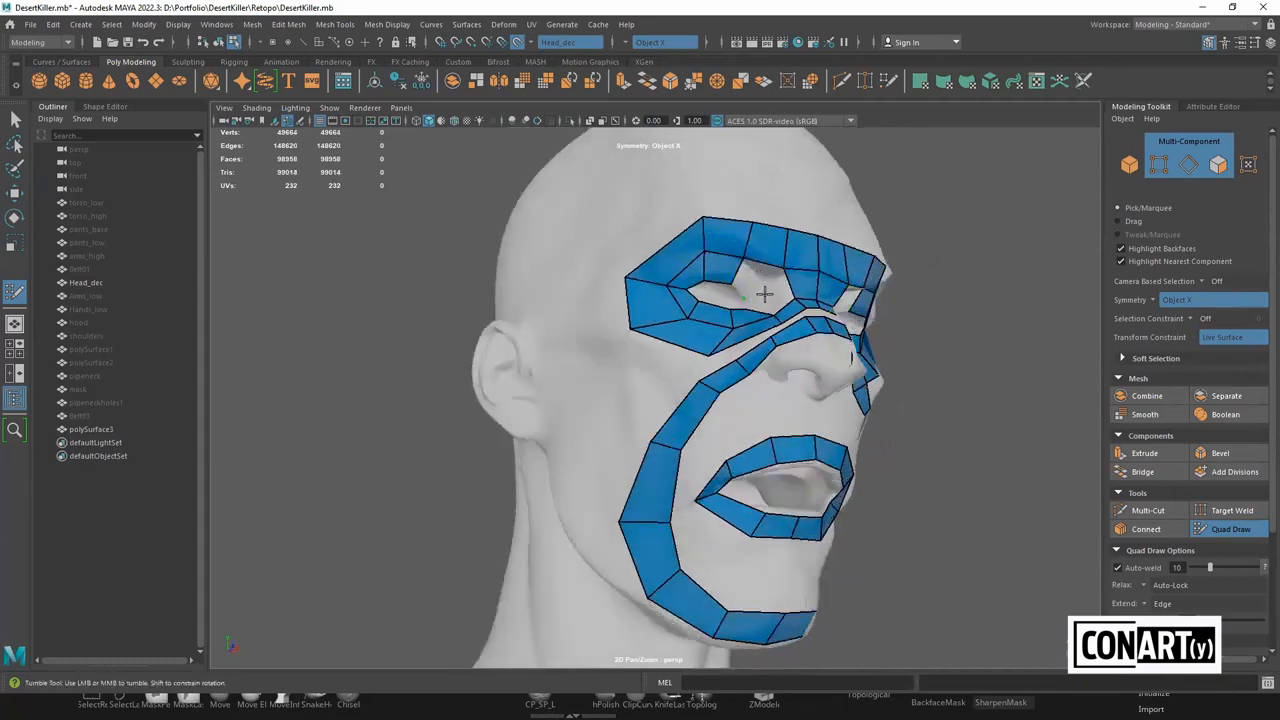
pyautogui.moveTo(764, 296)
pyautogui.keyDown('alt'); pyautogui.mouseDown()
pyautogui.moveTo(760, 309)
pyautogui.moveTo(808, 292)
pyautogui.moveTo(763, 310)
pyautogui.moveTo(783, 295)
pyautogui.mouseUp(); pyautogui.keyUp('alt')
pyautogui.keyDown('shift'); pyautogui.click(760, 311); pyautogui.keyUp('shift')
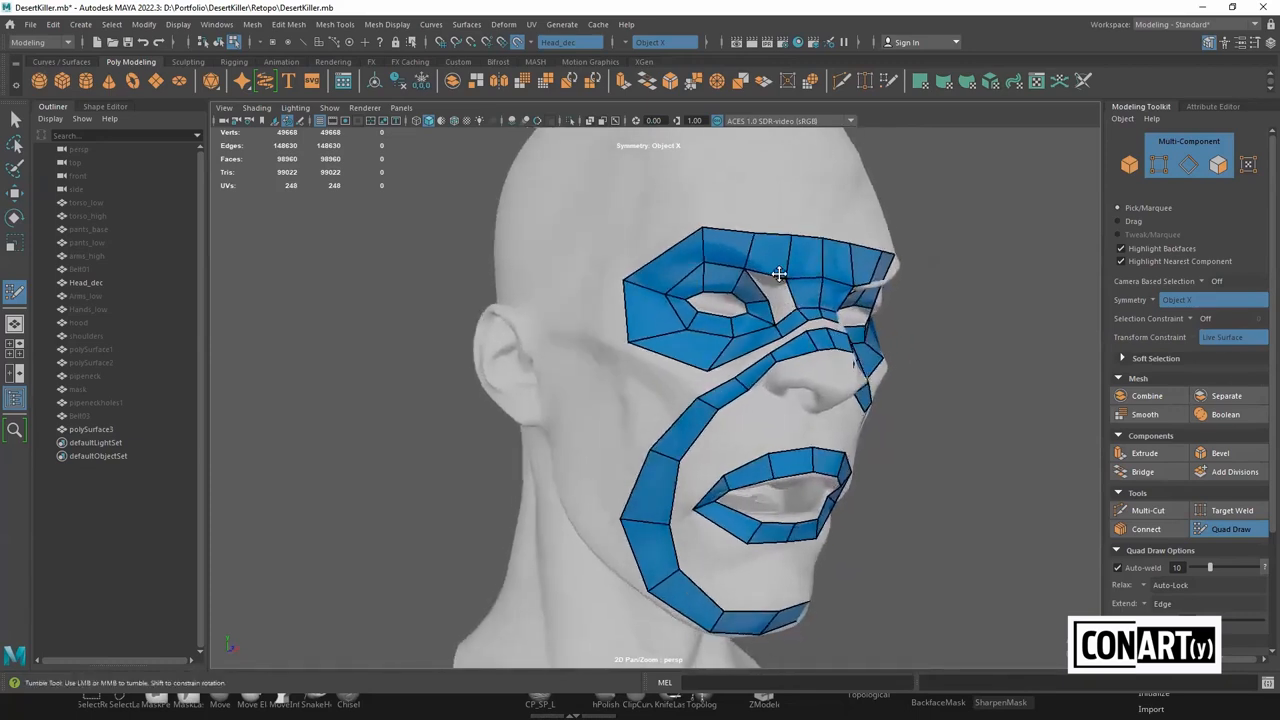
# Delete the brow quads near the centreline and redraw them as a strip across the lower forehead
pyautogui.keyDown('ctrl'); pyautogui.keyDown('shift'); pyautogui.click(783, 268); pyautogui.keyUp('shift'); pyautogui.keyUp('ctrl')
pyautogui.keyDown('ctrl'); pyautogui.keyDown('shift'); pyautogui.click(808, 266); pyautogui.keyUp('shift'); pyautogui.keyUp('ctrl')
pyautogui.keyDown('alt'); pyautogui.moveTo(786, 271); pyautogui.dragTo(775, 270); pyautogui.keyUp('alt')
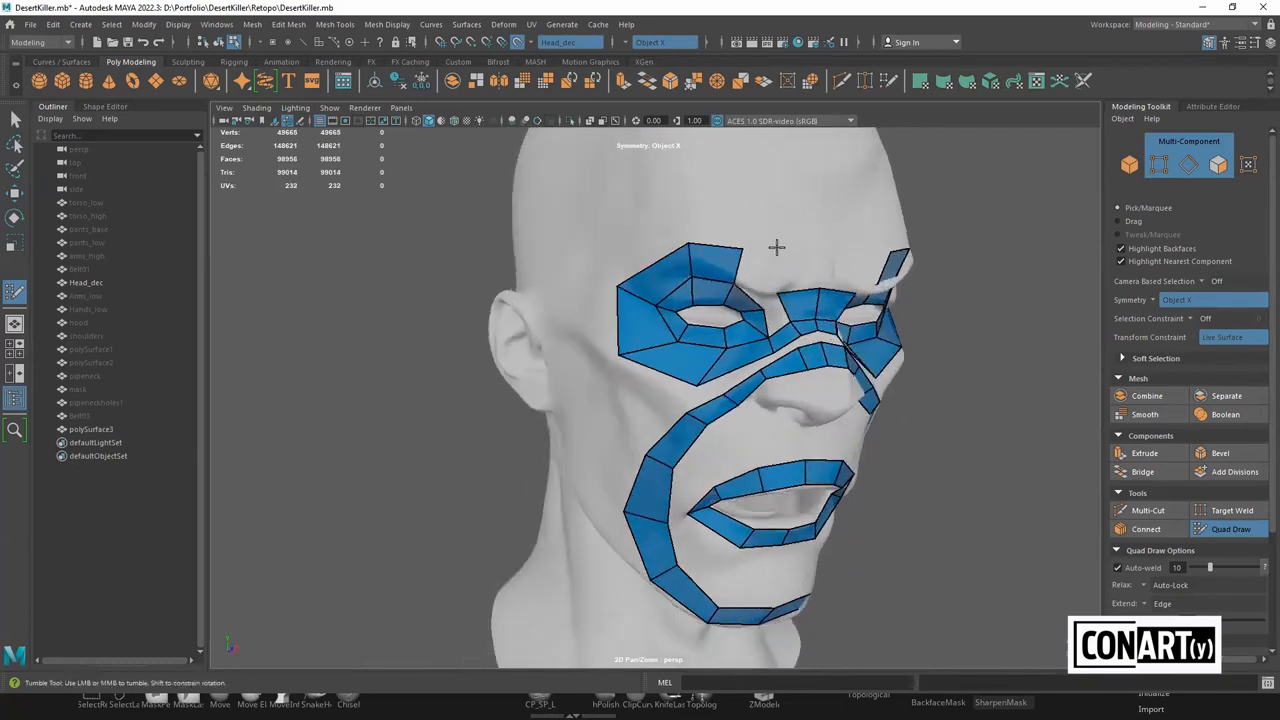
pyautogui.keyDown('shift'); pyautogui.click(762, 270); pyautogui.keyUp('shift')
pyautogui.hotkey('ctrl', 'z')
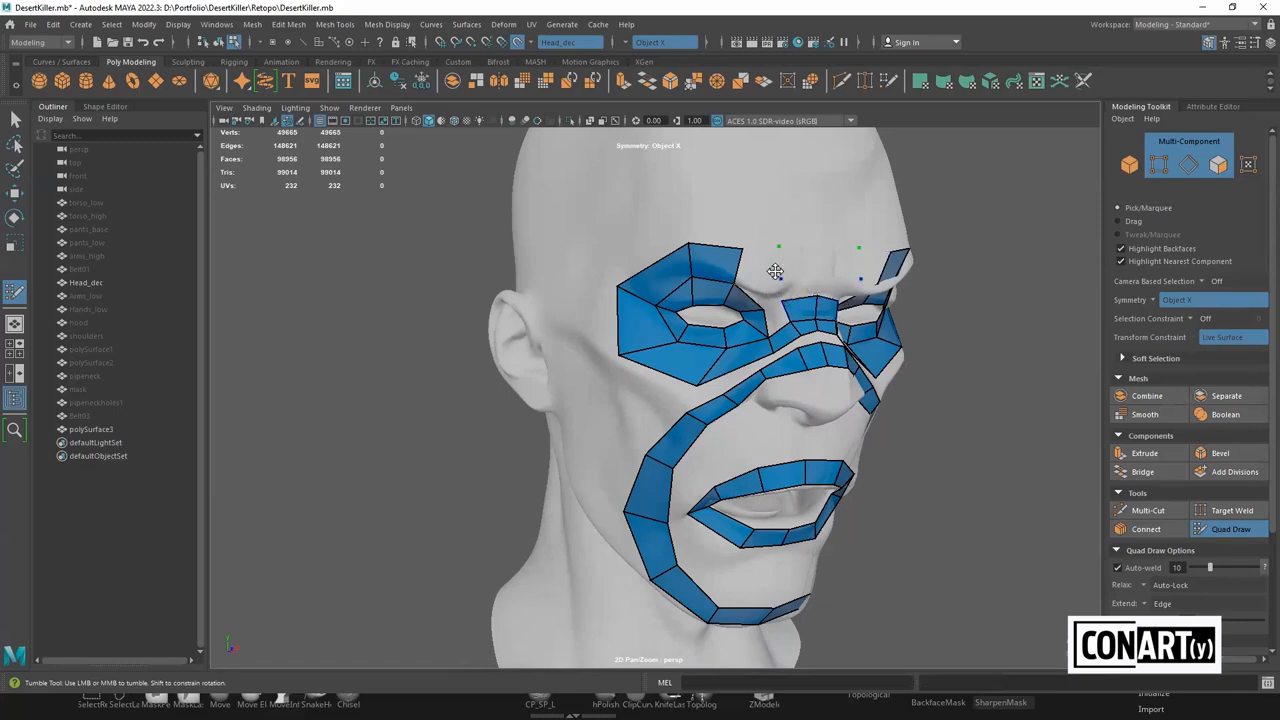
pyautogui.keyDown('alt'); pyautogui.moveTo(755, 252); pyautogui.dragTo(740, 228); pyautogui.keyUp('alt')
pyautogui.keyDown('shift'); pyautogui.click(740, 231); pyautogui.keyUp('shift')
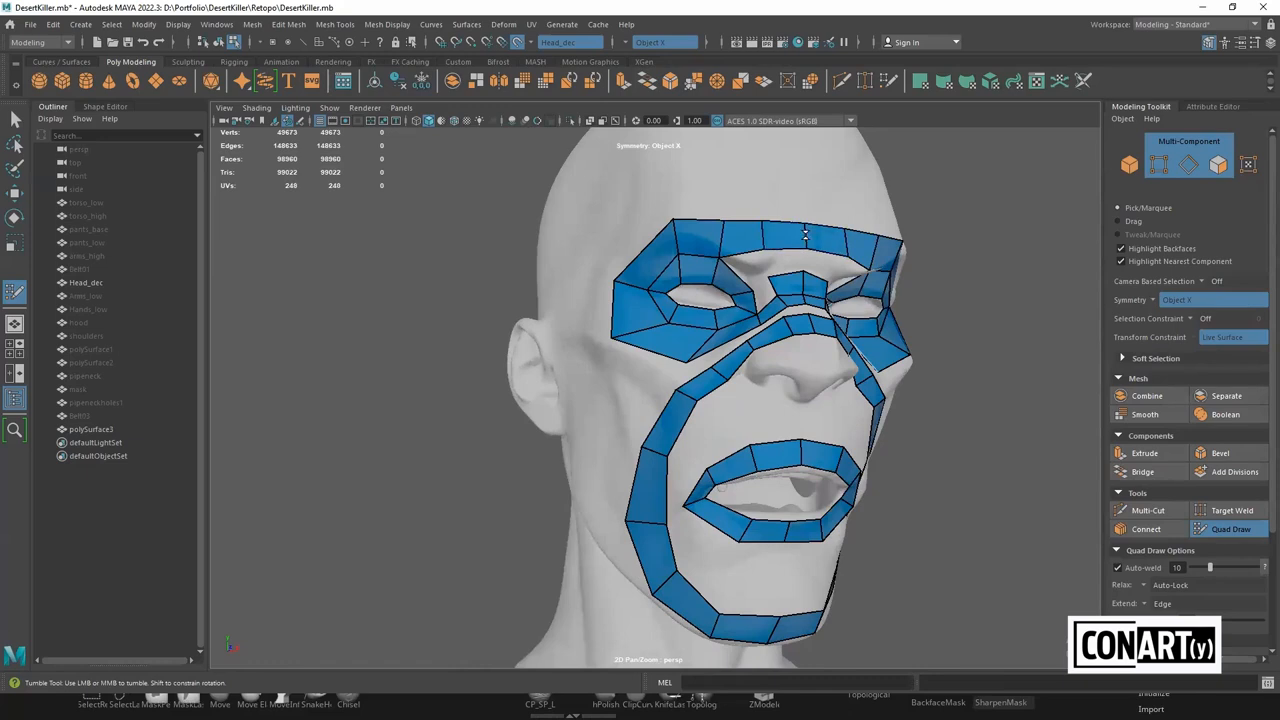
# Fill the gap between the brow strip, the inner eye corner and the nose bridge with quads
pyautogui.keyDown('alt'); pyautogui.moveTo(792, 255); pyautogui.dragTo(790, 300); pyautogui.keyUp('alt')
pyautogui.keyDown('shift'); pyautogui.click(782, 276); pyautogui.keyUp('shift')
pyautogui.keyDown('shift'); pyautogui.click(772, 285); pyautogui.keyUp('shift')
pyautogui.keyDown('shift'); pyautogui.click(789, 294); pyautogui.keyUp('shift')
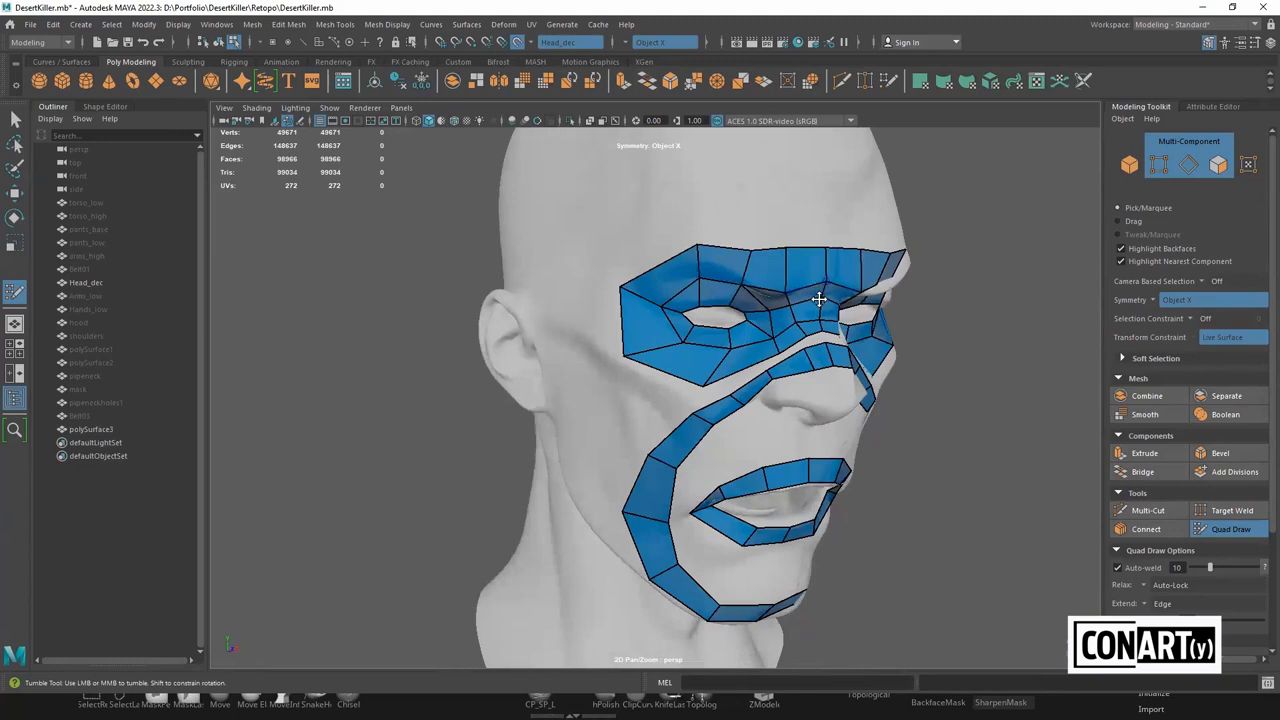
pyautogui.moveTo(777, 291)
pyautogui.keyDown('alt'); pyautogui.mouseDown()
pyautogui.moveTo(794, 263)
pyautogui.moveTo(740, 223)
pyautogui.moveTo(738, 240)
pyautogui.mouseUp(); pyautogui.keyUp('alt')
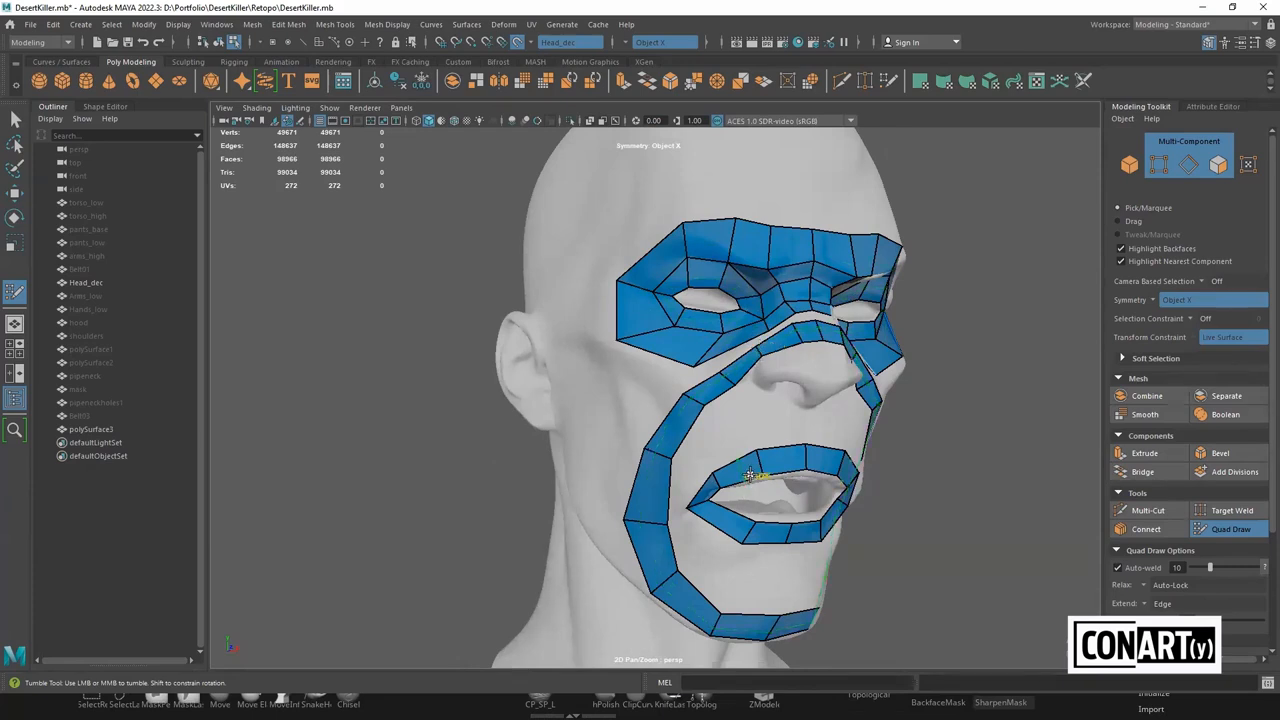
# Draw a strip of quads from the mouth loop's outer jaw corner back along the jawline towards the ear
pyautogui.keyDown('alt'); pyautogui.moveTo(746, 461); pyautogui.dragTo(651, 506); pyautogui.keyUp('alt')
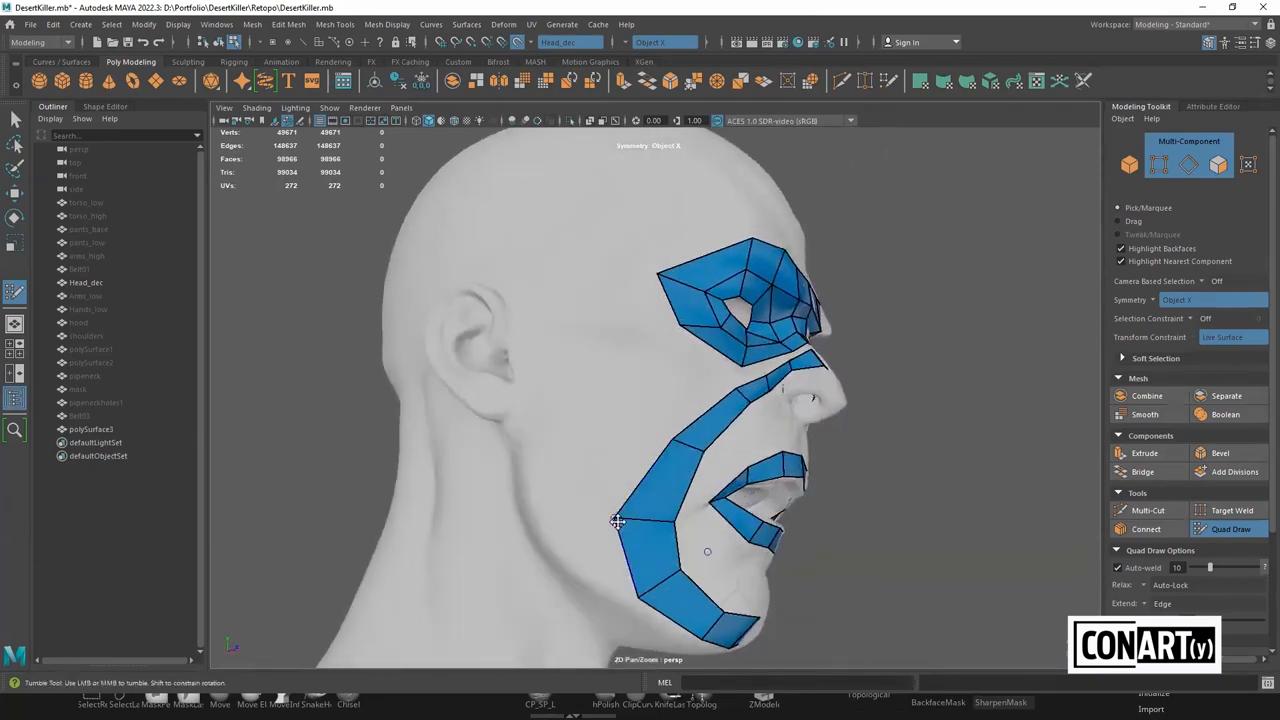
pyautogui.keyDown('alt'); pyautogui.moveTo(552, 531); pyautogui.dragTo(561, 537); pyautogui.keyUp('alt')
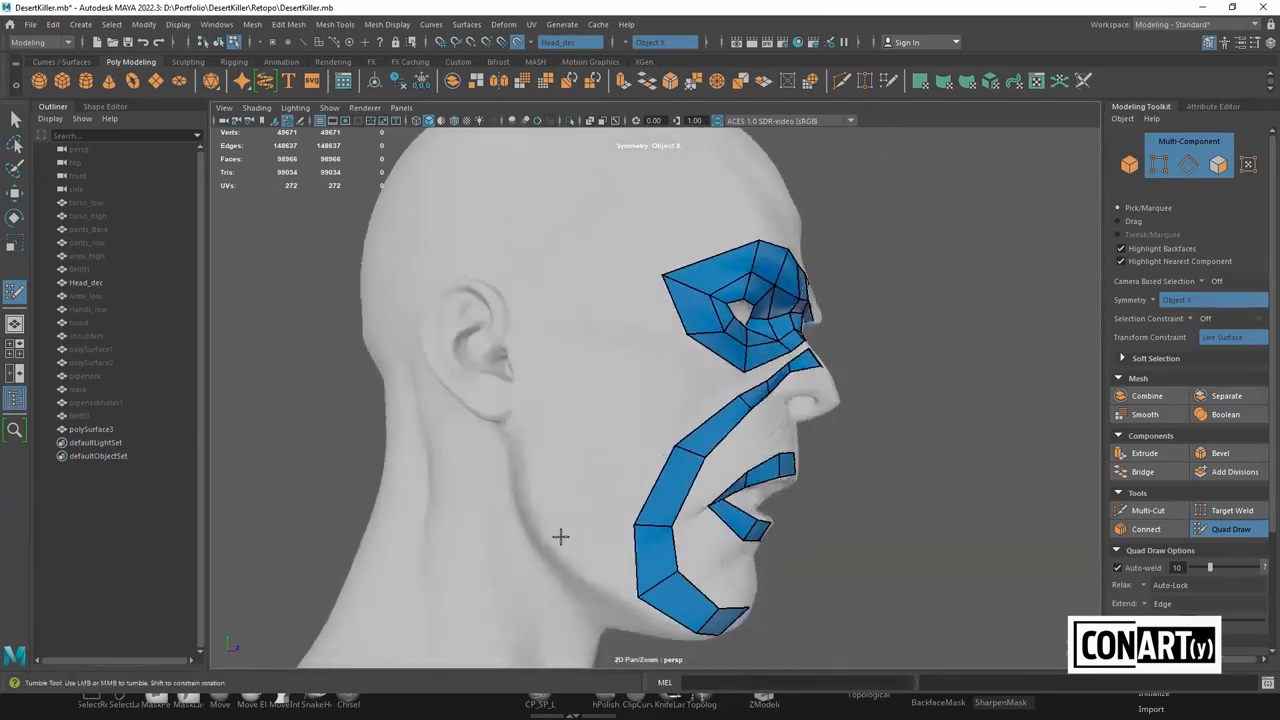
pyautogui.click(597, 521)
pyautogui.keyDown('shift'); pyautogui.click(606, 555); pyautogui.keyUp('shift')
pyautogui.click(574, 487)
pyautogui.keyDown('shift'); pyautogui.click(564, 523); pyautogui.keyUp('shift')
pyautogui.click(529, 467)
pyautogui.click(565, 438)
pyautogui.keyDown('shift'); pyautogui.click(549, 475); pyautogui.keyUp('shift')
# Continue the jaw strip with quads straight up in front of the ear to the temple, adjusting its edge vertices
pyautogui.moveTo(530, 466)
pyautogui.mouseDown()
pyautogui.moveTo(528, 453)
pyautogui.moveTo(563, 443)
pyautogui.moveTo(524, 447)
pyautogui.mouseUp()
pyautogui.click(527, 374)
pyautogui.click(572, 370)
pyautogui.keyDown('shift'); pyautogui.click(549, 406); pyautogui.keyUp('shift')
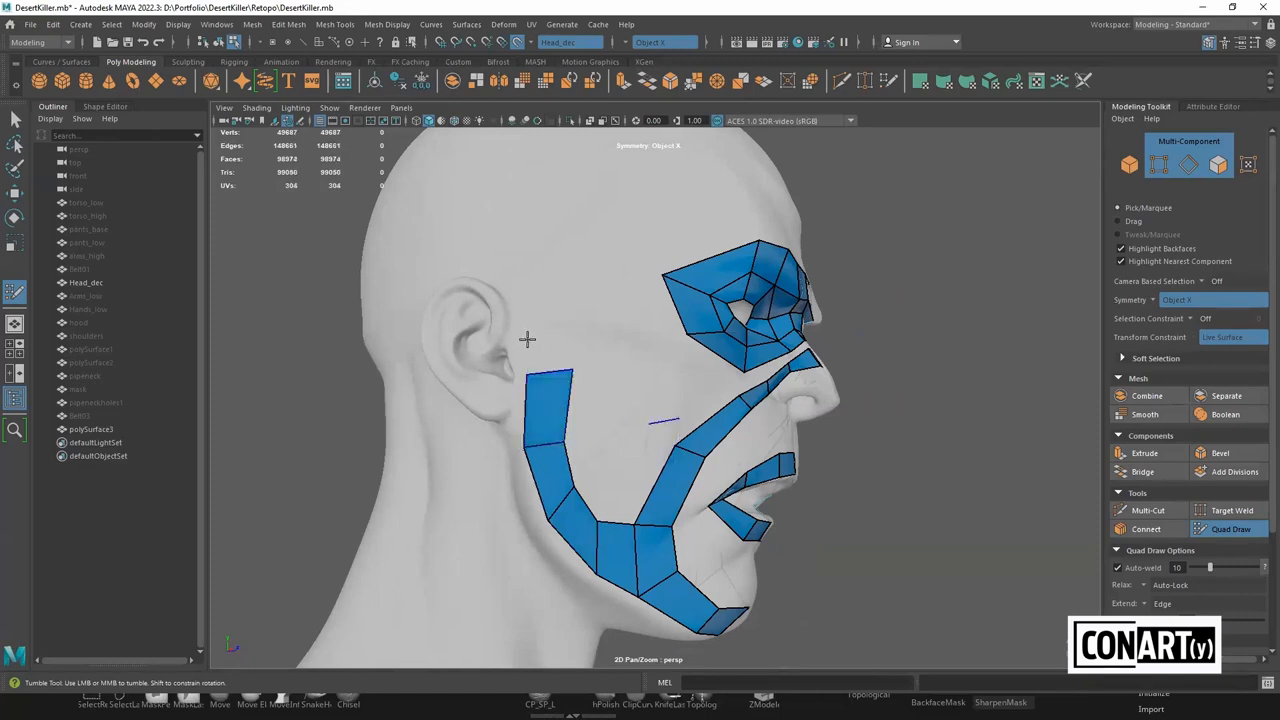
pyautogui.click(533, 317)
pyautogui.click(577, 319)
pyautogui.keyDown('shift'); pyautogui.click(549, 346); pyautogui.keyUp('shift')
pyautogui.moveTo(533, 317); pyautogui.dragTo(578, 316)
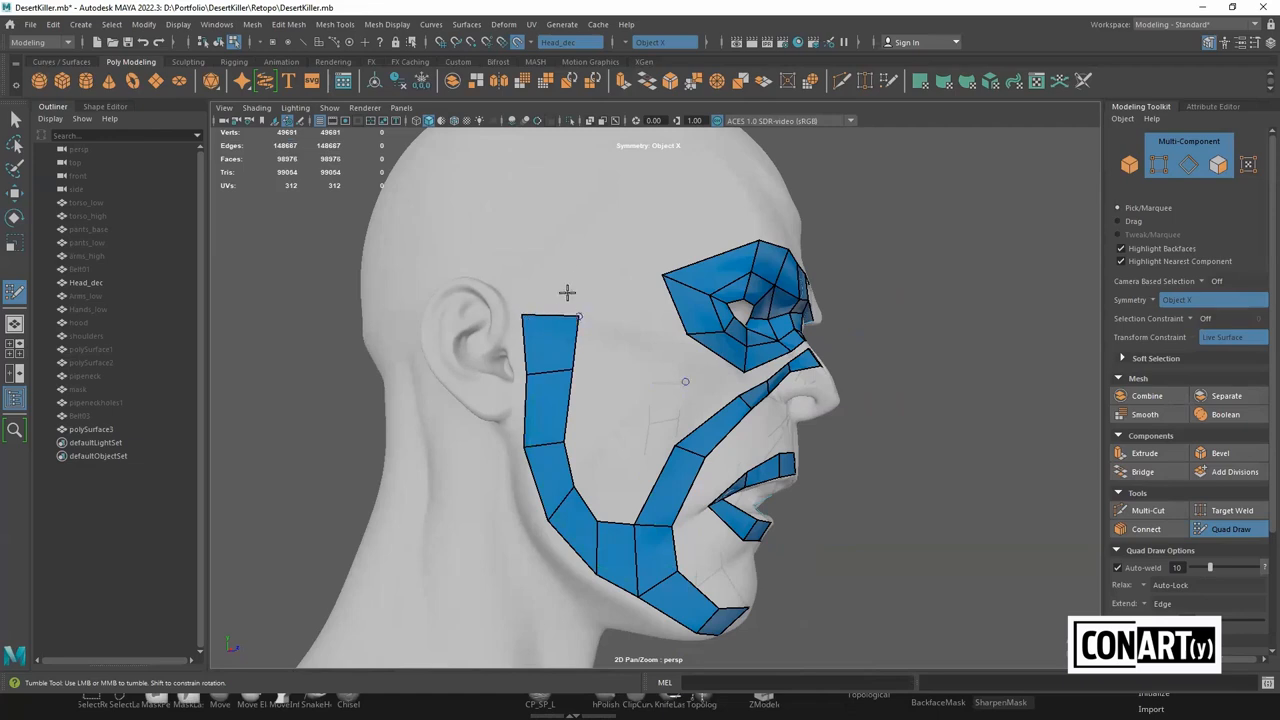
pyautogui.click(518, 250)
pyautogui.keyDown('shift'); pyautogui.click(550, 284); pyautogui.keyUp('shift')
# Extend the strip in front of the ear with quads up the side of the skull
pyautogui.keyDown('alt'); pyautogui.moveTo(568, 249); pyautogui.dragTo(577, 240); pyautogui.keyUp('alt')
pyautogui.keyDown('alt'); pyautogui.moveTo(692, 231); pyautogui.dragTo(700, 454, button='middle'); pyautogui.keyUp('alt')
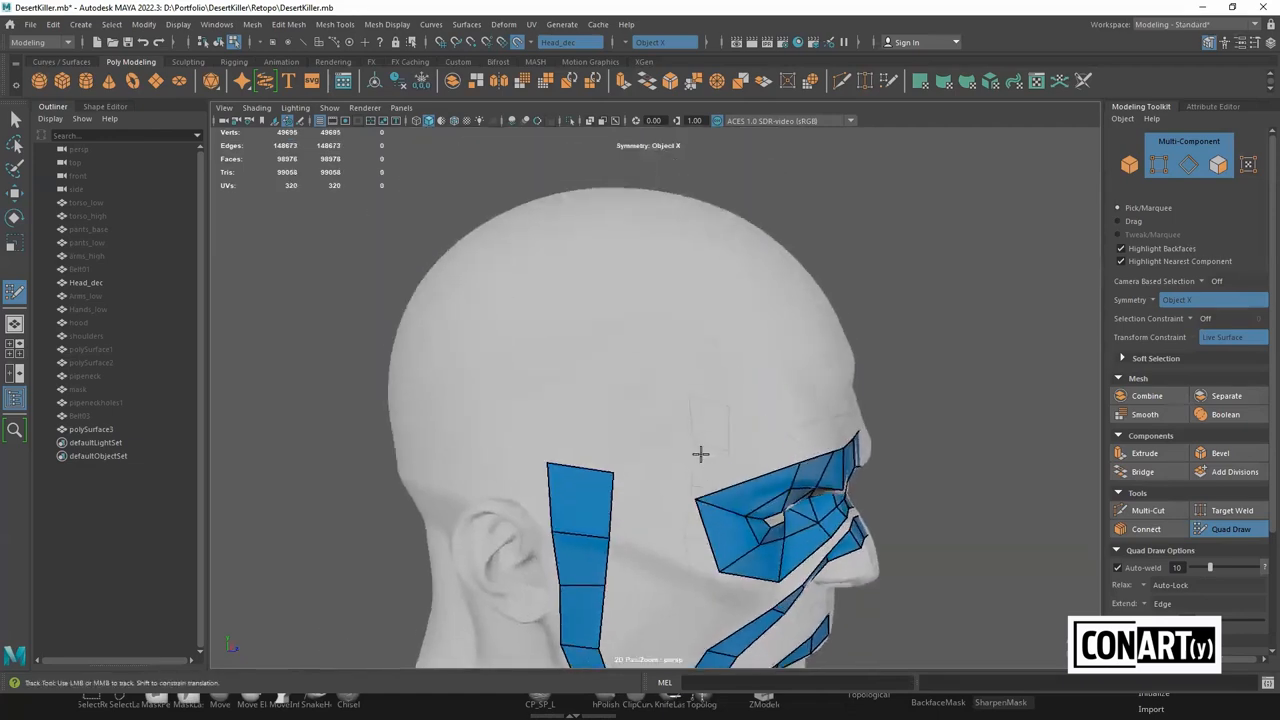
pyautogui.click(550, 371)
pyautogui.keyDown('shift'); pyautogui.click(588, 420); pyautogui.keyUp('shift')
pyautogui.keyDown('shift'); pyautogui.click(587, 318); pyautogui.keyUp('shift')
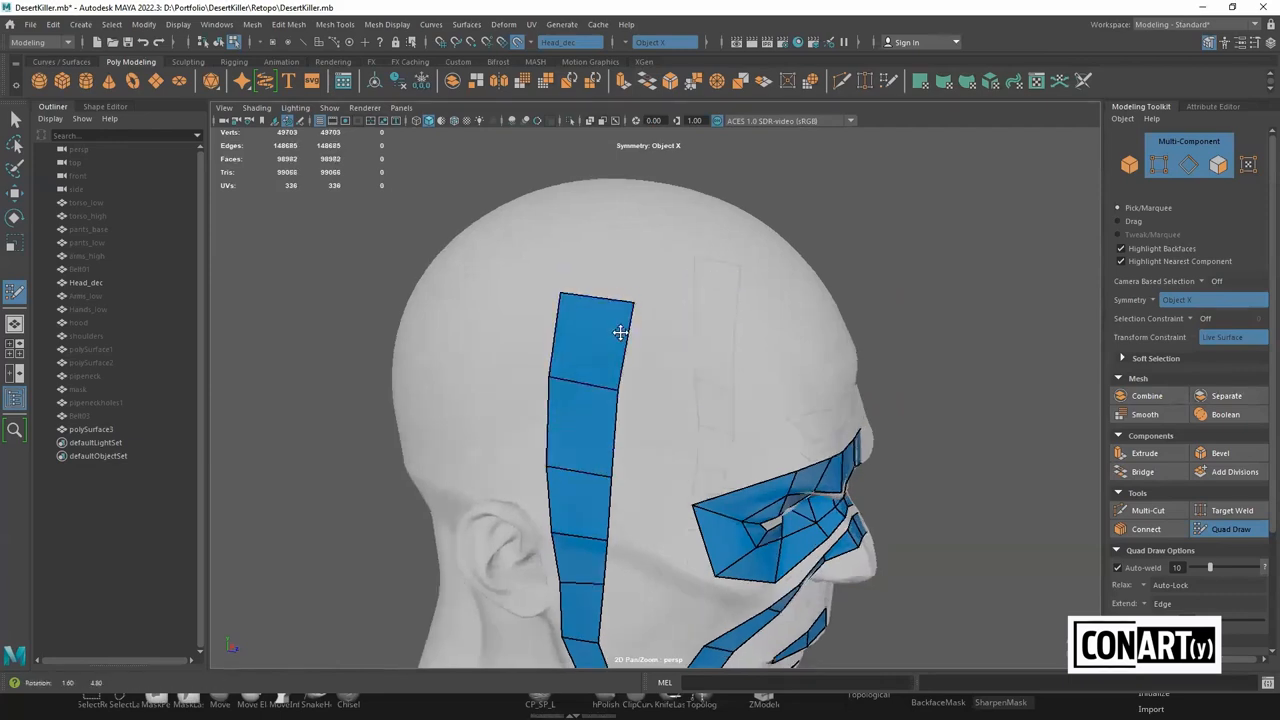
# Carry the side strip over the top of the skull to the centreline and even out its front edge
pyautogui.keyDown('alt'); pyautogui.moveTo(623, 334); pyautogui.dragTo(657, 277); pyautogui.keyUp('alt')
pyautogui.keyDown('shift'); pyautogui.click(588, 278); pyautogui.keyUp('shift')
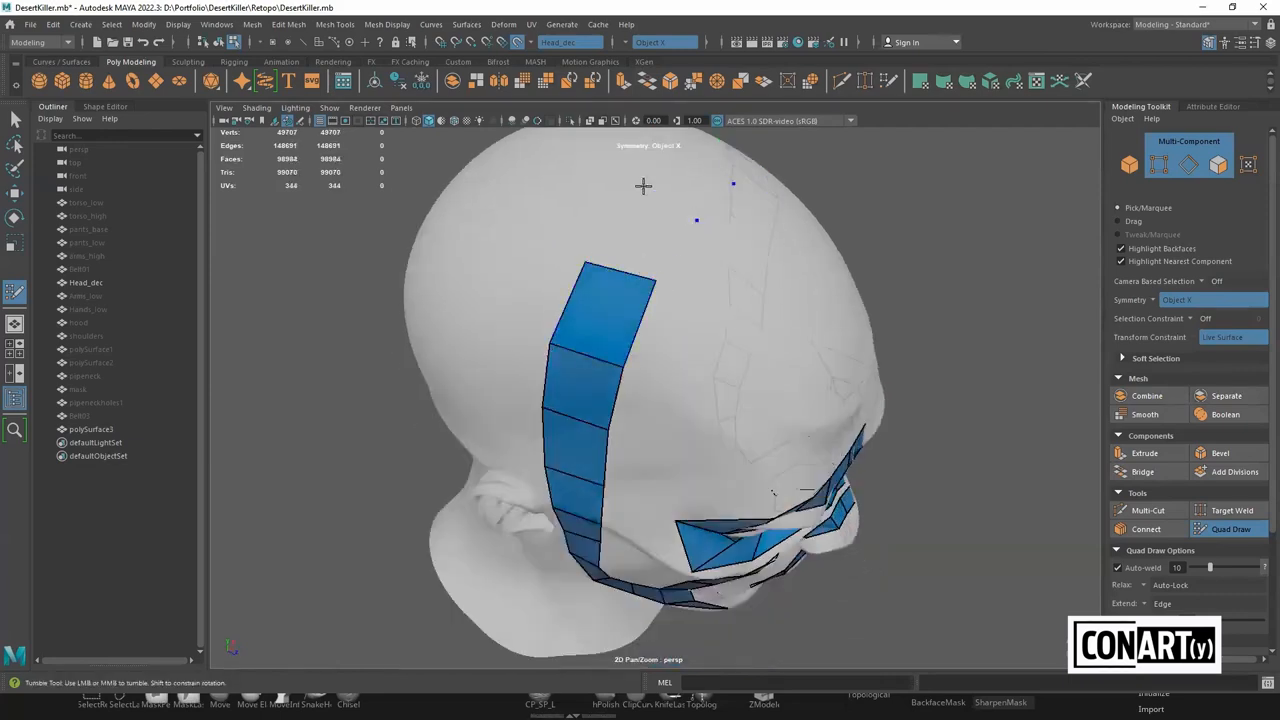
pyautogui.keyDown('shift'); pyautogui.click(660, 222); pyautogui.keyUp('shift')
pyautogui.moveTo(663, 223)
pyautogui.keyDown('alt'); pyautogui.mouseDown()
pyautogui.moveTo(657, 257)
pyautogui.moveTo(670, 268)
pyautogui.moveTo(686, 214)
pyautogui.moveTo(672, 207)
pyautogui.mouseUp(); pyautogui.keyUp('alt')
pyautogui.click(691, 234)
pyautogui.keyDown('shift'); pyautogui.click(722, 236); pyautogui.keyUp('shift')
pyautogui.keyDown('shift'); pyautogui.click(694, 256); pyautogui.keyUp('shift')
pyautogui.moveTo(638, 259)
pyautogui.keyDown('shift'); pyautogui.mouseDown()
pyautogui.moveTo(694, 314)
pyautogui.moveTo(626, 334)
pyautogui.moveTo(629, 352)
pyautogui.mouseUp(); pyautogui.keyUp('shift')
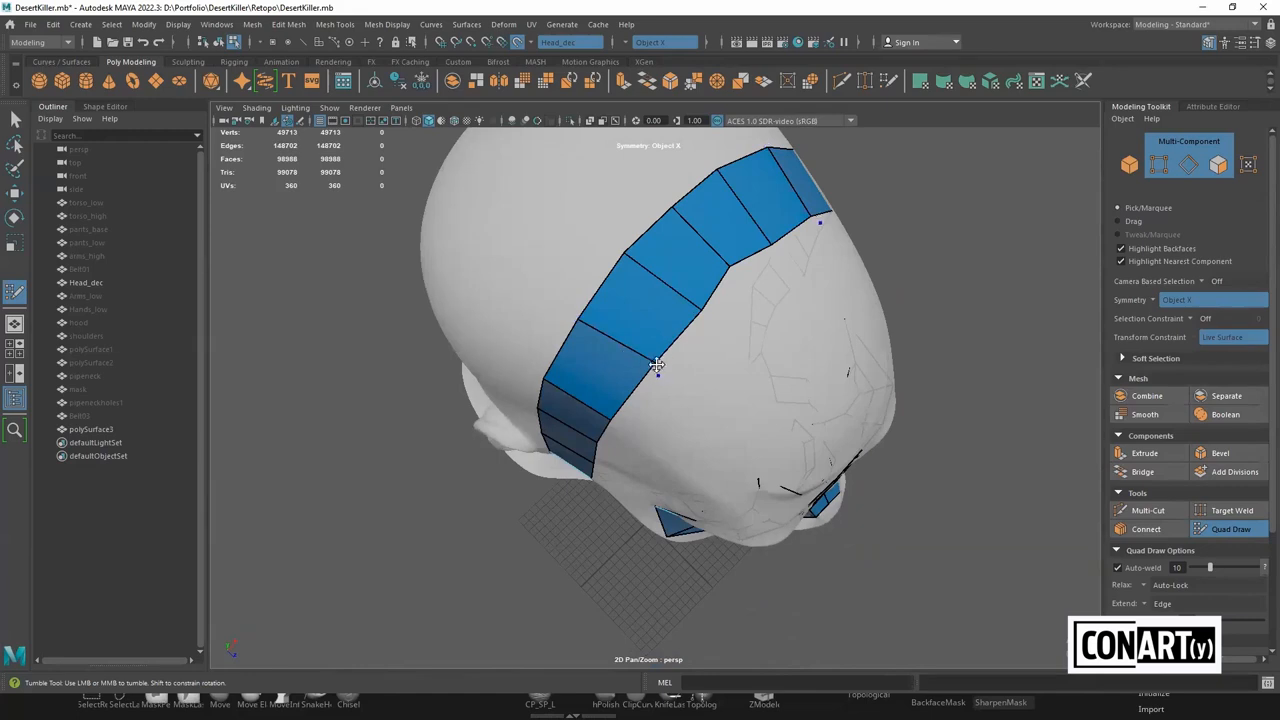
pyautogui.moveTo(695, 311)
pyautogui.keyDown('shift'); pyautogui.mouseDown()
pyautogui.moveTo(623, 266)
pyautogui.moveTo(686, 314)
pyautogui.moveTo(707, 282)
pyautogui.moveTo(694, 237)
pyautogui.moveTo(720, 274)
pyautogui.mouseUp(); pyautogui.keyUp('shift')
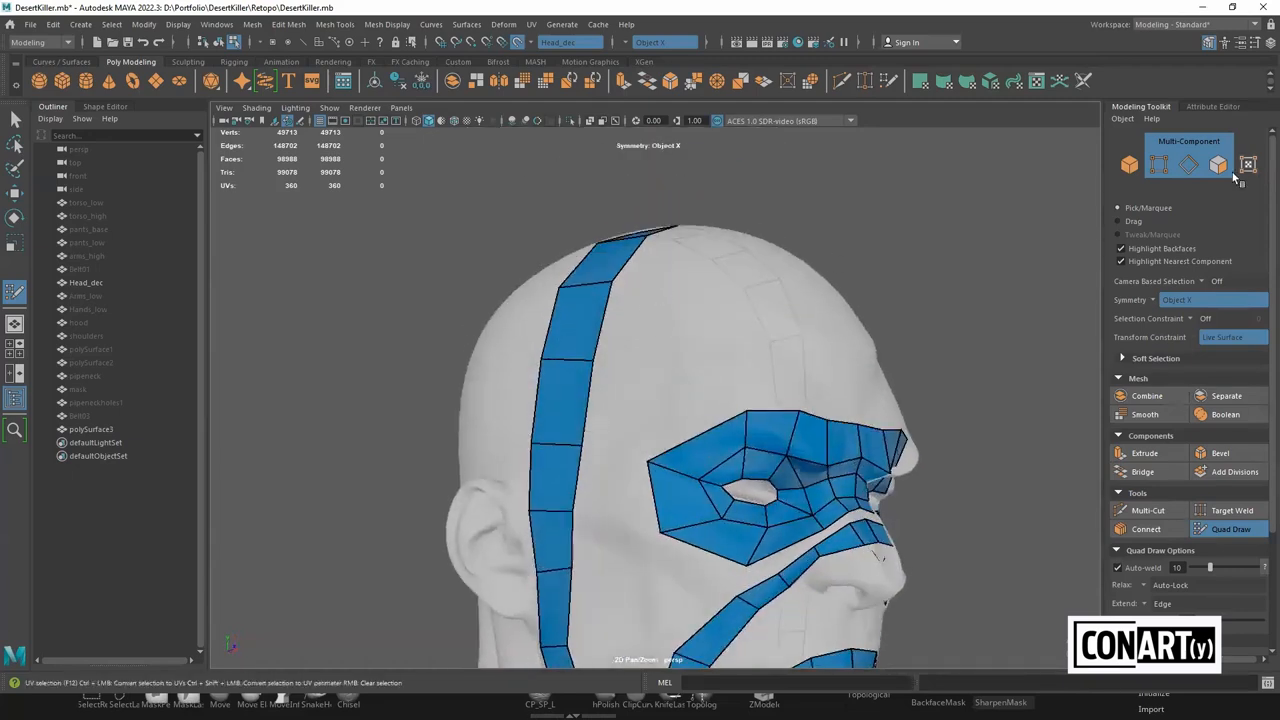
# Examine the quad loops around the face and skull from three-quarter and front views
pyautogui.keyDown('alt'); pyautogui.moveTo(773, 419); pyautogui.dragTo(794, 252); pyautogui.keyUp('alt')
pyautogui.keyDown('alt'); pyautogui.moveTo(729, 355); pyautogui.dragTo(763, 286, button='middle'); pyautogui.keyUp('alt')
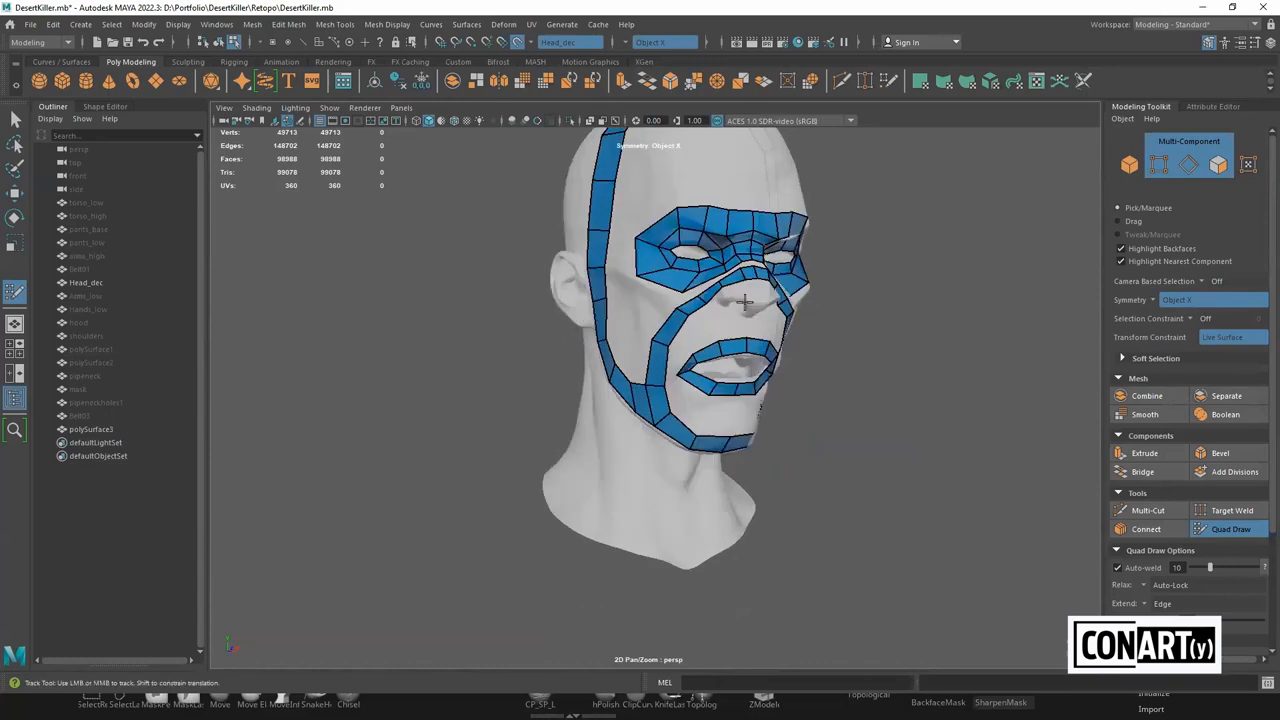
pyautogui.scroll(4, 766, 321)
pyautogui.keyDown('alt'); pyautogui.moveTo(769, 286); pyautogui.dragTo(690, 300); pyautogui.keyUp('alt')
pyautogui.keyDown('alt'); pyautogui.moveTo(775, 320); pyautogui.dragTo(790, 389, button='middle'); pyautogui.keyUp('alt')
pyautogui.keyDown('alt'); pyautogui.moveTo(790, 388); pyautogui.dragTo(760, 388); pyautogui.keyUp('alt')
pyautogui.scroll(-5, 815, 380)
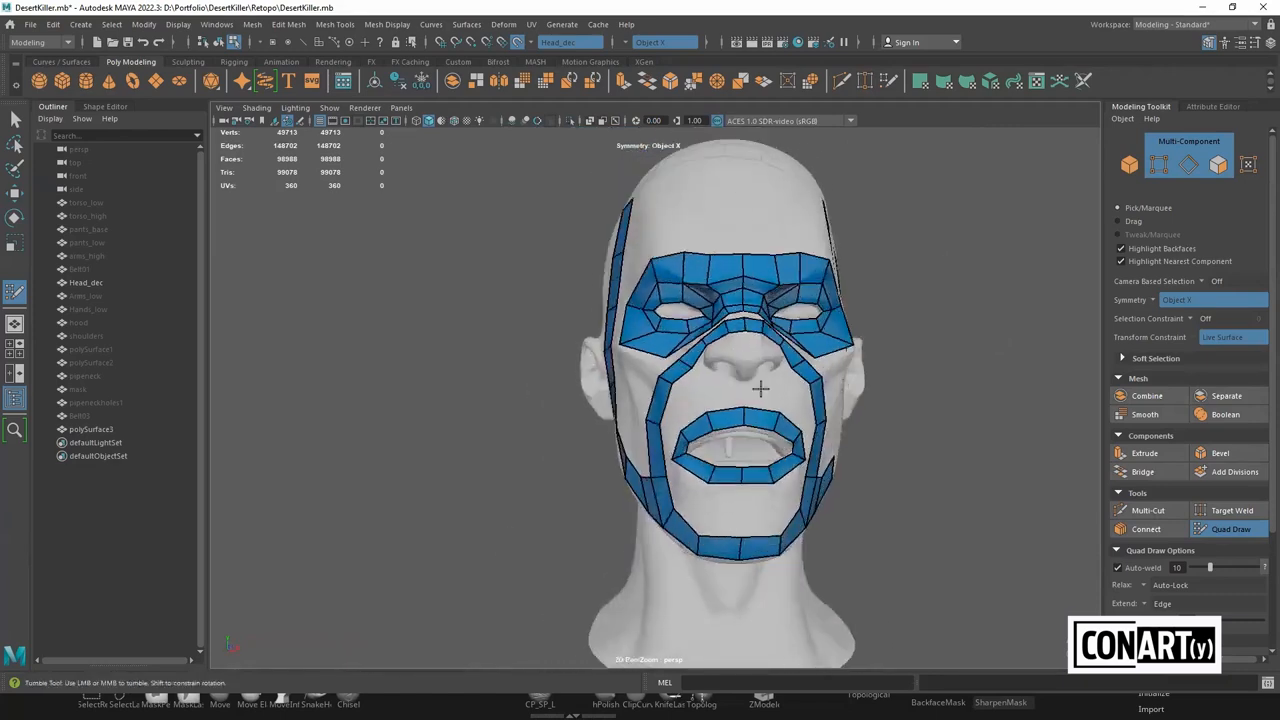
# Draw symmetrical quads from the underside of the nose tip down the strip between the nostrils
pyautogui.scroll(6, 775, 351)
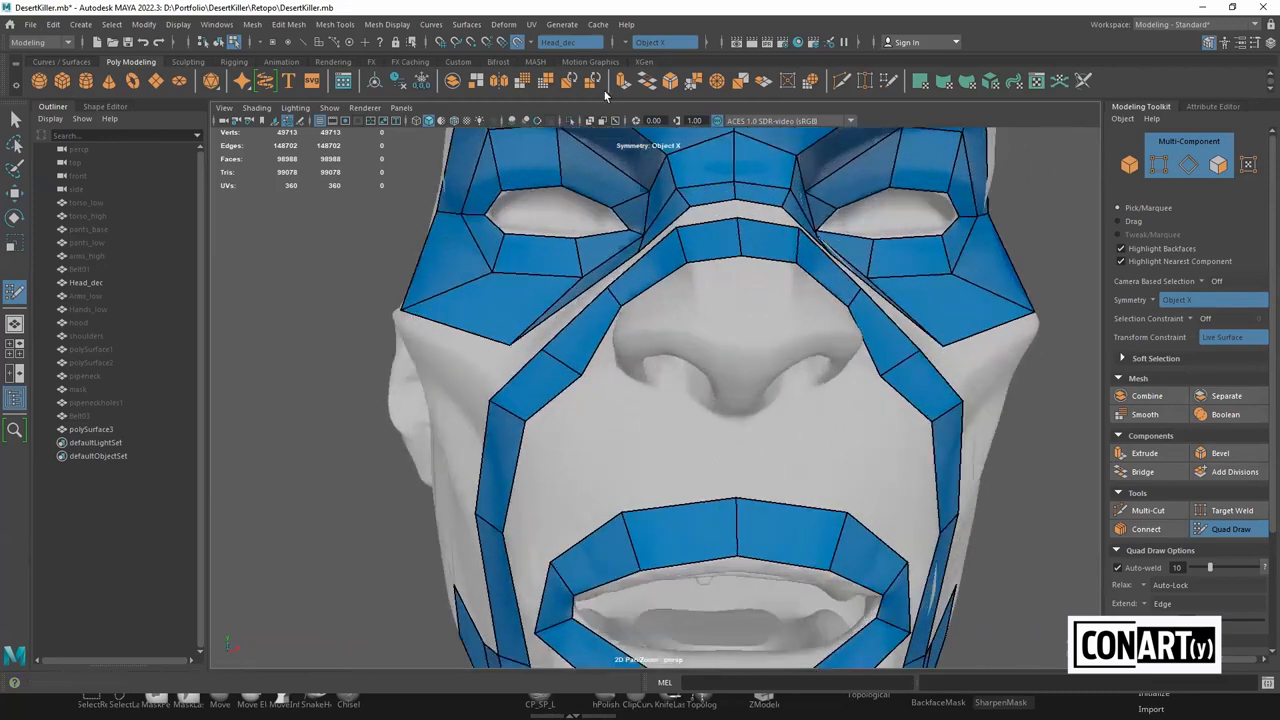
pyautogui.keyDown('alt'); pyautogui.moveTo(722, 228); pyautogui.dragTo(721, 231); pyautogui.keyUp('alt')
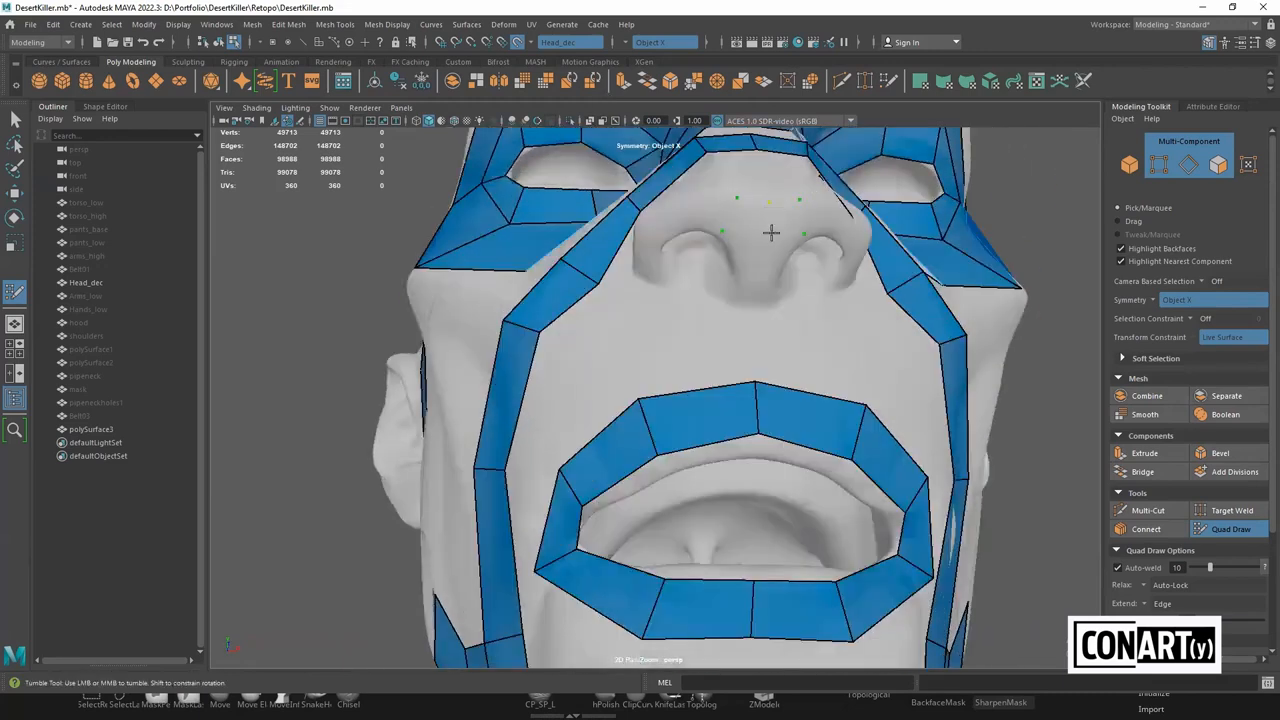
pyautogui.keyDown('shift'); pyautogui.click(755, 240); pyautogui.keyUp('shift')
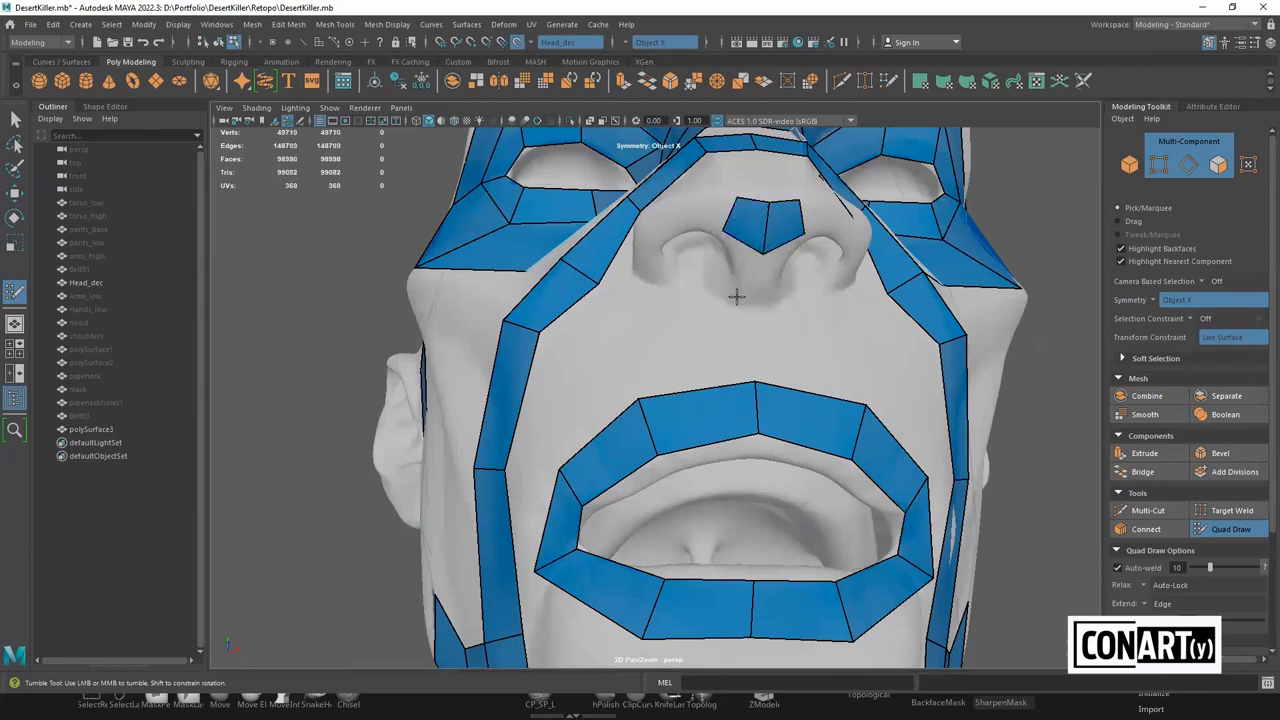
pyautogui.hotkey('ctrl', 'z')
pyautogui.keyDown('shift'); pyautogui.click(750, 275); pyautogui.keyUp('shift')
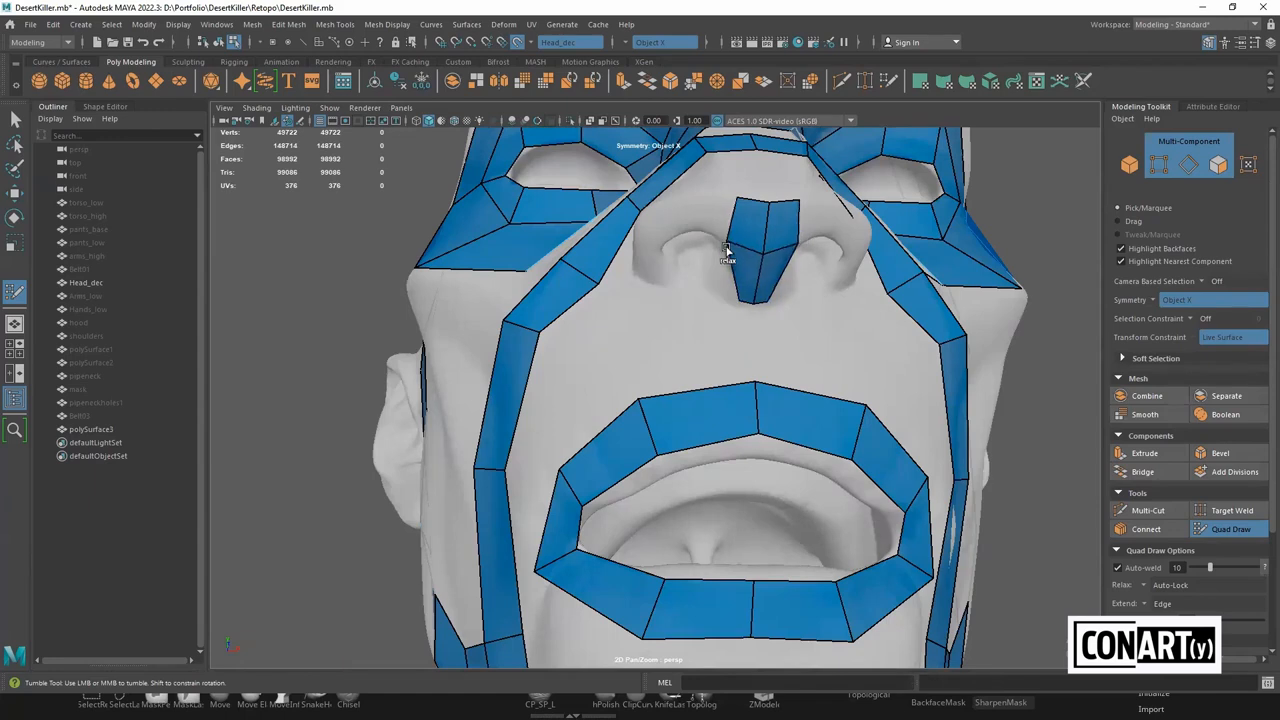
# Draw a ring of quads around the nostril opening, from the nose tip around the wing to the nostril divider
pyautogui.keyDown('alt'); pyautogui.moveTo(754, 251); pyautogui.dragTo(784, 307); pyautogui.keyUp('alt')
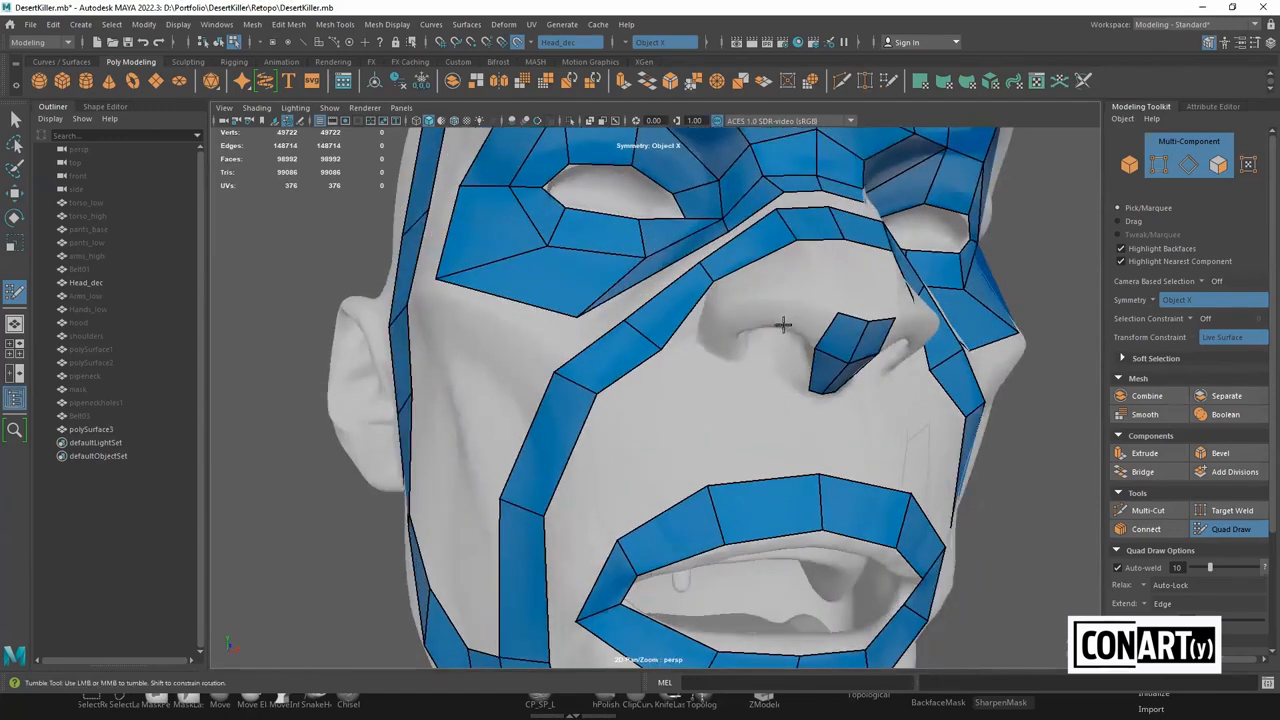
pyautogui.keyDown('shift'); pyautogui.click(770, 317); pyautogui.keyUp('shift')
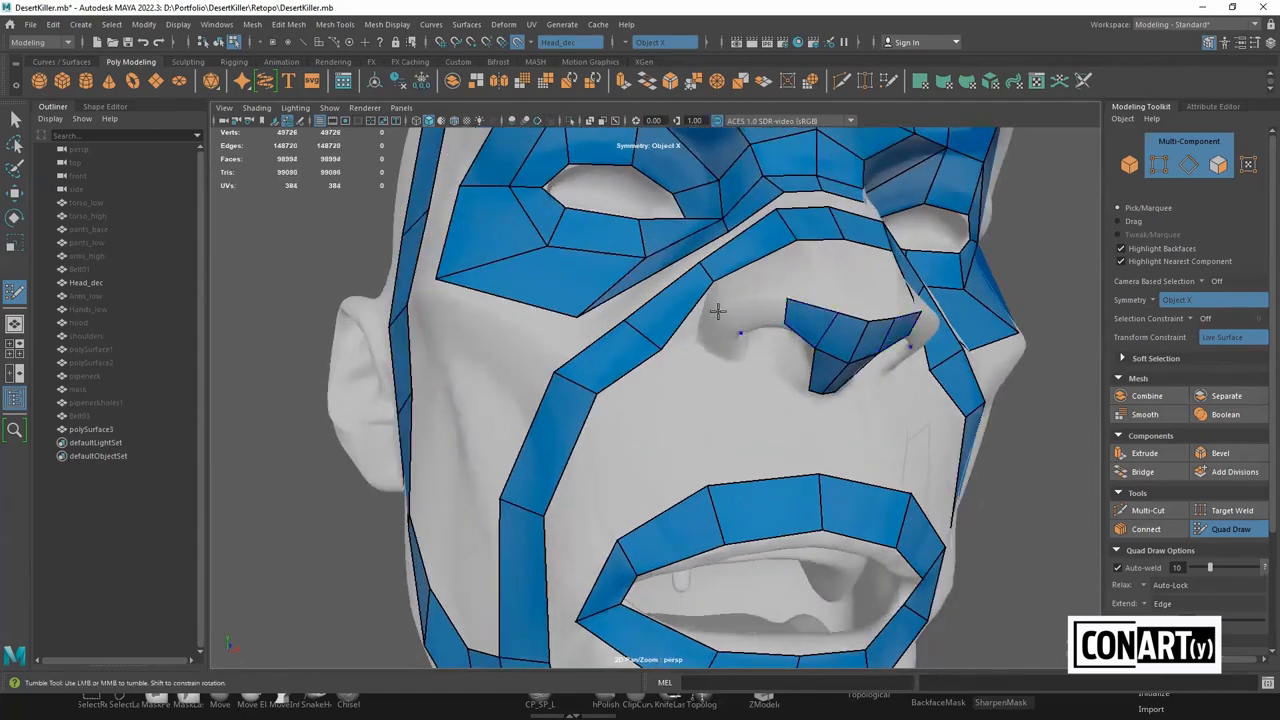
pyautogui.keyDown('shift'); pyautogui.click(738, 330); pyautogui.keyUp('shift')
pyautogui.moveTo(746, 295)
pyautogui.keyDown('alt'); pyautogui.mouseDown()
pyautogui.moveTo(751, 222)
pyautogui.moveTo(800, 412)
pyautogui.moveTo(770, 302)
pyautogui.moveTo(806, 314)
pyautogui.moveTo(873, 304)
pyautogui.moveTo(876, 327)
pyautogui.mouseUp(); pyautogui.keyUp('alt')
pyautogui.keyDown('shift'); pyautogui.click(737, 208); pyautogui.keyUp('shift')
pyautogui.keyDown('shift'); pyautogui.click(757, 330); pyautogui.keyUp('shift')
pyautogui.keyDown('shift'); pyautogui.click(806, 322); pyautogui.keyUp('shift')
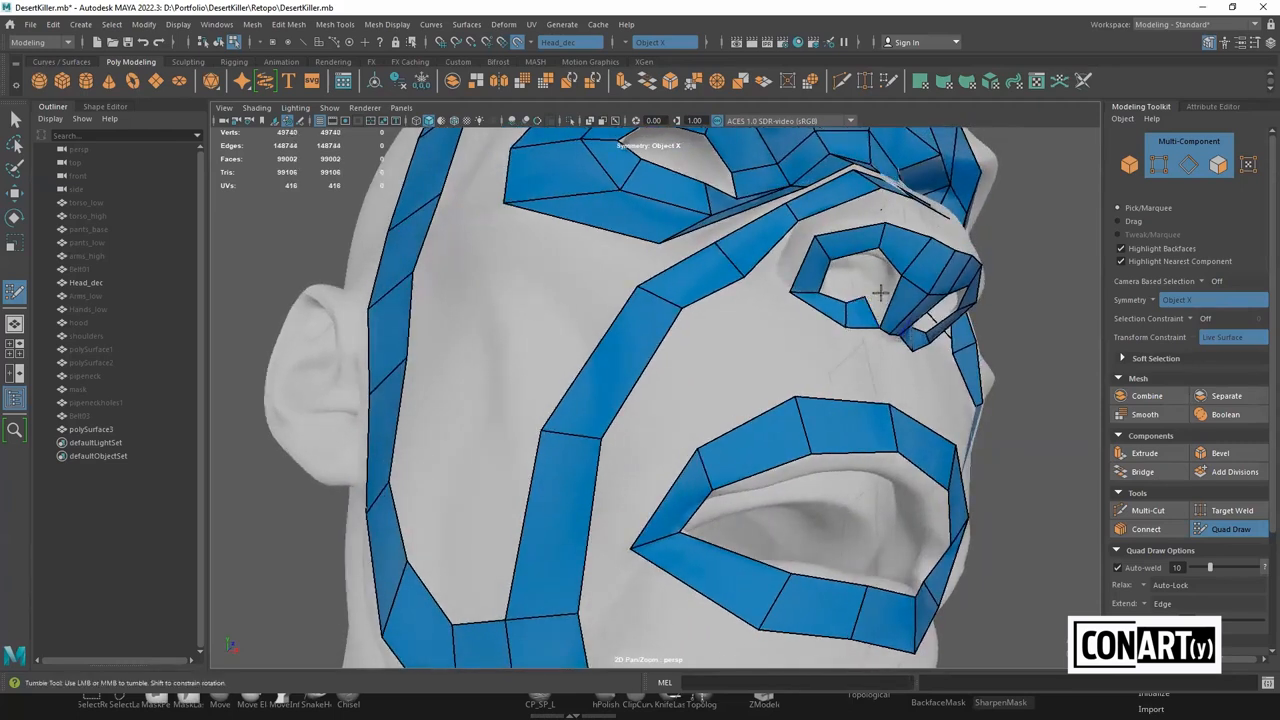
pyautogui.keyDown('shift'); pyautogui.click(888, 295); pyautogui.keyUp('shift')
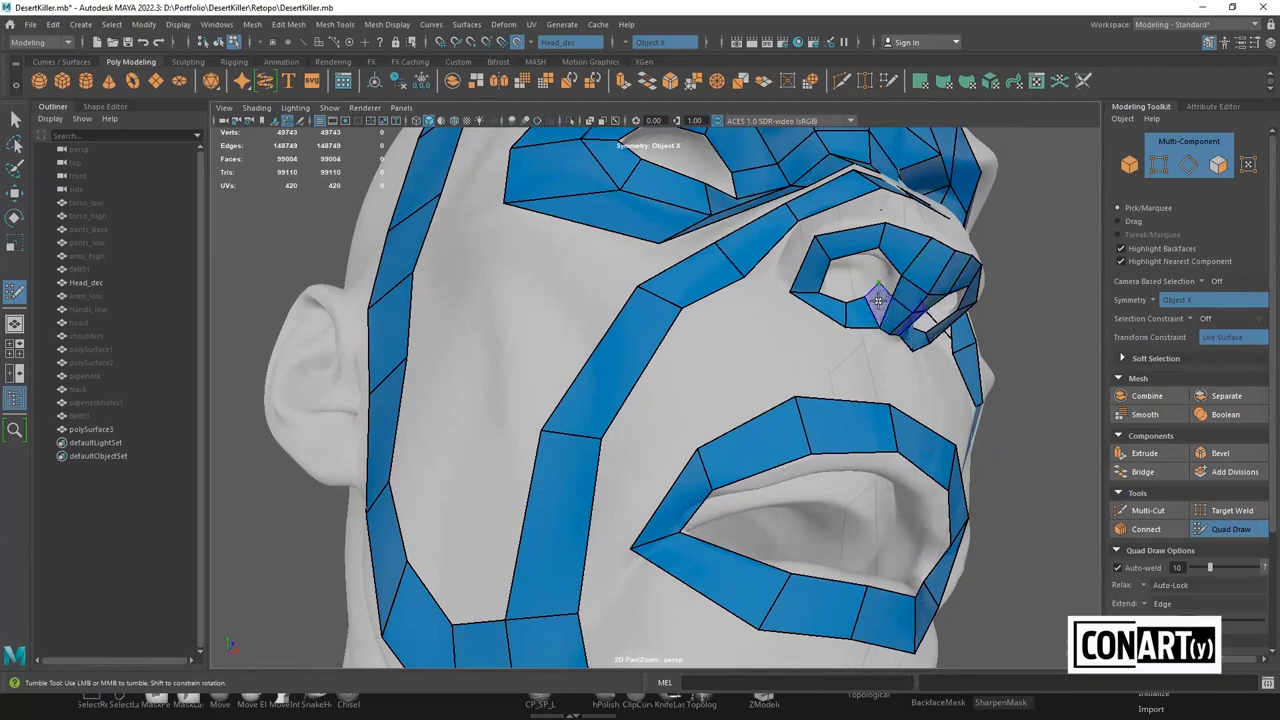
# Add an inner row of quads inside the nostril and fill most of the remaining opening
pyautogui.moveTo(881, 280)
pyautogui.keyDown('alt'); pyautogui.mouseDown()
pyautogui.moveTo(905, 252)
pyautogui.moveTo(809, 229)
pyautogui.mouseUp(); pyautogui.keyUp('alt')
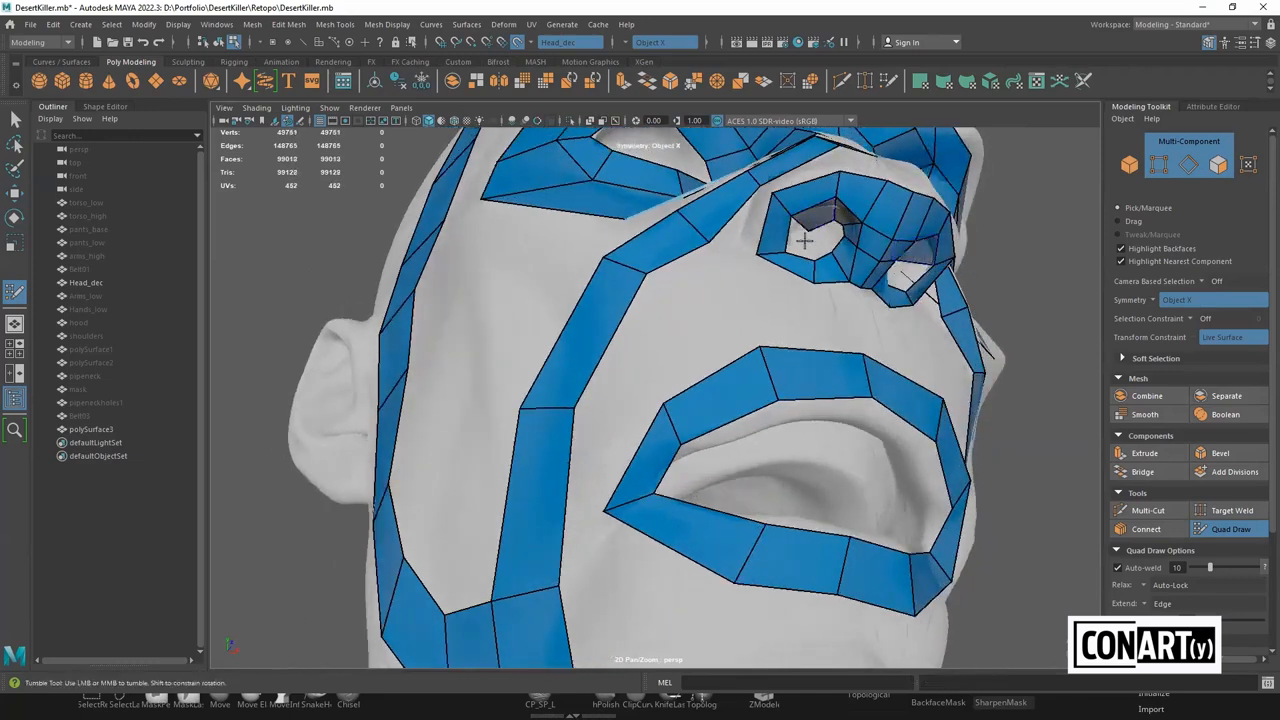
pyautogui.keyDown('shift'); pyautogui.click(799, 236); pyautogui.keyUp('shift')
pyautogui.moveTo(801, 240)
pyautogui.keyDown('alt'); pyautogui.mouseDown()
pyautogui.moveTo(820, 294)
pyautogui.moveTo(868, 282)
pyautogui.mouseUp(); pyautogui.keyUp('alt')
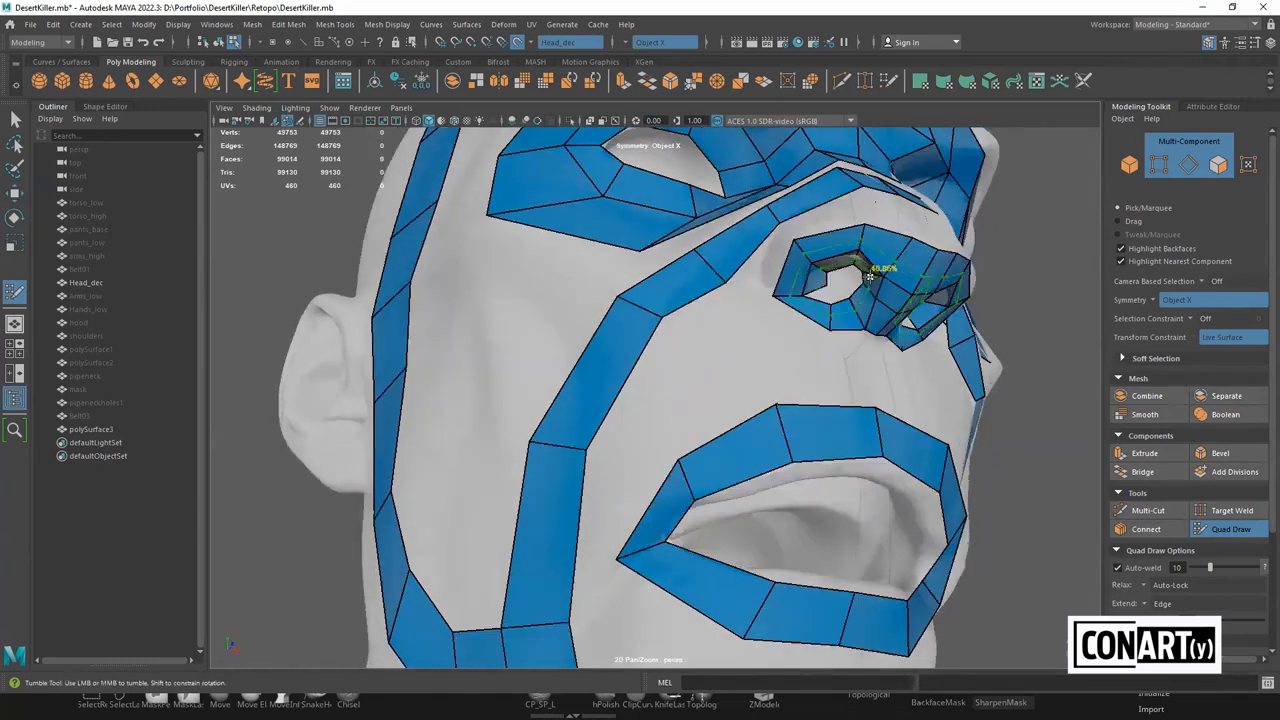
pyautogui.keyDown('alt'); pyautogui.moveTo(868, 278); pyautogui.dragTo(825, 232); pyautogui.keyUp('alt')
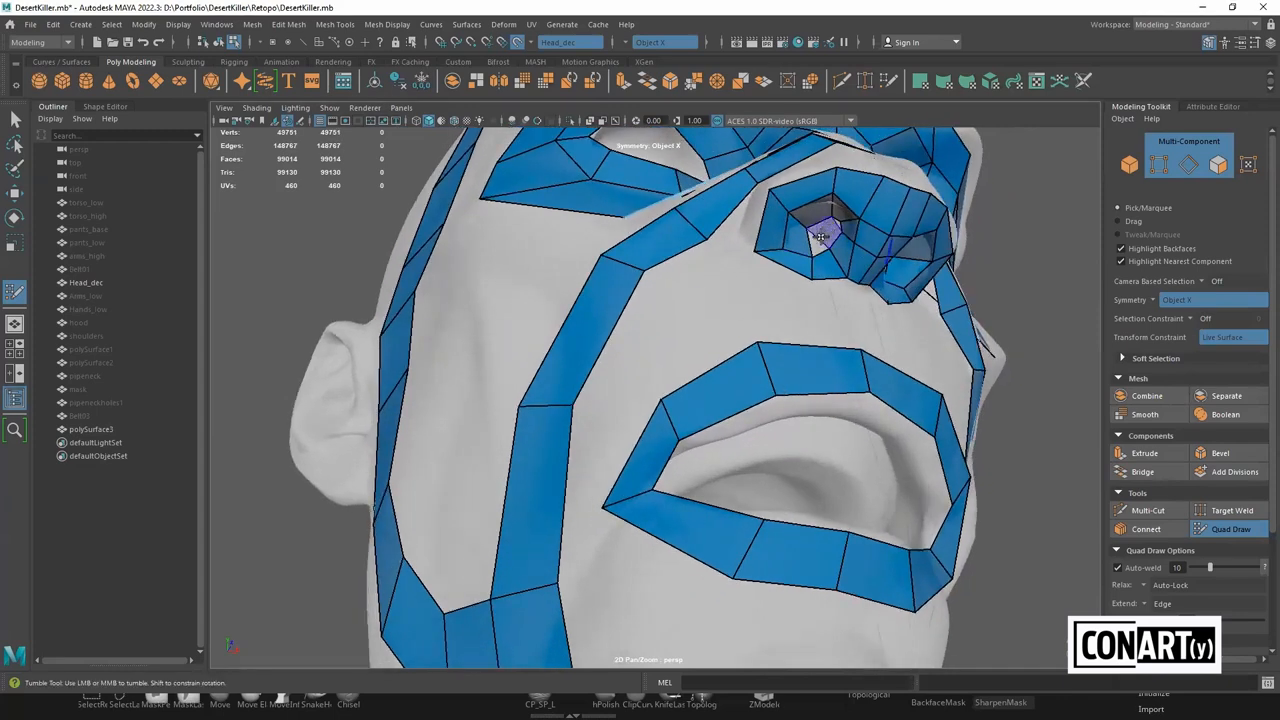
pyautogui.keyDown('shift'); pyautogui.click(826, 234); pyautogui.keyUp('shift')
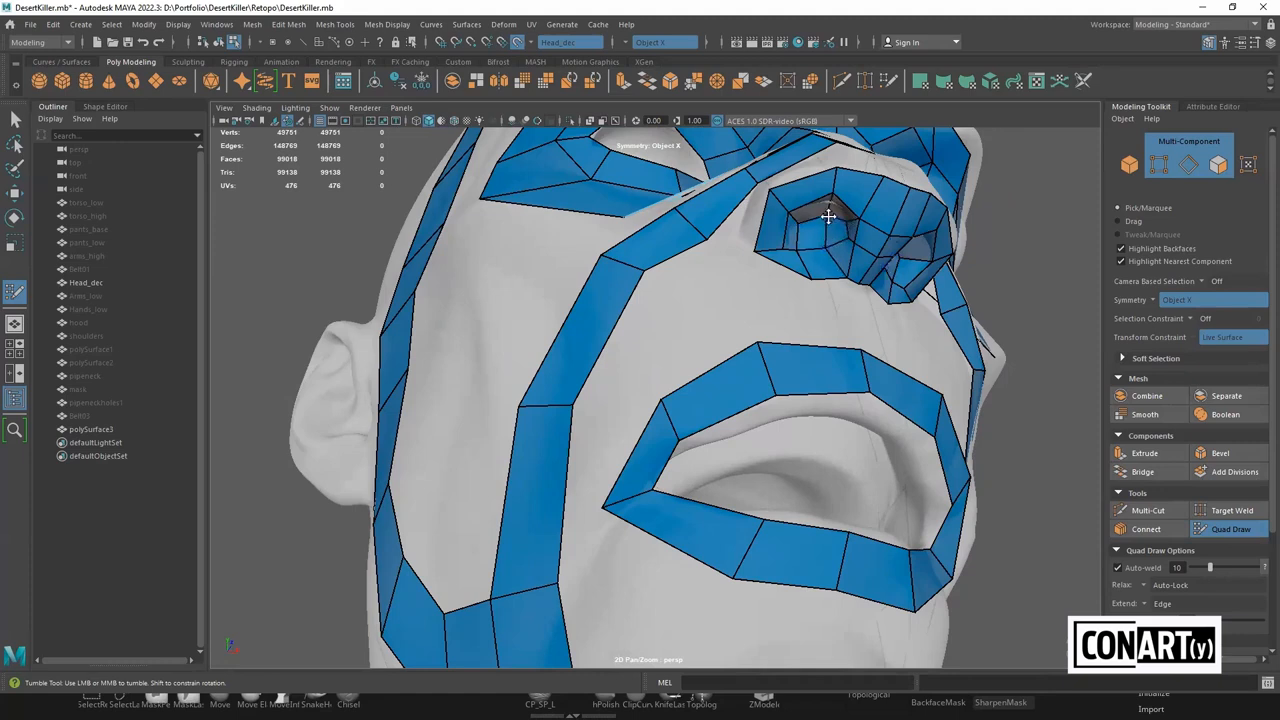
pyautogui.moveTo(828, 228)
pyautogui.keyDown('alt'); pyautogui.mouseDown()
pyautogui.moveTo(817, 286)
pyautogui.moveTo(846, 214)
pyautogui.mouseUp(); pyautogui.keyUp('alt')
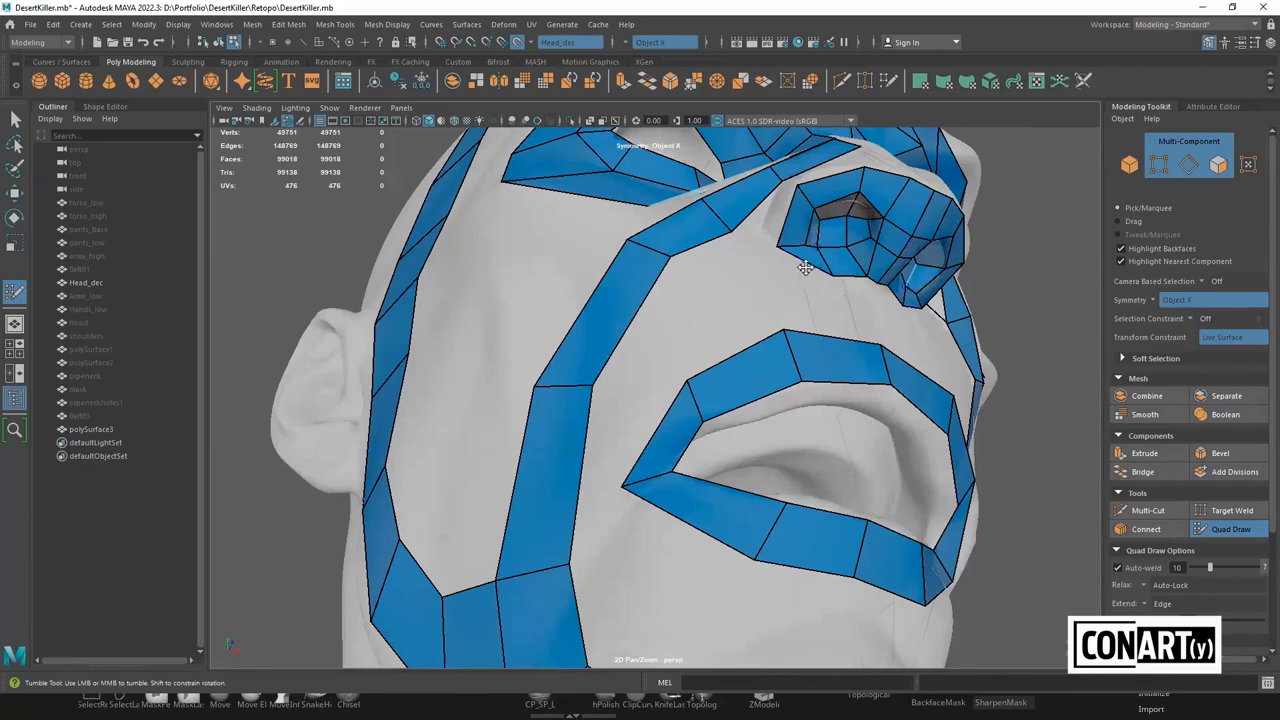
# Draw symmetrical quads down the front of the nose, joining the bridge strip to the nose tip
pyautogui.keyDown('alt'); pyautogui.moveTo(811, 317); pyautogui.dragTo(665, 320); pyautogui.keyUp('alt')
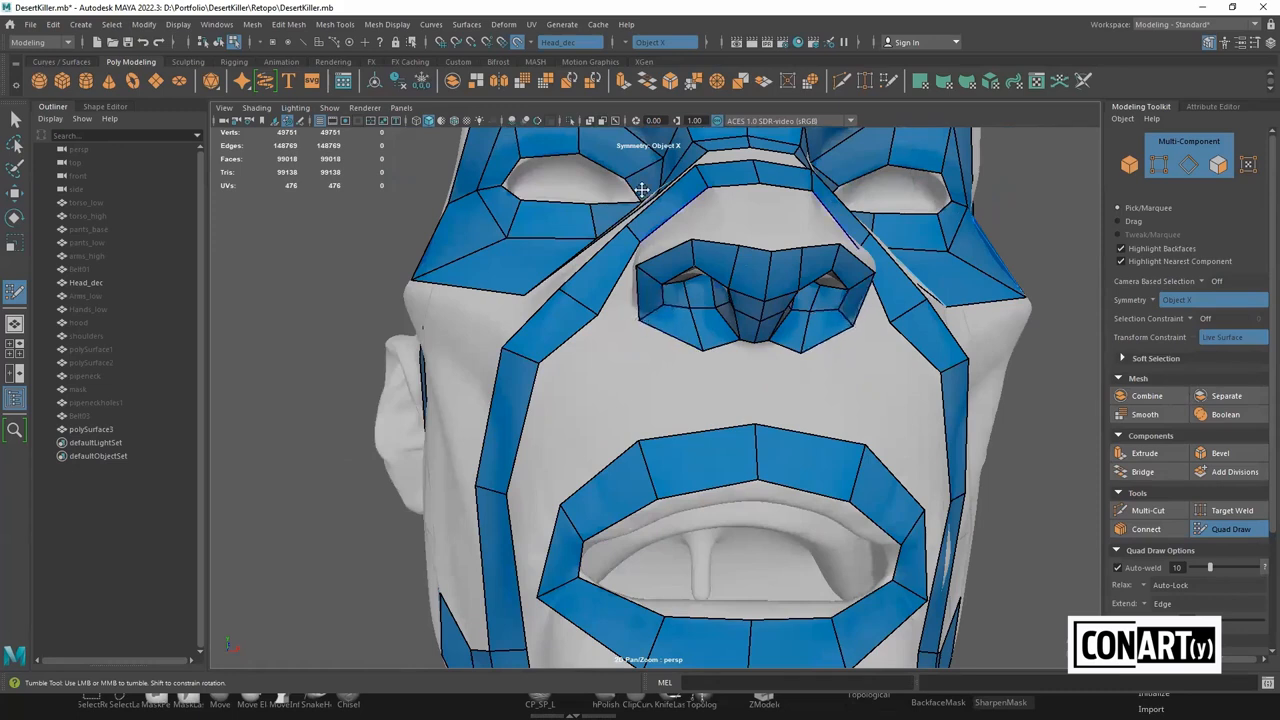
pyautogui.moveTo(735, 240)
pyautogui.keyDown('alt'); pyautogui.mouseDown()
pyautogui.moveTo(749, 366)
pyautogui.moveTo(746, 326)
pyautogui.moveTo(791, 323)
pyautogui.mouseUp(); pyautogui.keyUp('alt')
pyautogui.click(746, 319)
pyautogui.click(785, 320)
pyautogui.keyDown('shift'); pyautogui.click(772, 345); pyautogui.keyUp('shift')
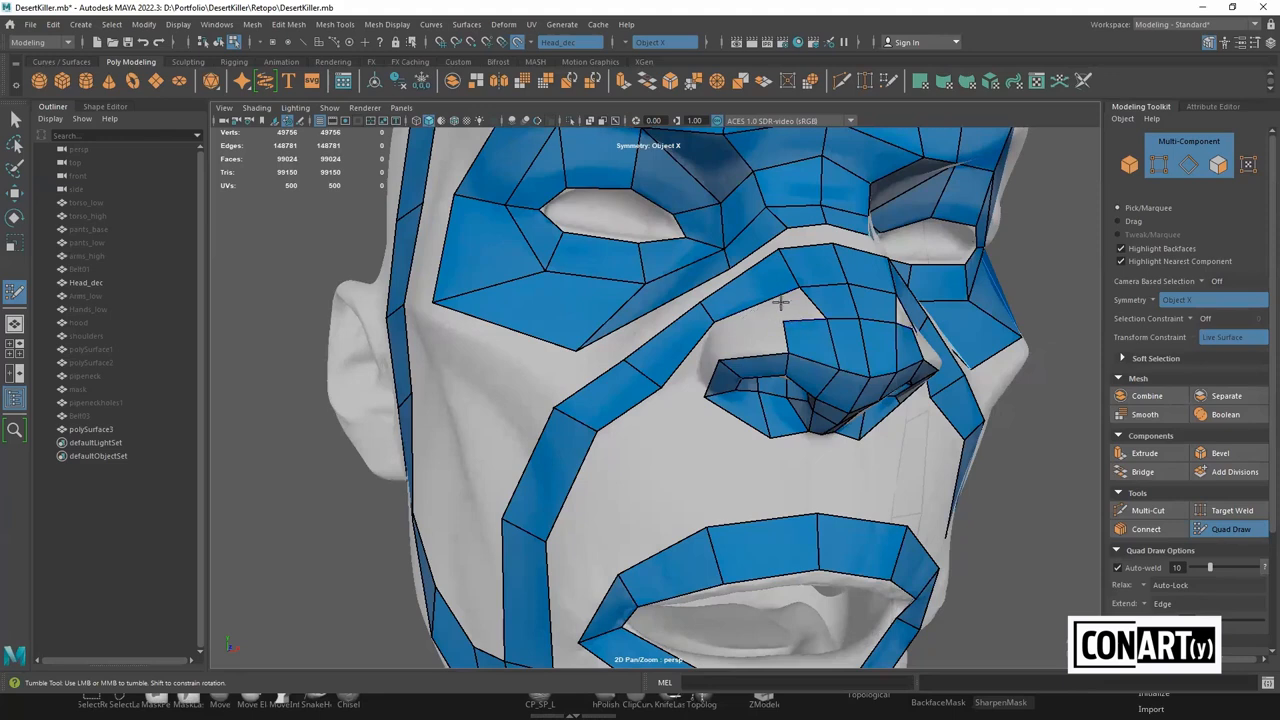
# Insert an edge loop across the strip beside the nose bridge and fill a quad down to the side of the nose tip
pyautogui.moveTo(789, 308)
pyautogui.keyDown('alt'); pyautogui.mouseDown()
pyautogui.moveTo(863, 341)
pyautogui.moveTo(745, 415)
pyautogui.mouseUp(); pyautogui.keyUp('alt')
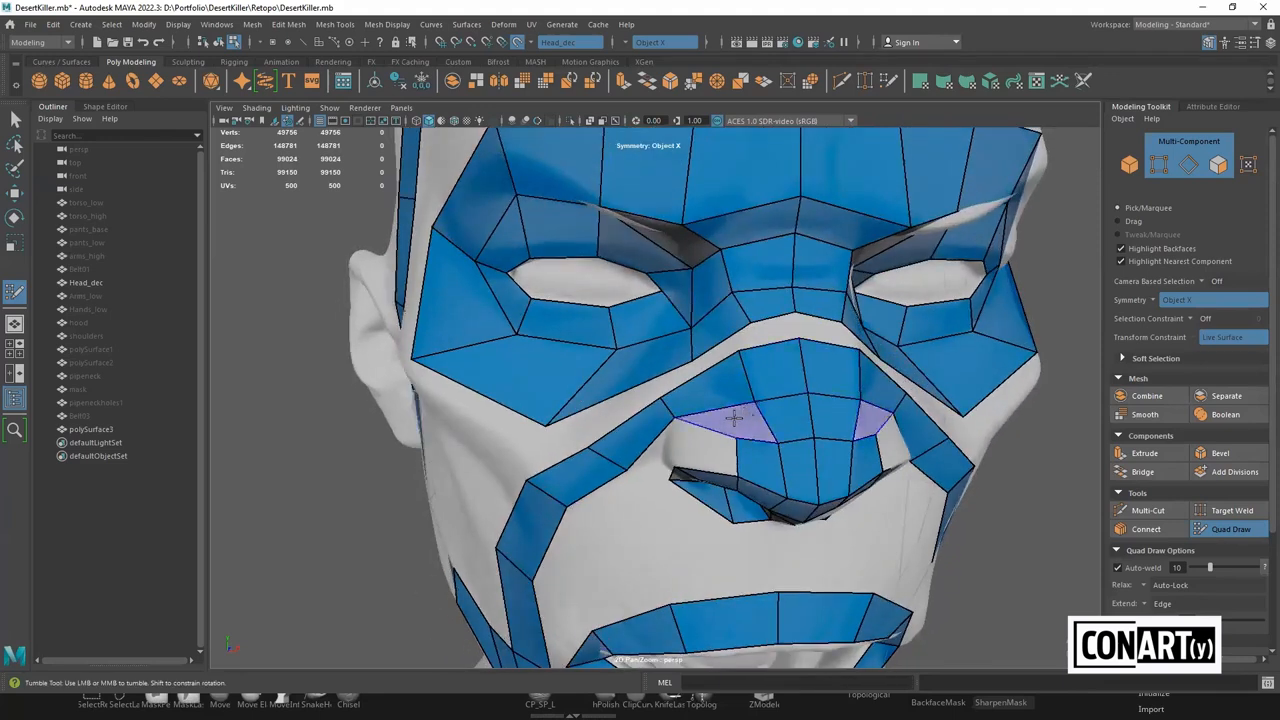
pyautogui.keyDown('ctrl'); pyautogui.keyDown('shift'); pyautogui.click(735, 418); pyautogui.keyUp('shift'); pyautogui.keyUp('ctrl')
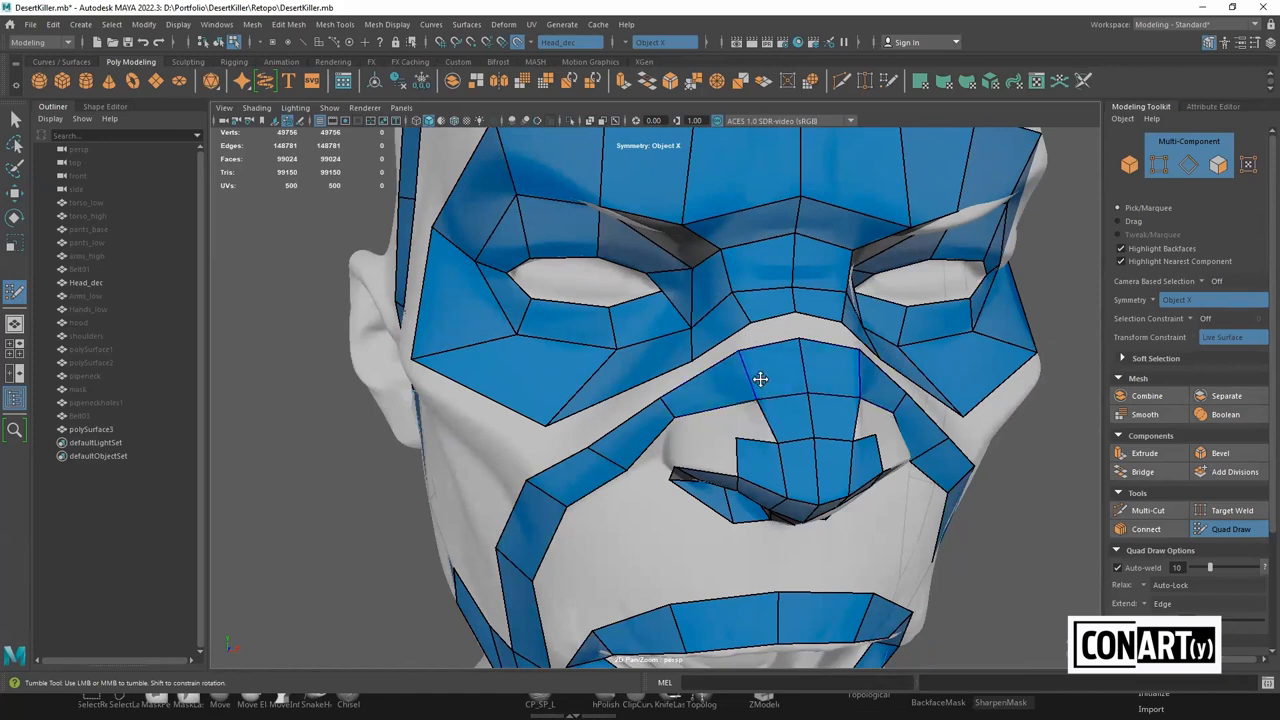
pyautogui.moveTo(771, 417)
pyautogui.keyDown('alt'); pyautogui.mouseDown()
pyautogui.moveTo(776, 334)
pyautogui.moveTo(764, 311)
pyautogui.moveTo(840, 354)
pyautogui.moveTo(807, 369)
pyautogui.mouseUp(); pyautogui.keyUp('alt')
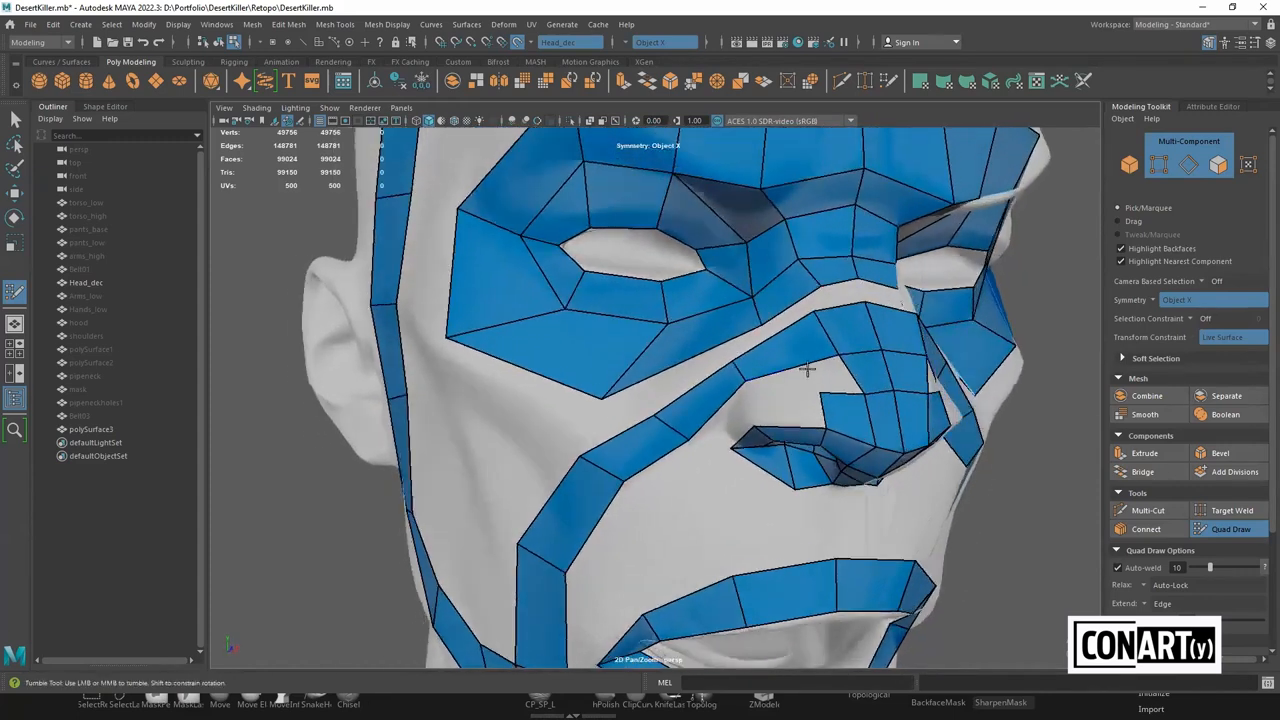
pyautogui.keyDown('ctrl'); pyautogui.click(802, 360); pyautogui.keyUp('ctrl')
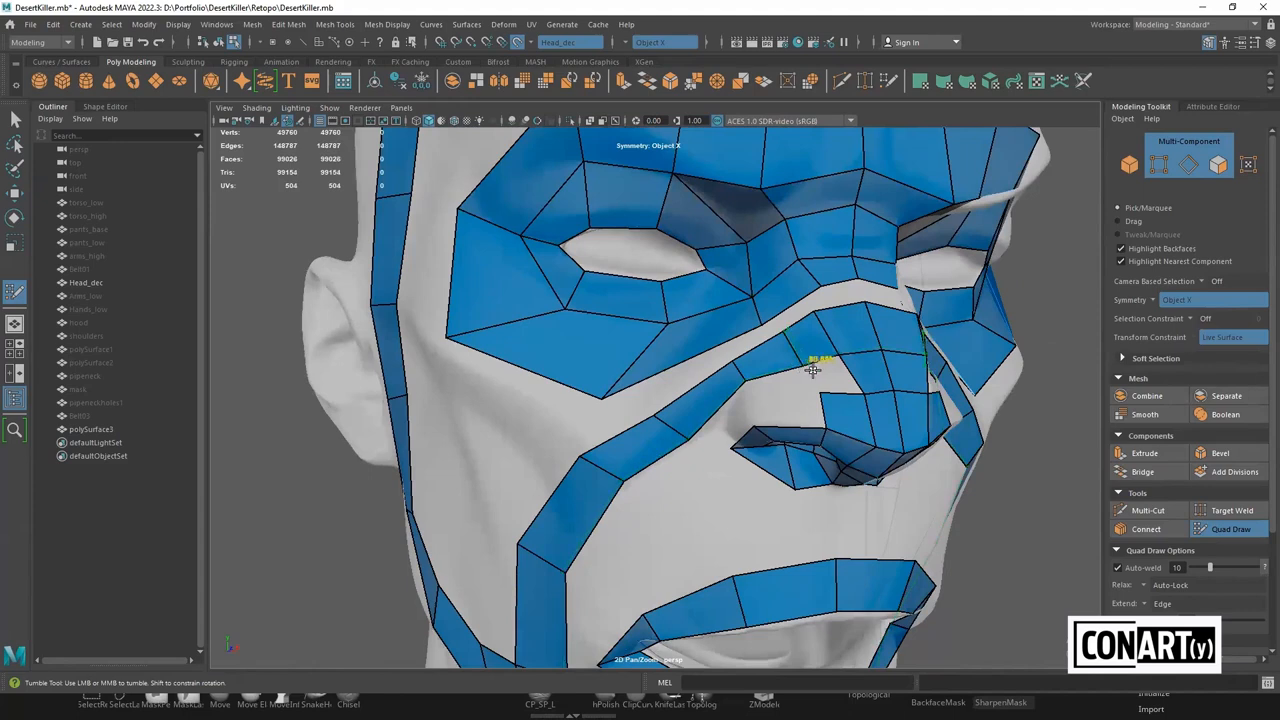
pyautogui.keyDown('shift'); pyautogui.click(825, 376); pyautogui.keyUp('shift')
pyautogui.moveTo(804, 366); pyautogui.dragTo(797, 358)
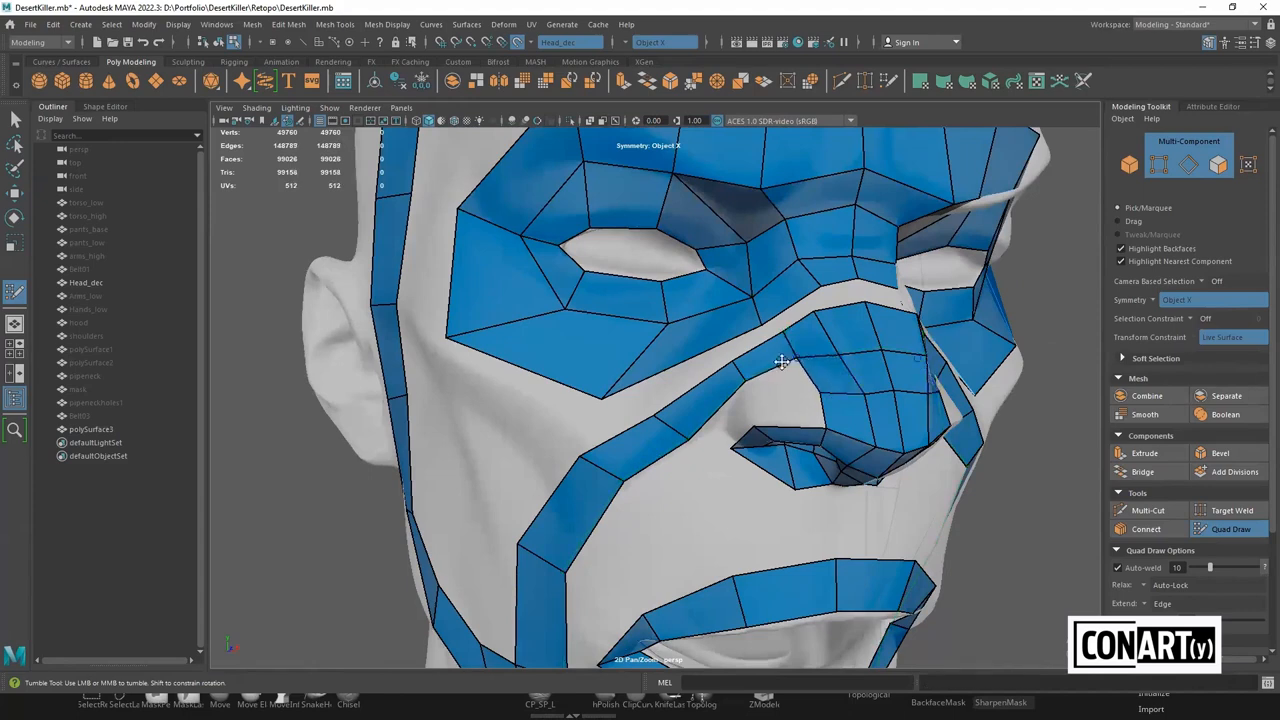
# Fill the gap over the nostril wing with quads, connecting it to the smile-line strip
pyautogui.keyDown('shift'); pyautogui.click(776, 380); pyautogui.keyUp('shift')
pyautogui.keyDown('shift'); pyautogui.click(786, 400); pyautogui.keyUp('shift')
pyautogui.keyDown('alt'); pyautogui.moveTo(786, 401); pyautogui.dragTo(775, 366); pyautogui.keyUp('alt')
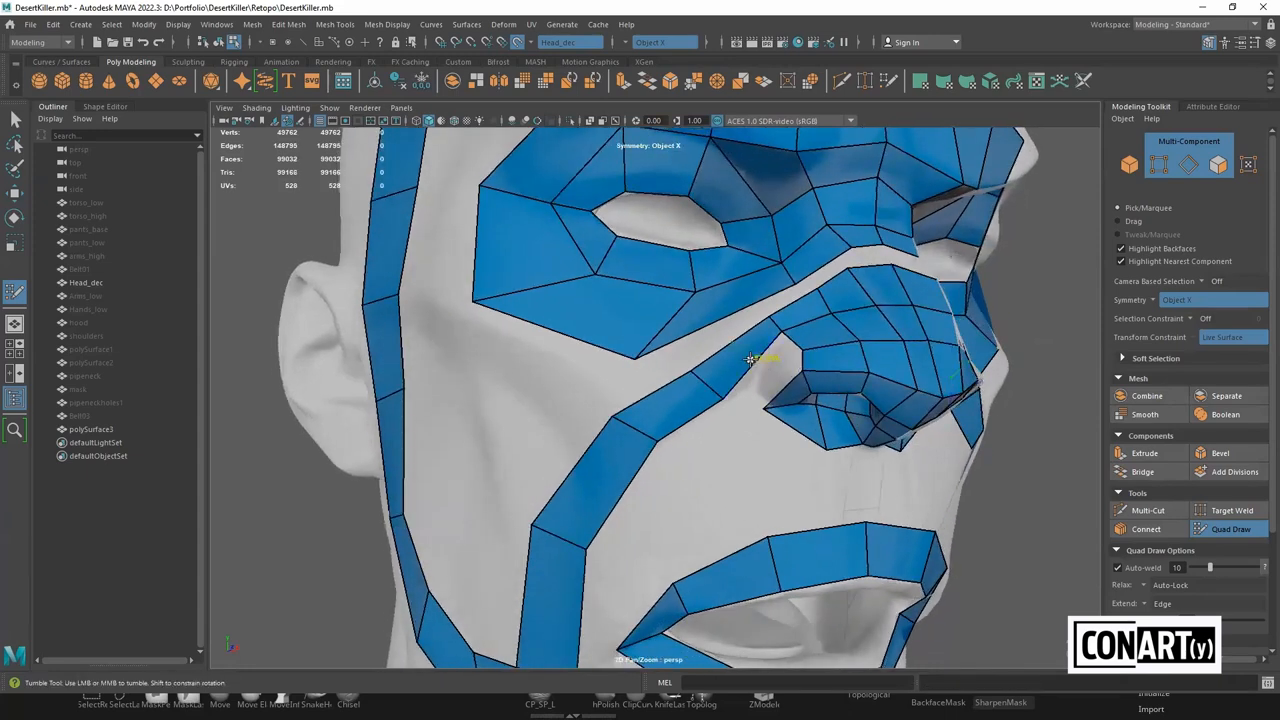
pyautogui.keyDown('shift'); pyautogui.click(775, 352); pyautogui.keyUp('shift')
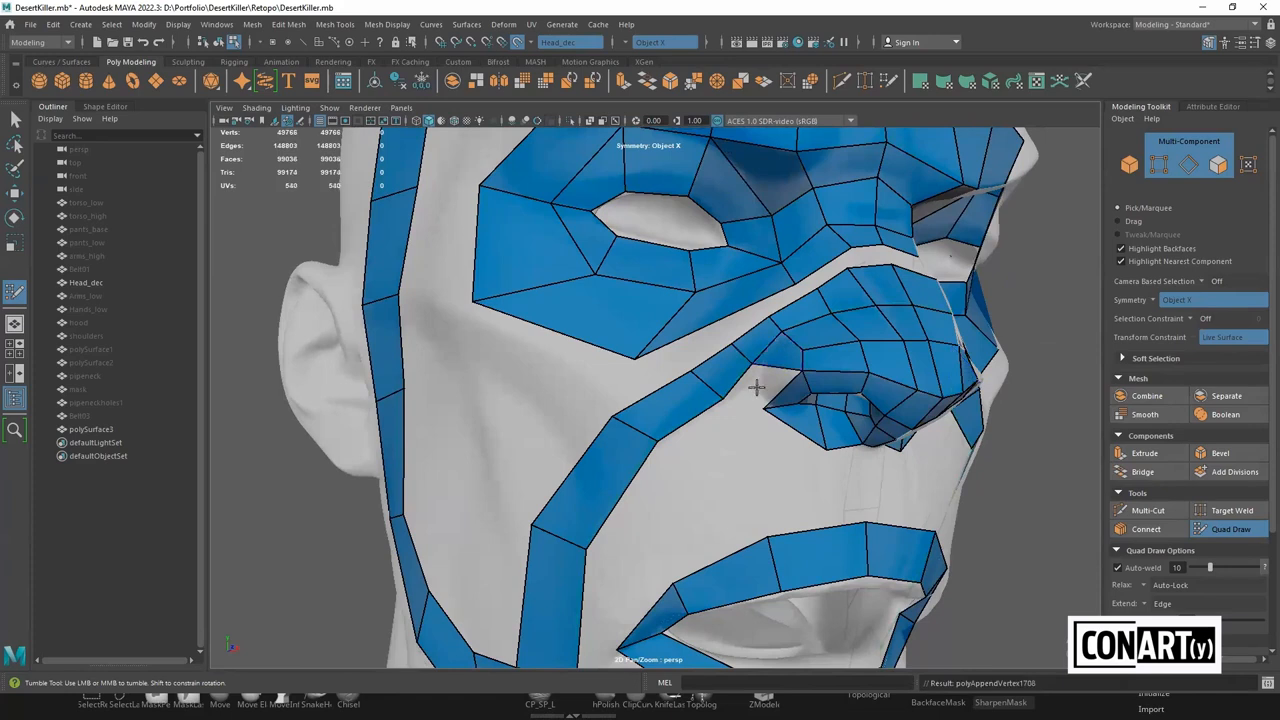
pyautogui.keyDown('shift'); pyautogui.click(752, 388); pyautogui.keyUp('shift')
pyautogui.keyDown('alt'); pyautogui.moveTo(752, 388); pyautogui.dragTo(722, 376); pyautogui.keyUp('alt')
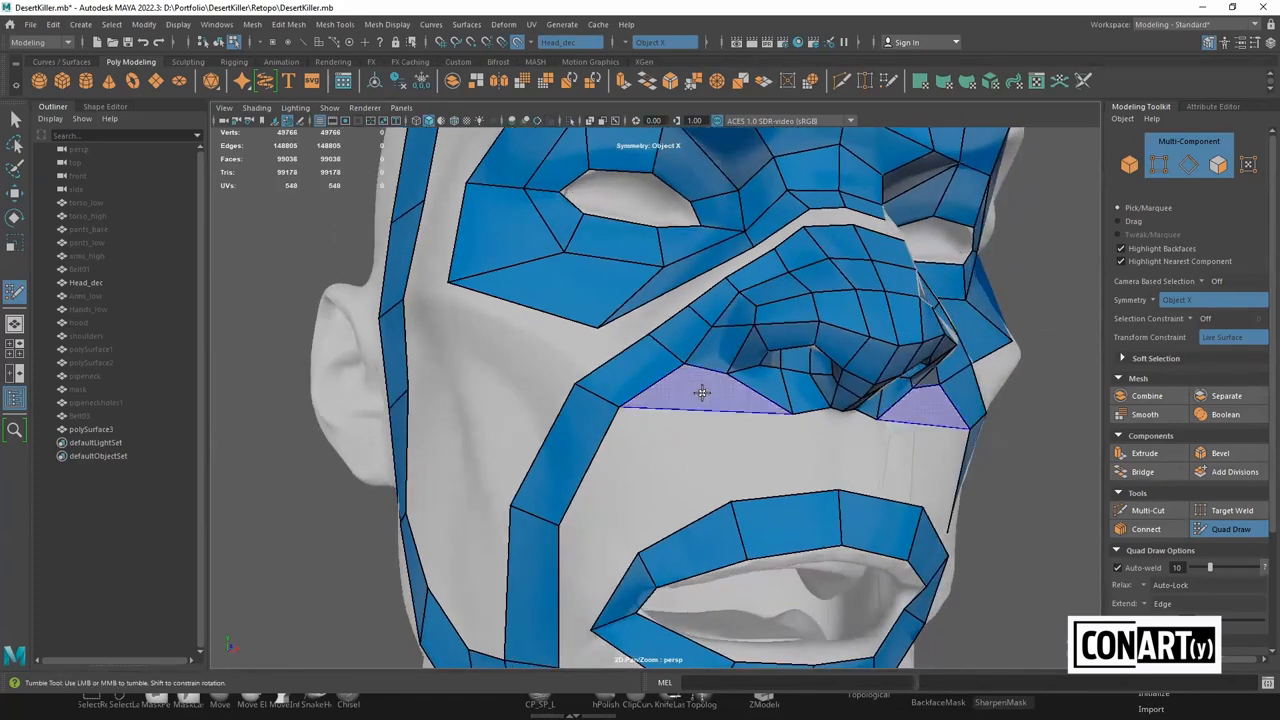
pyautogui.keyDown('shift'); pyautogui.click(699, 389); pyautogui.keyUp('shift')
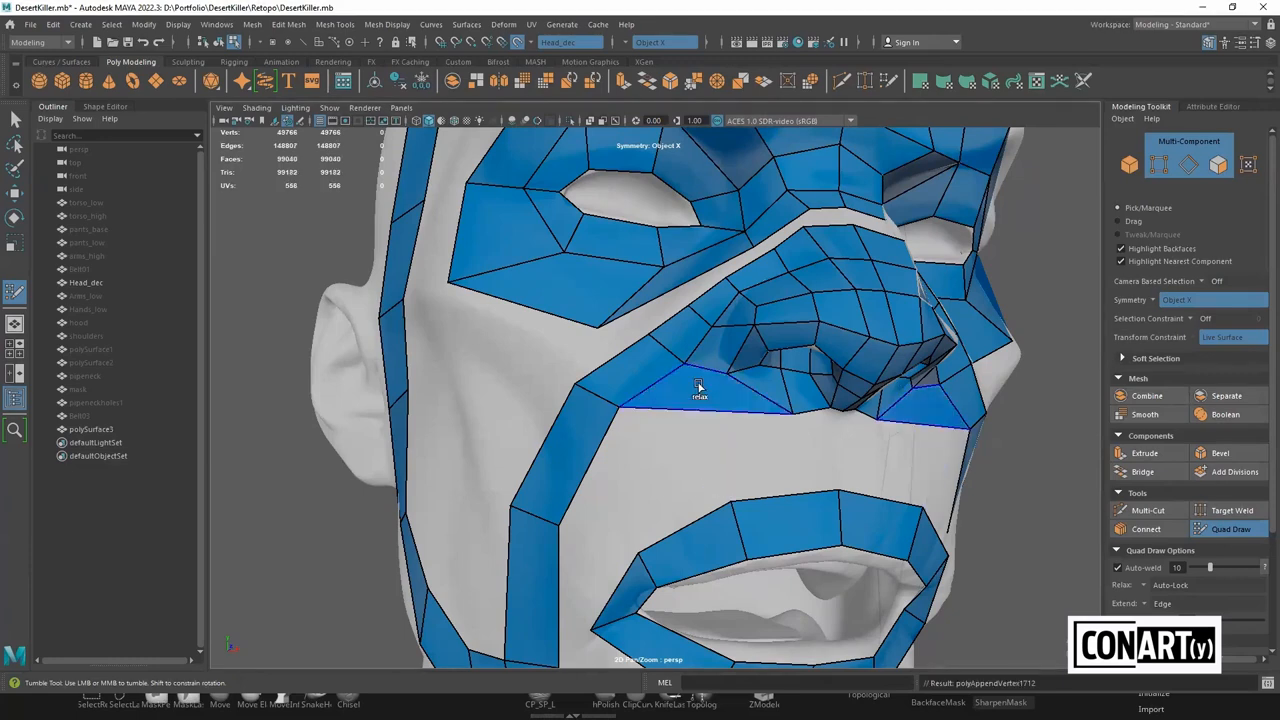
pyautogui.keyDown('alt'); pyautogui.moveTo(747, 413); pyautogui.dragTo(700, 423); pyautogui.keyUp('alt')
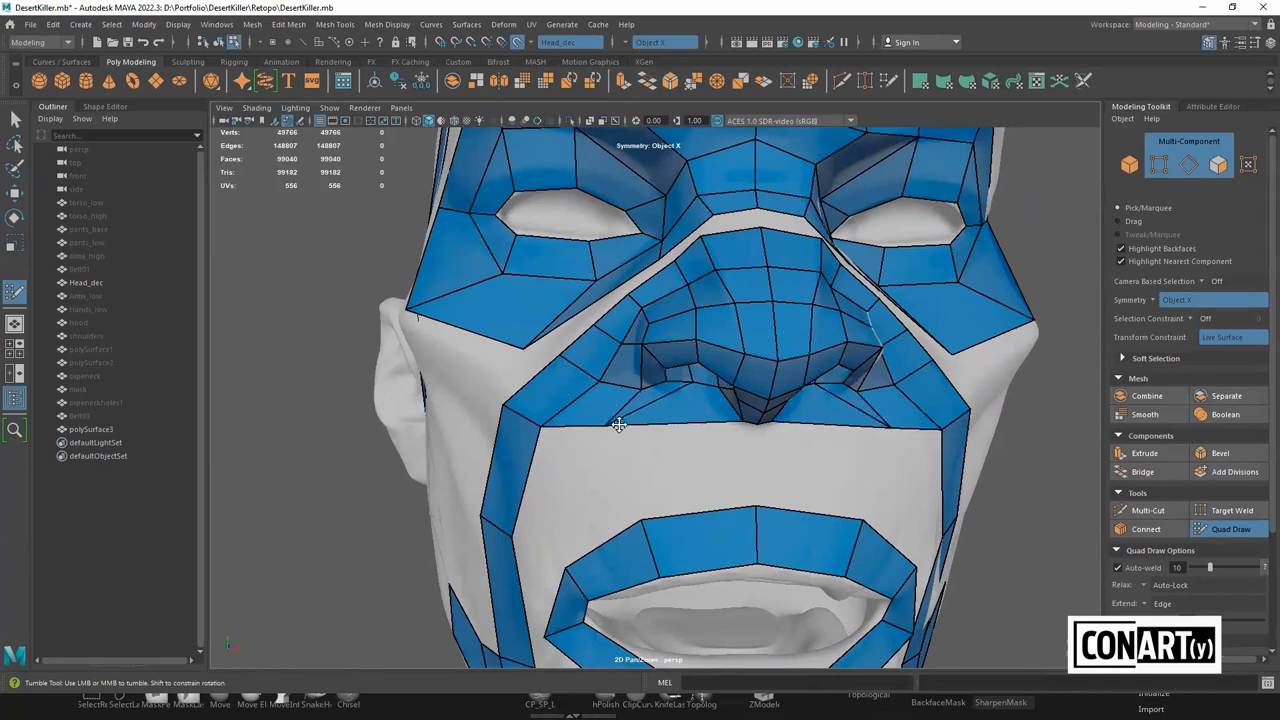
pyautogui.hotkey('ctrl', 'z')
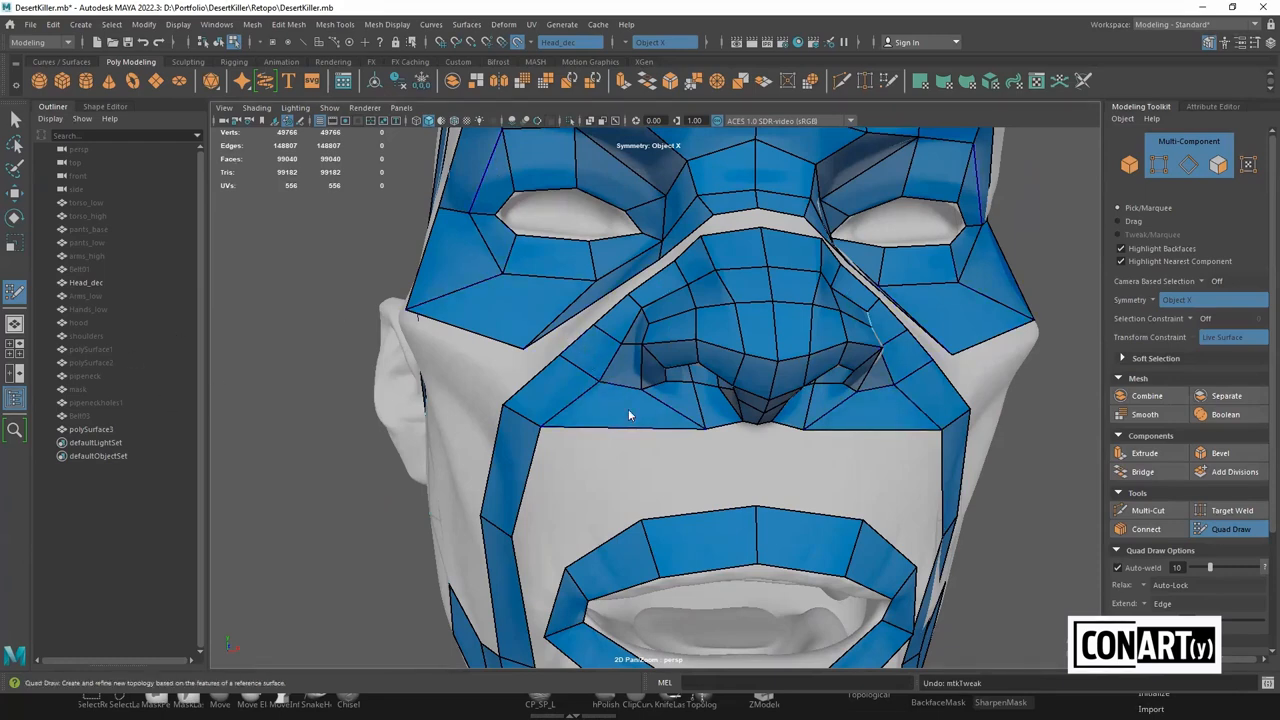
pyautogui.hotkey('ctrl', 's')
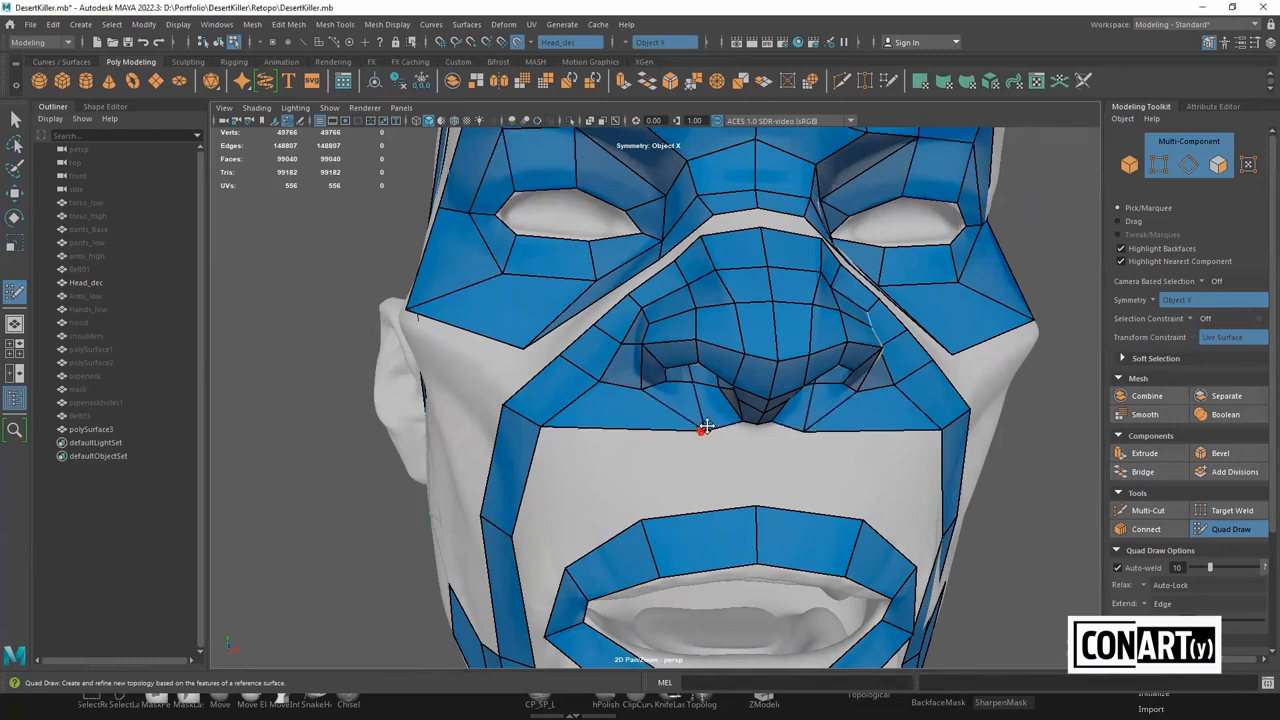
pyautogui.hotkey('ctrl', 'z')
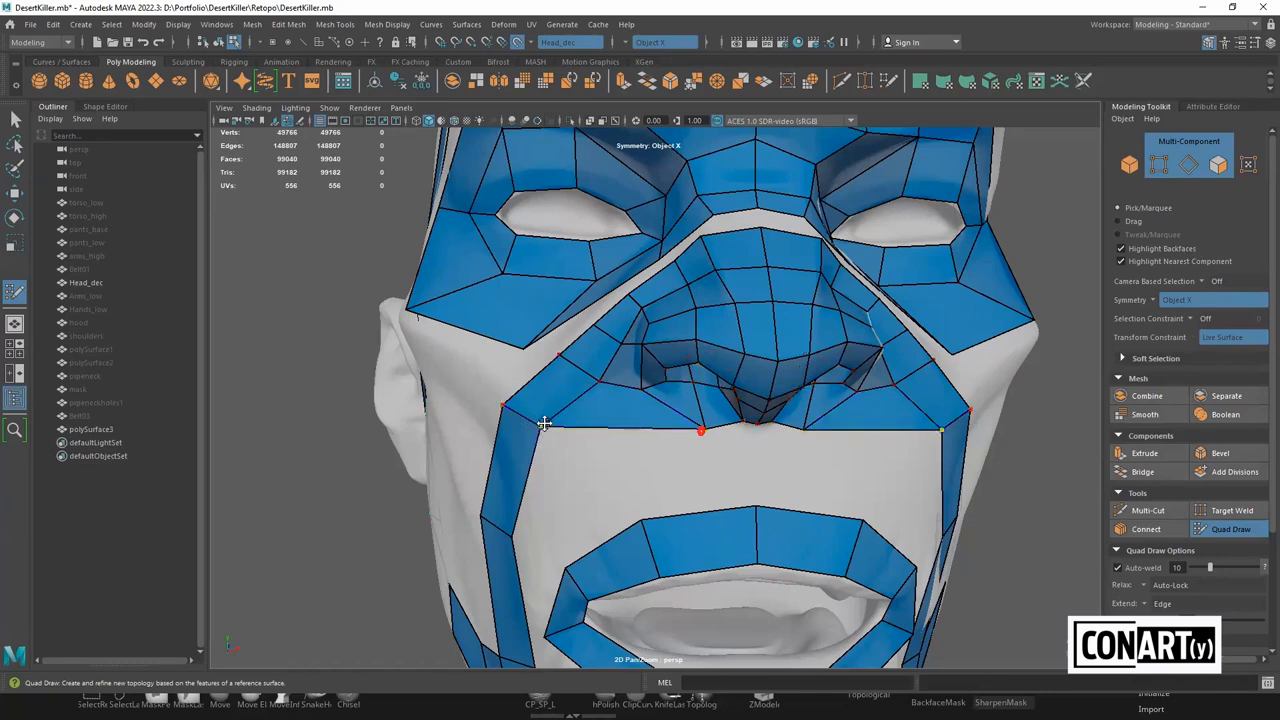
pyautogui.hotkey('ctrl', 'z')
pyautogui.moveTo(538, 426)
pyautogui.mouseDown()
pyautogui.moveTo(519, 390)
pyautogui.moveTo(557, 430)
pyautogui.moveTo(526, 370)
pyautogui.moveTo(603, 447)
pyautogui.moveTo(531, 360)
pyautogui.moveTo(586, 434)
pyautogui.moveTo(541, 428)
pyautogui.mouseUp()
pyautogui.keyDown('ctrl'); pyautogui.keyDown('shift'); pyautogui.click(623, 416); pyautogui.keyUp('shift'); pyautogui.keyUp('ctrl')
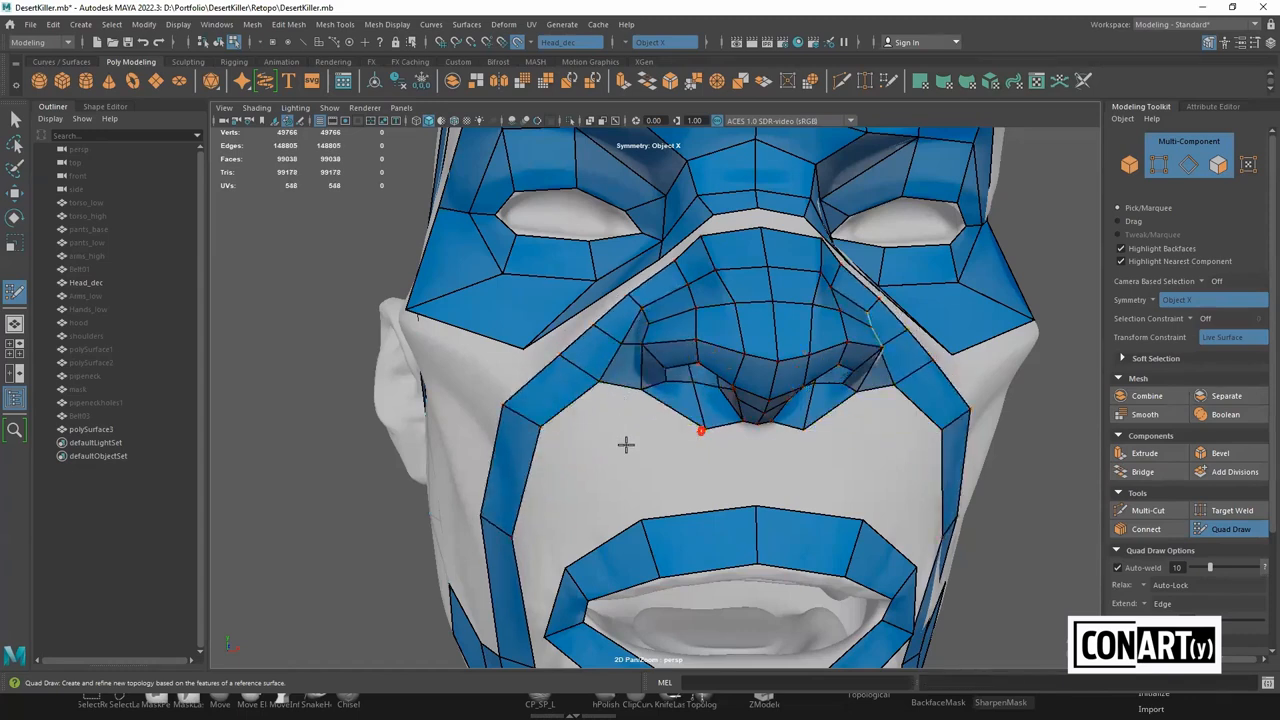
pyautogui.hotkey('ctrl', 'z')
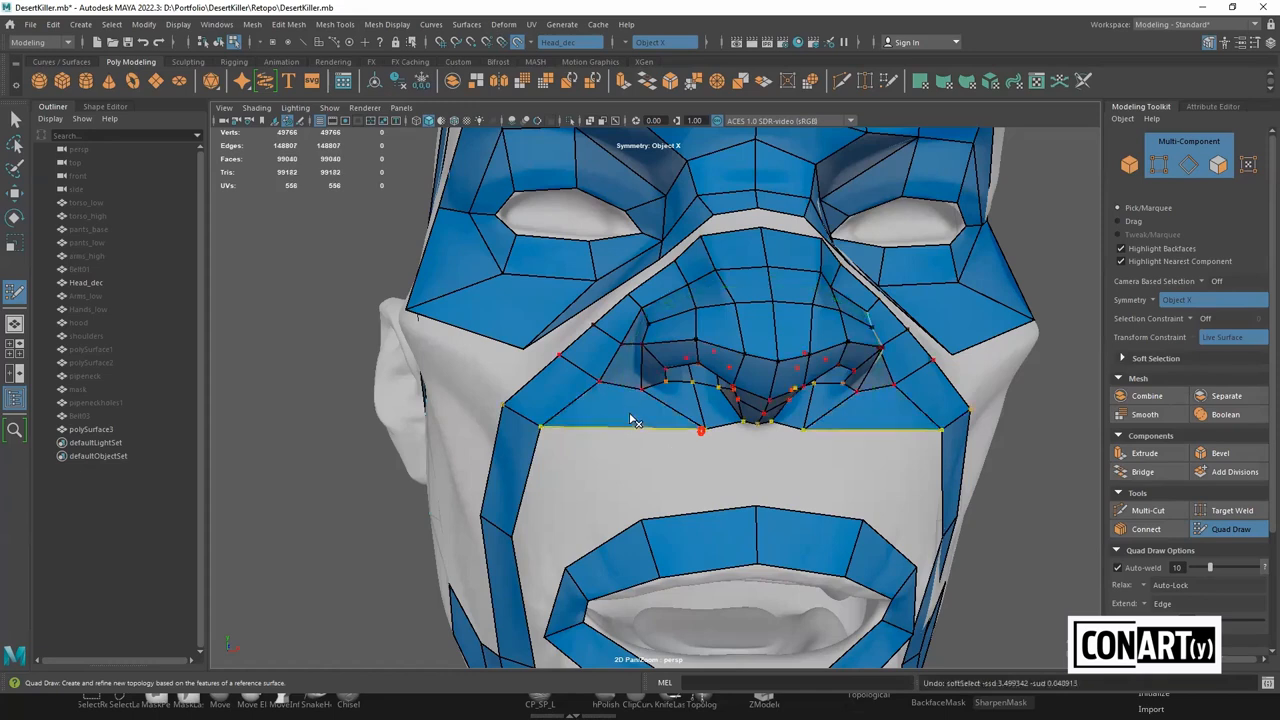
pyautogui.keyDown('ctrl'); pyautogui.keyDown('shift'); pyautogui.click(632, 420); pyautogui.keyUp('shift'); pyautogui.keyUp('ctrl')
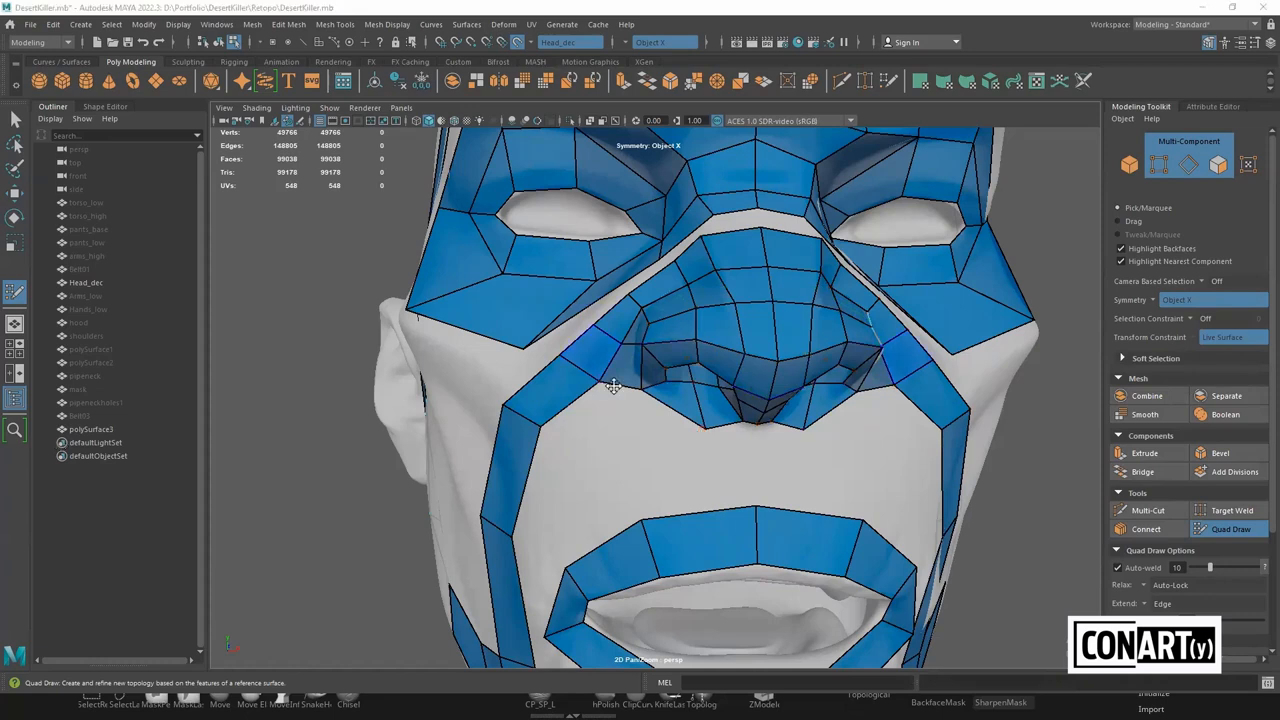
# Draw a row of symmetrical quads beneath the nose, from the smile-line strip to the centre line
pyautogui.click(593, 436)
pyautogui.keyDown('shift'); pyautogui.click(592, 410); pyautogui.keyUp('shift')
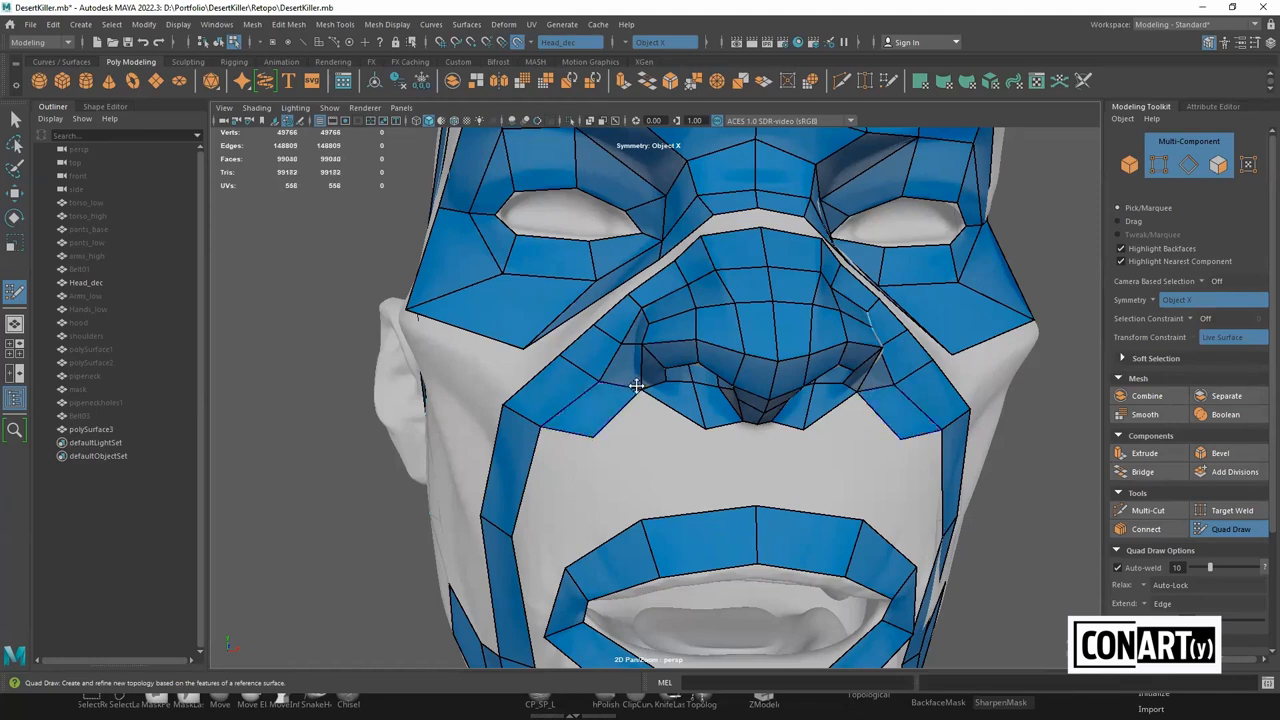
pyautogui.moveTo(664, 409)
pyautogui.keyDown('alt'); pyautogui.mouseDown()
pyautogui.moveTo(697, 334)
pyautogui.moveTo(686, 302)
pyautogui.moveTo(636, 426)
pyautogui.moveTo(697, 421)
pyautogui.mouseUp(); pyautogui.keyUp('alt')
pyautogui.keyDown('shift'); pyautogui.click(636, 402); pyautogui.keyUp('shift')
pyautogui.keyDown('shift'); pyautogui.click(688, 408); pyautogui.keyUp('shift')
pyautogui.click(726, 422)
pyautogui.keyDown('shift'); pyautogui.click(712, 410); pyautogui.keyUp('shift')
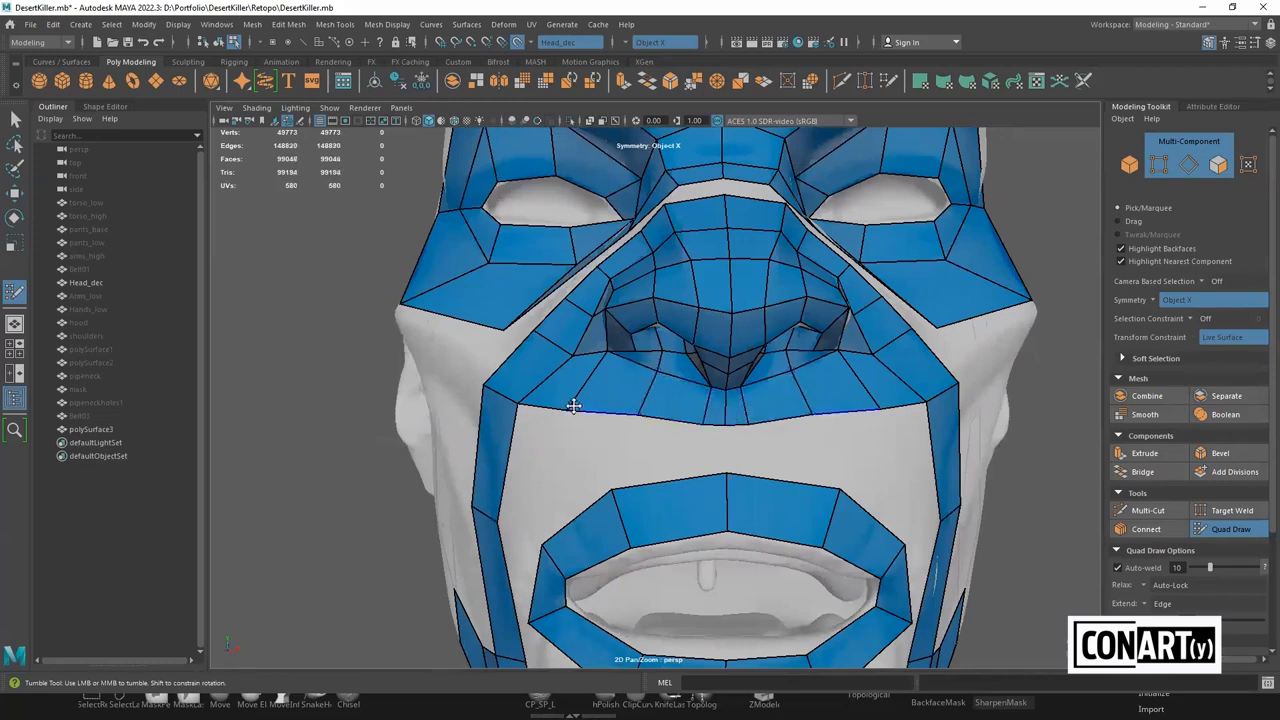
# Insert an edge loop beside the centre of the upper lip and fill the quads between it and the nose base
pyautogui.keyDown('alt'); pyautogui.moveTo(651, 443); pyautogui.dragTo(694, 463); pyautogui.keyUp('alt')
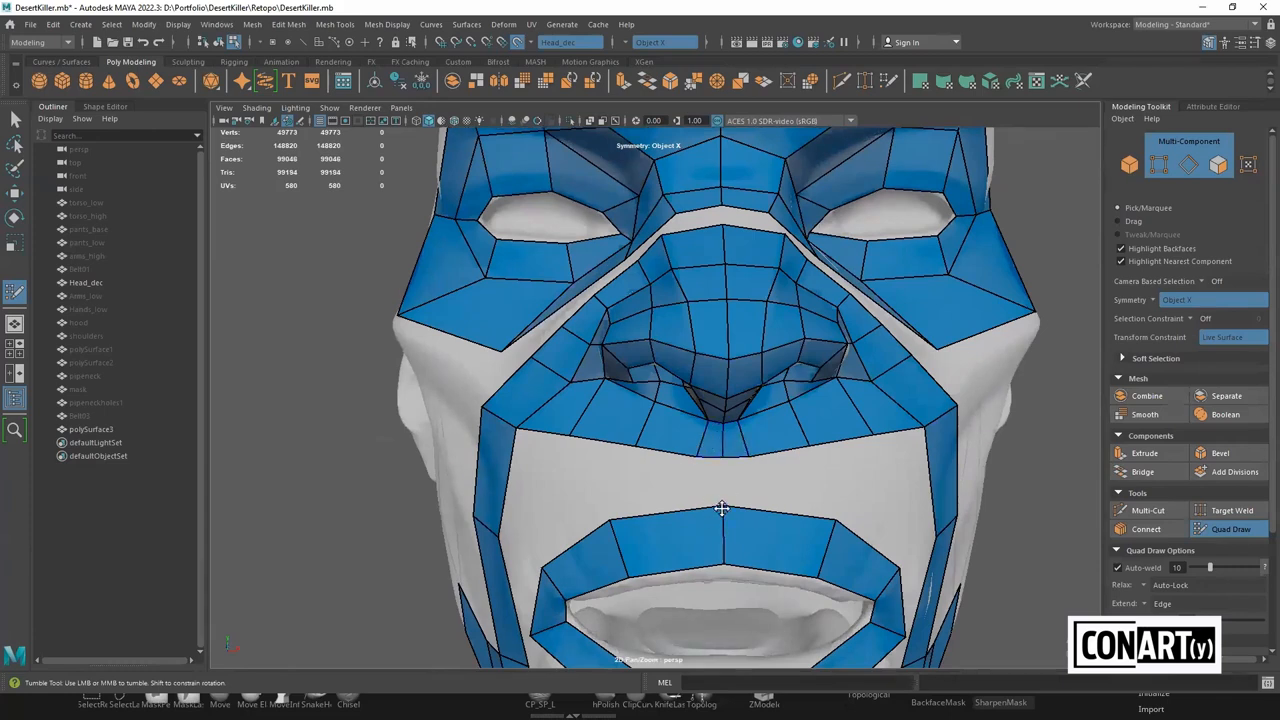
pyautogui.keyDown('ctrl'); pyautogui.click(697, 513); pyautogui.keyUp('ctrl')
pyautogui.keyDown('shift'); pyautogui.click(707, 484); pyautogui.keyUp('shift')
pyautogui.moveTo(647, 484)
pyautogui.keyDown('alt'); pyautogui.mouseDown()
pyautogui.moveTo(712, 445)
pyautogui.moveTo(700, 452)
pyautogui.moveTo(749, 443)
pyautogui.moveTo(751, 406)
pyautogui.moveTo(687, 419)
pyautogui.moveTo(674, 443)
pyautogui.mouseUp(); pyautogui.keyUp('alt')
pyautogui.keyDown('shift'); pyautogui.click(712, 445); pyautogui.keyUp('shift')
pyautogui.keyDown('ctrl'); pyautogui.keyDown('shift'); pyautogui.click(771, 410); pyautogui.keyUp('shift'); pyautogui.keyUp('ctrl')
# Insert edge loops along the outer upper lip and mouth corner, and reposition the vertices to round the mouth ring
pyautogui.keyDown('ctrl'); pyautogui.click(686, 416); pyautogui.keyUp('ctrl')
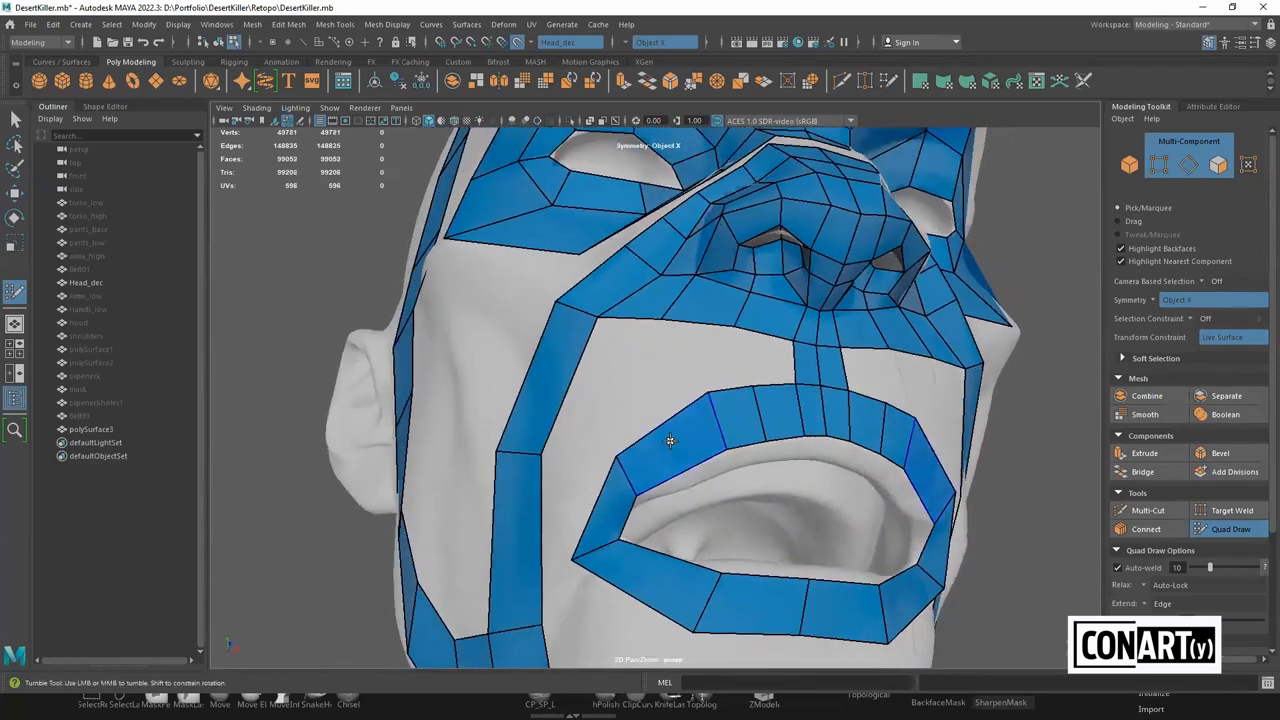
pyautogui.keyDown('ctrl'); pyautogui.click(679, 427); pyautogui.keyUp('ctrl')
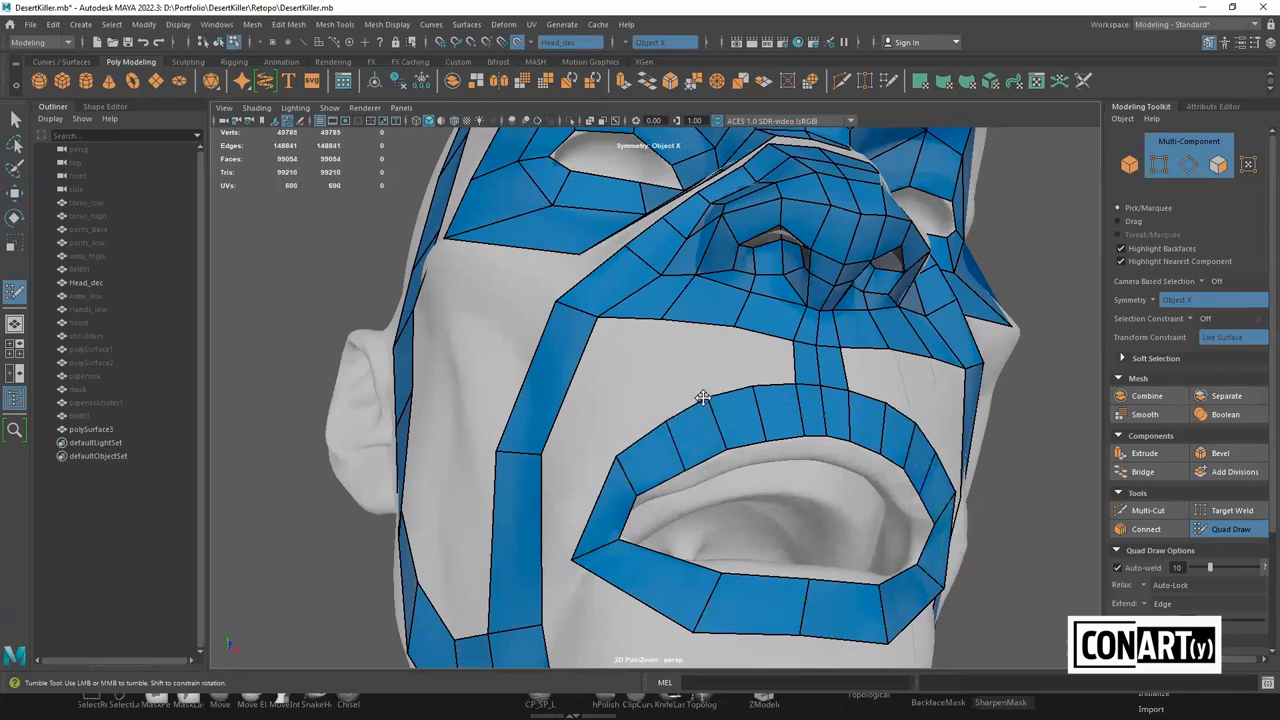
pyautogui.keyDown('alt'); pyautogui.moveTo(687, 413); pyautogui.dragTo(634, 457); pyautogui.keyUp('alt')
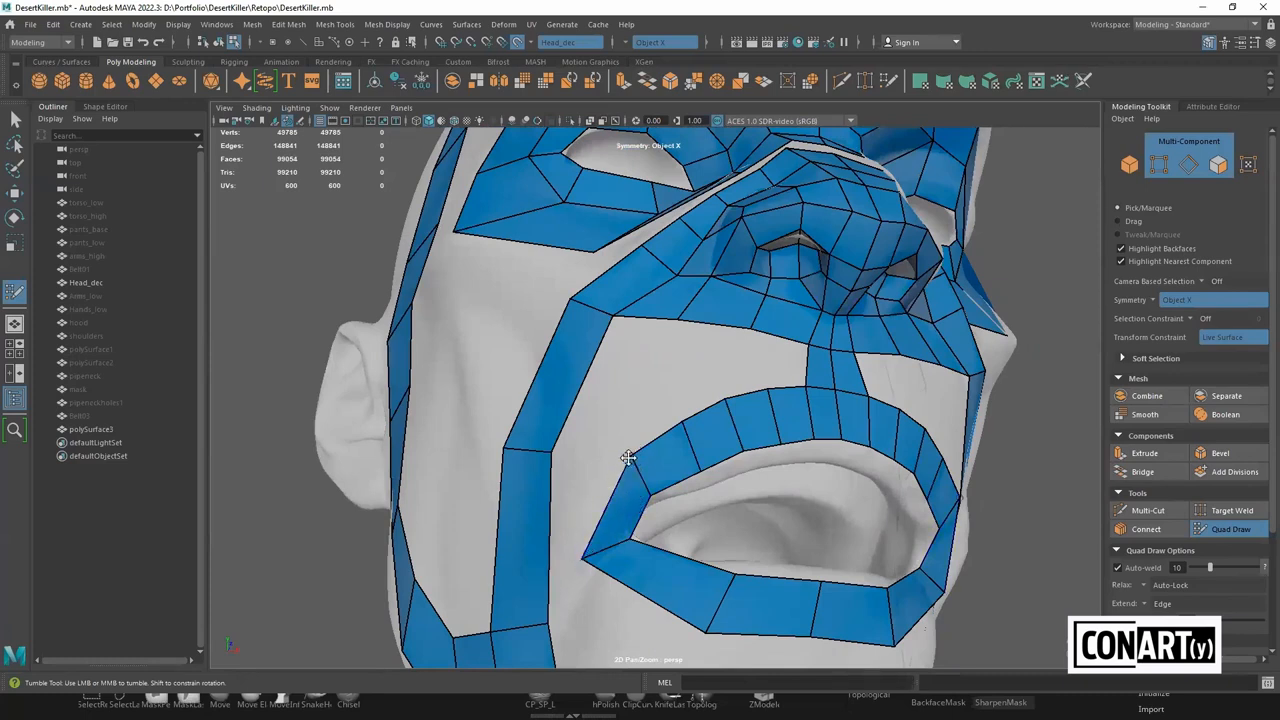
pyautogui.moveTo(628, 459); pyautogui.dragTo(614, 487)
pyautogui.hotkey('ctrl', 'z')
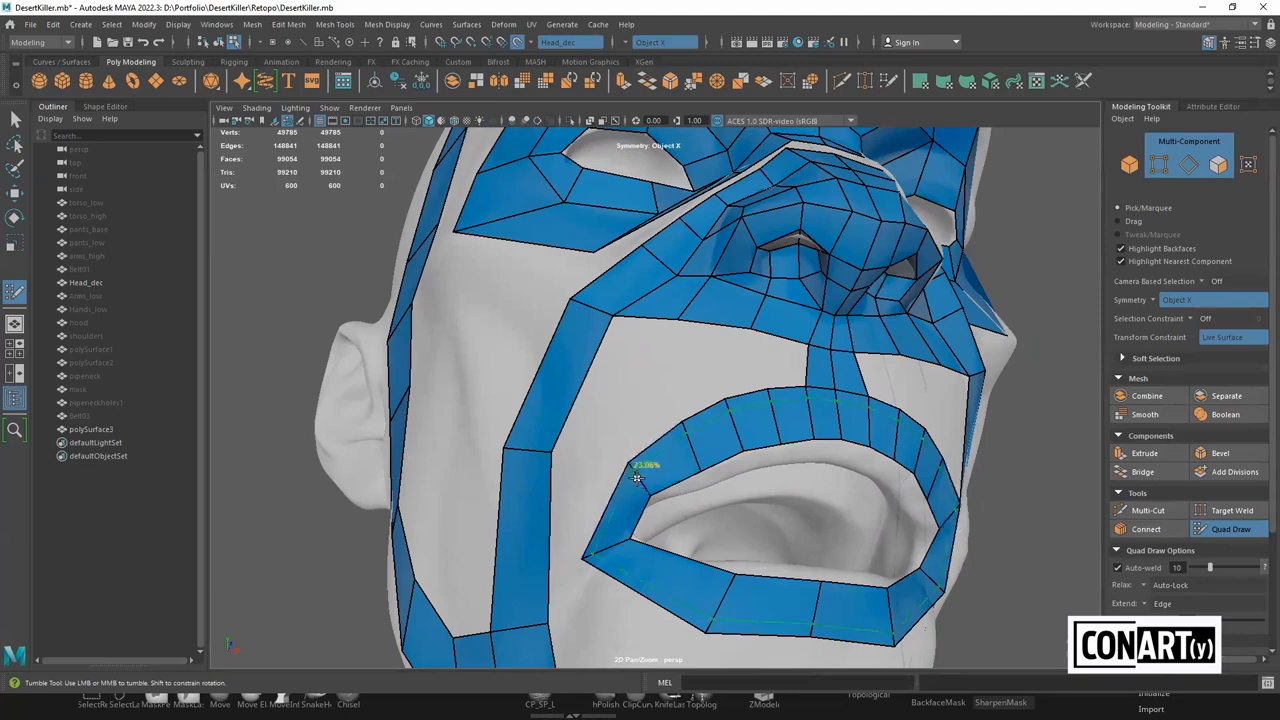
pyautogui.keyDown('ctrl'); pyautogui.click(628, 497); pyautogui.keyUp('ctrl')
pyautogui.moveTo(646, 503); pyautogui.dragTo(635, 506)
pyautogui.keyDown('ctrl'); pyautogui.click(623, 520); pyautogui.keyUp('ctrl')
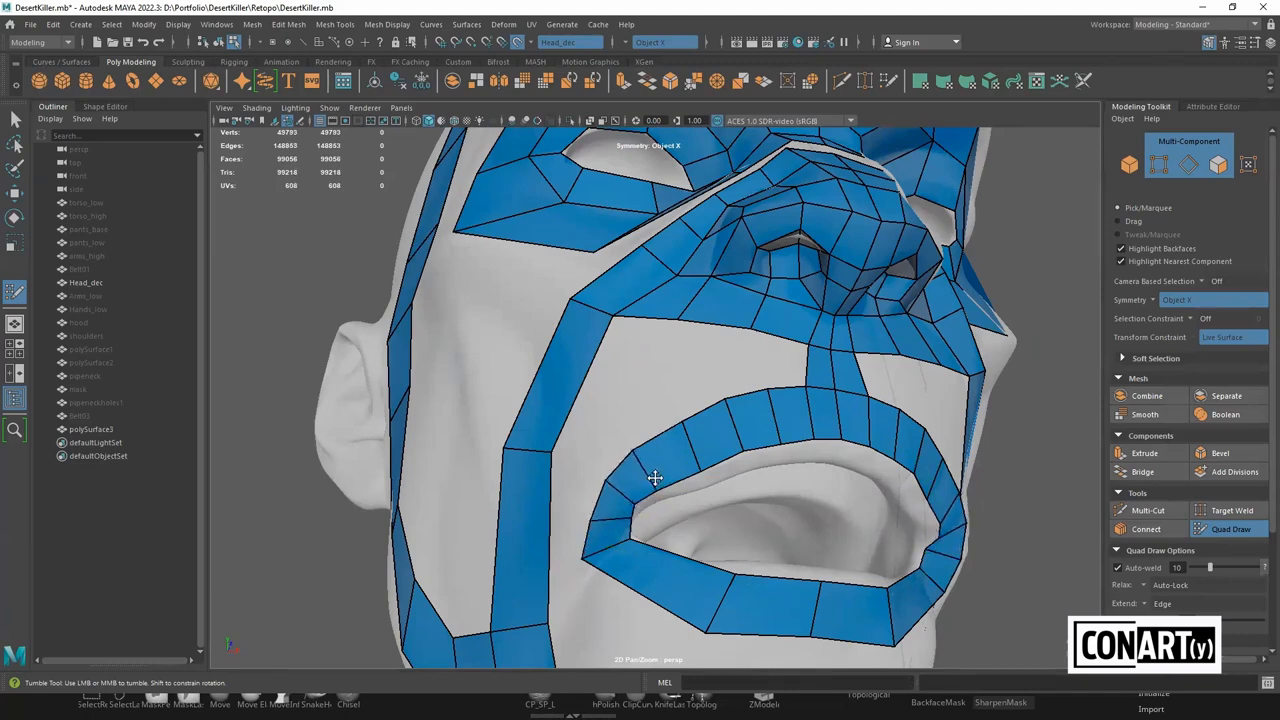
# Insert edge loops along the lower lip to divide its wide quads from the mouth corner to the centre
pyautogui.moveTo(689, 400)
pyautogui.keyDown('alt'); pyautogui.mouseDown()
pyautogui.moveTo(663, 449)
pyautogui.moveTo(684, 419)
pyautogui.mouseUp(); pyautogui.keyUp('alt')
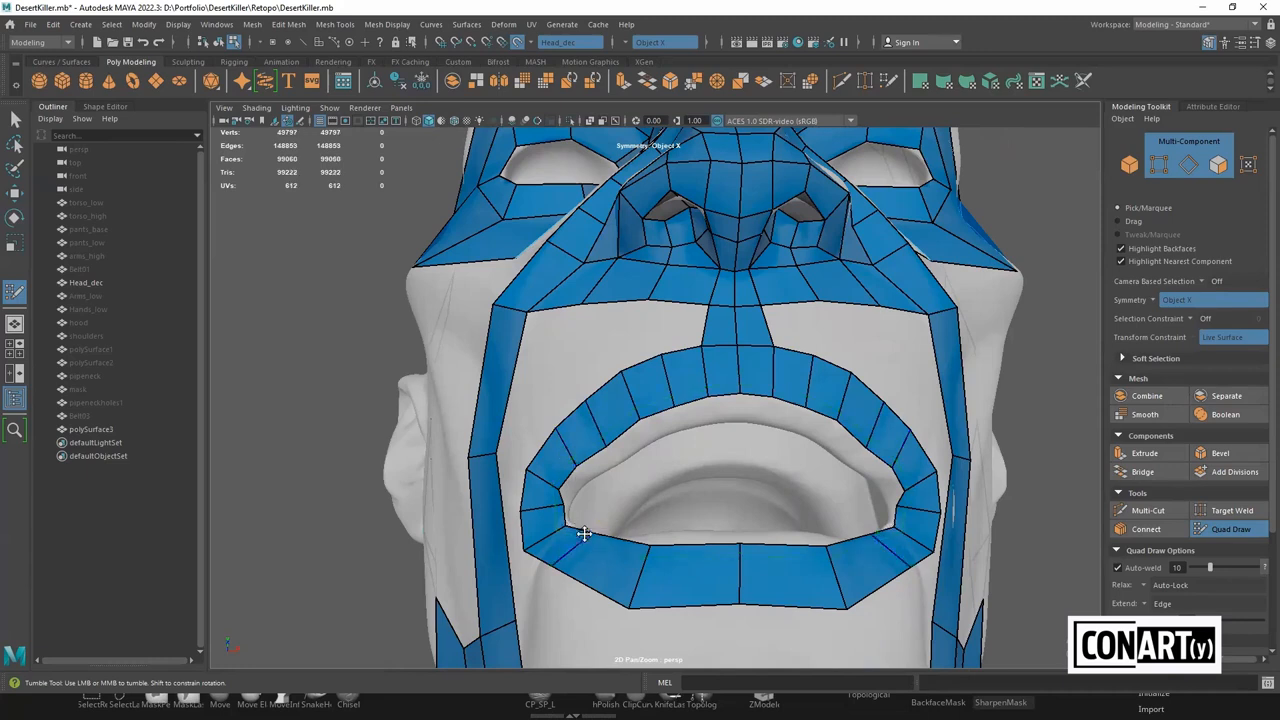
pyautogui.keyDown('ctrl'); pyautogui.click(636, 555); pyautogui.keyUp('ctrl')
pyautogui.keyDown('ctrl'); pyautogui.click(622, 546); pyautogui.keyUp('ctrl')
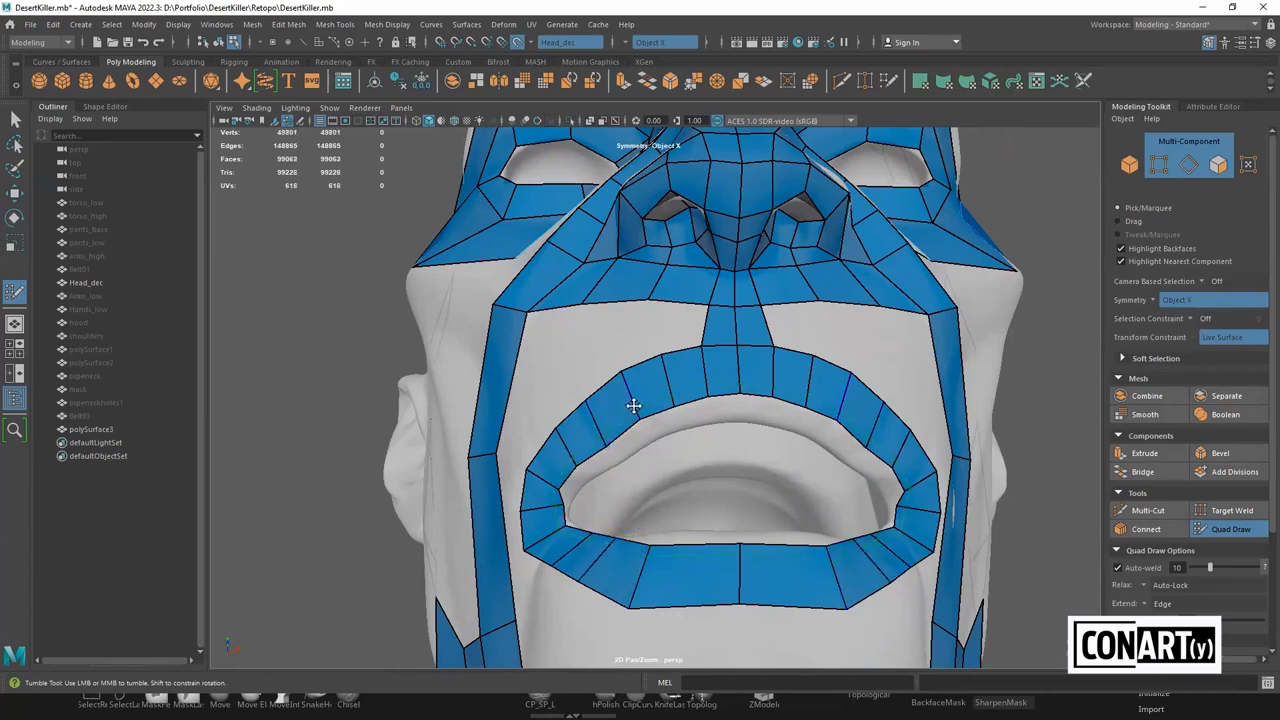
pyautogui.keyDown('ctrl'); pyautogui.click(685, 563); pyautogui.keyUp('ctrl')
pyautogui.keyDown('ctrl'); pyautogui.click(716, 566); pyautogui.keyUp('ctrl')
pyautogui.keyDown('alt'); pyautogui.moveTo(739, 425); pyautogui.dragTo(640, 590); pyautogui.keyUp('alt')
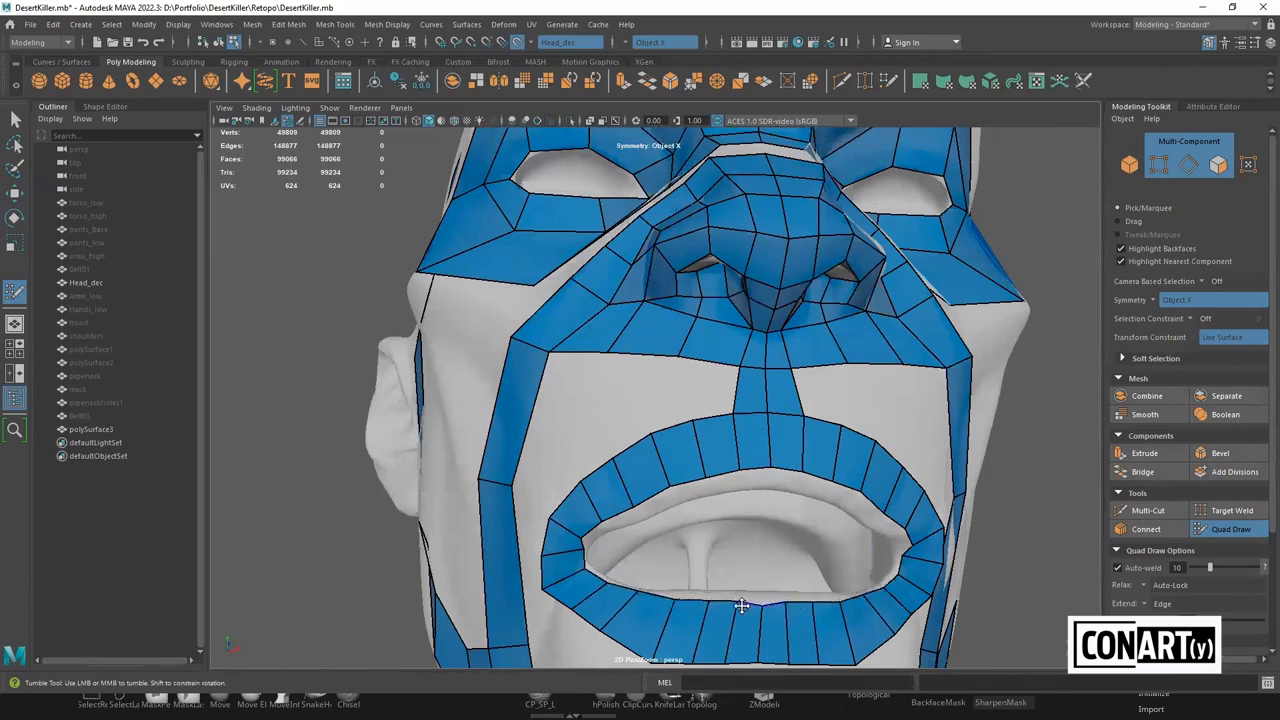
# Draw a row of symmetrical quads from the mouth corner across the smile-line strip to the strip in front of the ear
pyautogui.keyDown('alt'); pyautogui.moveTo(674, 580); pyautogui.dragTo(694, 489); pyautogui.keyUp('alt')
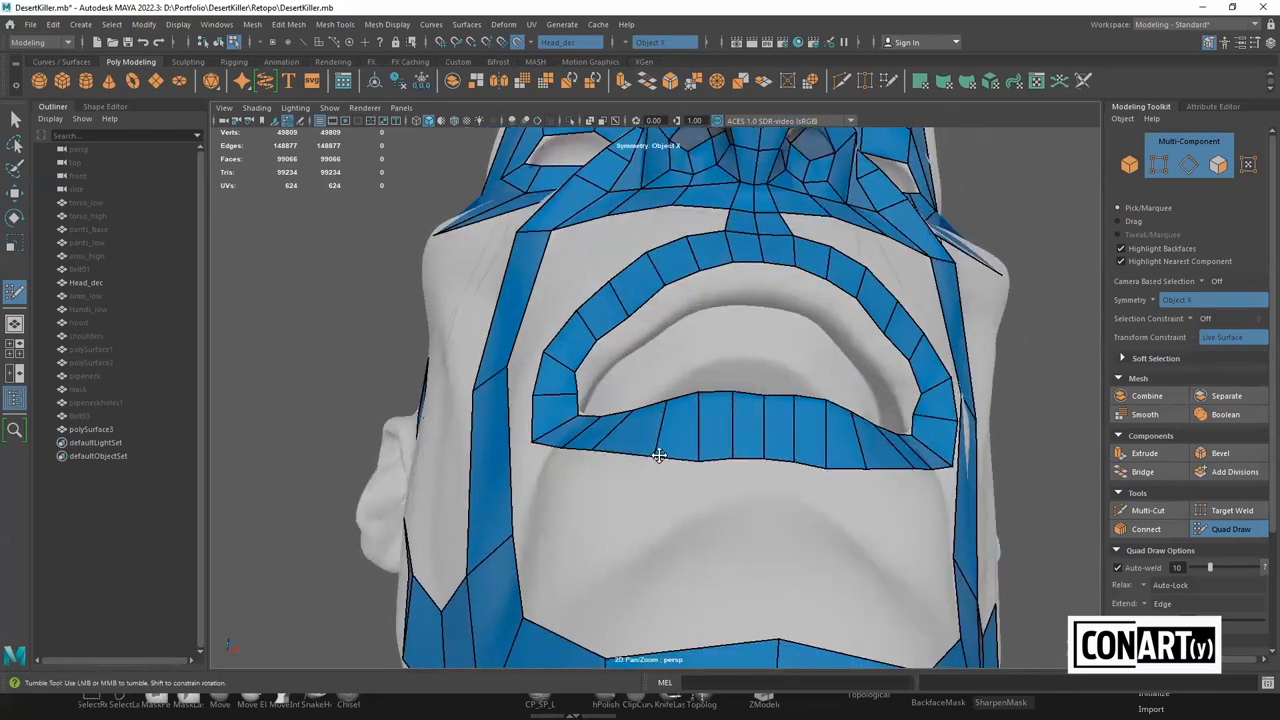
pyautogui.keyDown('alt'); pyautogui.moveTo(660, 458); pyautogui.dragTo(610, 558); pyautogui.keyUp('alt')
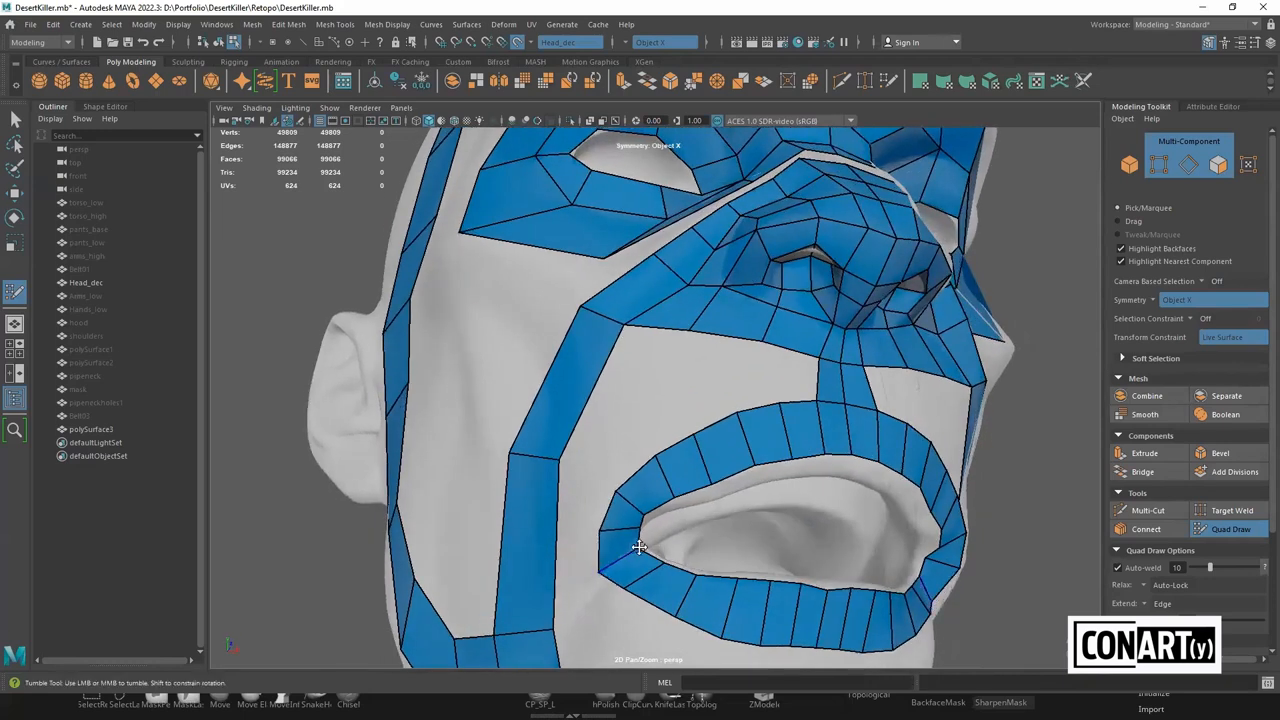
pyautogui.keyDown('alt'); pyautogui.moveTo(617, 526); pyautogui.dragTo(652, 506); pyautogui.keyUp('alt')
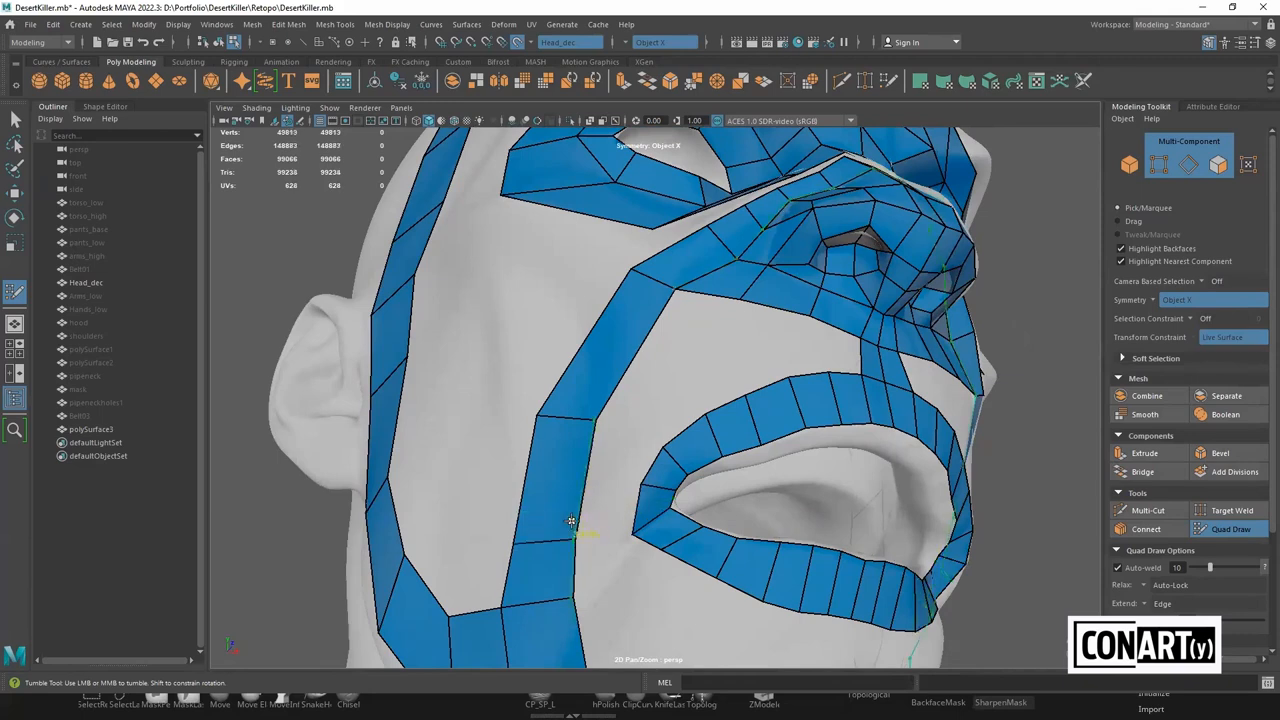
pyautogui.keyDown('shift'); pyautogui.click(602, 508); pyautogui.keyUp('shift')
pyautogui.keyDown('alt'); pyautogui.moveTo(600, 508); pyautogui.dragTo(489, 514); pyautogui.keyUp('alt')
pyautogui.click(485, 563)
pyautogui.keyDown('shift'); pyautogui.click(514, 531); pyautogui.keyUp('shift')
pyautogui.keyDown('alt'); pyautogui.moveTo(478, 531); pyautogui.dragTo(455, 520); pyautogui.keyUp('alt')
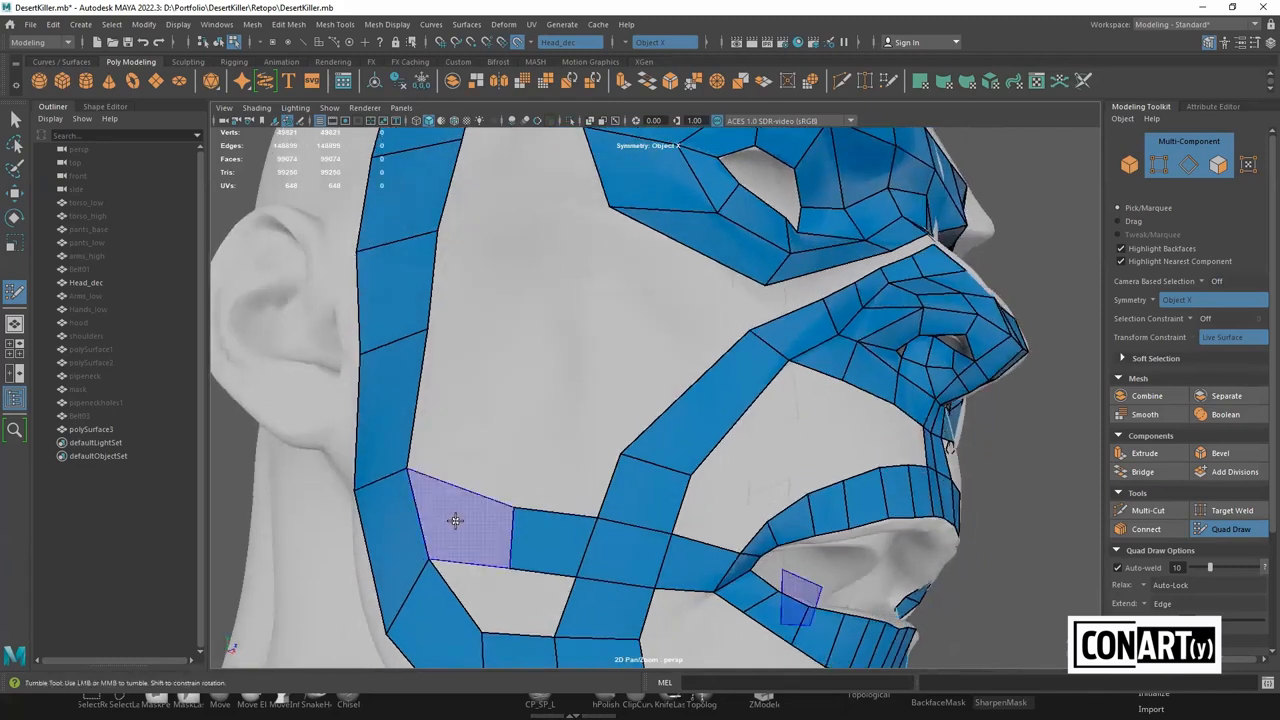
pyautogui.keyDown('shift'); pyautogui.click(455, 520); pyautogui.keyUp('shift')
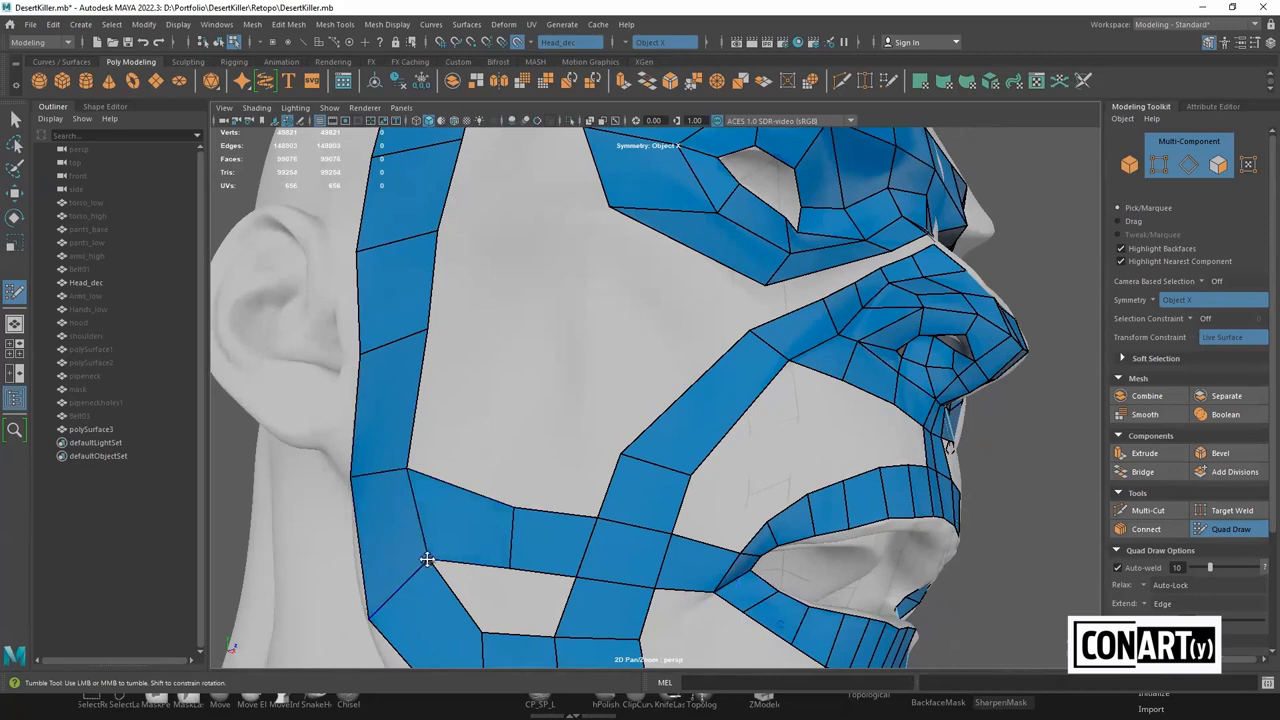
pyautogui.keyDown('alt'); pyautogui.moveTo(517, 557); pyautogui.dragTo(503, 511); pyautogui.keyUp('alt')
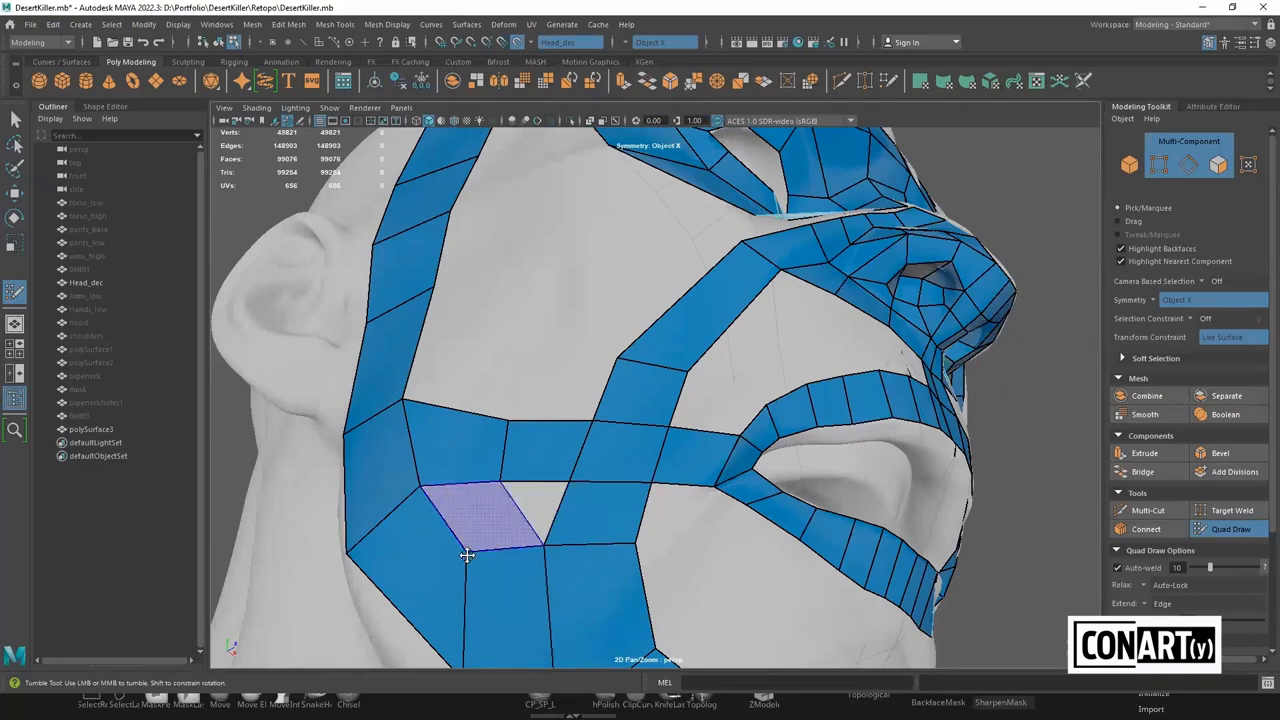
# Split the jaw quad below the ear with an edge loop, and fill the gap between the jaw and cheek rows with quads
pyautogui.keyDown('alt'); pyautogui.moveTo(466, 609); pyautogui.dragTo(420, 537); pyautogui.keyUp('alt')
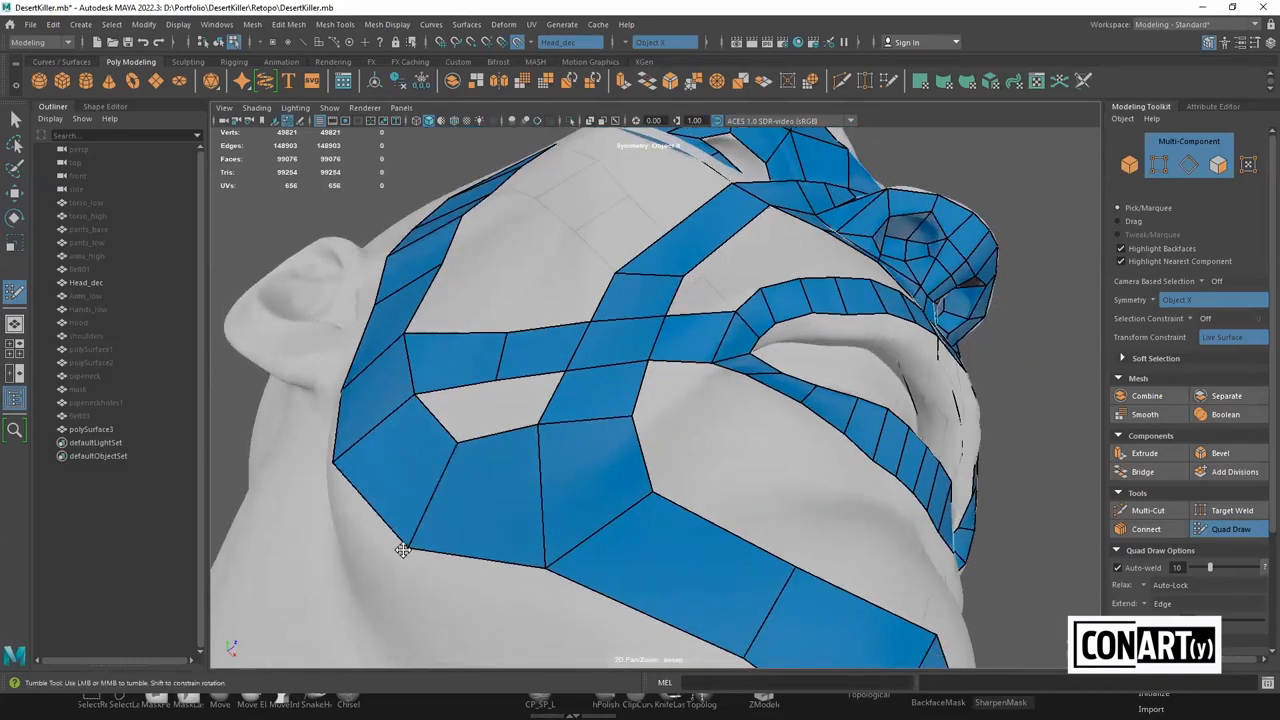
pyautogui.keyDown('ctrl'); pyautogui.click(482, 519); pyautogui.keyUp('ctrl')
pyautogui.moveTo(456, 442); pyautogui.dragTo(444, 439)
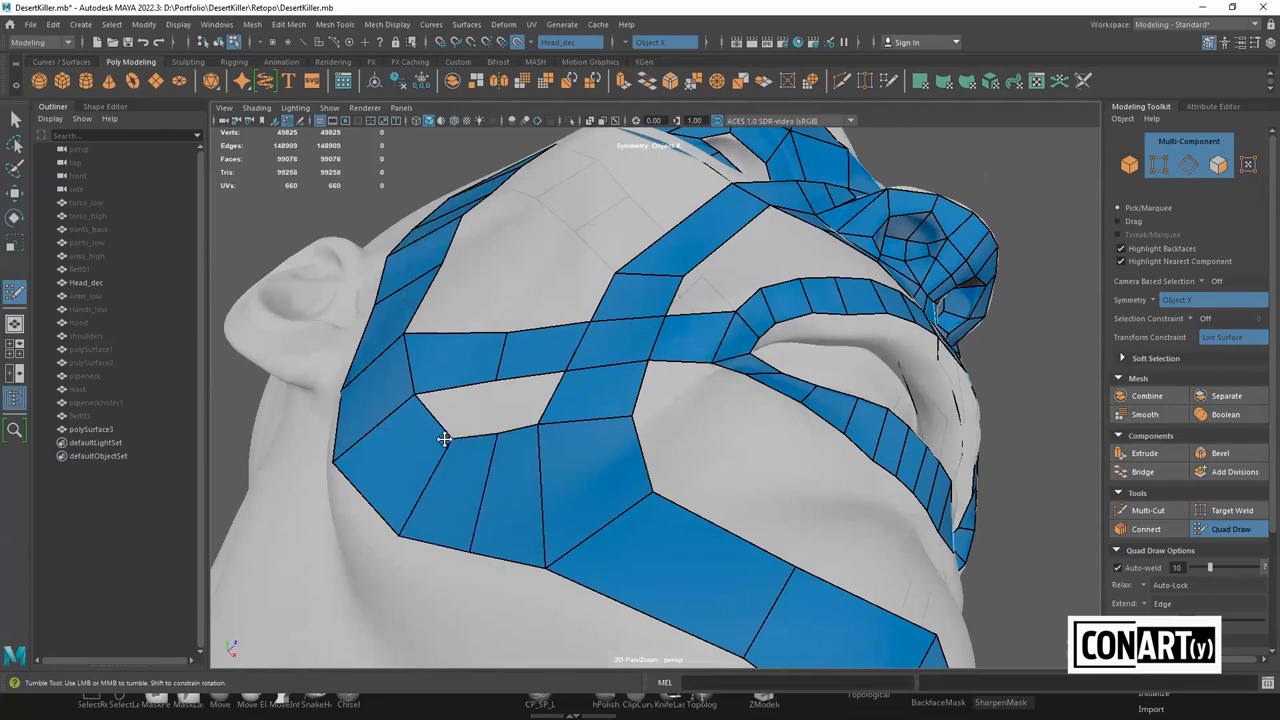
pyautogui.keyDown('shift'); pyautogui.click(490, 410); pyautogui.keyUp('shift')
pyautogui.keyDown('shift'); pyautogui.click(539, 399); pyautogui.keyUp('shift')
pyautogui.keyDown('alt'); pyautogui.moveTo(539, 399); pyautogui.dragTo(564, 591); pyautogui.keyUp('alt')
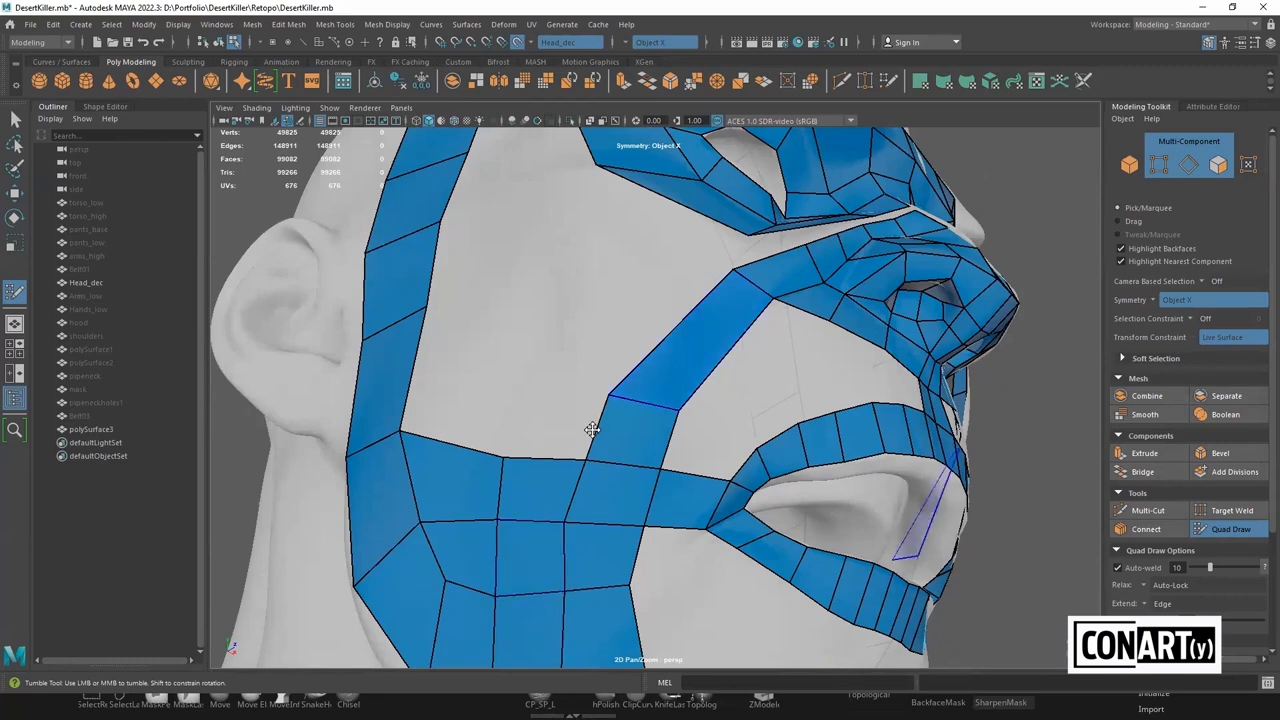
# Insert an edge loop across the long quad of the smile-line strip on the cheek
pyautogui.keyDown('alt'); pyautogui.moveTo(592, 429); pyautogui.dragTo(557, 529); pyautogui.keyUp('alt')
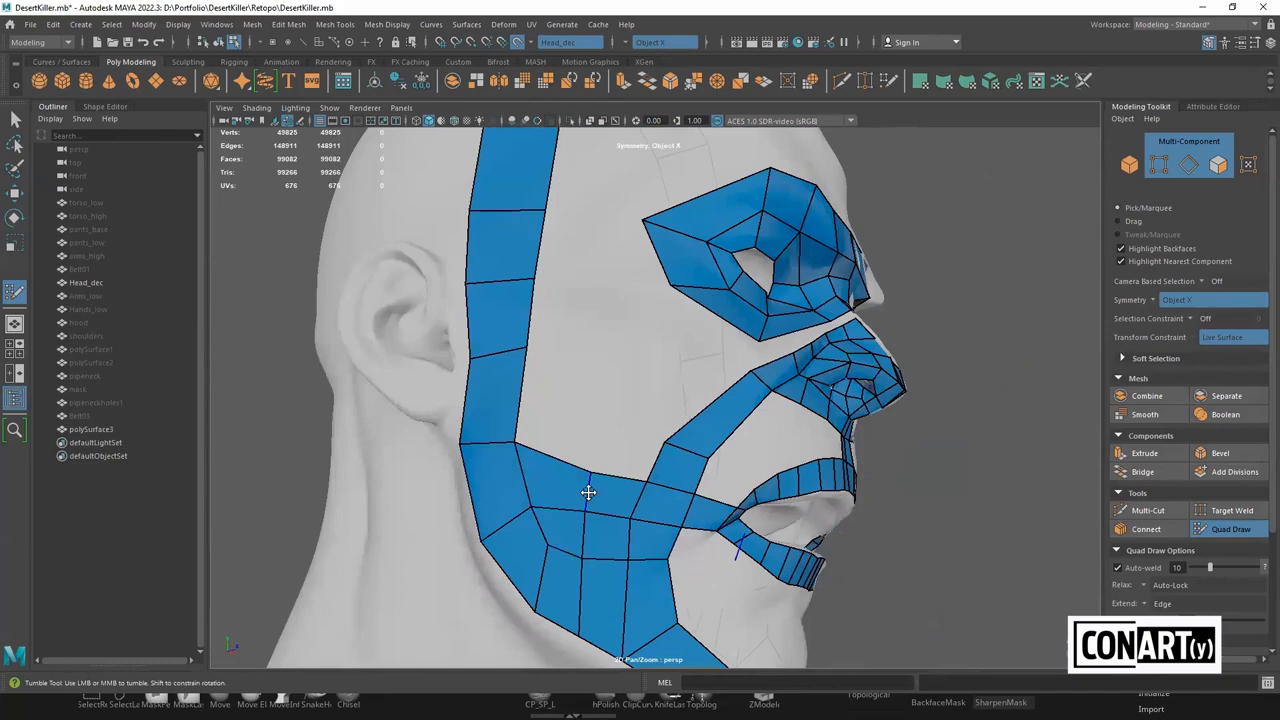
pyautogui.keyDown('alt'); pyautogui.moveTo(669, 438); pyautogui.dragTo(631, 406); pyautogui.keyUp('alt')
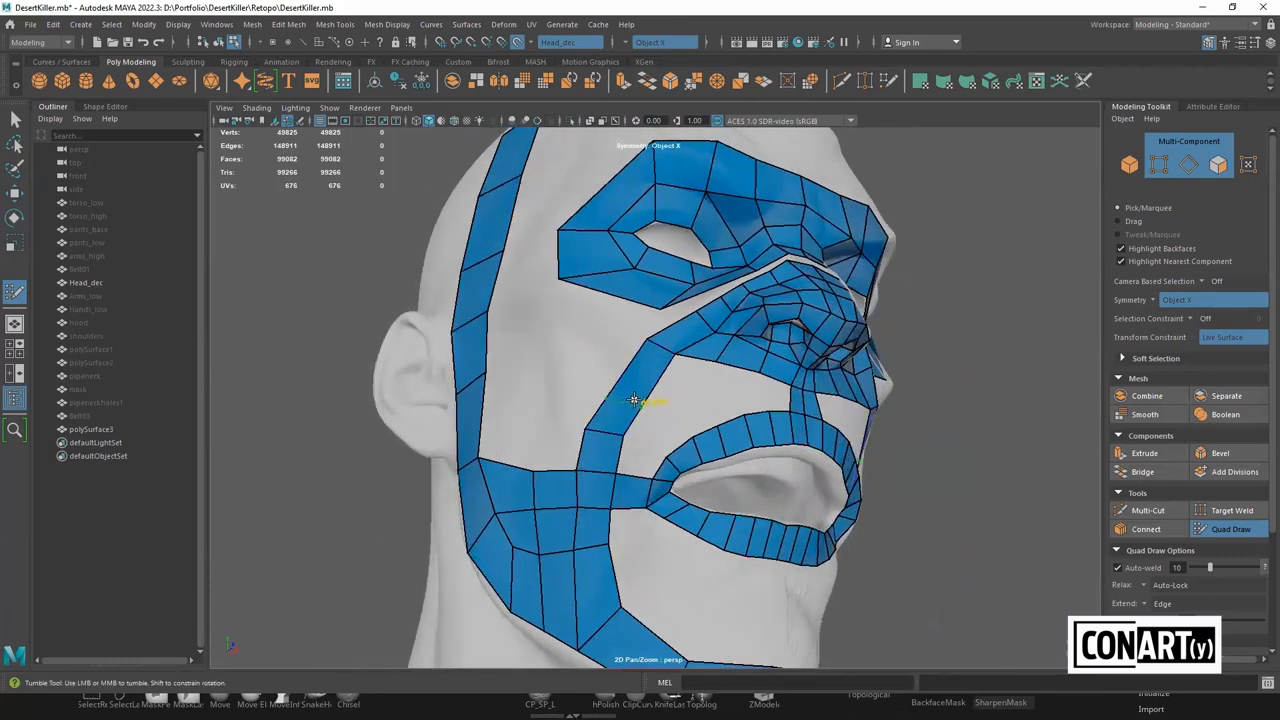
pyautogui.keyDown('ctrl'); pyautogui.click(636, 396); pyautogui.keyUp('ctrl')
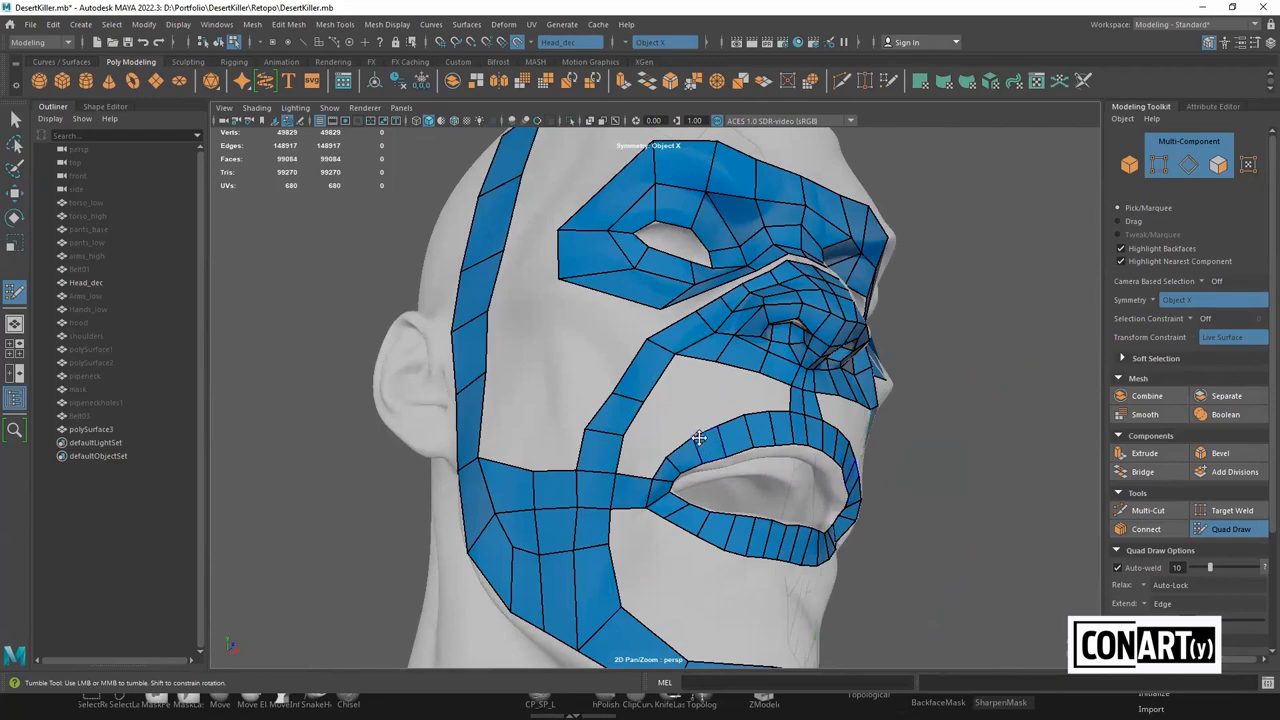
# Examine the cheek edge flow on the Pinterest face topology image in Chrome's "retopologia facial" results, and return to Maya
pyautogui.hotkey('alt', 'Tab')
pyautogui.press('Tab')
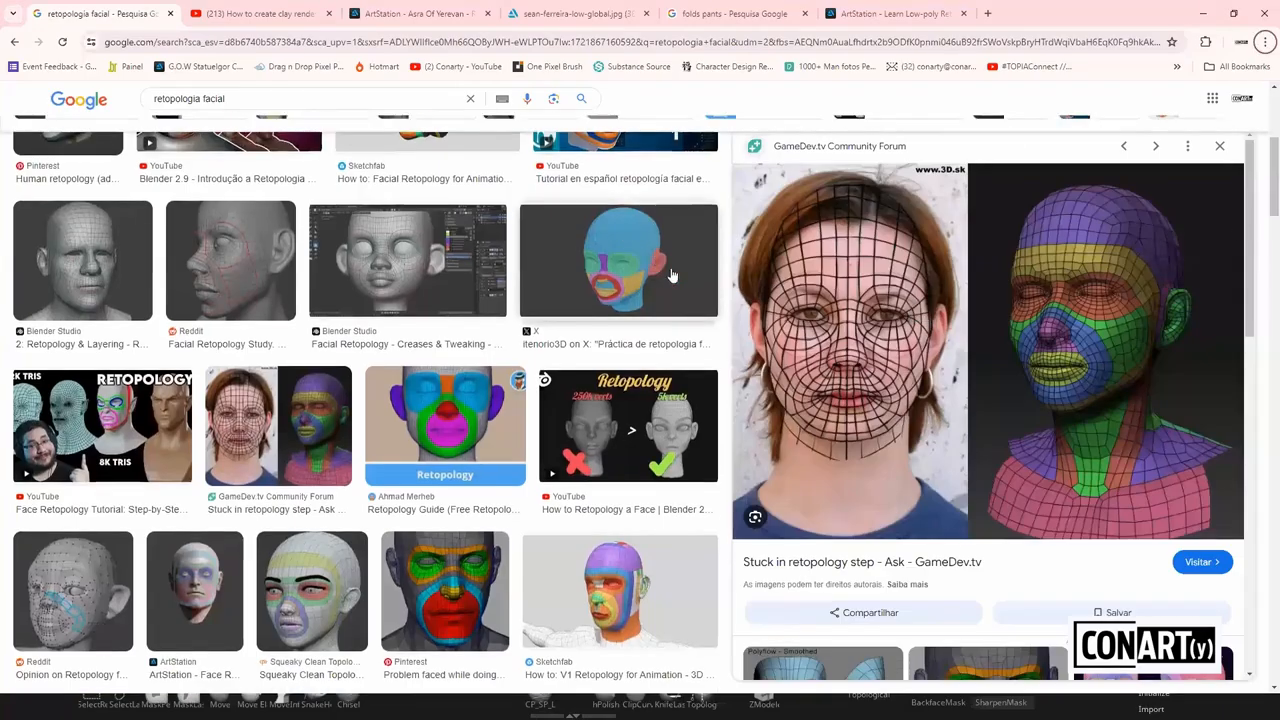
pyautogui.scroll(4, 620, 270)
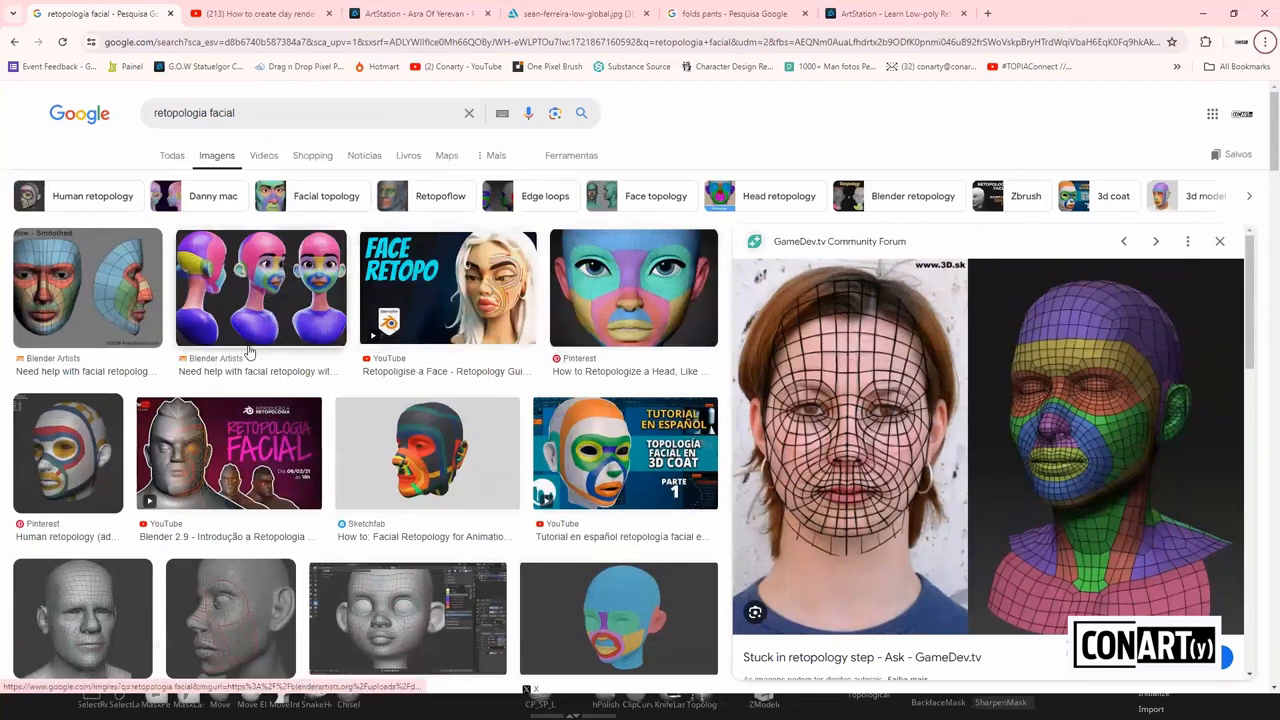
pyautogui.scroll(-10, 249, 352)
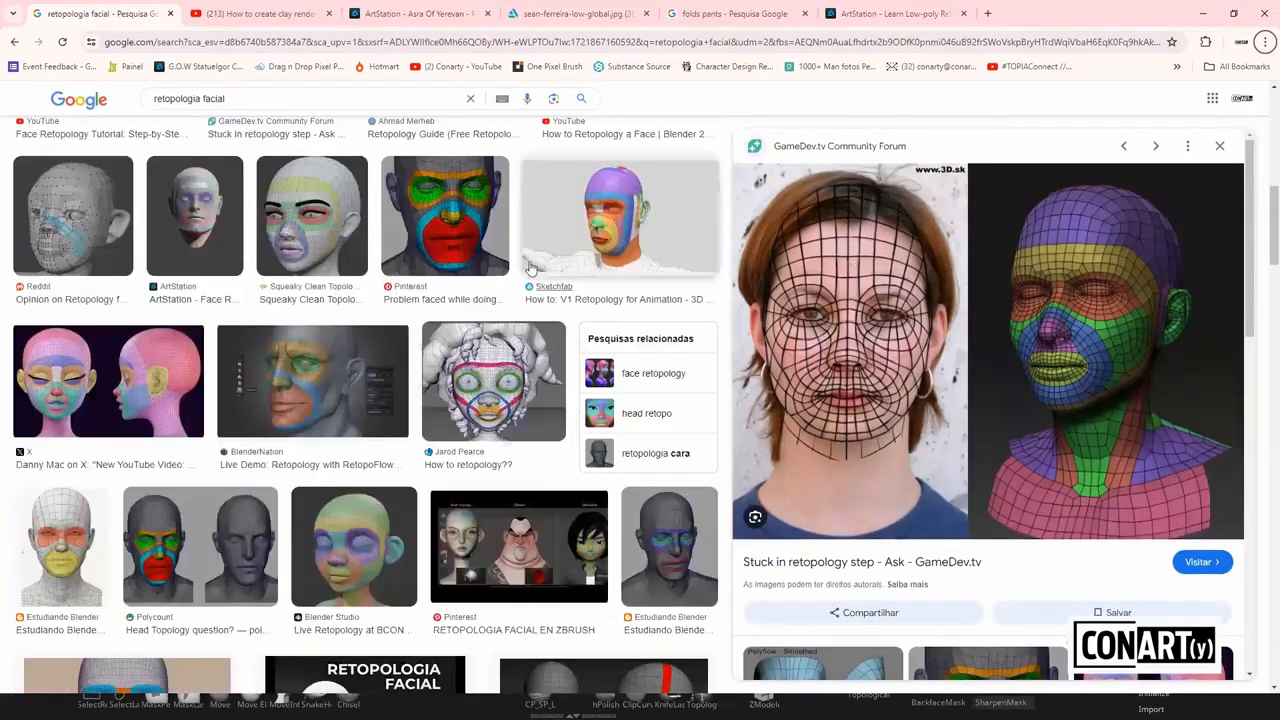
pyautogui.click(490, 250)
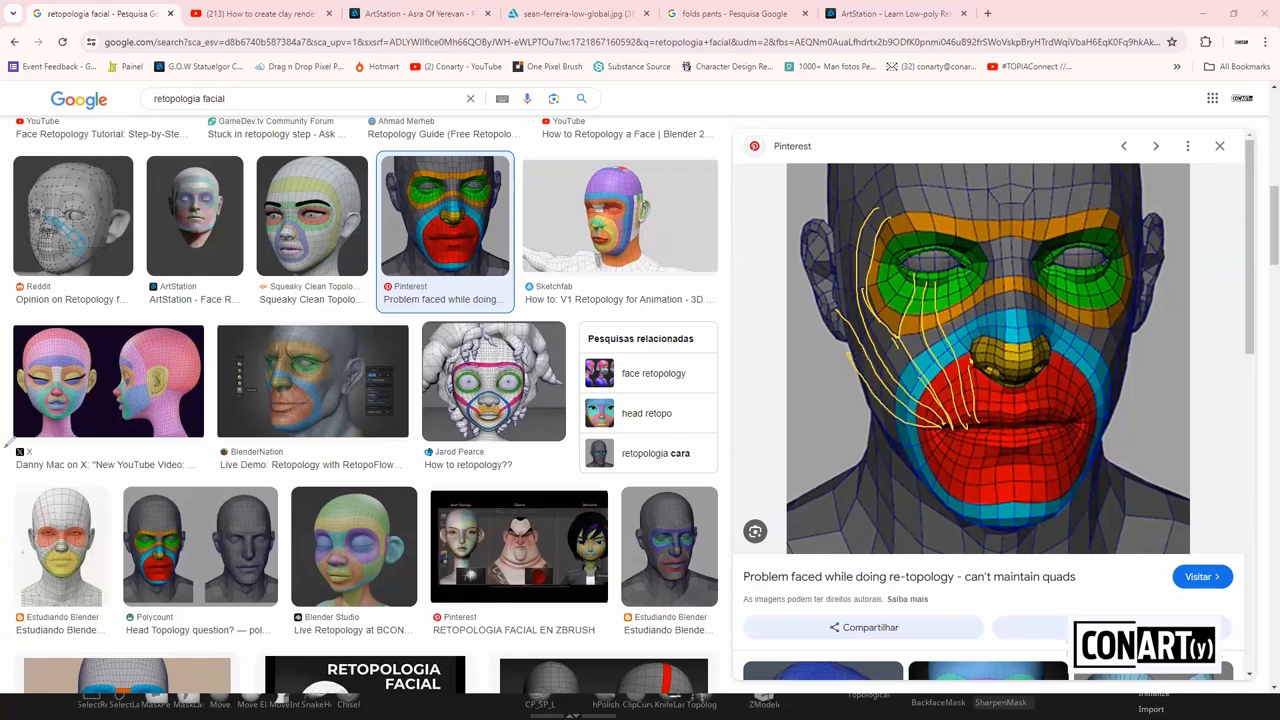
pyautogui.press('Escape')
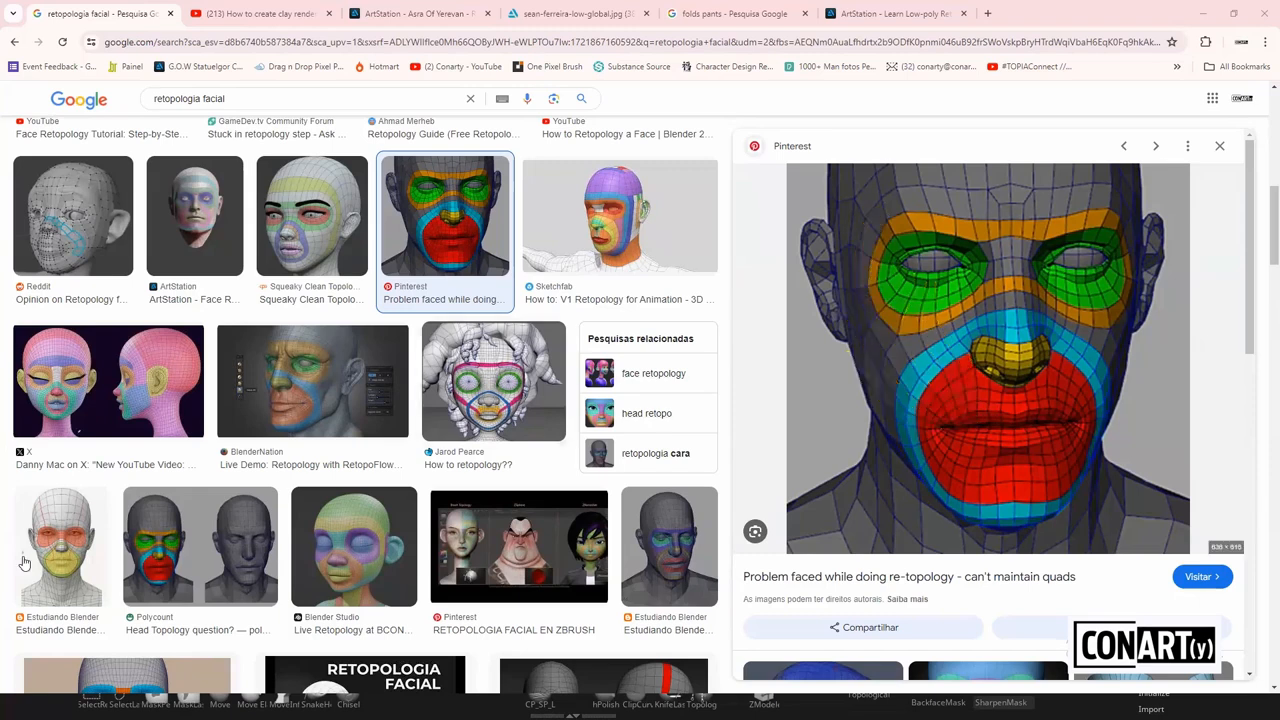
pyautogui.hotkey('alt', 'Tab')
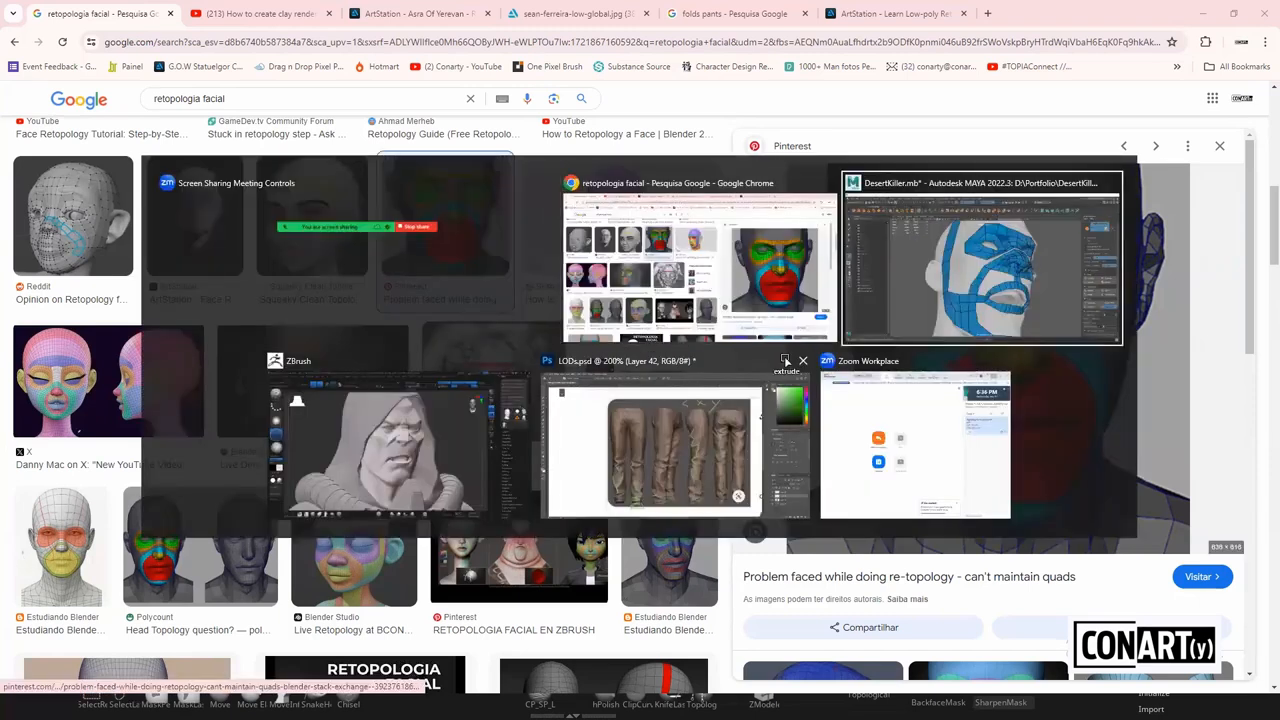
# Insert two edge loops across the lower eyelid quads, running from the eye opening to the outer edge of the mask
pyautogui.keyDown('alt'); pyautogui.moveTo(914, 457); pyautogui.dragTo(841, 429); pyautogui.keyUp('alt')
pyautogui.moveTo(914, 482)
pyautogui.keyDown('alt'); pyautogui.mouseDown()
pyautogui.moveTo(800, 430)
pyautogui.moveTo(708, 409)
pyautogui.mouseUp(); pyautogui.keyUp('alt')
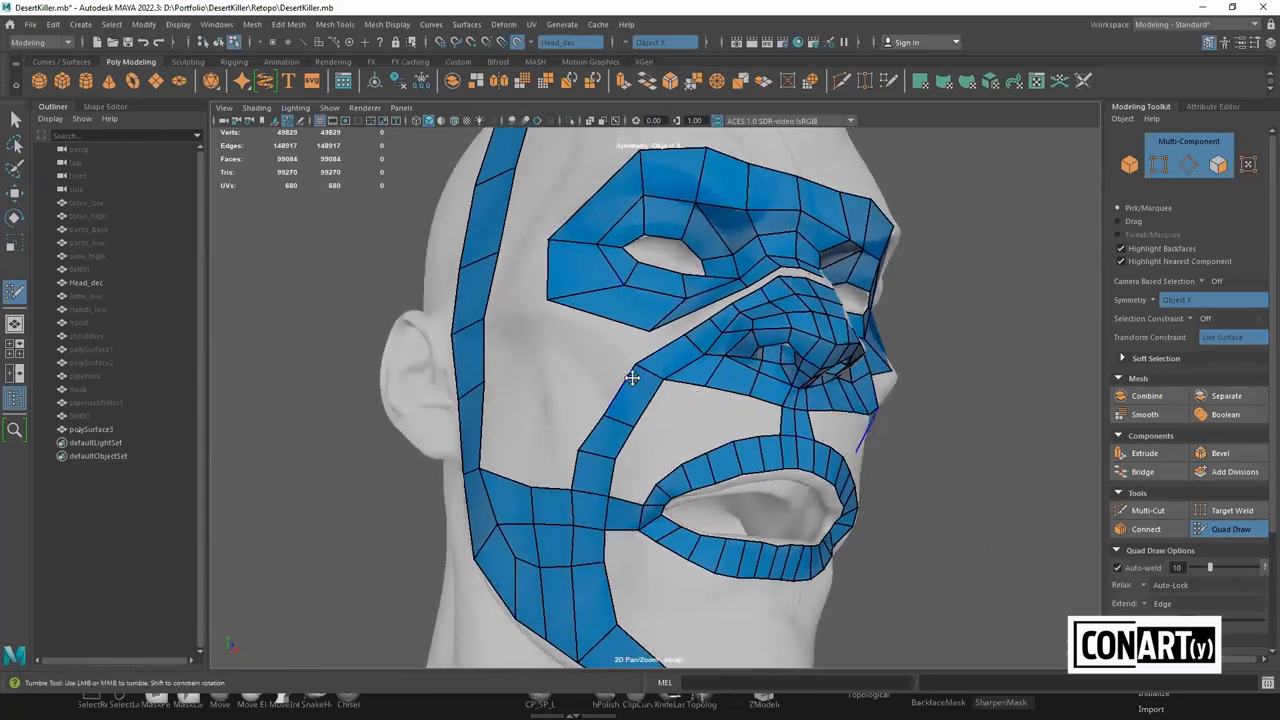
pyautogui.keyDown('alt'); pyautogui.moveTo(658, 440); pyautogui.dragTo(651, 478); pyautogui.keyUp('alt')
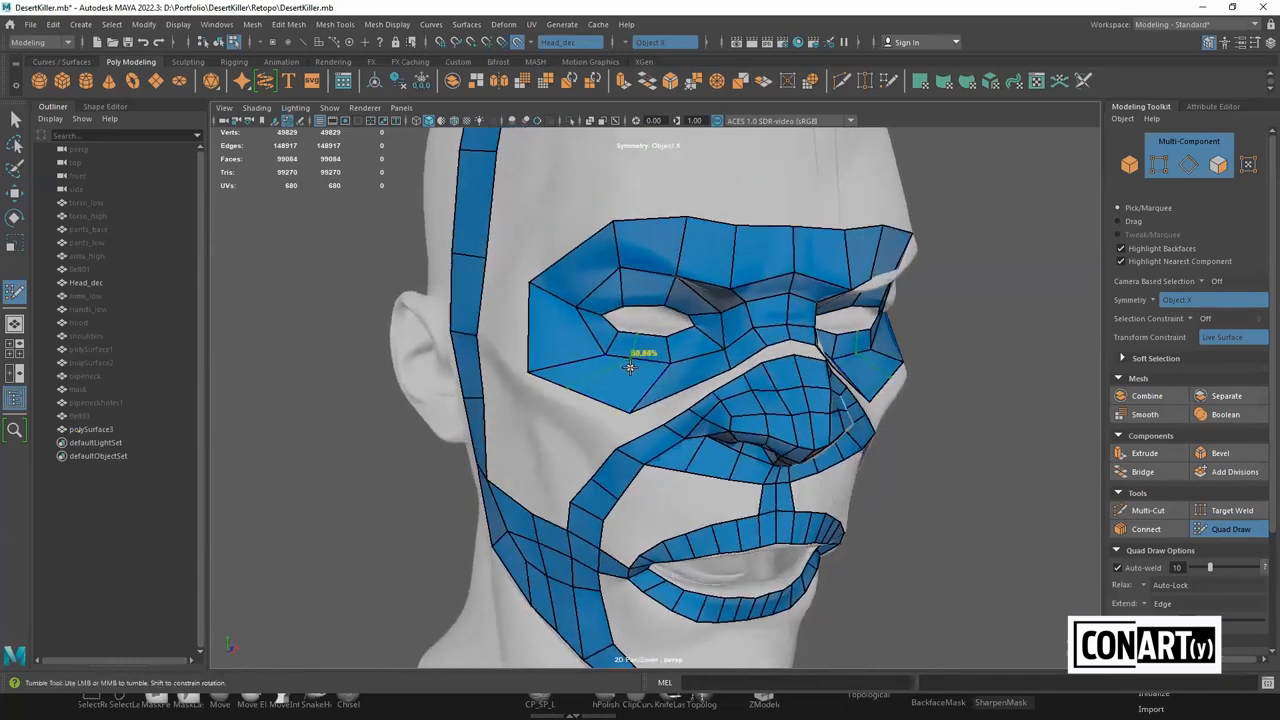
pyautogui.keyDown('ctrl'); pyautogui.click(640, 362); pyautogui.keyUp('ctrl')
pyautogui.keyDown('ctrl'); pyautogui.click(685, 379); pyautogui.keyUp('ctrl')
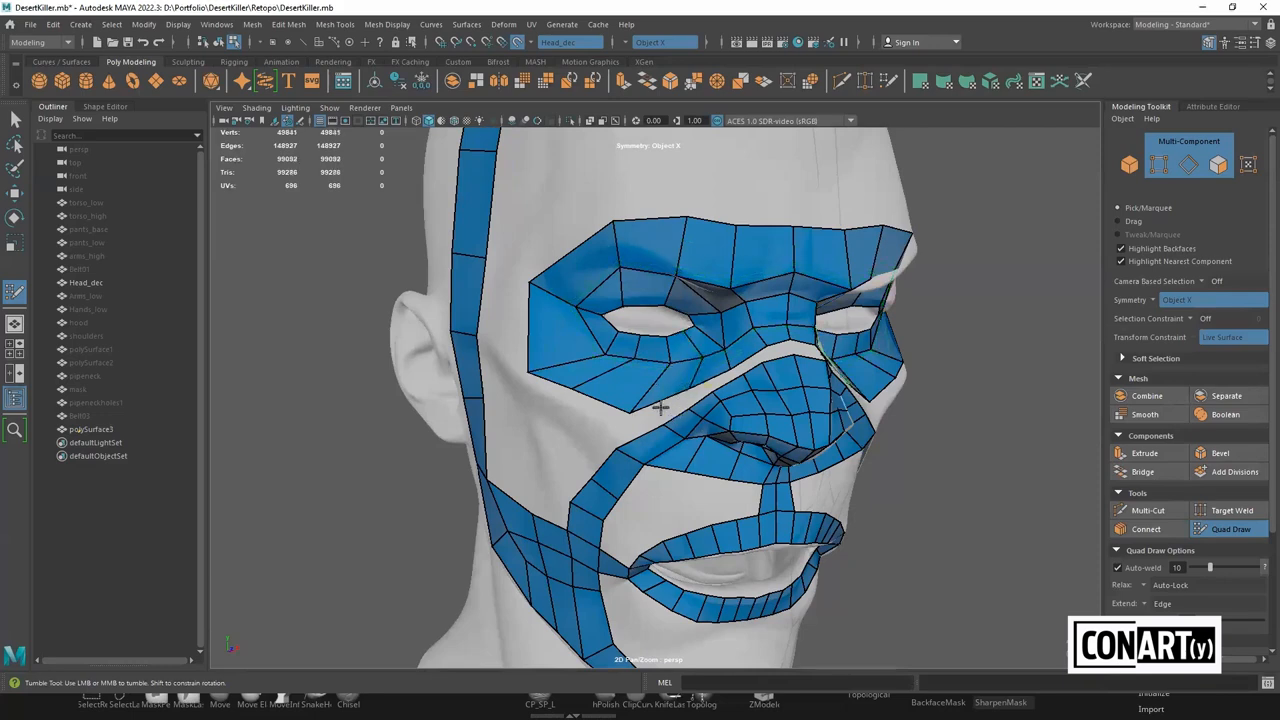
# Delete the quads beside the nostril that join the smile-line strip to the nose base
pyautogui.keyDown('alt'); pyautogui.moveTo(672, 449); pyautogui.dragTo(668, 420); pyautogui.keyUp('alt')
pyautogui.keyDown('ctrl'); pyautogui.keyDown('shift'); pyautogui.click(667, 413); pyautogui.keyUp('shift'); pyautogui.keyUp('ctrl')
pyautogui.keyDown('ctrl'); pyautogui.keyDown('shift'); pyautogui.click(680, 398); pyautogui.keyUp('shift'); pyautogui.keyUp('ctrl')
pyautogui.keyDown('ctrl'); pyautogui.keyDown('shift'); pyautogui.click(678, 462); pyautogui.keyUp('shift'); pyautogui.keyUp('ctrl')
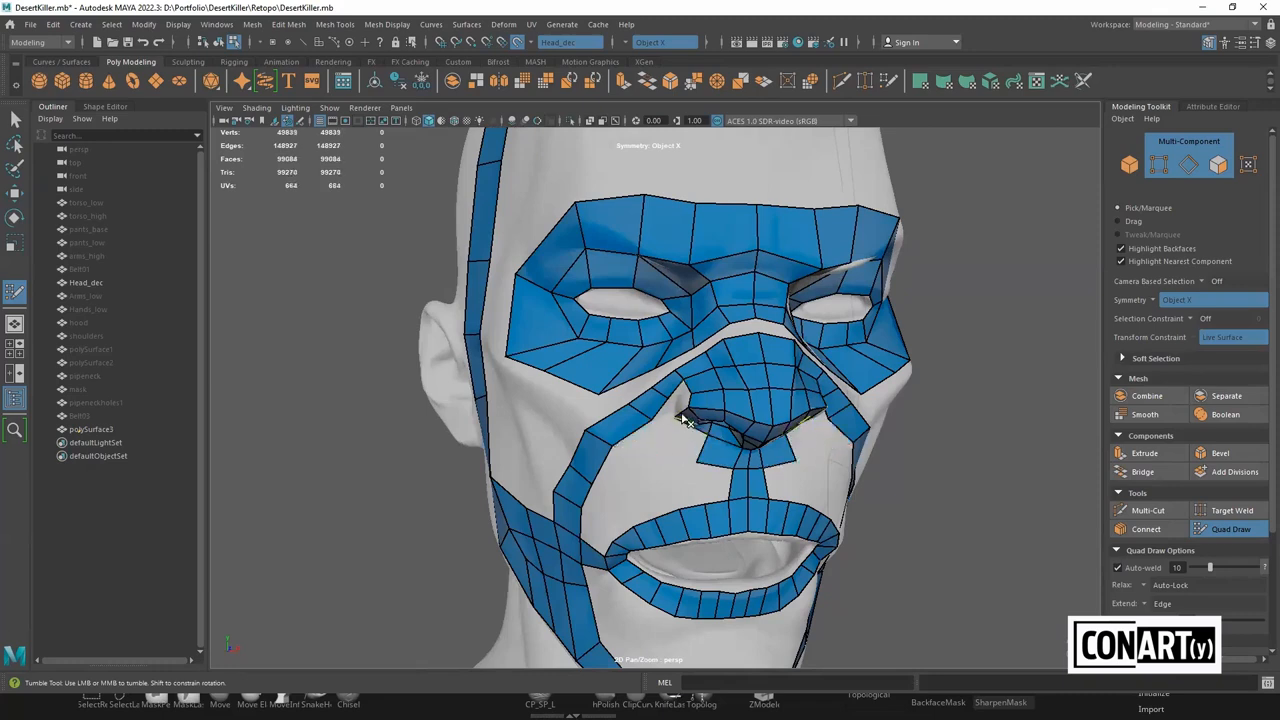
pyautogui.keyDown('alt'); pyautogui.moveTo(690, 434); pyautogui.dragTo(712, 430); pyautogui.keyUp('alt')
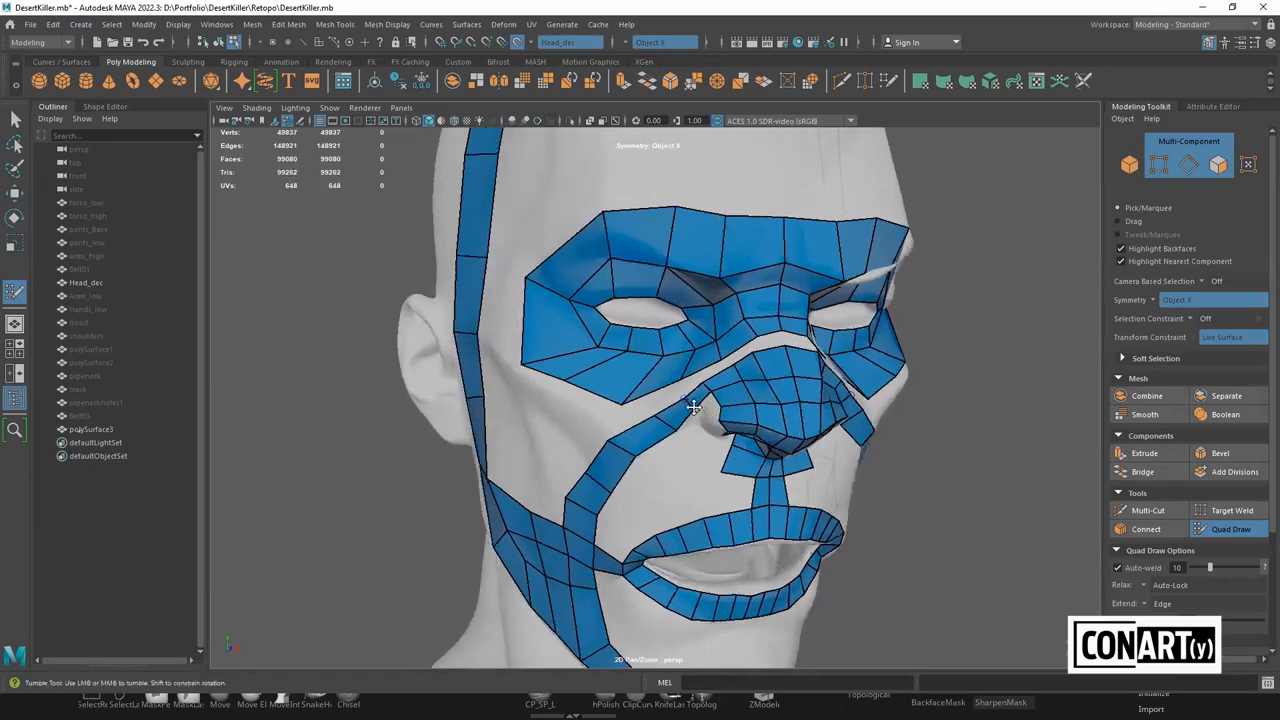
# Fill two rows of symmetrical quads above the upper lip, extending outward from the nose base toward the smile-line strip
pyautogui.moveTo(690, 432)
pyautogui.keyDown('alt'); pyautogui.mouseDown()
pyautogui.moveTo(691, 446)
pyautogui.moveTo(705, 440)
pyautogui.mouseUp(); pyautogui.keyUp('alt')
pyautogui.keyDown('shift'); pyautogui.click(722, 435); pyautogui.keyUp('shift')
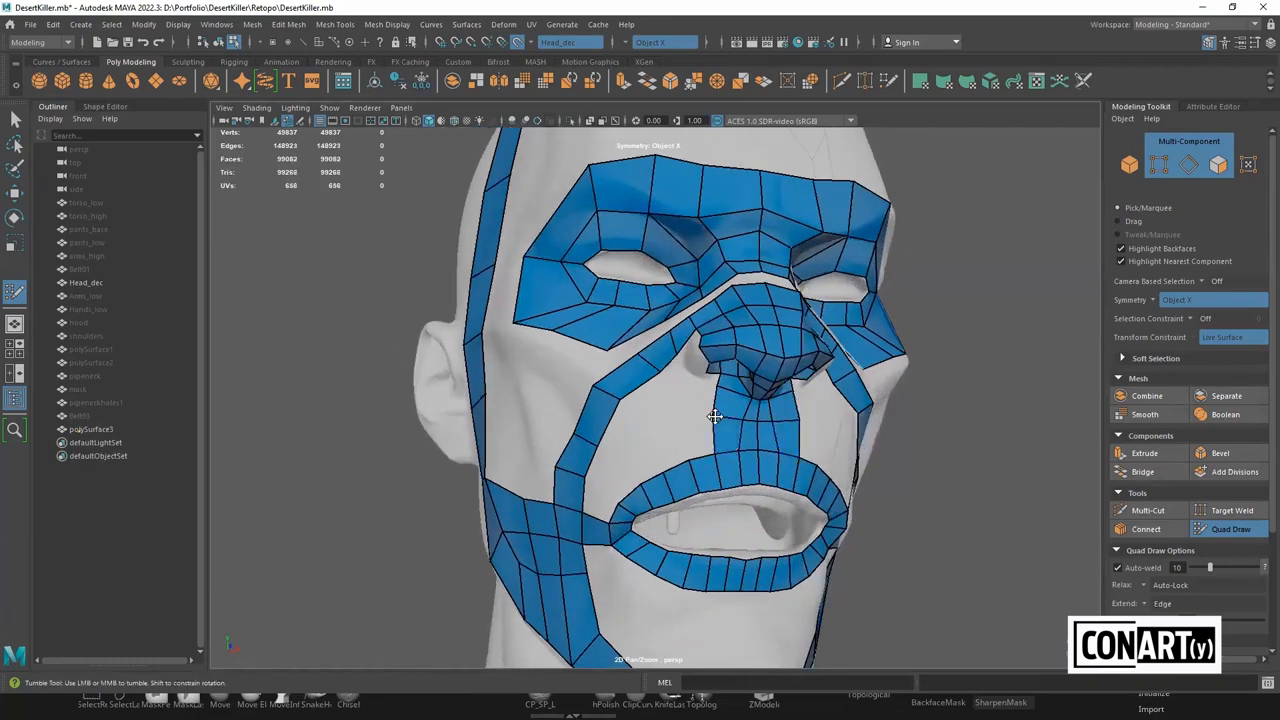
pyautogui.keyDown('alt'); pyautogui.moveTo(700, 420); pyautogui.dragTo(679, 394); pyautogui.keyUp('alt')
pyautogui.keyDown('shift'); pyautogui.click(676, 427); pyautogui.keyUp('shift')
pyautogui.keyDown('shift'); pyautogui.click(678, 436); pyautogui.keyUp('shift')
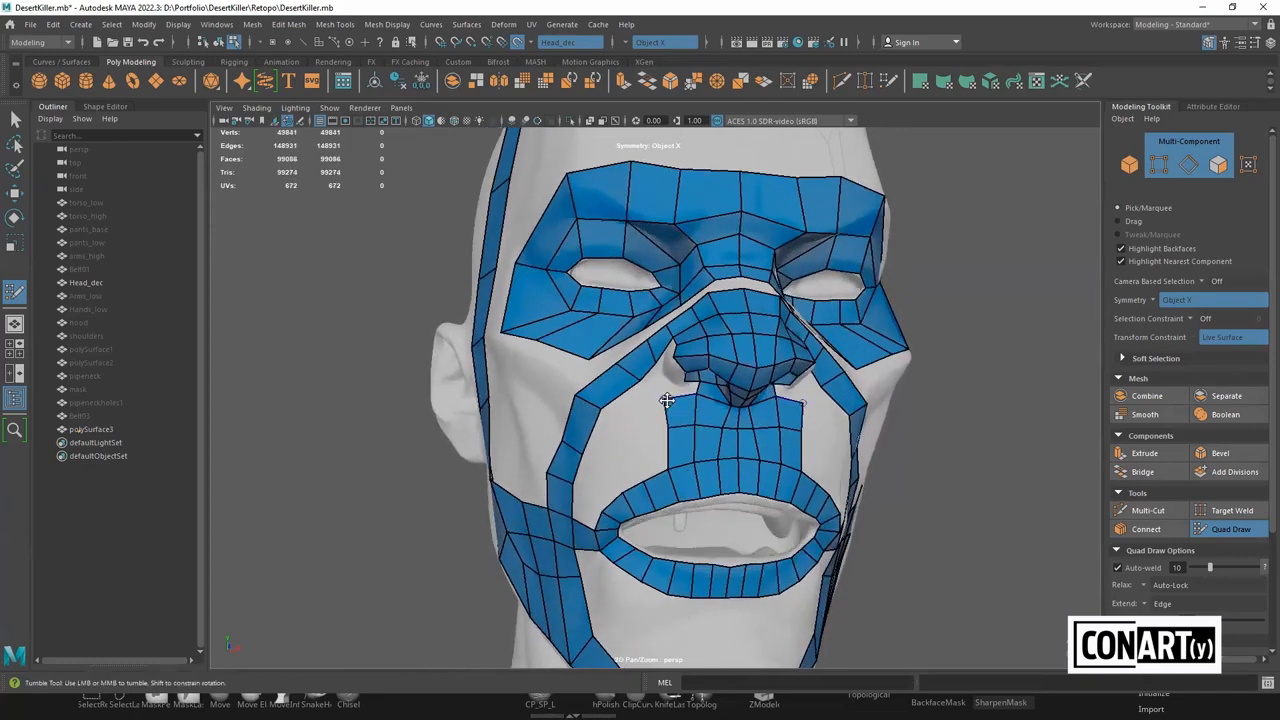
pyautogui.keyDown('shift'); pyautogui.click(643, 453); pyautogui.keyUp('shift')
pyautogui.keyDown('shift'); pyautogui.click(645, 408); pyautogui.keyUp('shift')
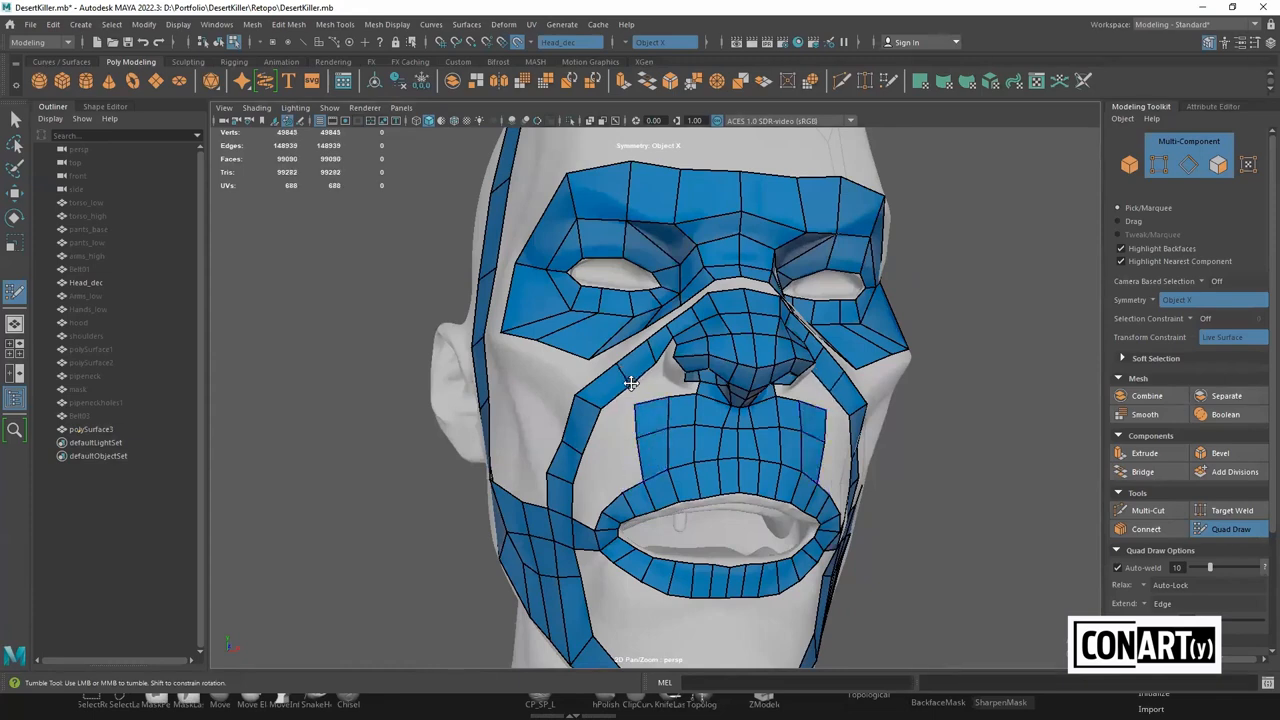
# Fill quads connecting the upper-lip patch to the smile-line strip beside the nostril, and the strip to the lower eye mask
pyautogui.keyDown('shift'); pyautogui.click(646, 386); pyautogui.keyUp('shift')
pyautogui.keyDown('alt'); pyautogui.moveTo(648, 364); pyautogui.dragTo(650, 398); pyautogui.keyUp('alt')
pyautogui.keyDown('shift'); pyautogui.click(622, 381); pyautogui.keyUp('shift')
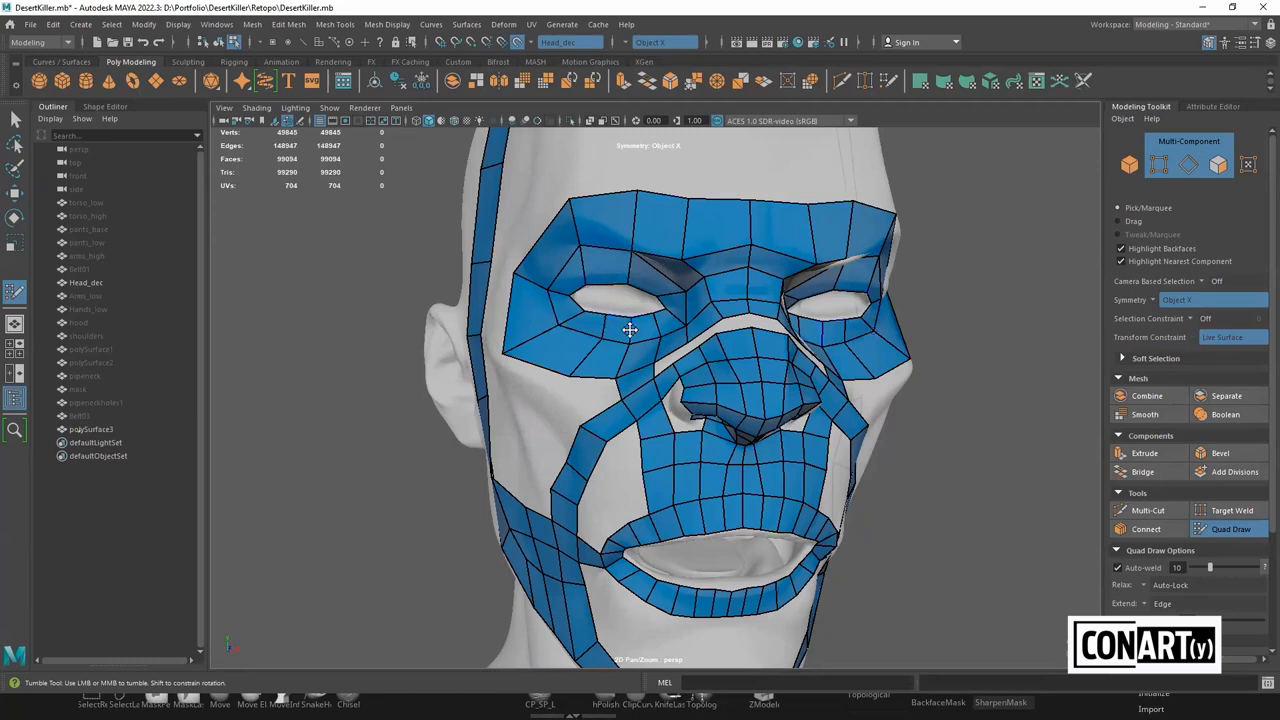
# Insert two edge loops across the upper eyelid and brow quads, radiating from the eye opening
pyautogui.keyDown('ctrl'); pyautogui.click(652, 283); pyautogui.keyUp('ctrl')
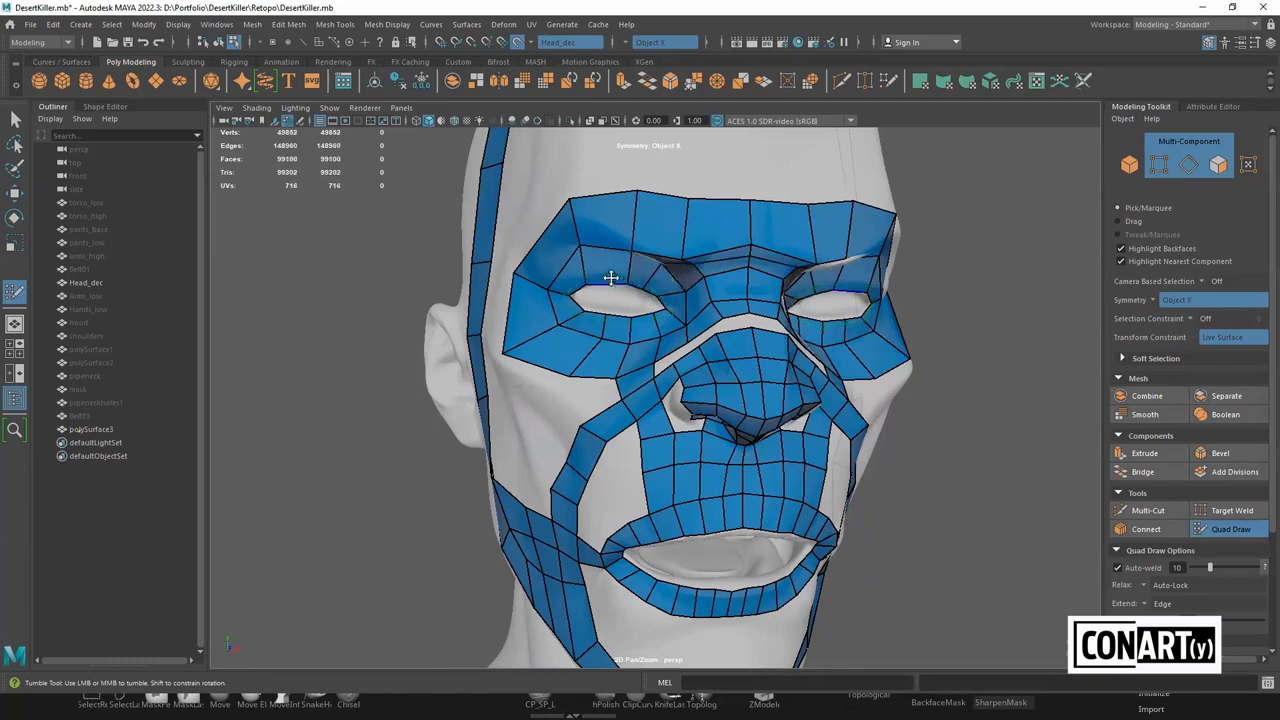
pyautogui.keyDown('ctrl'); pyautogui.click(607, 276); pyautogui.keyUp('ctrl')
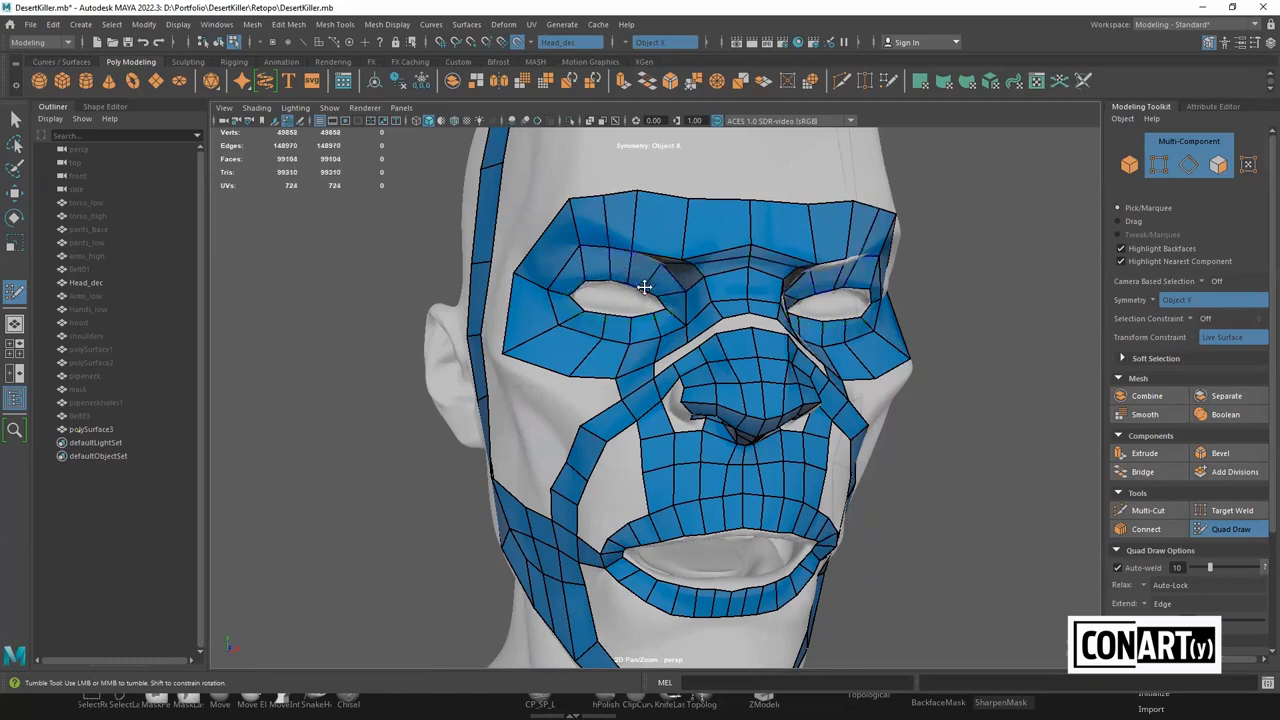
# Try inserting concentric edge loops around the eye opening and through the outer eye mask, and undo them
pyautogui.keyDown('alt'); pyautogui.moveTo(659, 268); pyautogui.dragTo(626, 215); pyautogui.keyUp('alt')
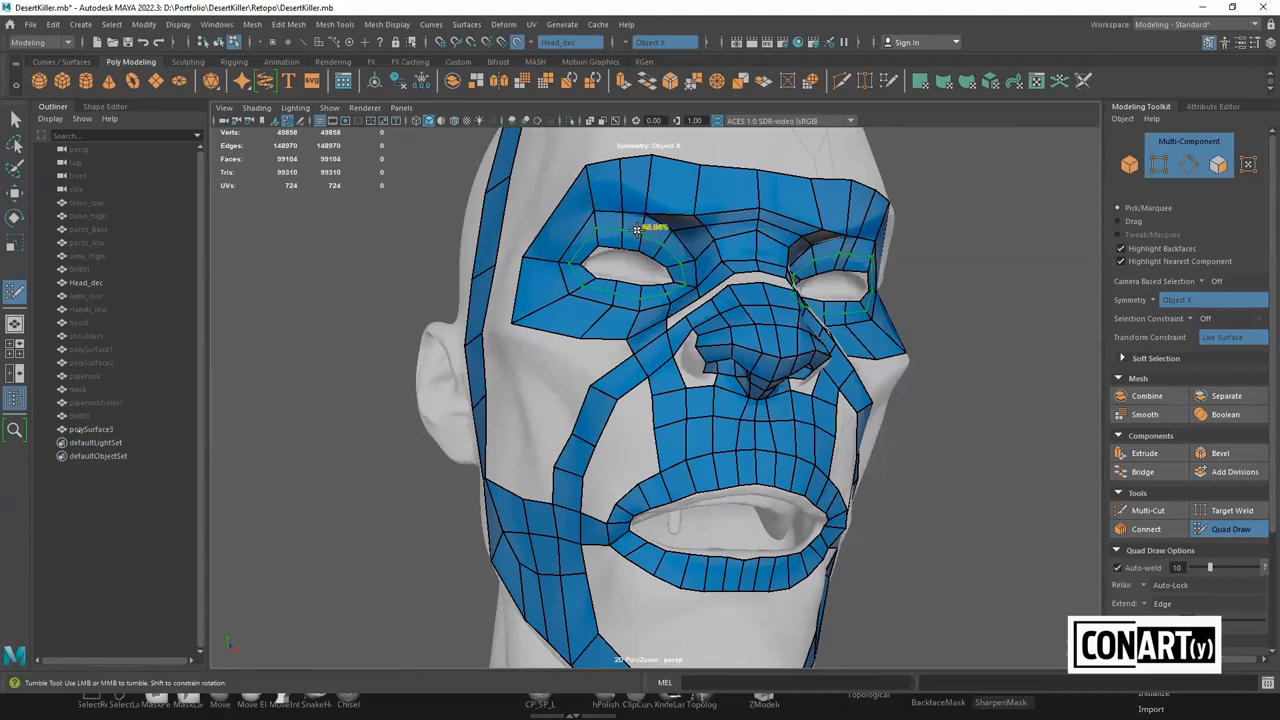
pyautogui.keyDown('ctrl'); pyautogui.click(642, 232); pyautogui.keyUp('ctrl')
pyautogui.keyDown('ctrl'); pyautogui.click(645, 236); pyautogui.keyUp('ctrl')
pyautogui.keyDown('alt'); pyautogui.moveTo(645, 236); pyautogui.dragTo(636, 246); pyautogui.keyUp('alt')
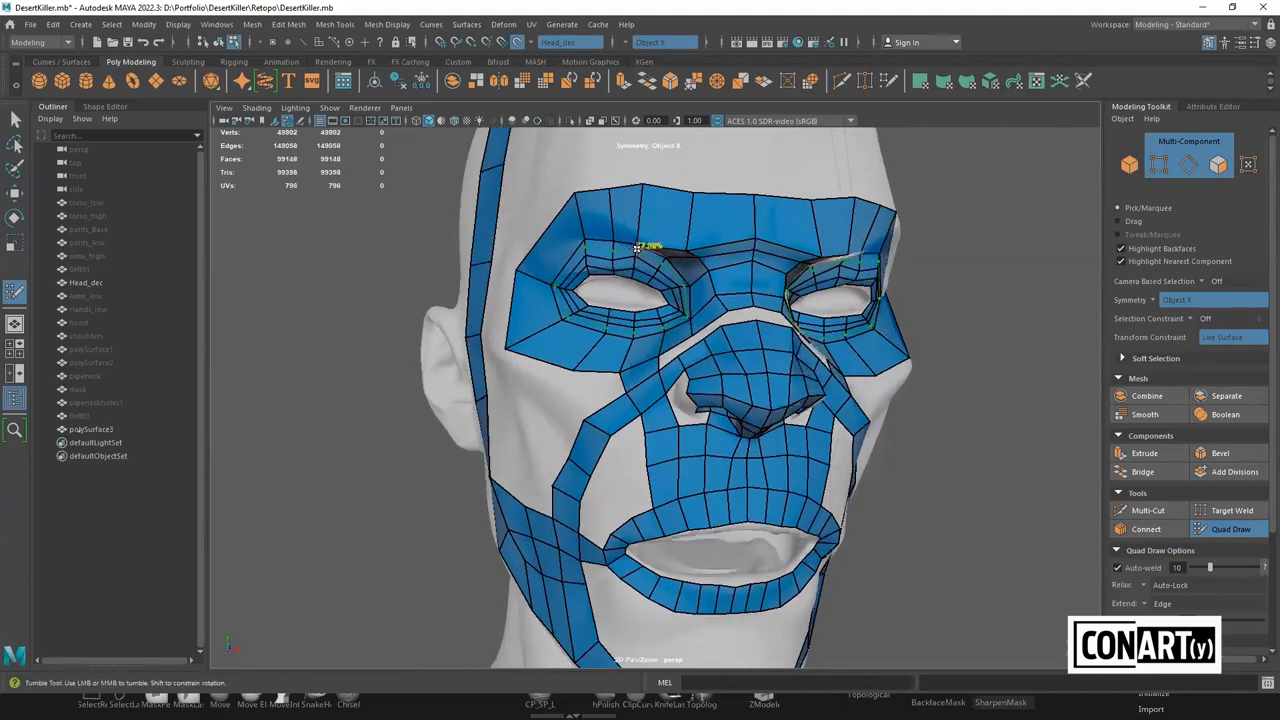
pyautogui.keyDown('ctrl'); pyautogui.click(647, 218); pyautogui.keyUp('ctrl')
pyautogui.keyDown('alt'); pyautogui.moveTo(645, 224); pyautogui.dragTo(596, 274); pyautogui.keyUp('alt')
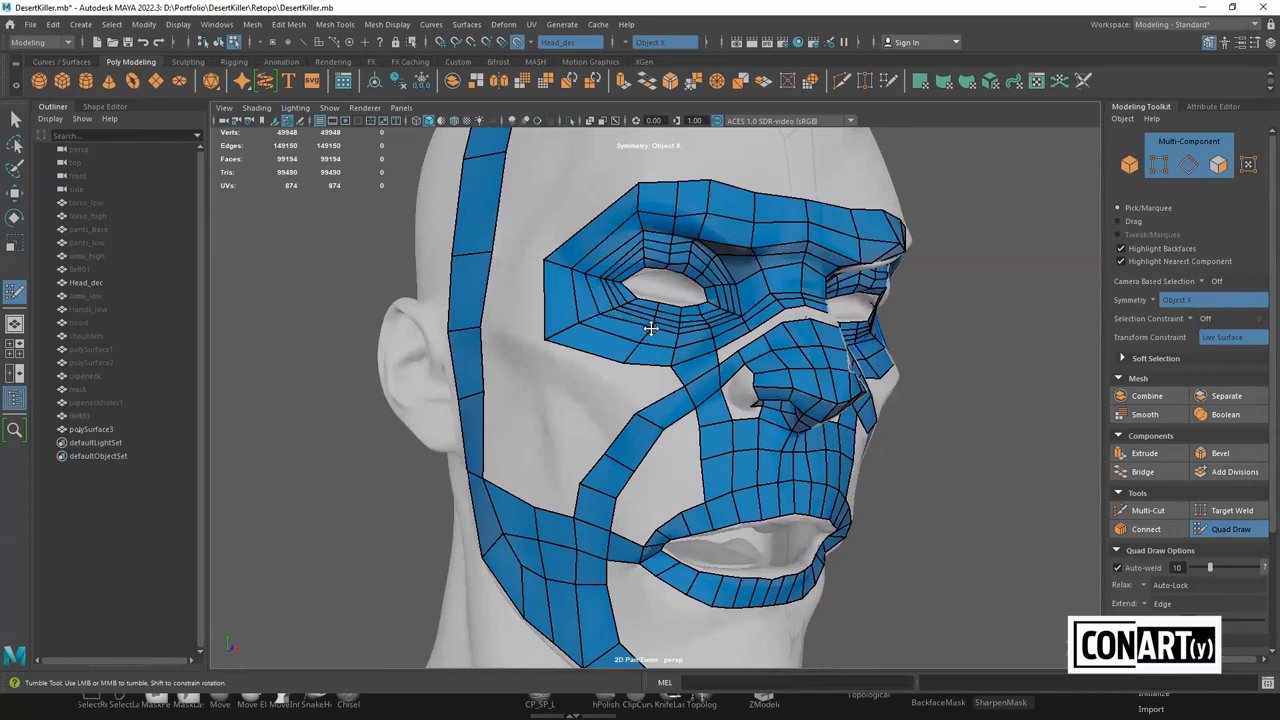
pyautogui.keyDown('alt'); pyautogui.moveTo(685, 340); pyautogui.dragTo(586, 363); pyautogui.keyUp('alt')
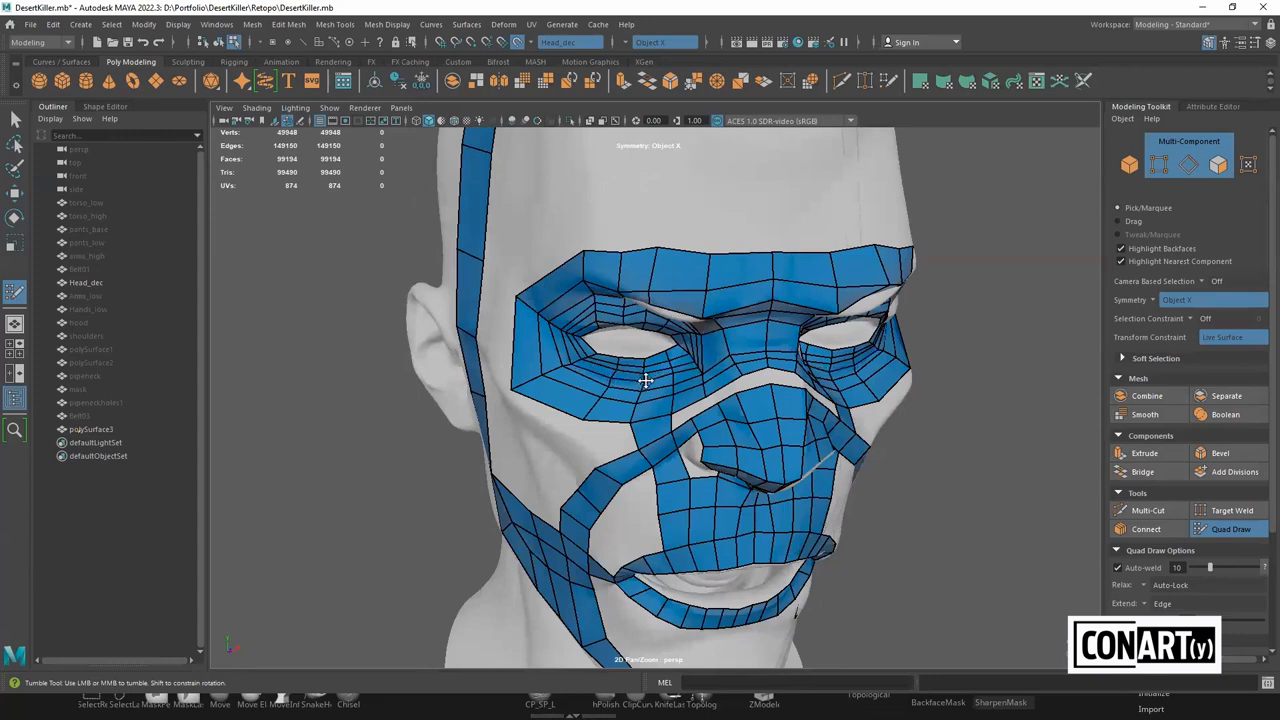
pyautogui.keyDown('alt'); pyautogui.moveTo(644, 372); pyautogui.dragTo(614, 346); pyautogui.keyUp('alt')
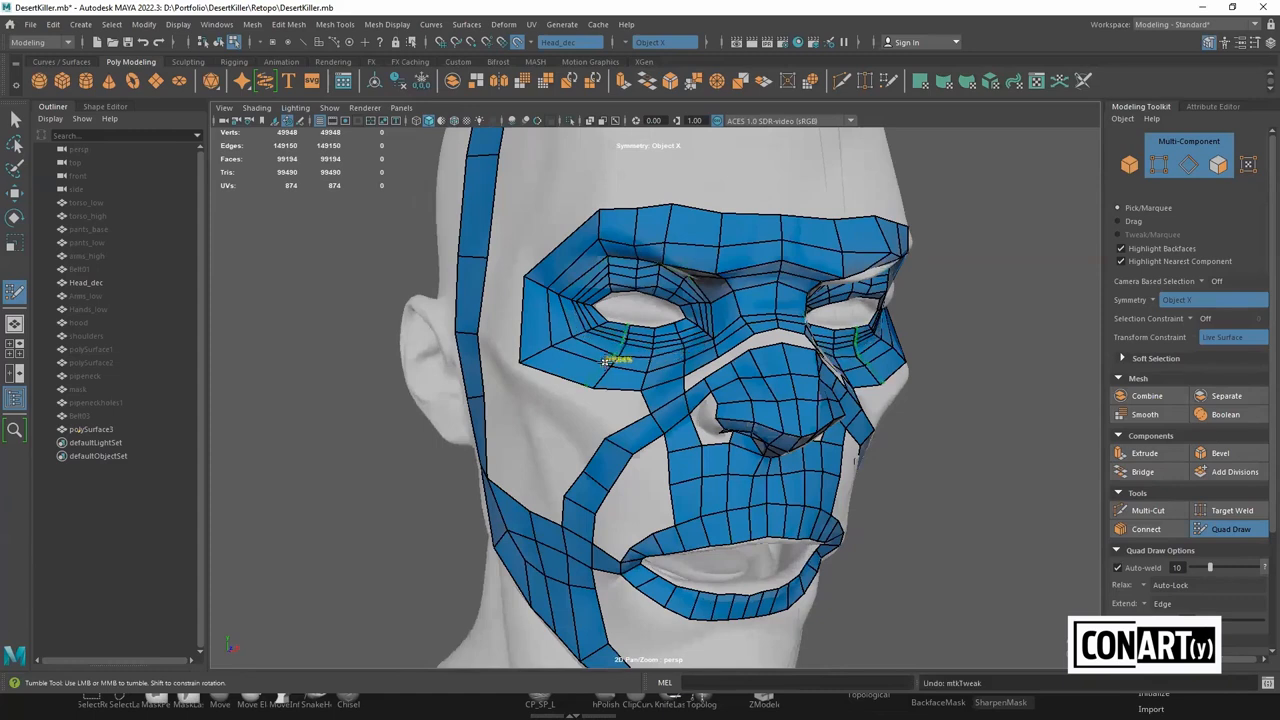
pyautogui.hotkey('ctrl', 'z')
pyautogui.hotkey('ctrl', 'z')
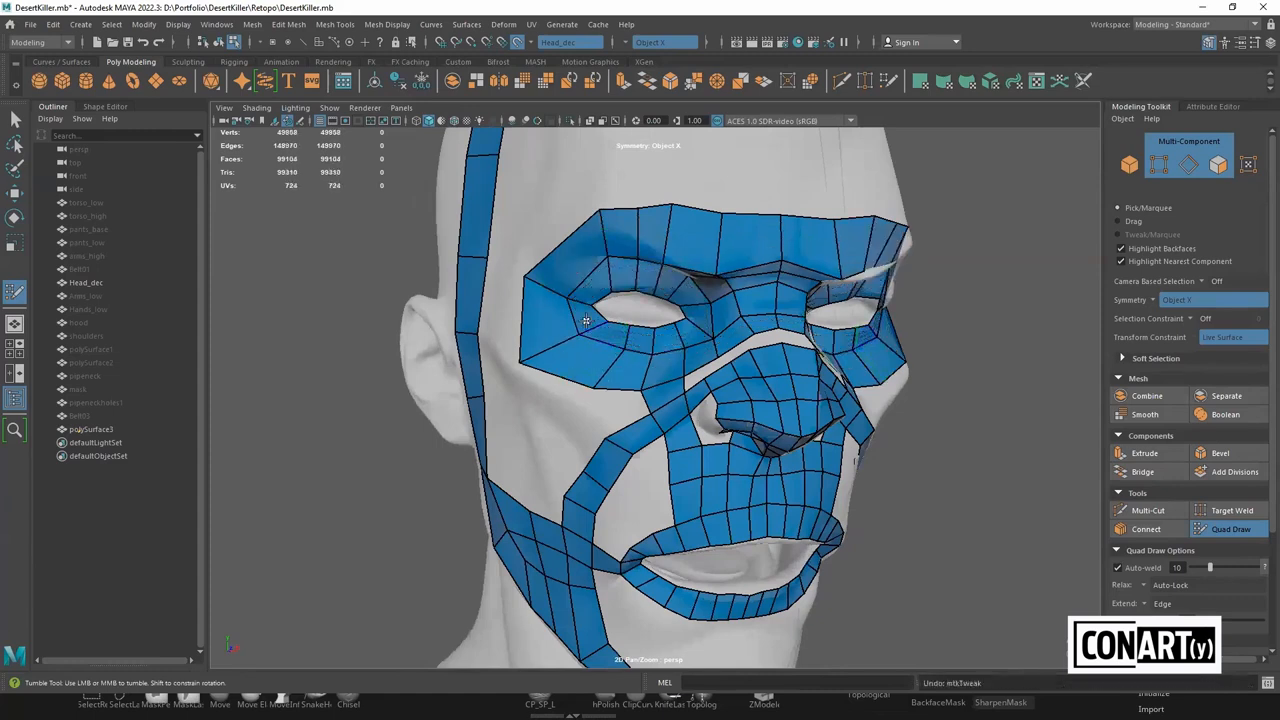
# Insert radial edge loops at the outer eye corner and lower eyelid, plus three concentric loops around the eye opening
pyautogui.keyDown('ctrl'); pyautogui.click(598, 298); pyautogui.keyUp('ctrl')
pyautogui.keyDown('ctrl'); pyautogui.click(601, 342); pyautogui.keyUp('ctrl')
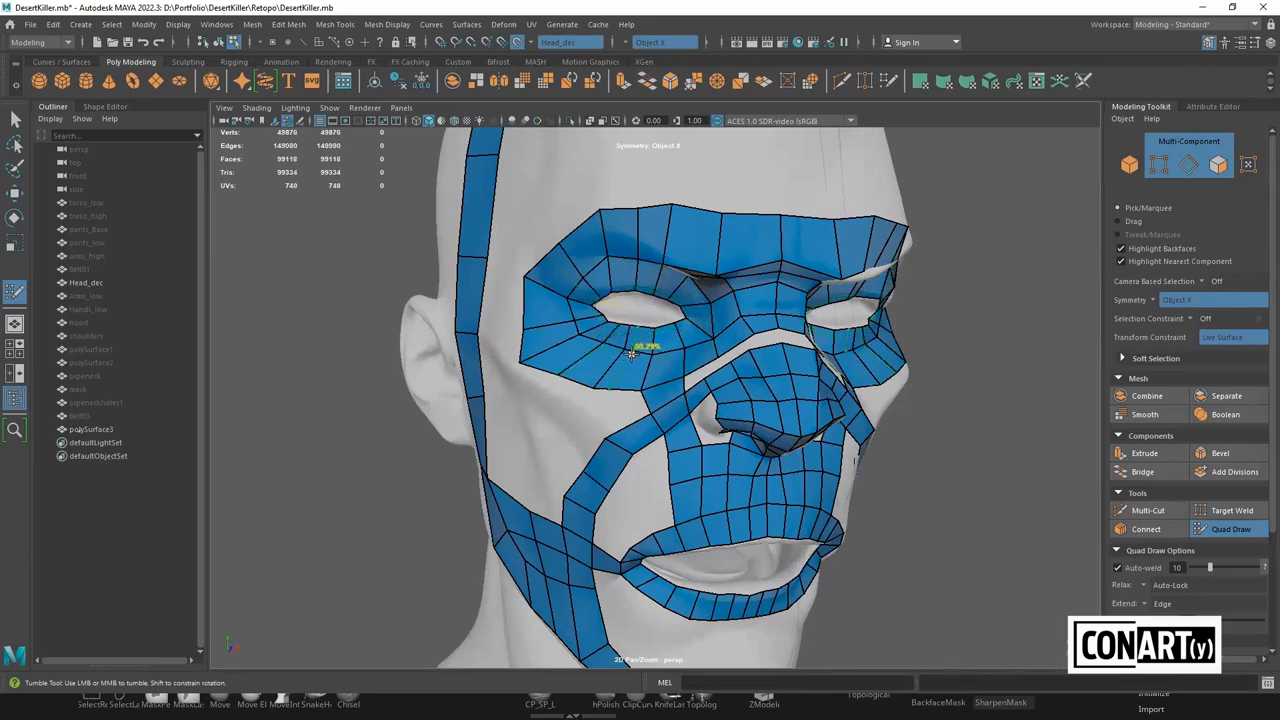
pyautogui.keyDown('alt'); pyautogui.moveTo(637, 310); pyautogui.dragTo(675, 257); pyautogui.keyUp('alt')
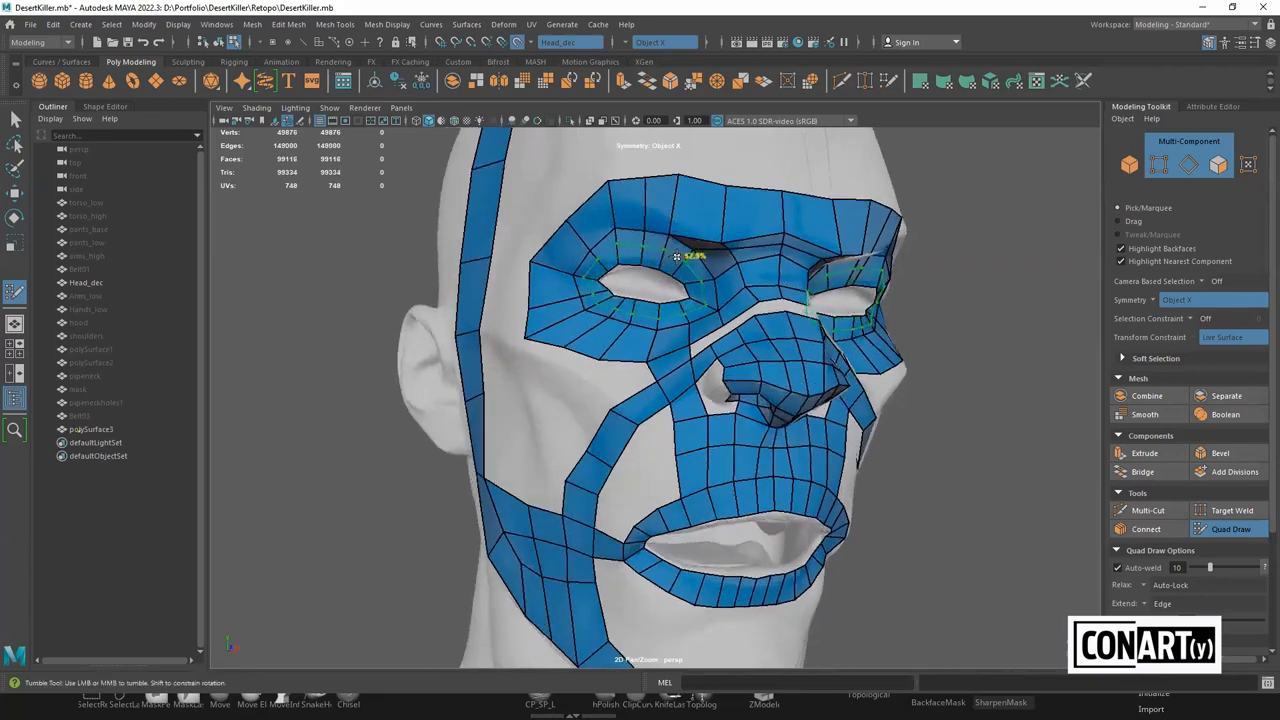
pyautogui.keyDown('ctrl'); pyautogui.click(675, 262); pyautogui.keyUp('ctrl')
pyautogui.keyDown('ctrl'); pyautogui.click(672, 267); pyautogui.keyUp('ctrl')
pyautogui.keyDown('ctrl'); pyautogui.click(668, 273); pyautogui.keyUp('ctrl')
# Try deleting the brow quads above the eye, and undo the deletions
pyautogui.keyDown('alt'); pyautogui.moveTo(651, 347); pyautogui.dragTo(594, 174); pyautogui.keyUp('alt')
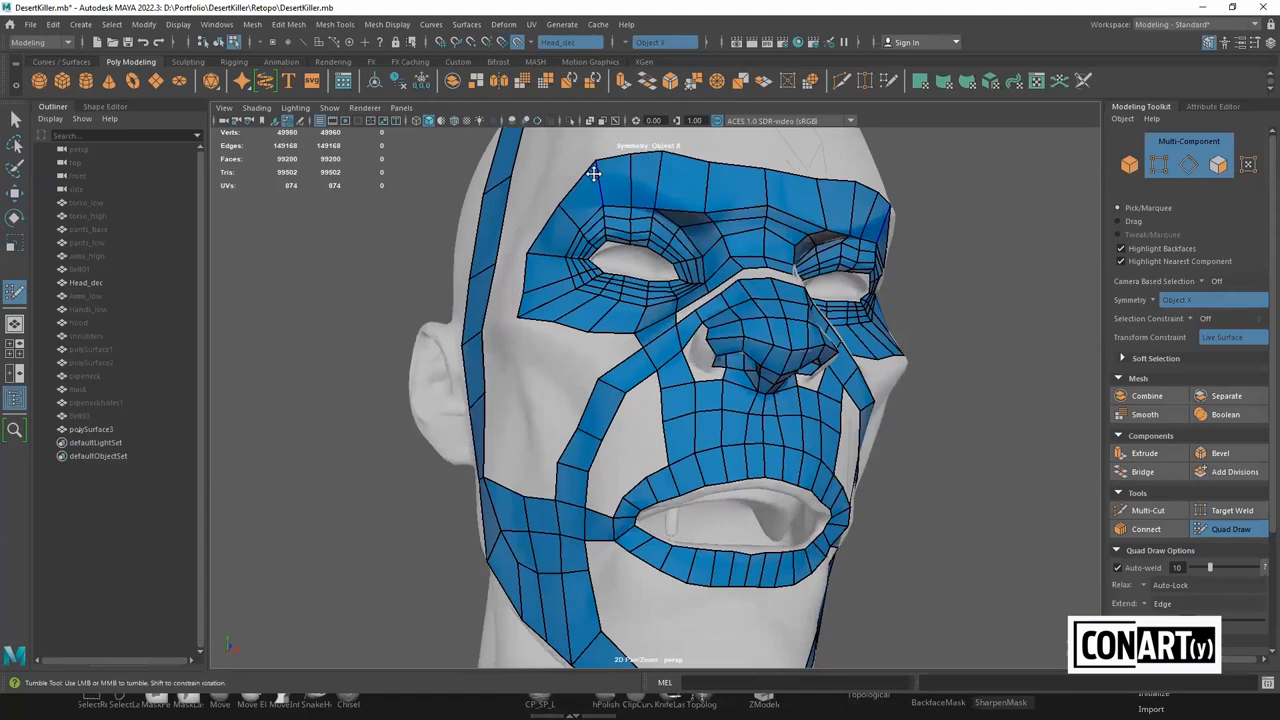
pyautogui.keyDown('ctrl'); pyautogui.keyDown('shift'); pyautogui.click(645, 198); pyautogui.keyUp('shift'); pyautogui.keyUp('ctrl')
pyautogui.keyDown('ctrl'); pyautogui.keyDown('shift'); pyautogui.click(614, 190); pyautogui.keyUp('shift'); pyautogui.keyUp('ctrl')
pyautogui.keyDown('ctrl'); pyautogui.keyDown('shift'); pyautogui.click(588, 196); pyautogui.keyUp('shift'); pyautogui.keyUp('ctrl')
pyautogui.keyDown('alt'); pyautogui.moveTo(618, 196); pyautogui.dragTo(652, 216); pyautogui.keyUp('alt')
pyautogui.hotkey('ctrl', 'z')
pyautogui.hotkey('ctrl', 'z')
pyautogui.hotkey('ctrl', 'z')
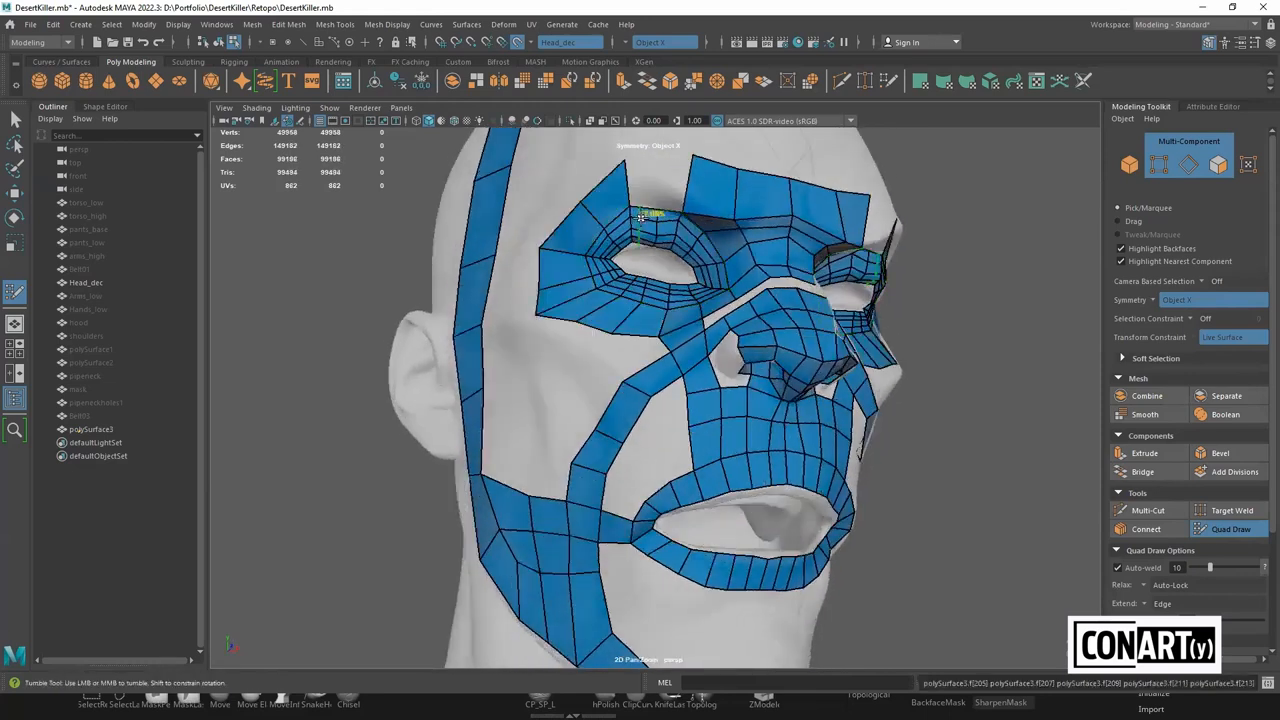
pyautogui.keyDown('shift'); pyautogui.click(655, 210); pyautogui.keyUp('shift')
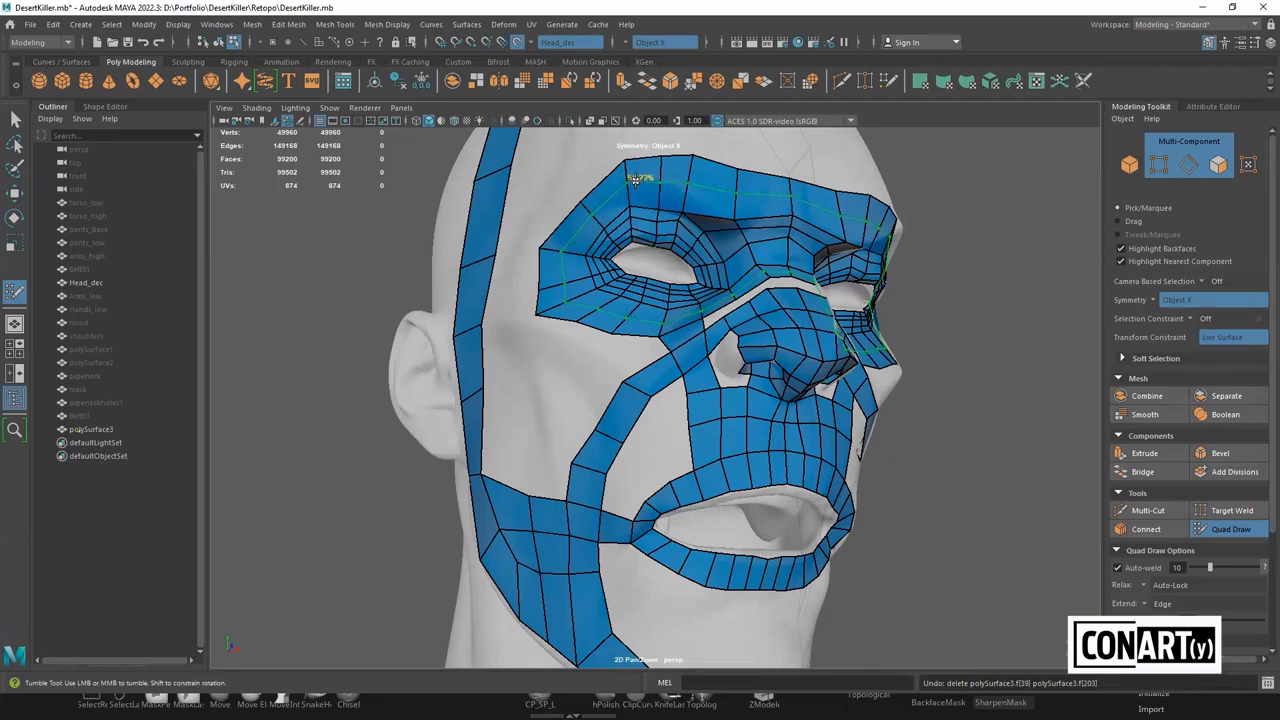
# Insert an edge loop through the outer band of quads around the eye and brow mask
pyautogui.keyDown('ctrl'); pyautogui.click(638, 180); pyautogui.keyUp('ctrl')
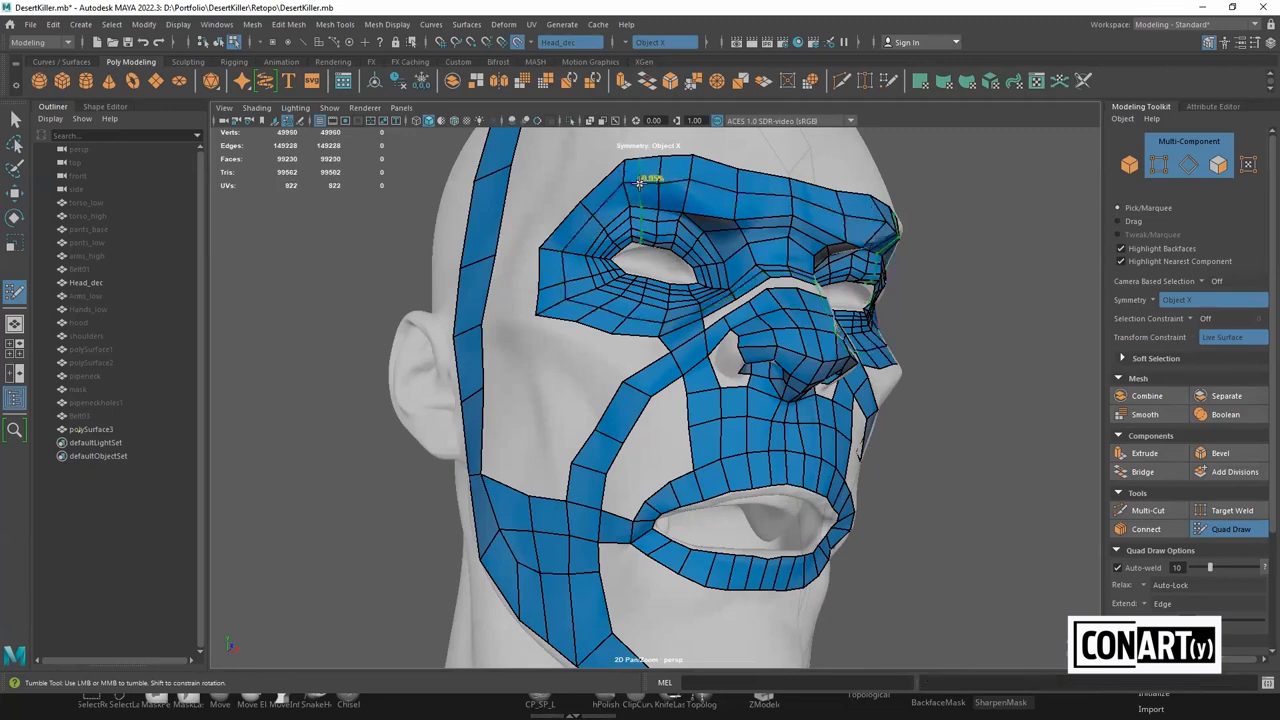
# Insert edge loops through the brow above the eye, the outer eye corner, and down the nose to the upper lip
pyautogui.moveTo(647, 184)
pyautogui.keyDown('alt'); pyautogui.mouseDown()
pyautogui.moveTo(663, 202)
pyautogui.moveTo(650, 280)
pyautogui.moveTo(600, 343)
pyautogui.mouseUp(); pyautogui.keyUp('alt')
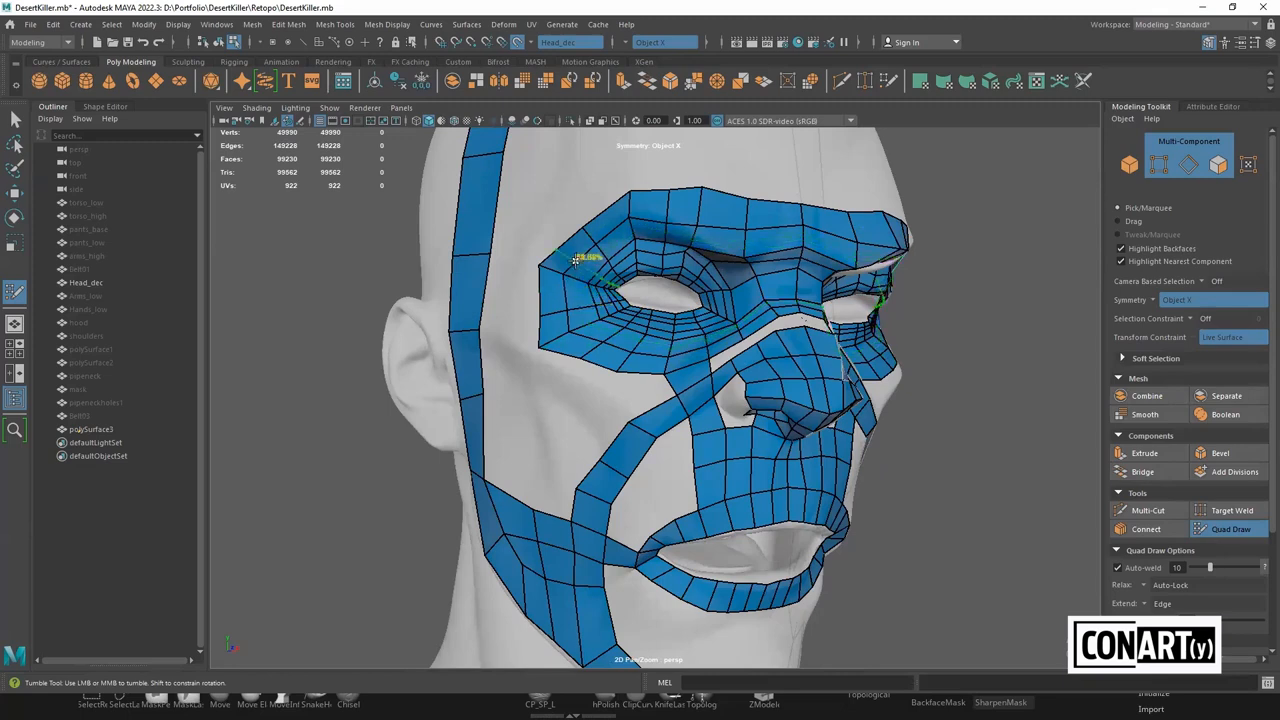
pyautogui.moveTo(614, 263)
pyautogui.keyDown('alt'); pyautogui.mouseDown()
pyautogui.moveTo(673, 163)
pyautogui.moveTo(720, 168)
pyautogui.moveTo(732, 193)
pyautogui.moveTo(712, 184)
pyautogui.moveTo(697, 200)
pyautogui.moveTo(705, 224)
pyautogui.moveTo(686, 206)
pyautogui.moveTo(692, 241)
pyautogui.moveTo(706, 223)
pyautogui.moveTo(741, 272)
pyautogui.moveTo(715, 248)
pyautogui.moveTo(706, 286)
pyautogui.moveTo(726, 280)
pyautogui.moveTo(722, 297)
pyautogui.mouseUp(); pyautogui.keyUp('alt')
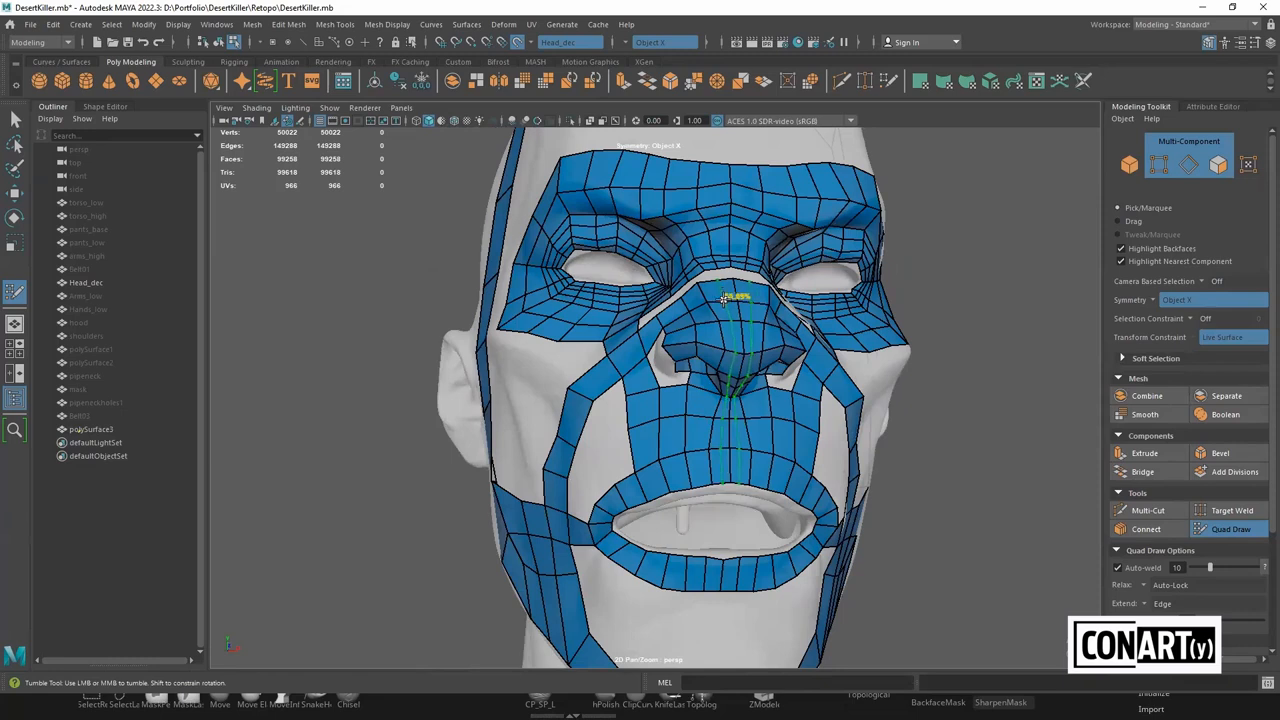
pyautogui.keyDown('alt'); pyautogui.moveTo(726, 365); pyautogui.dragTo(696, 290); pyautogui.keyUp('alt')
pyautogui.keyDown('ctrl'); pyautogui.click(718, 272); pyautogui.keyUp('ctrl')
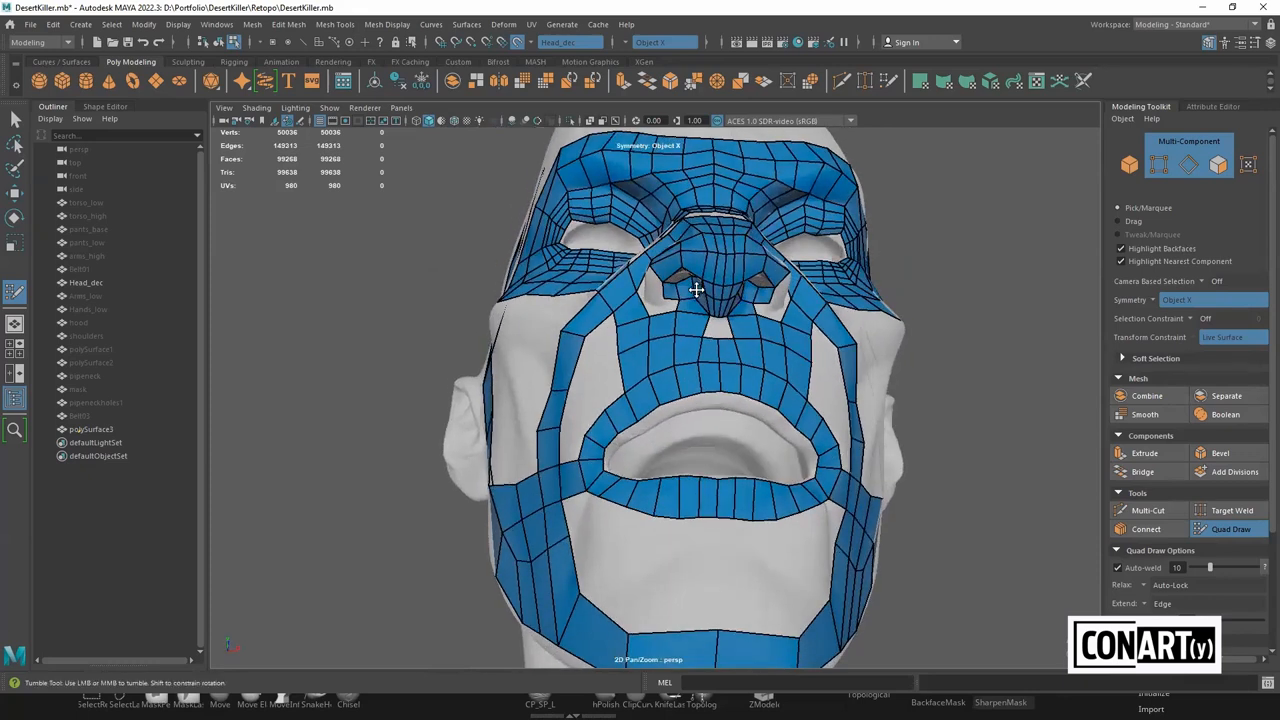
# Place new points in the gap between the nose base and upper lip and fill it with quads
pyautogui.scroll(10, 720, 370)
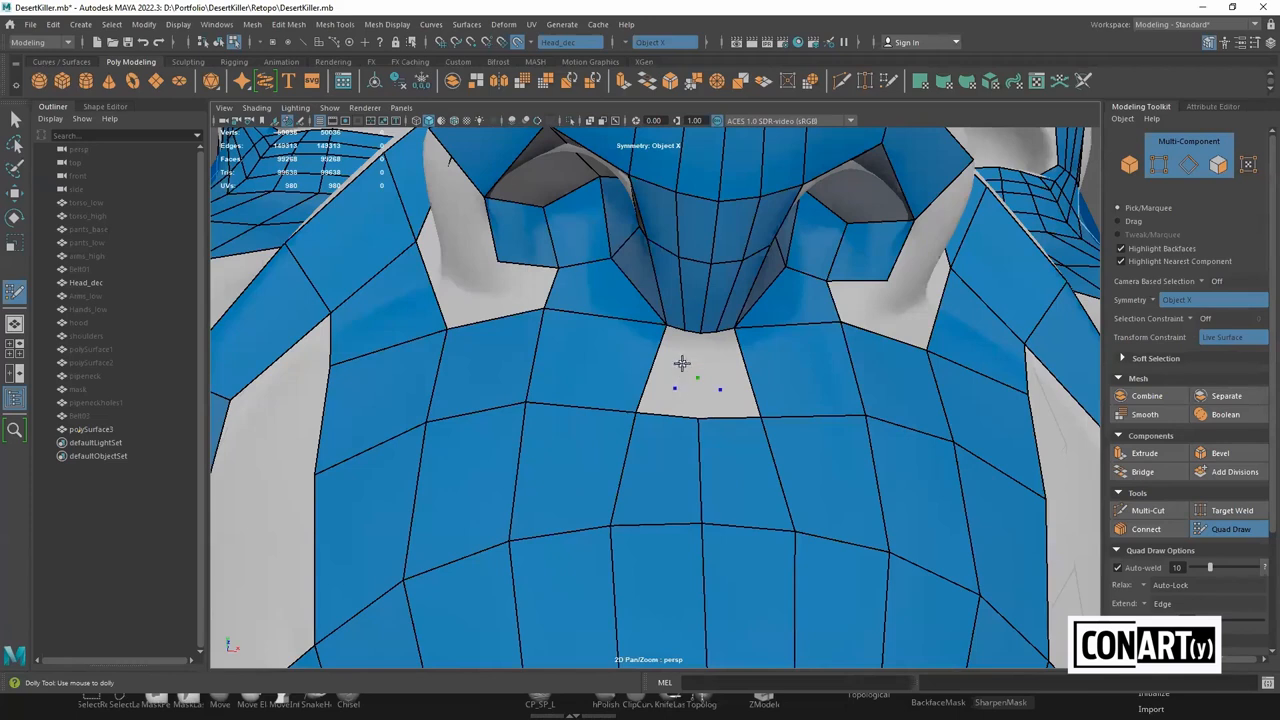
pyautogui.keyDown('shift'); pyautogui.click(679, 368); pyautogui.keyUp('shift')
pyautogui.moveTo(695, 375); pyautogui.dragTo(695, 383)
pyautogui.keyDown('shift'); pyautogui.click(675, 396); pyautogui.keyUp('shift')
pyautogui.keyDown('shift'); pyautogui.click(670, 362); pyautogui.keyUp('shift')
pyautogui.keyDown('alt'); pyautogui.moveTo(709, 388); pyautogui.dragTo(669, 388, button='right'); pyautogui.keyUp('alt')
pyautogui.keyDown('alt'); pyautogui.moveTo(705, 393); pyautogui.dragTo(666, 523); pyautogui.keyUp('alt')
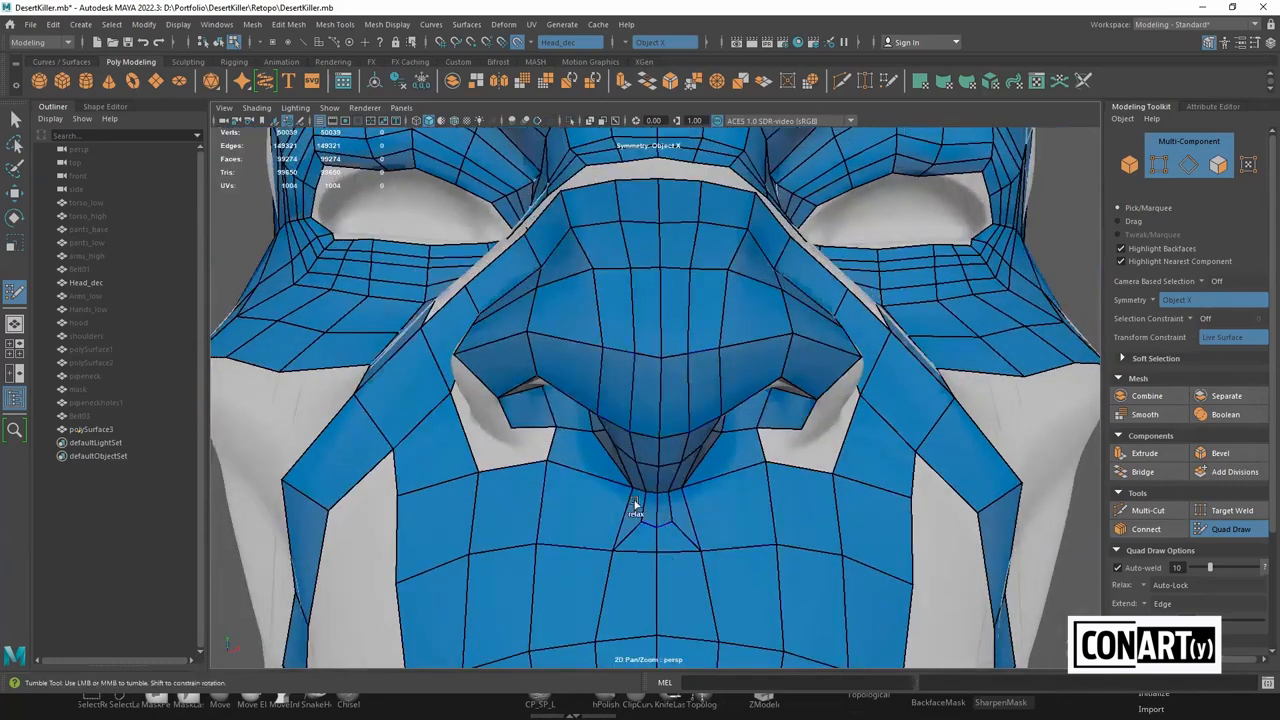
pyautogui.keyDown('alt'); pyautogui.moveTo(645, 512); pyautogui.dragTo(655, 470, button='right'); pyautogui.keyUp('alt')
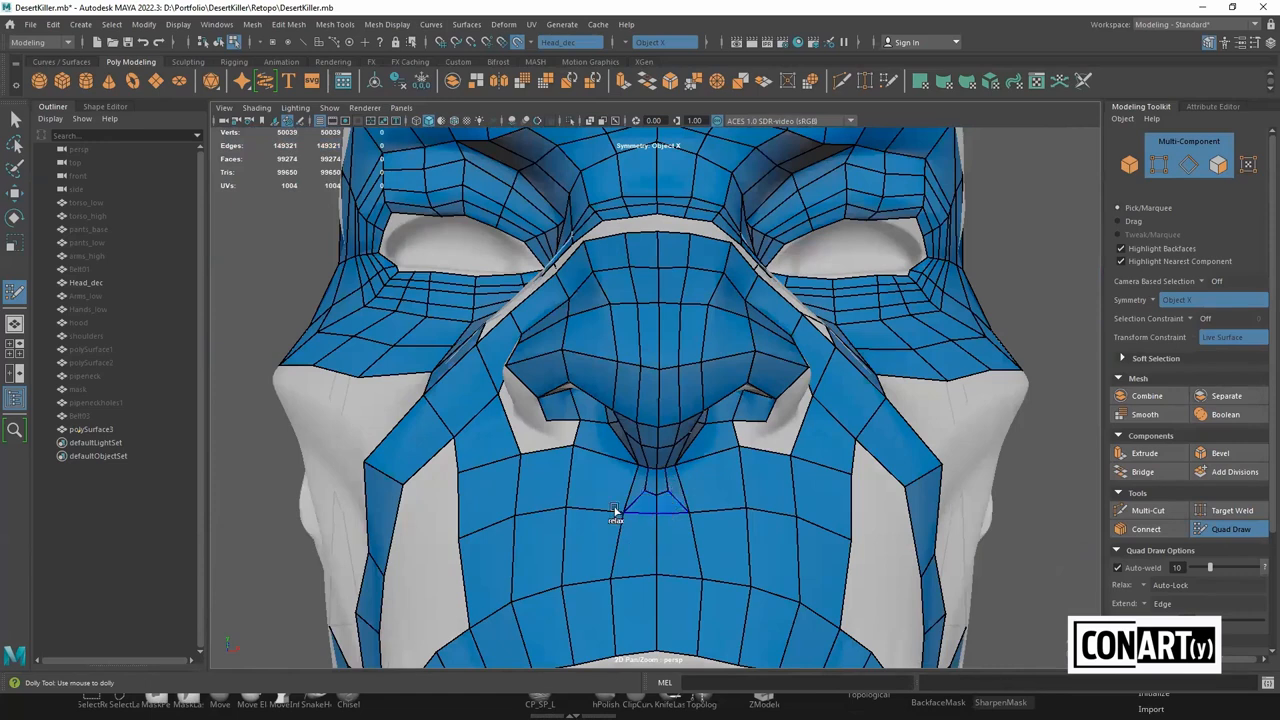
# Fill the central gap at the nose bridge to connect the top of the nose to the brow mesh
pyautogui.keyDown('alt'); pyautogui.moveTo(669, 417); pyautogui.dragTo(655, 386, button='right'); pyautogui.keyUp('alt')
pyautogui.keyDown('alt'); pyautogui.moveTo(655, 386); pyautogui.dragTo(650, 456, button='middle'); pyautogui.keyUp('alt')
pyautogui.keyDown('alt'); pyautogui.moveTo(590, 410); pyautogui.dragTo(622, 385, button='right'); pyautogui.keyUp('alt')
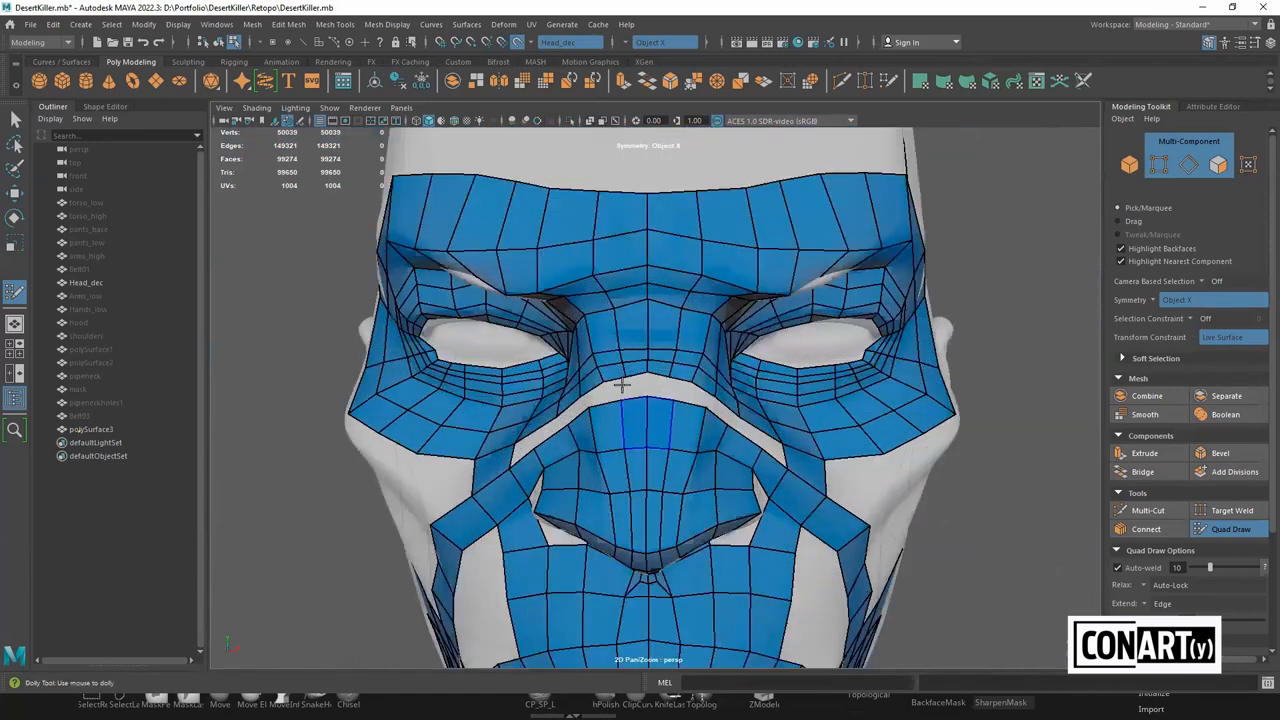
pyautogui.keyDown('shift'); pyautogui.click(636, 388); pyautogui.keyUp('shift')
pyautogui.keyDown('alt'); pyautogui.moveTo(682, 545); pyautogui.dragTo(668, 468, button='right'); pyautogui.keyUp('alt')
pyautogui.keyDown('alt'); pyautogui.moveTo(638, 632); pyautogui.dragTo(638, 576, button='middle'); pyautogui.keyUp('alt')
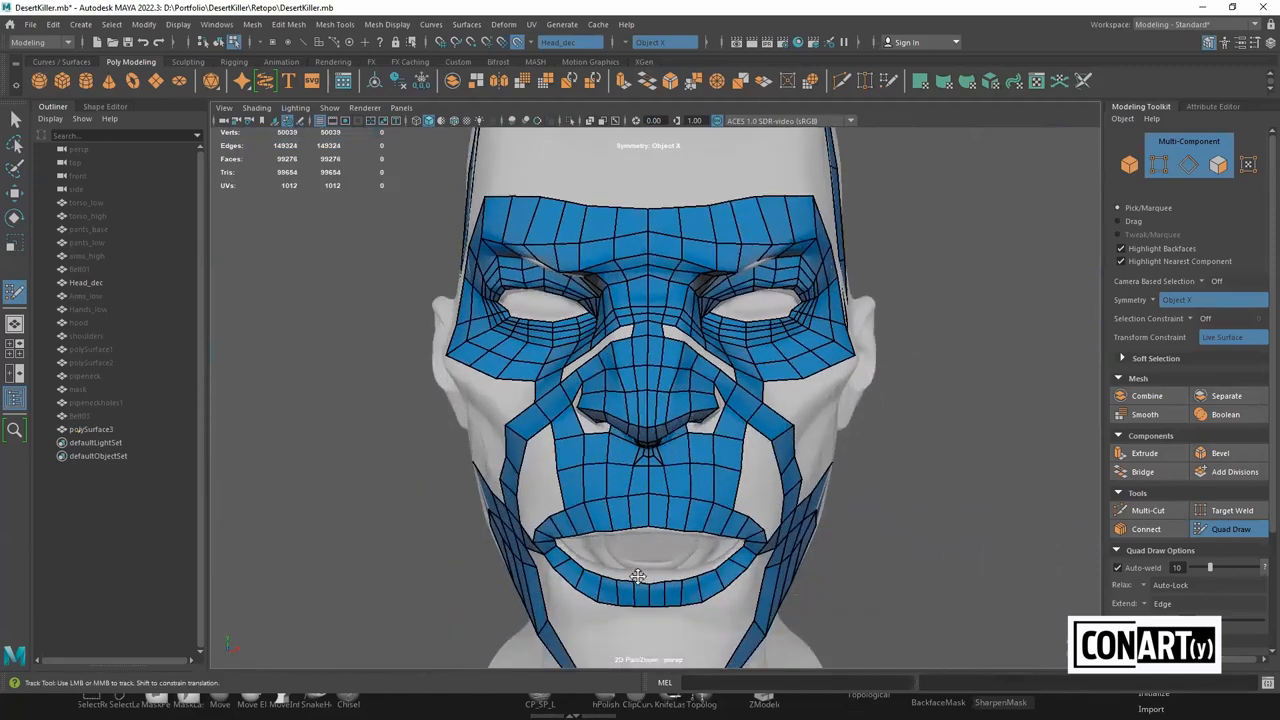
# Extend the nose bridge fill sideways with more quads towards the inner eye corner, adjusting the bordering vertex
pyautogui.keyDown('alt'); pyautogui.moveTo(560, 430); pyautogui.dragTo(617, 466); pyautogui.keyUp('alt')
pyautogui.keyDown('alt'); pyautogui.moveTo(617, 466); pyautogui.dragTo(583, 502, button='middle'); pyautogui.keyUp('alt')
pyautogui.keyDown('alt'); pyautogui.moveTo(565, 300); pyautogui.dragTo(662, 360, button='right'); pyautogui.keyUp('alt')
pyautogui.keyDown('shift'); pyautogui.click(662, 360); pyautogui.keyUp('shift')
pyautogui.moveTo(642, 381); pyautogui.dragTo(653, 375)
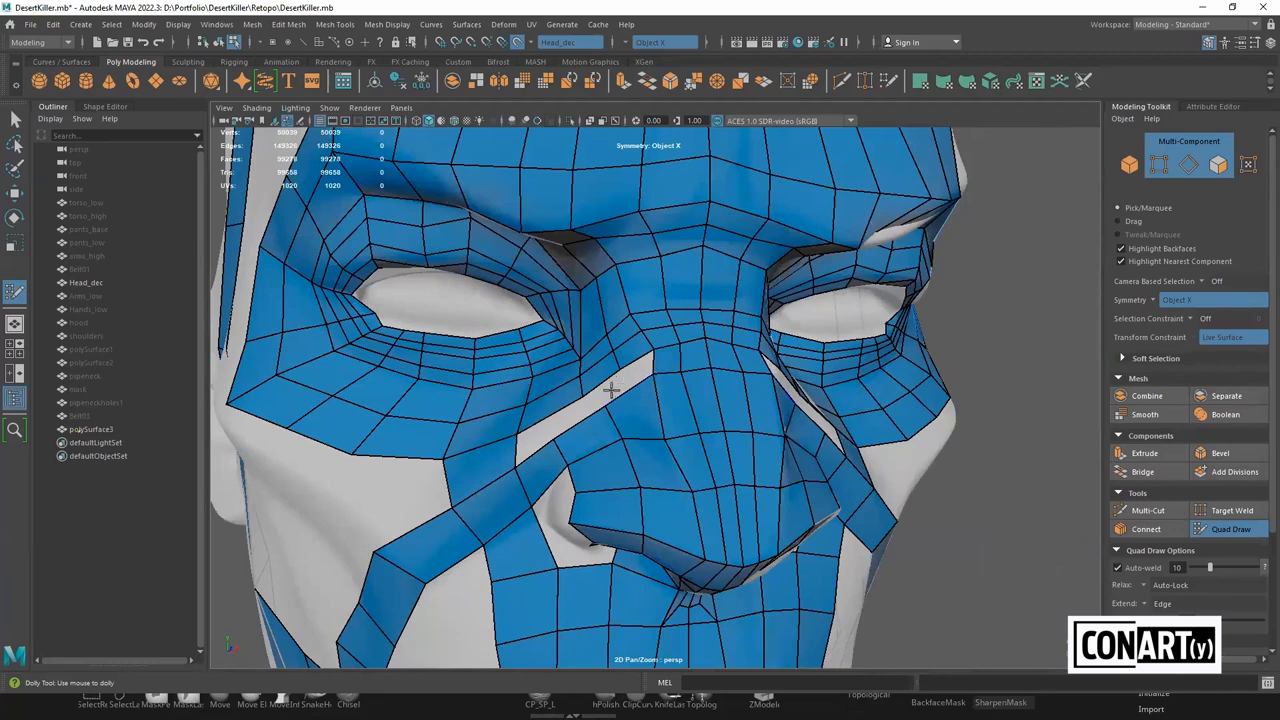
pyautogui.keyDown('shift'); pyautogui.click(627, 385); pyautogui.keyUp('shift')
pyautogui.hotkey('ctrl', 'z')
pyautogui.keyDown('shift'); pyautogui.click(634, 373); pyautogui.keyUp('shift')
# Fill the lower end of the gap between the eye mask and the nose side with a quad
pyautogui.keyDown('alt'); pyautogui.moveTo(783, 495); pyautogui.dragTo(761, 444, button='right'); pyautogui.keyUp('alt')
pyautogui.keyDown('alt'); pyautogui.moveTo(711, 485); pyautogui.dragTo(685, 434); pyautogui.keyUp('alt')
pyautogui.keyDown('alt'); pyautogui.moveTo(685, 434); pyautogui.dragTo(762, 414, button='right'); pyautogui.keyUp('alt')
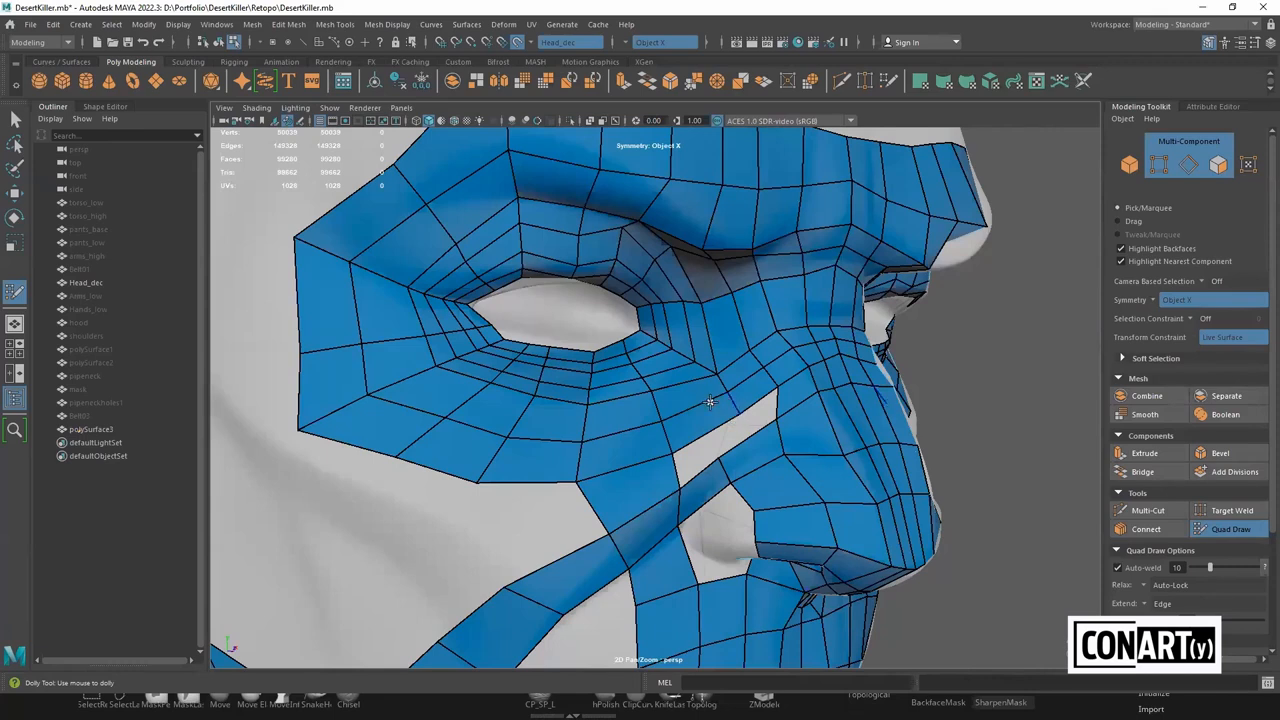
pyautogui.keyDown('shift'); pyautogui.click(690, 448); pyautogui.keyUp('shift')
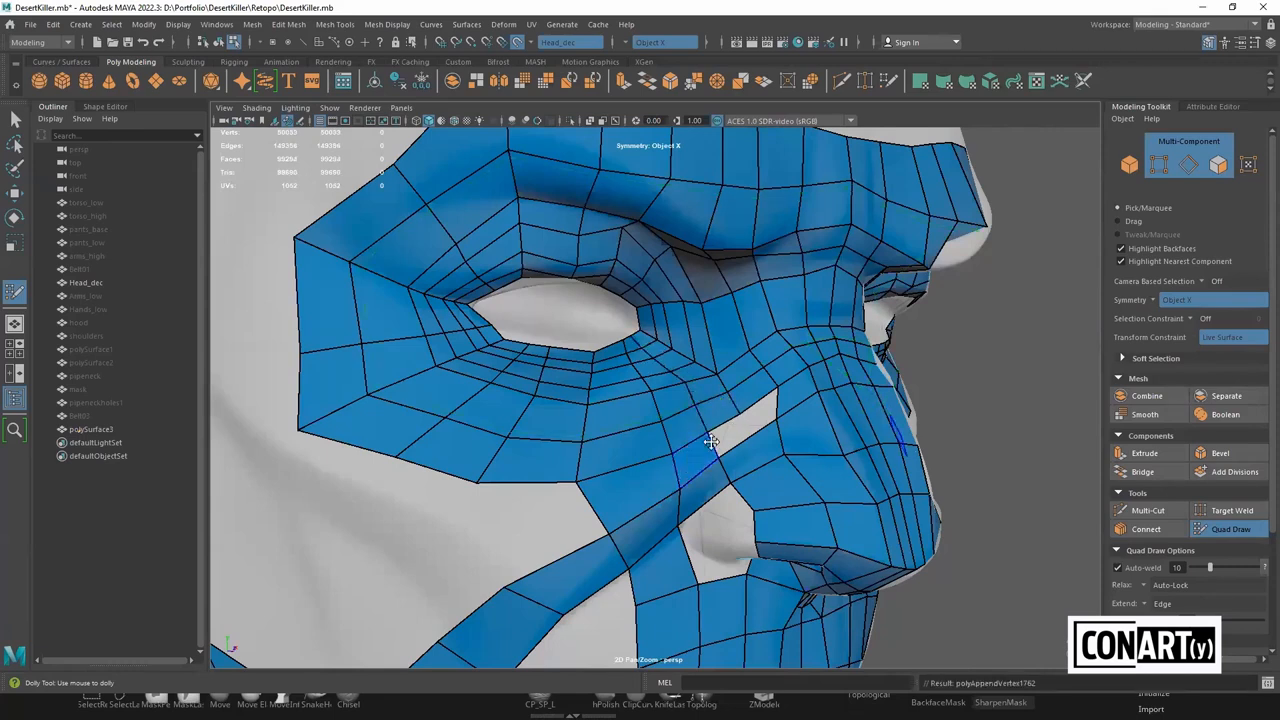
pyautogui.keyDown('shift'); pyautogui.click(733, 429); pyautogui.keyUp('shift')
pyautogui.hotkey('ctrl', 'z')
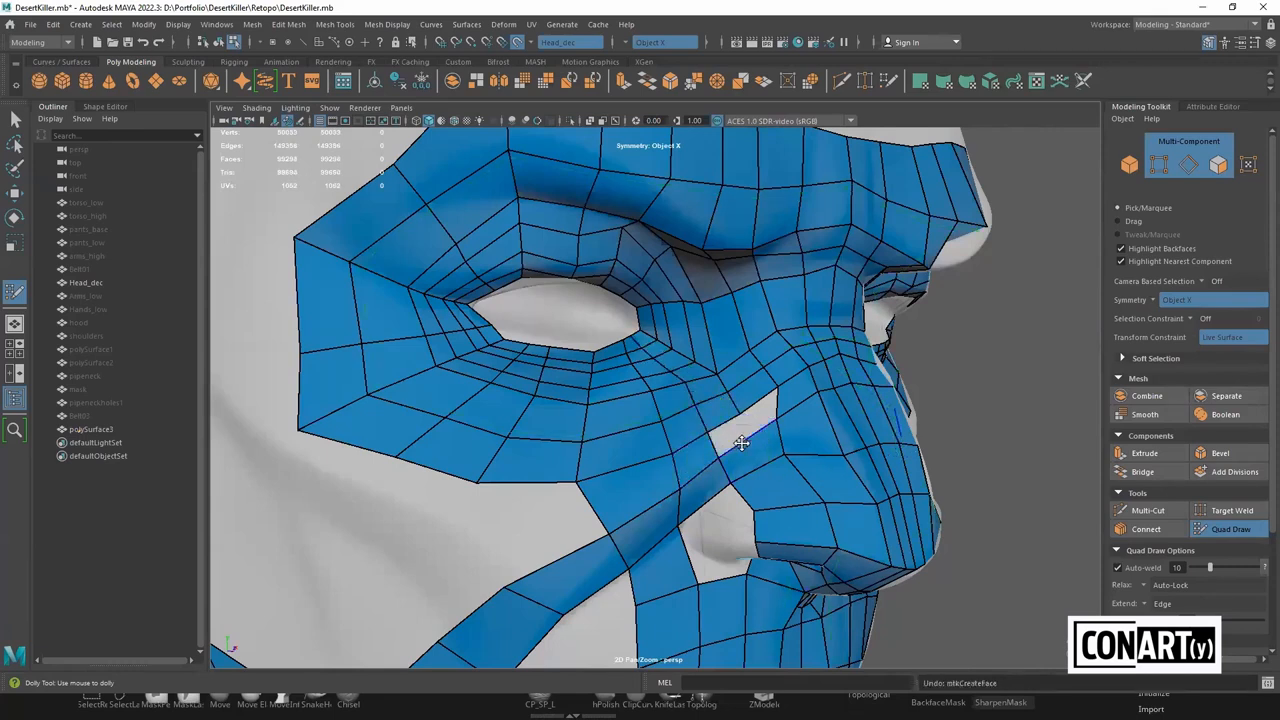
# Insert edge loops through the nose wing and close the remaining gap between the nose side and eye mask
pyautogui.scroll(-2, 757, 443)
pyautogui.keyDown('alt'); pyautogui.moveTo(733, 451); pyautogui.dragTo(752, 290); pyautogui.keyUp('alt')
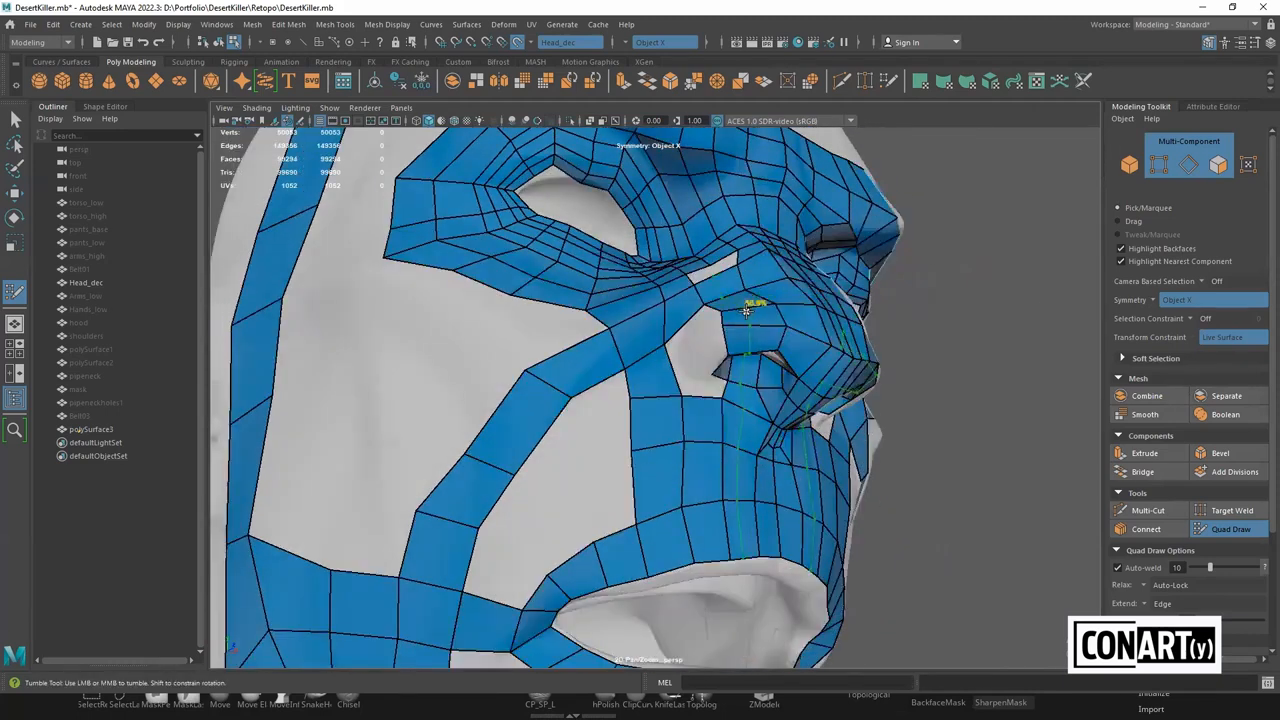
pyautogui.moveTo(749, 323)
pyautogui.keyDown('alt'); pyautogui.mouseDown()
pyautogui.moveTo(737, 206)
pyautogui.moveTo(690, 340)
pyautogui.mouseUp(); pyautogui.keyUp('alt')
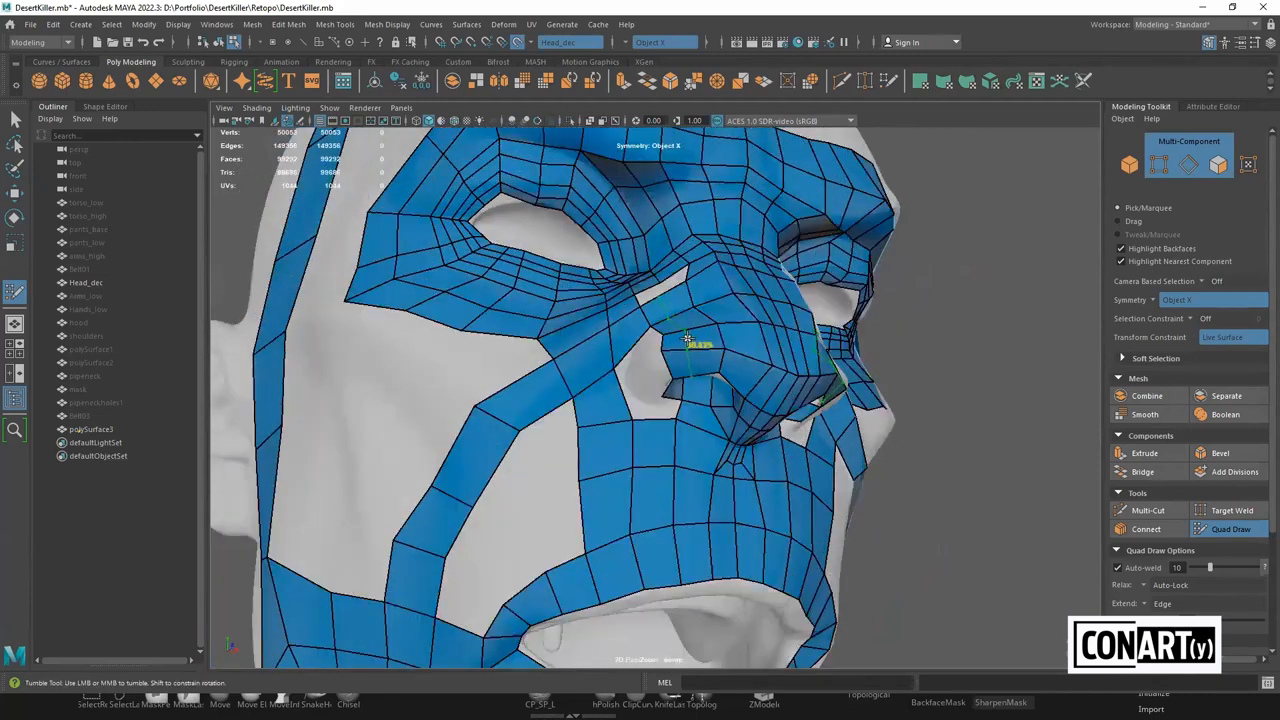
pyautogui.keyDown('ctrl'); pyautogui.click(690, 337); pyautogui.keyUp('ctrl')
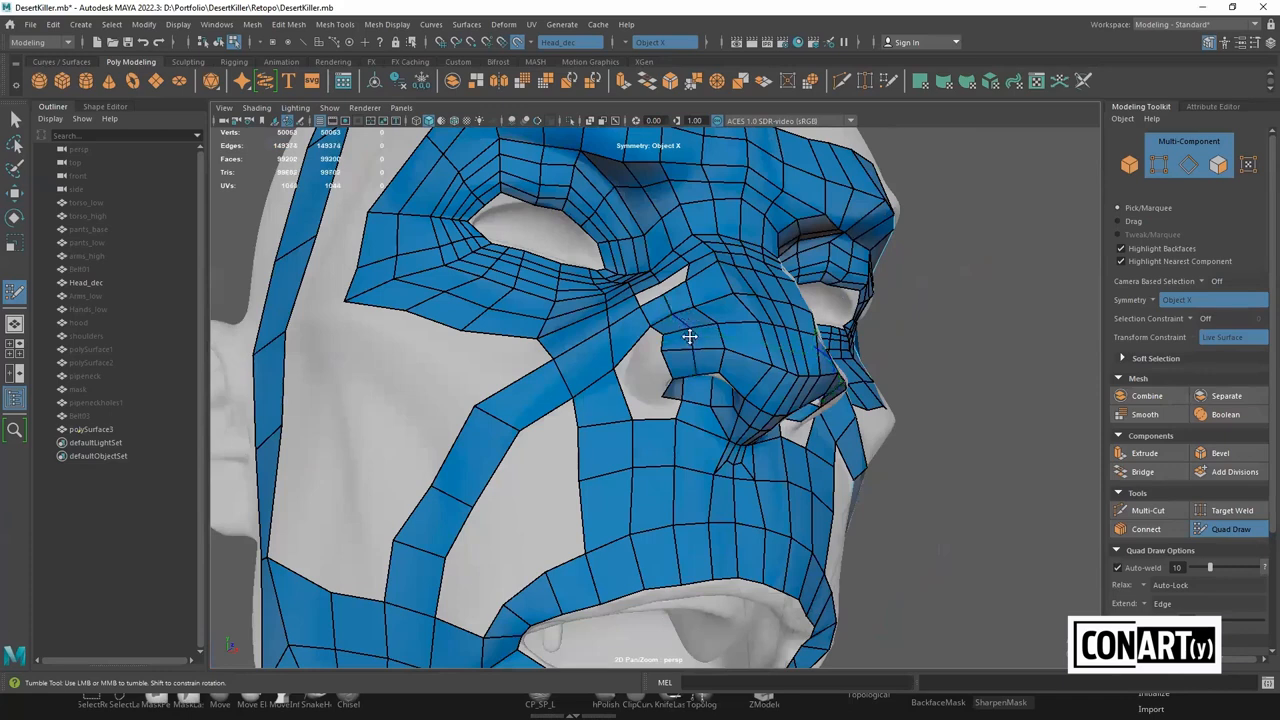
pyautogui.keyDown('alt'); pyautogui.moveTo(690, 337); pyautogui.dragTo(697, 378); pyautogui.keyUp('alt')
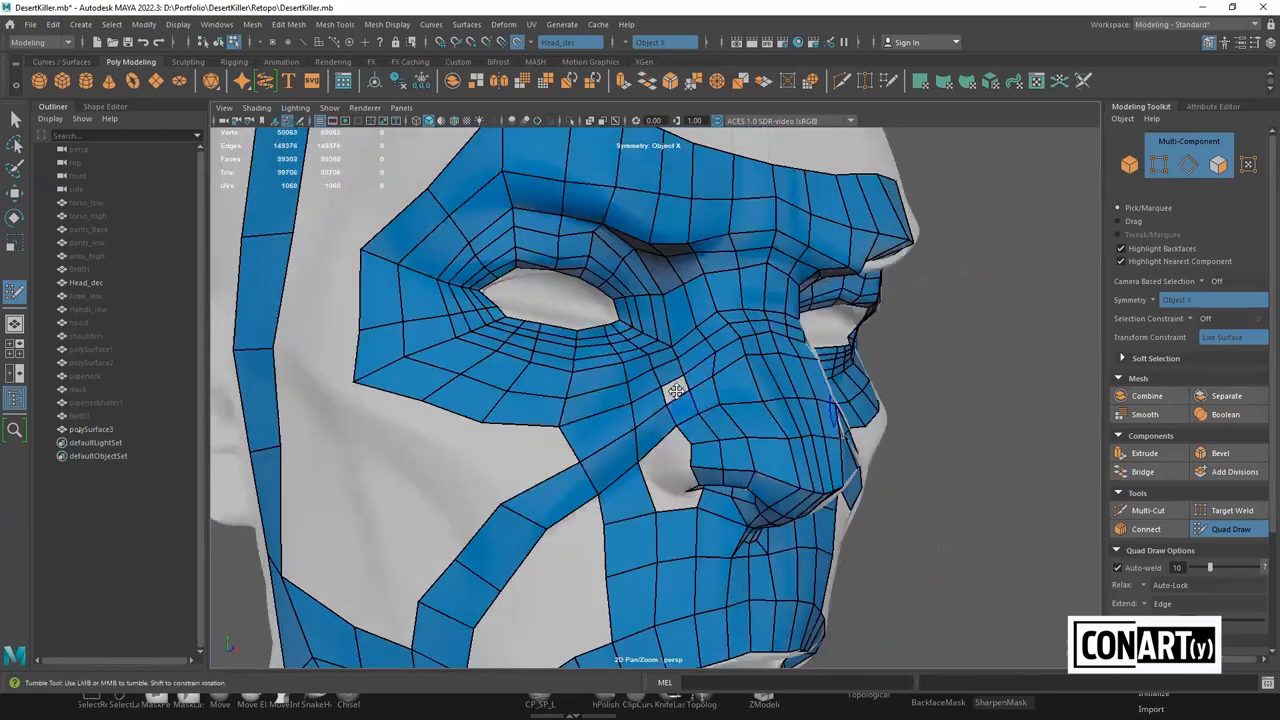
pyautogui.keyDown('alt'); pyautogui.moveTo(733, 448); pyautogui.dragTo(703, 454); pyautogui.keyUp('alt')
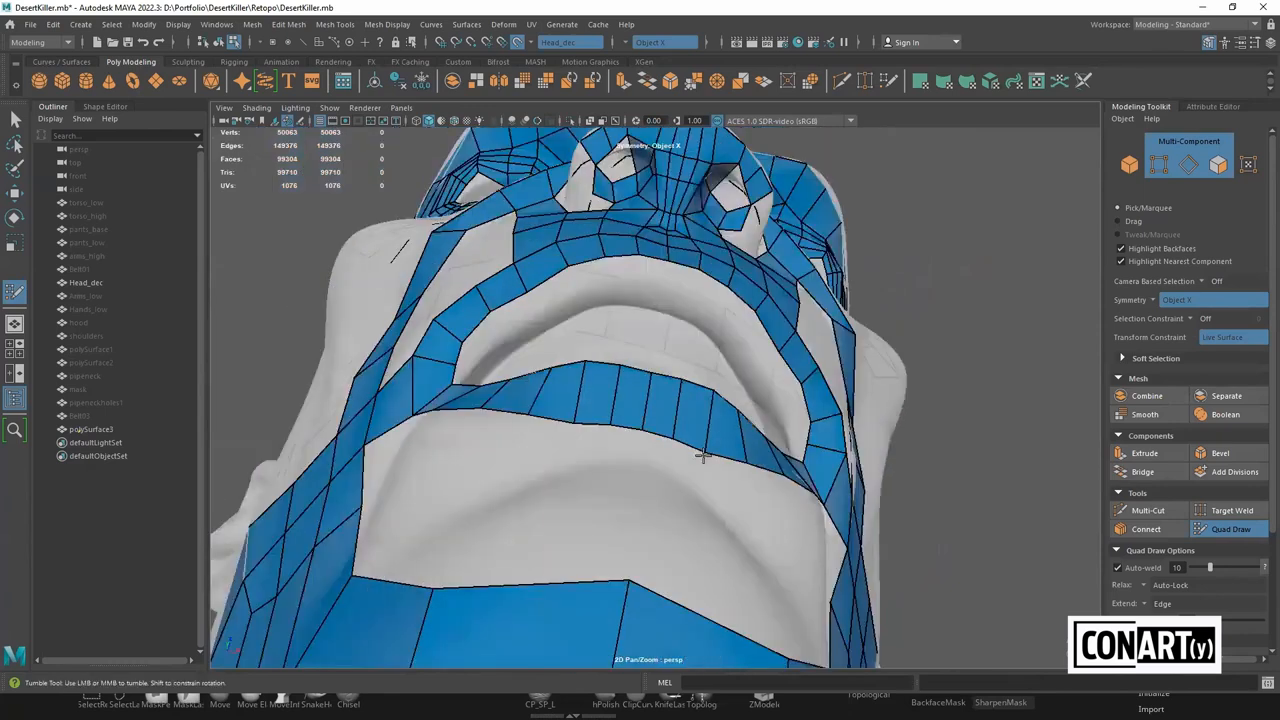
# Fill the open area inside the nostril with quads joining it to the underside of the nose
pyautogui.keyDown('alt'); pyautogui.moveTo(690, 208); pyautogui.dragTo(680, 391, button='middle'); pyautogui.keyUp('alt')
pyautogui.keyDown('alt'); pyautogui.moveTo(680, 391); pyautogui.dragTo(675, 362, button='right'); pyautogui.keyUp('alt')
pyautogui.keyDown('alt'); pyautogui.moveTo(658, 305); pyautogui.dragTo(606, 306); pyautogui.keyUp('alt')
pyautogui.keyDown('shift'); pyautogui.click(608, 304); pyautogui.keyUp('shift')
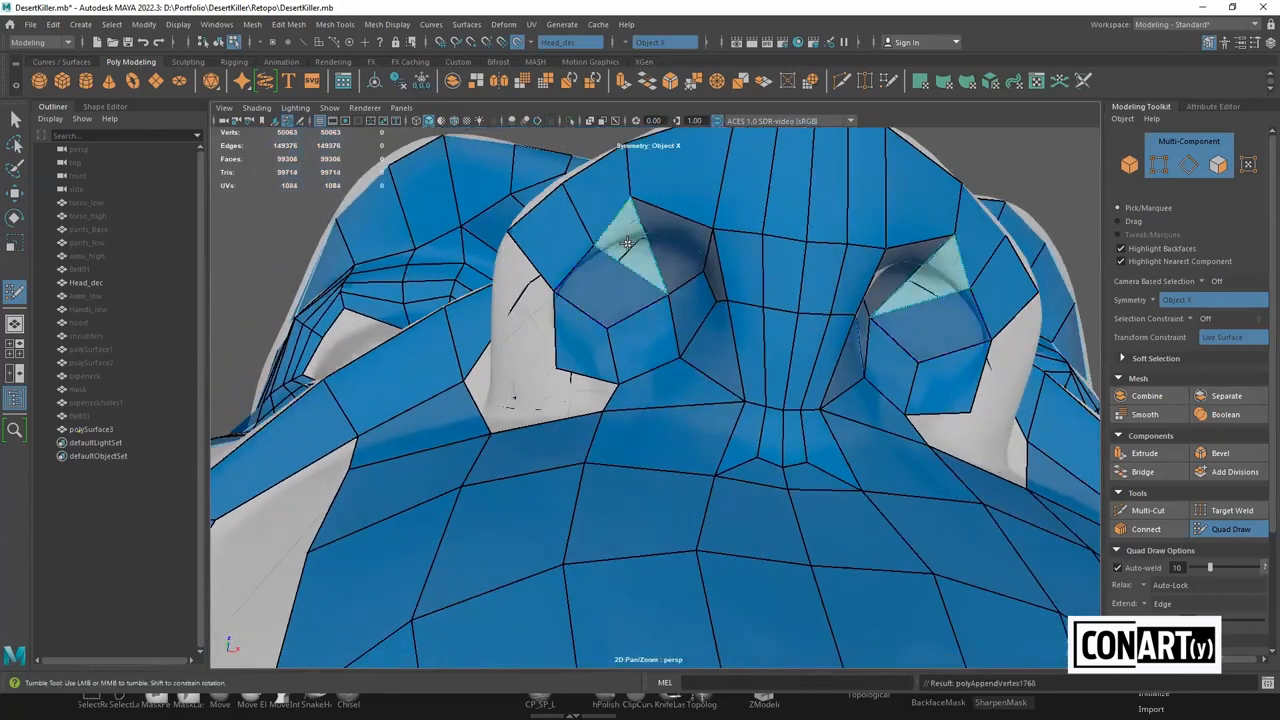
pyautogui.keyDown('shift'); pyautogui.click(627, 242); pyautogui.keyUp('shift')
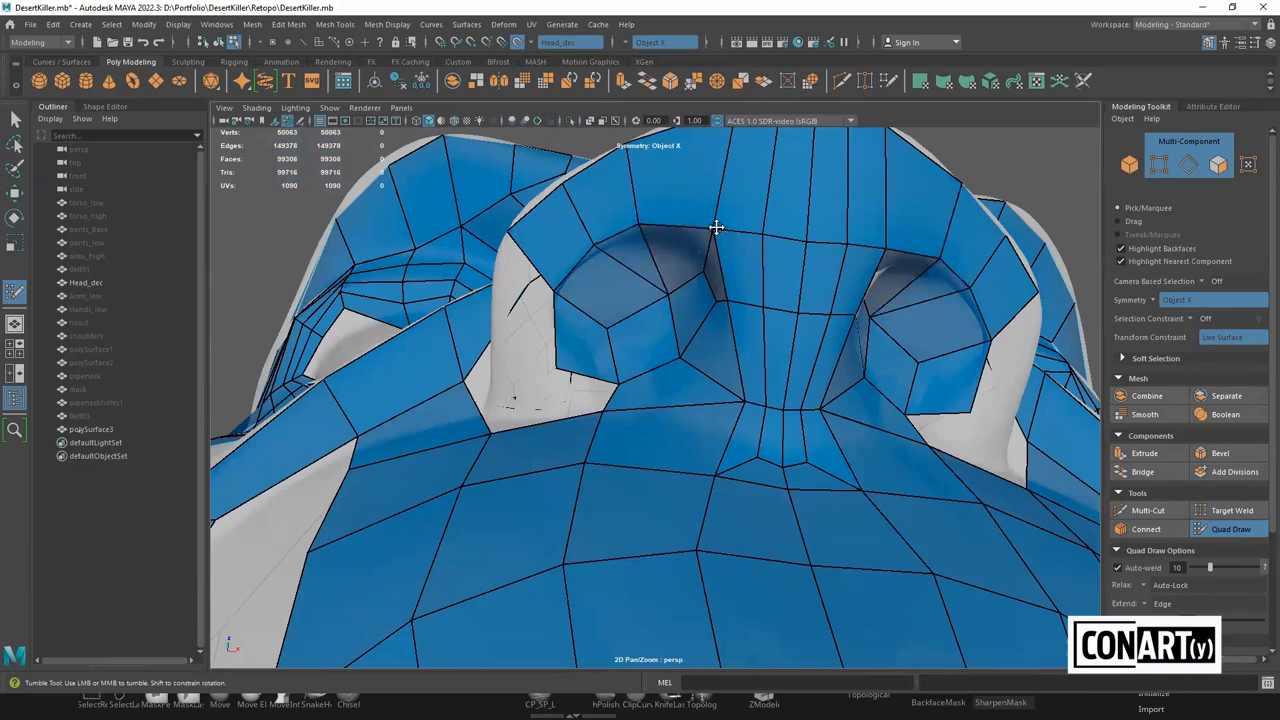
# Try inserting an edge loop through the nose, and undo it
pyautogui.keyDown('alt'); pyautogui.moveTo(689, 255); pyautogui.dragTo(920, 591); pyautogui.keyUp('alt')
pyautogui.keyDown('ctrl'); pyautogui.click(707, 391); pyautogui.keyUp('ctrl')
pyautogui.hotkey('ctrl', 'z')
# Insert edge loops through the nose tip, the nose wing and the side of the nose
pyautogui.keyDown('alt'); pyautogui.moveTo(920, 591); pyautogui.dragTo(734, 469, button='middle'); pyautogui.keyUp('alt')
pyautogui.scroll(2, 910, 490)
pyautogui.scroll(2, 712, 438)
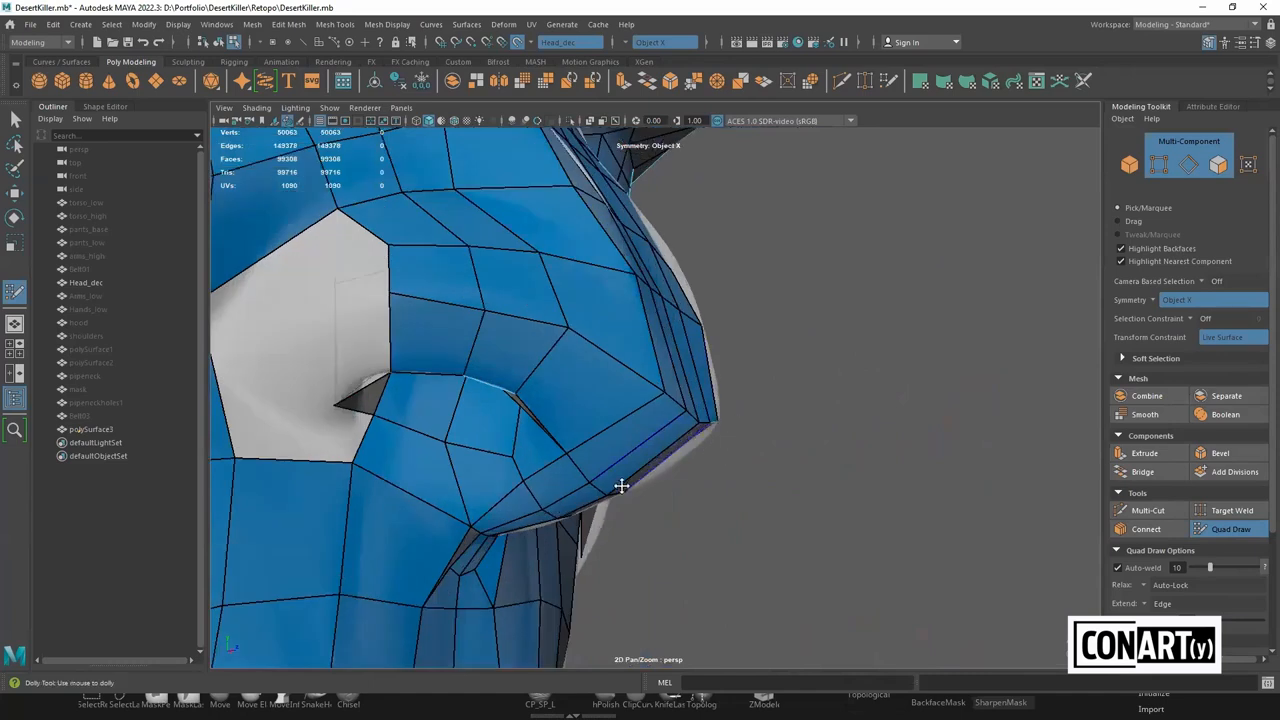
pyautogui.keyDown('alt'); pyautogui.moveTo(620, 488); pyautogui.dragTo(774, 475); pyautogui.keyUp('alt')
pyautogui.keyDown('alt'); pyautogui.moveTo(676, 494); pyautogui.dragTo(777, 449); pyautogui.keyUp('alt')
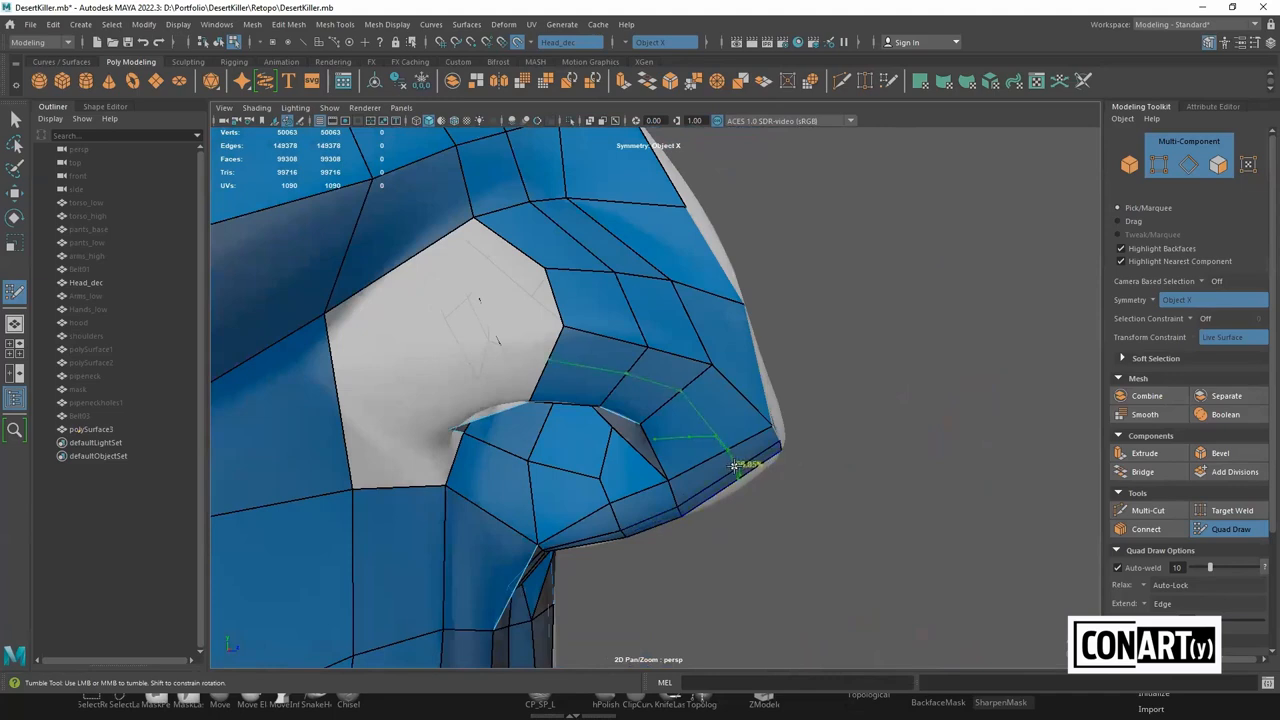
pyautogui.keyDown('ctrl'); pyautogui.click(744, 480); pyautogui.keyUp('ctrl')
pyautogui.moveTo(790, 461)
pyautogui.keyDown('alt'); pyautogui.mouseDown()
pyautogui.moveTo(764, 452)
pyautogui.moveTo(770, 466)
pyautogui.mouseUp(); pyautogui.keyUp('alt')
pyautogui.keyDown('ctrl'); pyautogui.click(707, 388); pyautogui.keyUp('ctrl')
pyautogui.moveTo(707, 388)
pyautogui.keyDown('alt'); pyautogui.mouseDown()
pyautogui.moveTo(712, 416)
pyautogui.moveTo(681, 355)
pyautogui.moveTo(737, 371)
pyautogui.moveTo(684, 381)
pyautogui.mouseUp(); pyautogui.keyUp('alt')
pyautogui.keyDown('ctrl'); pyautogui.click(681, 352); pyautogui.keyUp('ctrl')
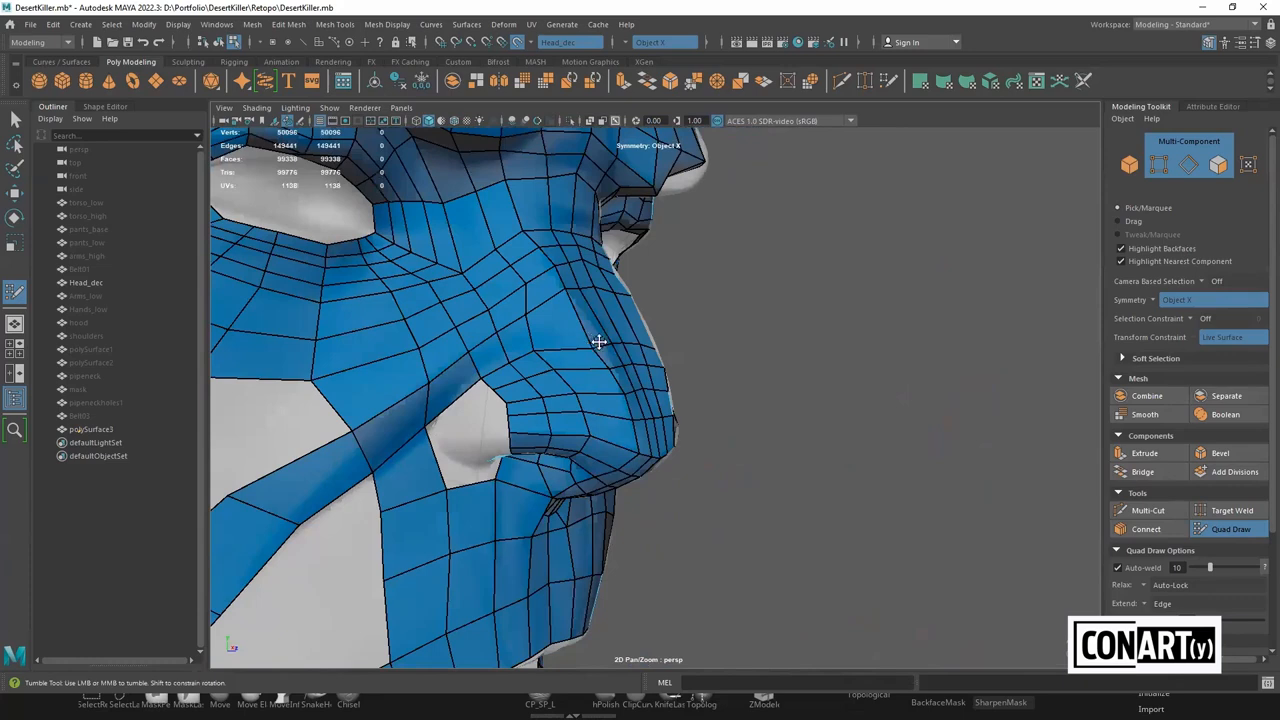
# Relax the quads along the nose from the bridge down to the tip to even out their spacing
pyautogui.keyDown('alt'); pyautogui.moveTo(608, 340); pyautogui.dragTo(557, 392); pyautogui.keyUp('alt')
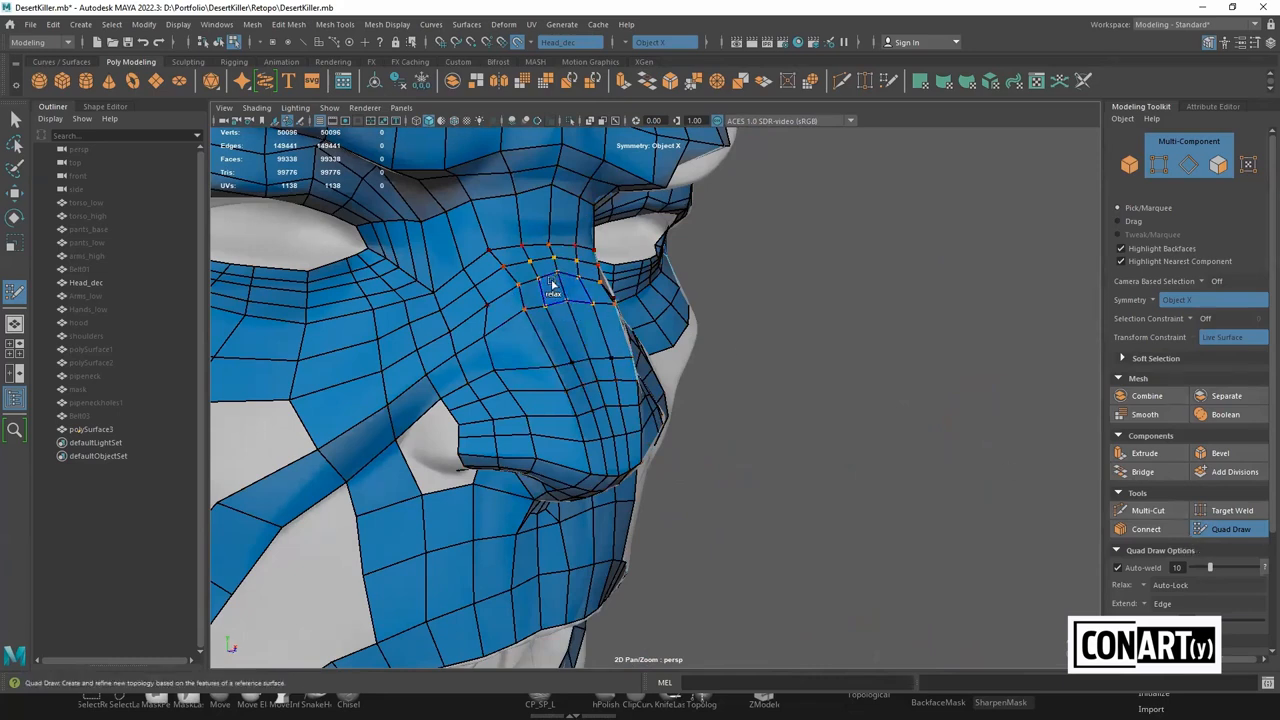
pyautogui.moveTo(503, 270)
pyautogui.keyDown('shift'); pyautogui.mouseDown()
pyautogui.moveTo(549, 203)
pyautogui.moveTo(523, 257)
pyautogui.moveTo(578, 434)
pyautogui.mouseUp(); pyautogui.keyUp('shift')
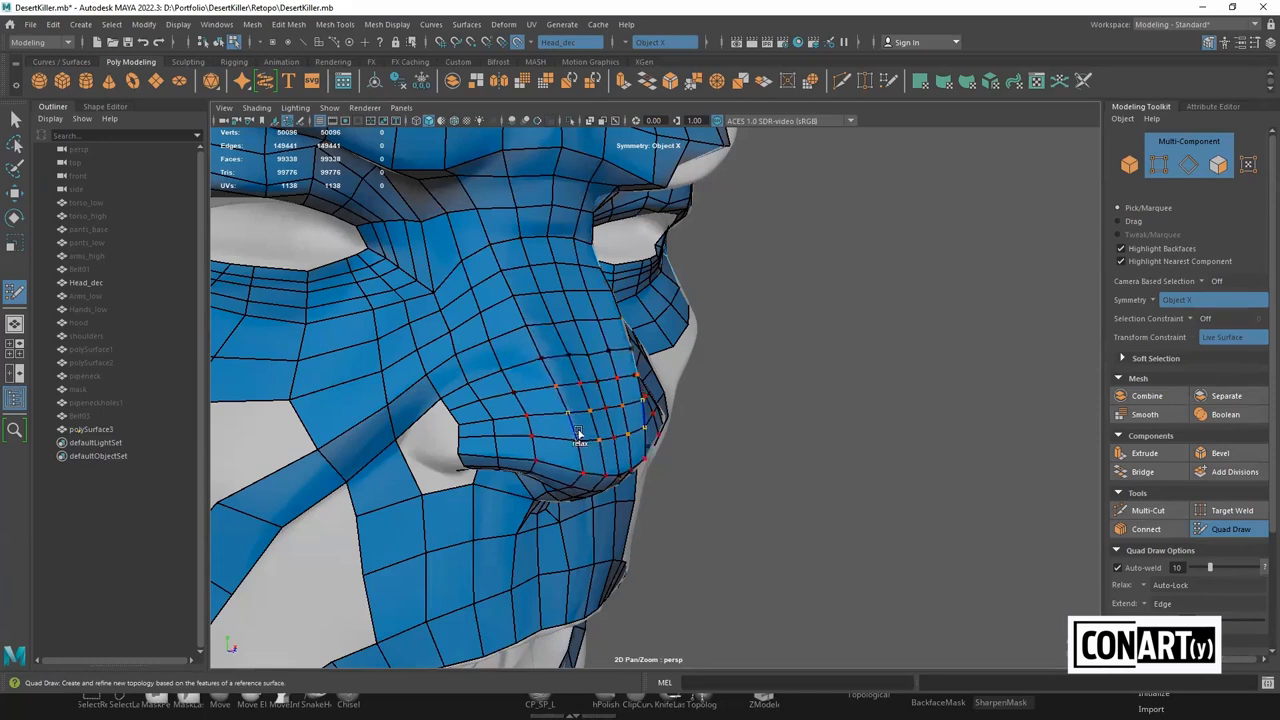
pyautogui.keyDown('alt'); pyautogui.moveTo(568, 370); pyautogui.dragTo(527, 297); pyautogui.keyUp('alt')
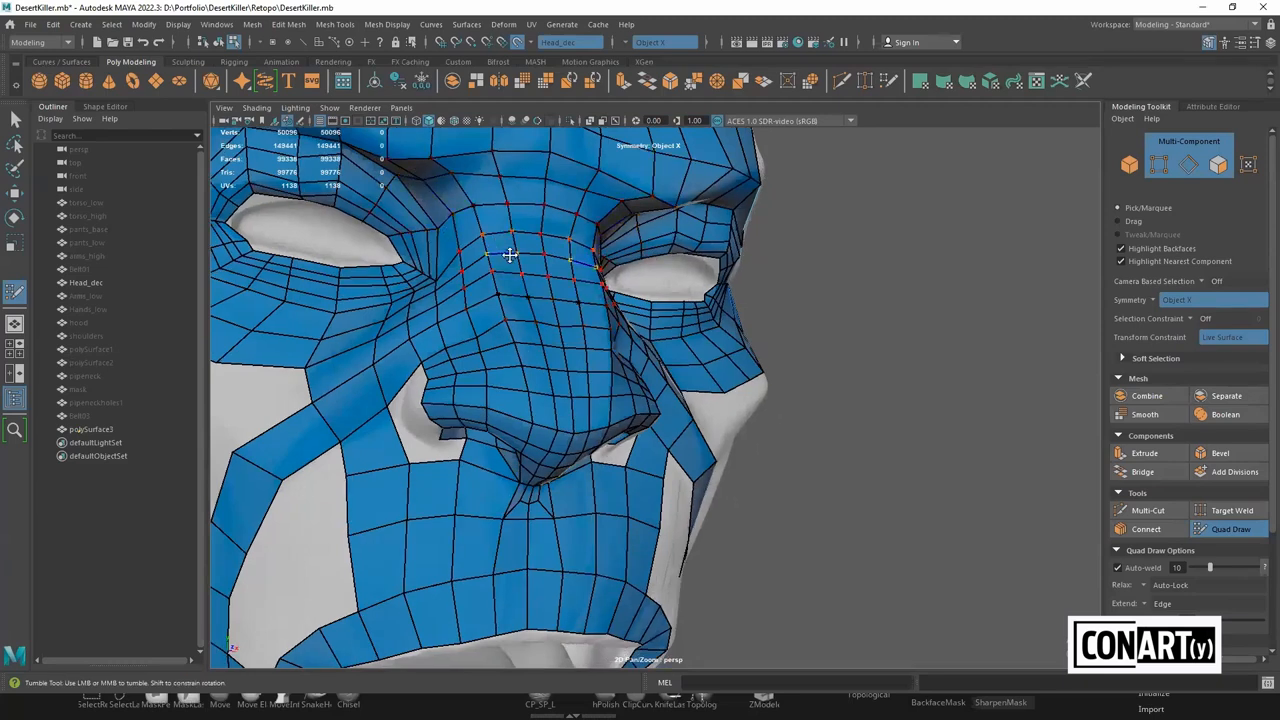
pyautogui.moveTo(510, 251)
pyautogui.keyDown('alt'); pyautogui.mouseDown()
pyautogui.moveTo(449, 283)
pyautogui.moveTo(483, 263)
pyautogui.moveTo(498, 326)
pyautogui.moveTo(482, 330)
pyautogui.mouseUp(); pyautogui.keyUp('alt')
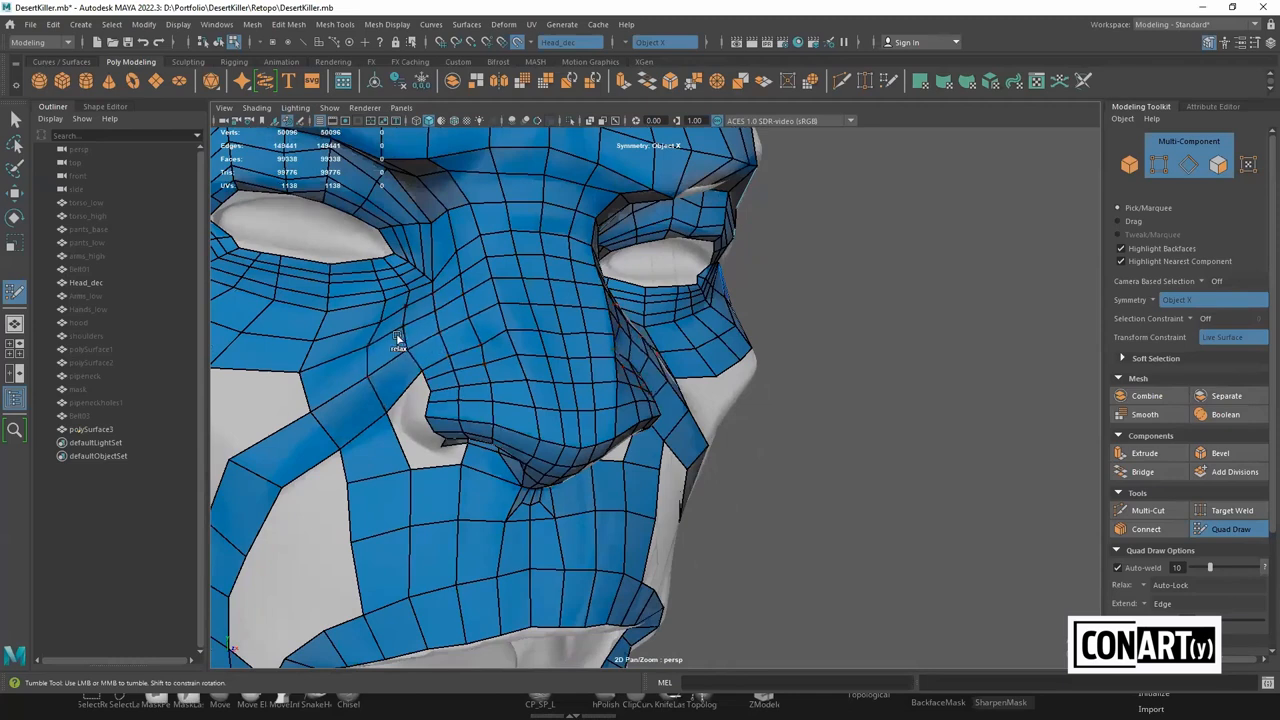
# Try relaxing the quads where the cheek strip meets the side of the nose, and undo the change
pyautogui.keyDown('shift'); pyautogui.moveTo(368, 362); pyautogui.dragTo(336, 354); pyautogui.keyUp('shift')
pyautogui.hotkey('ctrl', 'z')
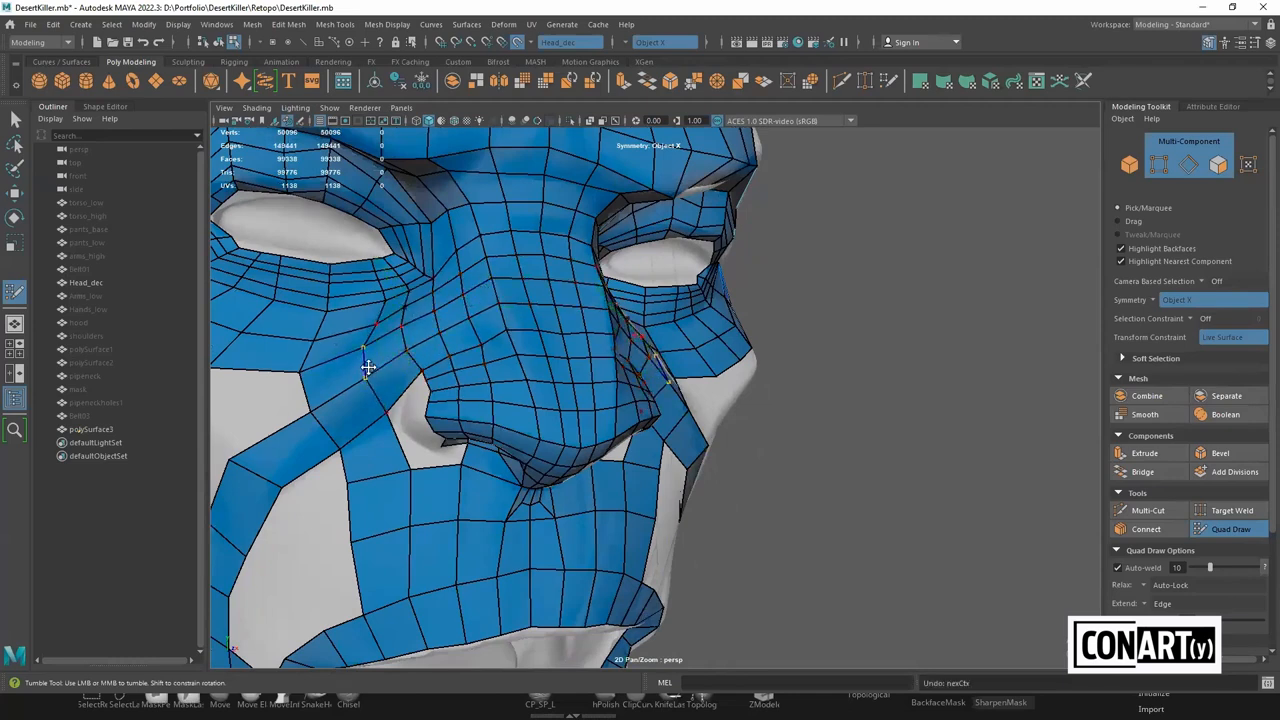
pyautogui.keyDown('alt'); pyautogui.moveTo(490, 295); pyautogui.dragTo(500, 251); pyautogui.keyUp('alt')
pyautogui.keyDown('alt'); pyautogui.moveTo(474, 180); pyautogui.dragTo(420, 195); pyautogui.keyUp('alt')
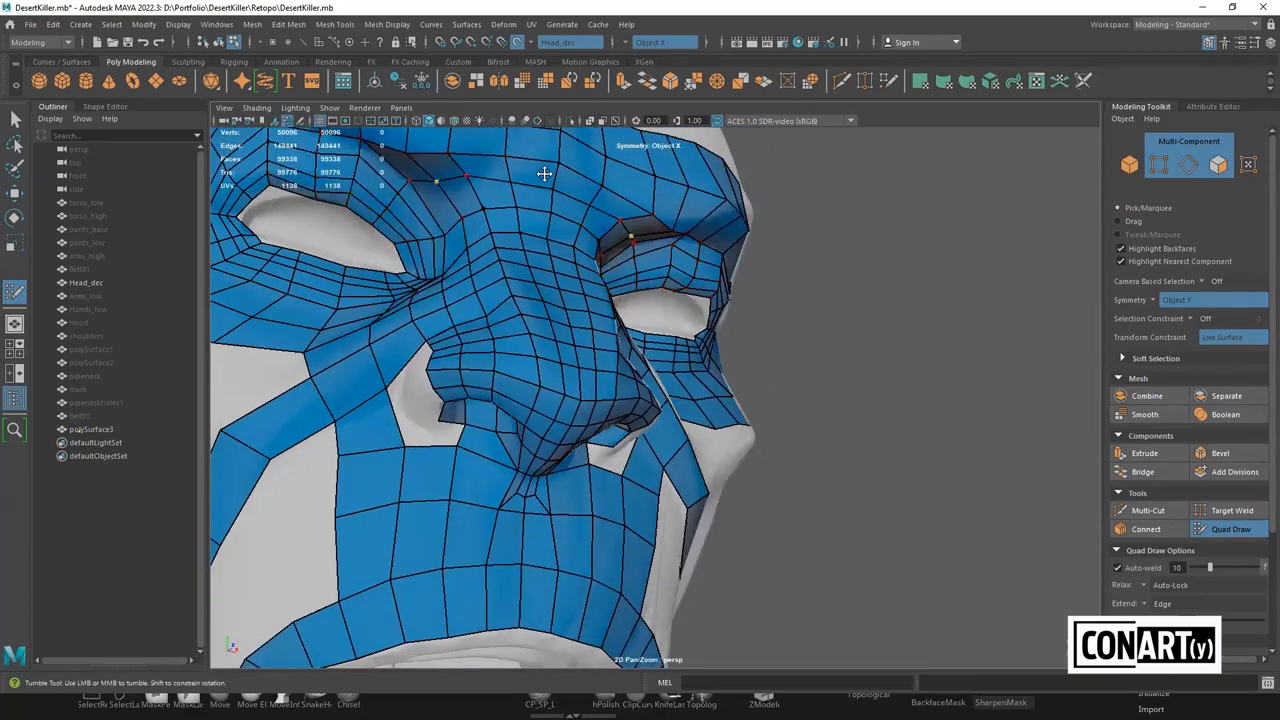
# Try relaxing the upper eyelid quads beside the eye opening, and undo the changes
pyautogui.keyDown('alt'); pyautogui.moveTo(933, 325); pyautogui.dragTo(934, 332); pyautogui.keyUp('alt')
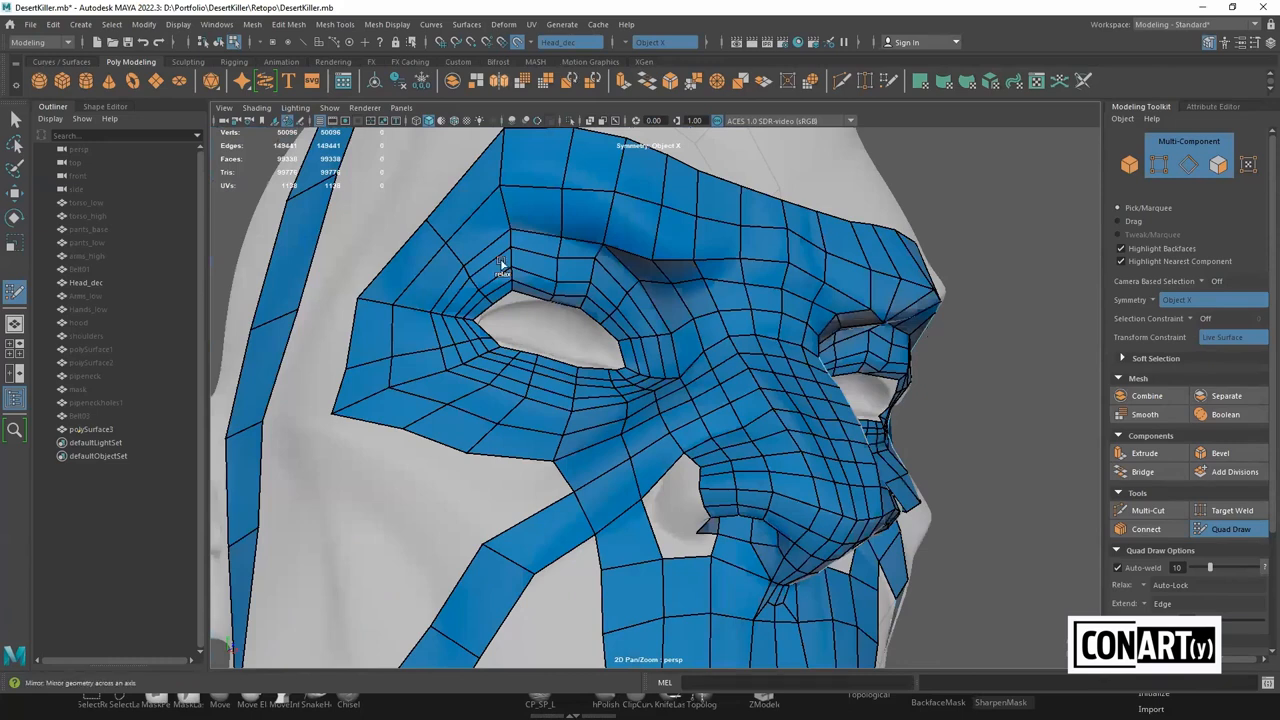
pyautogui.moveTo(554, 281)
pyautogui.keyDown('shift'); pyautogui.mouseDown()
pyautogui.moveTo(517, 277)
pyautogui.moveTo(511, 320)
pyautogui.moveTo(523, 254)
pyautogui.moveTo(522, 305)
pyautogui.mouseUp(); pyautogui.keyUp('shift')
pyautogui.hotkey('ctrl', 'z')
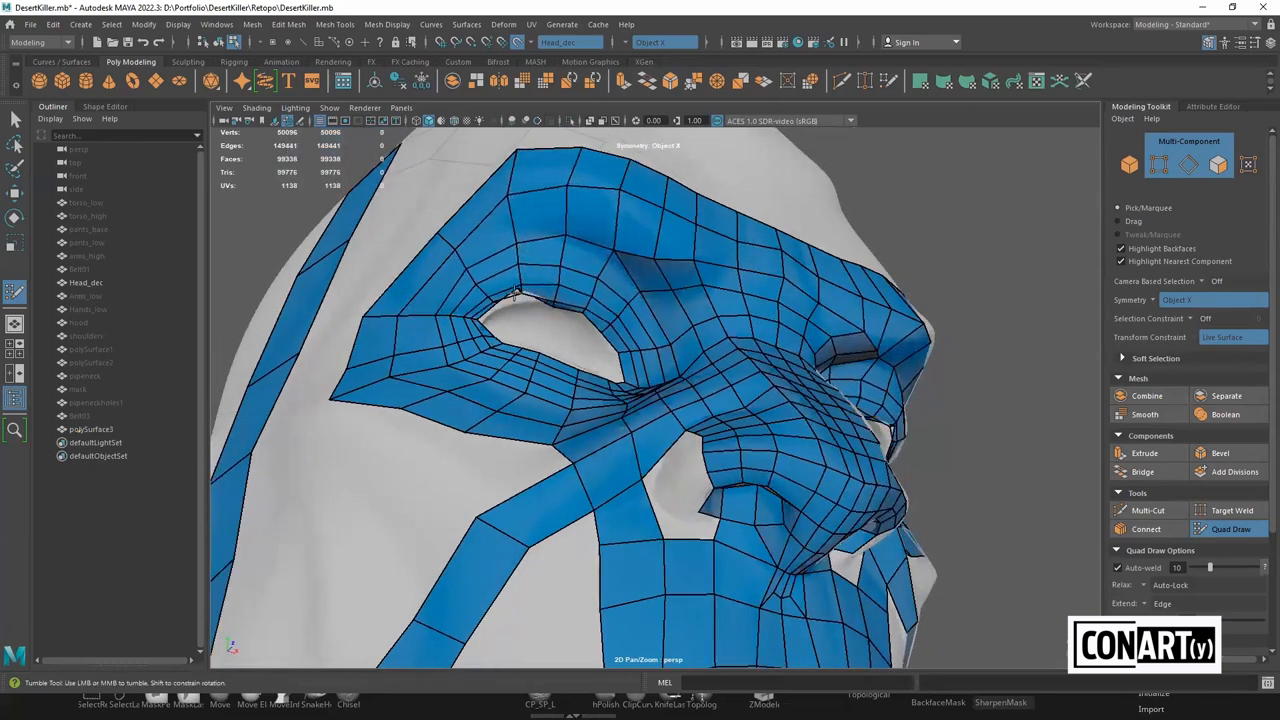
pyautogui.hotkey('ctrl', 'z')
pyautogui.hotkey('ctrl', 'z')
pyautogui.hotkey('ctrl', 'z')
pyautogui.hotkey('ctrl', 'z')
pyautogui.hotkey('ctrl', 'z')
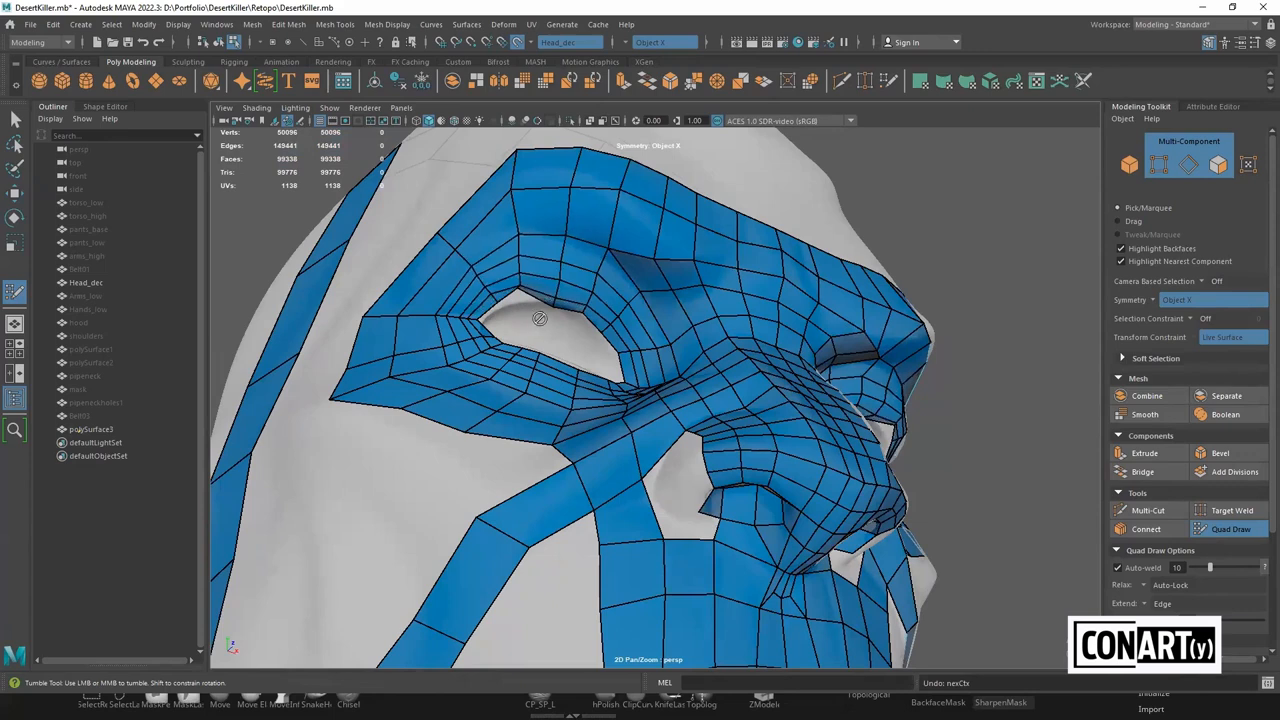
# Relax and reposition the quads along the upper rim and outer corner of the eye opening
pyautogui.moveTo(552, 313)
pyautogui.keyDown('shift'); pyautogui.mouseDown()
pyautogui.moveTo(520, 300)
pyautogui.moveTo(617, 377)
pyautogui.moveTo(491, 274)
pyautogui.moveTo(610, 355)
pyautogui.mouseUp(); pyautogui.keyUp('shift')
pyautogui.moveTo(572, 245)
pyautogui.keyDown('shift'); pyautogui.mouseDown()
pyautogui.moveTo(654, 354)
pyautogui.moveTo(619, 246)
pyautogui.moveTo(514, 317)
pyautogui.moveTo(551, 349)
pyautogui.moveTo(516, 318)
pyautogui.mouseUp(); pyautogui.keyUp('shift')
pyautogui.hotkey('ctrl', 'z')
pyautogui.moveTo(511, 298); pyautogui.dragTo(549, 304)
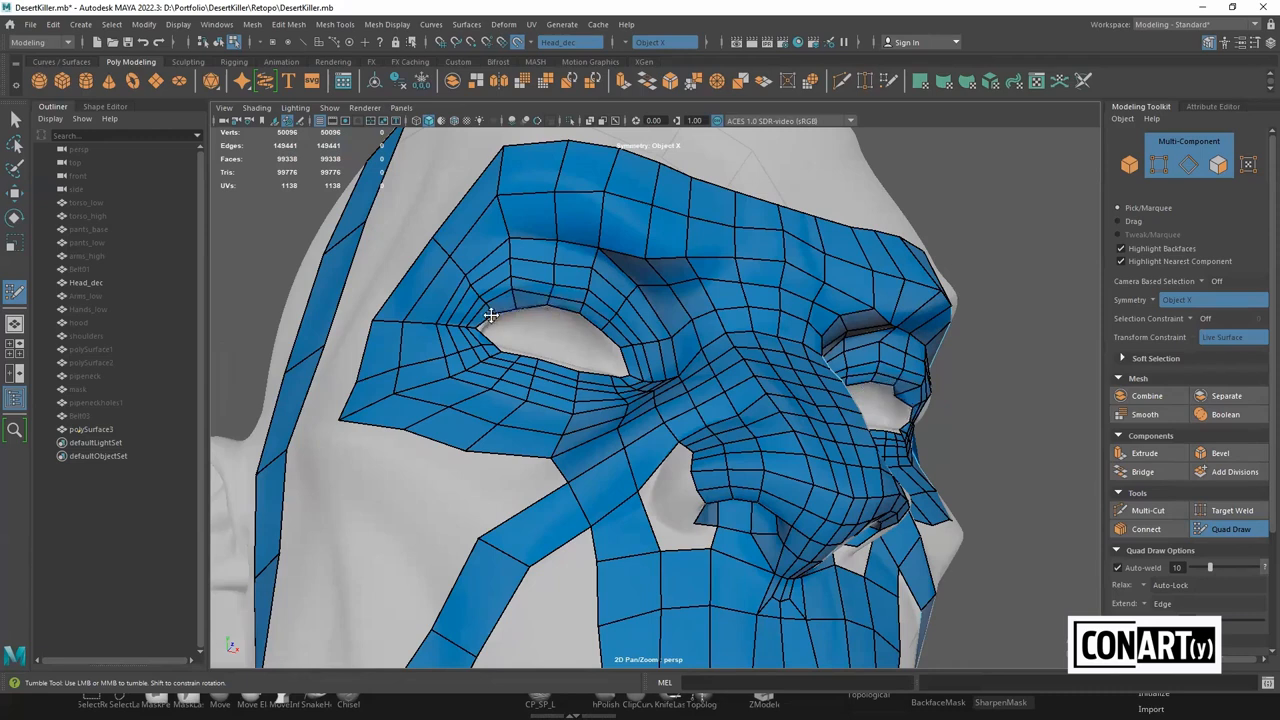
pyautogui.moveTo(487, 356)
pyautogui.keyDown('alt'); pyautogui.mouseDown()
pyautogui.moveTo(484, 342)
pyautogui.moveTo(432, 354)
pyautogui.mouseUp(); pyautogui.keyUp('alt')
pyautogui.hotkey('ctrl', 'z')
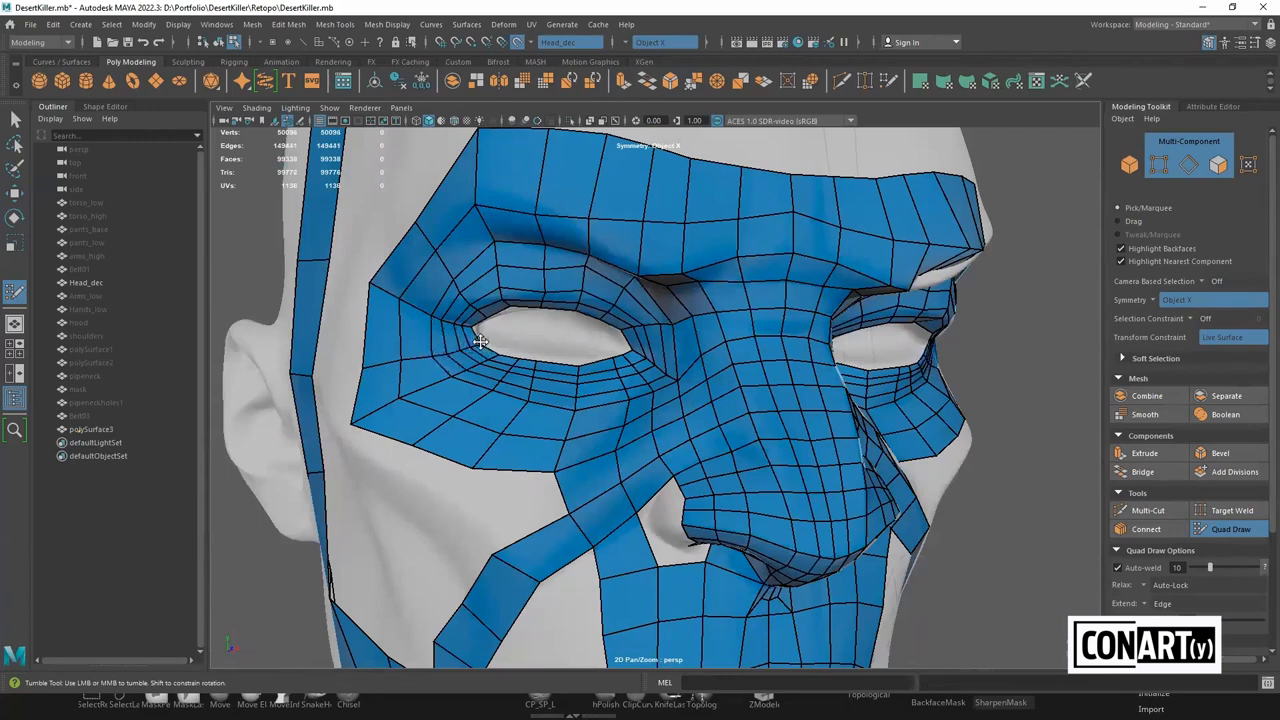
pyautogui.keyDown('alt'); pyautogui.moveTo(505, 342); pyautogui.dragTo(517, 289); pyautogui.keyUp('alt')
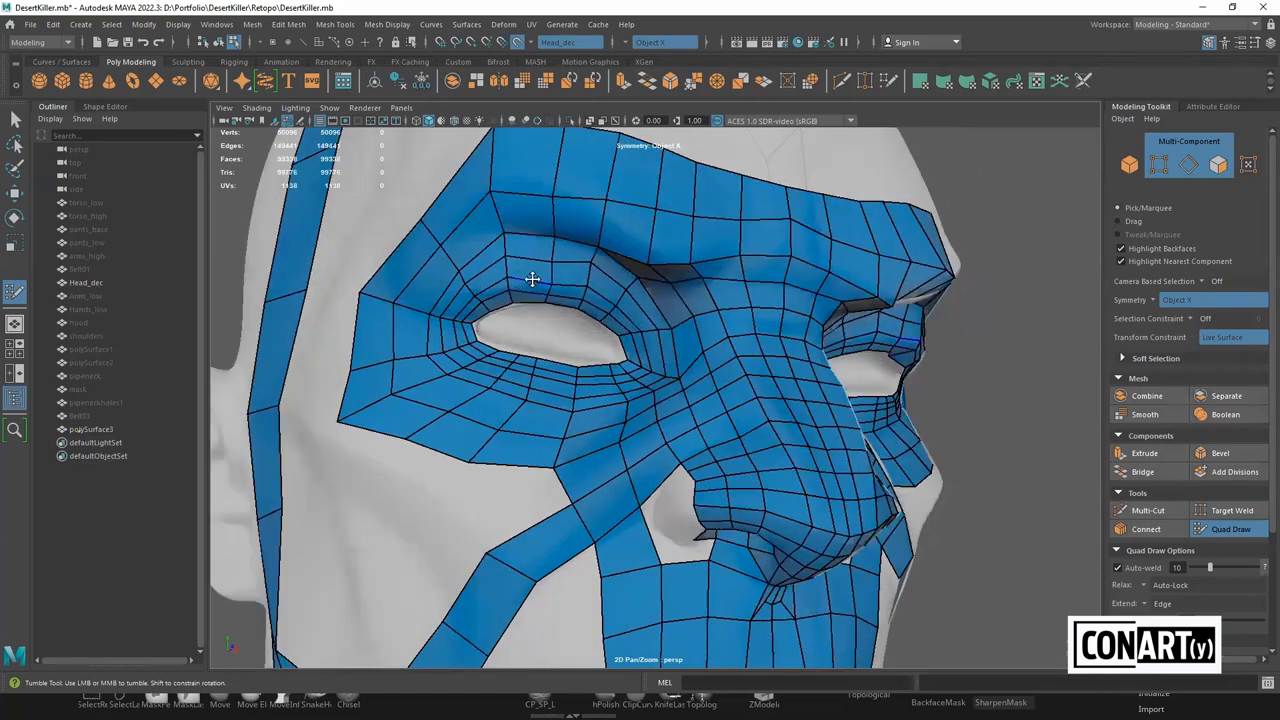
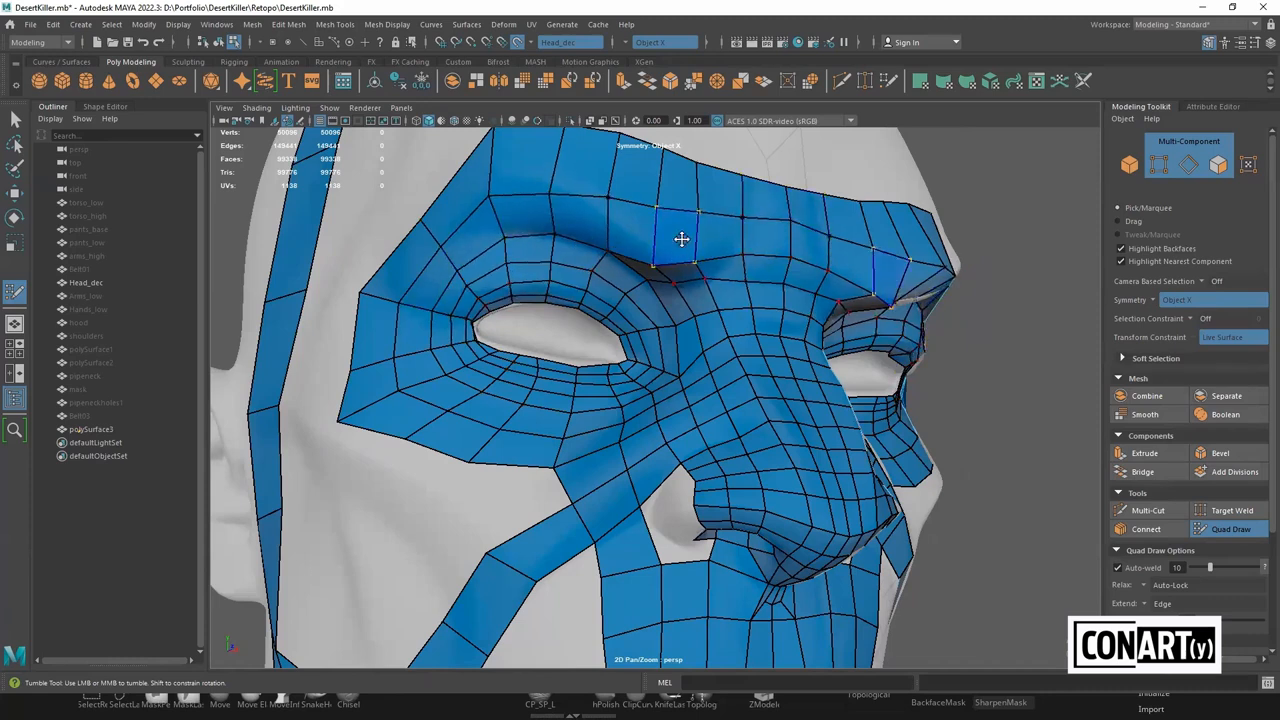
# Relax the outer quads of the eye patch between the brow and the upper cheek
pyautogui.moveTo(647, 216)
pyautogui.keyDown('alt'); pyautogui.mouseDown()
pyautogui.moveTo(663, 229)
pyautogui.moveTo(660, 251)
pyautogui.moveTo(669, 240)
pyautogui.moveTo(669, 269)
pyautogui.moveTo(686, 277)
pyautogui.moveTo(703, 262)
pyautogui.moveTo(709, 191)
pyautogui.moveTo(680, 166)
pyautogui.moveTo(560, 200)
pyautogui.mouseUp(); pyautogui.keyUp('alt')
pyautogui.moveTo(371, 420)
pyautogui.keyDown('shift'); pyautogui.mouseDown()
pyautogui.moveTo(435, 412)
pyautogui.moveTo(414, 329)
pyautogui.moveTo(438, 270)
pyautogui.mouseUp(); pyautogui.keyUp('shift')
pyautogui.keyDown('alt'); pyautogui.moveTo(431, 406); pyautogui.dragTo(800, 400); pyautogui.keyUp('alt')
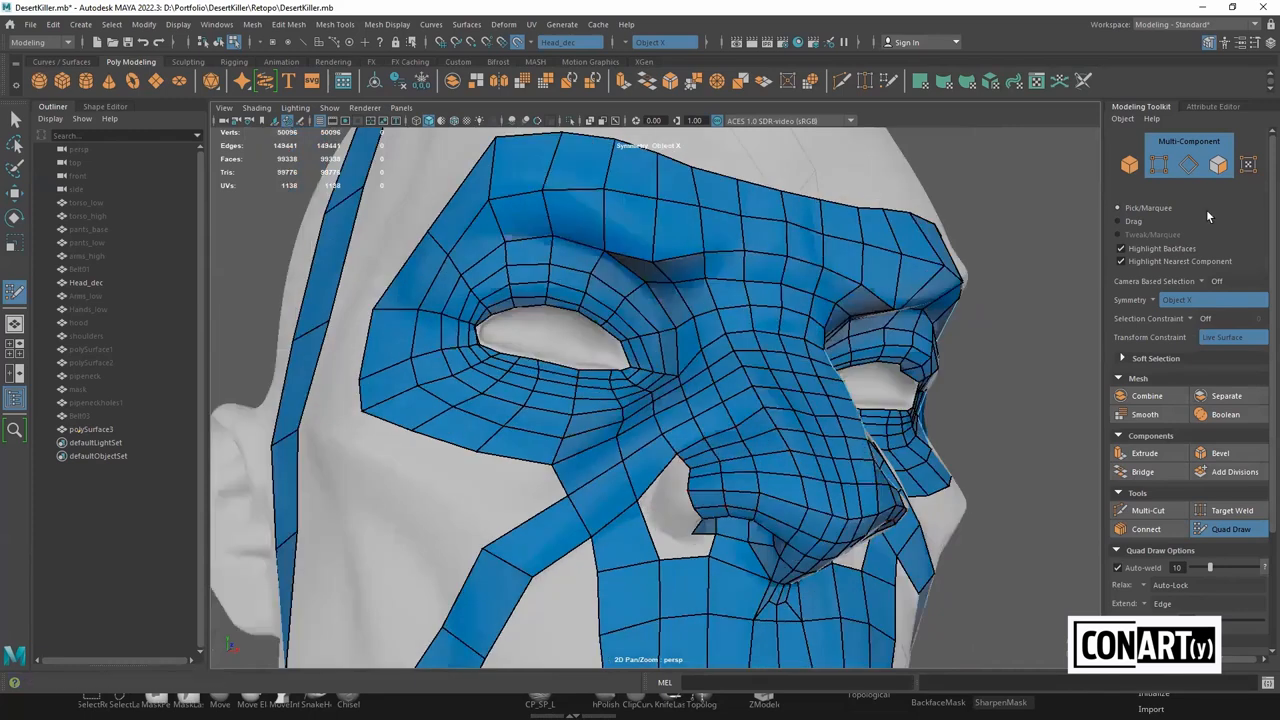
# Start an inner row of quads along the rim of the upper lip from its centre toward the mouth corner
pyautogui.keyDown('alt'); pyautogui.moveTo(878, 328); pyautogui.dragTo(852, 124, button='middle'); pyautogui.keyUp('alt')
pyautogui.keyDown('alt'); pyautogui.moveTo(700, 430); pyautogui.dragTo(571, 480); pyautogui.keyUp('alt')
pyautogui.keyDown('alt'); pyautogui.moveTo(665, 405); pyautogui.dragTo(700, 380); pyautogui.keyUp('alt')
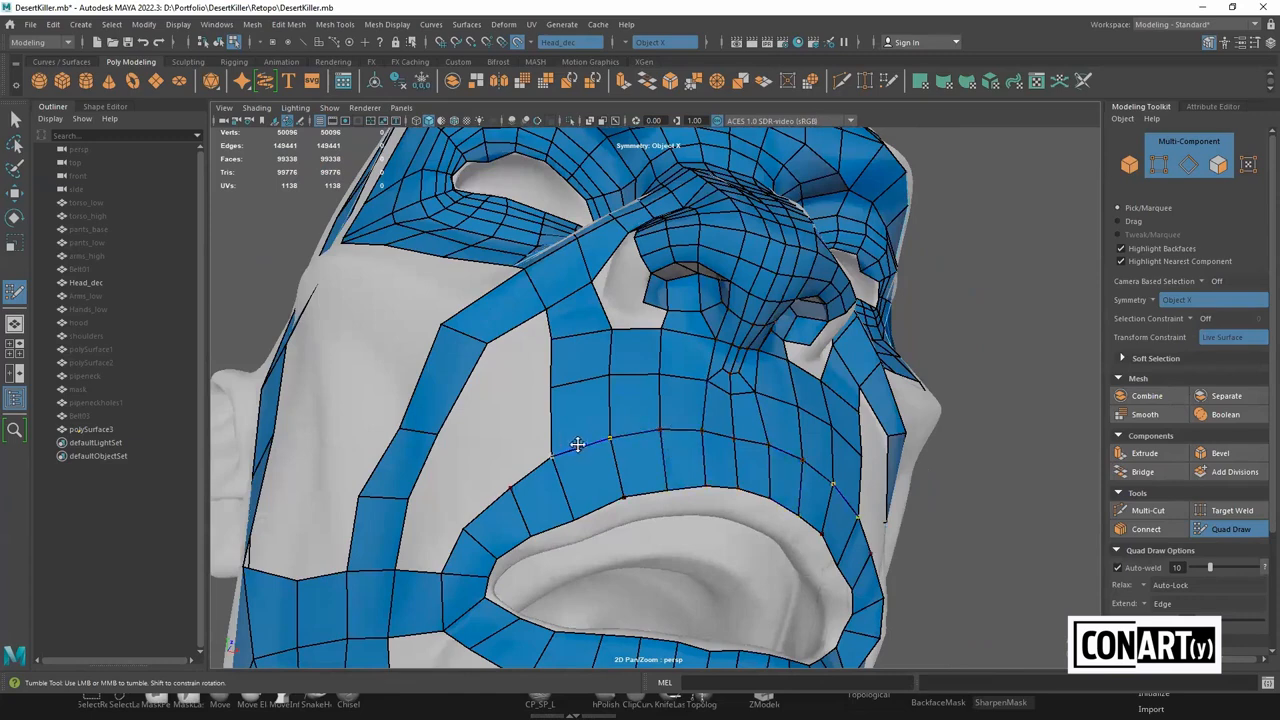
pyautogui.keyDown('alt'); pyautogui.moveTo(585, 467); pyautogui.dragTo(906, 352); pyautogui.keyUp('alt')
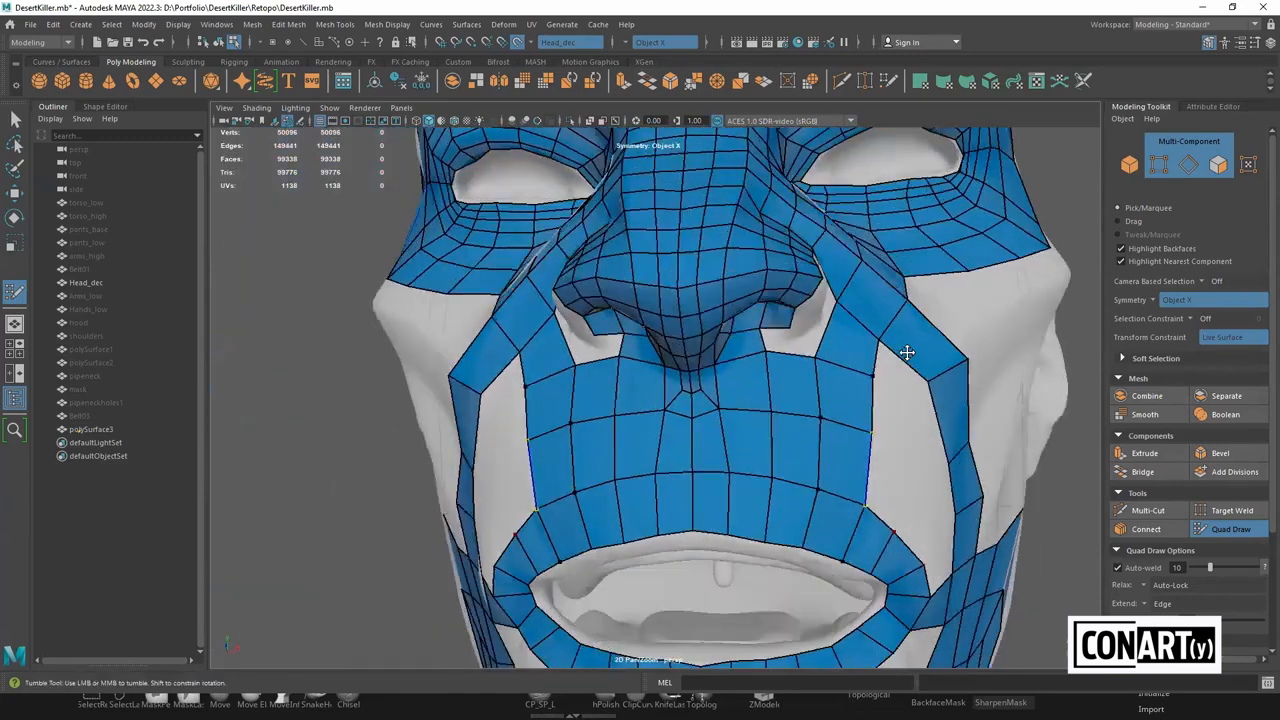
pyautogui.keyDown('alt'); pyautogui.moveTo(879, 468); pyautogui.dragTo(932, 334, button='middle'); pyautogui.keyUp('alt')
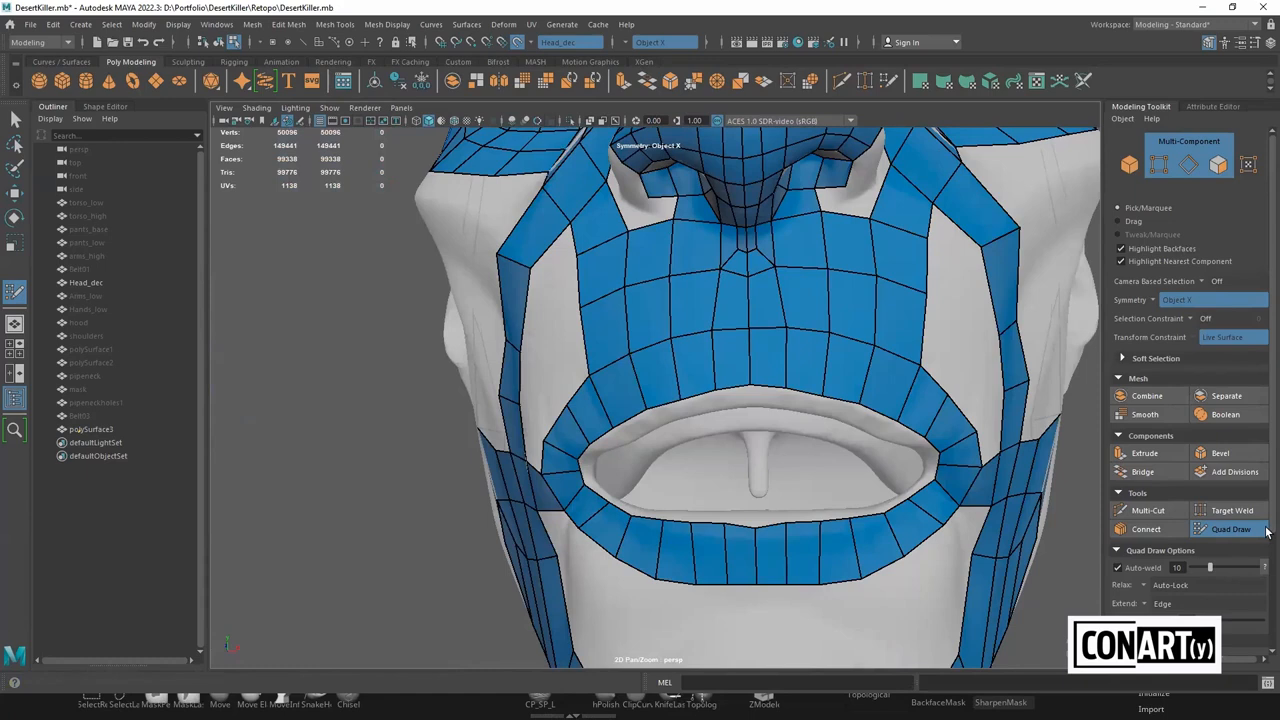
pyautogui.keyDown('alt'); pyautogui.moveTo(740, 335); pyautogui.dragTo(760, 508); pyautogui.keyUp('alt')
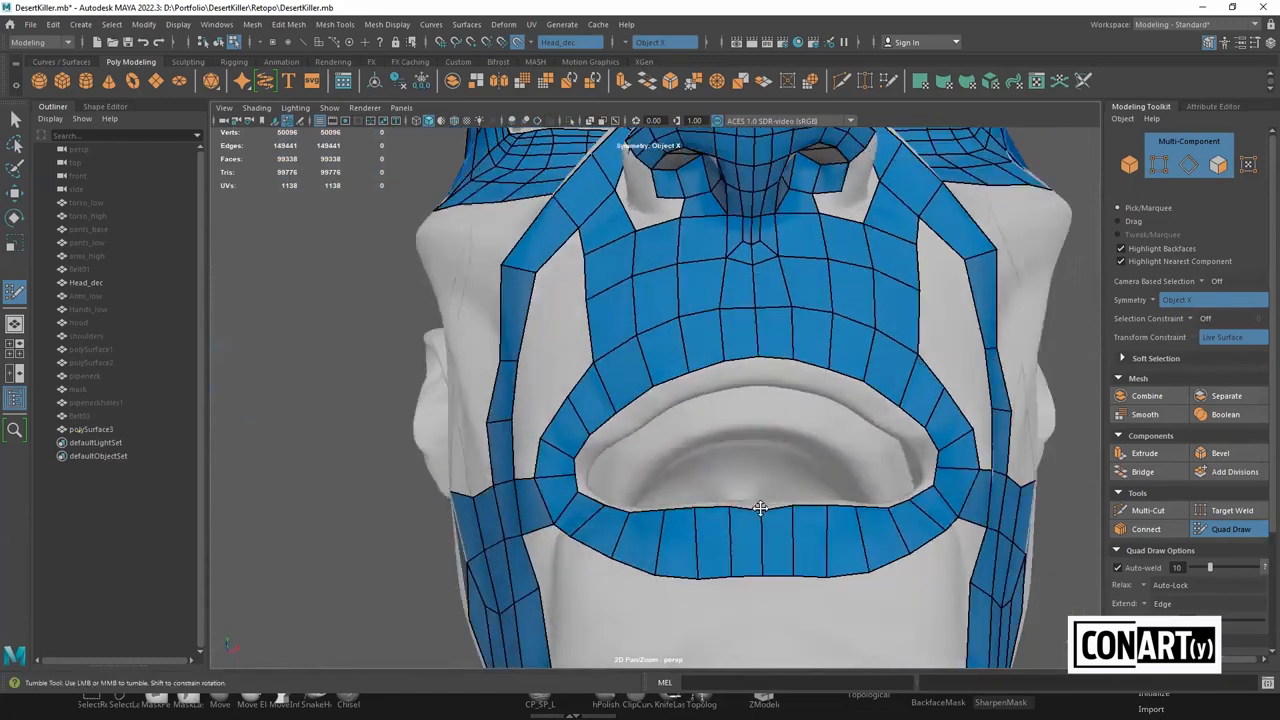
pyautogui.moveTo(679, 384)
pyautogui.keyDown('alt'); pyautogui.mouseDown()
pyautogui.moveTo(697, 366)
pyautogui.moveTo(691, 376)
pyautogui.mouseUp(); pyautogui.keyUp('alt')
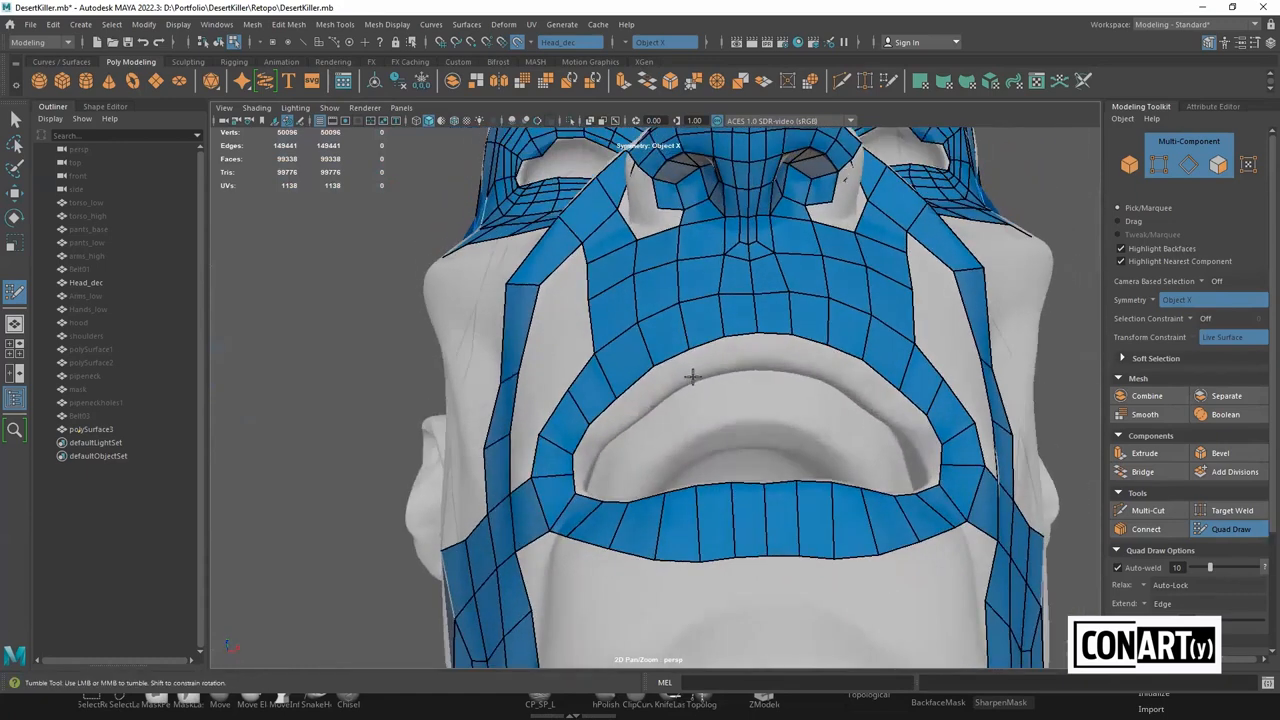
pyautogui.keyDown('shift'); pyautogui.click(755, 362); pyautogui.keyUp('shift')
pyautogui.keyDown('shift'); pyautogui.click(672, 375); pyautogui.keyUp('shift')
pyautogui.click(632, 418)
pyautogui.keyDown('shift'); pyautogui.click(642, 396); pyautogui.keyUp('shift')
pyautogui.click(603, 444)
pyautogui.keyDown('shift'); pyautogui.click(606, 425); pyautogui.keyUp('shift')
# Undo the last two changes and continue the inner lip row with quads down into the mouth corner
pyautogui.keyDown('alt'); pyautogui.moveTo(594, 457); pyautogui.dragTo(686, 415); pyautogui.keyUp('alt')
pyautogui.hotkey('ctrl', 'z')
pyautogui.hotkey('ctrl', 'z')
pyautogui.keyDown('alt'); pyautogui.moveTo(1265, 197); pyautogui.dragTo(1044, 265); pyautogui.keyUp('alt')
pyautogui.keyDown('alt'); pyautogui.moveTo(831, 420); pyautogui.dragTo(809, 403); pyautogui.keyUp('alt')
pyautogui.scroll(3, 909, 349)
pyautogui.scroll(2, 712, 428)
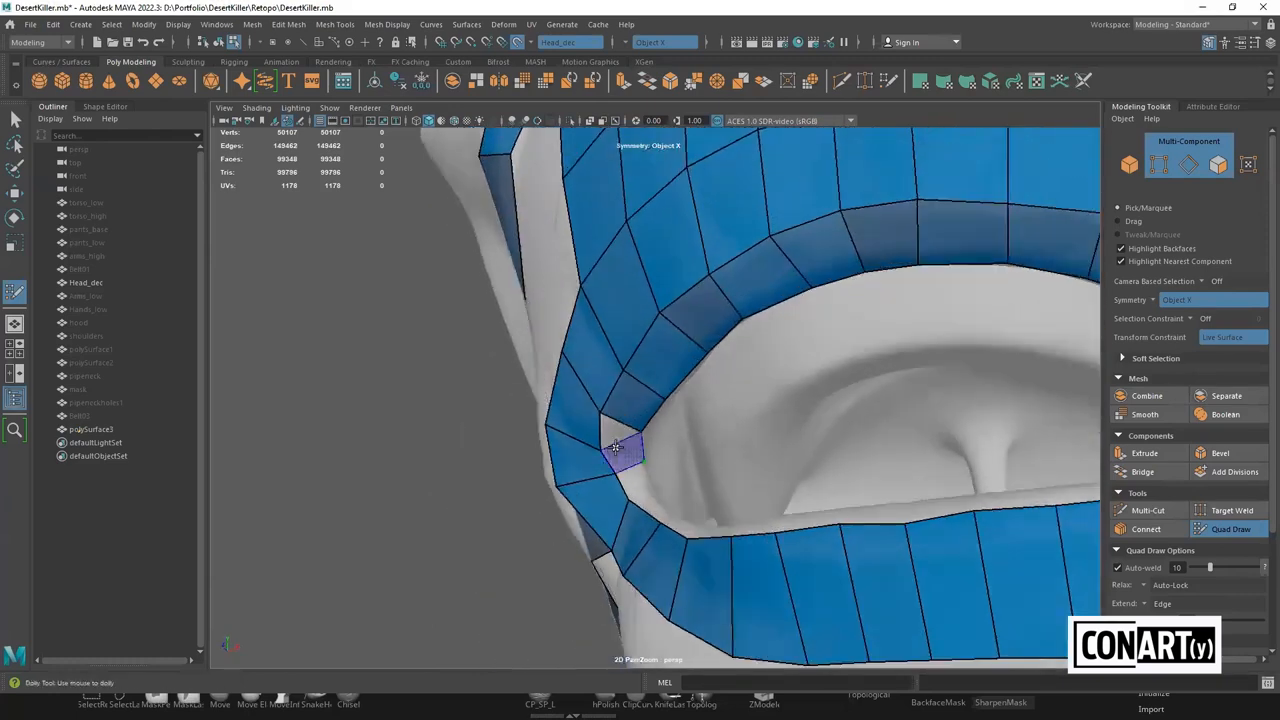
pyautogui.keyDown('shift'); pyautogui.click(618, 460); pyautogui.keyUp('shift')
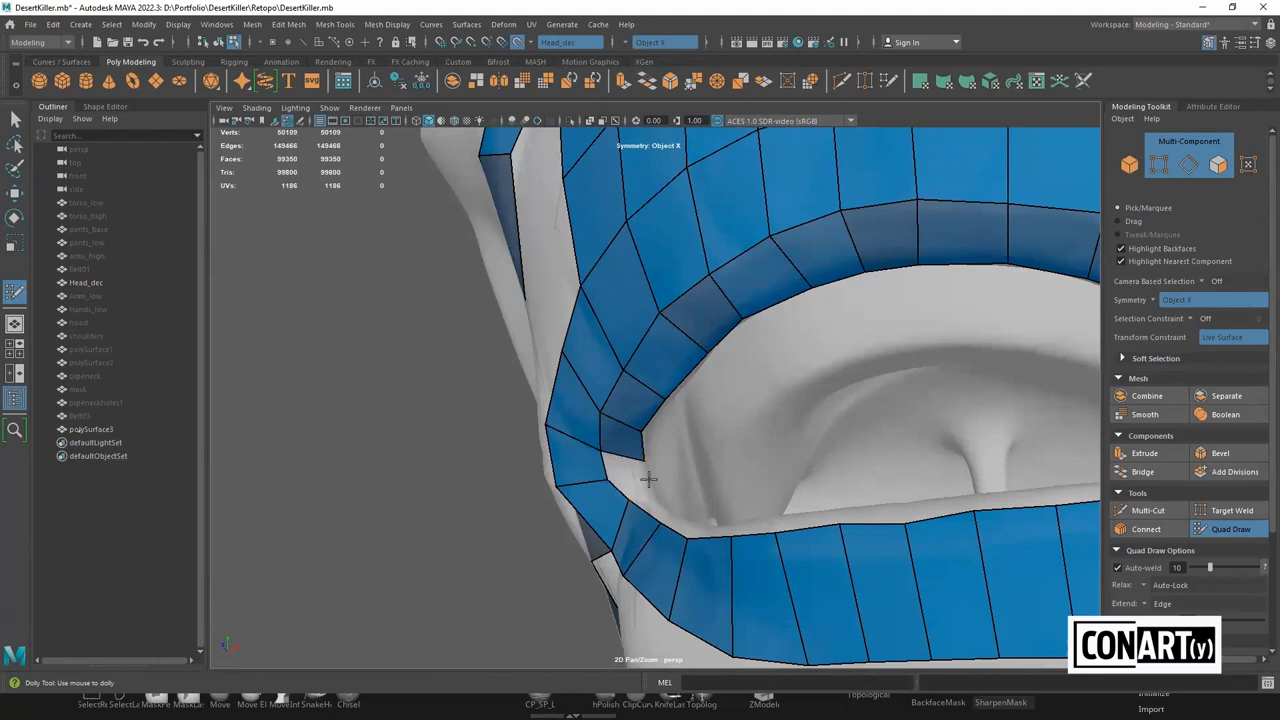
pyautogui.keyDown('shift'); pyautogui.click(635, 471); pyautogui.keyUp('shift')
pyautogui.keyDown('alt'); pyautogui.moveTo(629, 492); pyautogui.dragTo(626, 523); pyautogui.keyUp('alt')
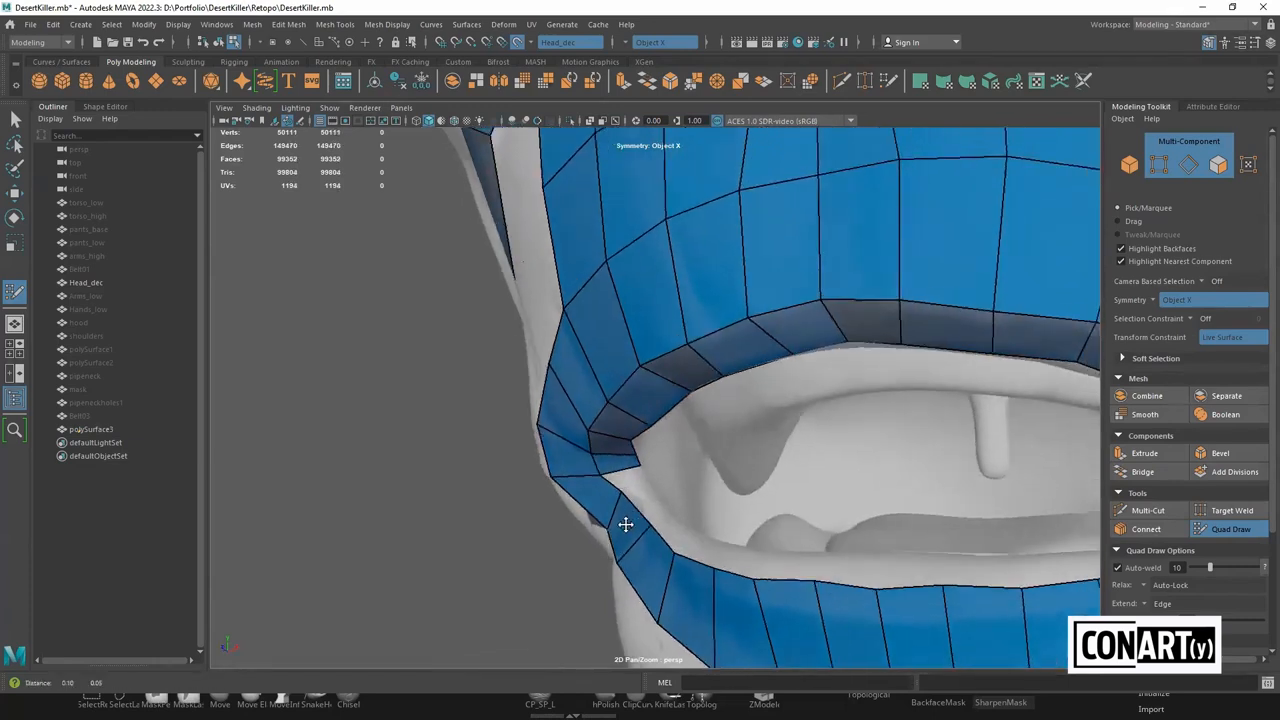
# Continue the inner quad row around the mouth corner onto the start of the lower lip
pyautogui.scroll(2, 611, 527)
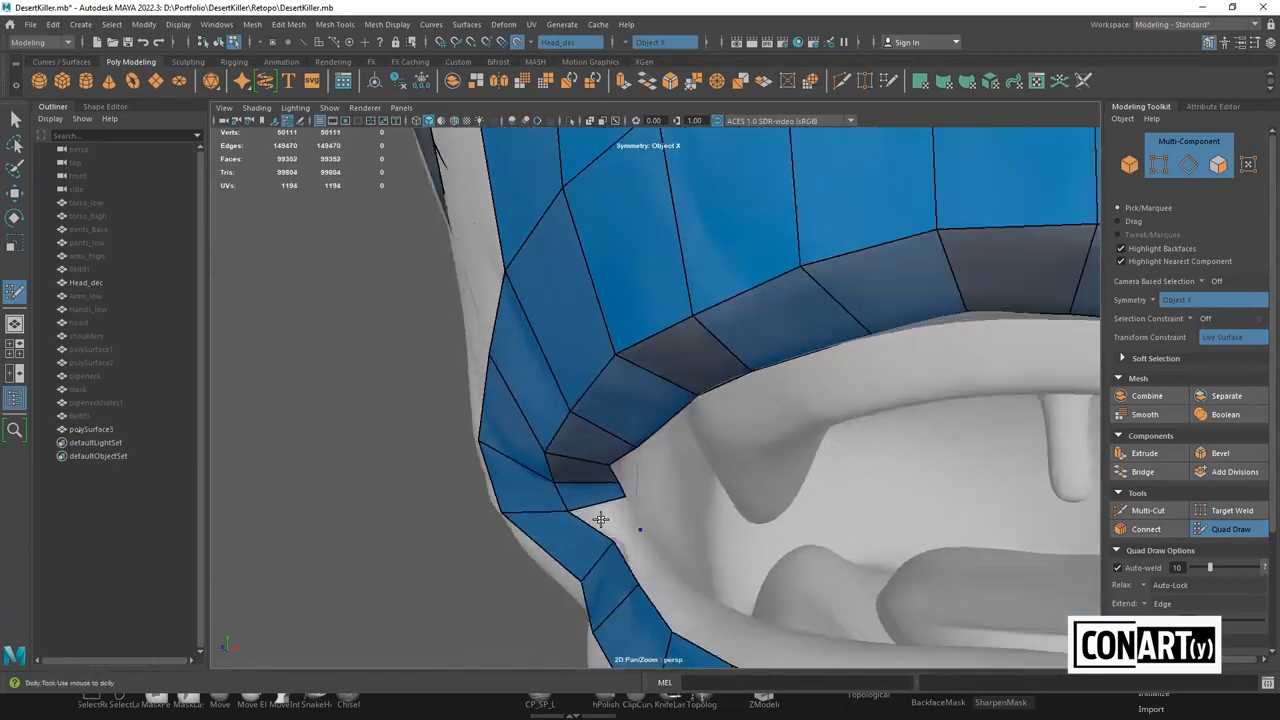
pyautogui.keyDown('shift'); pyautogui.click(600, 519); pyautogui.keyUp('shift')
pyautogui.keyDown('shift'); pyautogui.click(660, 554); pyautogui.keyUp('shift')
pyautogui.keyDown('alt'); pyautogui.moveTo(729, 600); pyautogui.dragTo(634, 516, button='middle'); pyautogui.keyUp('alt')
pyautogui.keyDown('shift'); pyautogui.click(634, 517); pyautogui.keyUp('shift')
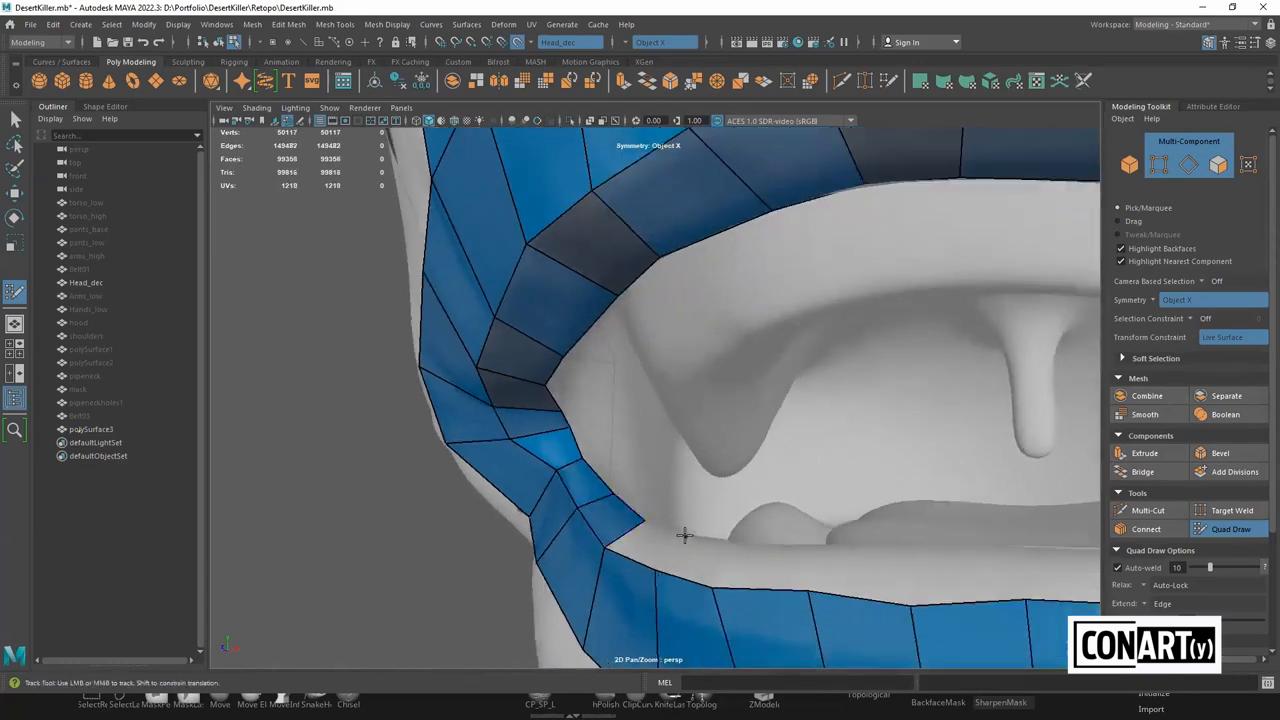
# Fill the remaining inner quads along the lower lip rim to close the ring around the mouth
pyautogui.keyDown('shift'); pyautogui.click(709, 551); pyautogui.keyUp('shift')
pyautogui.keyDown('shift'); pyautogui.click(751, 559); pyautogui.keyUp('shift')
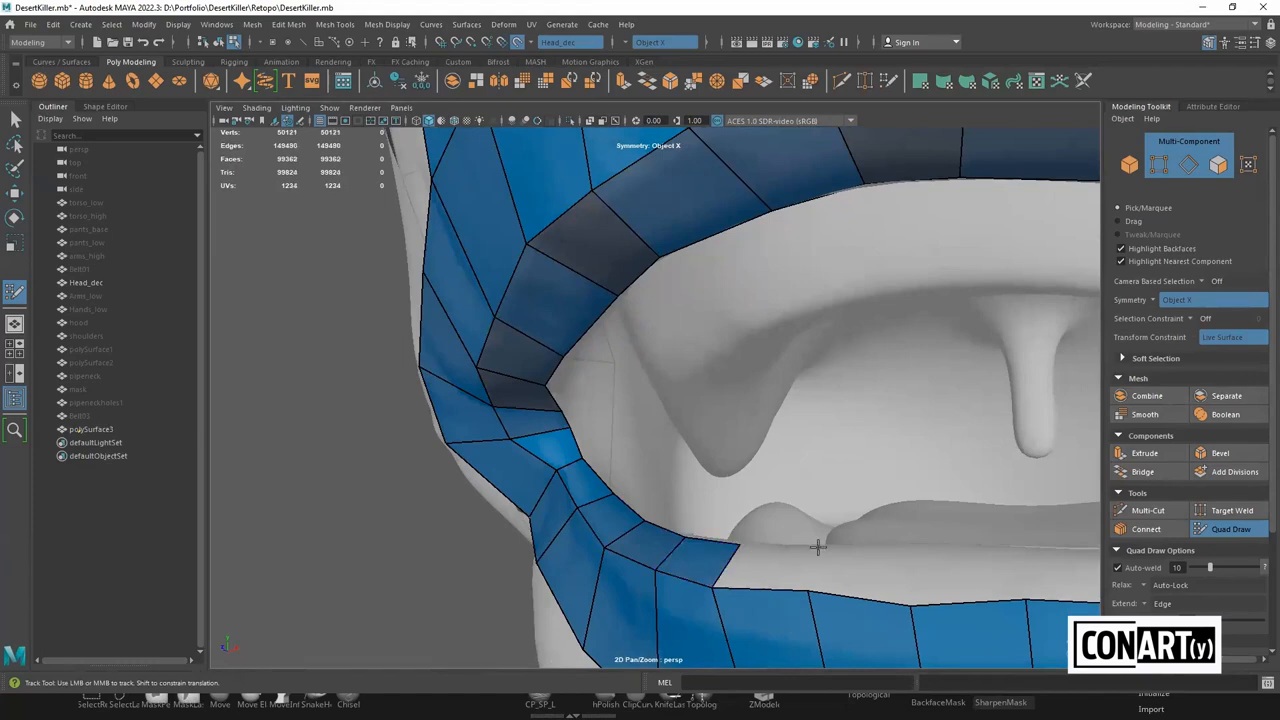
pyautogui.keyDown('shift'); pyautogui.click(774, 575); pyautogui.keyUp('shift')
pyautogui.keyDown('alt'); pyautogui.moveTo(896, 559); pyautogui.dragTo(798, 545, button='middle'); pyautogui.keyUp('alt')
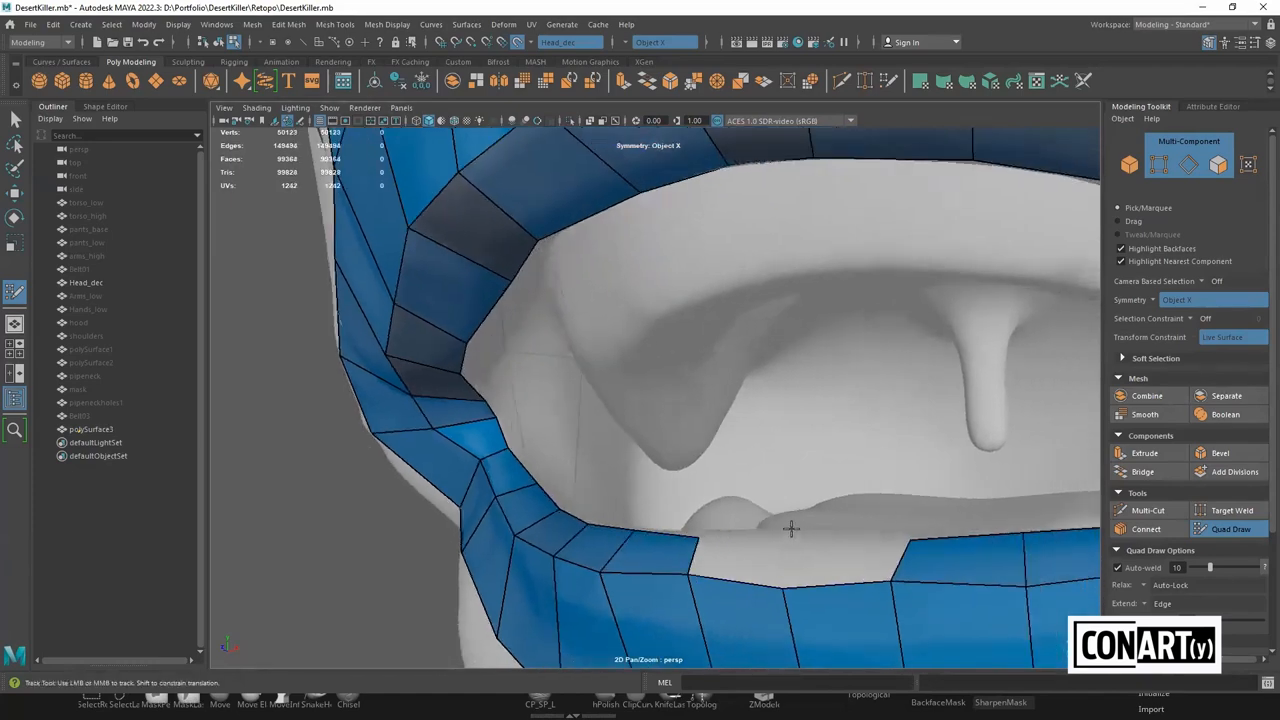
pyautogui.keyDown('shift'); pyautogui.click(829, 534); pyautogui.keyUp('shift')
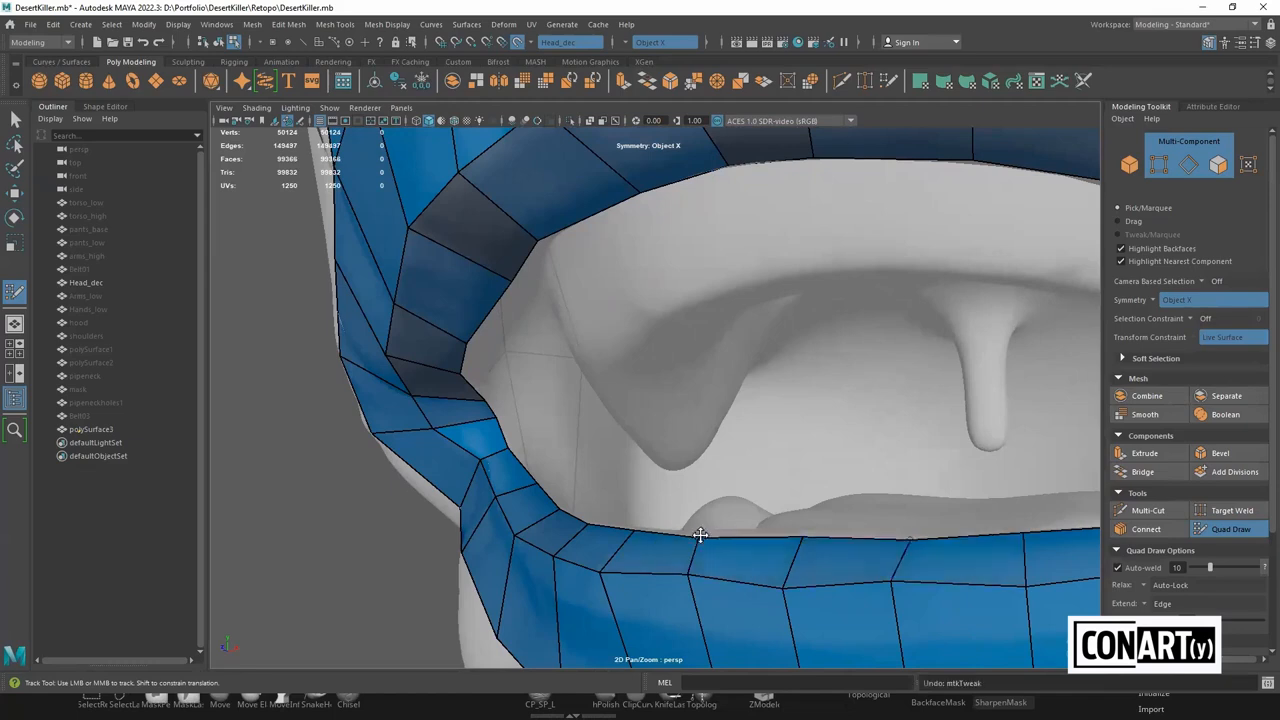
# Examine the inner quad ring around both lips and the mouth corners
pyautogui.scroll(-6, 762, 490)
pyautogui.moveTo(805, 449)
pyautogui.keyDown('alt'); pyautogui.mouseDown()
pyautogui.moveTo(848, 474)
pyautogui.moveTo(814, 443)
pyautogui.moveTo(829, 494)
pyautogui.moveTo(823, 446)
pyautogui.moveTo(813, 466)
pyautogui.mouseUp(); pyautogui.keyUp('alt')
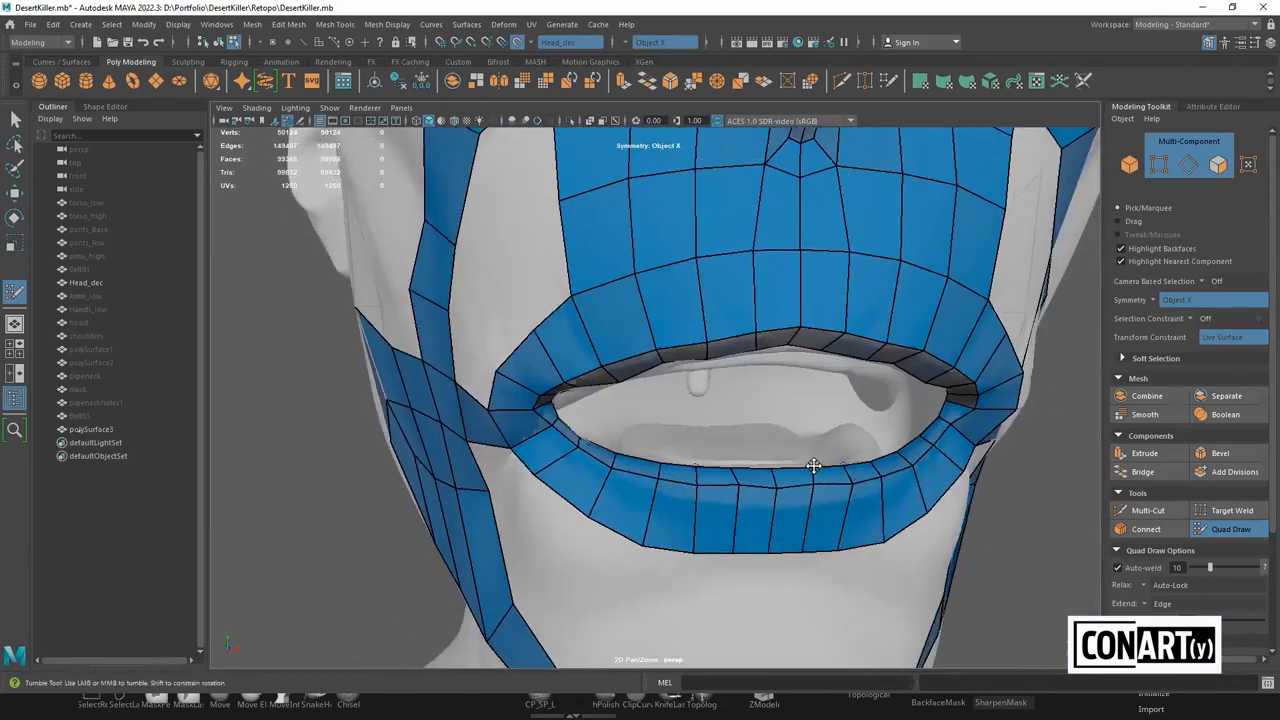
pyautogui.scroll(-2, 817, 430)
pyautogui.keyDown('alt'); pyautogui.moveTo(799, 419); pyautogui.dragTo(800, 396); pyautogui.keyUp('alt')
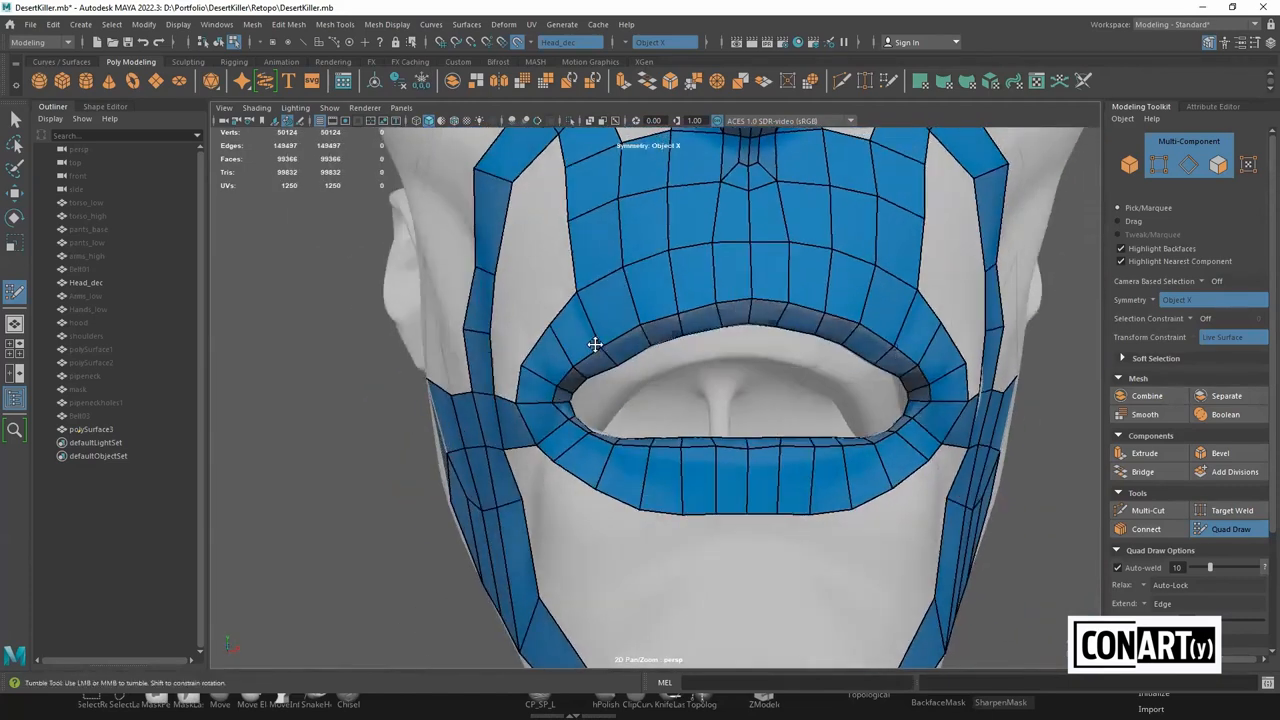
pyautogui.scroll(2, 595, 346)
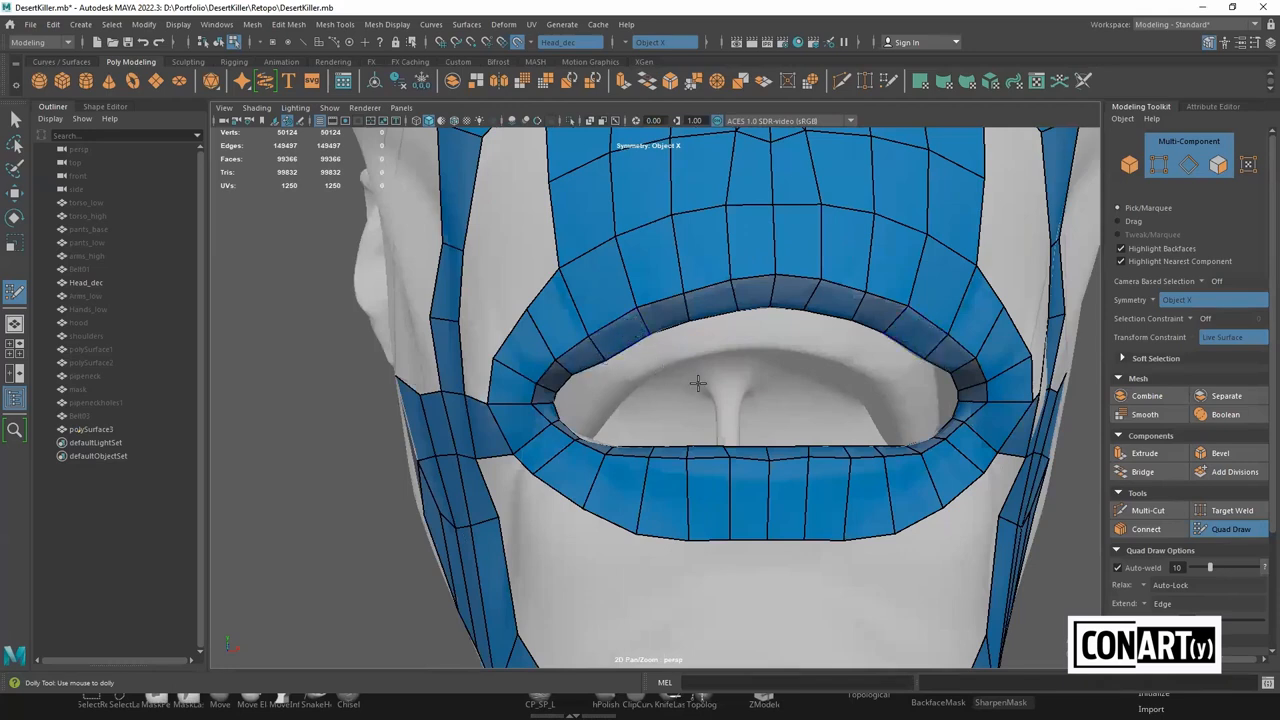
pyautogui.scroll(-5, 695, 408)
pyautogui.moveTo(727, 415)
pyautogui.keyDown('alt'); pyautogui.mouseDown()
pyautogui.moveTo(743, 431)
pyautogui.moveTo(858, 428)
pyautogui.mouseUp(); pyautogui.keyUp('alt')
pyautogui.scroll(-1, 744, 433)
# Leave Quad Draw for object selection, turn off the live surface, and select Head_dec
pyautogui.press('w')
pyautogui.moveTo(890, 370); pyautogui.dragTo(927, 318, button='right')
pyautogui.scroll(3, 703, 586)
pyautogui.click(703, 586)
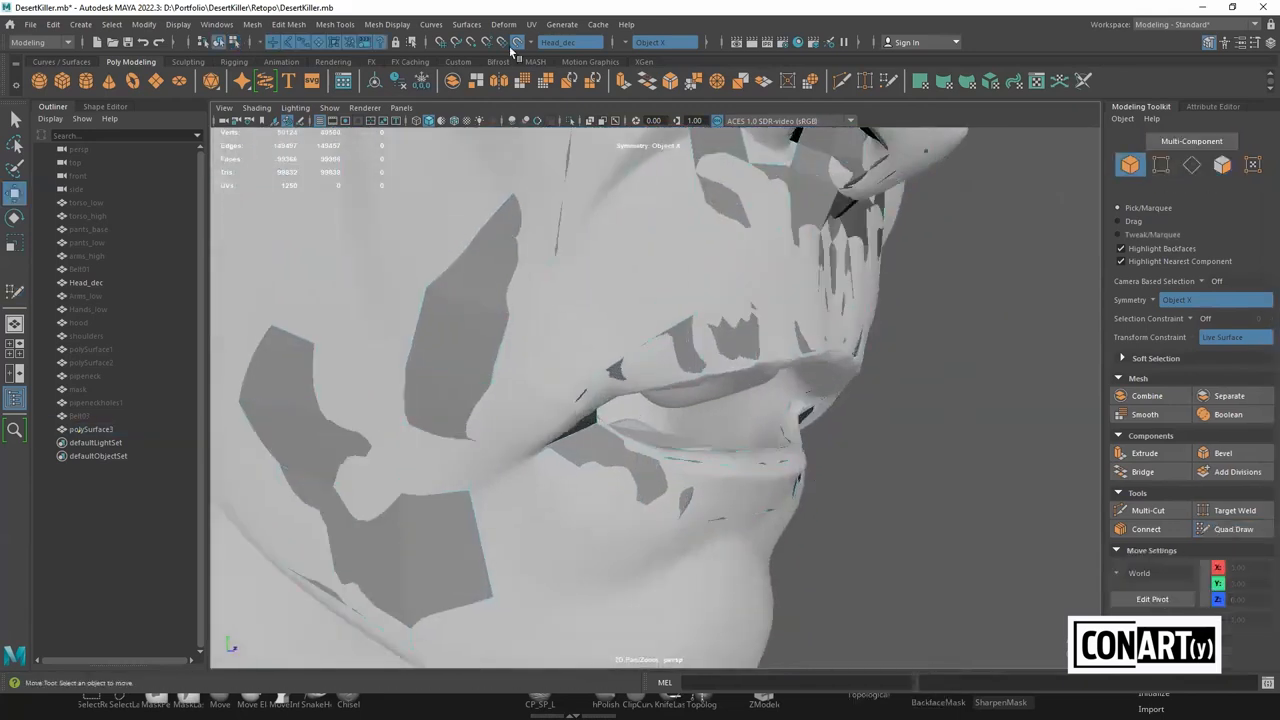
pyautogui.keyDown('alt'); pyautogui.moveTo(606, 512); pyautogui.dragTo(723, 441); pyautogui.keyUp('alt')
pyautogui.click(723, 441)
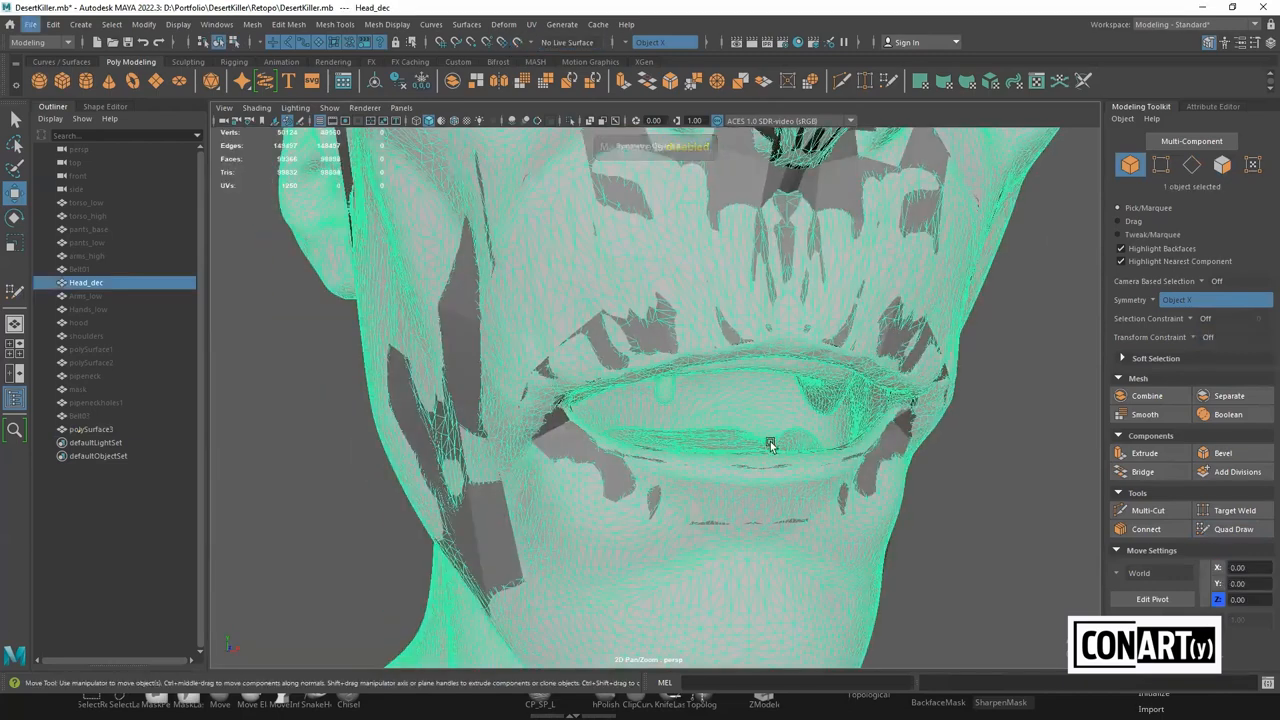
# Try selecting connected faces of Head_dec at the mouth interior, and return to object selection
pyautogui.scroll(5, 770, 441)
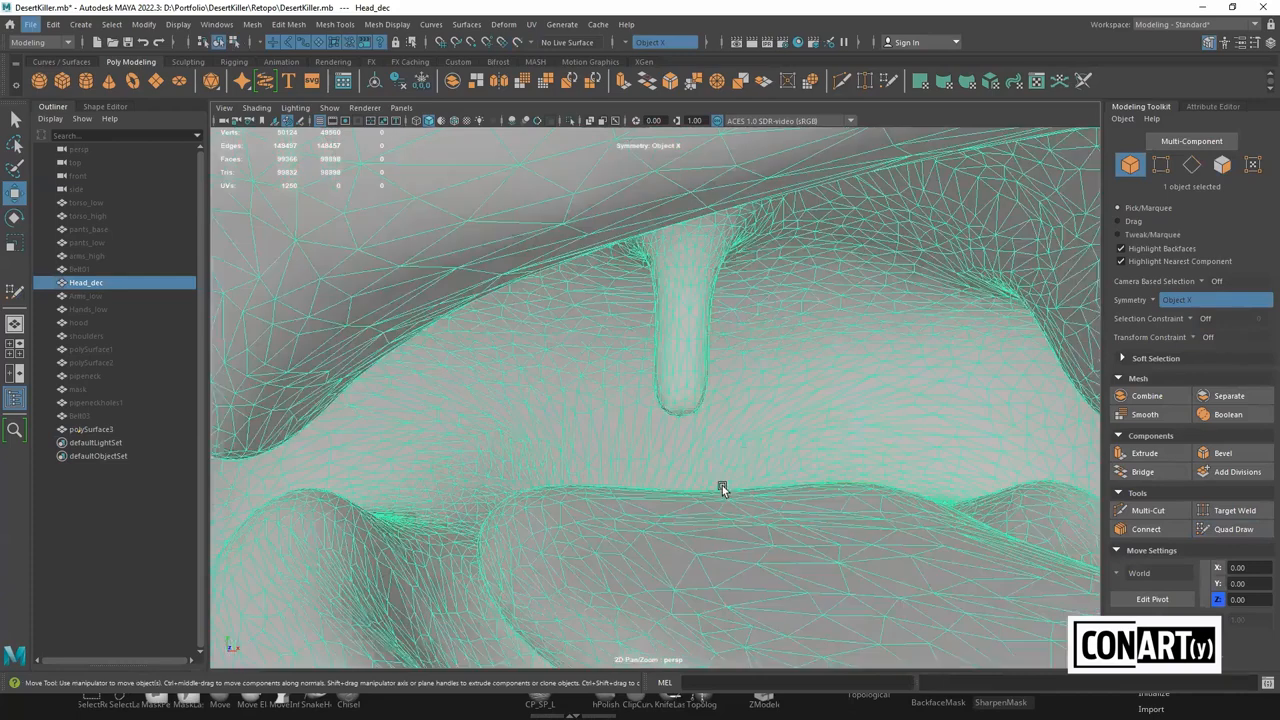
pyautogui.scroll(-8, 722, 489)
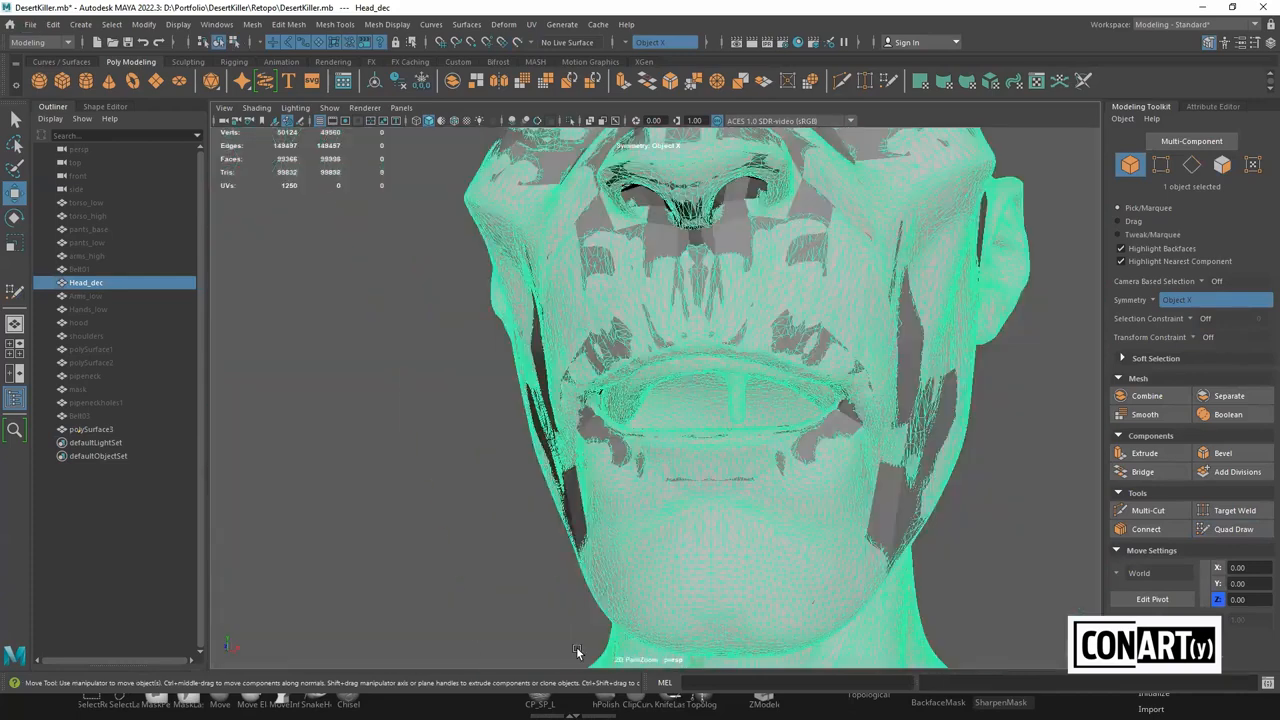
pyautogui.keyDown('alt'); pyautogui.moveTo(654, 446); pyautogui.dragTo(775, 404); pyautogui.keyUp('alt')
pyautogui.press('F11')
pyautogui.doubleClick(719, 386)
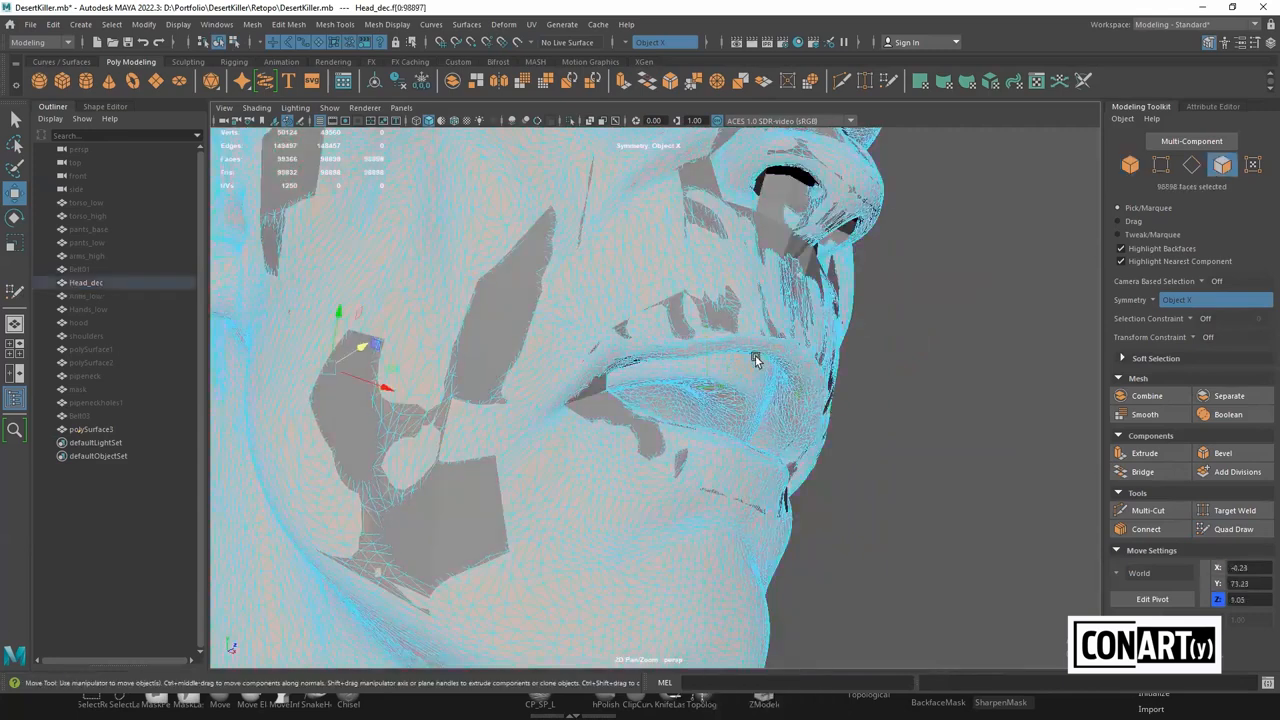
pyautogui.keyDown('alt'); pyautogui.moveTo(694, 363); pyautogui.dragTo(698, 400); pyautogui.keyUp('alt')
pyautogui.keyDown('alt'); pyautogui.moveTo(852, 320); pyautogui.dragTo(645, 314); pyautogui.keyUp('alt')
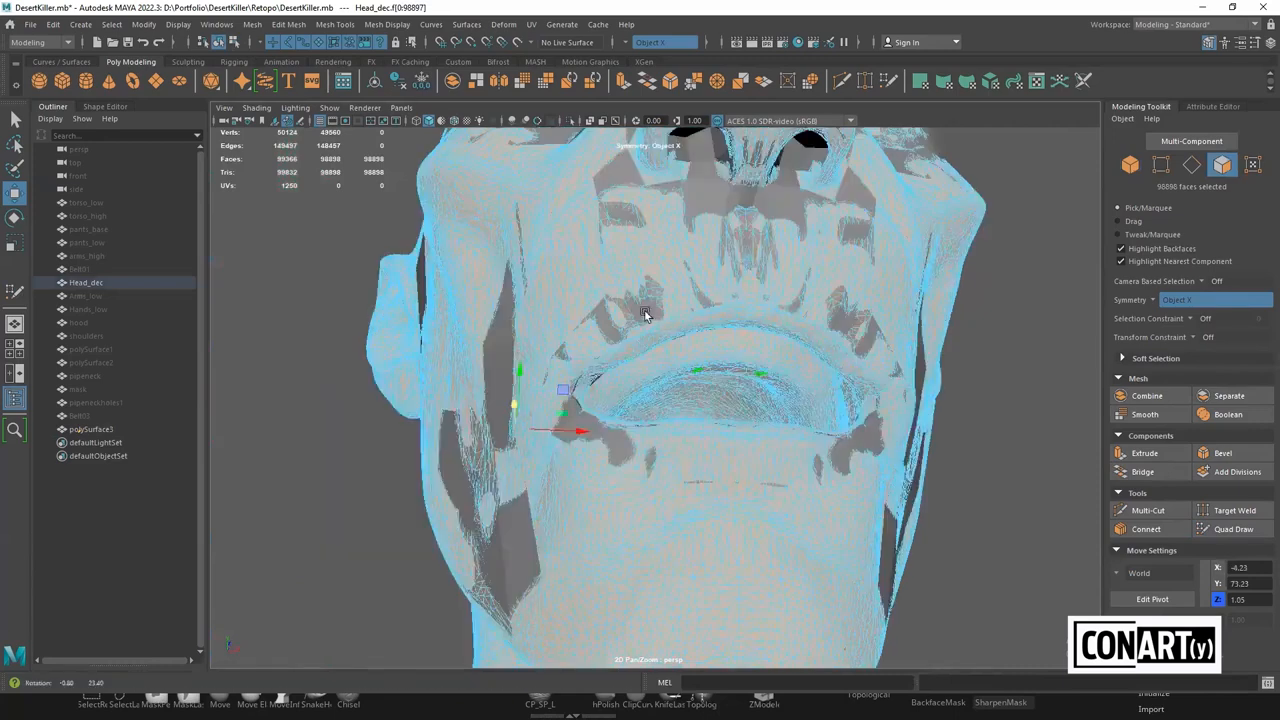
pyautogui.keyDown('alt'); pyautogui.moveTo(762, 360); pyautogui.dragTo(960, 390); pyautogui.keyUp('alt')
pyautogui.moveTo(840, 337); pyautogui.dragTo(908, 319, button='right')
pyautogui.click(975, 370)
# Examine the Head_dec sculpt mesh around the lips and inside the mouth
pyautogui.keyDown('alt'); pyautogui.moveTo(950, 375); pyautogui.dragTo(721, 425); pyautogui.keyUp('alt')
pyautogui.click(721, 425)
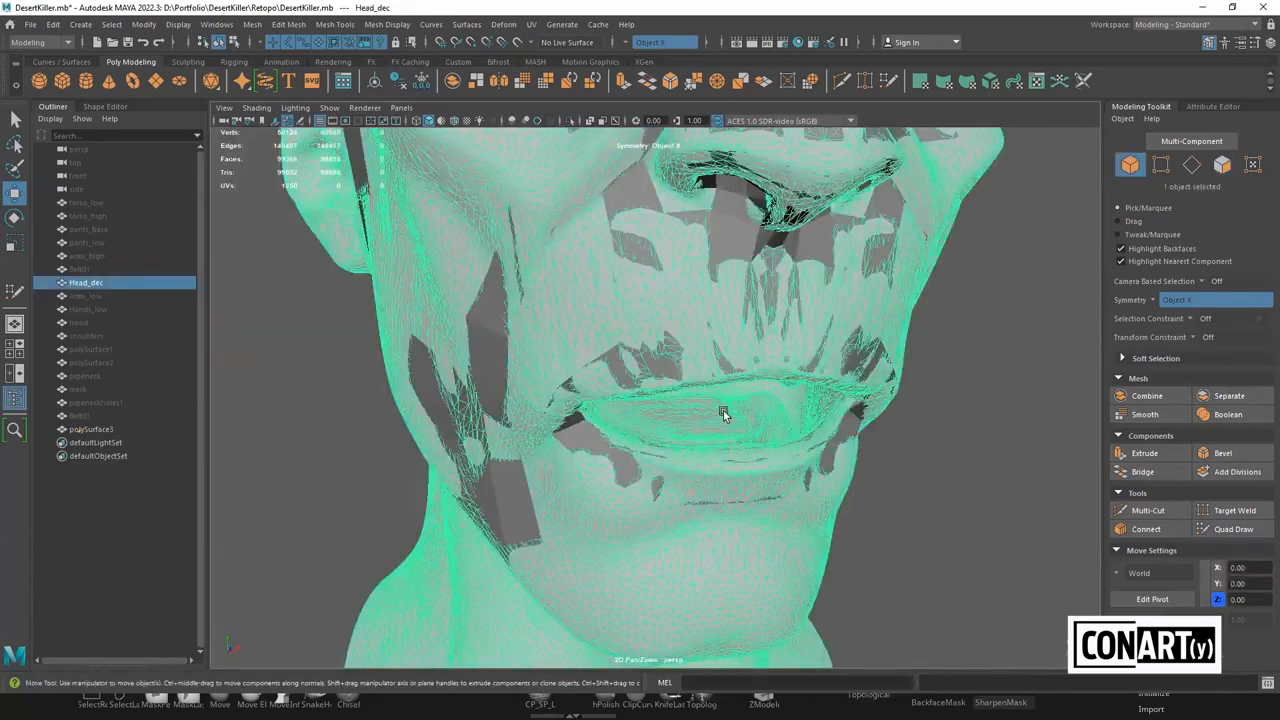
pyautogui.scroll(4, 674, 438)
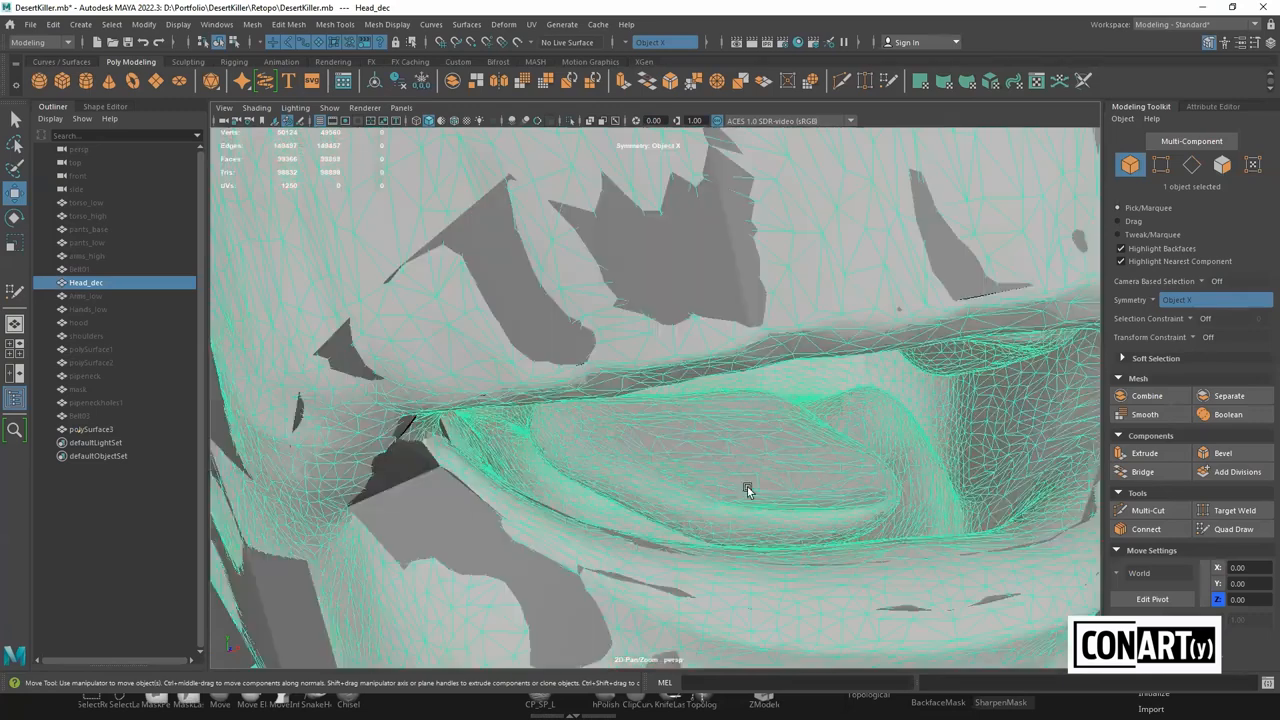
pyautogui.scroll(-3, 748, 487)
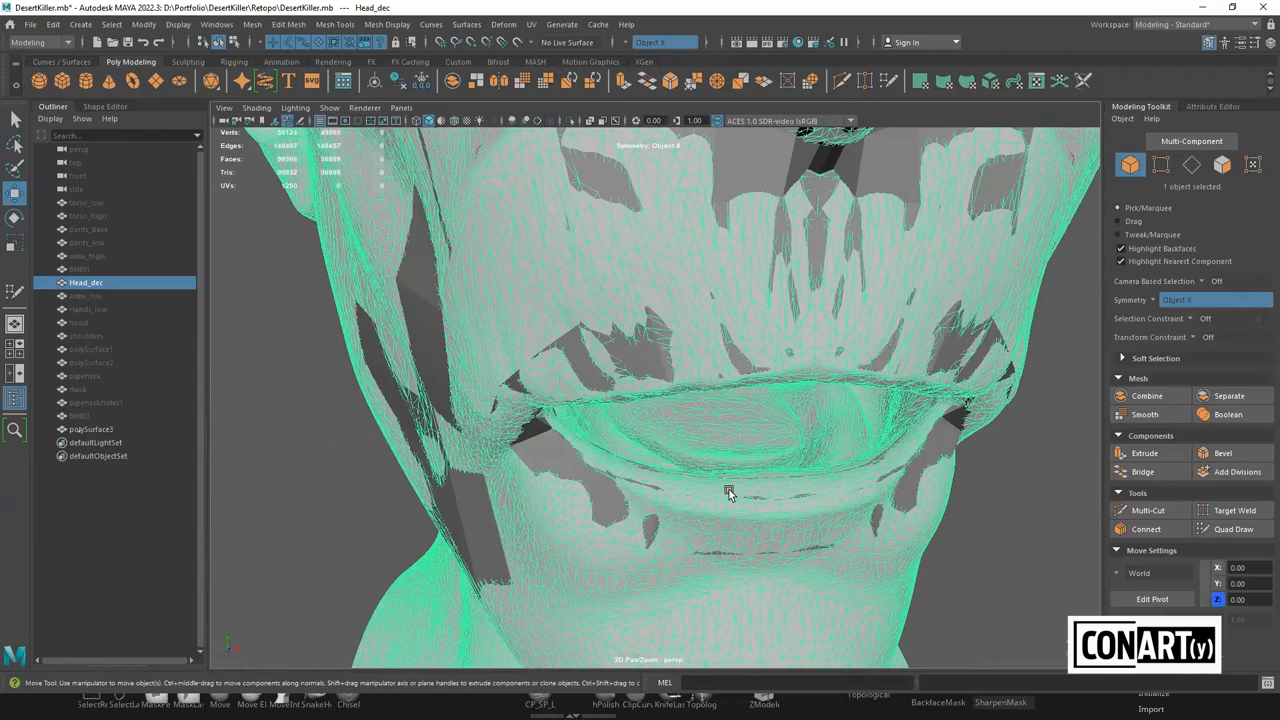
pyautogui.scroll(-4, 770, 445)
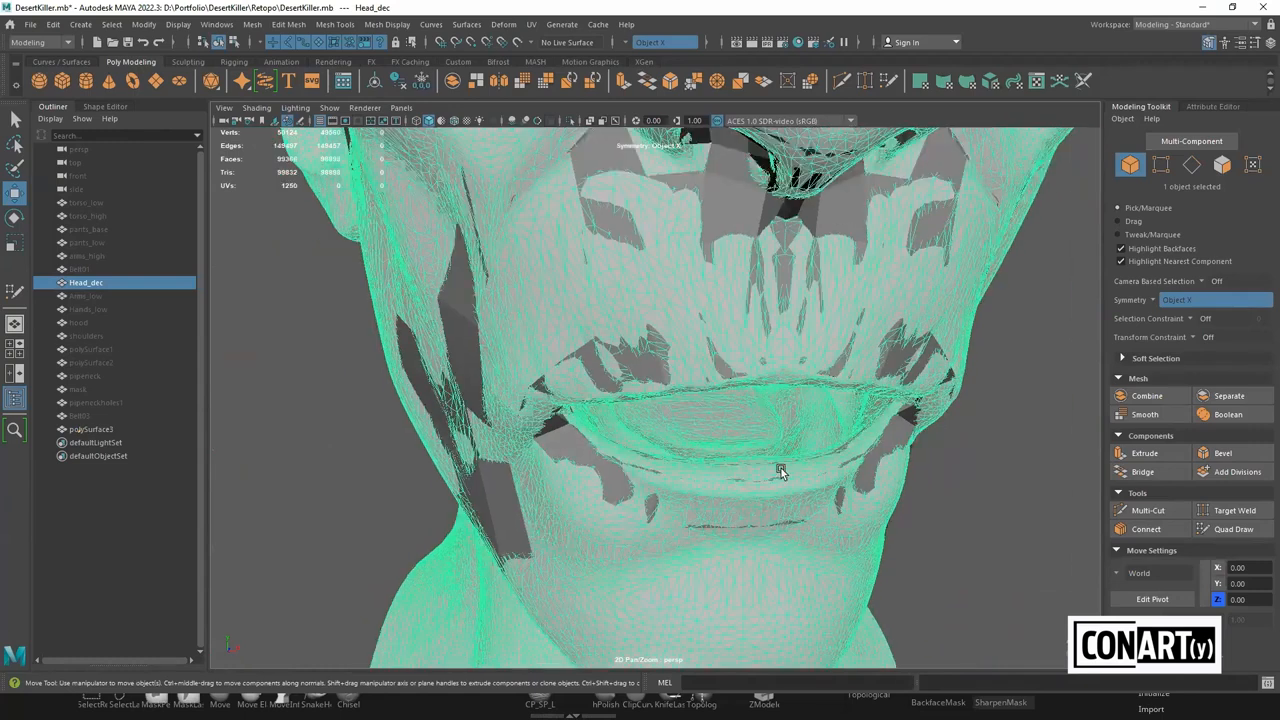
pyautogui.click(872, 450)
pyautogui.keyDown('alt'); pyautogui.moveTo(570, 345); pyautogui.dragTo(678, 349); pyautogui.keyUp('alt')
pyautogui.click(712, 370)
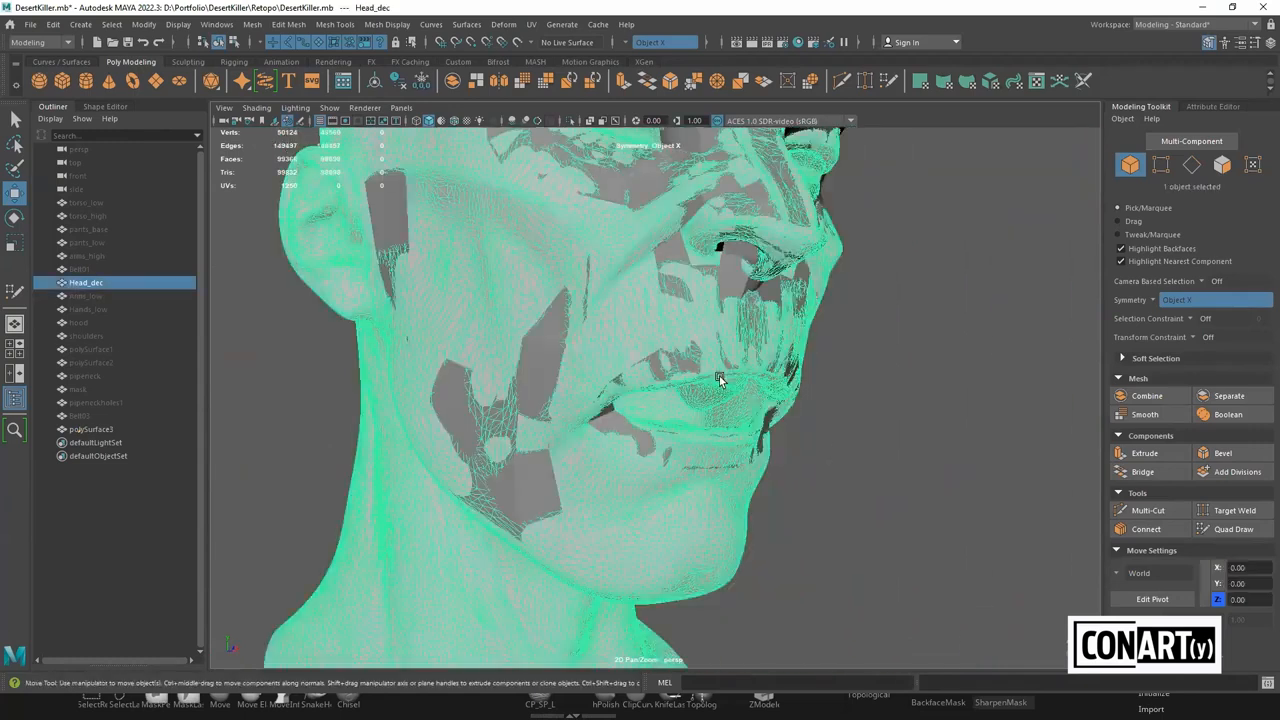
# Make Head_dec the live surface, select polySurface3, and activate Quad Draw
pyautogui.click(683, 365)
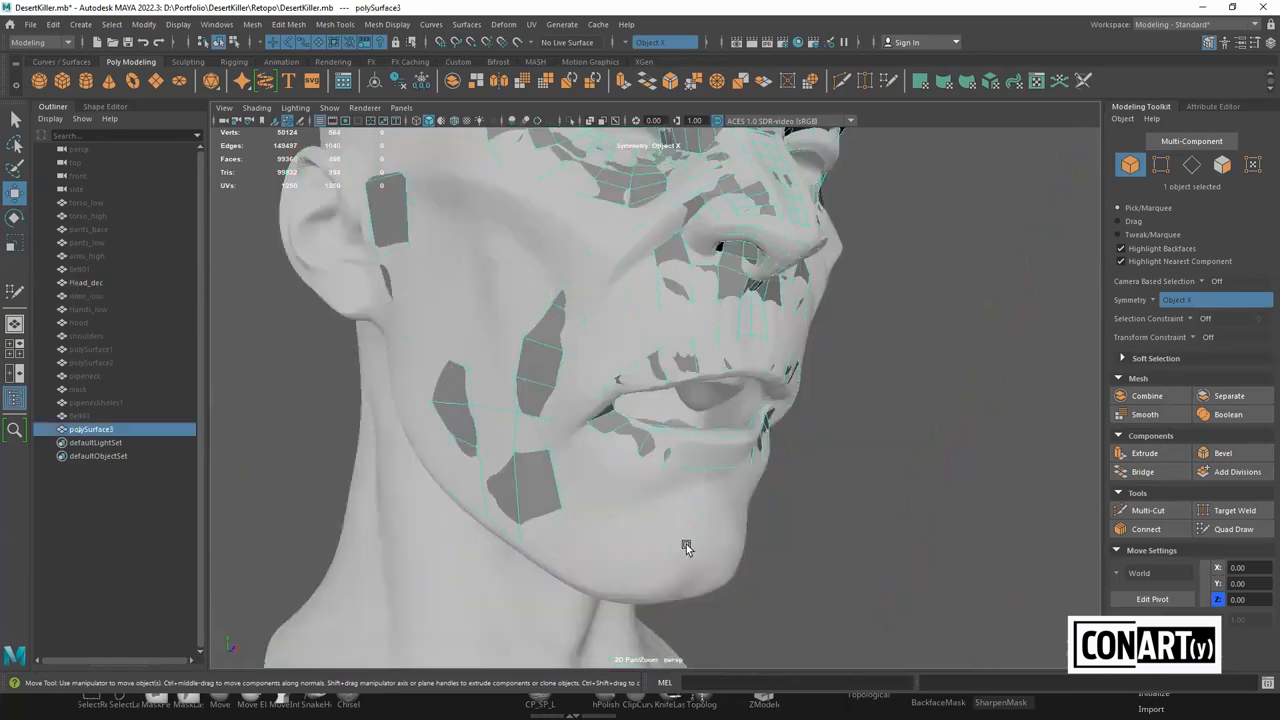
pyautogui.click(654, 493)
pyautogui.click(517, 42)
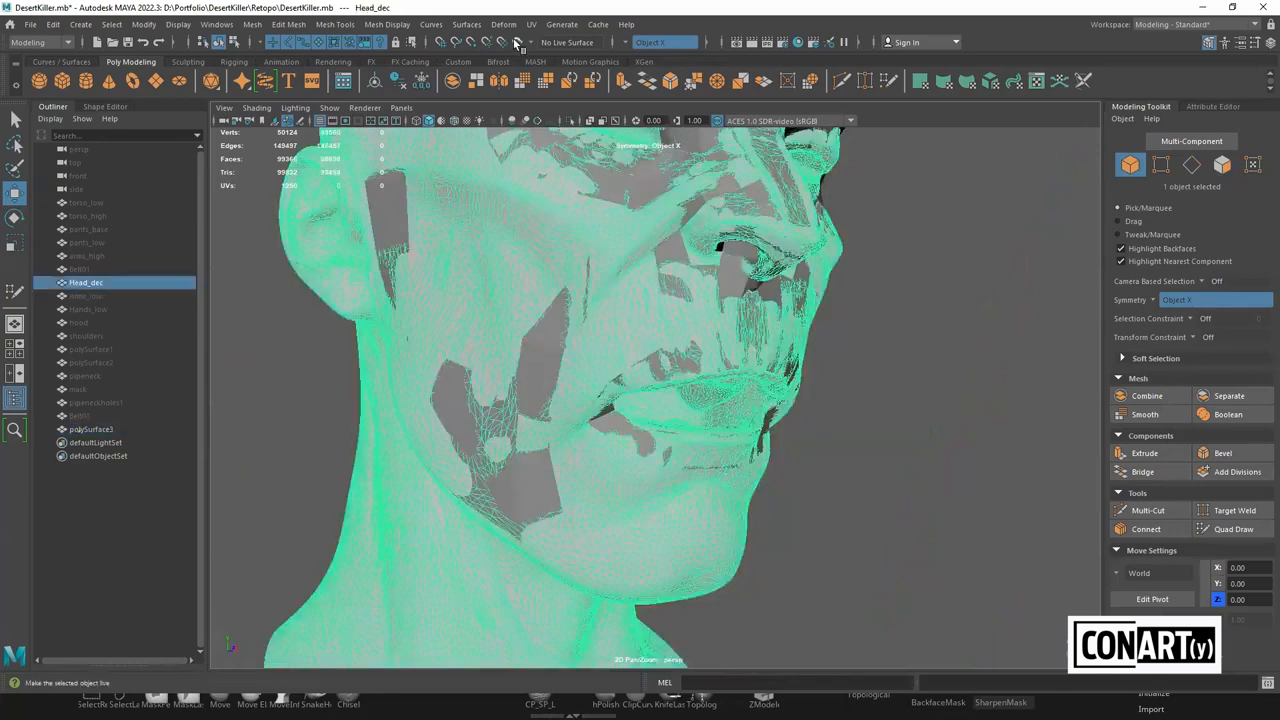
pyautogui.click(665, 353)
pyautogui.click(1229, 529)
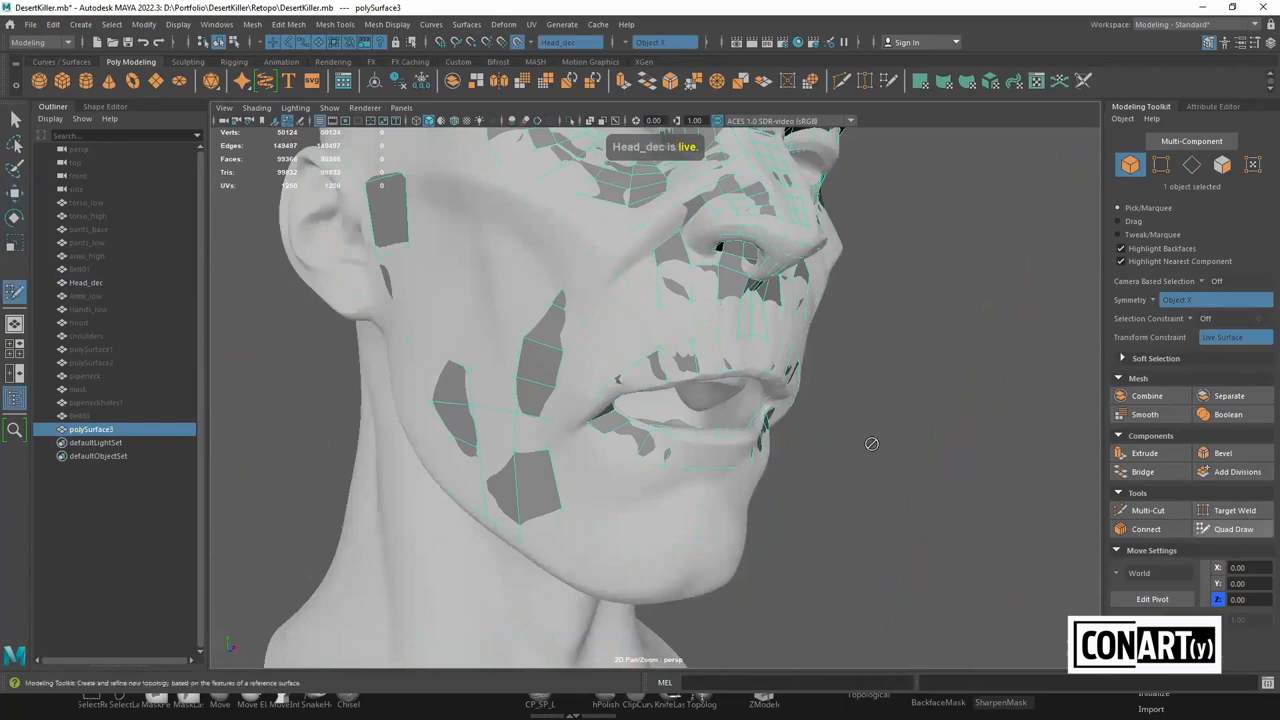
# Extrude the two centre edges of the lower lip's outer border down toward the chin strip
pyautogui.keyDown('alt'); pyautogui.moveTo(871, 443); pyautogui.dragTo(778, 433, button='right'); pyautogui.keyUp('alt')
pyautogui.keyDown('alt'); pyautogui.moveTo(778, 433); pyautogui.dragTo(842, 430); pyautogui.keyUp('alt')
pyautogui.keyDown('alt'); pyautogui.moveTo(743, 463); pyautogui.dragTo(830, 450); pyautogui.keyUp('alt')
pyautogui.keyDown('alt'); pyautogui.moveTo(595, 447); pyautogui.dragTo(680, 470, button='right'); pyautogui.keyUp('alt')
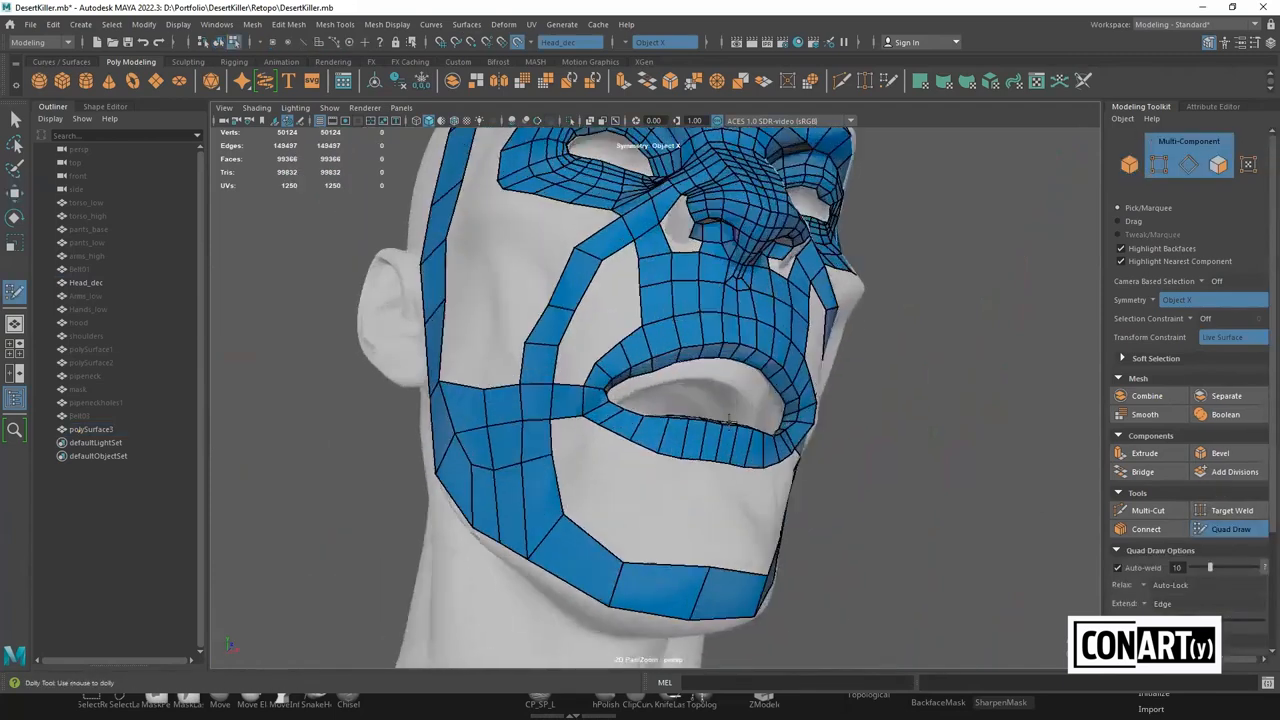
pyautogui.keyDown('alt'); pyautogui.moveTo(680, 515); pyautogui.dragTo(691, 413, button='middle'); pyautogui.keyUp('alt')
pyautogui.keyDown('alt'); pyautogui.moveTo(691, 413); pyautogui.dragTo(678, 348); pyautogui.keyUp('alt')
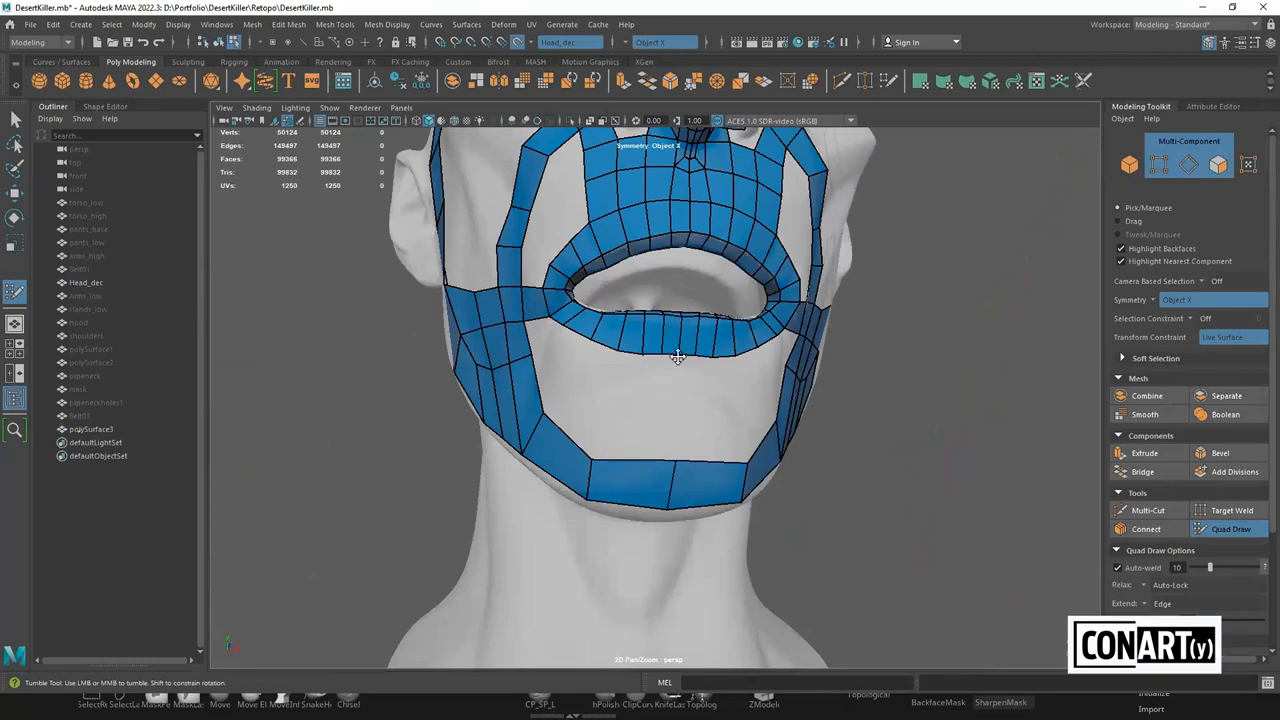
pyautogui.moveTo(670, 358); pyautogui.dragTo(666, 441)
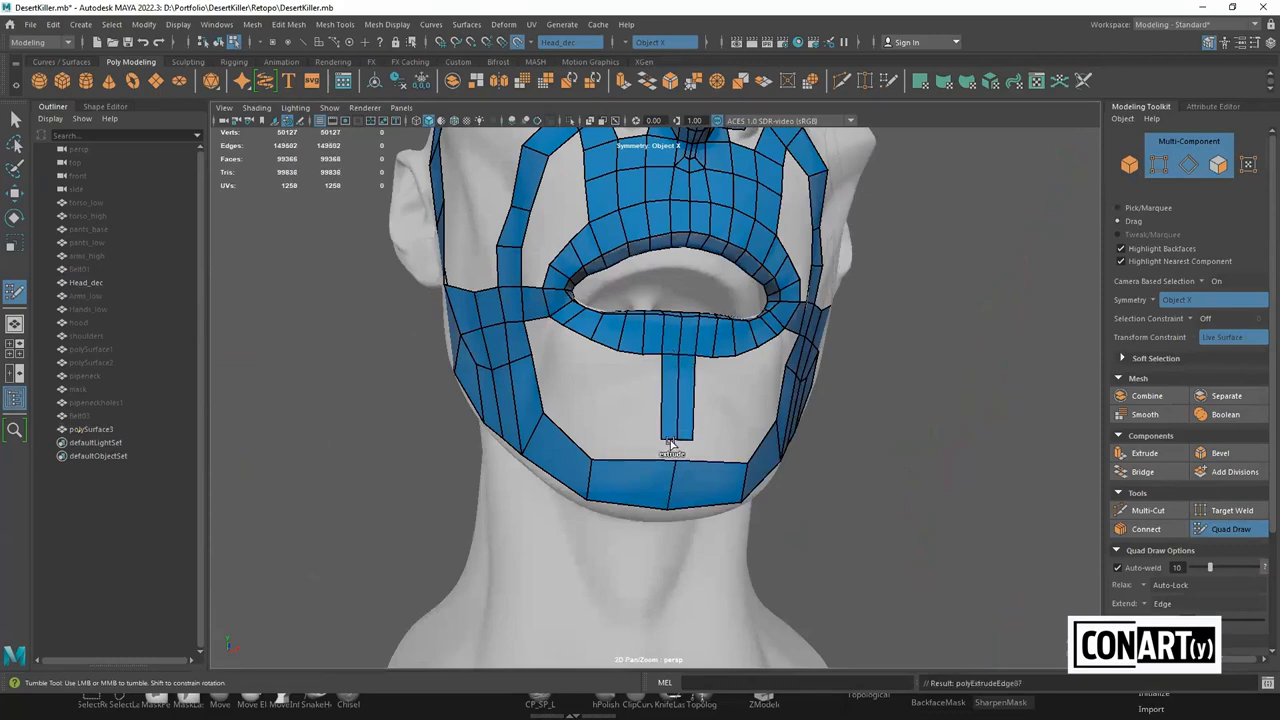
# Join the central chin strip to the jaw strip and widen it with extra columns of quads, mirrored across X
pyautogui.keyDown('shift'); pyautogui.click(678, 456); pyautogui.keyUp('shift')
pyautogui.moveTo(655, 356); pyautogui.dragTo(648, 441)
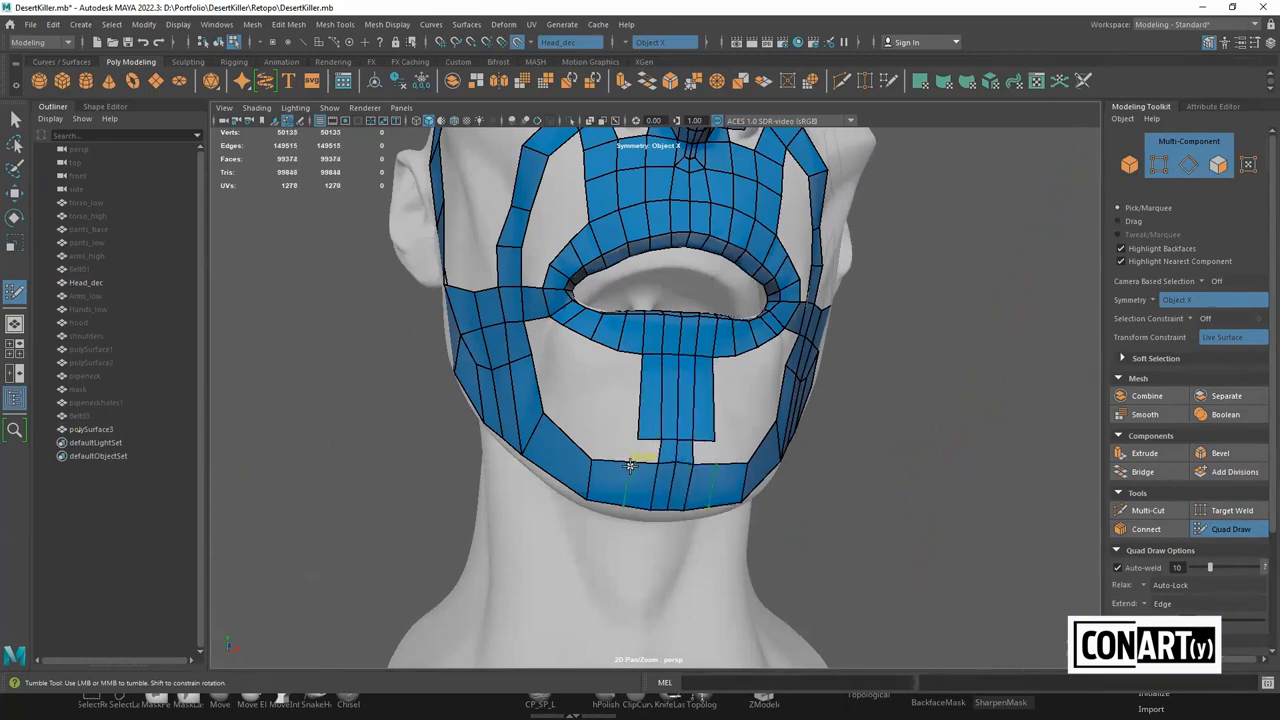
pyautogui.keyDown('shift'); pyautogui.click(651, 451); pyautogui.keyUp('shift')
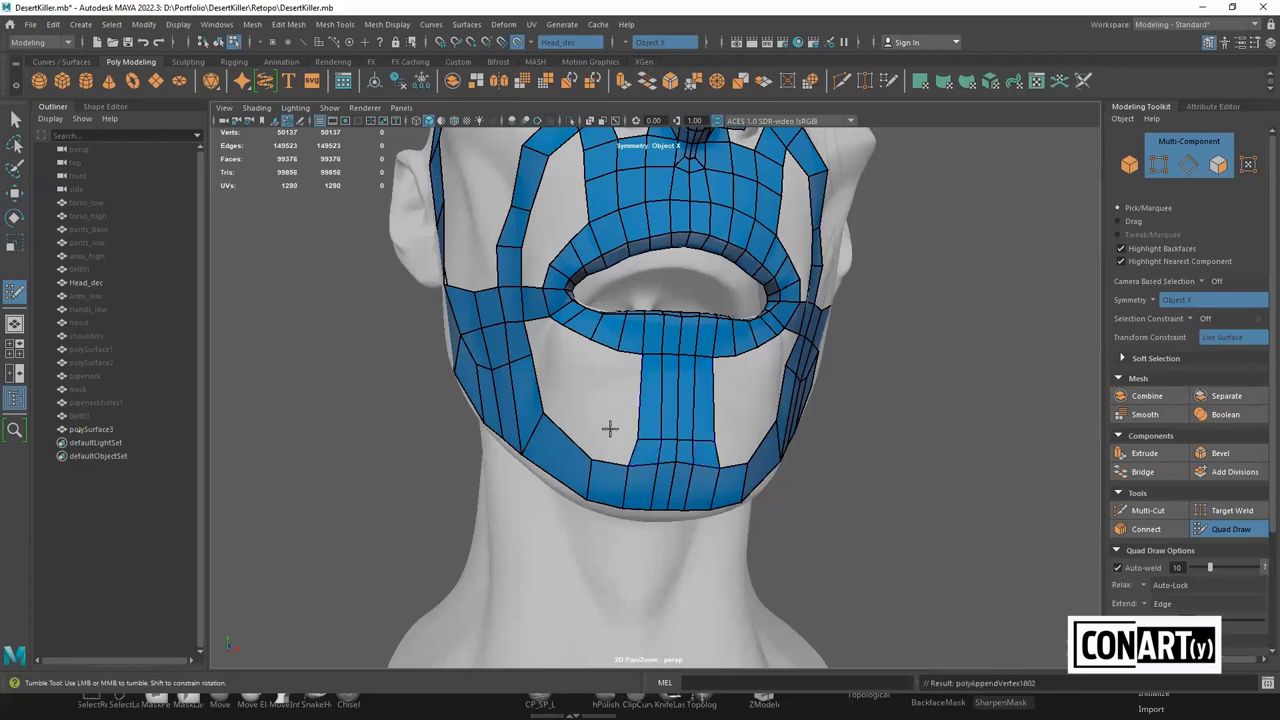
pyautogui.click(611, 432)
pyautogui.keyDown('shift'); pyautogui.click(622, 428); pyautogui.keyUp('shift')
pyautogui.keyDown('shift'); pyautogui.click(622, 448); pyautogui.keyUp('shift')
# Insert an edge loop through the jaw strip at the chin and several horizontal loops across the patch below the lower lip
pyautogui.keyDown('alt'); pyautogui.moveTo(640, 436); pyautogui.dragTo(689, 481); pyautogui.keyUp('alt')
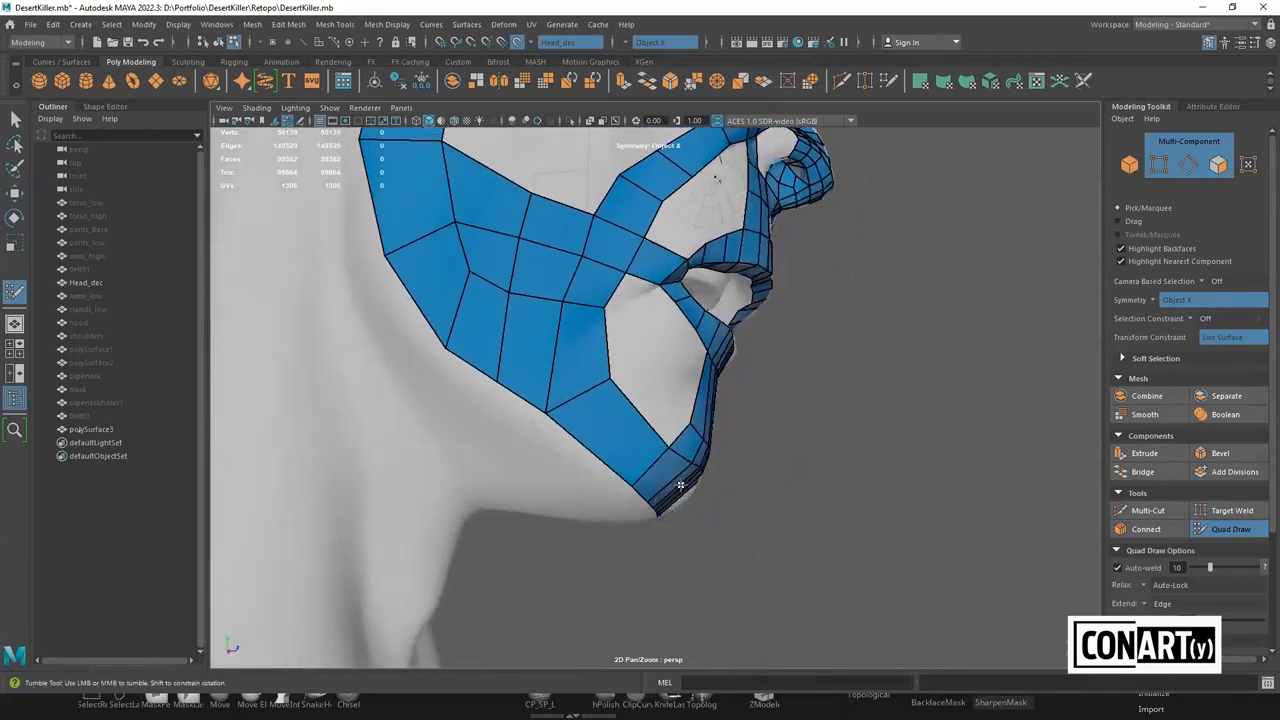
pyautogui.keyDown('ctrl'); pyautogui.click(673, 484); pyautogui.keyUp('ctrl')
pyautogui.keyDown('alt'); pyautogui.moveTo(720, 517); pyautogui.dragTo(646, 437); pyautogui.keyUp('alt')
pyautogui.scroll(3, 649, 423)
pyautogui.keyDown('alt'); pyautogui.moveTo(715, 412); pyautogui.dragTo(745, 418); pyautogui.keyUp('alt')
pyautogui.scroll(5, 934, 434)
pyautogui.keyDown('alt'); pyautogui.moveTo(886, 432); pyautogui.dragTo(866, 371); pyautogui.keyUp('alt')
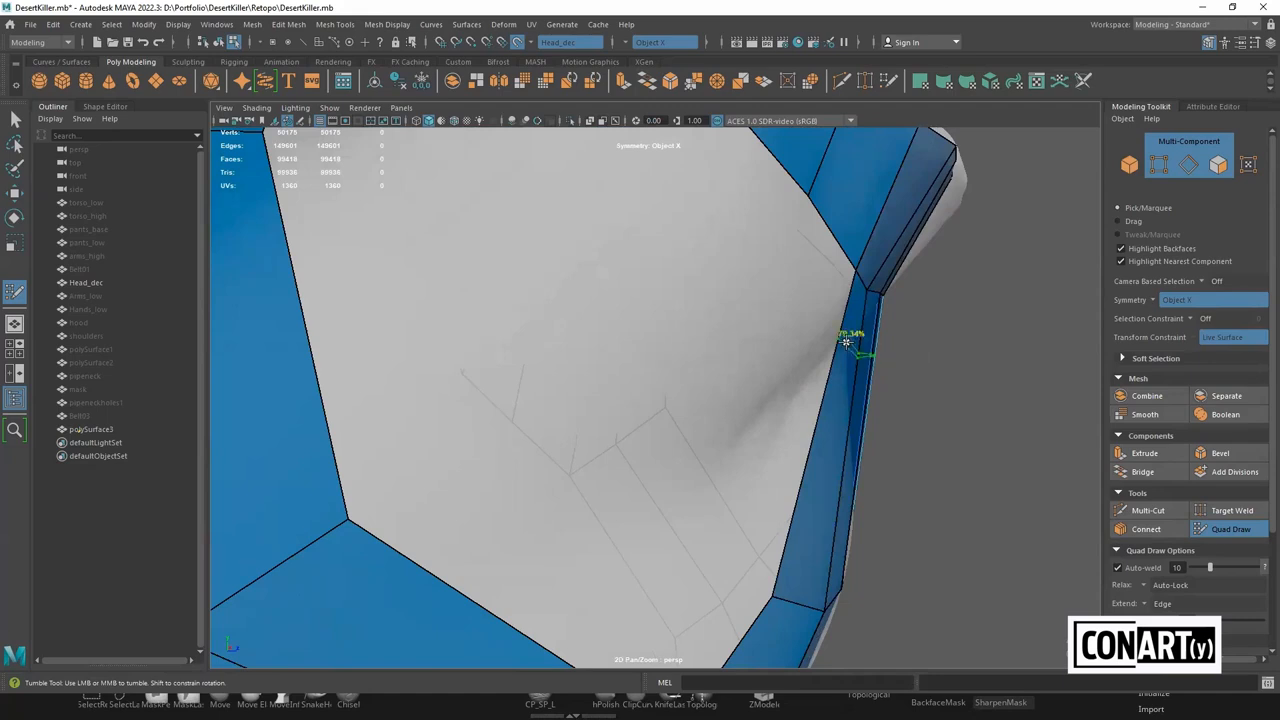
pyautogui.keyDown('ctrl'); pyautogui.click(846, 341); pyautogui.keyUp('ctrl')
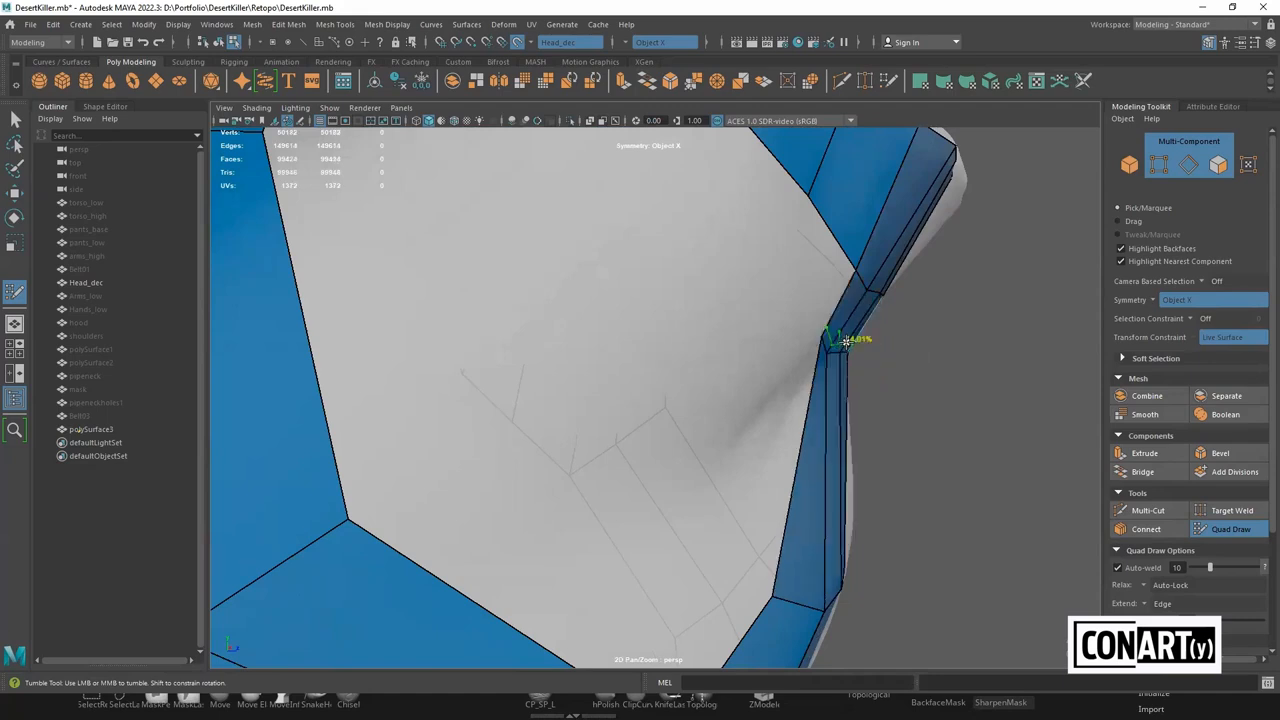
pyautogui.keyDown('ctrl'); pyautogui.click(848, 518); pyautogui.keyUp('ctrl')
pyautogui.keyDown('ctrl'); pyautogui.click(846, 445); pyautogui.keyUp('ctrl')
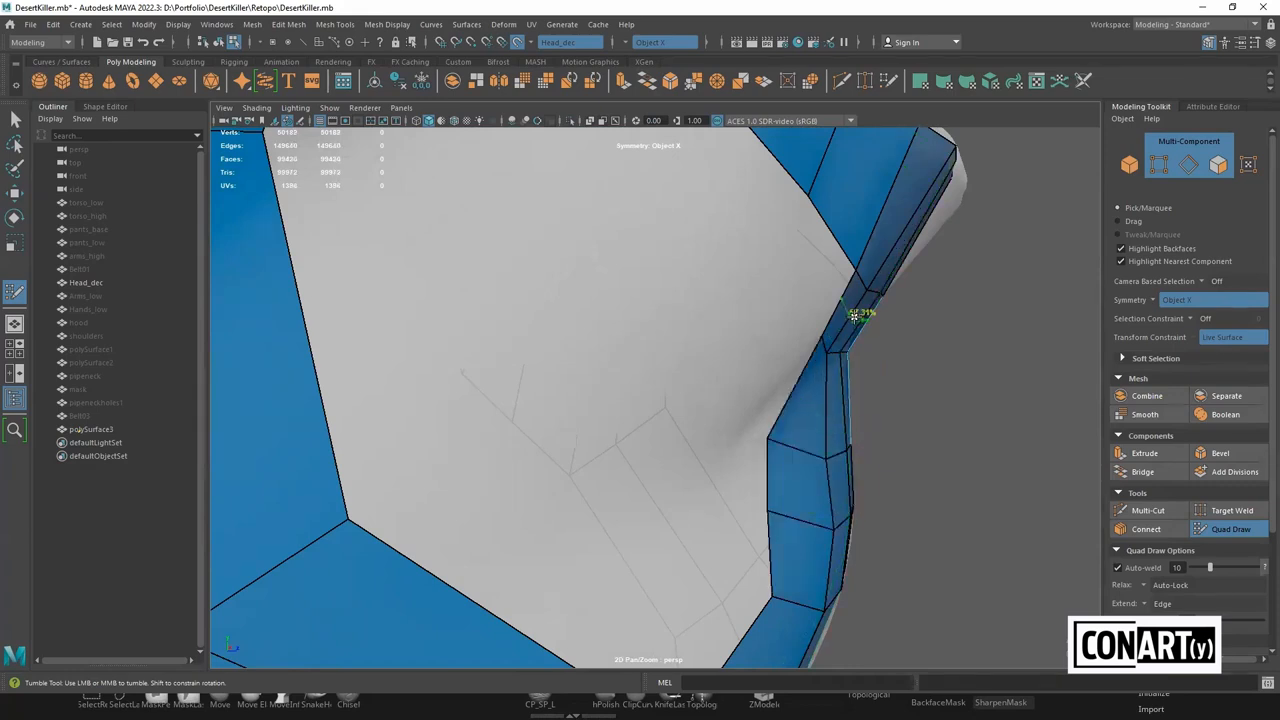
pyautogui.keyDown('ctrl'); pyautogui.click(838, 399); pyautogui.keyUp('ctrl')
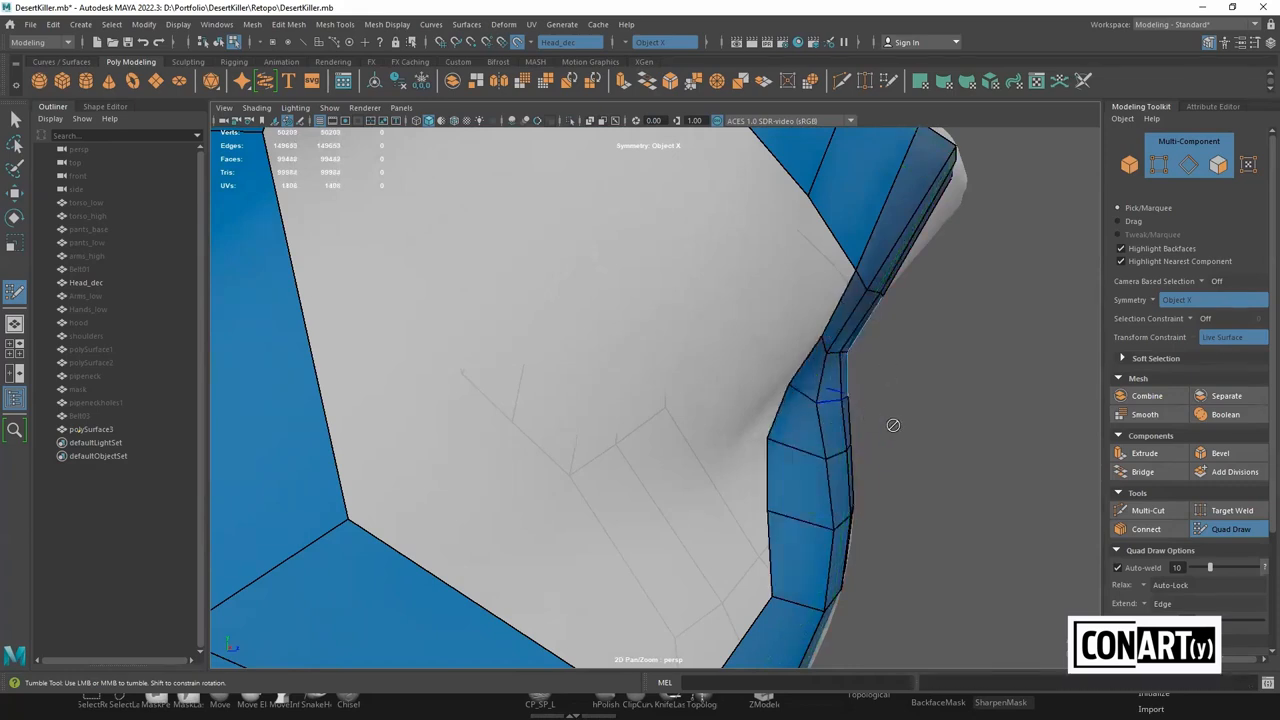
# Insert two edge loops across the long faces of the jaw strip below the cheek gap
pyautogui.keyDown('alt'); pyautogui.moveTo(882, 428); pyautogui.dragTo(817, 426); pyautogui.keyUp('alt')
pyautogui.keyDown('alt'); pyautogui.moveTo(817, 426); pyautogui.dragTo(757, 417, button='right'); pyautogui.keyUp('alt')
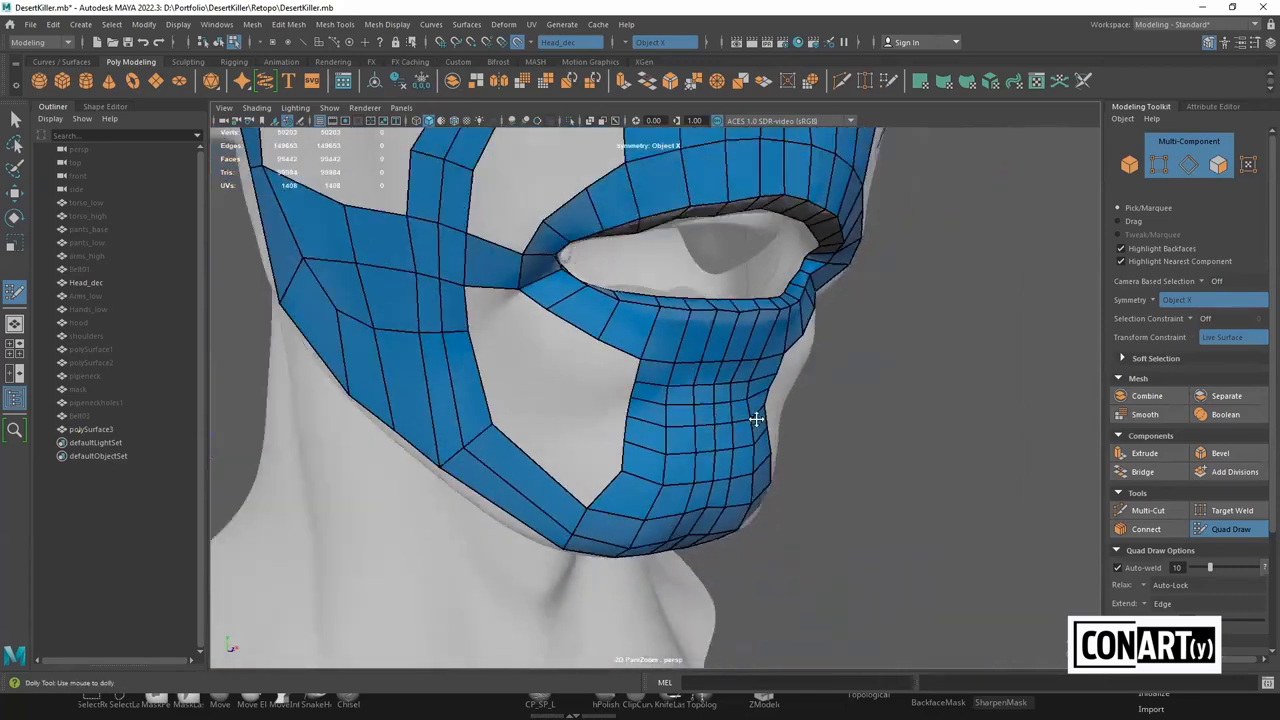
pyautogui.keyDown('alt'); pyautogui.moveTo(757, 417); pyautogui.dragTo(700, 425); pyautogui.keyUp('alt')
pyautogui.keyDown('alt'); pyautogui.moveTo(700, 425); pyautogui.dragTo(796, 439, button='middle'); pyautogui.keyUp('alt')
pyautogui.keyDown('alt'); pyautogui.moveTo(796, 439); pyautogui.dragTo(851, 449, button='right'); pyautogui.keyUp('alt')
pyautogui.keyDown('alt'); pyautogui.moveTo(851, 449); pyautogui.dragTo(594, 460); pyautogui.keyUp('alt')
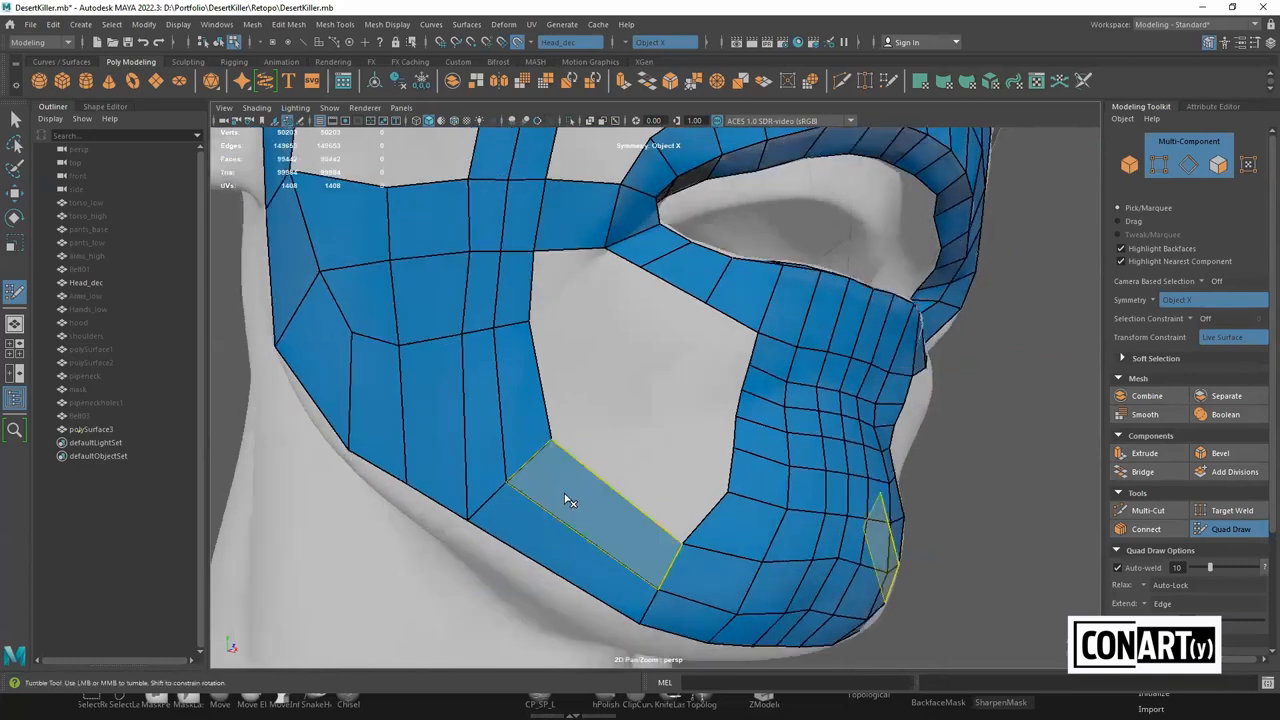
pyautogui.keyDown('ctrl'); pyautogui.click(632, 502); pyautogui.keyUp('ctrl')
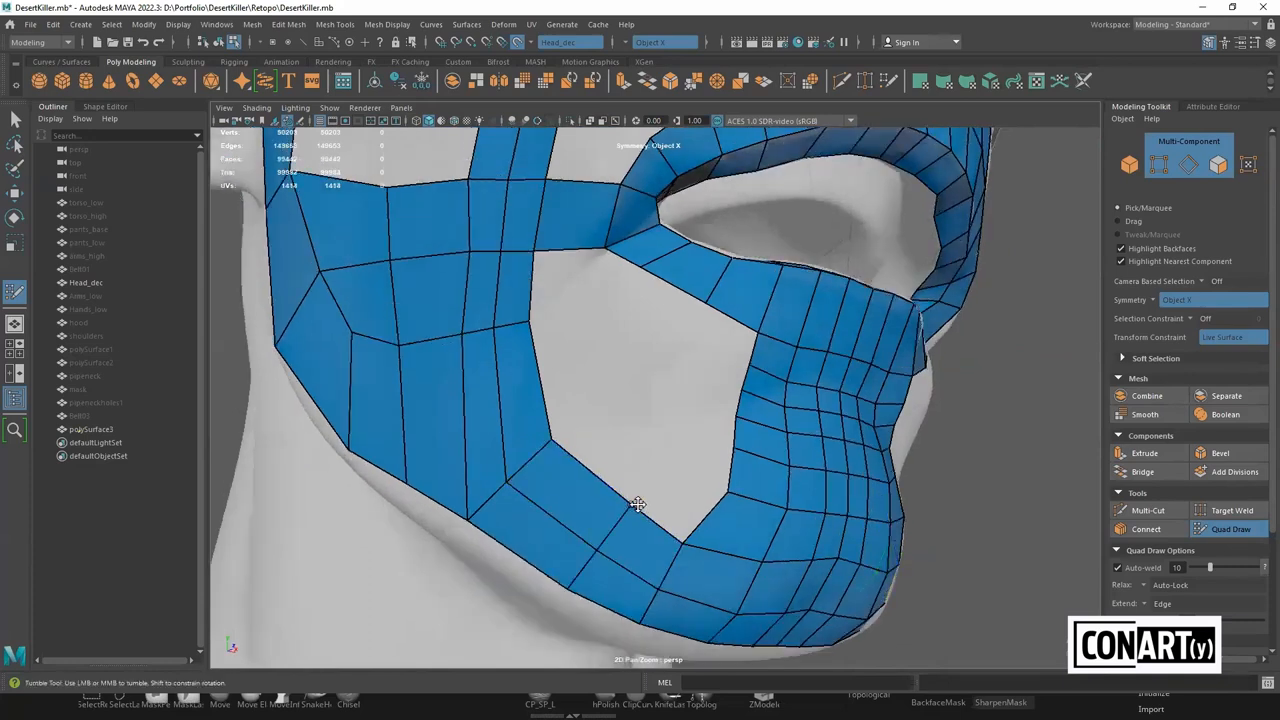
pyautogui.keyDown('ctrl'); pyautogui.click(586, 470); pyautogui.keyUp('ctrl')
# Fill a column of quads beside the chin patch, from the jaw strip up to the lower-lip strip
pyautogui.keyDown('alt'); pyautogui.moveTo(586, 466); pyautogui.dragTo(692, 446); pyautogui.keyUp('alt')
pyautogui.keyDown('shift'); pyautogui.click(677, 502); pyautogui.keyUp('shift')
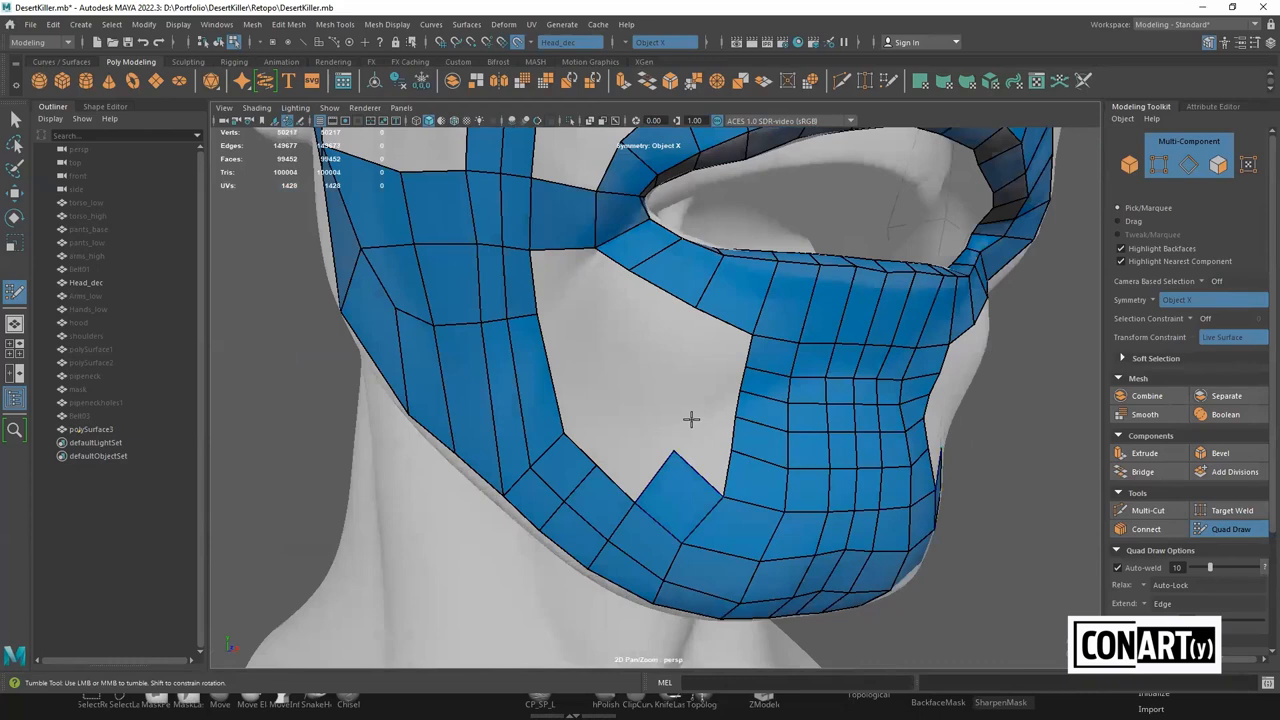
pyautogui.keyDown('shift'); pyautogui.click(706, 451); pyautogui.keyUp('shift')
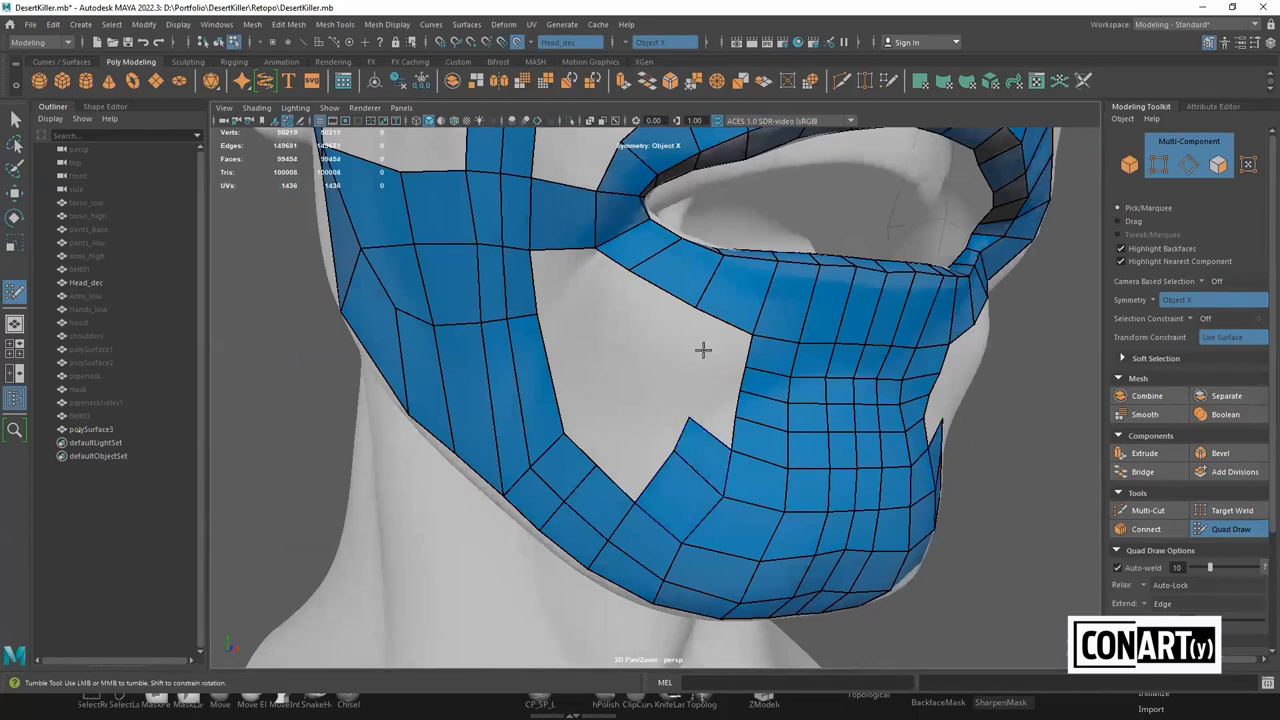
pyautogui.click(701, 346)
pyautogui.keyDown('shift'); pyautogui.click(722, 334); pyautogui.keyUp('shift')
pyautogui.click(706, 374)
pyautogui.keyDown('shift'); pyautogui.click(712, 371); pyautogui.keyUp('shift')
pyautogui.click(698, 397)
pyautogui.keyDown('shift'); pyautogui.click(708, 435); pyautogui.keyUp('shift')
# Relax the chin patch vertices to even out the quads between the jaw and lower lip, undoing the excess relaxation
pyautogui.keyDown('shift'); pyautogui.moveTo(673, 475); pyautogui.dragTo(702, 420); pyautogui.keyUp('shift')
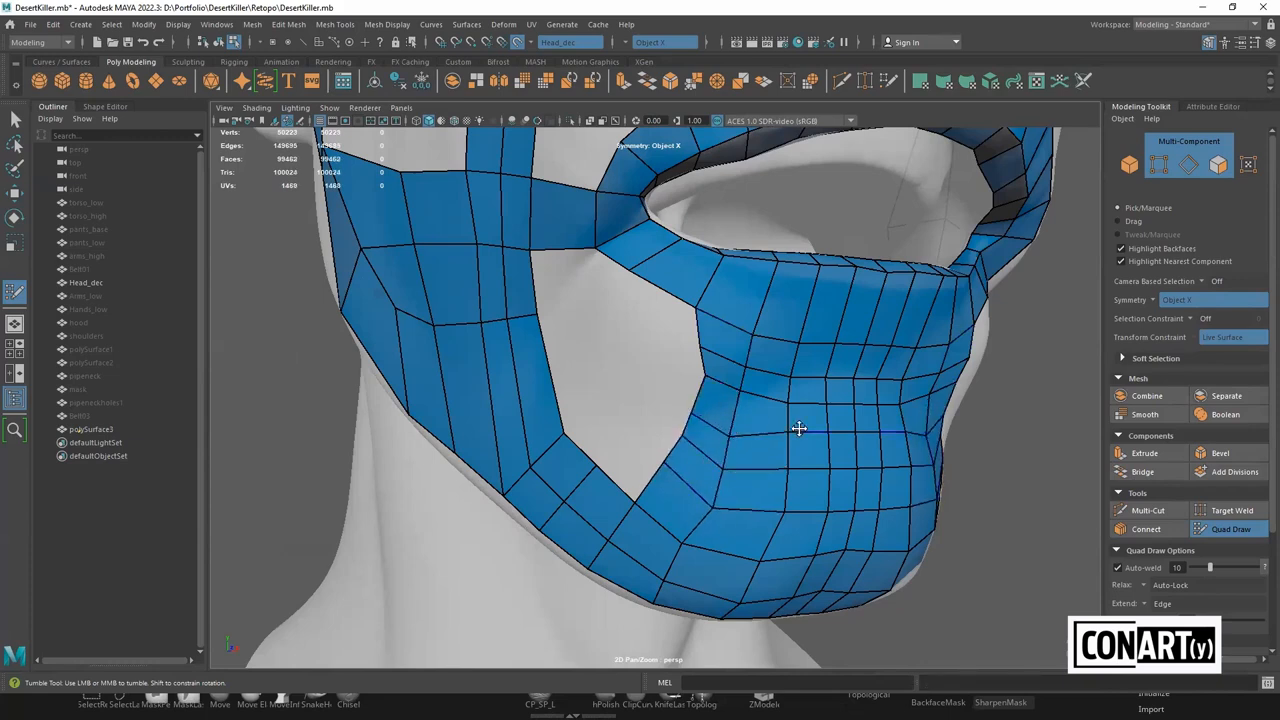
pyautogui.moveTo(803, 435)
pyautogui.keyDown('shift'); pyautogui.mouseDown()
pyautogui.moveTo(757, 457)
pyautogui.moveTo(811, 491)
pyautogui.moveTo(826, 486)
pyautogui.moveTo(748, 556)
pyautogui.moveTo(808, 403)
pyautogui.moveTo(851, 403)
pyautogui.moveTo(786, 354)
pyautogui.mouseUp(); pyautogui.keyUp('shift')
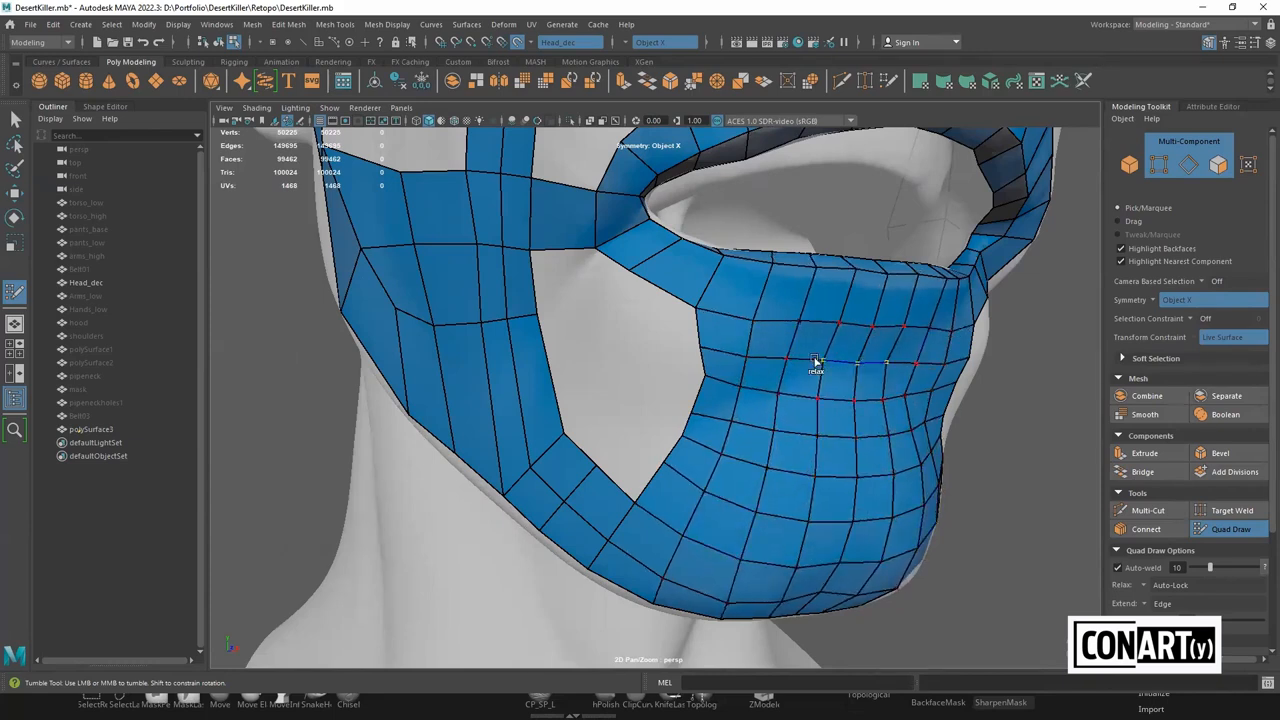
pyautogui.hotkey('ctrl', 'z')
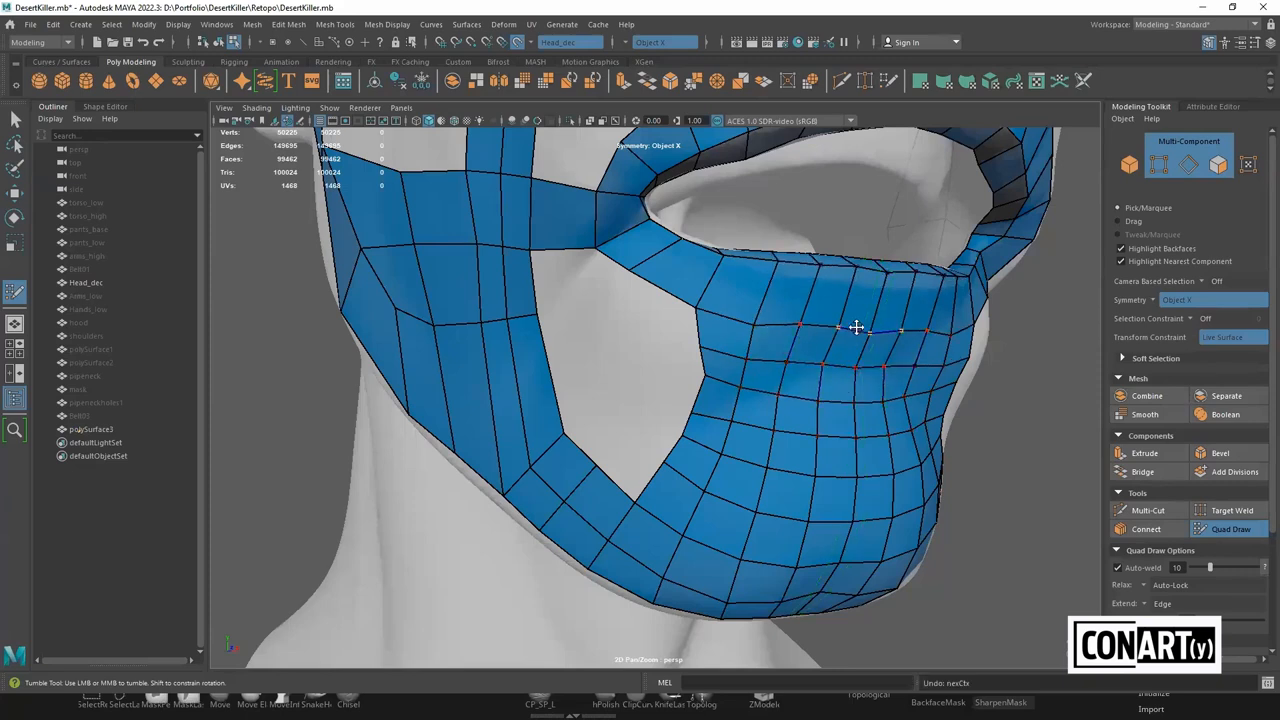
pyautogui.keyDown('shift'); pyautogui.moveTo(853, 331); pyautogui.dragTo(853, 336); pyautogui.keyUp('shift')
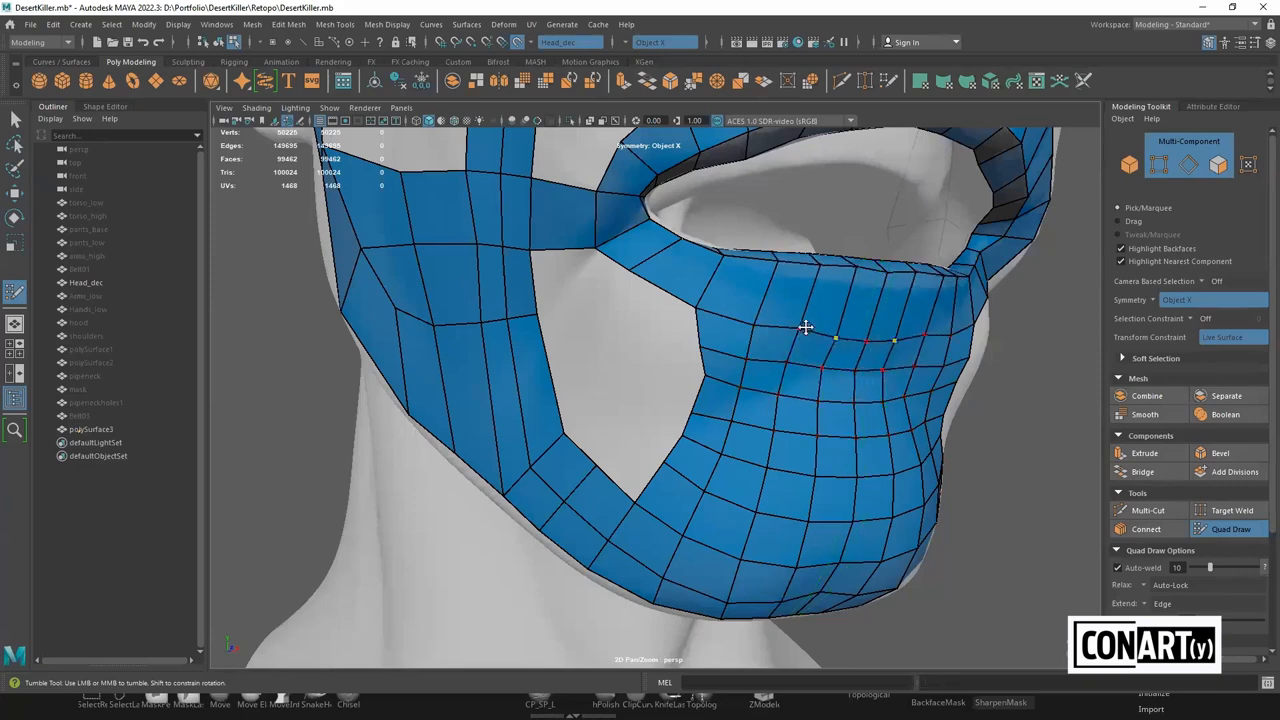
# Insert edge loops around the mouth opening toward the lips' inner border, plus vertical loops beside the face's centerline
pyautogui.scroll(2, 845, 342)
pyautogui.moveTo(775, 440)
pyautogui.keyDown('alt'); pyautogui.mouseDown()
pyautogui.moveTo(757, 409)
pyautogui.moveTo(757, 423)
pyautogui.mouseUp(); pyautogui.keyUp('alt')
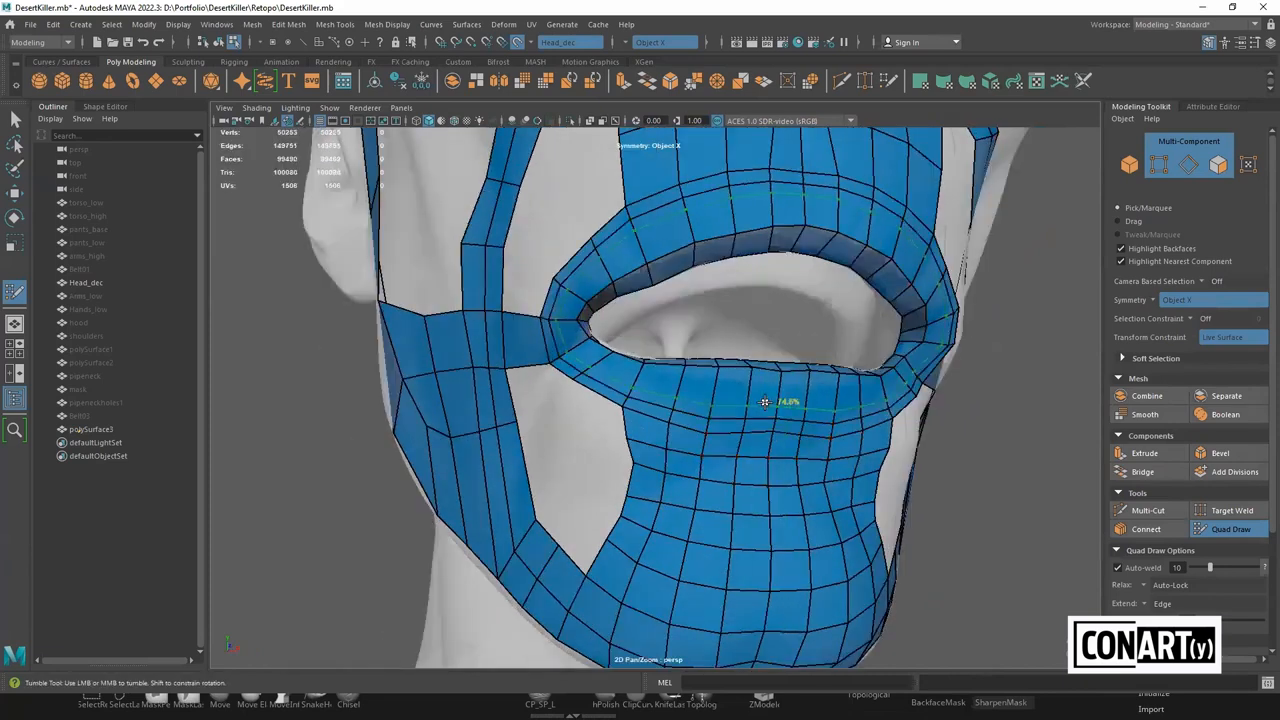
pyautogui.keyDown('ctrl'); pyautogui.click(770, 370); pyautogui.keyUp('ctrl')
pyautogui.keyDown('ctrl'); pyautogui.click(768, 385); pyautogui.keyUp('ctrl')
pyautogui.keyDown('ctrl'); pyautogui.click(774, 376); pyautogui.keyUp('ctrl')
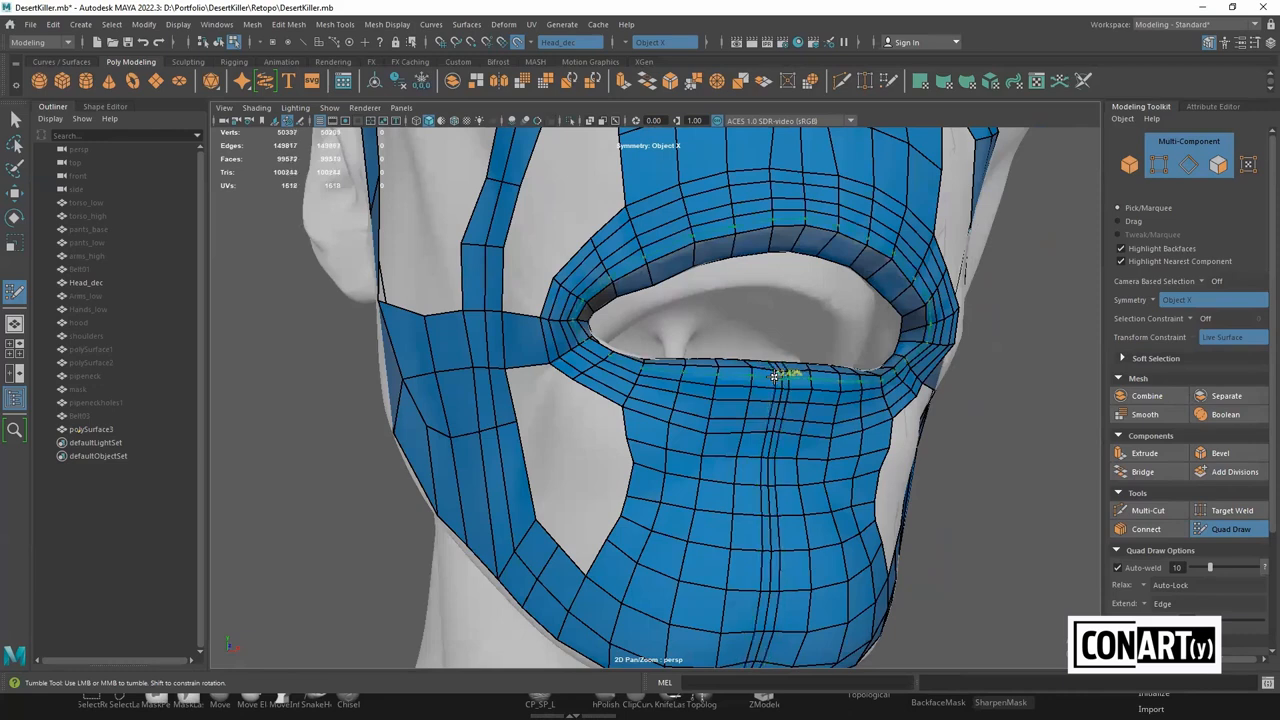
pyautogui.keyDown('ctrl'); pyautogui.click(735, 245); pyautogui.keyUp('ctrl')
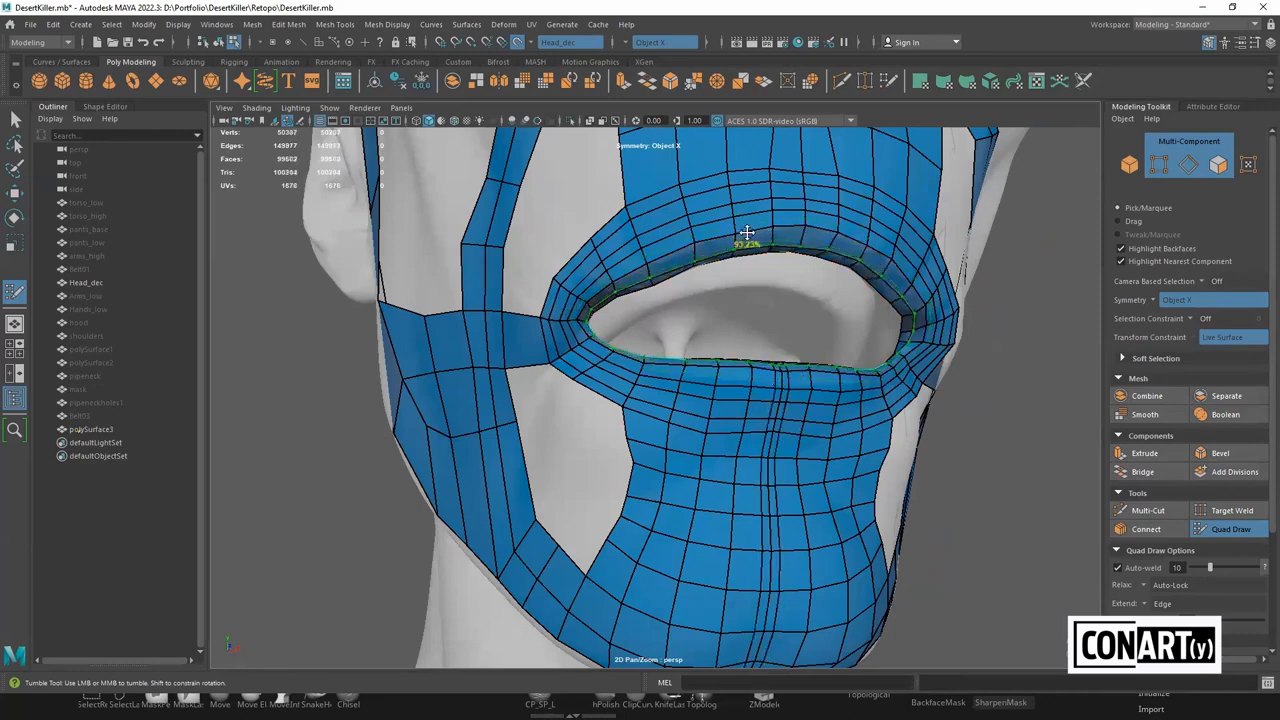
pyautogui.scroll(2, 753, 206)
pyautogui.moveTo(753, 206)
pyautogui.keyDown('alt'); pyautogui.mouseDown()
pyautogui.moveTo(786, 246)
pyautogui.moveTo(723, 229)
pyautogui.moveTo(592, 248)
pyautogui.mouseUp(); pyautogui.keyUp('alt')
pyautogui.scroll(2, 592, 246)
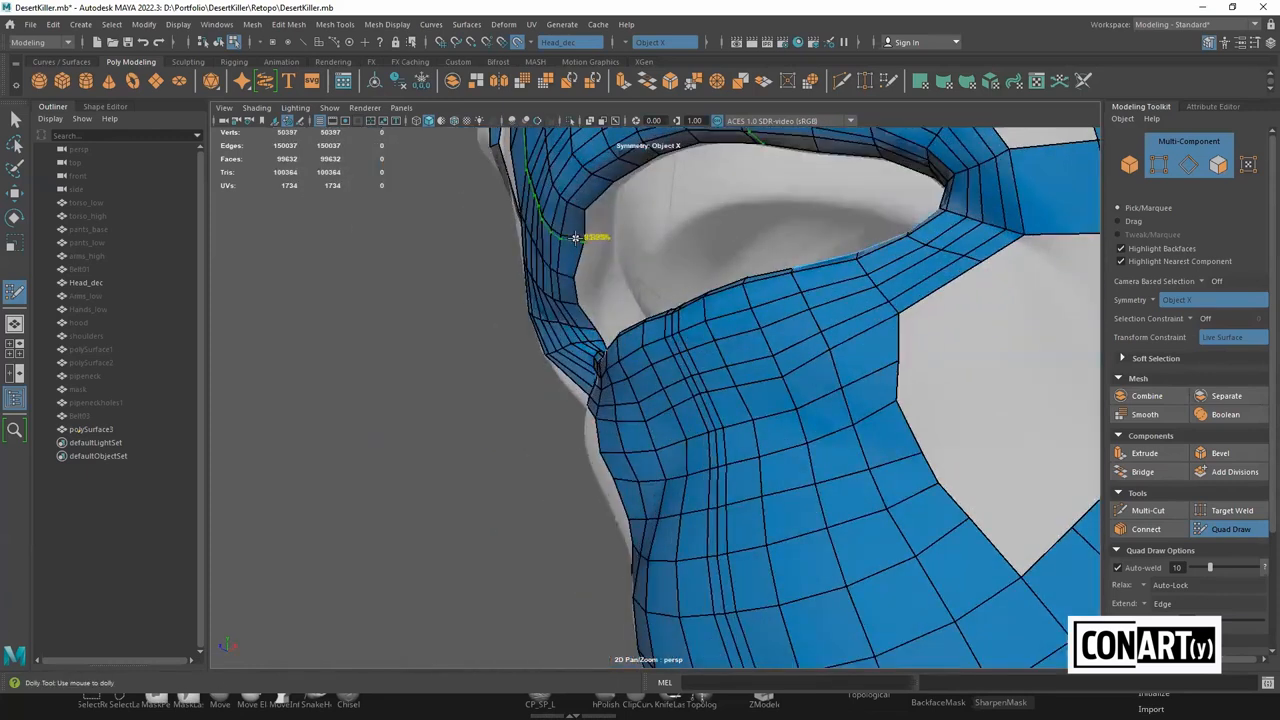
pyautogui.keyDown('ctrl'); pyautogui.click(582, 234); pyautogui.keyUp('ctrl')
# Insert an edge loop across the lower-lip strip between the mouth corner and the chin patch
pyautogui.press('[')
pyautogui.press('[')
pyautogui.press('[')
pyautogui.press('[')
pyautogui.press('[')
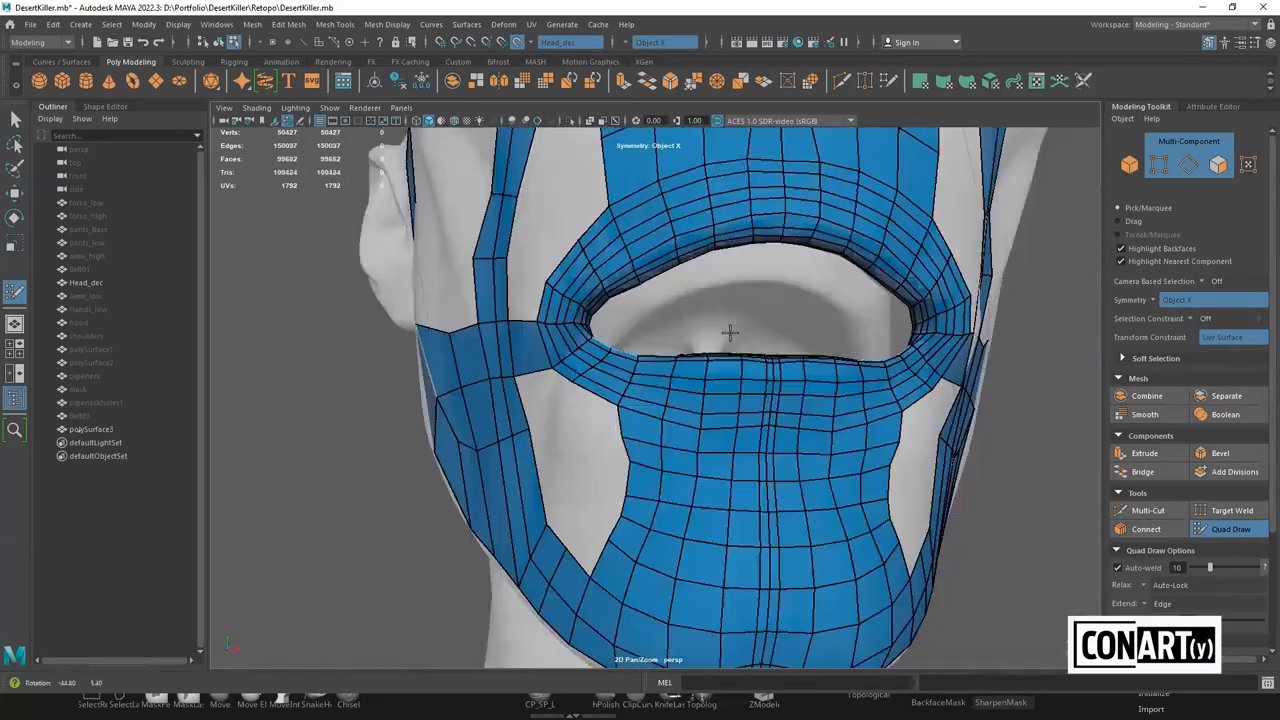
pyautogui.press('[')
pyautogui.press('[')
pyautogui.press('[')
pyautogui.press('[')
pyautogui.press('[')
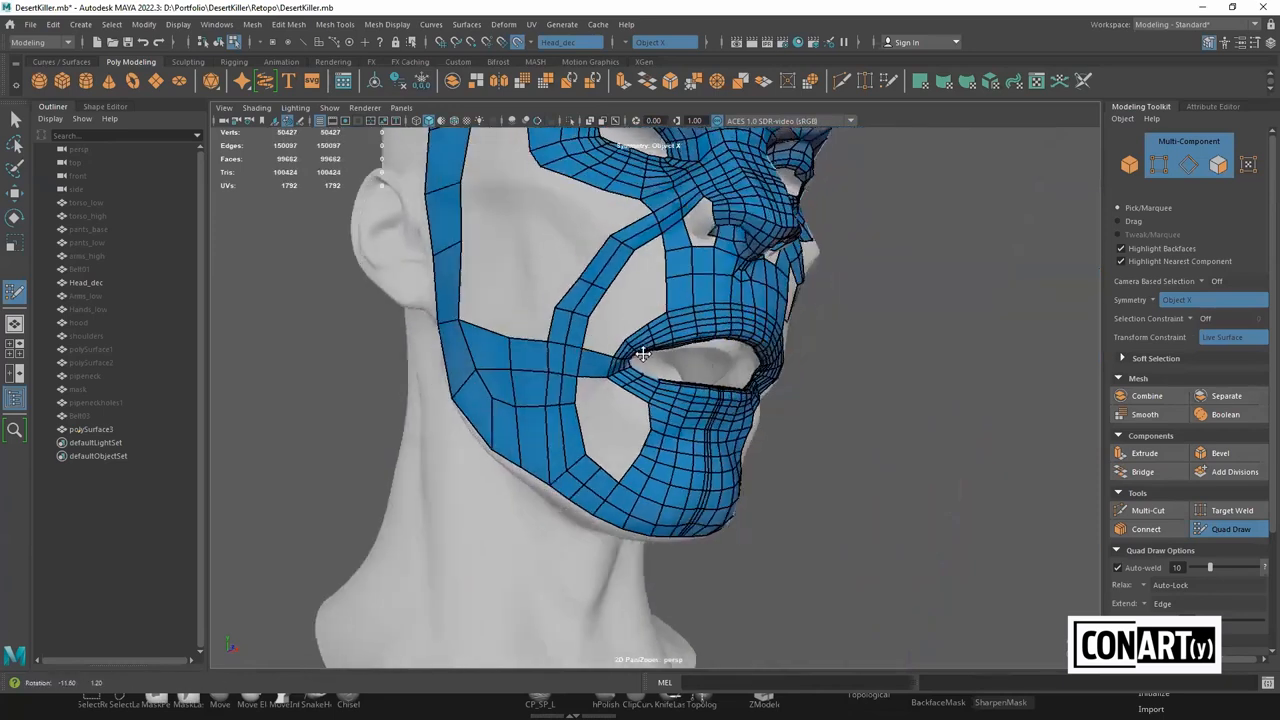
pyautogui.scroll(3, 549, 434)
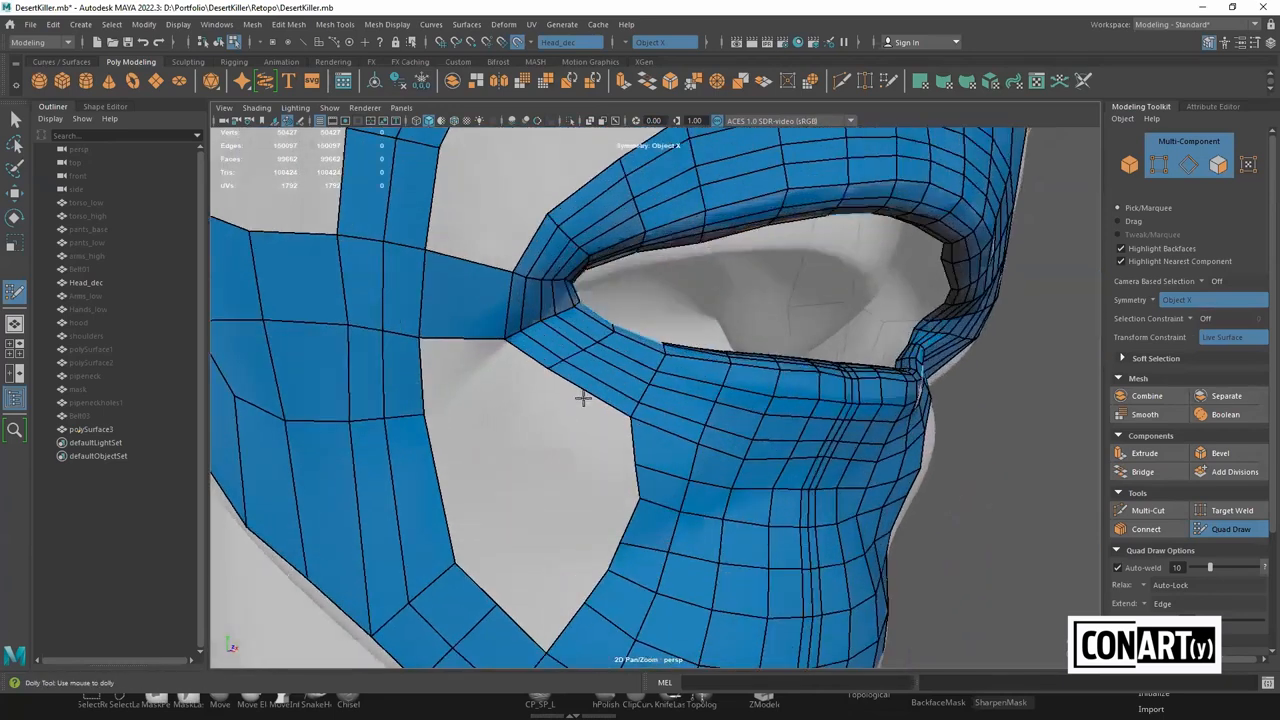
pyautogui.keyDown('ctrl'); pyautogui.click(597, 377); pyautogui.keyUp('ctrl')
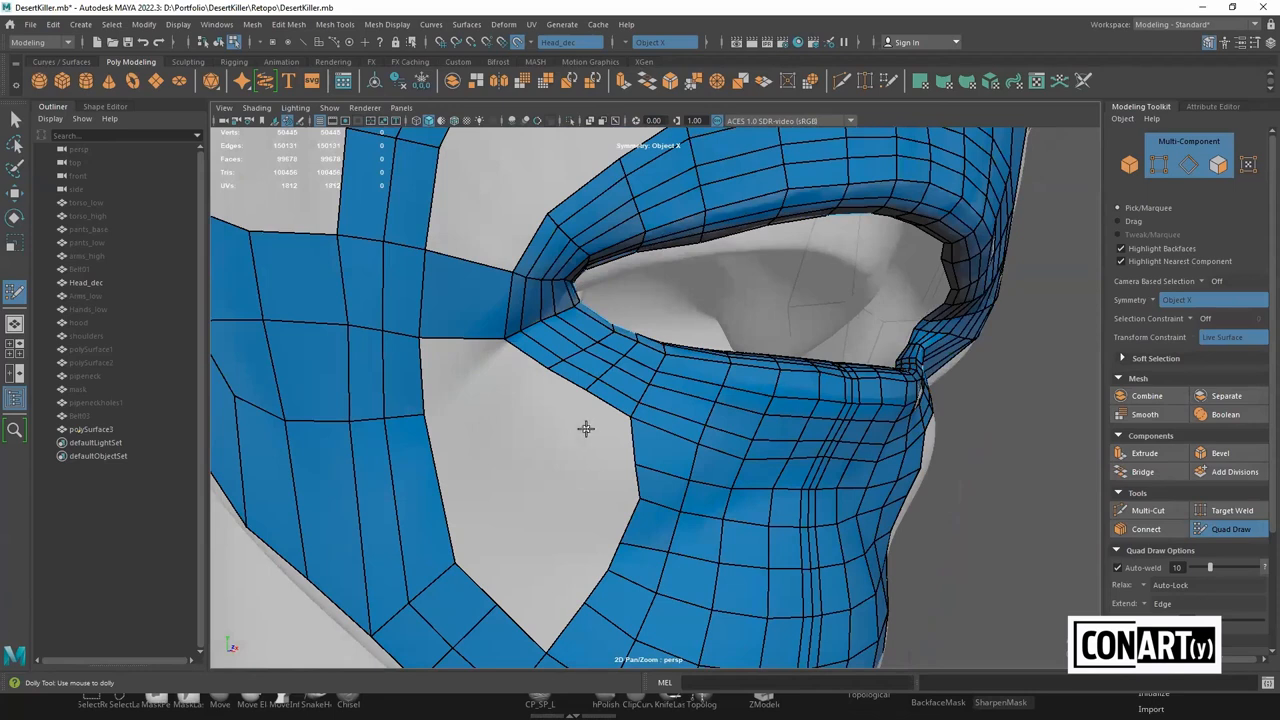
# Fill a column of quads along the chin side of the cheek gap down to the jaw strip and relax its vertices
pyautogui.keyDown('shift'); pyautogui.click(565, 461); pyautogui.keyUp('shift')
pyautogui.keyDown('shift'); pyautogui.click(548, 504); pyautogui.keyUp('shift')
pyautogui.keyDown('shift'); pyautogui.click(552, 526); pyautogui.keyUp('shift')
pyautogui.keyDown('shift'); pyautogui.click(530, 547); pyautogui.keyUp('shift')
pyautogui.keyDown('shift'); pyautogui.click(545, 559); pyautogui.keyUp('shift')
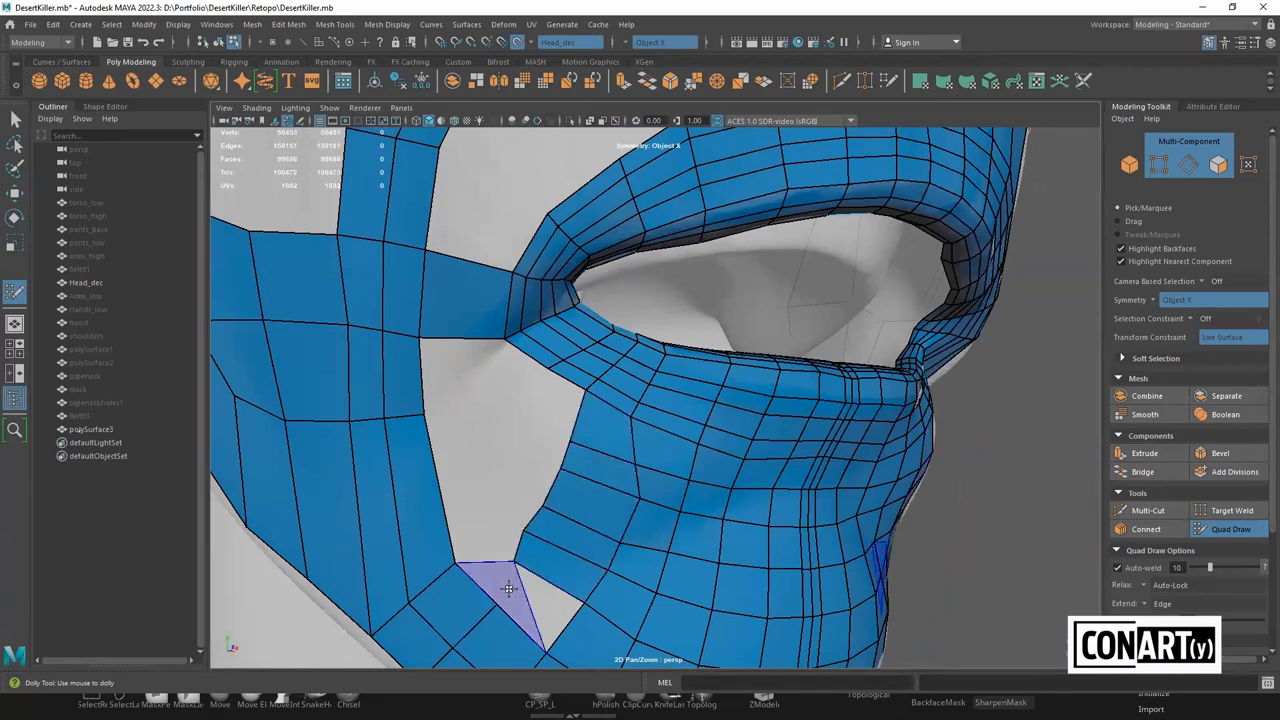
pyautogui.keyDown('shift'); pyautogui.click(530, 600); pyautogui.keyUp('shift')
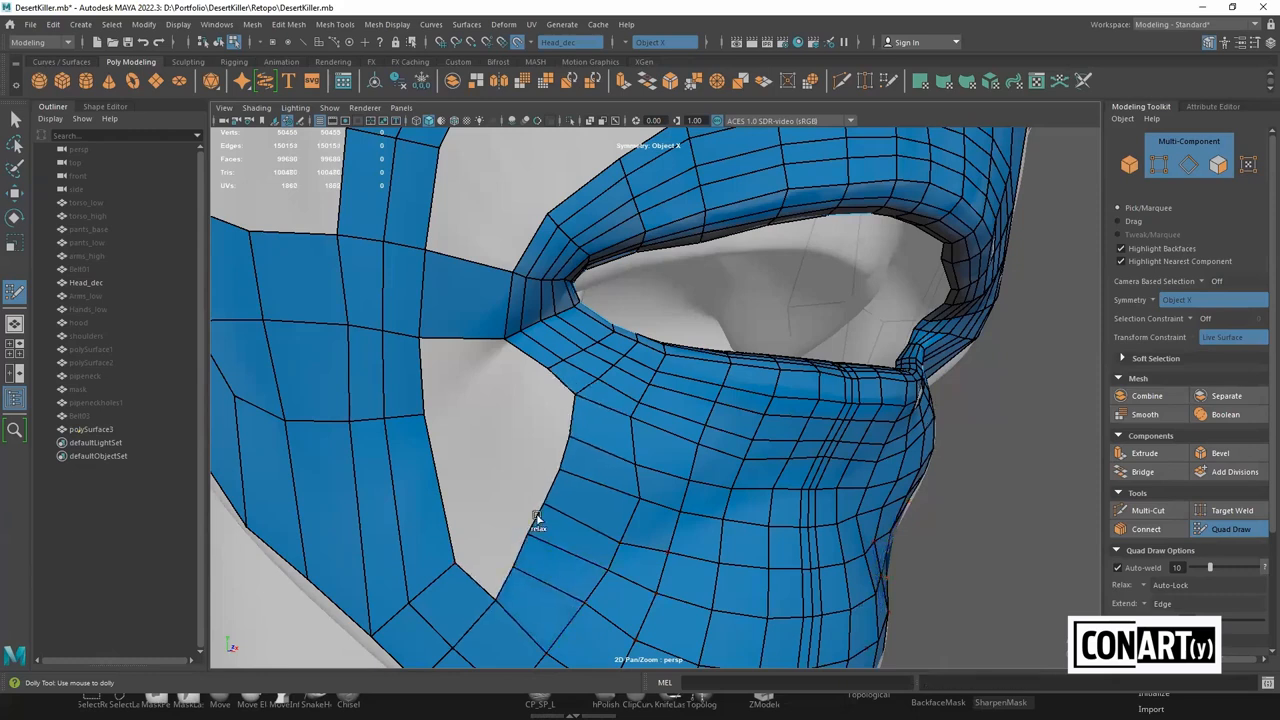
pyautogui.moveTo(553, 492); pyautogui.dragTo(471, 392)
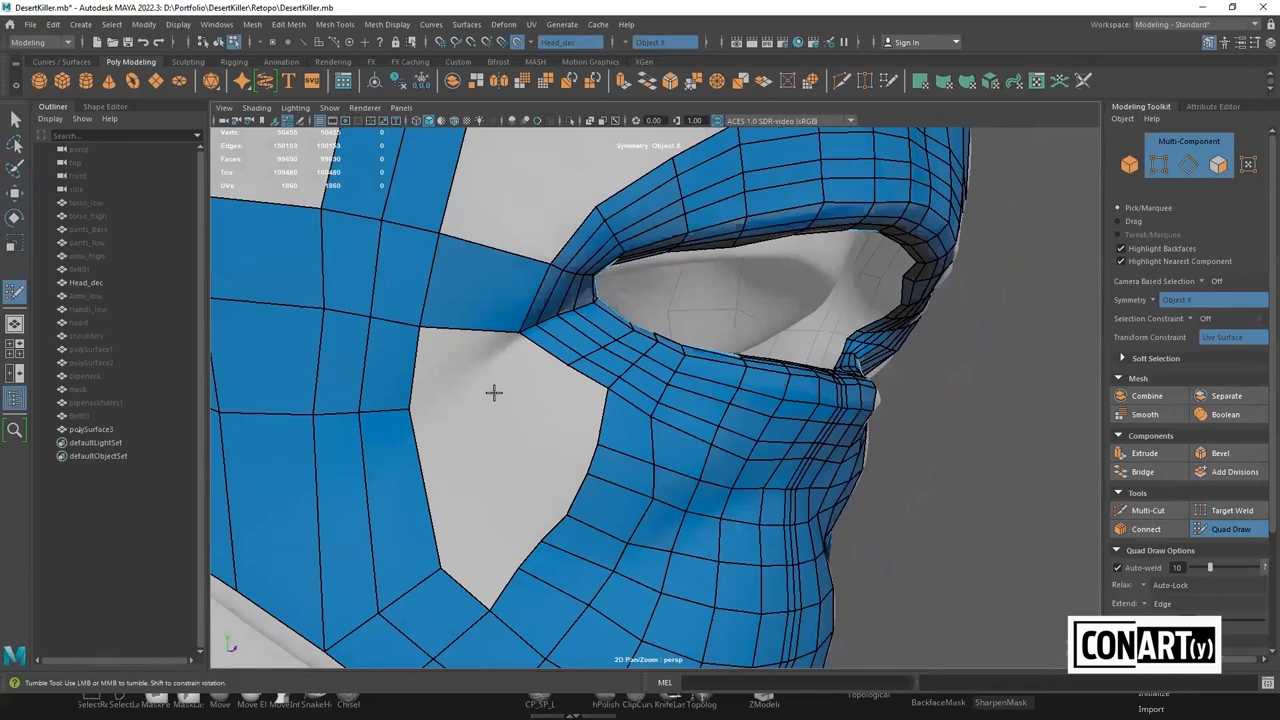
# Fill the top of the cheek gap below the mouth corner with quads and insert edge loops across the mouth-corner strip
pyautogui.keyDown('ctrl'); pyautogui.click(482, 322); pyautogui.keyUp('ctrl')
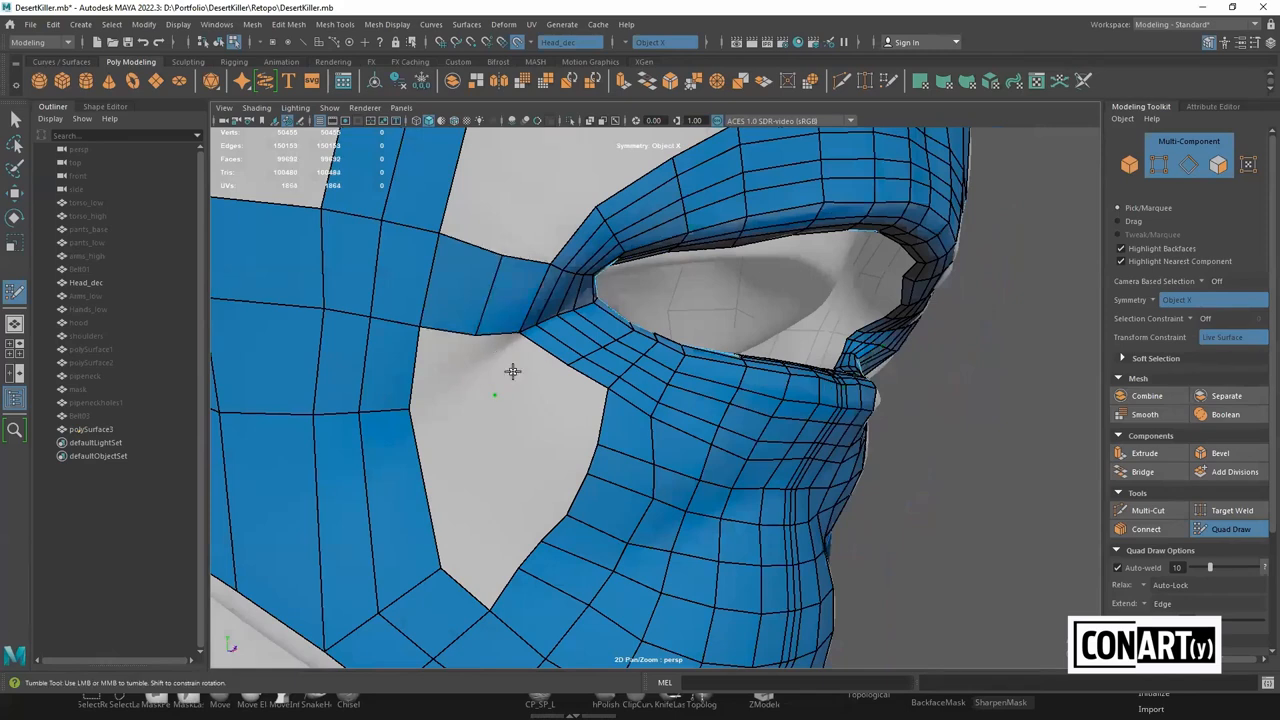
pyautogui.keyDown('shift'); pyautogui.click(512, 371); pyautogui.keyUp('shift')
pyautogui.keyDown('shift'); pyautogui.click(487, 384); pyautogui.keyUp('shift')
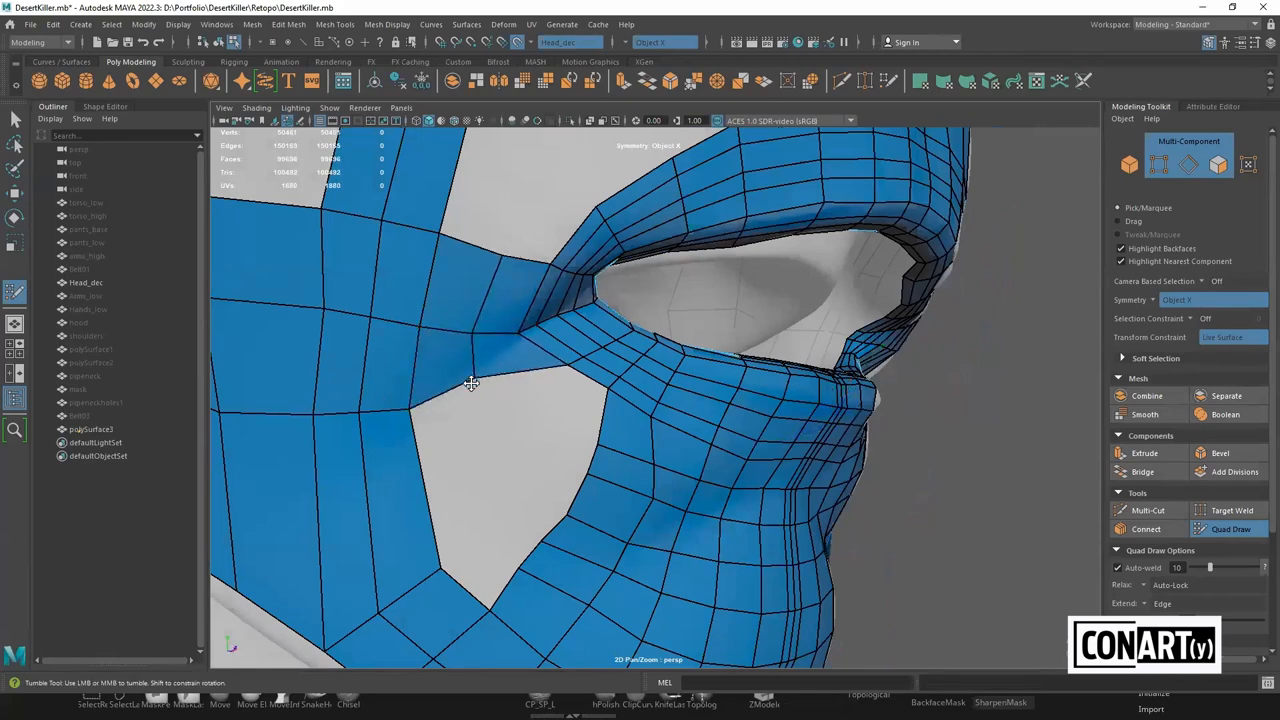
pyautogui.keyDown('ctrl'); pyautogui.click(510, 355); pyautogui.keyUp('ctrl')
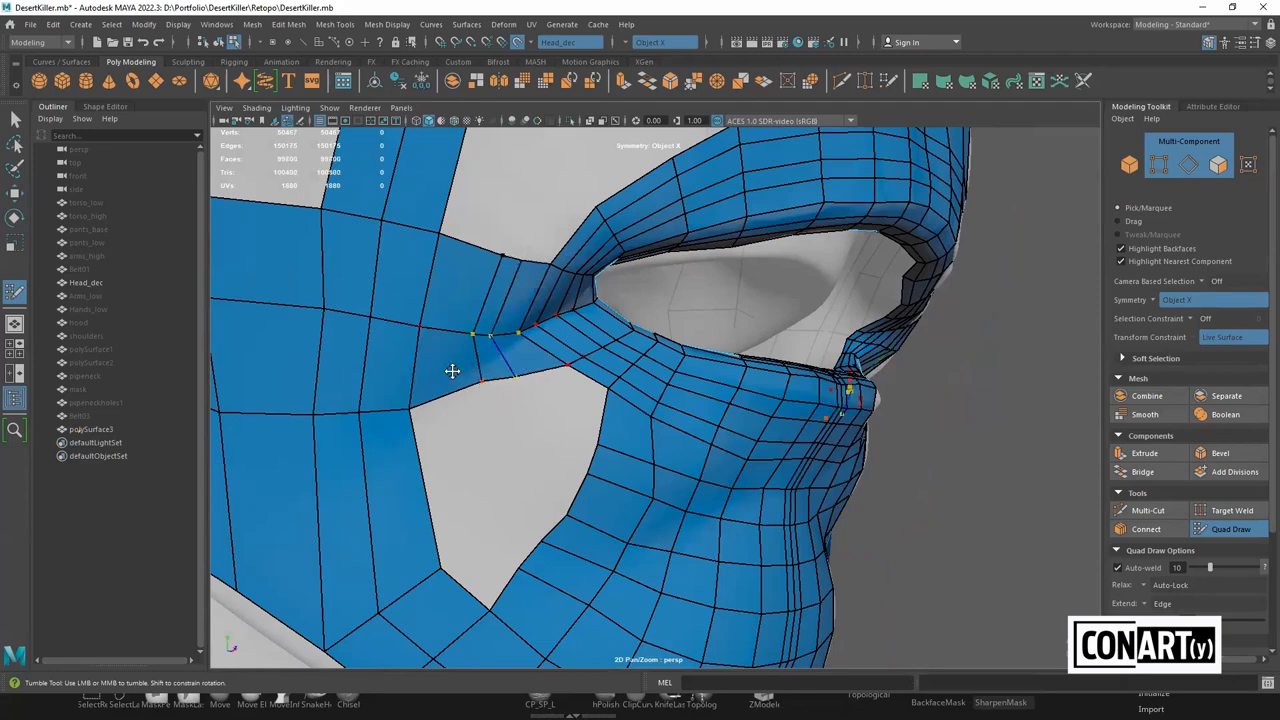
pyautogui.keyDown('ctrl'); pyautogui.click(443, 378); pyautogui.keyUp('ctrl')
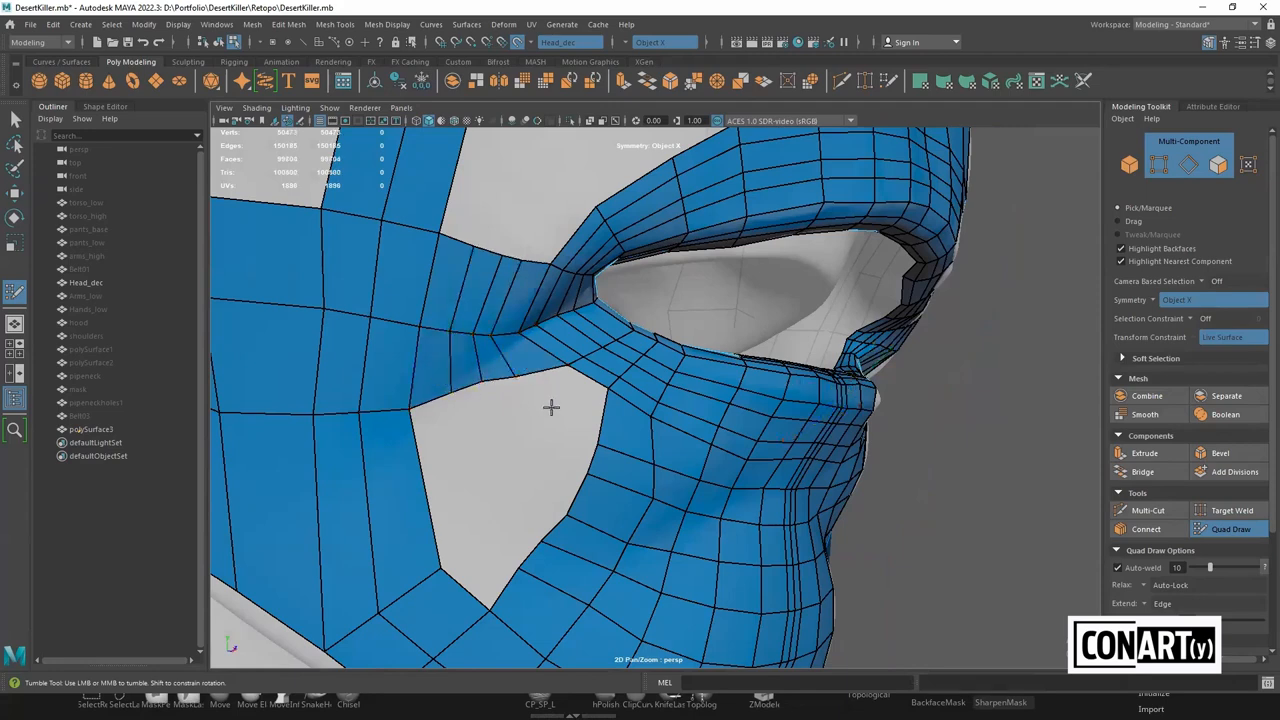
# Undo the trial face at the cheek gap's upper corner and insert another edge loop across the adjacent lower-lip strip
pyautogui.keyDown('shift'); pyautogui.click(576, 413); pyautogui.keyUp('shift')
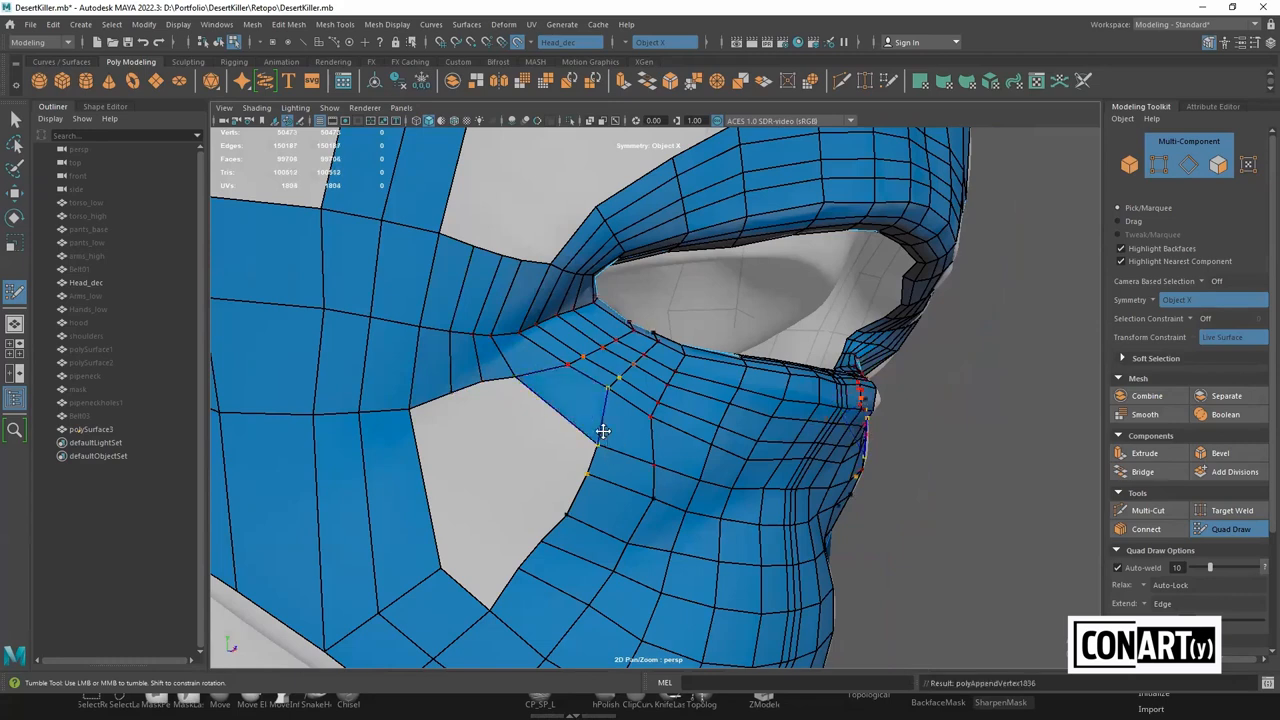
pyautogui.hotkey('ctrl', 'z')
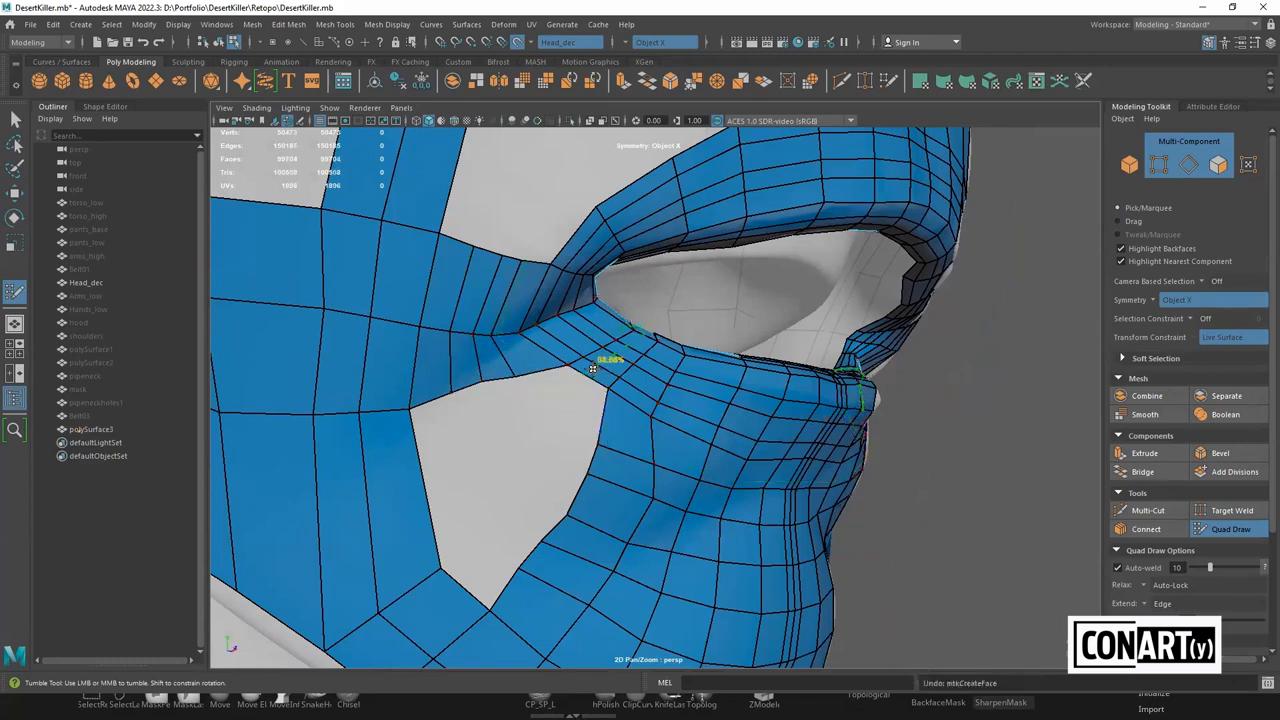
pyautogui.keyDown('ctrl'); pyautogui.click(596, 370); pyautogui.keyUp('ctrl')
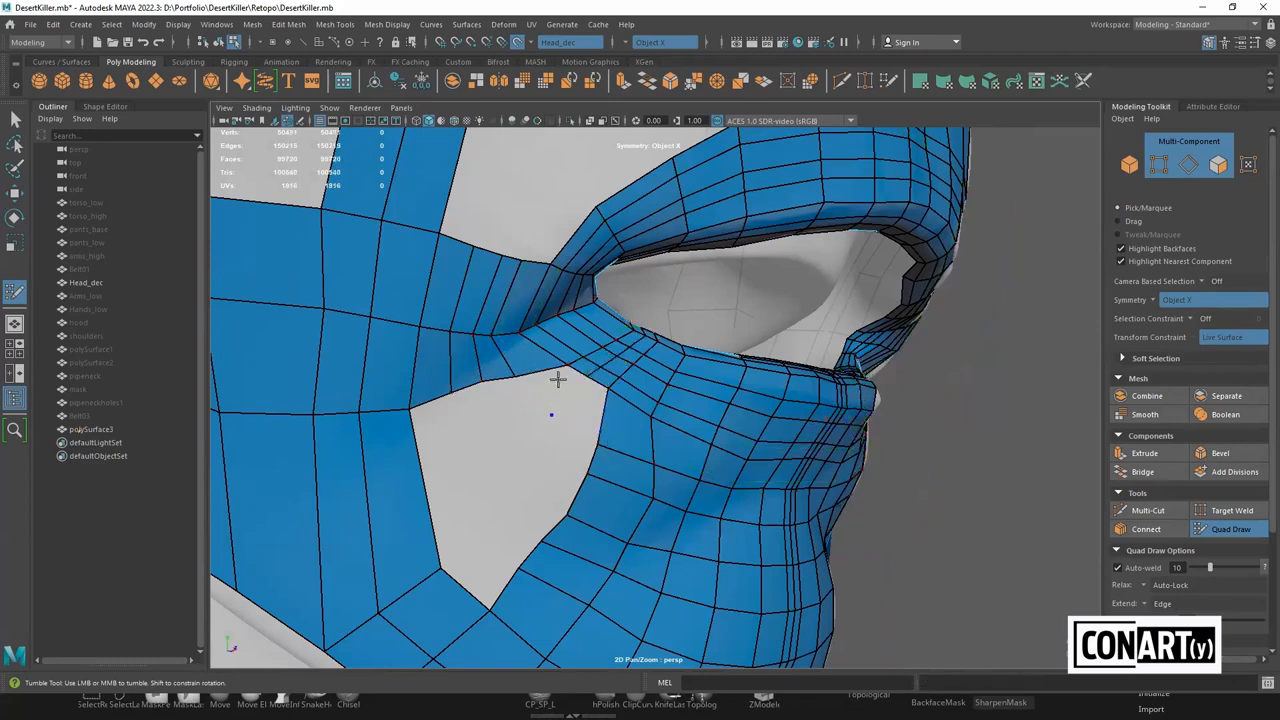
# Fill the upper part of the cheek gap below the mouth corner with quads, joining the chin-side mesh
pyautogui.keyDown('shift'); pyautogui.click(558, 381); pyautogui.keyUp('shift')
pyautogui.keyDown('shift'); pyautogui.click(580, 407); pyautogui.keyUp('shift')
pyautogui.click(518, 442)
pyautogui.keyDown('shift'); pyautogui.click(517, 396); pyautogui.keyUp('shift')
pyautogui.keyDown('shift'); pyautogui.click(554, 449); pyautogui.keyUp('shift')
pyautogui.click(485, 462)
pyautogui.keyDown('shift'); pyautogui.click(483, 429); pyautogui.keyUp('shift')
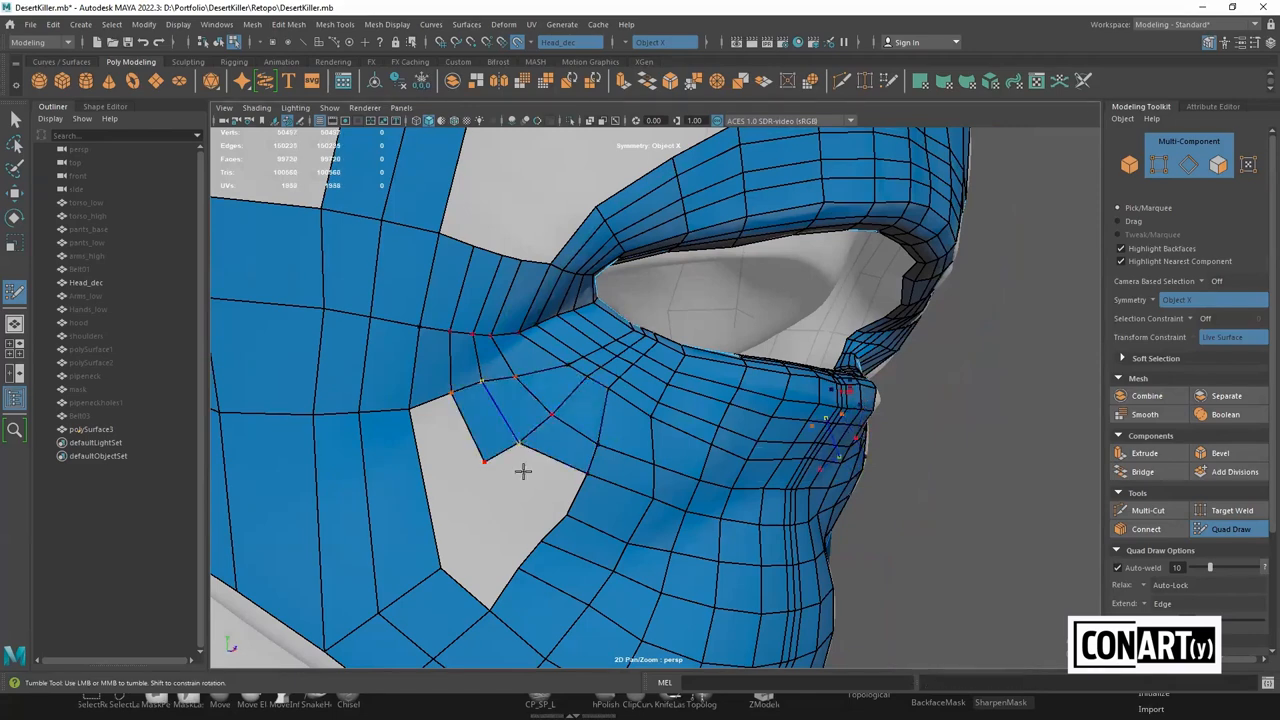
pyautogui.keyDown('shift'); pyautogui.click(528, 477); pyautogui.keyUp('shift')
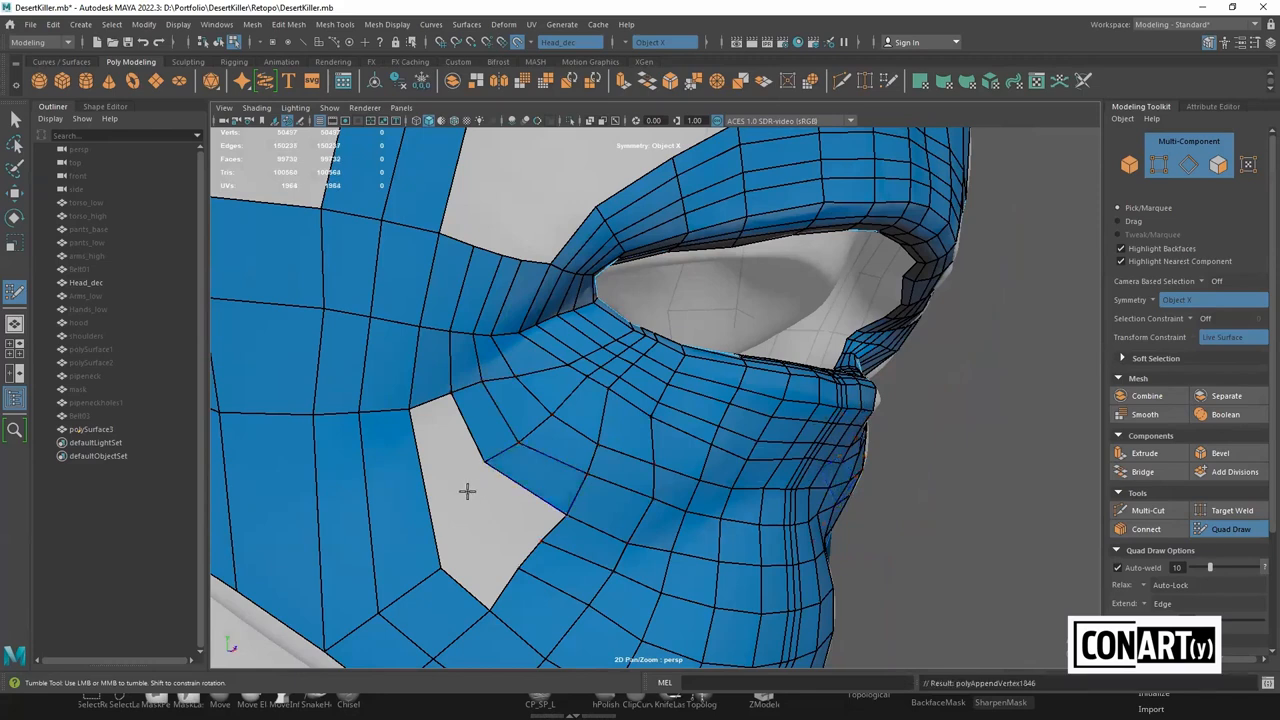
# Fill the lower part of the cheek gap with quads down to the jaw strip, placing a new vertex inside it
pyautogui.keyDown('shift'); pyautogui.click(460, 498); pyautogui.keyUp('shift')
pyautogui.click(456, 511)
pyautogui.keyDown('shift'); pyautogui.click(486, 531); pyautogui.keyUp('shift')
pyautogui.keyDown('shift'); pyautogui.click(467, 554); pyautogui.keyUp('shift')
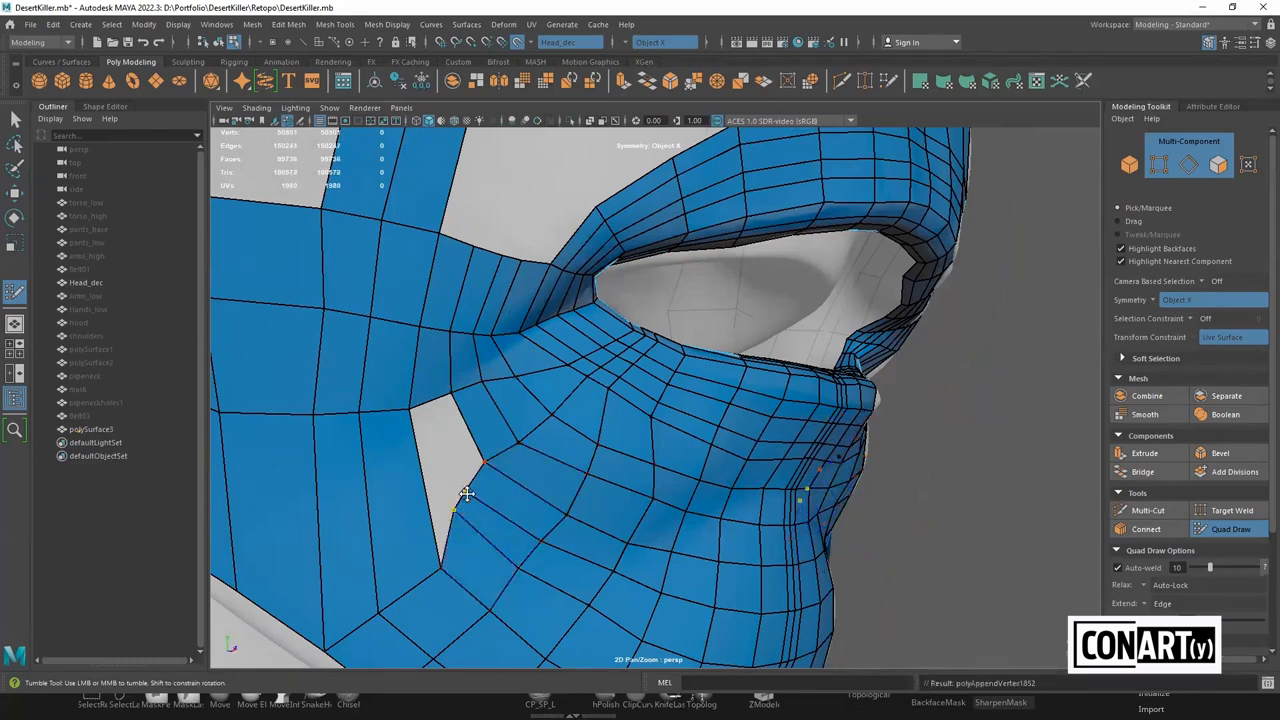
# Insert edge loops across the strip above the remaining cheek sliver and close the sliver with quads
pyautogui.scroll(-3, 478, 503)
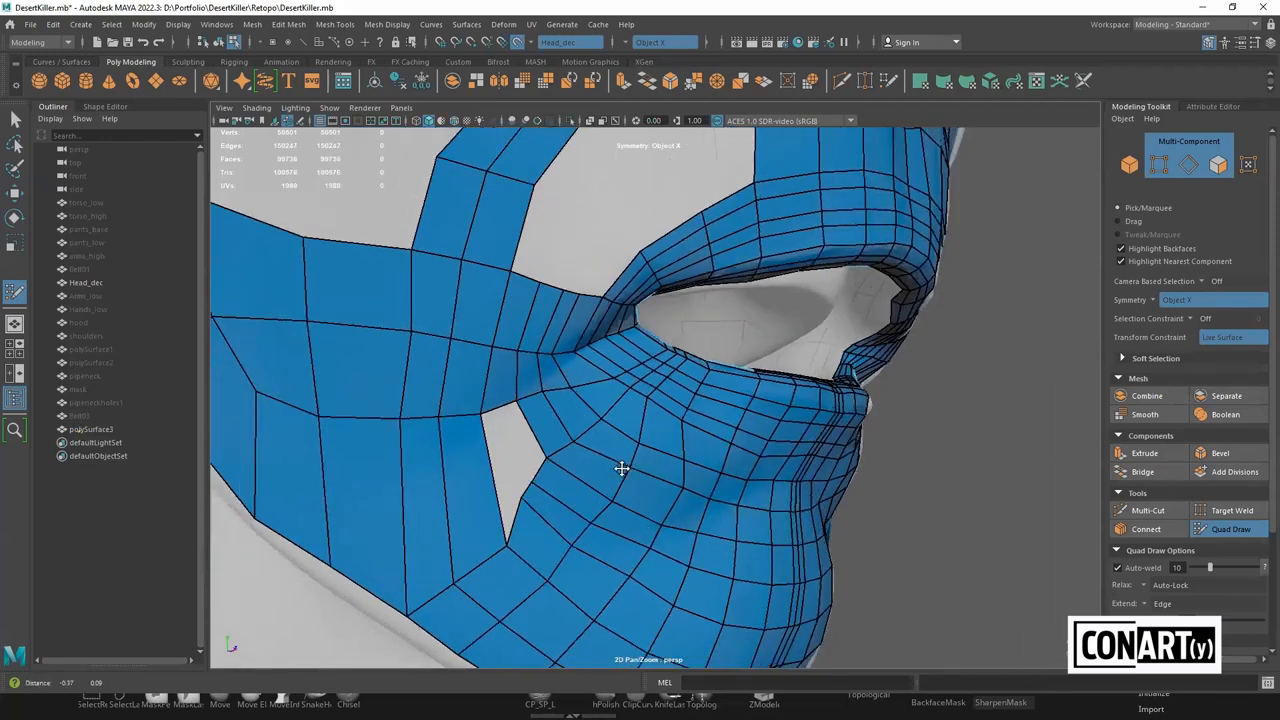
pyautogui.scroll(3, 617, 485)
pyautogui.scroll(3, 679, 433)
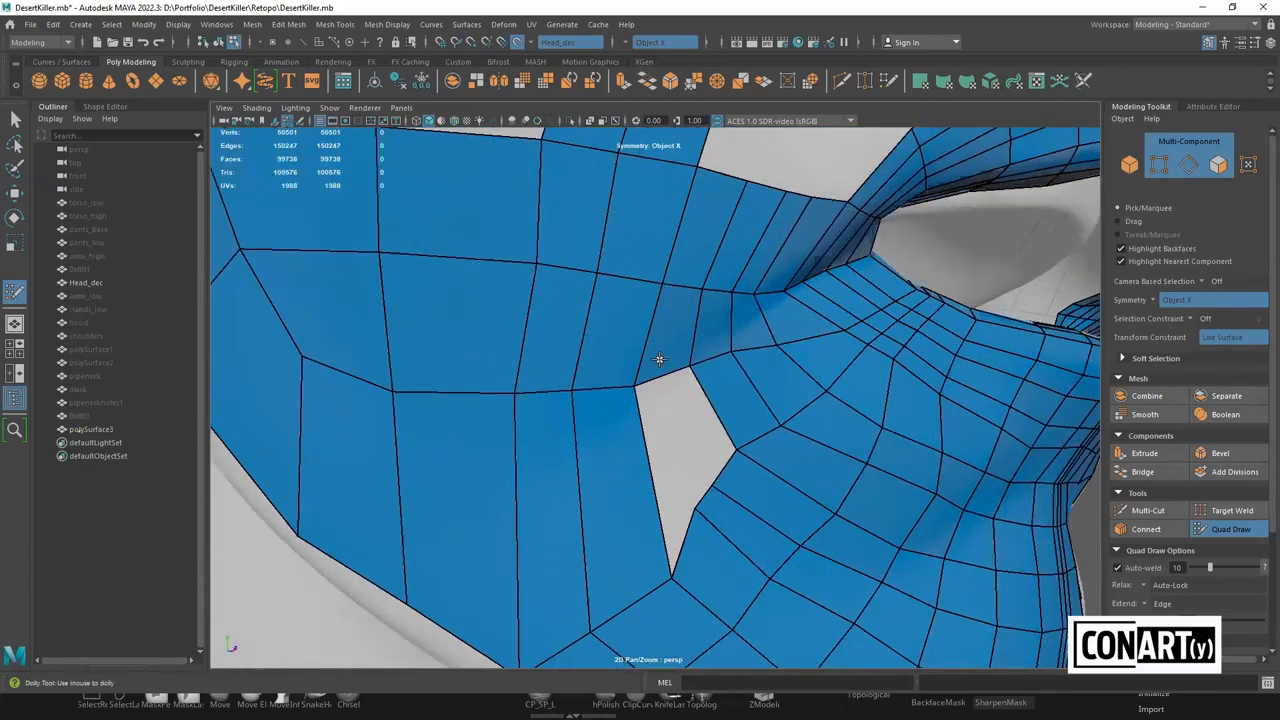
pyautogui.keyDown('shift'); pyautogui.click(686, 423); pyautogui.keyUp('shift')
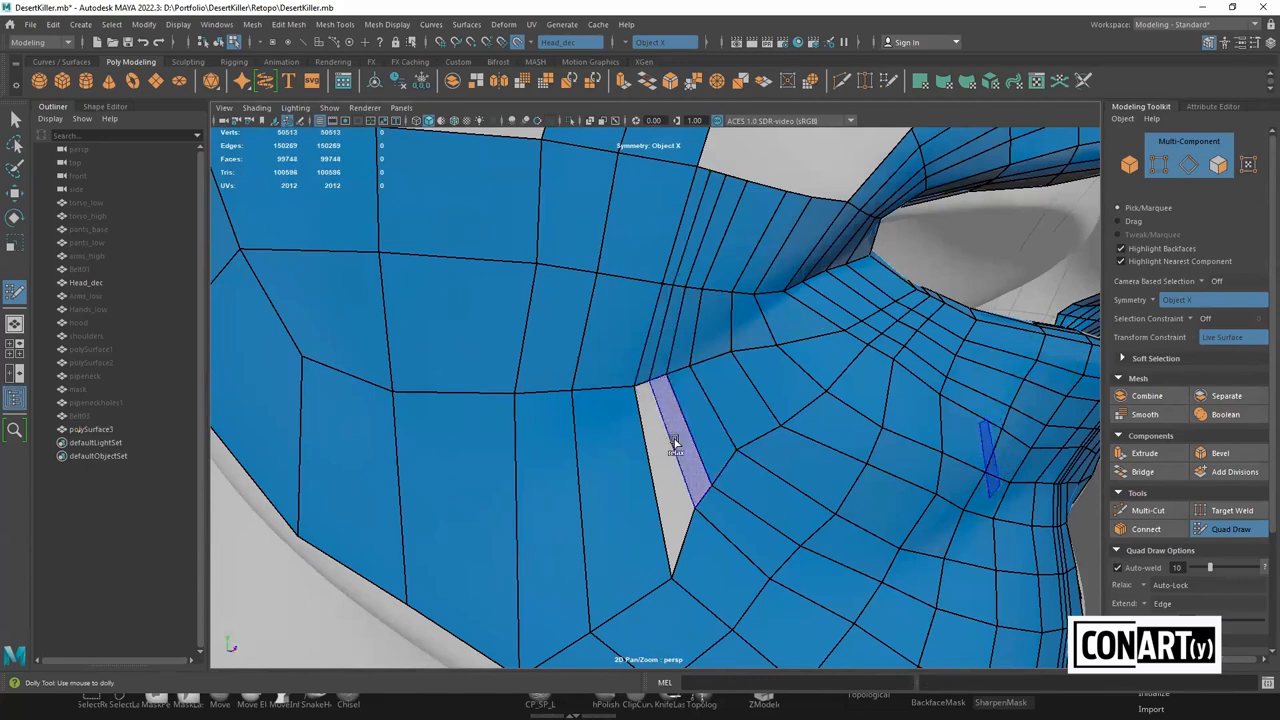
pyautogui.keyDown('shift'); pyautogui.click(659, 466); pyautogui.keyUp('shift')
pyautogui.keyDown('shift'); pyautogui.click(659, 466); pyautogui.keyUp('shift')
pyautogui.scroll(-4, 675, 450)
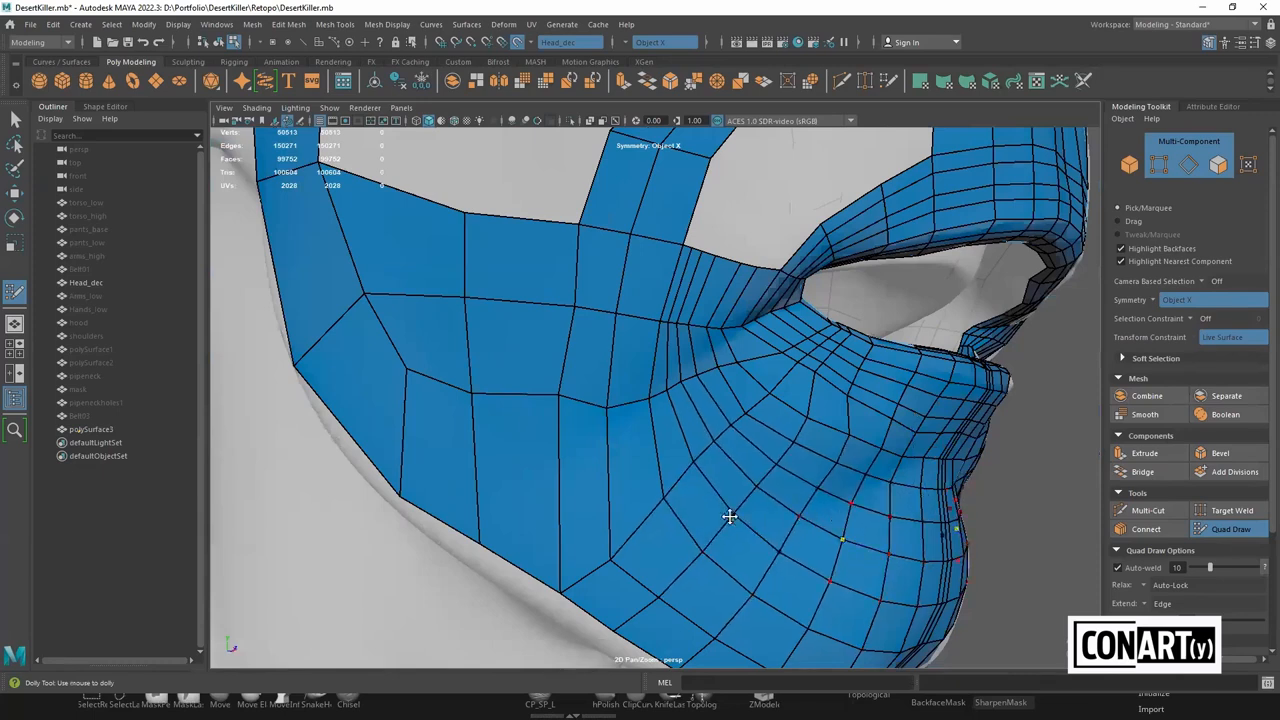
# Add the first quads beside the mouth corner in the gap between the upper lip and the smile-line strip
pyautogui.scroll(-2, 660, 490)
pyautogui.keyDown('alt'); pyautogui.moveTo(739, 443); pyautogui.dragTo(686, 430); pyautogui.keyUp('alt')
pyautogui.keyDown('alt'); pyautogui.moveTo(771, 511); pyautogui.dragTo(668, 450); pyautogui.keyUp('alt')
pyautogui.keyDown('alt'); pyautogui.moveTo(668, 450); pyautogui.dragTo(718, 620, button='middle'); pyautogui.keyUp('alt')
pyautogui.scroll(3, 750, 542)
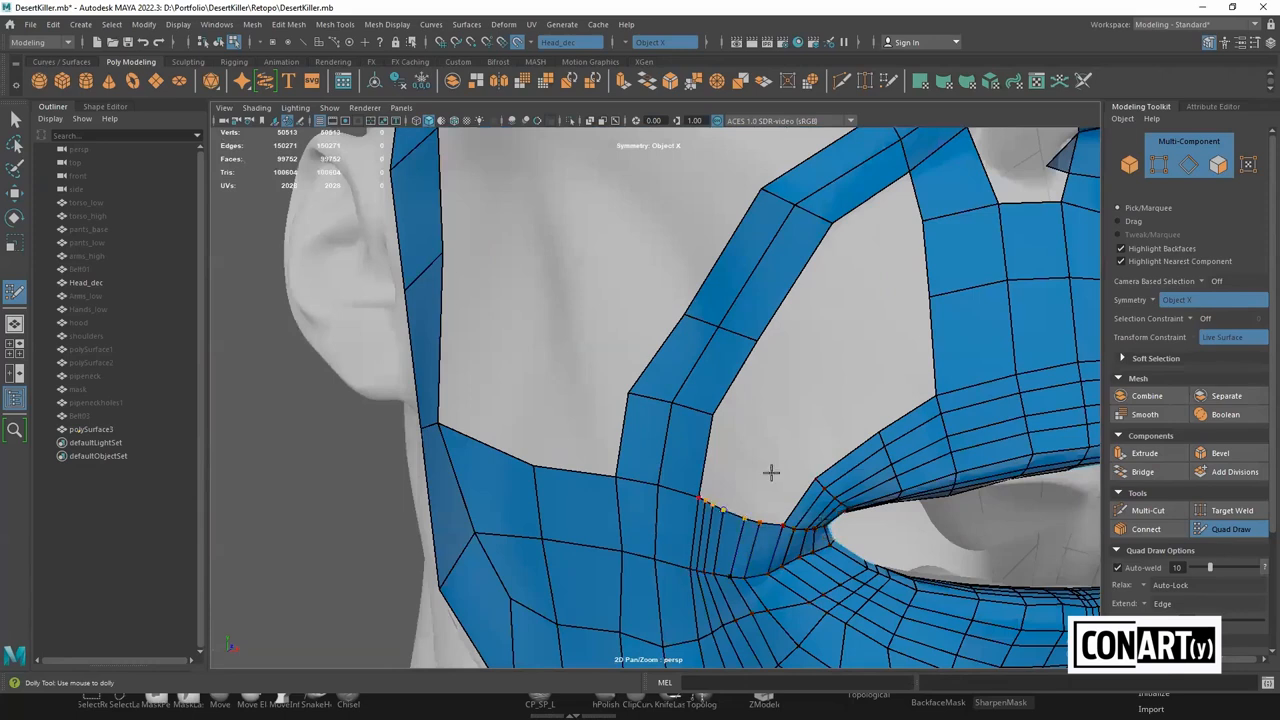
pyautogui.keyDown('alt'); pyautogui.moveTo(928, 406); pyautogui.dragTo(958, 372); pyautogui.keyUp('alt')
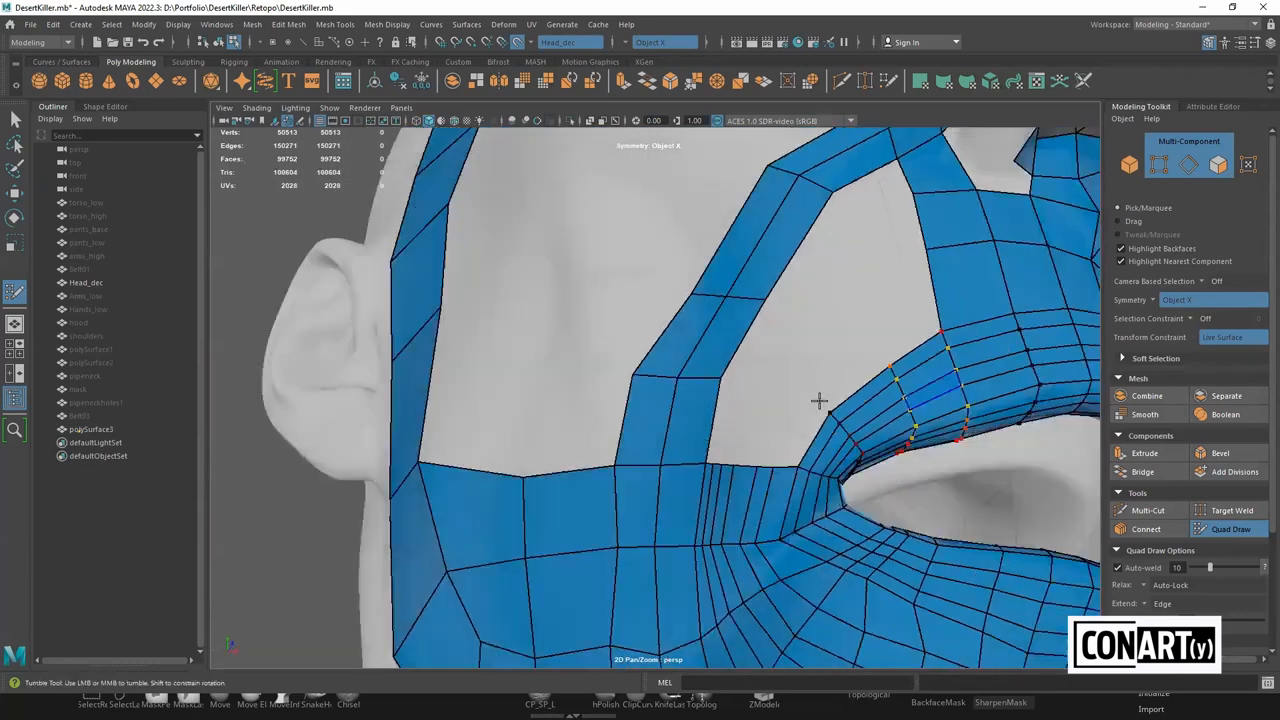
pyautogui.scroll(1, 822, 401)
pyautogui.keyDown('shift'); pyautogui.click(831, 405); pyautogui.keyUp('shift')
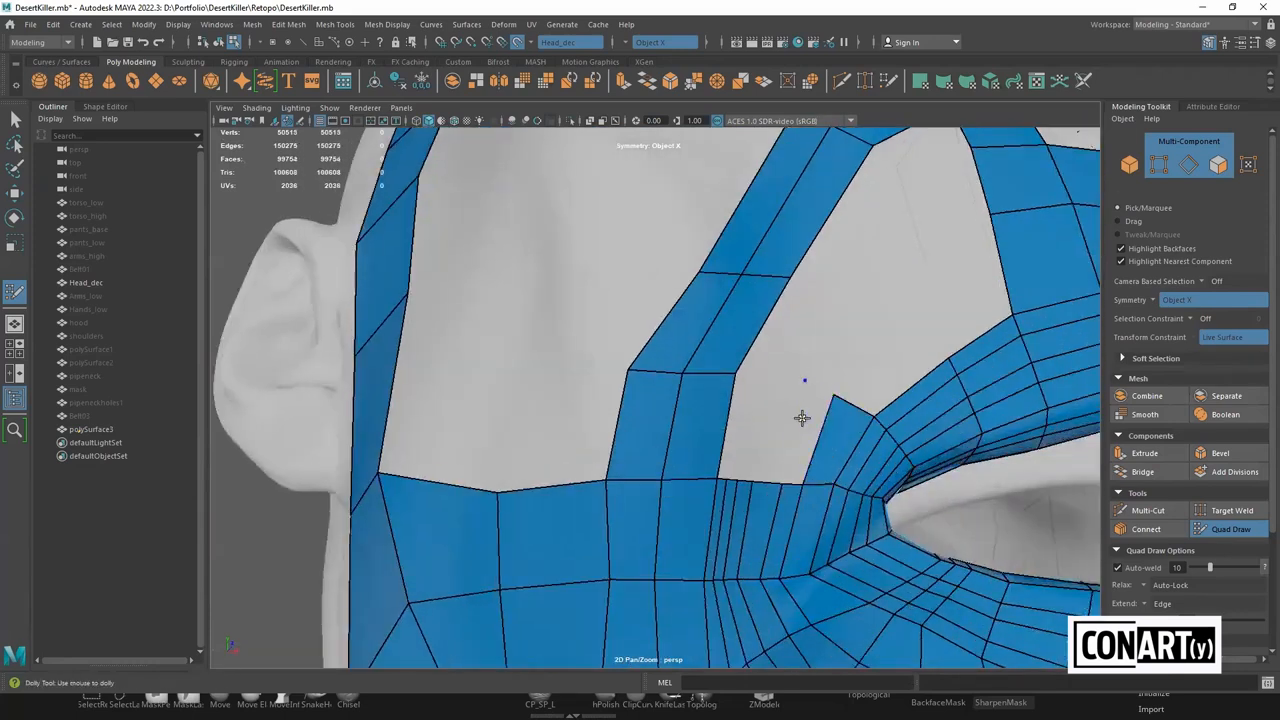
pyautogui.keyDown('shift'); pyautogui.click(801, 418); pyautogui.keyUp('shift')
pyautogui.keyDown('alt'); pyautogui.moveTo(787, 376); pyautogui.dragTo(778, 431); pyautogui.keyUp('alt')
pyautogui.scroll(-2, 871, 424)
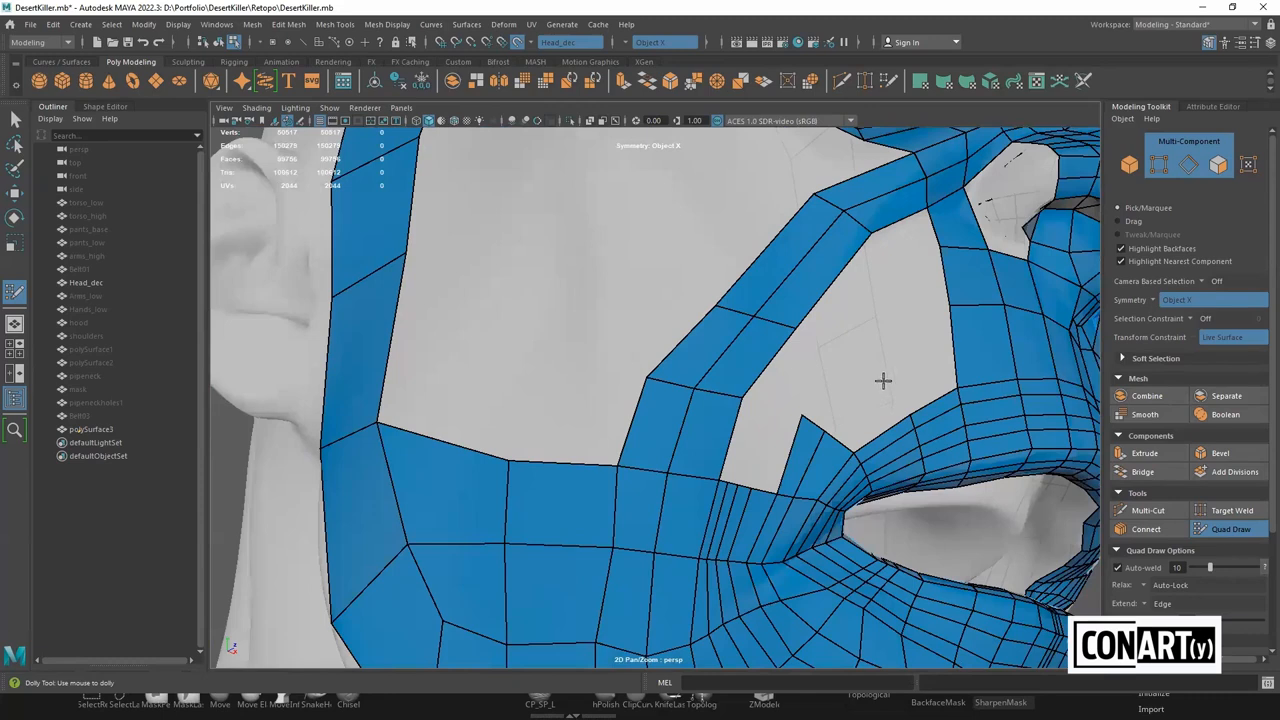
# Insert a vertical edge loop through the upper lip and nose mesh on both sides
pyautogui.scroll(-3, 922, 370)
pyautogui.moveTo(923, 374)
pyautogui.keyDown('alt'); pyautogui.mouseDown()
pyautogui.moveTo(900, 391)
pyautogui.moveTo(972, 394)
pyautogui.moveTo(900, 377)
pyautogui.mouseUp(); pyautogui.keyUp('alt')
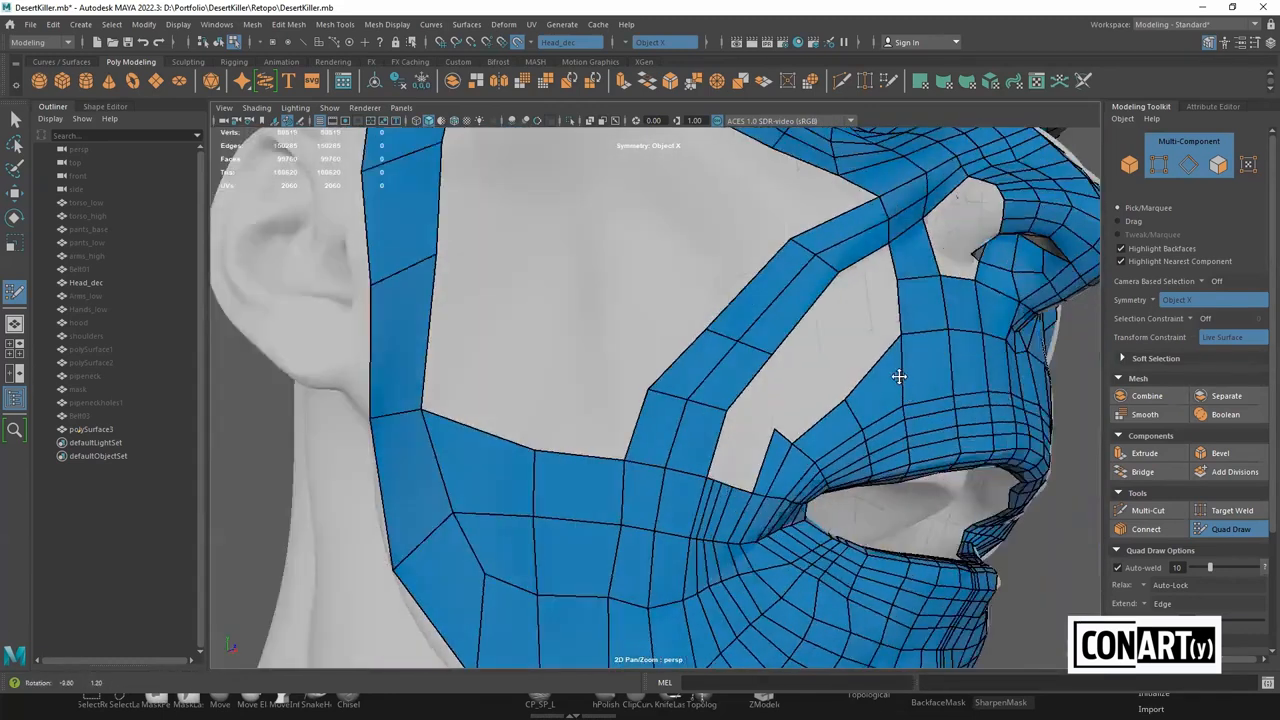
pyautogui.scroll(-3, 905, 375)
pyautogui.keyDown('alt'); pyautogui.moveTo(909, 374); pyautogui.dragTo(823, 387, button='right'); pyautogui.keyUp('alt')
pyautogui.keyDown('alt'); pyautogui.moveTo(852, 392); pyautogui.dragTo(898, 395); pyautogui.keyUp('alt')
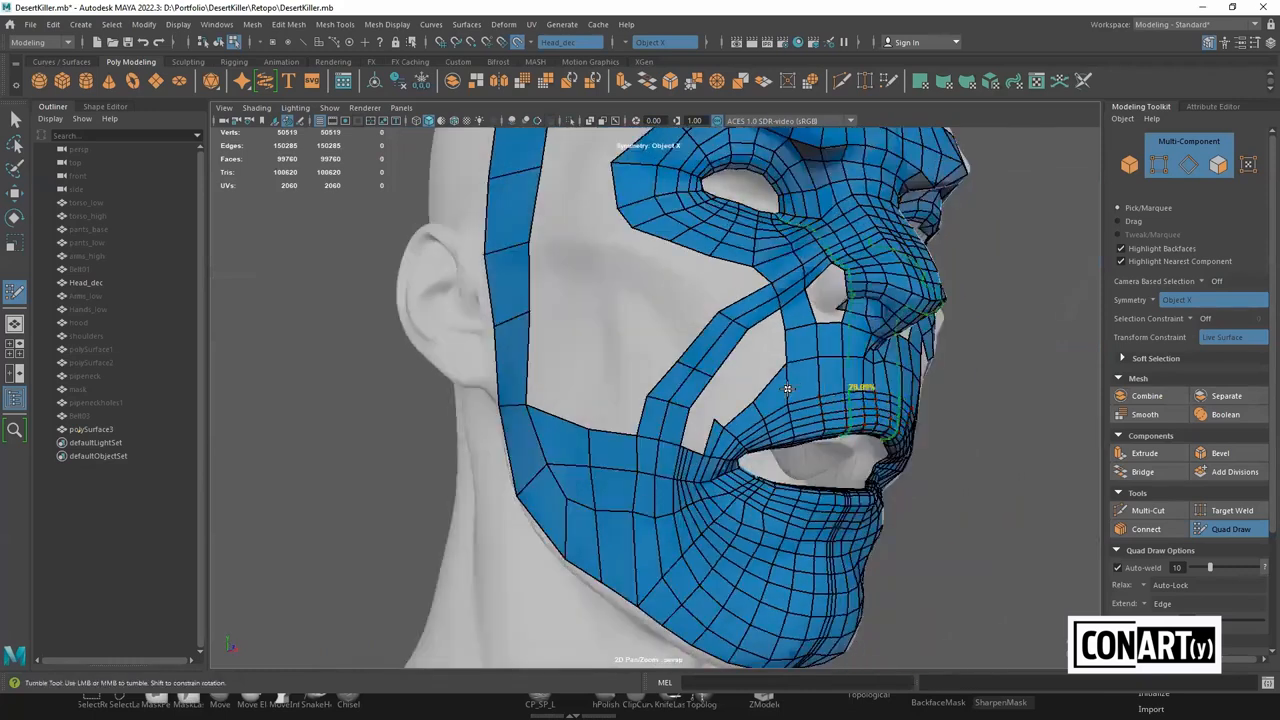
pyautogui.keyDown('alt'); pyautogui.moveTo(783, 392); pyautogui.dragTo(843, 393, button='right'); pyautogui.keyUp('alt')
pyautogui.keyDown('ctrl'); pyautogui.click(852, 385); pyautogui.keyUp('ctrl')
pyautogui.scroll(3, 910, 425)
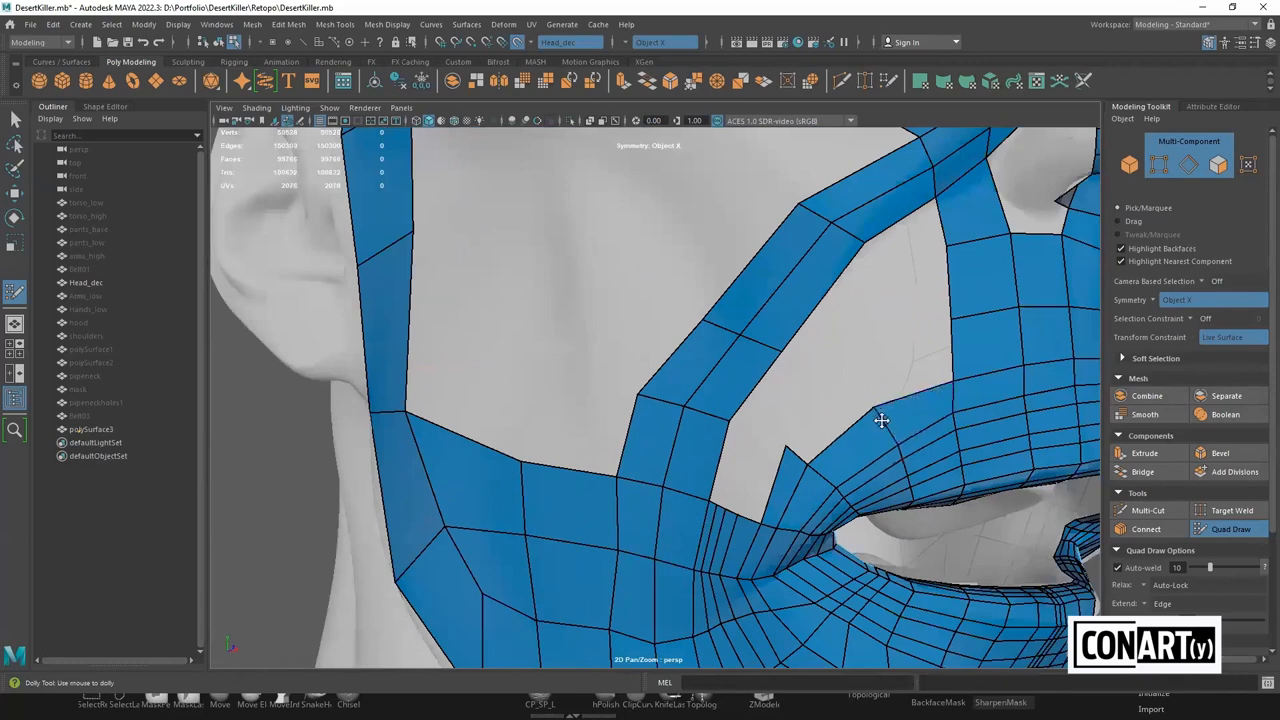
# Extend the quad row along the upper lip's outer edge and insert an edge loop across the upper-lip patch
pyautogui.keyDown('shift'); pyautogui.click(850, 414); pyautogui.keyUp('shift')
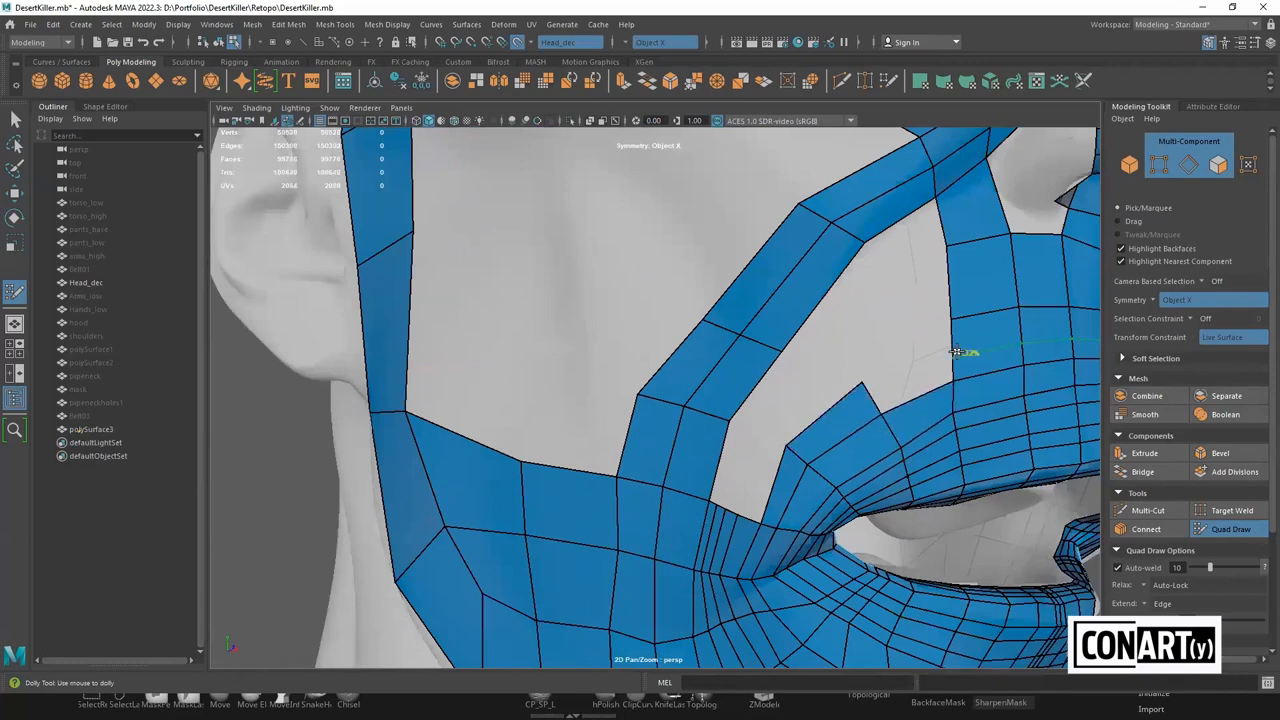
pyautogui.keyDown('shift'); pyautogui.click(914, 374); pyautogui.keyUp('shift')
pyautogui.scroll(-2, 912, 374)
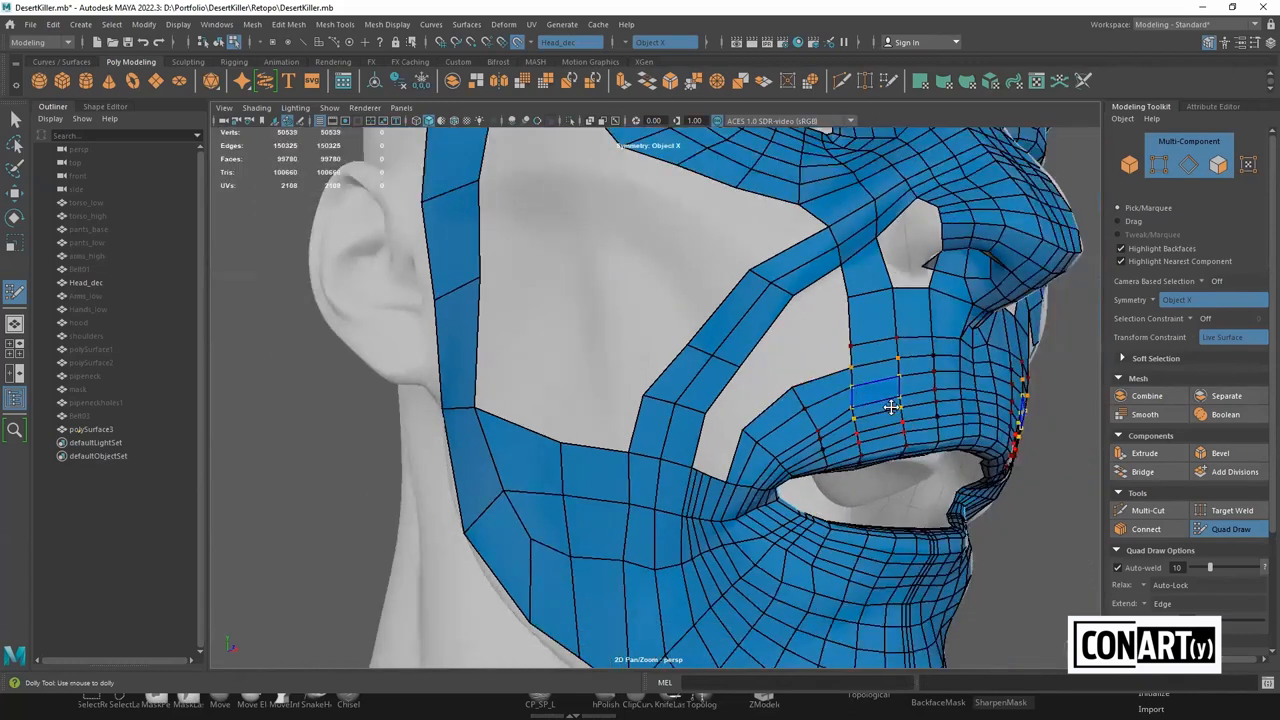
pyautogui.keyDown('alt'); pyautogui.moveTo(820, 363); pyautogui.dragTo(816, 346); pyautogui.keyUp('alt')
pyautogui.scroll(2, 812, 358)
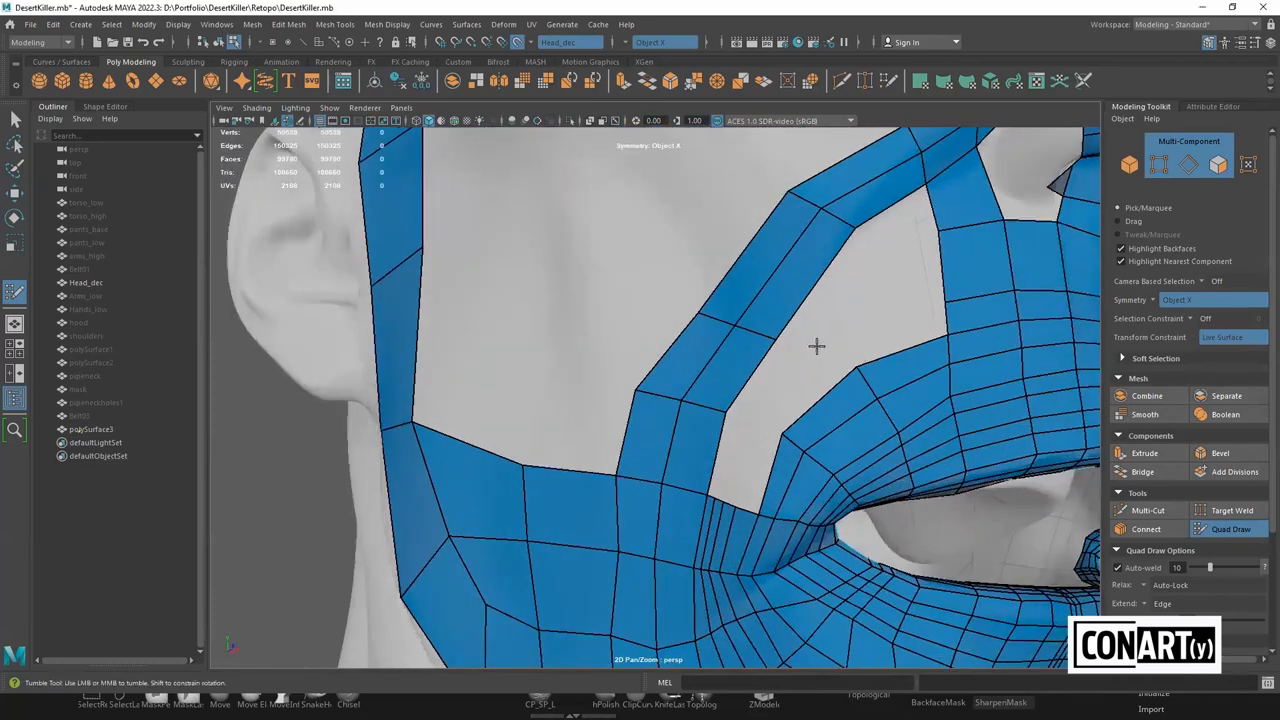
# Add another row of quads above the upper-lip patch, undoing and rebuilding the face nearest the mouth corner
pyautogui.keyDown('shift'); pyautogui.click(883, 321); pyautogui.keyUp('shift')
pyautogui.click(770, 408)
pyautogui.keyDown('shift'); pyautogui.click(814, 380); pyautogui.keyUp('shift')
pyautogui.hotkey('ctrl', 'z')
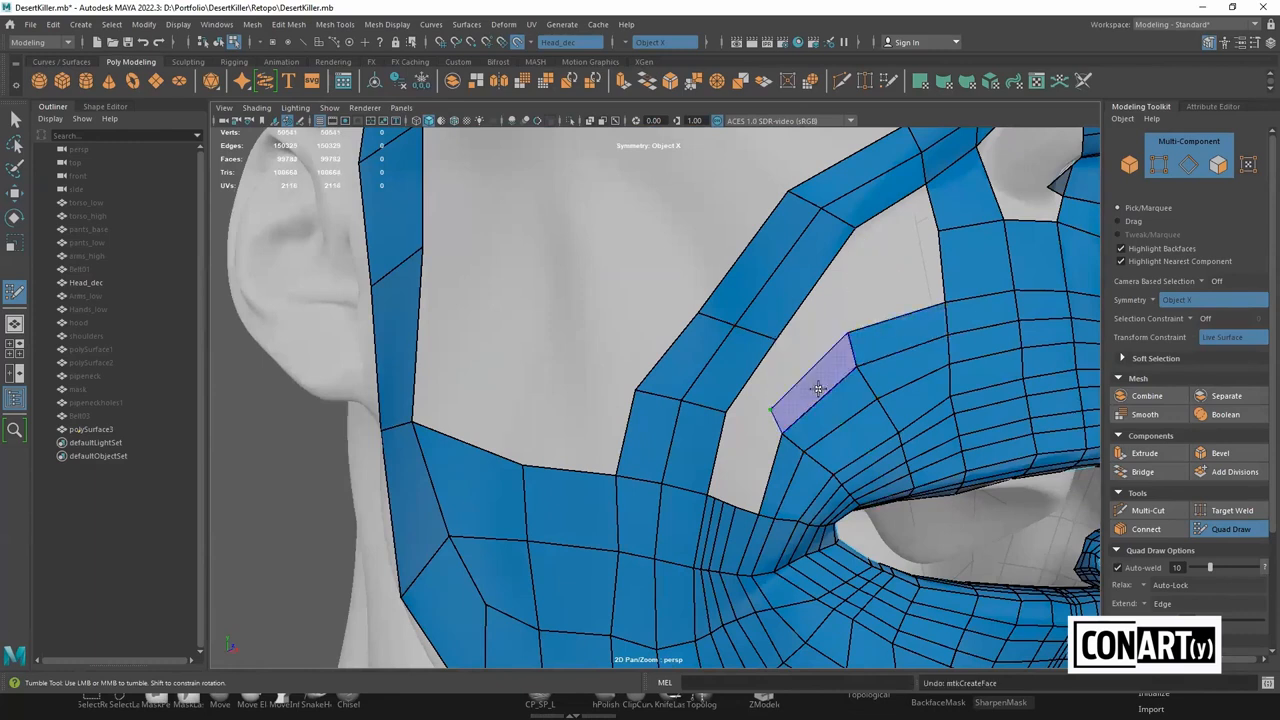
pyautogui.keyDown('shift'); pyautogui.click(814, 382); pyautogui.keyUp('shift')
pyautogui.keyDown('alt'); pyautogui.moveTo(763, 447); pyautogui.dragTo(771, 449); pyautogui.keyUp('alt')
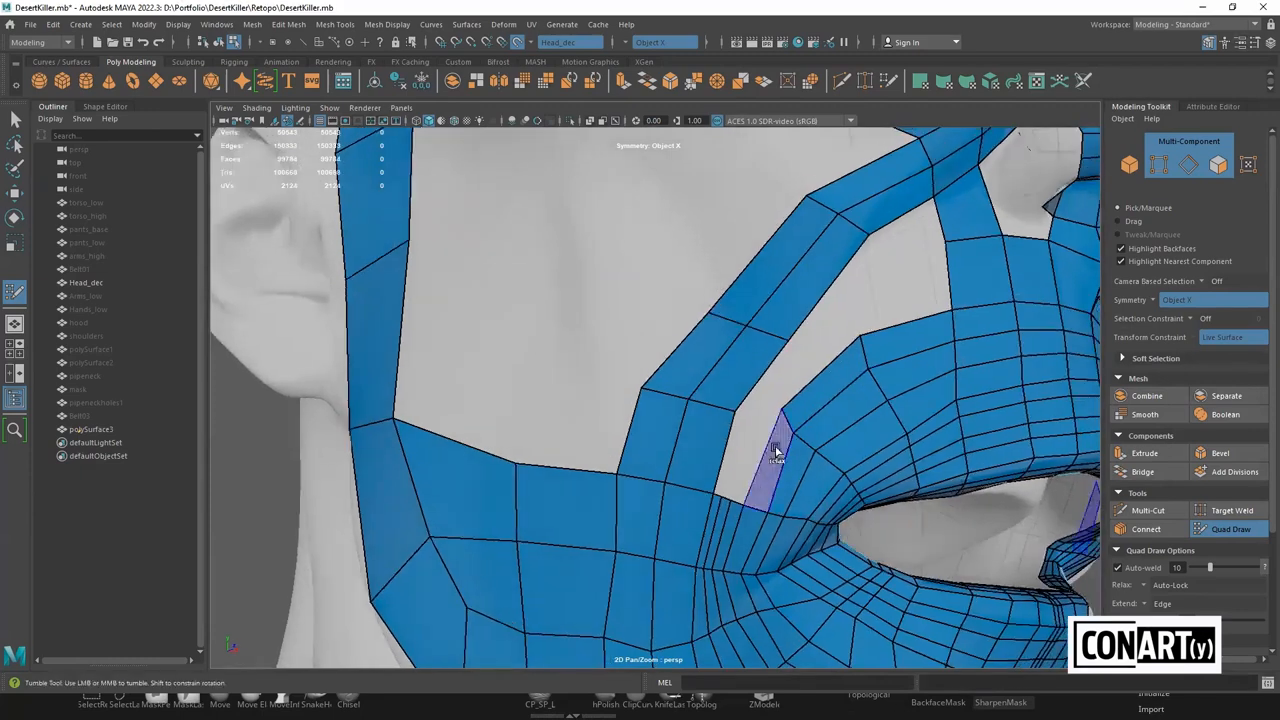
# Close the new upper-lip row with a quad at the mouth corner and adjust its outer vertex
pyautogui.keyDown('shift'); pyautogui.click(772, 443); pyautogui.keyUp('shift')
pyautogui.hotkey('ctrl', 'z')
pyautogui.keyDown('shift'); pyautogui.click(772, 458); pyautogui.keyUp('shift')
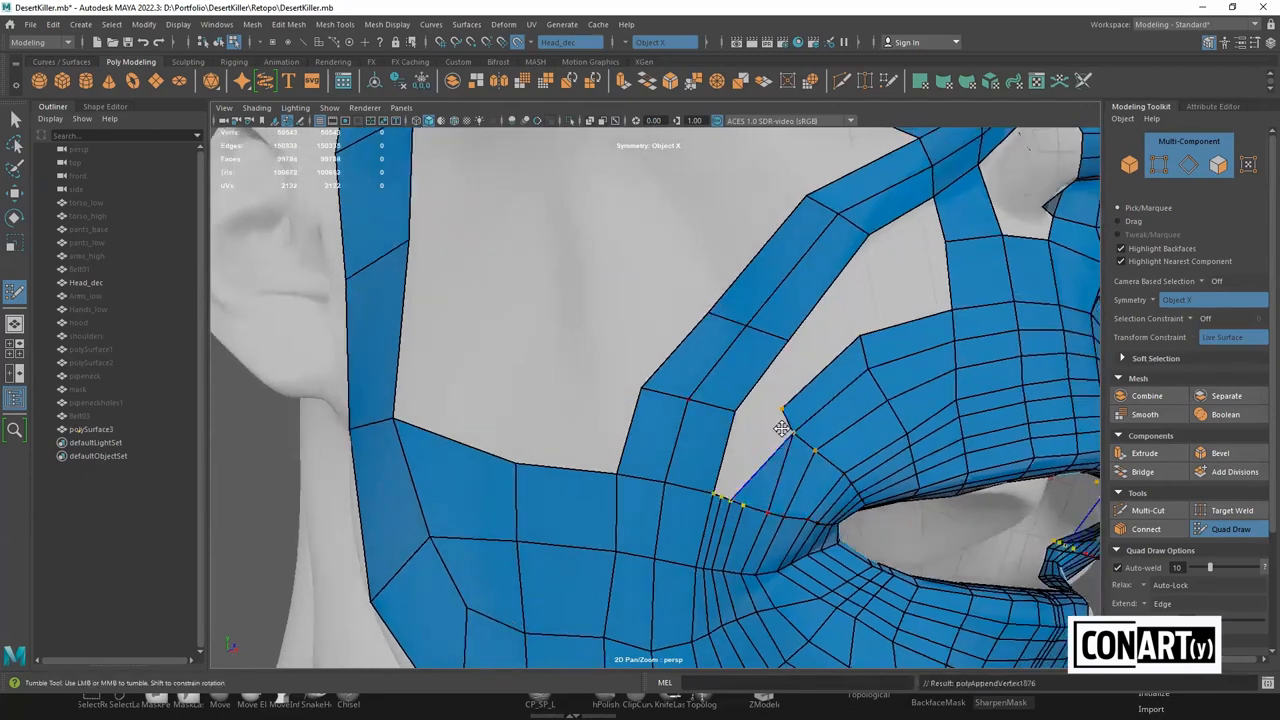
pyautogui.hotkey('ctrl', 'z')
pyautogui.keyDown('shift'); pyautogui.click(776, 458); pyautogui.keyUp('shift')
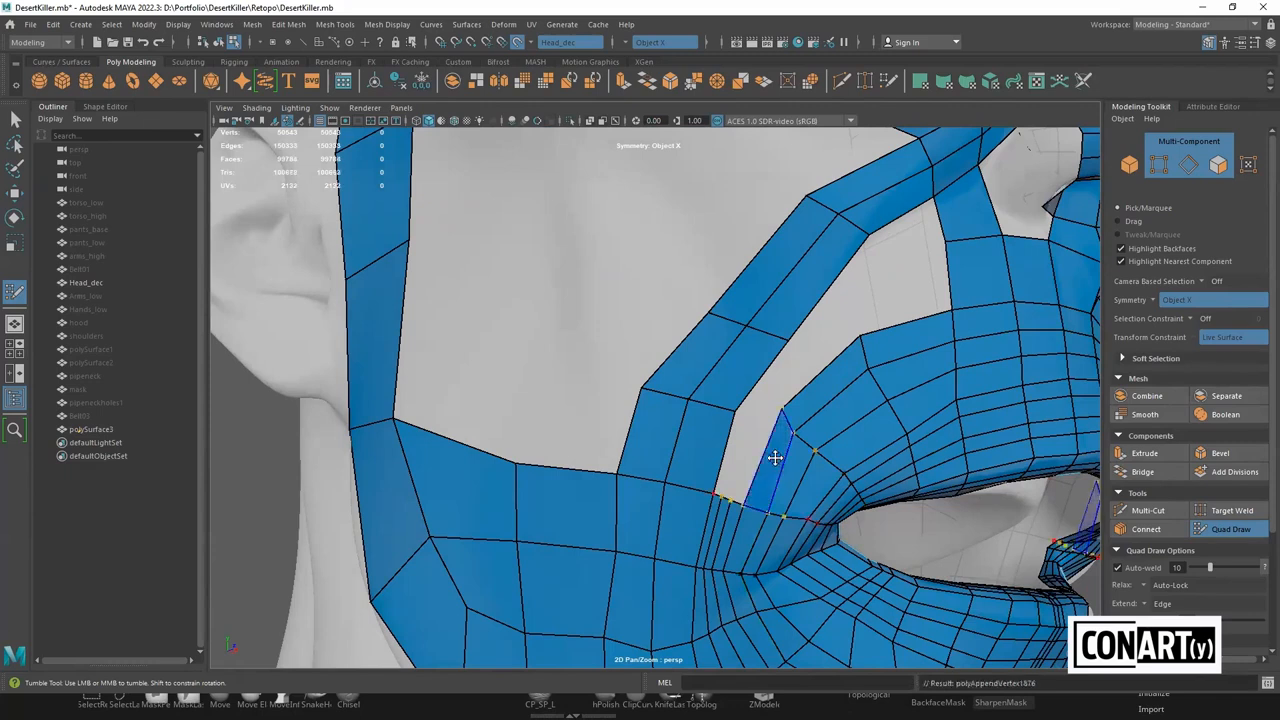
pyautogui.moveTo(783, 407); pyautogui.dragTo(776, 415)
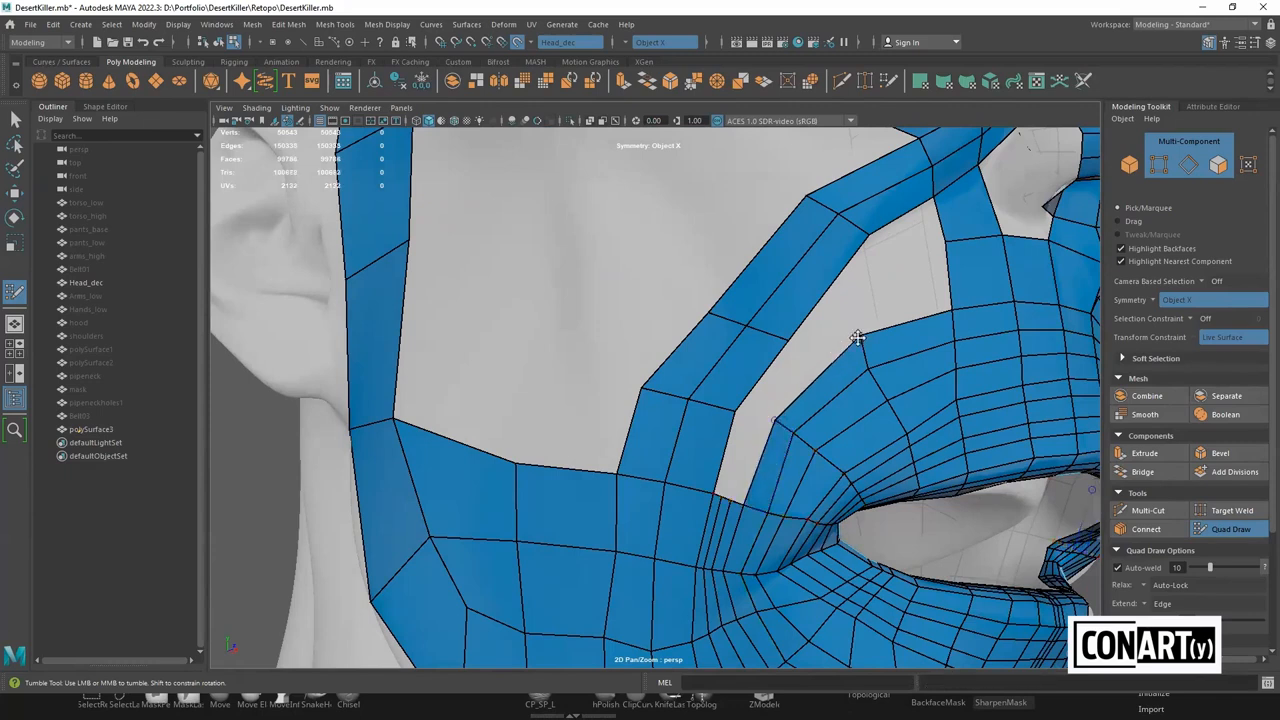
# Bridge the upper-lip patch to the smile-line strip with quads up to the nose and adjust the upper vertex
pyautogui.scroll(-2, 870, 372)
pyautogui.keyDown('alt'); pyautogui.moveTo(876, 375); pyautogui.dragTo(737, 391); pyautogui.keyUp('alt')
pyautogui.keyDown('shift'); pyautogui.click(729, 398); pyautogui.keyUp('shift')
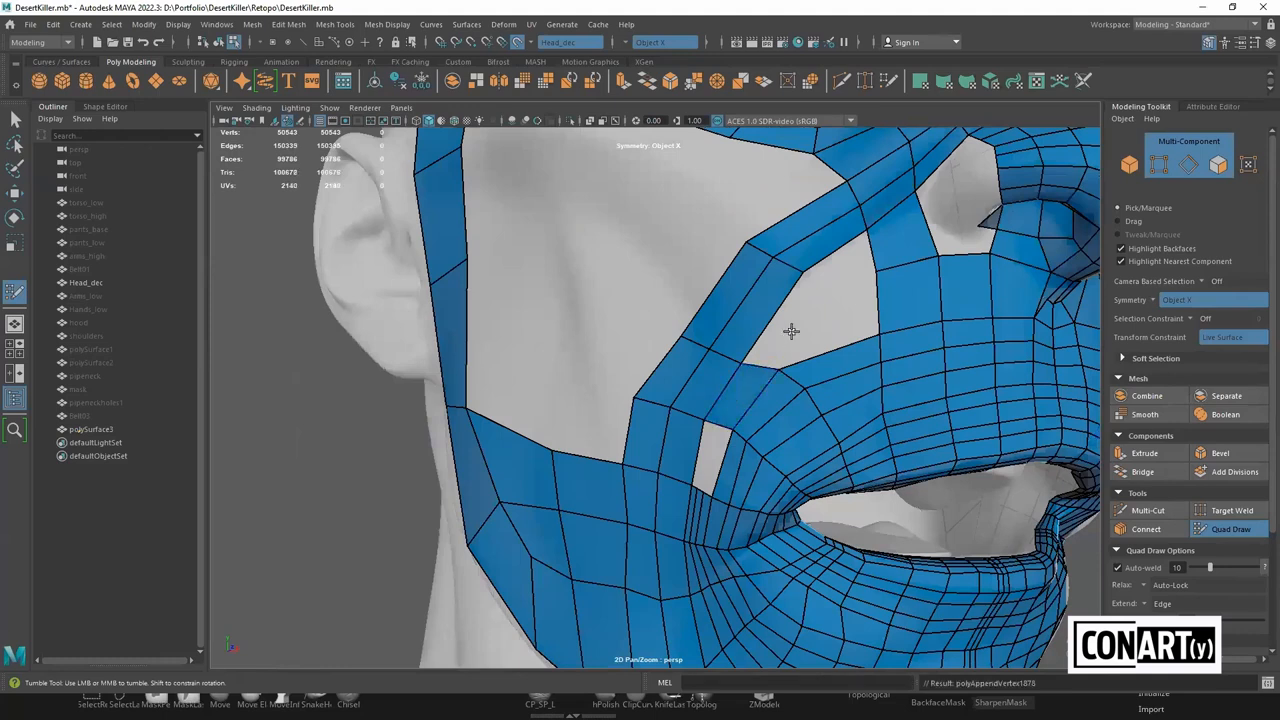
pyautogui.keyDown('shift'); pyautogui.click(792, 336); pyautogui.keyUp('shift')
pyautogui.keyDown('alt'); pyautogui.moveTo(806, 357); pyautogui.dragTo(709, 374, button='right'); pyautogui.keyUp('alt')
pyautogui.keyDown('alt'); pyautogui.moveTo(709, 374); pyautogui.dragTo(731, 377); pyautogui.keyUp('alt')
pyautogui.keyDown('alt'); pyautogui.moveTo(731, 377); pyautogui.dragTo(815, 319, button='right'); pyautogui.keyUp('alt')
pyautogui.keyDown('shift'); pyautogui.click(818, 329); pyautogui.keyUp('shift')
pyautogui.moveTo(831, 313); pyautogui.dragTo(846, 306)
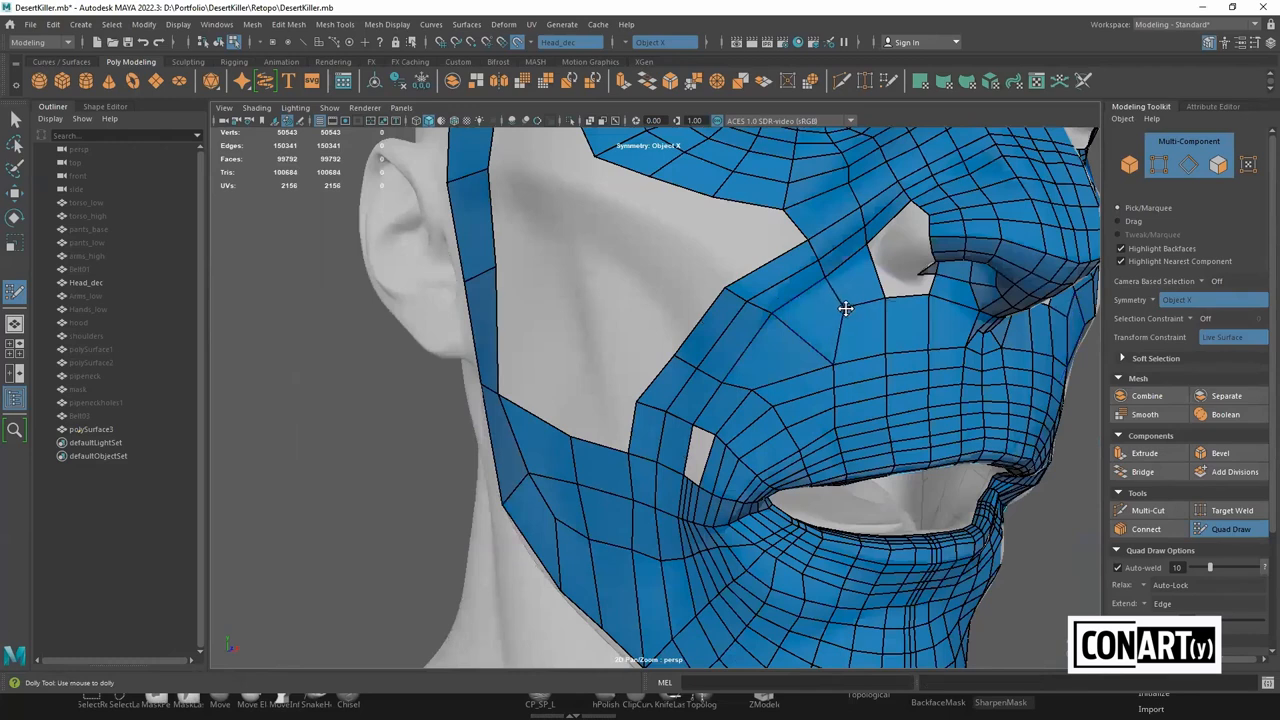
# Add quads along the lower outer edge of the eye patch and reposition their outer vertices on the cheekbone
pyautogui.scroll(-3, 856, 352)
pyautogui.keyDown('alt'); pyautogui.moveTo(853, 353); pyautogui.dragTo(770, 357); pyautogui.keyUp('alt')
pyautogui.moveTo(770, 357)
pyautogui.keyDown('alt'); pyautogui.mouseDown(button='right')
pyautogui.moveTo(828, 363)
pyautogui.moveTo(775, 375)
pyautogui.mouseUp(button='right'); pyautogui.keyUp('alt')
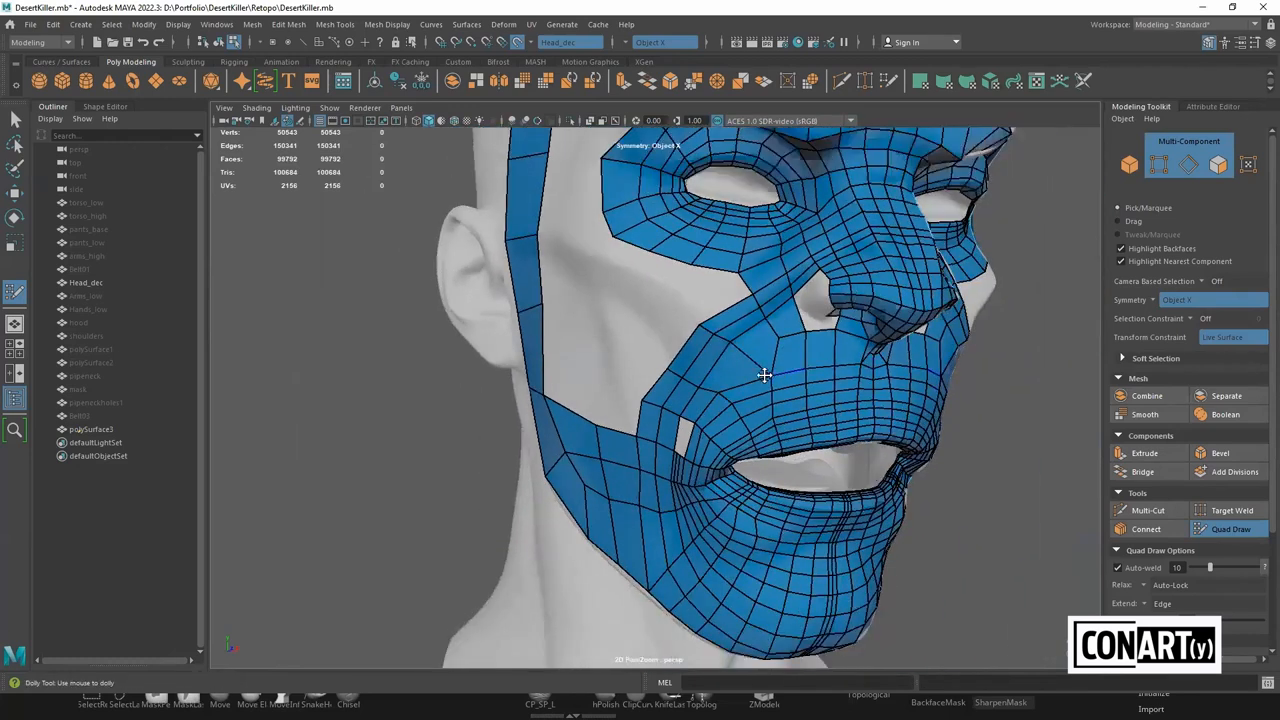
pyautogui.keyDown('alt'); pyautogui.moveTo(648, 334); pyautogui.dragTo(765, 300); pyautogui.keyUp('alt')
pyautogui.keyDown('alt'); pyautogui.moveTo(657, 246); pyautogui.dragTo(667, 327, button='middle'); pyautogui.keyUp('alt')
pyautogui.scroll(2, 666, 327)
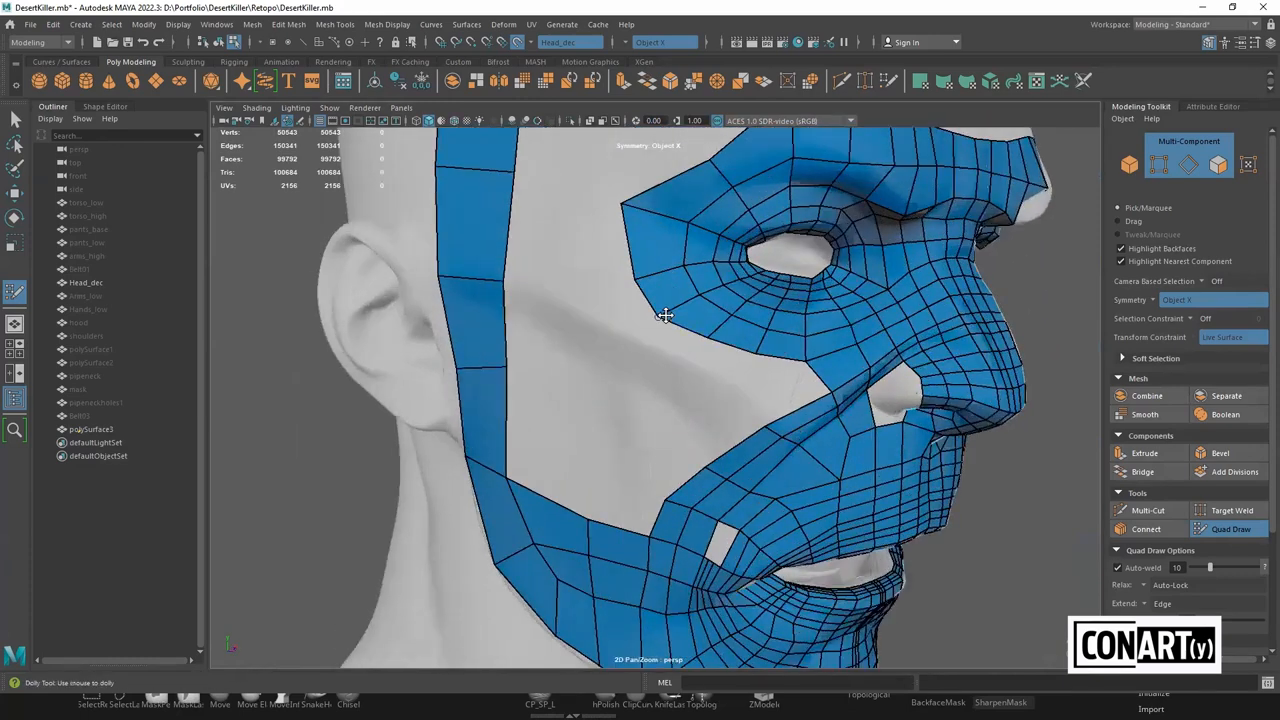
pyautogui.keyDown('alt'); pyautogui.moveTo(657, 314); pyautogui.dragTo(653, 292); pyautogui.keyUp('alt')
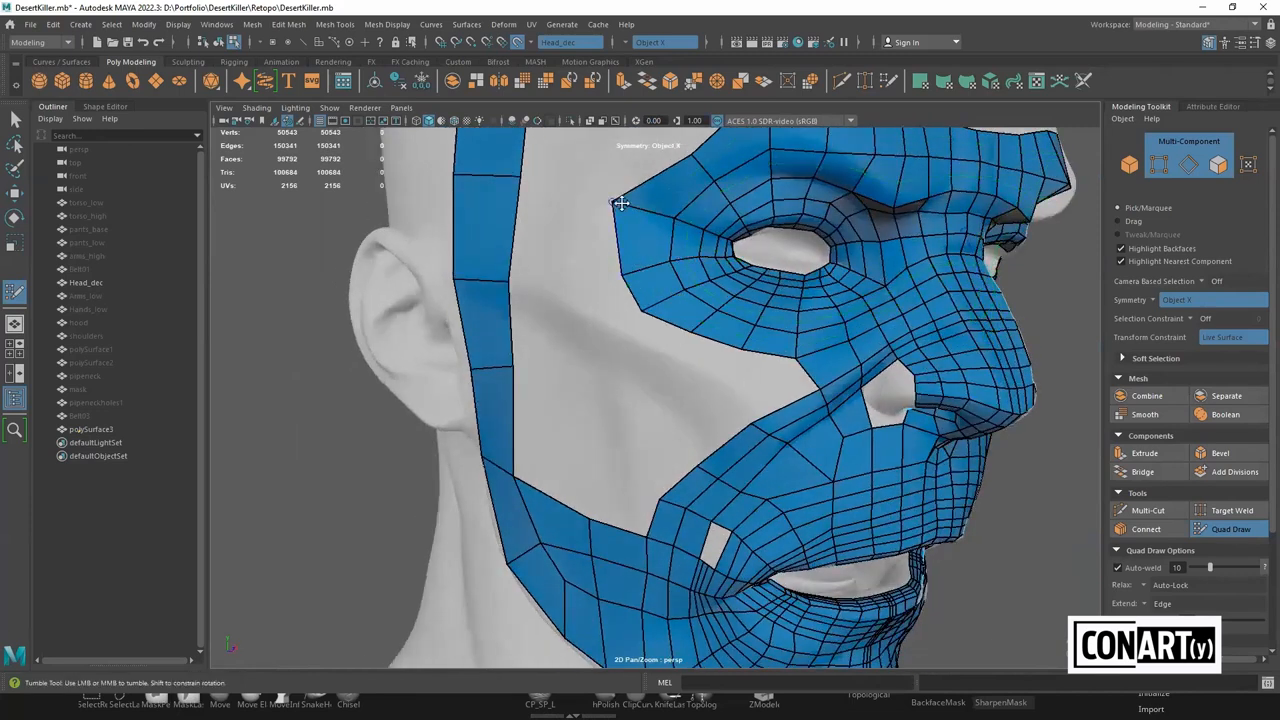
pyautogui.keyDown('alt'); pyautogui.moveTo(651, 309); pyautogui.dragTo(638, 328); pyautogui.keyUp('alt')
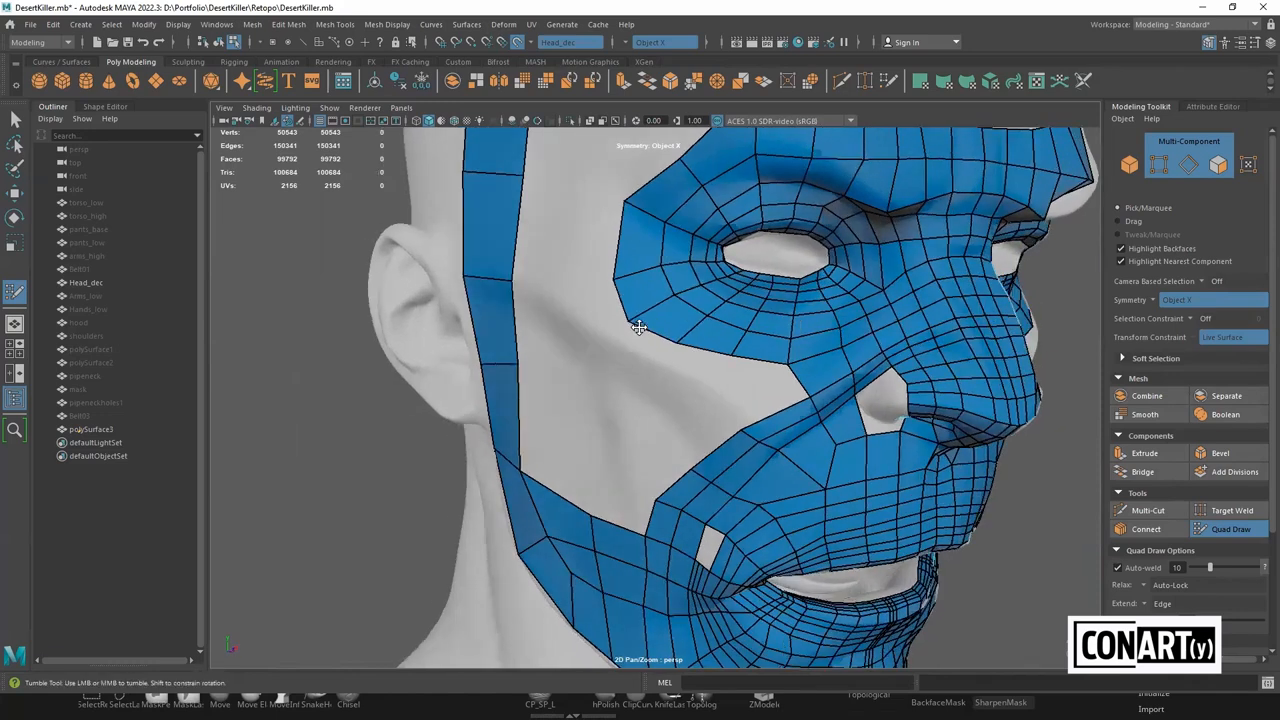
pyautogui.keyDown('shift'); pyautogui.click(652, 345); pyautogui.keyUp('shift')
pyautogui.keyDown('shift'); pyautogui.click(698, 366); pyautogui.keyUp('shift')
pyautogui.moveTo(669, 366); pyautogui.dragTo(717, 384)
pyautogui.moveTo(618, 337); pyautogui.dragTo(614, 334)
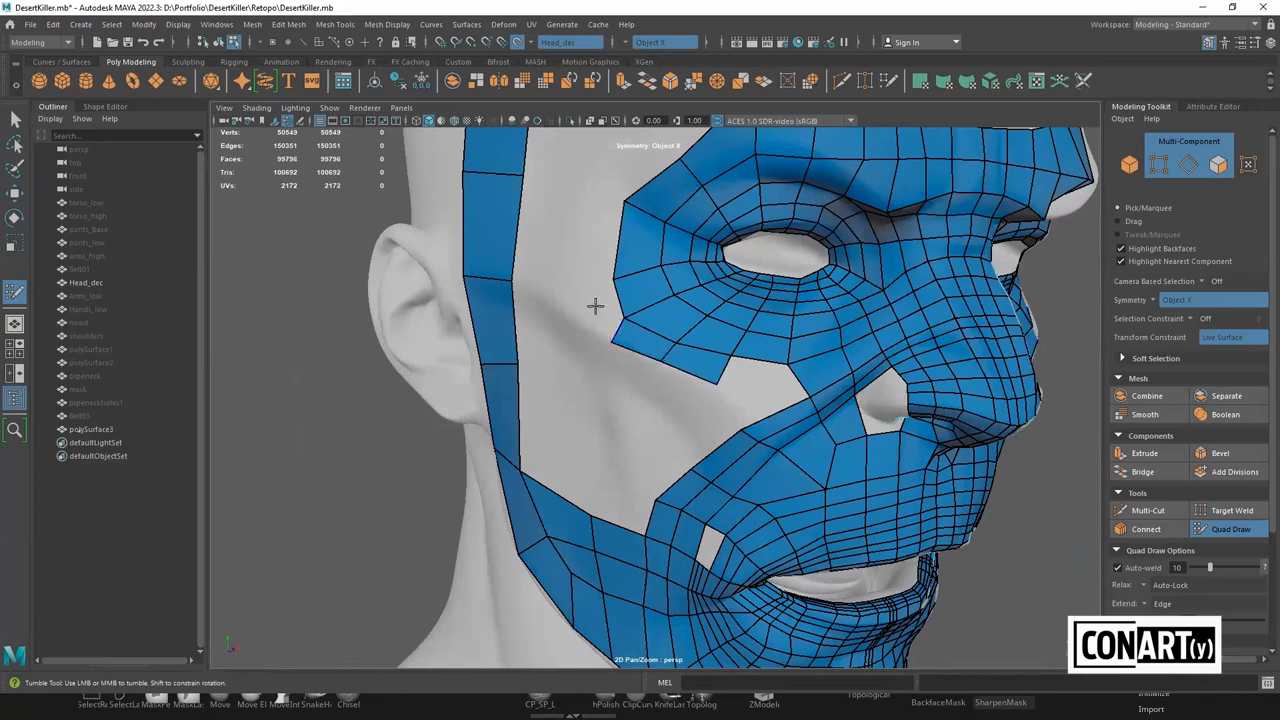
# Fill a face at the eye patch's outer corner and undo the trial face placed toward the temple
pyautogui.keyDown('shift'); pyautogui.click(594, 306); pyautogui.keyUp('shift')
pyautogui.keyDown('alt'); pyautogui.moveTo(594, 306); pyautogui.dragTo(634, 296, button='middle'); pyautogui.keyUp('alt')
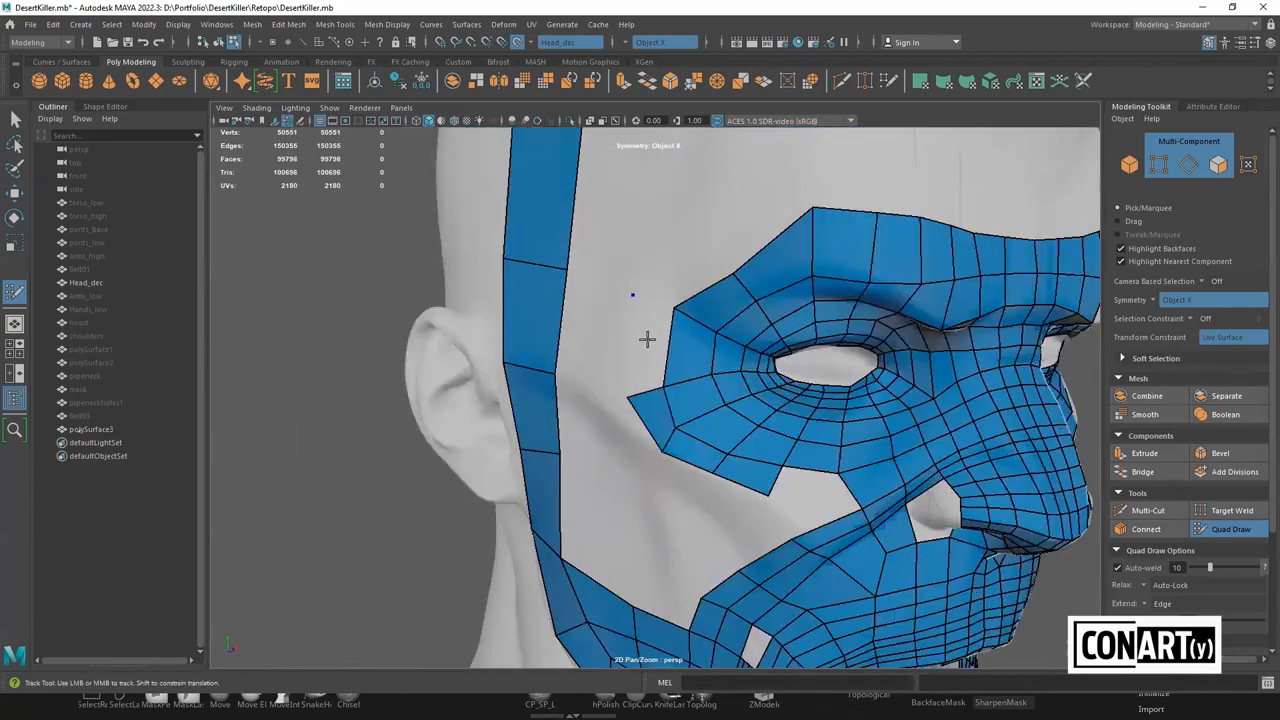
pyautogui.keyDown('shift'); pyautogui.click(648, 340); pyautogui.keyUp('shift')
pyautogui.click(688, 217)
pyautogui.keyDown('shift'); pyautogui.click(678, 270); pyautogui.keyUp('shift')
pyautogui.hotkey('ctrl', 'z')
pyautogui.hotkey('ctrl', 'z')
pyautogui.keyDown('alt'); pyautogui.moveTo(610, 422); pyautogui.dragTo(649, 397); pyautogui.keyUp('alt')
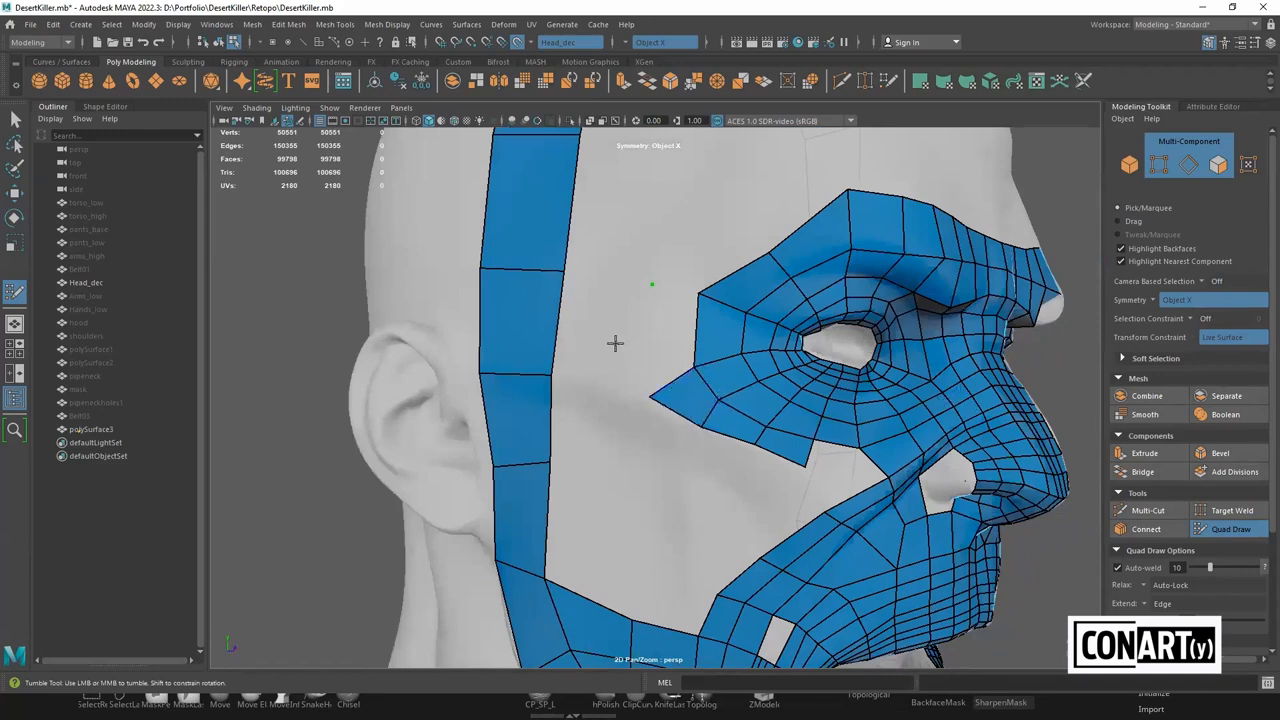
# Extend the outer eye patch toward the temple with two quads, reposition their vertices and save the scene
pyautogui.keyDown('shift'); pyautogui.click(648, 366); pyautogui.keyUp('shift')
pyautogui.keyDown('shift'); pyautogui.click(654, 322); pyautogui.keyUp('shift')
pyautogui.moveTo(653, 287); pyautogui.dragTo(635, 281)
pyautogui.moveTo(655, 360); pyautogui.dragTo(692, 353)
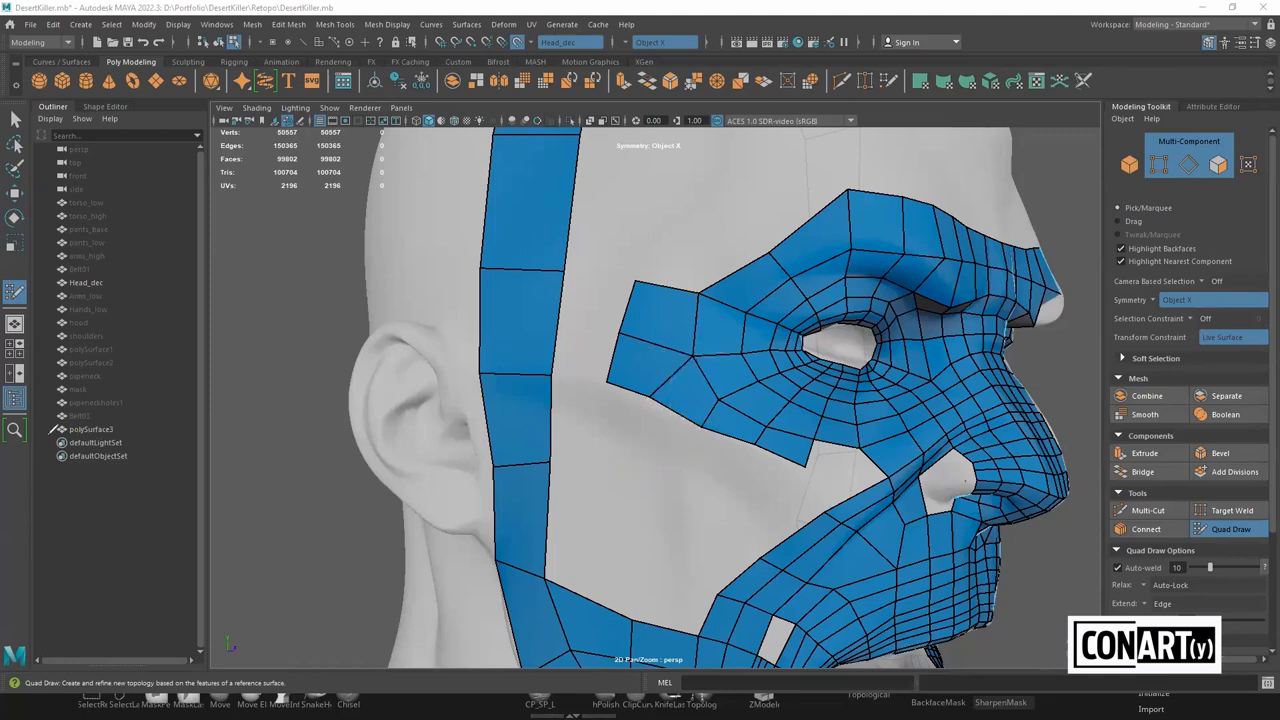
pyautogui.hotkey('ctrl', 's')
# Add a quad to the eye patch's lower edge, continuing the cheekbone row toward the nose
pyautogui.keyDown('alt'); pyautogui.moveTo(779, 462); pyautogui.dragTo(708, 430); pyautogui.keyUp('alt')
pyautogui.keyDown('alt'); pyautogui.moveTo(845, 458); pyautogui.dragTo(792, 482); pyautogui.keyUp('alt')
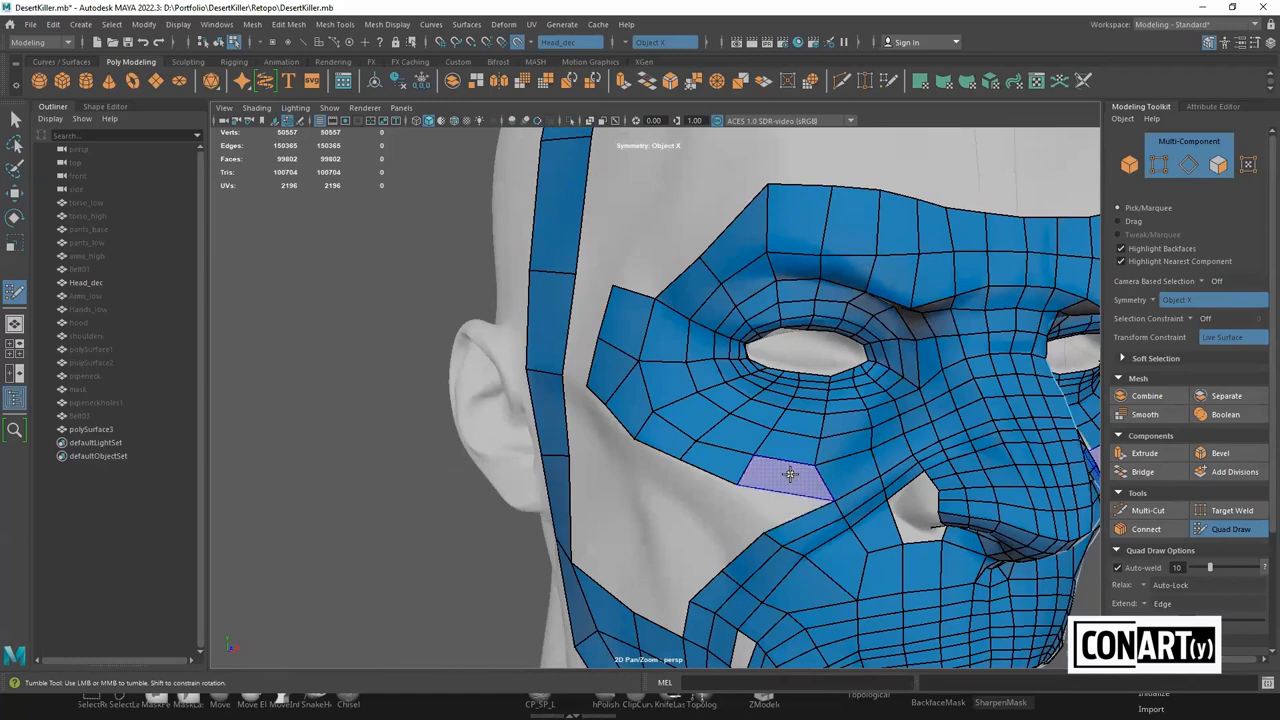
pyautogui.keyDown('shift'); pyautogui.click(789, 478); pyautogui.keyUp('shift')
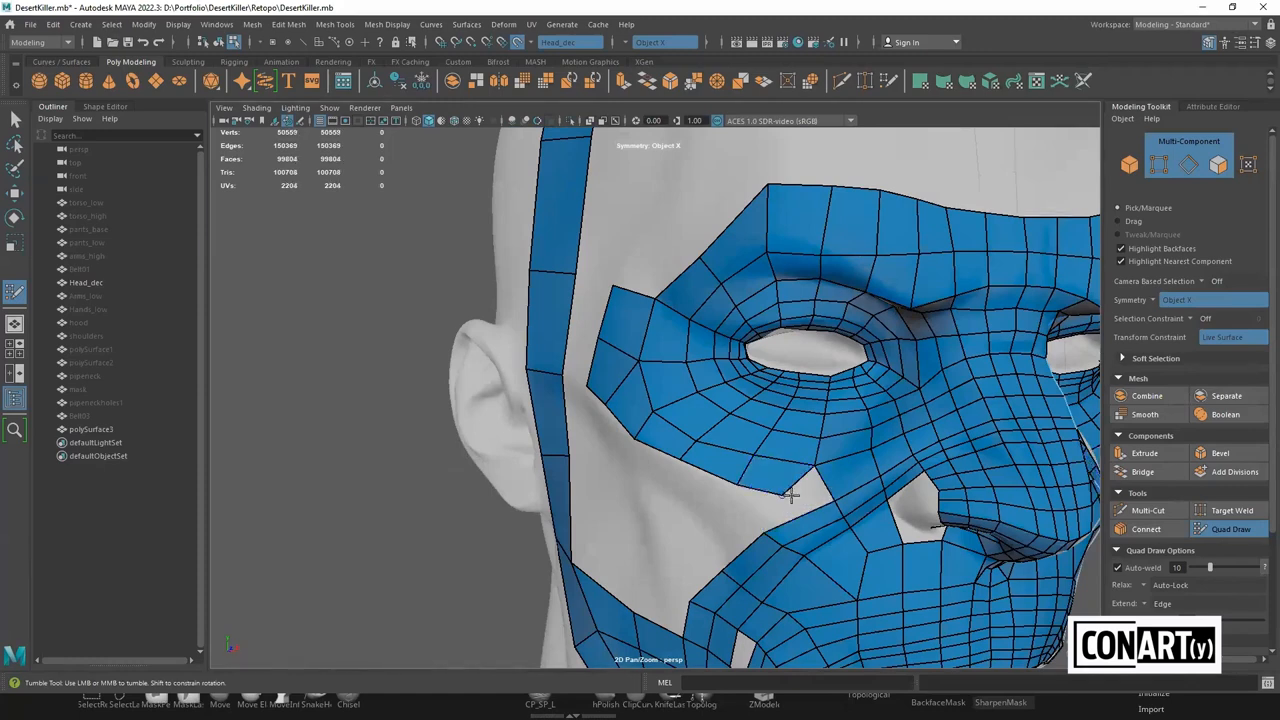
# Delete a face on the upper cheek beside the nostril opening and insert an edge loop through the adjoining cheek strip
pyautogui.keyDown('alt'); pyautogui.moveTo(805, 523); pyautogui.dragTo(830, 592); pyautogui.keyUp('alt')
pyautogui.keyDown('ctrl'); pyautogui.keyDown('shift'); pyautogui.click(829, 590); pyautogui.keyUp('shift'); pyautogui.keyUp('ctrl')
pyautogui.keyDown('ctrl'); pyautogui.click(817, 557); pyautogui.keyUp('ctrl')
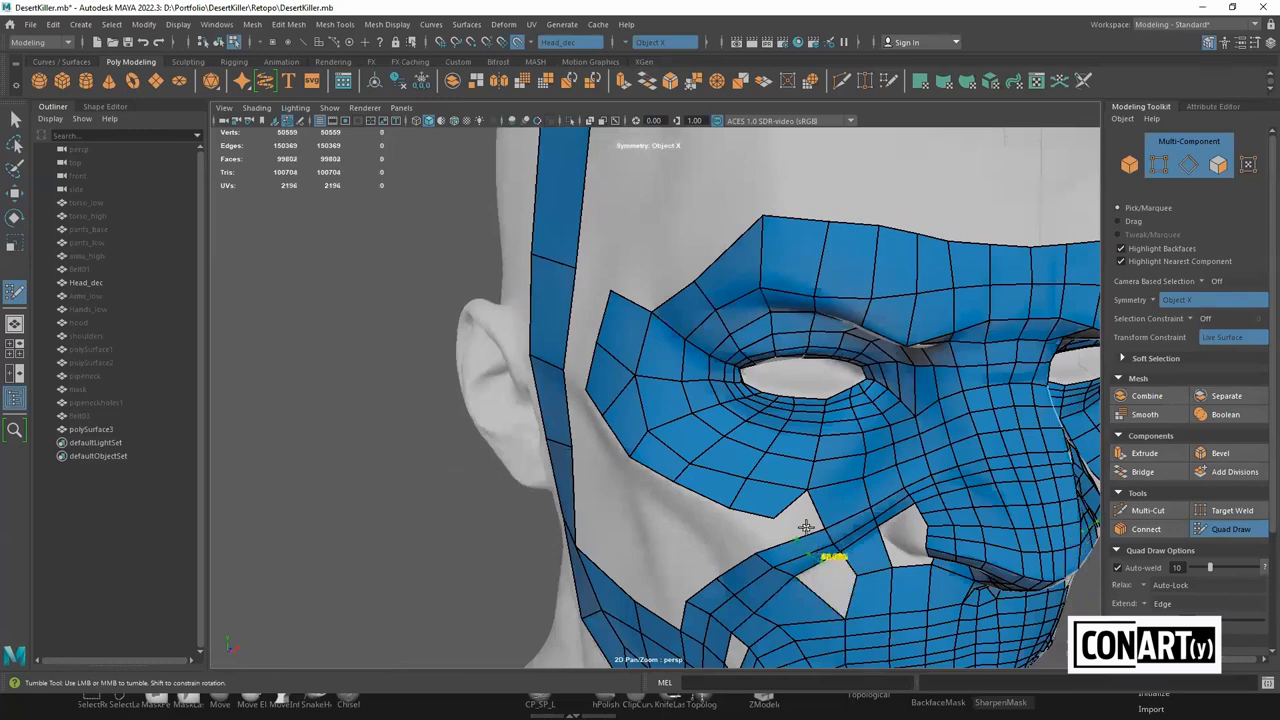
# Fill the gap between the eye patch's lower edge and the cheek strip with quads
pyautogui.keyDown('shift'); pyautogui.click(801, 525); pyautogui.keyUp('shift')
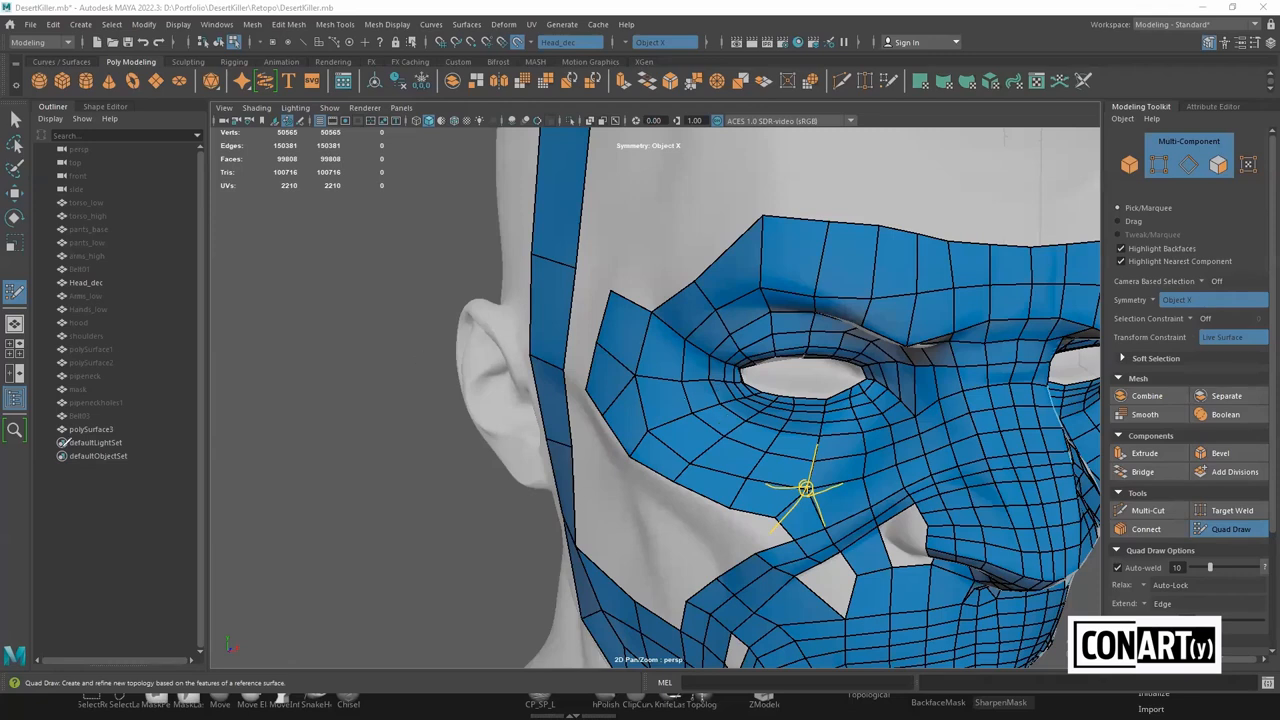
pyautogui.click(751, 437)
pyautogui.press('alt')
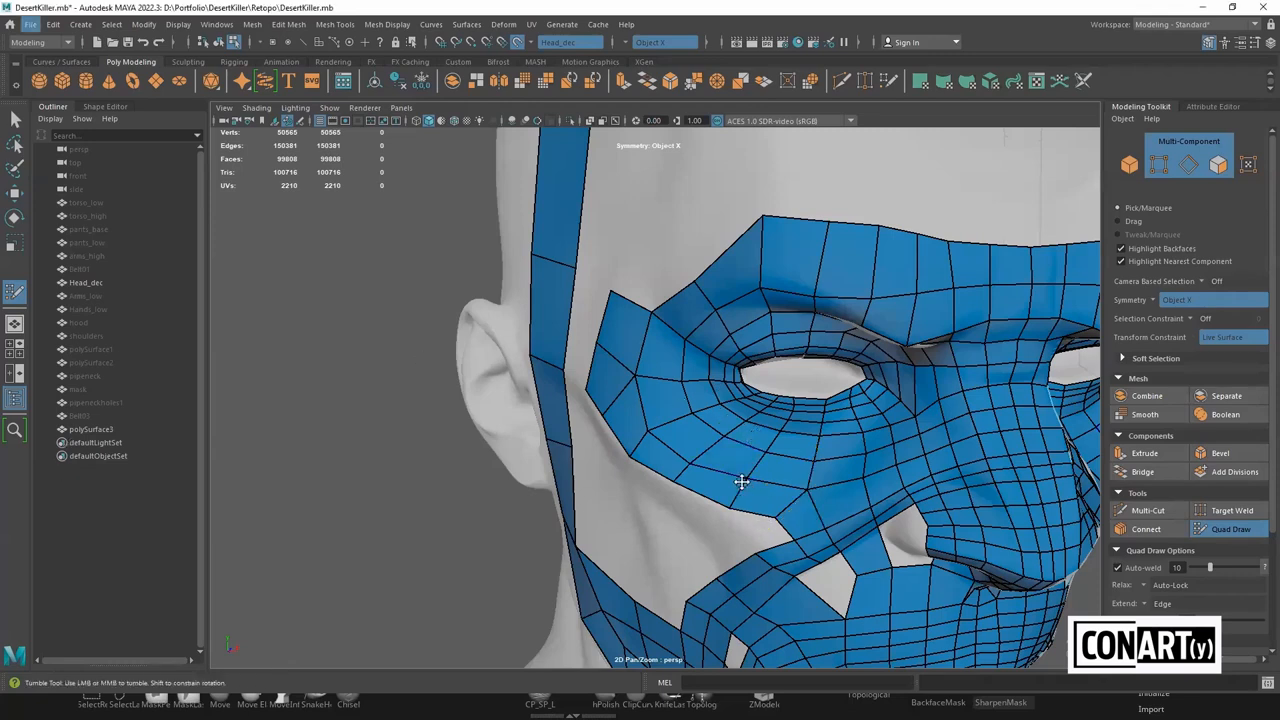
pyautogui.keyDown('shift'); pyautogui.click(760, 526); pyautogui.keyUp('shift')
pyautogui.moveTo(766, 517)
pyautogui.keyDown('alt'); pyautogui.mouseDown()
pyautogui.moveTo(804, 483)
pyautogui.moveTo(886, 459)
pyautogui.mouseUp(); pyautogui.keyUp('alt')
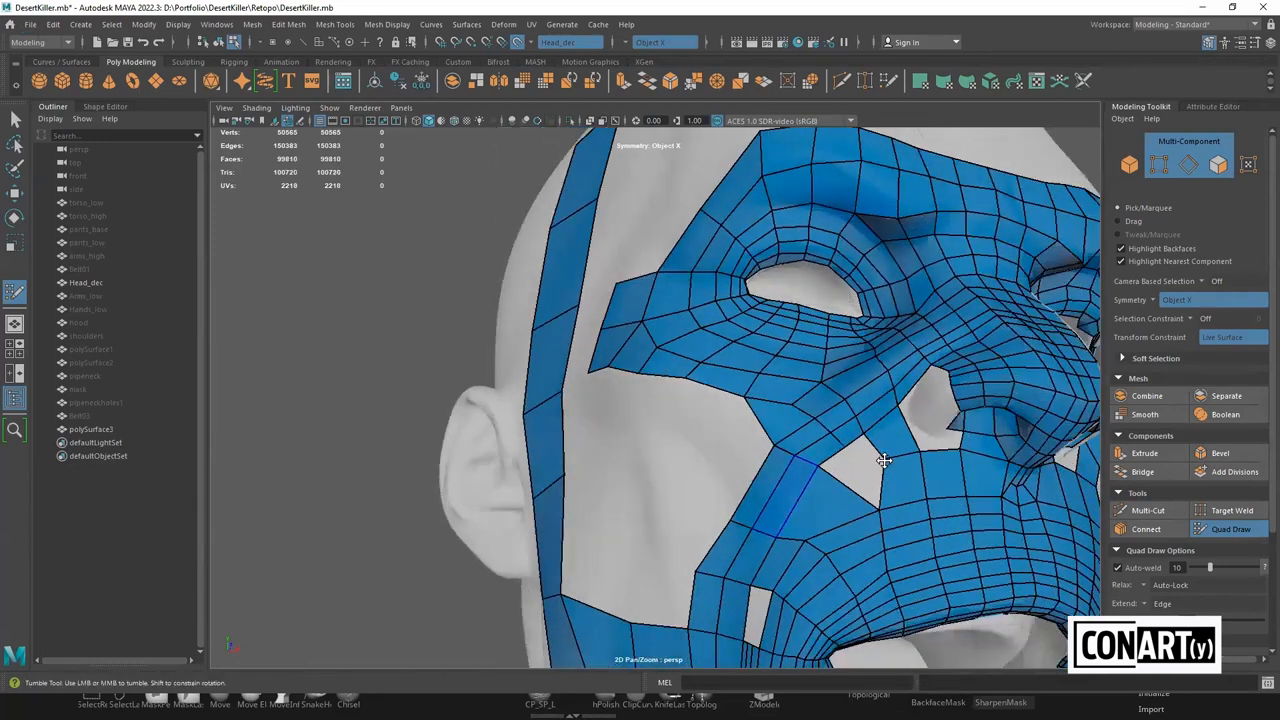
# Delete another face beside the cheek hole and insert edge loops through the surrounding cheek strip
pyautogui.keyDown('ctrl'); pyautogui.keyDown('shift'); pyautogui.click(826, 502); pyautogui.keyUp('shift'); pyautogui.keyUp('ctrl')
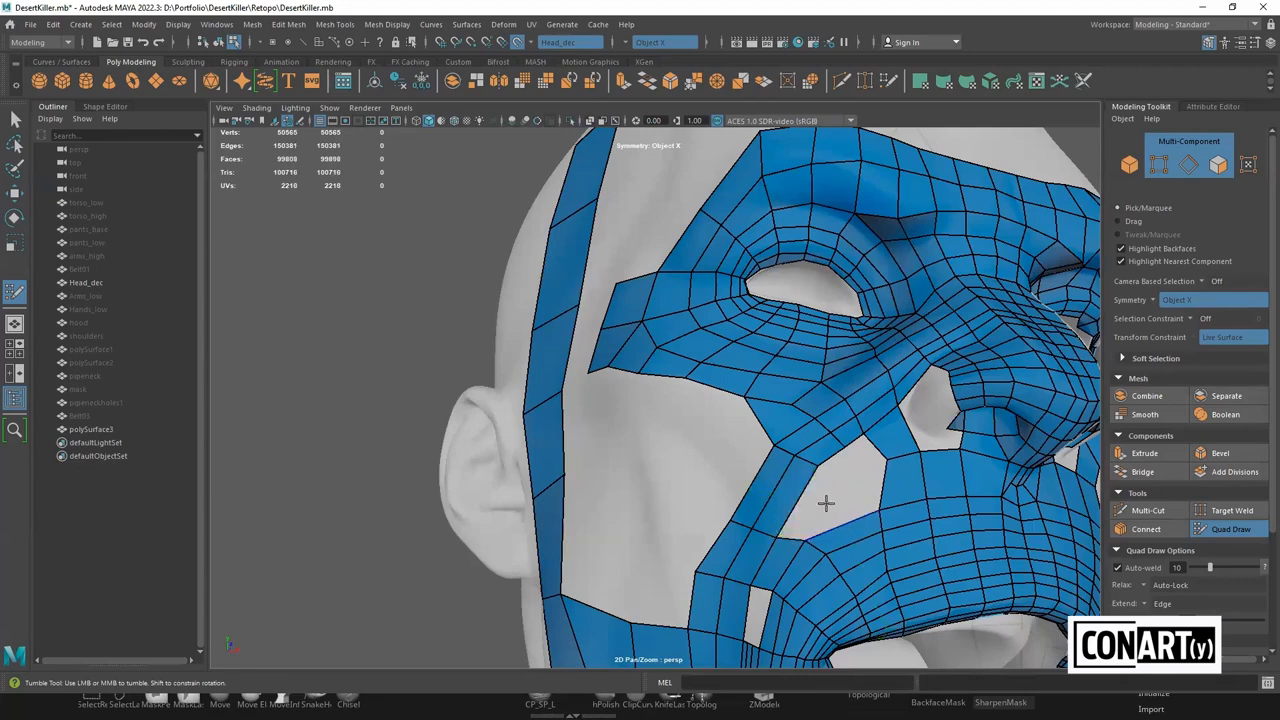
pyautogui.keyDown('shift'); pyautogui.click(810, 495); pyautogui.keyUp('shift')
pyautogui.keyDown('alt'); pyautogui.moveTo(823, 491); pyautogui.dragTo(837, 543); pyautogui.keyUp('alt')
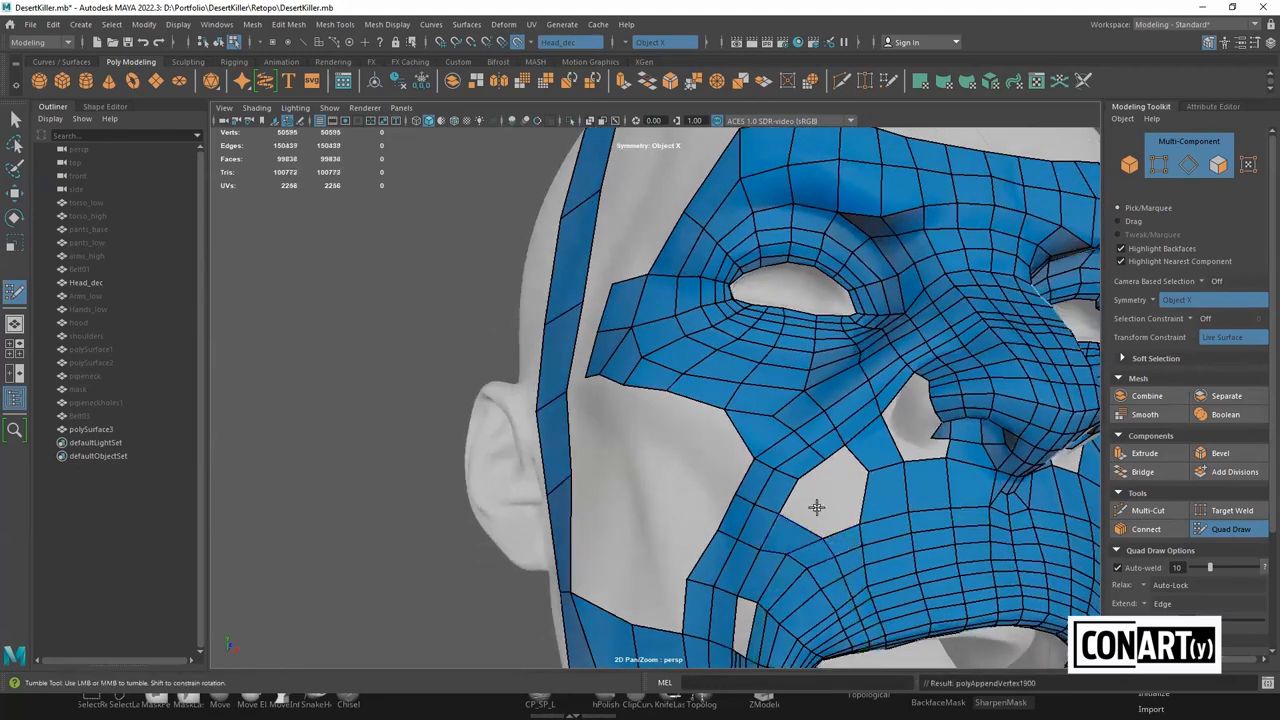
pyautogui.keyDown('shift'); pyautogui.click(815, 510); pyautogui.keyUp('shift')
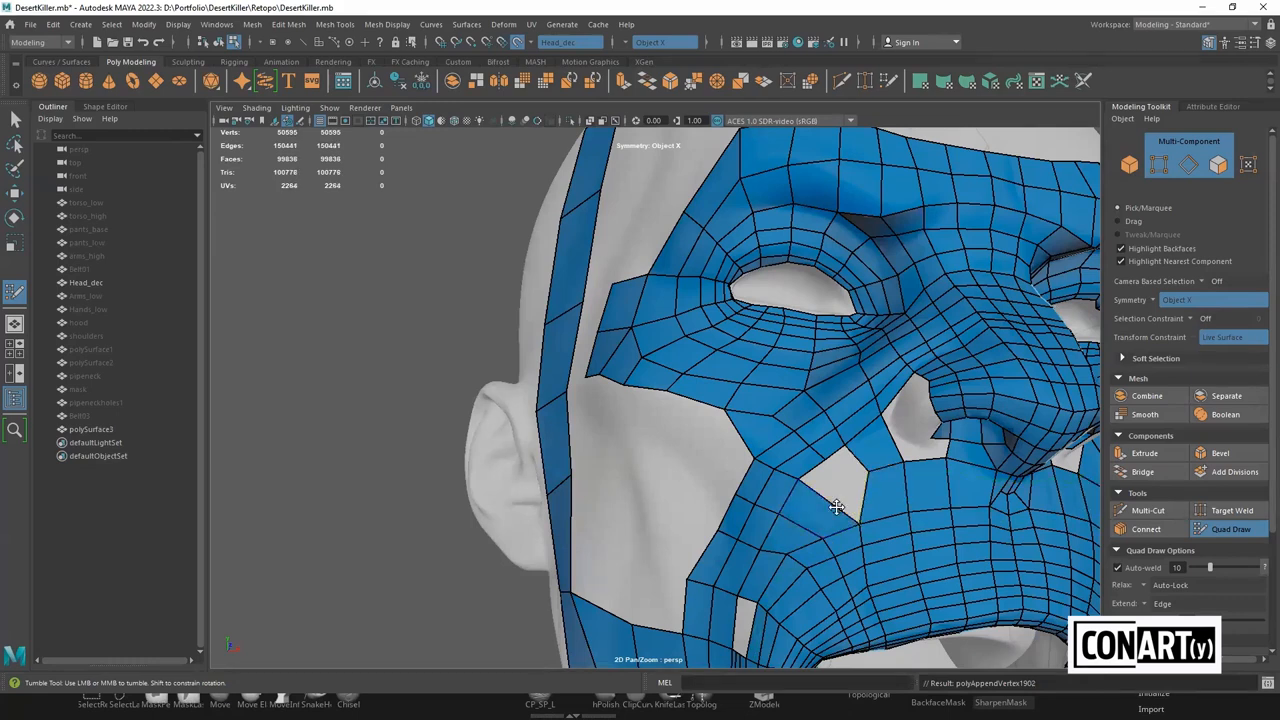
pyautogui.hotkey('ctrl', 'z')
pyautogui.keyDown('ctrl'); pyautogui.click(805, 523); pyautogui.keyUp('ctrl')
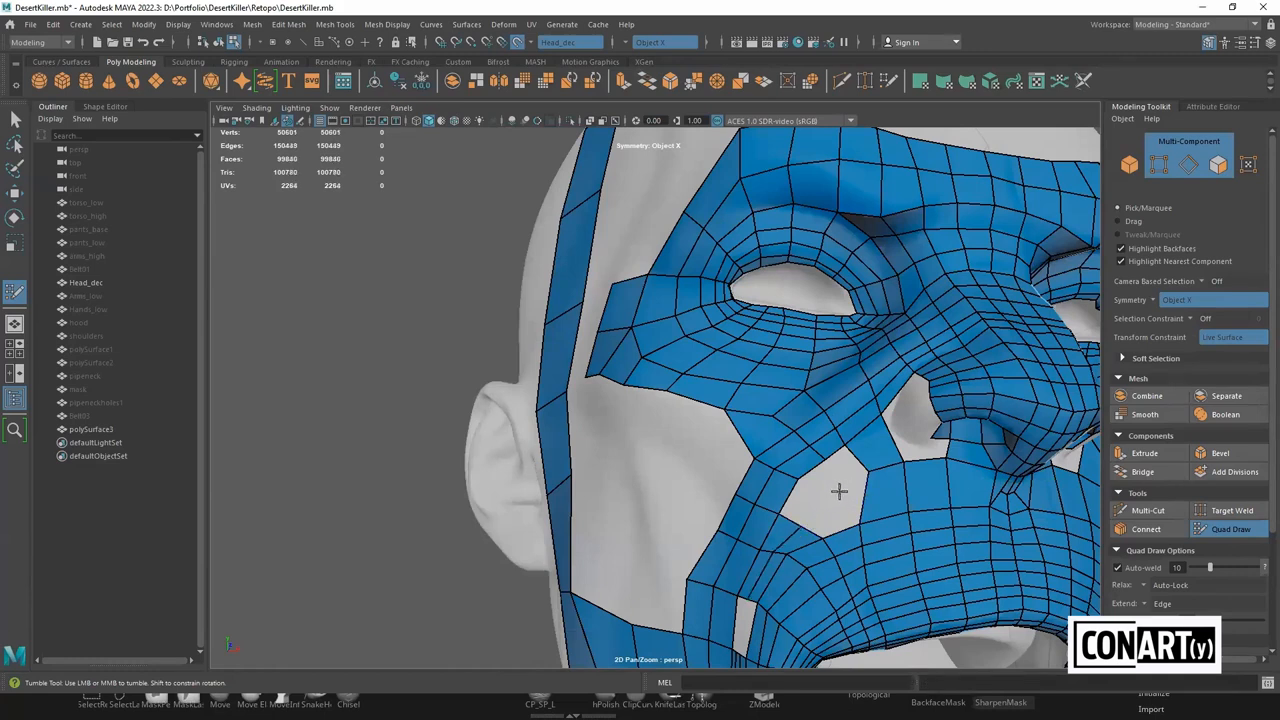
# Fill most of the cheek hole with new quads and reposition their inner vertices to even the flow
pyautogui.keyDown('shift'); pyautogui.click(834, 483); pyautogui.keyUp('shift')
pyautogui.click(820, 503)
pyautogui.keyDown('shift'); pyautogui.click(820, 485); pyautogui.keyUp('shift')
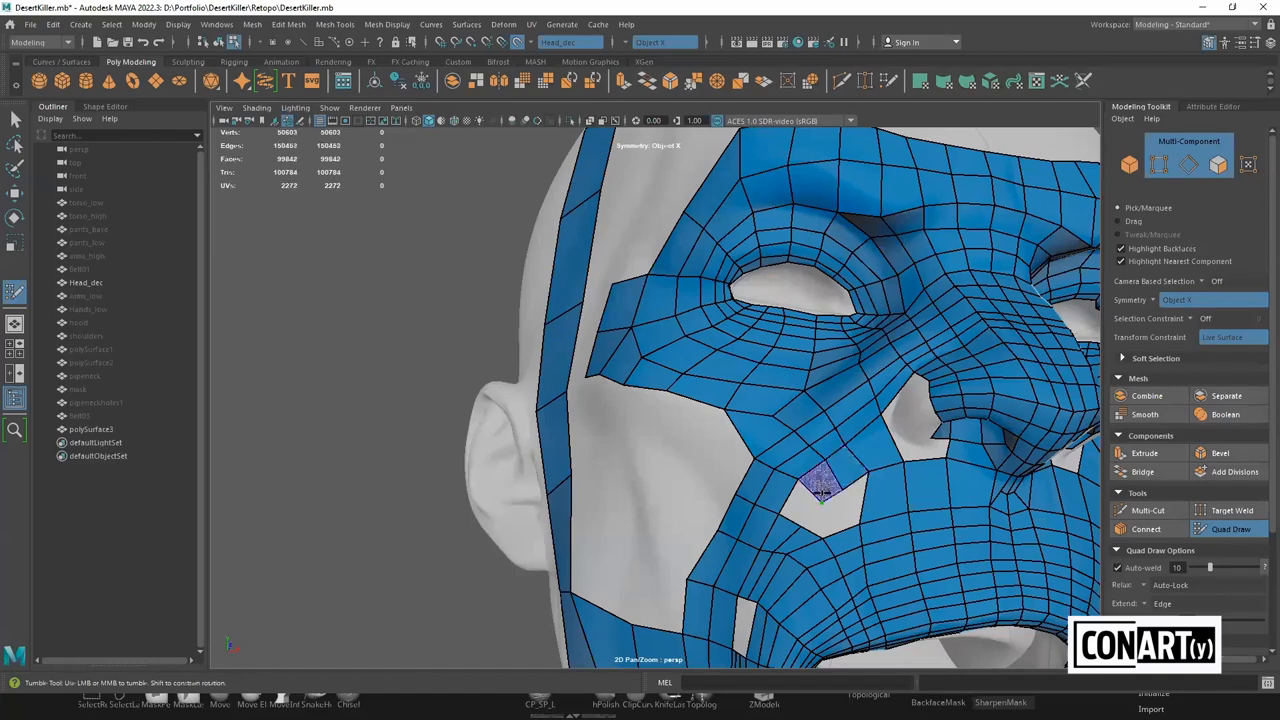
pyautogui.moveTo(821, 503); pyautogui.dragTo(800, 518)
pyautogui.keyDown('shift'); pyautogui.click(824, 515); pyautogui.keyUp('shift')
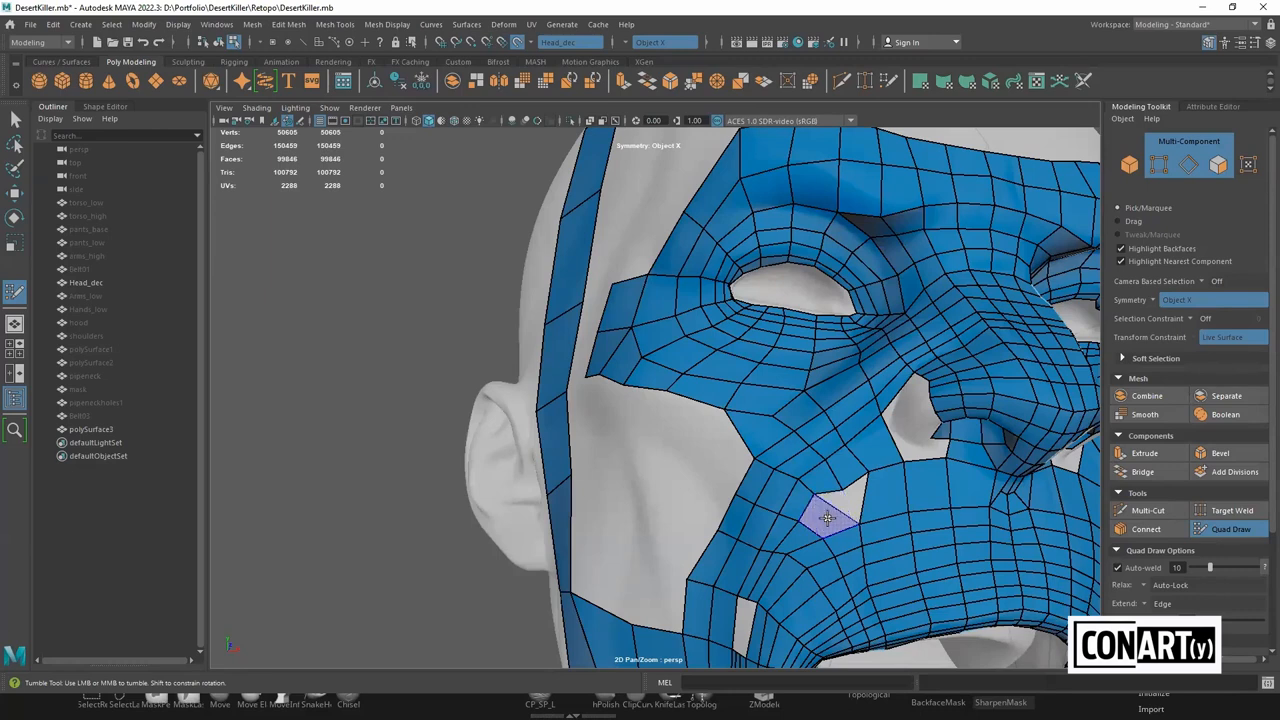
pyautogui.keyDown('shift'); pyautogui.click(826, 515); pyautogui.keyUp('shift')
pyautogui.moveTo(842, 487); pyautogui.dragTo(843, 475)
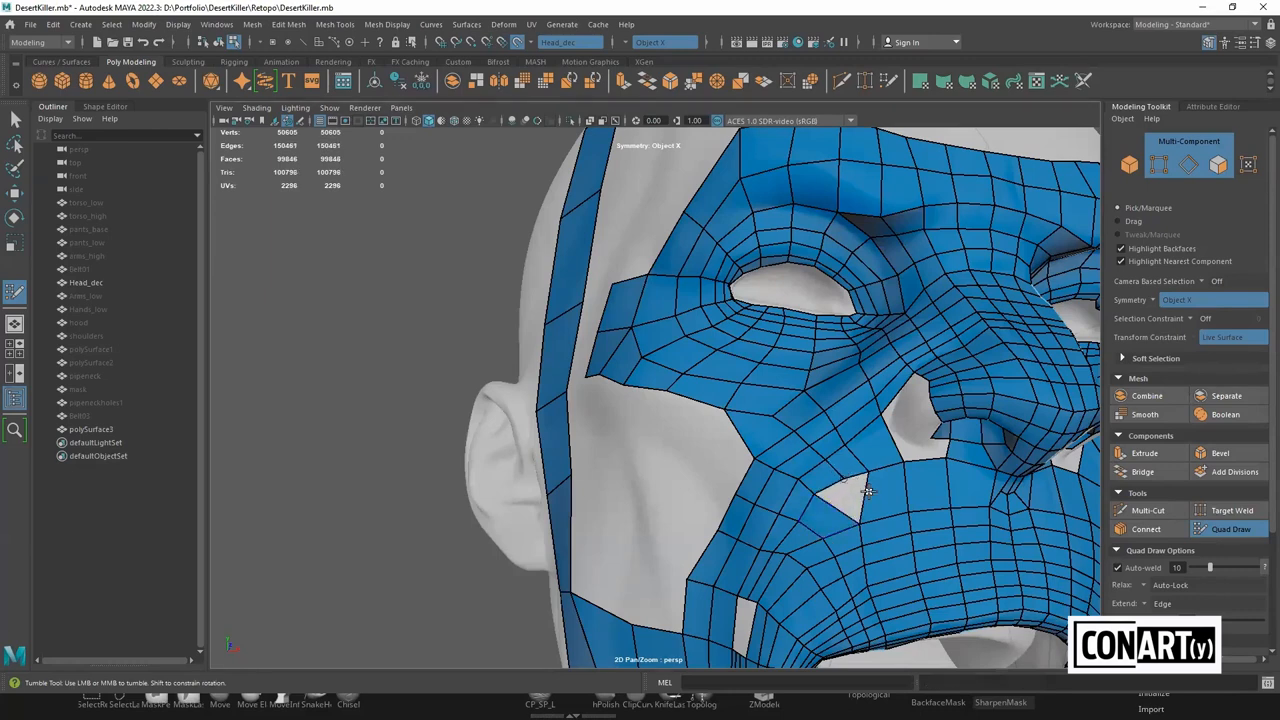
# Insert an edge loop beside the remaining cheek gap, then fill the gap and weld its open corner vertex
pyautogui.keyDown('ctrl'); pyautogui.click(869, 490); pyautogui.keyUp('ctrl')
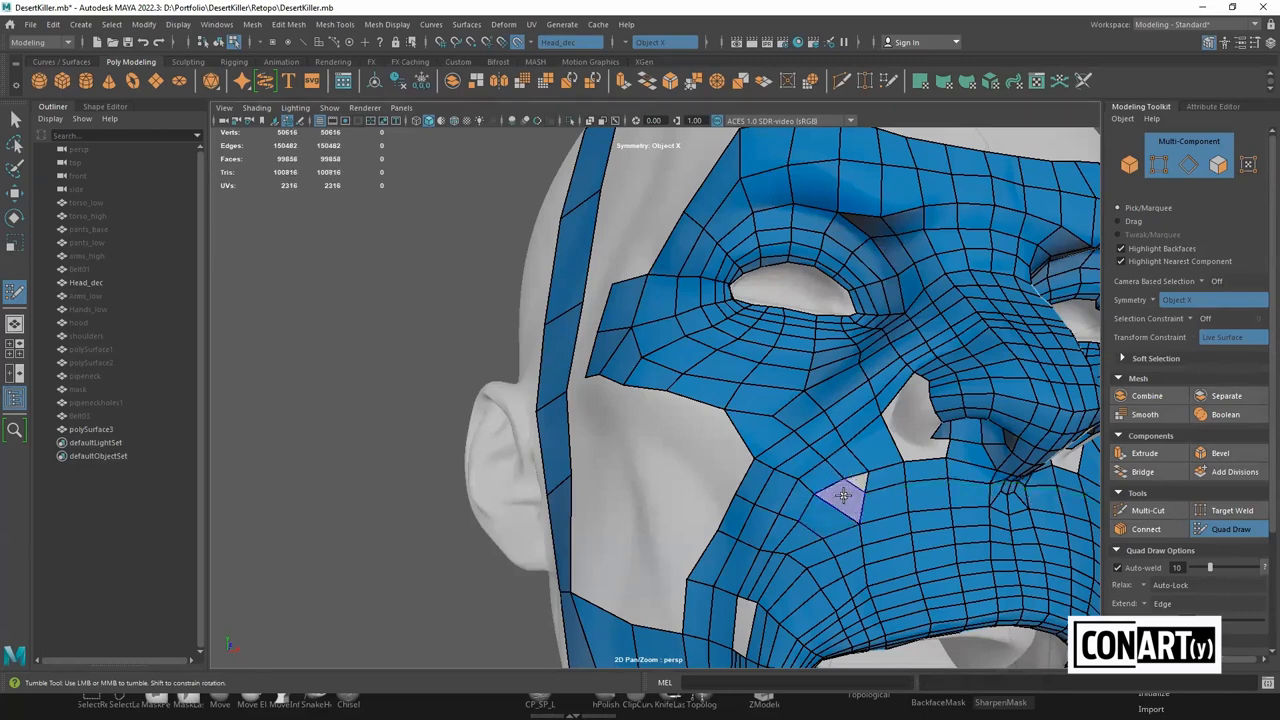
pyautogui.keyDown('shift'); pyautogui.click(850, 494); pyautogui.keyUp('shift')
pyautogui.moveTo(868, 473); pyautogui.dragTo(865, 490)
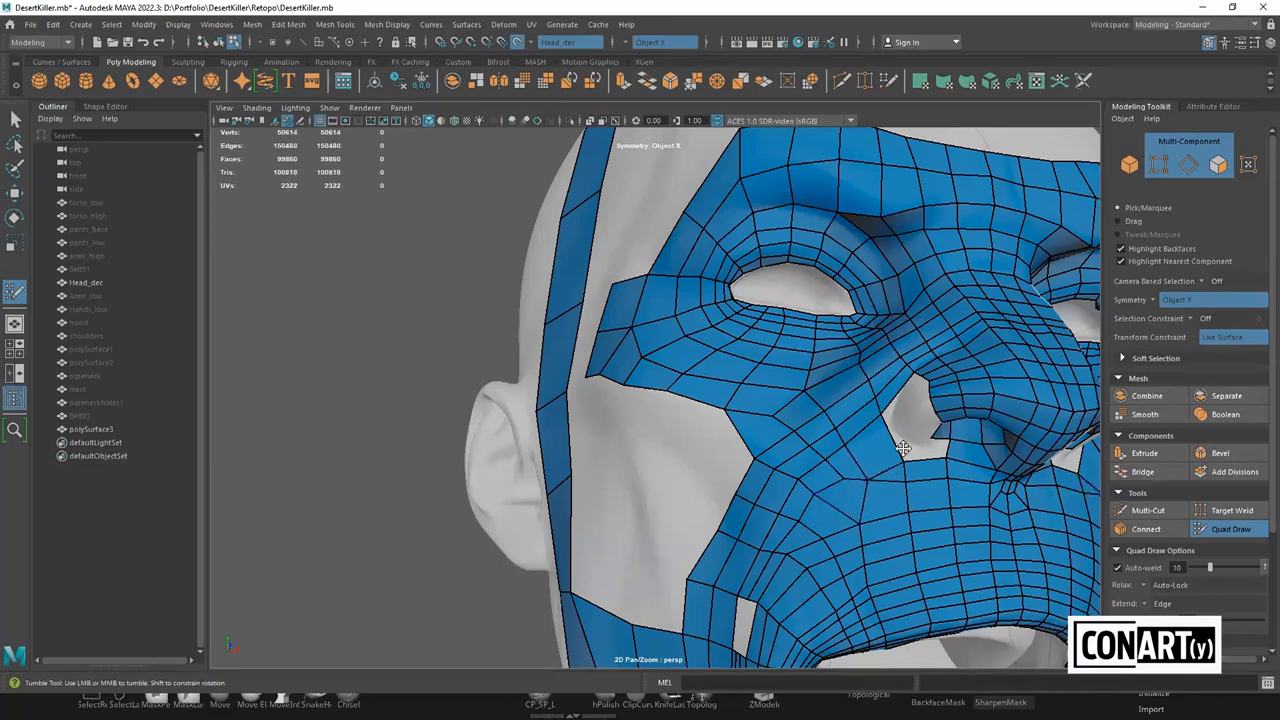
# Delete faces on the cheek beside the nostril and refill the strip along the nose with quads
pyautogui.hotkey('ctrl', 'z')
pyautogui.keyDown('ctrl'); pyautogui.keyDown('shift'); pyautogui.click(897, 482); pyautogui.keyUp('shift'); pyautogui.keyUp('ctrl')
pyautogui.keyDown('alt'); pyautogui.moveTo(846, 457); pyautogui.dragTo(832, 383); pyautogui.keyUp('alt')
pyautogui.keyDown('ctrl'); pyautogui.keyDown('shift'); pyautogui.click(846, 447); pyautogui.keyUp('shift'); pyautogui.keyUp('ctrl')
pyautogui.keyDown('ctrl'); pyautogui.keyDown('shift'); pyautogui.click(806, 410); pyautogui.keyUp('shift'); pyautogui.keyUp('ctrl')
pyautogui.keyDown('shift'); pyautogui.click(832, 384); pyautogui.keyUp('shift')
pyautogui.keyDown('shift'); pyautogui.click(861, 356); pyautogui.keyUp('shift')
pyautogui.keyDown('alt'); pyautogui.moveTo(894, 350); pyautogui.dragTo(769, 551); pyautogui.keyUp('alt')
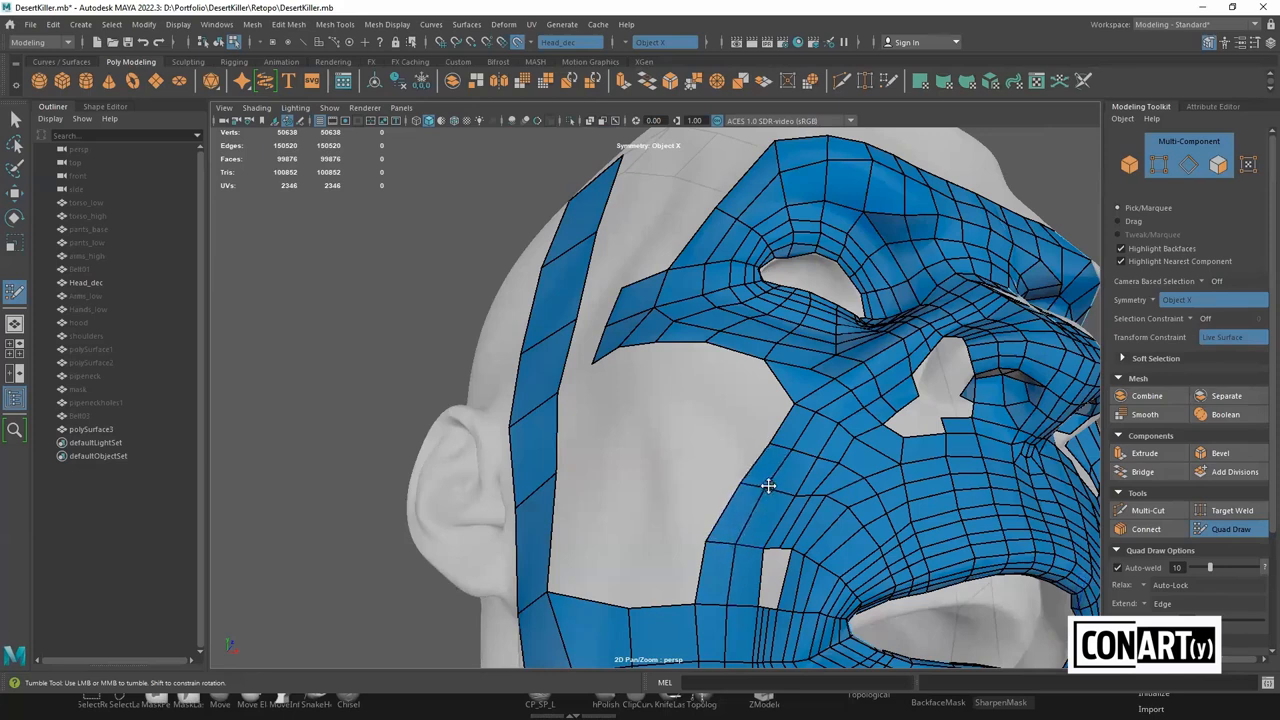
# Leave Quad Draw and examine the mesh coverage around the cheek, nose and whole head
pyautogui.keyDown('alt'); pyautogui.moveTo(796, 439); pyautogui.dragTo(950, 486); pyautogui.keyUp('alt')
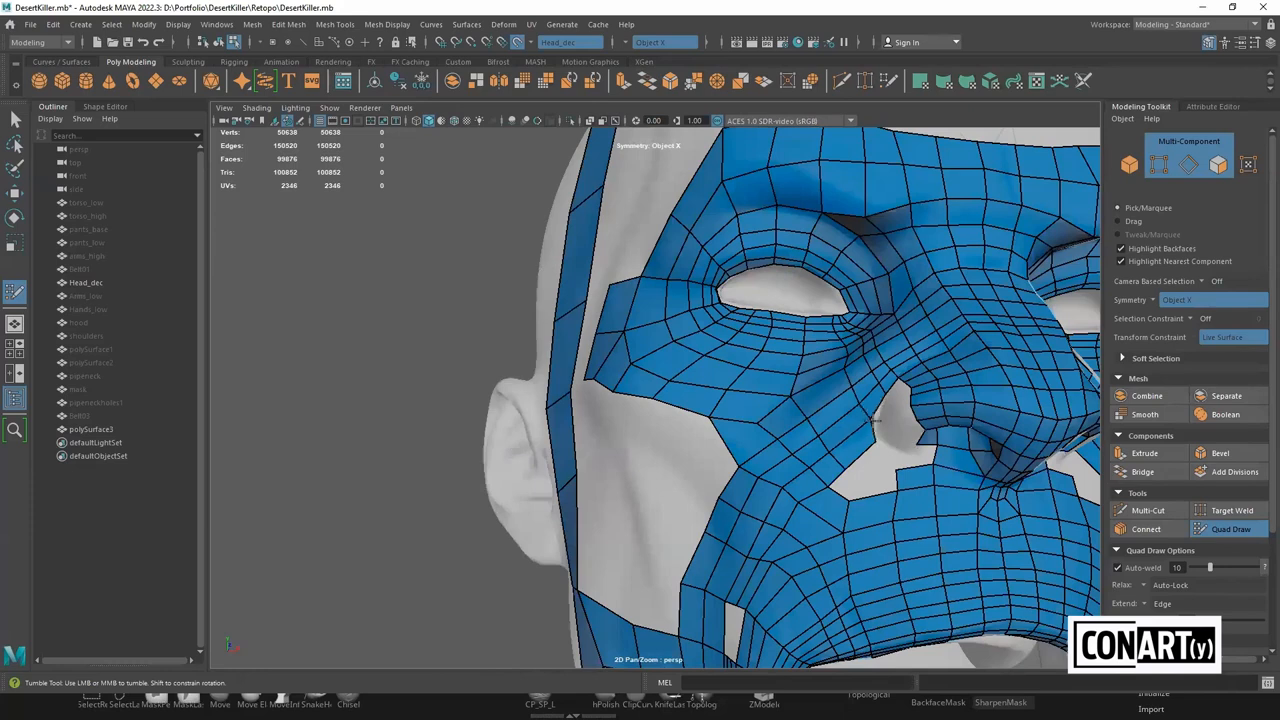
pyautogui.keyDown('alt'); pyautogui.moveTo(876, 435); pyautogui.dragTo(946, 530); pyautogui.keyUp('alt')
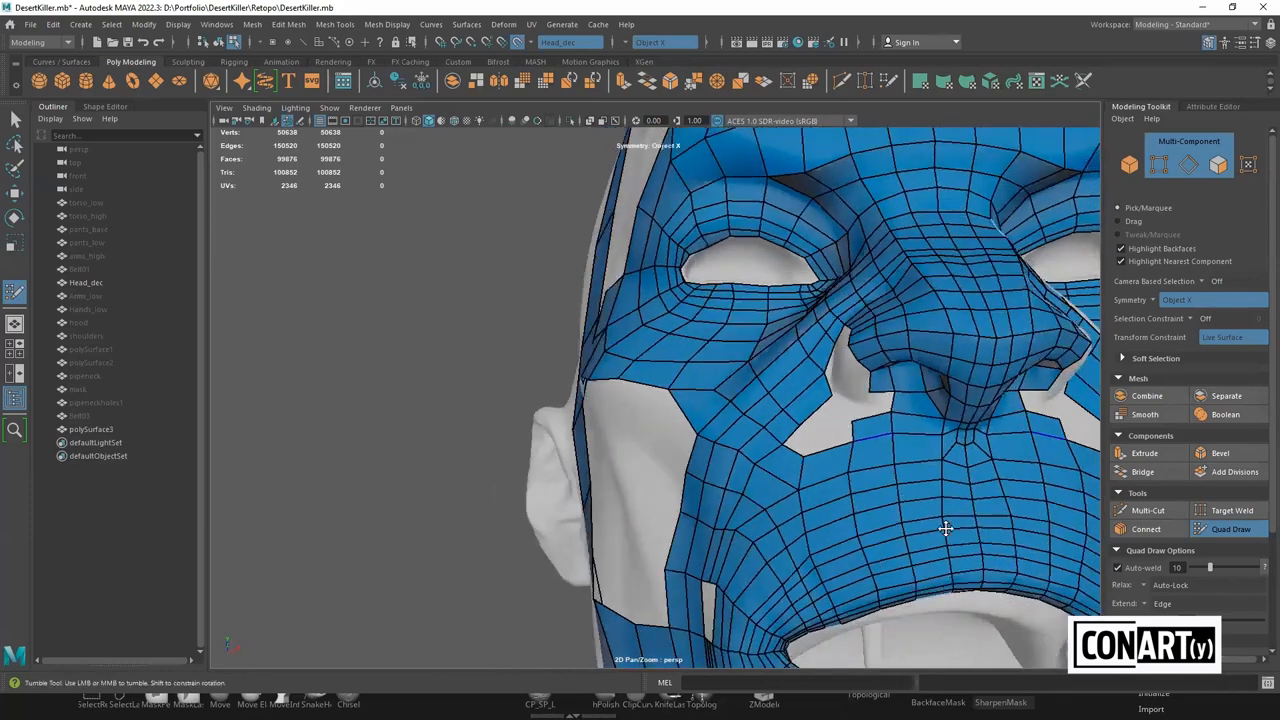
pyautogui.scroll(-6, 852, 477)
pyautogui.press('w')
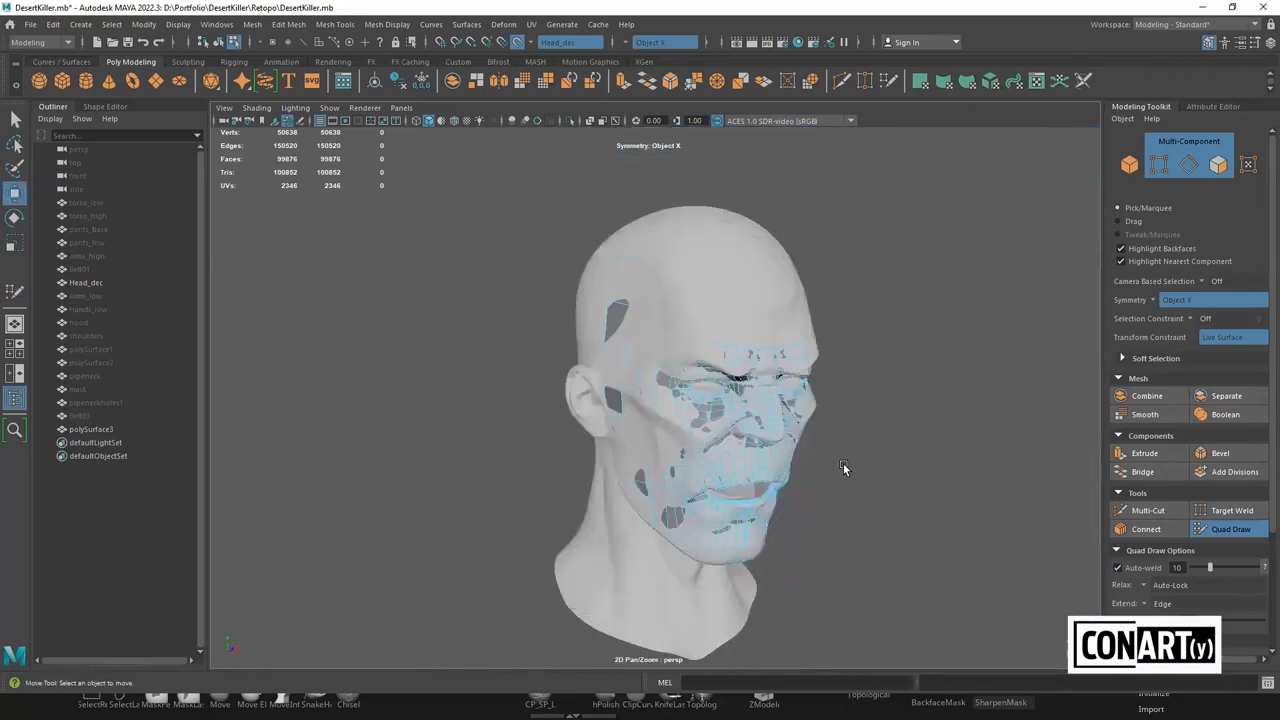
pyautogui.keyDown('alt'); pyautogui.moveTo(826, 384); pyautogui.dragTo(848, 343); pyautogui.keyUp('alt')
pyautogui.moveTo(848, 343); pyautogui.dragTo(900, 322, button='right')
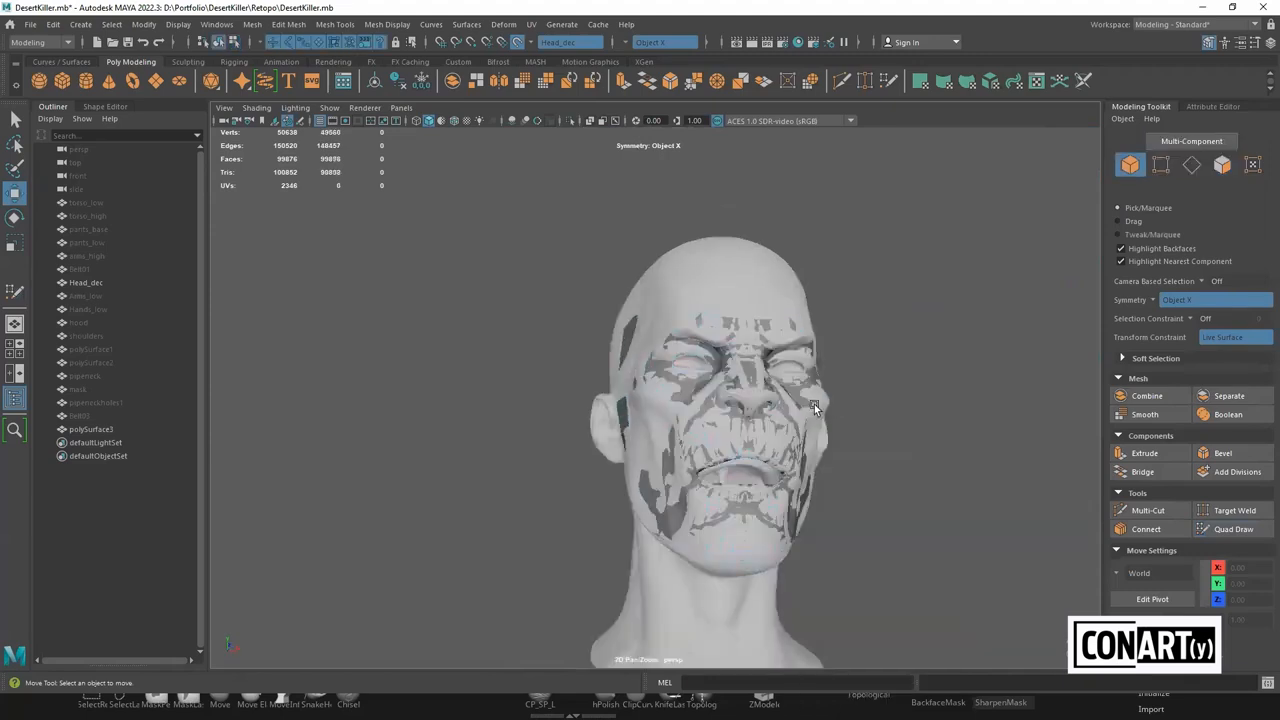
pyautogui.scroll(5, 814, 443)
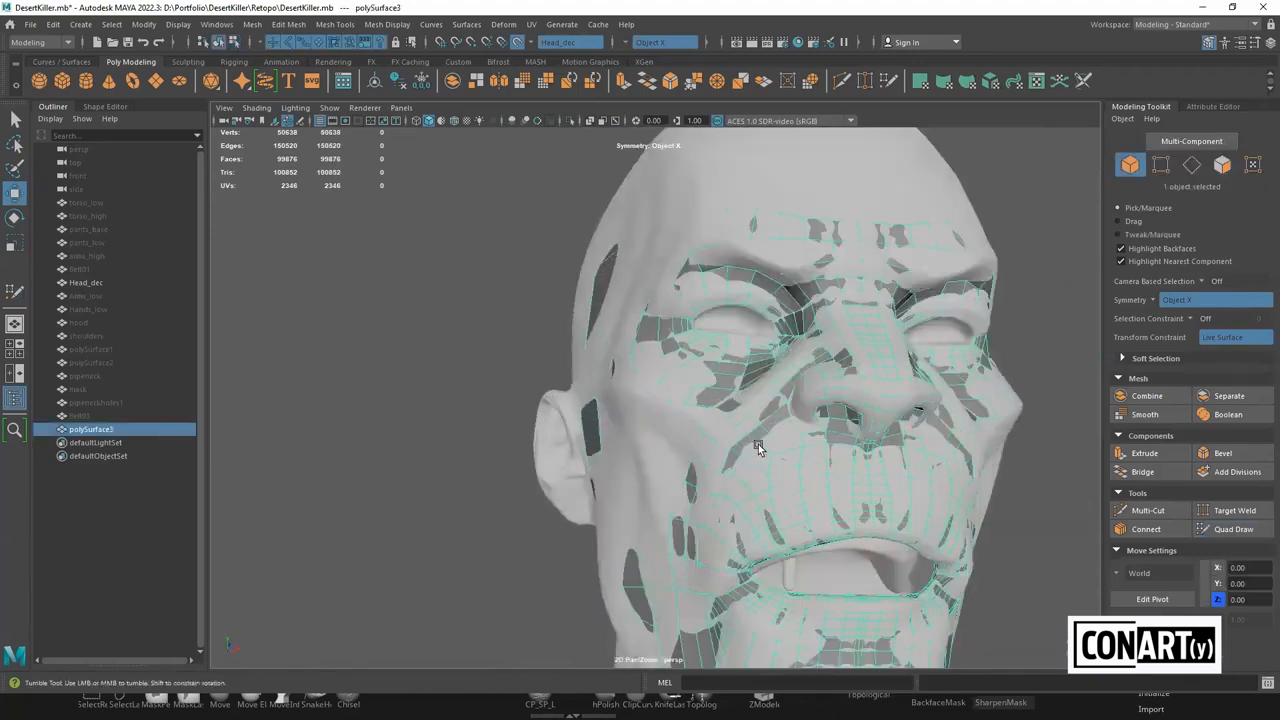
# Resume Quad Draw on polySurface3 and insert an edge loop through the eye patch
pyautogui.click(1232, 529)
pyautogui.moveTo(895, 332)
pyautogui.keyDown('alt'); pyautogui.mouseDown()
pyautogui.moveTo(913, 304)
pyautogui.moveTo(866, 282)
pyautogui.moveTo(871, 268)
pyautogui.moveTo(977, 387)
pyautogui.moveTo(872, 356)
pyautogui.moveTo(763, 390)
pyautogui.mouseUp(); pyautogui.keyUp('alt')
pyautogui.keyDown('ctrl'); pyautogui.click(866, 260); pyautogui.keyUp('ctrl')
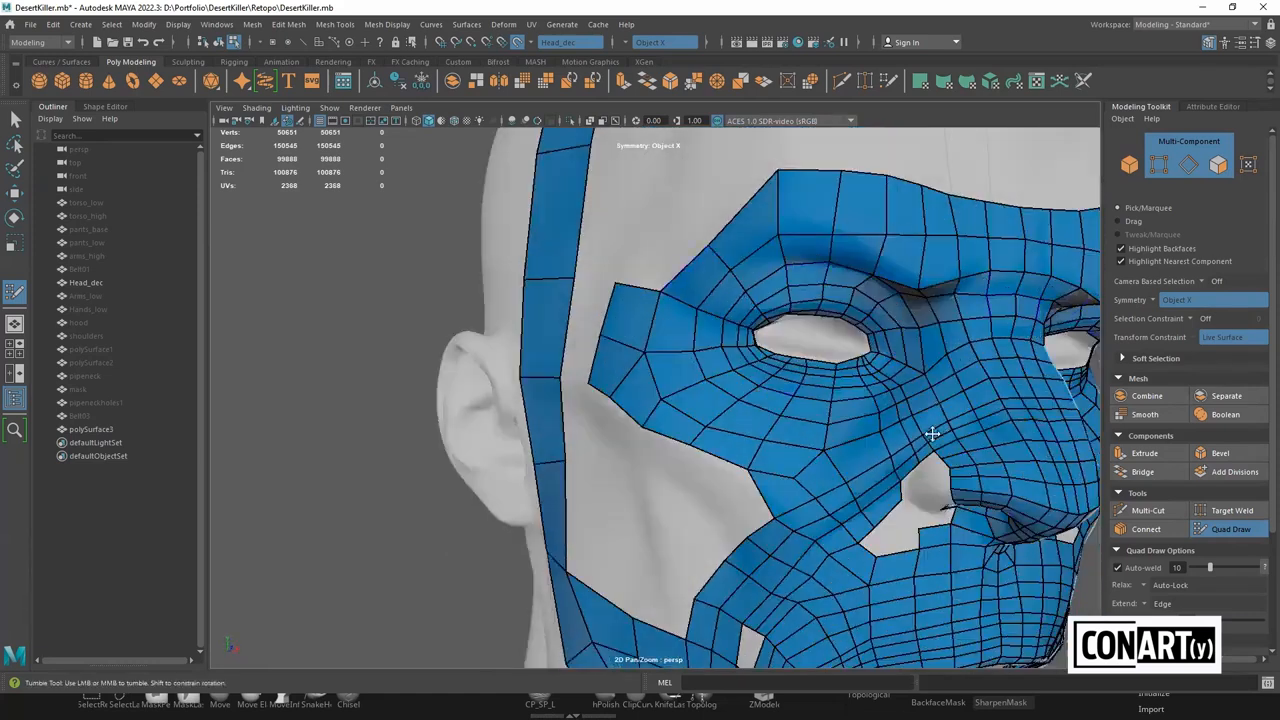
# Relax the topology from the upper lip across the cheek and along the lower eyelid
pyautogui.keyDown('alt'); pyautogui.moveTo(931, 433); pyautogui.dragTo(865, 540, button='right'); pyautogui.keyUp('alt')
pyautogui.keyDown('alt'); pyautogui.moveTo(752, 546); pyautogui.dragTo(760, 363, button='middle'); pyautogui.keyUp('alt')
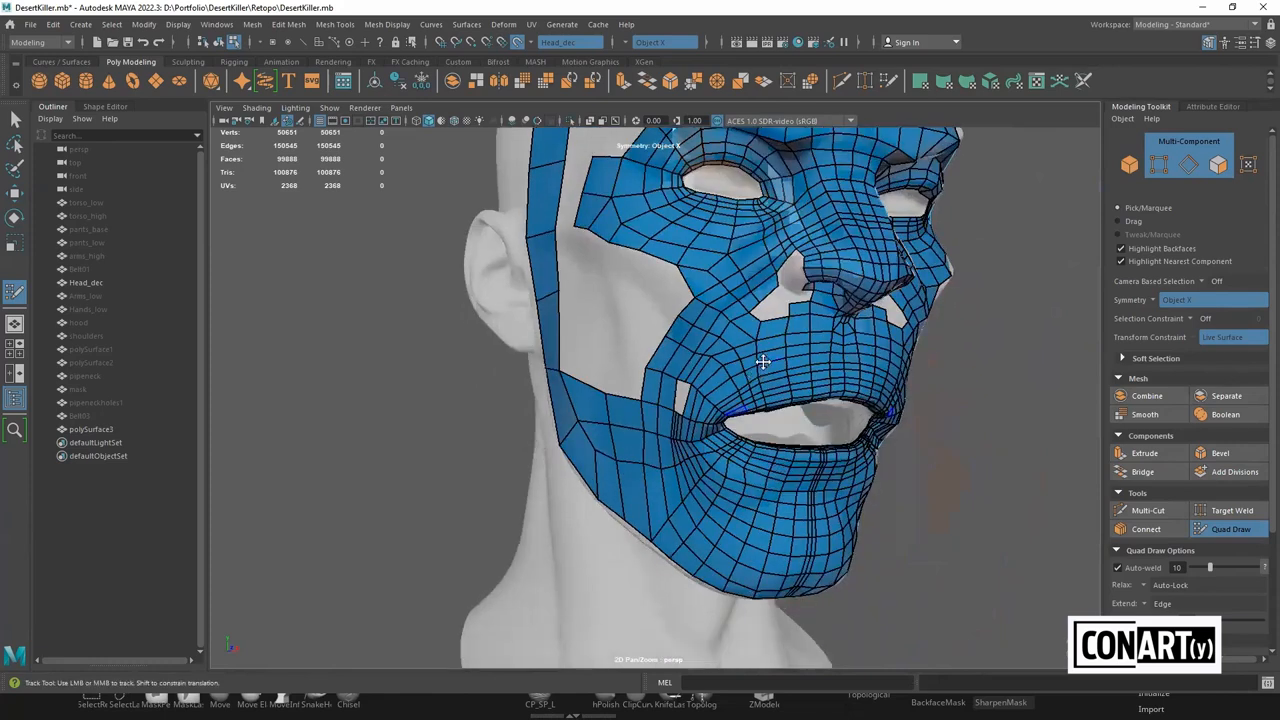
pyautogui.keyDown('alt'); pyautogui.moveTo(760, 363); pyautogui.dragTo(812, 314, button='right'); pyautogui.keyUp('alt')
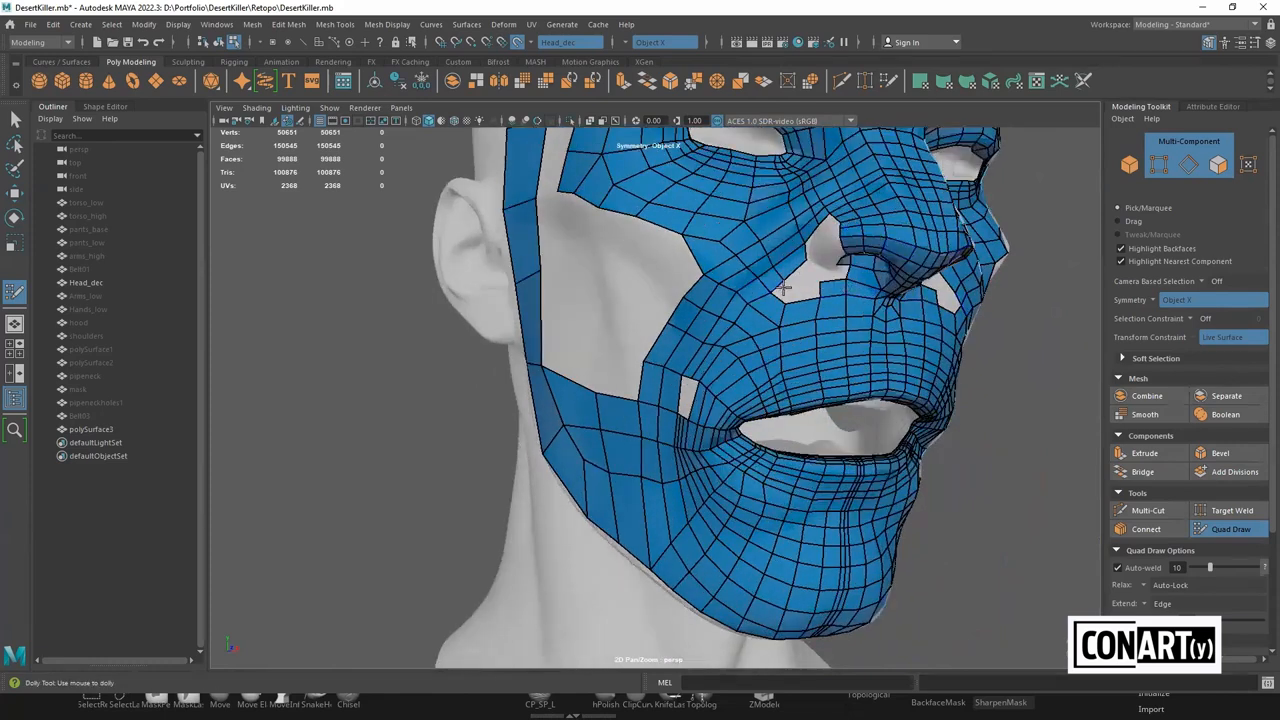
pyautogui.scroll(3, 800, 300)
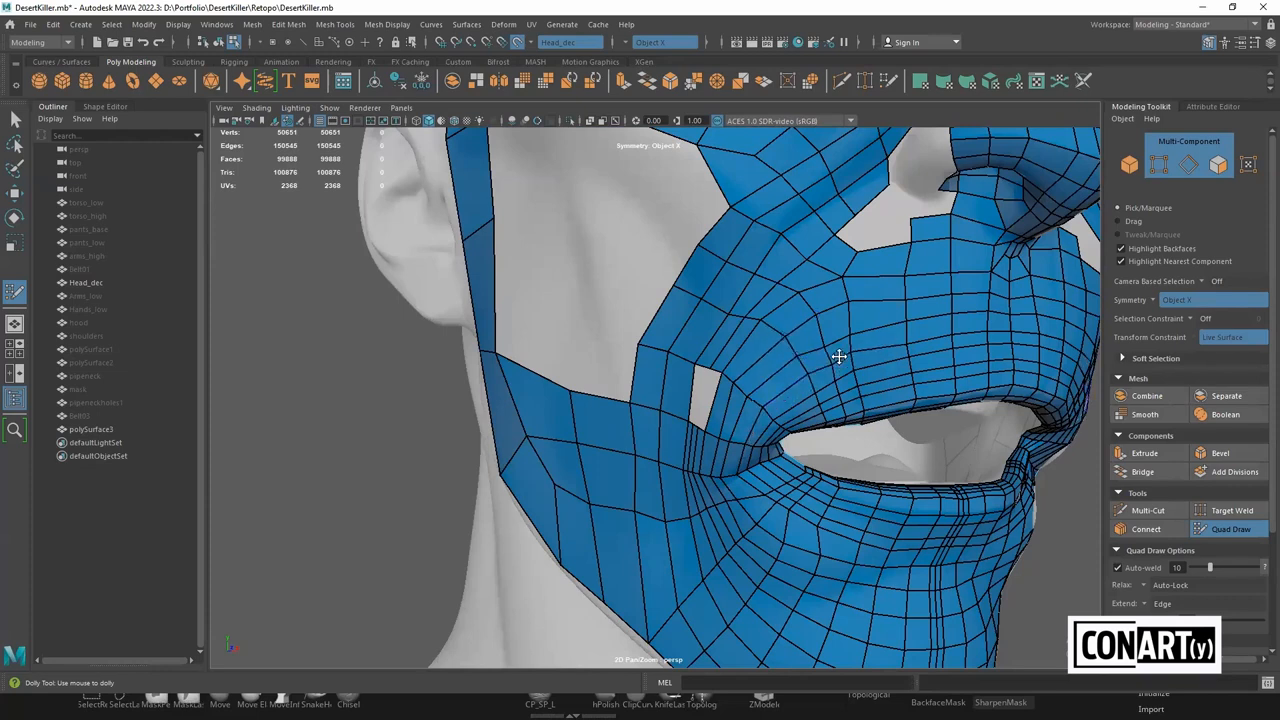
pyautogui.moveTo(845, 357)
pyautogui.keyDown('shift'); pyautogui.mouseDown()
pyautogui.moveTo(863, 337)
pyautogui.moveTo(800, 337)
pyautogui.moveTo(747, 300)
pyautogui.moveTo(803, 237)
pyautogui.mouseUp(); pyautogui.keyUp('shift')
pyautogui.keyDown('alt'); pyautogui.moveTo(803, 237); pyautogui.dragTo(747, 350, button='middle'); pyautogui.keyUp('alt')
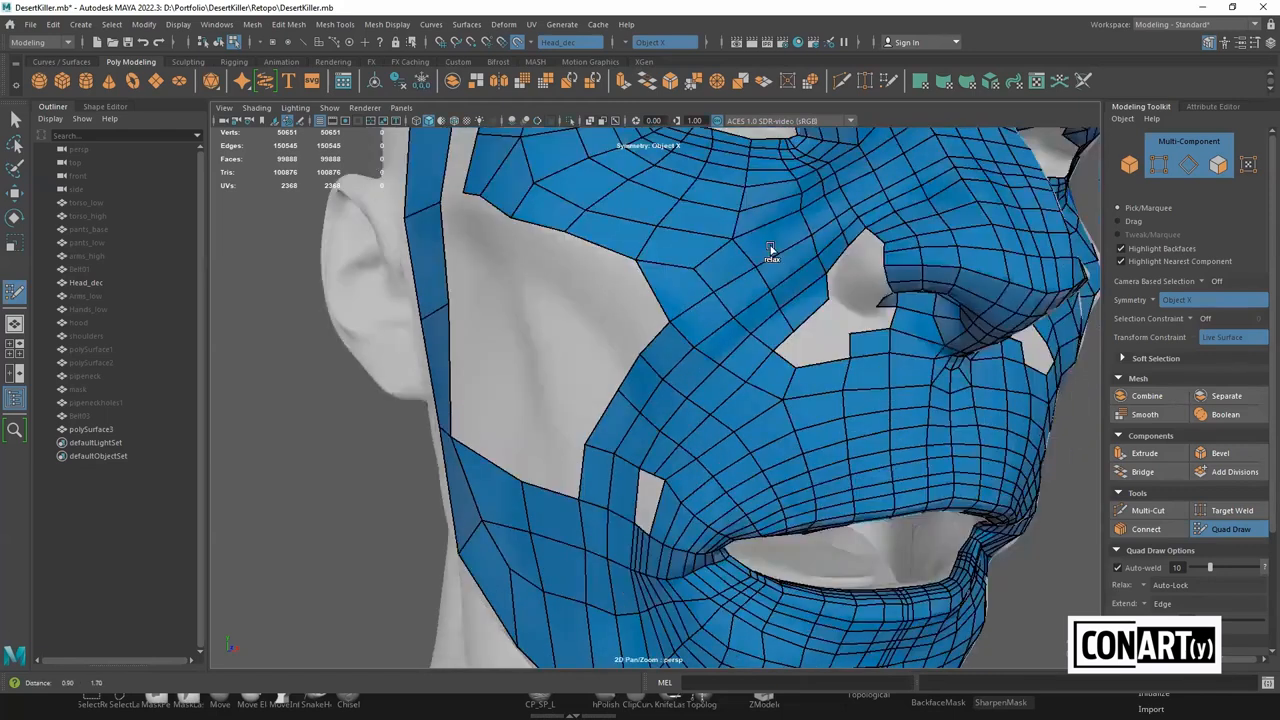
pyautogui.keyDown('alt'); pyautogui.moveTo(764, 258); pyautogui.dragTo(749, 330, button='middle'); pyautogui.keyUp('alt')
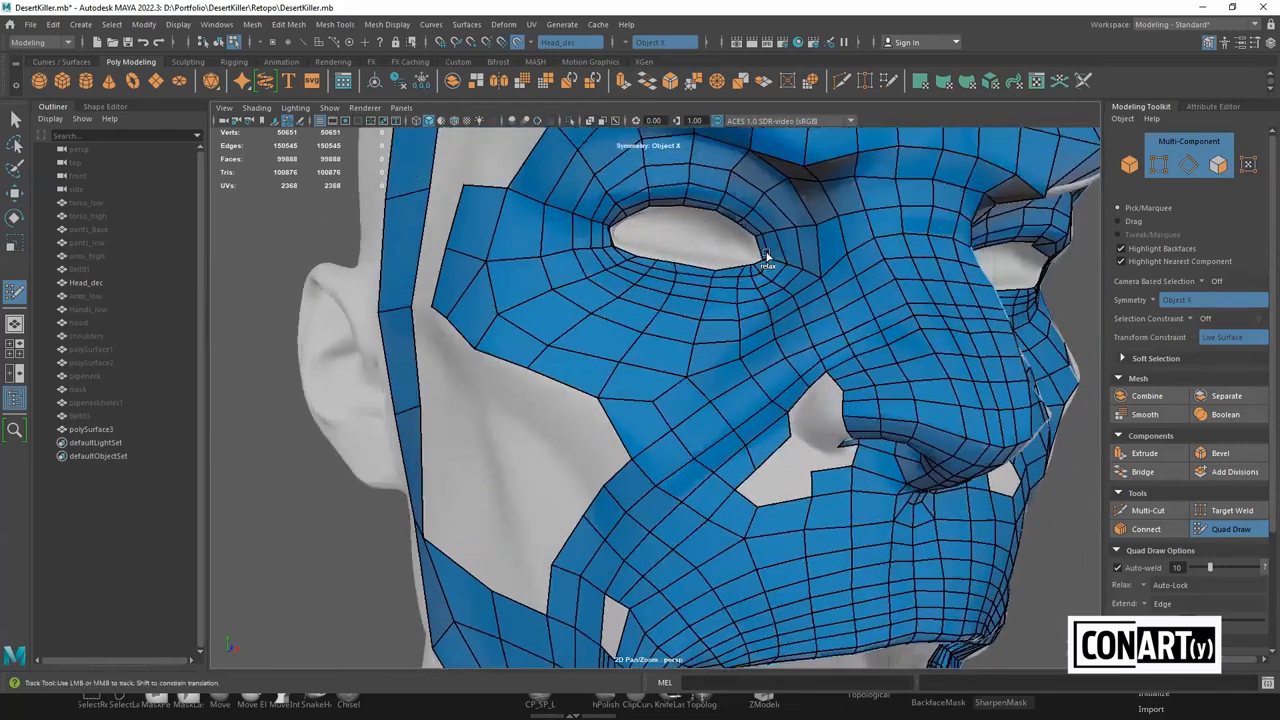
pyautogui.moveTo(738, 263)
pyautogui.keyDown('shift'); pyautogui.mouseDown()
pyautogui.moveTo(634, 266)
pyautogui.moveTo(611, 223)
pyautogui.moveTo(617, 240)
pyautogui.mouseUp(); pyautogui.keyUp('shift')
pyautogui.keyDown('alt'); pyautogui.moveTo(771, 288); pyautogui.dragTo(750, 280); pyautogui.keyUp('alt')
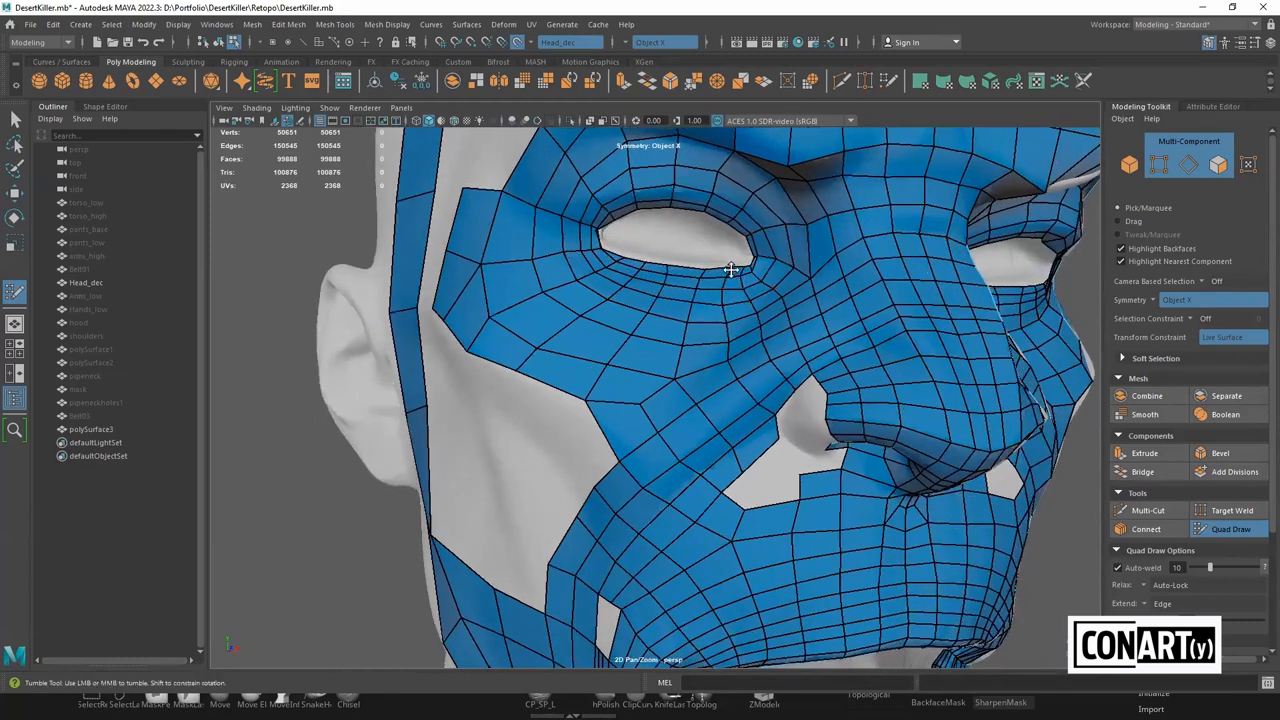
# Exit Quad Draw, return to object selection and hide the retopology mesh polySurface3
pyautogui.keyDown('alt'); pyautogui.moveTo(814, 342); pyautogui.dragTo(943, 323); pyautogui.keyUp('alt')
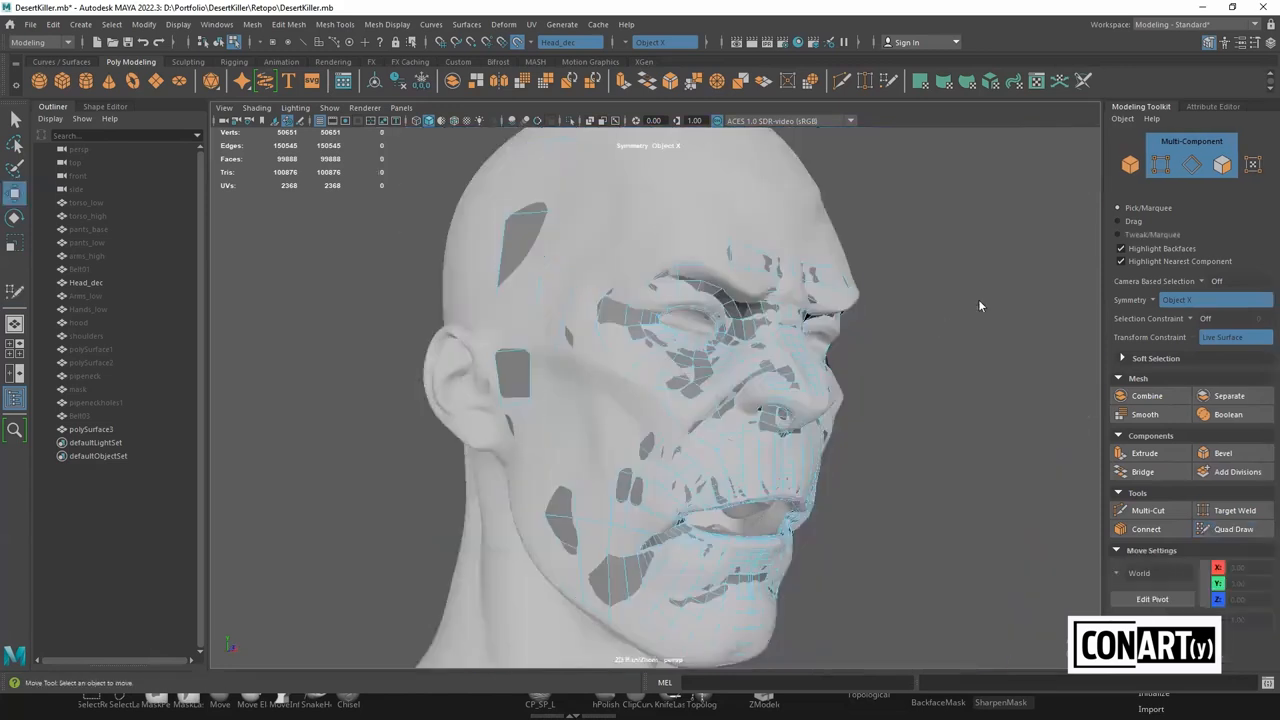
pyautogui.moveTo(943, 323); pyautogui.dragTo(979, 306, button='right')
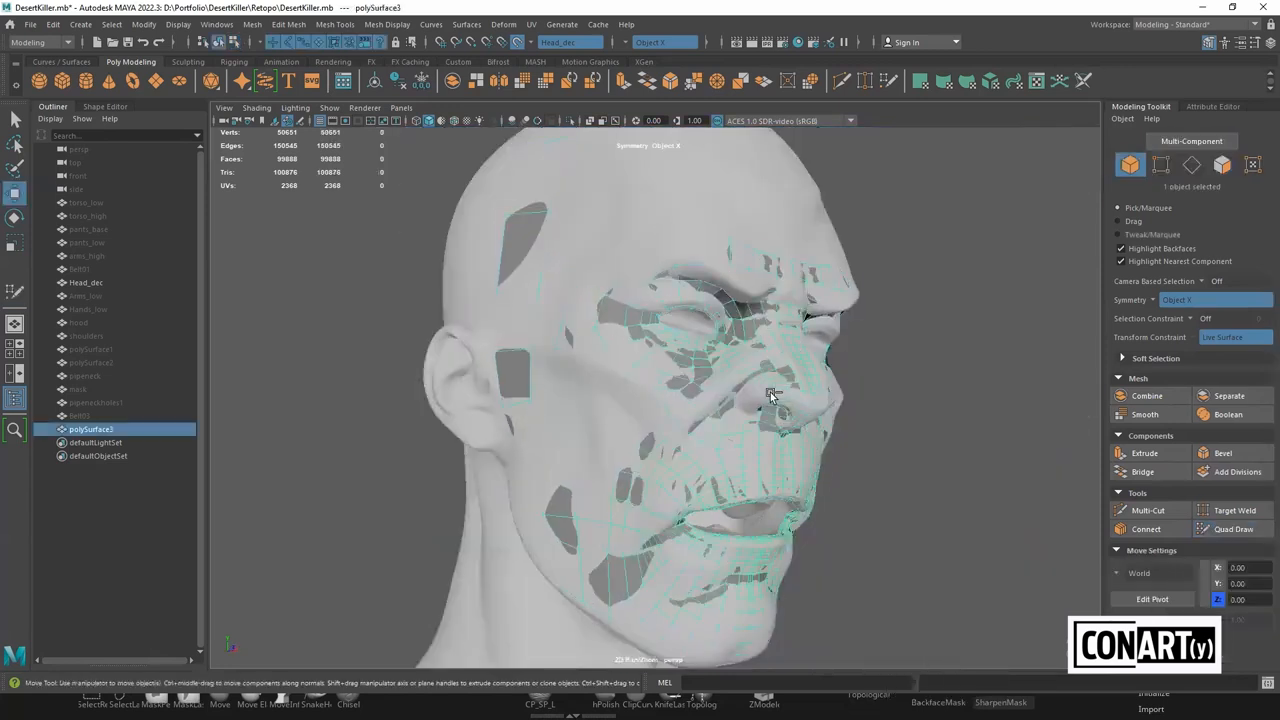
pyautogui.hotkey('ctrl', 'h')
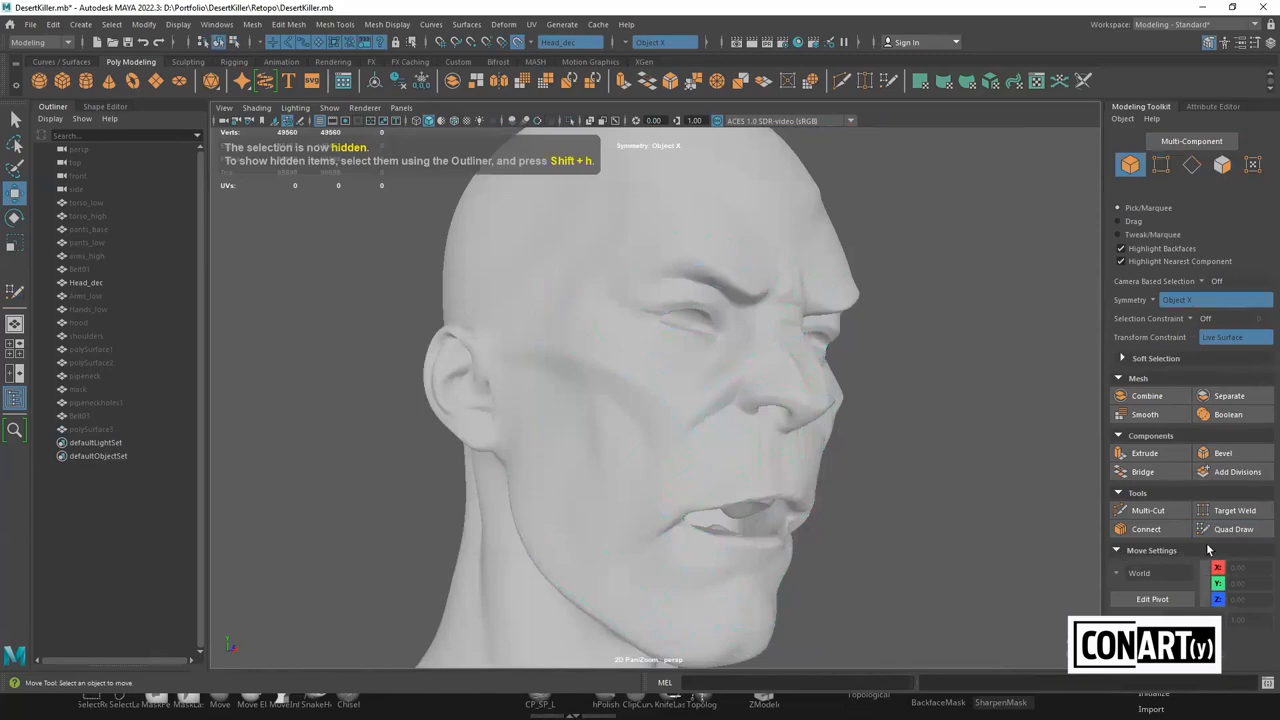
# Start a new symmetrical Quad Draw mesh with one large quad above each brow and join them across the nose bridge
pyautogui.click(1233, 529)
pyautogui.keyDown('alt'); pyautogui.moveTo(724, 455); pyautogui.dragTo(719, 372); pyautogui.keyUp('alt')
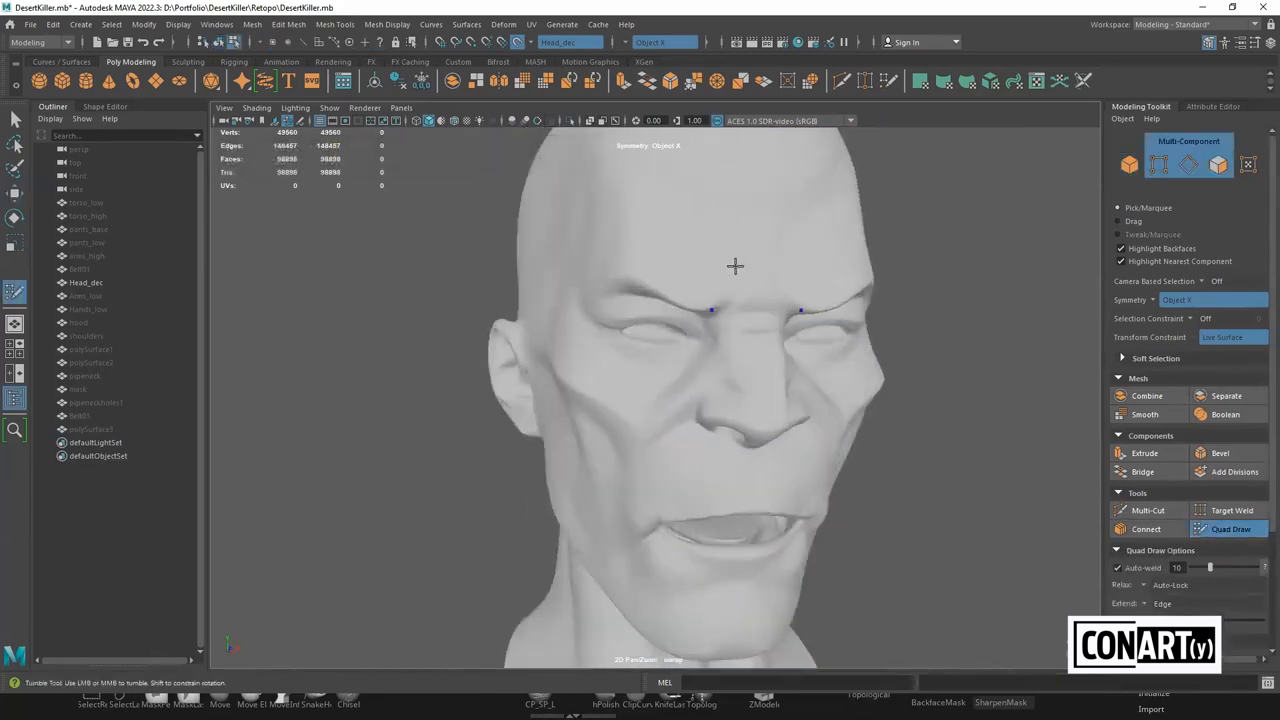
pyautogui.keyDown('shift'); pyautogui.click(620, 271); pyautogui.keyUp('shift')
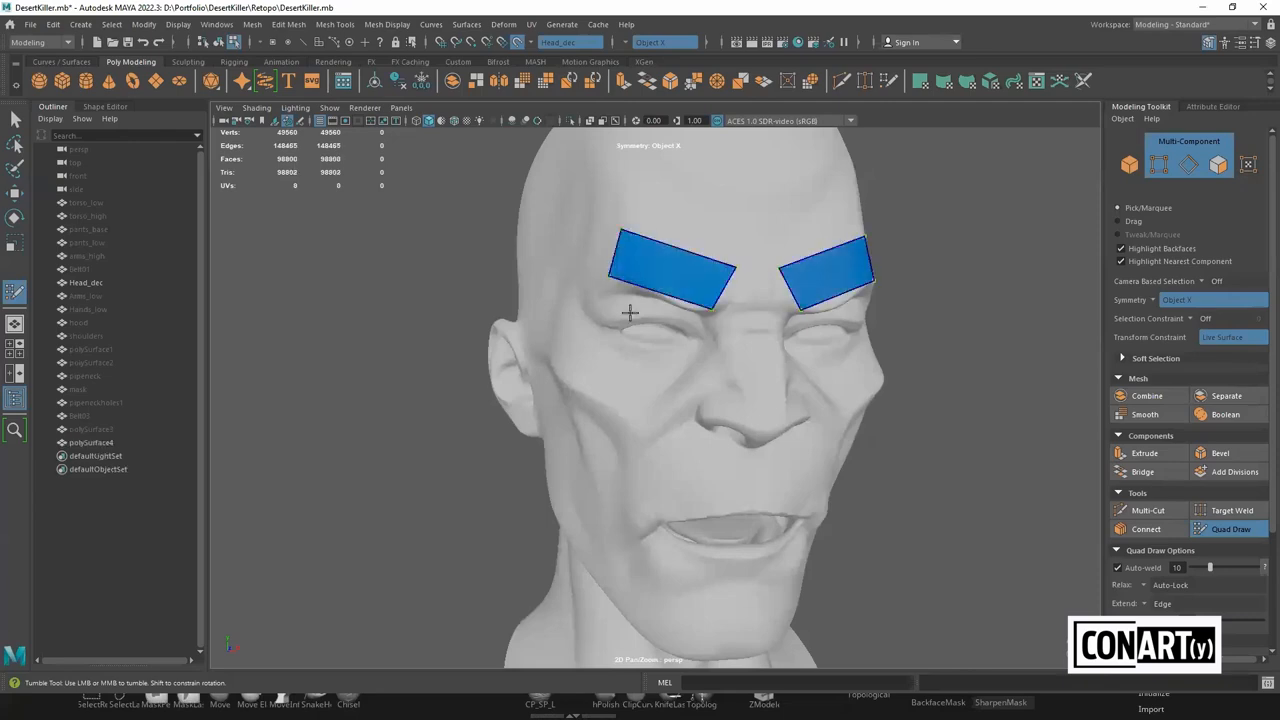
pyautogui.keyDown('shift'); pyautogui.click(745, 286); pyautogui.keyUp('shift')
pyautogui.moveTo(750, 311); pyautogui.dragTo(756, 309)
pyautogui.hotkey('ctrl', 'z')
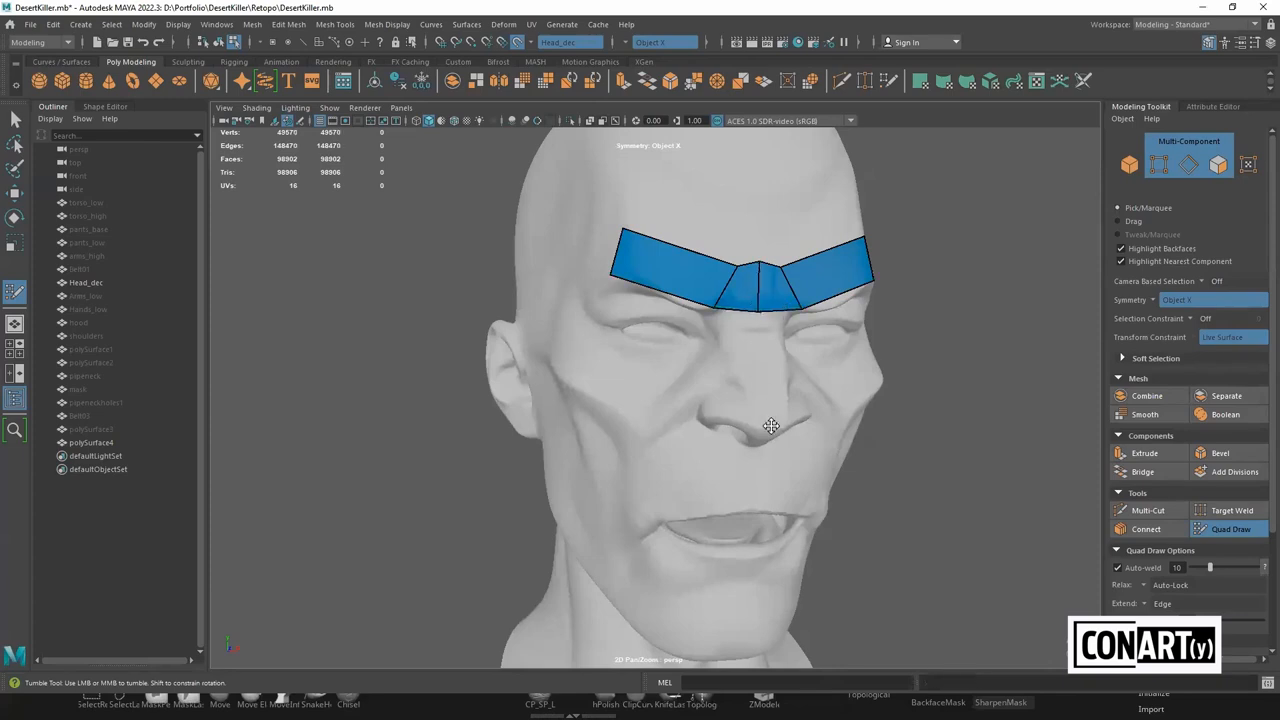
# Extend the new mesh down the nose ridge to the tip and add quads around the side of the nostril
pyautogui.click(740, 421)
pyautogui.keyDown('shift'); pyautogui.click(729, 340); pyautogui.keyUp('shift')
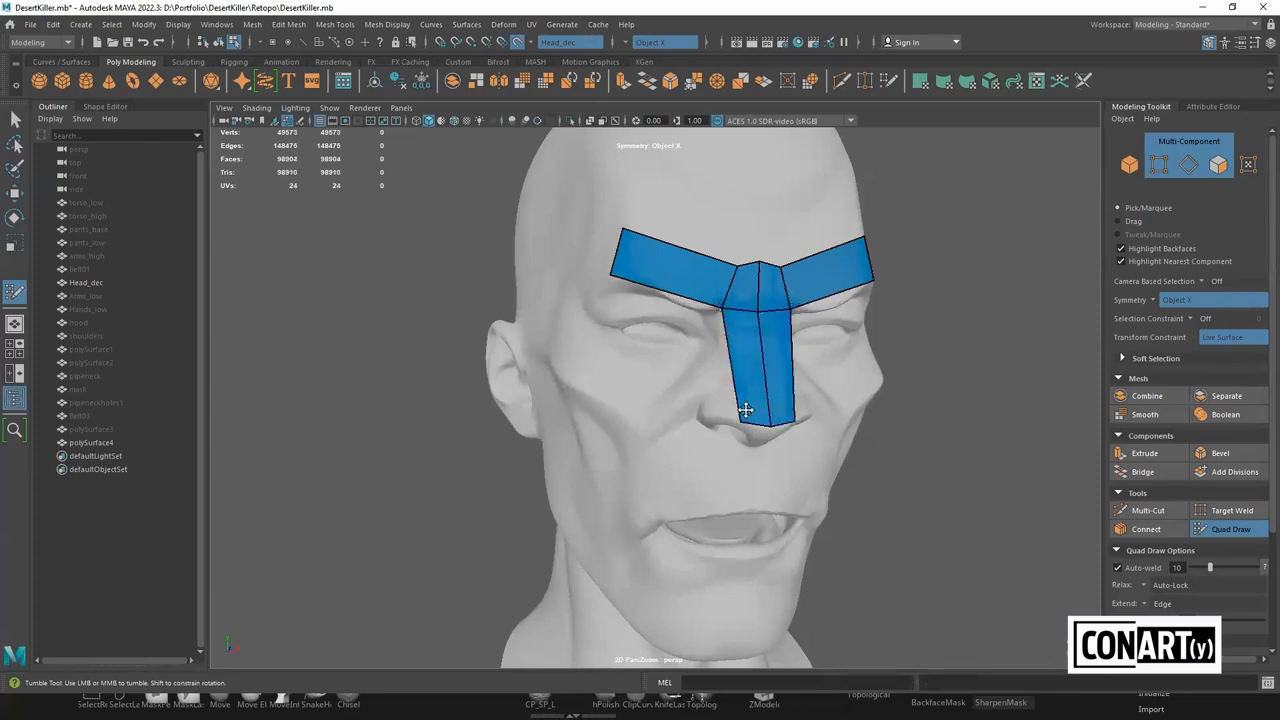
pyautogui.keyDown('alt'); pyautogui.moveTo(749, 366); pyautogui.dragTo(754, 373); pyautogui.keyUp('alt')
pyautogui.keyDown('shift'); pyautogui.click(755, 367); pyautogui.keyUp('shift')
pyautogui.moveTo(757, 369)
pyautogui.keyDown('alt'); pyautogui.mouseDown()
pyautogui.moveTo(737, 420)
pyautogui.moveTo(727, 363)
pyautogui.mouseUp(); pyautogui.keyUp('alt')
pyautogui.keyDown('shift'); pyautogui.click(755, 405); pyautogui.keyUp('shift')
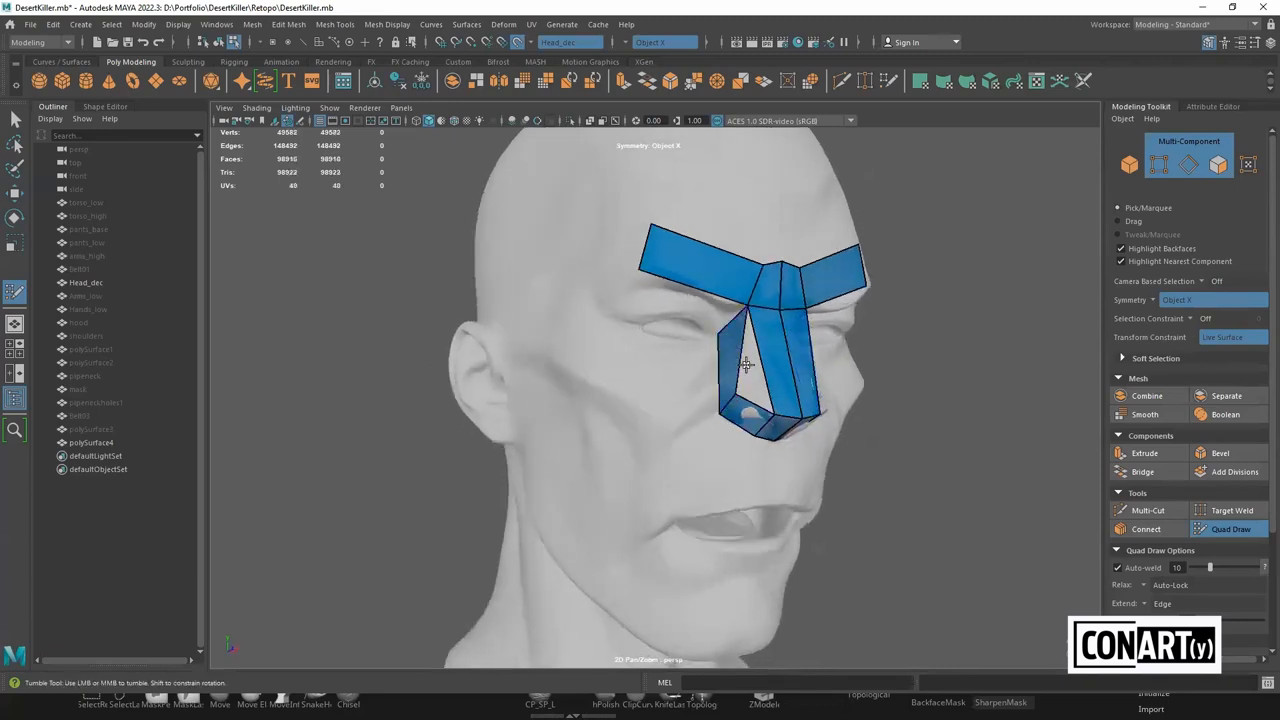
# Fill the side of the nose and add large quads onto the upper cheek and beneath the brow
pyautogui.keyDown('shift'); pyautogui.click(738, 346); pyautogui.keyUp('shift')
pyautogui.keyDown('shift'); pyautogui.click(747, 351); pyautogui.keyUp('shift')
pyautogui.keyDown('alt'); pyautogui.moveTo(766, 371); pyautogui.dragTo(684, 452); pyautogui.keyUp('alt')
pyautogui.keyDown('shift'); pyautogui.click(730, 385); pyautogui.keyUp('shift')
pyautogui.keyDown('alt'); pyautogui.moveTo(702, 314); pyautogui.dragTo(632, 328); pyautogui.keyUp('alt')
pyautogui.keyDown('shift'); pyautogui.click(655, 305); pyautogui.keyUp('shift')
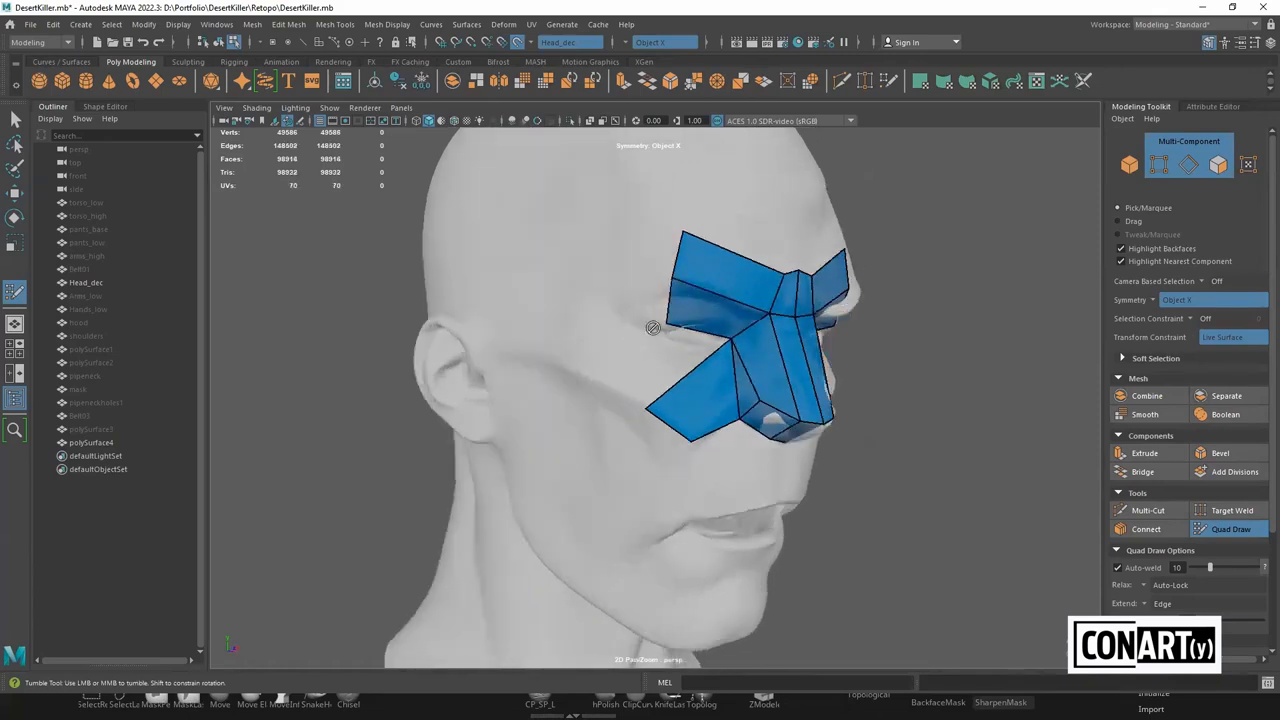
# Undo the quad beneath the brow, add another quad on the outer cheek and refill the area under the brow
pyautogui.hotkey('ctrl', 'z')
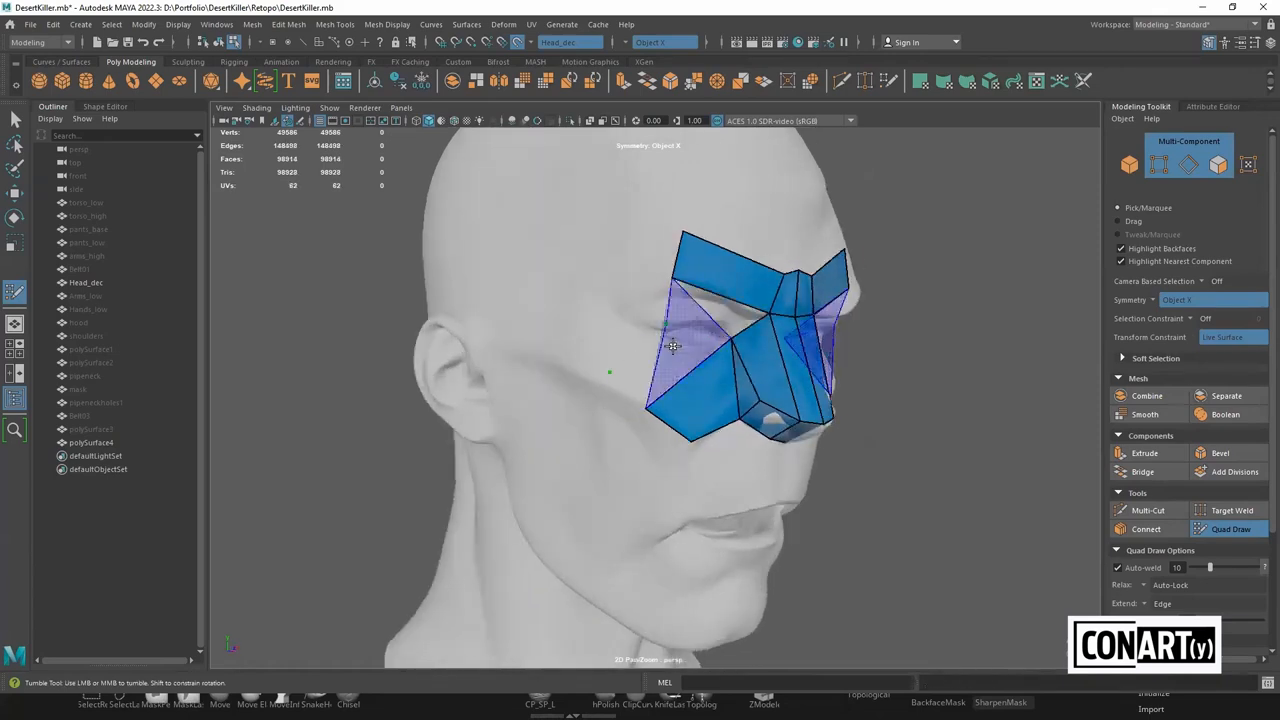
pyautogui.keyDown('shift'); pyautogui.click(682, 320); pyautogui.keyUp('shift')
pyautogui.keyDown('shift'); pyautogui.click(685, 317); pyautogui.keyUp('shift')
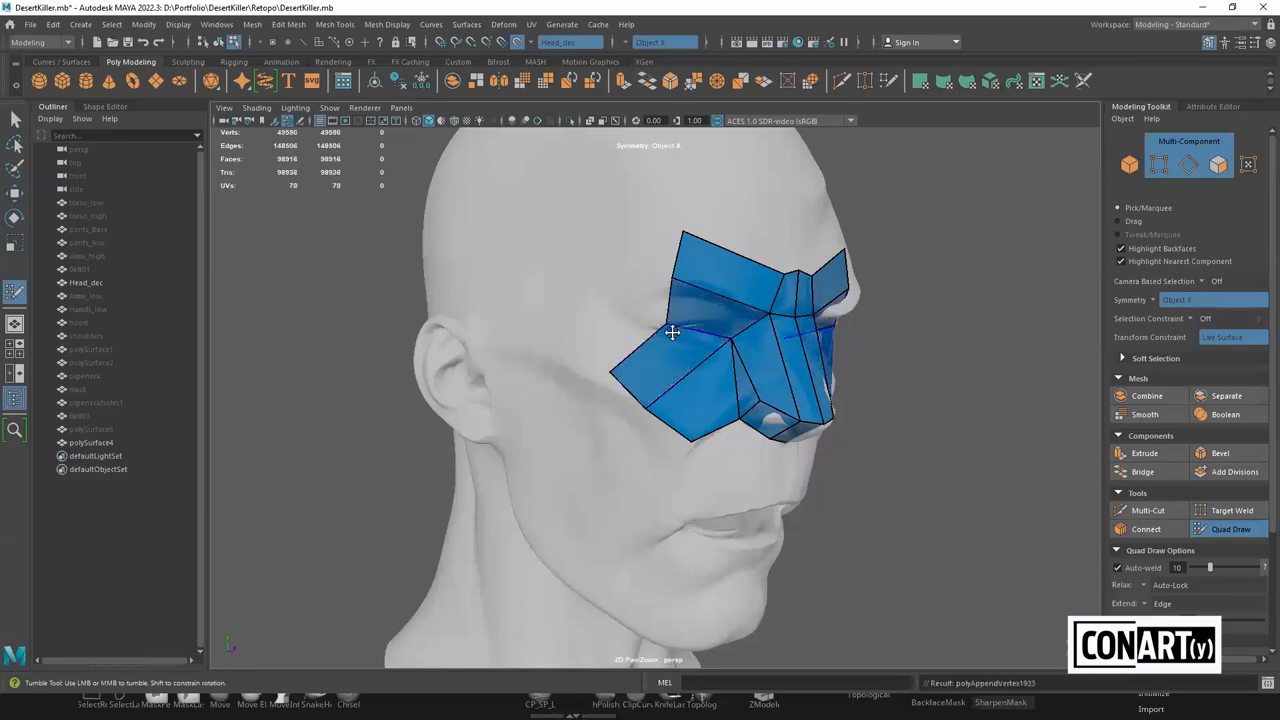
# Add two stacked quads from the outer end of the brow and eye area onto the temple
pyautogui.keyDown('alt'); pyautogui.moveTo(709, 349); pyautogui.dragTo(625, 330); pyautogui.keyUp('alt')
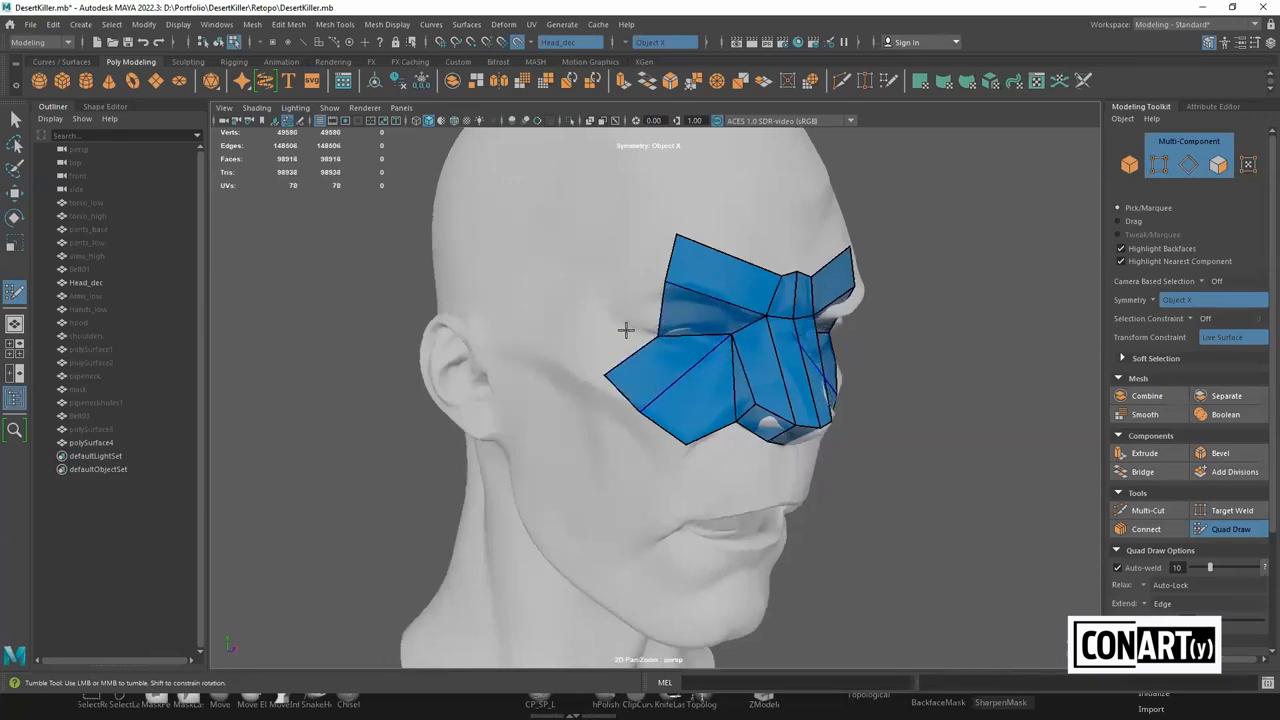
pyautogui.click(596, 286)
pyautogui.click(599, 311)
pyautogui.keyDown('shift'); pyautogui.click(620, 300); pyautogui.keyUp('shift')
pyautogui.click(575, 238)
pyautogui.keyDown('shift'); pyautogui.click(611, 246); pyautogui.keyUp('shift')
# Add large forehead quads above the brows, join them across the midline and reposition their upper outer corner
pyautogui.keyDown('alt'); pyautogui.moveTo(675, 234); pyautogui.dragTo(666, 177); pyautogui.keyUp('alt')
pyautogui.keyDown('shift'); pyautogui.click(680, 219); pyautogui.keyUp('shift')
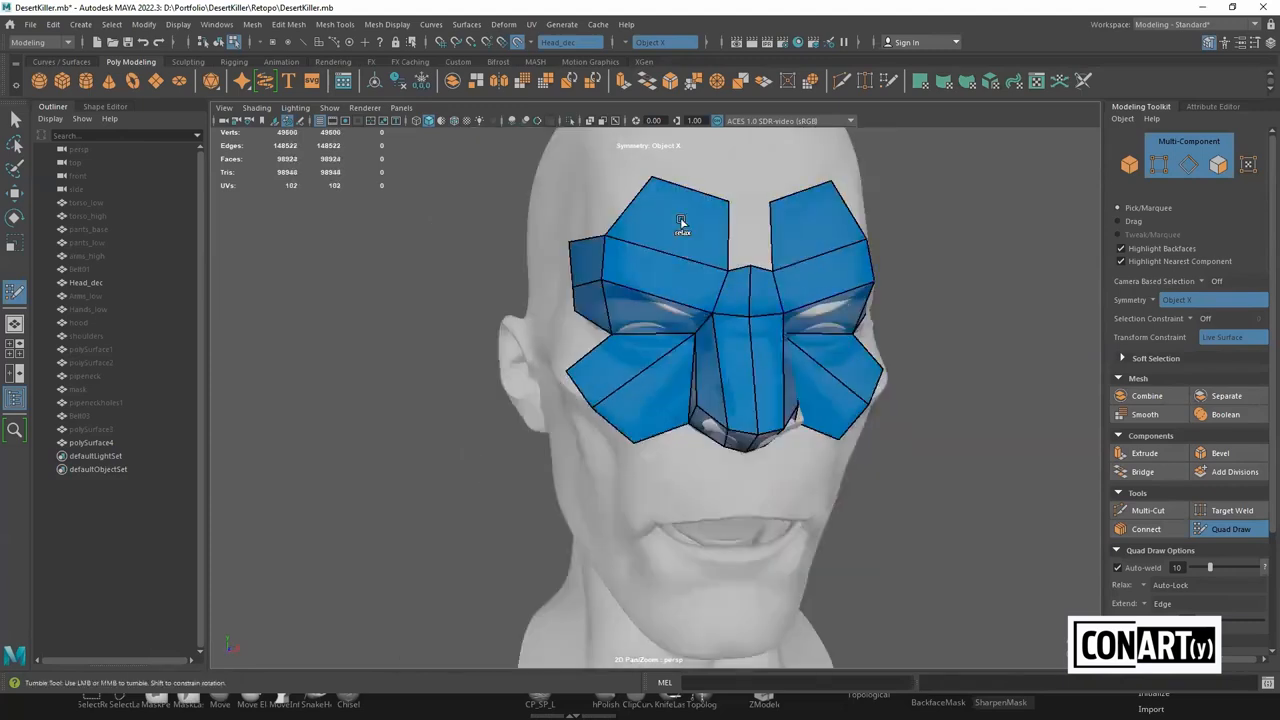
pyautogui.keyDown('shift'); pyautogui.click(740, 214); pyautogui.keyUp('shift')
pyautogui.moveTo(728, 207); pyautogui.dragTo(726, 202)
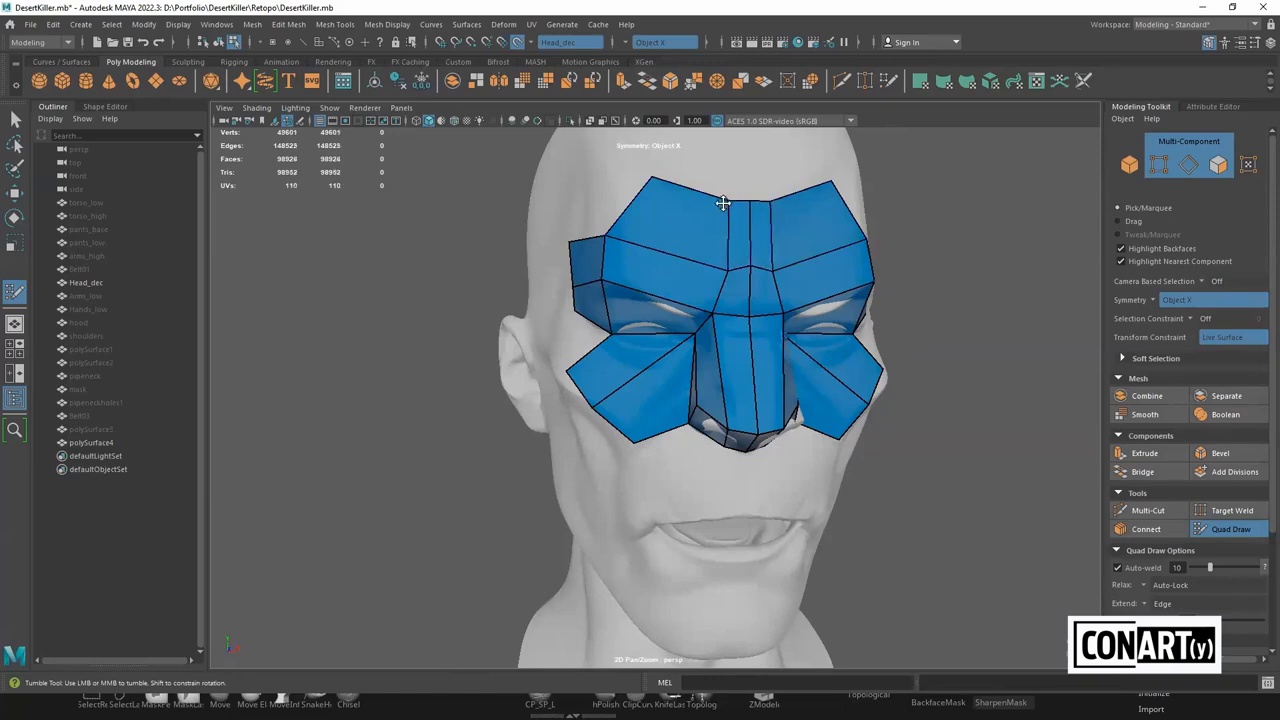
pyautogui.keyDown('alt'); pyautogui.moveTo(602, 167); pyautogui.dragTo(647, 239, button='middle'); pyautogui.keyUp('alt')
pyautogui.moveTo(697, 250); pyautogui.dragTo(657, 240)
# Extend quads from beneath the nose down to the upper lip and outward past the mouth corner to the cheek
pyautogui.keyDown('alt'); pyautogui.moveTo(754, 512); pyautogui.dragTo(763, 481); pyautogui.keyUp('alt')
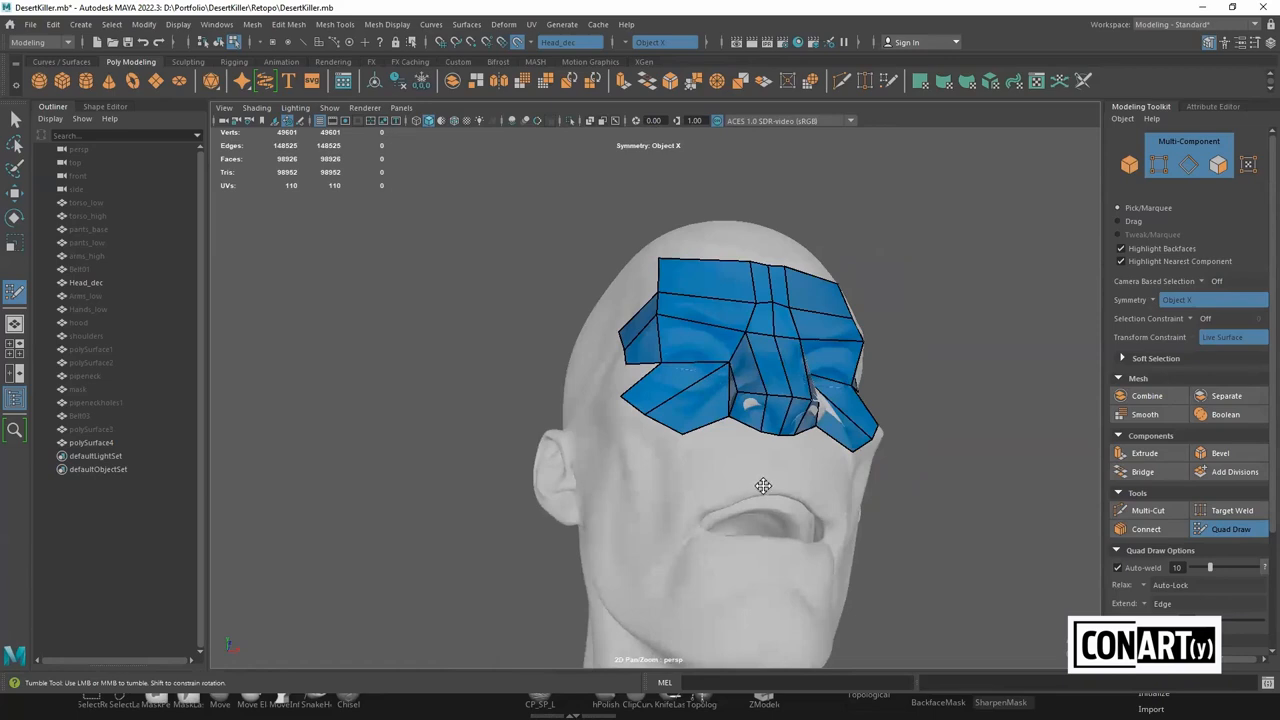
pyautogui.keyDown('shift'); pyautogui.click(780, 480); pyautogui.keyUp('shift')
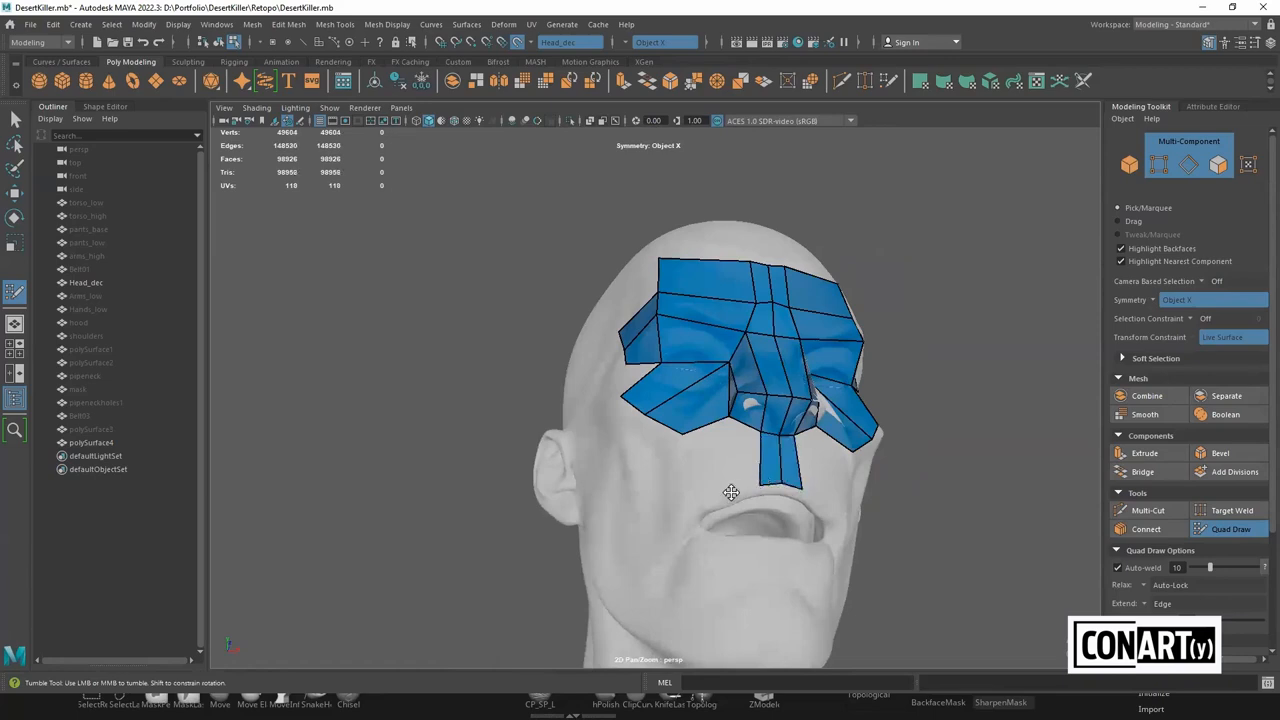
pyautogui.keyDown('shift'); pyautogui.click(740, 460); pyautogui.keyUp('shift')
pyautogui.moveTo(717, 494)
pyautogui.keyDown('alt'); pyautogui.mouseDown()
pyautogui.moveTo(701, 516)
pyautogui.moveTo(680, 423)
pyautogui.moveTo(700, 480)
pyautogui.mouseUp(); pyautogui.keyUp('alt')
pyautogui.click(701, 516)
pyautogui.keyDown('shift'); pyautogui.click(706, 471); pyautogui.keyUp('shift')
pyautogui.keyDown('shift'); pyautogui.click(693, 432); pyautogui.keyUp('shift')
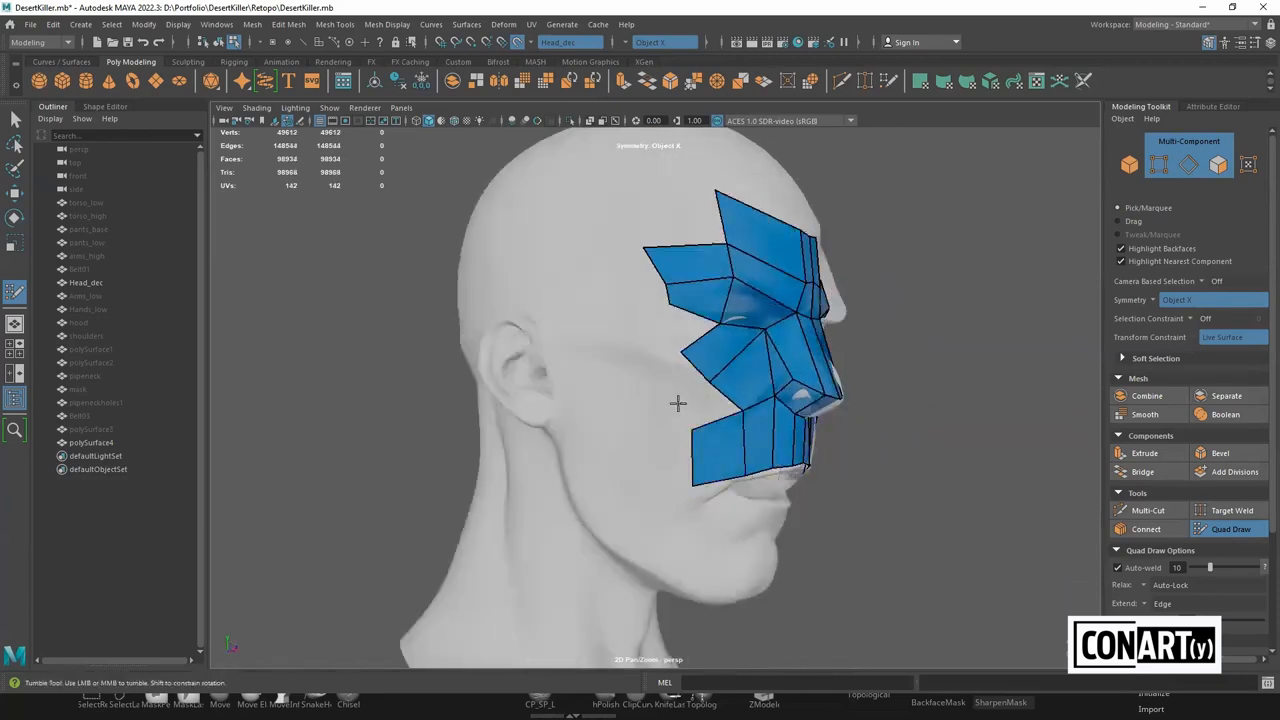
# Add two quads along the outer edge of the cheek, continuing the loop up toward the cheekbone
pyautogui.click(679, 390)
pyautogui.keyDown('shift'); pyautogui.click(691, 393); pyautogui.keyUp('shift')
pyautogui.click(642, 368)
pyautogui.keyDown('shift'); pyautogui.click(676, 362); pyautogui.keyUp('shift')
# Rework the quads at the outer end of the cheekbone and close the gap beside the eye's outer corner
pyautogui.click(628, 345)
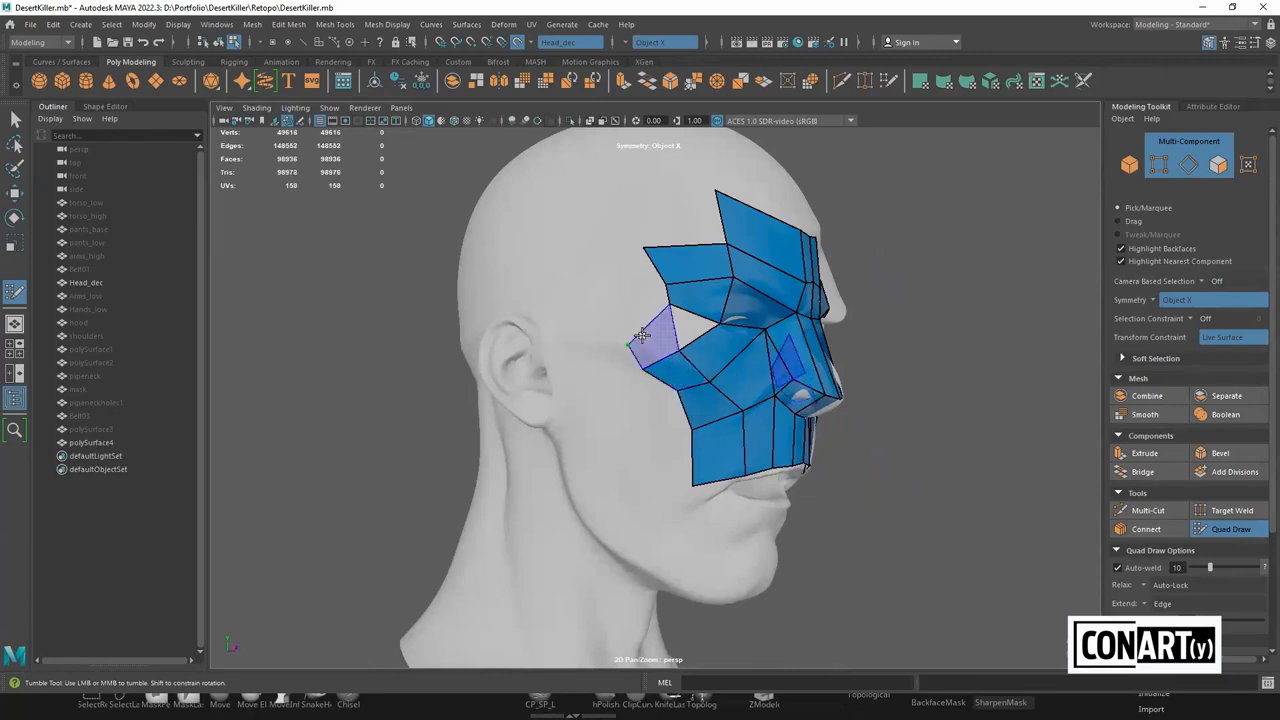
pyautogui.keyDown('shift'); pyautogui.click(655, 333); pyautogui.keyUp('shift')
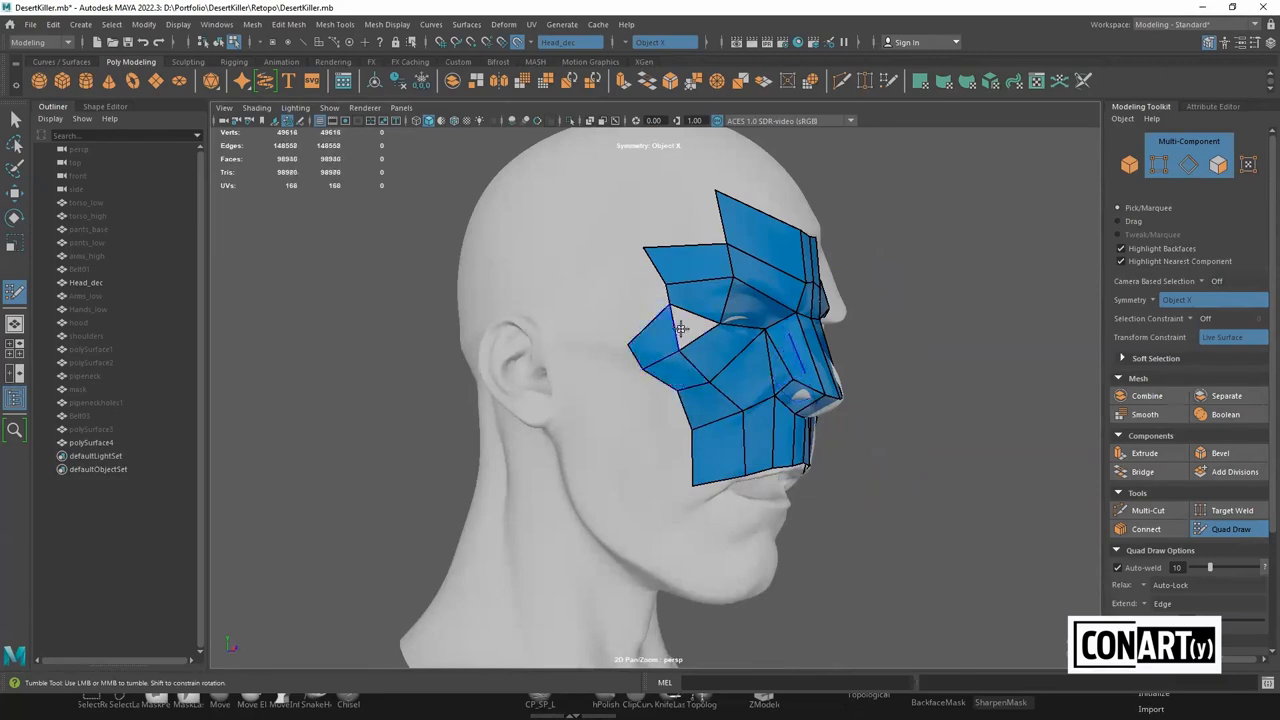
pyautogui.hotkey('ctrl', 'z')
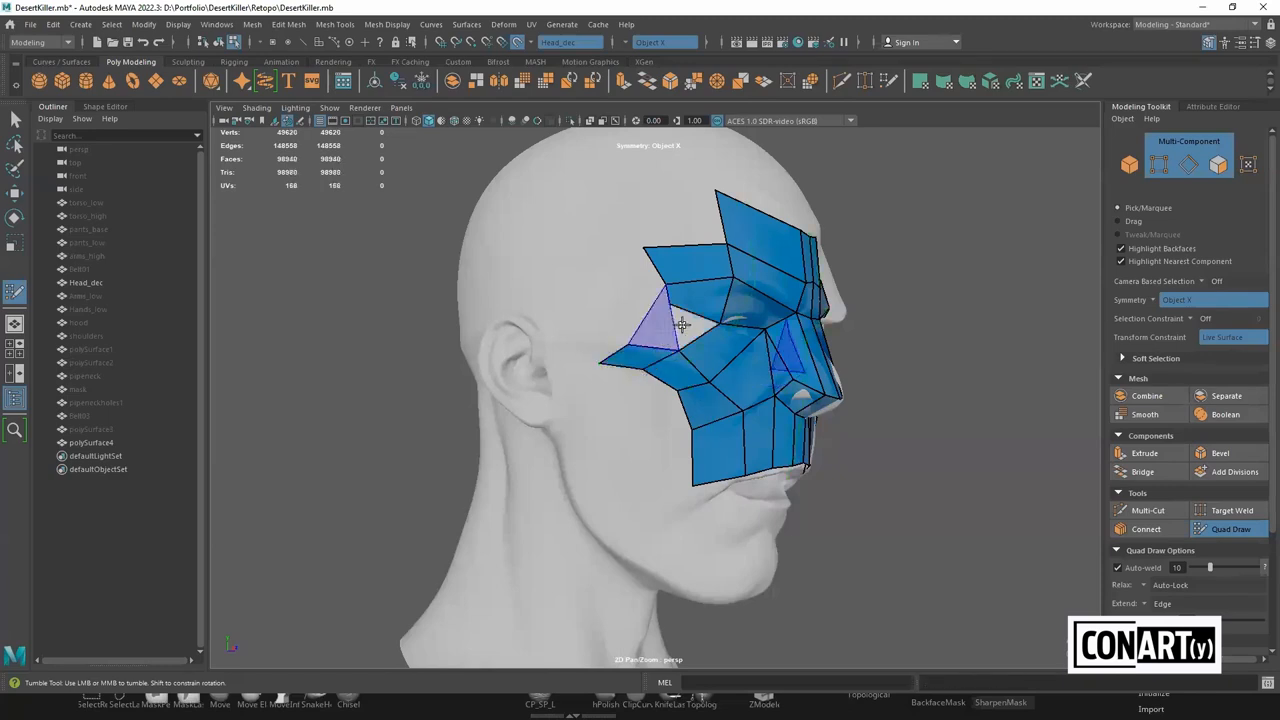
pyautogui.keyDown('shift'); pyautogui.click(620, 344); pyautogui.keyUp('shift')
pyautogui.moveTo(625, 345); pyautogui.dragTo(654, 374)
# Wrap quads around the mouth corner and fill a row beneath the lower lip to the midline
pyautogui.keyDown('alt'); pyautogui.moveTo(663, 499); pyautogui.dragTo(709, 466); pyautogui.keyUp('alt')
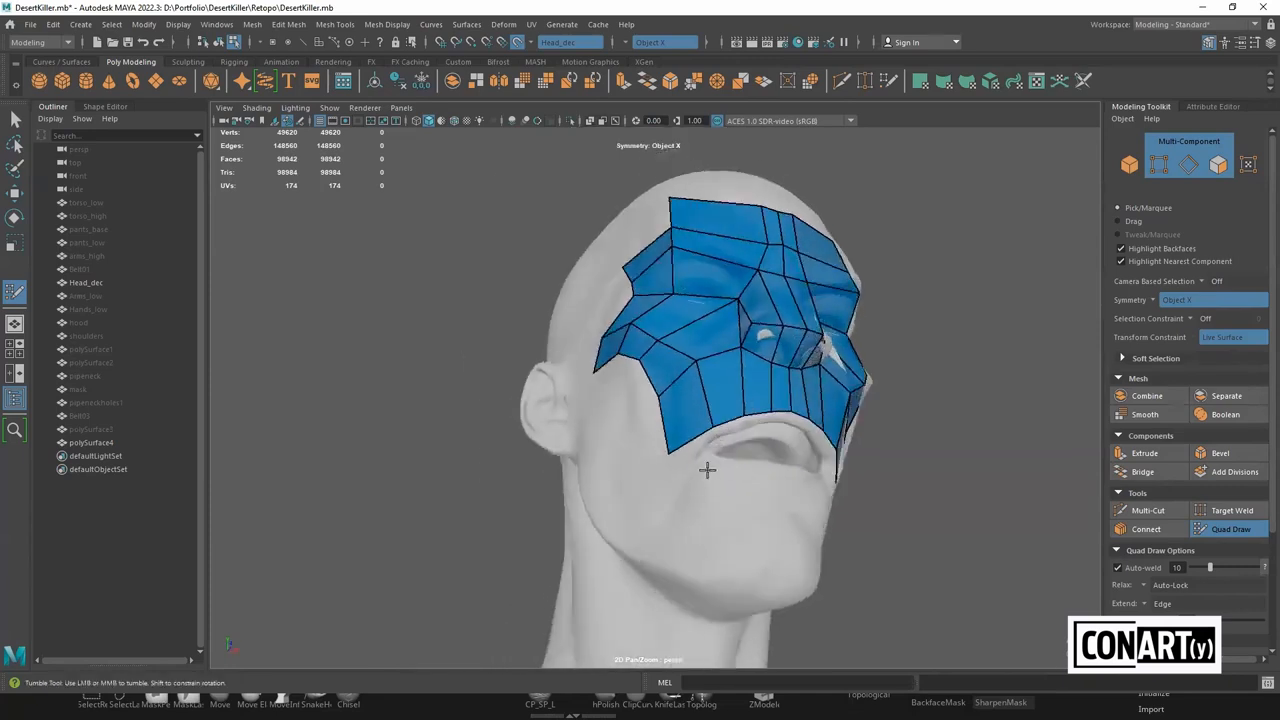
pyautogui.scroll(2, 709, 466)
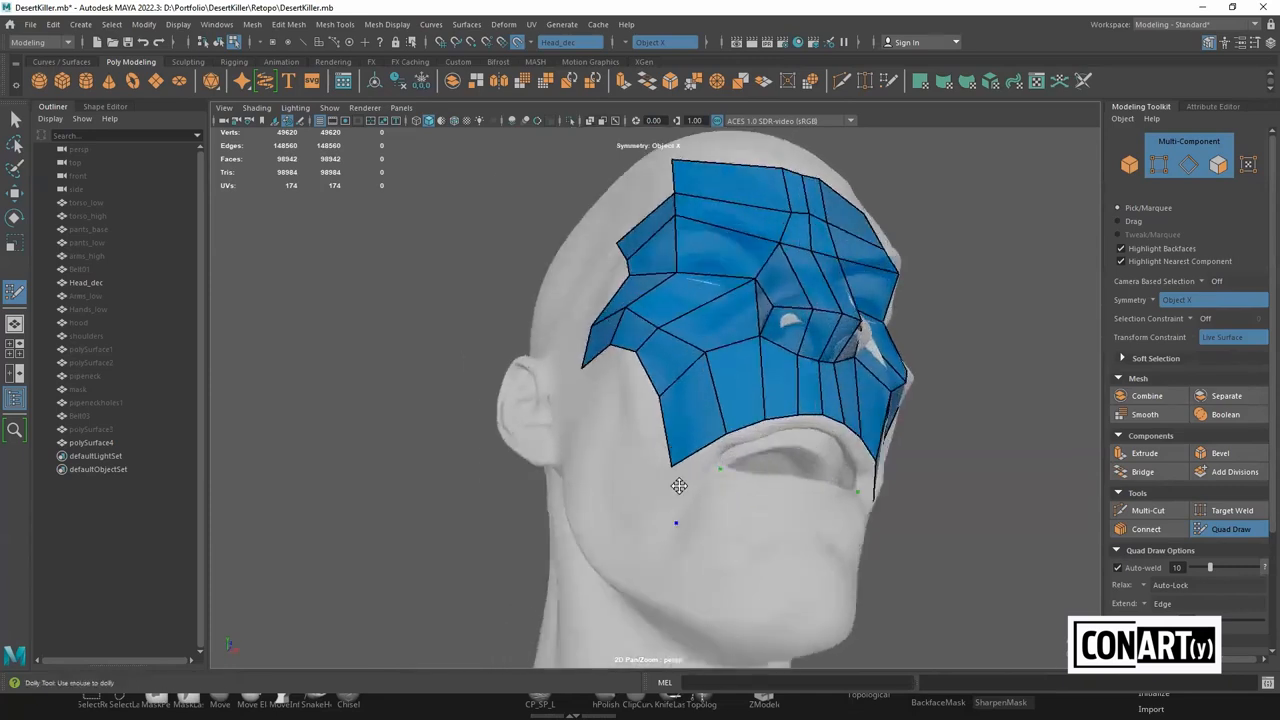
pyautogui.keyDown('shift'); pyautogui.click(679, 485); pyautogui.keyUp('shift')
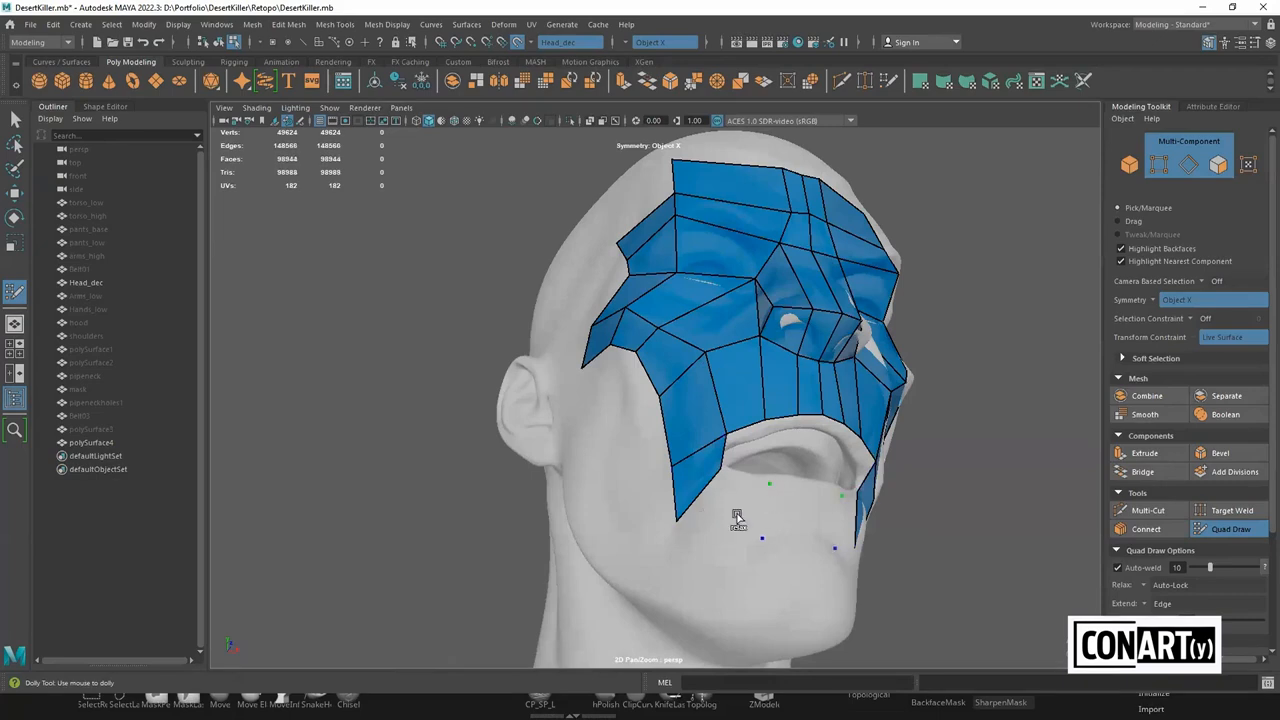
pyautogui.keyDown('shift'); pyautogui.click(737, 517); pyautogui.keyUp('shift')
pyautogui.keyDown('shift'); pyautogui.click(804, 502); pyautogui.keyUp('shift')
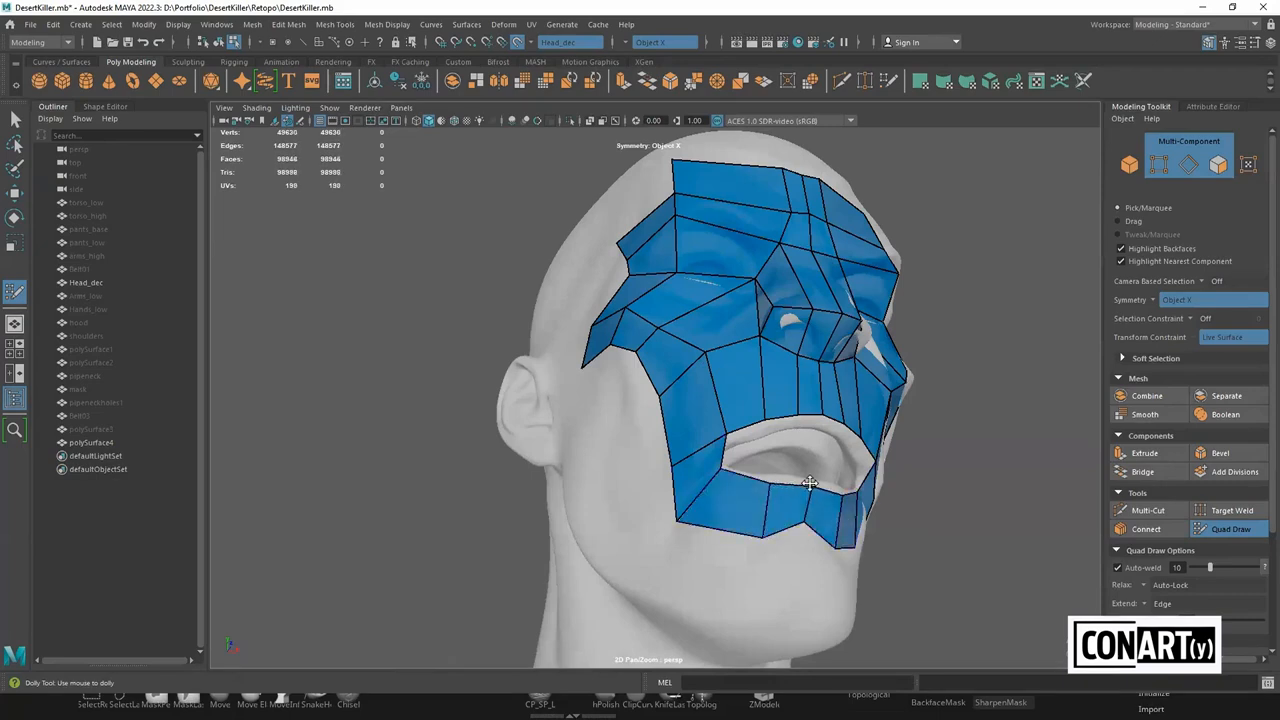
pyautogui.moveTo(800, 535); pyautogui.dragTo(775, 563)
# Extend quads from the lower lip row down over the chin, lower its centre vertex and fill the chin's side
pyautogui.keyDown('alt'); pyautogui.moveTo(752, 597); pyautogui.dragTo(757, 549, button='middle'); pyautogui.keyUp('alt')
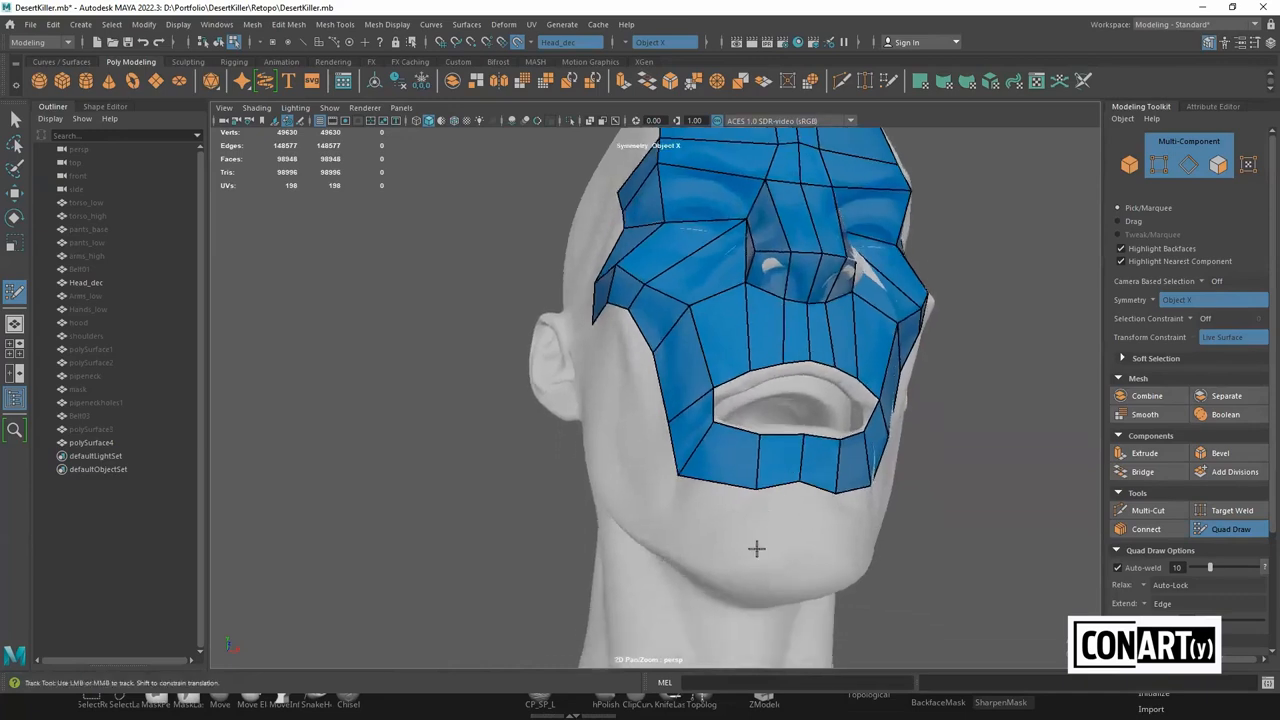
pyautogui.keyDown('shift'); pyautogui.click(801, 550); pyautogui.keyUp('shift')
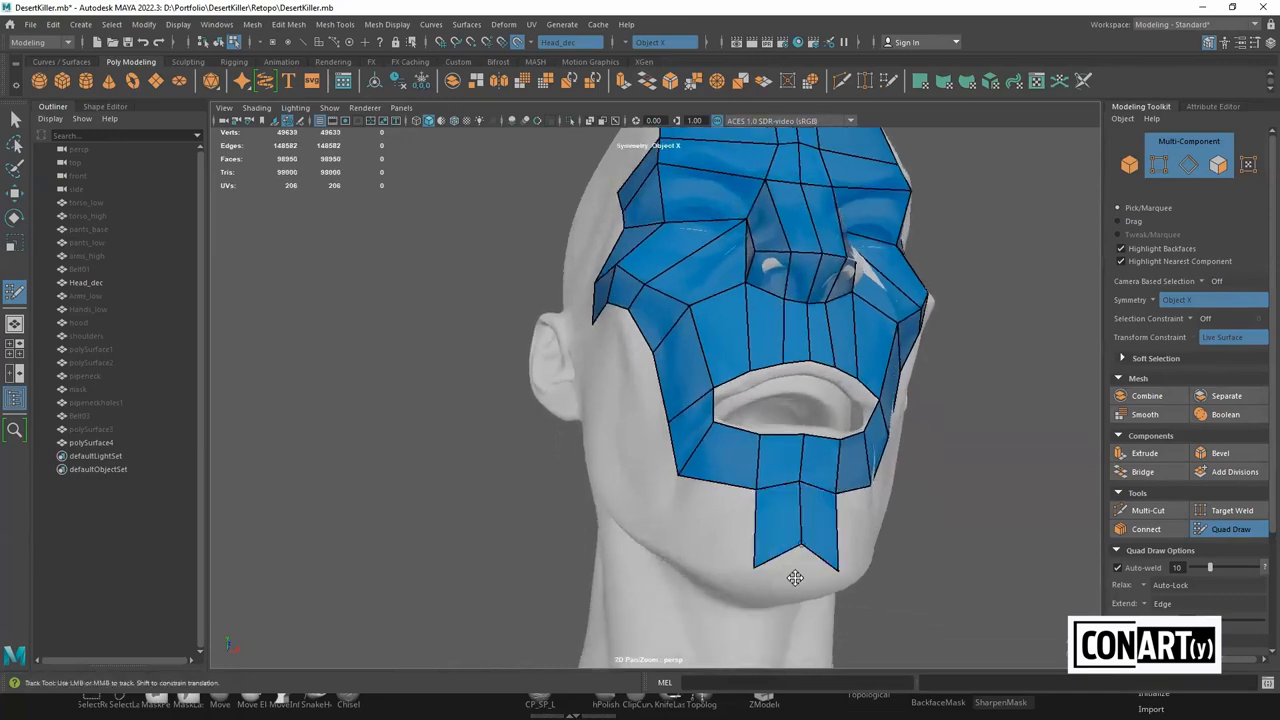
pyautogui.moveTo(801, 546); pyautogui.dragTo(801, 574)
pyautogui.keyDown('alt'); pyautogui.moveTo(686, 566); pyautogui.dragTo(739, 581); pyautogui.keyUp('alt')
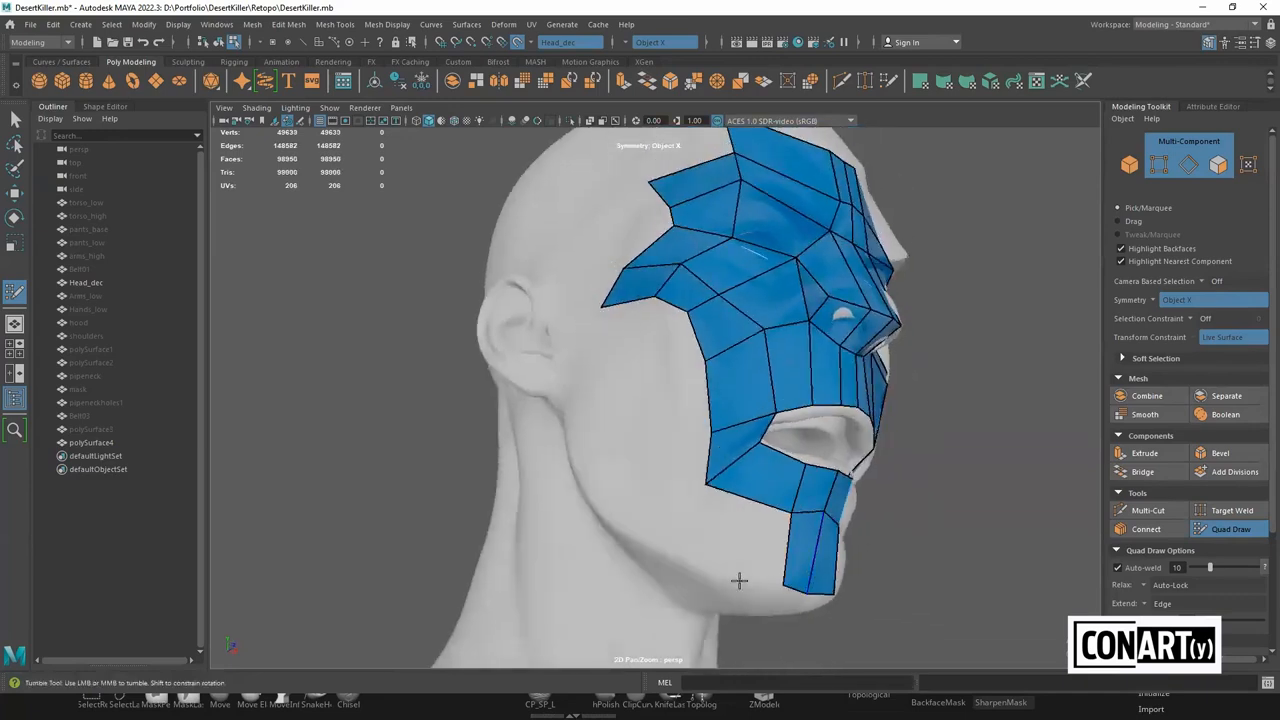
pyautogui.keyDown('shift'); pyautogui.click(671, 526); pyautogui.keyUp('shift')
# Add two quads along the jawline toward the ear and fill the lower cheek between the jaw and mouth loops
pyautogui.keyDown('alt'); pyautogui.moveTo(671, 526); pyautogui.dragTo(604, 510); pyautogui.keyUp('alt')
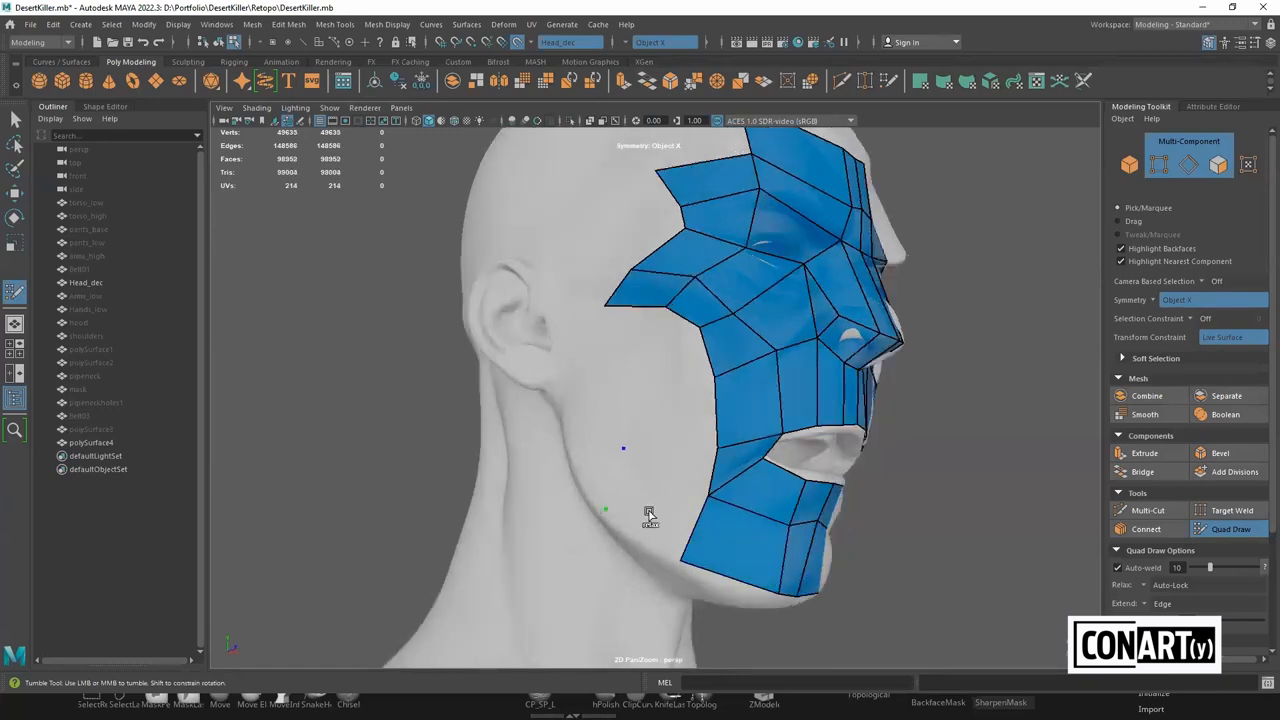
pyautogui.keyDown('shift'); pyautogui.click(649, 517); pyautogui.keyUp('shift')
pyautogui.keyDown('shift'); pyautogui.click(590, 435); pyautogui.keyUp('shift')
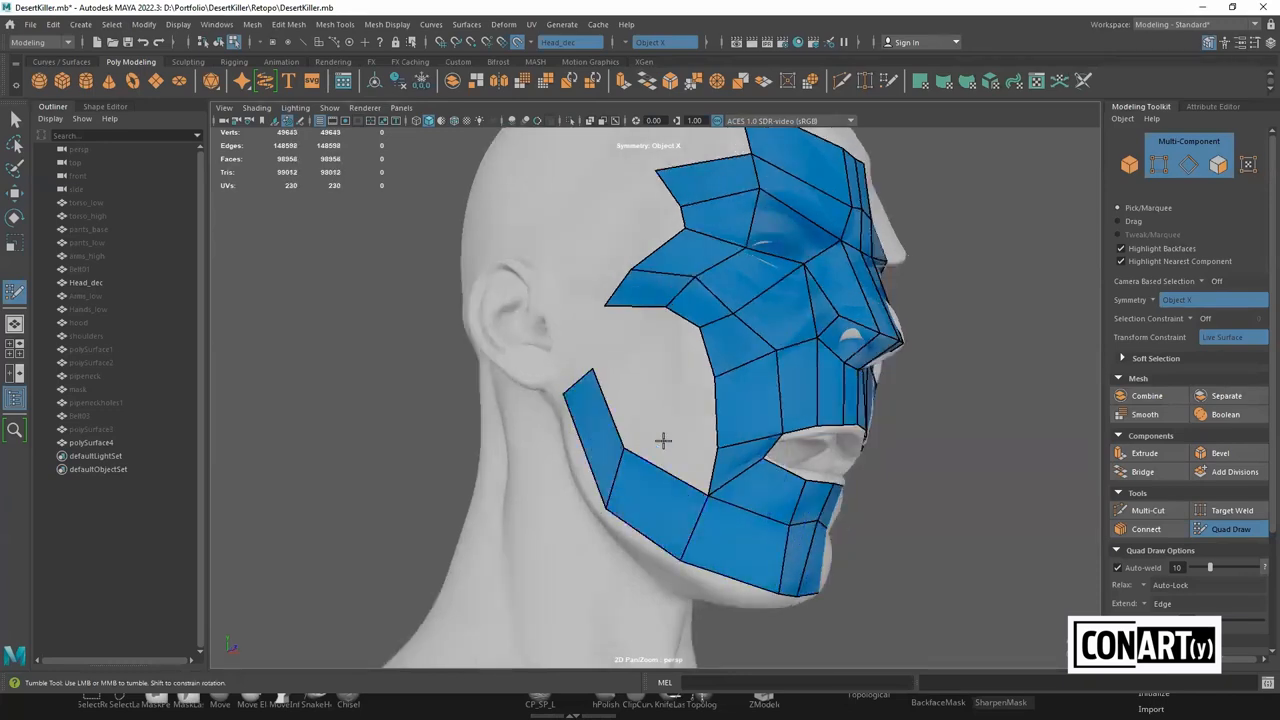
pyautogui.keyDown('alt'); pyautogui.moveTo(663, 440); pyautogui.dragTo(656, 448); pyautogui.keyUp('alt')
pyautogui.keyDown('shift'); pyautogui.click(681, 460); pyautogui.keyUp('shift')
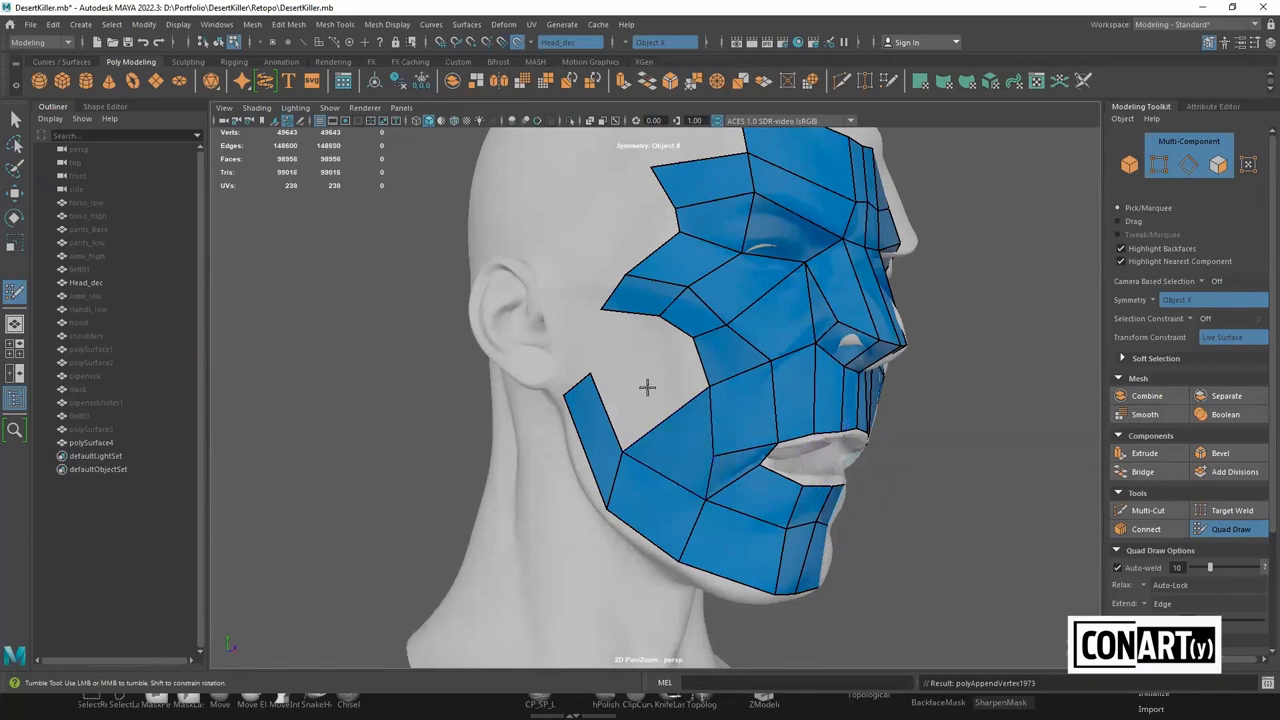
# Bridge the cheekbone to the rear jaw with a quad and fill the remaining cheek hole with quads
pyautogui.keyDown('alt'); pyautogui.moveTo(647, 387); pyautogui.dragTo(906, 395); pyautogui.keyUp('alt')
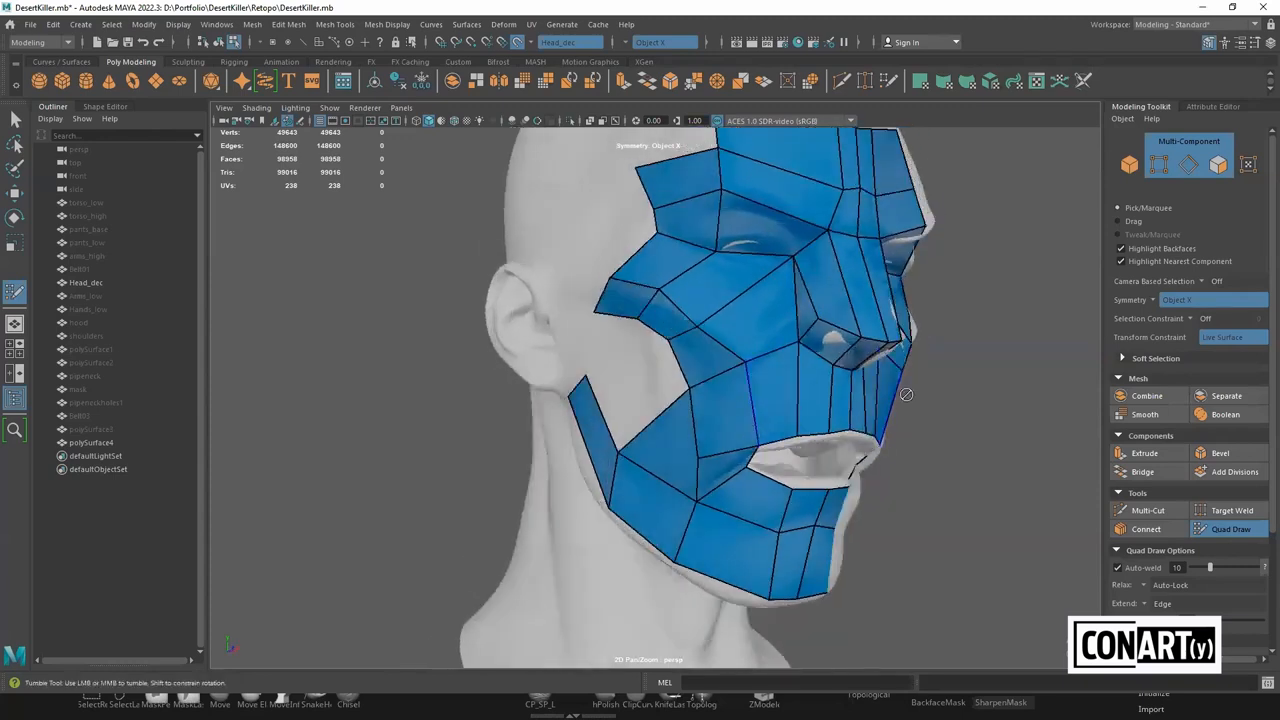
pyautogui.keyDown('alt'); pyautogui.moveTo(751, 423); pyautogui.dragTo(667, 356); pyautogui.keyUp('alt')
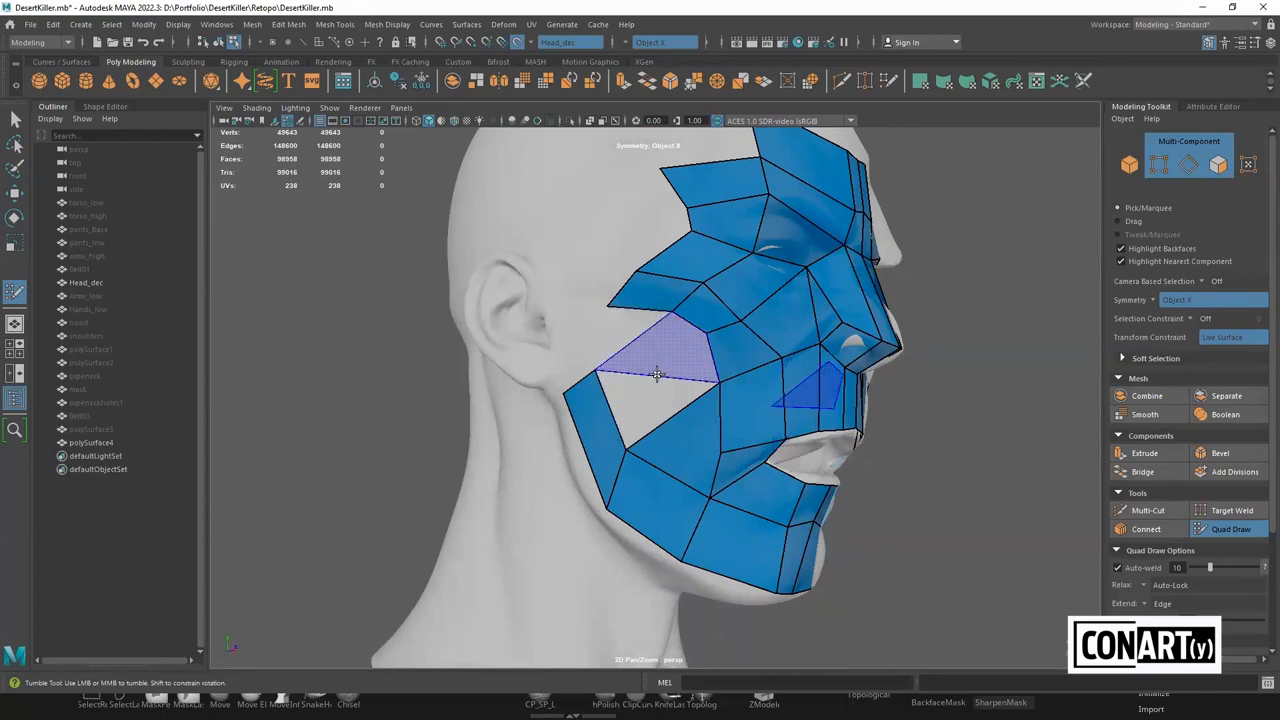
pyautogui.scroll(3, 652, 364)
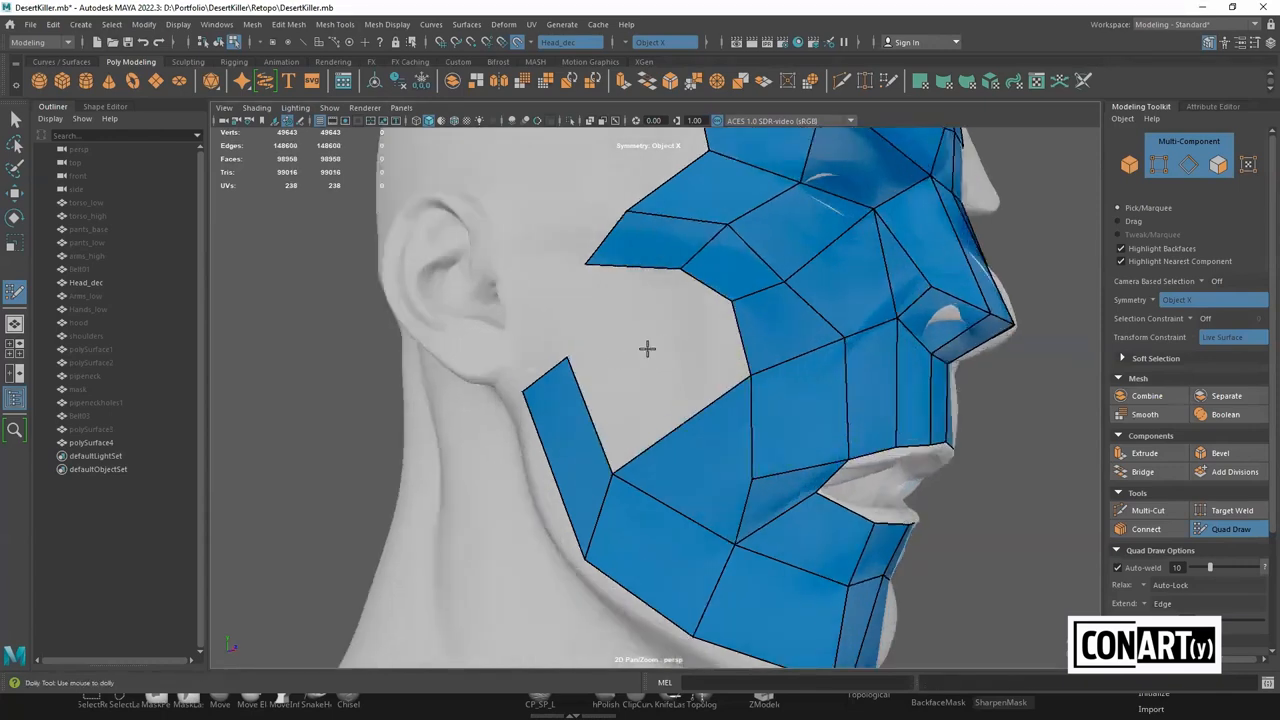
pyautogui.keyDown('shift'); pyautogui.click(597, 307); pyautogui.keyUp('shift')
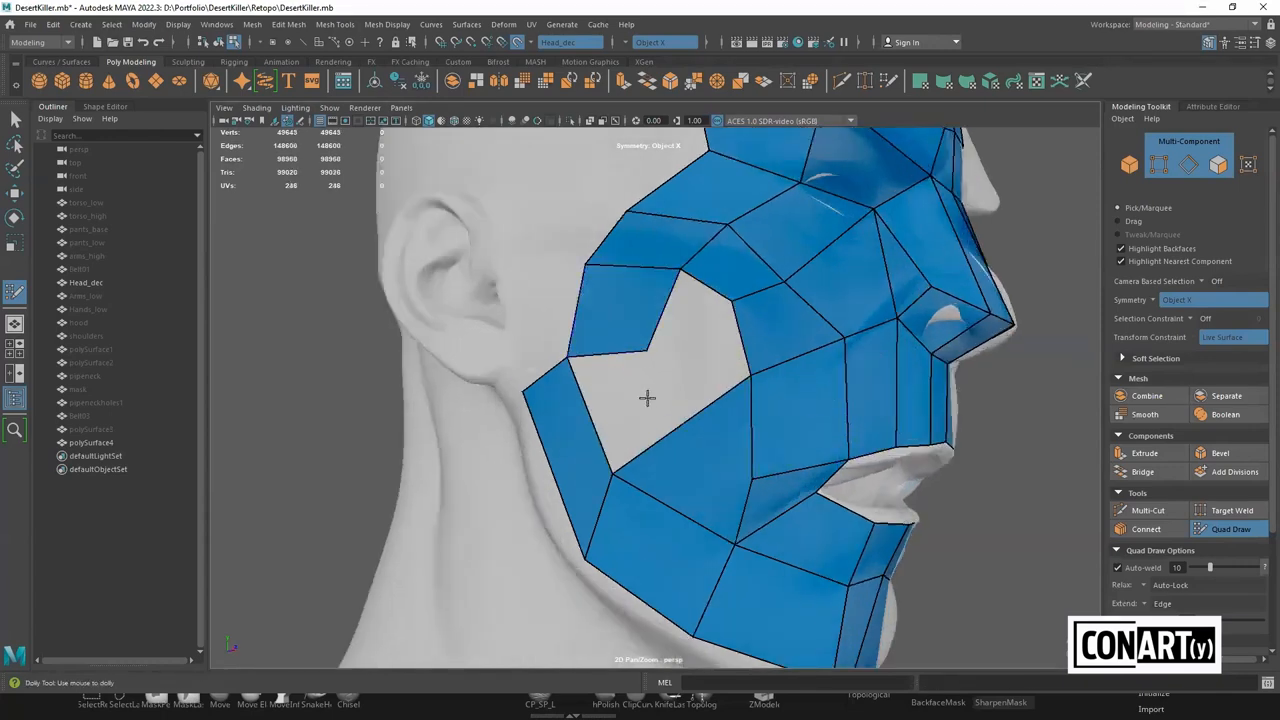
pyautogui.keyDown('shift'); pyautogui.click(694, 343); pyautogui.keyUp('shift')
pyautogui.keyDown('shift'); pyautogui.click(643, 400); pyautogui.keyUp('shift')
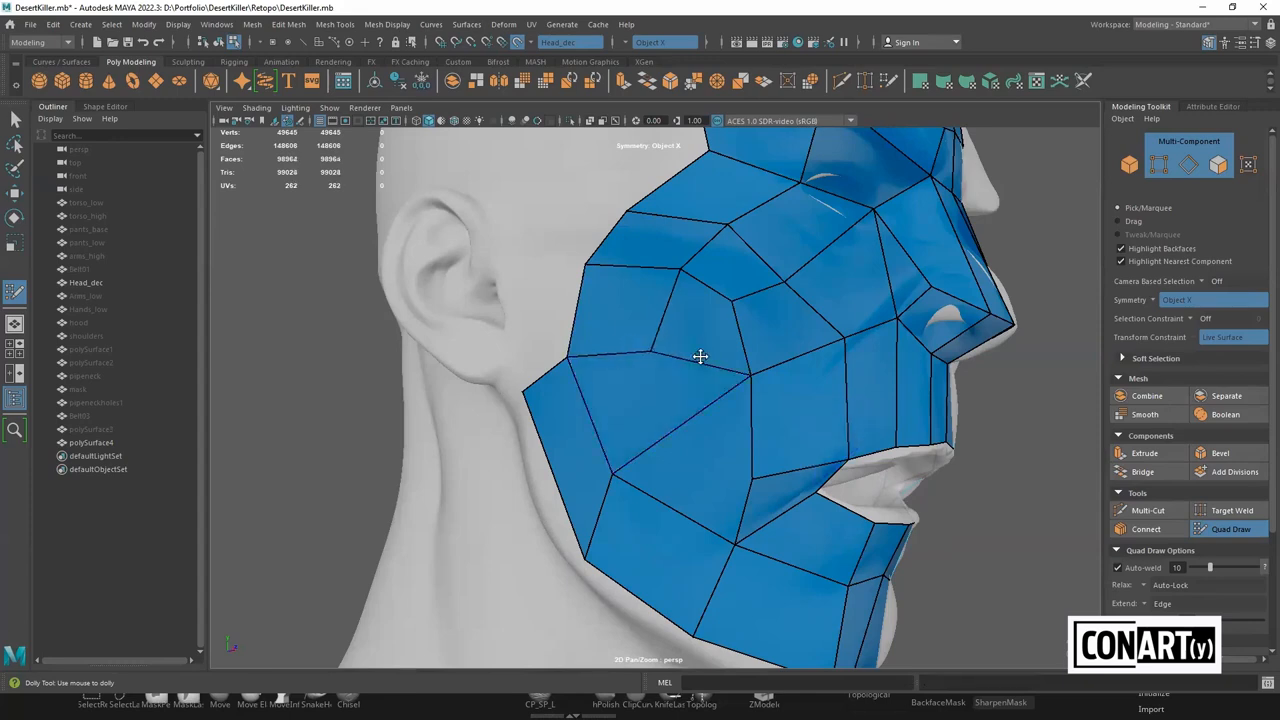
# Add quads in front of the ear from the rear jaw upward and another on the temple beside the eye
pyautogui.scroll(-3, 700, 372)
pyautogui.keyDown('alt'); pyautogui.moveTo(686, 377); pyautogui.dragTo(720, 406); pyautogui.keyUp('alt')
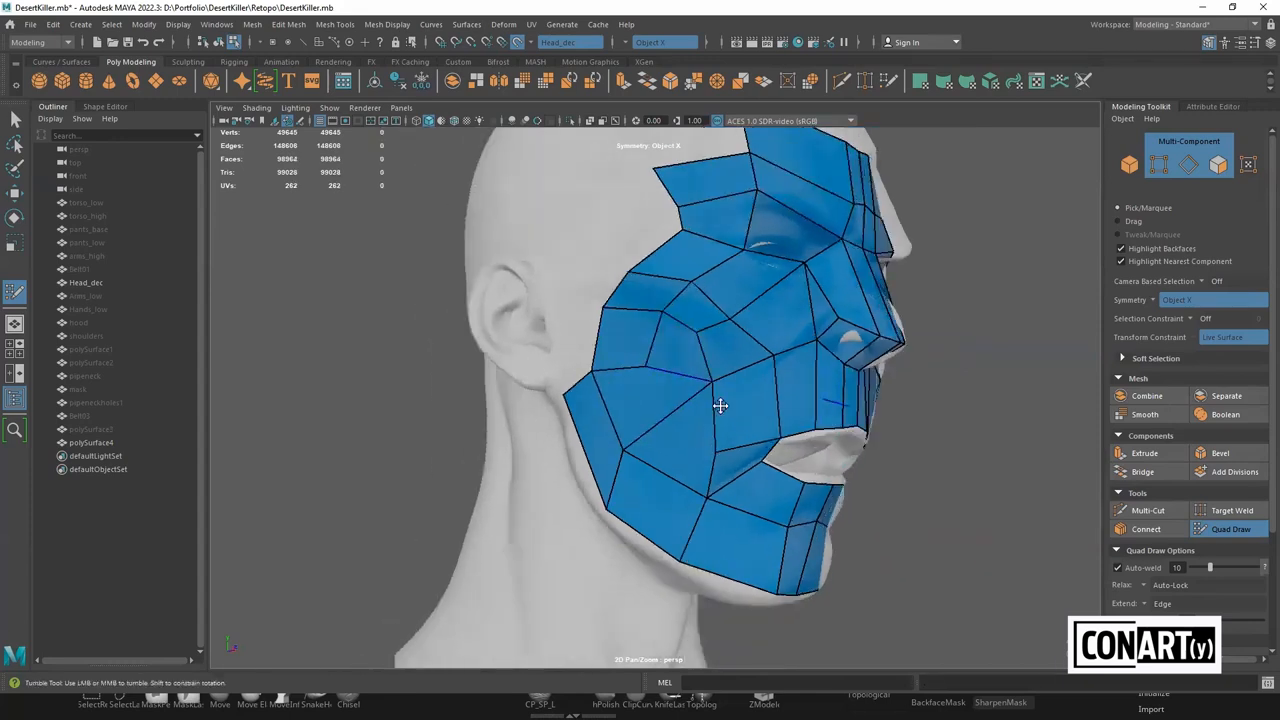
pyautogui.keyDown('alt'); pyautogui.moveTo(576, 331); pyautogui.dragTo(580, 346); pyautogui.keyUp('alt')
pyautogui.keyDown('shift'); pyautogui.click(595, 348); pyautogui.keyUp('shift')
pyautogui.click(566, 243)
pyautogui.keyDown('shift'); pyautogui.click(596, 270); pyautogui.keyUp('shift')
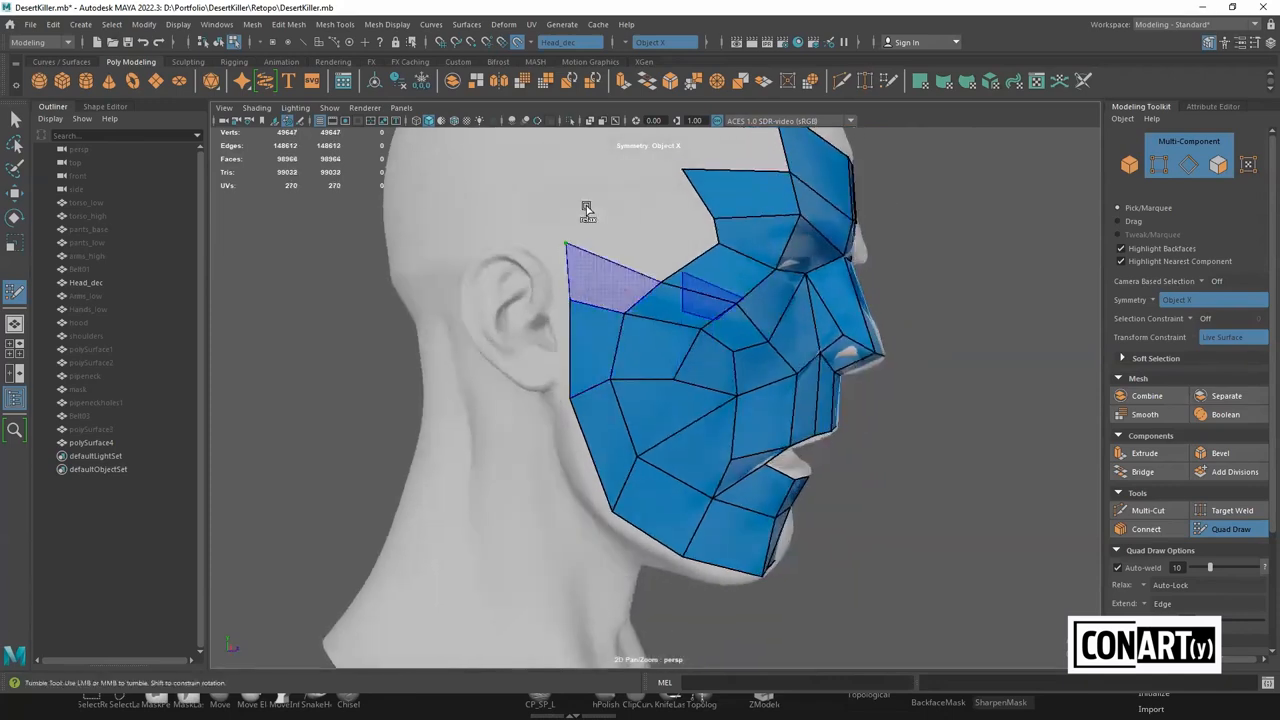
pyautogui.keyDown('shift'); pyautogui.click(677, 241); pyautogui.keyUp('shift')
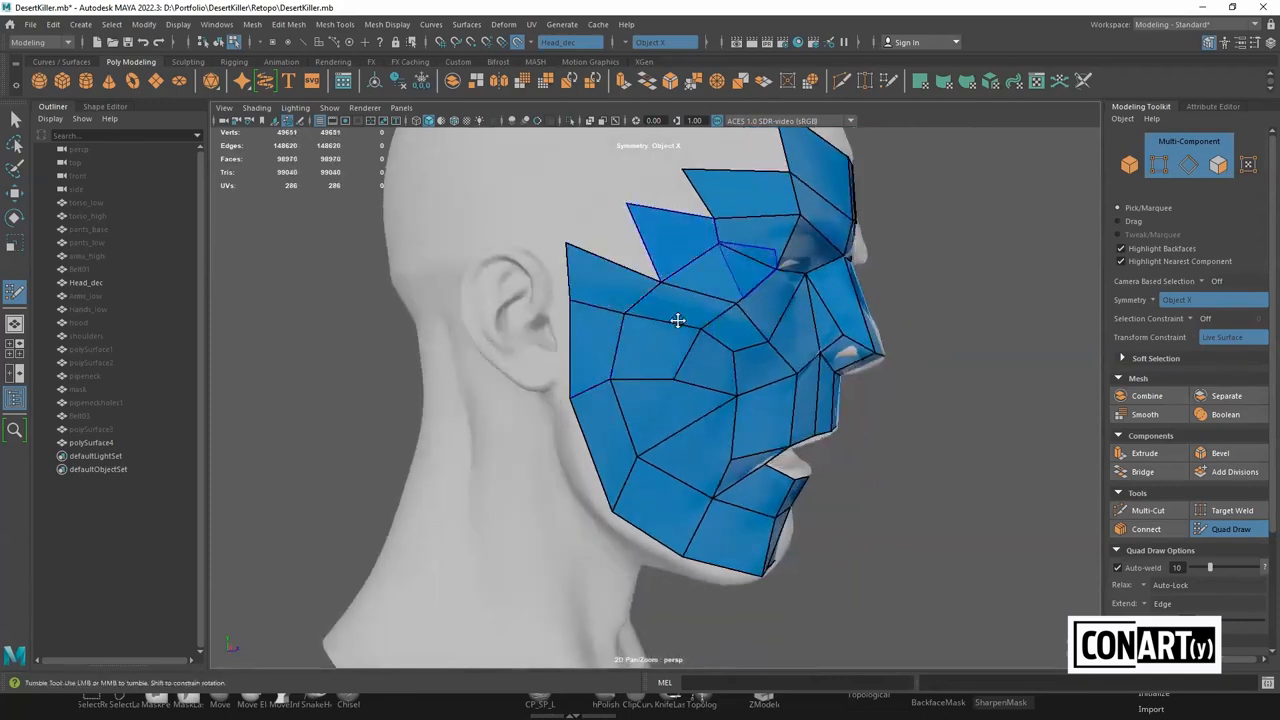
# Reposition the temple vertices and fill the temple gaps to connect the ear-side quads with the forehead
pyautogui.keyDown('alt'); pyautogui.moveTo(677, 320); pyautogui.dragTo(675, 437, button='middle'); pyautogui.keyUp('alt')
pyautogui.moveTo(683, 286); pyautogui.dragTo(715, 283)
pyautogui.moveTo(618, 322); pyautogui.dragTo(632, 287)
pyautogui.keyDown('shift'); pyautogui.click(599, 327); pyautogui.keyUp('shift')
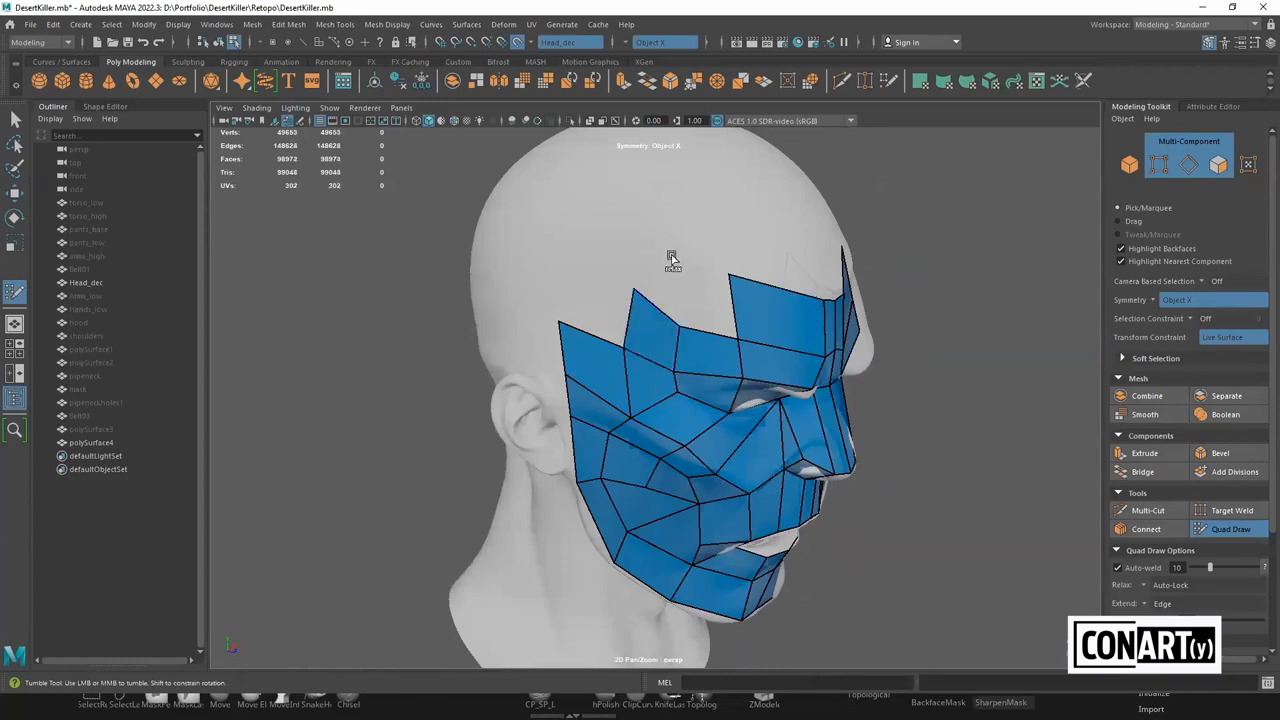
pyautogui.keyDown('shift'); pyautogui.click(700, 295); pyautogui.keyUp('shift')
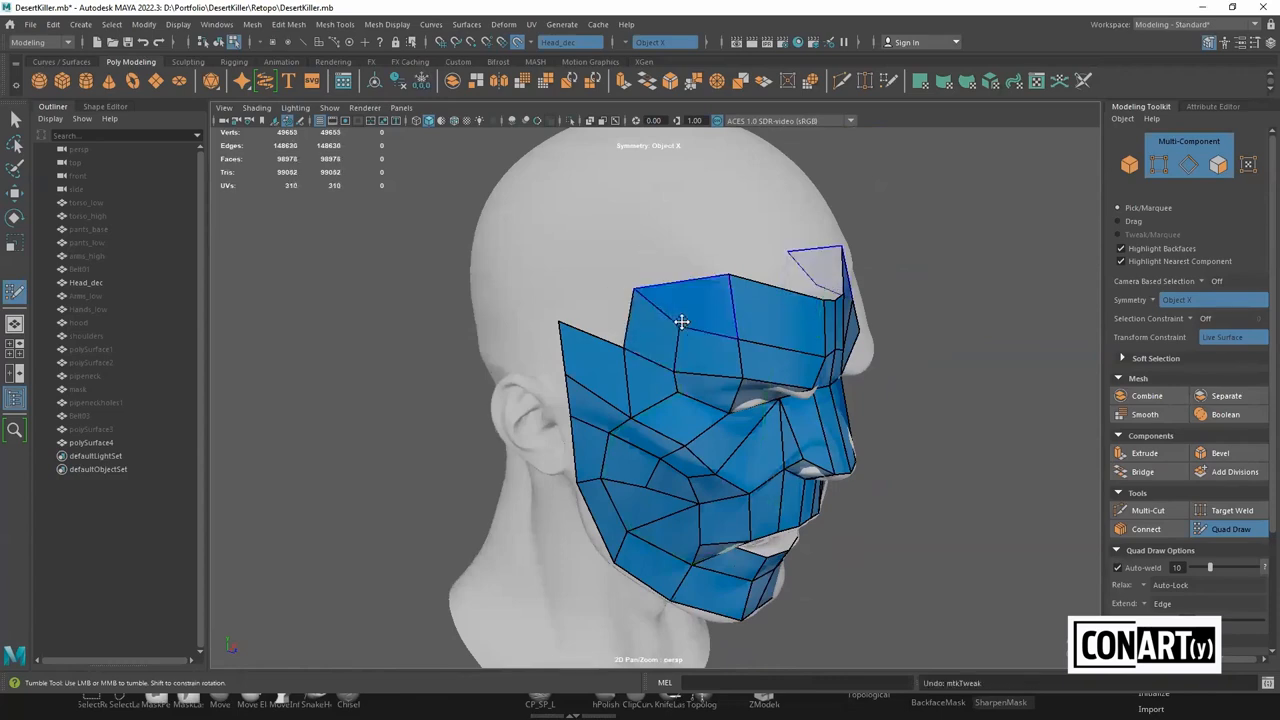
# Extend a row of quads up the forehead from the midline outward and close the remaining gap at the temple
pyautogui.keyDown('alt'); pyautogui.moveTo(699, 287); pyautogui.dragTo(640, 278); pyautogui.keyUp('alt')
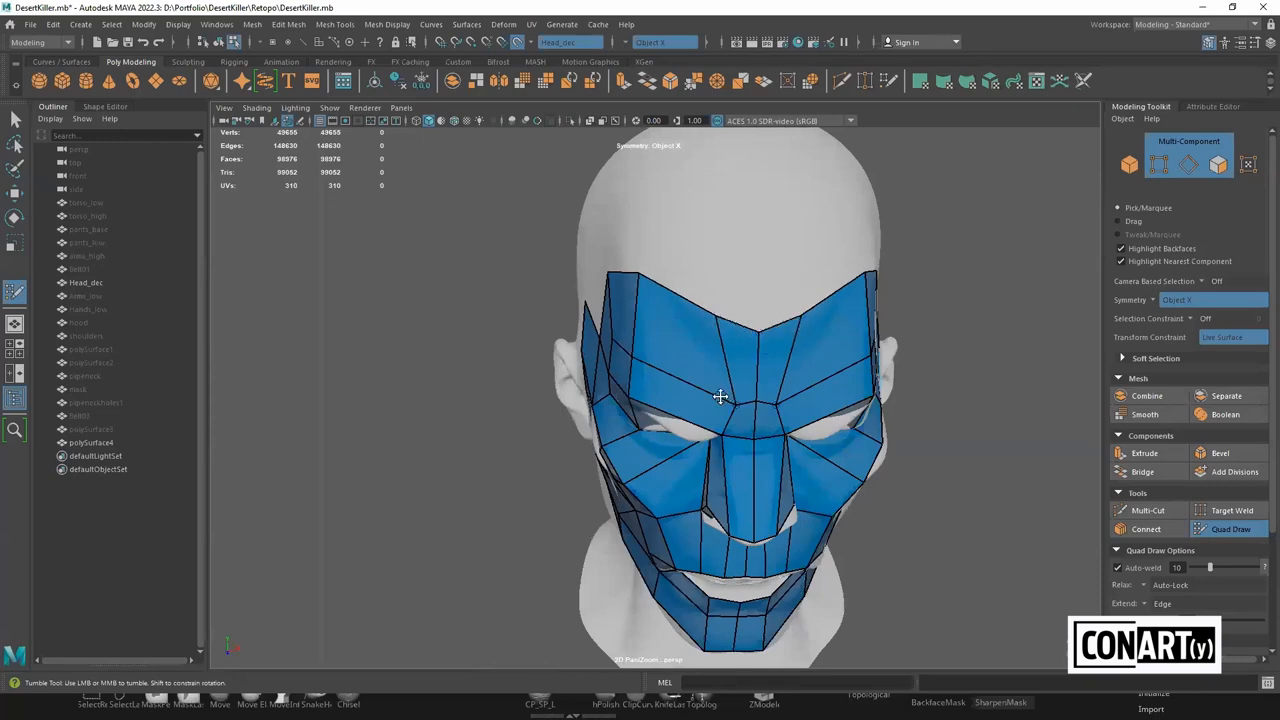
pyautogui.keyDown('shift'); pyautogui.click(735, 265); pyautogui.keyUp('shift')
pyautogui.moveTo(698, 231); pyautogui.dragTo(704, 217)
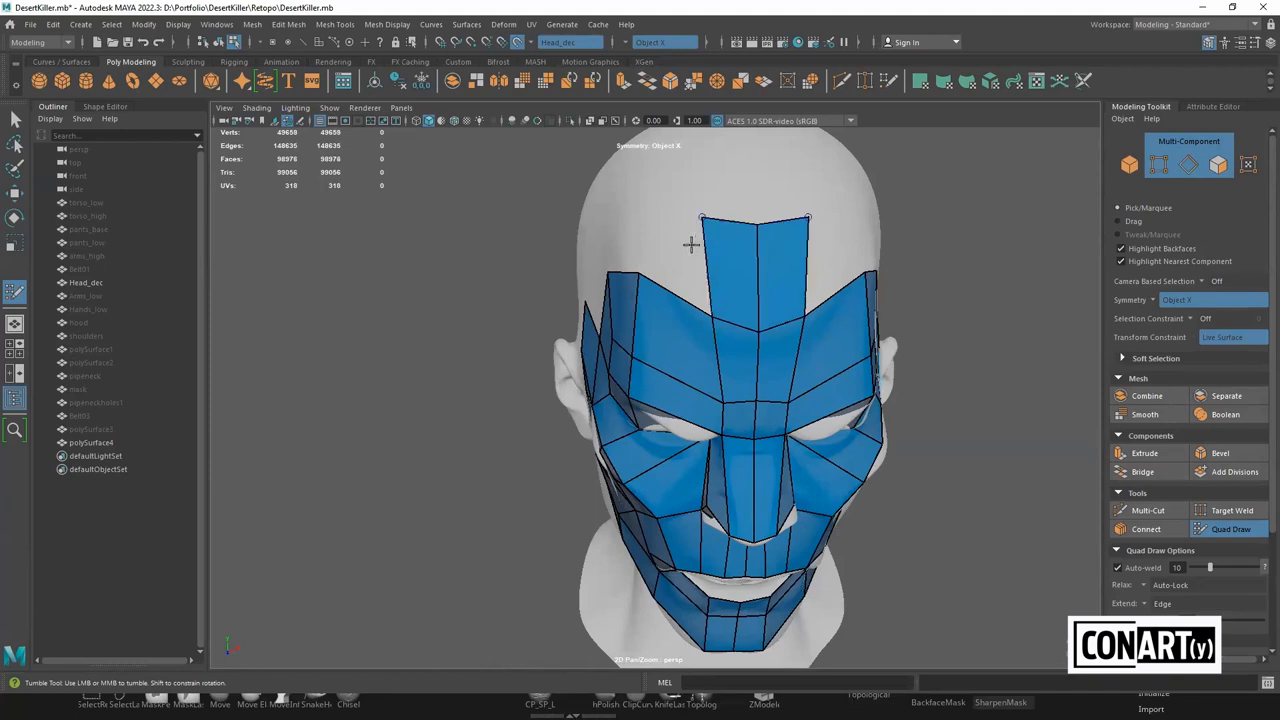
pyautogui.click(657, 214)
pyautogui.keyDown('shift'); pyautogui.click(702, 258); pyautogui.keyUp('shift')
pyautogui.moveTo(714, 266)
pyautogui.keyDown('alt'); pyautogui.mouseDown()
pyautogui.moveTo(785, 272)
pyautogui.moveTo(690, 268)
pyautogui.mouseUp(); pyautogui.keyUp('alt')
pyautogui.keyDown('shift'); pyautogui.click(686, 269); pyautogui.keyUp('shift')
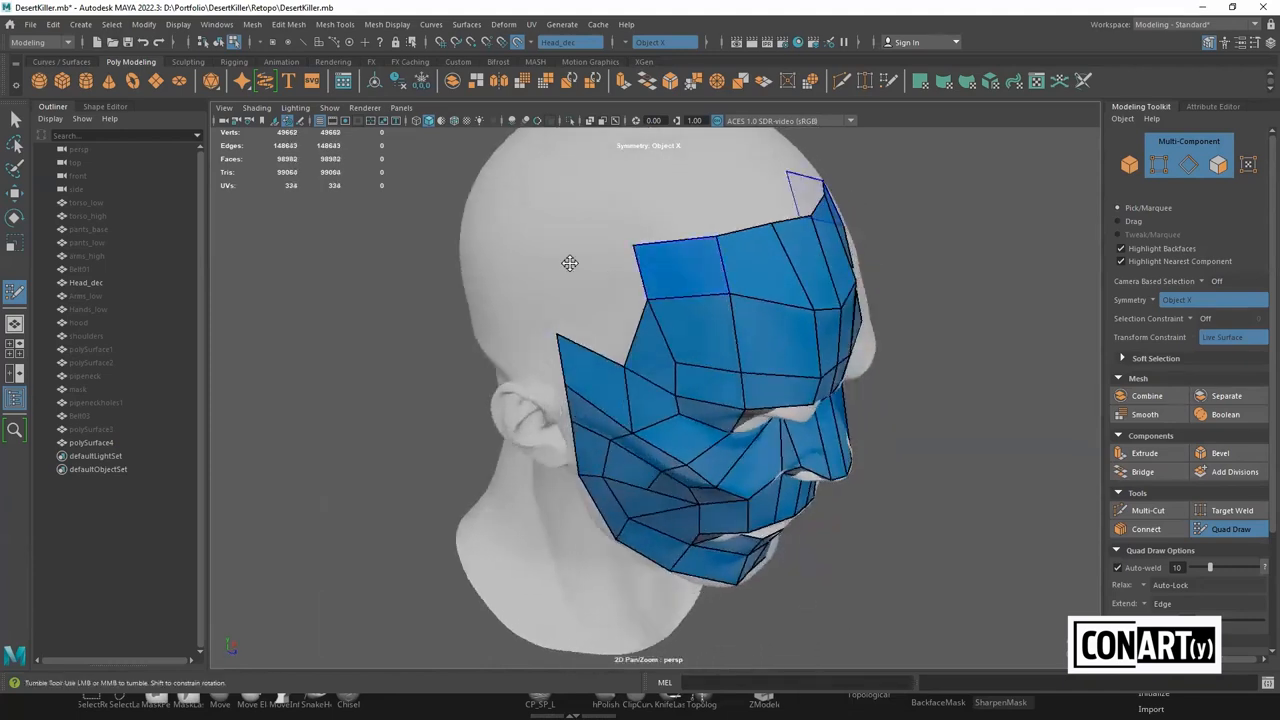
pyautogui.keyDown('shift'); pyautogui.click(586, 297); pyautogui.keyUp('shift')
pyautogui.keyDown('alt'); pyautogui.moveTo(625, 243); pyautogui.dragTo(749, 233); pyautogui.keyUp('alt')
pyautogui.keyDown('alt'); pyautogui.moveTo(790, 289); pyautogui.dragTo(758, 227); pyautogui.keyUp('alt')
pyautogui.keyDown('alt'); pyautogui.moveTo(747, 317); pyautogui.dragTo(651, 257); pyautogui.keyUp('alt')
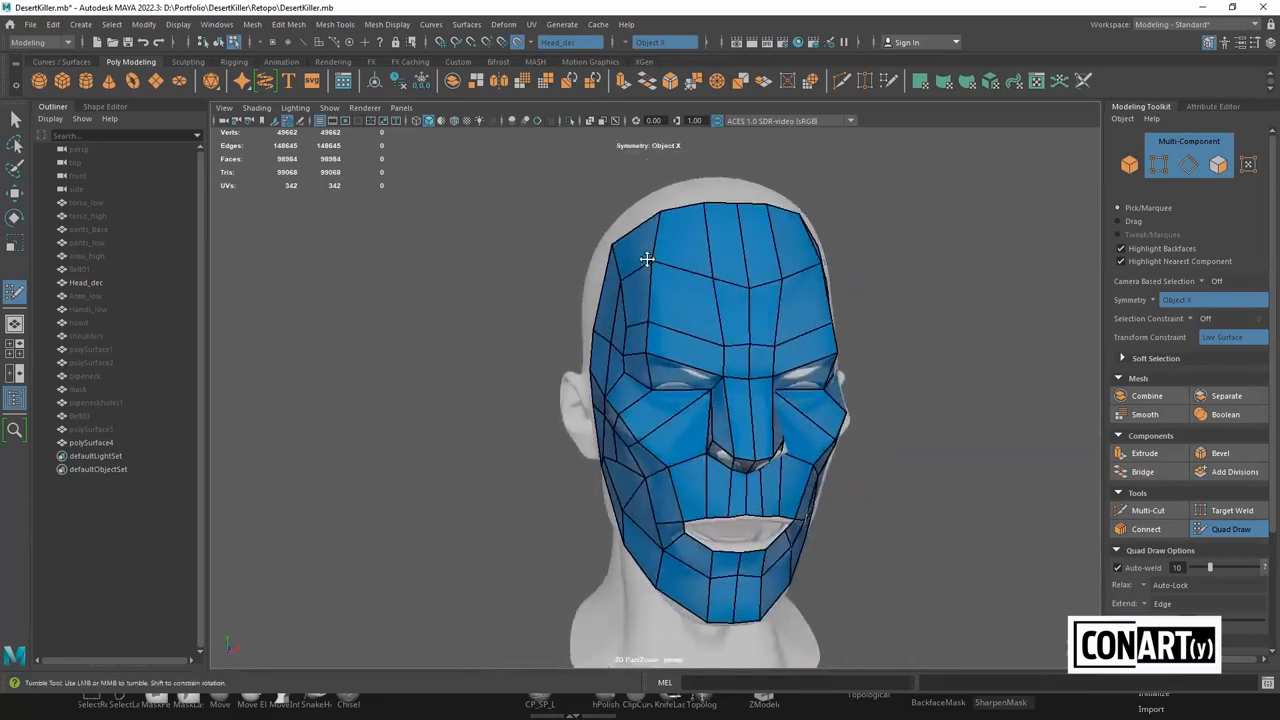
# Shift the vertices beside the forehead midline outward to even out the width of the forehead columns
pyautogui.moveTo(704, 204); pyautogui.dragTo(689, 206)
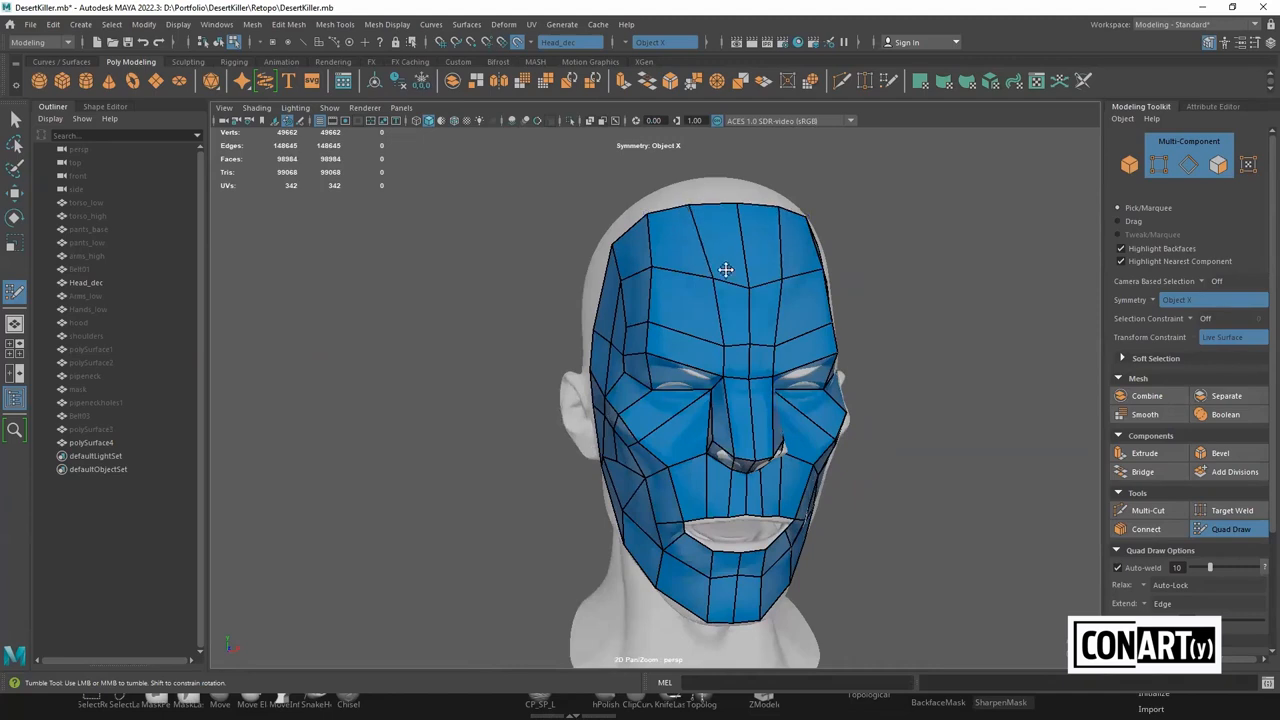
pyautogui.moveTo(711, 275); pyautogui.dragTo(706, 280)
# Extend a strip of quads from the chin down the throat and fill the area under the jaw beside it
pyautogui.keyDown('alt'); pyautogui.moveTo(720, 340); pyautogui.dragTo(660, 370, button='right'); pyautogui.keyUp('alt')
pyautogui.keyDown('alt'); pyautogui.moveTo(660, 370); pyautogui.dragTo(746, 451); pyautogui.keyUp('alt')
pyautogui.keyDown('alt'); pyautogui.moveTo(742, 343); pyautogui.dragTo(744, 225, button='middle'); pyautogui.keyUp('alt')
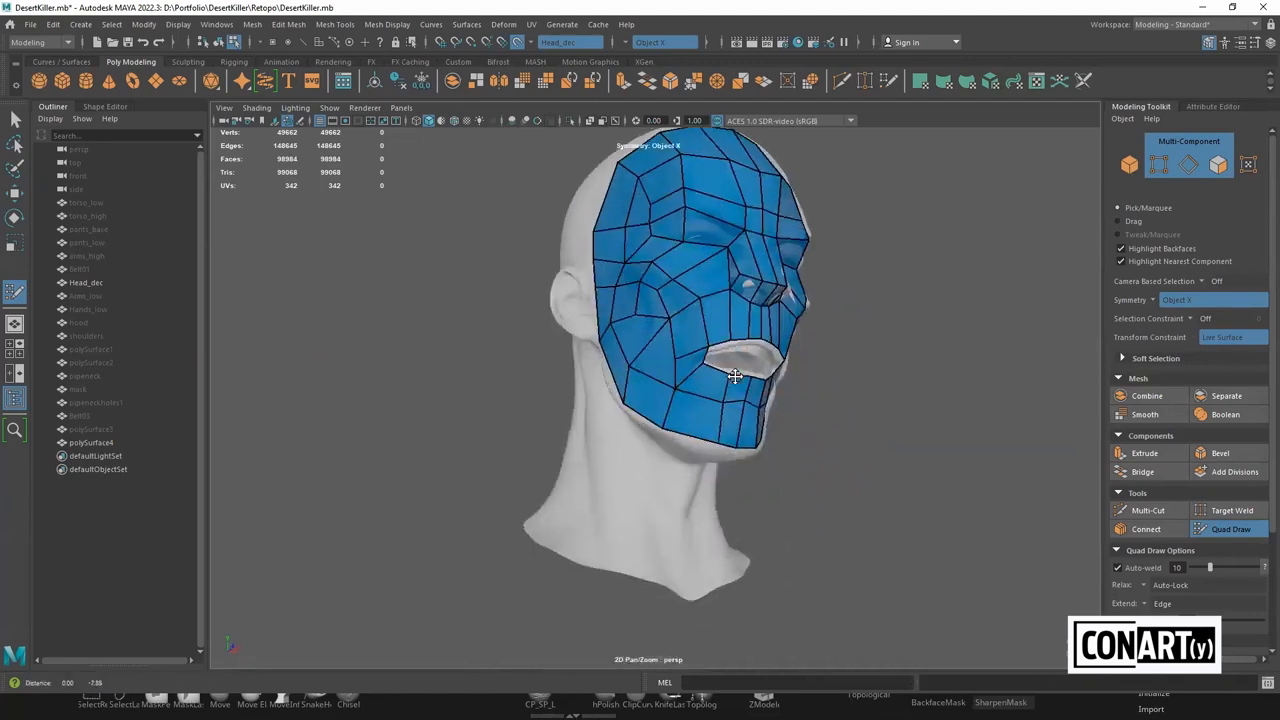
pyautogui.keyDown('alt'); pyautogui.moveTo(744, 225); pyautogui.dragTo(730, 452, button='right'); pyautogui.keyUp('alt')
pyautogui.moveTo(714, 426)
pyautogui.keyDown('alt'); pyautogui.mouseDown()
pyautogui.moveTo(737, 363)
pyautogui.moveTo(698, 548)
pyautogui.moveTo(662, 431)
pyautogui.mouseUp(); pyautogui.keyUp('alt')
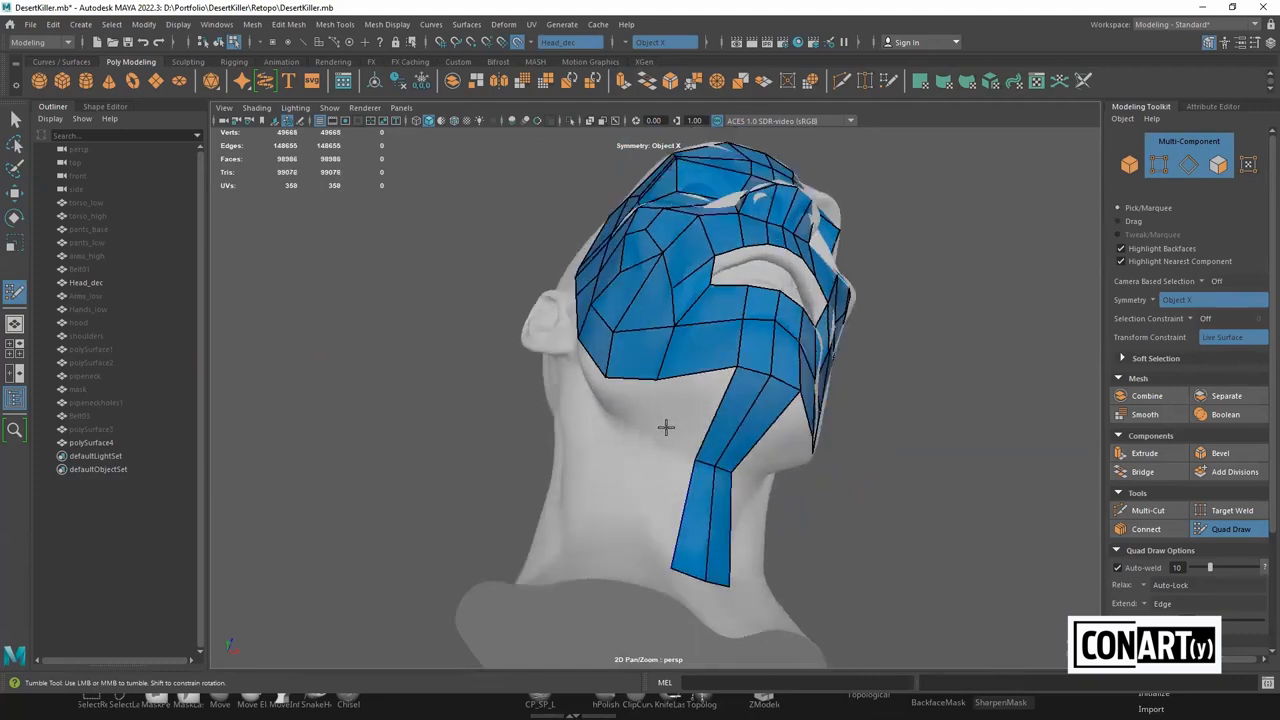
pyautogui.keyDown('shift'); pyautogui.click(674, 416); pyautogui.keyUp('shift')
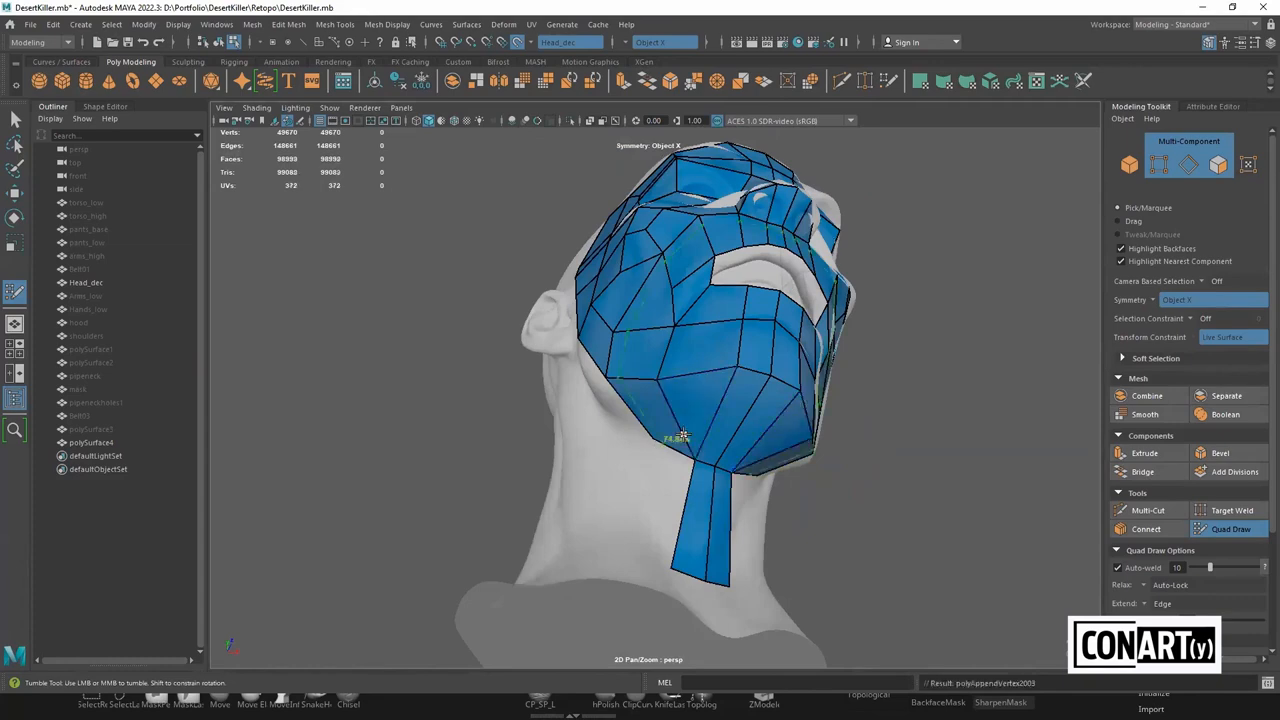
pyautogui.hotkey('ctrl', 'z')
pyautogui.keyDown('shift'); pyautogui.click(677, 420); pyautogui.keyUp('shift')
pyautogui.keyDown('shift'); pyautogui.click(628, 412); pyautogui.keyUp('shift')
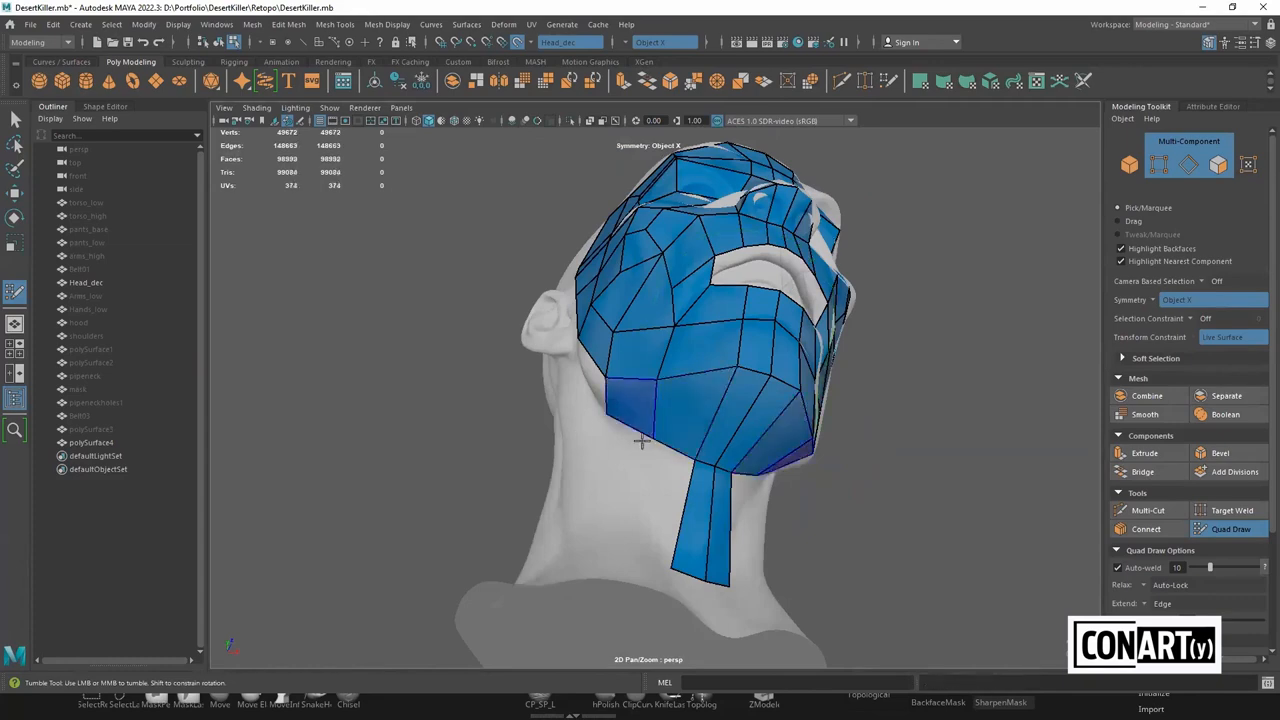
# Continue the quads beneath the rear jaw and insert an edge loop across the quads below it
pyautogui.keyDown('alt'); pyautogui.moveTo(628, 412); pyautogui.dragTo(593, 298); pyautogui.keyUp('alt')
pyautogui.keyDown('shift'); pyautogui.click(590, 414); pyautogui.keyUp('shift')
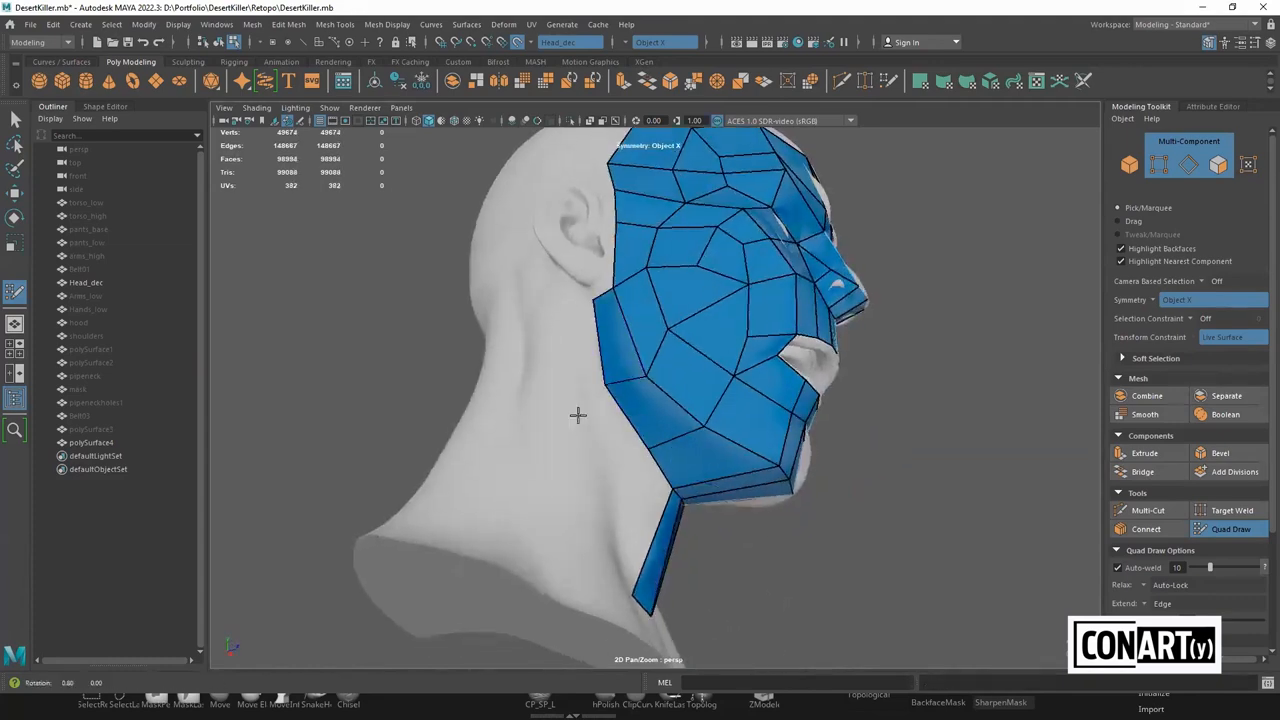
pyautogui.keyDown('alt'); pyautogui.moveTo(580, 417); pyautogui.dragTo(642, 517); pyautogui.keyUp('alt')
pyautogui.keyDown('shift'); pyautogui.click(624, 470); pyautogui.keyUp('shift')
pyautogui.keyDown('ctrl'); pyautogui.click(684, 536); pyautogui.keyUp('ctrl')
# Add quads over the front of the ear, connecting the rear jaw with the temple
pyautogui.keyDown('alt'); pyautogui.moveTo(590, 377); pyautogui.dragTo(611, 449); pyautogui.keyUp('alt')
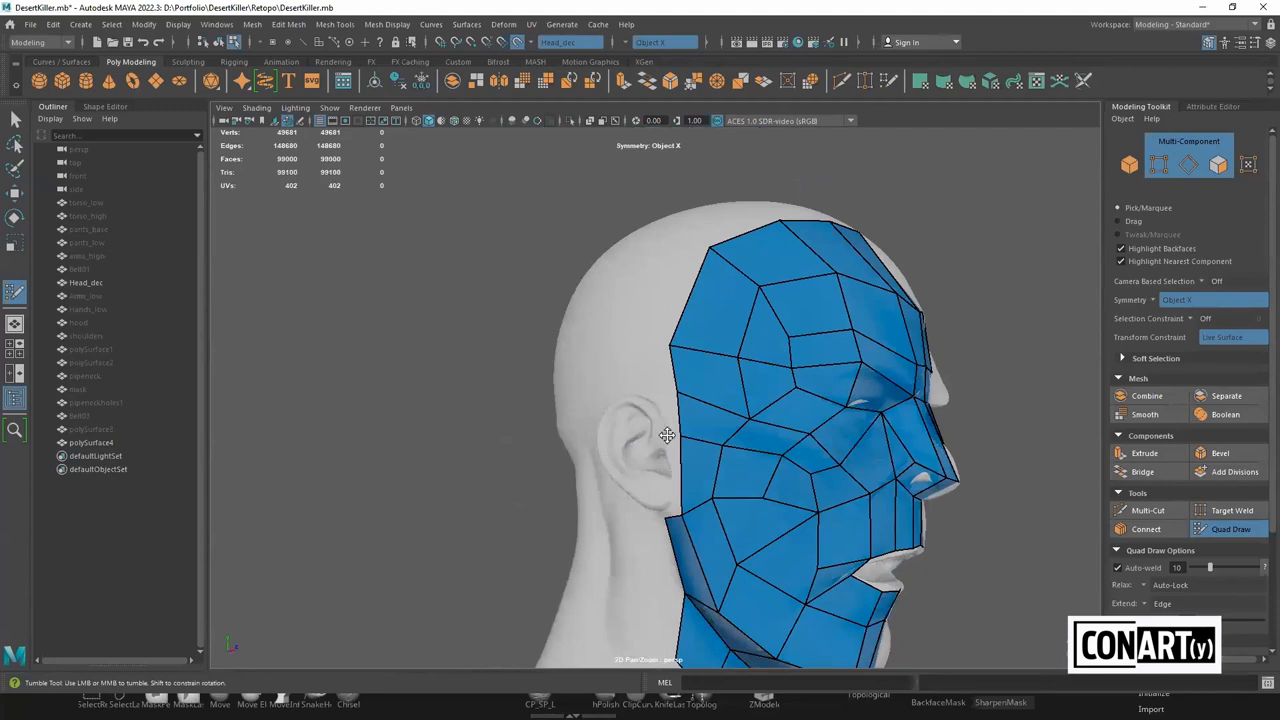
pyautogui.keyDown('shift'); pyautogui.click(628, 447); pyautogui.keyUp('shift')
pyautogui.moveTo(656, 454)
pyautogui.keyDown('alt'); pyautogui.mouseDown()
pyautogui.moveTo(604, 456)
pyautogui.moveTo(674, 458)
pyautogui.mouseUp(); pyautogui.keyUp('alt')
pyautogui.keyDown('alt'); pyautogui.moveTo(674, 458); pyautogui.dragTo(675, 481, button='right'); pyautogui.keyUp('alt')
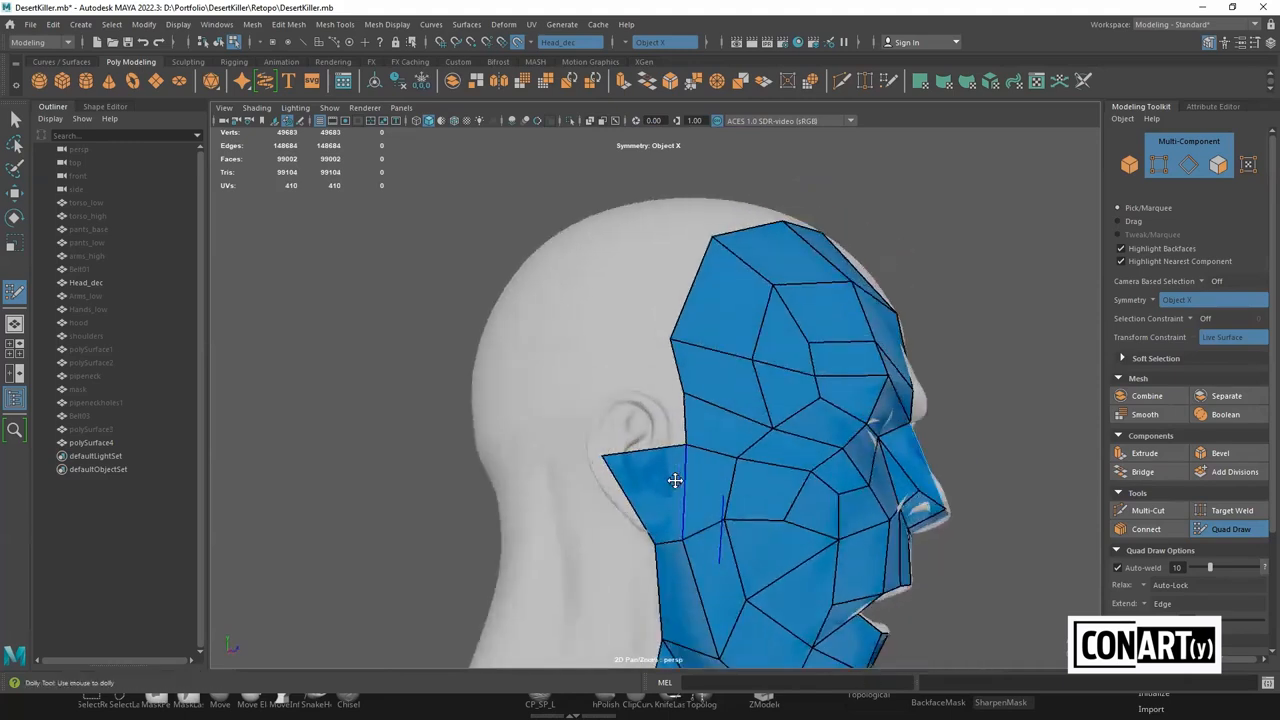
pyautogui.keyDown('alt'); pyautogui.moveTo(651, 469); pyautogui.dragTo(634, 389); pyautogui.keyUp('alt')
pyautogui.click(634, 390)
pyautogui.keyDown('shift'); pyautogui.click(643, 414); pyautogui.keyUp('shift')
# Extend quads from above the ear up the side of the skull, behind the temple
pyautogui.keyDown('alt'); pyautogui.moveTo(602, 439); pyautogui.dragTo(638, 388); pyautogui.keyUp('alt')
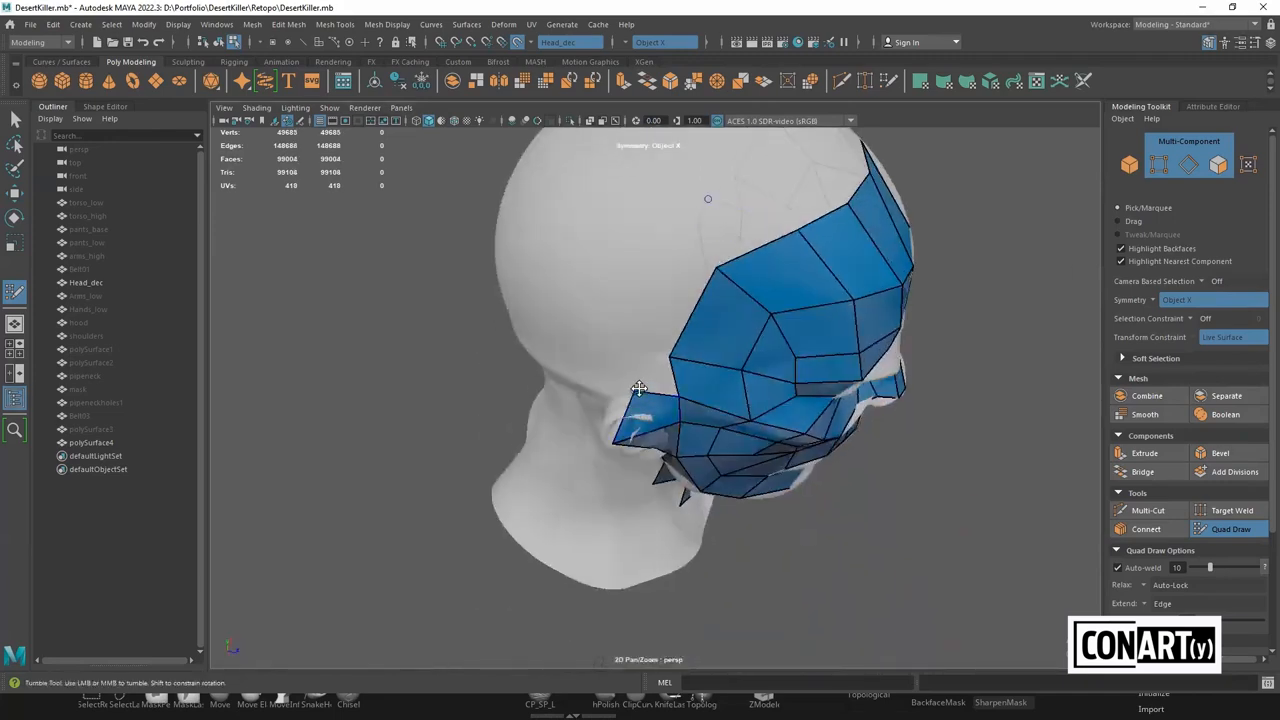
pyautogui.click(622, 245)
pyautogui.keyDown('shift'); pyautogui.click(657, 303); pyautogui.keyUp('shift')
pyautogui.keyDown('shift'); pyautogui.click(657, 300); pyautogui.keyUp('shift')
pyautogui.keyDown('alt'); pyautogui.moveTo(649, 279); pyautogui.dragTo(636, 347, button='middle'); pyautogui.keyUp('alt')
pyautogui.click(648, 236)
pyautogui.keyDown('shift'); pyautogui.click(668, 268); pyautogui.keyUp('shift')
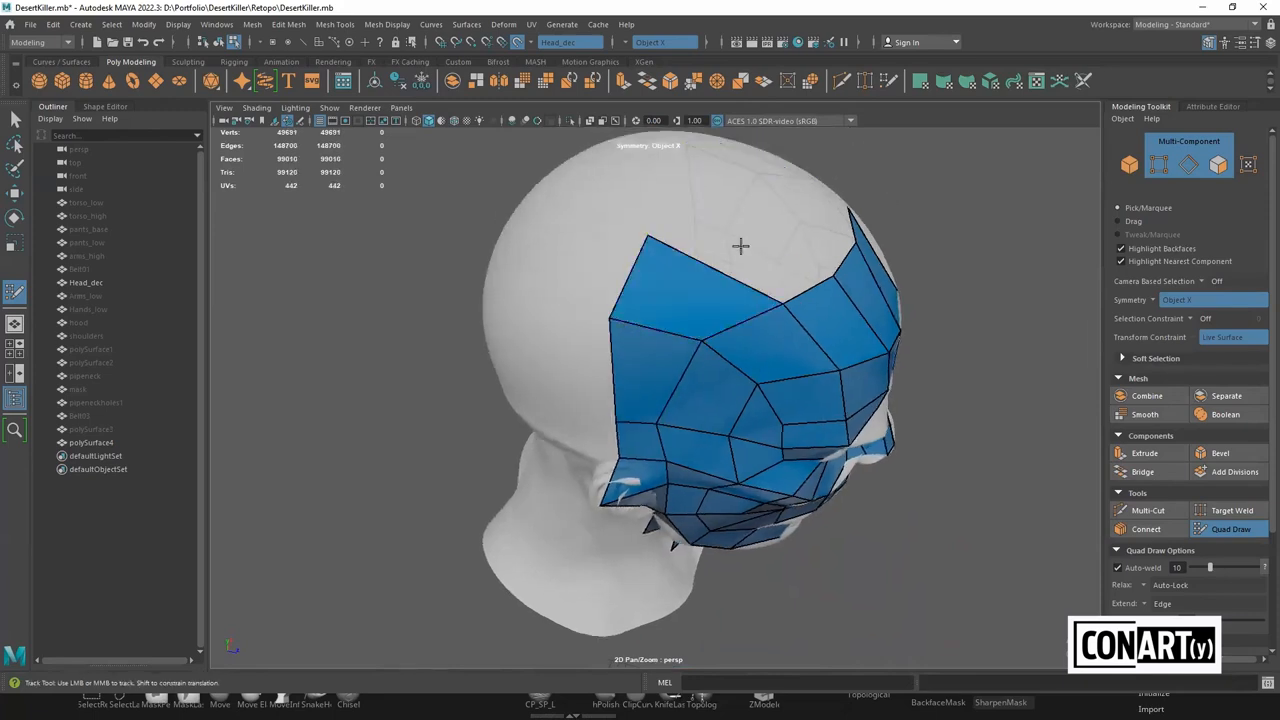
# Continue the row of quads across the top of the forehead toward the midline and reposition its upper vertex
pyautogui.keyDown('alt'); pyautogui.moveTo(676, 257); pyautogui.dragTo(690, 338); pyautogui.keyUp('alt')
pyautogui.click(731, 239)
pyautogui.keyDown('shift'); pyautogui.click(726, 286); pyautogui.keyUp('shift')
pyautogui.click(764, 225)
pyautogui.keyDown('shift'); pyautogui.click(782, 275); pyautogui.keyUp('shift')
pyautogui.moveTo(735, 241); pyautogui.dragTo(766, 213)
# Widen the throat strip with quads down the side of the neck and adjust their lower corner vertex
pyautogui.keyDown('alt'); pyautogui.moveTo(680, 417); pyautogui.dragTo(690, 588); pyautogui.keyUp('alt')
pyautogui.keyDown('alt'); pyautogui.moveTo(614, 607); pyautogui.dragTo(590, 520); pyautogui.keyUp('alt')
pyautogui.keyDown('alt'); pyautogui.moveTo(590, 520); pyautogui.dragTo(640, 440, button='middle'); pyautogui.keyUp('alt')
pyautogui.keyDown('alt'); pyautogui.moveTo(640, 440); pyautogui.dragTo(689, 466); pyautogui.keyUp('alt')
pyautogui.click(691, 467)
pyautogui.keyDown('shift'); pyautogui.click(711, 439); pyautogui.keyUp('shift')
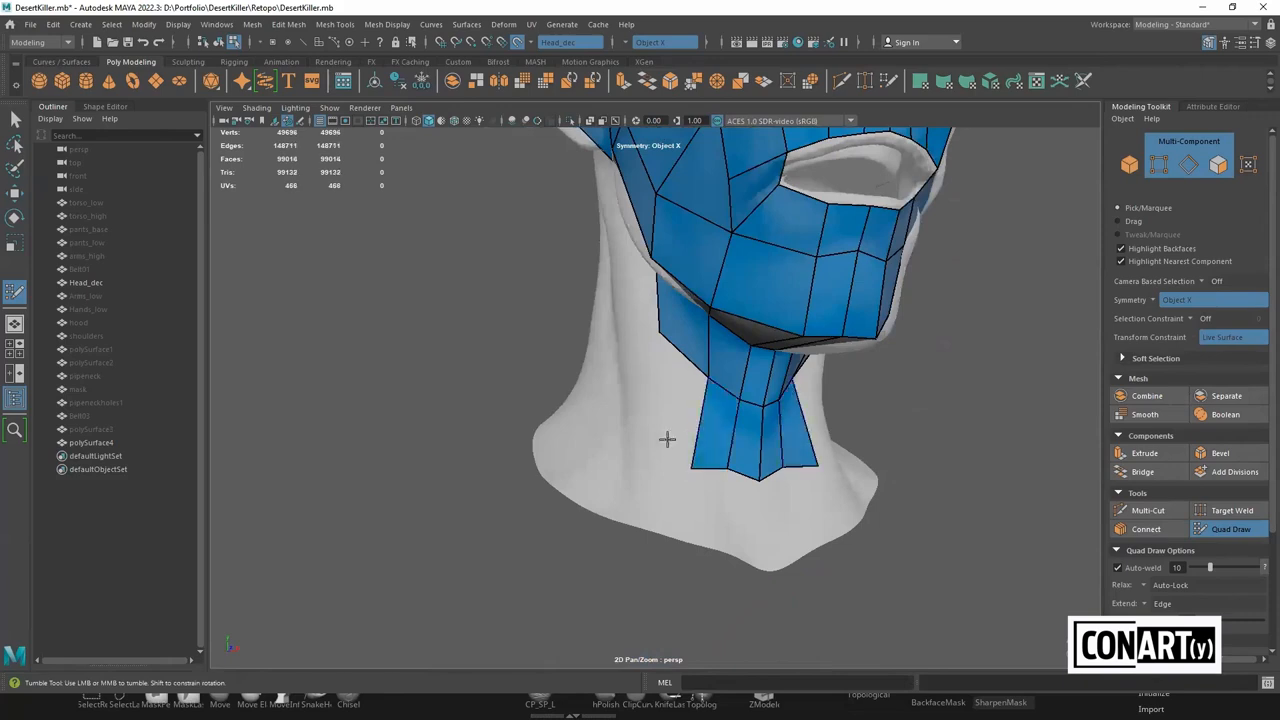
pyautogui.keyDown('shift'); pyautogui.click(660, 390); pyautogui.keyUp('shift')
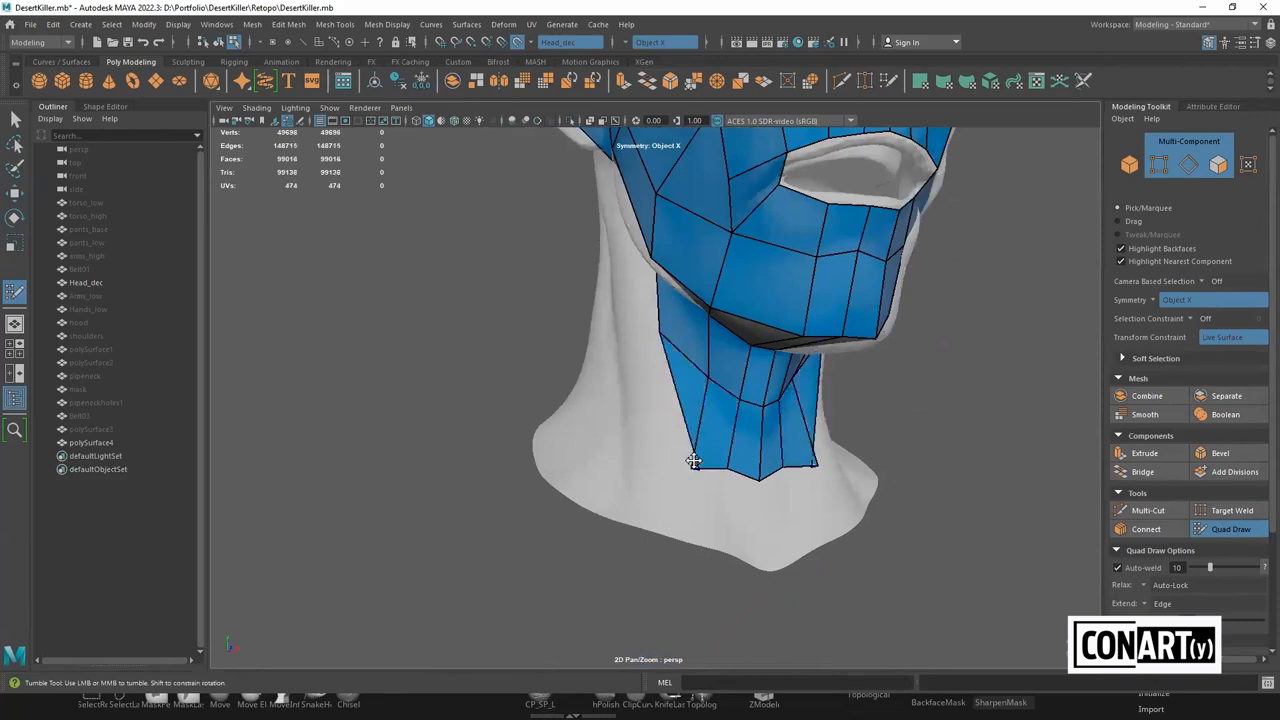
pyautogui.moveTo(695, 469)
pyautogui.mouseDown()
pyautogui.moveTo(699, 459)
pyautogui.moveTo(723, 489)
pyautogui.moveTo(826, 403)
pyautogui.moveTo(569, 348)
pyautogui.mouseUp()
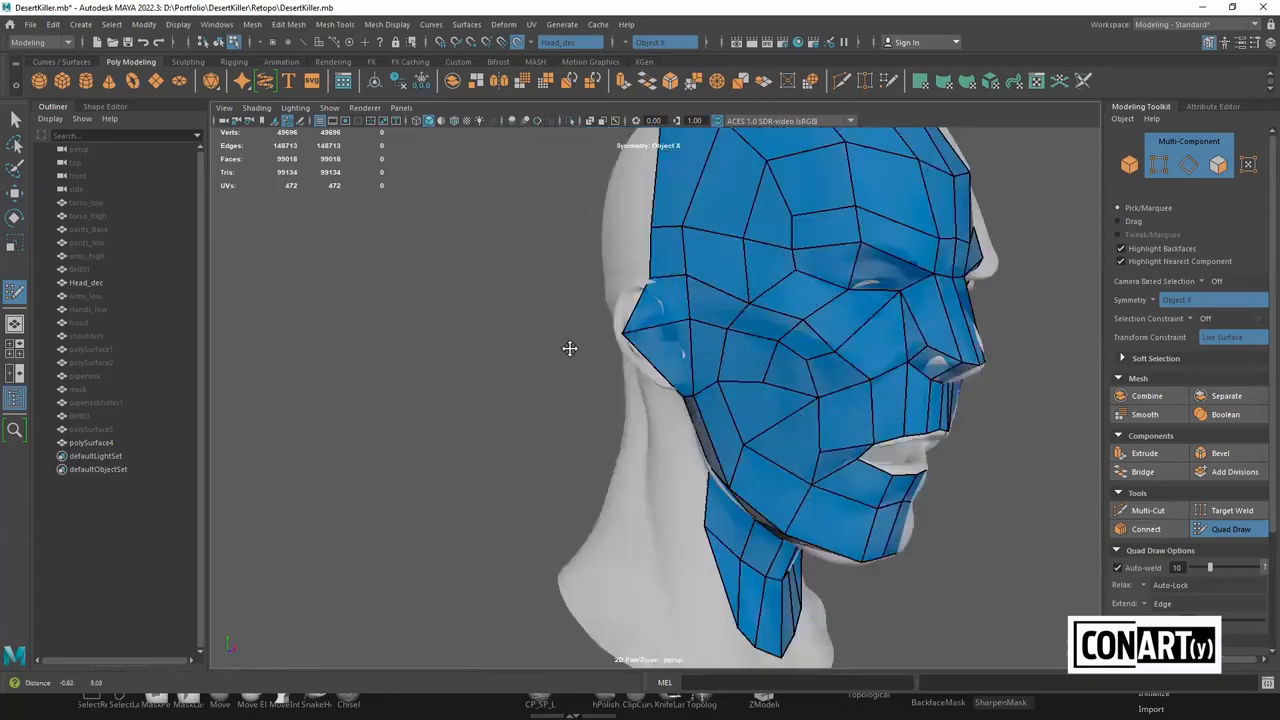
# Leave Quad Draw, select the retopology mesh as an object, and open it in the UV Editor
pyautogui.keyDown('alt'); pyautogui.moveTo(569, 348); pyautogui.dragTo(557, 352, button='middle'); pyautogui.keyUp('alt')
pyautogui.scroll(-5, 794, 351)
pyautogui.moveTo(872, 397)
pyautogui.keyDown('alt'); pyautogui.mouseDown()
pyautogui.moveTo(569, 397)
pyautogui.moveTo(800, 414)
pyautogui.moveTo(860, 375)
pyautogui.mouseUp(); pyautogui.keyUp('alt')
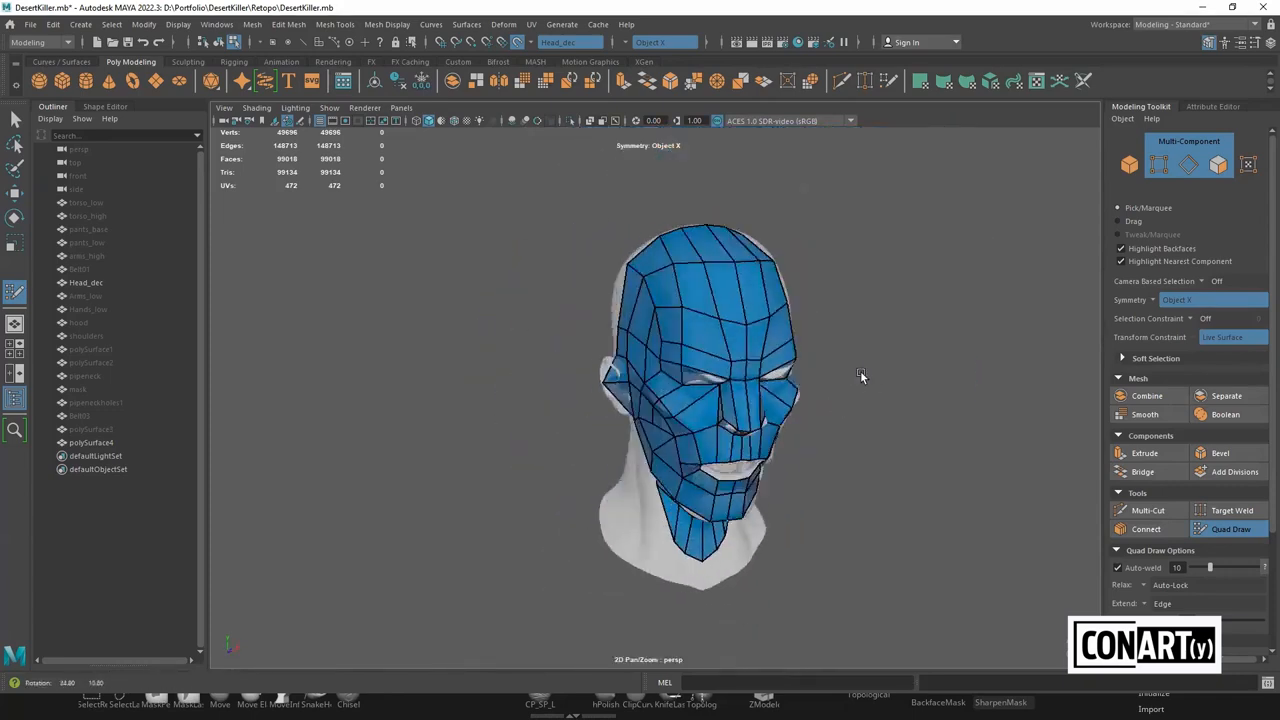
pyautogui.press('w')
pyautogui.moveTo(875, 268); pyautogui.dragTo(921, 251, button='right')
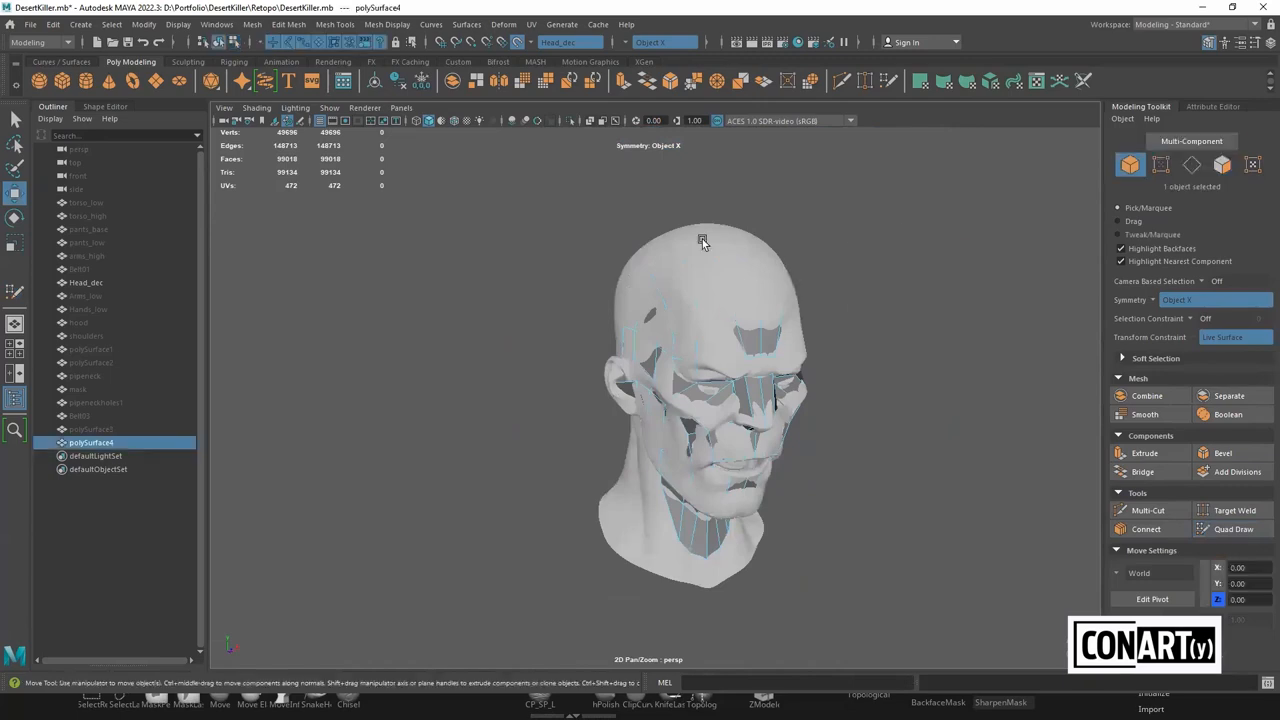
pyautogui.click(531, 24)
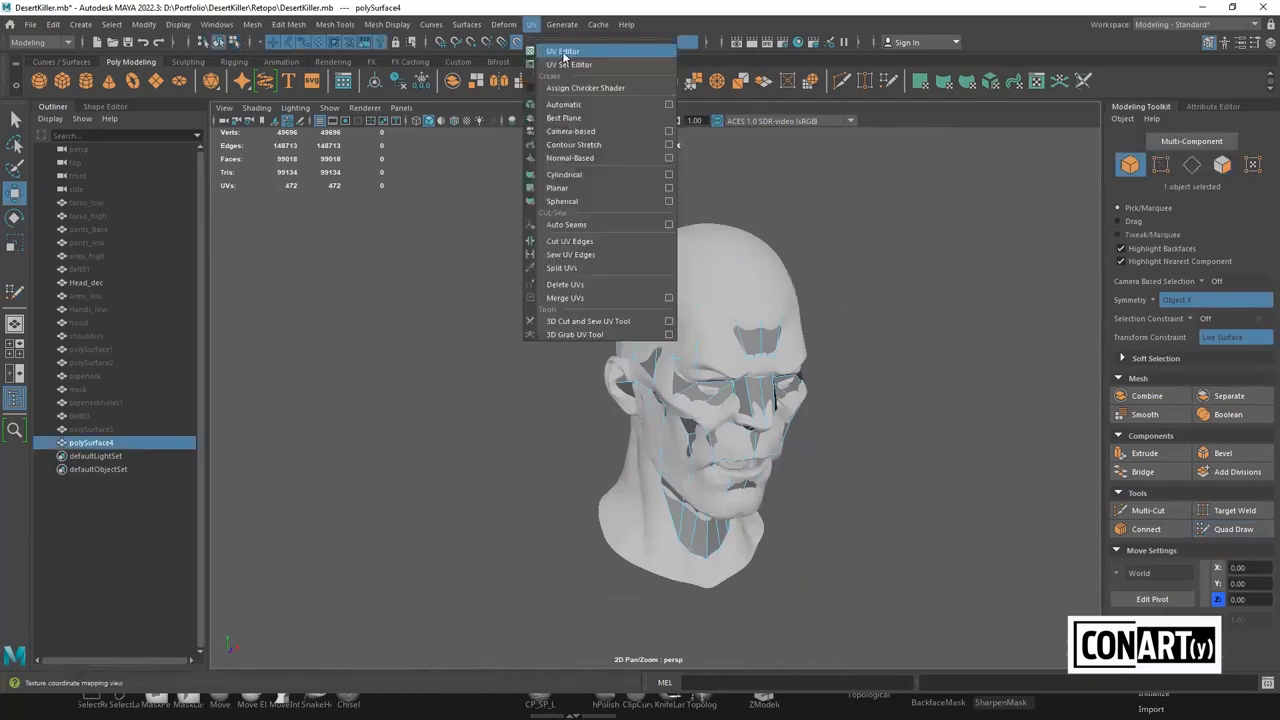
pyautogui.click(560, 48)
pyautogui.click(316, 185)
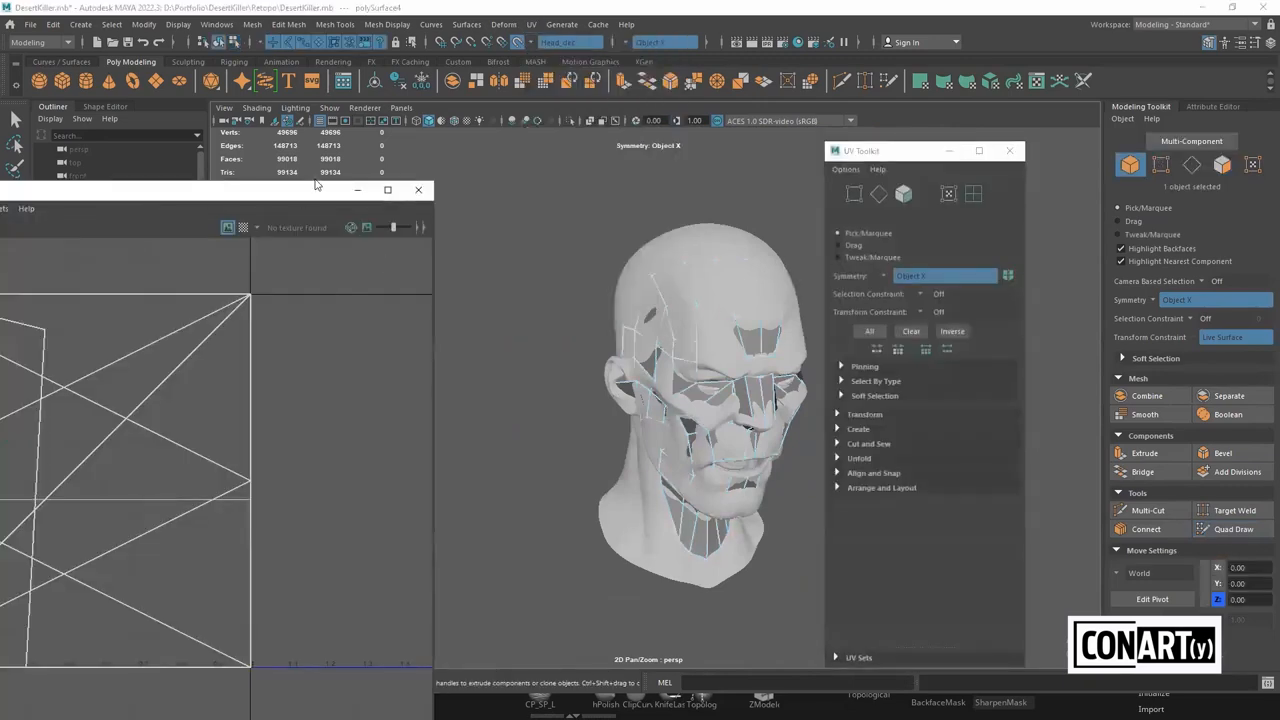
# Project the face mesh's UVs from the camera and cut the UV edge at the top midline of the forehead
pyautogui.moveTo(424, 384); pyautogui.dragTo(489, 504, button='right')
pyautogui.keyDown('alt'); pyautogui.moveTo(401, 459); pyautogui.dragTo(463, 464, button='middle'); pyautogui.keyUp('alt')
pyautogui.moveTo(457, 369); pyautogui.dragTo(456, 334, button='right')
pyautogui.keyDown('alt'); pyautogui.moveTo(397, 311); pyautogui.dragTo(400, 311, button='middle'); pyautogui.keyUp('alt')
pyautogui.click(376, 284)
pyautogui.moveTo(436, 301); pyautogui.dragTo(374, 324, button='right')
# Unfold the face's UV shell, rotate it upright, reposition it within the UV tile, and close the UV windows
pyautogui.moveTo(374, 322); pyautogui.dragTo(326, 313, button='right')
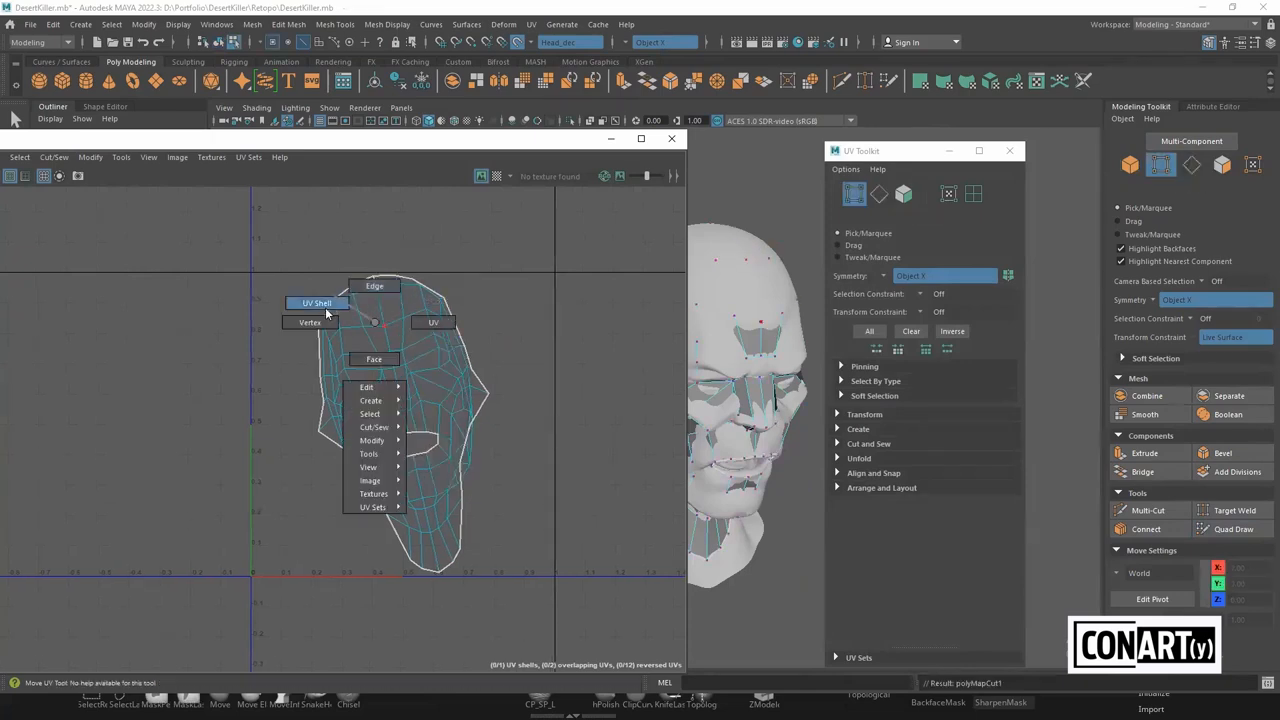
pyautogui.click(417, 411)
pyautogui.hotkey('ctrl', 'u')
pyautogui.press('e')
pyautogui.moveTo(477, 374); pyautogui.dragTo(481, 392)
pyautogui.press('w')
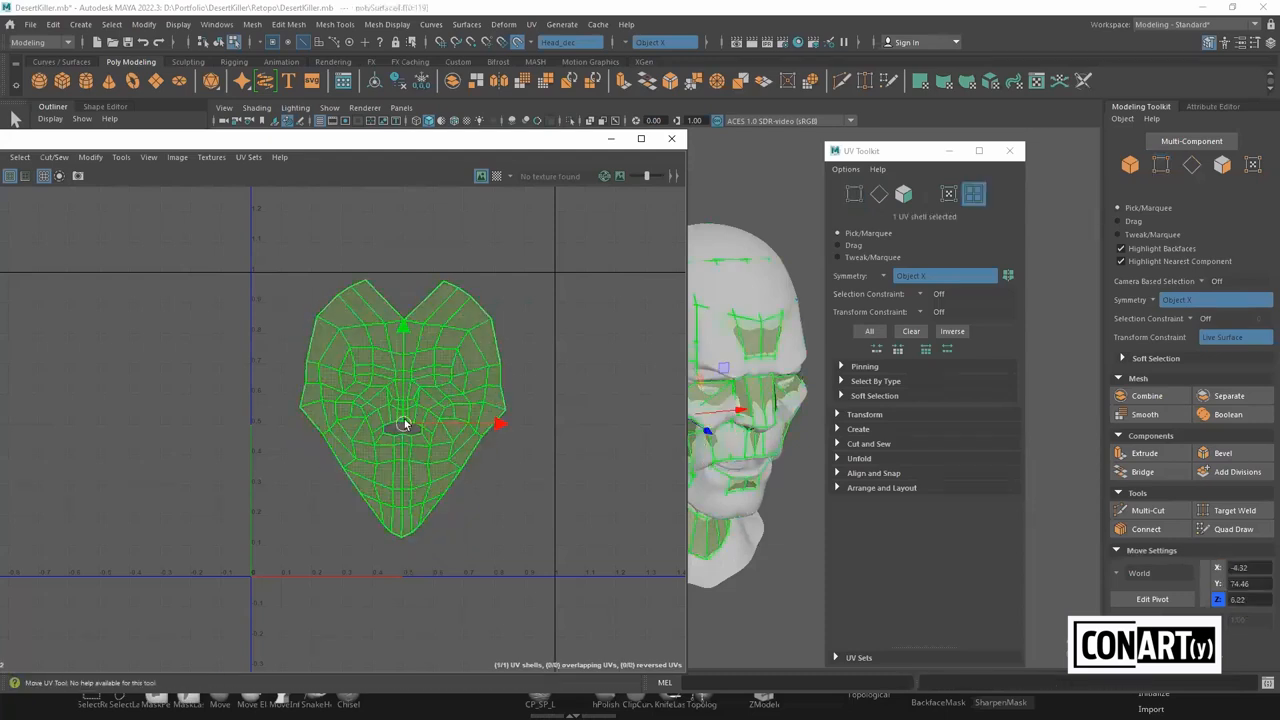
pyautogui.moveTo(404, 419); pyautogui.dragTo(420, 437)
pyautogui.click(589, 365)
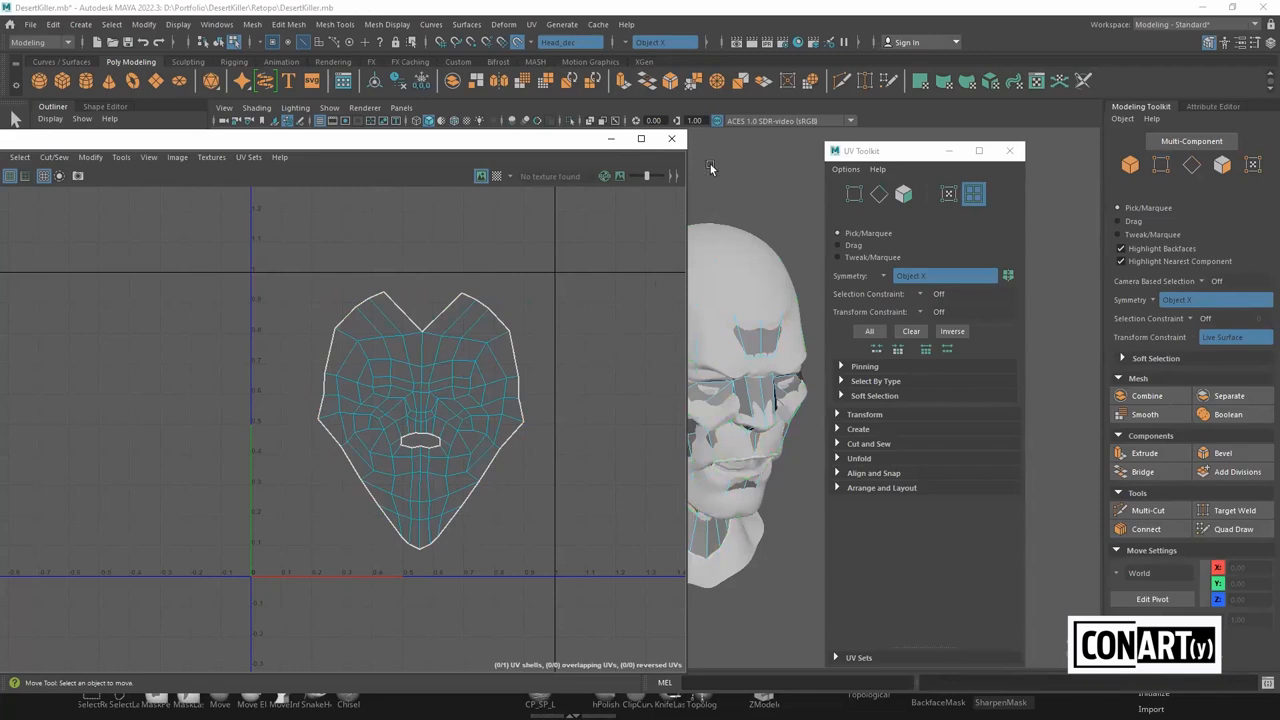
pyautogui.click(671, 139)
pyautogui.click(1009, 151)
pyautogui.press('F8')
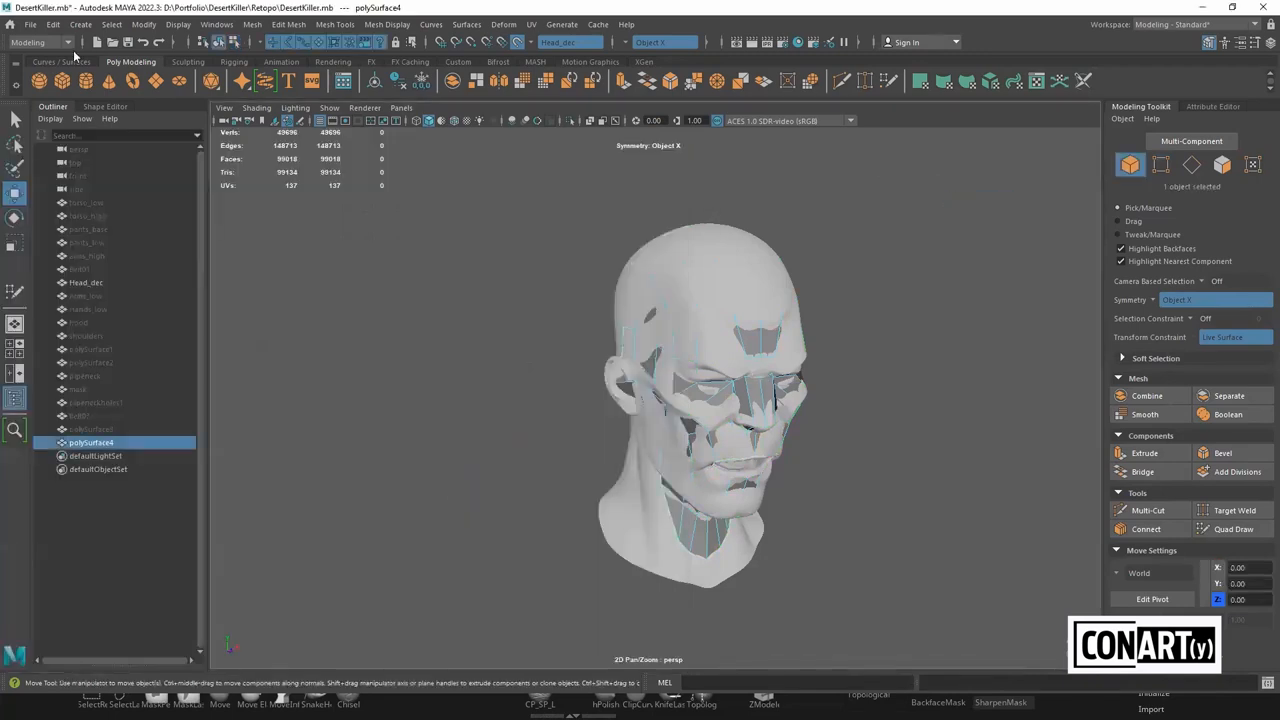
# Rename the retopology mesh as Head_lowlow
pyautogui.doubleClick(158, 443)
pyautogui.write('Head')
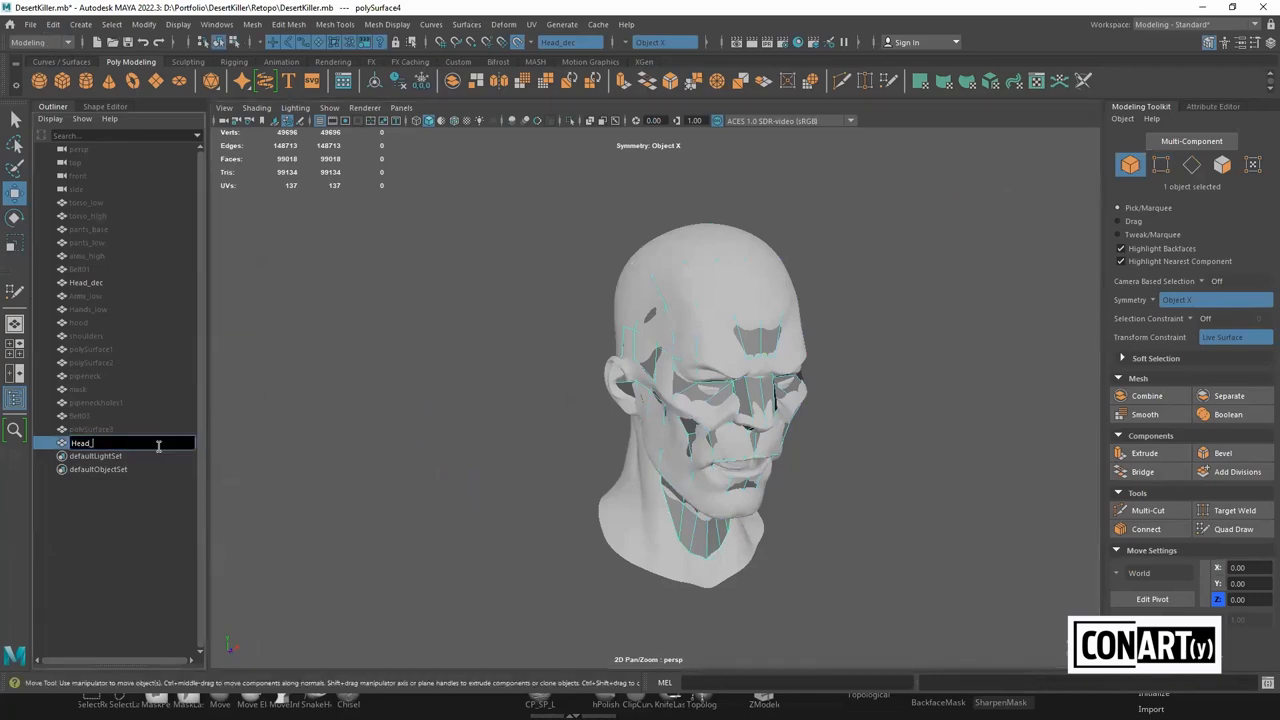
pyautogui.write('_lowlow')
pyautogui.press('Return')
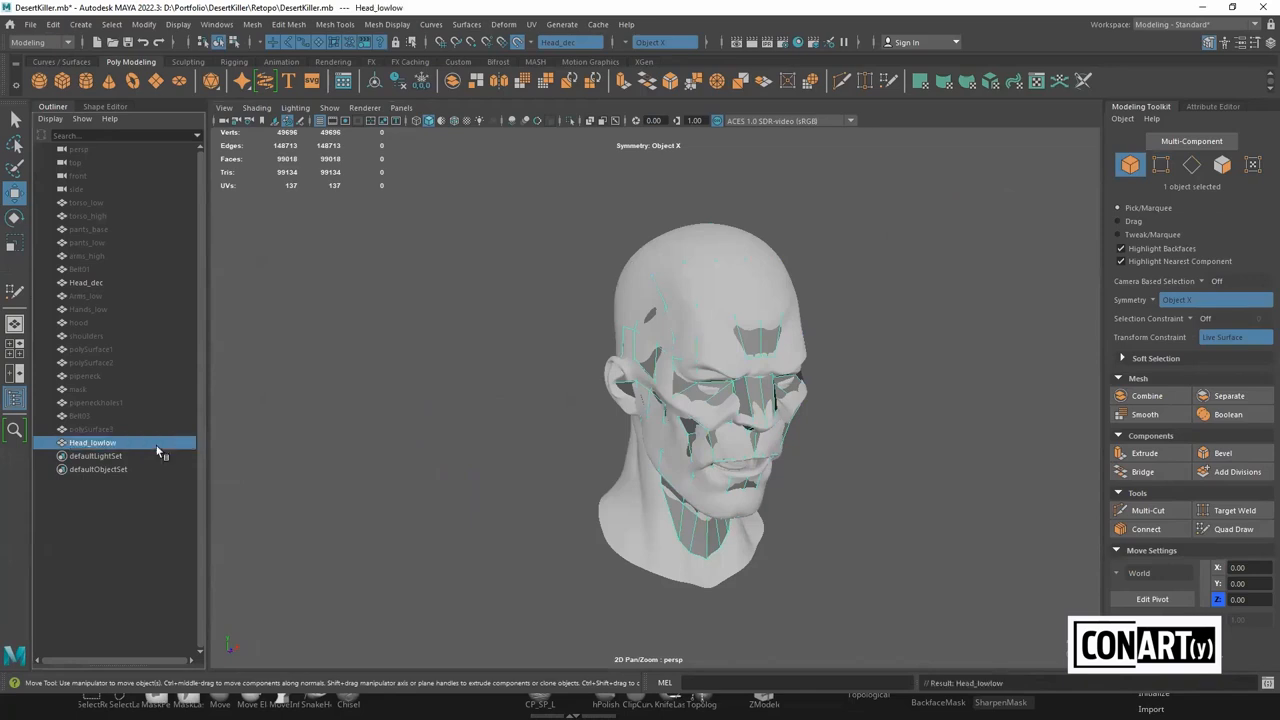
# Turn off the live surface and hide the Head_dec sculpt
pyautogui.click(30, 24)
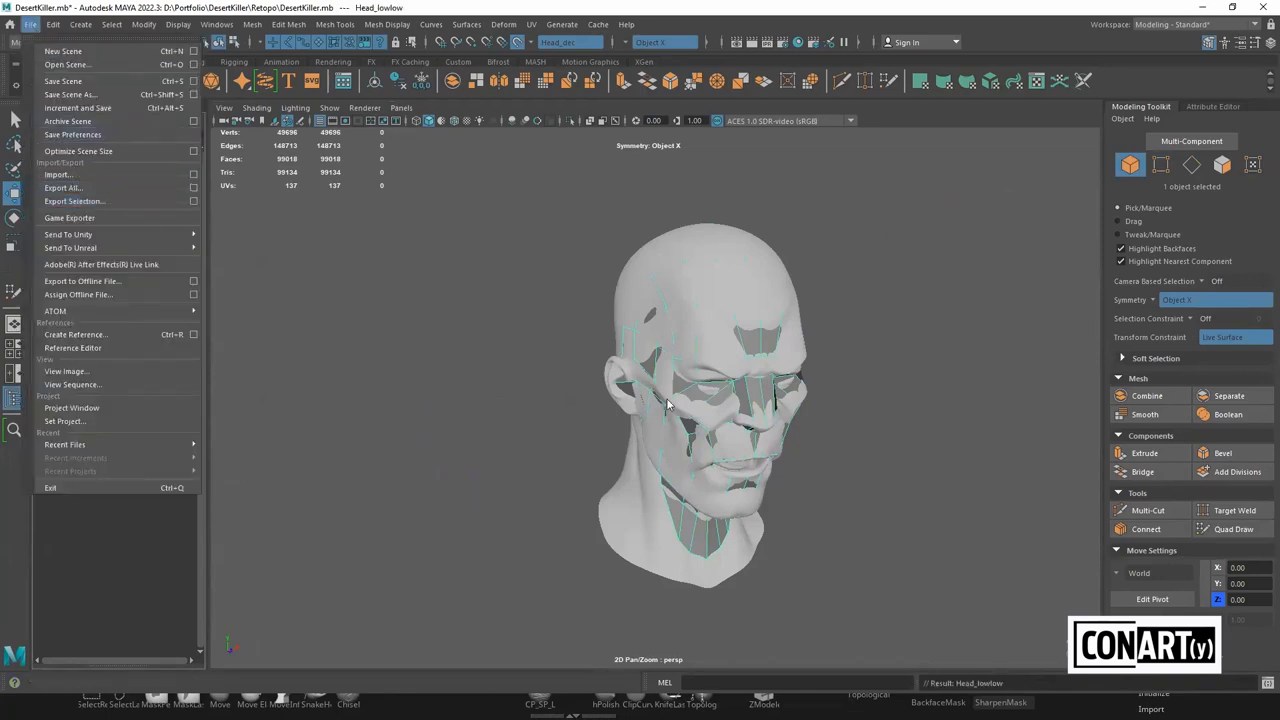
pyautogui.click(430, 393)
pyautogui.click(82, 441)
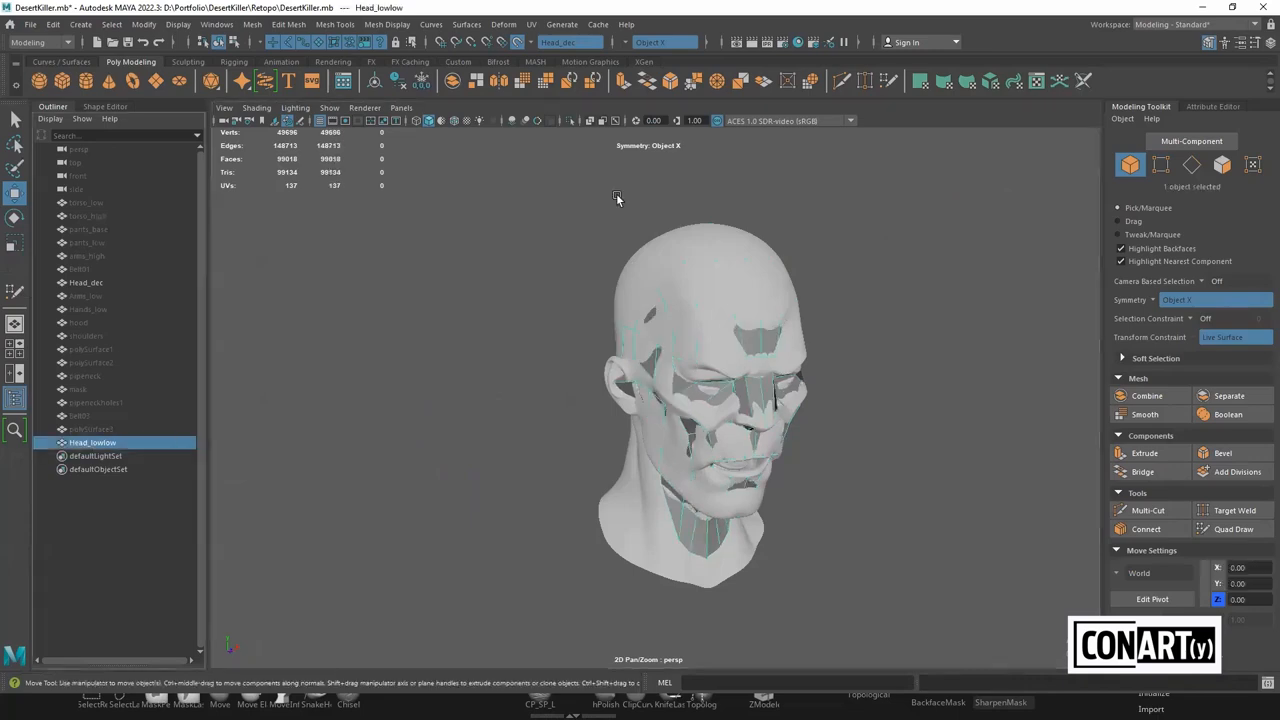
pyautogui.click(72, 285)
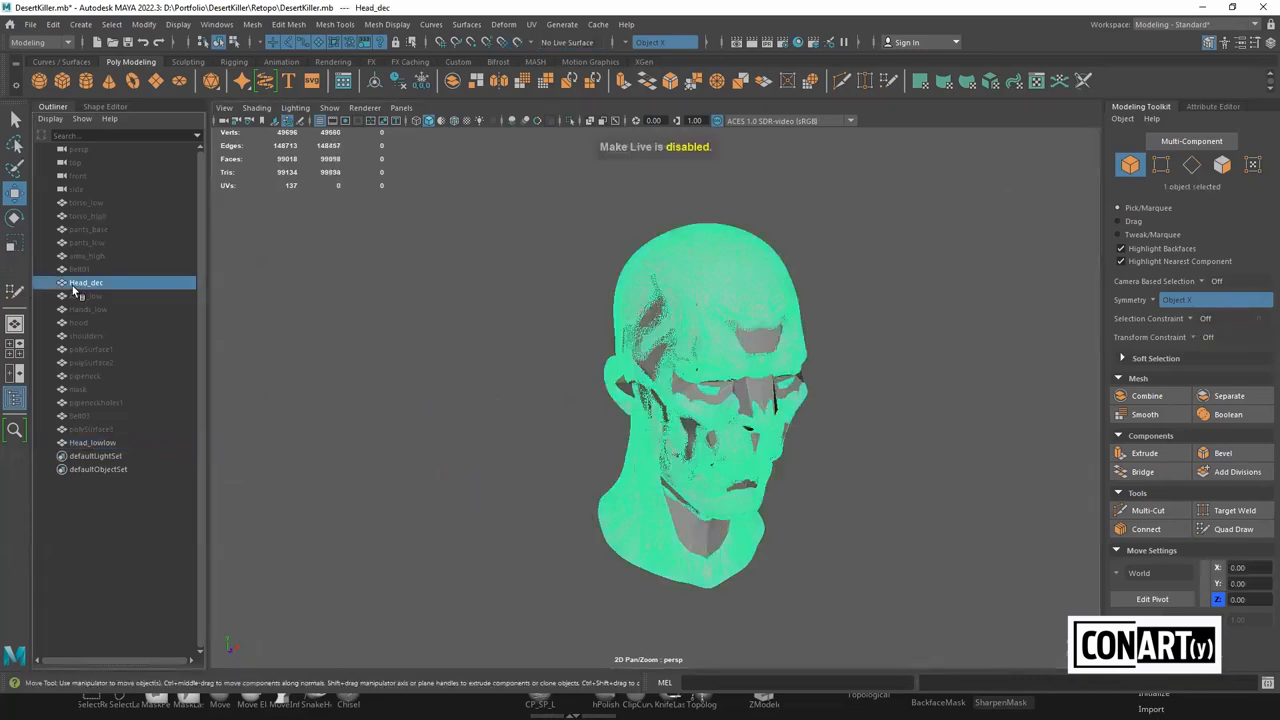
pyautogui.hotkey('ctrl', 'h')
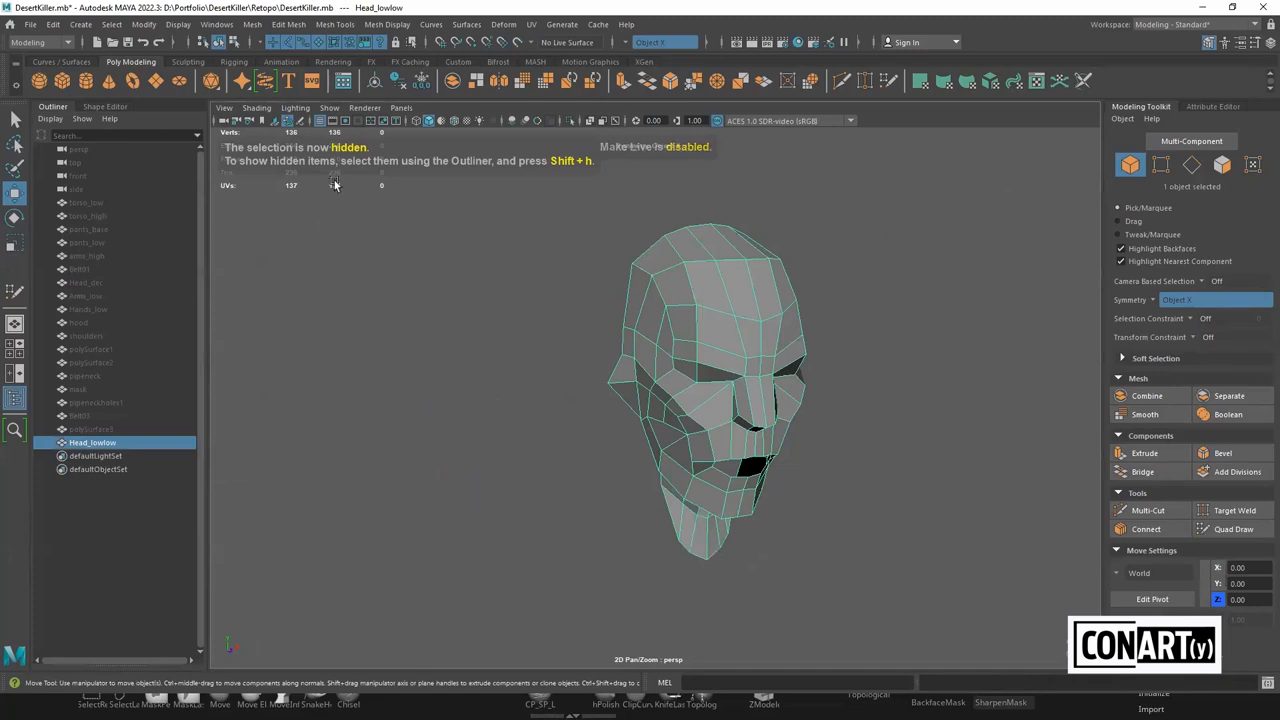
# Export the selected Head_lowlow mesh as an FBX named Lowlow into the D:\Workshop_Turma_A folder
pyautogui.click(31, 24)
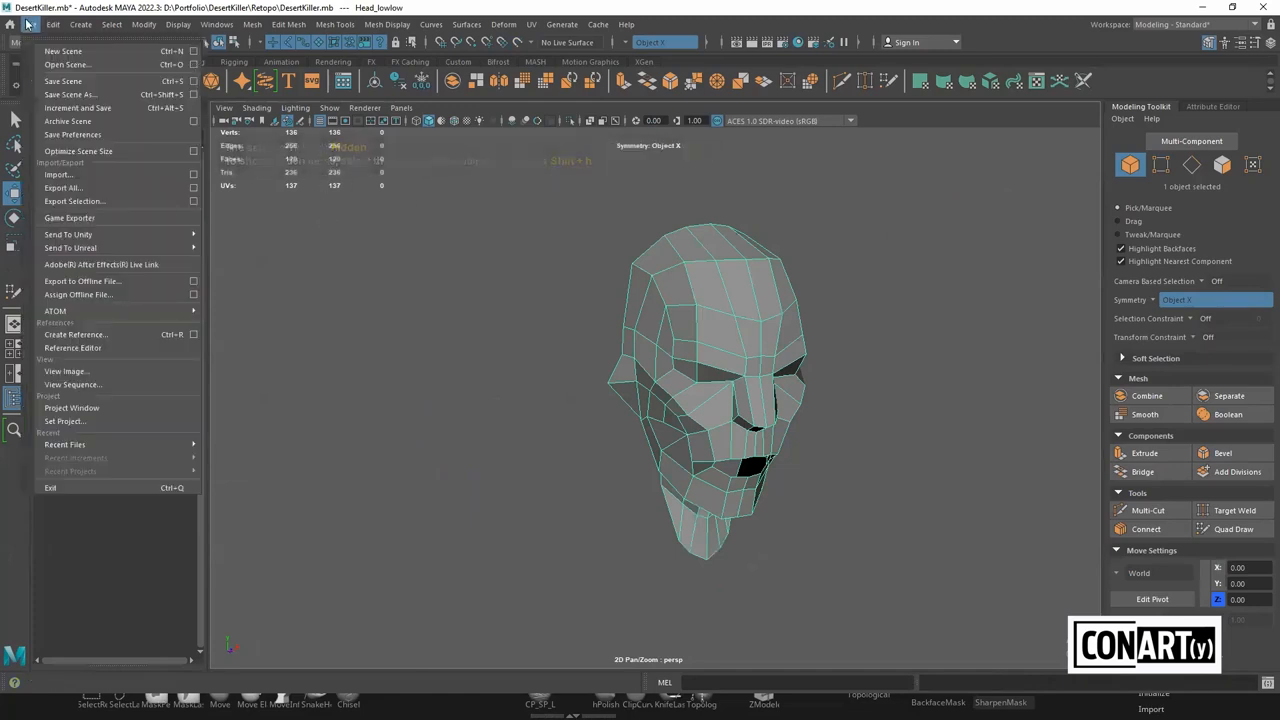
pyautogui.click(100, 201)
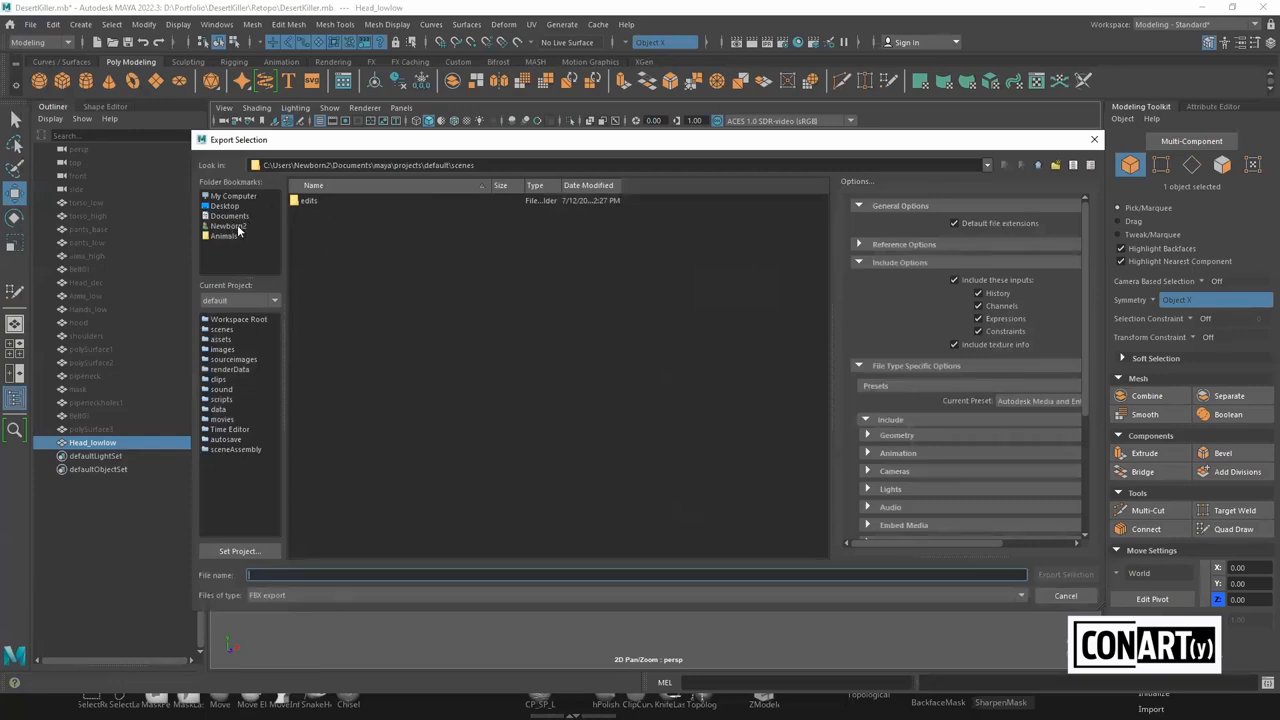
pyautogui.click(237, 204)
pyautogui.doubleClick(326, 252)
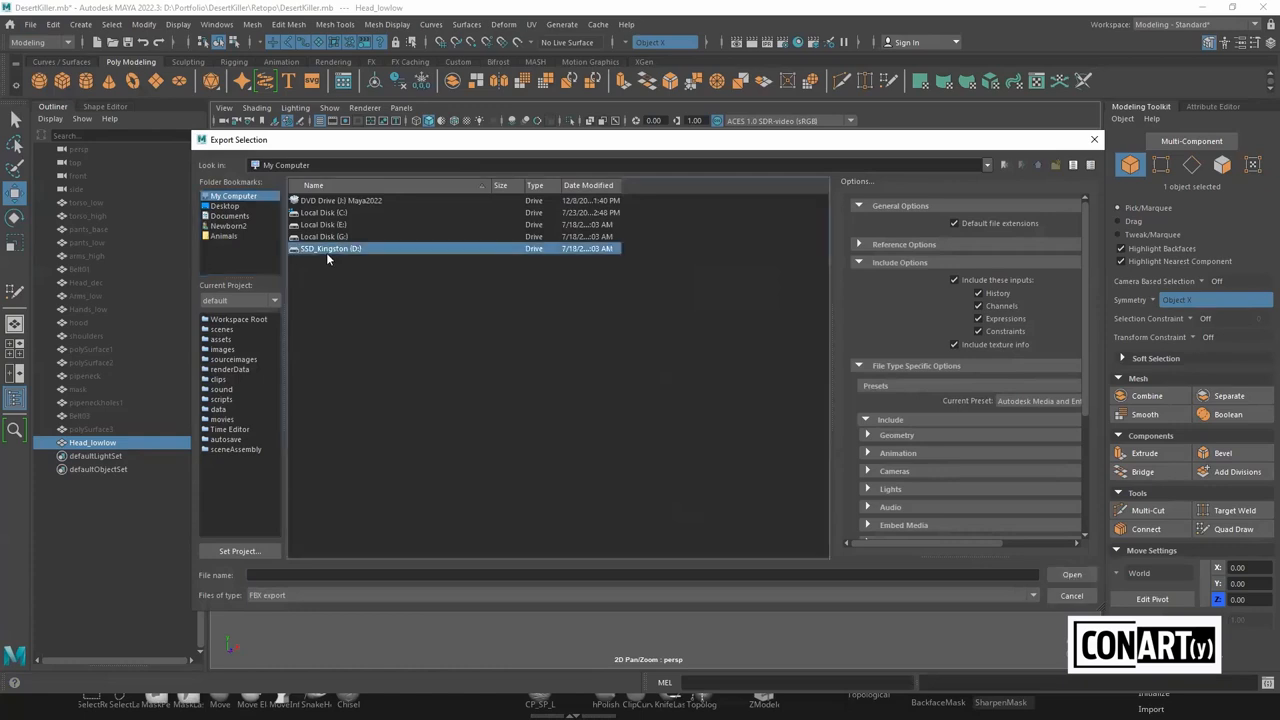
pyautogui.doubleClick(330, 548)
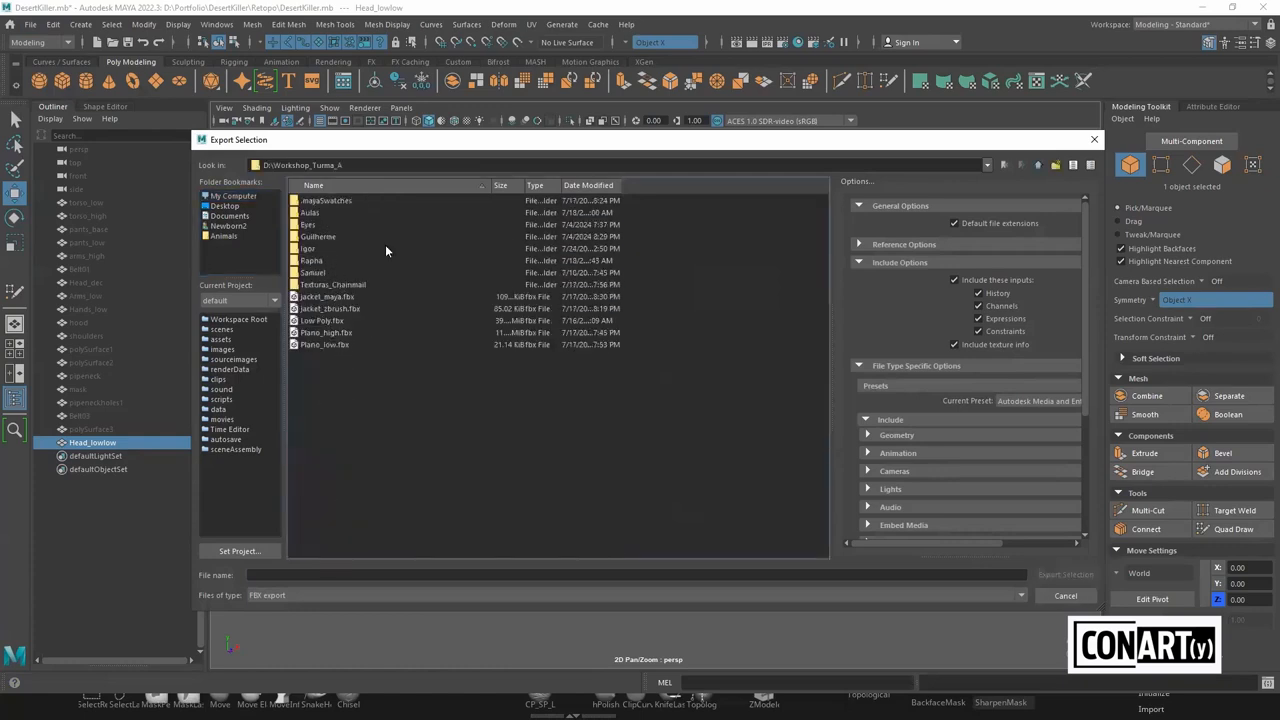
pyautogui.click(305, 572)
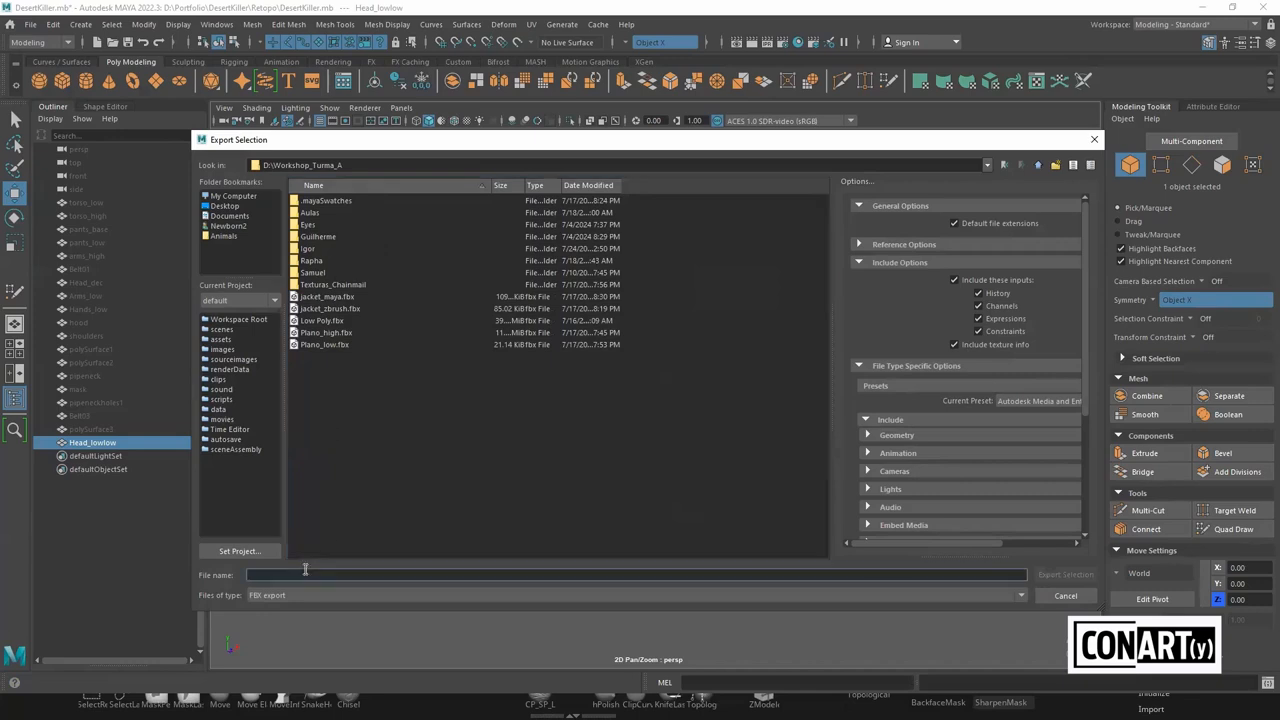
pyautogui.write('Lowlow')
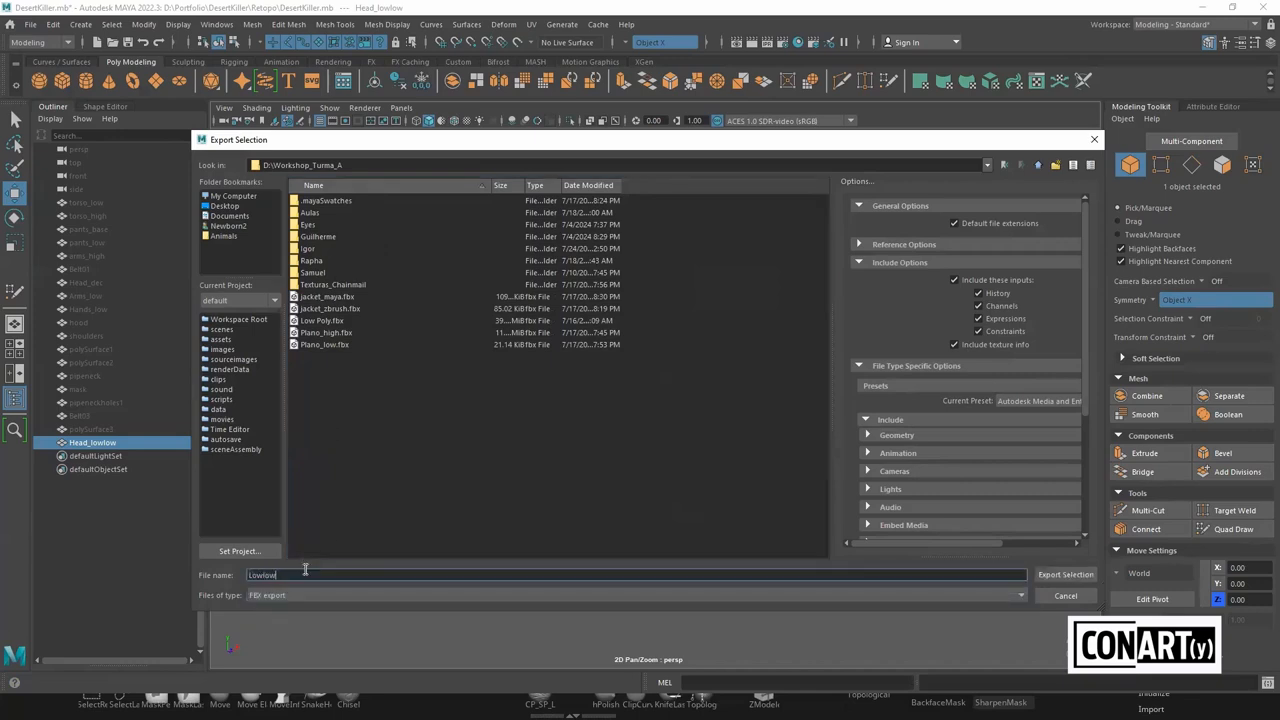
pyautogui.press('Return')
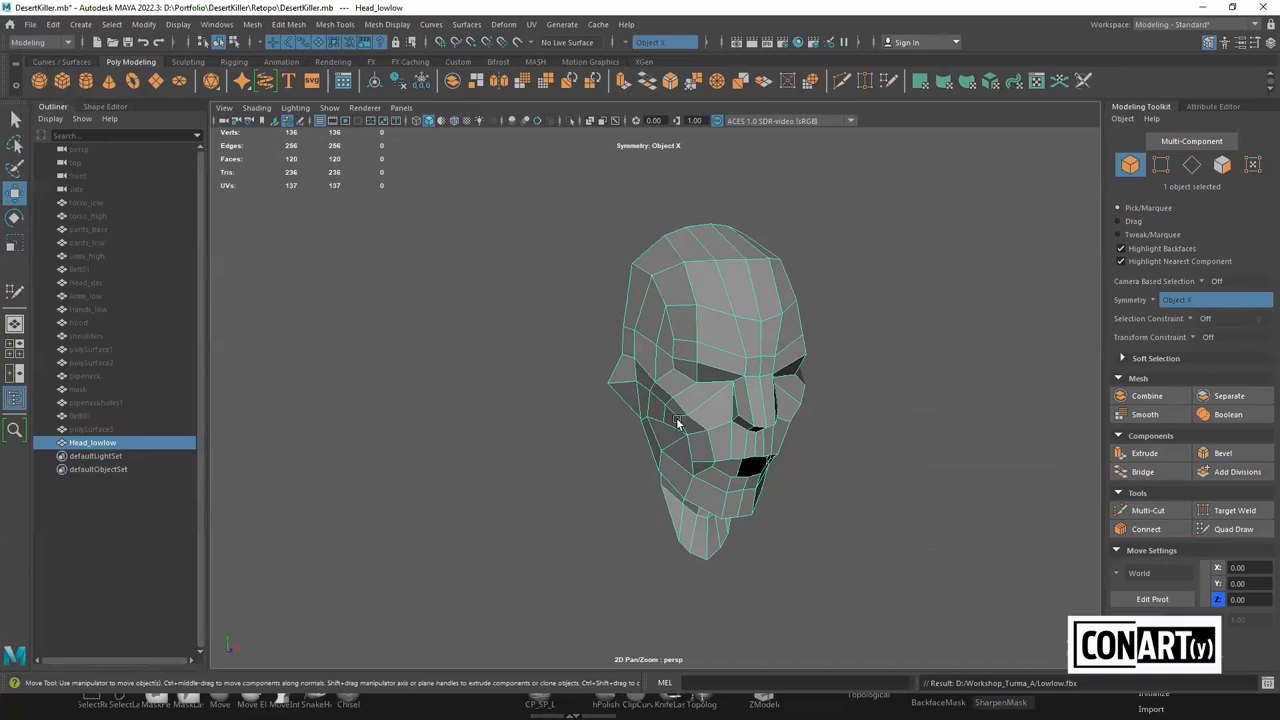
# Launch Adobe Substance 3D Painter
pyautogui.press('super')
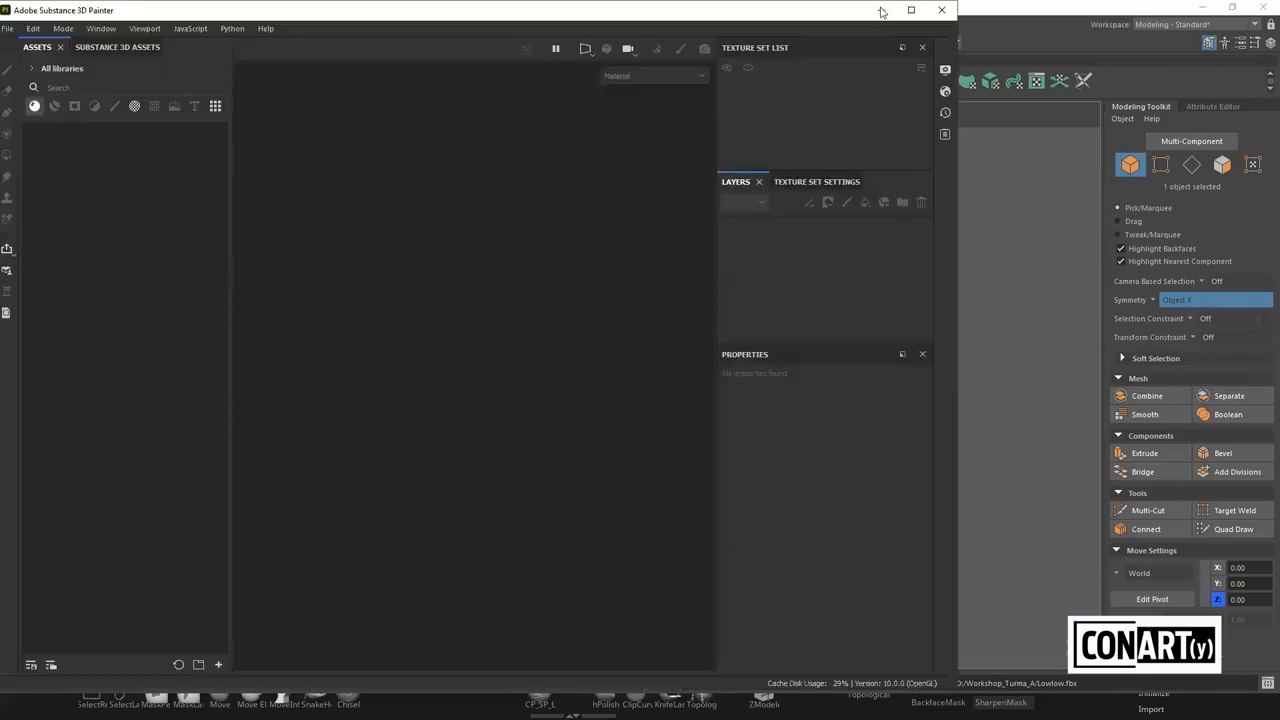
# Create a new painting project using the Lowlow mesh from the D:\Workshop_Turma_A folder
pyautogui.click(911, 10)
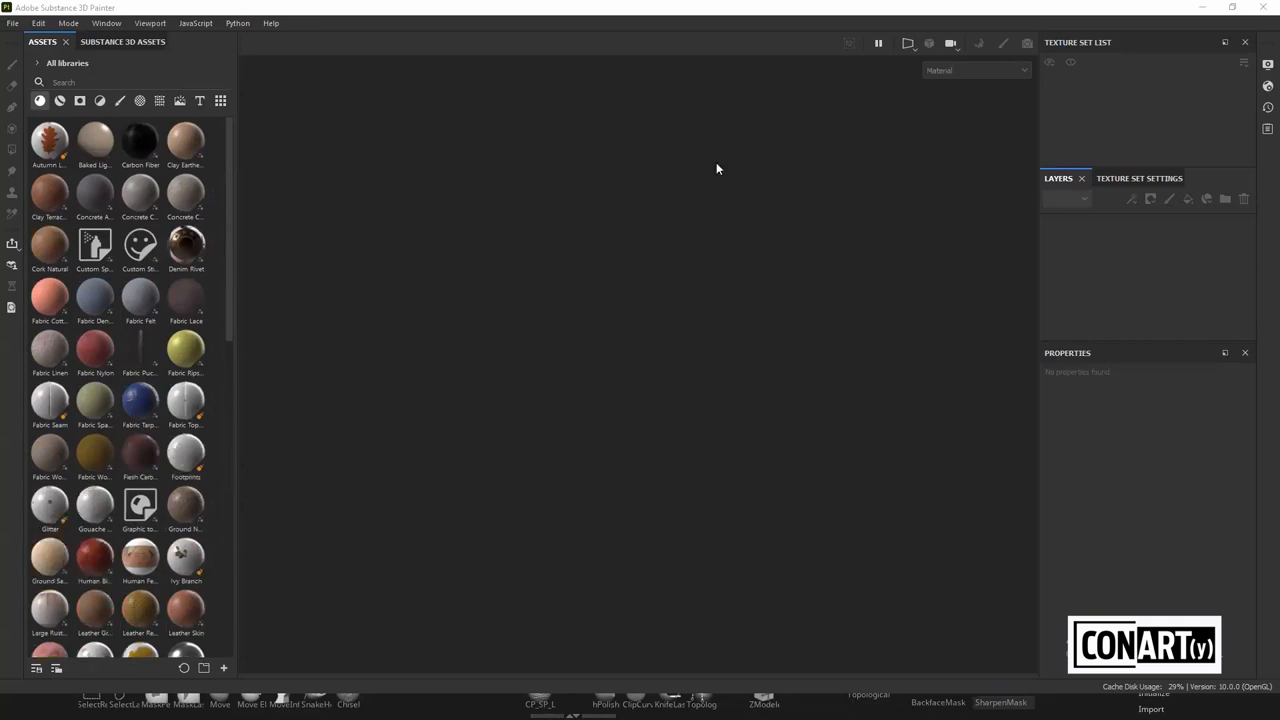
pyautogui.click(13, 23)
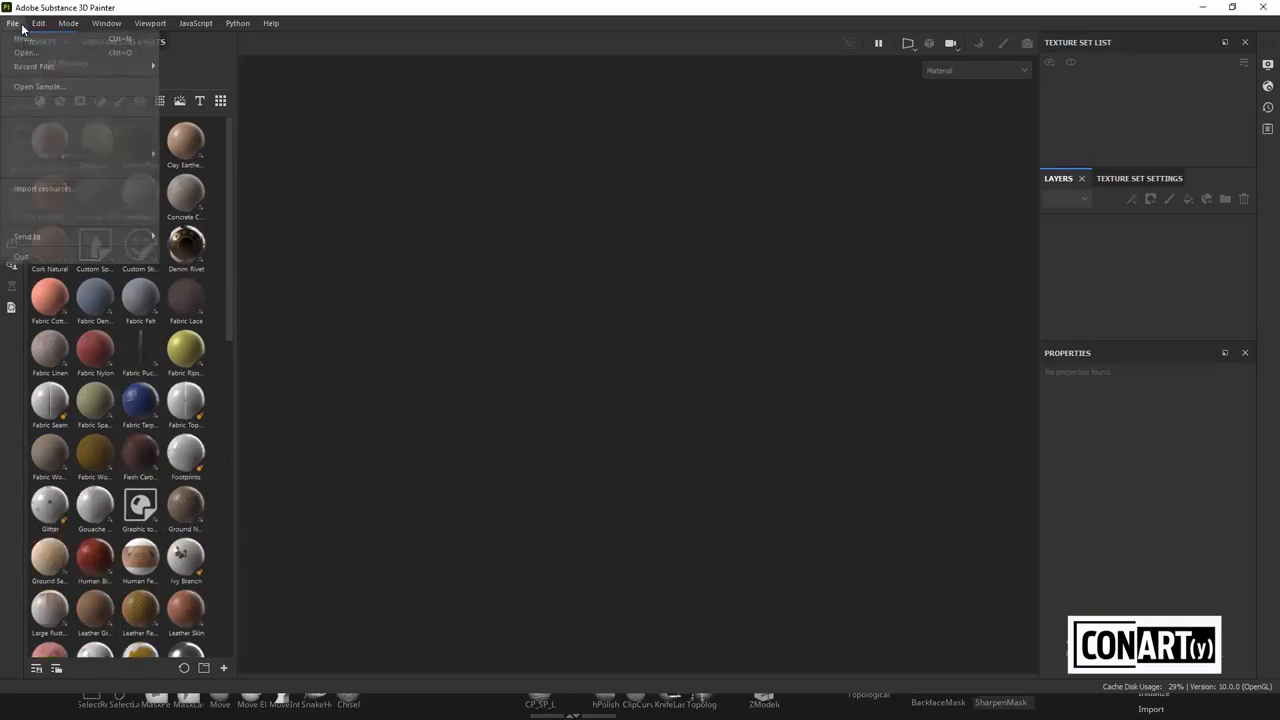
pyautogui.moveTo(20, 69)
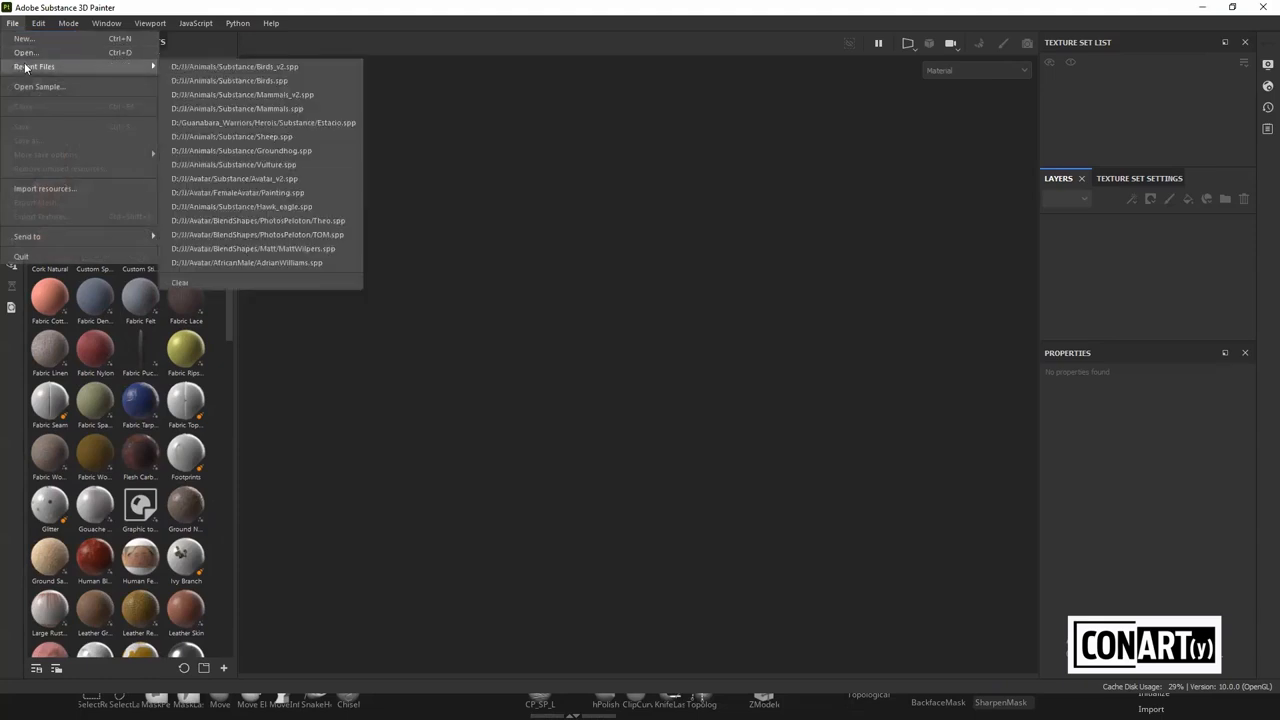
pyautogui.click(24, 39)
pyautogui.click(752, 202)
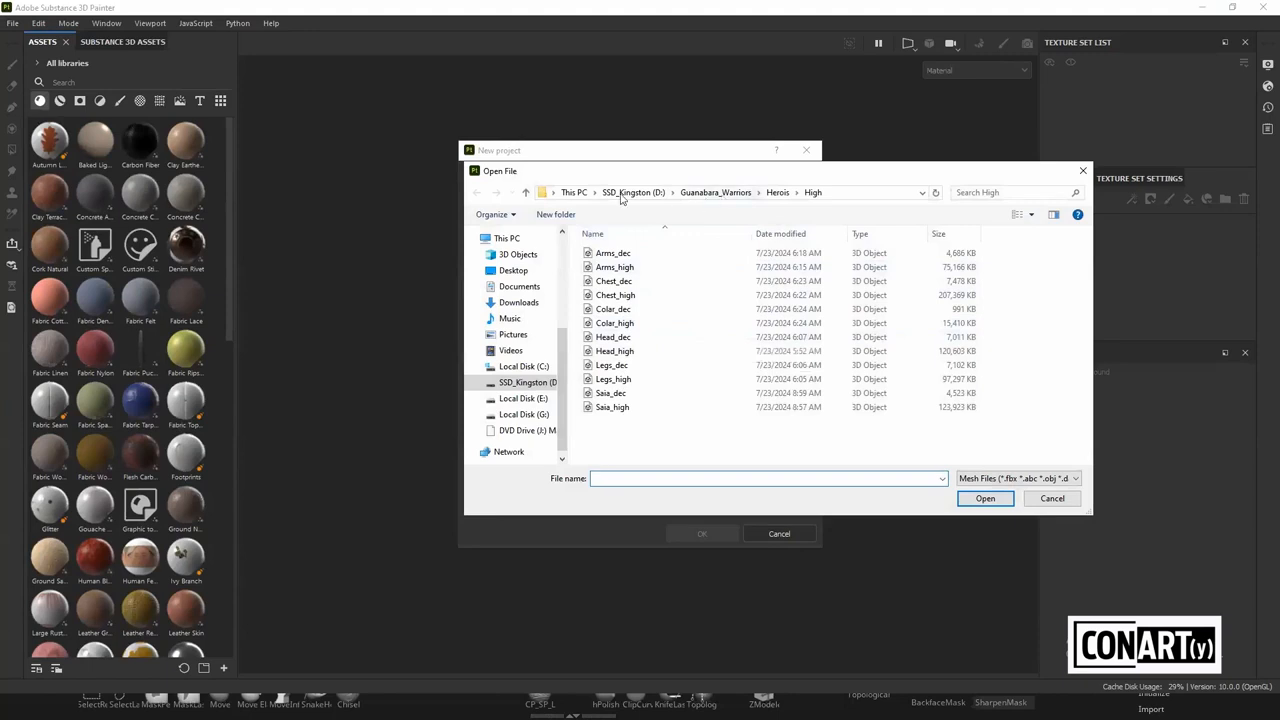
pyautogui.click(621, 196)
pyautogui.scroll(-6, 657, 345)
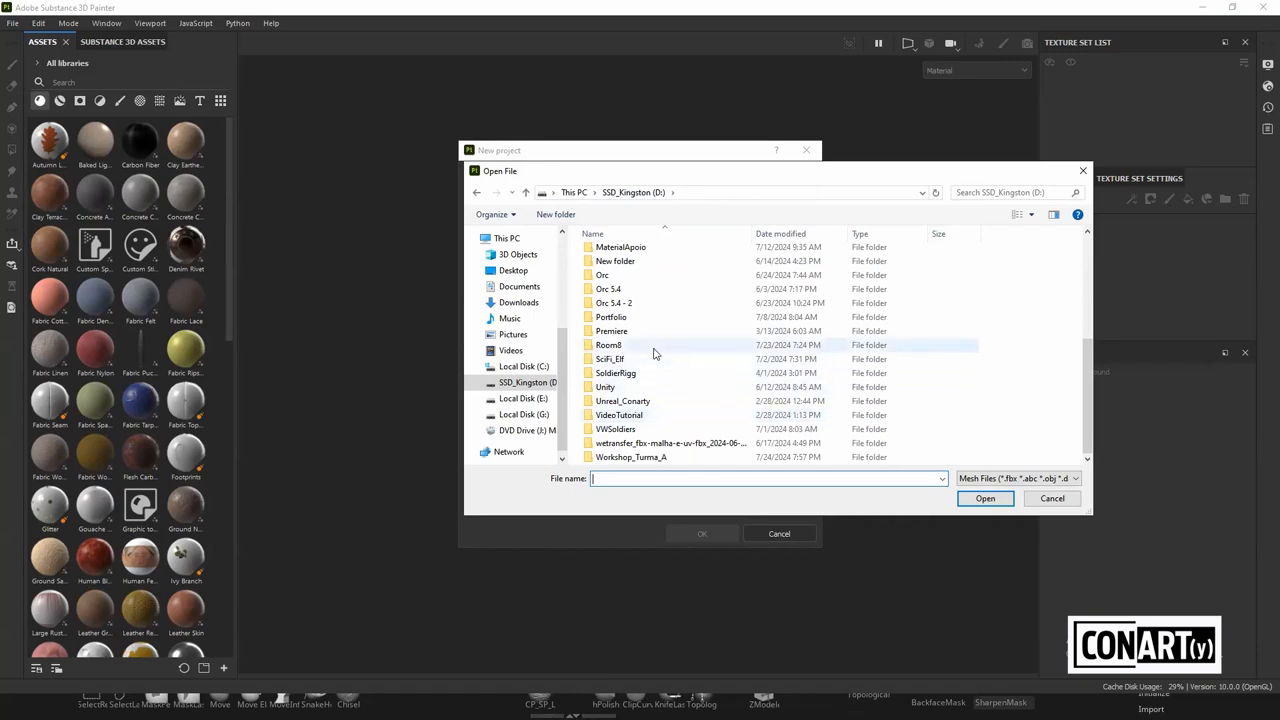
pyautogui.click(669, 460)
pyautogui.doubleClick(669, 458)
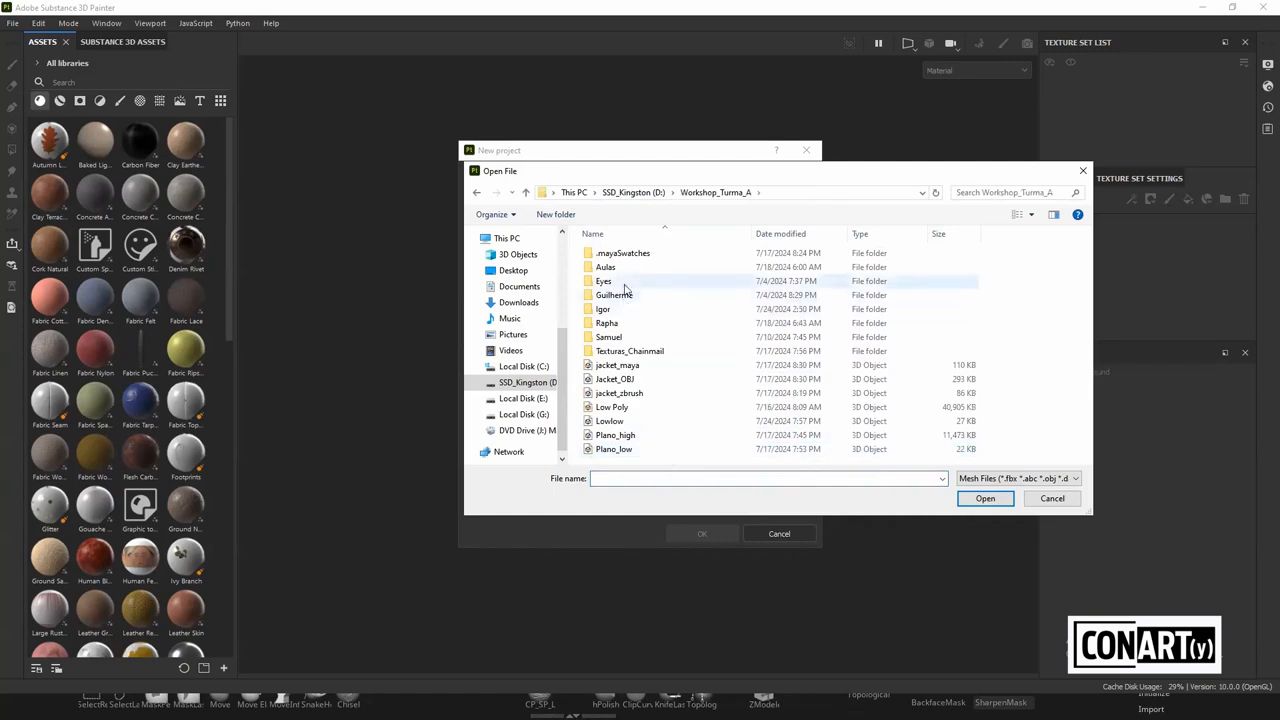
pyautogui.doubleClick(622, 422)
pyautogui.click(702, 533)
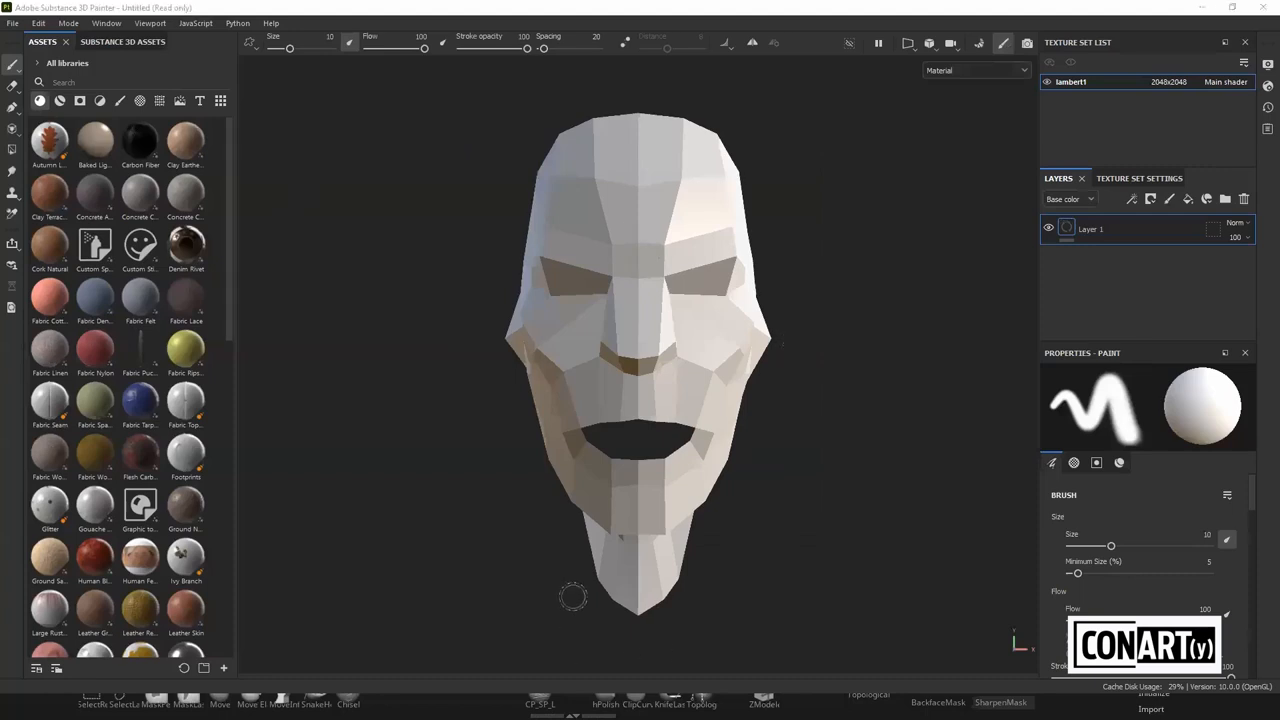
# Switch to Maya and soften all edges of the Head_lowlow mesh
pyautogui.hotkey('alt', 'Tab')
pyautogui.hotkey('alt', 'Tab')
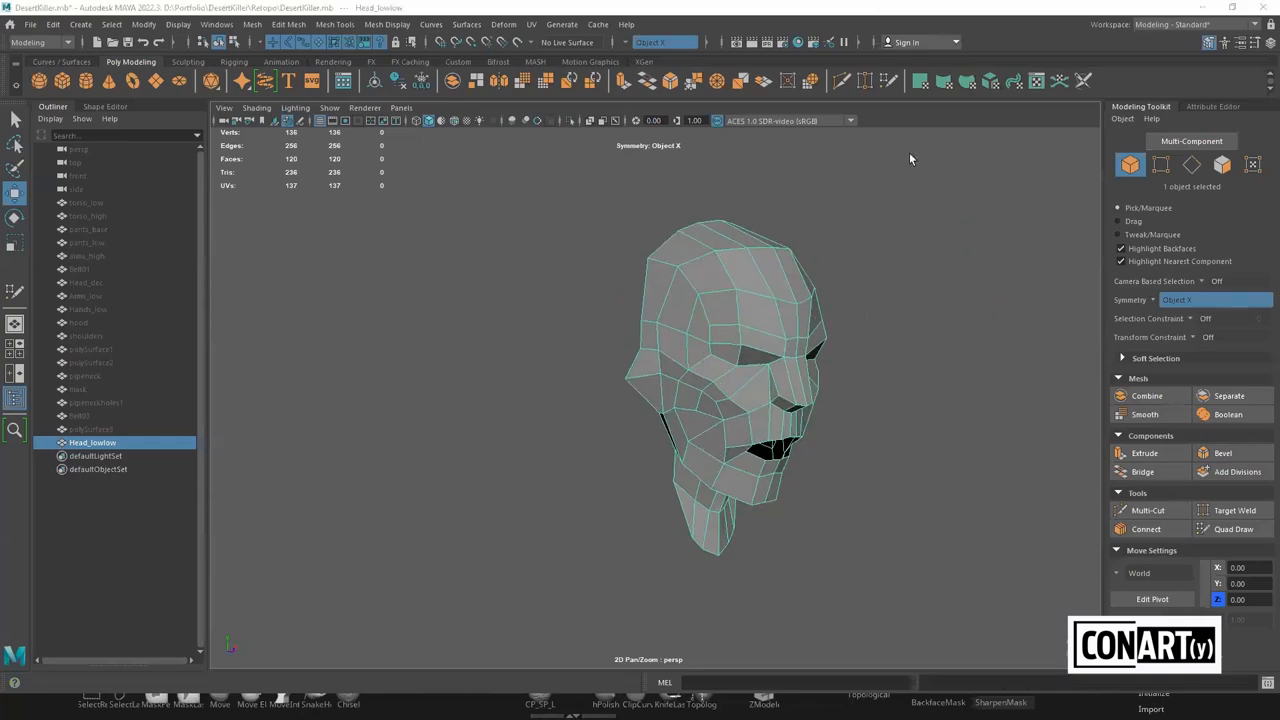
pyautogui.keyDown('alt'); pyautogui.moveTo(868, 357); pyautogui.dragTo(856, 359); pyautogui.keyUp('alt')
pyautogui.click(855, 358)
pyautogui.scroll(3, 750, 279)
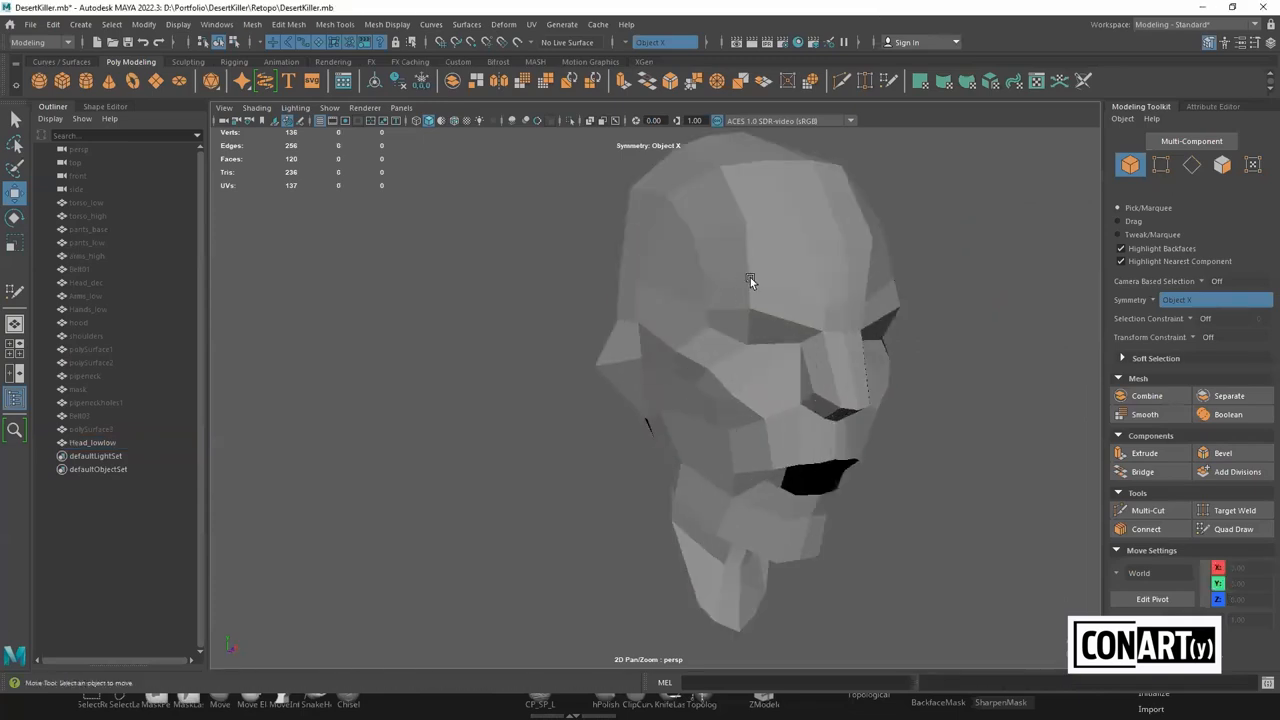
pyautogui.keyDown('alt'); pyautogui.moveTo(750, 280); pyautogui.dragTo(673, 366, button='middle'); pyautogui.keyUp('alt')
pyautogui.keyDown('alt'); pyautogui.moveTo(674, 371); pyautogui.dragTo(661, 365); pyautogui.keyUp('alt')
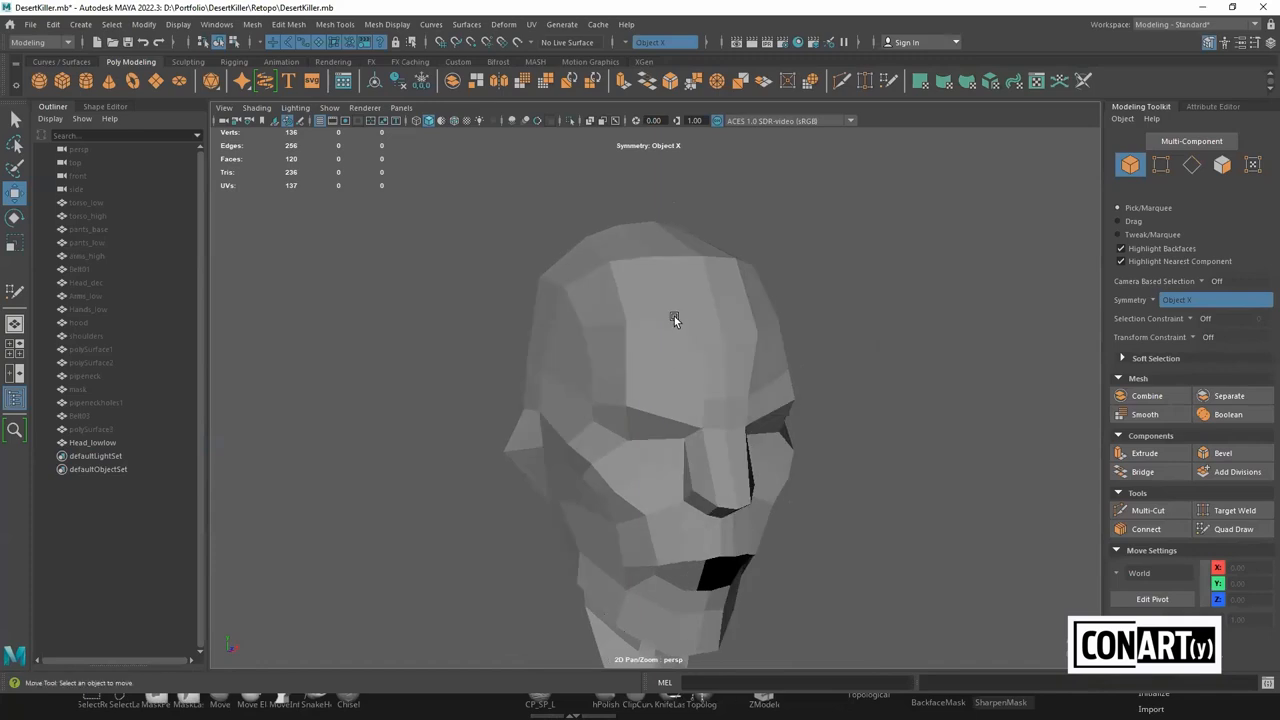
pyautogui.click(591, 325)
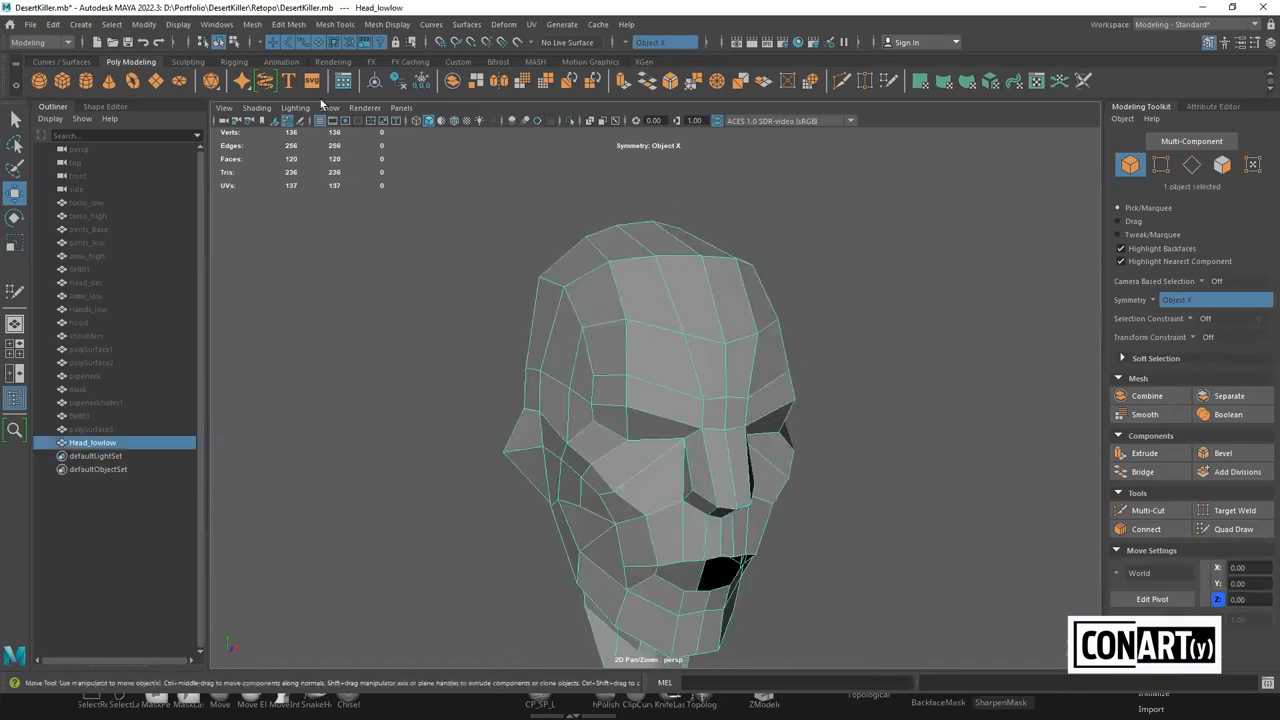
pyautogui.click(386, 24)
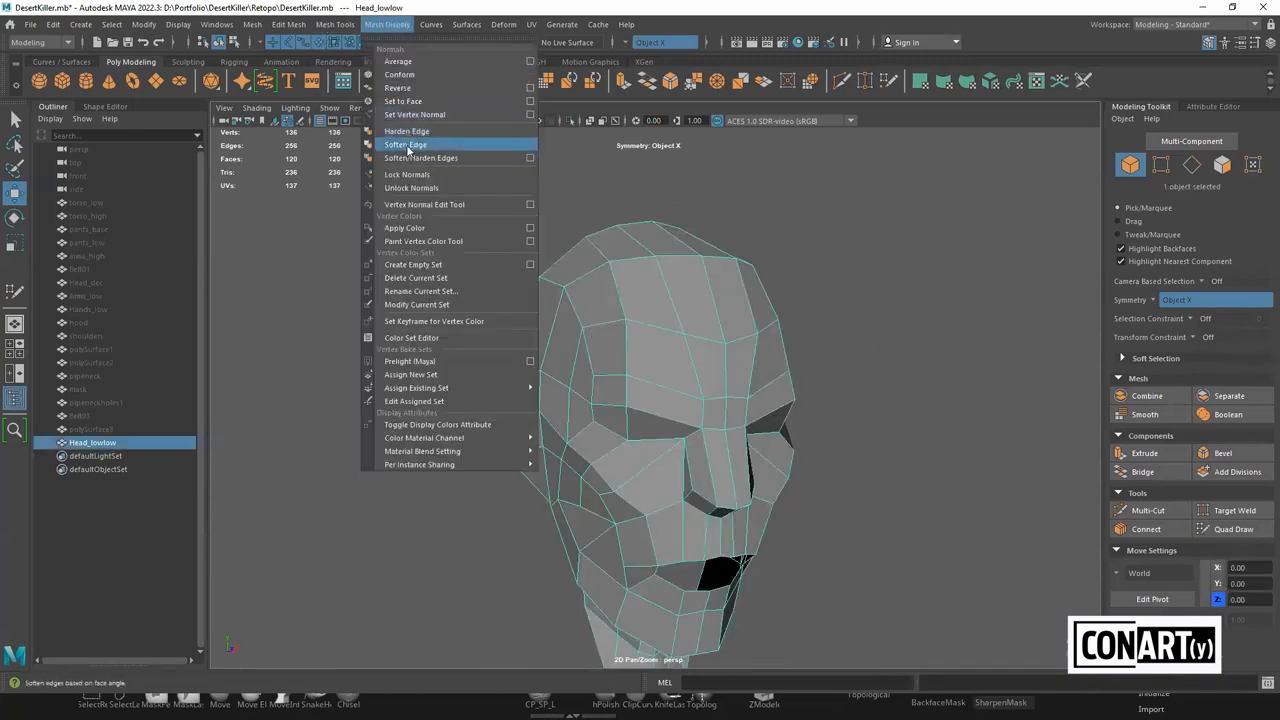
pyautogui.click(406, 146)
pyautogui.click(803, 306)
pyautogui.keyDown('alt'); pyautogui.moveTo(759, 495); pyautogui.dragTo(631, 470); pyautogui.keyUp('alt')
# Export the selected Head_lowlow mesh again, overwriting Lowlow.fbx in the D:\Workshop_Turma_A folder
pyautogui.click(631, 469)
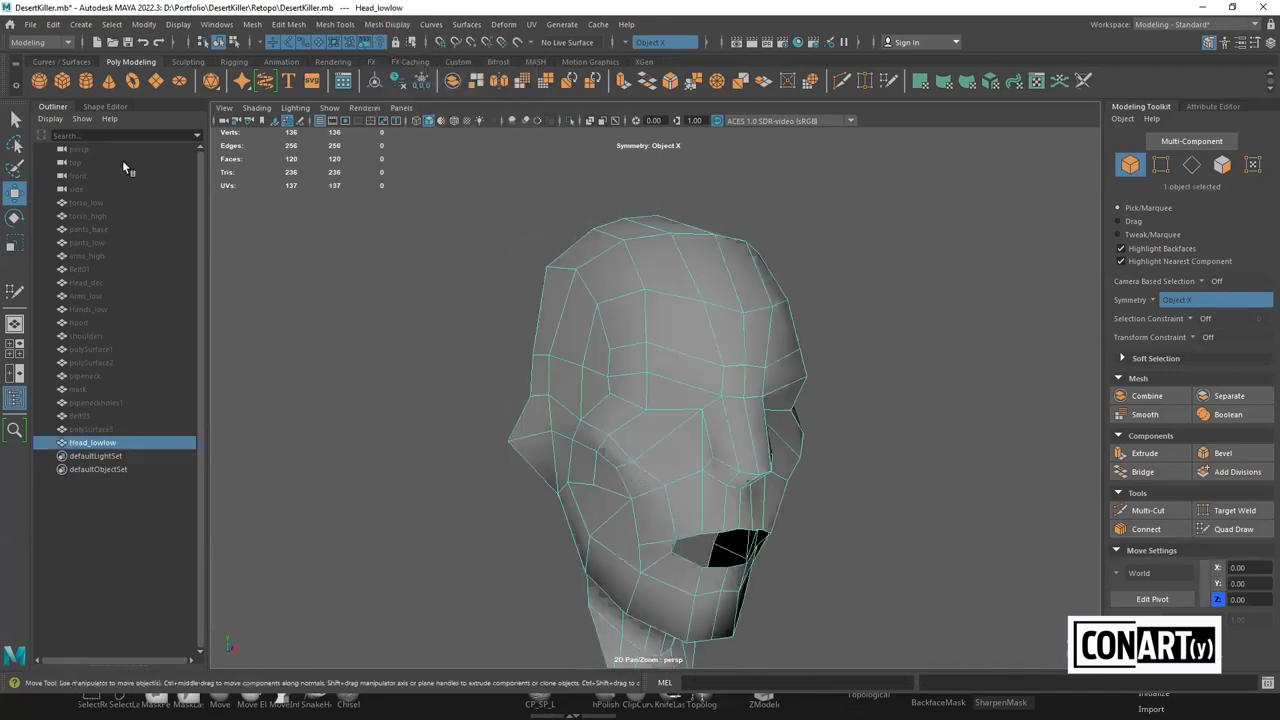
pyautogui.click(30, 24)
pyautogui.click(62, 204)
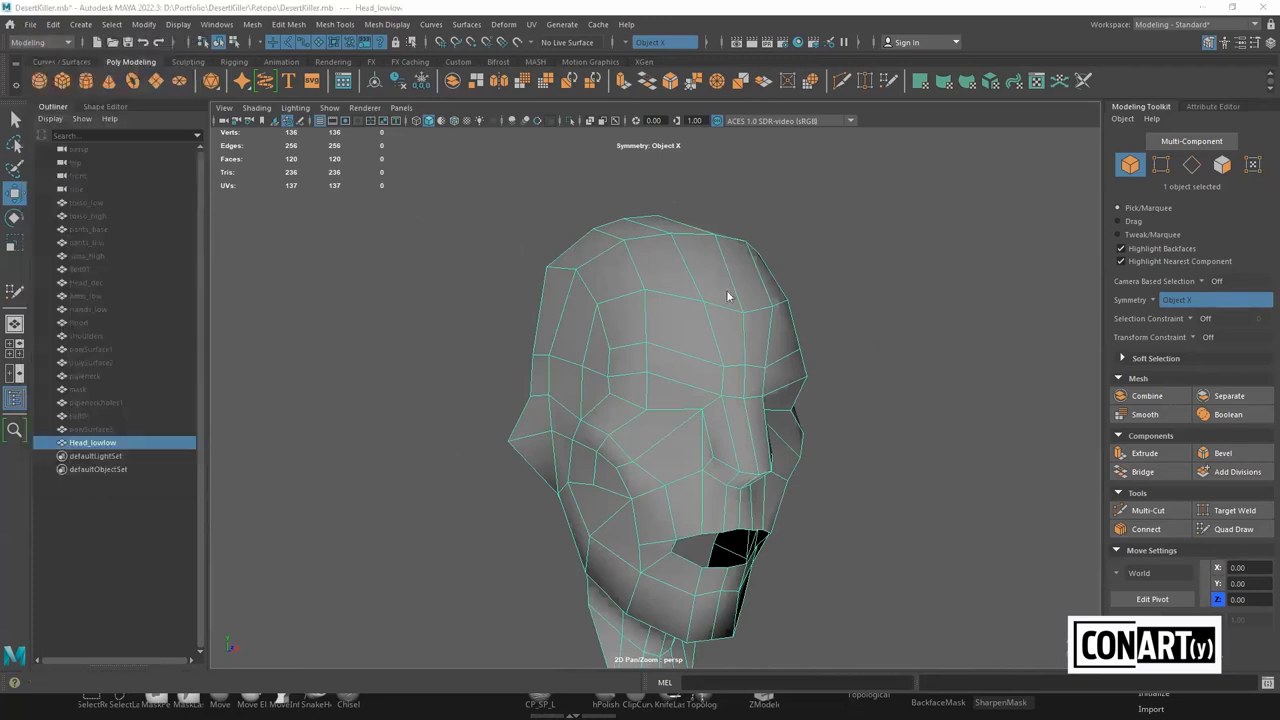
pyautogui.click(342, 320)
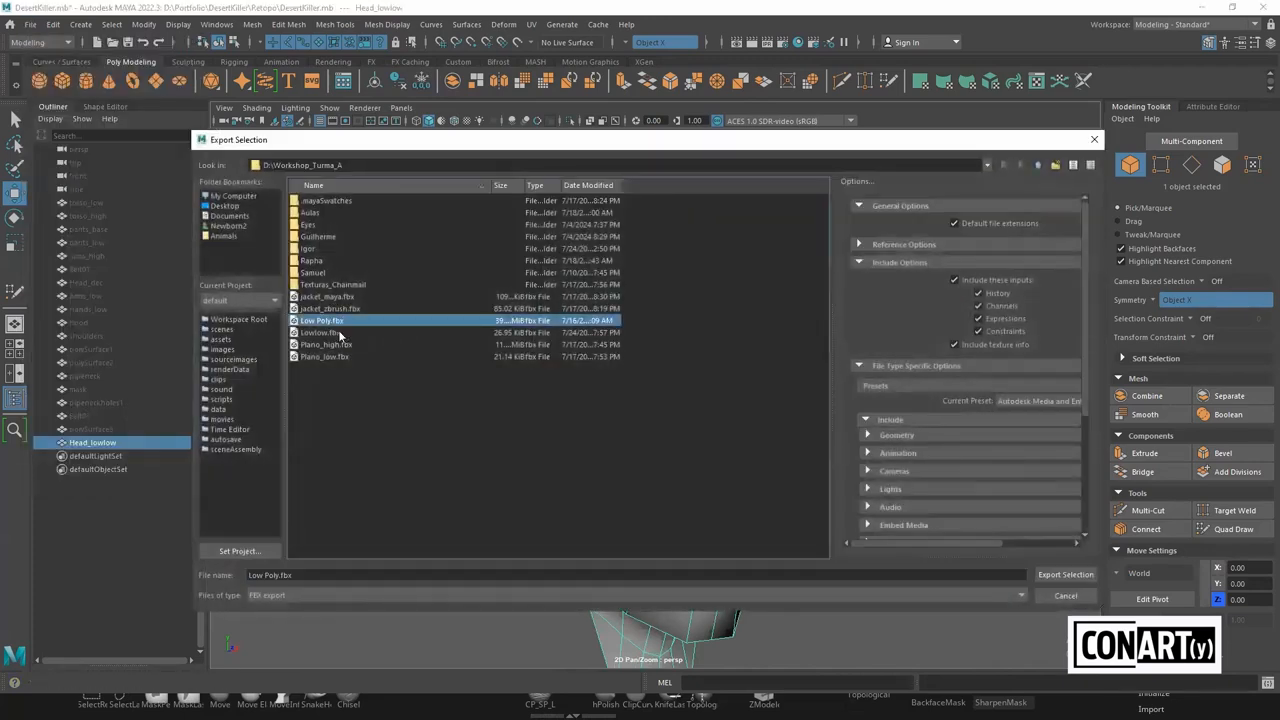
pyautogui.doubleClick(340, 332)
pyautogui.click(622, 395)
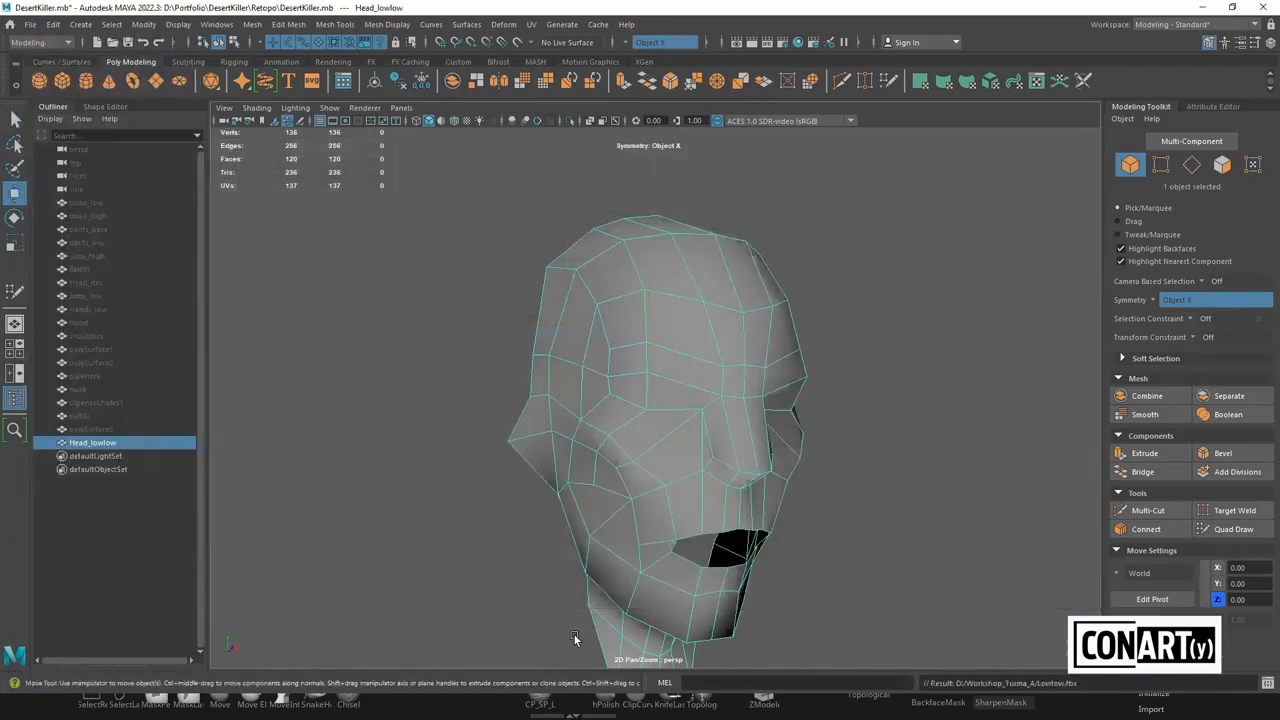
# Switch back to Substance 3D Painter and update the project with the re-exported Lowlow mesh
pyautogui.hotkey('alt', 'Tab')
pyautogui.hotkey('alt', 'Tab')
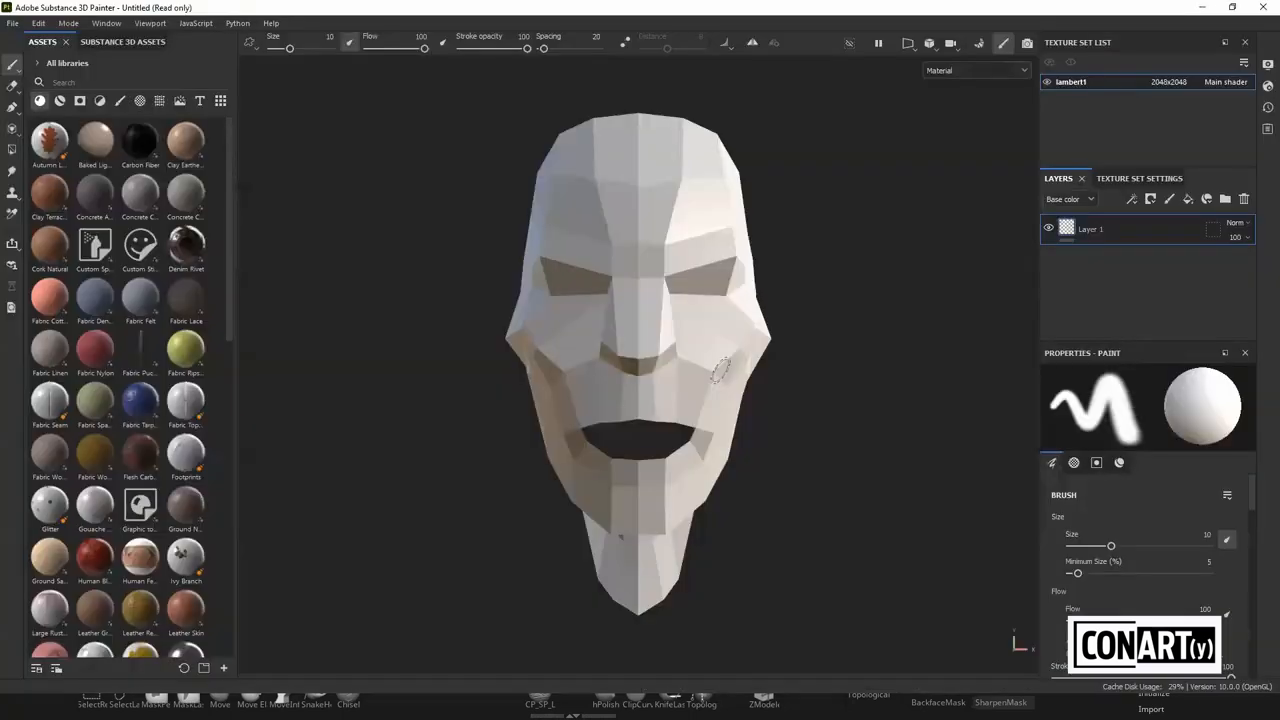
pyautogui.click(38, 22)
pyautogui.click(62, 80)
pyautogui.keyDown('alt'); pyautogui.moveTo(600, 374); pyautogui.dragTo(631, 381); pyautogui.keyUp('alt')
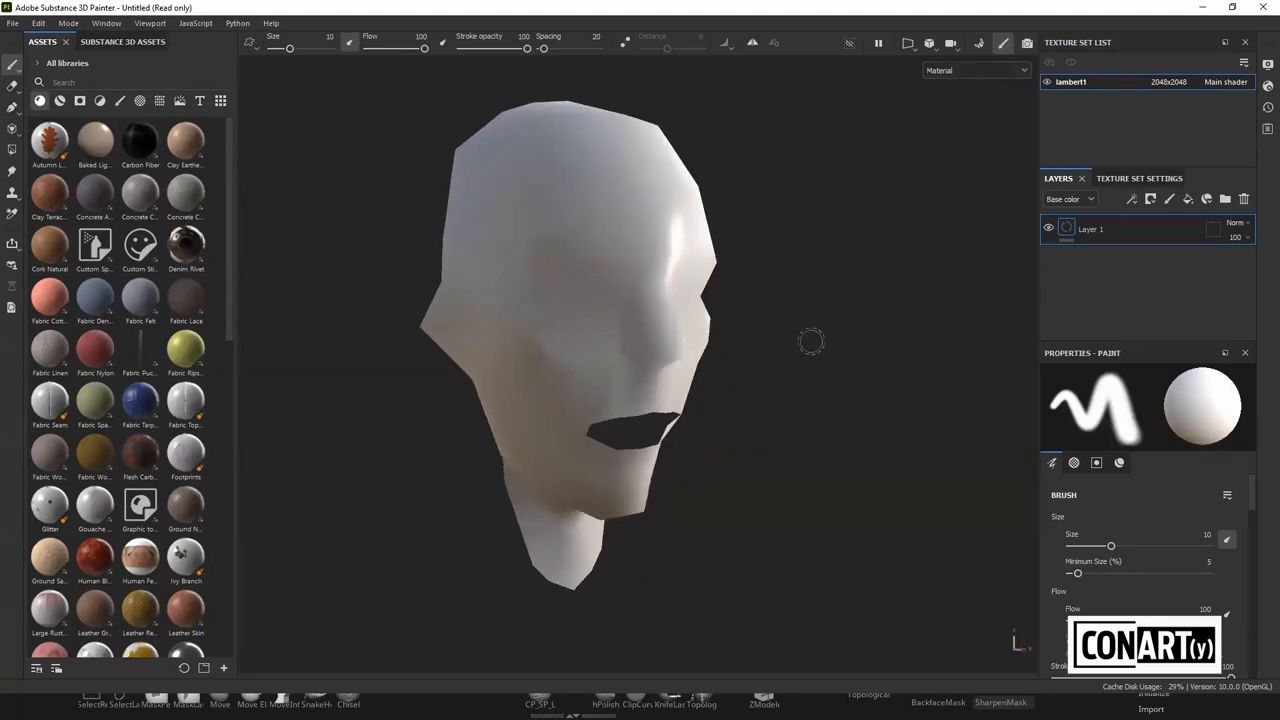
pyautogui.keyDown('alt'); pyautogui.moveTo(812, 341); pyautogui.dragTo(781, 330); pyautogui.keyUp('alt')
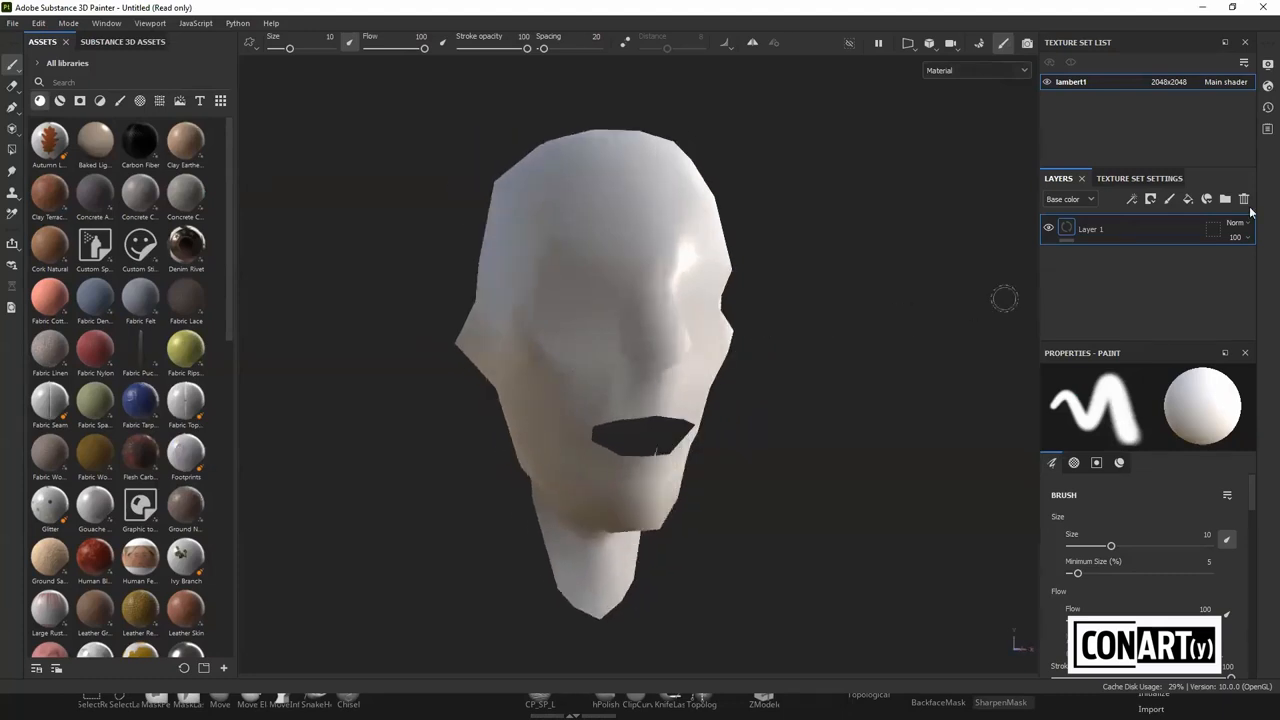
# Enable double-sided geometry in the main shader's settings
pyautogui.click(1267, 86)
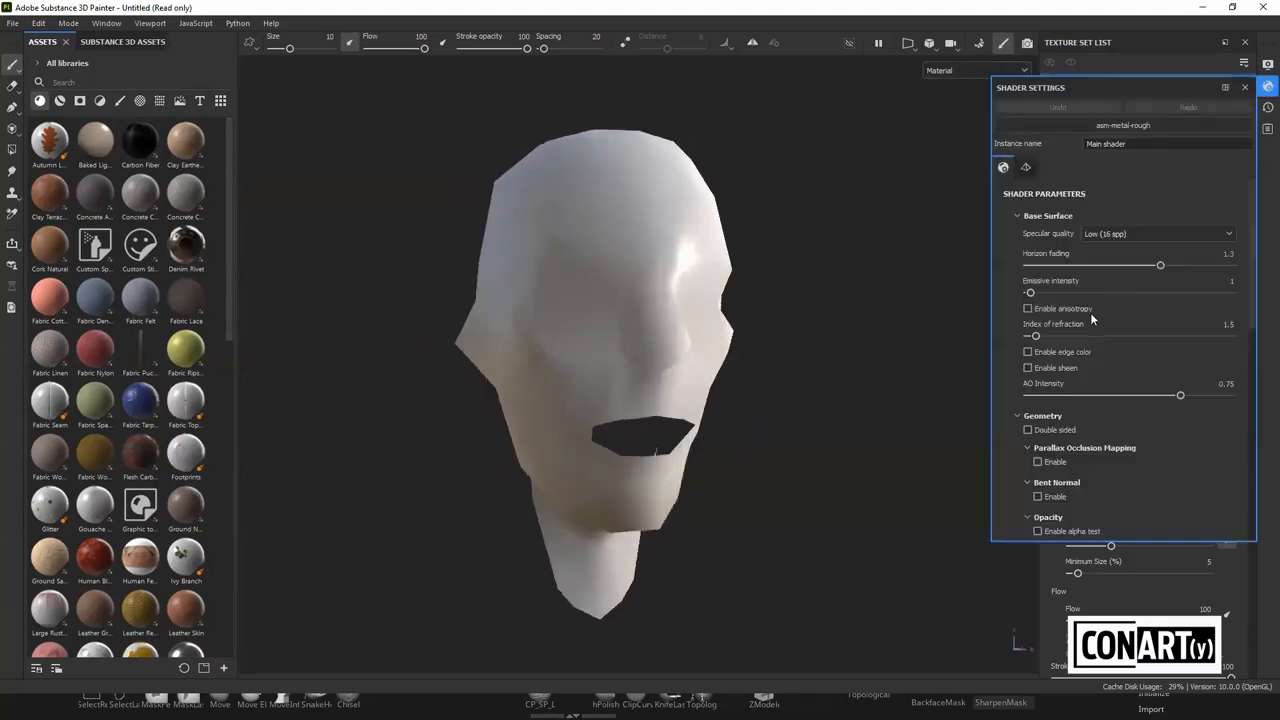
pyautogui.click(1028, 431)
pyautogui.keyDown('alt'); pyautogui.moveTo(613, 443); pyautogui.dragTo(645, 440); pyautogui.keyUp('alt')
pyautogui.click(1267, 86)
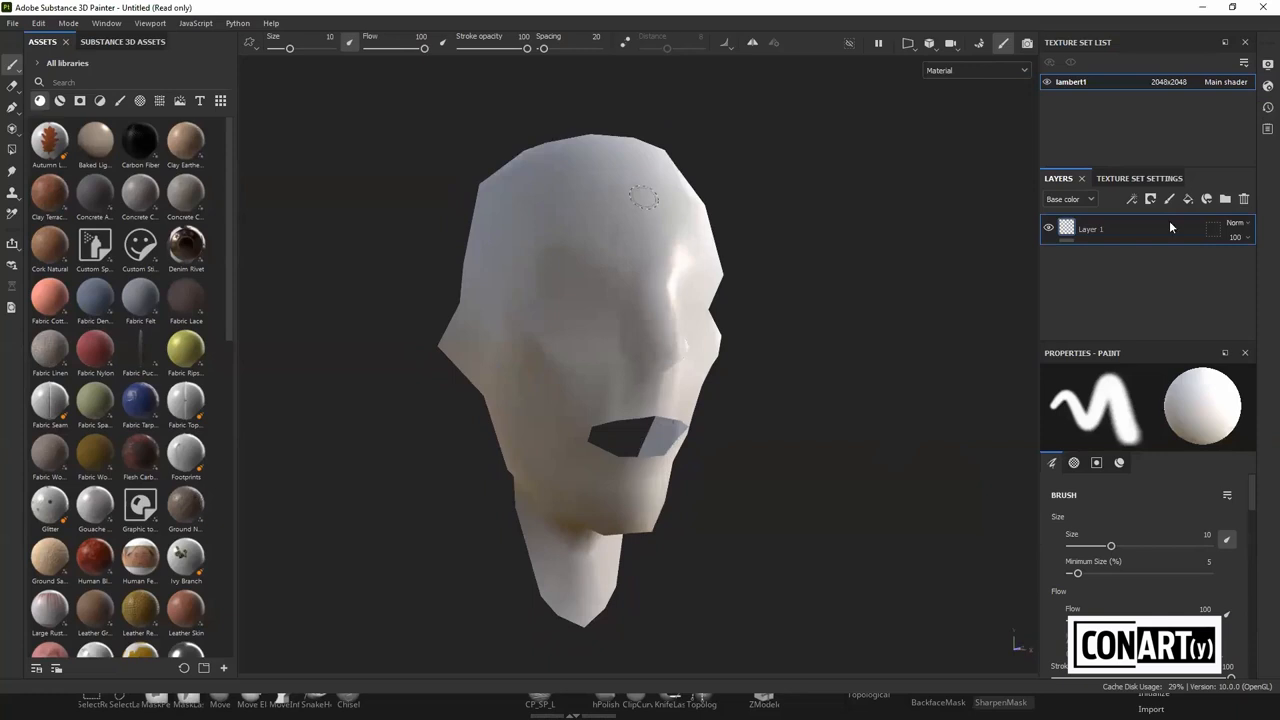
# Enter mesh map baking for the lambert1 texture set and open the high definition mesh file selection
pyautogui.click(1139, 178)
pyautogui.scroll(-5, 1157, 252)
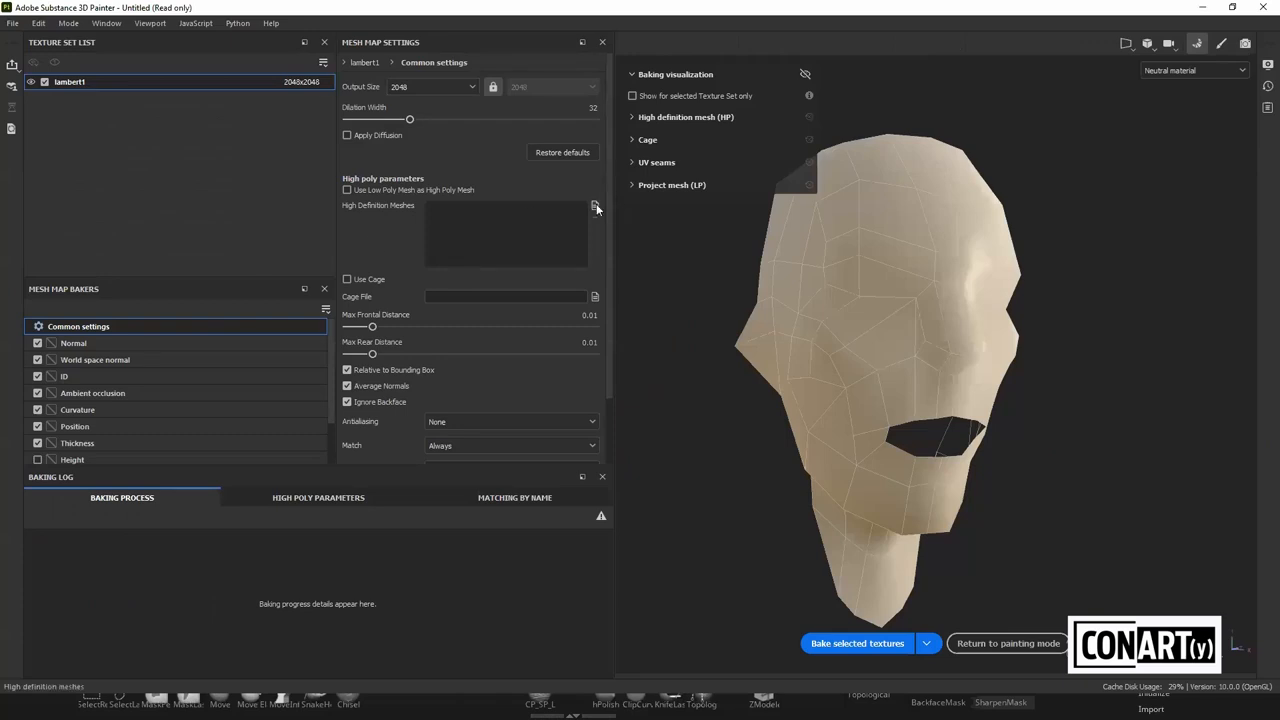
pyautogui.click(596, 204)
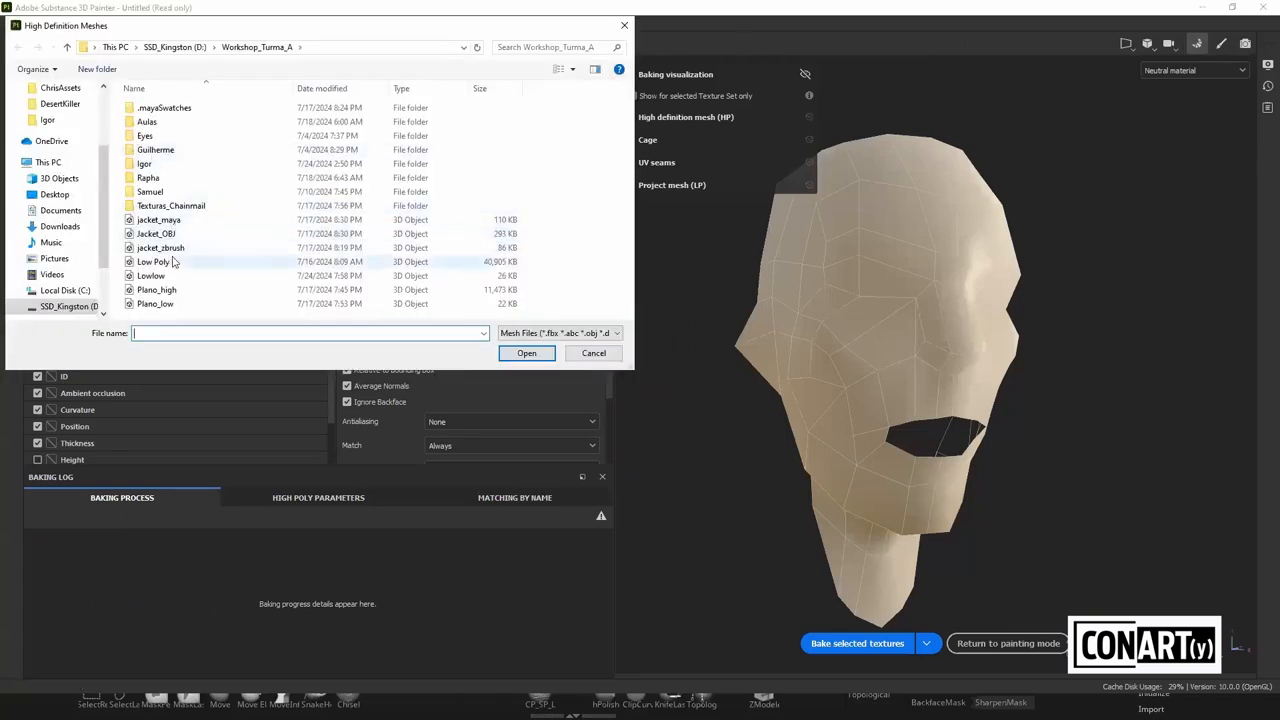
pyautogui.click(84, 306)
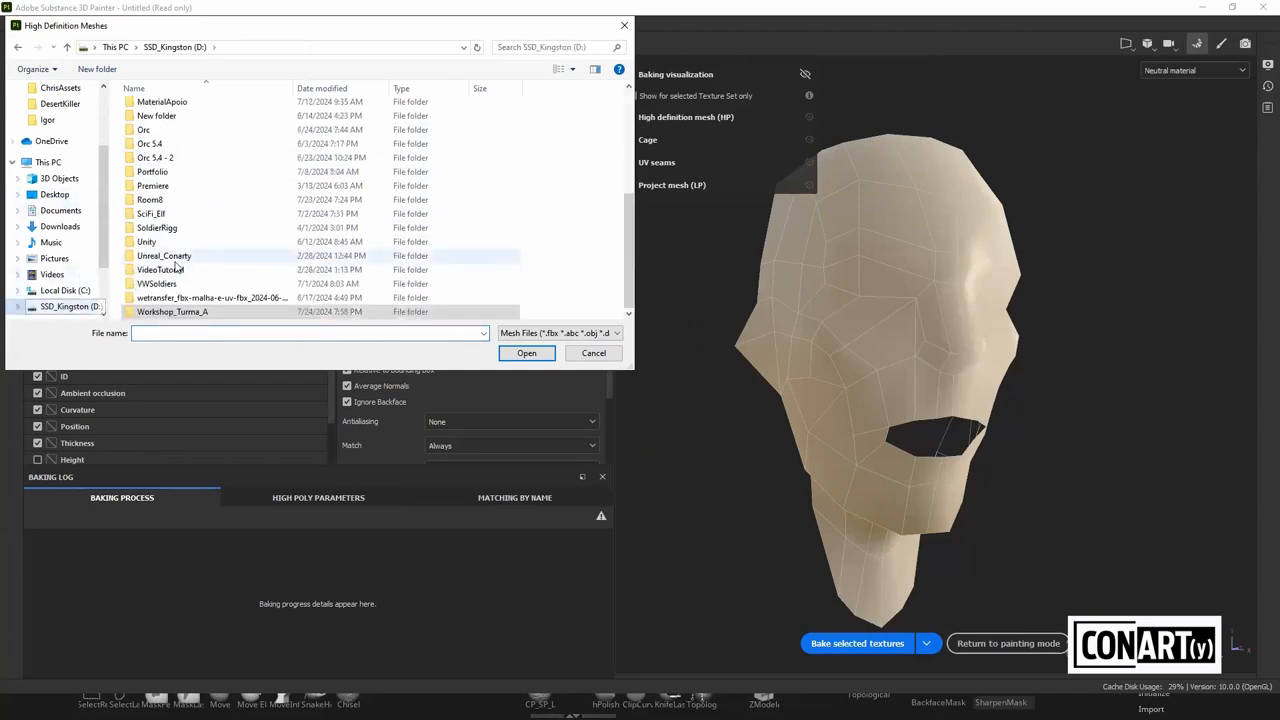
pyautogui.doubleClick(176, 172)
pyautogui.doubleClick(165, 130)
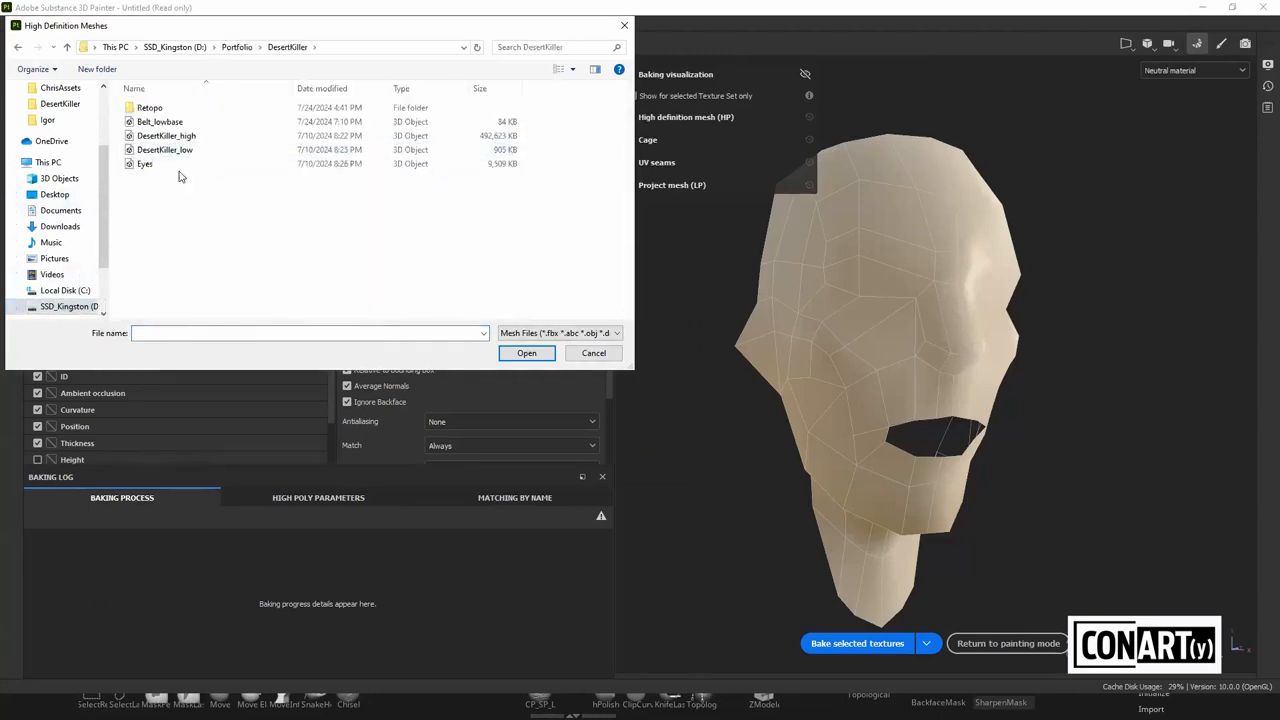
pyautogui.doubleClick(160, 107)
pyautogui.scroll(-2, 72, 291)
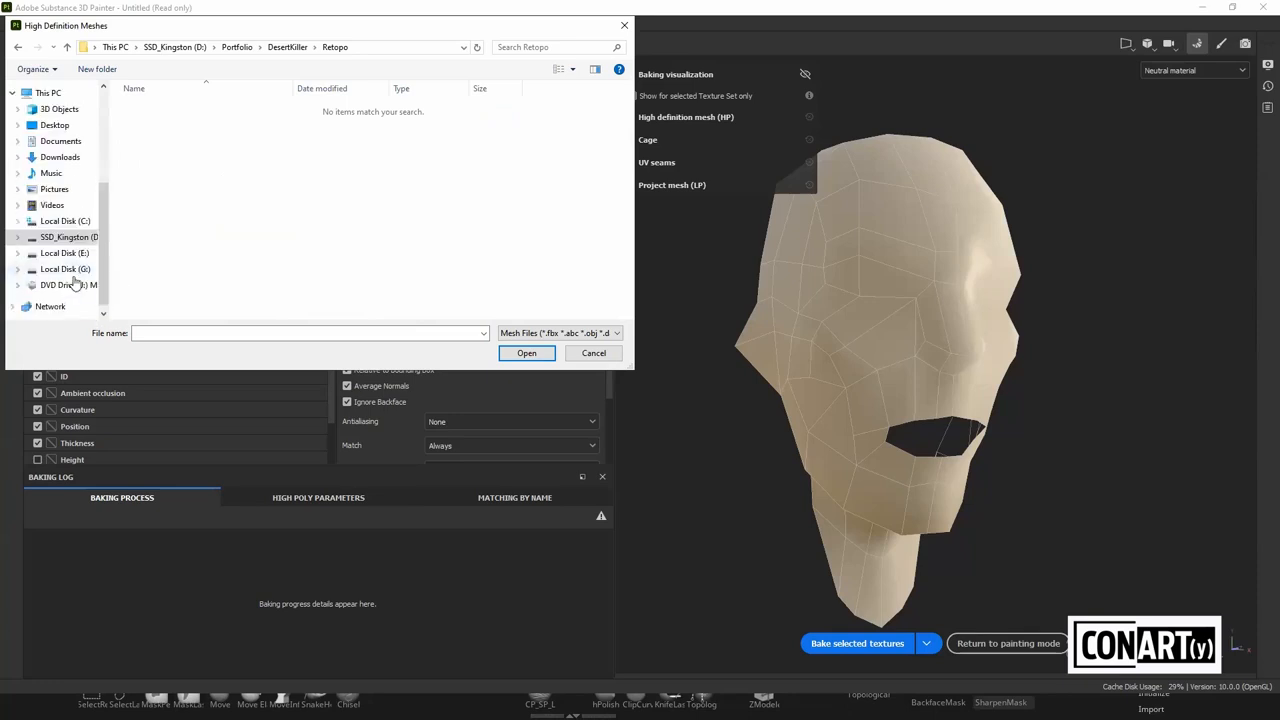
# Load head_high from G:\Workshop_Fevereiro_2024\DesertKiller\high as the high definition mesh for baking
pyautogui.click(65, 269)
pyautogui.scroll(2, 165, 190)
pyautogui.doubleClick(165, 187)
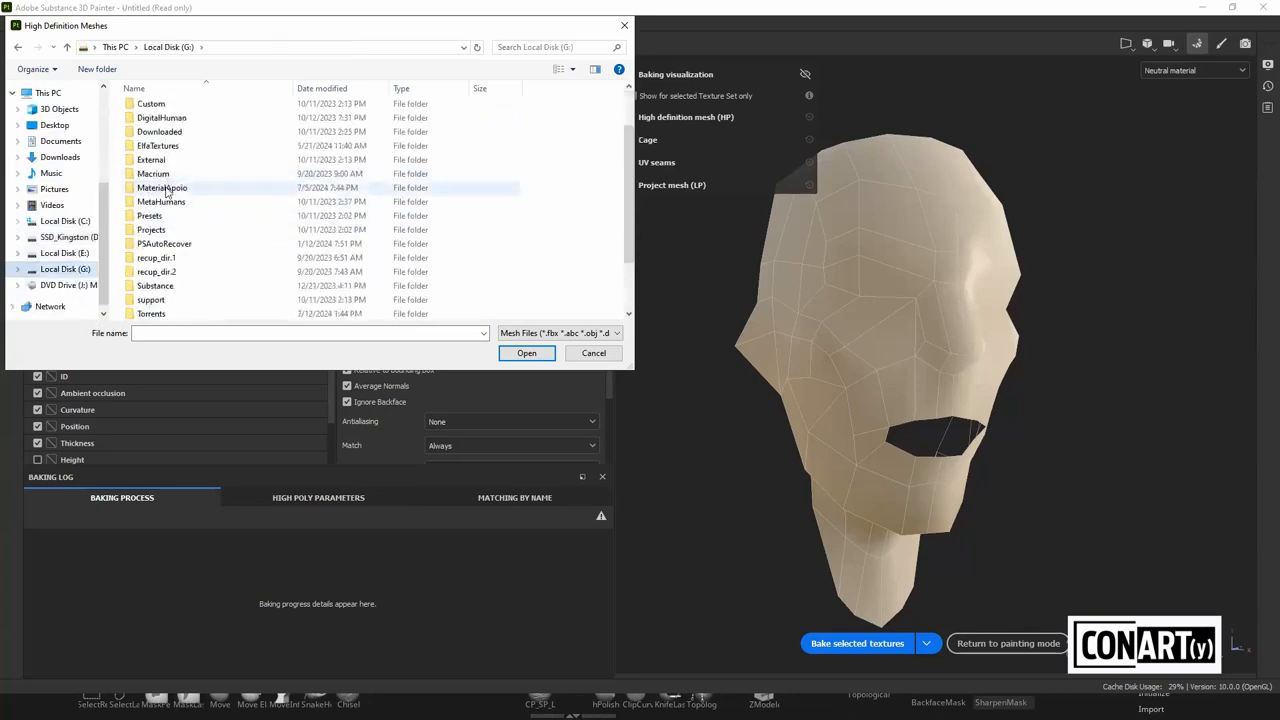
pyautogui.hotkey('alt', 'Left')
pyautogui.scroll(-3, 172, 254)
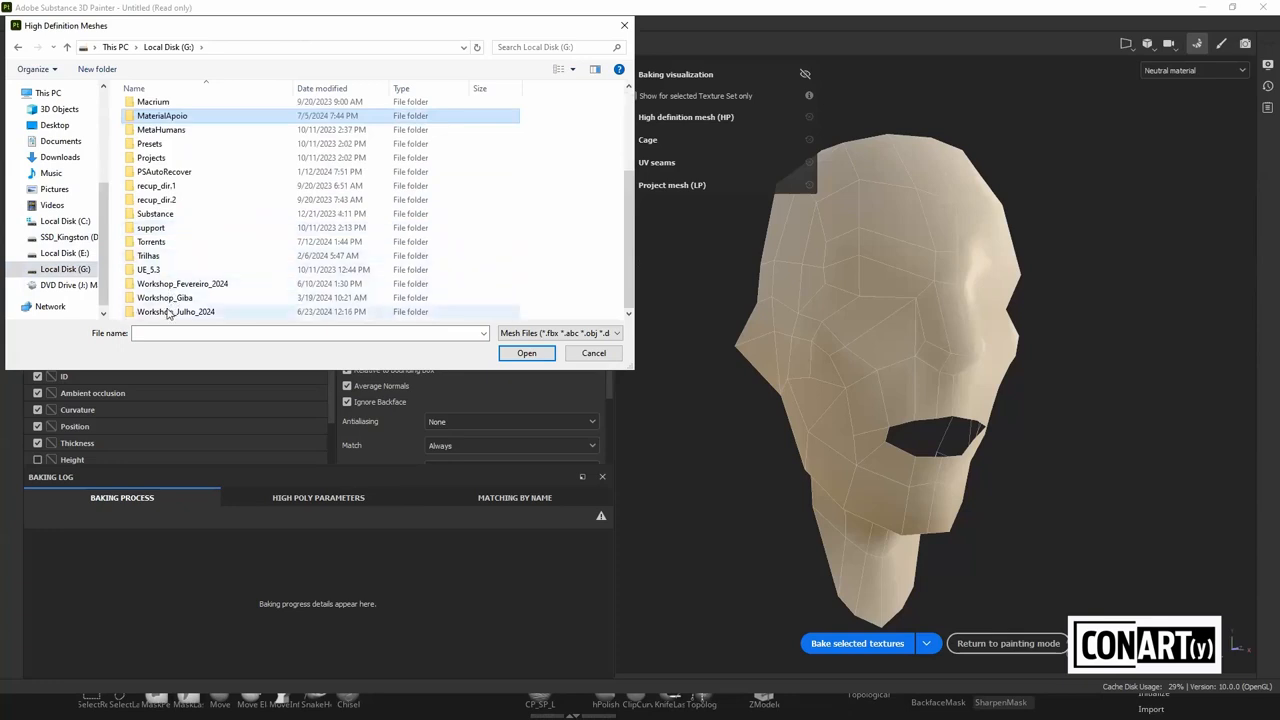
pyautogui.doubleClick(178, 284)
pyautogui.doubleClick(157, 136)
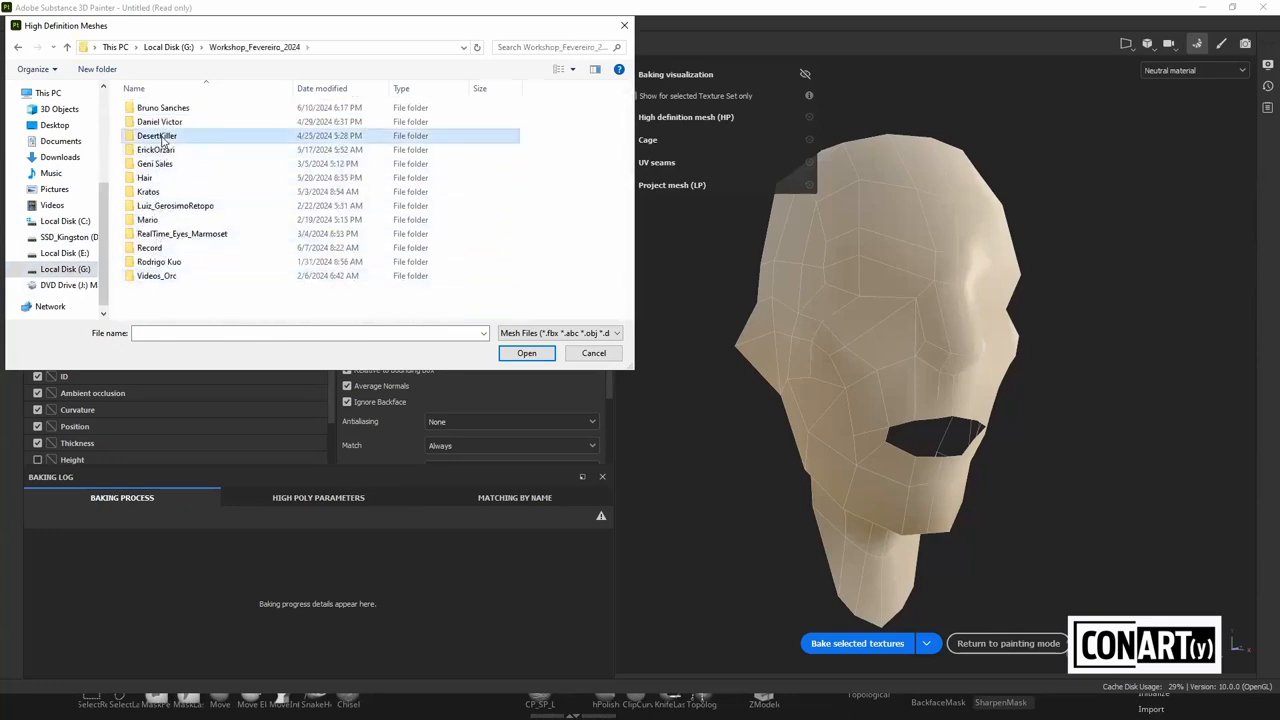
pyautogui.doubleClick(158, 135)
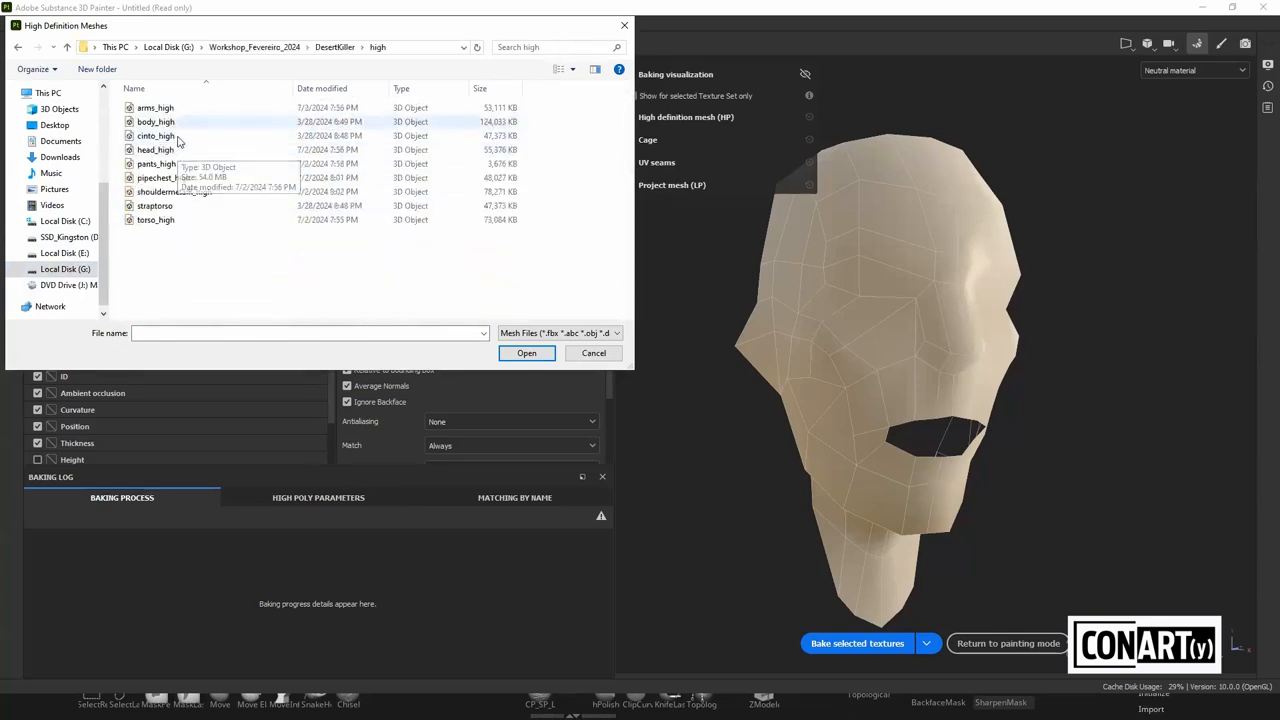
pyautogui.doubleClick(157, 150)
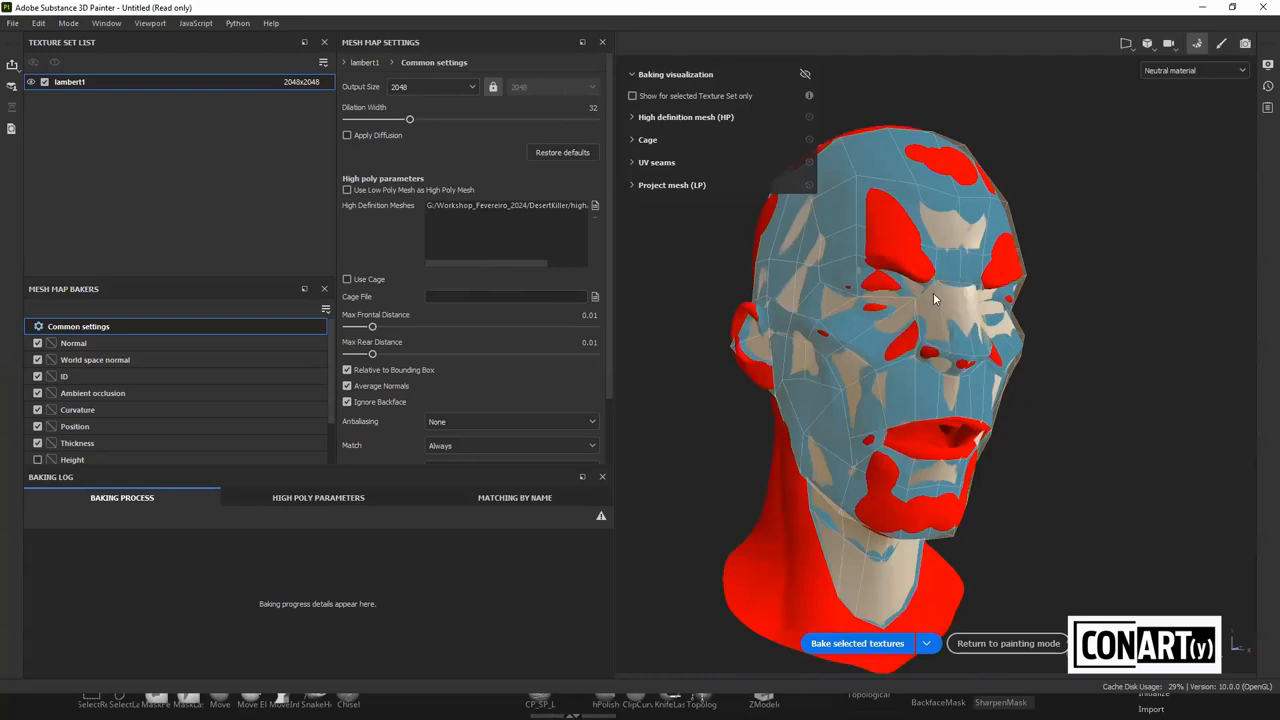
# Set the bake's max frontal distance to about 0.0368 and inspect the cage around the head
pyautogui.moveTo(995, 292)
pyautogui.keyDown('alt'); pyautogui.mouseDown()
pyautogui.moveTo(926, 305)
pyautogui.moveTo(985, 298)
pyautogui.mouseUp(); pyautogui.keyUp('alt')
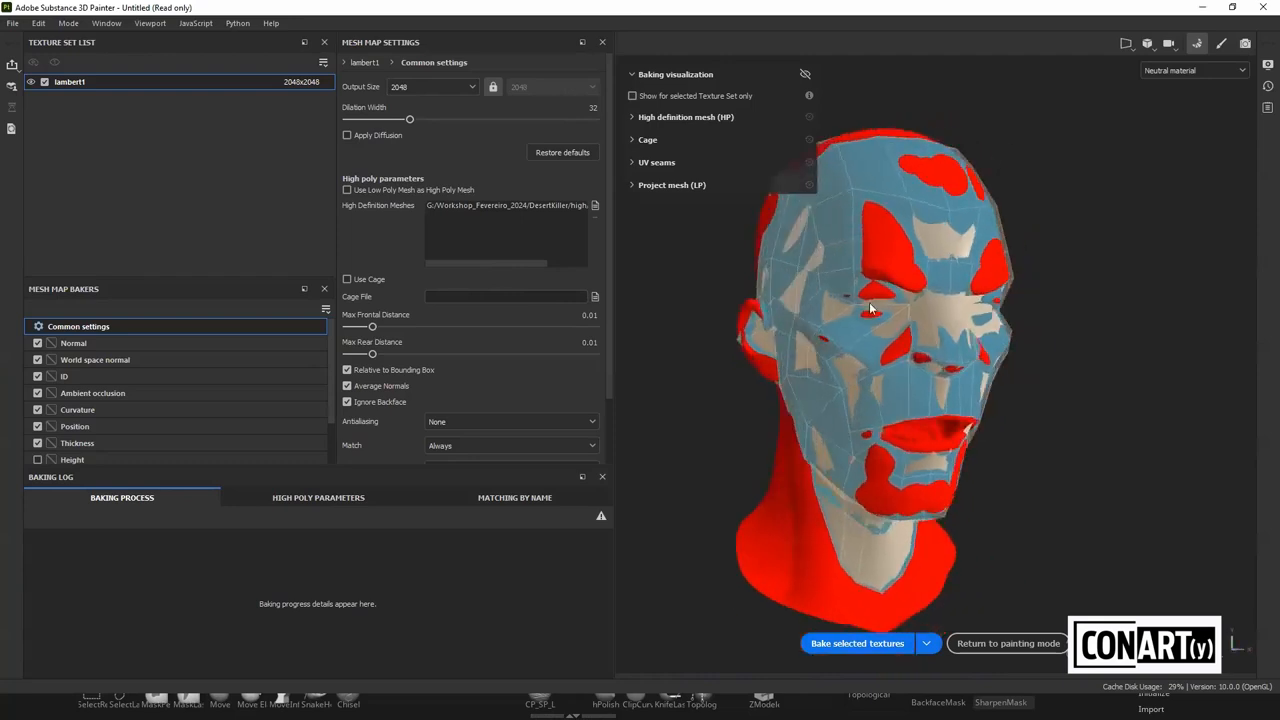
pyautogui.moveTo(373, 326); pyautogui.dragTo(396, 327)
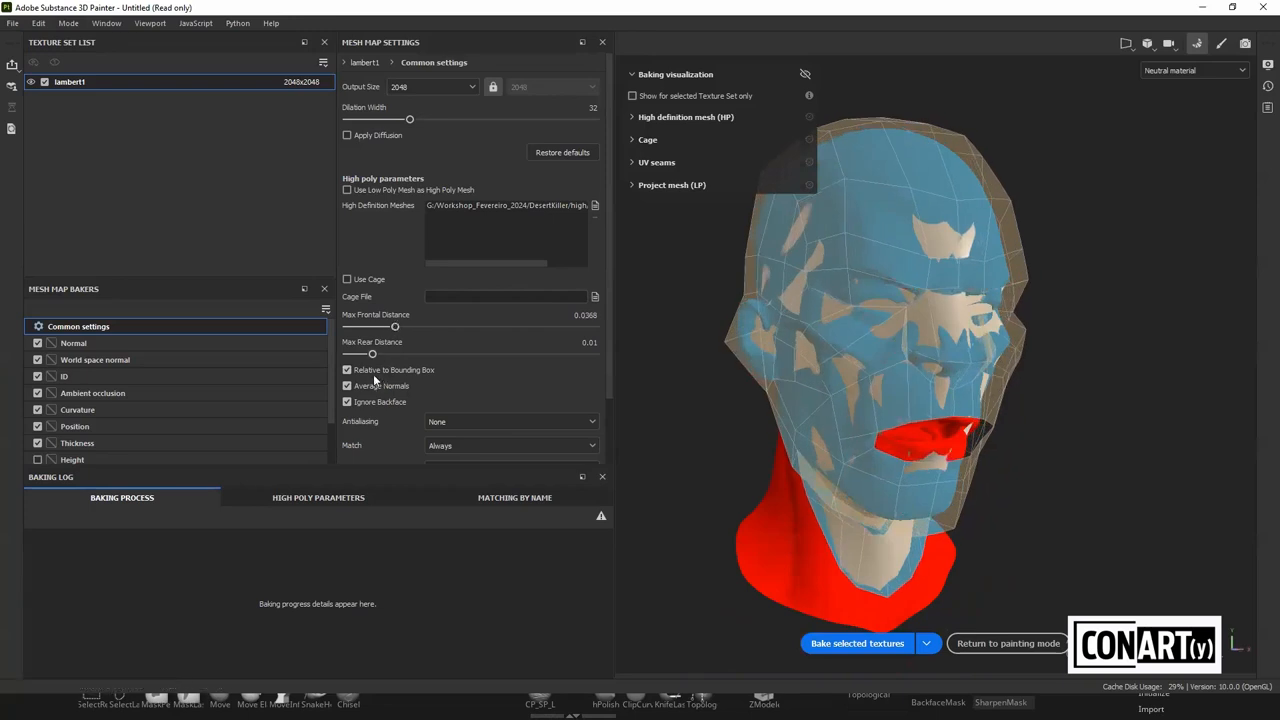
pyautogui.keyDown('alt'); pyautogui.moveTo(773, 487); pyautogui.dragTo(690, 496); pyautogui.keyUp('alt')
pyautogui.keyDown('alt'); pyautogui.moveTo(1078, 408); pyautogui.dragTo(990, 475); pyautogui.keyUp('alt')
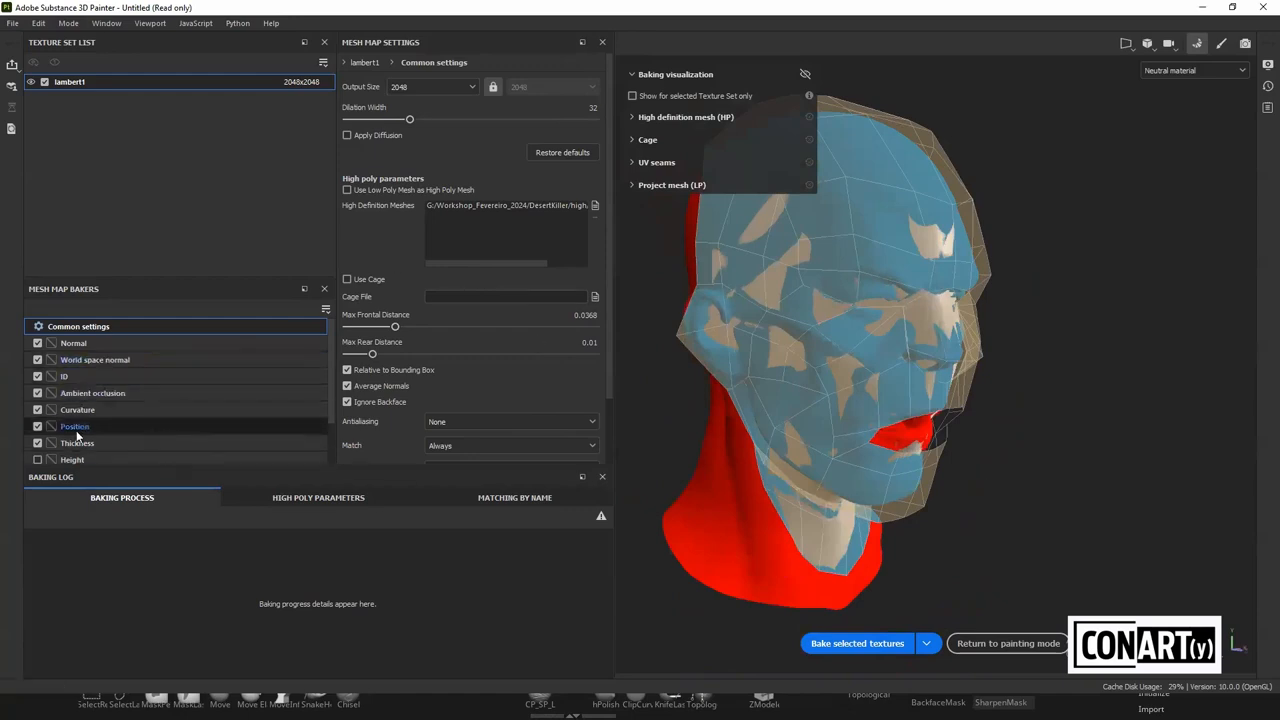
# Exclude the ID, Position and Thickness maps from the bake and bake the remaining selected mesh maps
pyautogui.click(37, 376)
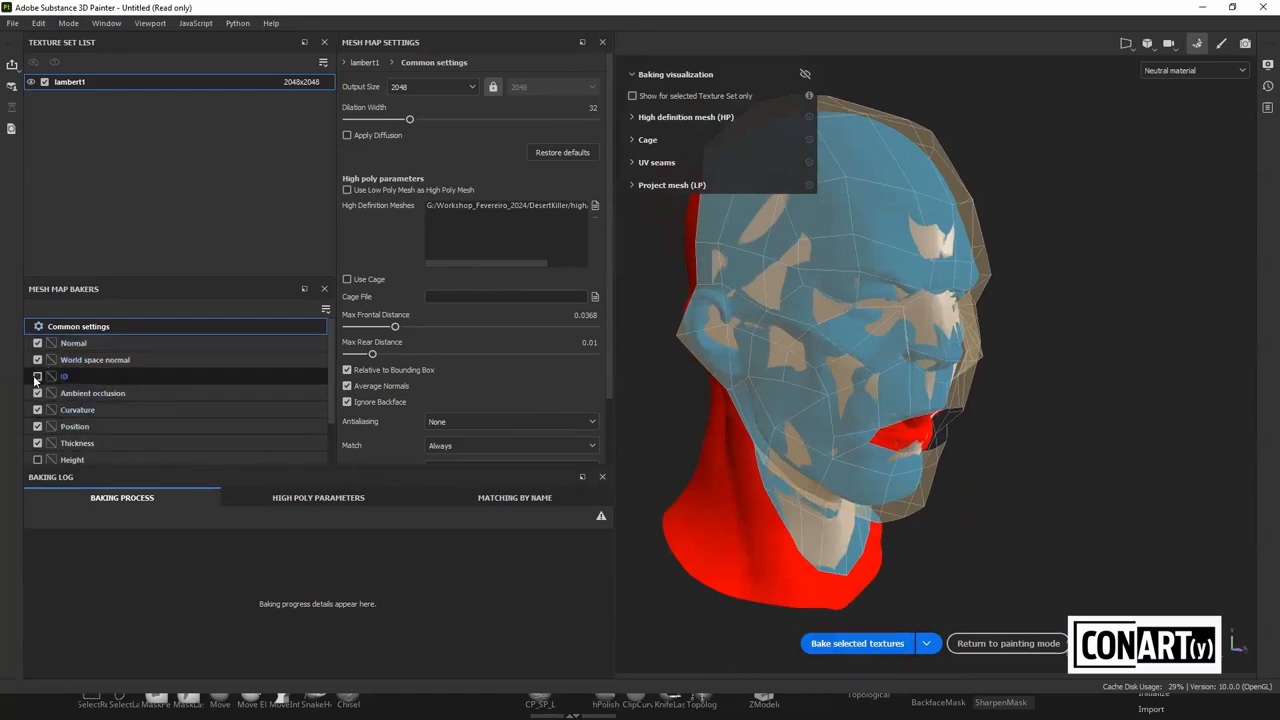
pyautogui.click(37, 427)
pyautogui.click(37, 443)
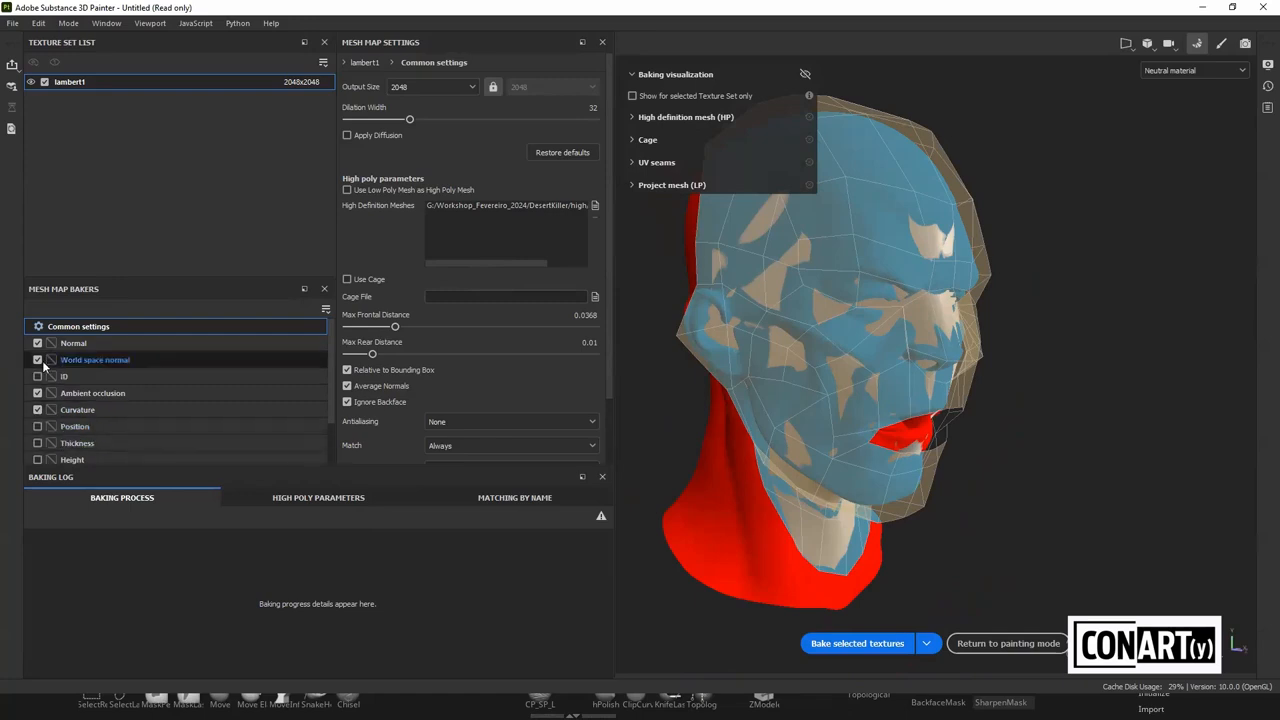
pyautogui.click(822, 640)
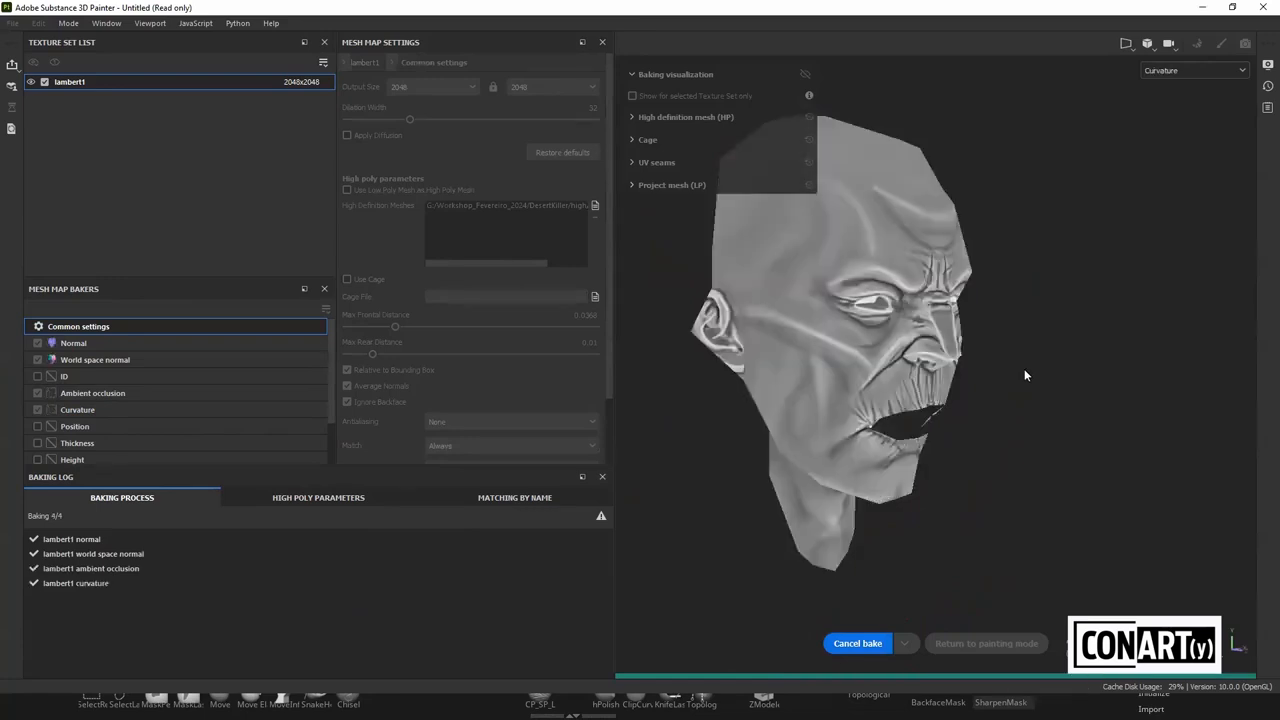
# Return to painting mode and examine the baked low-poly head from several angles, close up and from far away
pyautogui.click(1006, 643)
pyautogui.keyDown('alt'); pyautogui.moveTo(732, 383); pyautogui.dragTo(649, 374, button='right'); pyautogui.keyUp('alt')
pyautogui.keyDown('alt'); pyautogui.moveTo(649, 374); pyautogui.dragTo(449, 407); pyautogui.keyUp('alt')
pyautogui.keyDown('alt'); pyautogui.moveTo(620, 400); pyautogui.dragTo(660, 397); pyautogui.keyUp('alt')
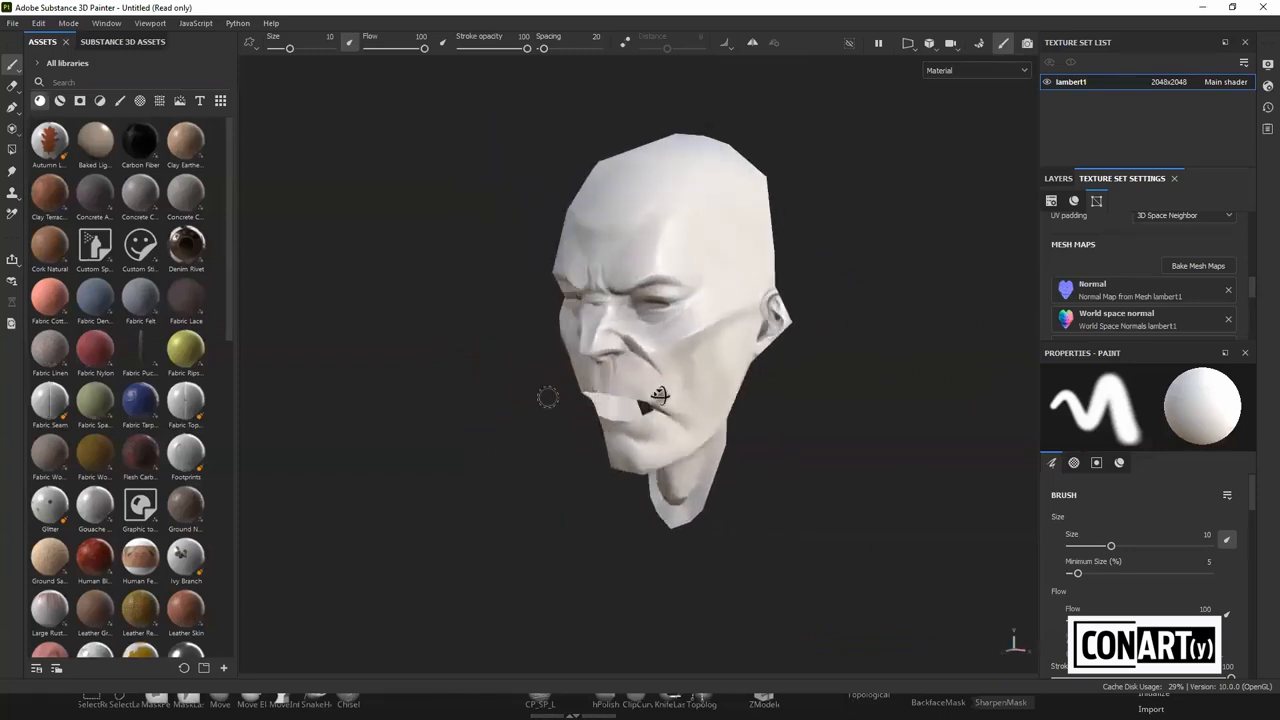
pyautogui.keyDown('alt'); pyautogui.moveTo(548, 397); pyautogui.dragTo(749, 395); pyautogui.keyUp('alt')
pyautogui.scroll(-3, 752, 394)
pyautogui.scroll(-5, 752, 394)
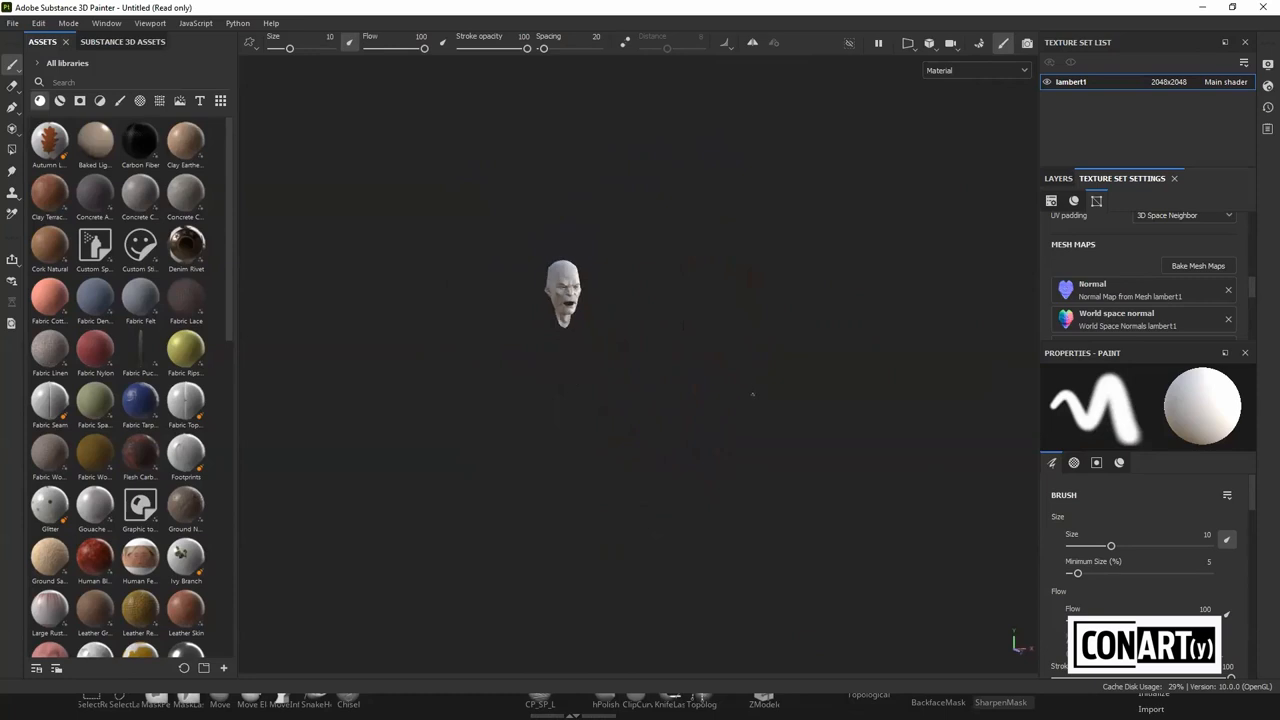
pyautogui.scroll(-2, 752, 394)
pyautogui.press('f')
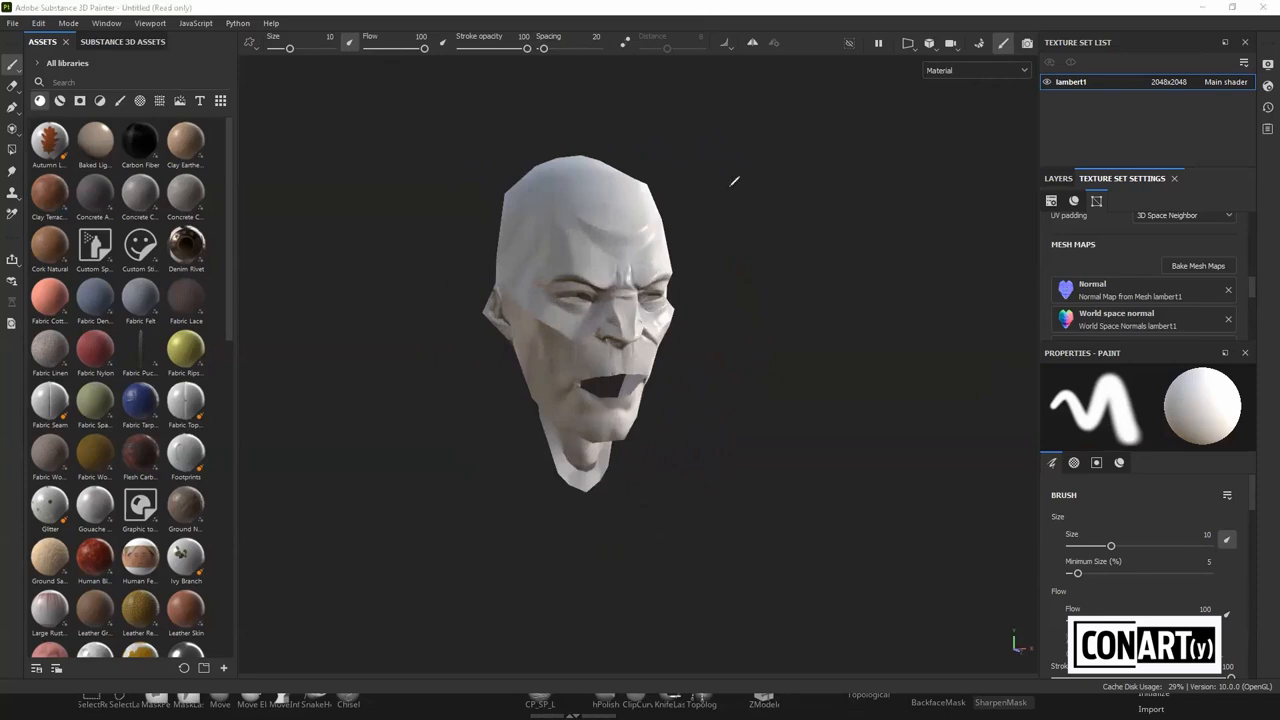
pyautogui.moveTo(710, 152)
pyautogui.mouseDown()
pyautogui.moveTo(732, 189)
pyautogui.moveTo(754, 162)
pyautogui.moveTo(777, 191)
pyautogui.mouseUp()
pyautogui.moveTo(764, 156); pyautogui.dragTo(764, 195)
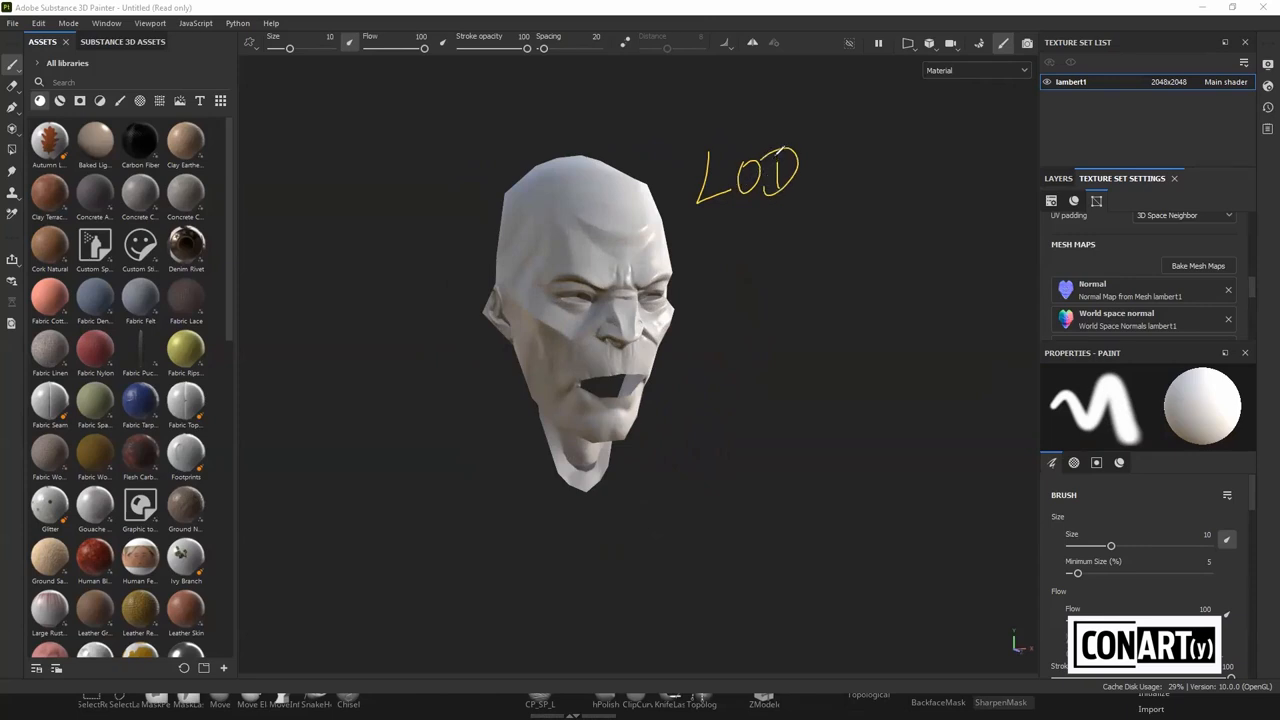
pyautogui.moveTo(830, 148); pyautogui.dragTo(866, 112)
pyautogui.press('Escape')
pyautogui.scroll(-10, 814, 354)
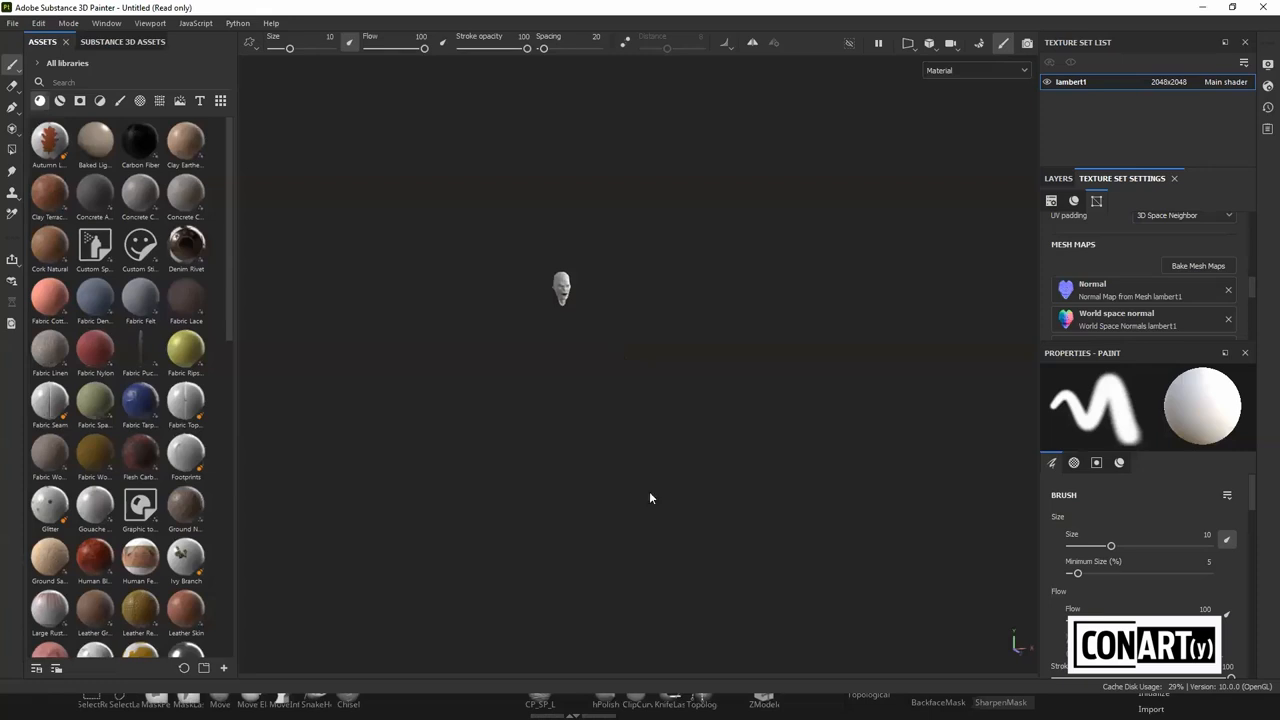
# Switch to Maya, hide Head_lowlow and show polySurface3
pyautogui.hotkey('alt', 'Tab')
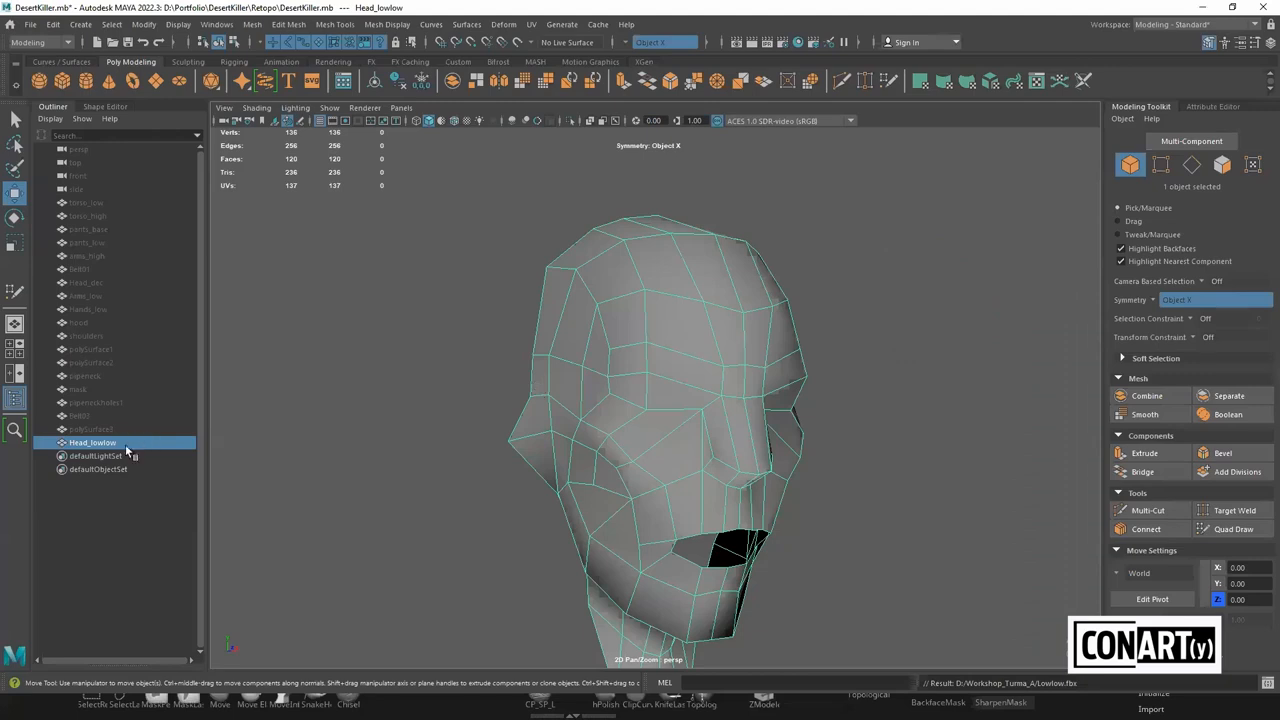
pyautogui.hotkey('ctrl', 'h')
pyautogui.click(100, 428)
pyautogui.hotkey('shift', 'h')
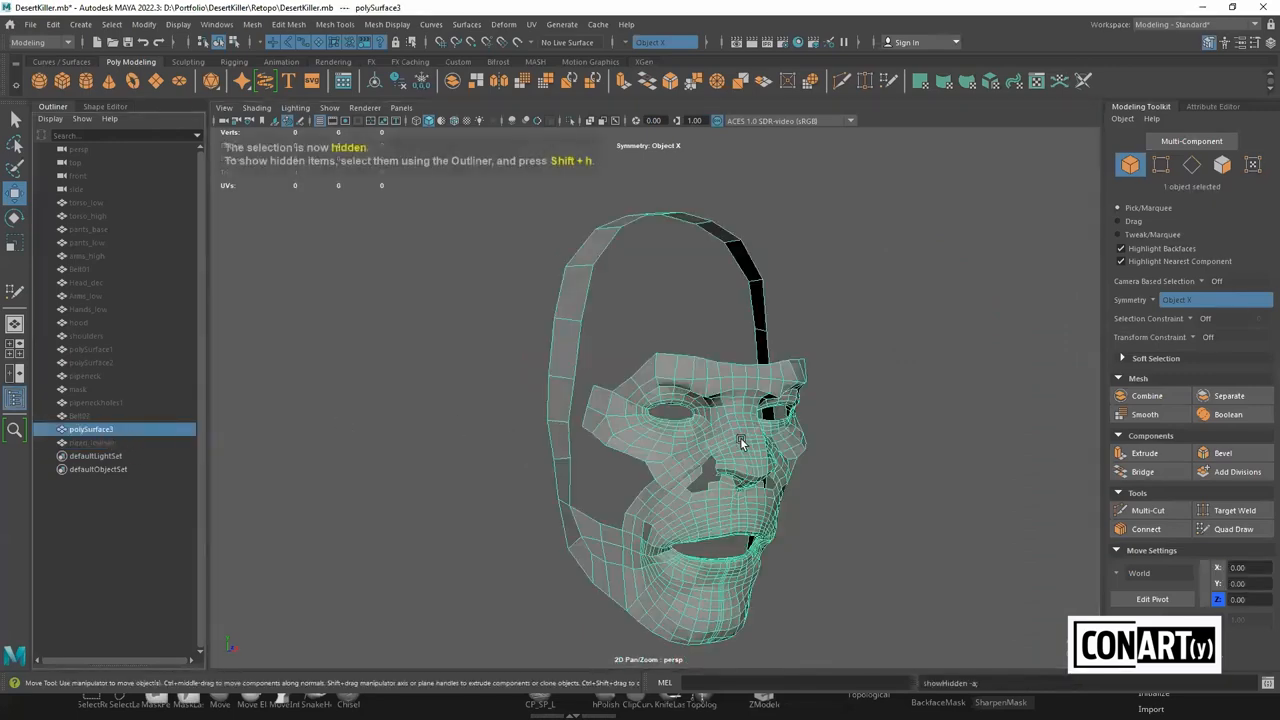
pyautogui.click(628, 356)
pyautogui.click(666, 391)
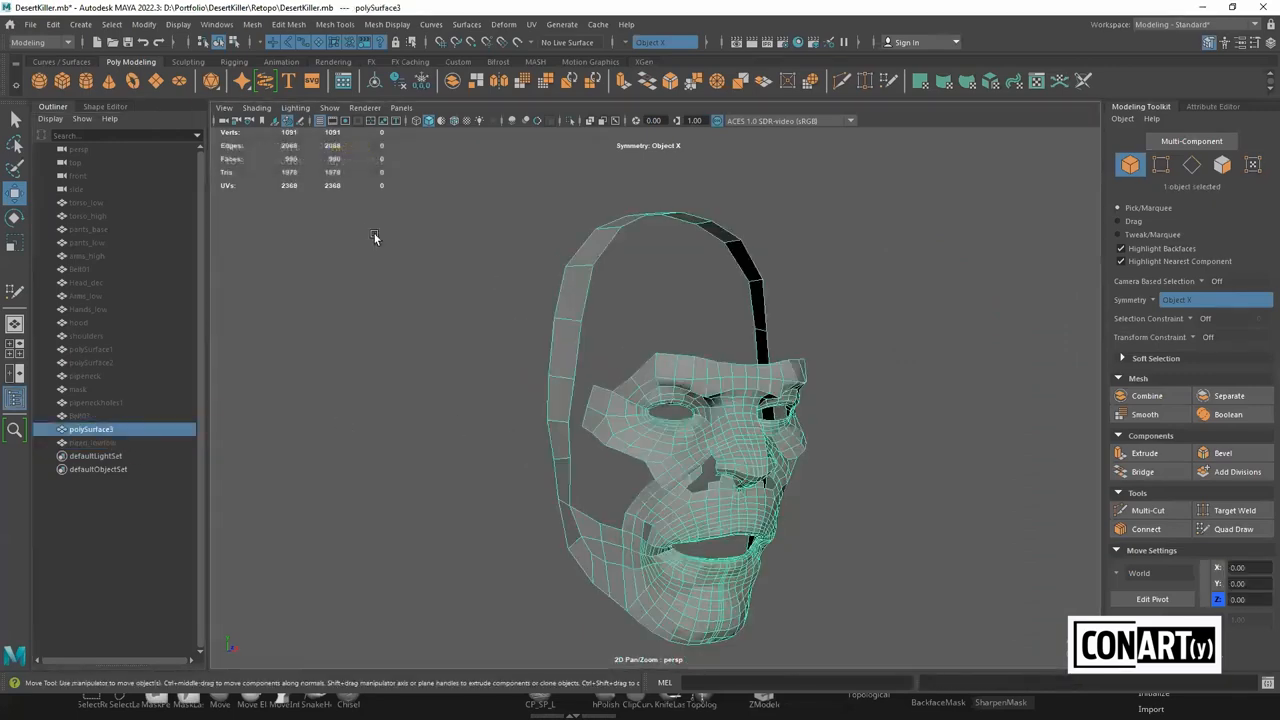
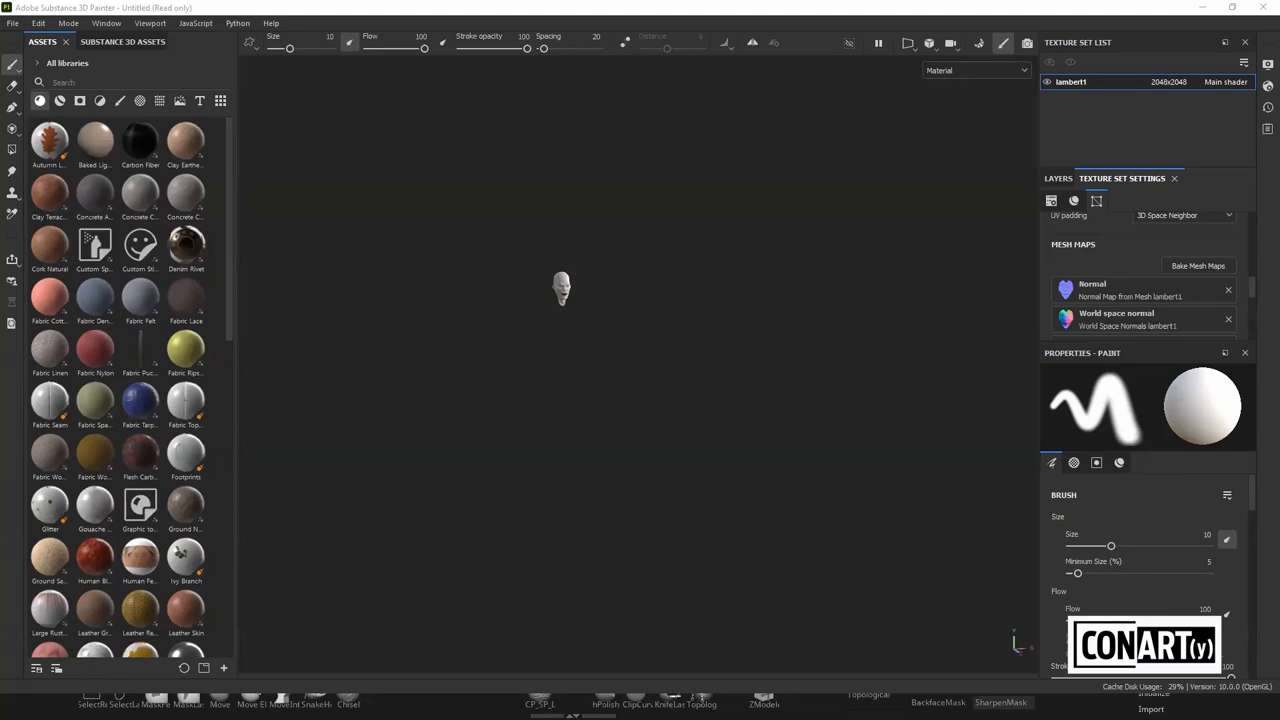
# In Maya, unhide Head_dec, make it the live surface and start Quad Draw on polySurface3
pyautogui.scroll(5, 602, 236)
pyautogui.scroll(3, 630, 260)
pyautogui.hotkey('alt', 'Tab')
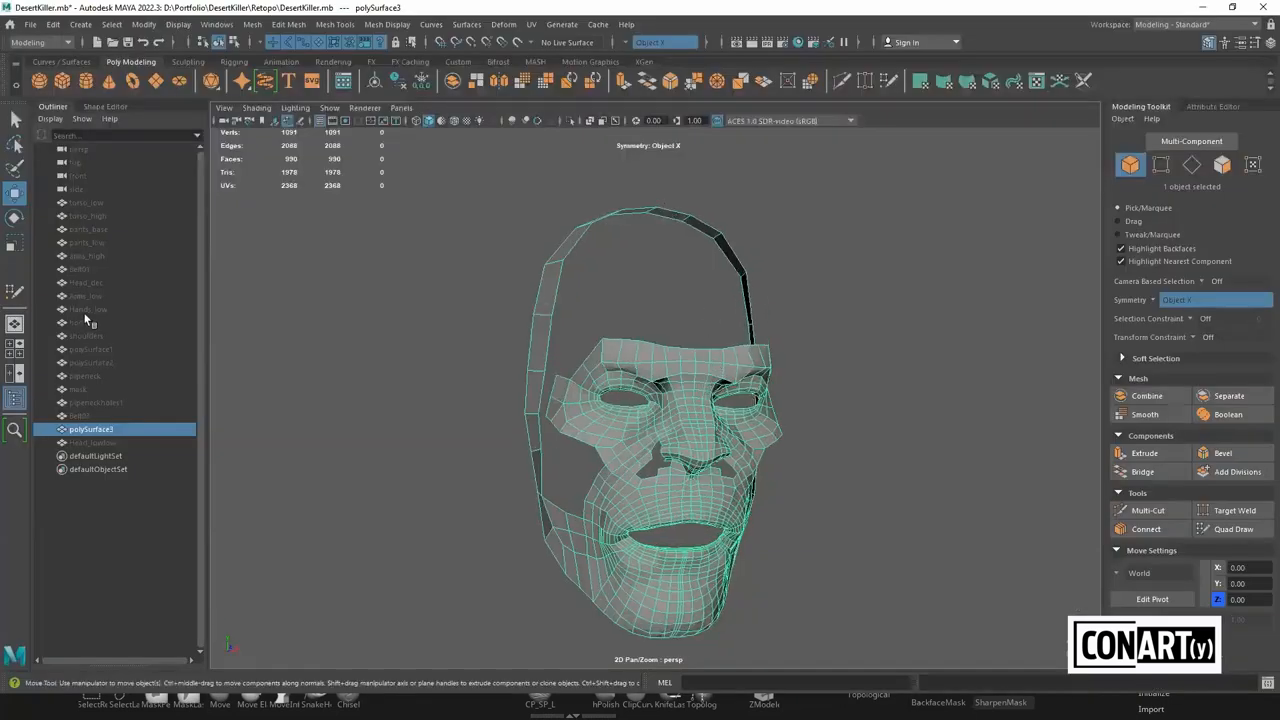
pyautogui.click(85, 284)
pyautogui.hotkey('shift', 'h')
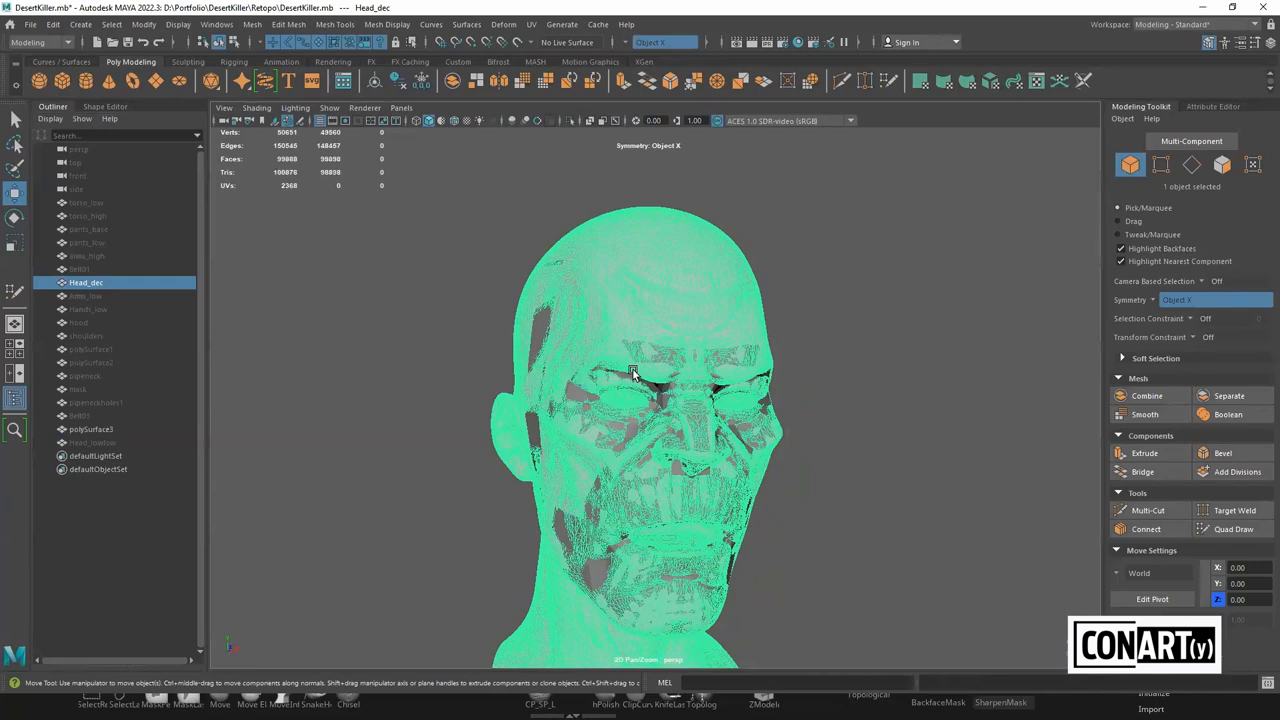
pyautogui.click(517, 42)
pyautogui.click(1208, 530)
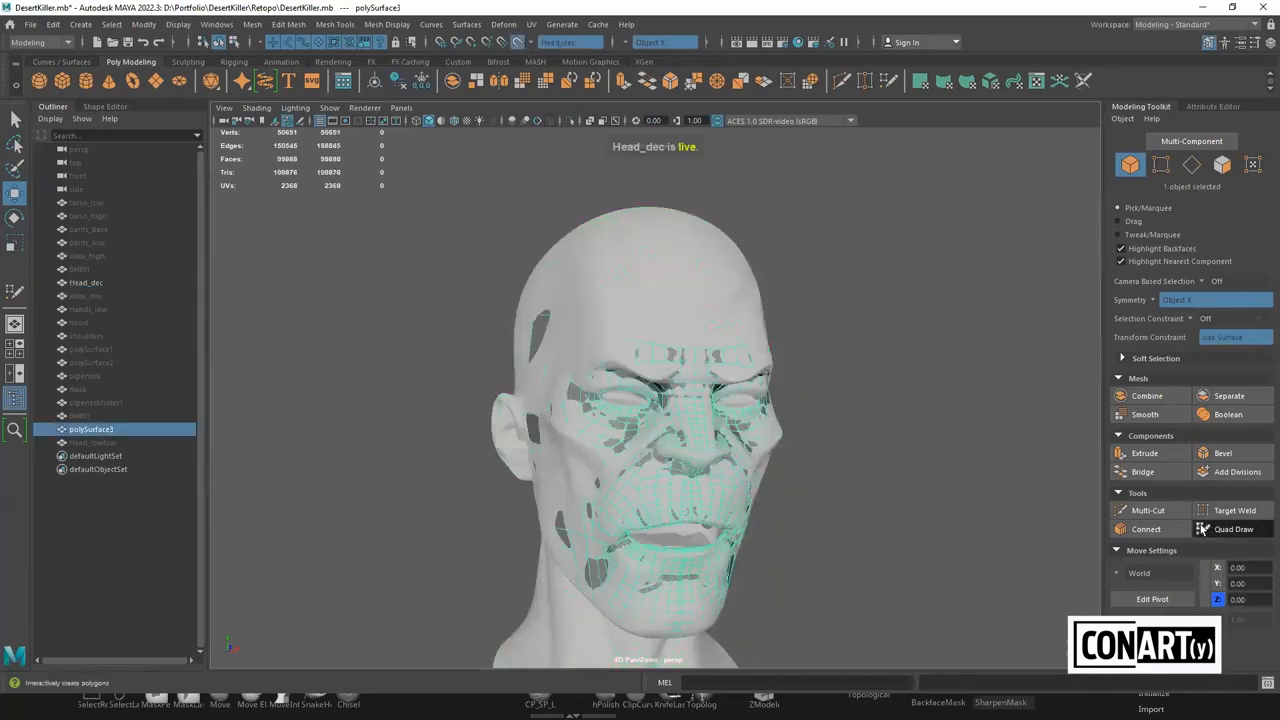
# Build the first quads of a central strip running up the forehead from the brow
pyautogui.keyDown('alt'); pyautogui.moveTo(660, 394); pyautogui.dragTo(690, 430); pyautogui.keyUp('alt')
pyautogui.keyDown('alt'); pyautogui.moveTo(690, 430); pyautogui.dragTo(738, 422, button='right'); pyautogui.keyUp('alt')
pyautogui.keyDown('alt'); pyautogui.moveTo(738, 422); pyautogui.dragTo(737, 420); pyautogui.keyUp('alt')
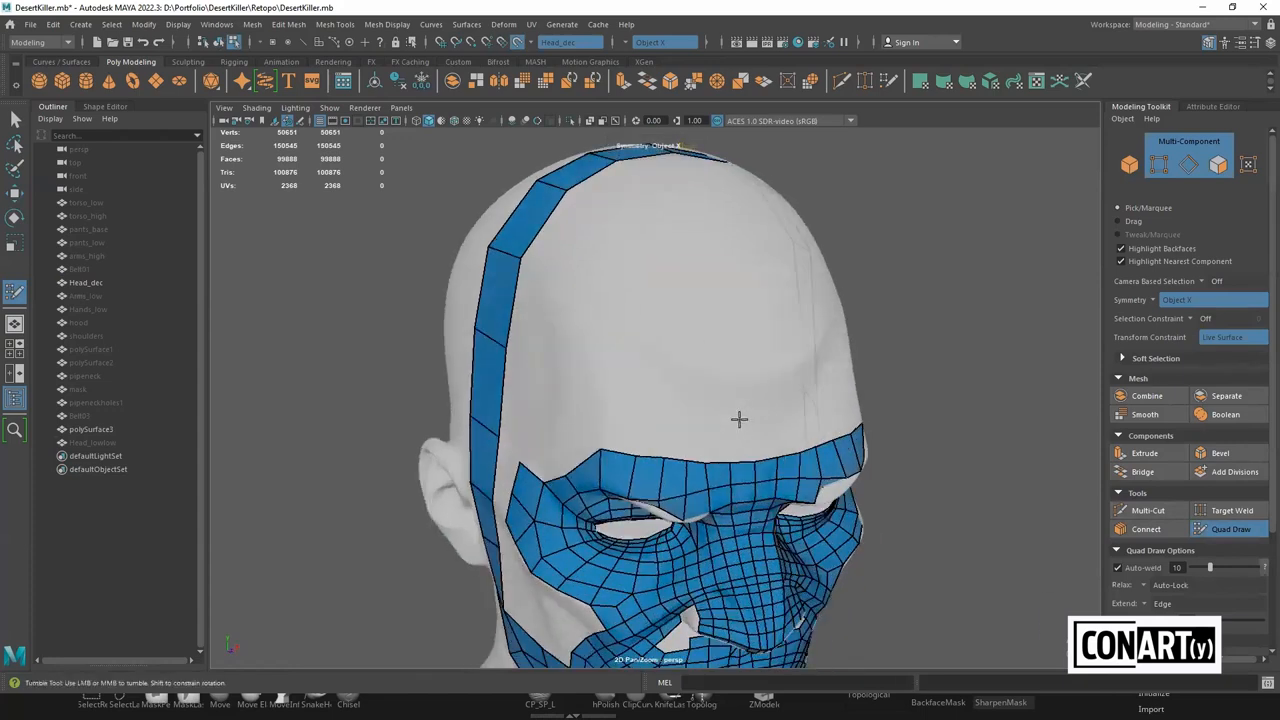
pyautogui.keyDown('alt'); pyautogui.moveTo(700, 378); pyautogui.dragTo(646, 351); pyautogui.keyUp('alt')
pyautogui.click(636, 326)
pyautogui.click(660, 324)
pyautogui.keyDown('shift'); pyautogui.click(657, 330); pyautogui.keyUp('shift')
pyautogui.click(625, 264)
pyautogui.click(655, 259)
pyautogui.keyDown('shift'); pyautogui.click(647, 284); pyautogui.keyUp('shift')
pyautogui.keyDown('alt'); pyautogui.moveTo(649, 269); pyautogui.dragTo(668, 392); pyautogui.keyUp('alt')
# Continue the central strip of quads over the top of the forehead to meet the band around the head
pyautogui.moveTo(662, 398); pyautogui.dragTo(675, 398)
pyautogui.click(630, 329)
pyautogui.click(672, 326)
pyautogui.keyDown('shift'); pyautogui.click(661, 369); pyautogui.keyUp('shift')
pyautogui.click(619, 264)
pyautogui.click(655, 260)
pyautogui.keyDown('shift'); pyautogui.click(649, 277); pyautogui.keyUp('shift')
pyautogui.keyDown('shift'); pyautogui.click(654, 251); pyautogui.keyUp('shift')
pyautogui.moveTo(655, 259); pyautogui.dragTo(662, 258)
# Add a second column of quads beside the central strip, from the brow up to the crown band
pyautogui.keyDown('alt'); pyautogui.moveTo(663, 385); pyautogui.dragTo(749, 390); pyautogui.keyUp('alt')
pyautogui.click(748, 373)
pyautogui.keyDown('shift'); pyautogui.click(751, 380); pyautogui.keyUp('shift')
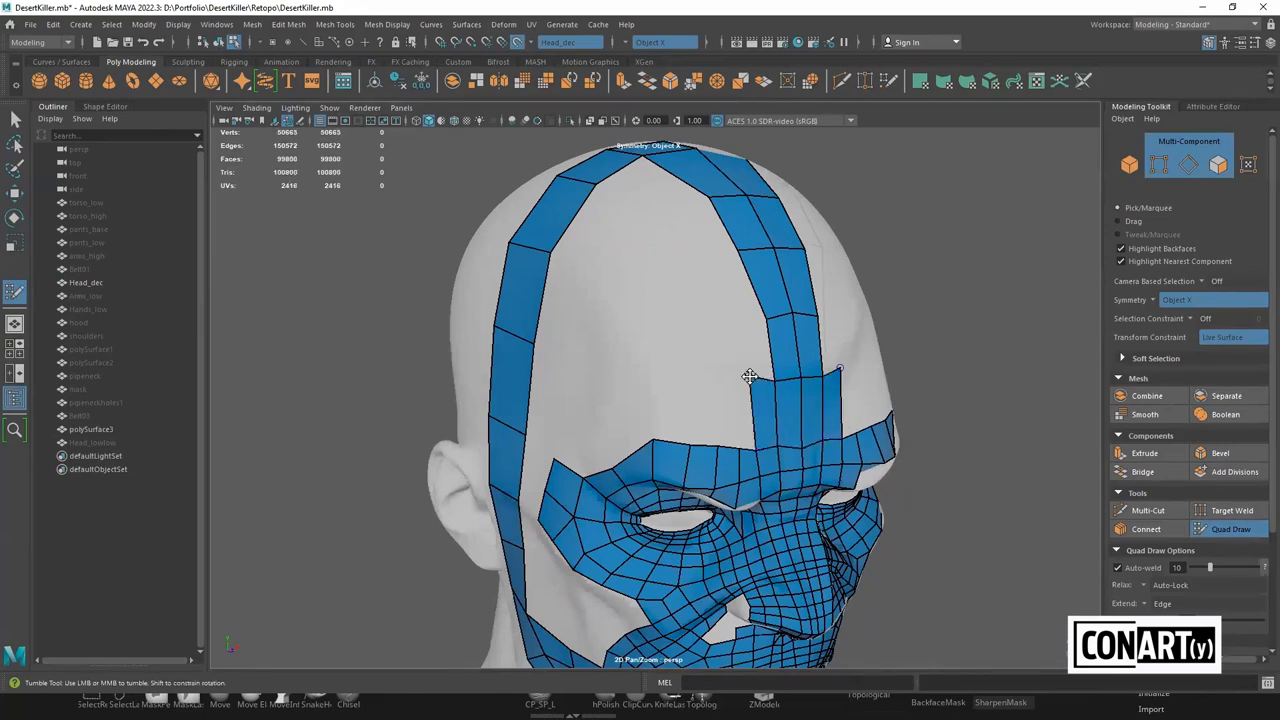
pyautogui.click(731, 324)
pyautogui.keyDown('shift'); pyautogui.click(748, 346); pyautogui.keyUp('shift')
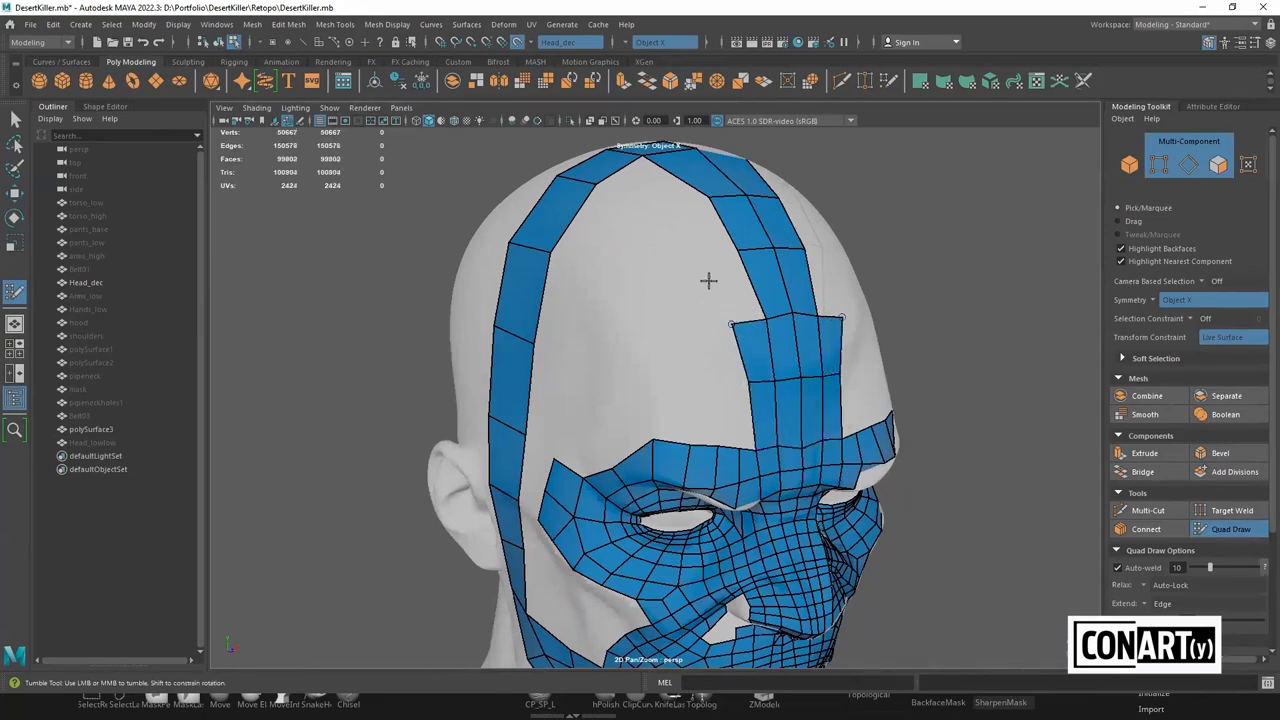
pyautogui.keyDown('shift'); pyautogui.click(712, 290); pyautogui.keyUp('shift')
pyautogui.keyDown('shift'); pyautogui.click(692, 222); pyautogui.keyUp('shift')
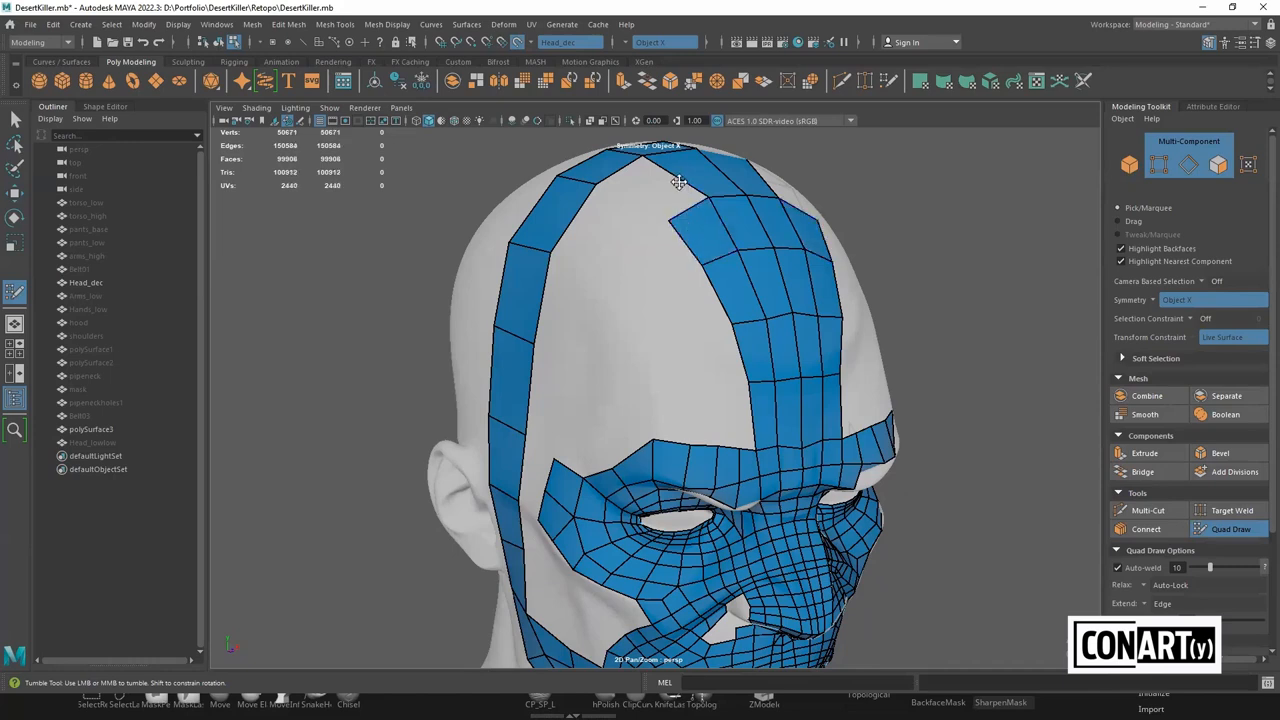
pyautogui.keyDown('shift'); pyautogui.click(678, 180); pyautogui.keyUp('shift')
# Fill another set of quads on the crown between the forehead strip and the side band
pyautogui.click(637, 197)
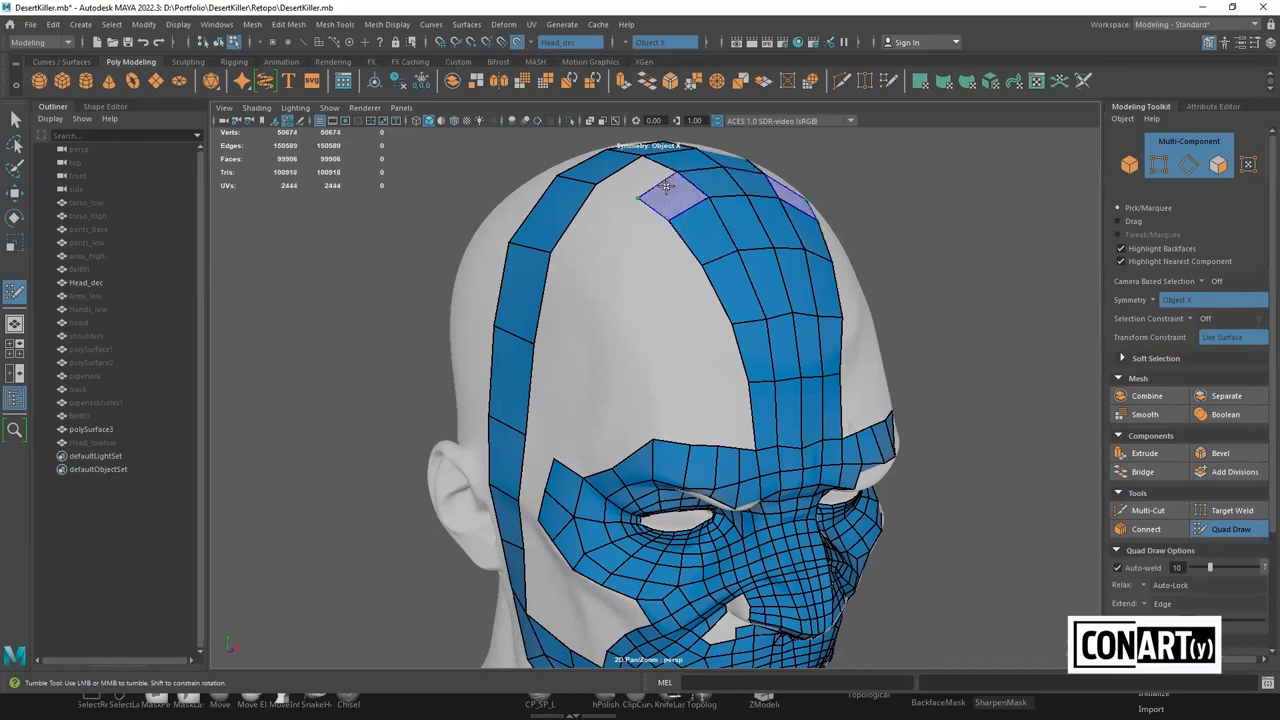
pyautogui.keyDown('shift'); pyautogui.click(664, 188); pyautogui.keyUp('shift')
pyautogui.click(598, 258)
pyautogui.keyDown('shift'); pyautogui.click(599, 235); pyautogui.keyUp('shift')
pyautogui.click(627, 278)
pyautogui.keyDown('shift'); pyautogui.click(643, 263); pyautogui.keyUp('shift')
pyautogui.click(649, 297)
pyautogui.keyDown('shift'); pyautogui.click(657, 261); pyautogui.keyUp('shift')
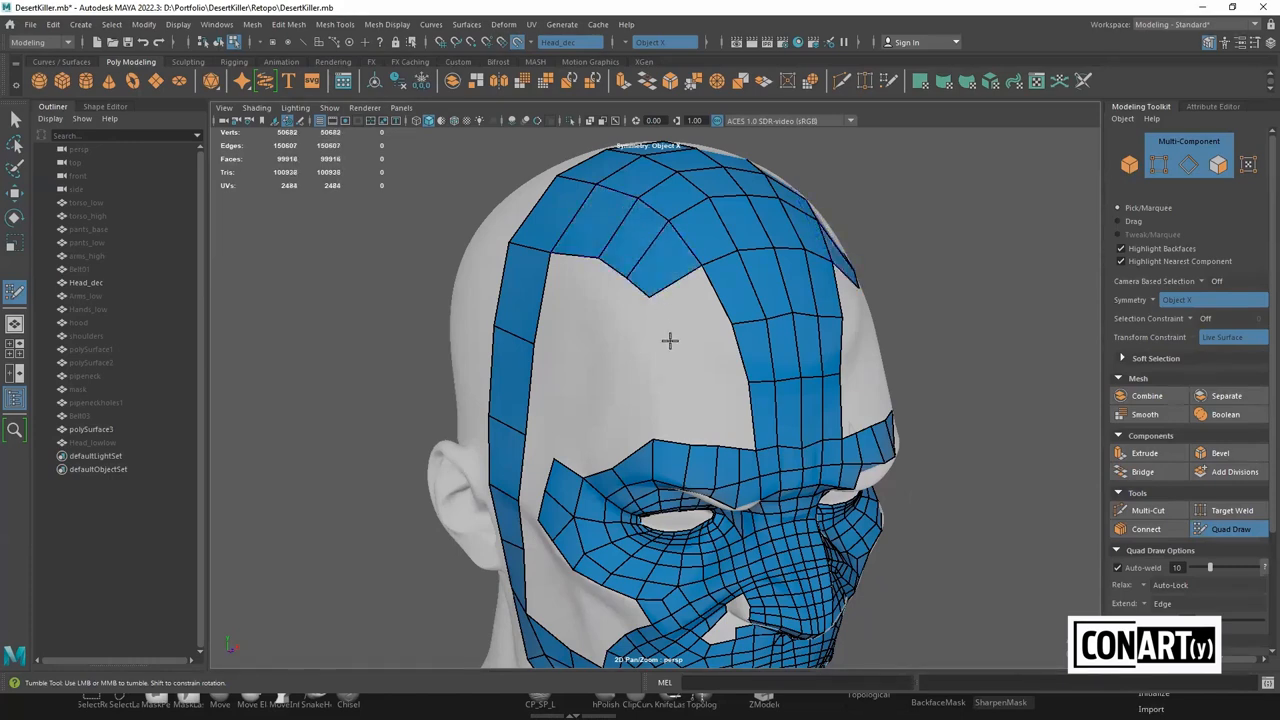
# Extend the outer column of quads down the forehead toward the brow and undo the last added quad
pyautogui.keyDown('shift'); pyautogui.click(686, 350); pyautogui.keyUp('shift')
pyautogui.keyDown('shift'); pyautogui.click(709, 400); pyautogui.keyUp('shift')
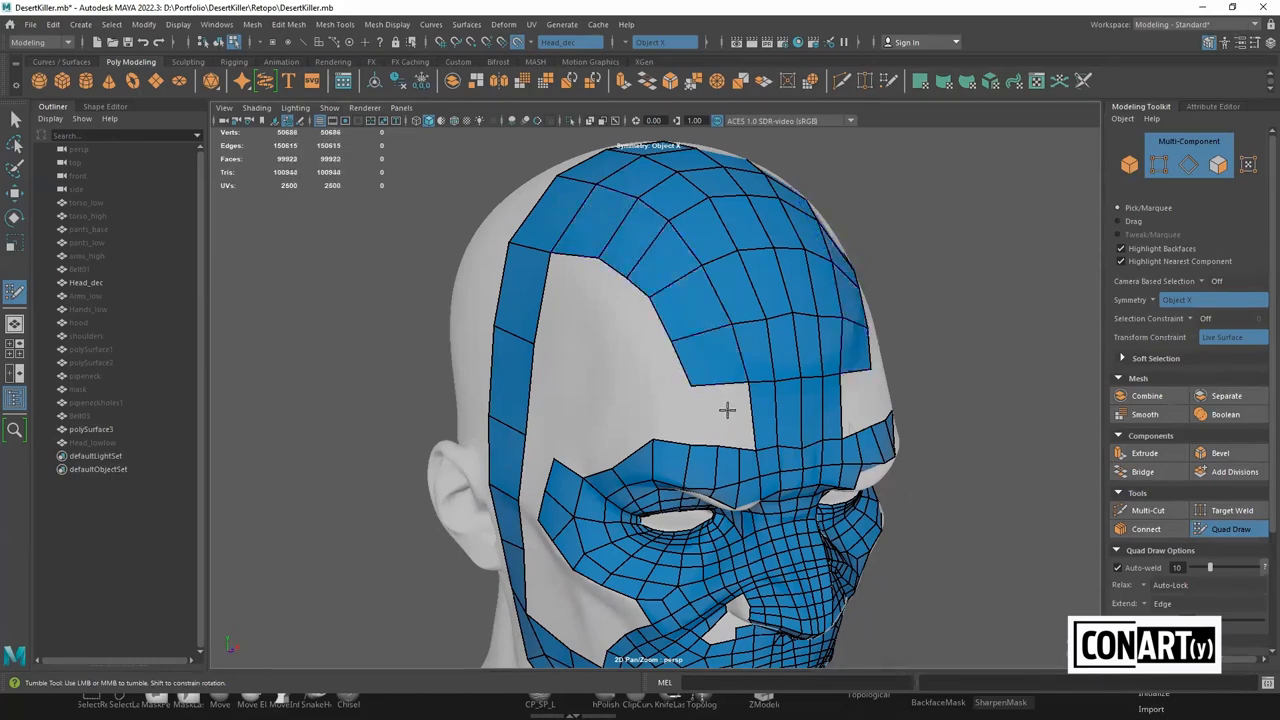
pyautogui.keyDown('shift'); pyautogui.click(729, 419); pyautogui.keyUp('shift')
pyautogui.keyDown('alt'); pyautogui.moveTo(731, 426); pyautogui.dragTo(660, 386); pyautogui.keyUp('alt')
pyautogui.hotkey('ctrl', 'z')
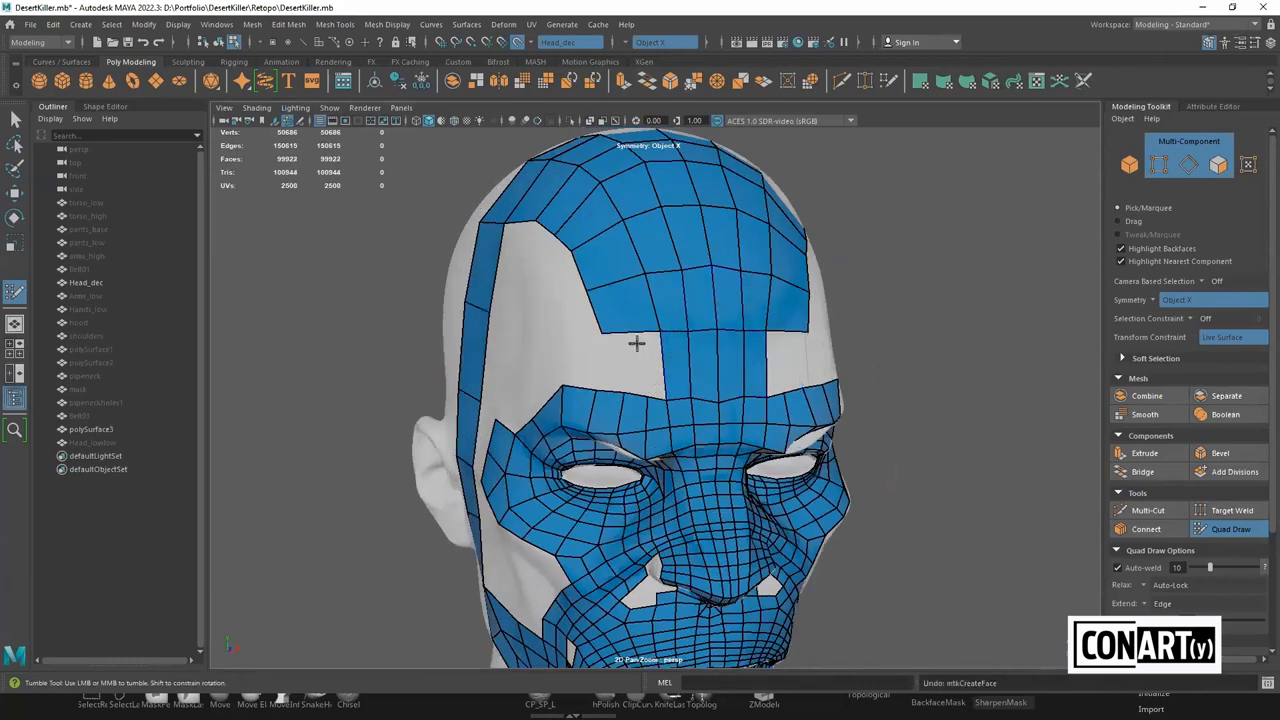
# Remove the excess geometry beside the side band, reposition the patch's outer vertices and refill the gap with quads
pyautogui.moveTo(594, 311); pyautogui.dragTo(587, 280)
pyautogui.moveTo(570, 237); pyautogui.dragTo(526, 227)
pyautogui.keyDown('ctrl'); pyautogui.keyDown('shift'); pyautogui.click(535, 208); pyautogui.keyUp('shift'); pyautogui.keyUp('ctrl')
pyautogui.keyDown('ctrl'); pyautogui.click(527, 240); pyautogui.keyUp('ctrl')
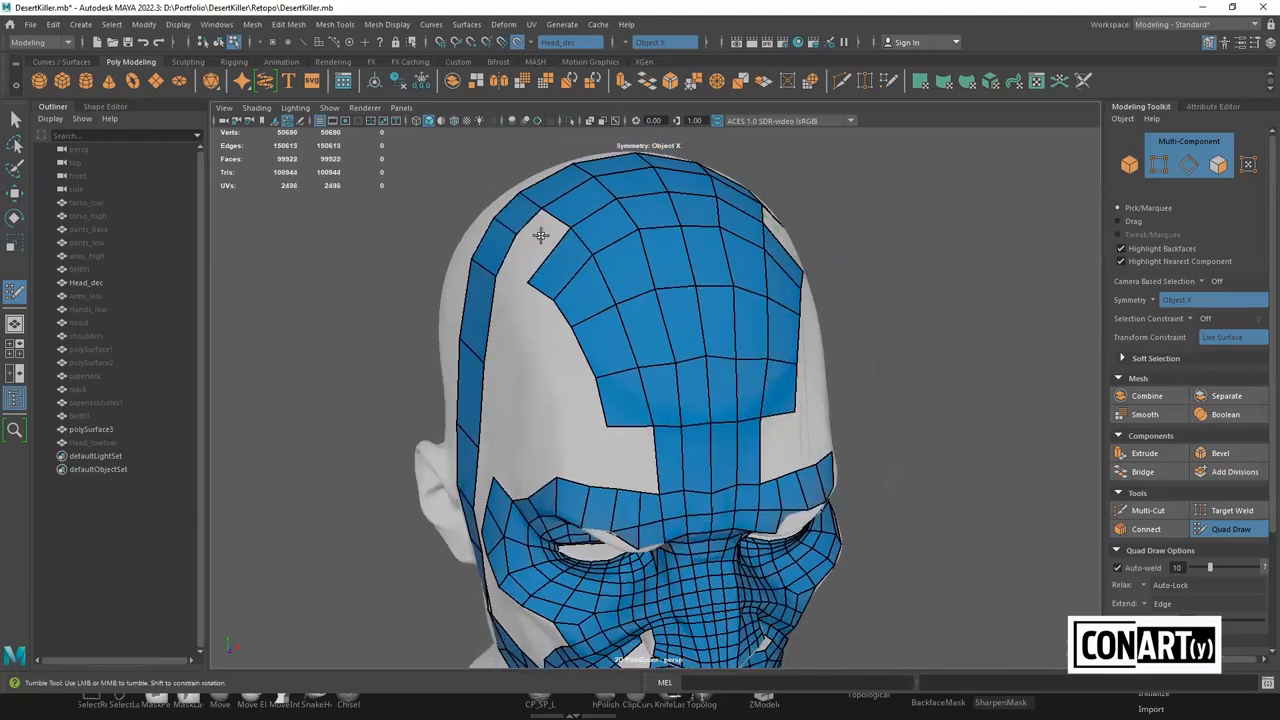
pyautogui.moveTo(540, 277); pyautogui.dragTo(563, 294)
pyautogui.keyDown('shift'); pyautogui.click(540, 232); pyautogui.keyUp('shift')
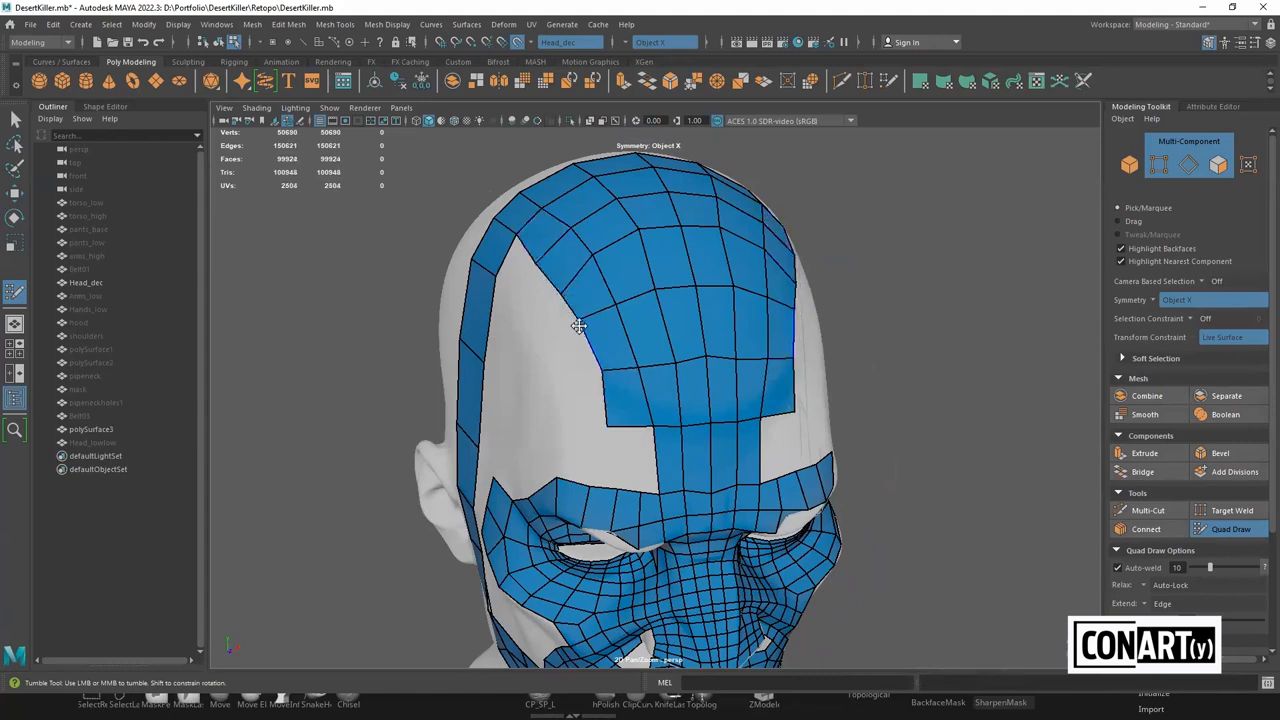
# Move the lower outer vertex of the forehead patch outward and connect the column to the brow with a quad
pyautogui.moveTo(620, 425); pyautogui.dragTo(634, 421)
pyautogui.keyDown('shift'); pyautogui.click(643, 462); pyautogui.keyUp('shift')
pyautogui.hotkey('ctrl', 'z')
pyautogui.keyDown('shift'); pyautogui.click(639, 443); pyautogui.keyUp('shift')
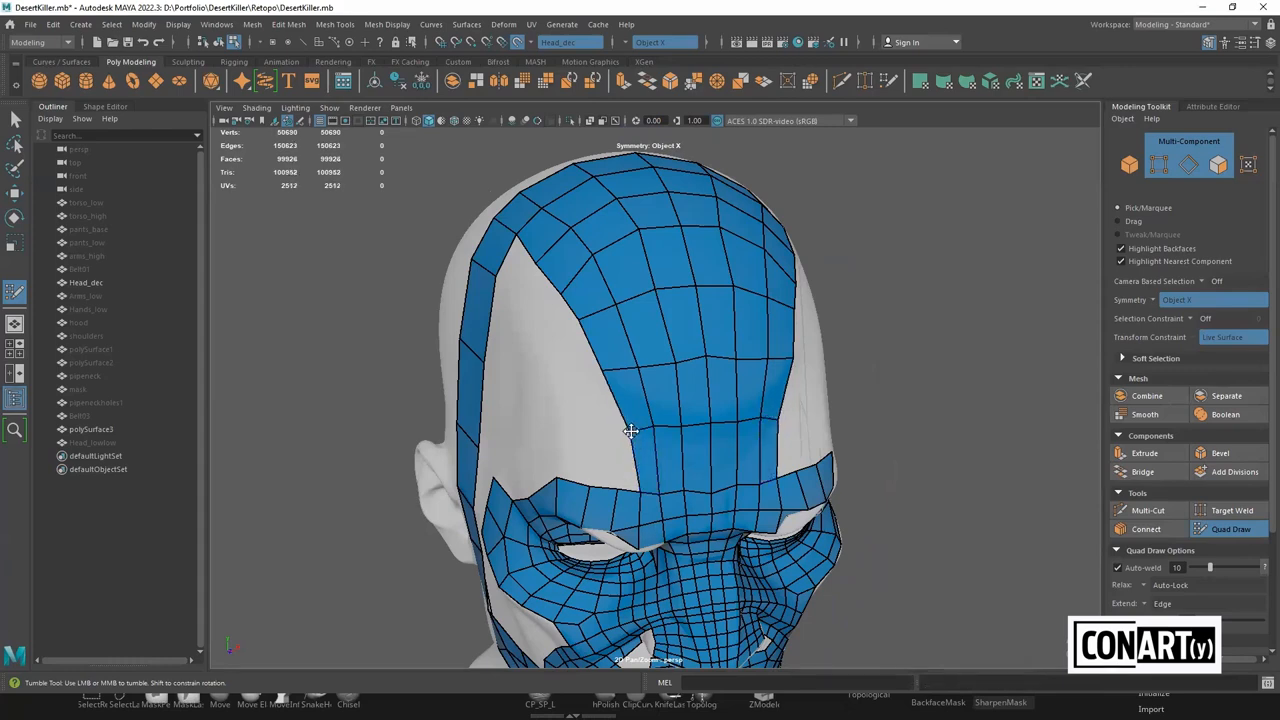
# Add the first quad of the next forehead column above the brow, redoing it until it joins the brow edge
pyautogui.keyDown('alt'); pyautogui.moveTo(563, 354); pyautogui.dragTo(672, 410); pyautogui.keyUp('alt')
pyautogui.keyDown('shift'); pyautogui.click(705, 430); pyautogui.keyUp('shift')
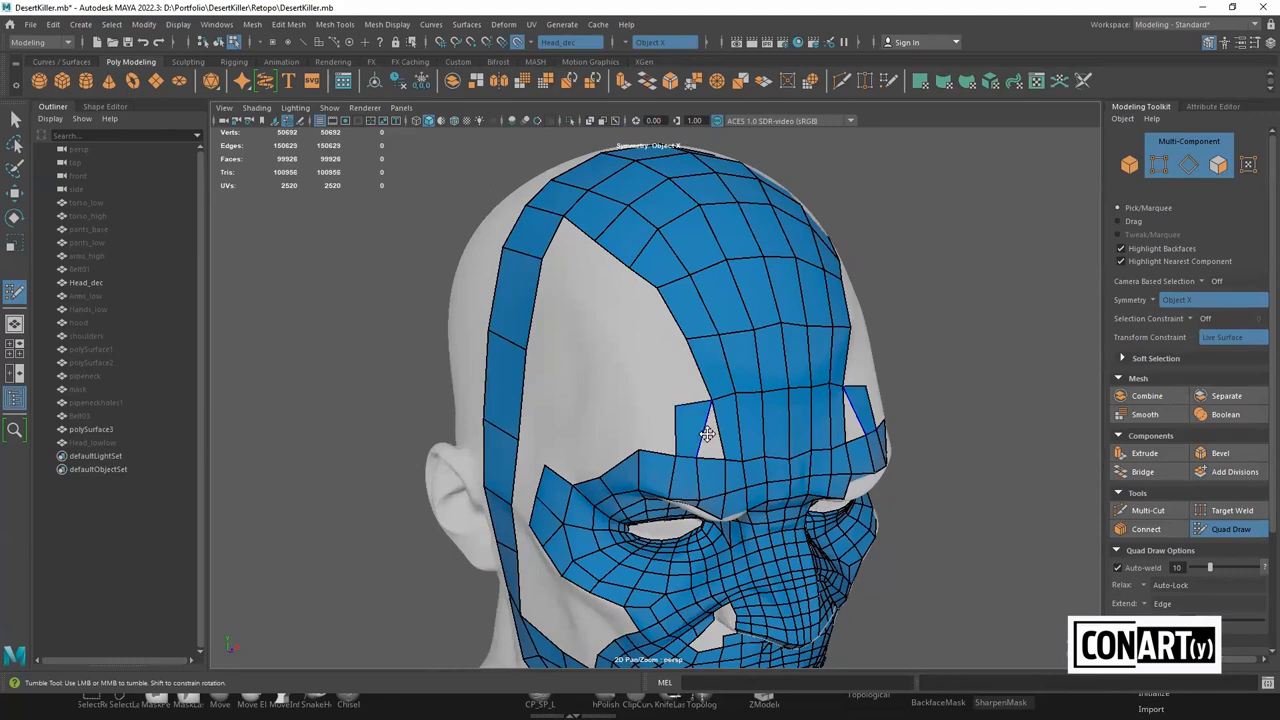
pyautogui.hotkey('ctrl', 'z')
pyautogui.keyDown('shift'); pyautogui.click(706, 429); pyautogui.keyUp('shift')
pyautogui.hotkey('ctrl', 'z')
pyautogui.keyDown('shift'); pyautogui.click(701, 426); pyautogui.keyUp('shift')
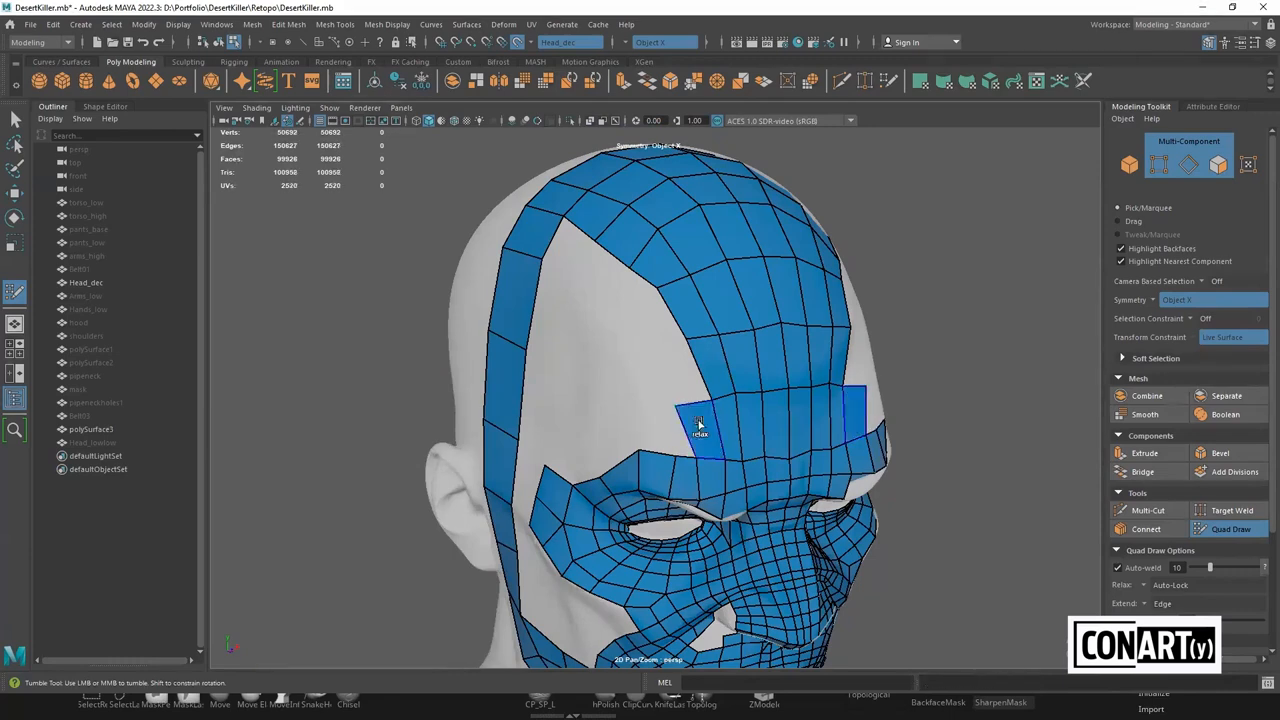
# Continue the new column of quads up the side of the forehead until it joins the side band
pyautogui.keyDown('shift'); pyautogui.click(675, 372); pyautogui.keyUp('shift')
pyautogui.keyDown('shift'); pyautogui.click(628, 300); pyautogui.keyUp('shift')
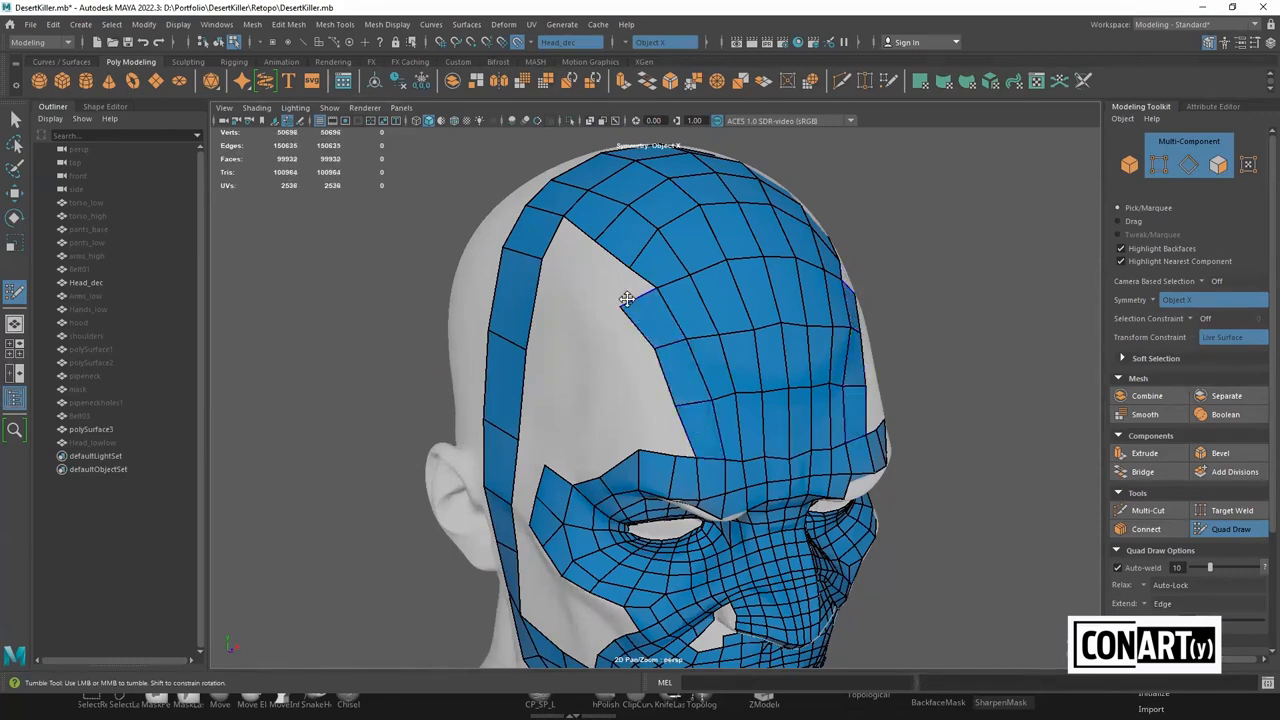
pyautogui.keyDown('shift'); pyautogui.click(612, 284); pyautogui.keyUp('shift')
pyautogui.moveTo(612, 284)
pyautogui.keyDown('alt'); pyautogui.mouseDown()
pyautogui.moveTo(623, 334)
pyautogui.moveTo(710, 352)
pyautogui.moveTo(793, 421)
pyautogui.moveTo(731, 403)
pyautogui.mouseUp(); pyautogui.keyUp('alt')
pyautogui.keyDown('shift'); pyautogui.click(652, 335); pyautogui.keyUp('shift')
pyautogui.keyDown('shift'); pyautogui.click(602, 302); pyautogui.keyUp('shift')
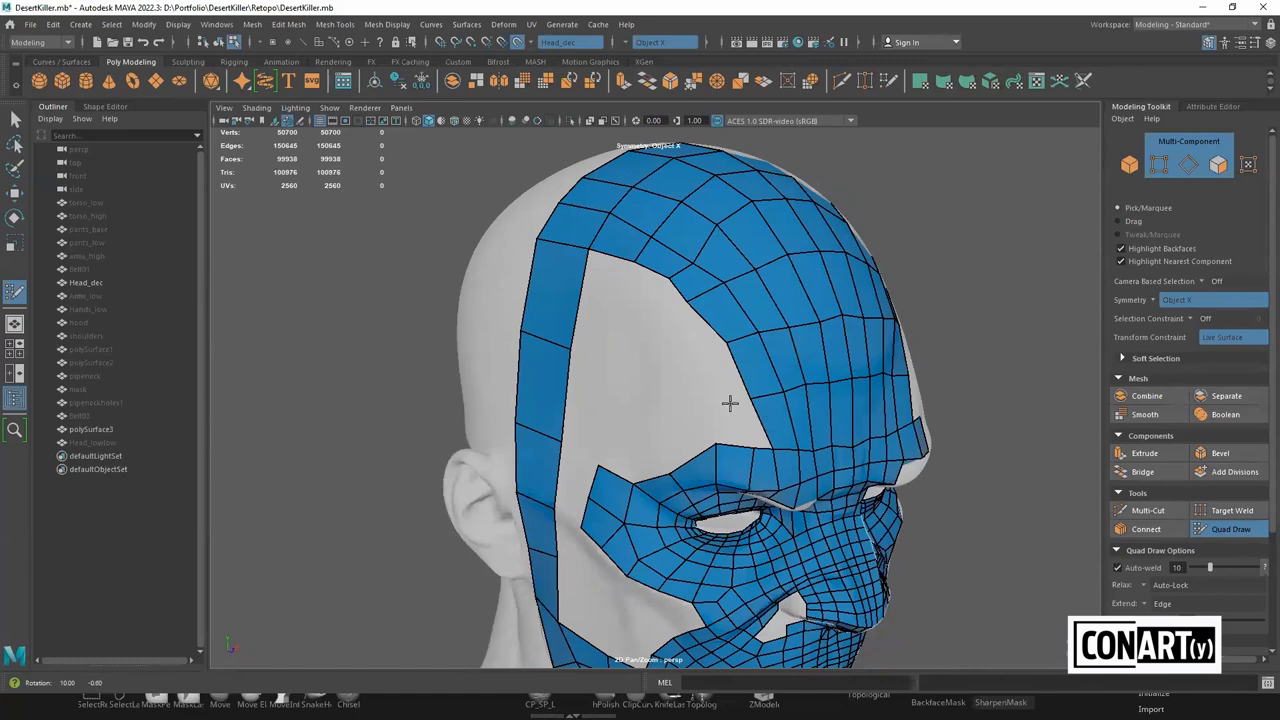
# Add one more column of quads along the forehead patch's outer edge, from the brow up to the side band
pyautogui.keyDown('shift'); pyautogui.click(745, 416); pyautogui.keyUp('shift')
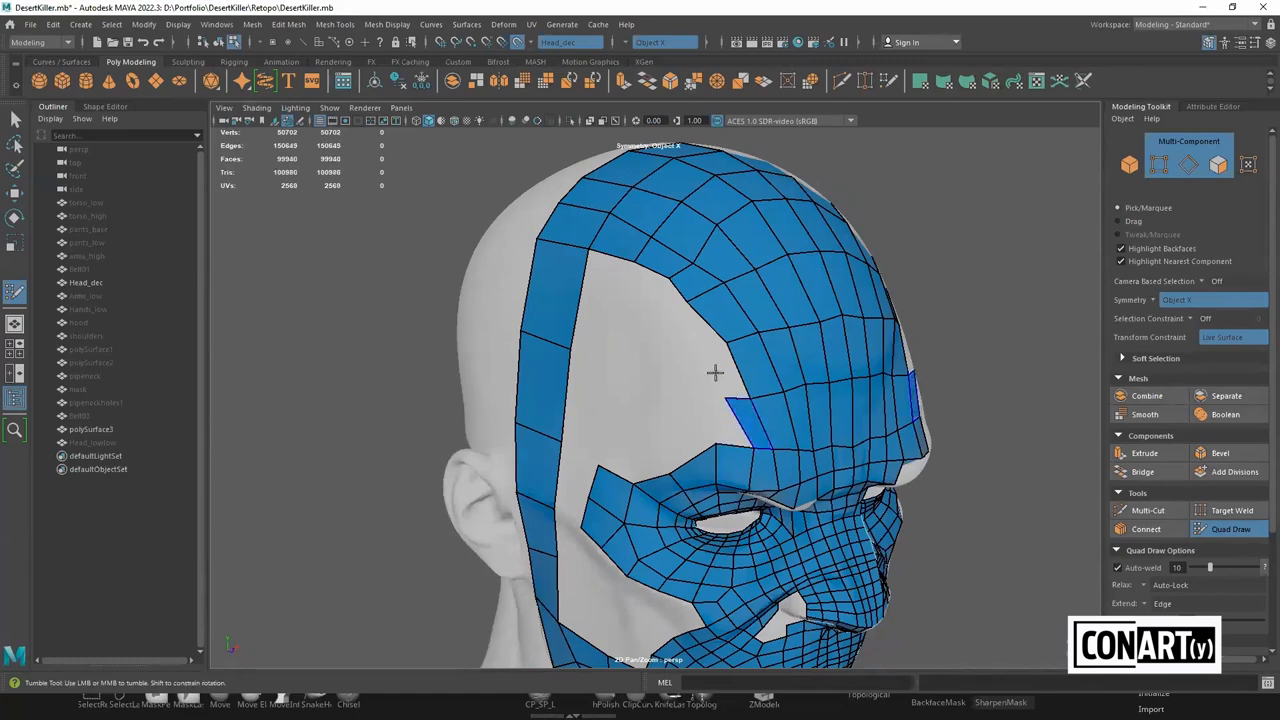
pyautogui.keyDown('shift'); pyautogui.click(722, 368); pyautogui.keyUp('shift')
pyautogui.keyDown('shift'); pyautogui.click(680, 318); pyautogui.keyUp('shift')
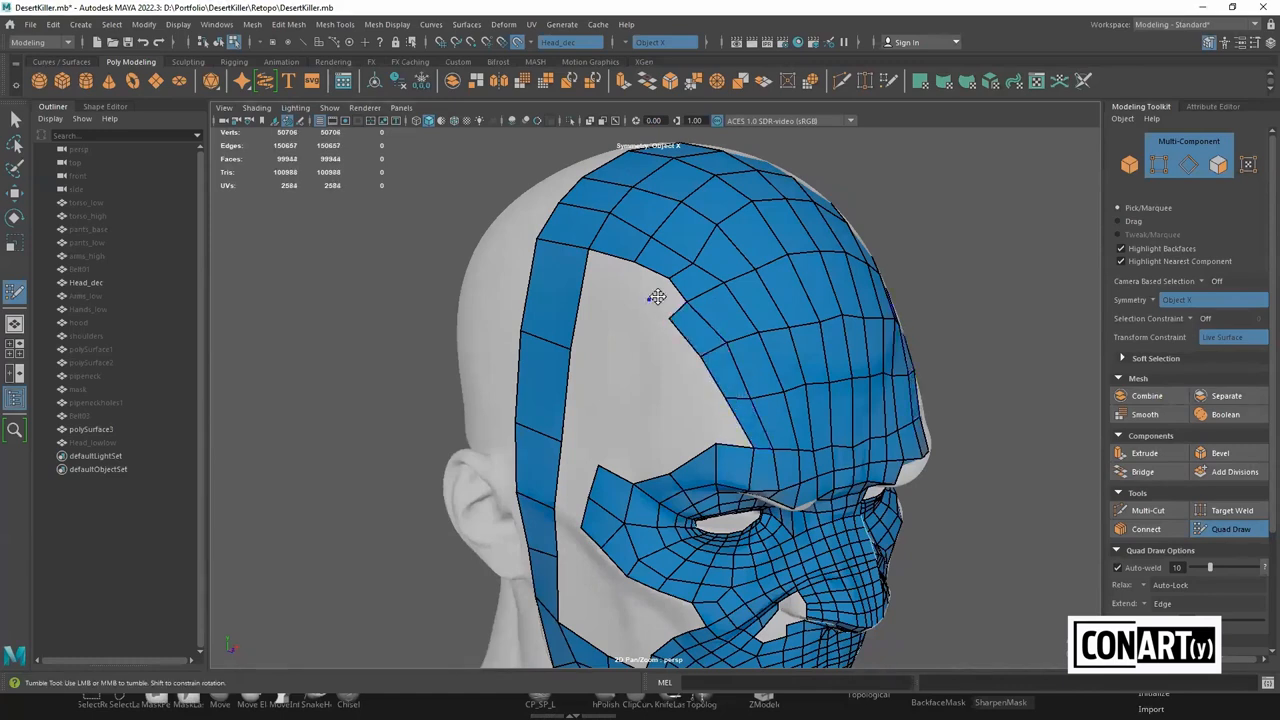
pyautogui.keyDown('shift'); pyautogui.click(640, 283); pyautogui.keyUp('shift')
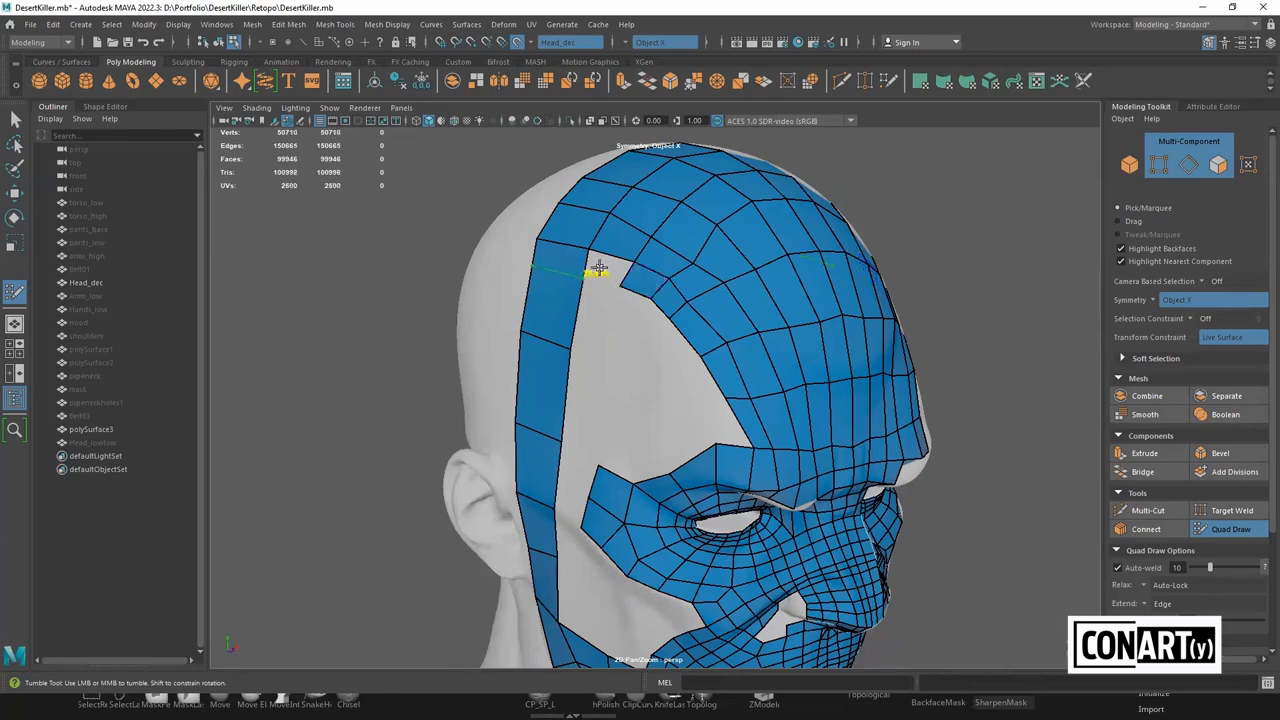
pyautogui.keyDown('shift'); pyautogui.click(603, 272); pyautogui.keyUp('shift')
# Fill a row of quads across the upper temple, from the side band down along the forehead edge to the brow
pyautogui.moveTo(646, 340)
pyautogui.keyDown('alt'); pyautogui.mouseDown()
pyautogui.moveTo(666, 309)
pyautogui.moveTo(646, 294)
pyautogui.mouseUp(); pyautogui.keyUp('alt')
pyautogui.keyDown('shift'); pyautogui.click(686, 324); pyautogui.keyUp('shift')
pyautogui.keyDown('shift'); pyautogui.click(722, 334); pyautogui.keyUp('shift')
pyautogui.keyDown('shift'); pyautogui.click(747, 346); pyautogui.keyUp('shift')
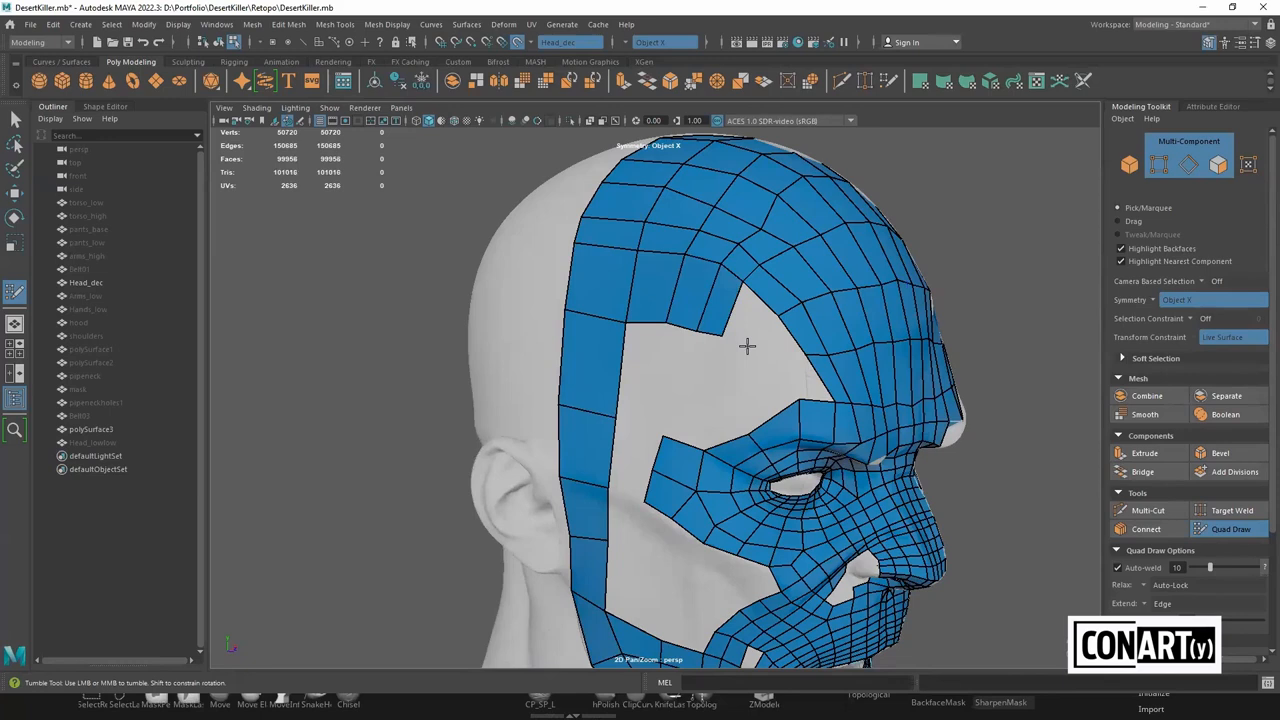
pyautogui.keyDown('shift'); pyautogui.click(772, 348); pyautogui.keyUp('shift')
pyautogui.keyDown('shift'); pyautogui.click(786, 352); pyautogui.keyUp('shift')
pyautogui.keyDown('shift'); pyautogui.click(802, 368); pyautogui.keyUp('shift')
# Fill the temple gap between the forehead patch and the eye patch with quads, working back from the brow
pyautogui.keyDown('shift'); pyautogui.click(751, 403); pyautogui.keyUp('shift')
pyautogui.keyDown('shift'); pyautogui.click(752, 396); pyautogui.keyUp('shift')
pyautogui.keyDown('shift'); pyautogui.click(735, 376); pyautogui.keyUp('shift')
pyautogui.keyDown('shift'); pyautogui.click(708, 362); pyautogui.keyUp('shift')
pyautogui.keyDown('shift'); pyautogui.click(686, 362); pyautogui.keyUp('shift')
pyautogui.keyDown('shift'); pyautogui.click(708, 412); pyautogui.keyUp('shift')
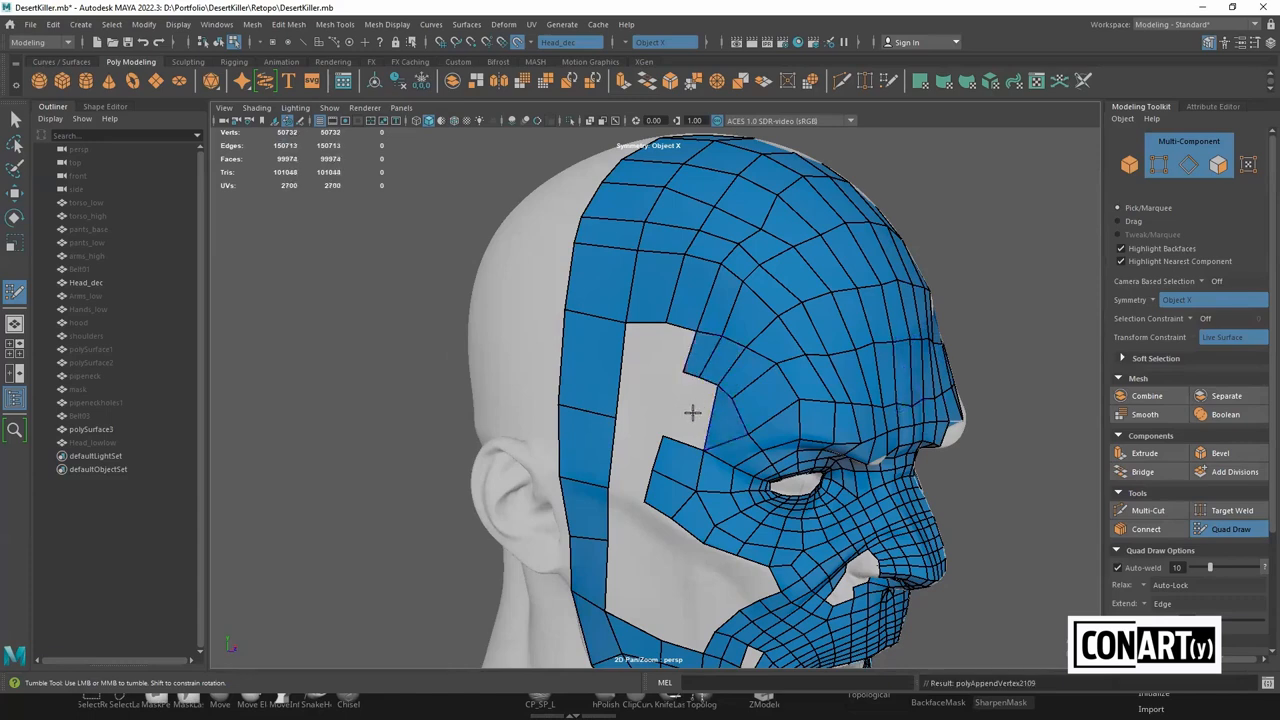
pyautogui.keyDown('shift'); pyautogui.click(688, 413); pyautogui.keyUp('shift')
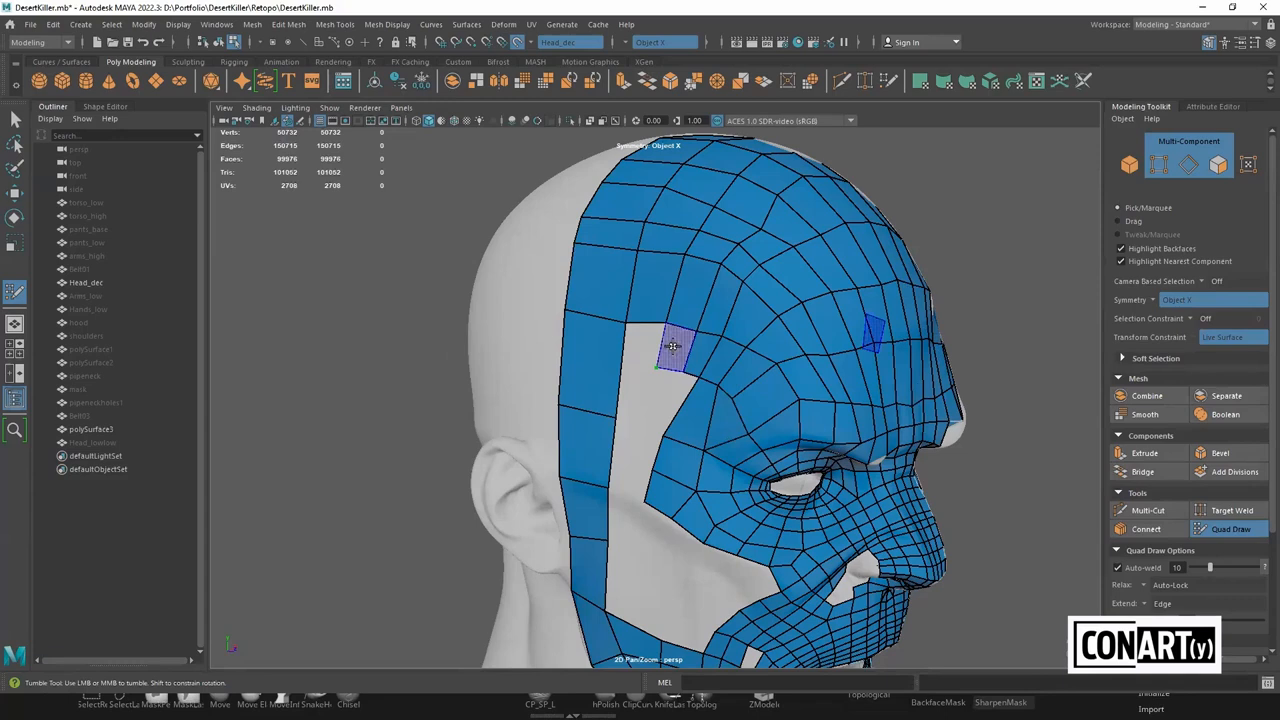
# Insert an edge loop across the side band and fill quads joining the band to the temple and eye patch
pyautogui.keyDown('shift'); pyautogui.click(642, 352); pyautogui.keyUp('shift')
pyautogui.keyDown('ctrl'); pyautogui.click(635, 346); pyautogui.keyUp('ctrl')
pyautogui.keyDown('shift'); pyautogui.click(641, 356); pyautogui.keyUp('shift')
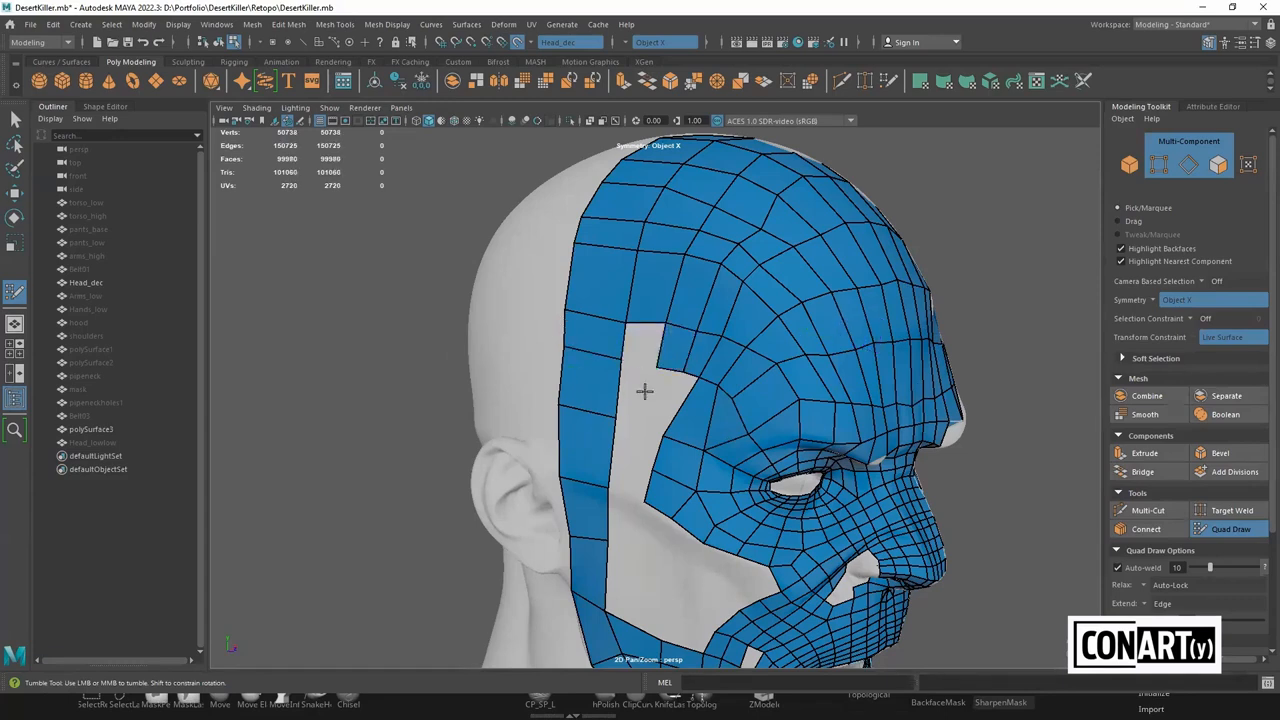
pyautogui.click(640, 422)
pyautogui.keyDown('shift'); pyautogui.click(648, 398); pyautogui.keyUp('shift')
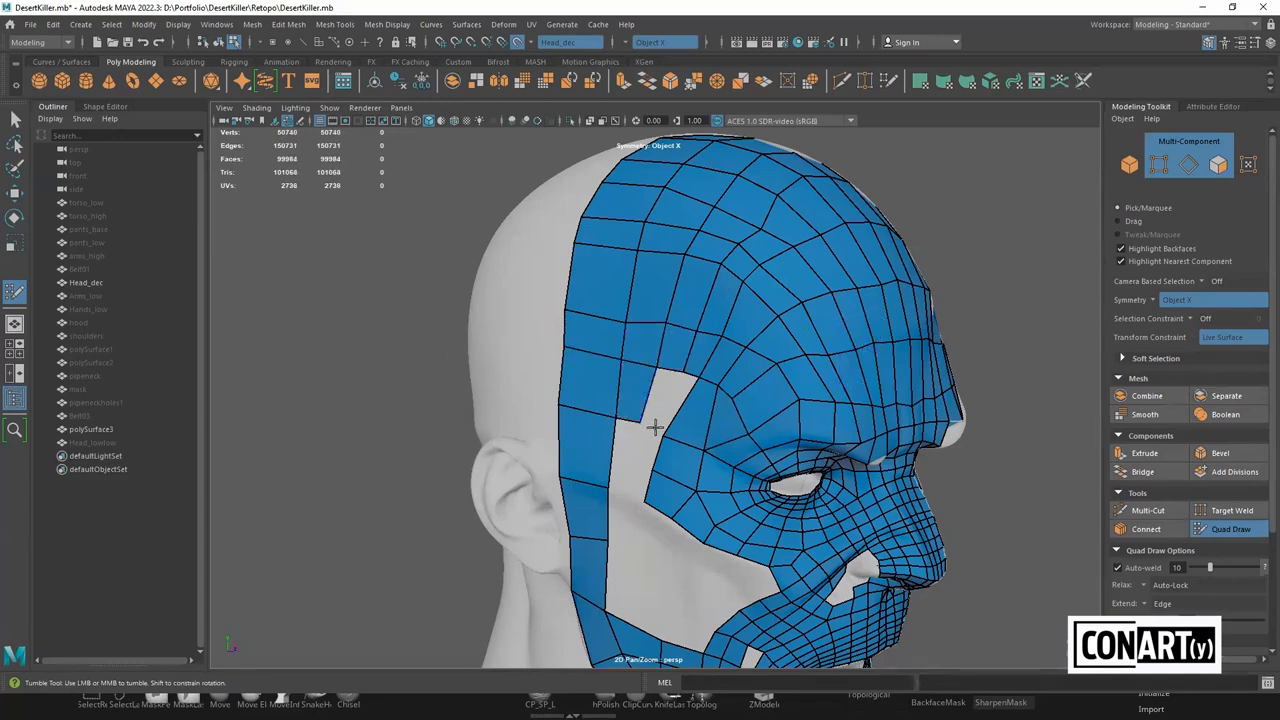
pyautogui.keyDown('shift'); pyautogui.click(662, 400); pyautogui.keyUp('shift')
pyautogui.keyDown('shift'); pyautogui.click(676, 400); pyautogui.keyUp('shift')
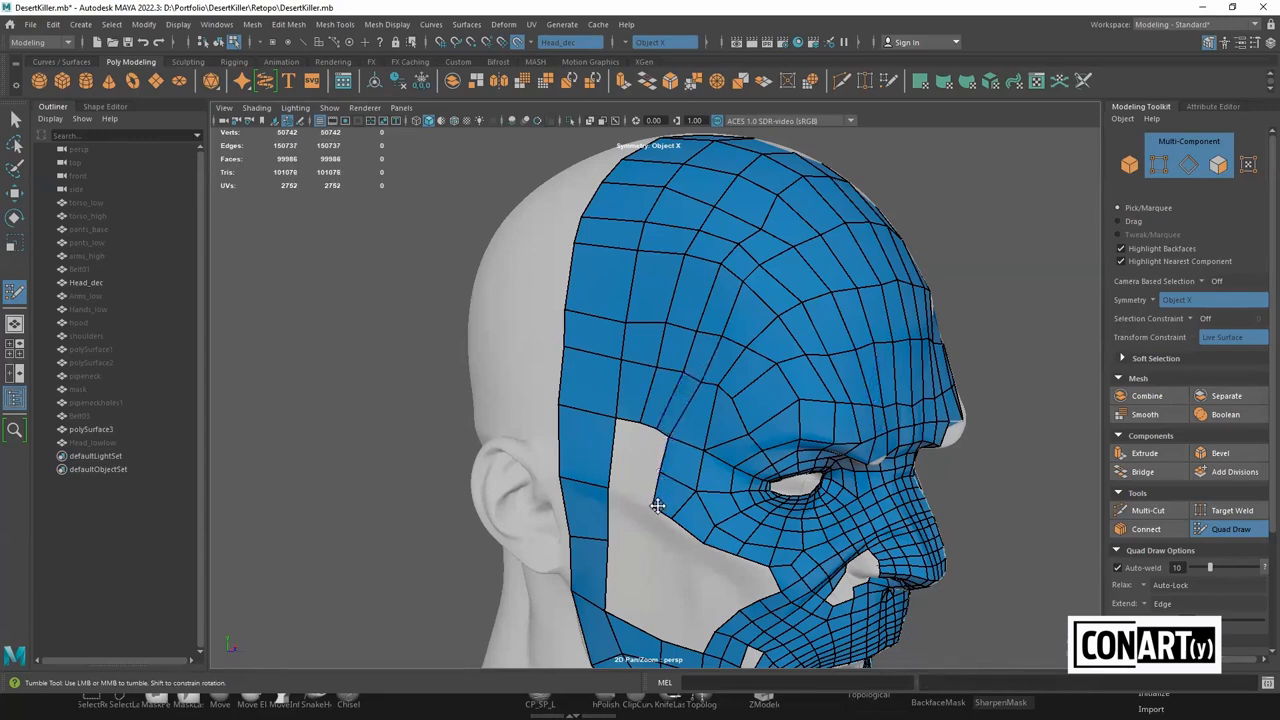
# Add a row of quads under the eye patch along the cheekbone and pull its outer vertices up to narrow the row
pyautogui.keyDown('alt'); pyautogui.moveTo(657, 471); pyautogui.dragTo(643, 388); pyautogui.keyUp('alt')
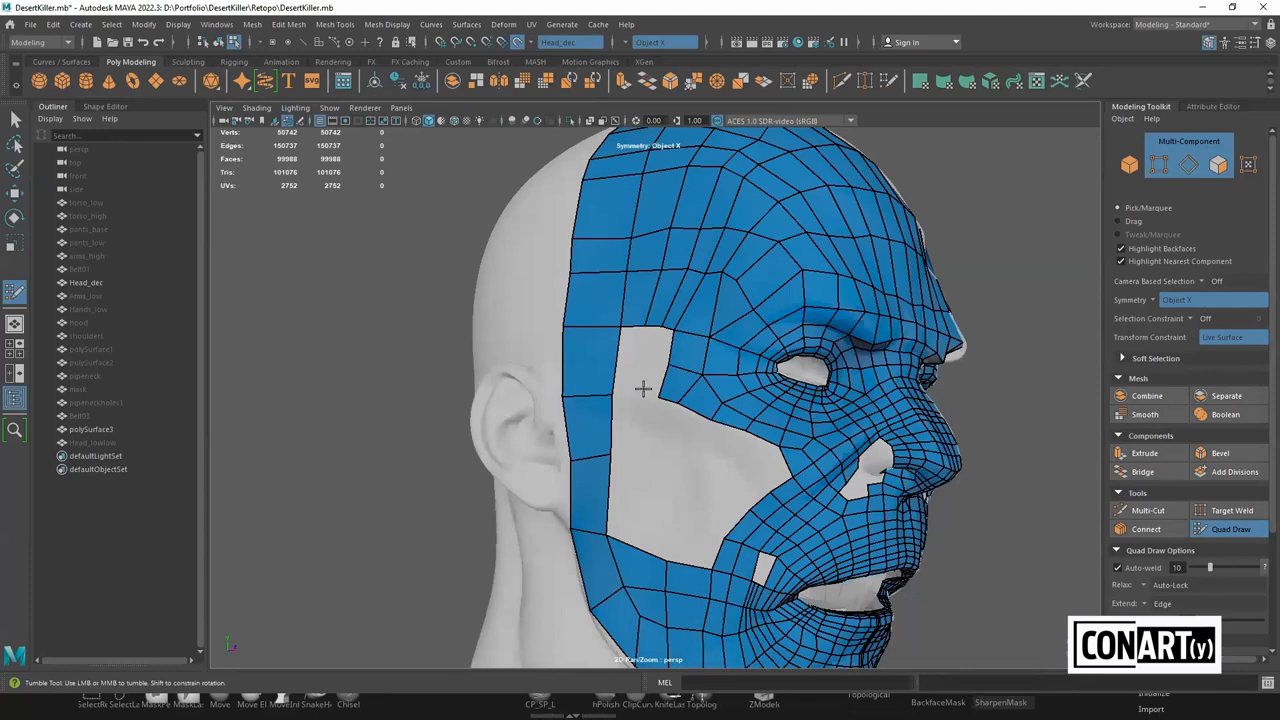
pyautogui.keyDown('shift'); pyautogui.click(631, 393); pyautogui.keyUp('shift')
pyautogui.hotkey('ctrl', 'z')
pyautogui.keyDown('shift'); pyautogui.click(692, 466); pyautogui.keyUp('shift')
pyautogui.keyDown('shift'); pyautogui.click(728, 488); pyautogui.keyUp('shift')
pyautogui.keyDown('alt'); pyautogui.moveTo(724, 486); pyautogui.dragTo(675, 483); pyautogui.keyUp('alt')
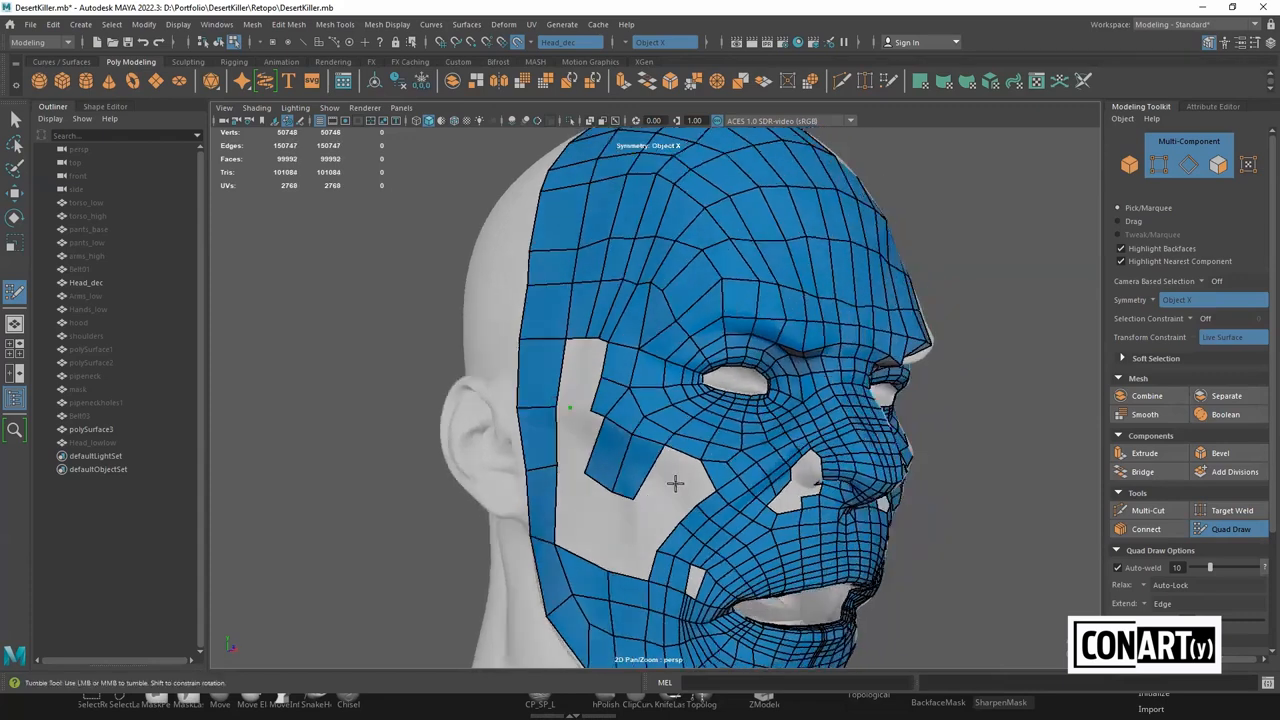
pyautogui.keyDown('shift'); pyautogui.click(683, 478); pyautogui.keyUp('shift')
pyautogui.keyDown('shift'); pyautogui.click(664, 468); pyautogui.keyUp('shift')
pyautogui.keyDown('shift'); pyautogui.click(648, 470); pyautogui.keyUp('shift')
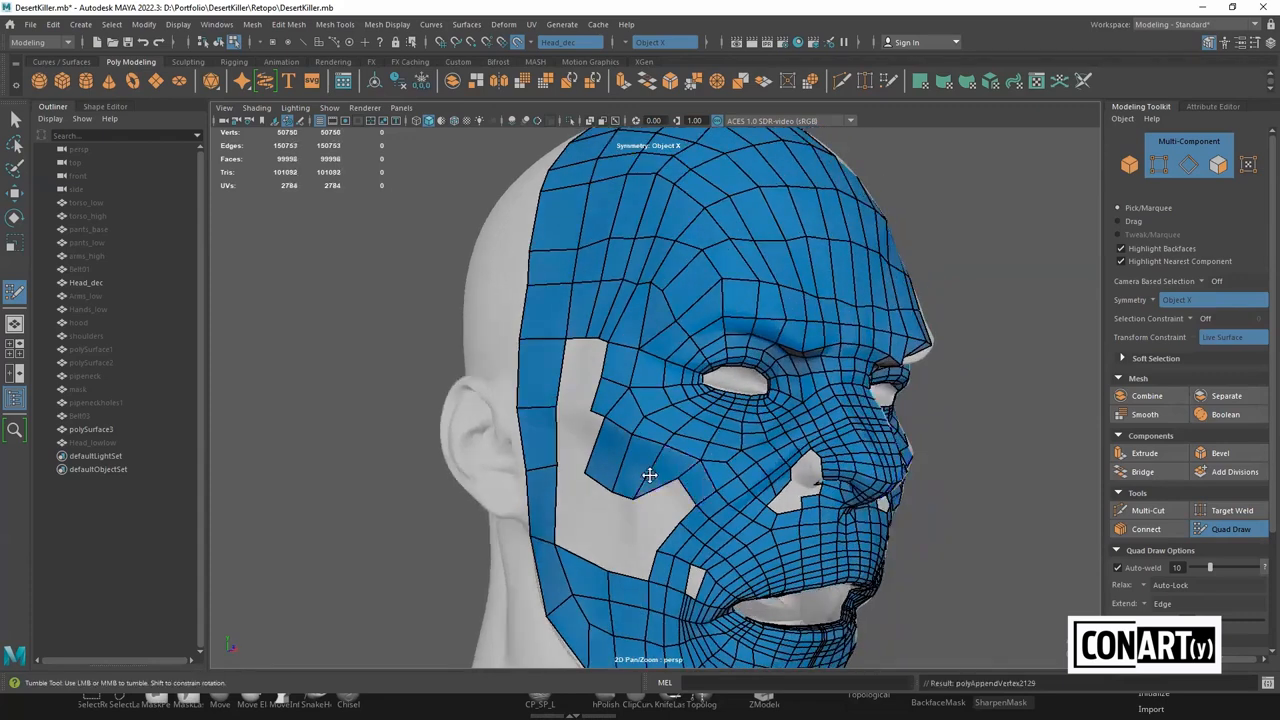
pyautogui.moveTo(612, 479); pyautogui.dragTo(595, 447)
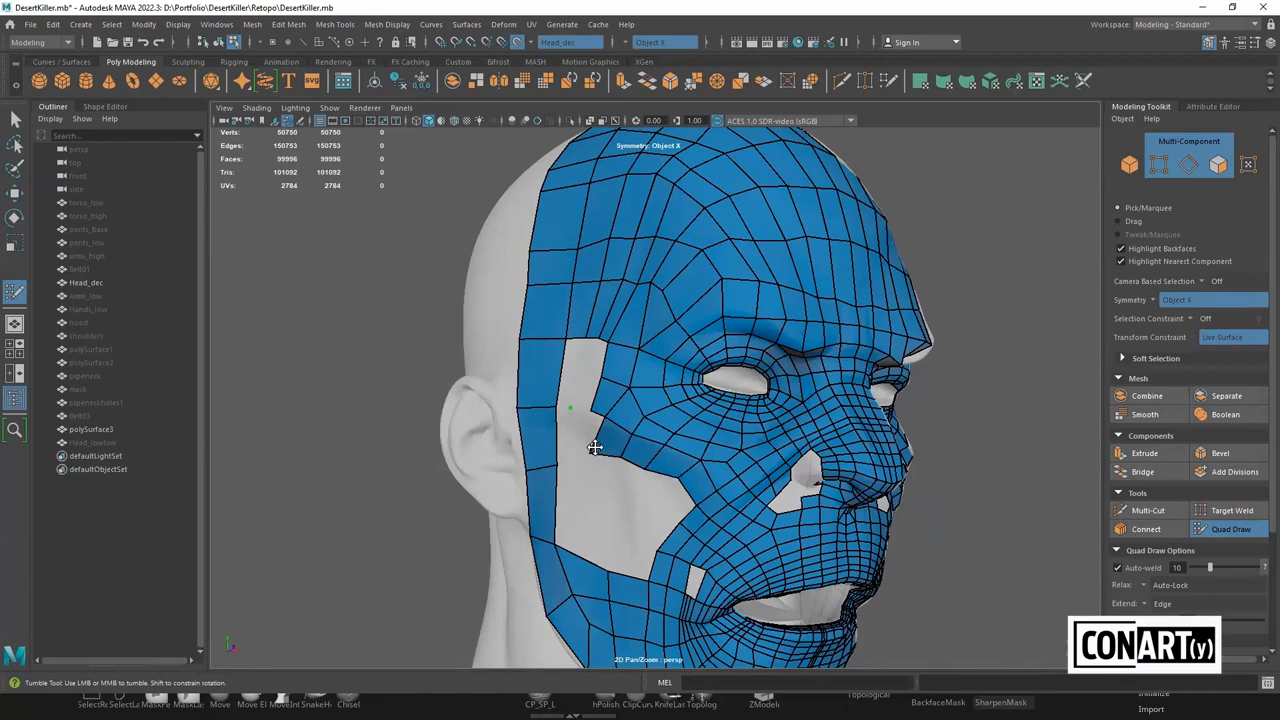
# Join the cheekbone row to the side band and close the remaining hole beside the eye patch with quads
pyautogui.keyDown('shift'); pyautogui.click(578, 418); pyautogui.keyUp('shift')
pyautogui.keyDown('shift'); pyautogui.click(551, 426); pyautogui.keyUp('shift')
pyautogui.keyDown('shift'); pyautogui.click(574, 418); pyautogui.keyUp('shift')
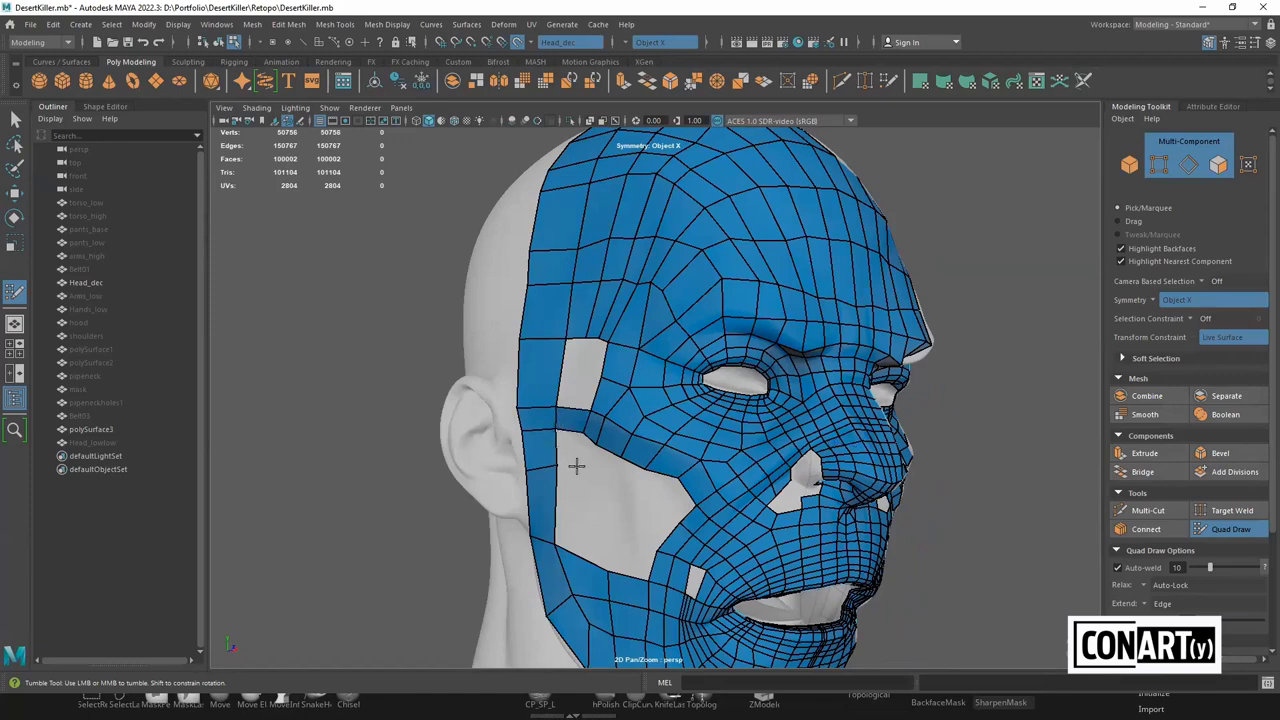
pyautogui.keyDown('shift'); pyautogui.click(571, 450); pyautogui.keyUp('shift')
pyautogui.keyDown('shift'); pyautogui.click(573, 388); pyautogui.keyUp('shift')
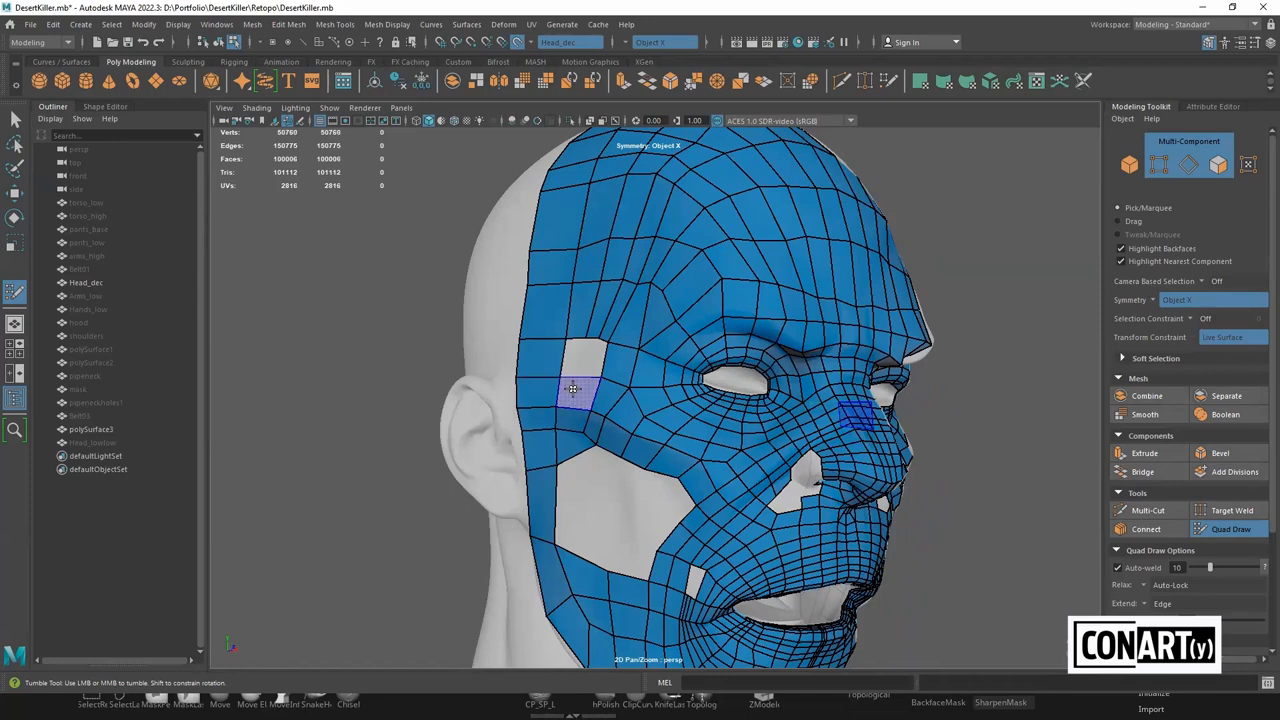
pyautogui.keyDown('shift'); pyautogui.click(581, 360); pyautogui.keyUp('shift')
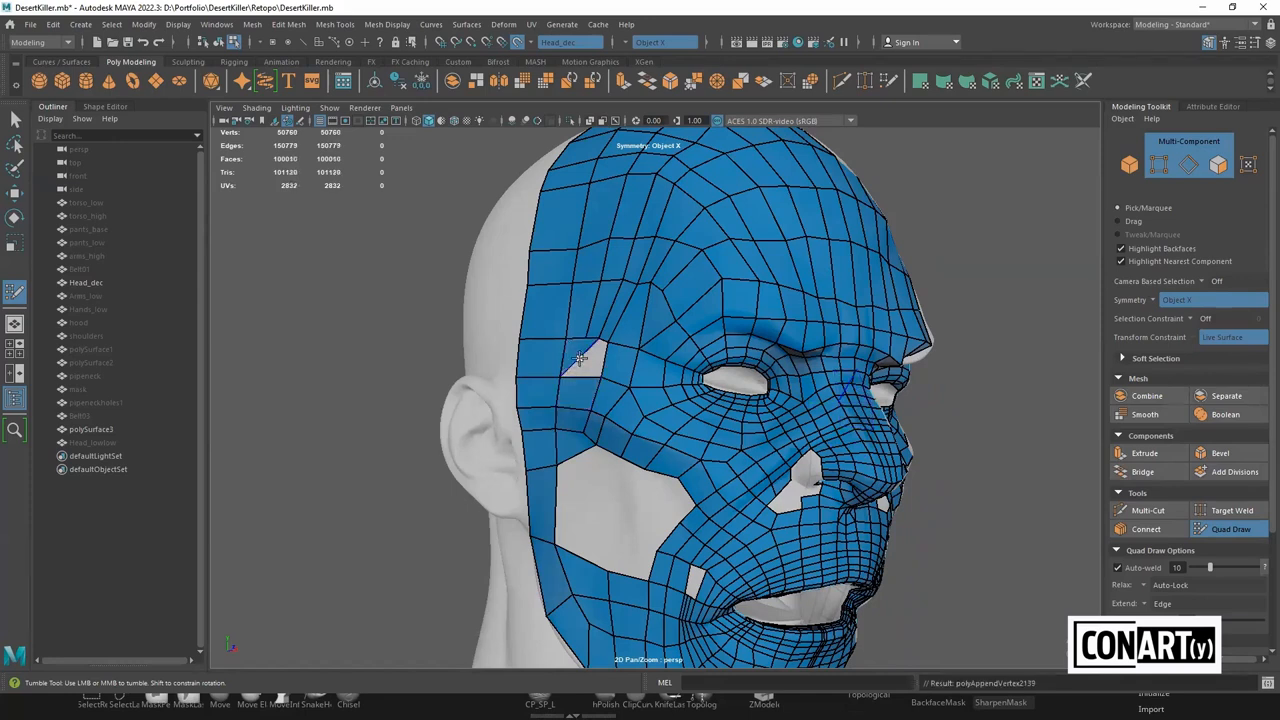
pyautogui.keyDown('shift'); pyautogui.click(587, 355); pyautogui.keyUp('shift')
# Fill the lower cheek with quads from the side band and jaw, and insert an edge loop through them
pyautogui.keyDown('alt'); pyautogui.moveTo(629, 461); pyautogui.dragTo(600, 470); pyautogui.keyUp('alt')
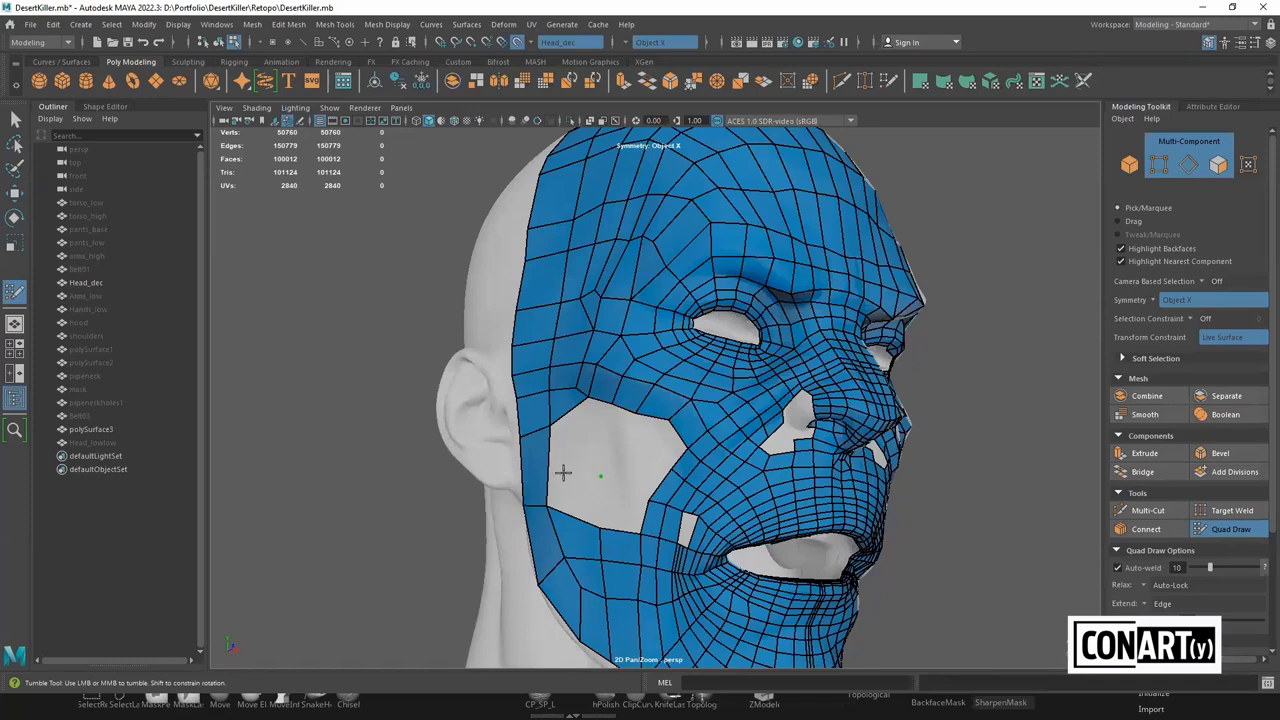
pyautogui.keyDown('shift'); pyautogui.click(583, 494); pyautogui.keyUp('shift')
pyautogui.keyDown('shift'); pyautogui.click(622, 504); pyautogui.keyUp('shift')
pyautogui.click(603, 442)
pyautogui.keyDown('shift'); pyautogui.click(575, 449); pyautogui.keyUp('shift')
pyautogui.keyDown('shift'); pyautogui.click(636, 471); pyautogui.keyUp('shift')
pyautogui.keyDown('ctrl'); pyautogui.click(632, 474); pyautogui.keyUp('ctrl')
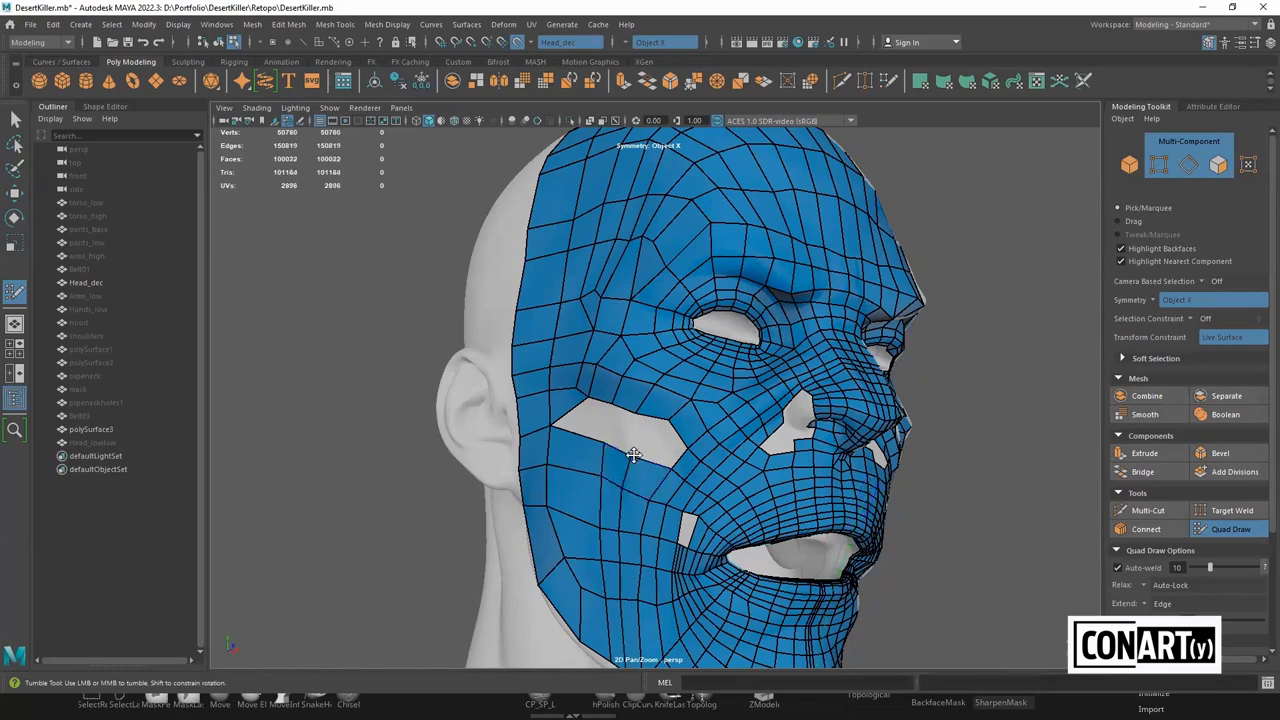
# Close the remaining cheek hole with quads, adjusting the vertex on its lower edge
pyautogui.keyDown('shift'); pyautogui.click(659, 449); pyautogui.keyUp('shift')
pyautogui.moveTo(621, 445); pyautogui.dragTo(637, 448)
pyautogui.keyDown('shift'); pyautogui.click(628, 436); pyautogui.keyUp('shift')
pyautogui.keyDown('shift'); pyautogui.click(640, 433); pyautogui.keyUp('shift')
pyautogui.keyDown('alt'); pyautogui.moveTo(790, 407); pyautogui.dragTo(821, 432); pyautogui.keyUp('alt')
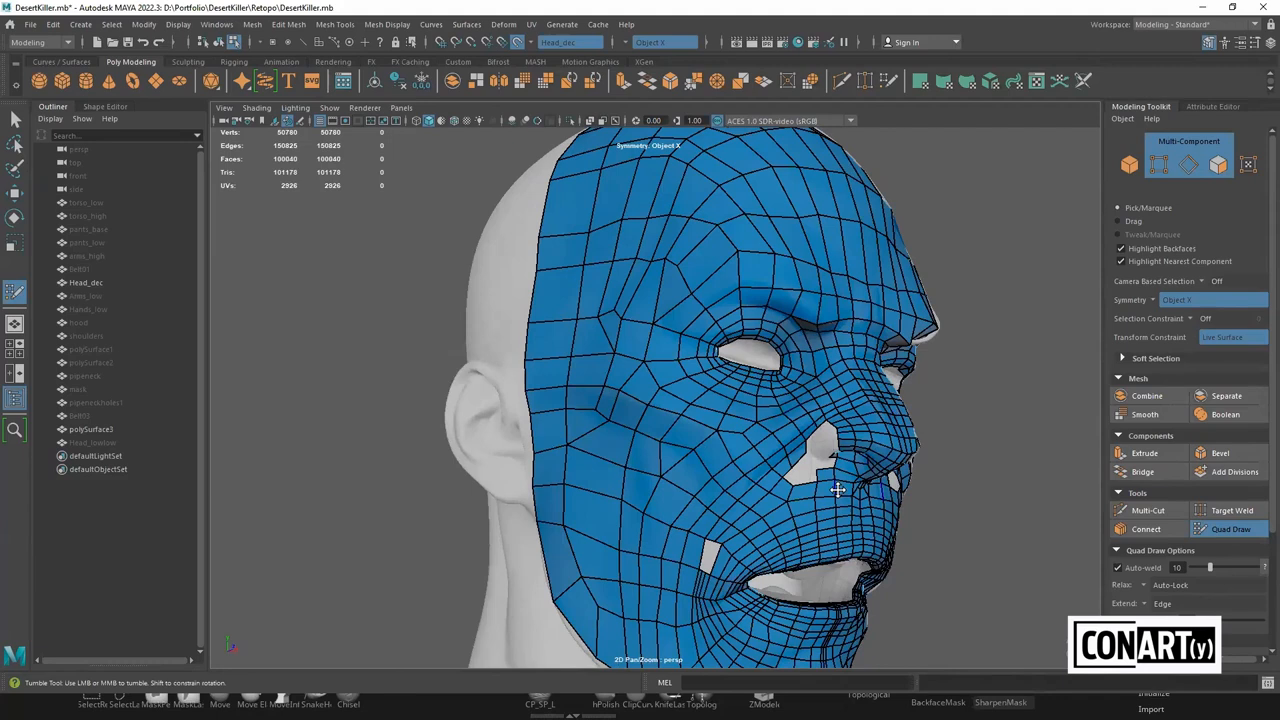
# Fill the lower part of the hole beside the nostril with quads joining the upper lip and cheek
pyautogui.keyDown('alt'); pyautogui.moveTo(838, 490); pyautogui.dragTo(957, 514, button='right'); pyautogui.keyUp('alt')
pyautogui.keyDown('alt'); pyautogui.moveTo(620, 449); pyautogui.dragTo(471, 482); pyautogui.keyUp('alt')
pyautogui.keyDown('alt'); pyautogui.moveTo(580, 526); pyautogui.dragTo(593, 530, button='middle'); pyautogui.keyUp('alt')
pyautogui.keyDown('alt'); pyautogui.moveTo(540, 562); pyautogui.dragTo(583, 580, button='middle'); pyautogui.keyUp('alt')
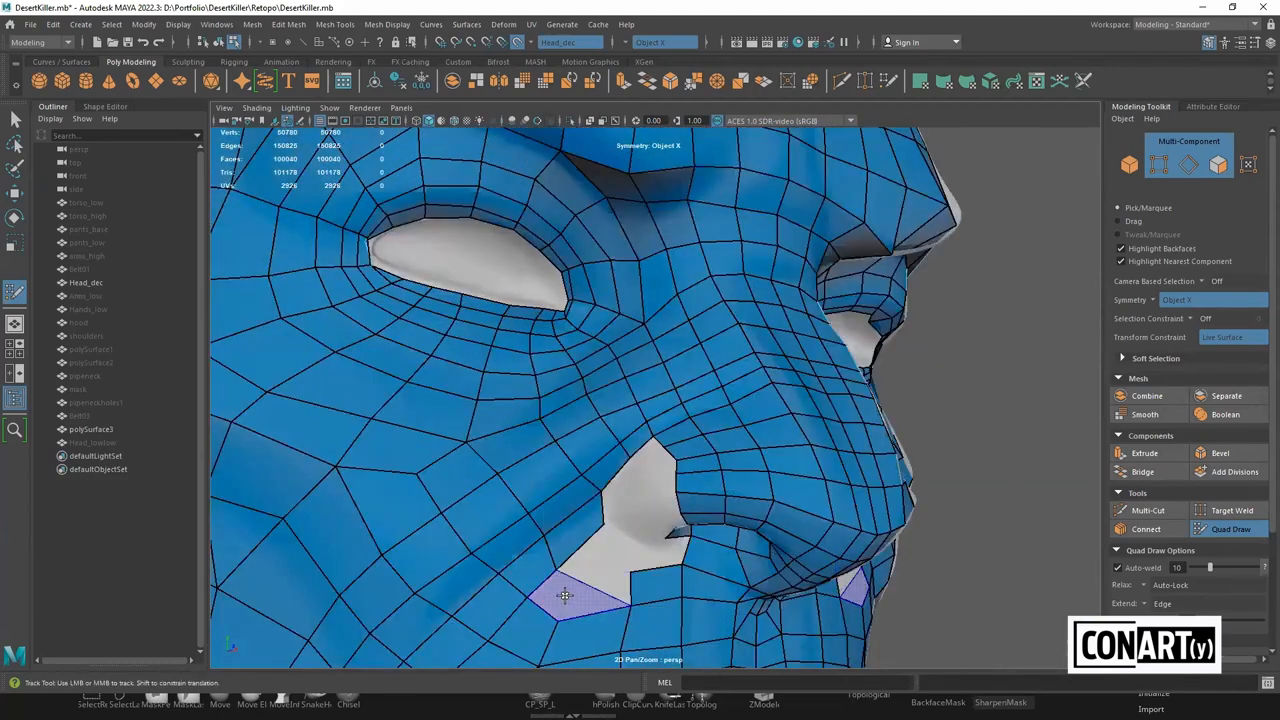
pyautogui.keyDown('shift'); pyautogui.click(565, 595); pyautogui.keyUp('shift')
pyautogui.keyDown('shift'); pyautogui.click(636, 541); pyautogui.keyUp('shift')
pyautogui.keyDown('alt'); pyautogui.moveTo(638, 532); pyautogui.dragTo(612, 403); pyautogui.keyUp('alt')
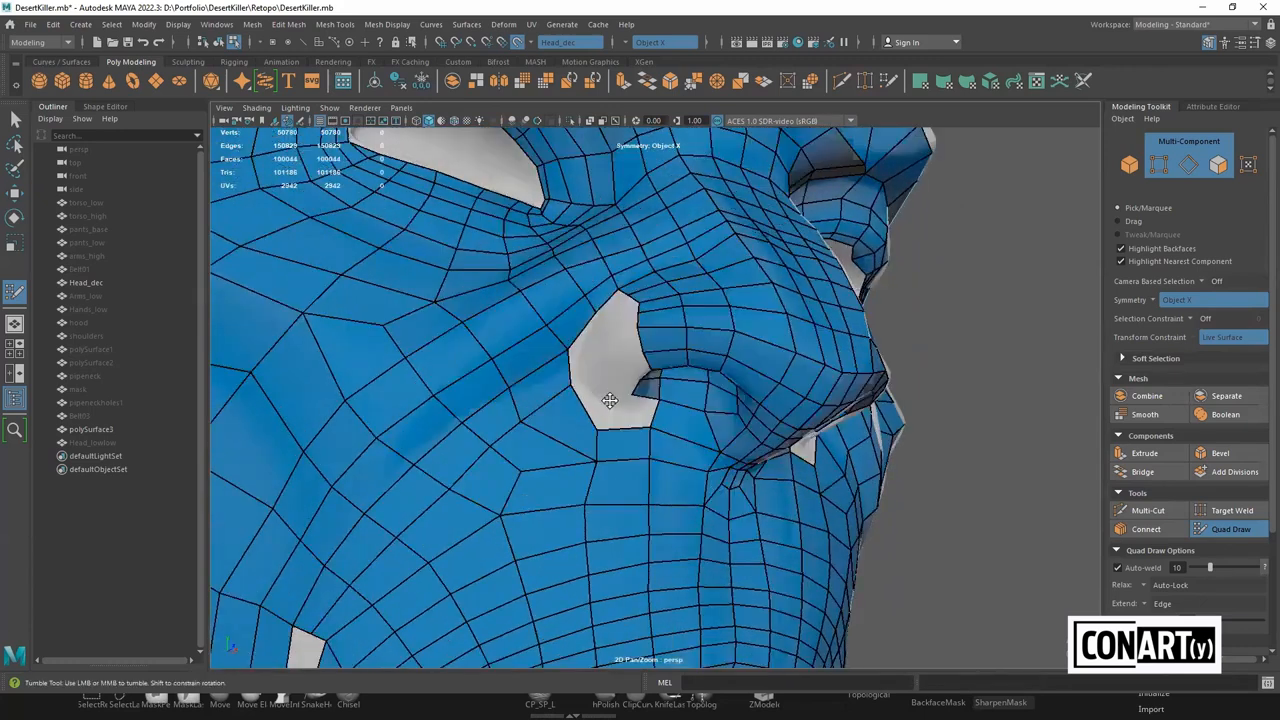
pyautogui.keyDown('shift'); pyautogui.click(606, 408); pyautogui.keyUp('shift')
# Continue the quads around the back of the nostril wing, joining the cheek side to the nose
pyautogui.keyDown('alt'); pyautogui.moveTo(594, 357); pyautogui.dragTo(680, 457); pyautogui.keyUp('alt')
pyautogui.keyDown('shift'); pyautogui.click(689, 477); pyautogui.keyUp('shift')
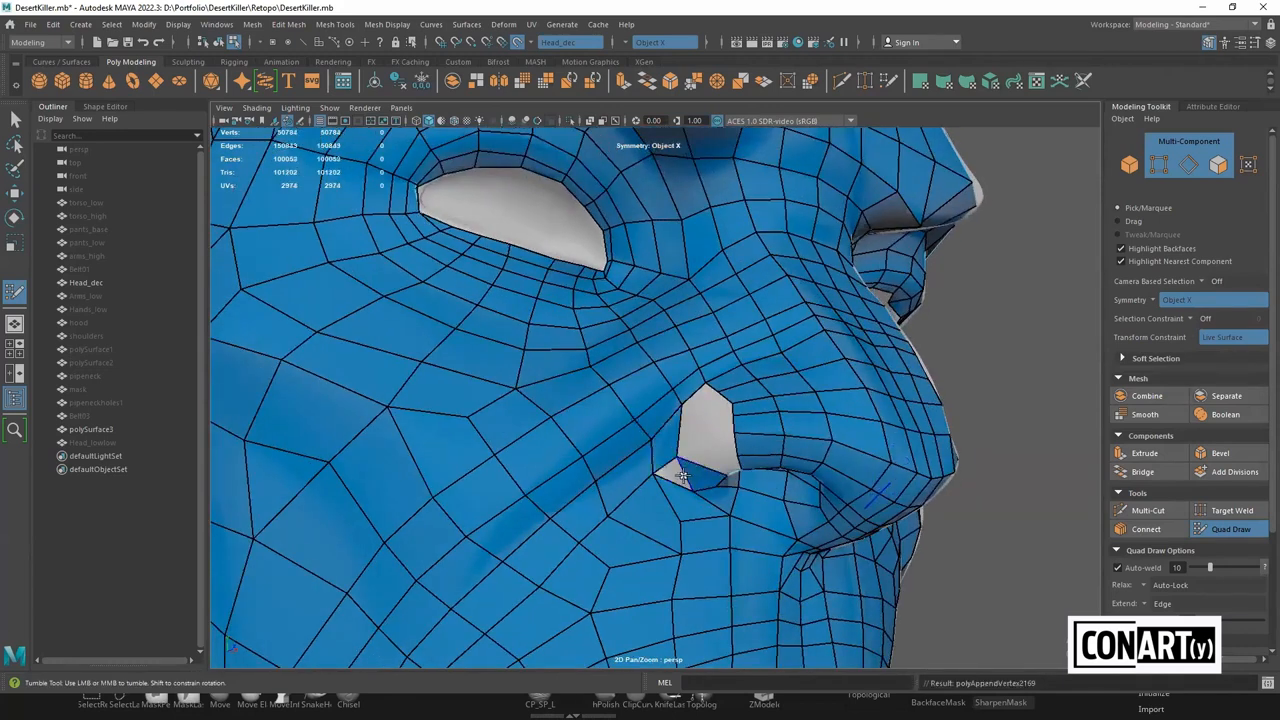
pyautogui.keyDown('shift'); pyautogui.click(684, 470); pyautogui.keyUp('shift')
pyautogui.keyDown('alt'); pyautogui.moveTo(700, 449); pyautogui.dragTo(537, 217); pyautogui.keyUp('alt')
pyautogui.keyDown('shift'); pyautogui.click(545, 228); pyautogui.keyUp('shift')
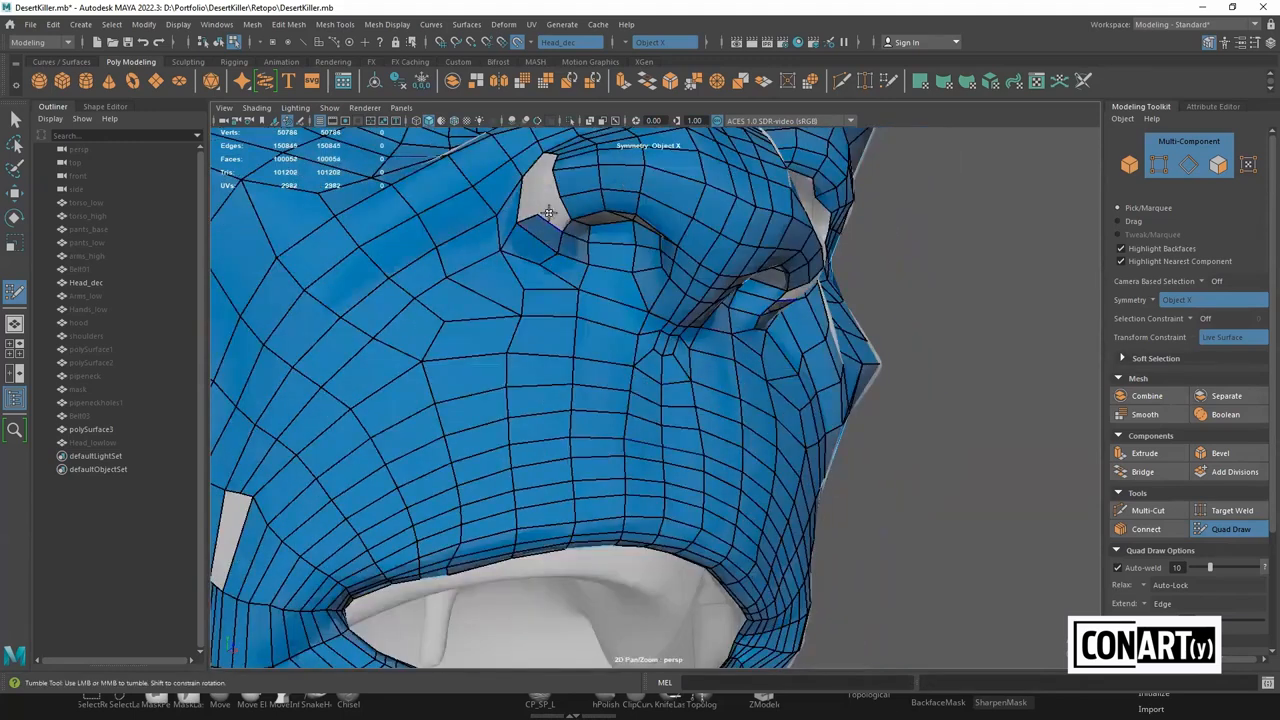
pyautogui.keyDown('shift'); pyautogui.click(572, 227); pyautogui.keyUp('shift')
pyautogui.keyDown('alt'); pyautogui.moveTo(558, 228); pyautogui.dragTo(696, 391); pyautogui.keyUp('alt')
pyautogui.keyDown('shift'); pyautogui.click(693, 393); pyautogui.keyUp('shift')
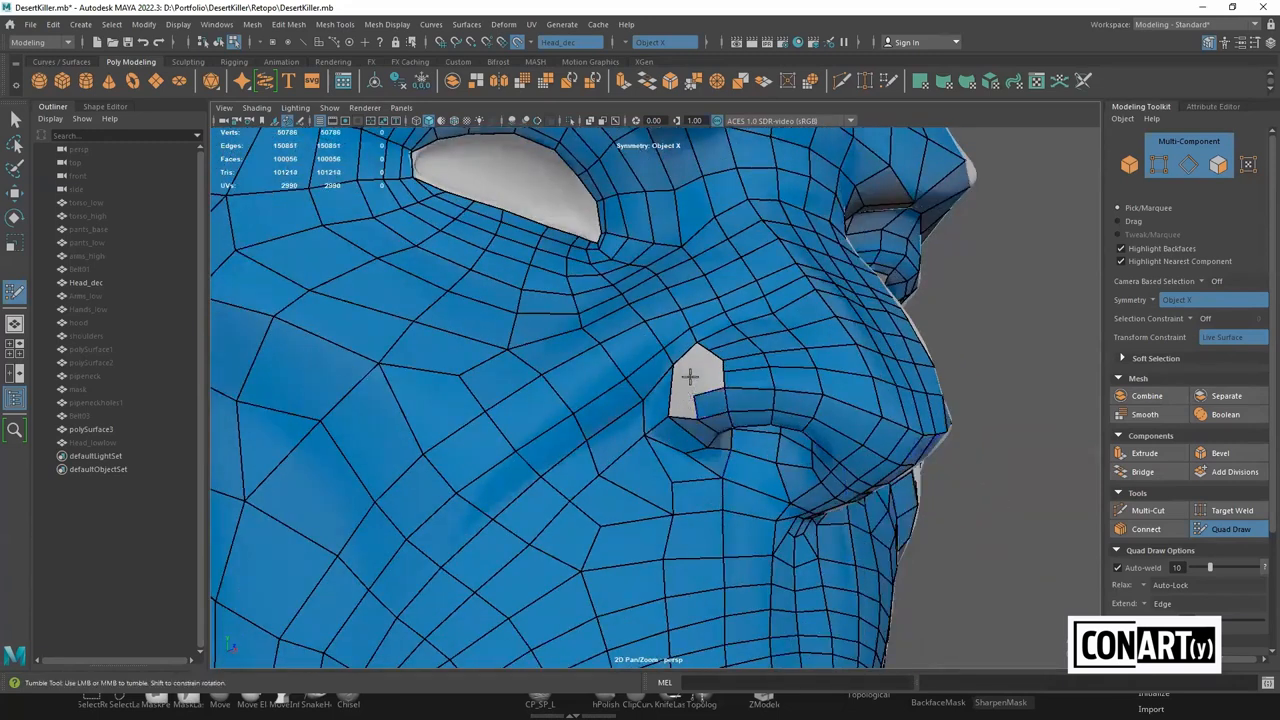
pyautogui.keyDown('shift'); pyautogui.click(692, 391); pyautogui.keyUp('shift')
# Close the last opening above the nostril wing with quads, redoing the faces until the cheek and nose meet
pyautogui.keyDown('alt'); pyautogui.moveTo(690, 385); pyautogui.dragTo(708, 533); pyautogui.keyUp('alt')
pyautogui.keyDown('shift'); pyautogui.click(708, 533); pyautogui.keyUp('shift')
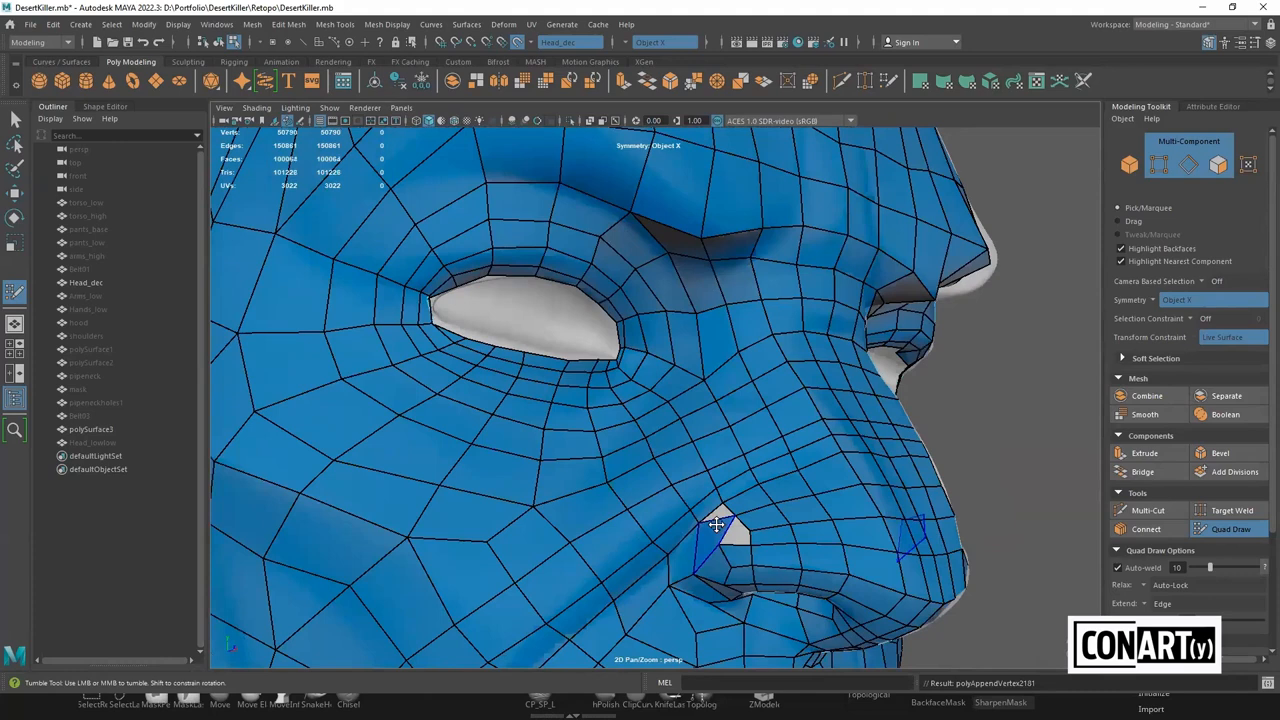
pyautogui.hotkey('ctrl', 'z')
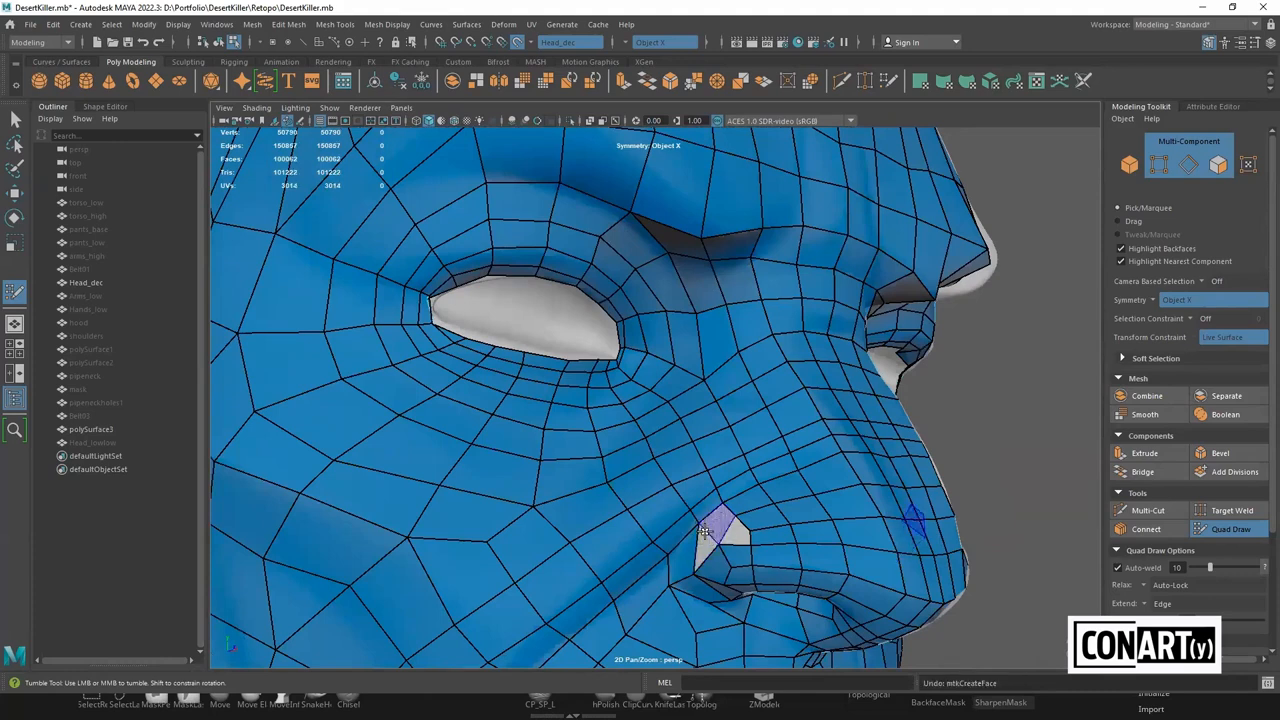
pyautogui.keyDown('shift'); pyautogui.click(706, 533); pyautogui.keyUp('shift')
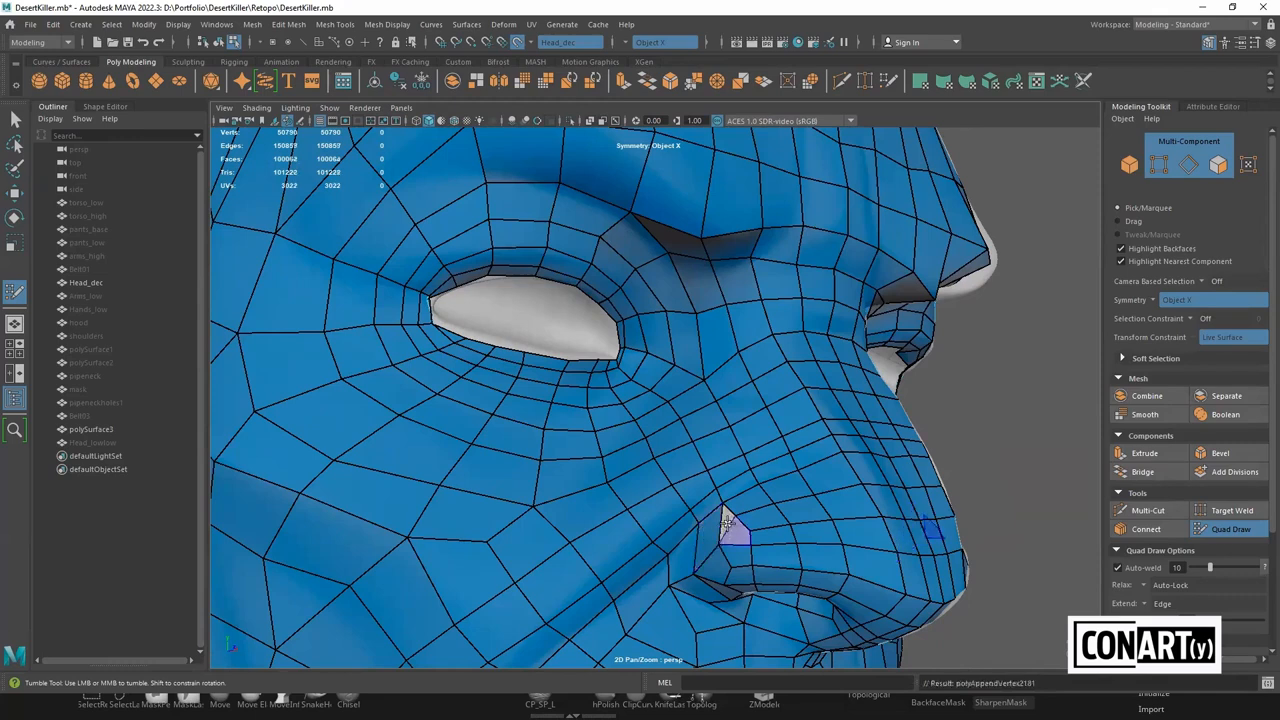
pyautogui.keyDown('shift'); pyautogui.moveTo(744, 541); pyautogui.dragTo(745, 537); pyautogui.keyUp('shift')
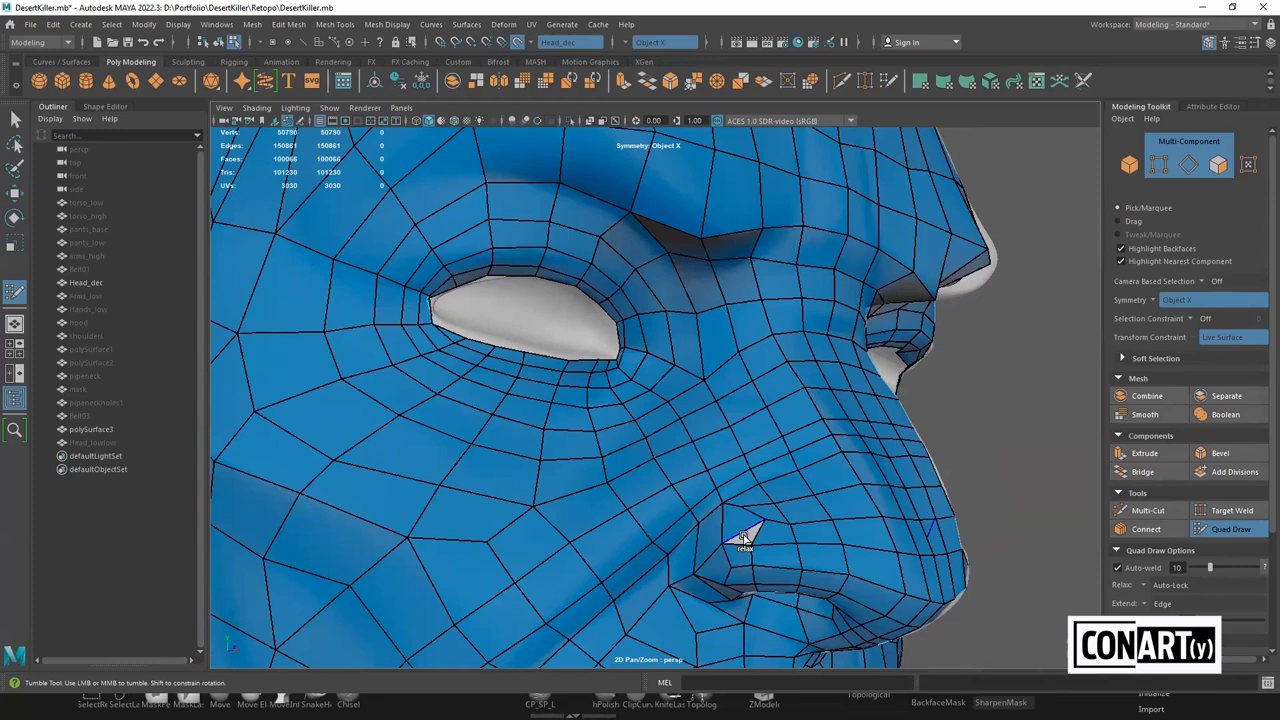
pyautogui.hotkey('ctrl', 'z')
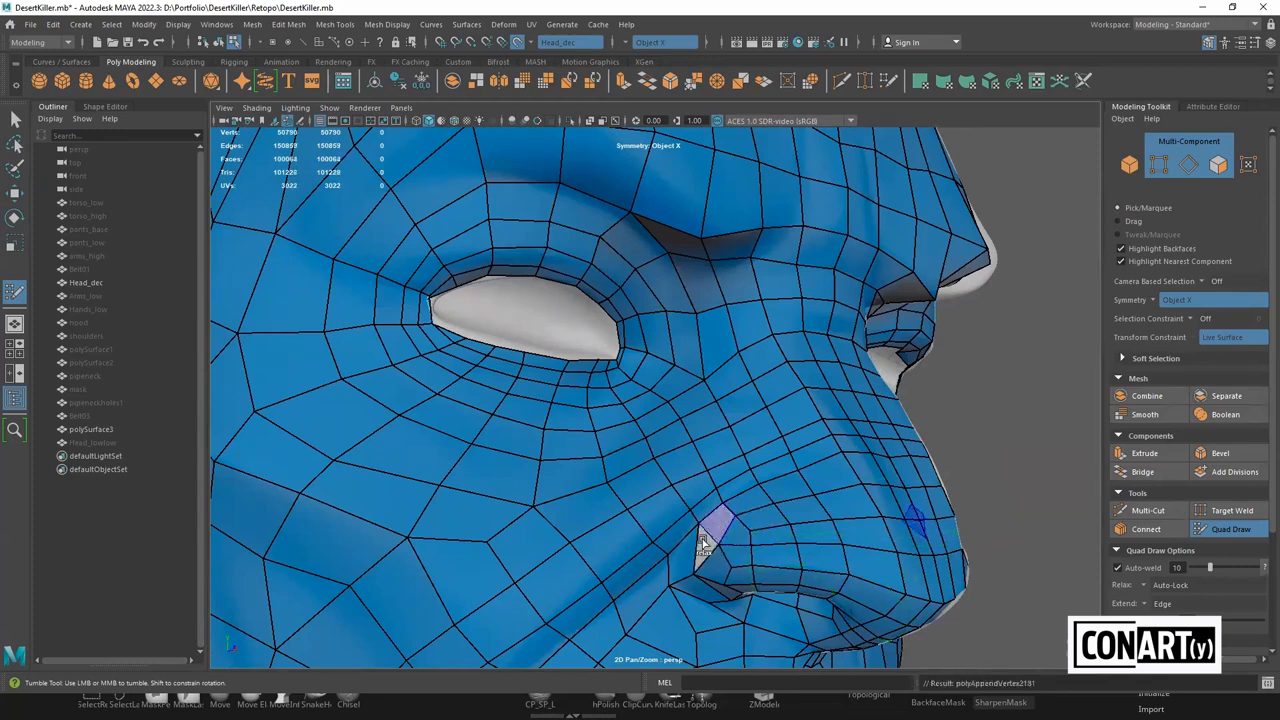
pyautogui.keyDown('shift'); pyautogui.click(728, 527); pyautogui.keyUp('shift')
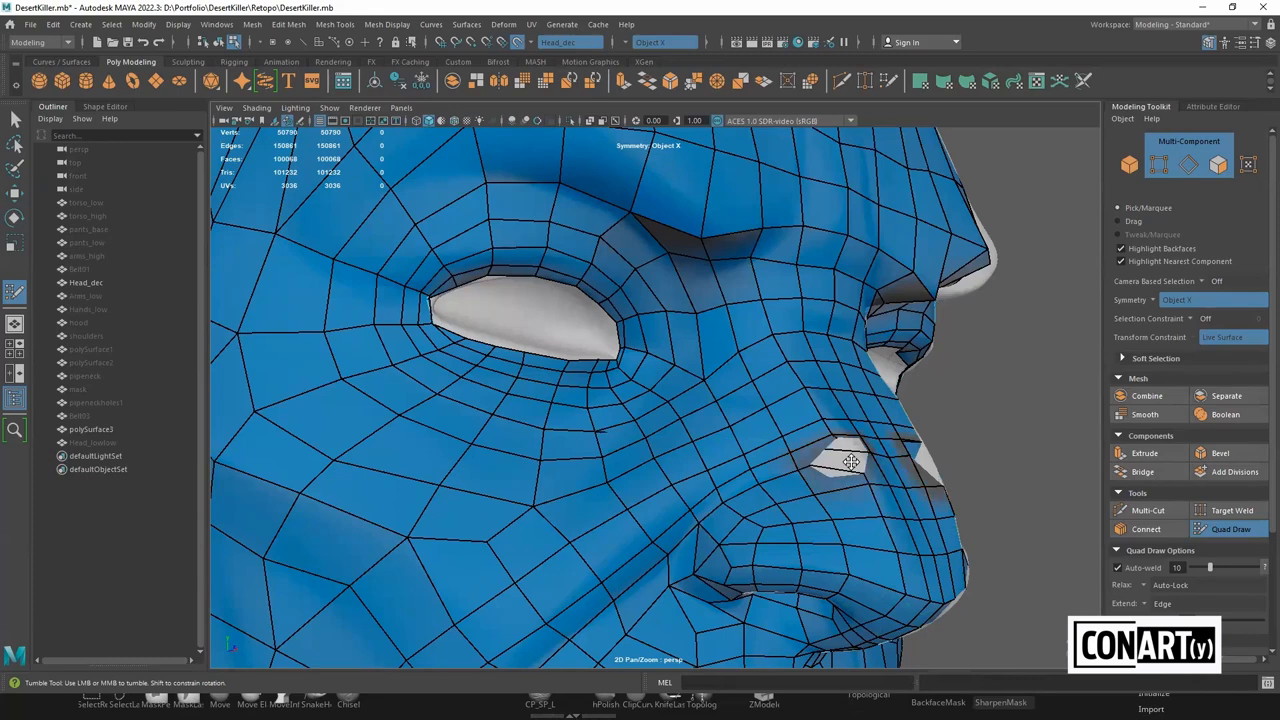
pyautogui.keyDown('alt'); pyautogui.moveTo(820, 491); pyautogui.dragTo(445, 413); pyautogui.keyUp('alt')
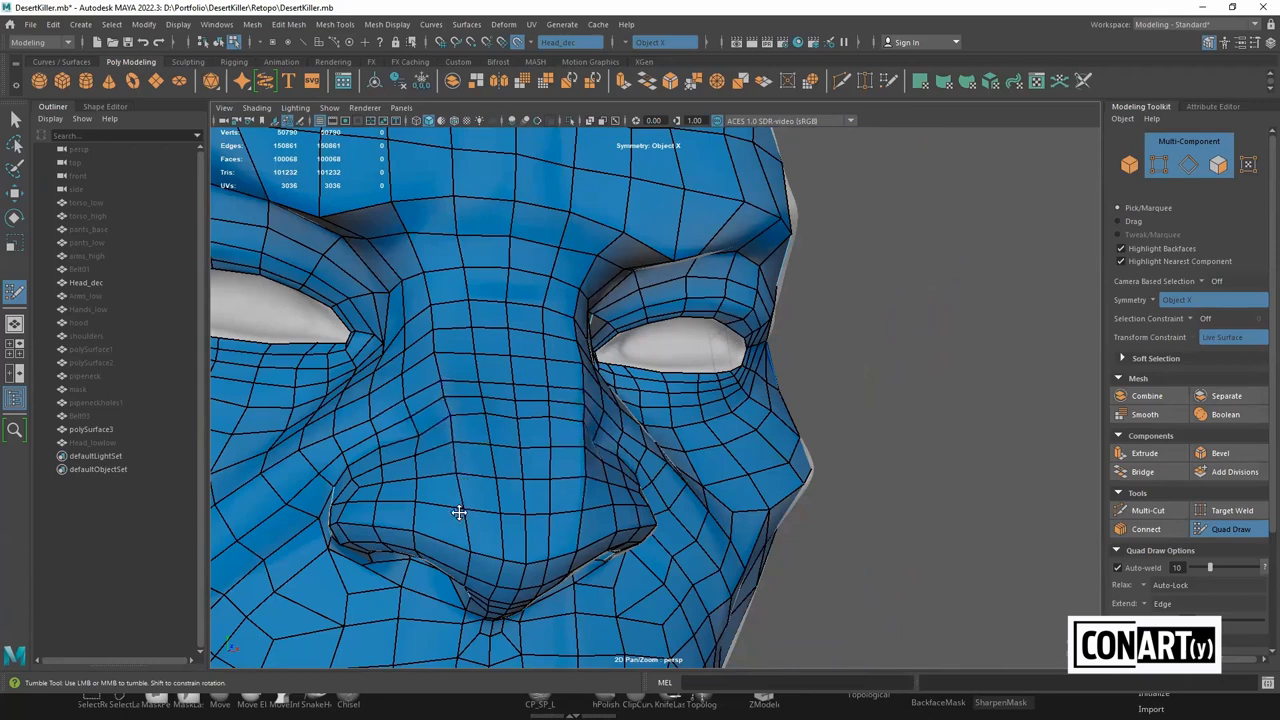
pyautogui.scroll(-8, 620, 339)
pyautogui.moveTo(611, 434)
pyautogui.keyDown('alt'); pyautogui.mouseDown()
pyautogui.moveTo(654, 434)
pyautogui.moveTo(720, 403)
pyautogui.mouseUp(); pyautogui.keyUp('alt')
pyautogui.scroll(4, 730, 395)
pyautogui.press('w')
pyautogui.moveTo(767, 355); pyautogui.dragTo(822, 318, button='right')
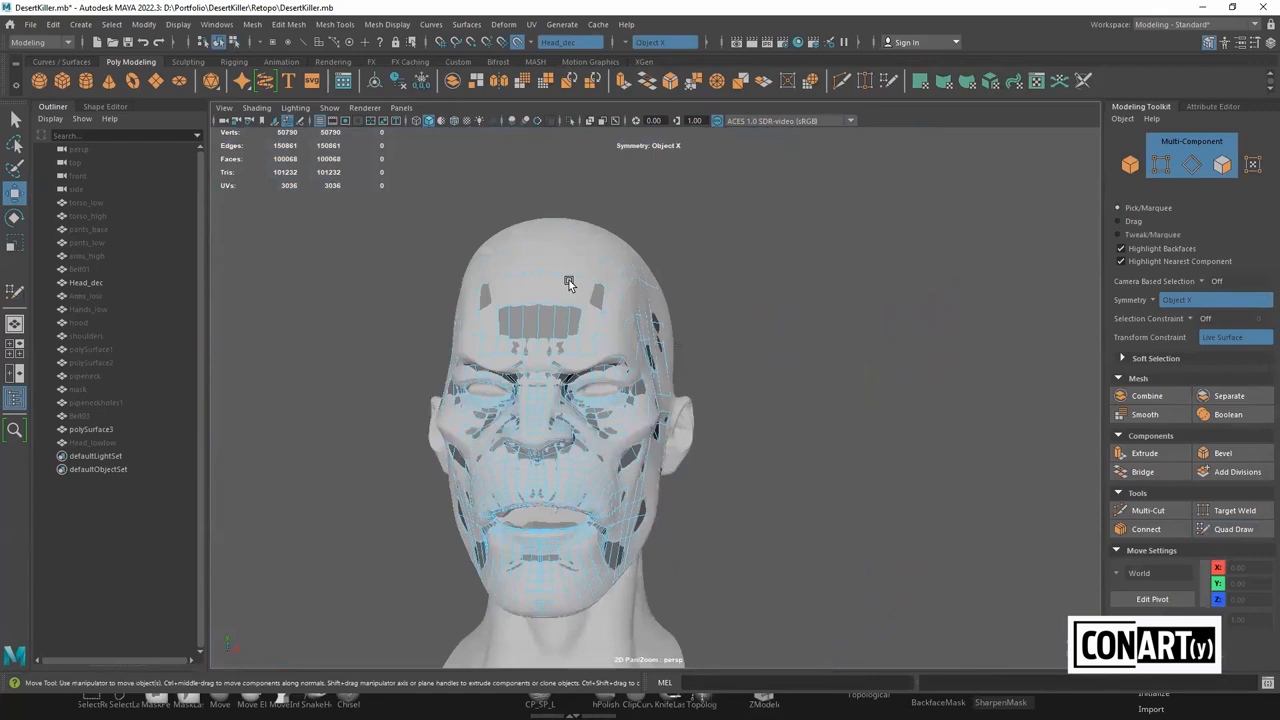
pyautogui.keyDown('alt'); pyautogui.moveTo(822, 349); pyautogui.dragTo(1264, 525); pyautogui.keyUp('alt')
pyautogui.click(1260, 528)
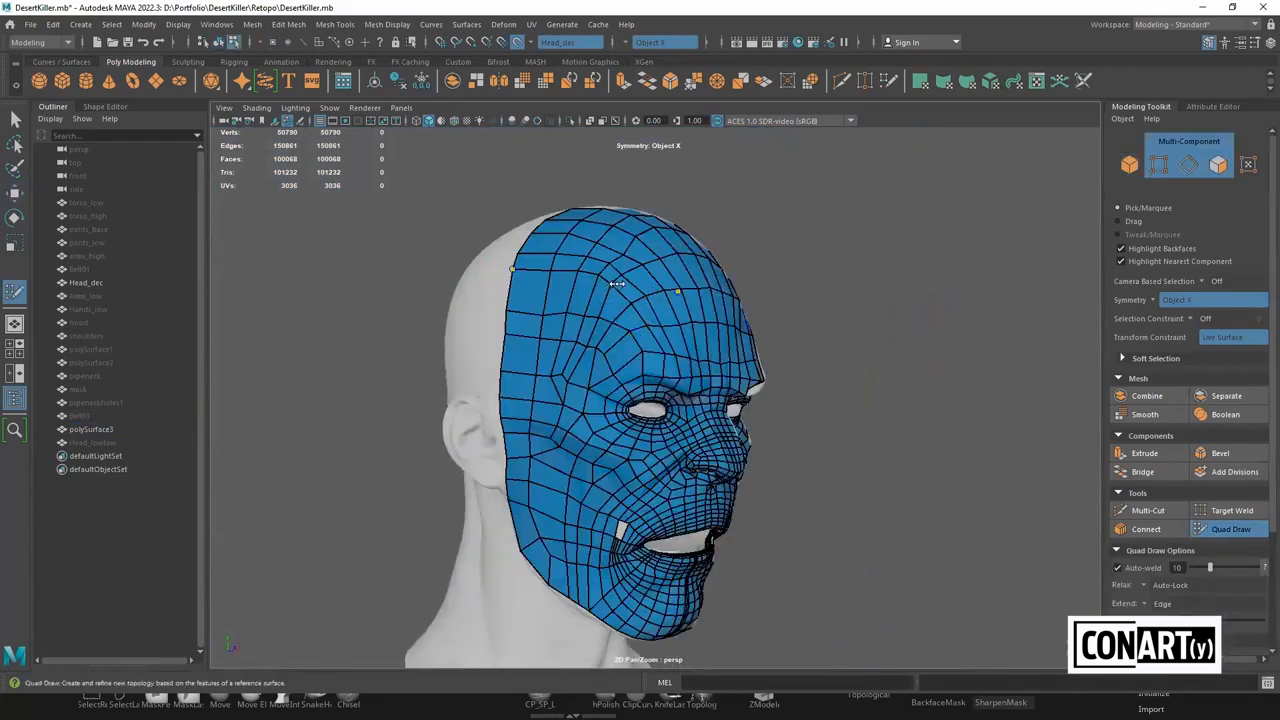
# Relax the quads across the forehead, temple and cheek to even out their spacing
pyautogui.moveTo(640, 275)
pyautogui.keyDown('shift'); pyautogui.mouseDown()
pyautogui.moveTo(600, 300)
pyautogui.moveTo(563, 280)
pyautogui.moveTo(543, 466)
pyautogui.moveTo(580, 409)
pyautogui.mouseUp(); pyautogui.keyUp('shift')
pyautogui.moveTo(603, 310)
pyautogui.keyDown('alt'); pyautogui.mouseDown()
pyautogui.moveTo(545, 385)
pyautogui.moveTo(623, 371)
pyautogui.moveTo(557, 389)
pyautogui.moveTo(558, 307)
pyautogui.moveTo(553, 333)
pyautogui.mouseUp(); pyautogui.keyUp('alt')
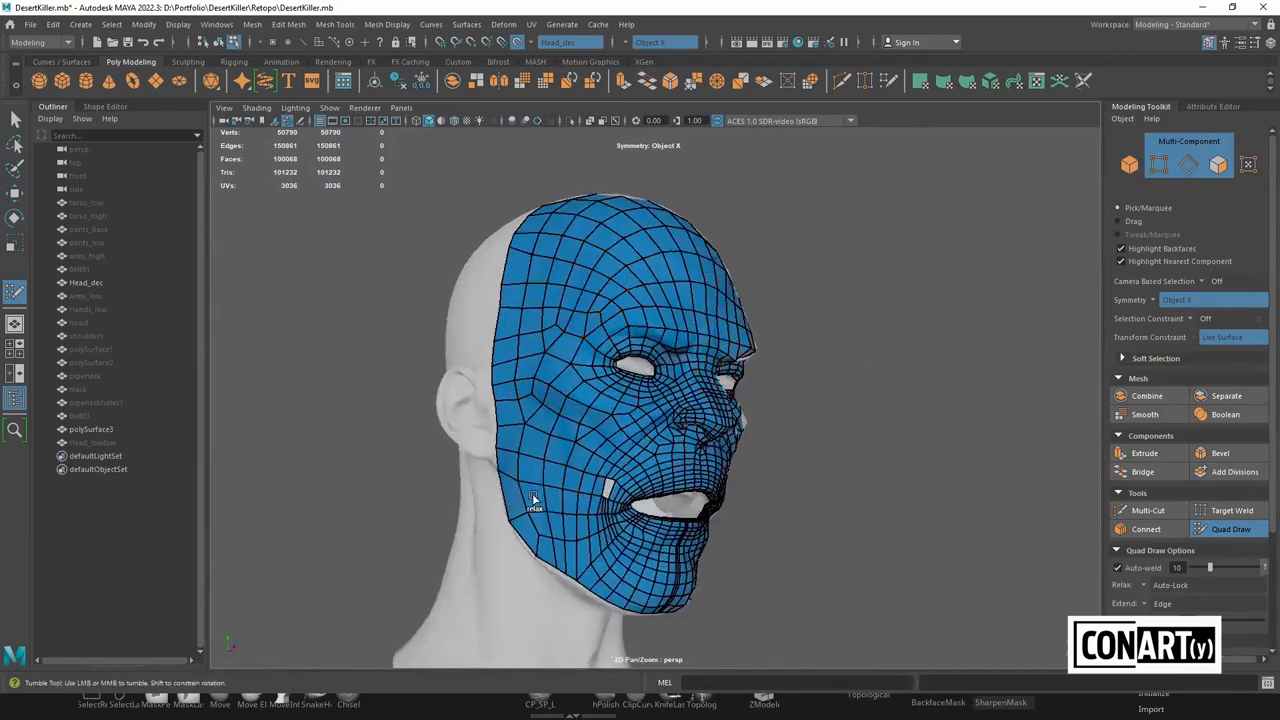
pyautogui.keyDown('alt'); pyautogui.moveTo(534, 464); pyautogui.dragTo(620, 380); pyautogui.keyUp('alt')
# Fill the narrow gap beside the mouth corner with a strip of quads matching the edges below, redoing the first face
pyautogui.scroll(9, 614, 265)
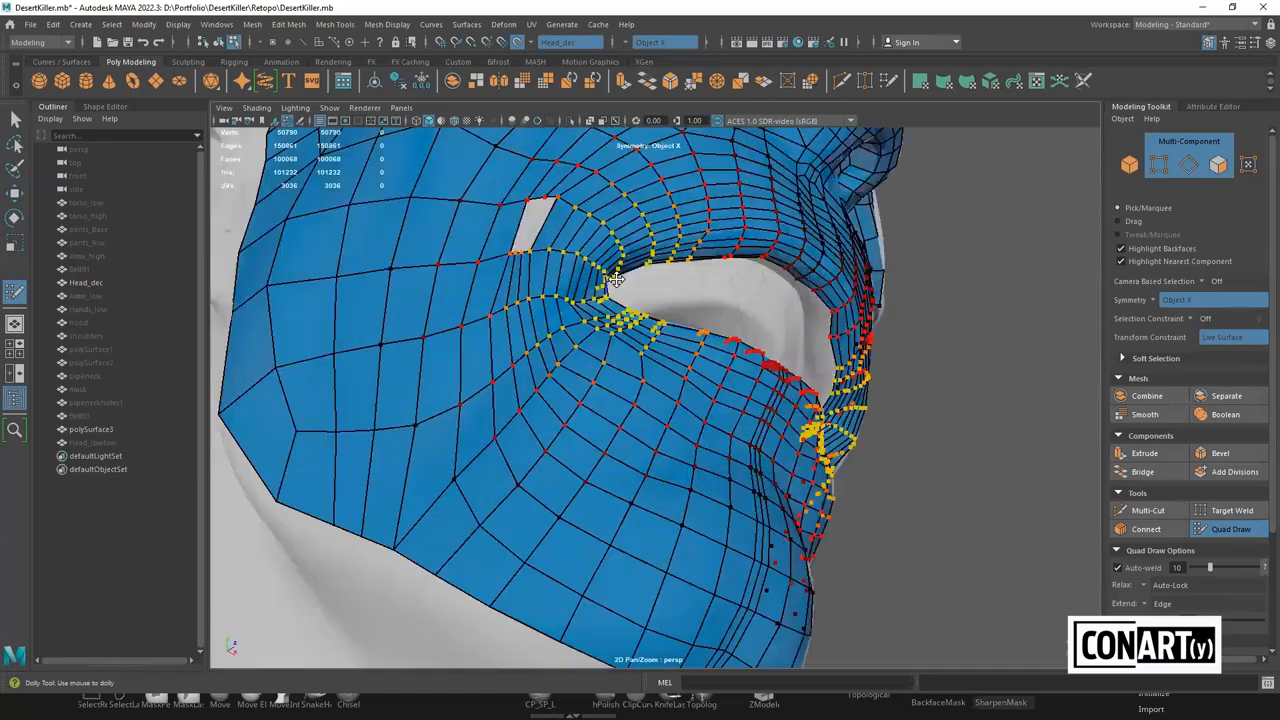
pyautogui.keyDown('alt'); pyautogui.moveTo(620, 292); pyautogui.dragTo(557, 421); pyautogui.keyUp('alt')
pyautogui.keyDown('shift'); pyautogui.click(557, 421); pyautogui.keyUp('shift')
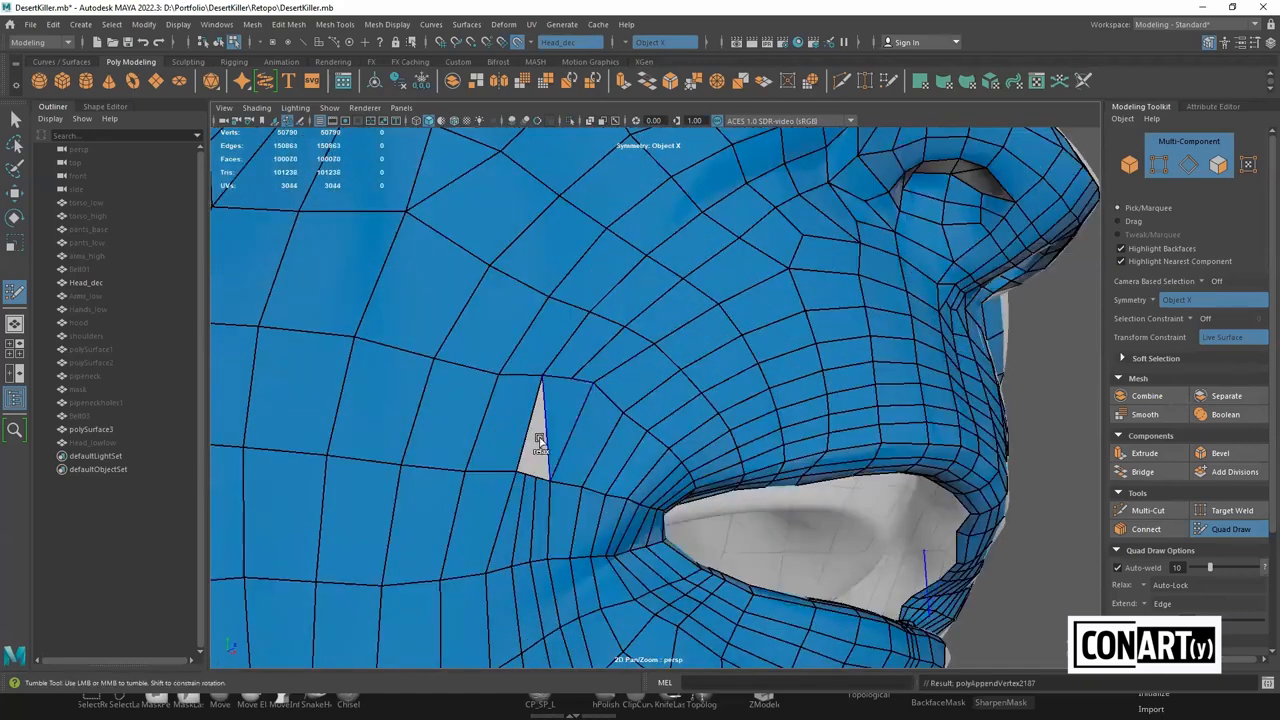
pyautogui.hotkey('ctrl', 'z')
pyautogui.scroll(8, 494, 434)
pyautogui.scroll(-8, 494, 434)
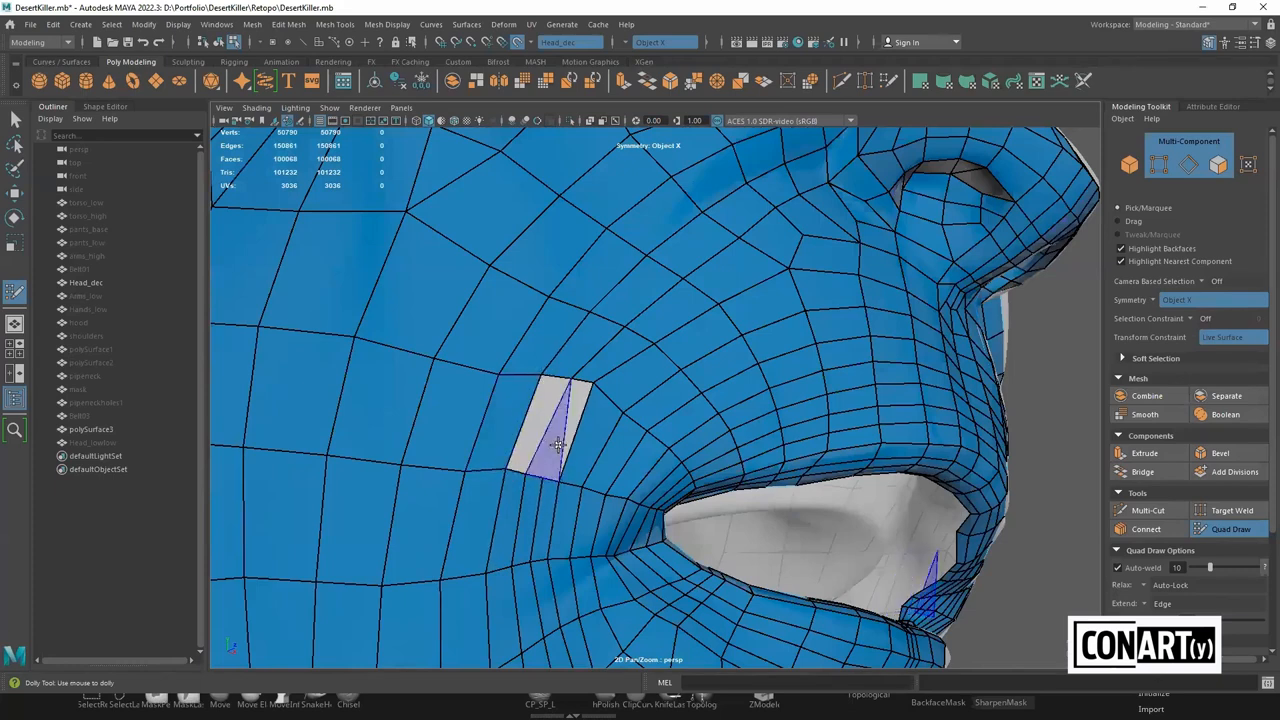
pyautogui.keyDown('shift'); pyautogui.click(549, 437); pyautogui.keyUp('shift')
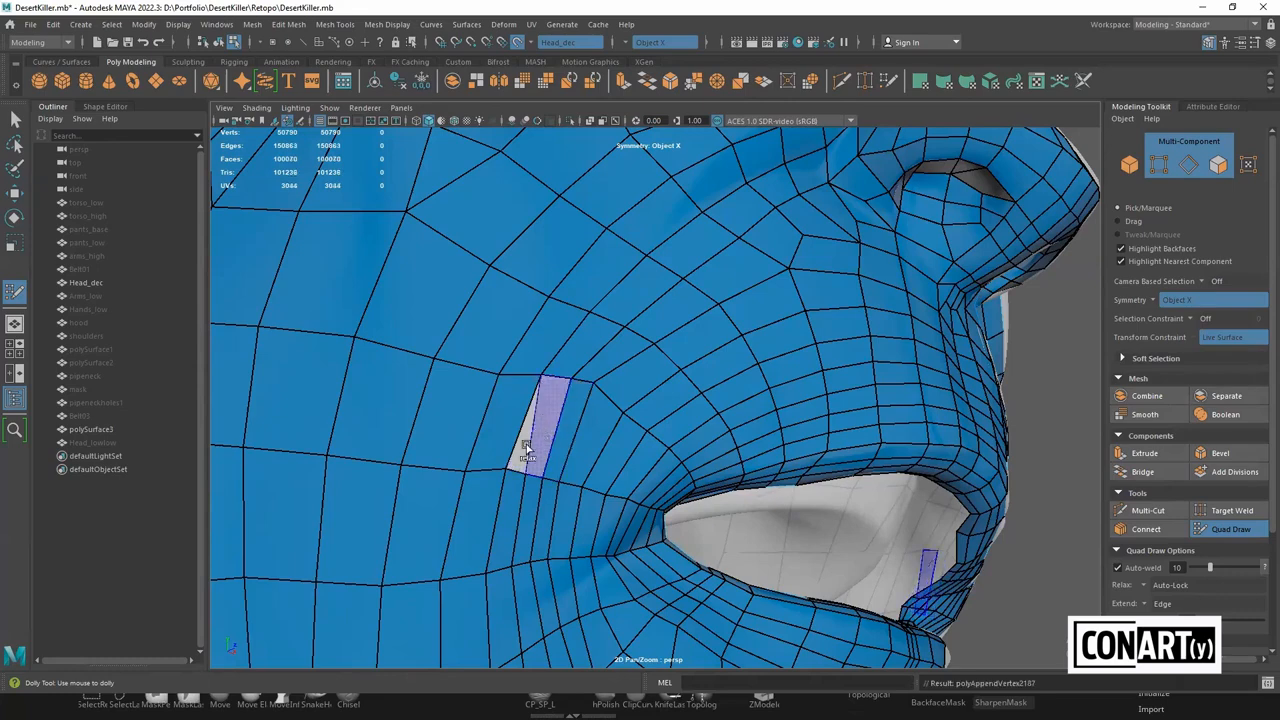
pyautogui.keyDown('shift'); pyautogui.click(524, 450); pyautogui.keyUp('shift')
pyautogui.scroll(-10, 560, 455)
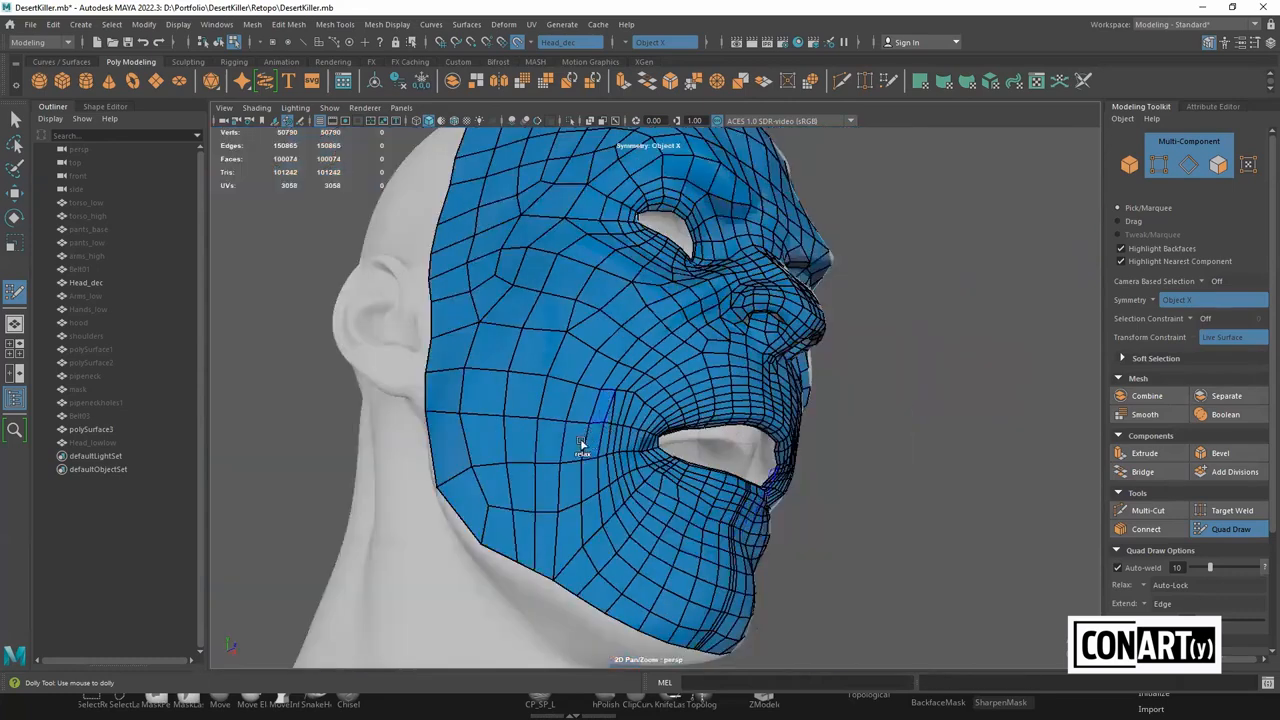
pyautogui.scroll(-5, 618, 432)
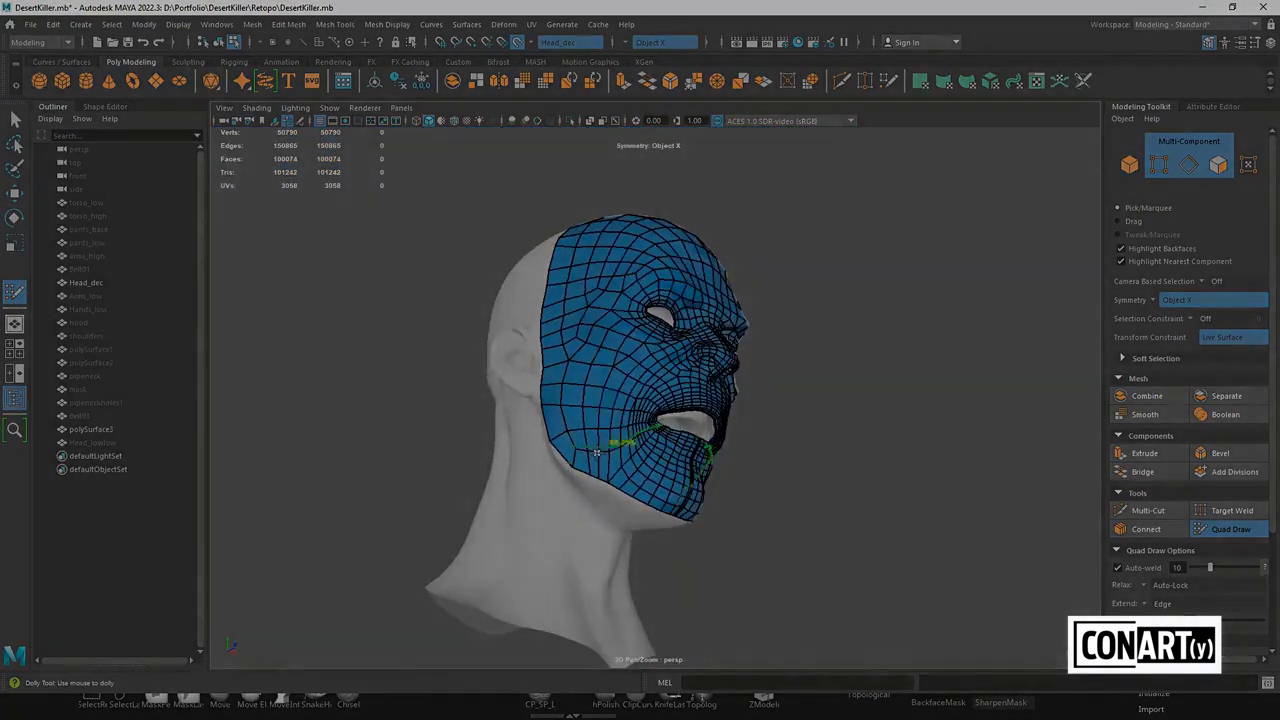